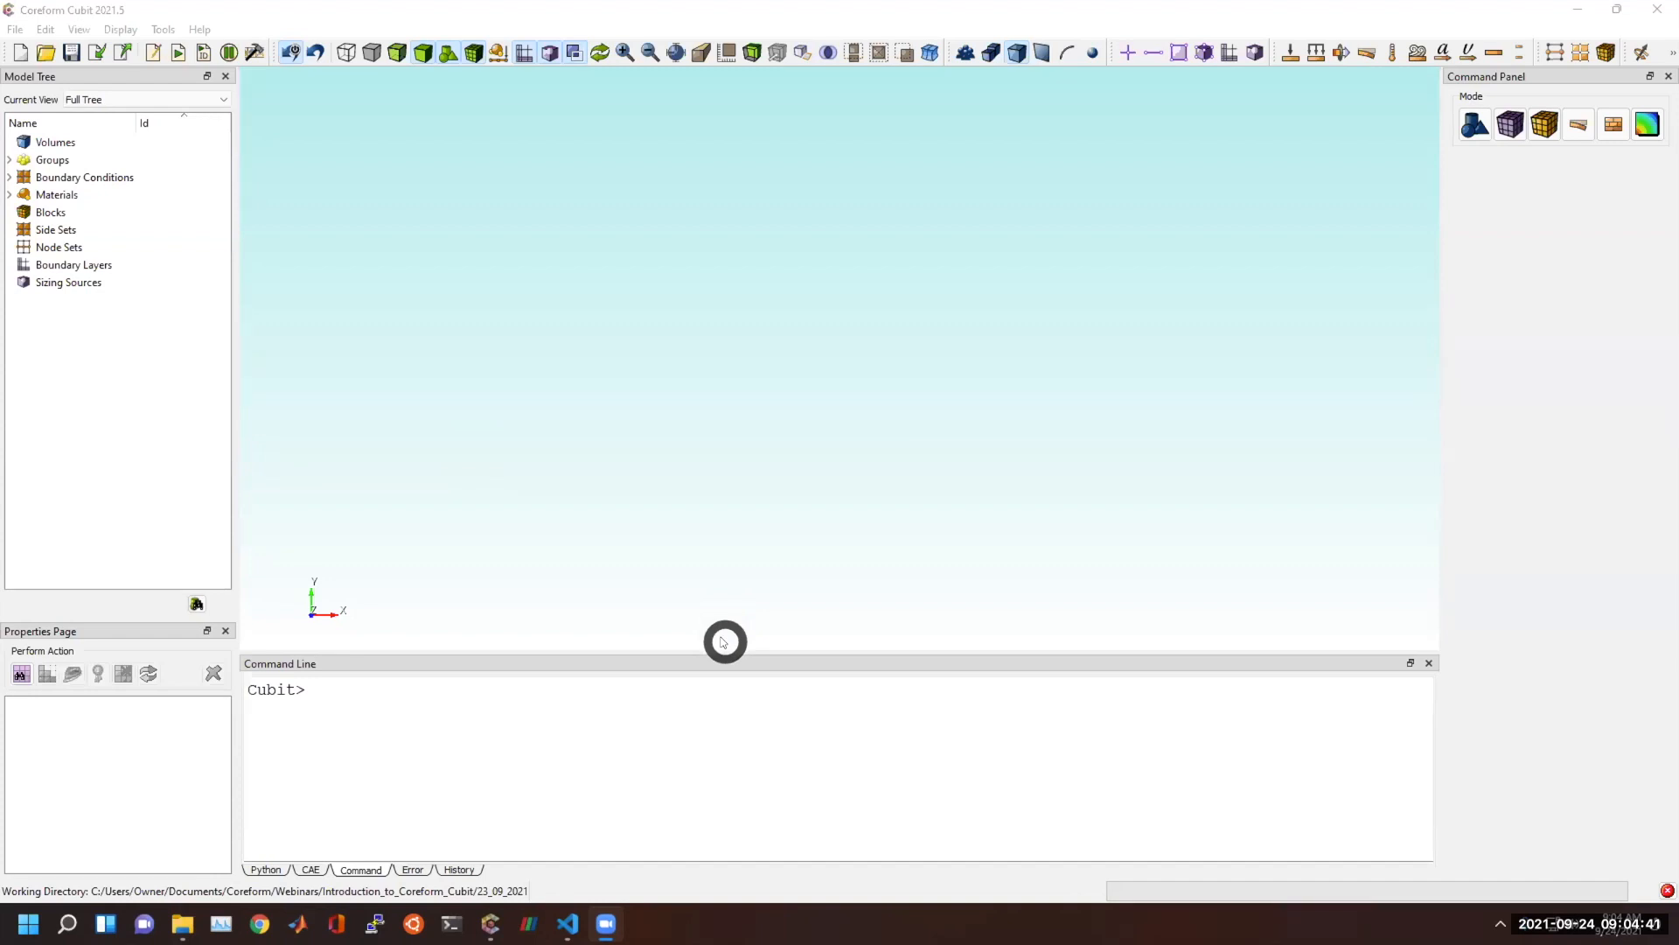
# Choose heart_volume_1.stl from the geometry folder for import, using the STL Files (*.stl) file type.
pyautogui.moveTo(704, 636); pyautogui.dragTo(867, 432)
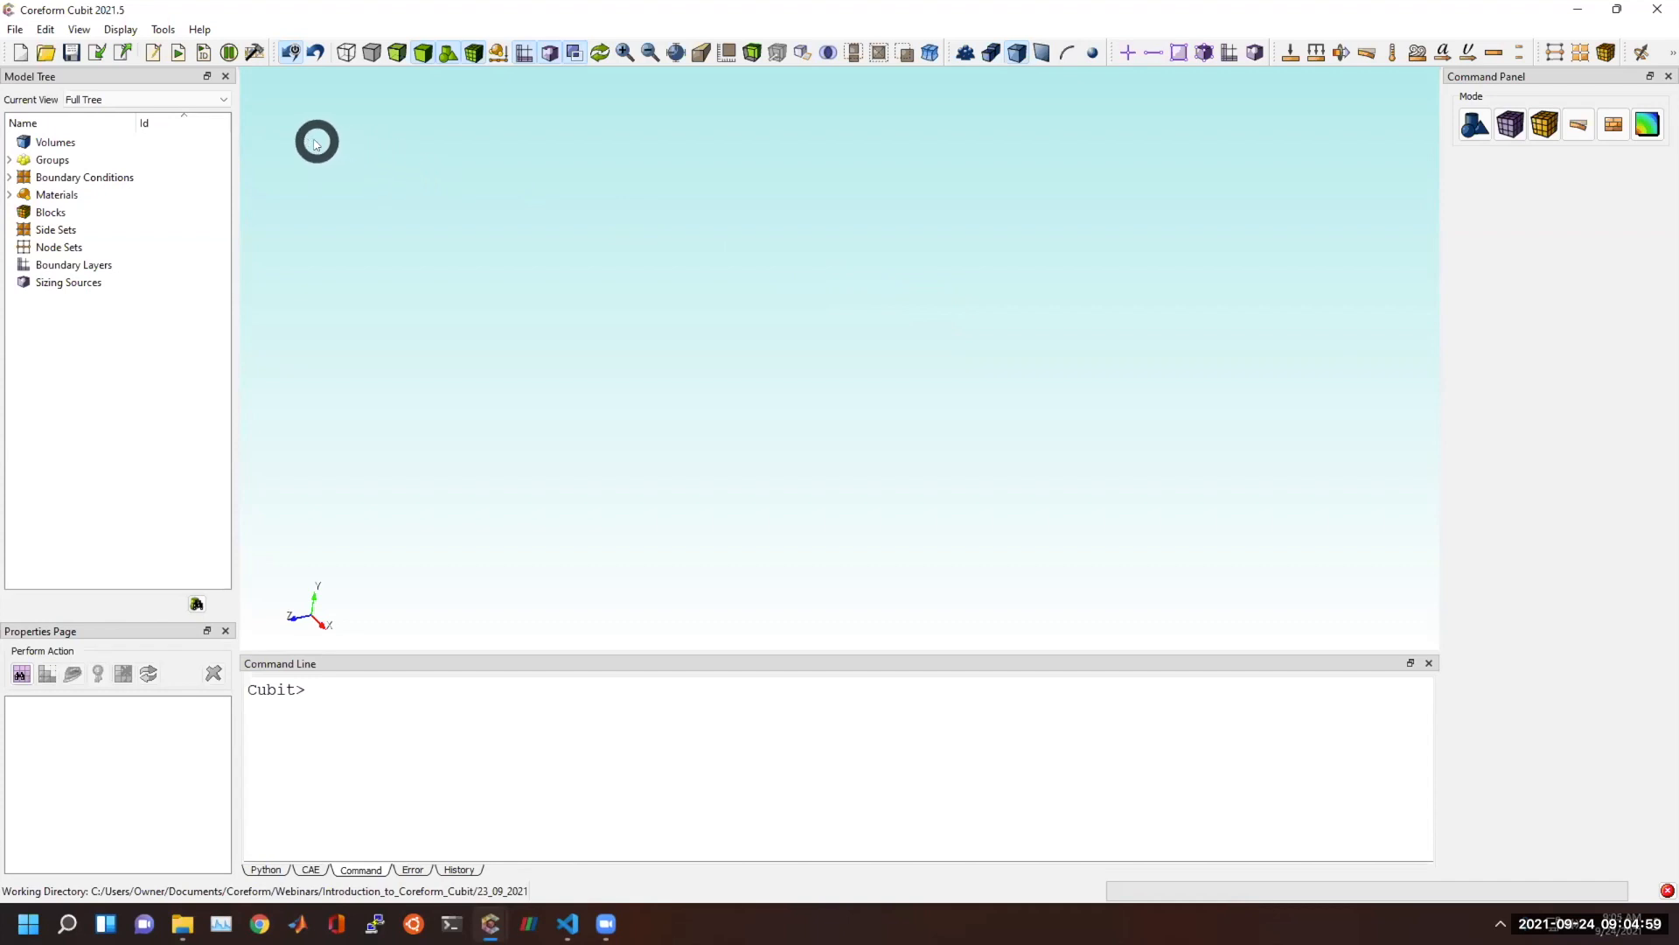
pyautogui.click(99, 48)
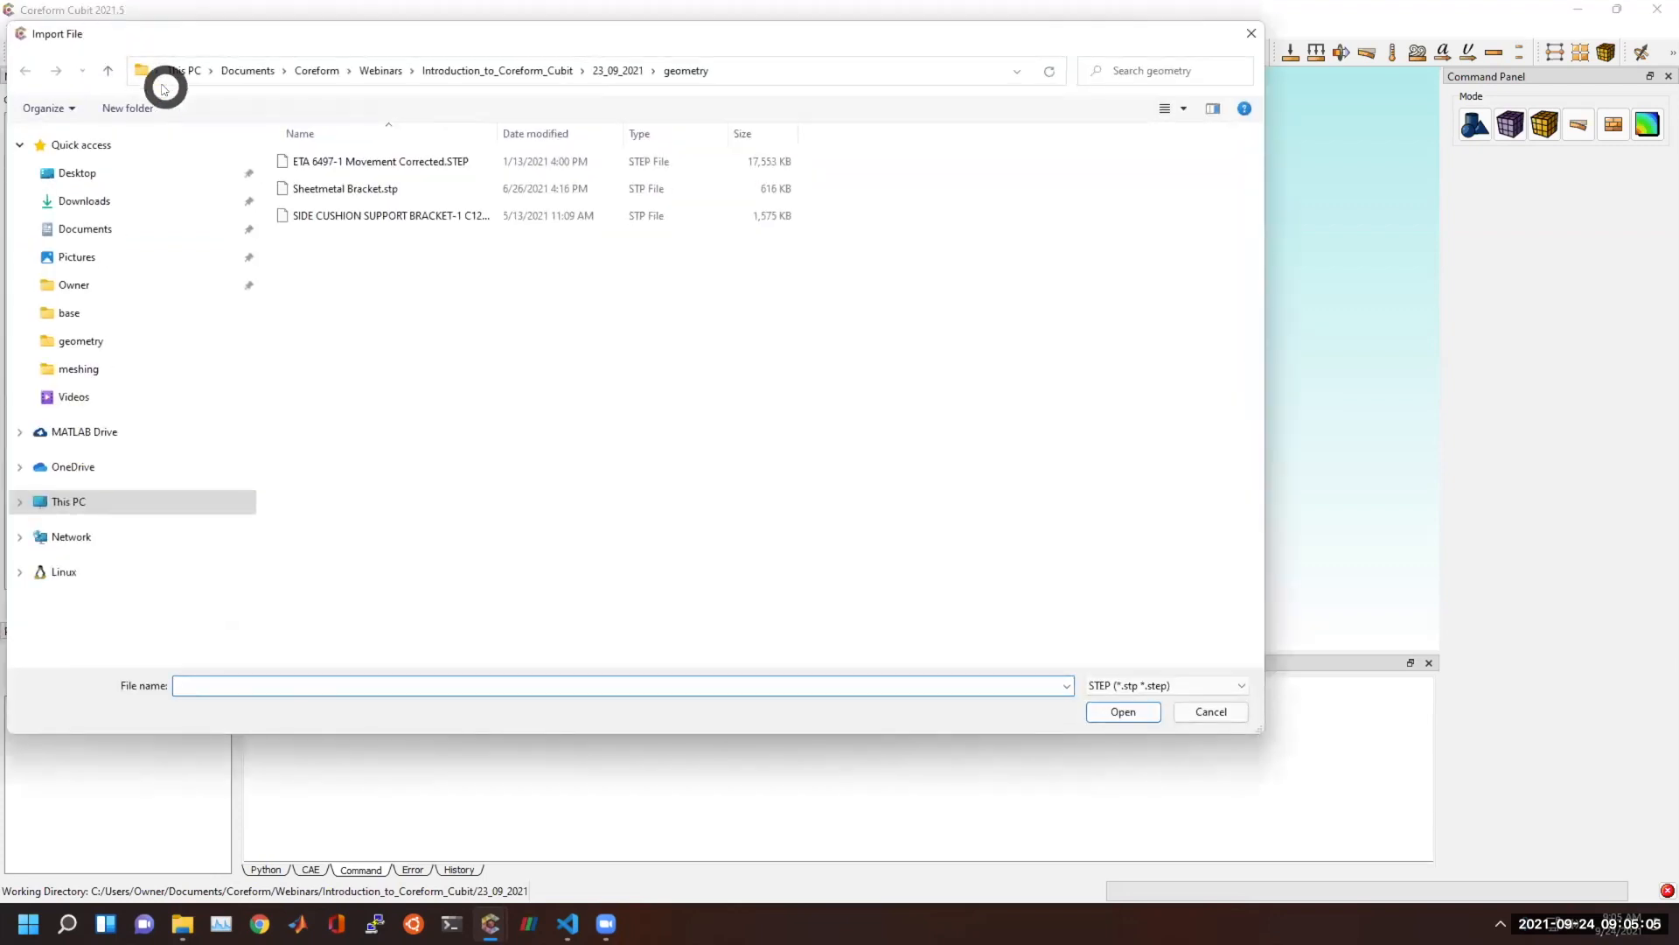
pyautogui.click(1144, 687)
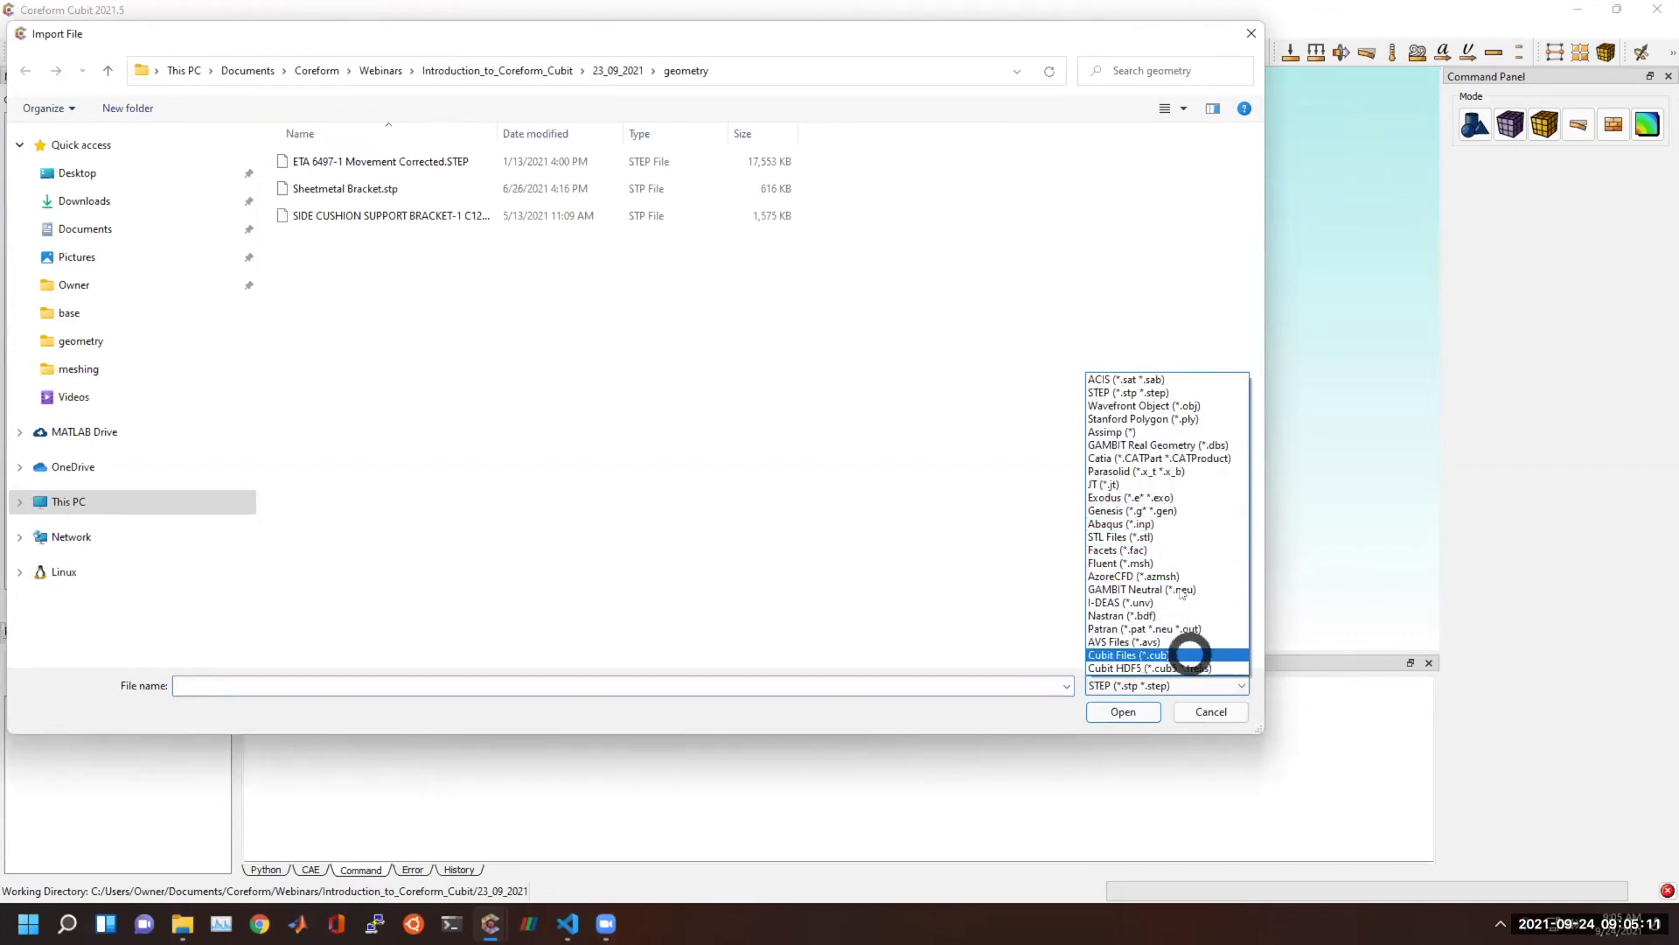
pyautogui.click(1173, 536)
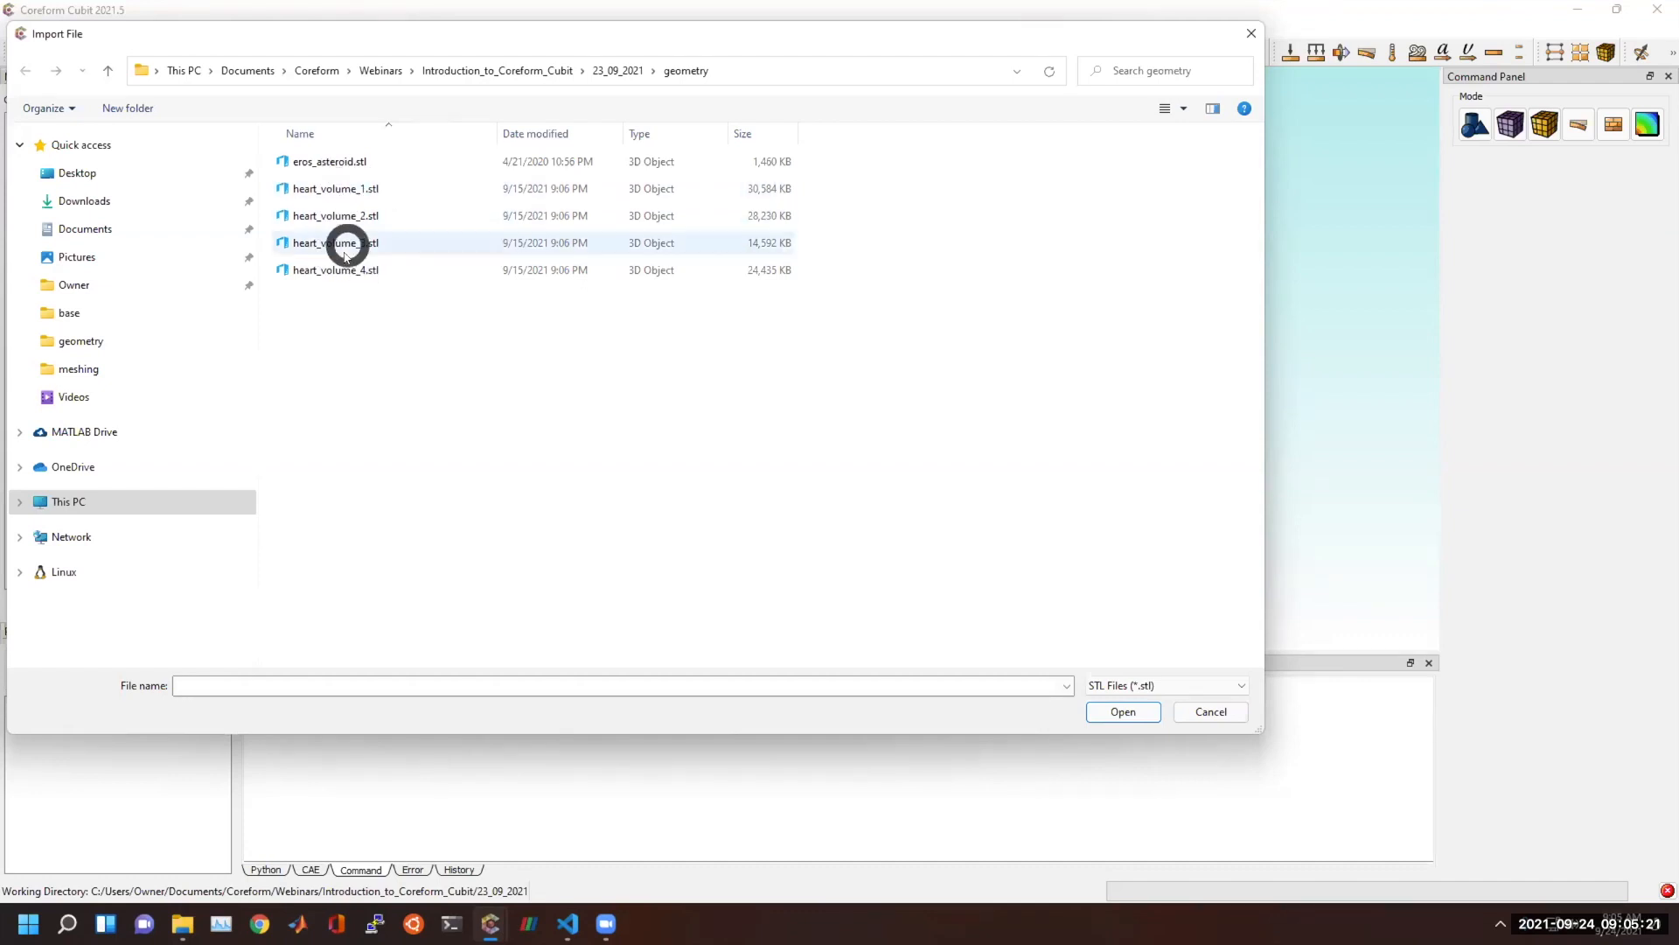
pyautogui.doubleClick(343, 189)
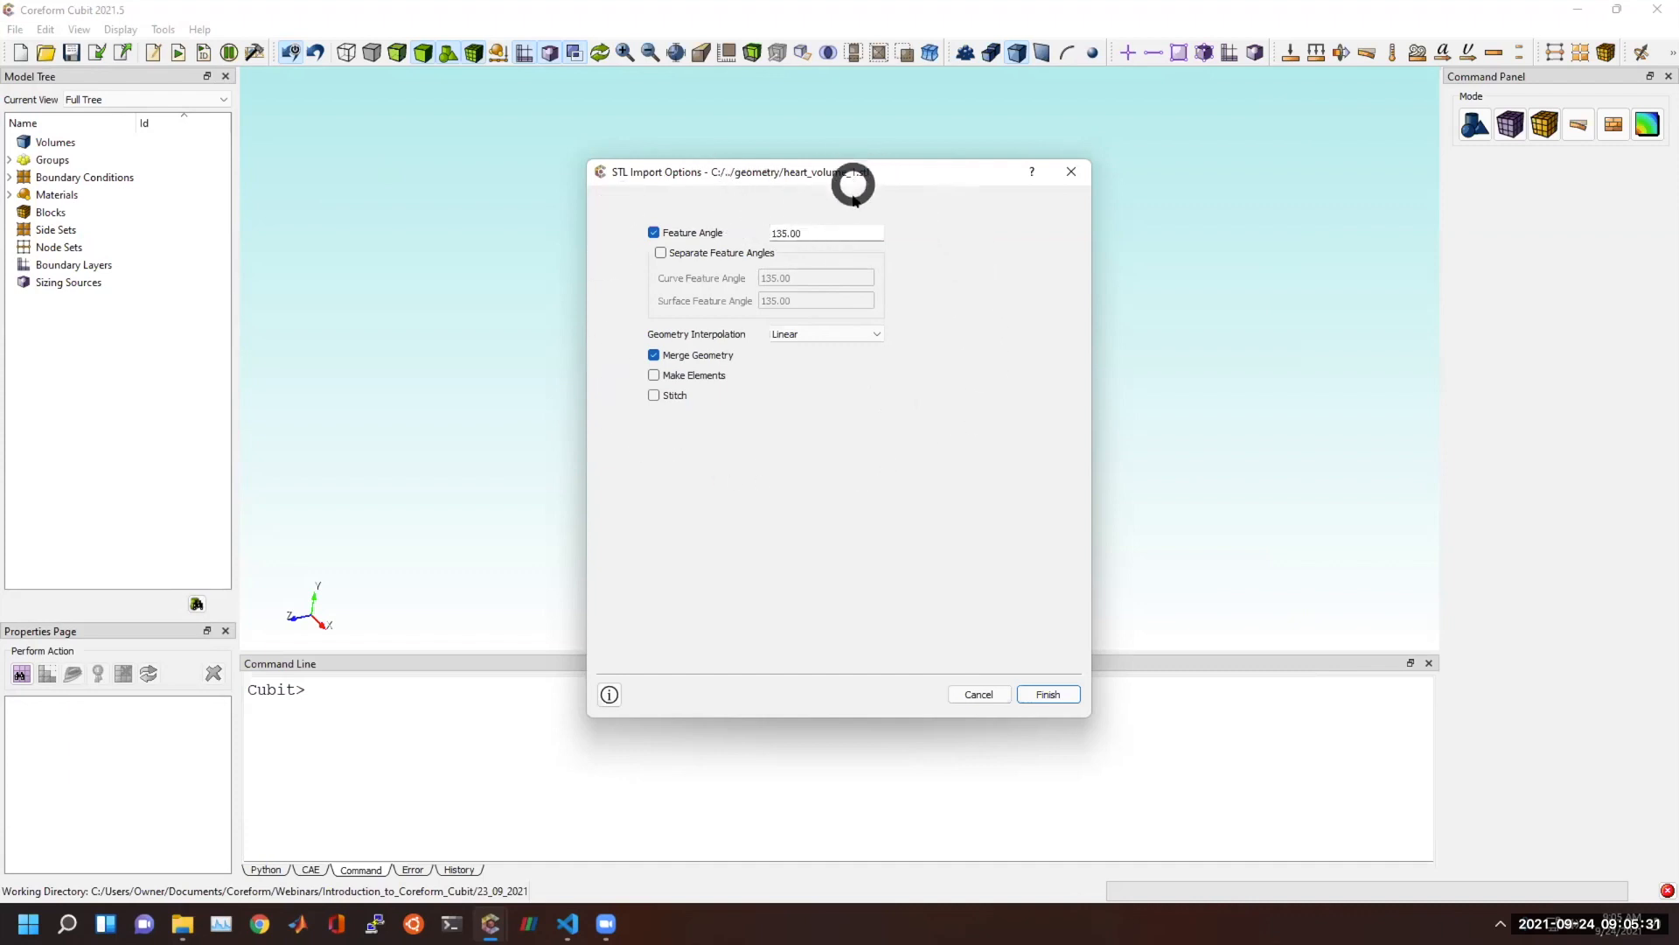
# Import the heart STL with Linear geometry interpolation and Make Elements enabled.
pyautogui.click(801, 335)
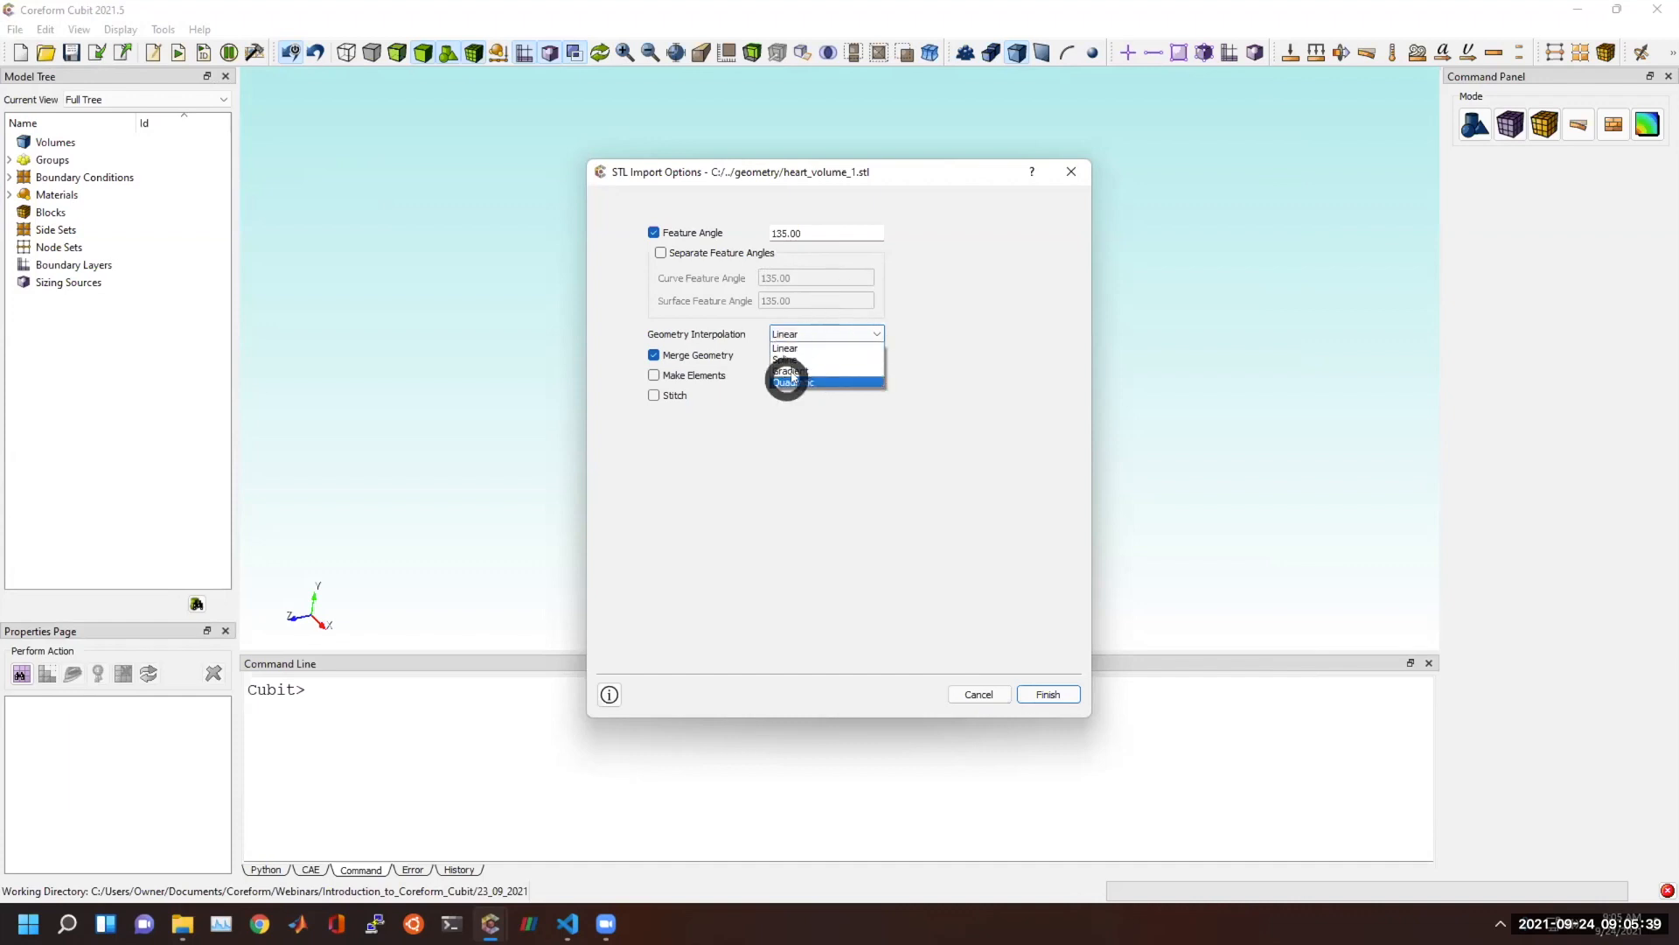
pyautogui.click(847, 348)
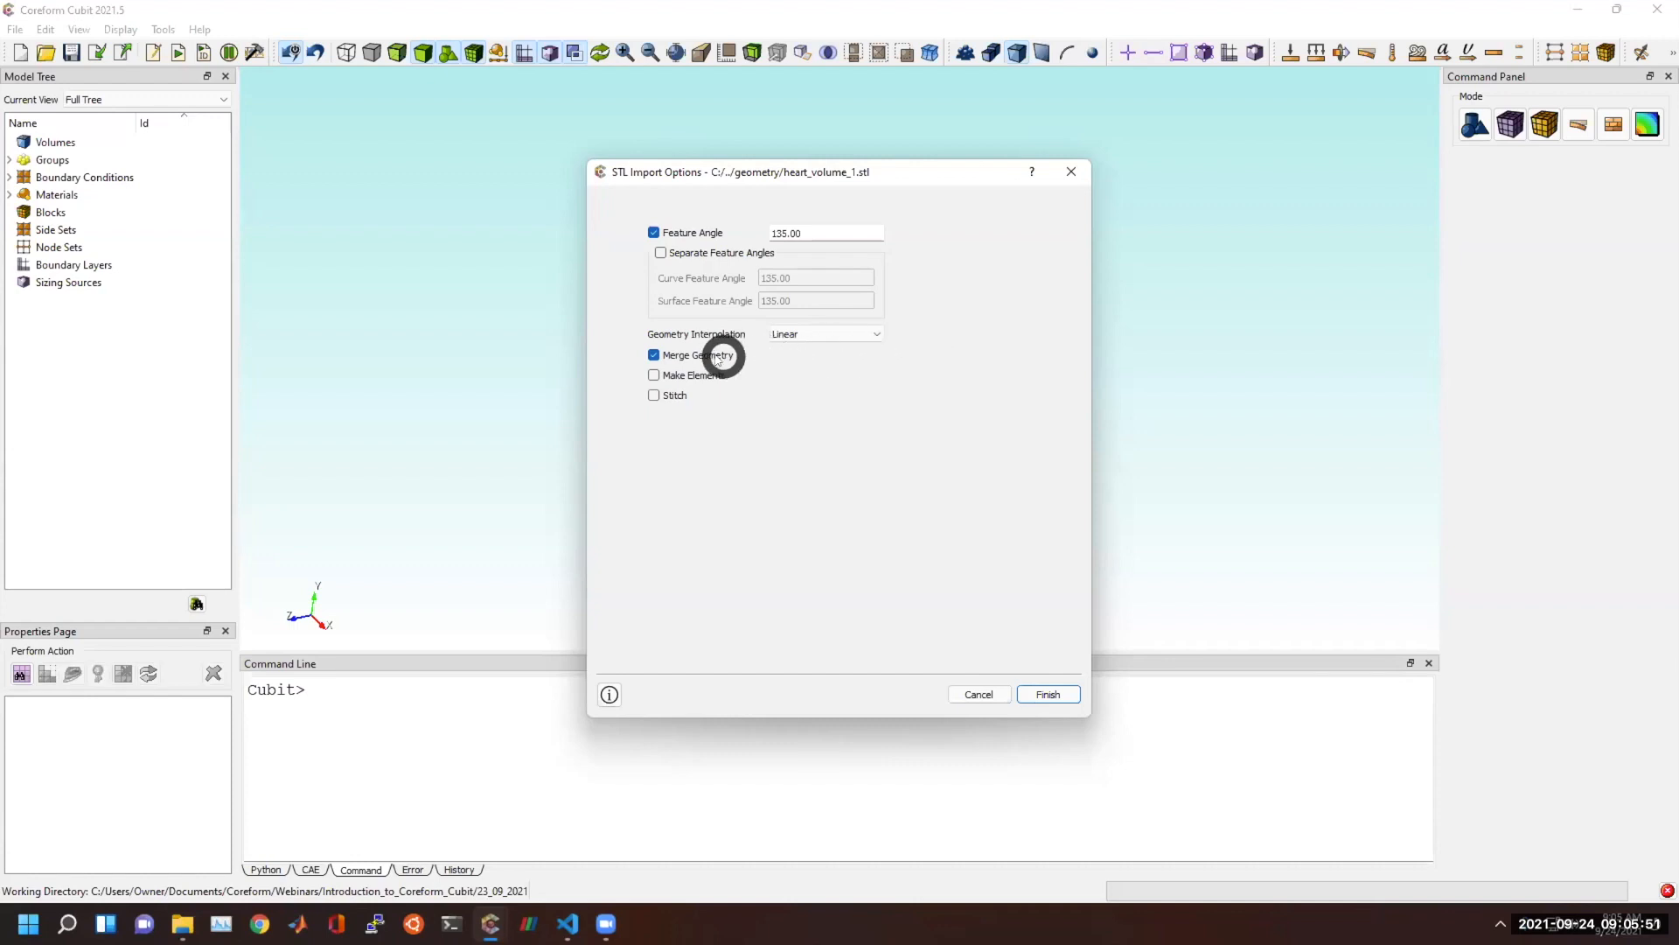
pyautogui.click(654, 375)
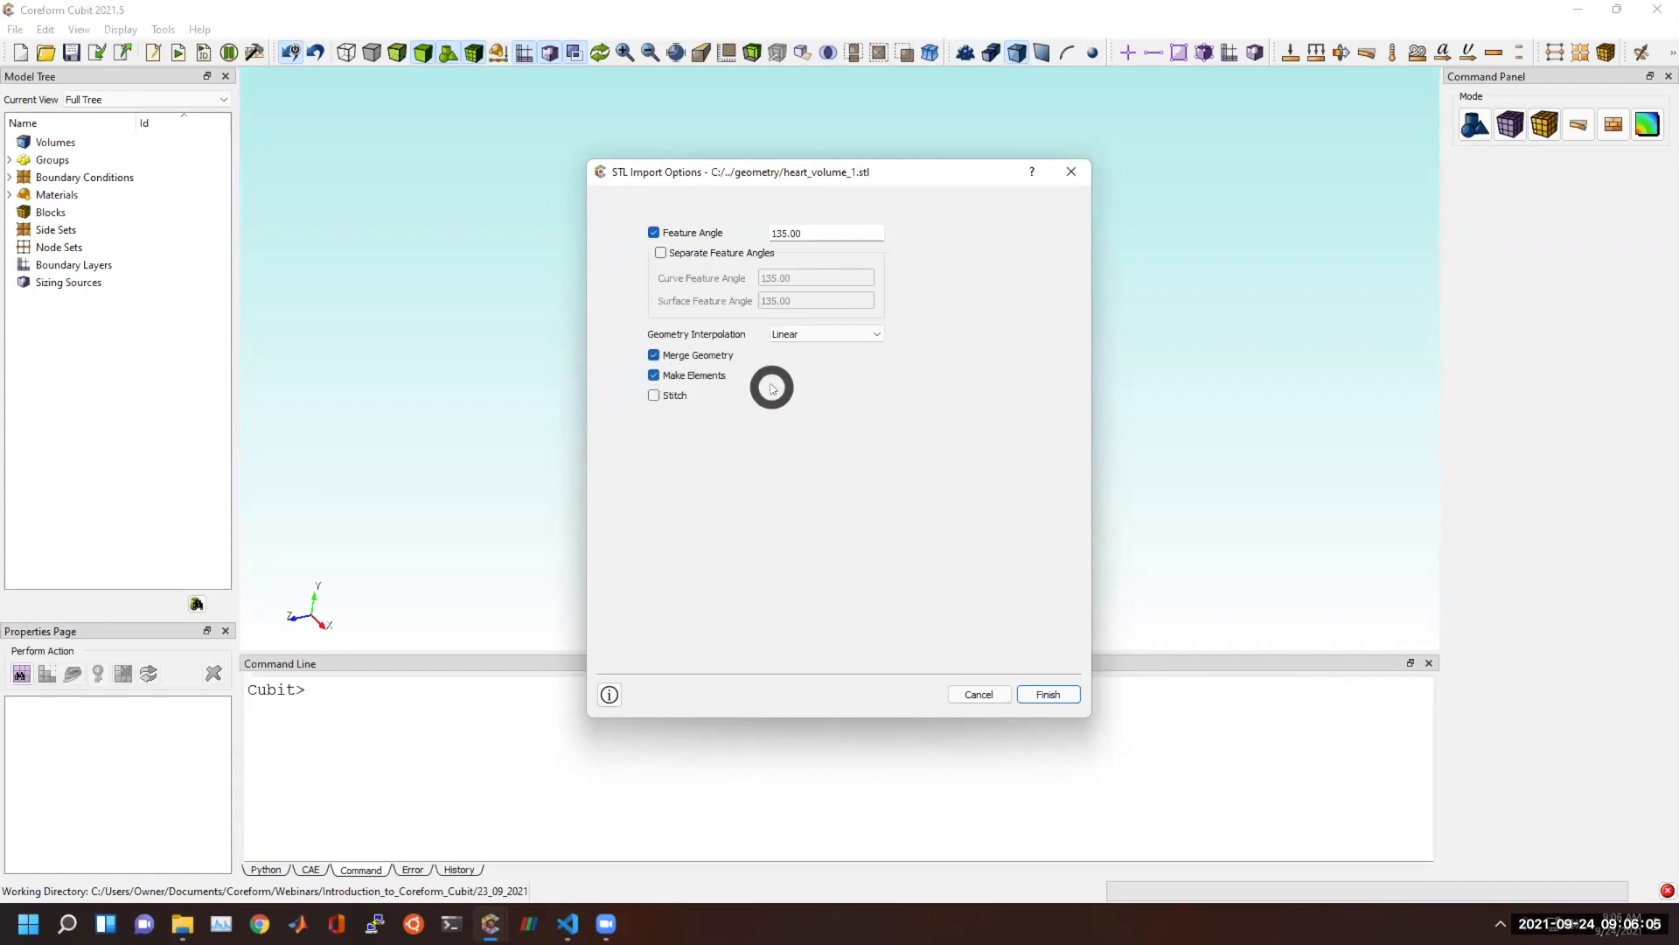
pyautogui.click(1039, 695)
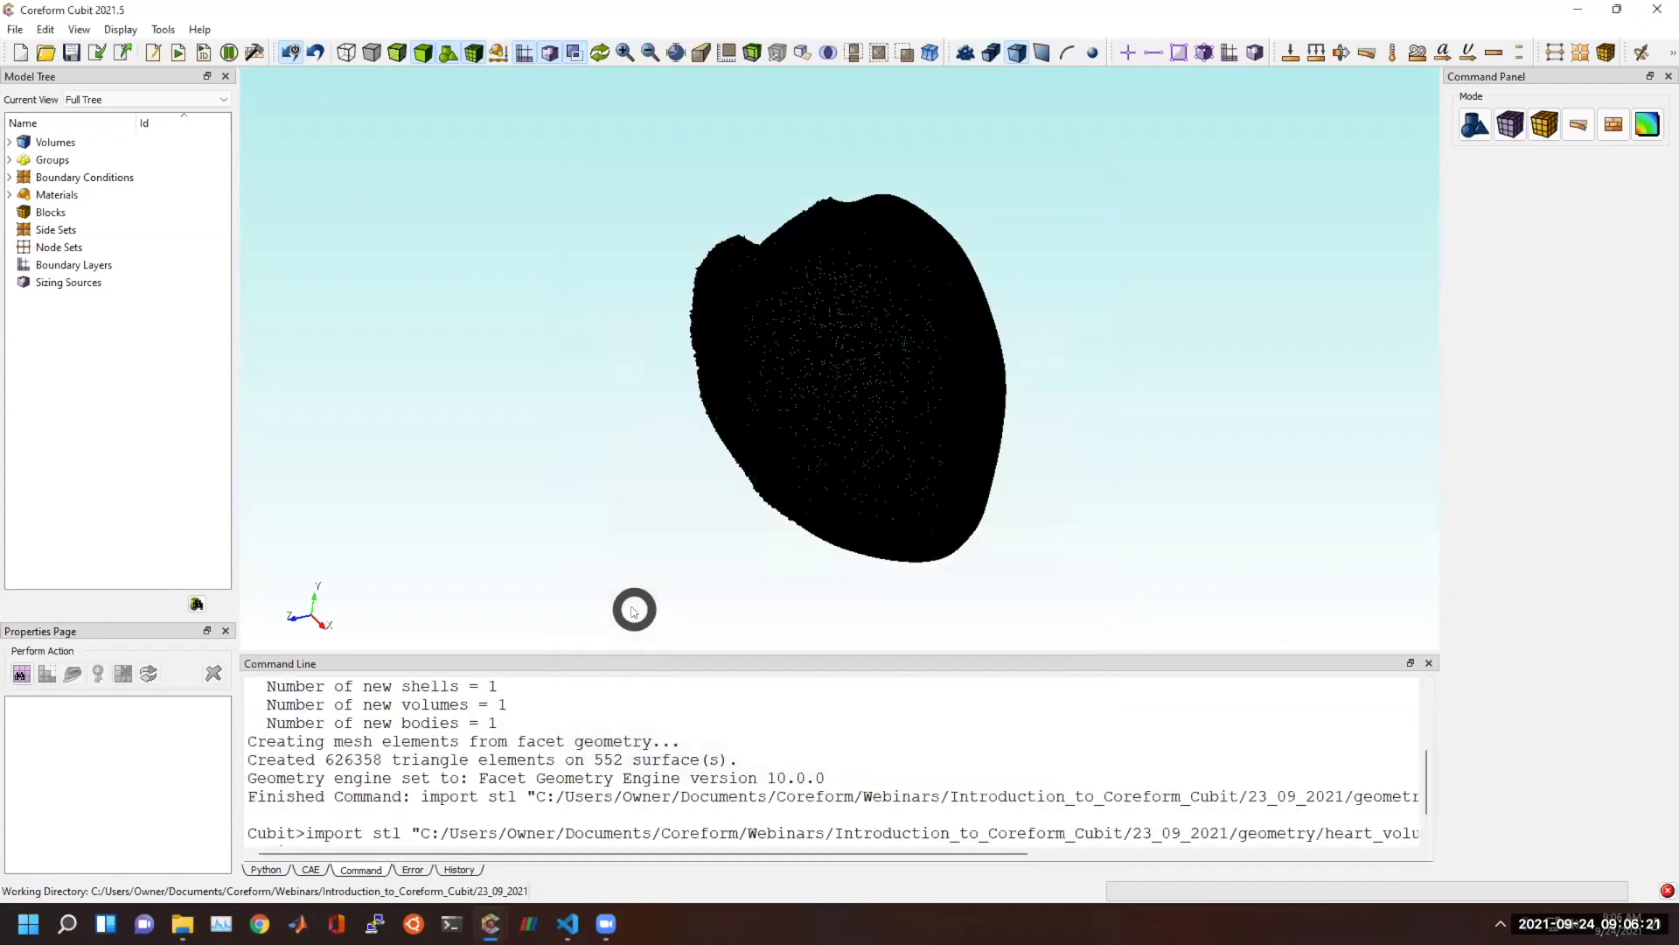
# Inspect the triangle mesh on the heart, select Volume 1, and turn mesh visibility off.
pyautogui.scroll(5, 925, 281)
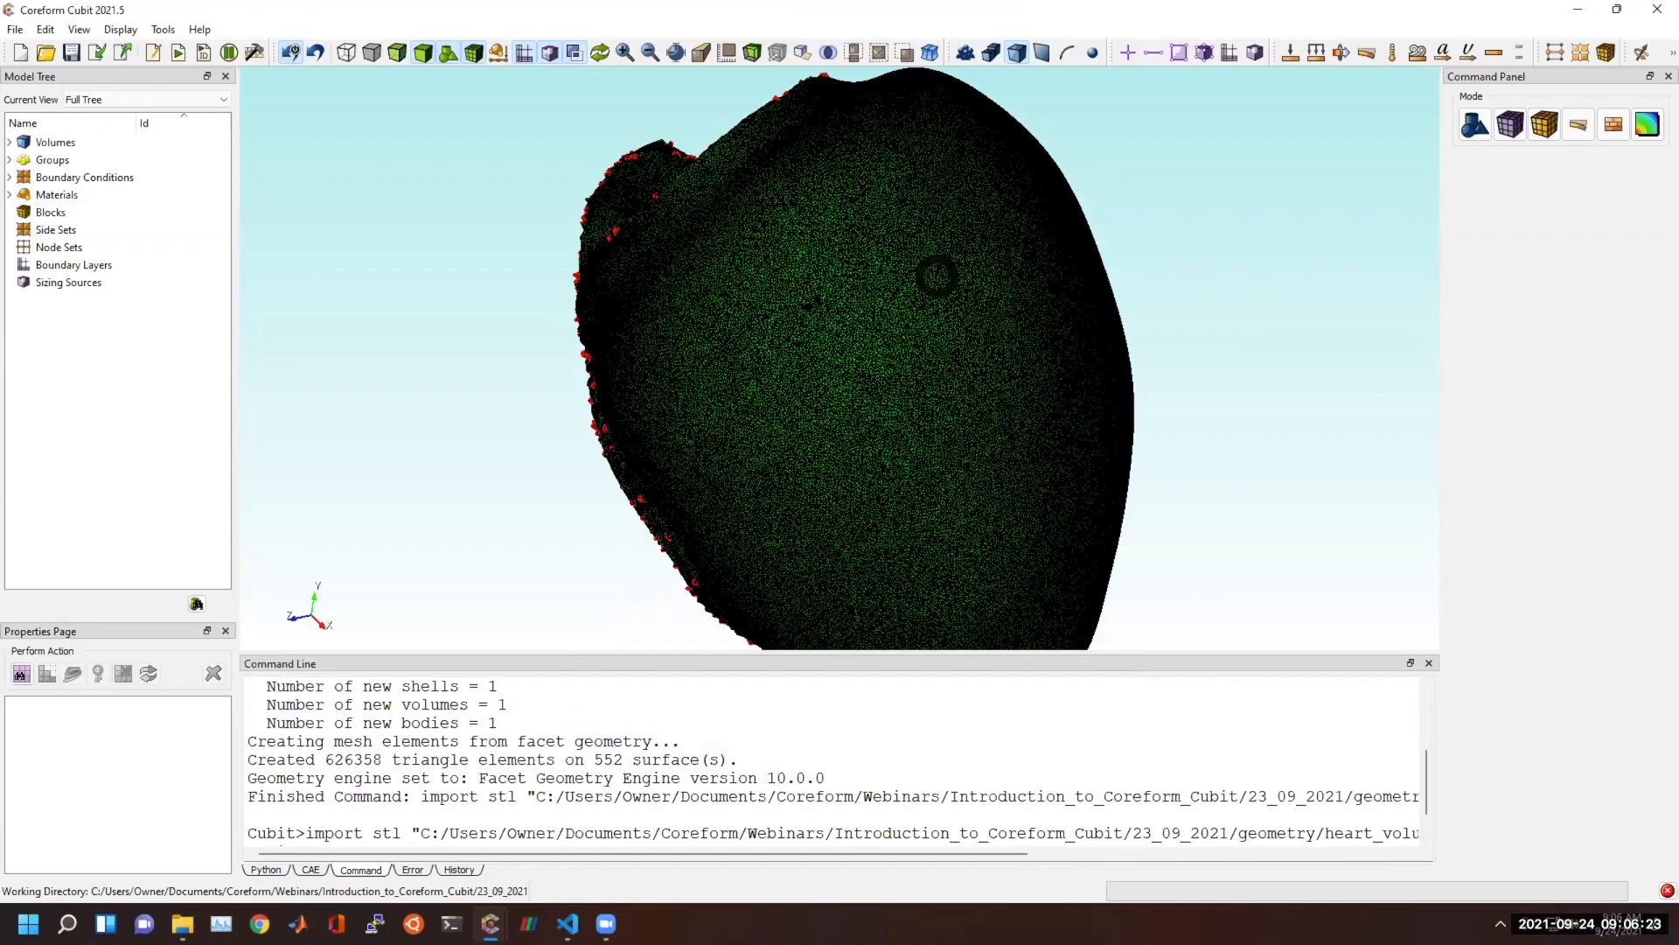
pyautogui.scroll(2, 772, 326)
pyautogui.scroll(4, 892, 407)
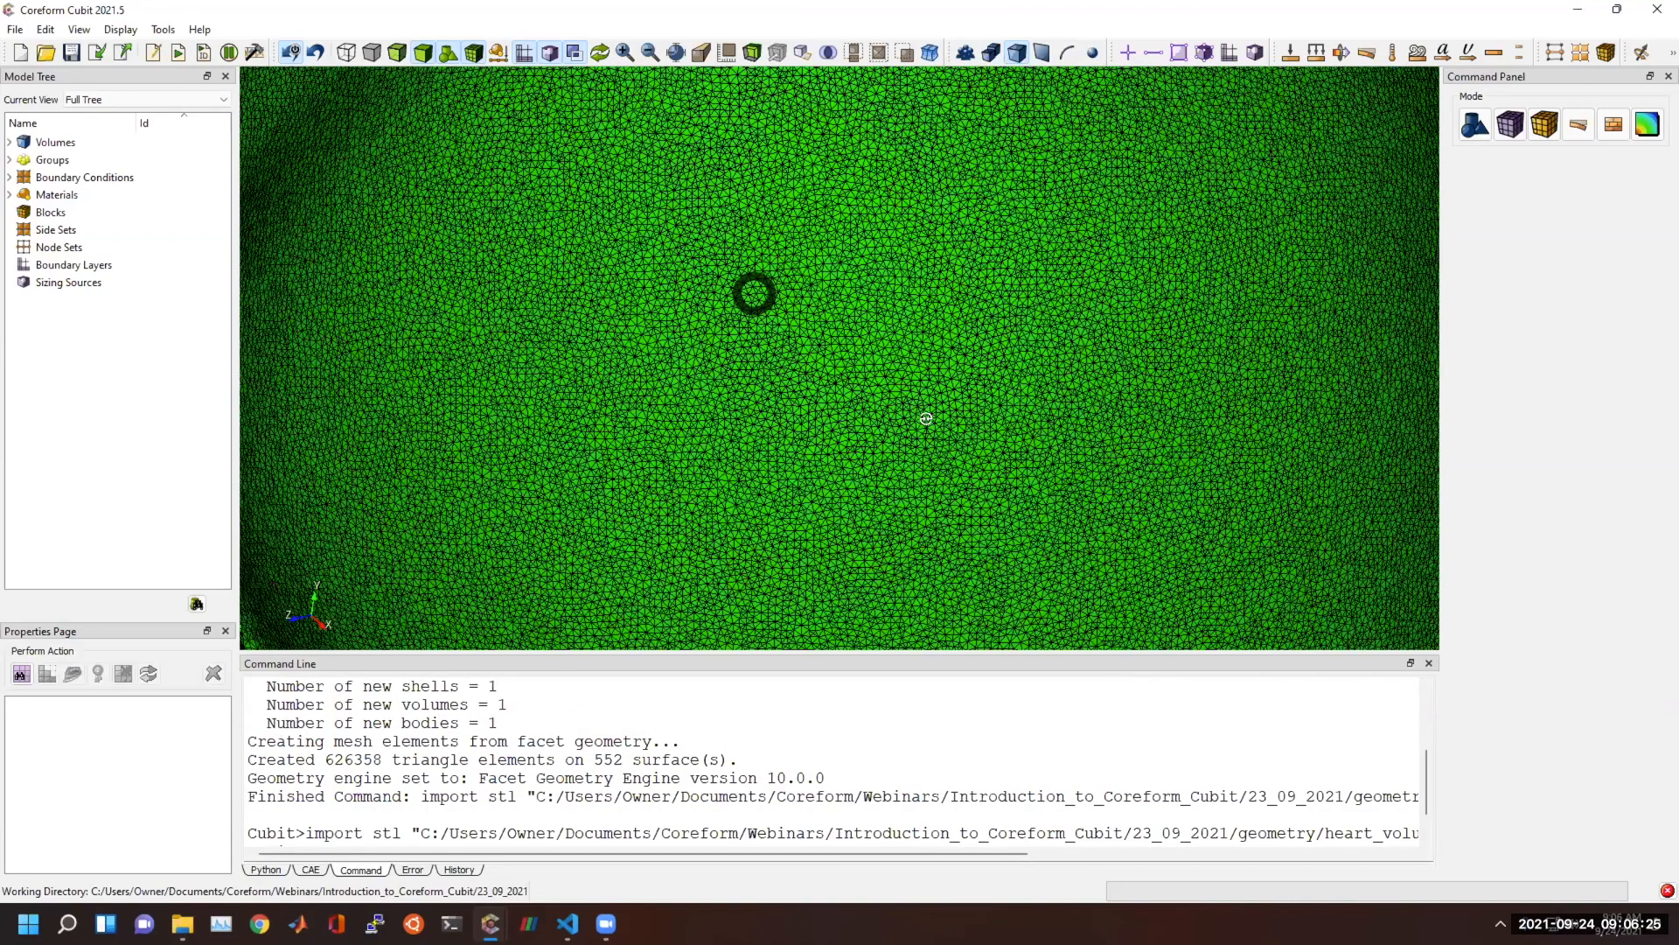
pyautogui.moveTo(937, 421); pyautogui.dragTo(583, 266, button='middle')
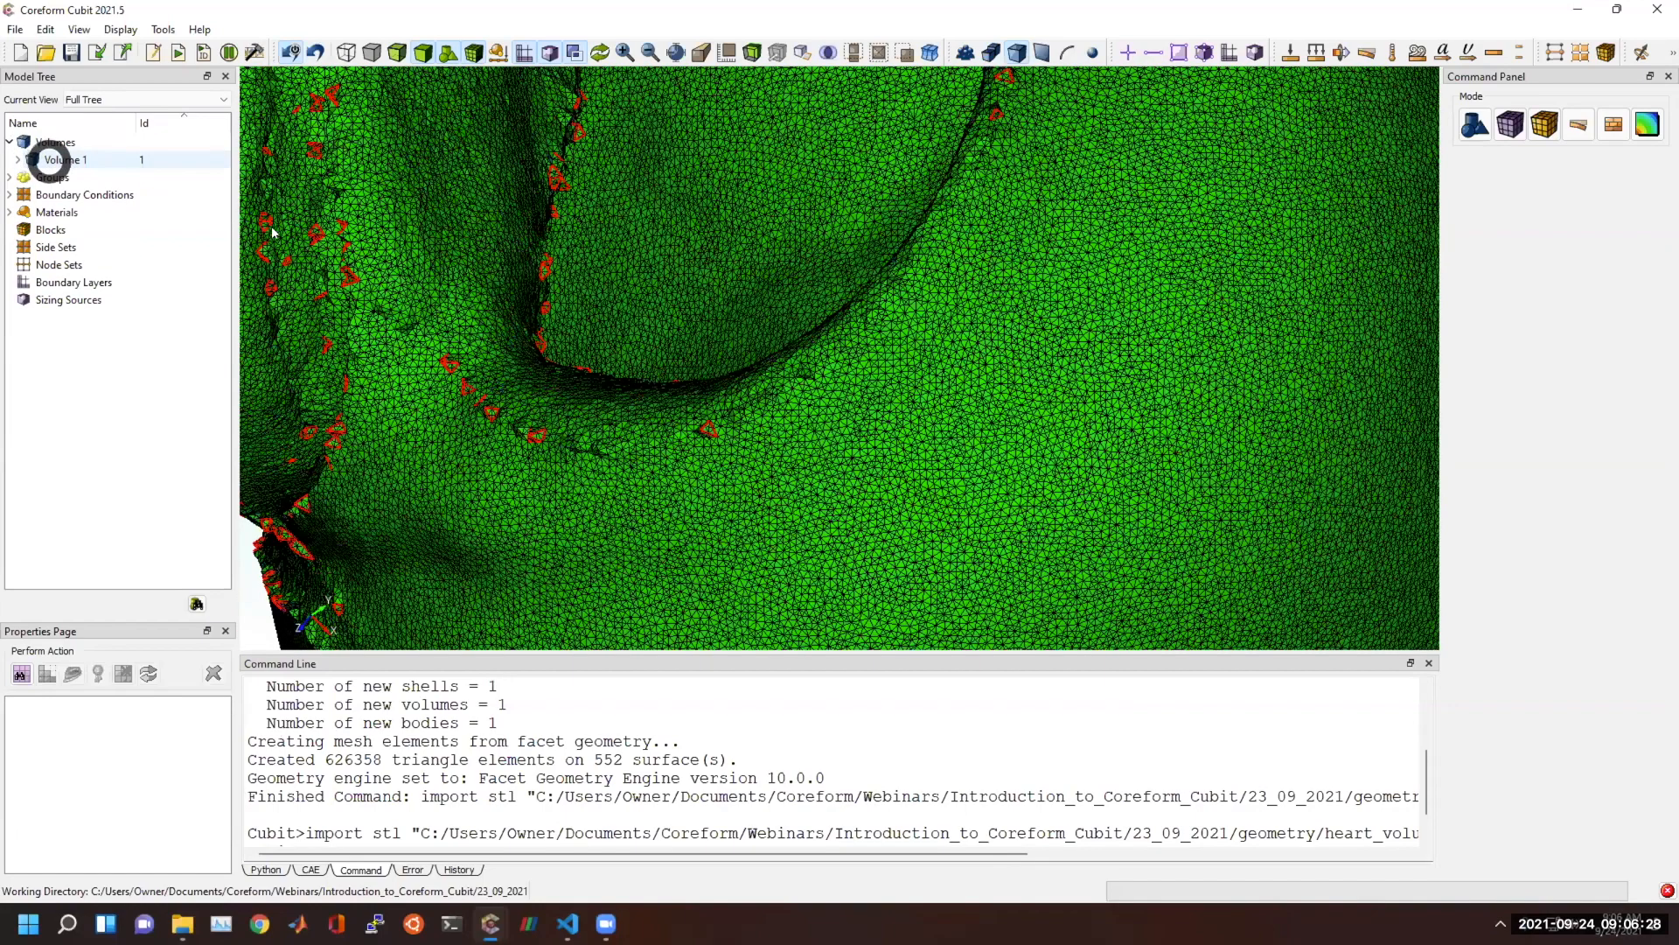
pyautogui.click(280, 234)
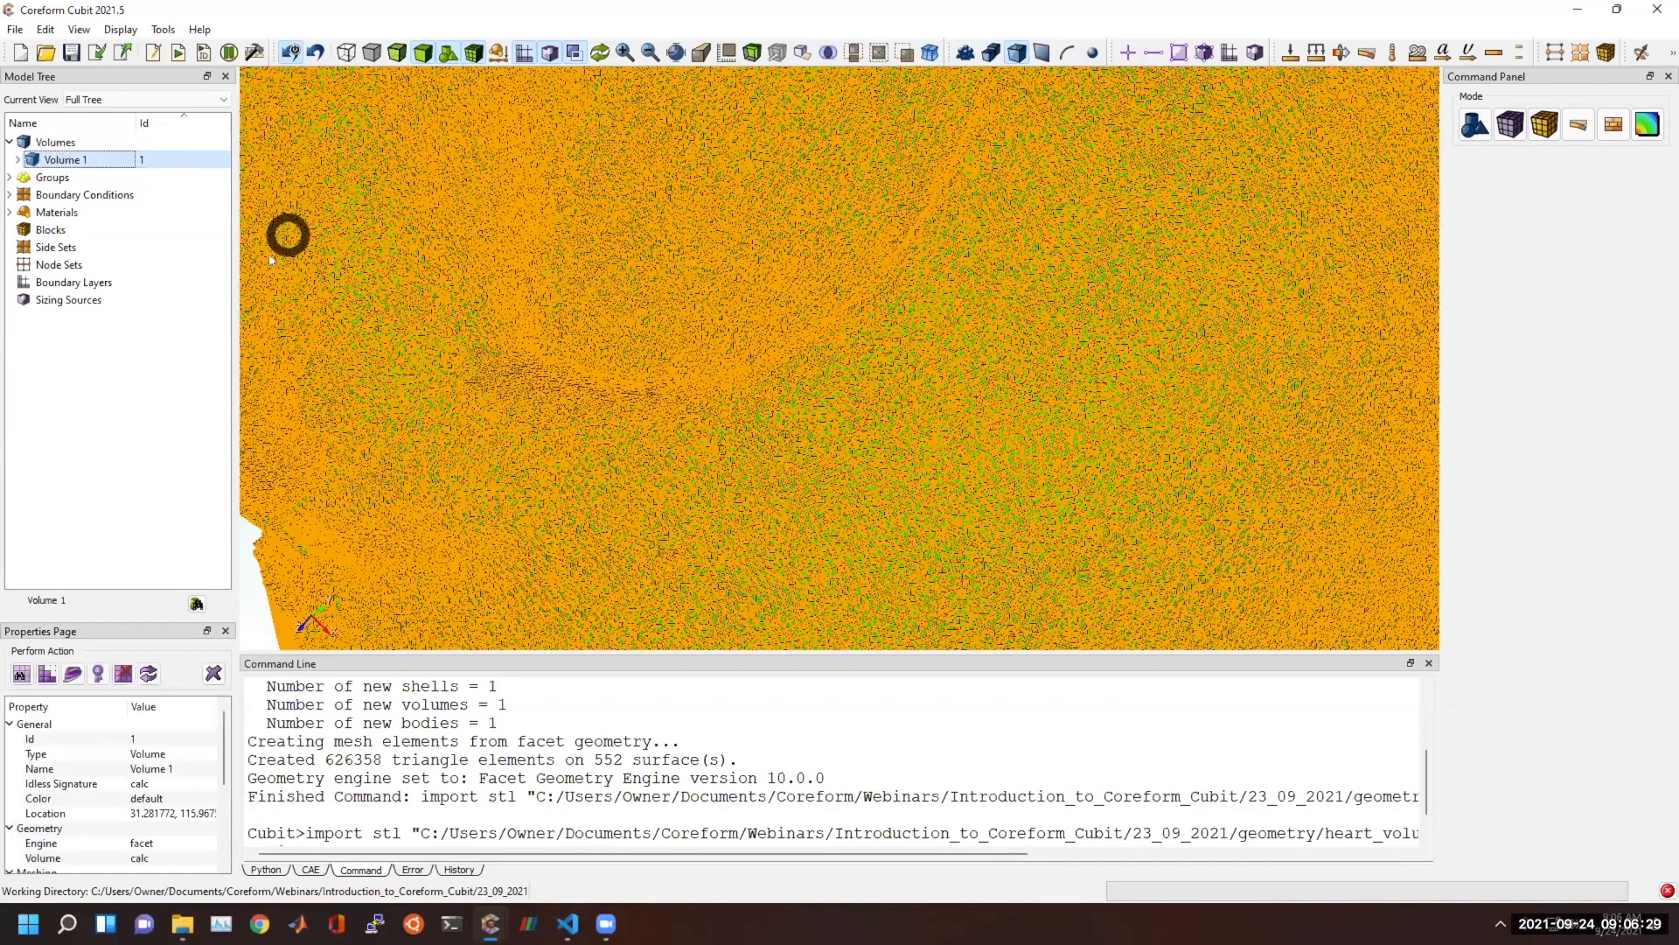
pyautogui.click(474, 53)
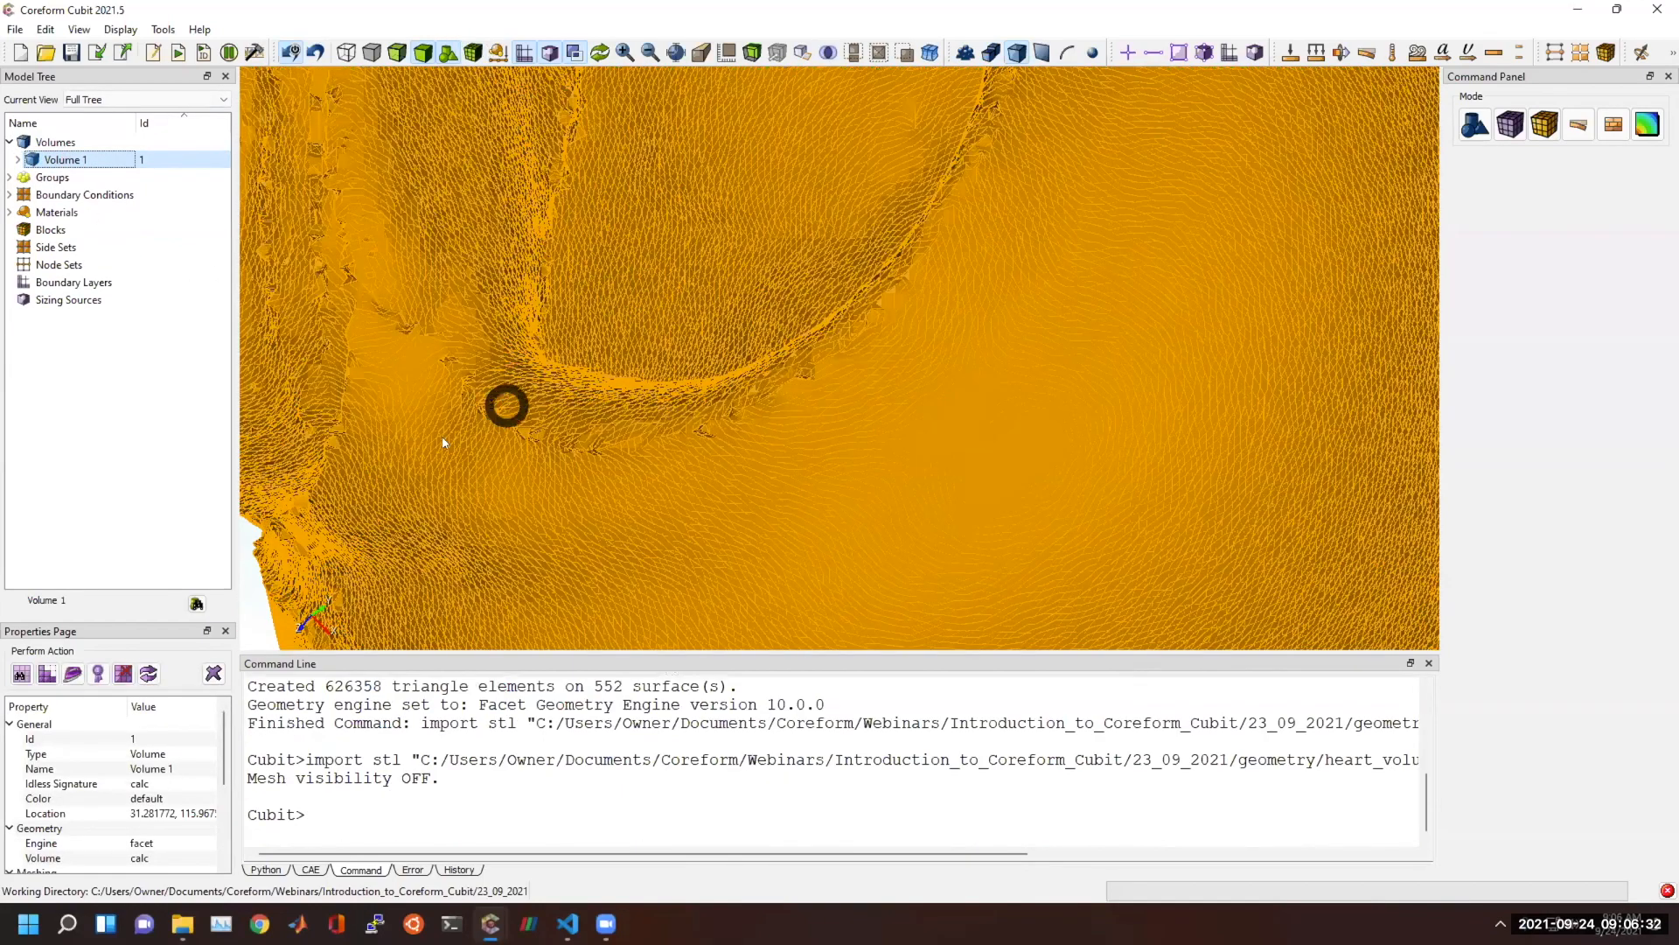
pyautogui.scroll(-3, 443, 437)
pyautogui.click(376, 454)
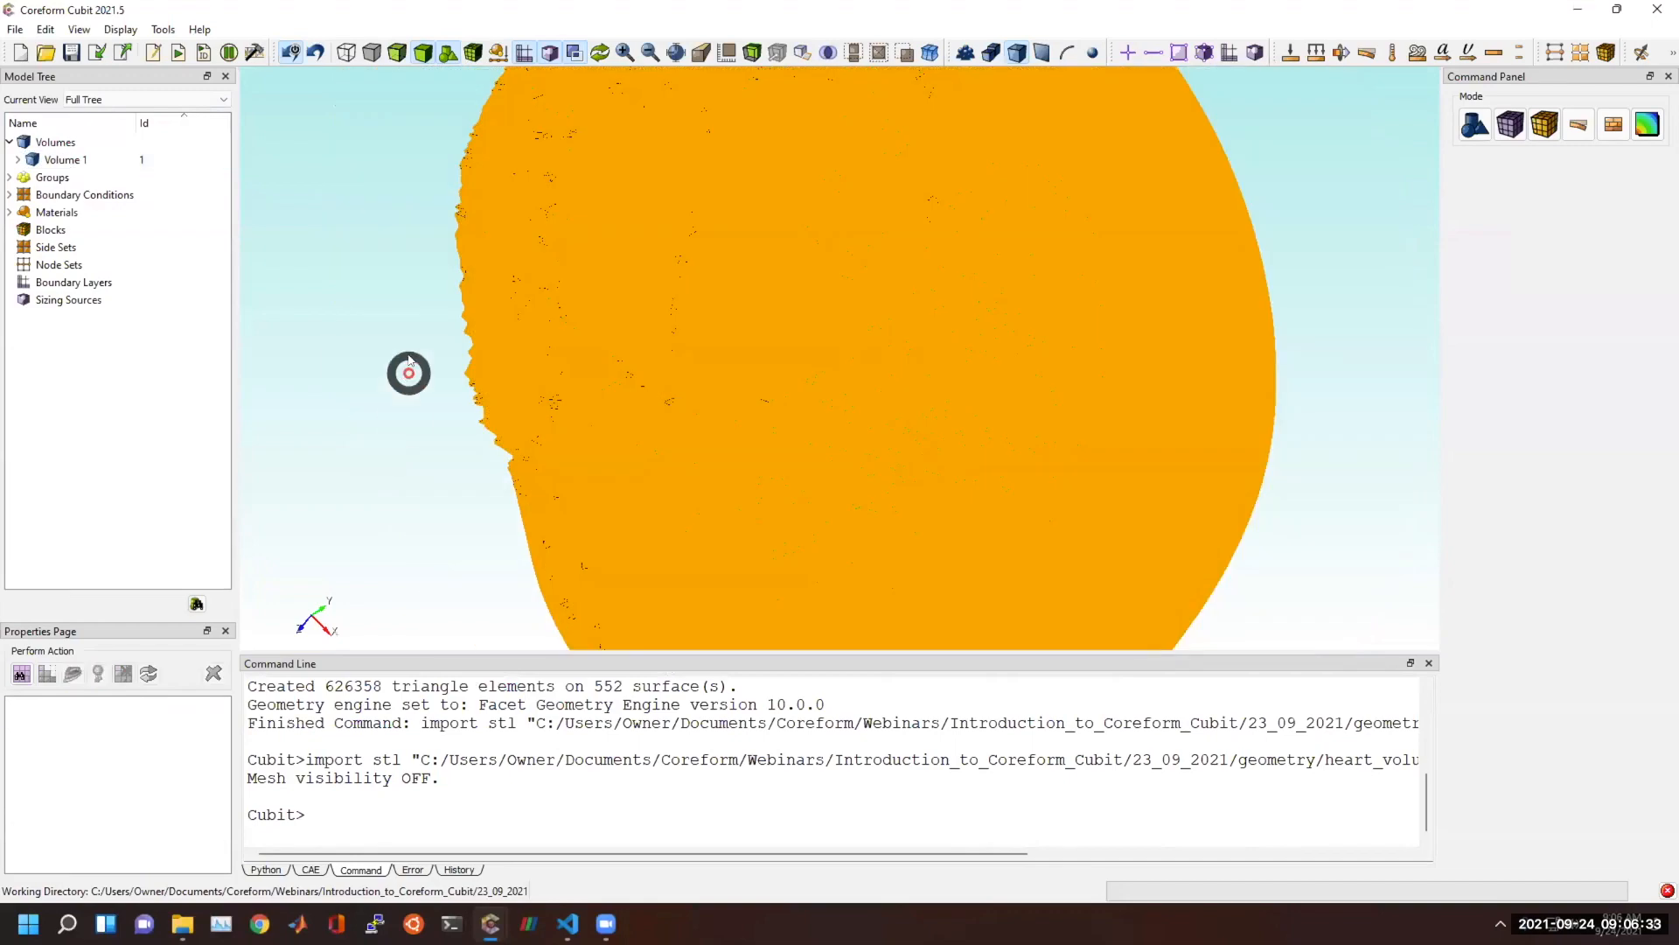
# Clear the highlight on the heart and examine the surface geometry around the opening and along the ridge.
pyautogui.rightClick(413, 358)
pyautogui.click(427, 374)
pyautogui.scroll(3, 609, 442)
pyautogui.moveTo(610, 441); pyautogui.dragTo(898, 236)
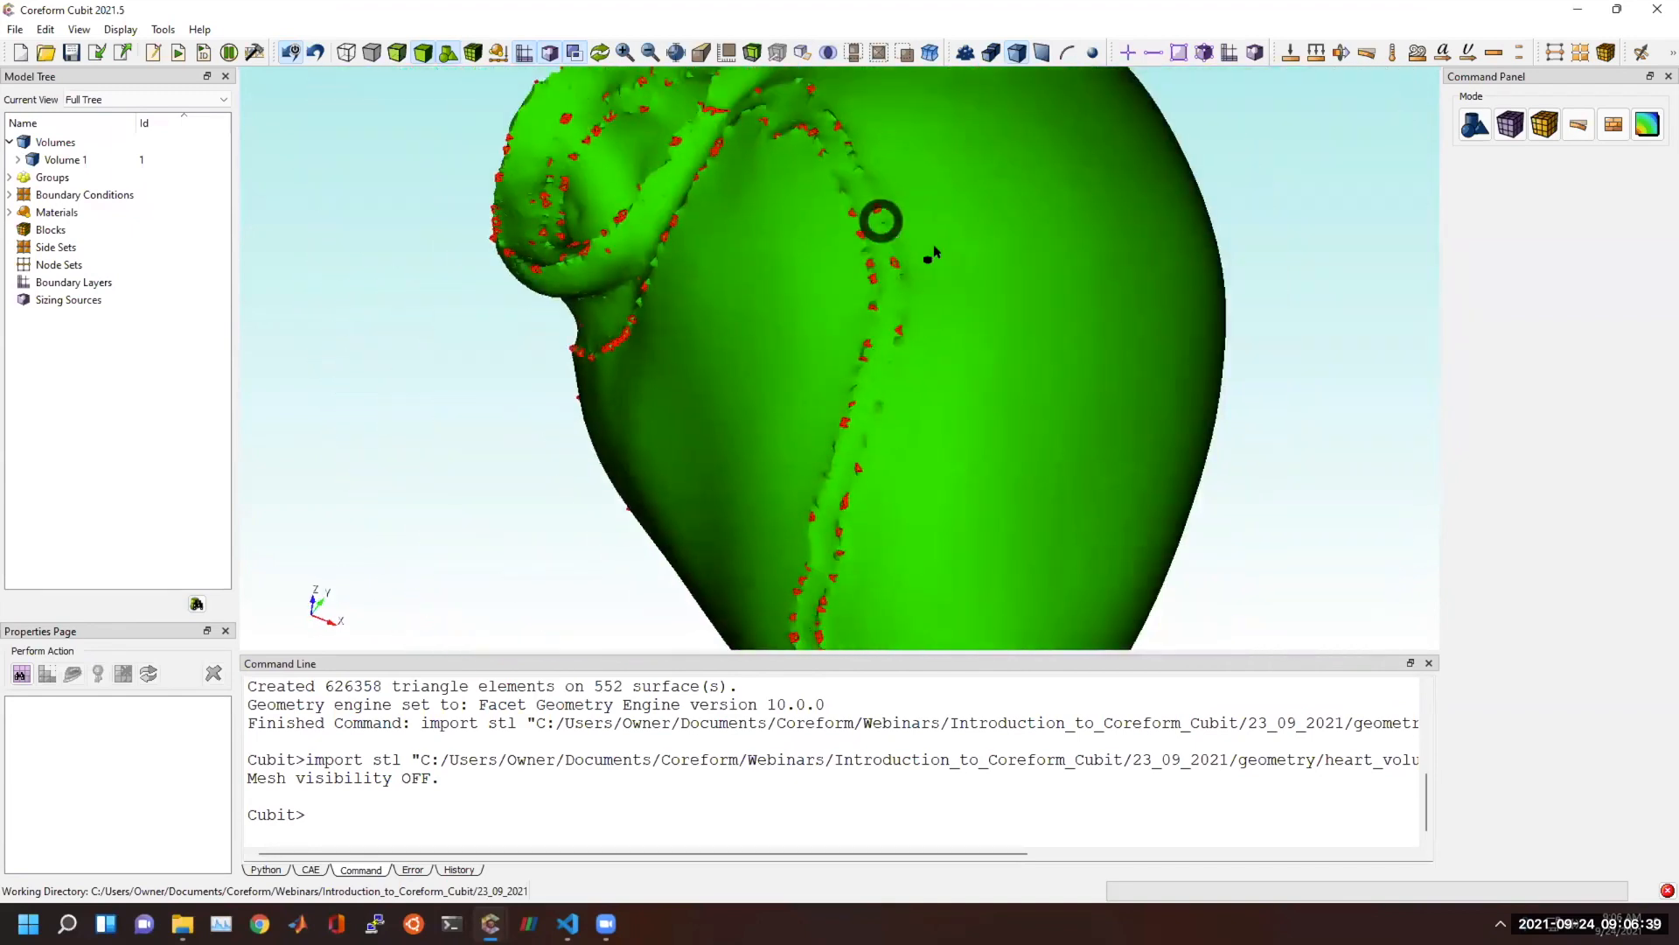
pyautogui.moveTo(1076, 271); pyautogui.dragTo(790, 536)
pyautogui.moveTo(978, 328); pyautogui.dragTo(843, 226)
pyautogui.moveTo(589, 438); pyautogui.dragTo(937, 335)
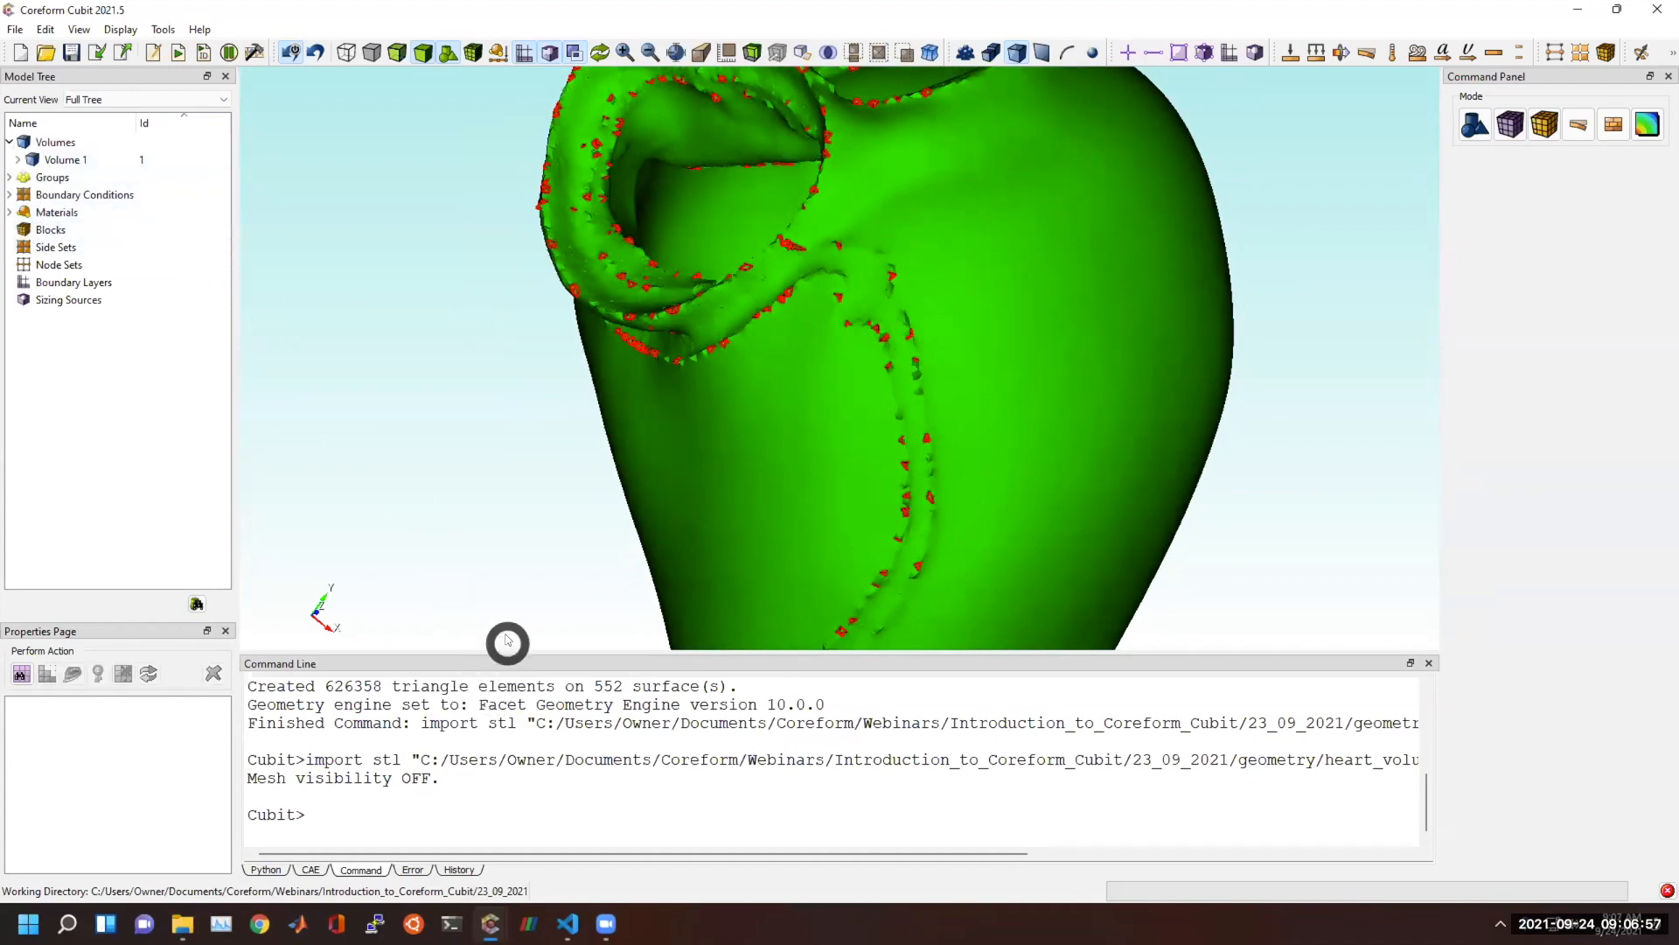
# Turn mesh visibility on and geometry visibility off so only the heart's triangle mesh is displayed.
pyautogui.moveTo(434, 648); pyautogui.dragTo(436, 593)
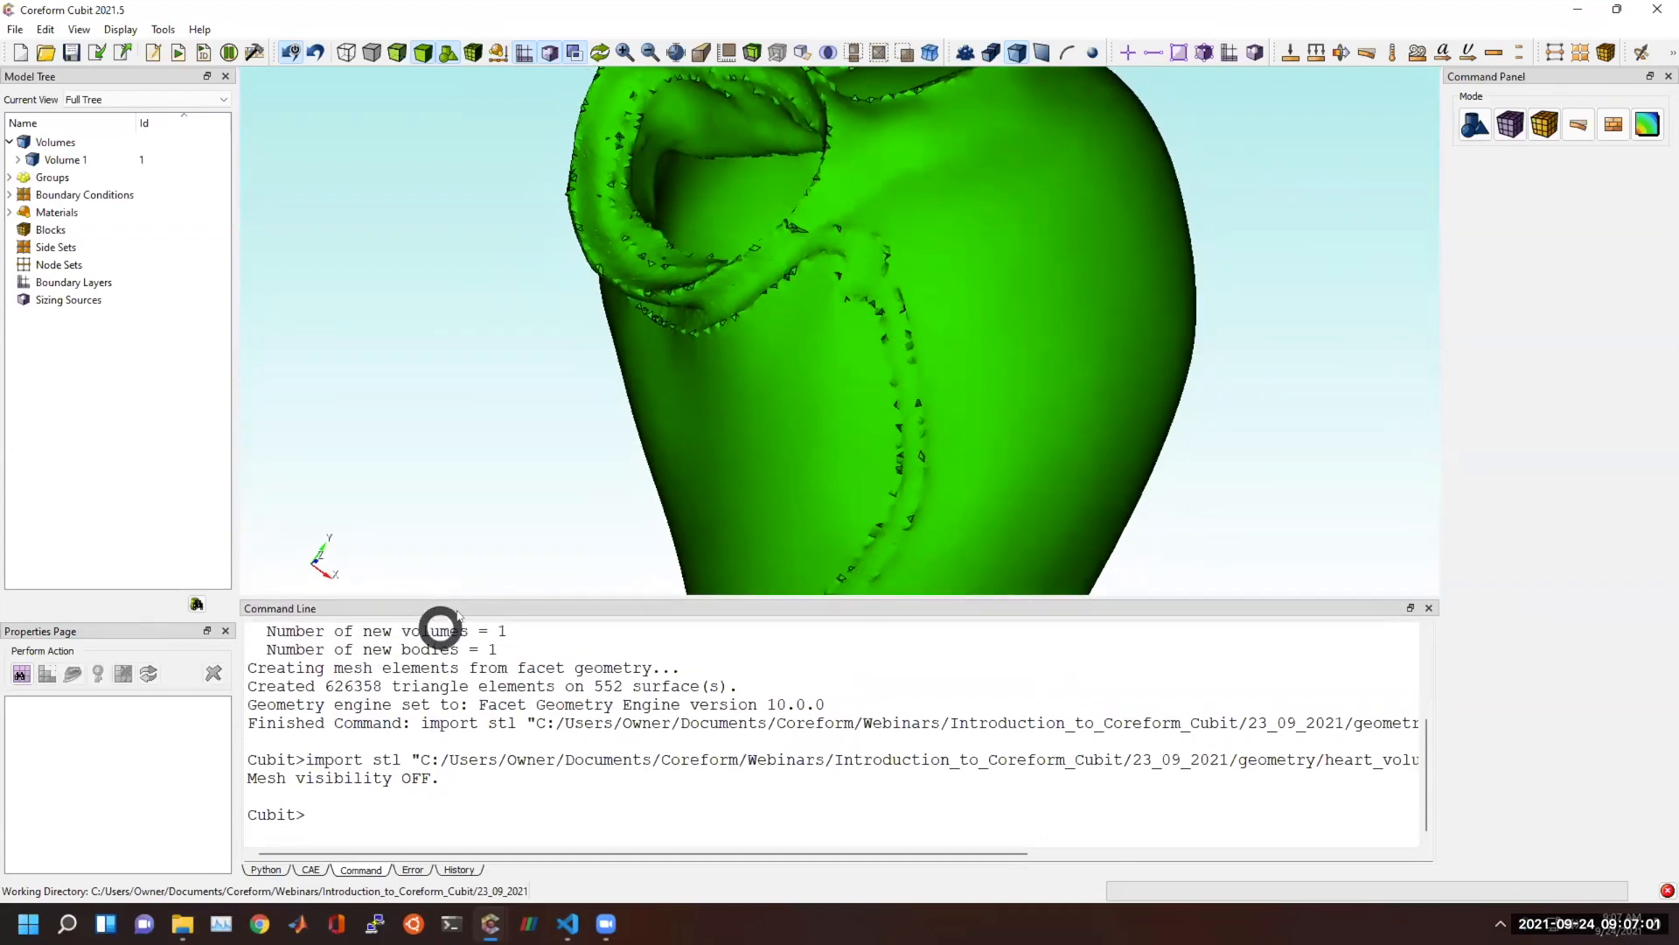
pyautogui.click(470, 50)
pyautogui.click(449, 54)
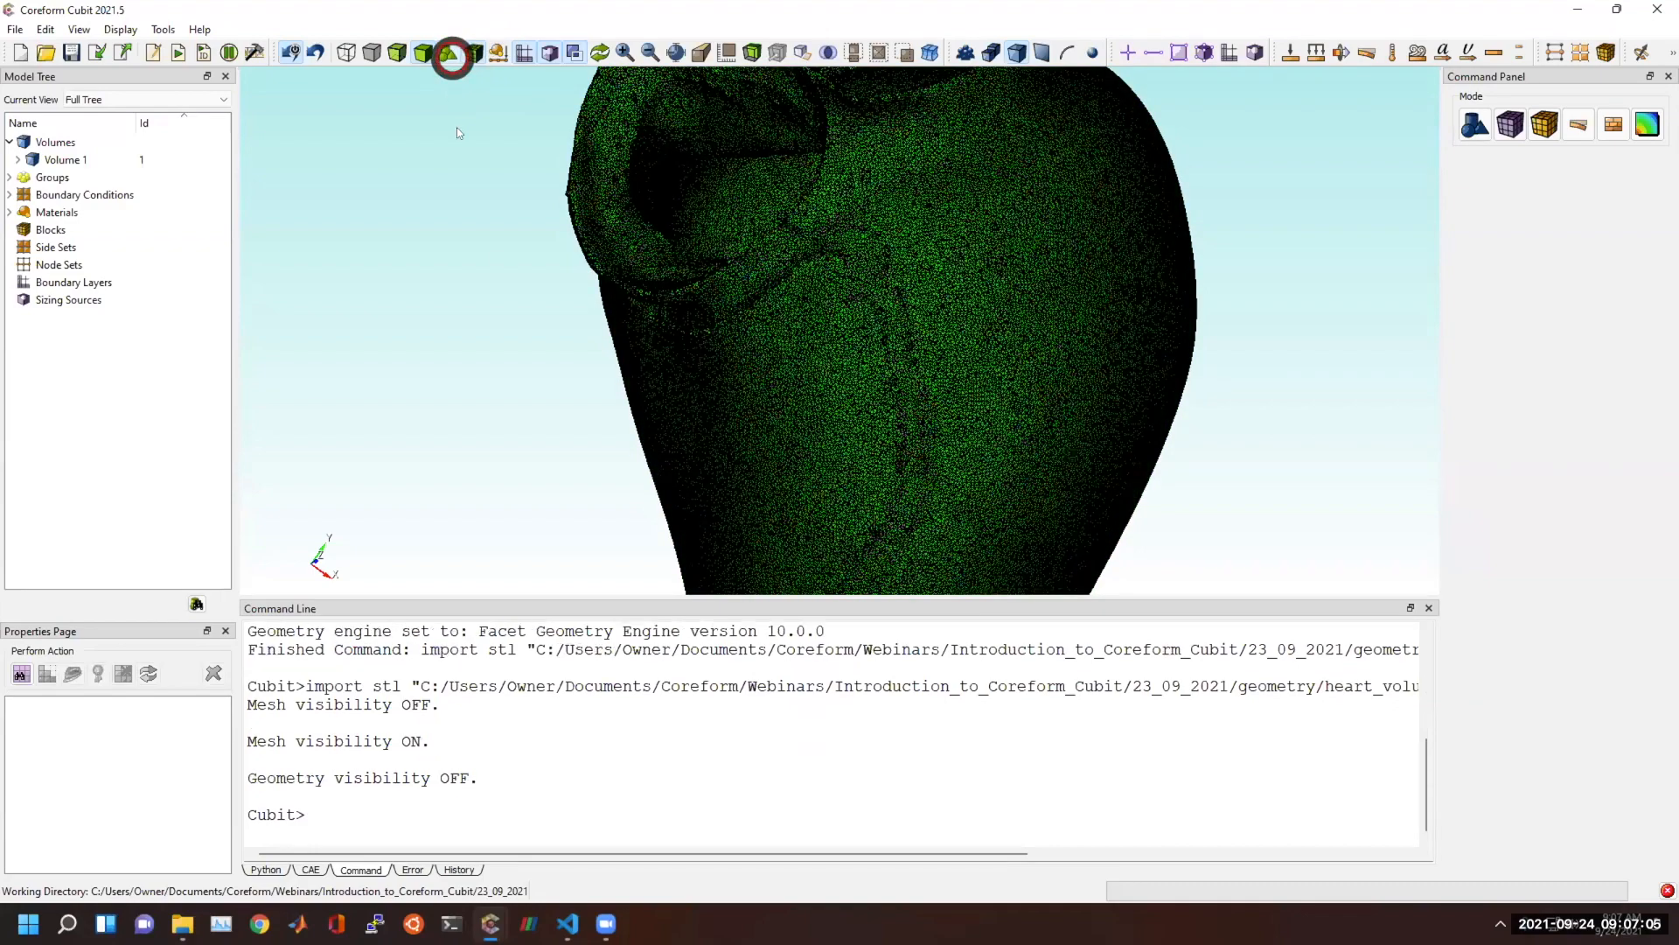
pyautogui.rightClick(499, 191)
pyautogui.click(516, 204)
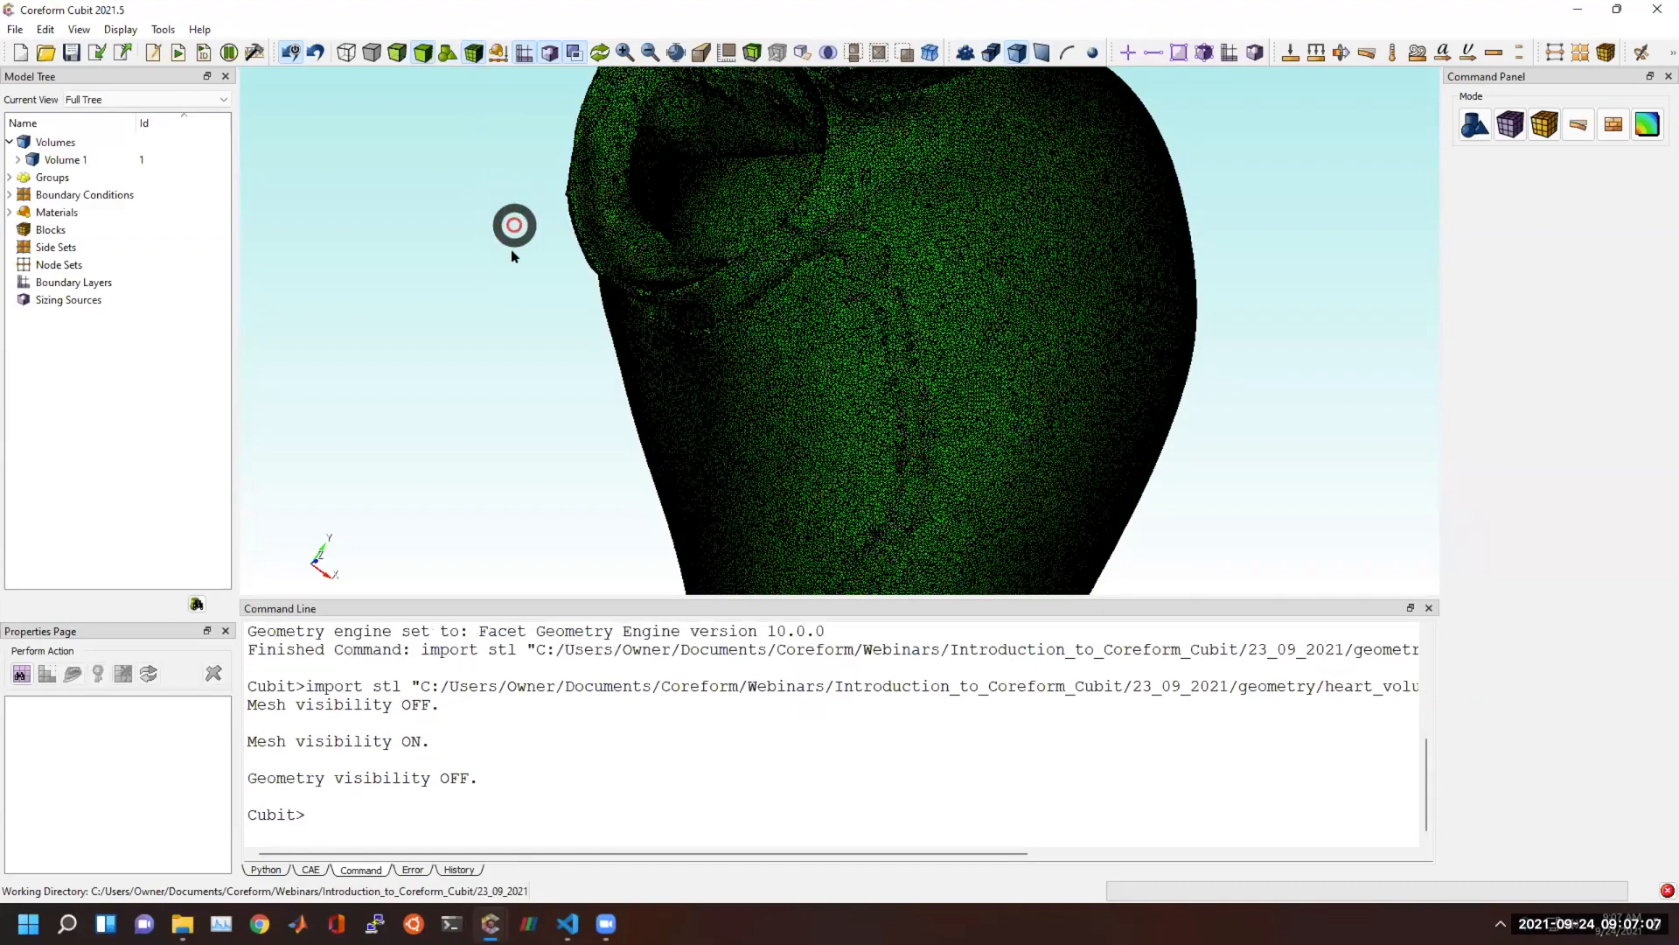
pyautogui.moveTo(662, 394); pyautogui.dragTo(820, 367)
pyautogui.scroll(5, 818, 365)
# Enter disassociate at the Cubit prompt, correcting its spelling, and list the command's syntax in an enlarged command window.
pyautogui.click(568, 817)
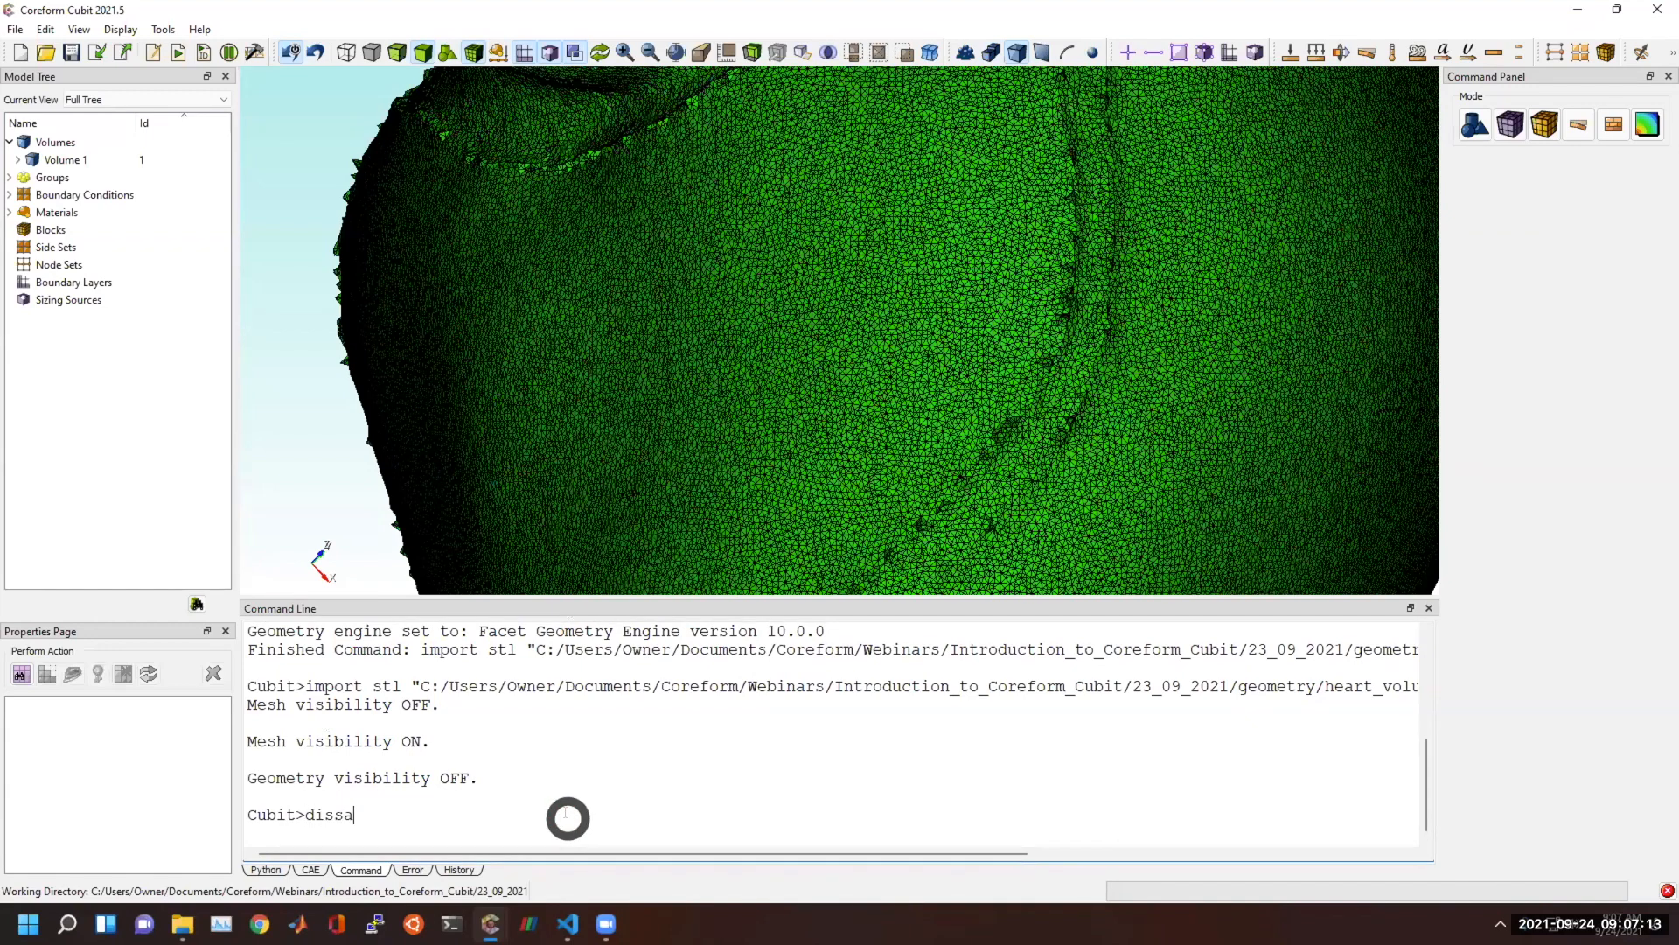
pyautogui.write('dissa')
pyautogui.press('Tab')
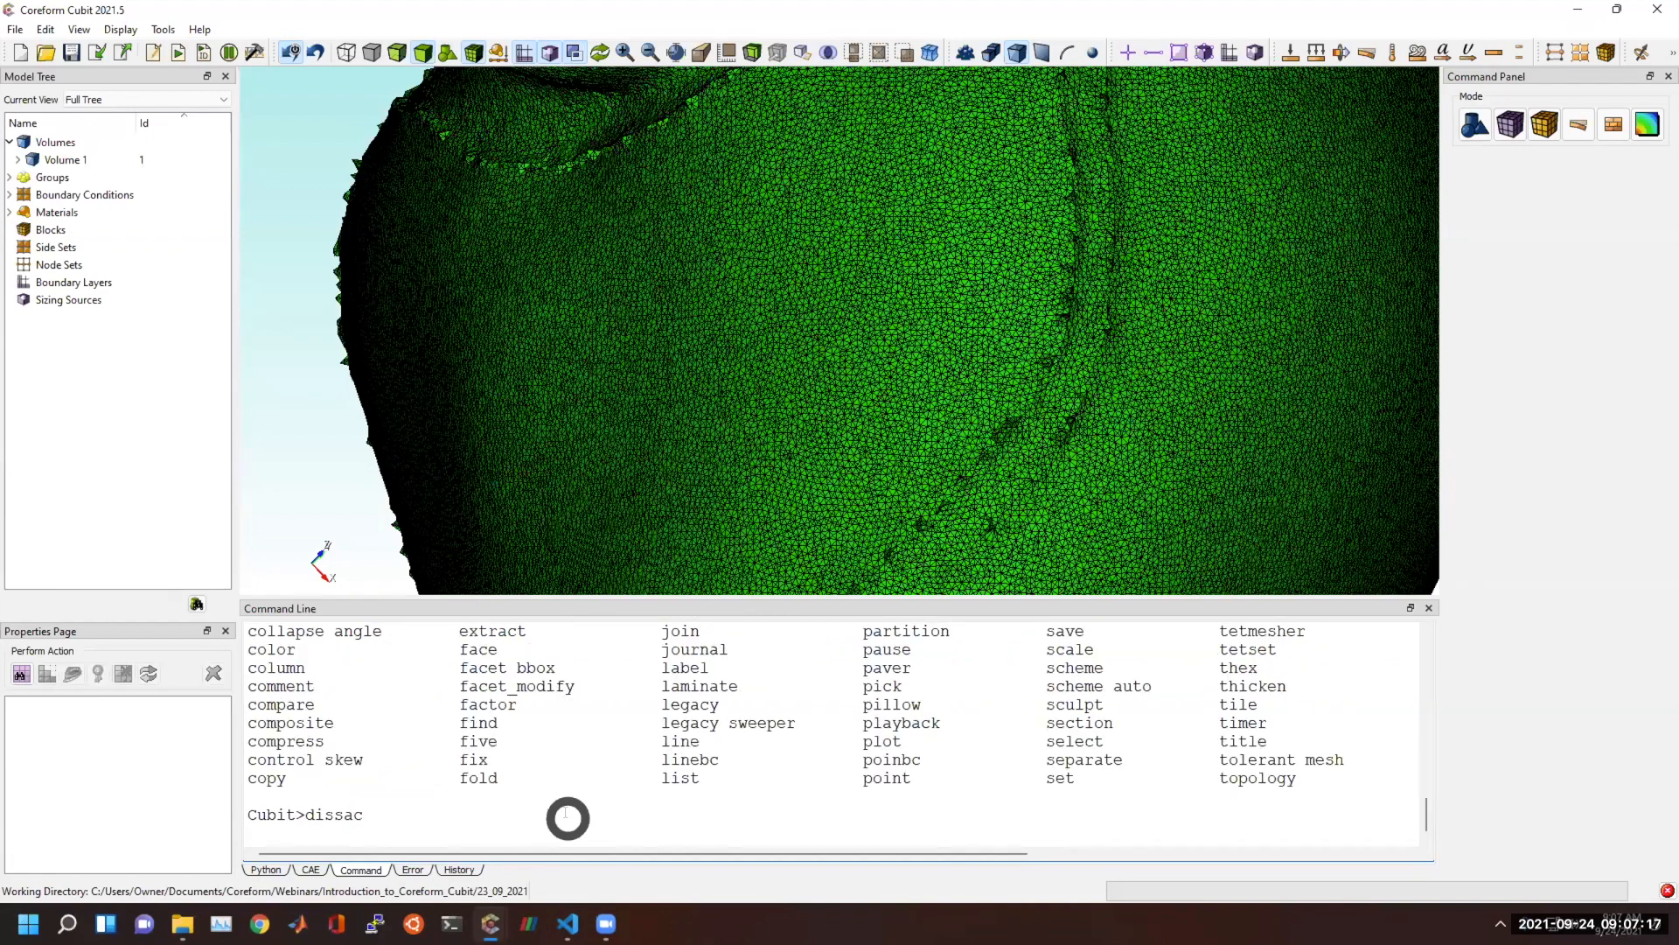
pyautogui.write('ssociate')
pyautogui.moveTo(530, 597); pyautogui.dragTo(538, 503)
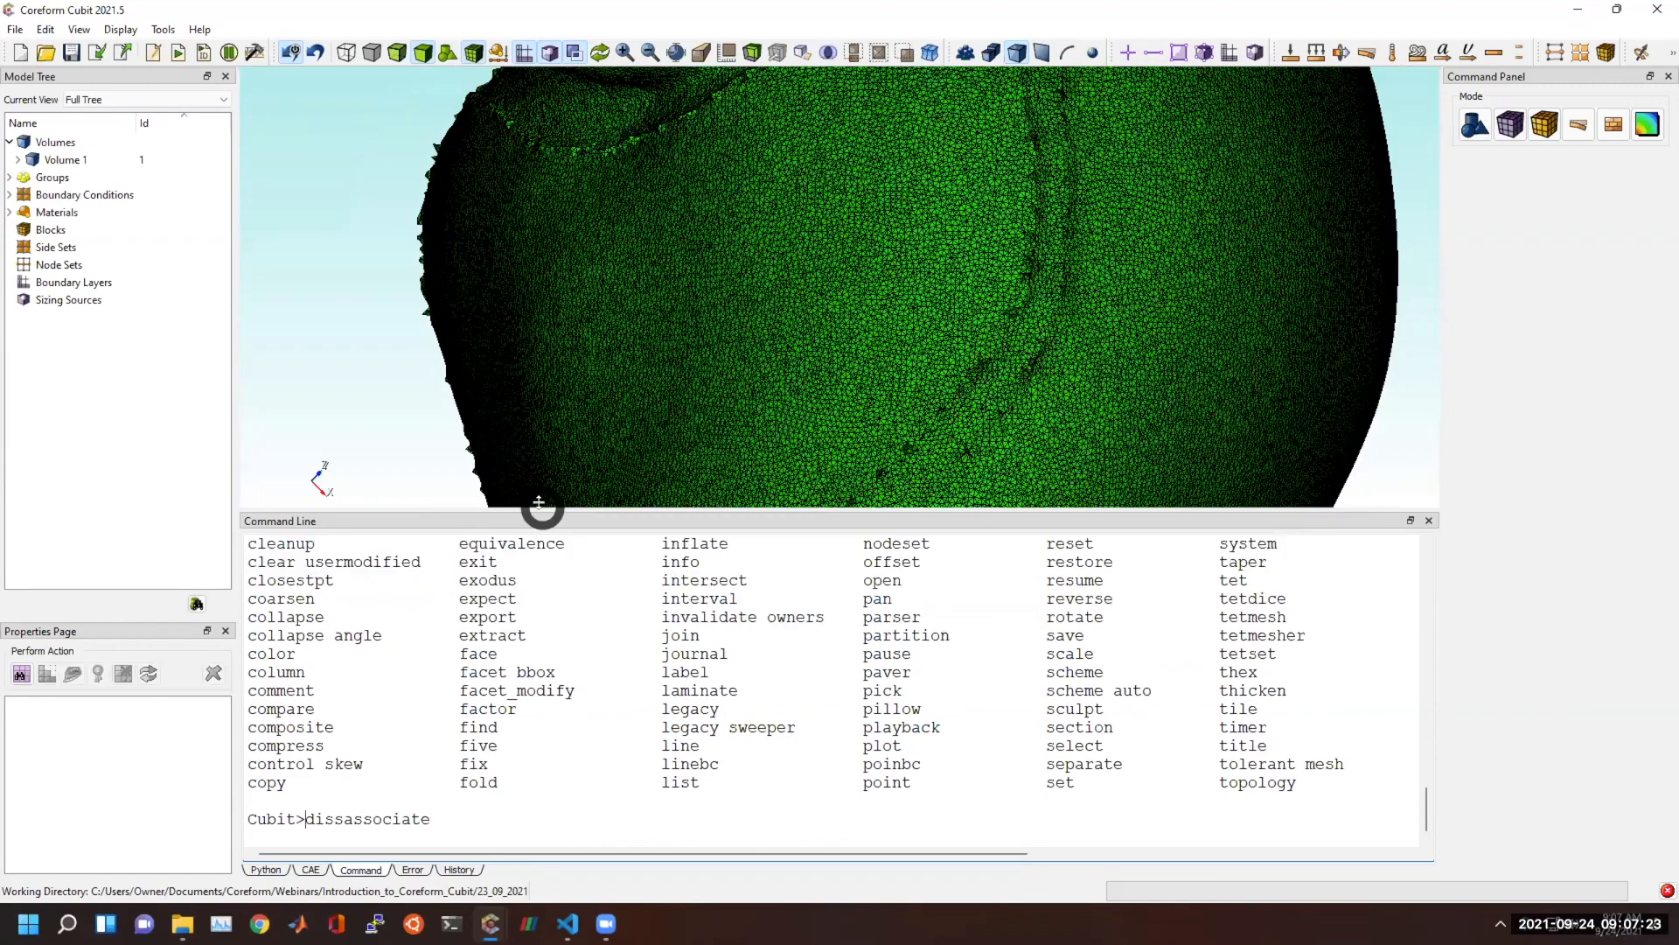
pyautogui.press('Left')
pyautogui.press('Left')
pyautogui.press('Left')
pyautogui.press('Left')
pyautogui.press('Left')
pyautogui.press('Left')
pyautogui.press('Left')
pyautogui.press('Left')
pyautogui.press('Left')
pyautogui.press('BackSpace')
pyautogui.press('Tab')
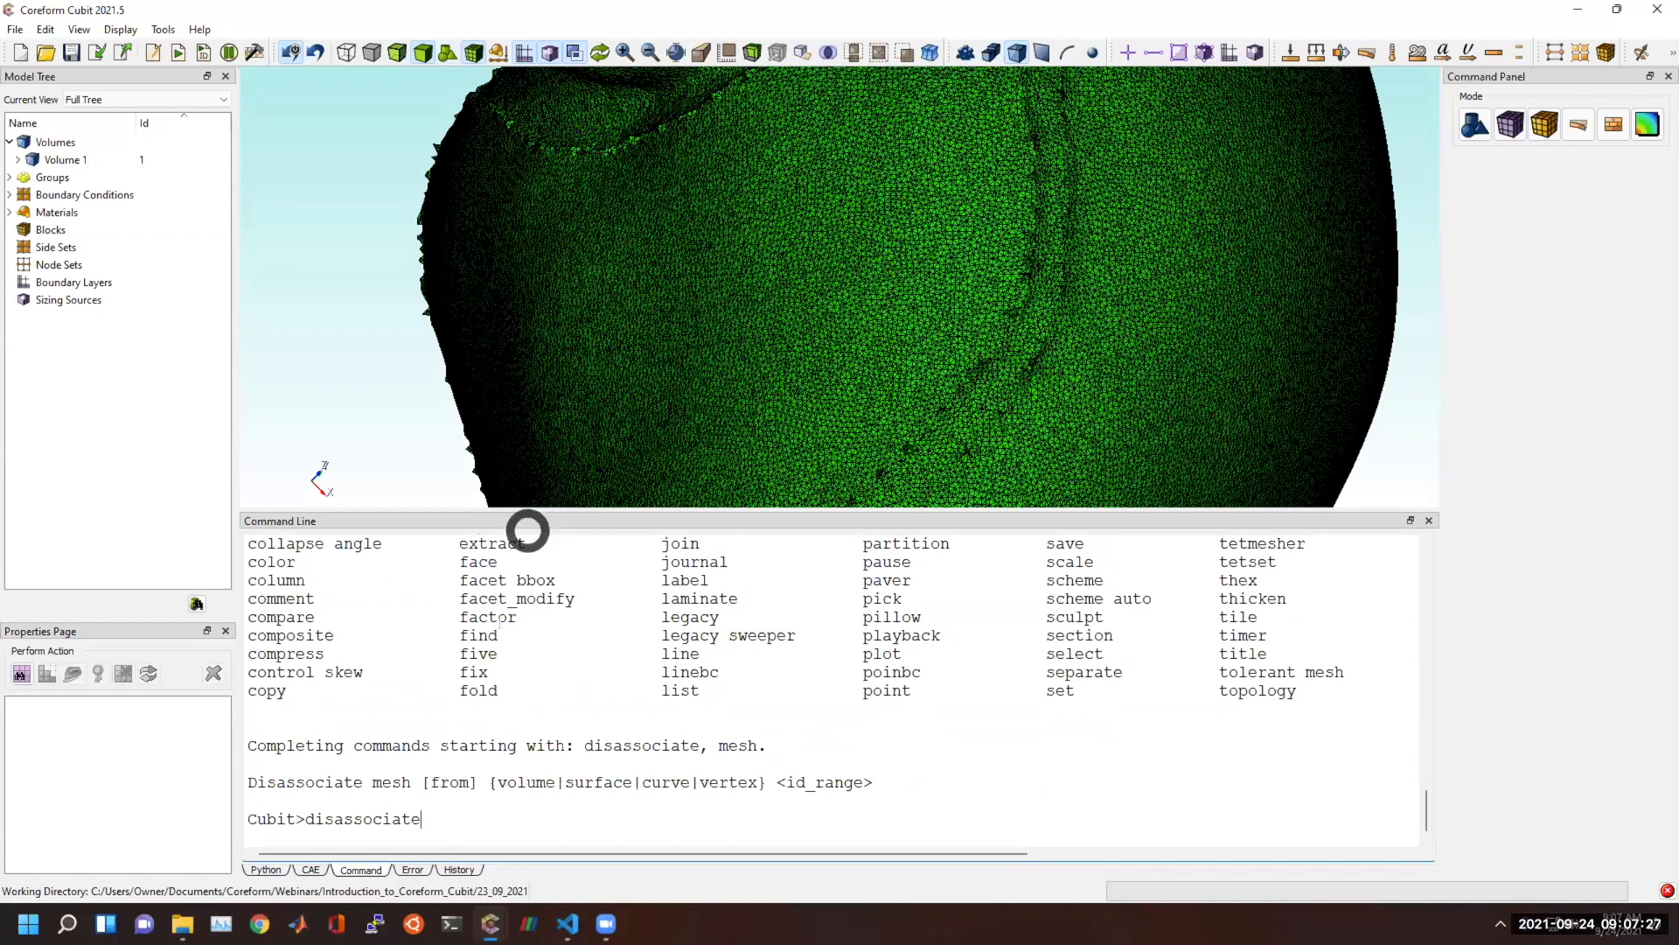
# Search Windows for "key", open the On-Screen Keyboard, and look through the list of supported Cubit keywords.
pyautogui.click(46, 920)
pyautogui.write('key')
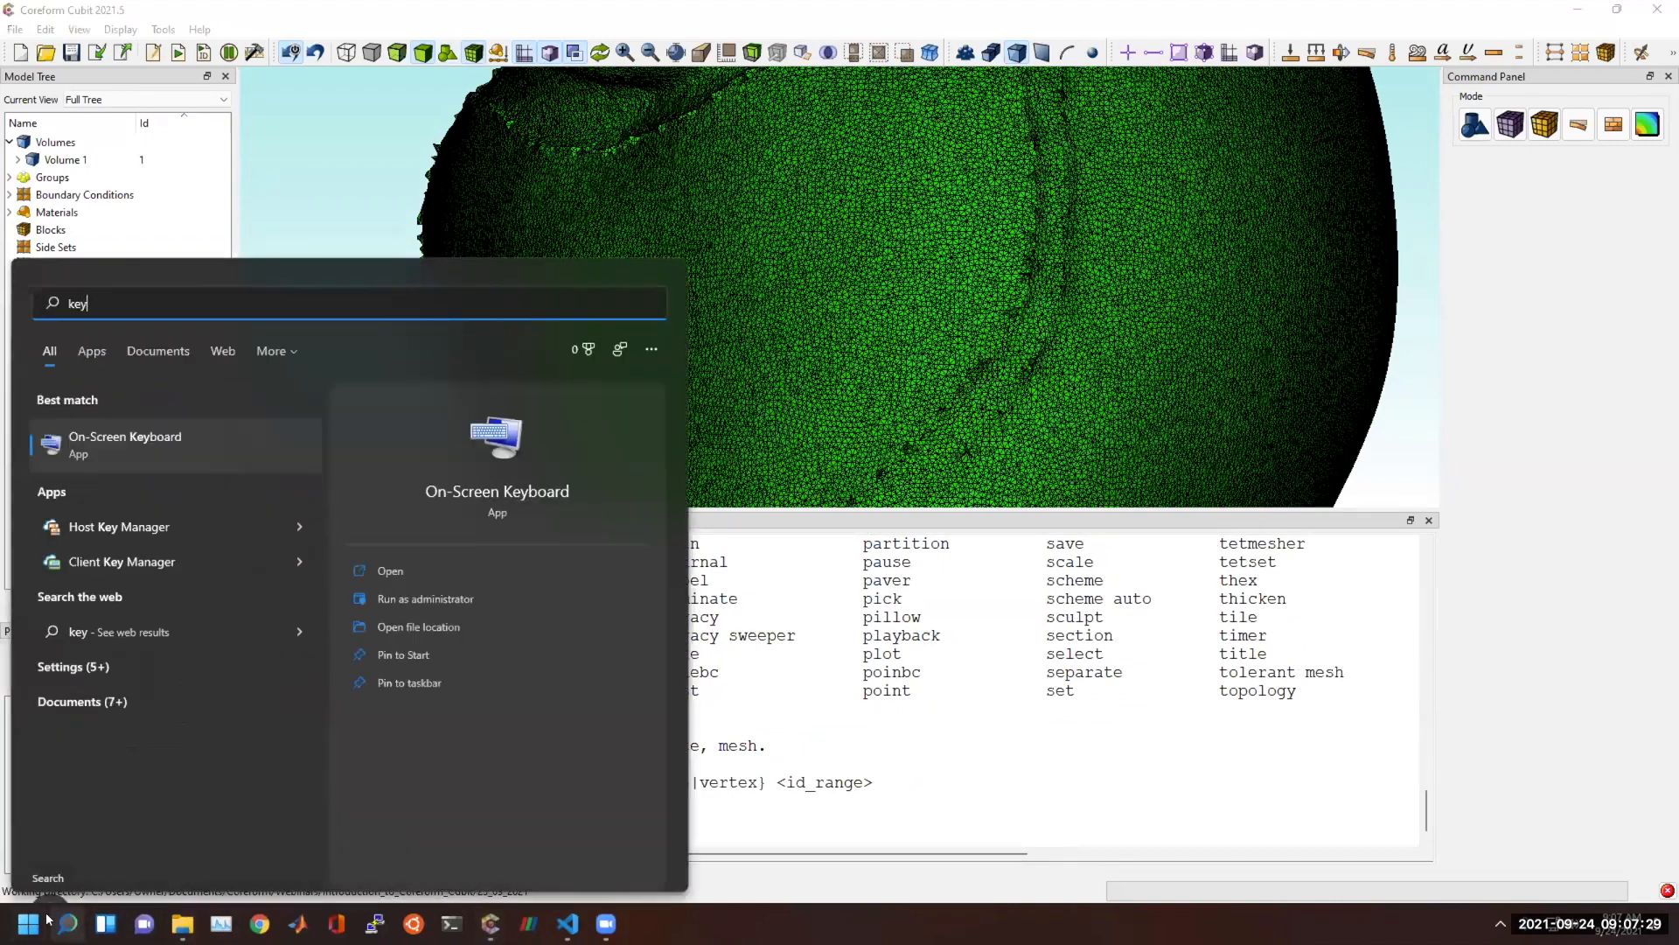
pyautogui.press('Return')
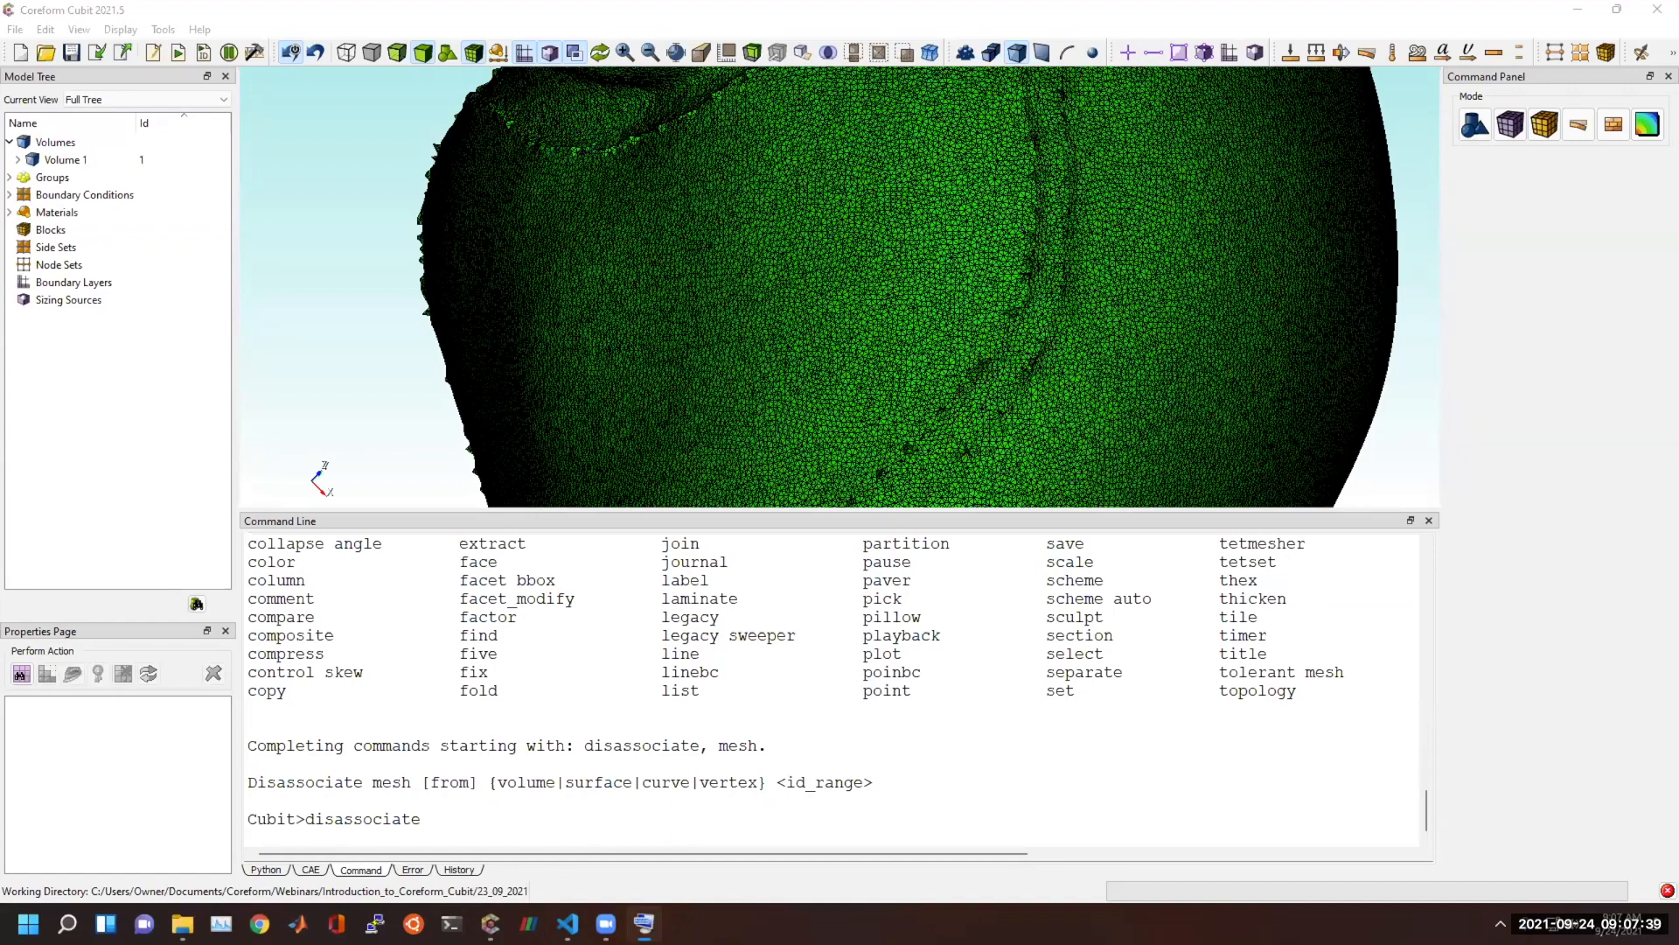
pyautogui.scroll(15, 438, 678)
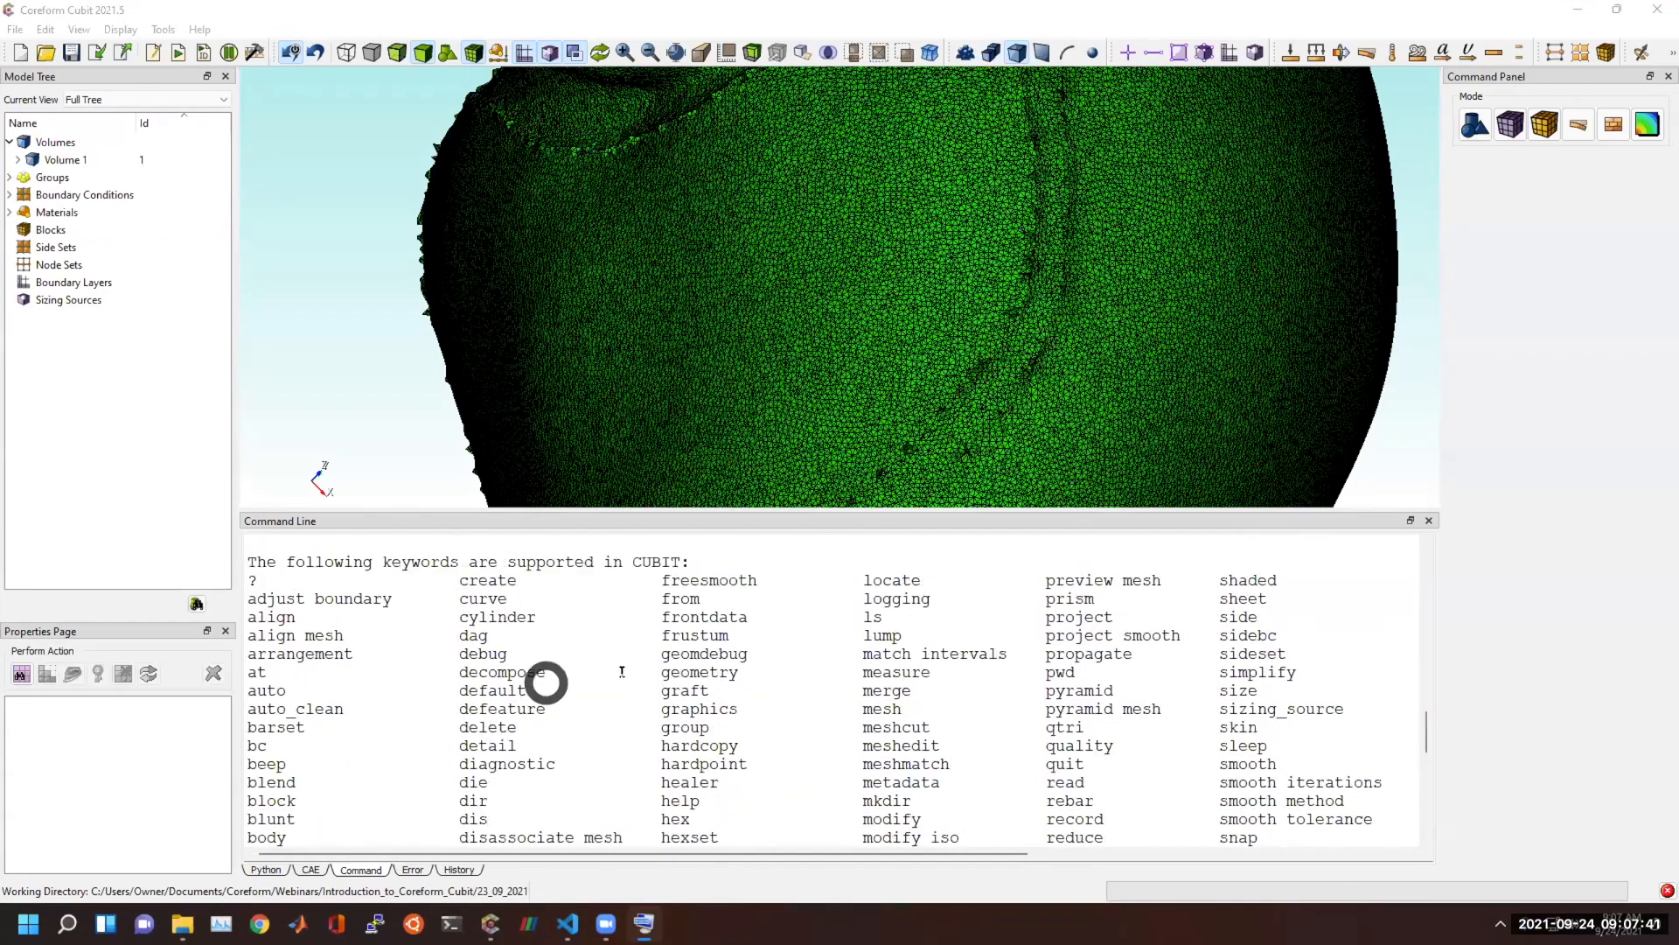
pyautogui.scroll(-8, 656, 663)
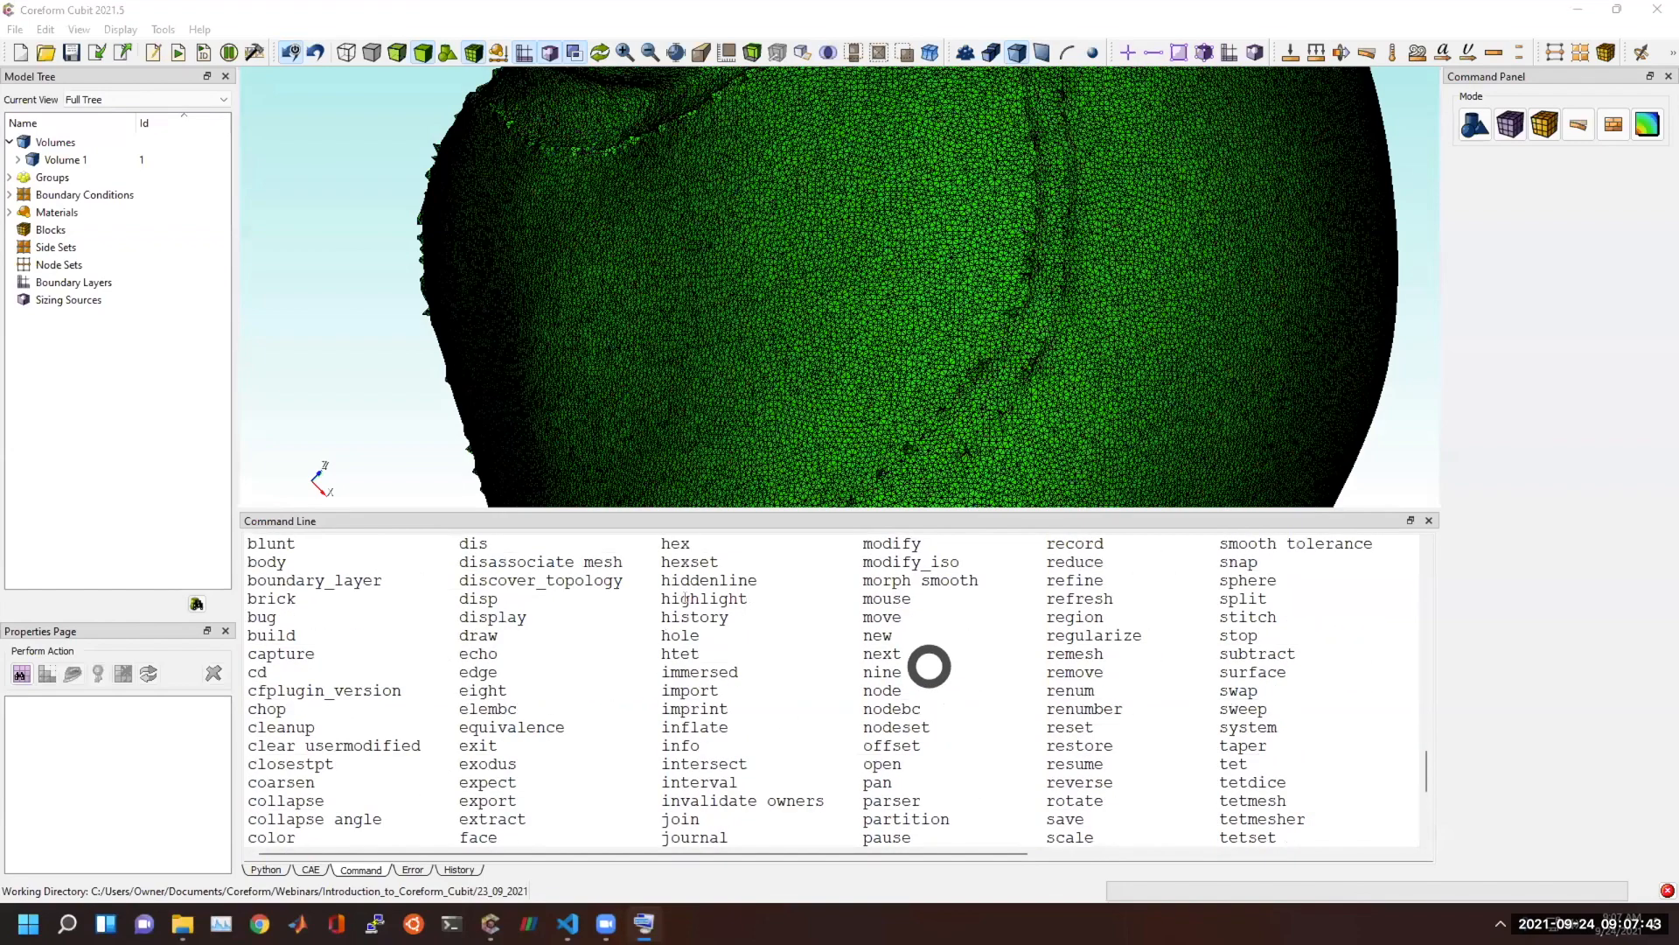
pyautogui.scroll(-1, 816, 673)
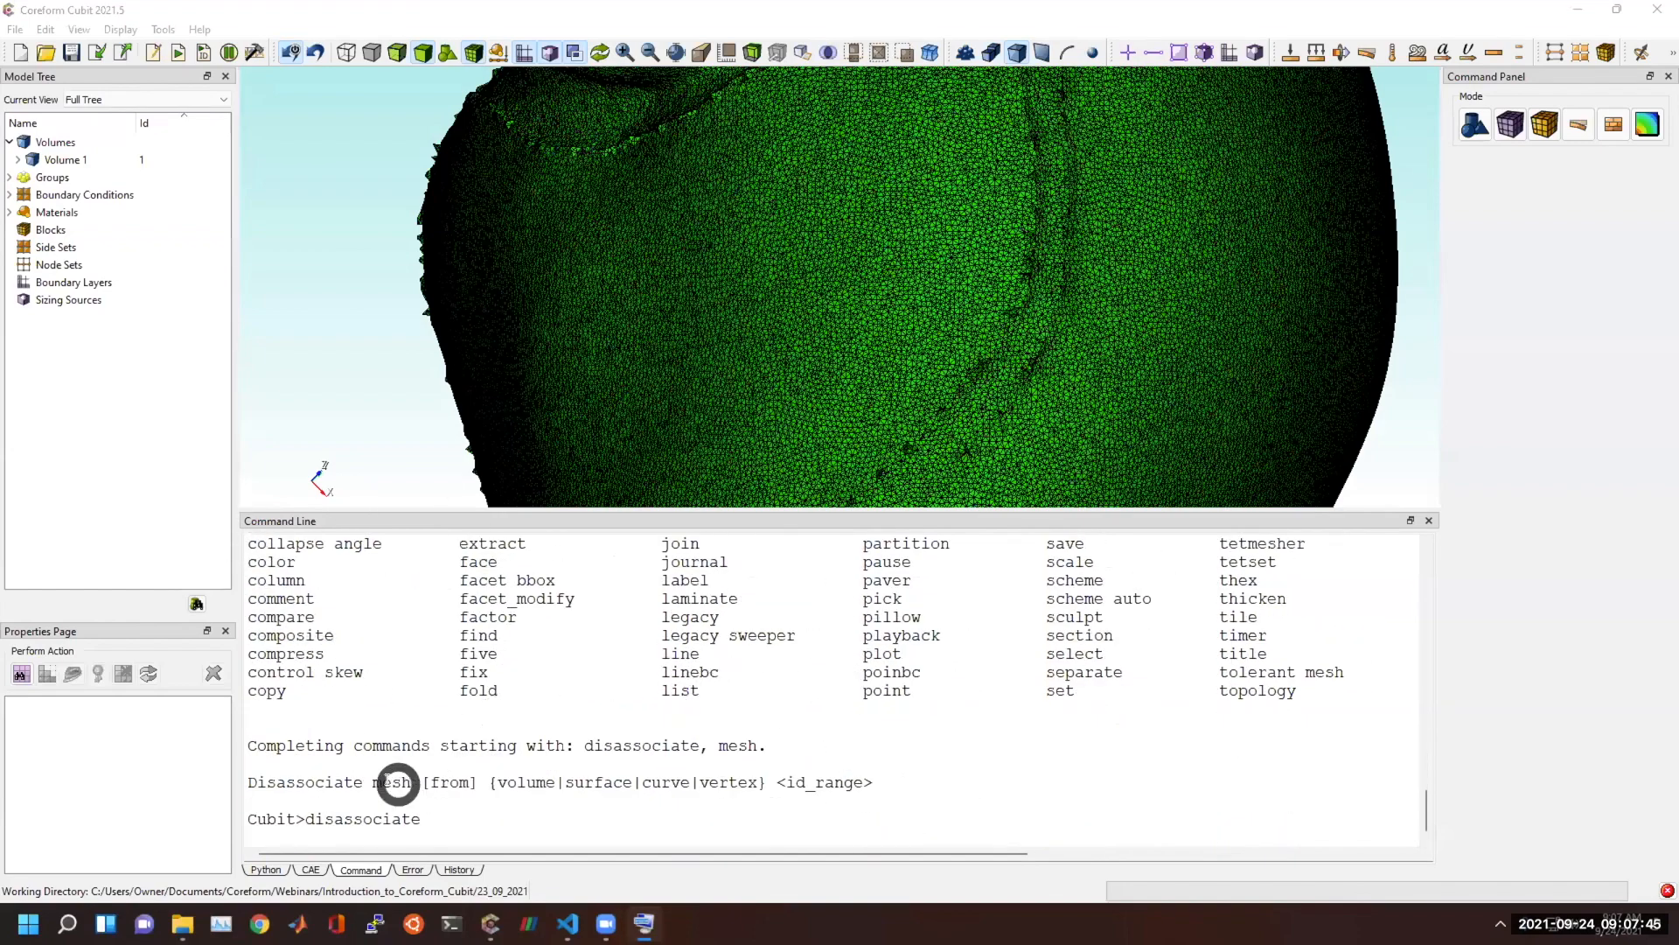
# Request the syntax help for disassociate again with a question mark from the On-Screen Keyboard.
pyautogui.moveTo(323, 821); pyautogui.dragTo(332, 822)
pyautogui.click(460, 826)
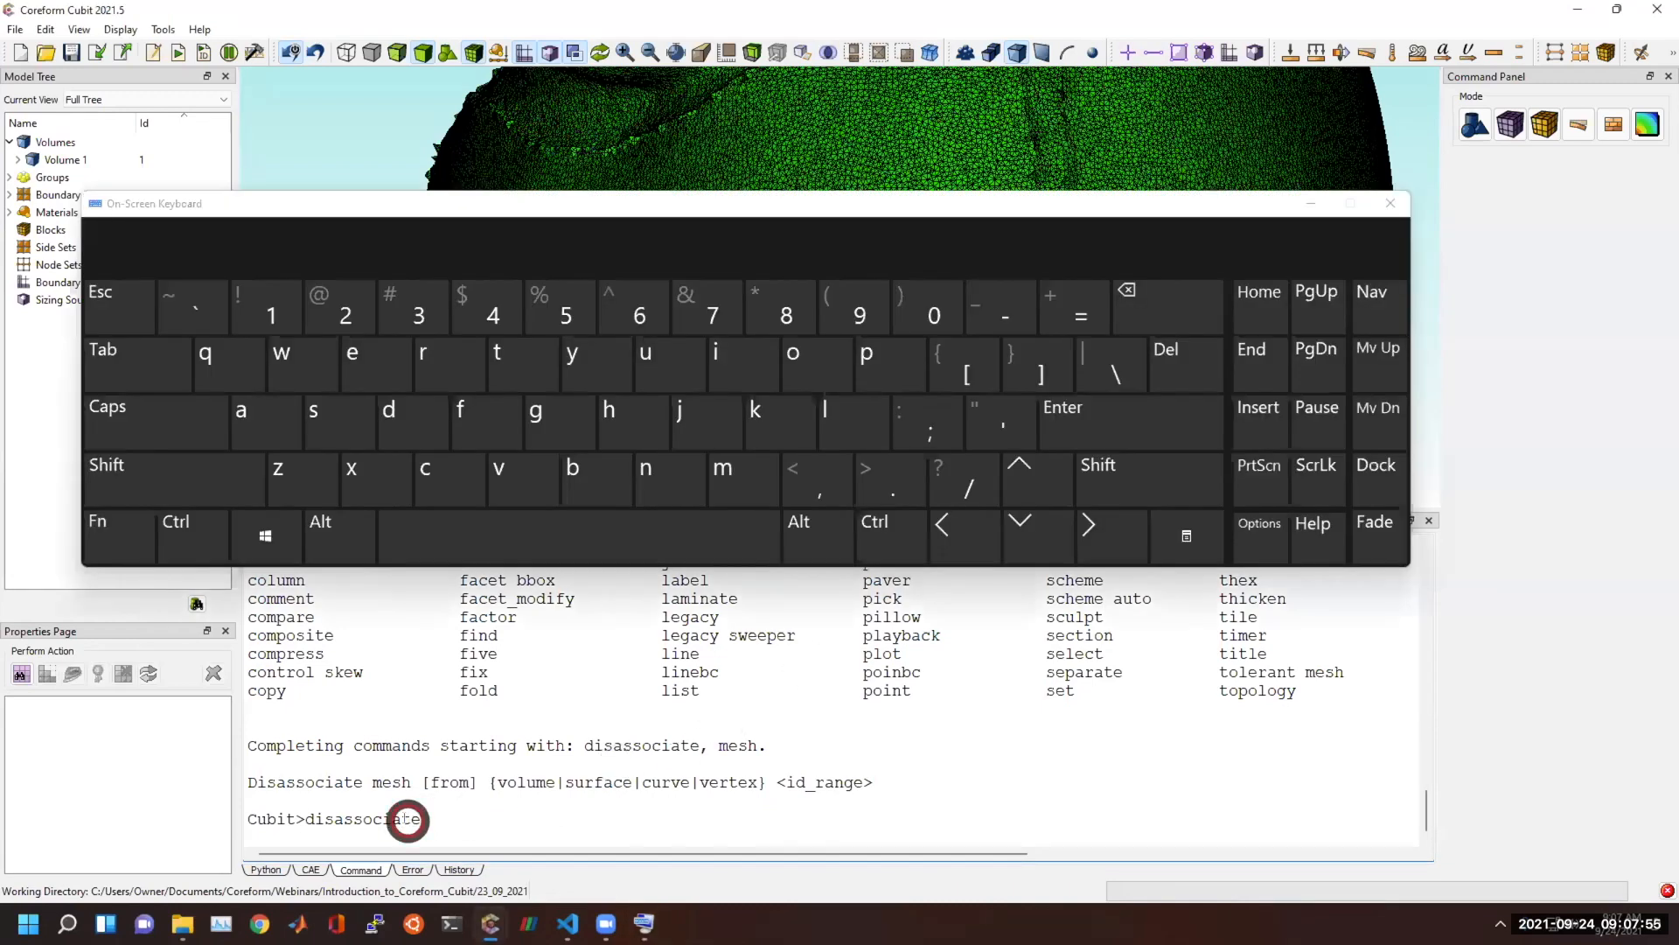
pyautogui.click(475, 821)
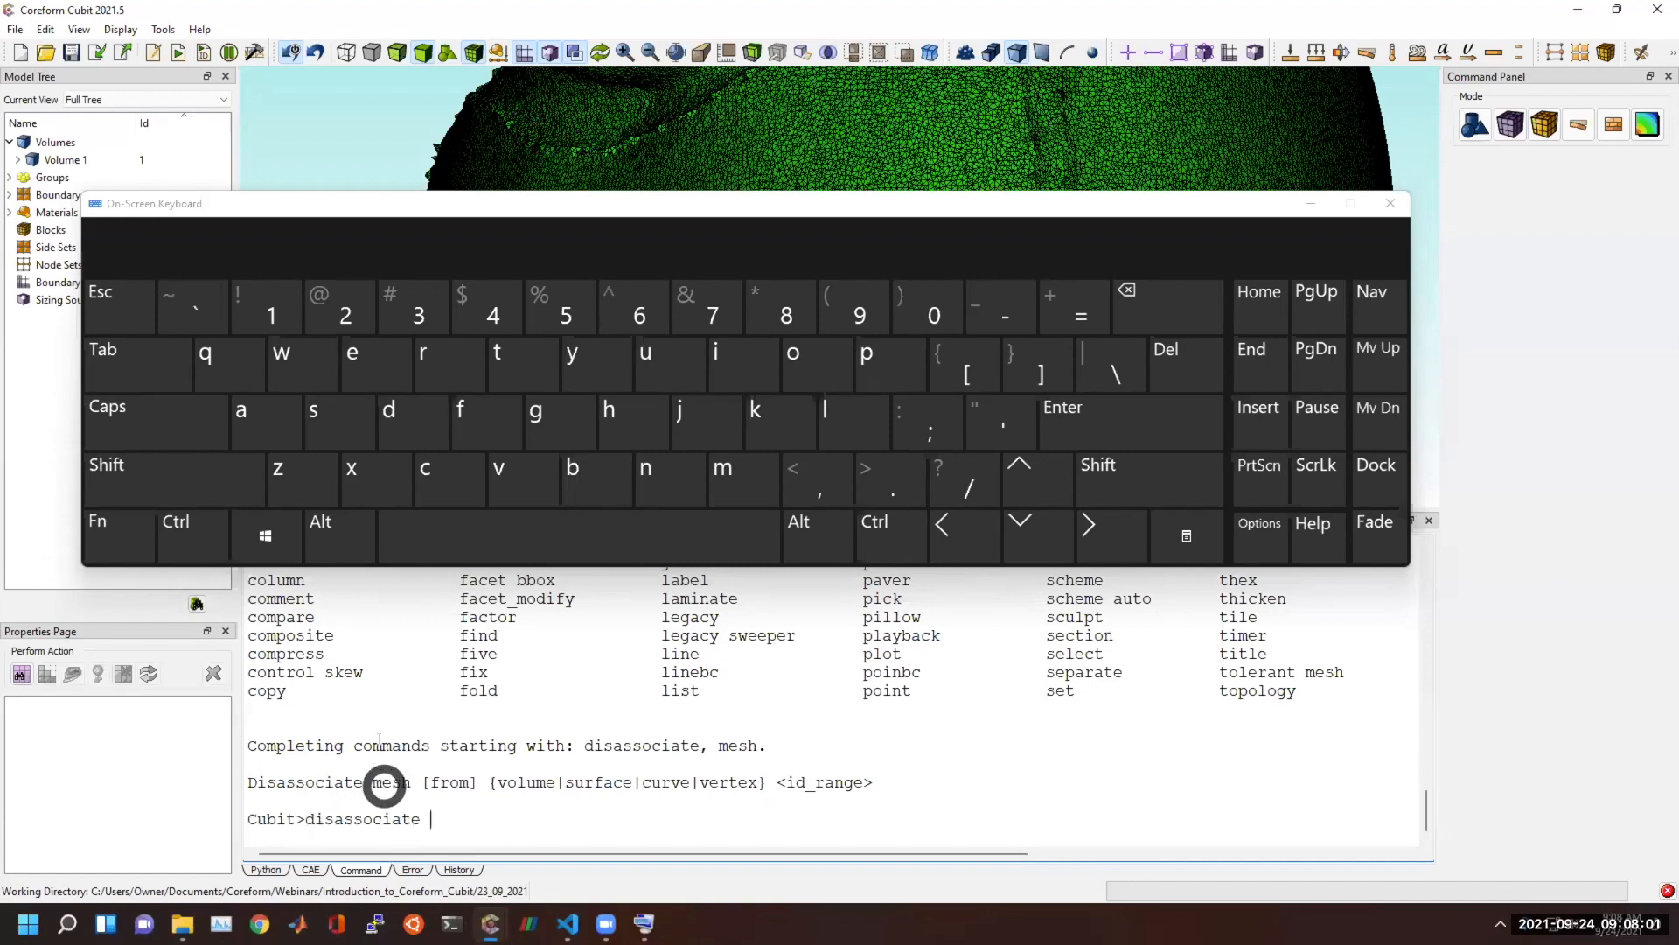
pyautogui.click(146, 481)
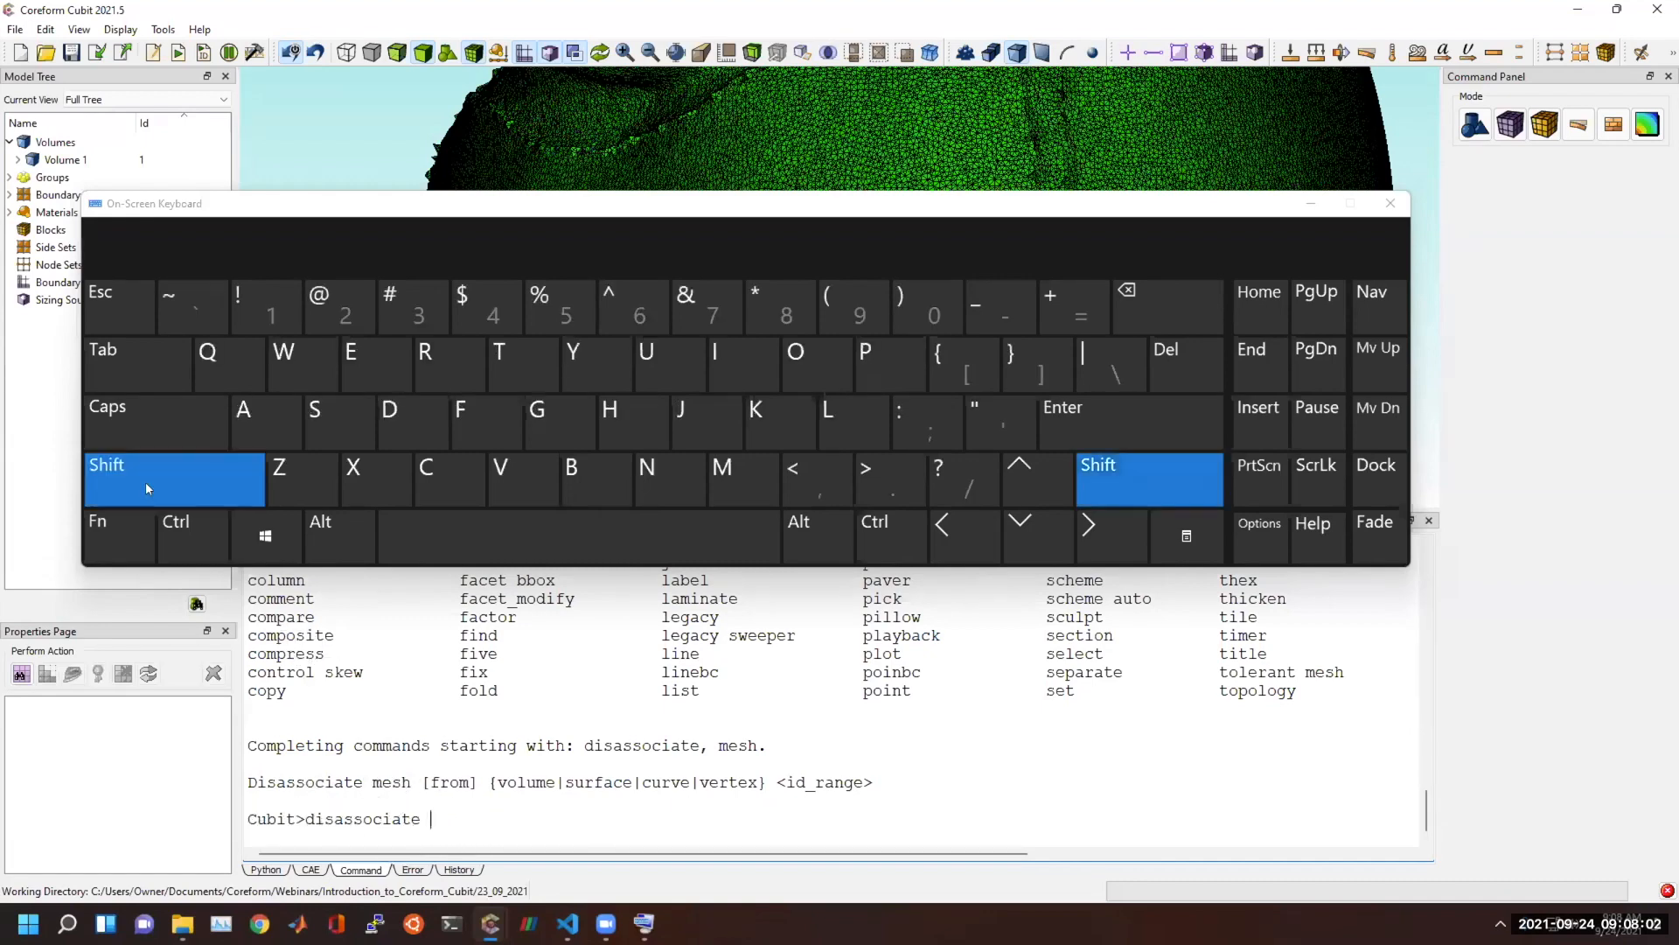
pyautogui.click(941, 467)
pyautogui.click(940, 468)
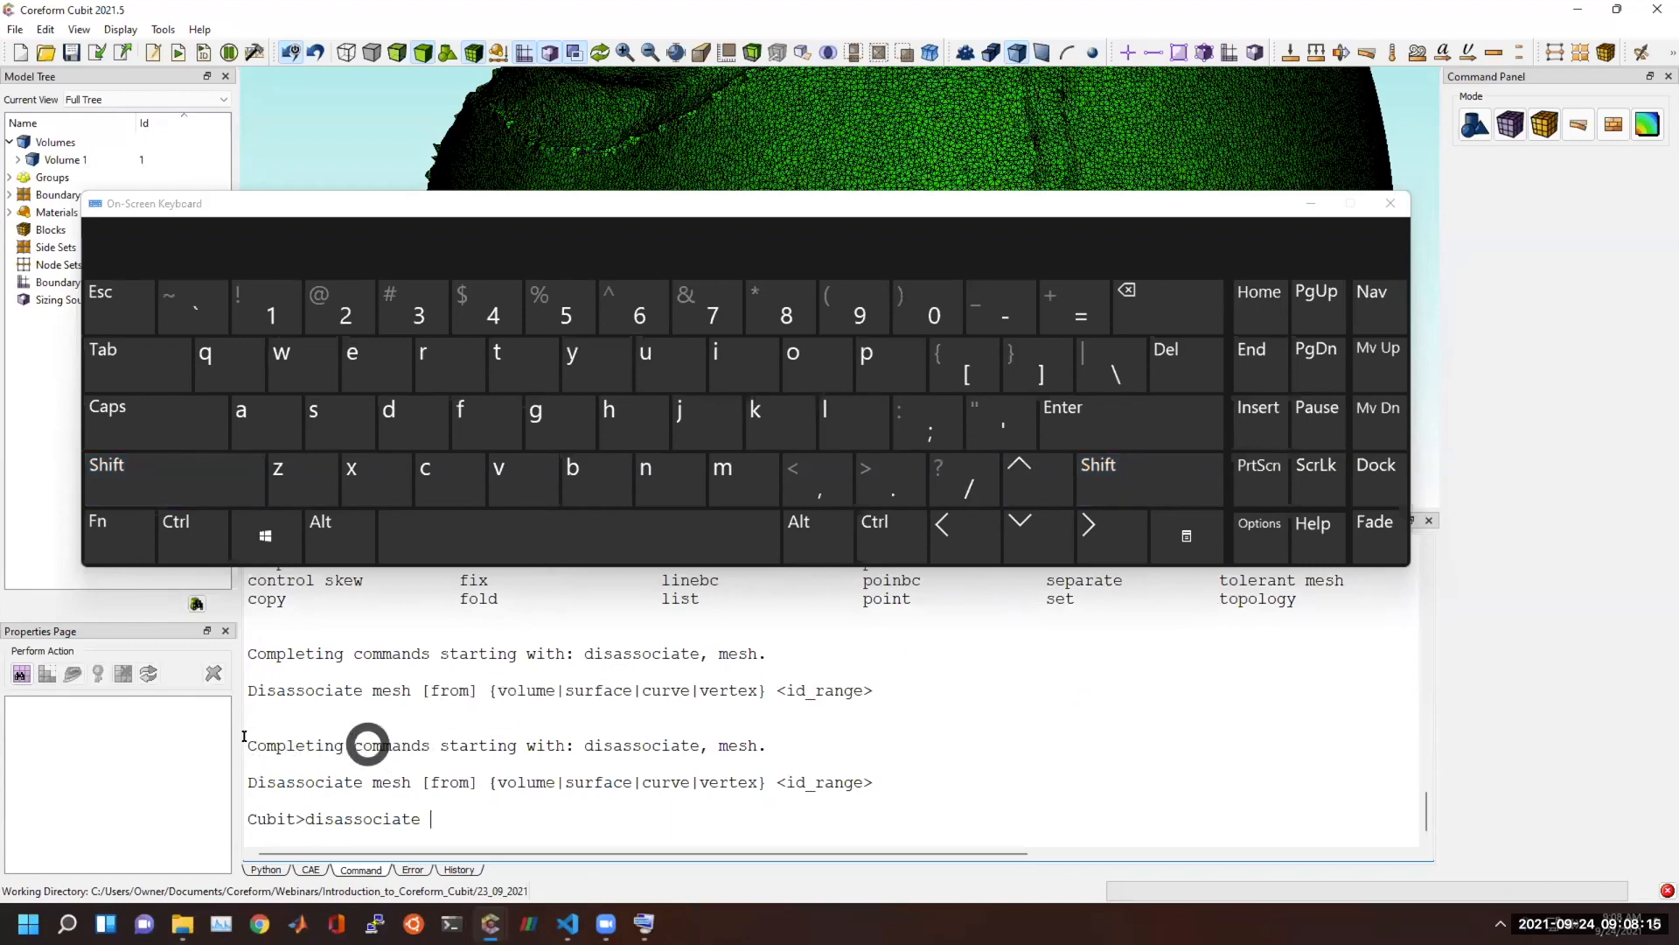
# Clear the command window and move the On-Screen Keyboard up, away from the Cubit prompt.
pyautogui.rightClick(551, 797)
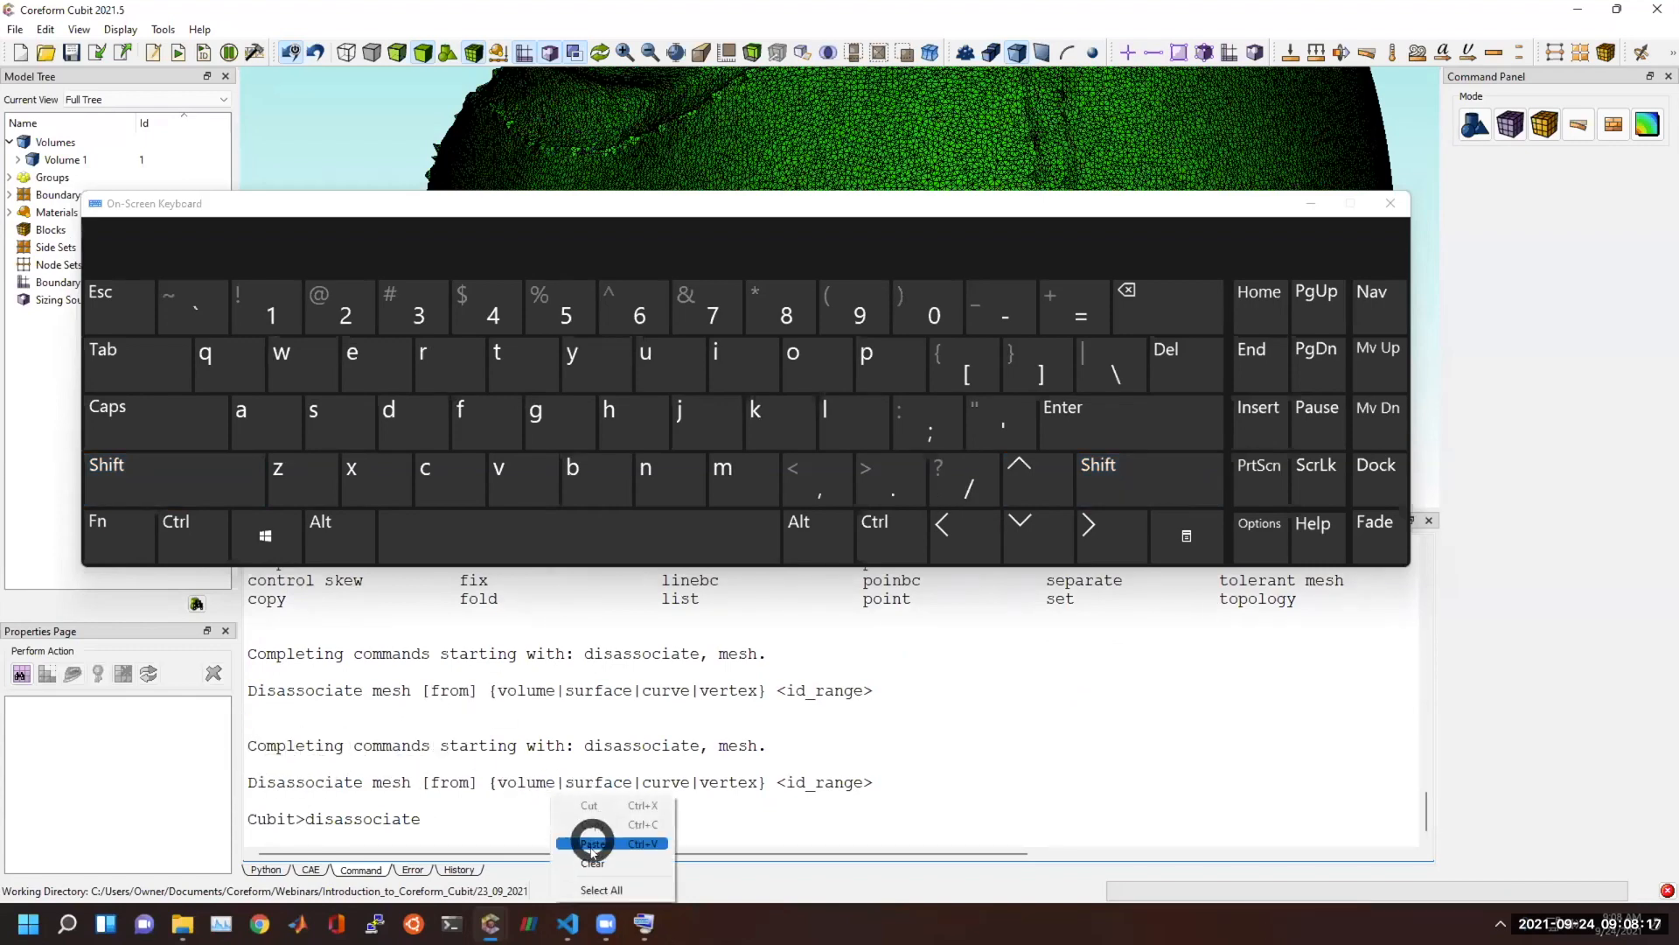
pyautogui.click(592, 862)
pyautogui.moveTo(574, 216); pyautogui.dragTo(588, 128)
pyautogui.click(469, 560)
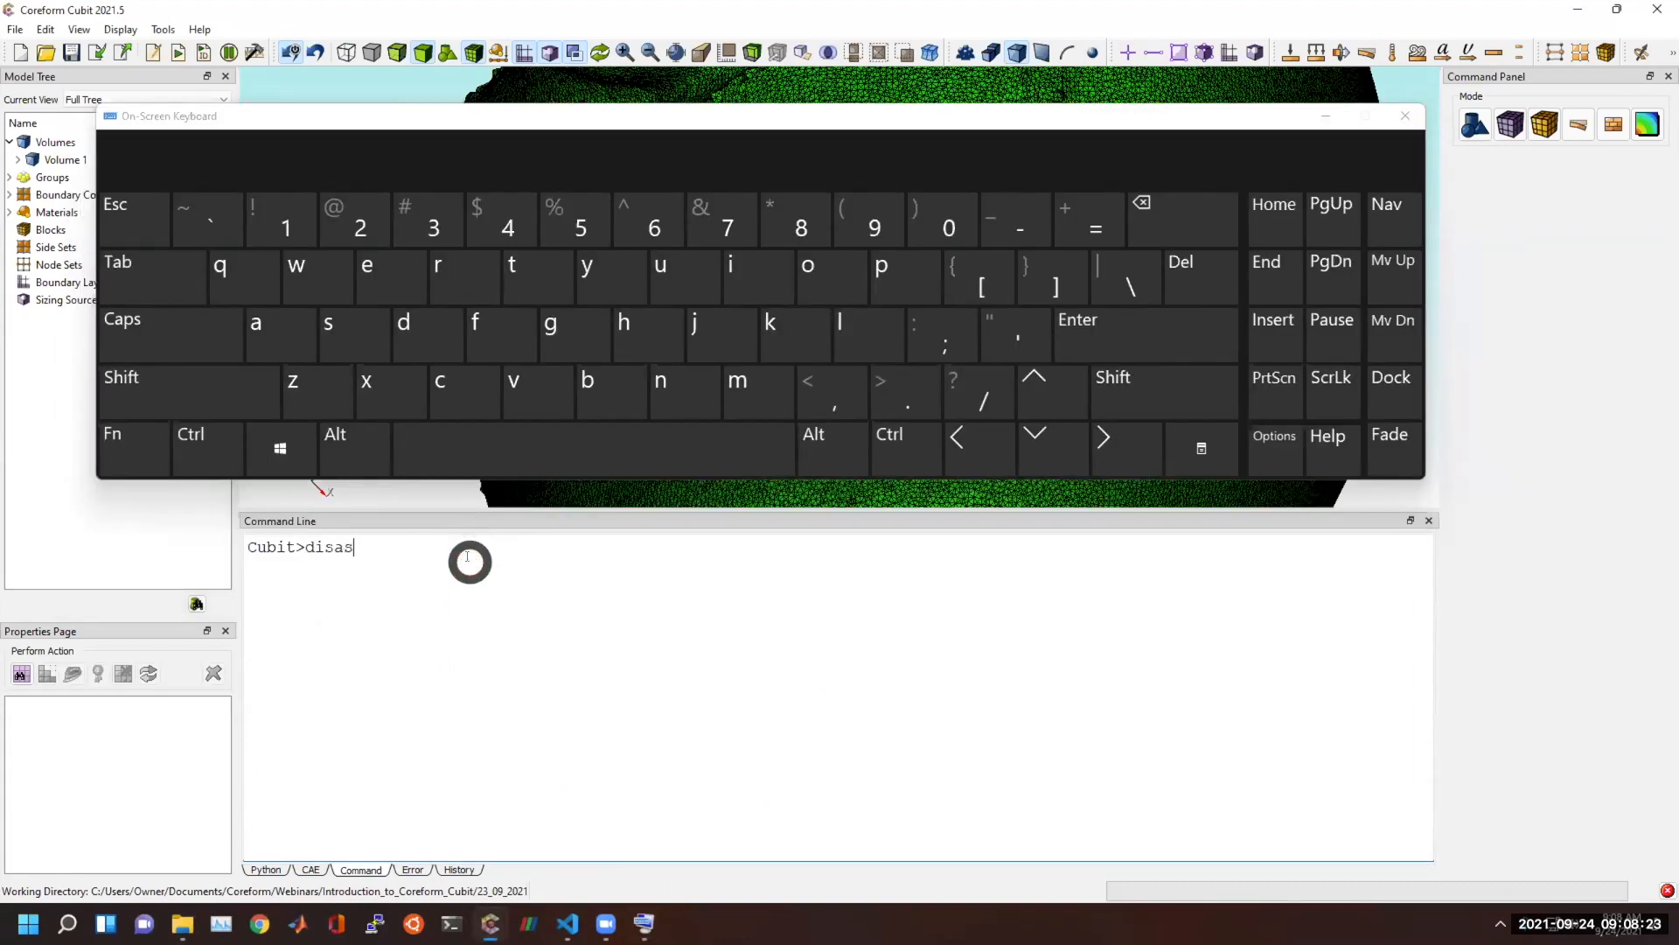
# Request the completions for "disas" with a question mark from the On-Screen Keyboard and examine the disassociate mesh syntax.
pyautogui.click(1163, 387)
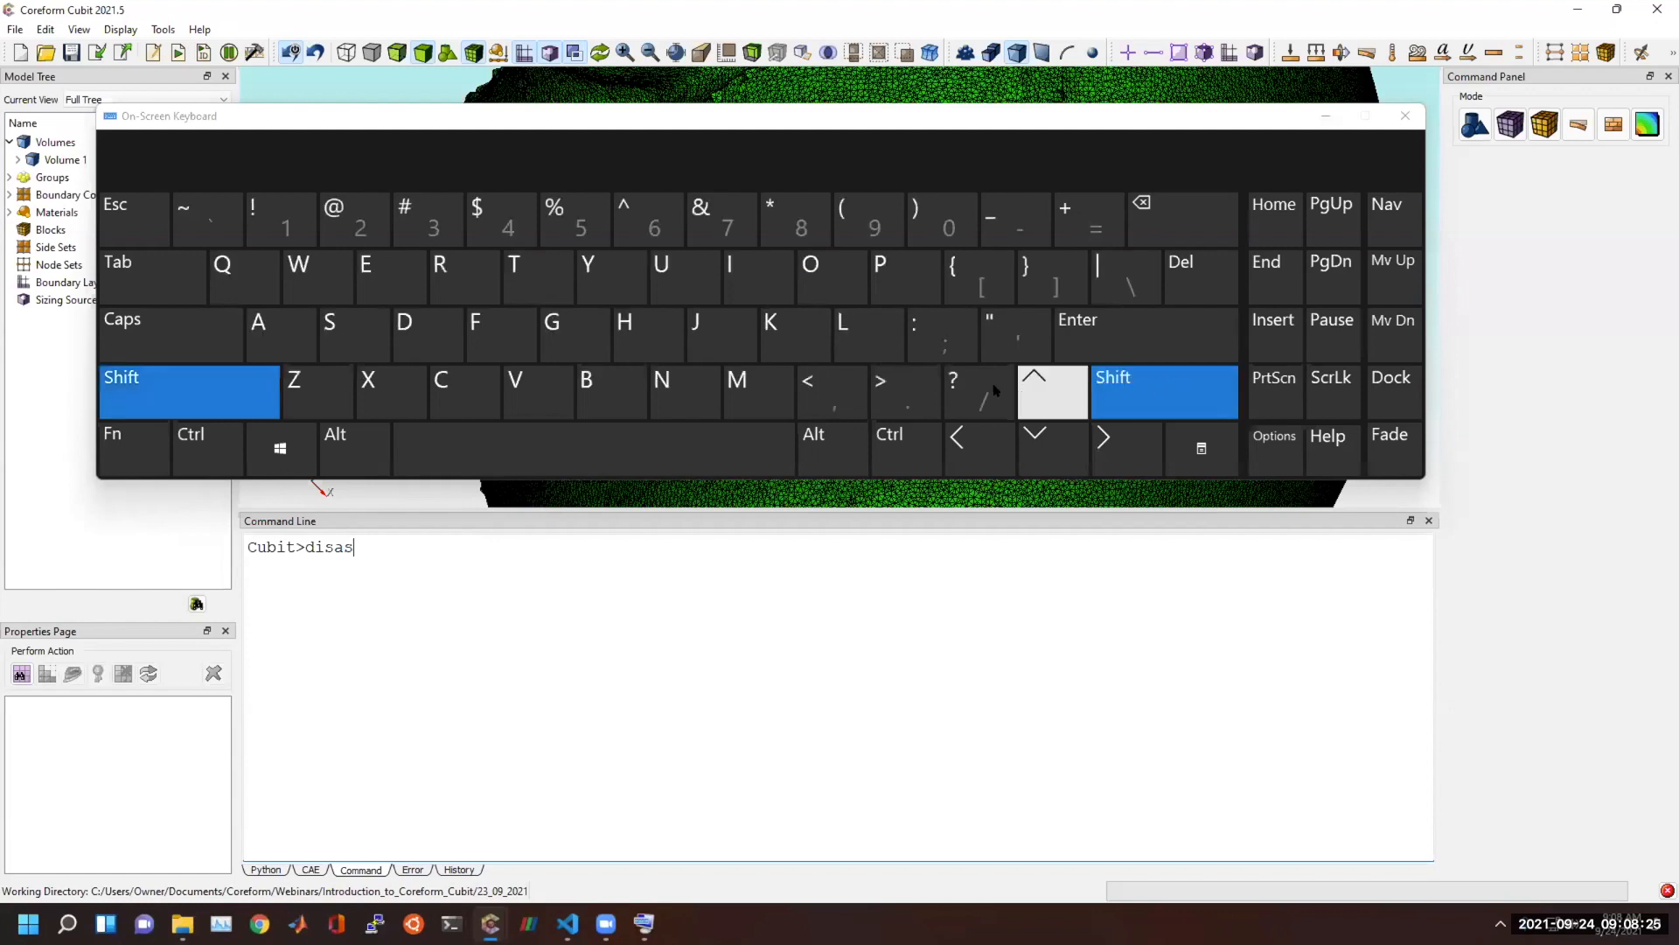
pyautogui.click(967, 385)
pyautogui.click(245, 560)
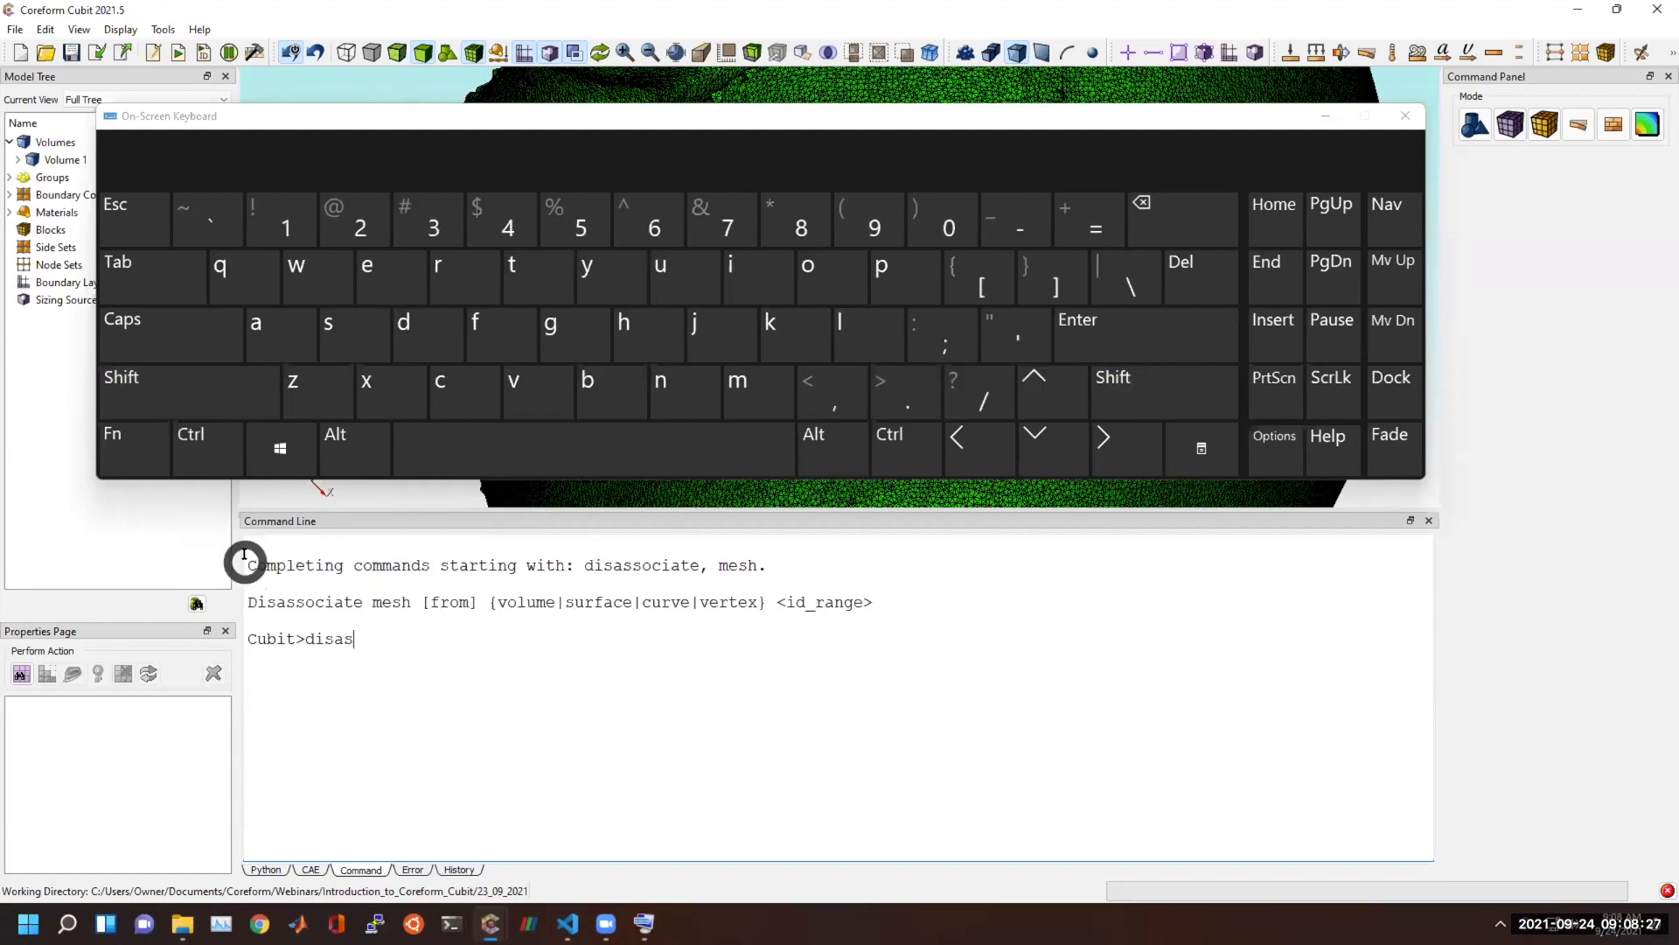
pyautogui.moveTo(245, 559); pyautogui.dragTo(922, 611)
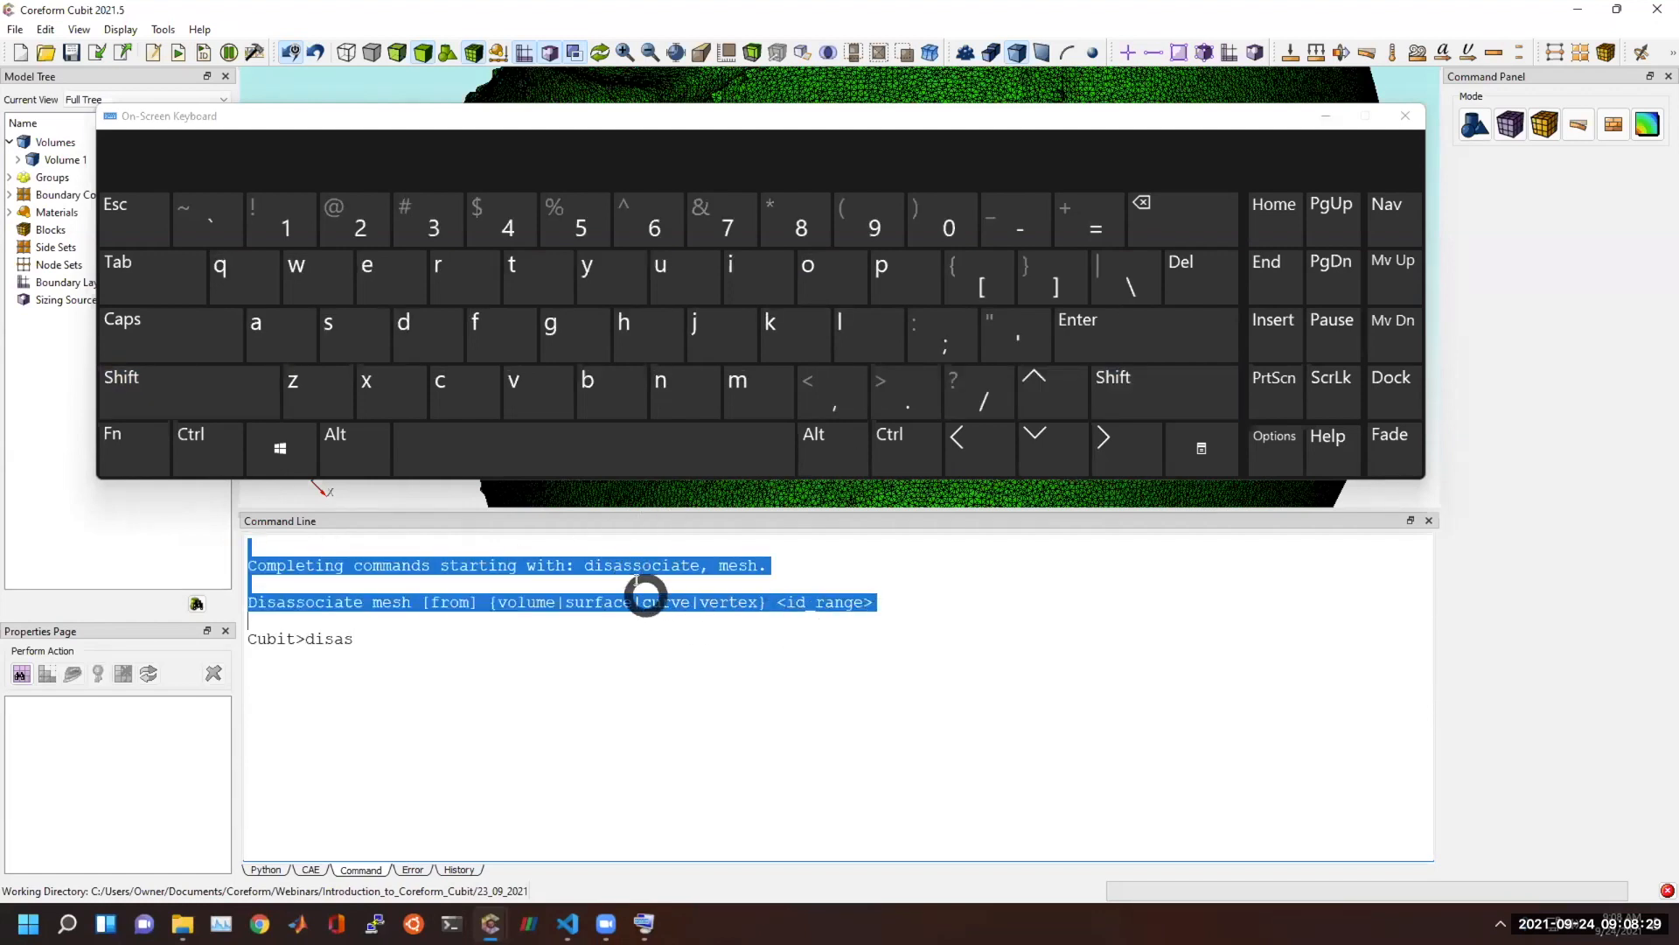
pyautogui.click(443, 662)
# Replace the prompt text with set, request its syntax help with a question mark, and look through the listed set commands.
pyautogui.hotkey('shift', 'Home')
pyautogui.press('BackSpace')
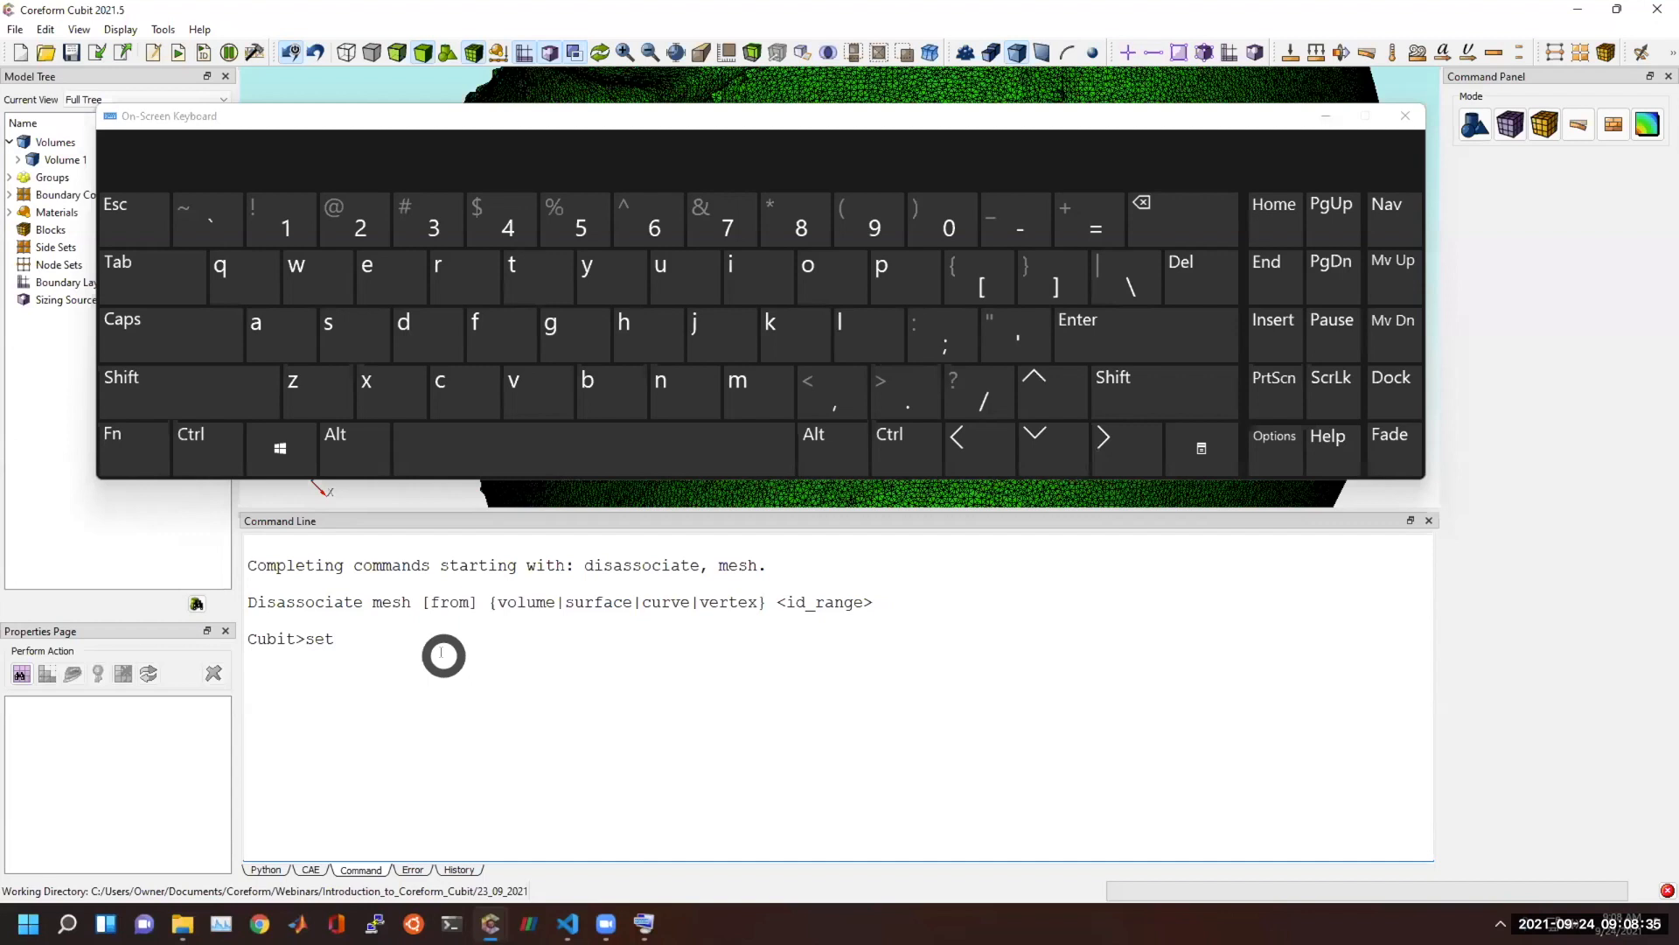
pyautogui.click(230, 390)
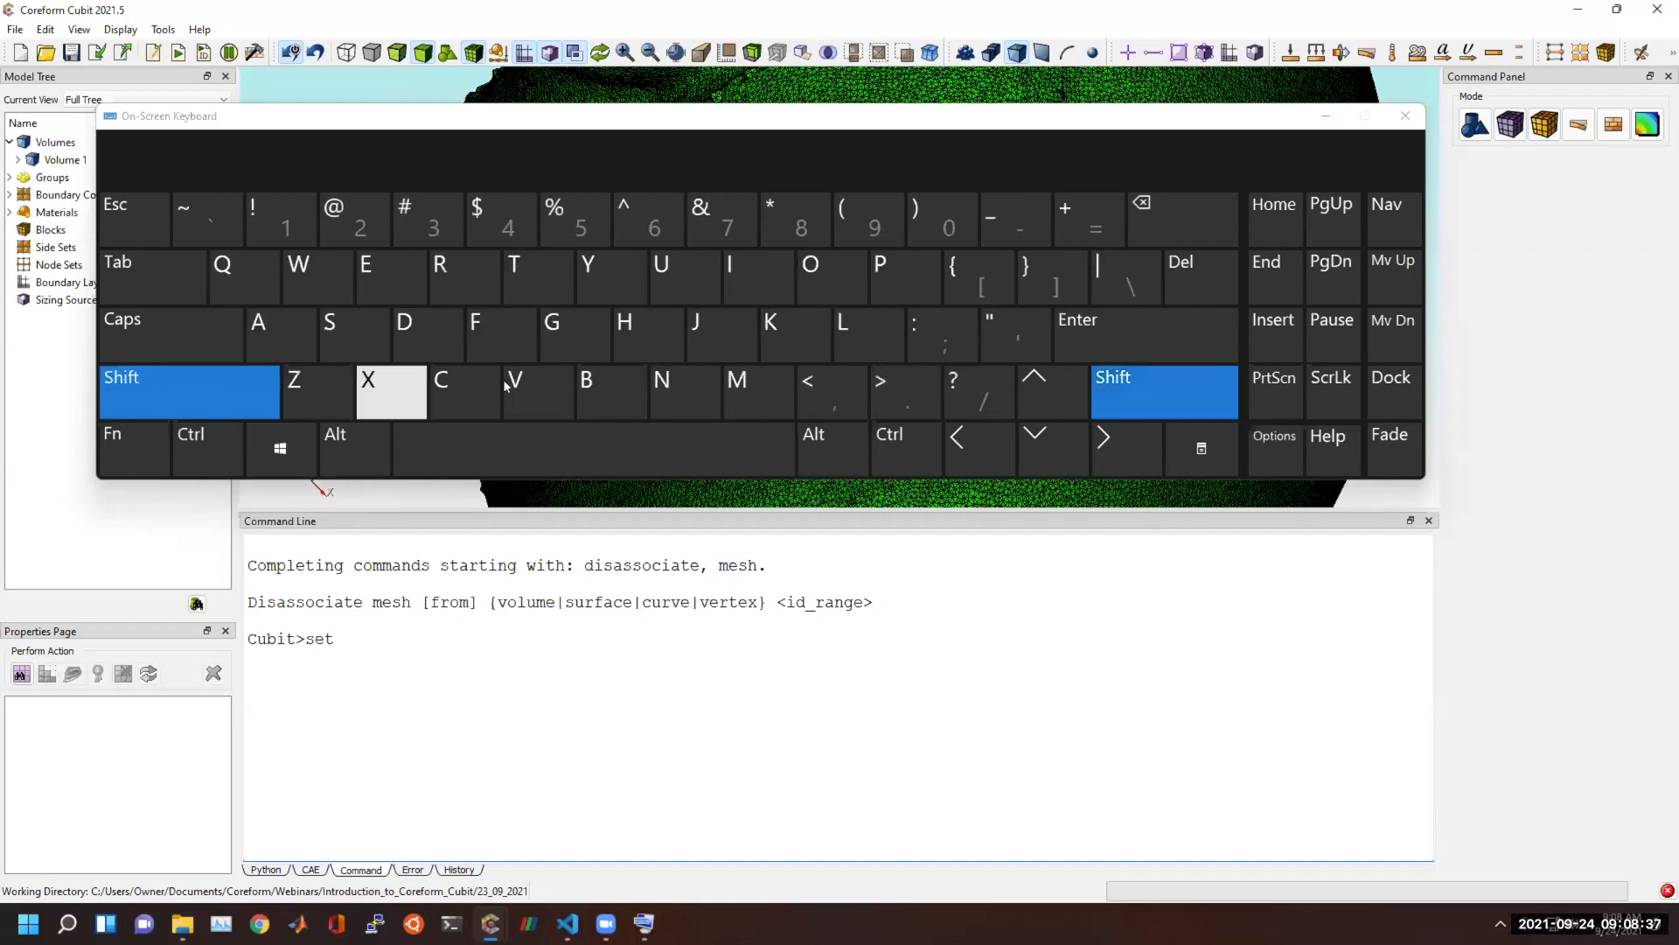
pyautogui.click(955, 384)
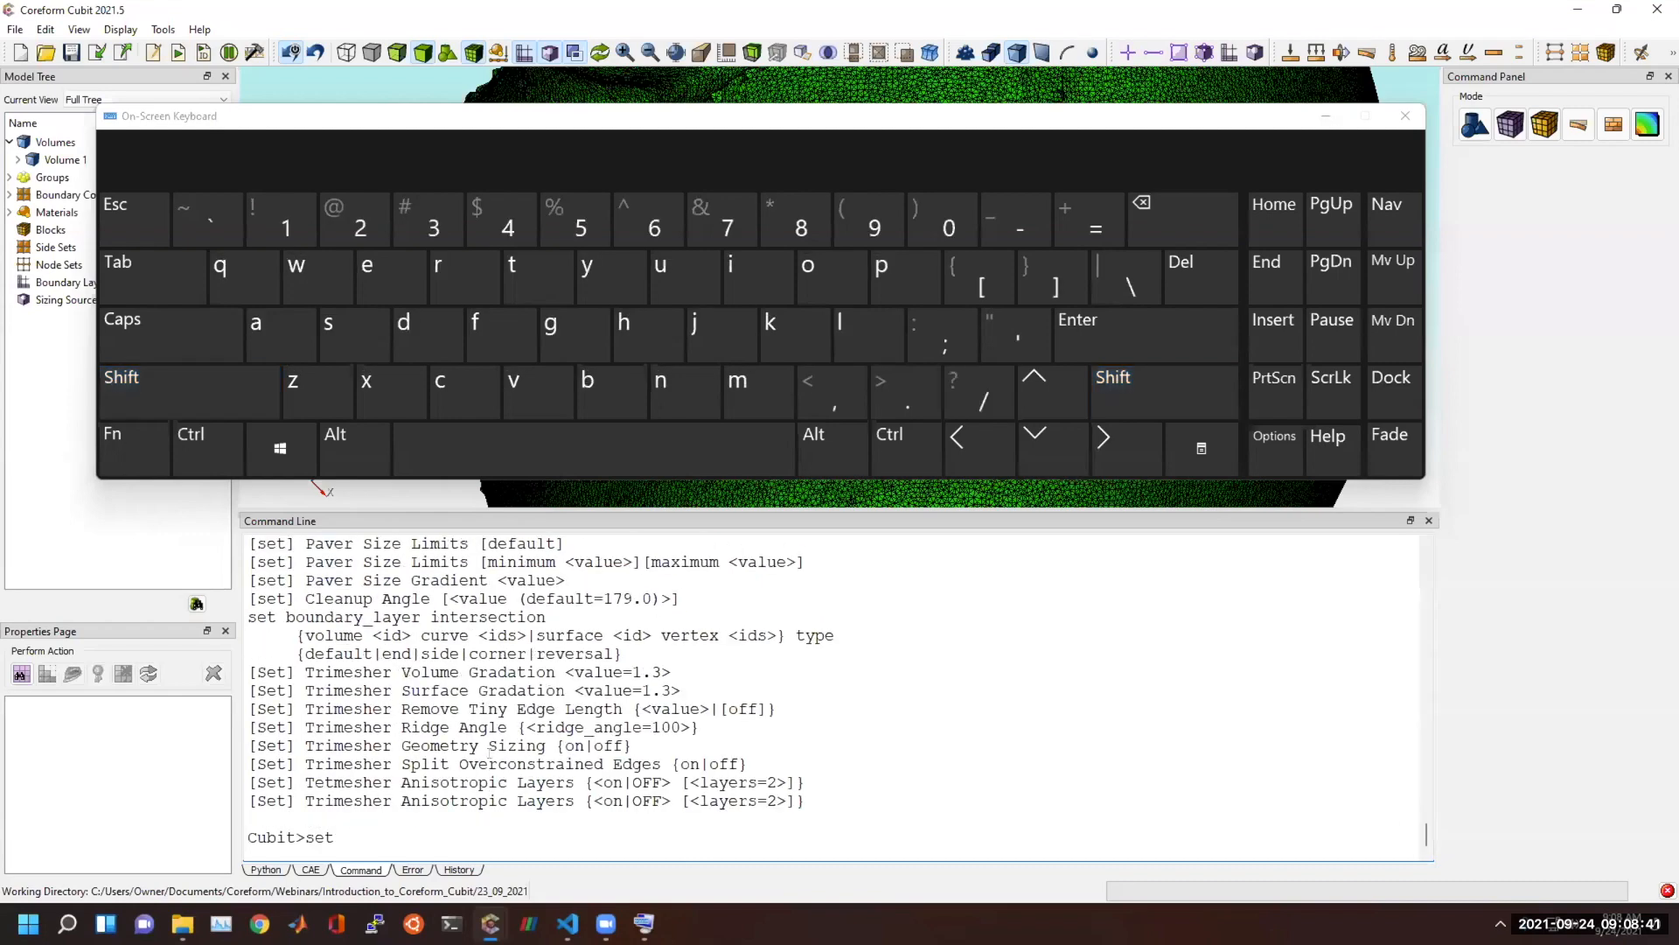
pyautogui.scroll(6, 349, 769)
pyautogui.scroll(15, 360, 724)
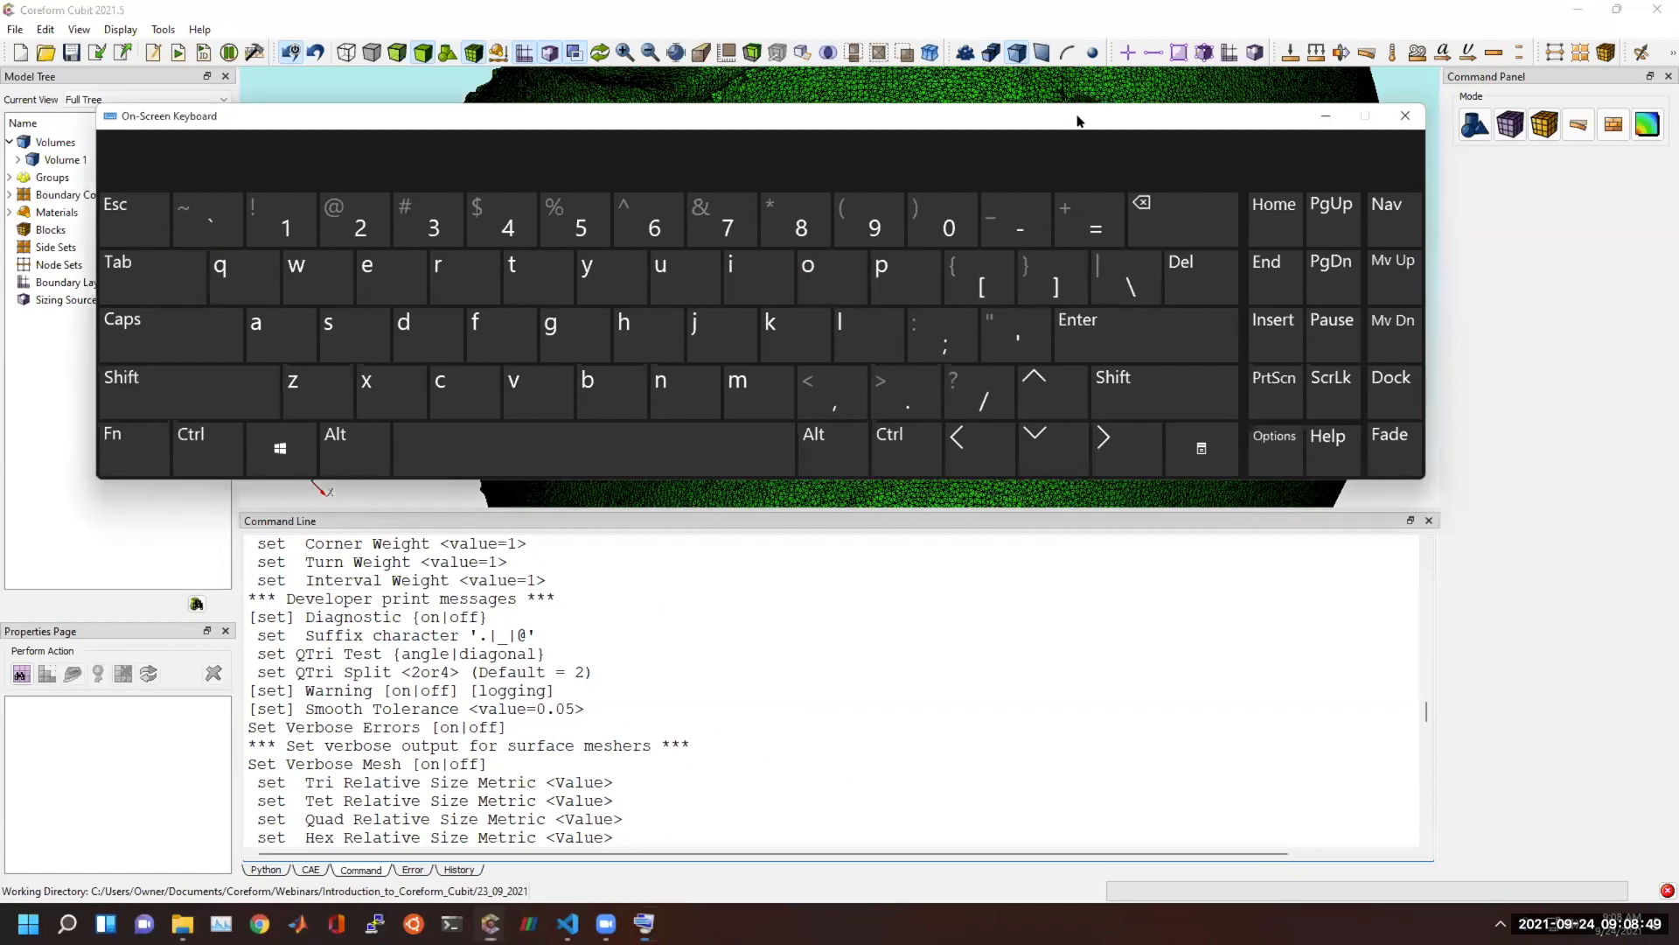
# Minimize the On-Screen Keyboard, remove set from the Cubit prompt, and clear the command window.
pyautogui.click(1326, 116)
pyautogui.scroll(-20, 578, 792)
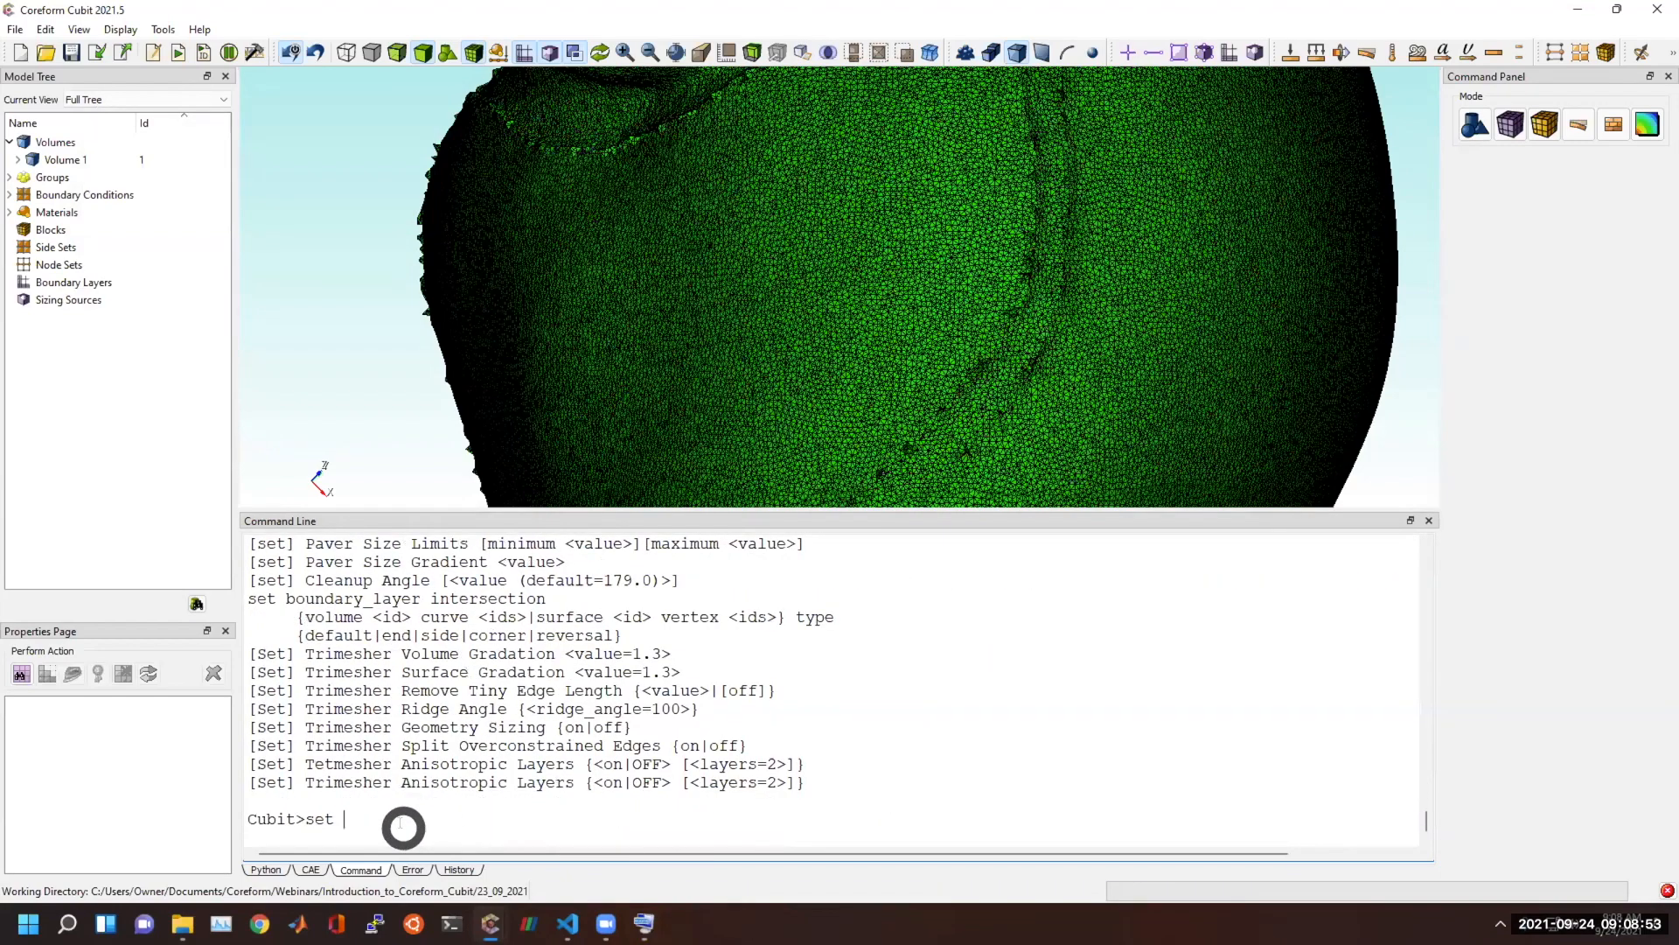
pyautogui.hotkey('shift', 'Home')
pyautogui.press('BackSpace')
pyautogui.rightClick(398, 822)
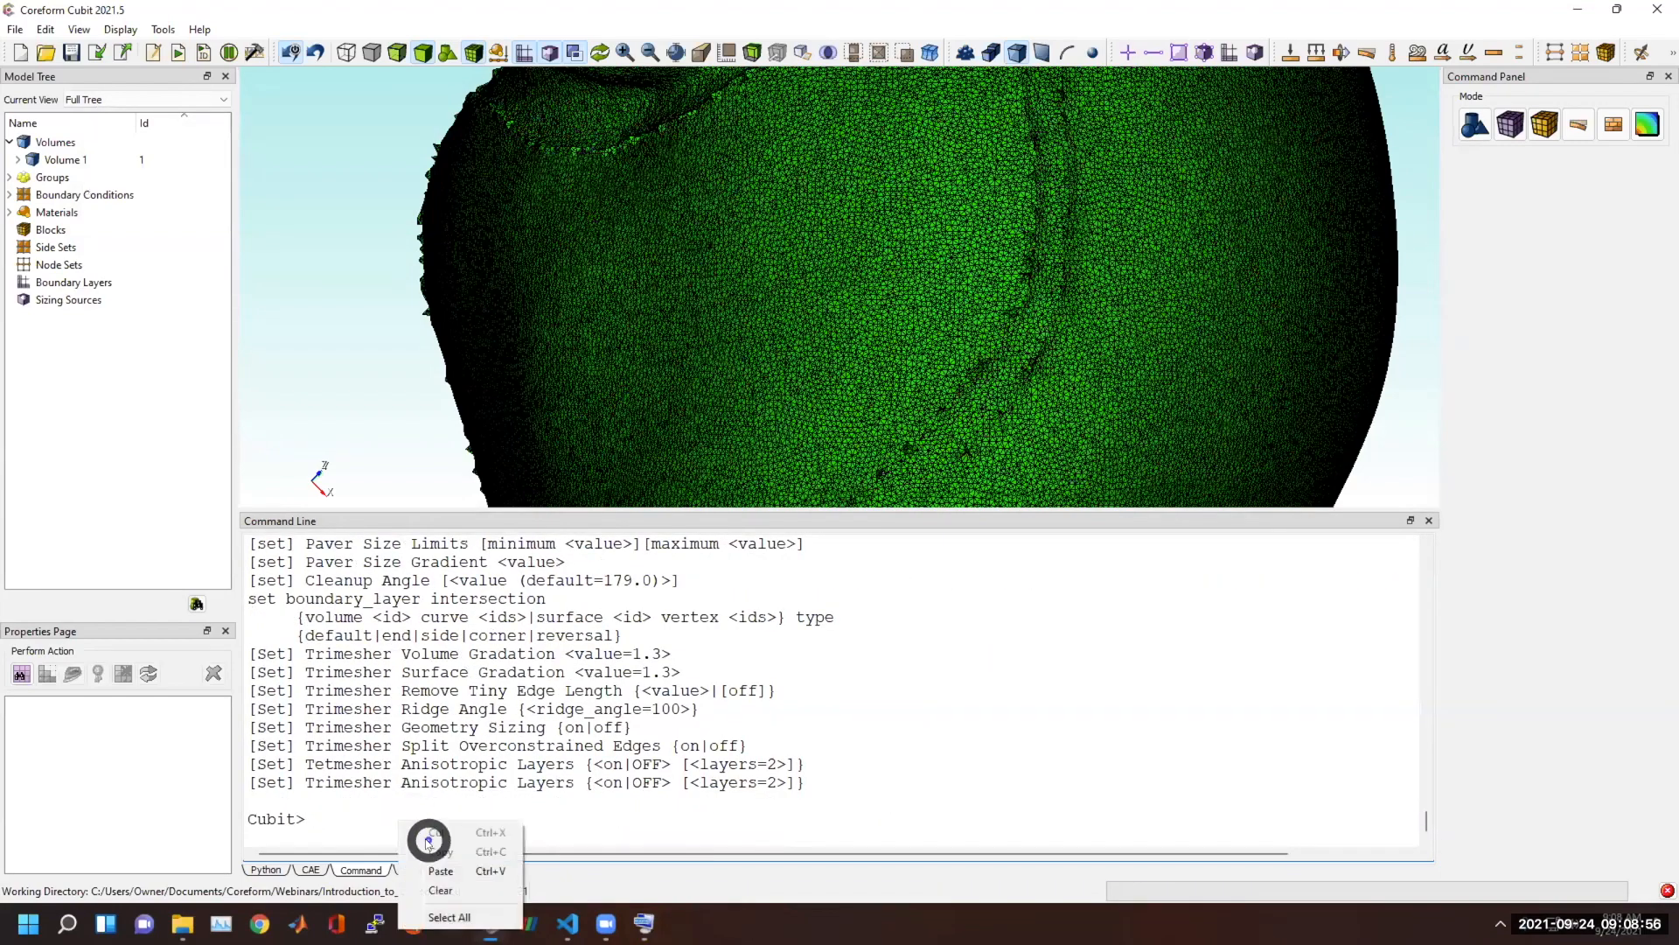
pyautogui.click(440, 890)
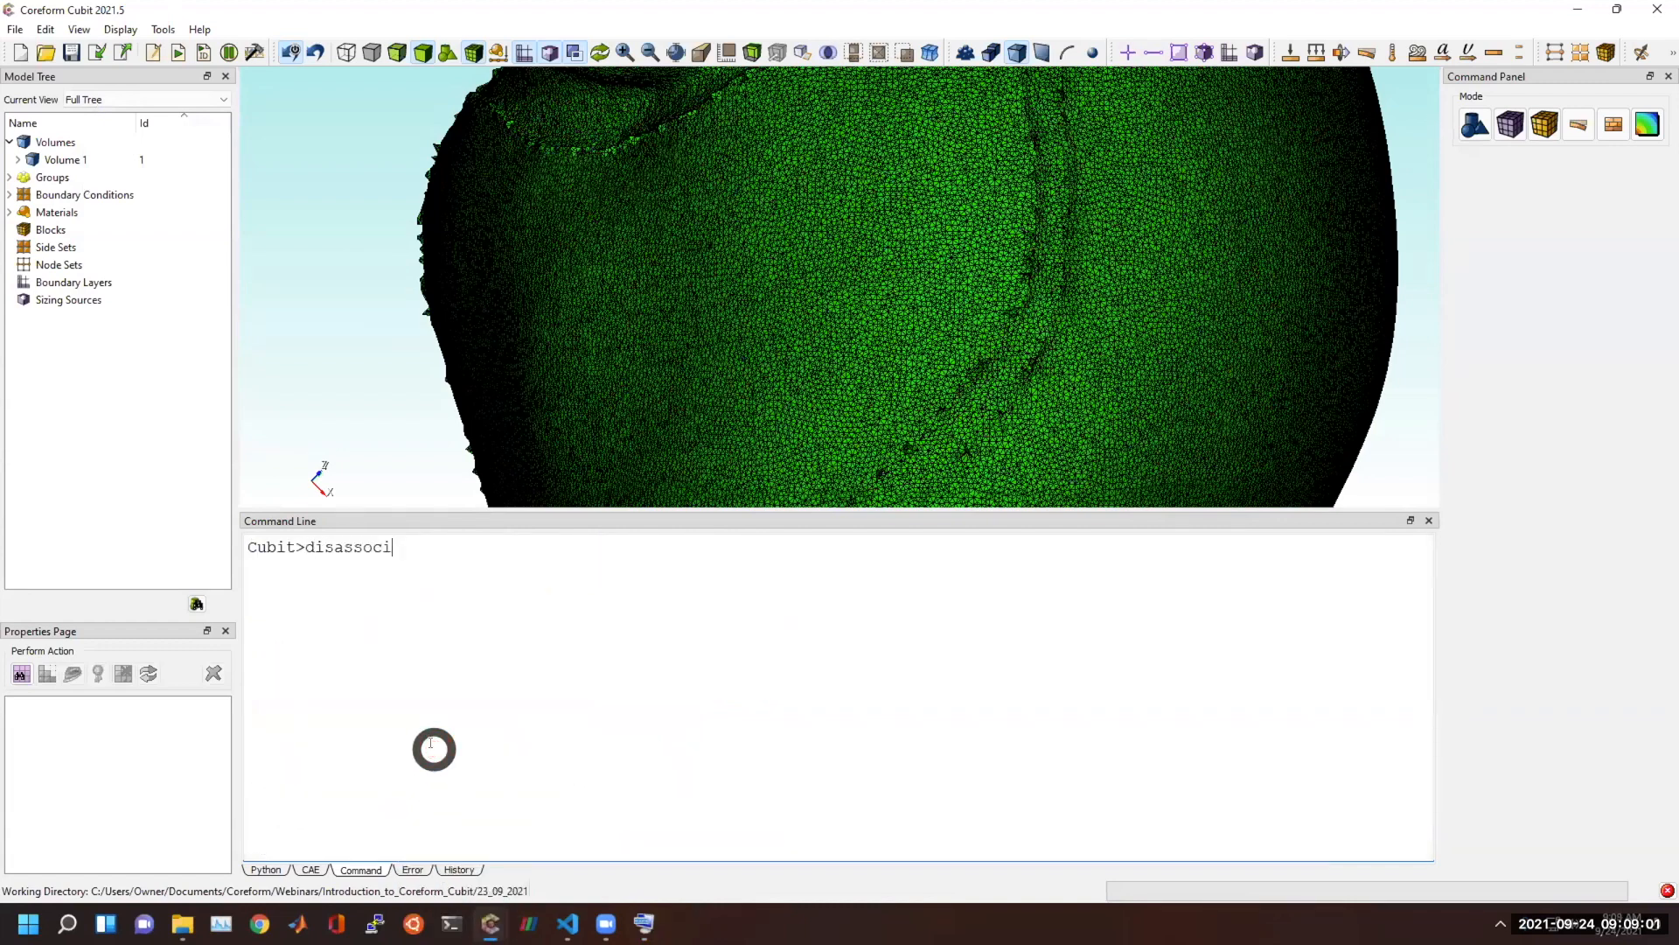
# Complete the disassociate command at the prompt and run "disassociate mesh from volume 1", checking the volume in the model tree.
pyautogui.press('Tab')
pyautogui.click(441, 667)
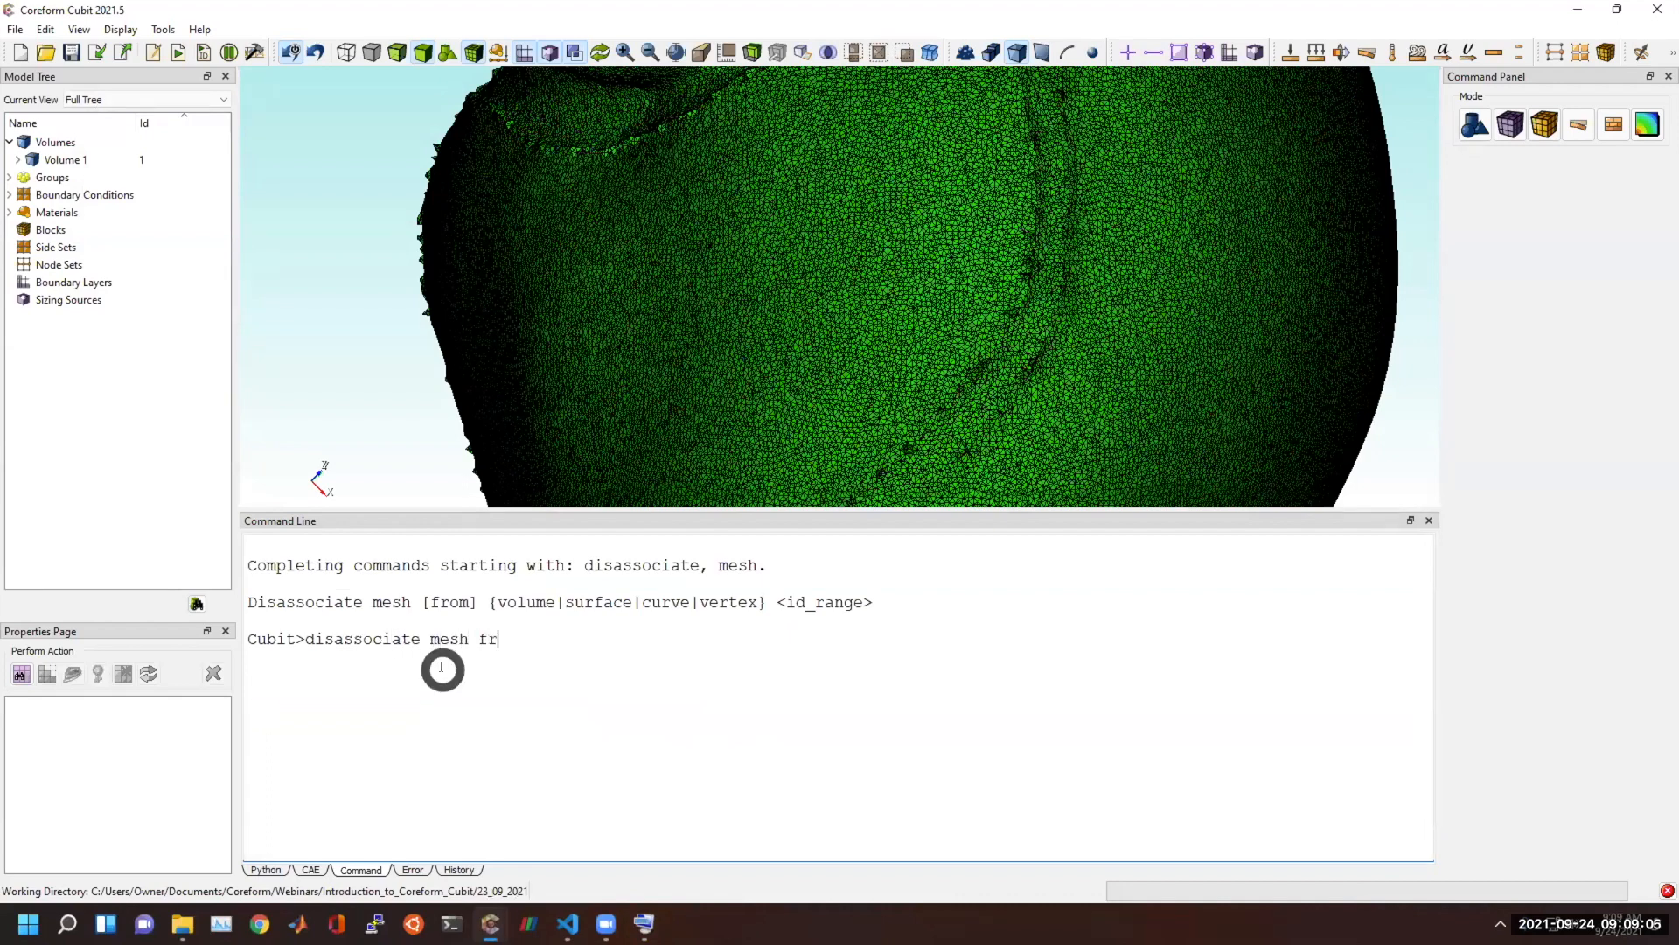
pyautogui.click(18, 159)
pyautogui.click(17, 159)
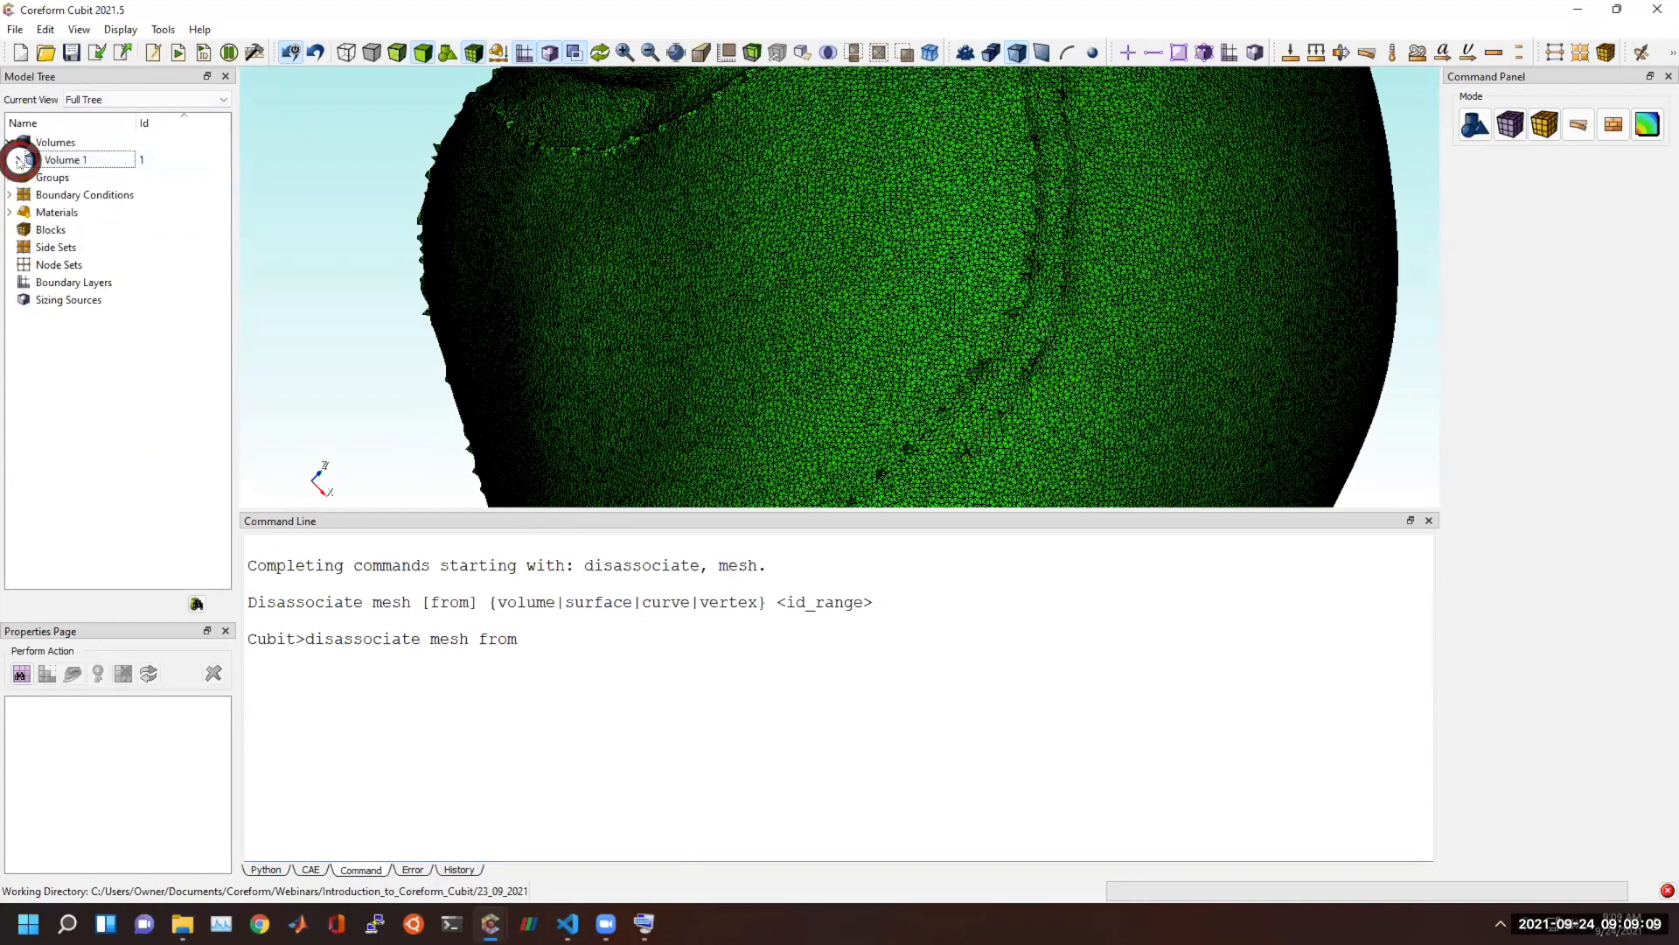
pyautogui.click(638, 679)
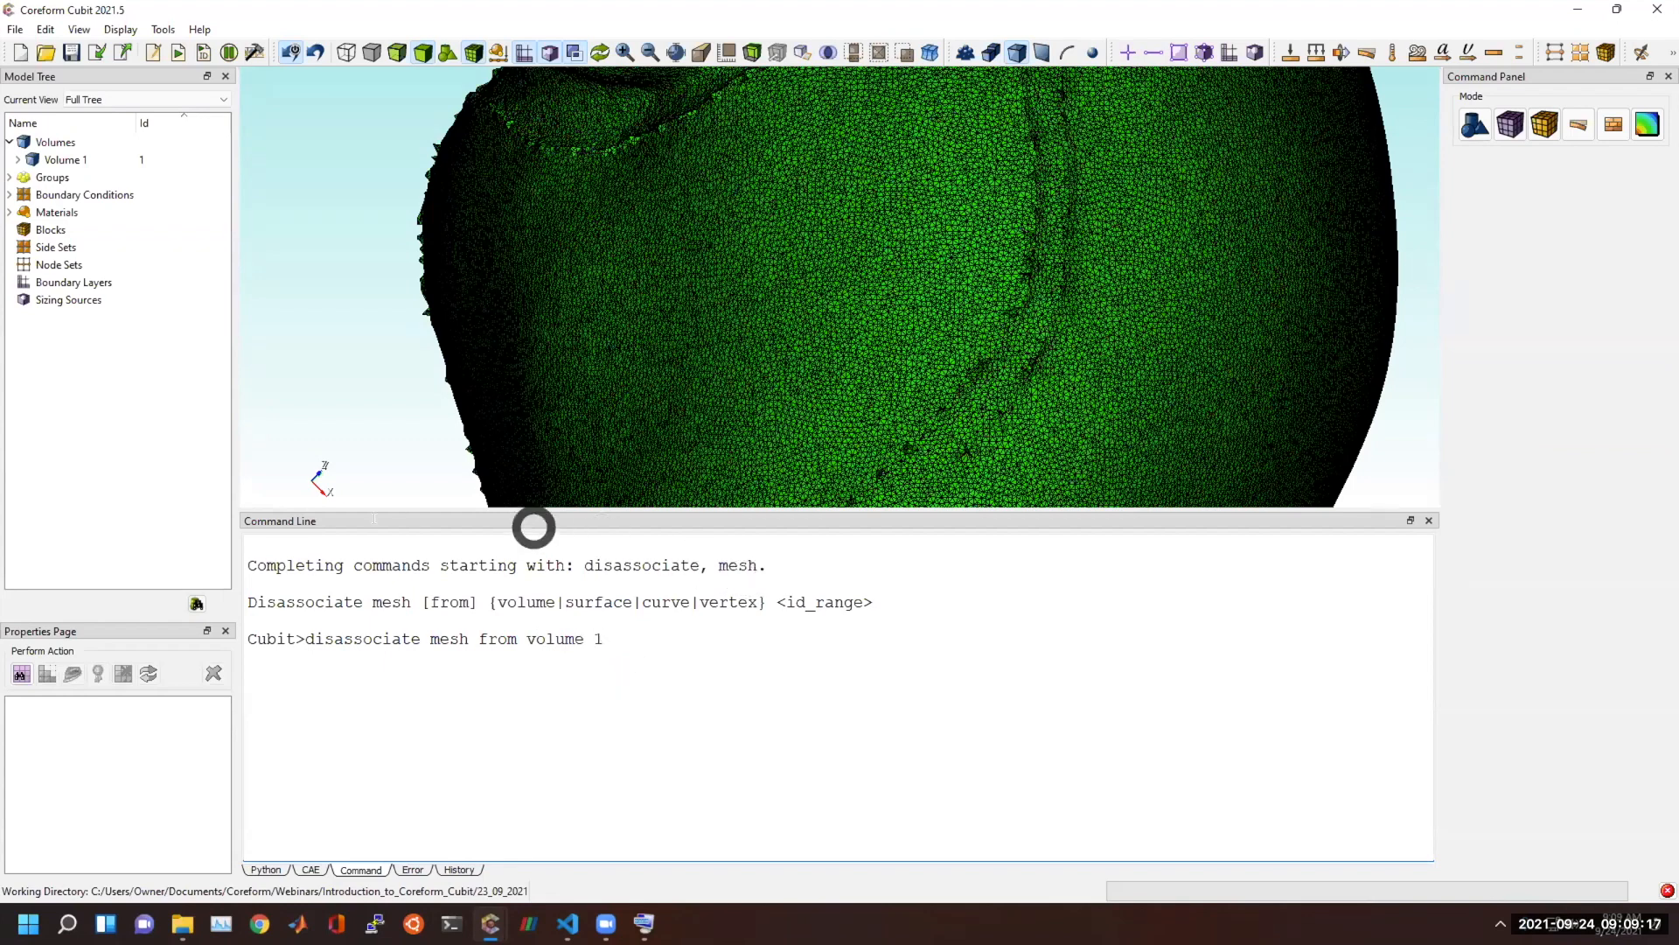
pyautogui.press('Return')
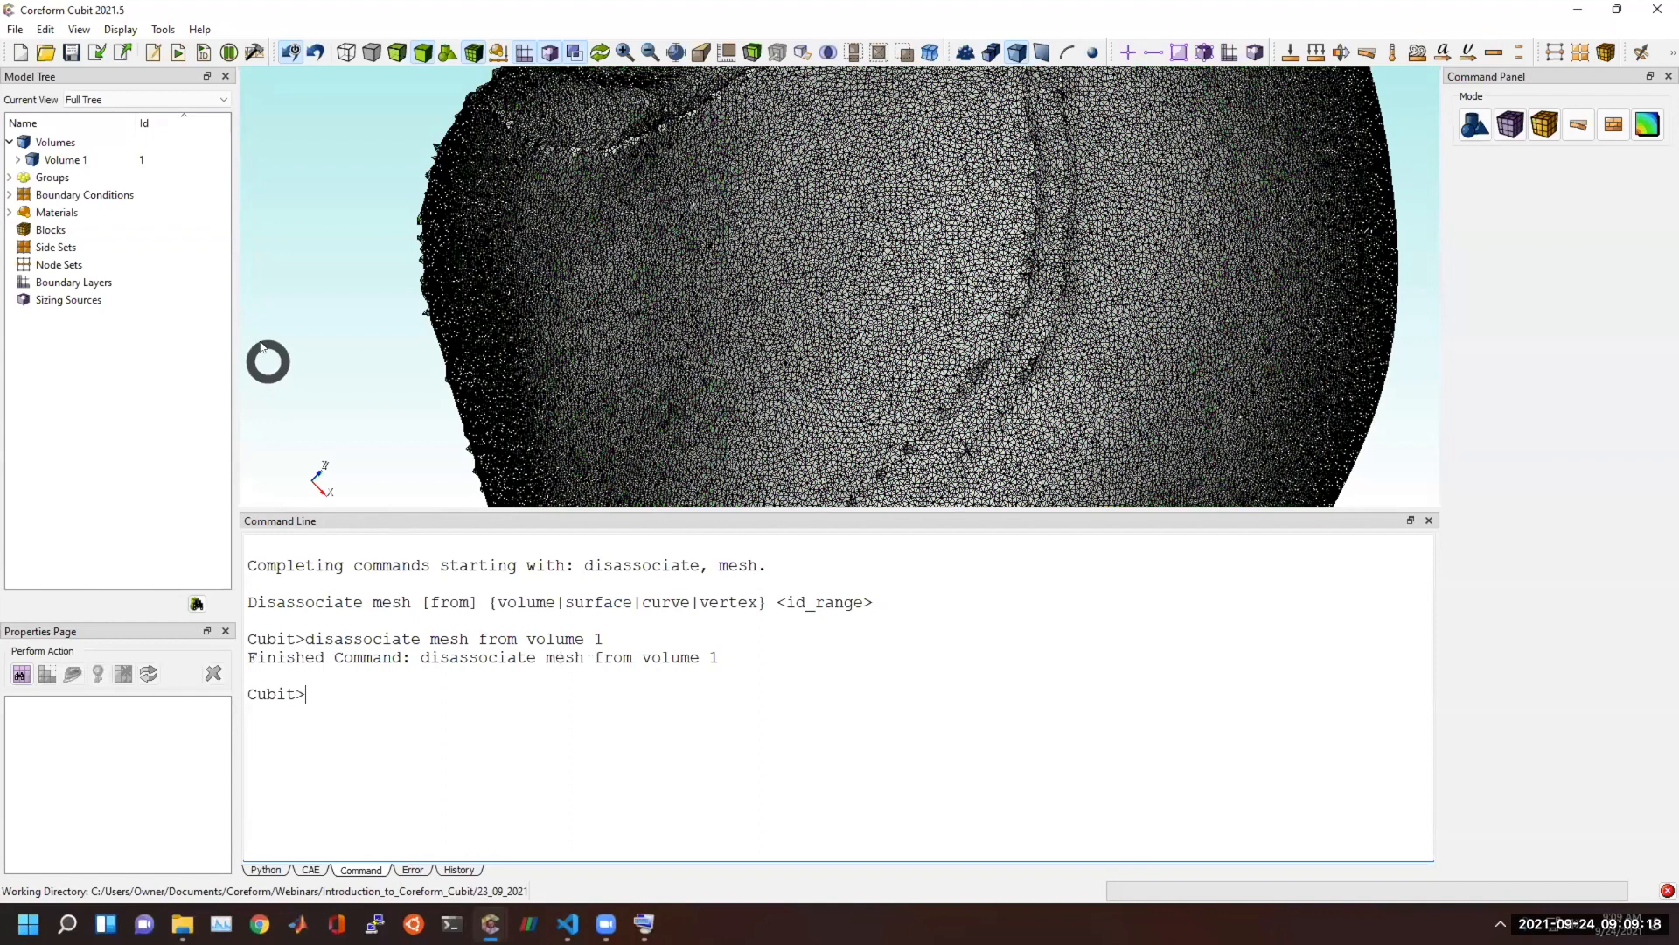
# Delete Volume 1 from the model tree, keeping its disassociated mesh.
pyautogui.click(50, 159)
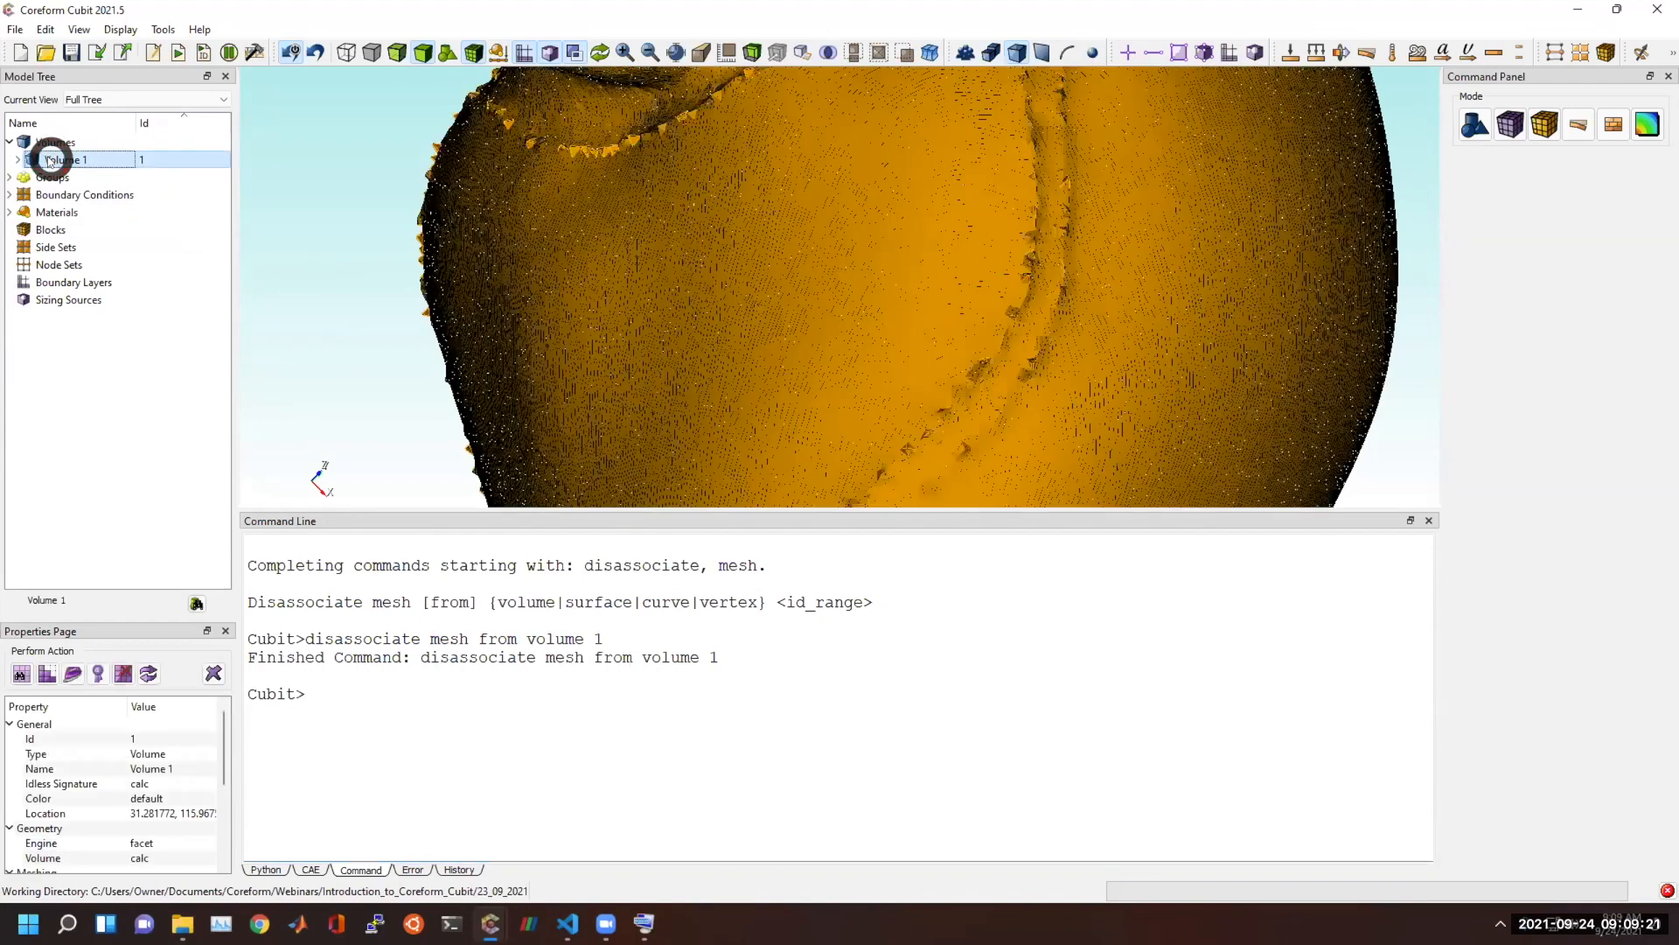
pyautogui.rightClick(128, 163)
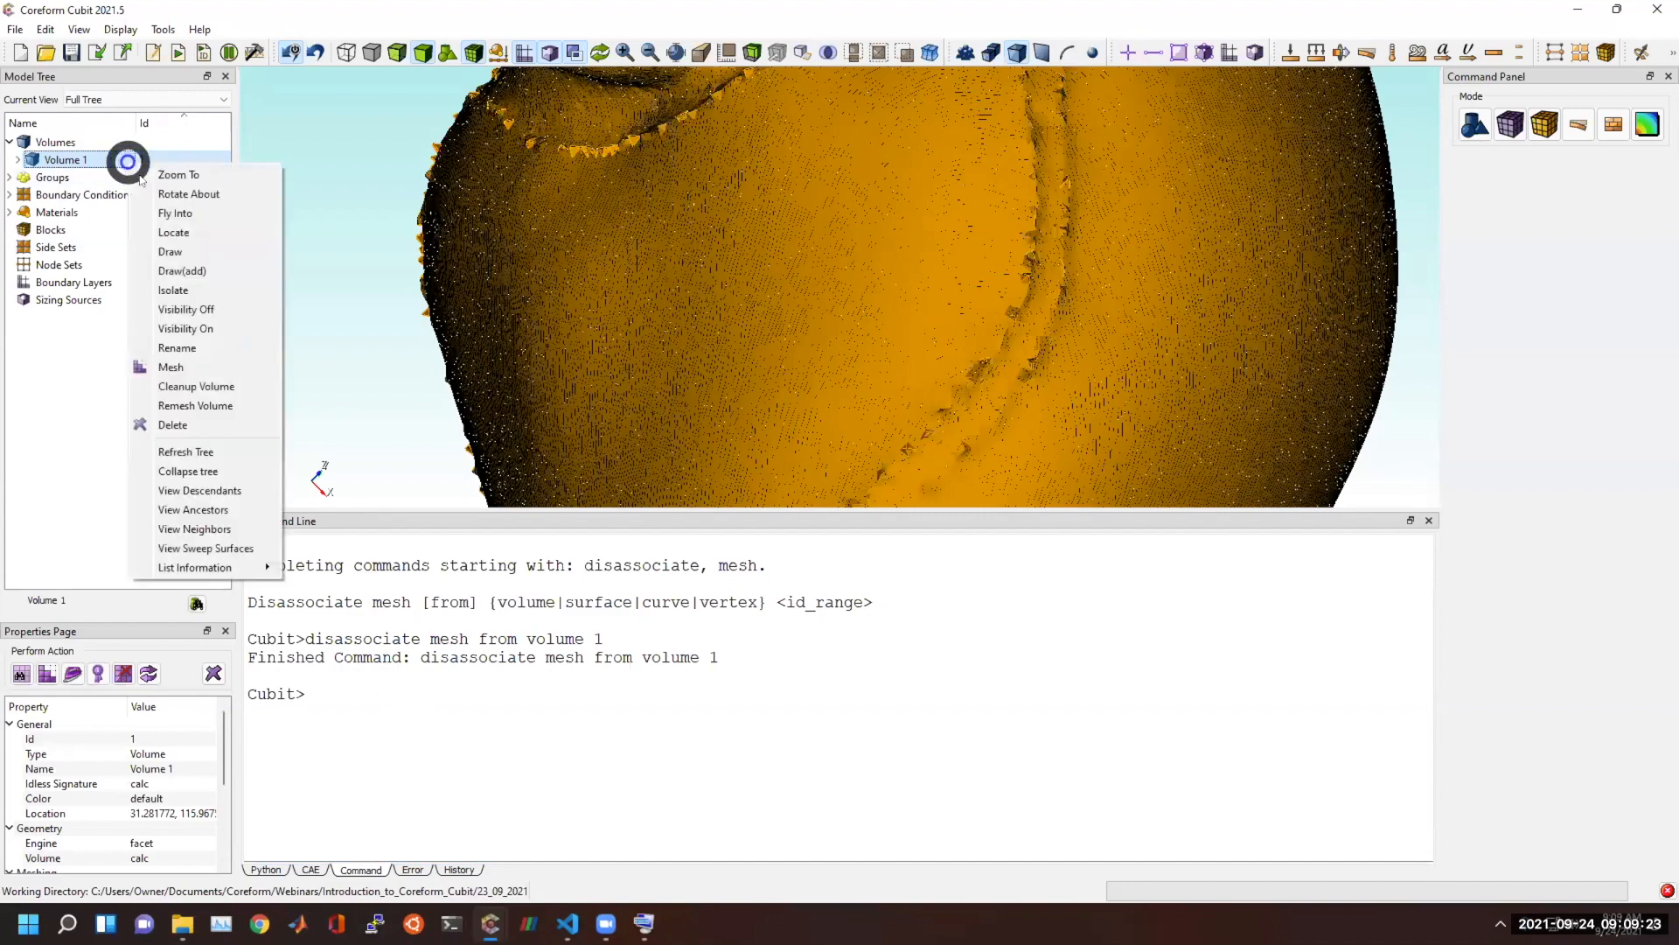
pyautogui.click(182, 426)
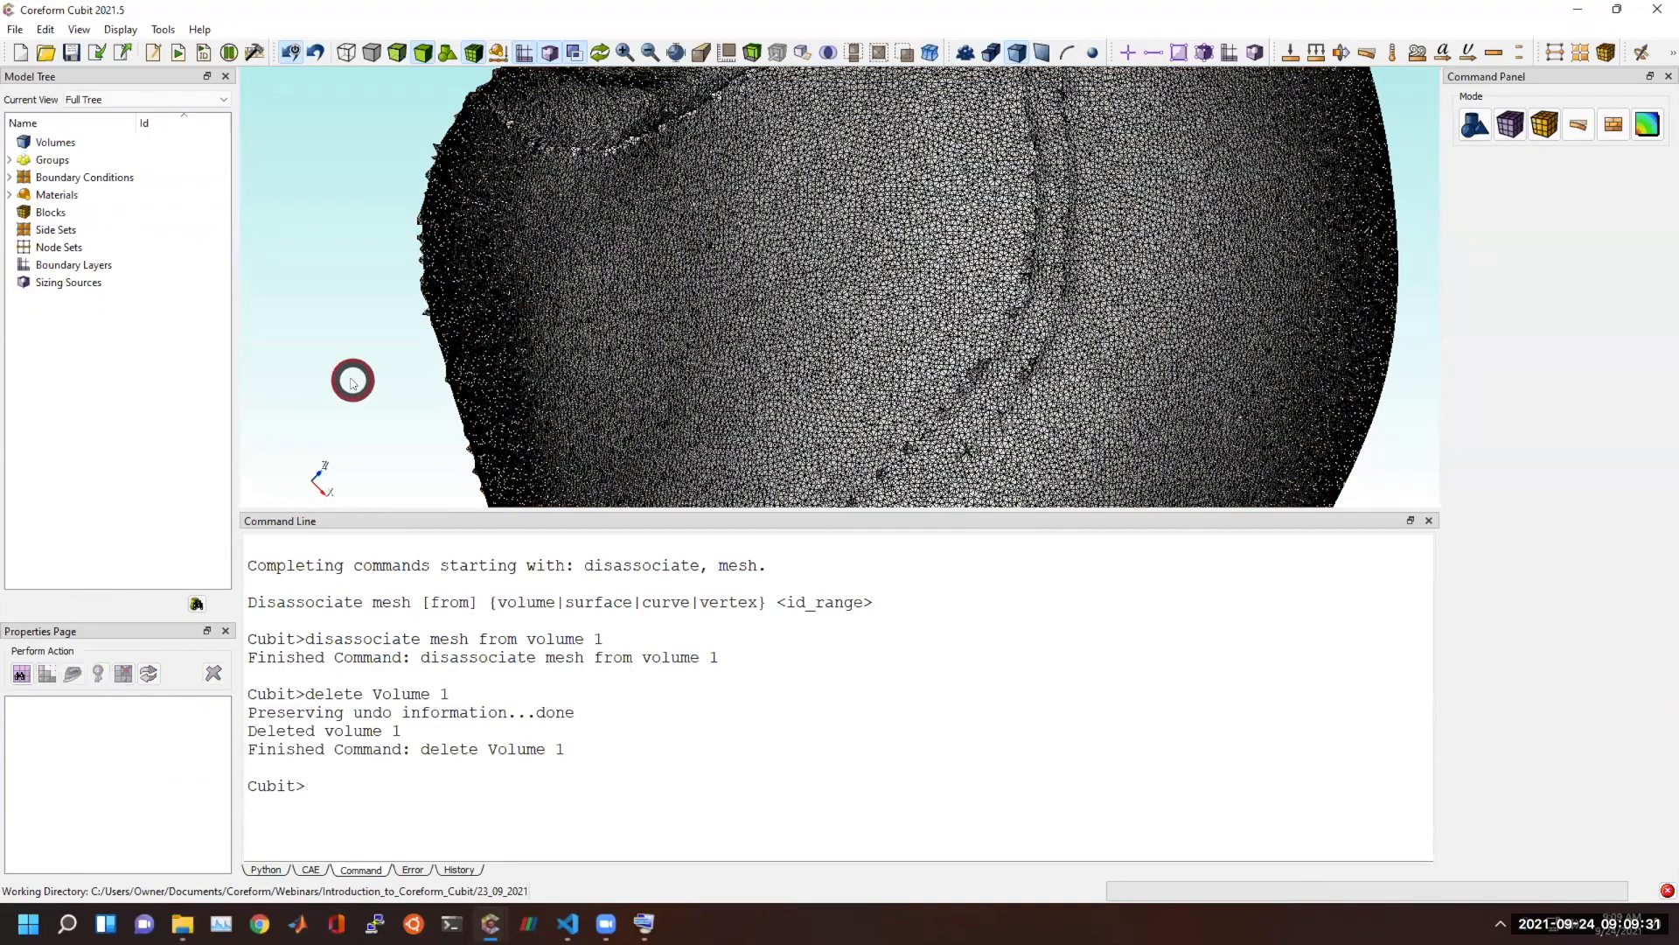
# Change the display mode, enlarge the graphics window over the command window, and inspect the free triangle mesh up close.
pyautogui.click(450, 51)
pyautogui.moveTo(480, 514); pyautogui.dragTo(480, 707)
pyautogui.scroll(-5, 758, 461)
pyautogui.moveTo(757, 461); pyautogui.dragTo(1036, 486)
pyautogui.scroll(10, 966, 418)
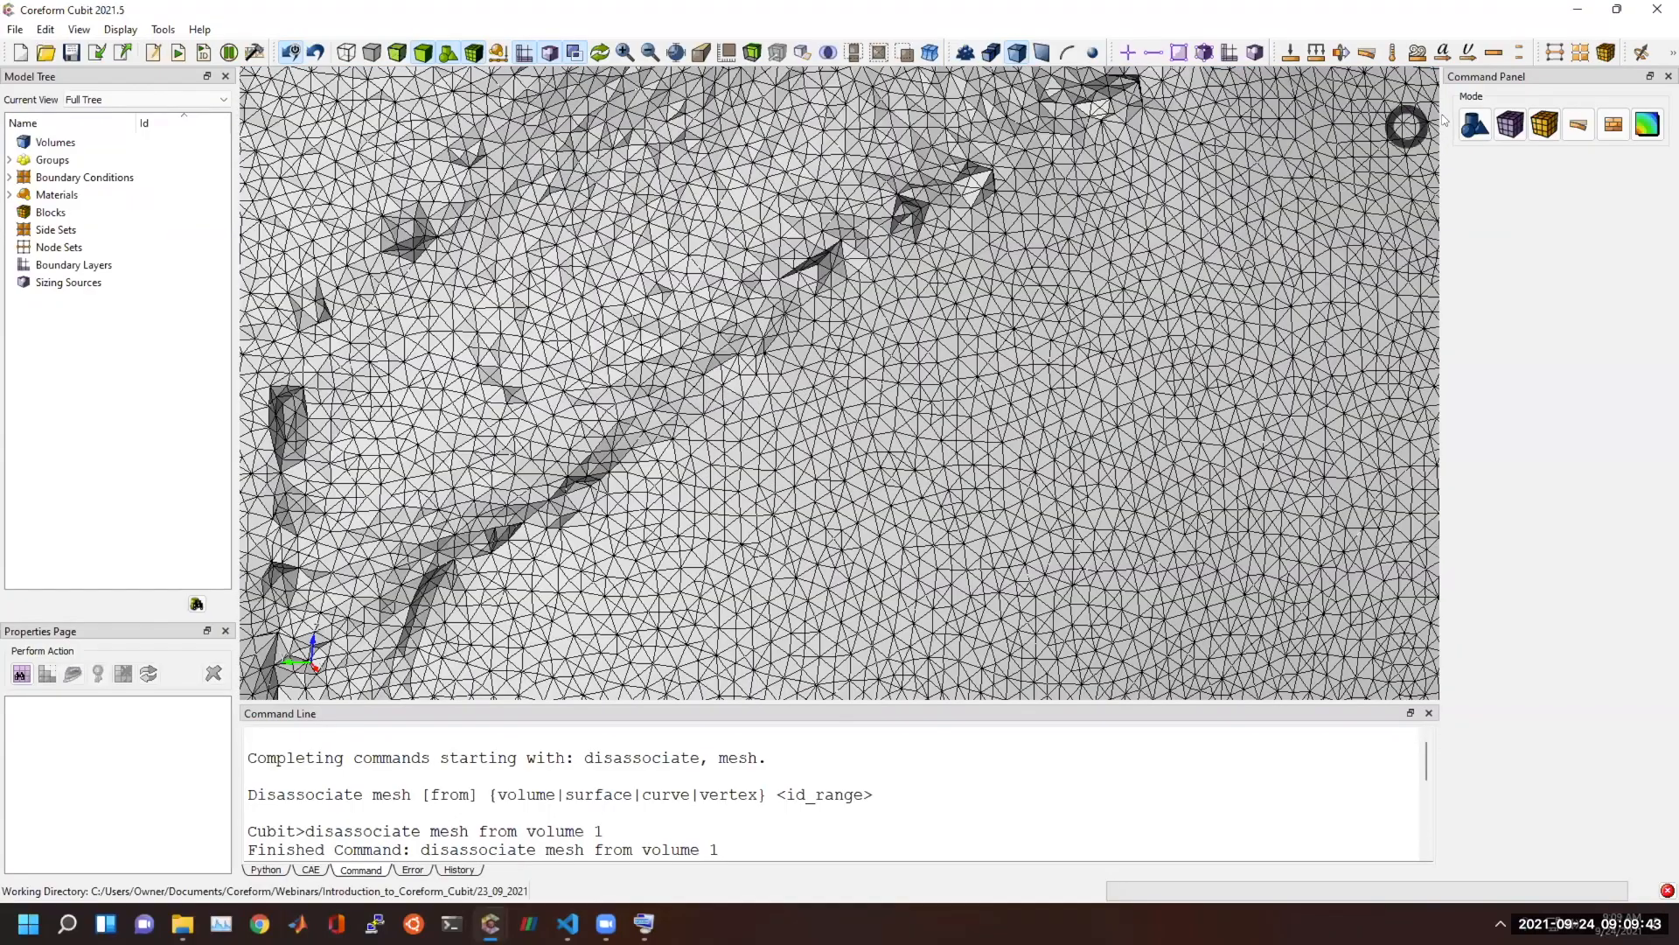
# Look through the mesh operations for volume, tet and tri elements, and show the settings for meshing from a range of triangles.
pyautogui.click(1509, 123)
pyautogui.click(1475, 181)
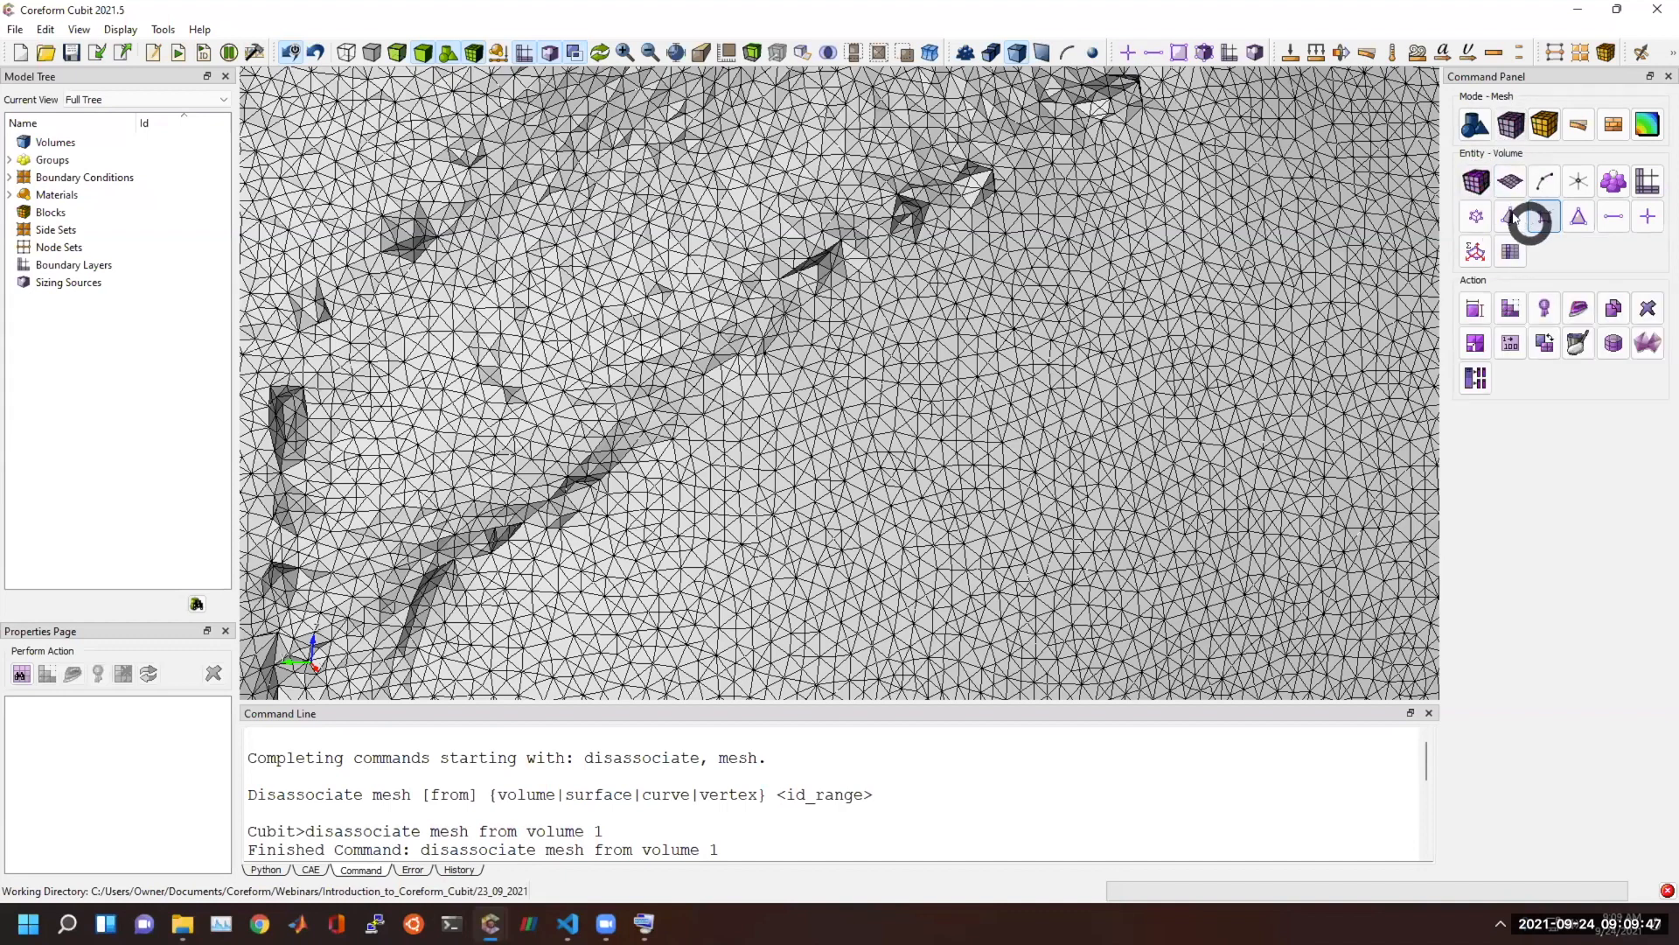
pyautogui.click(1514, 217)
pyautogui.click(1478, 308)
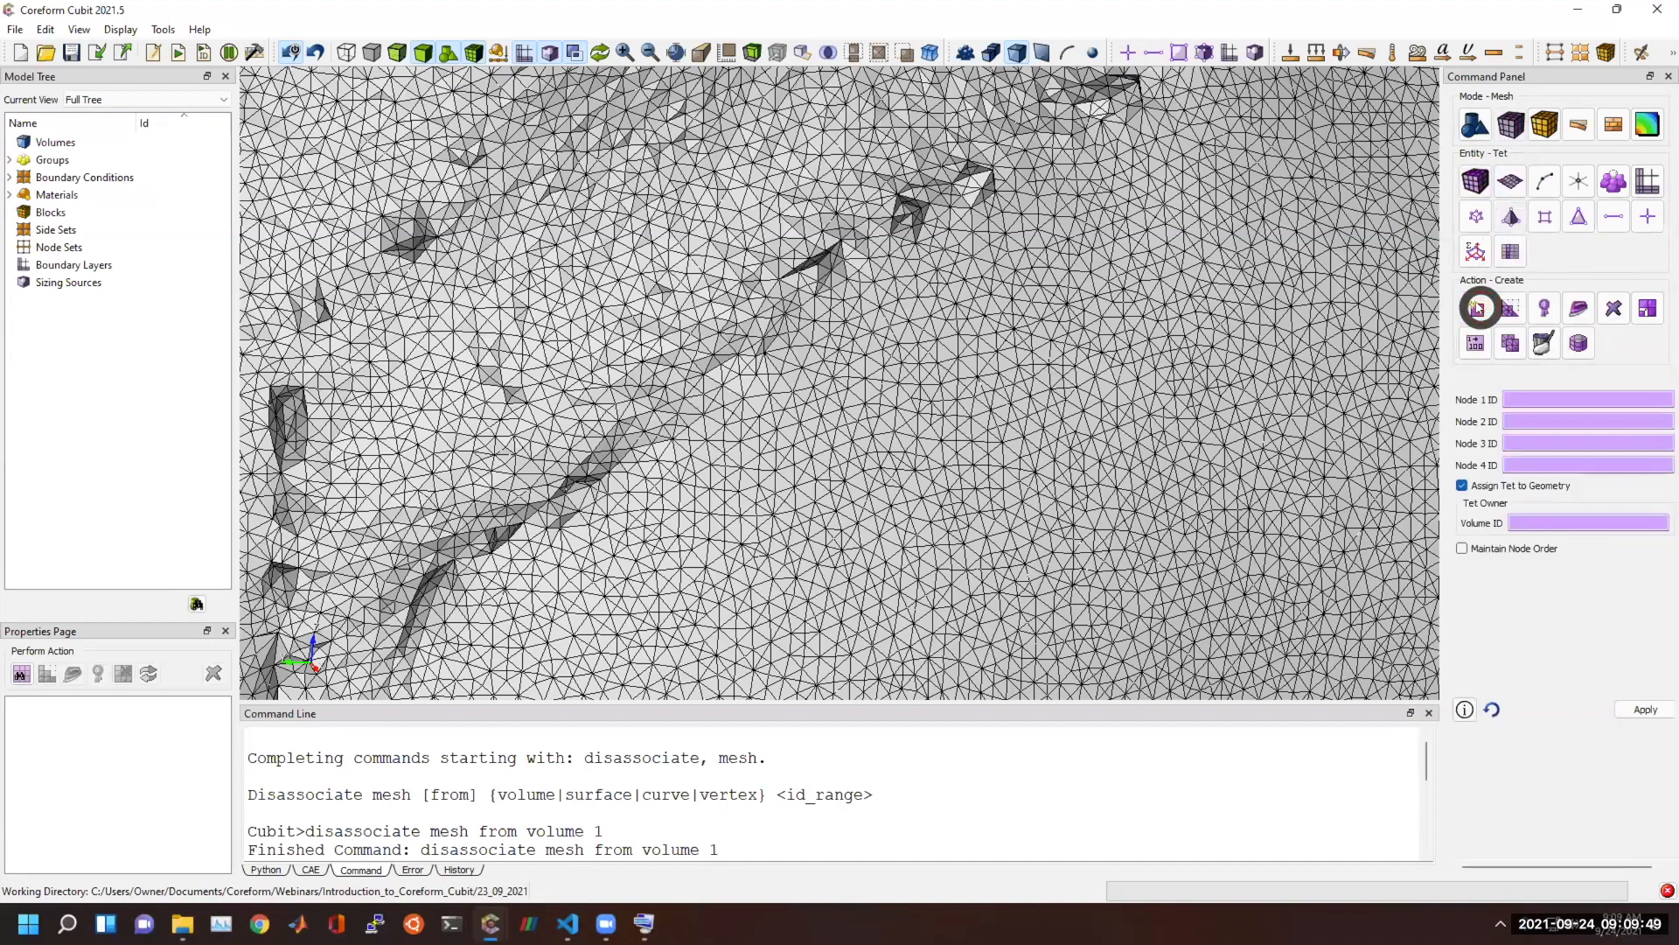
pyautogui.click(1578, 219)
pyautogui.click(1517, 305)
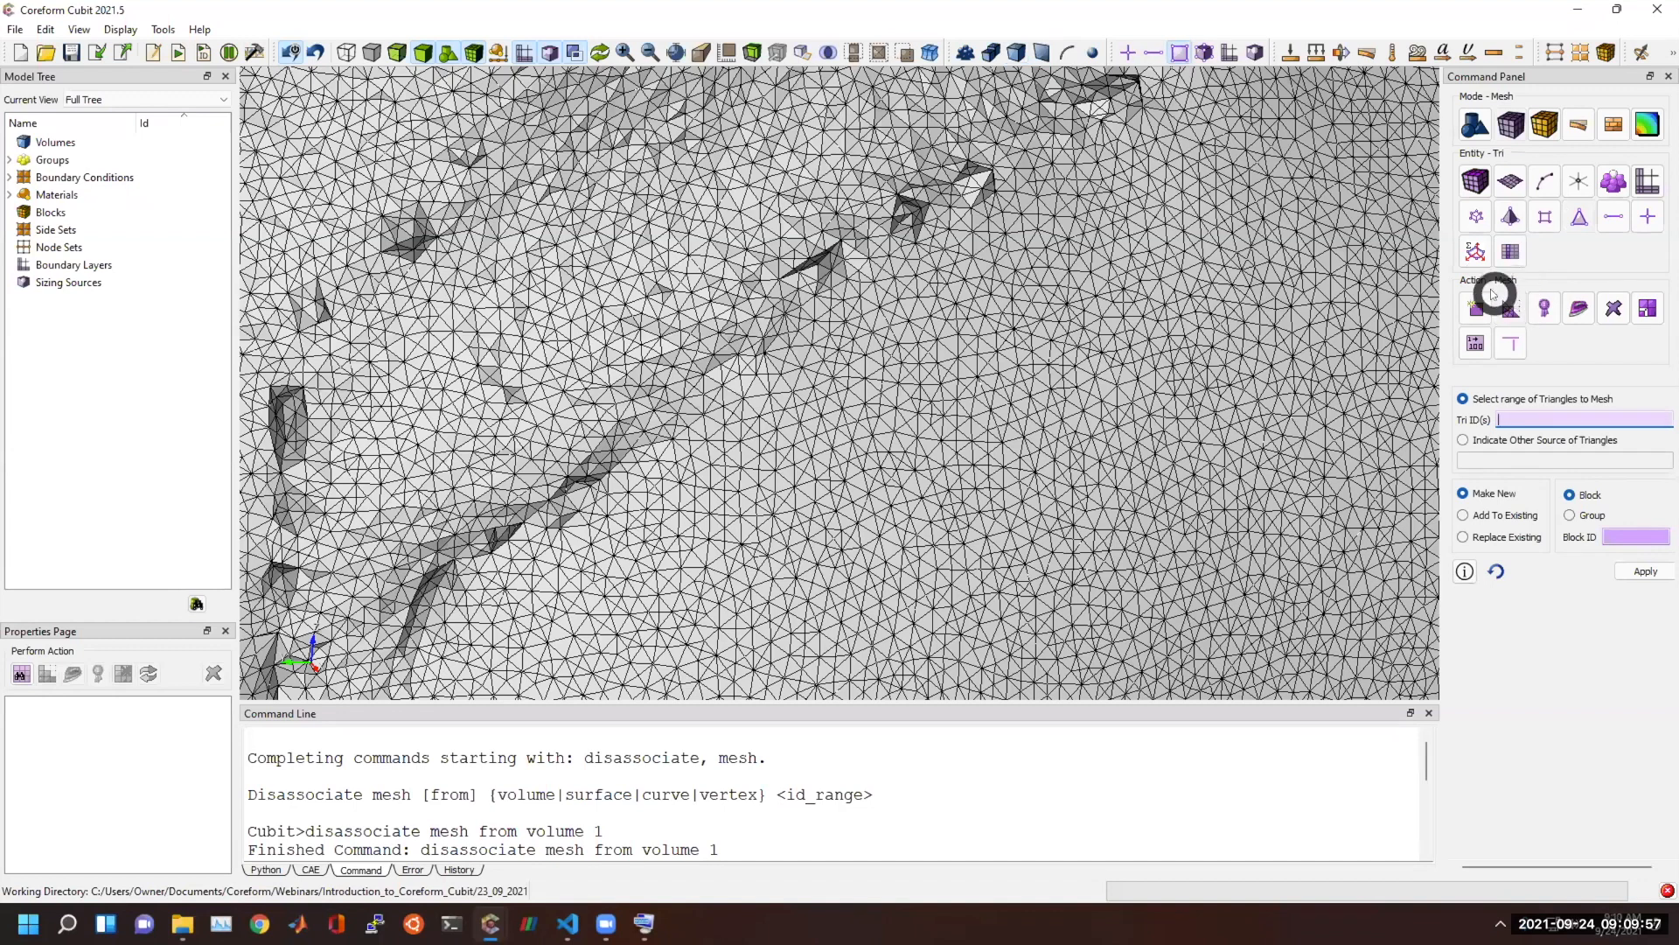
# Bring the command window to the current Cubit prompt and show the Tetmesh scheme settings for meshing volumes.
pyautogui.click(887, 841)
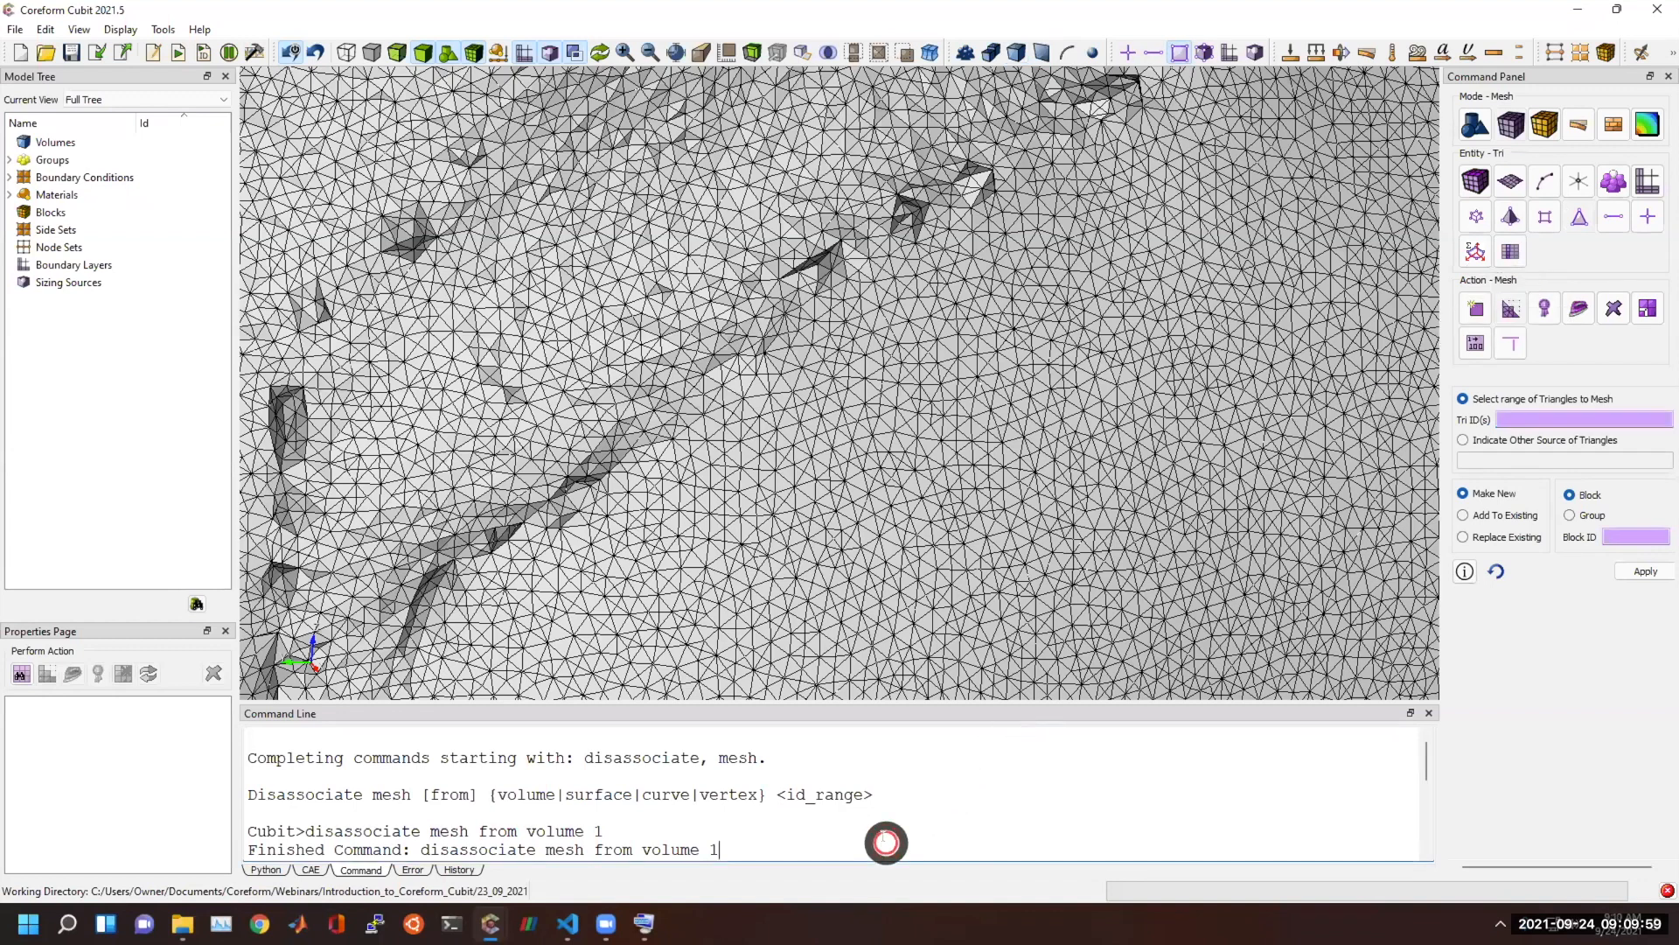
pyautogui.press('Down')
pyautogui.press('Down')
pyautogui.press('Down')
pyautogui.press('Down')
pyautogui.press('Down')
pyautogui.press('Down')
pyautogui.press('Down')
pyautogui.press('Down')
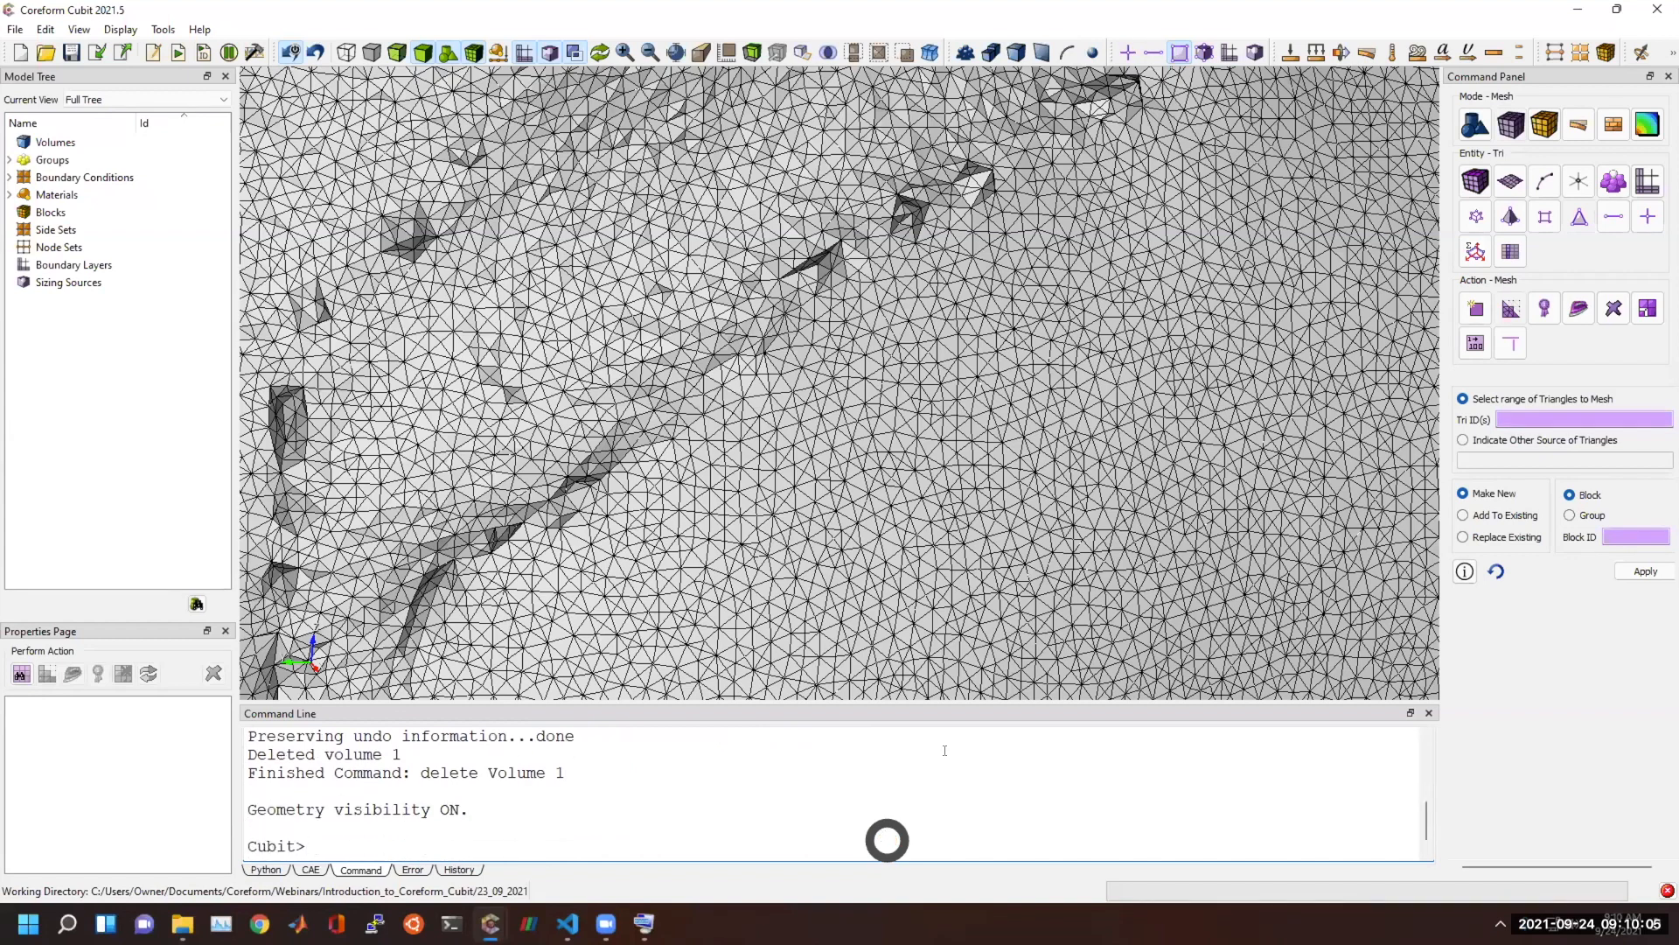
pyautogui.click(1475, 181)
pyautogui.click(1519, 306)
pyautogui.click(1525, 418)
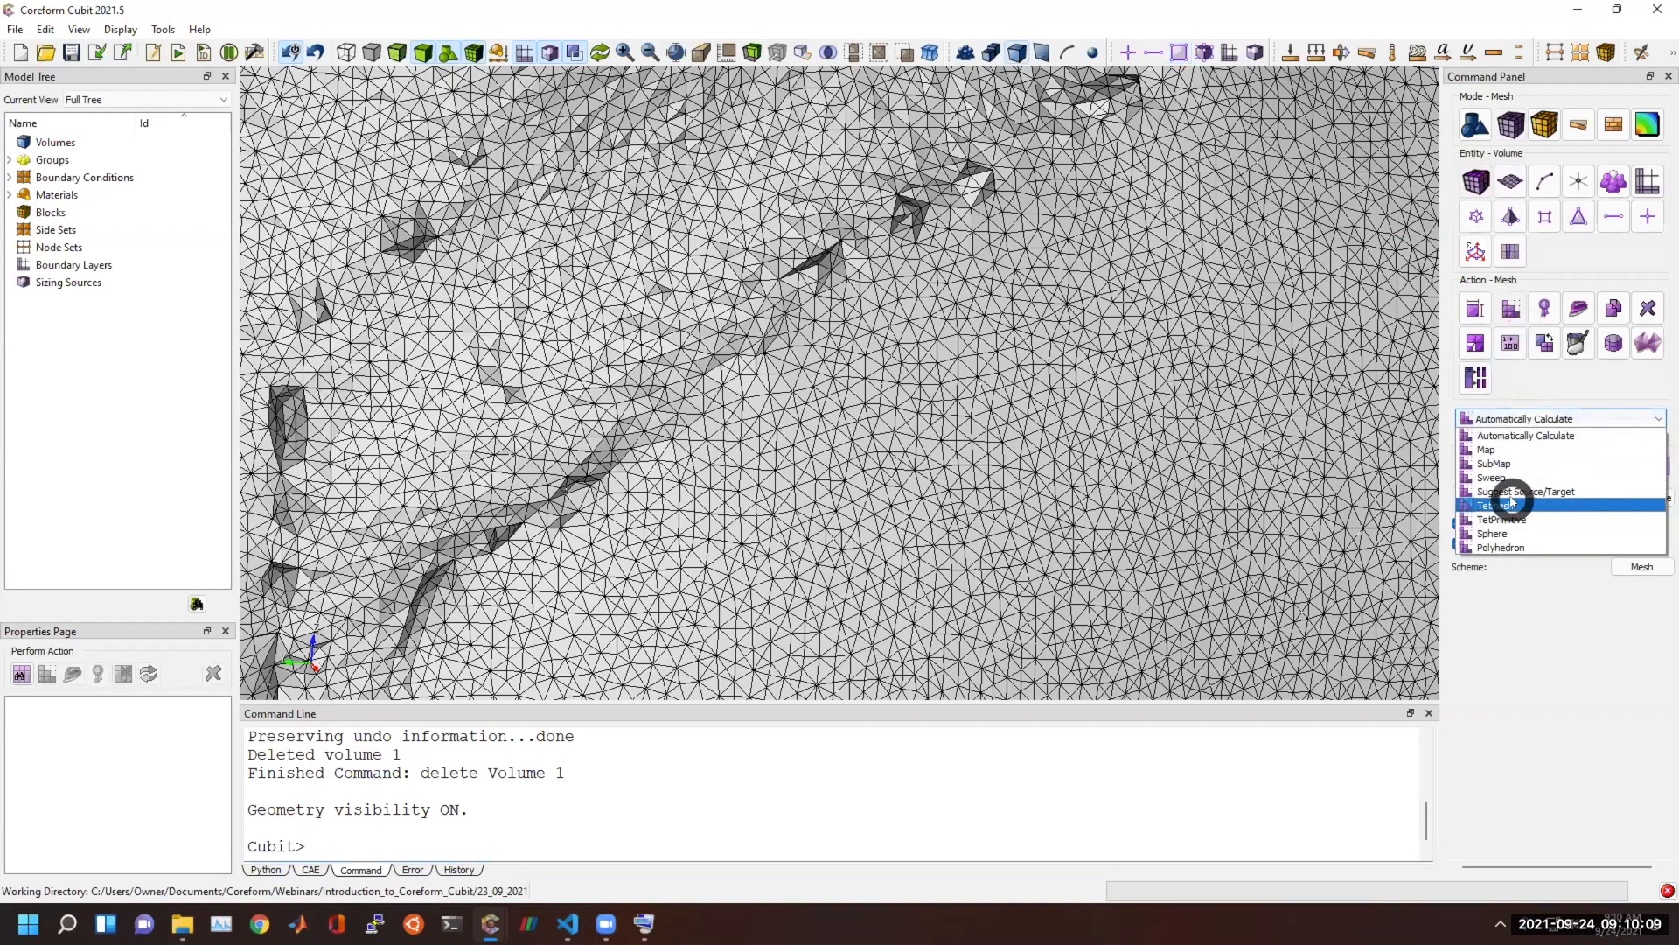
pyautogui.click(1511, 504)
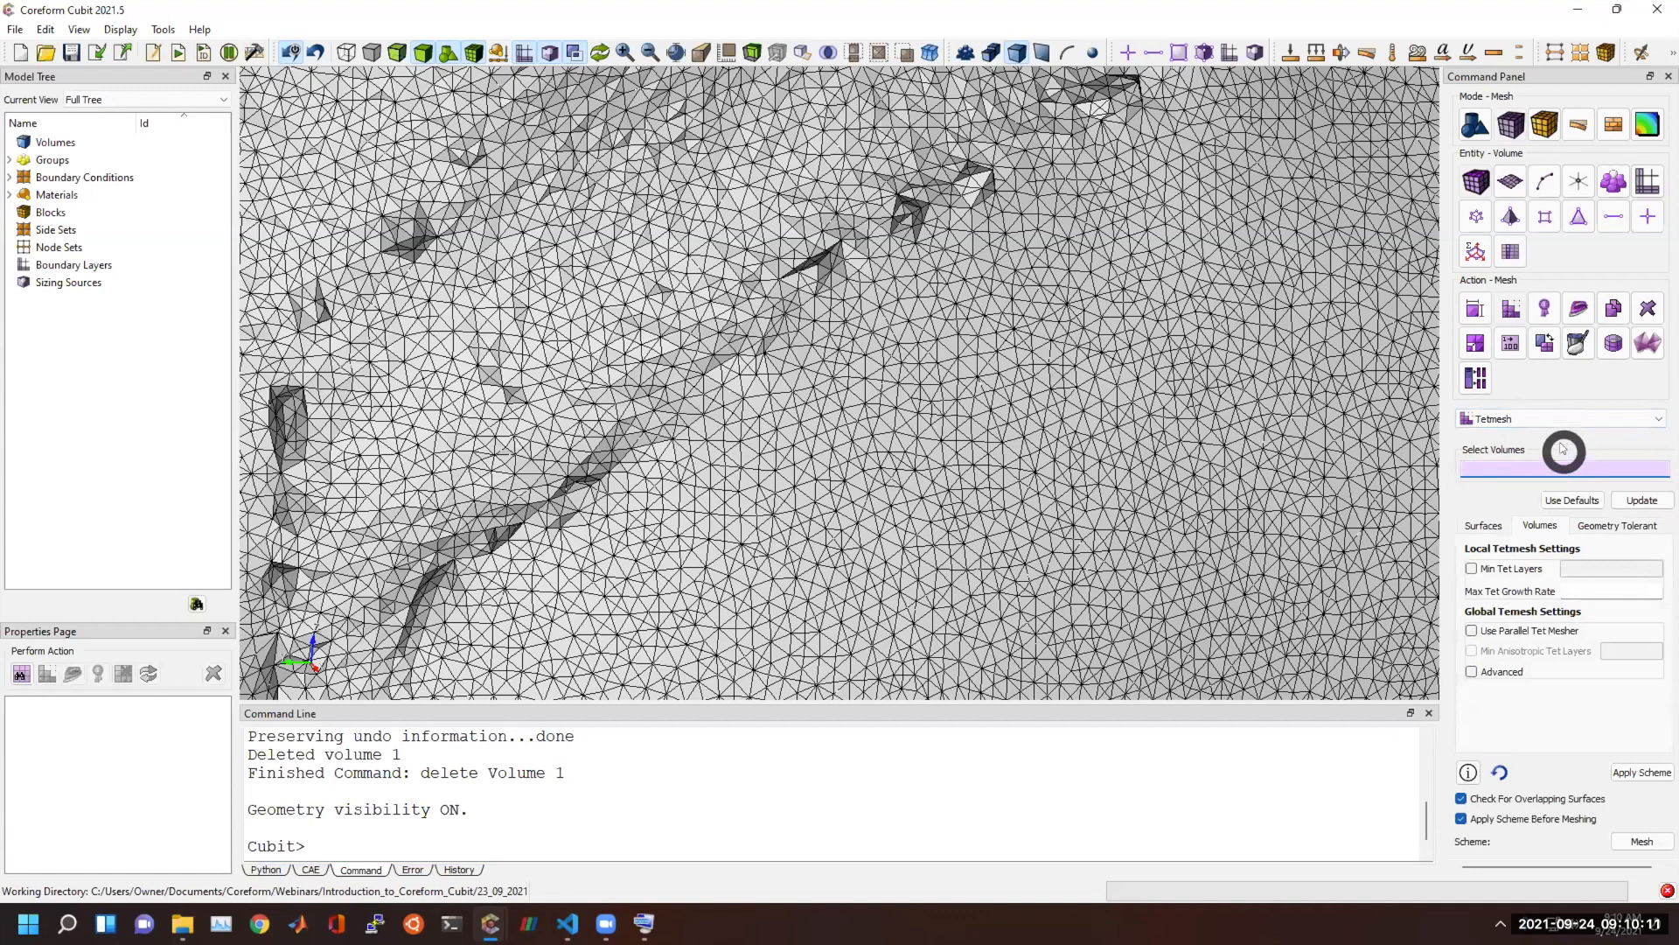
# Run "tetmesh tri all" at the prompt to mesh from all triangles, and open another Coreform Cubit session.
pyautogui.click(549, 845)
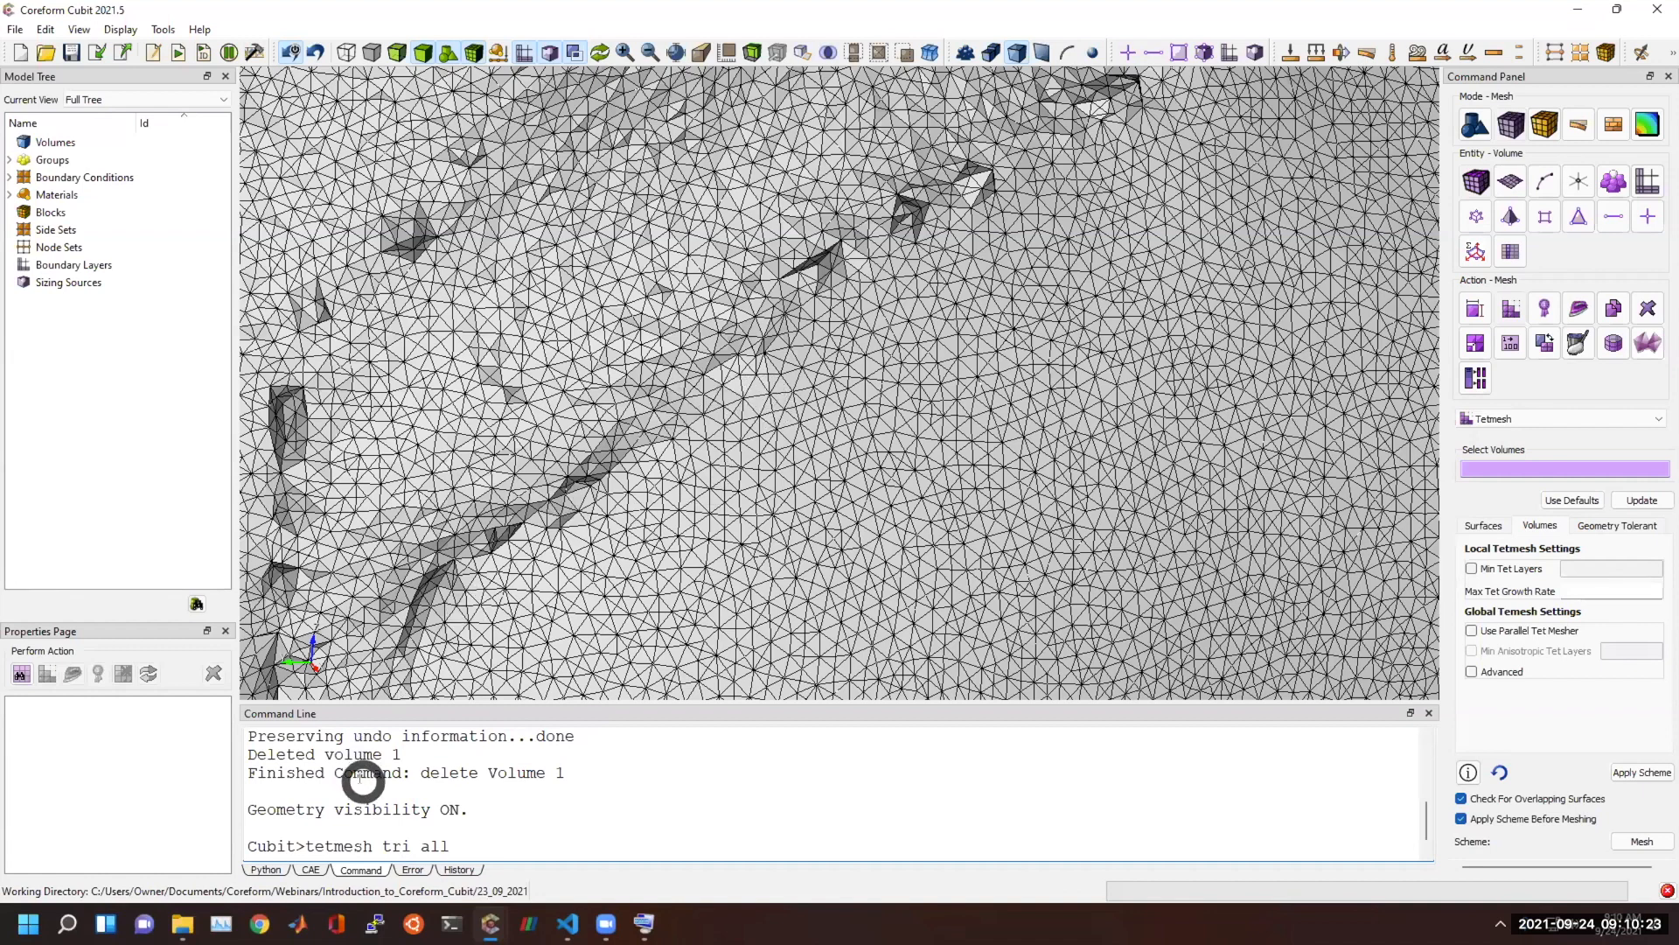
pyautogui.press('Return')
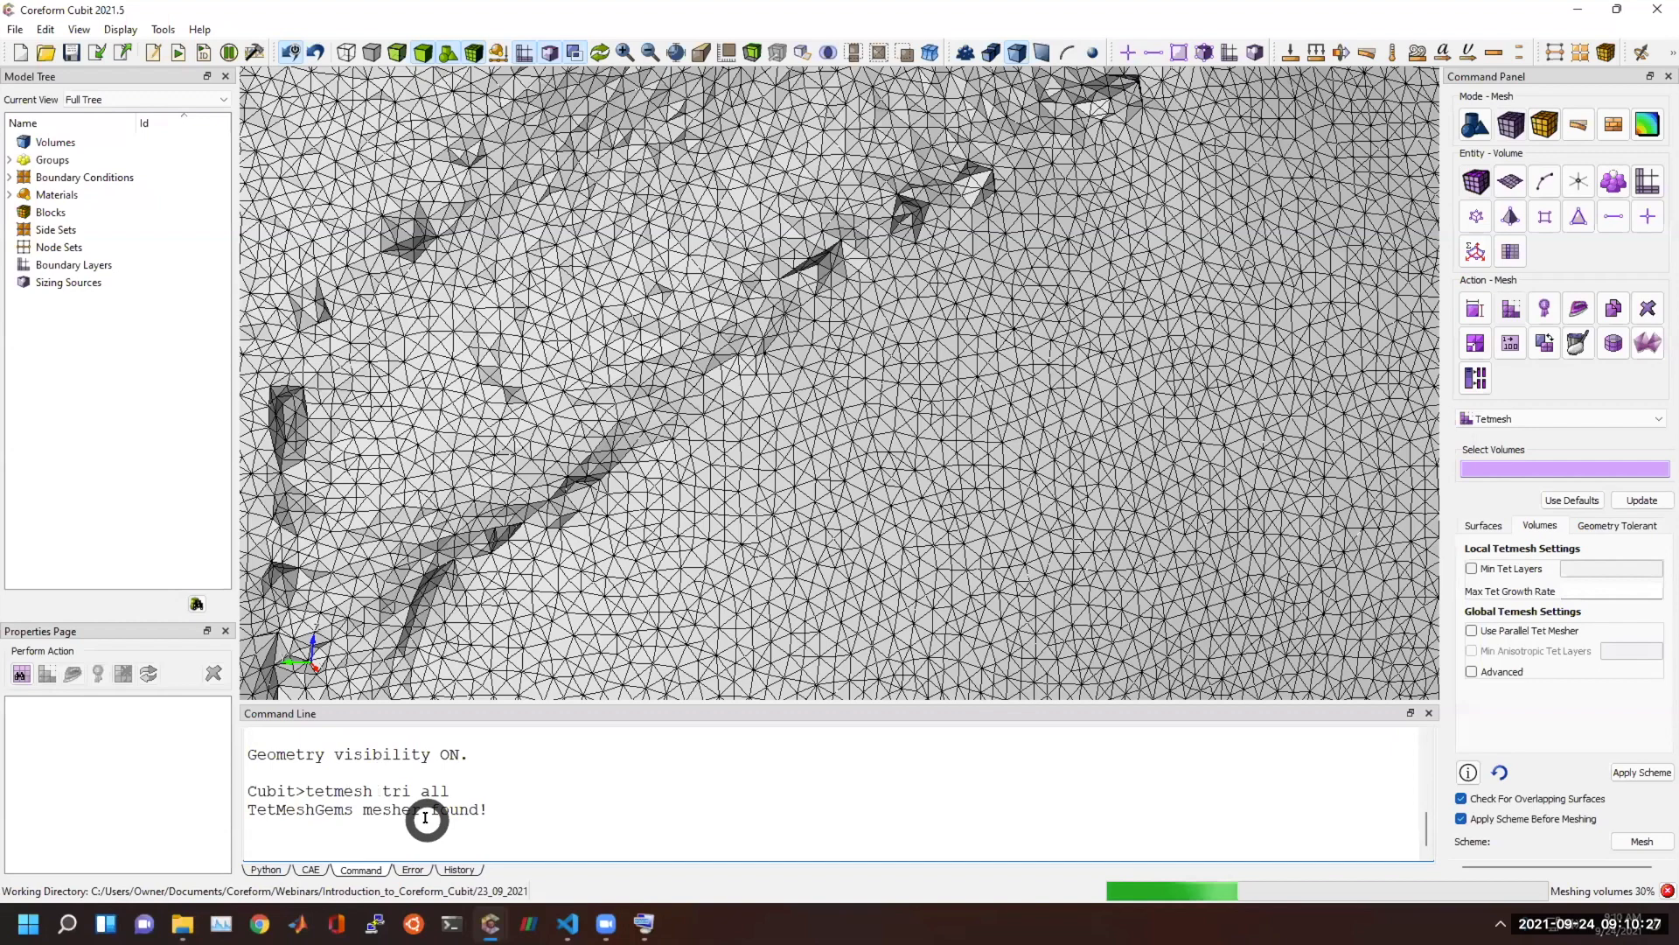
pyautogui.middleClick(490, 923)
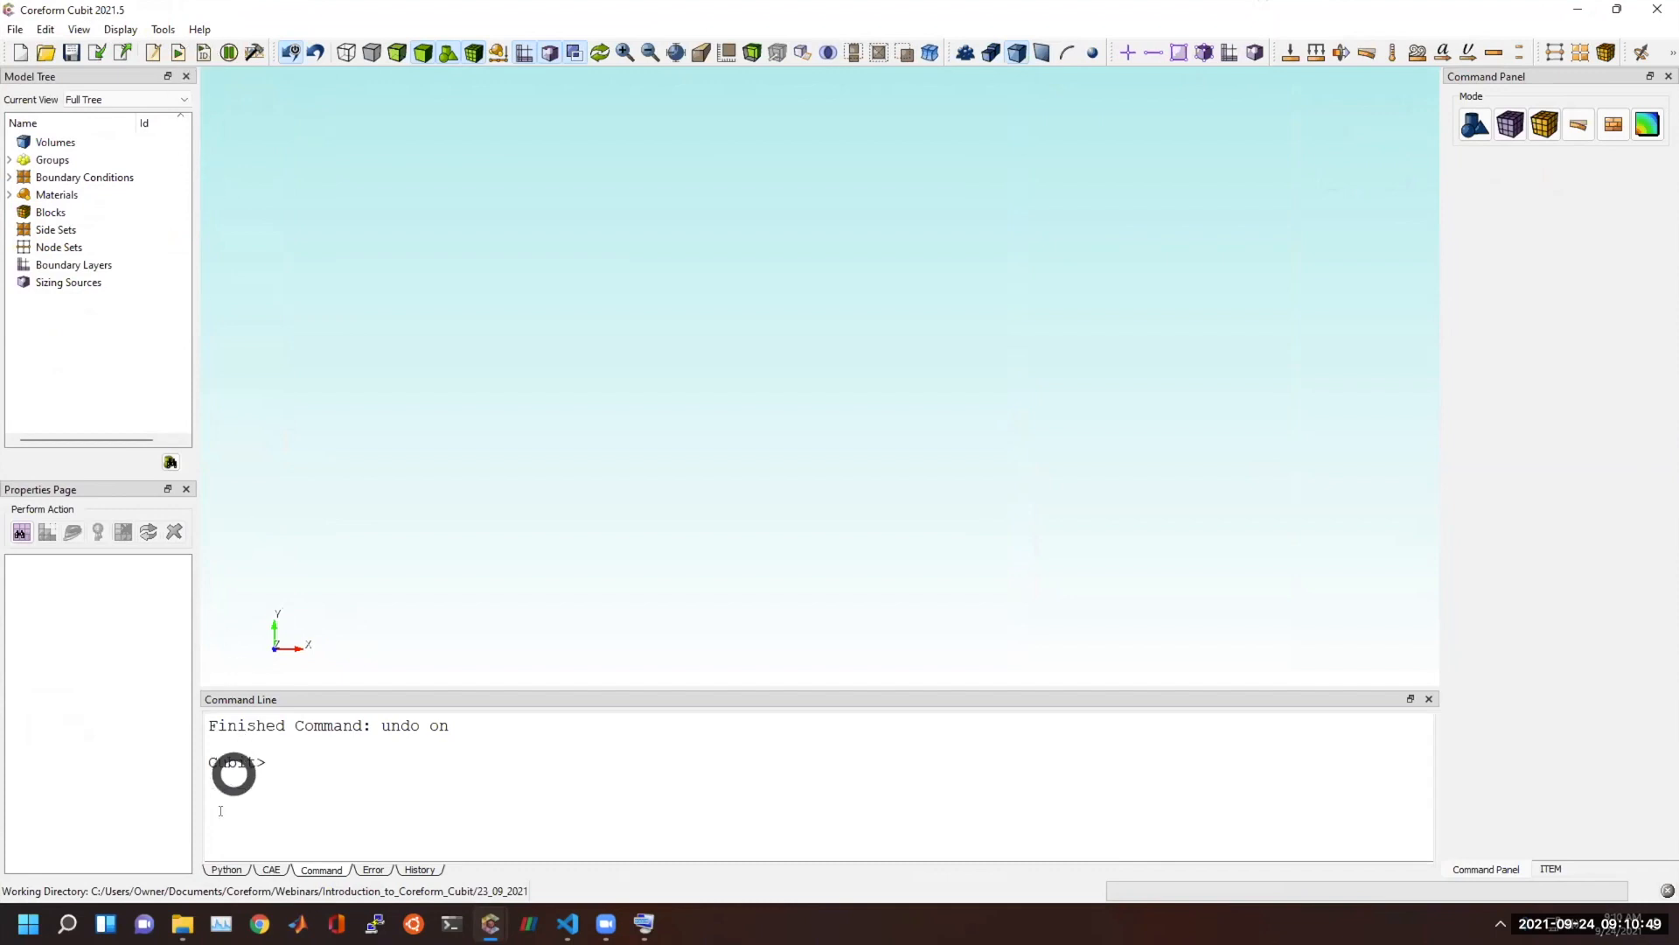
# Start a file import in the new session, browse to the geometry folder, and filter the files to STEP.
pyautogui.moveTo(179, 918)
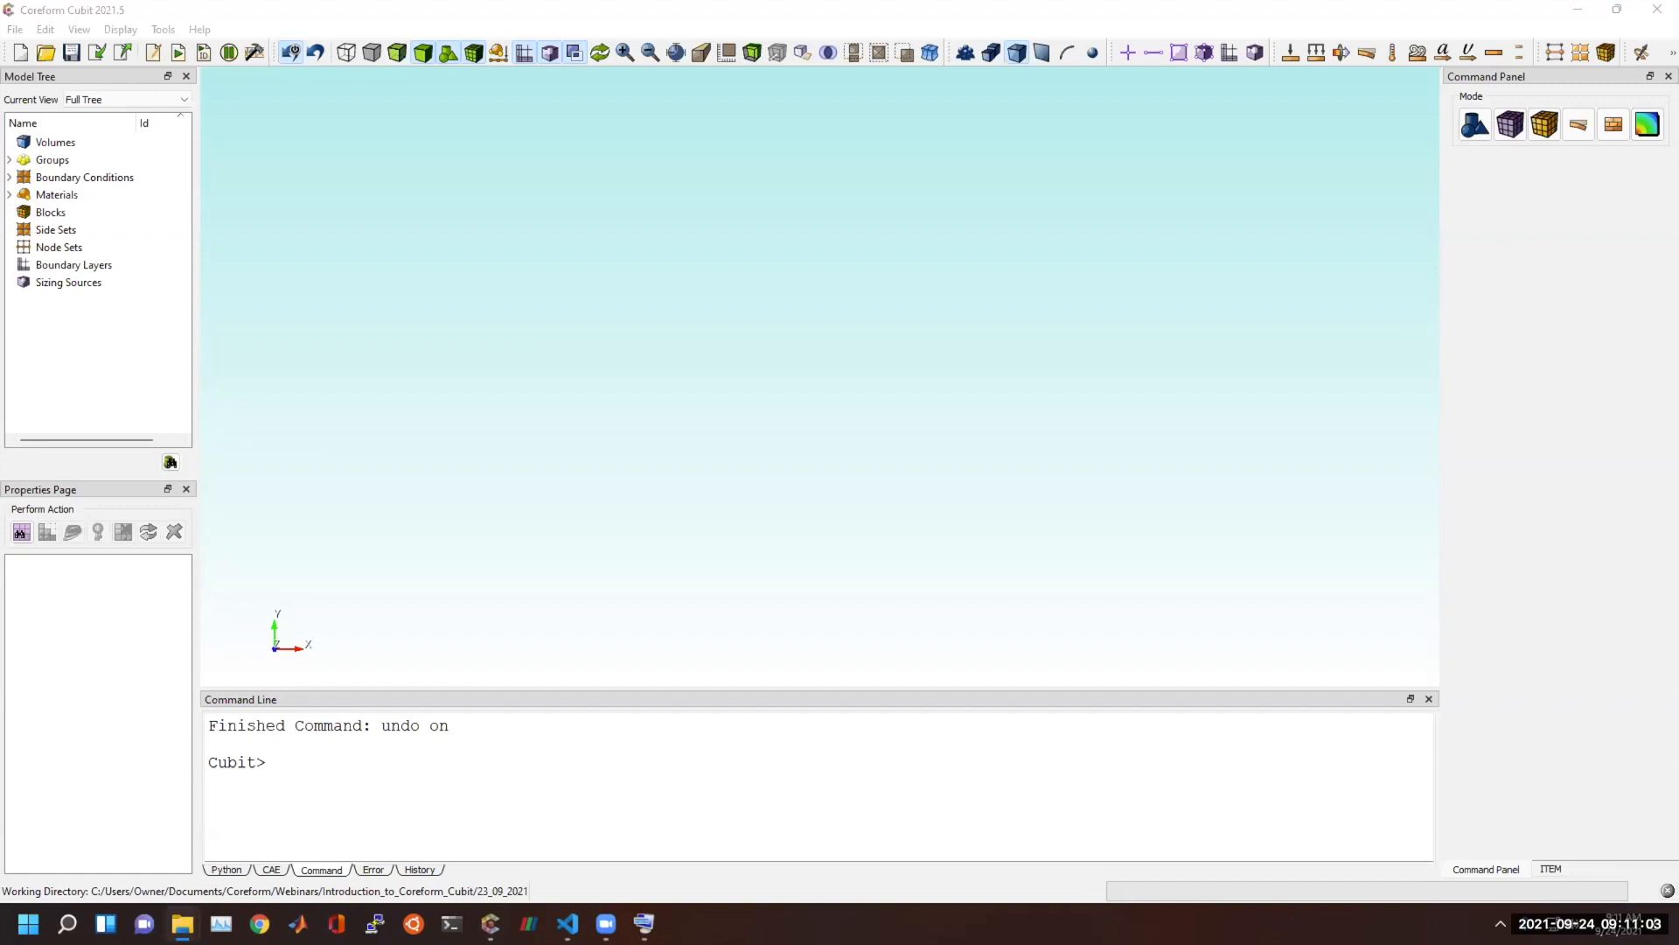
pyautogui.click(65, 50)
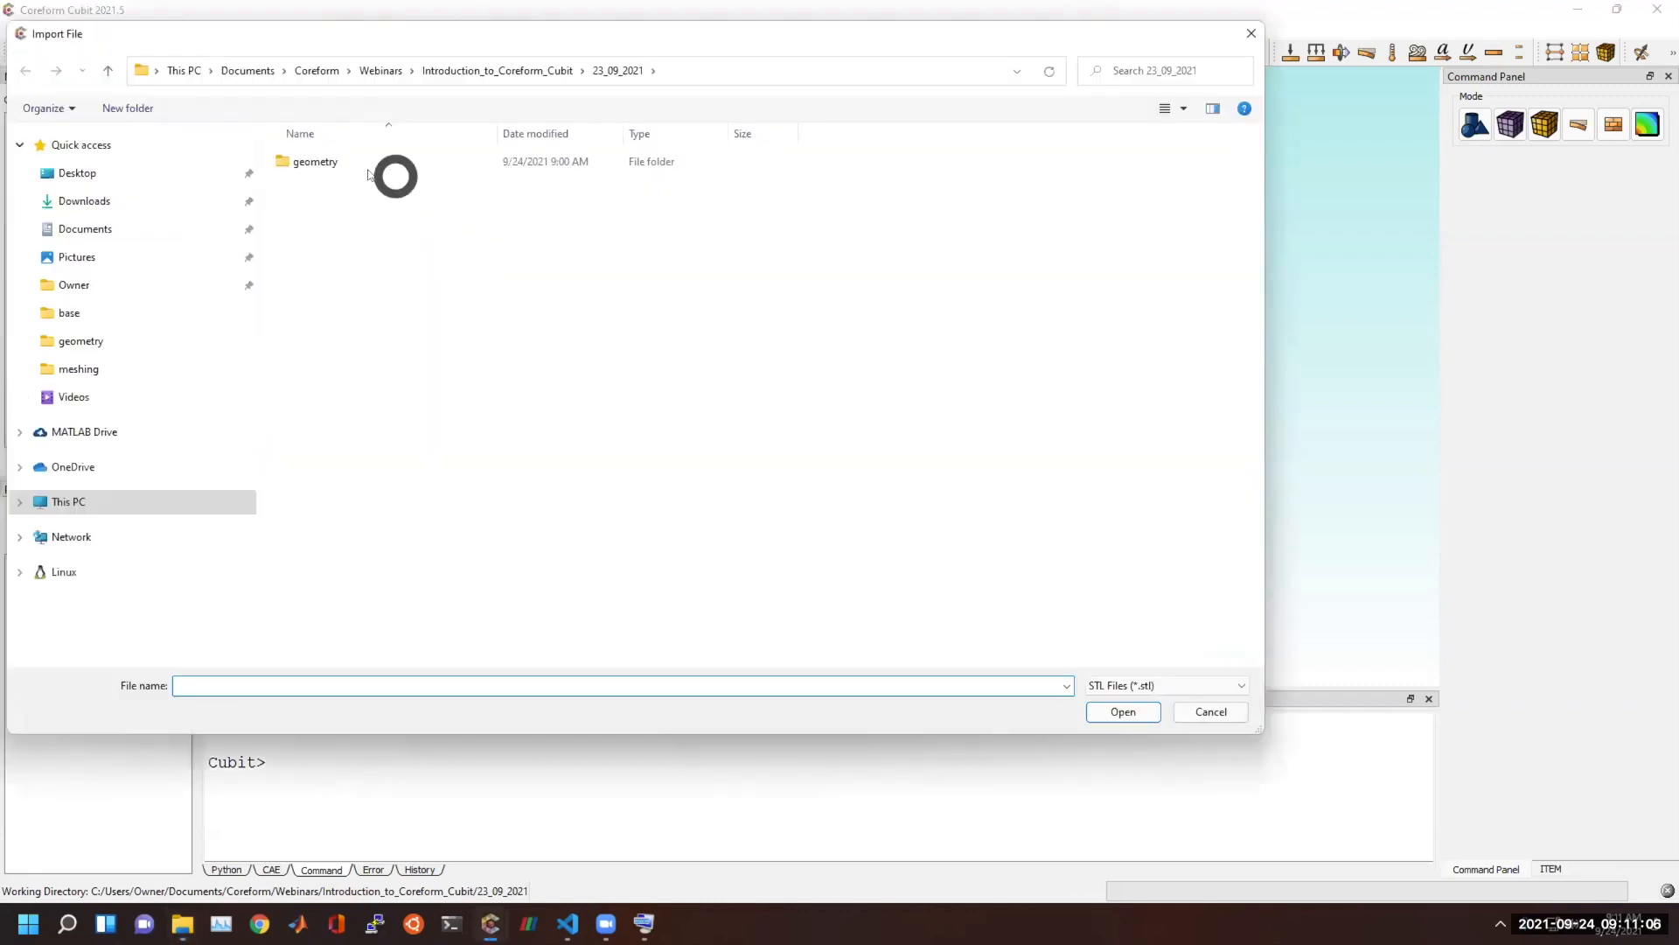
pyautogui.click(355, 169)
pyautogui.doubleClick(356, 170)
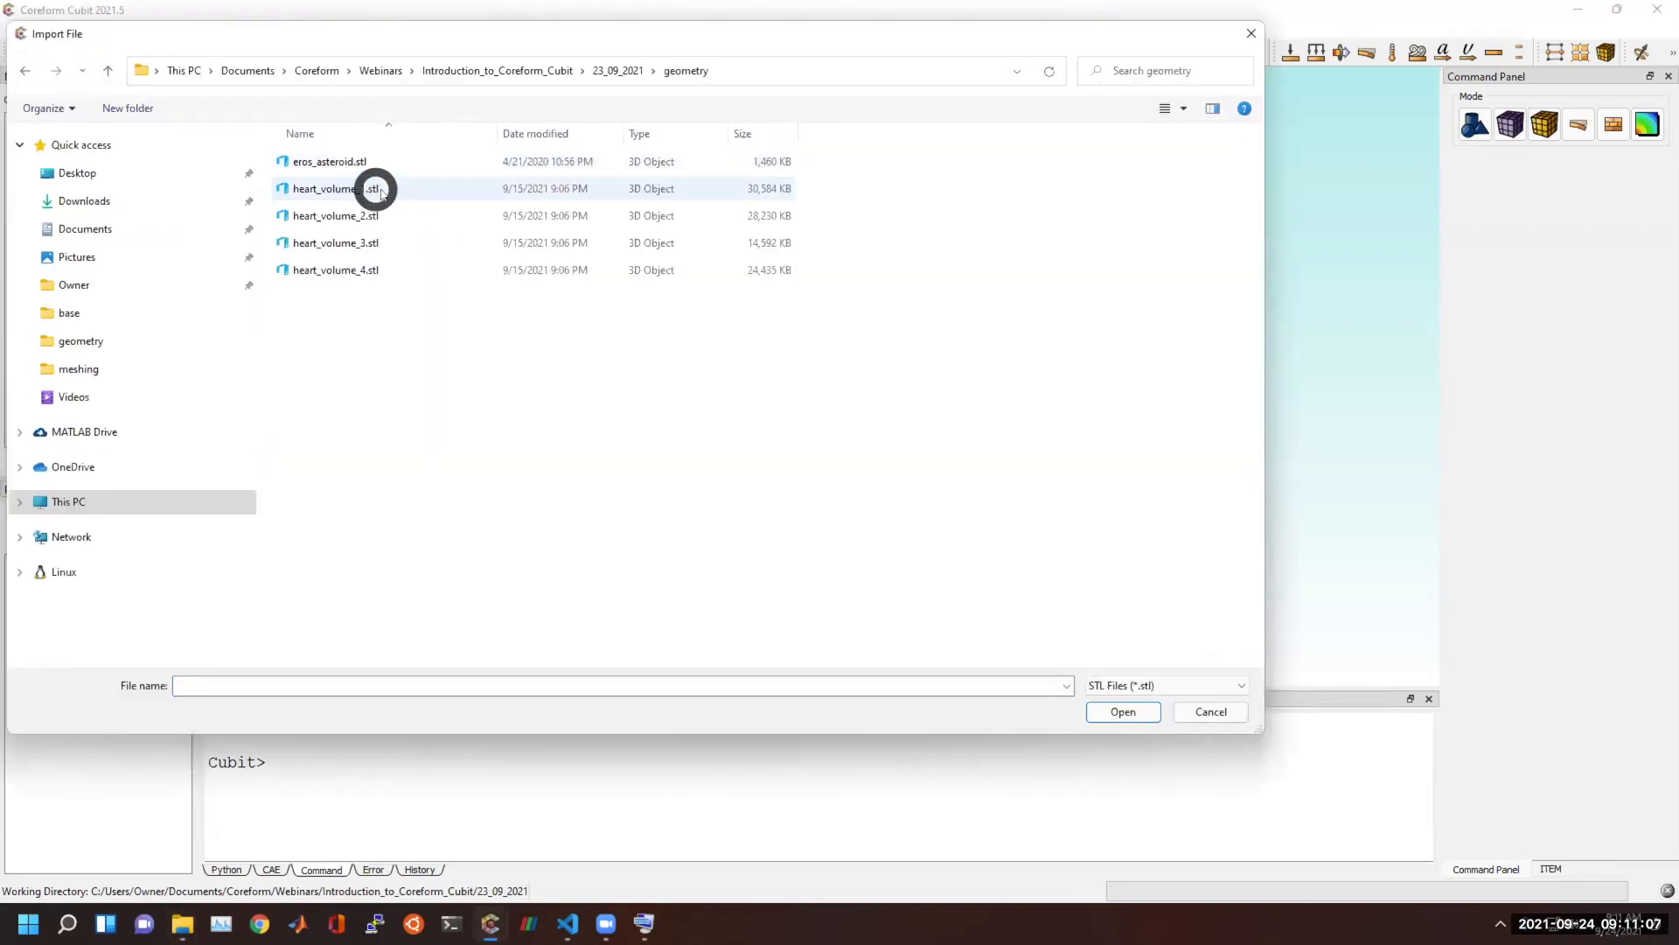
pyautogui.click(1205, 691)
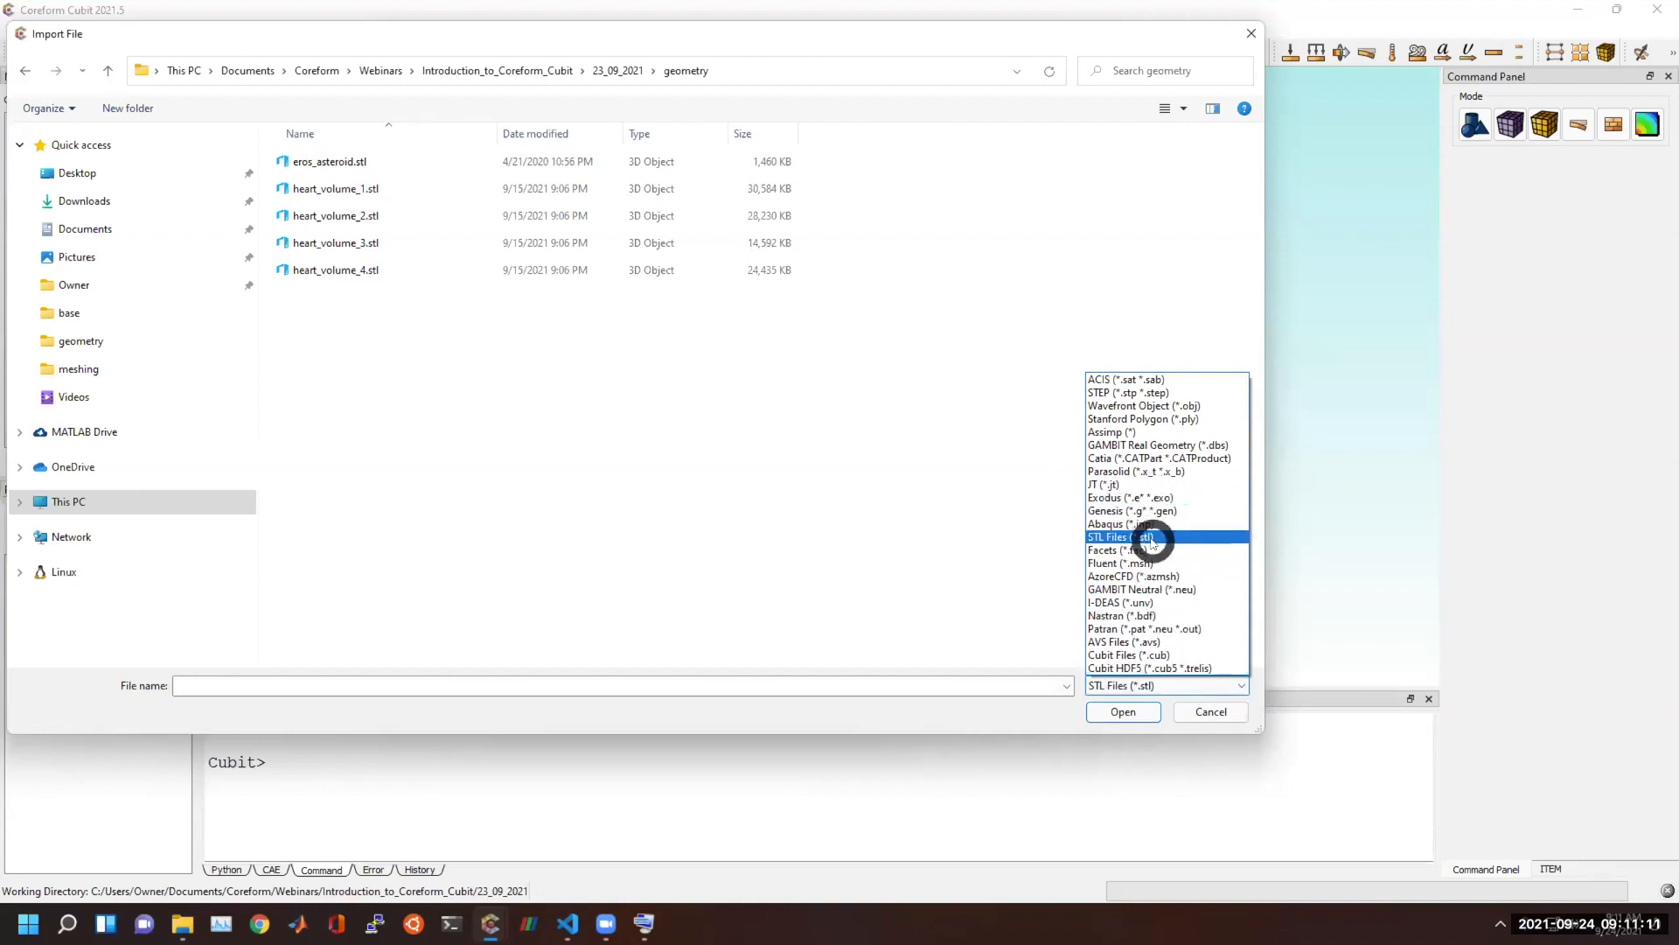
pyautogui.click(1143, 393)
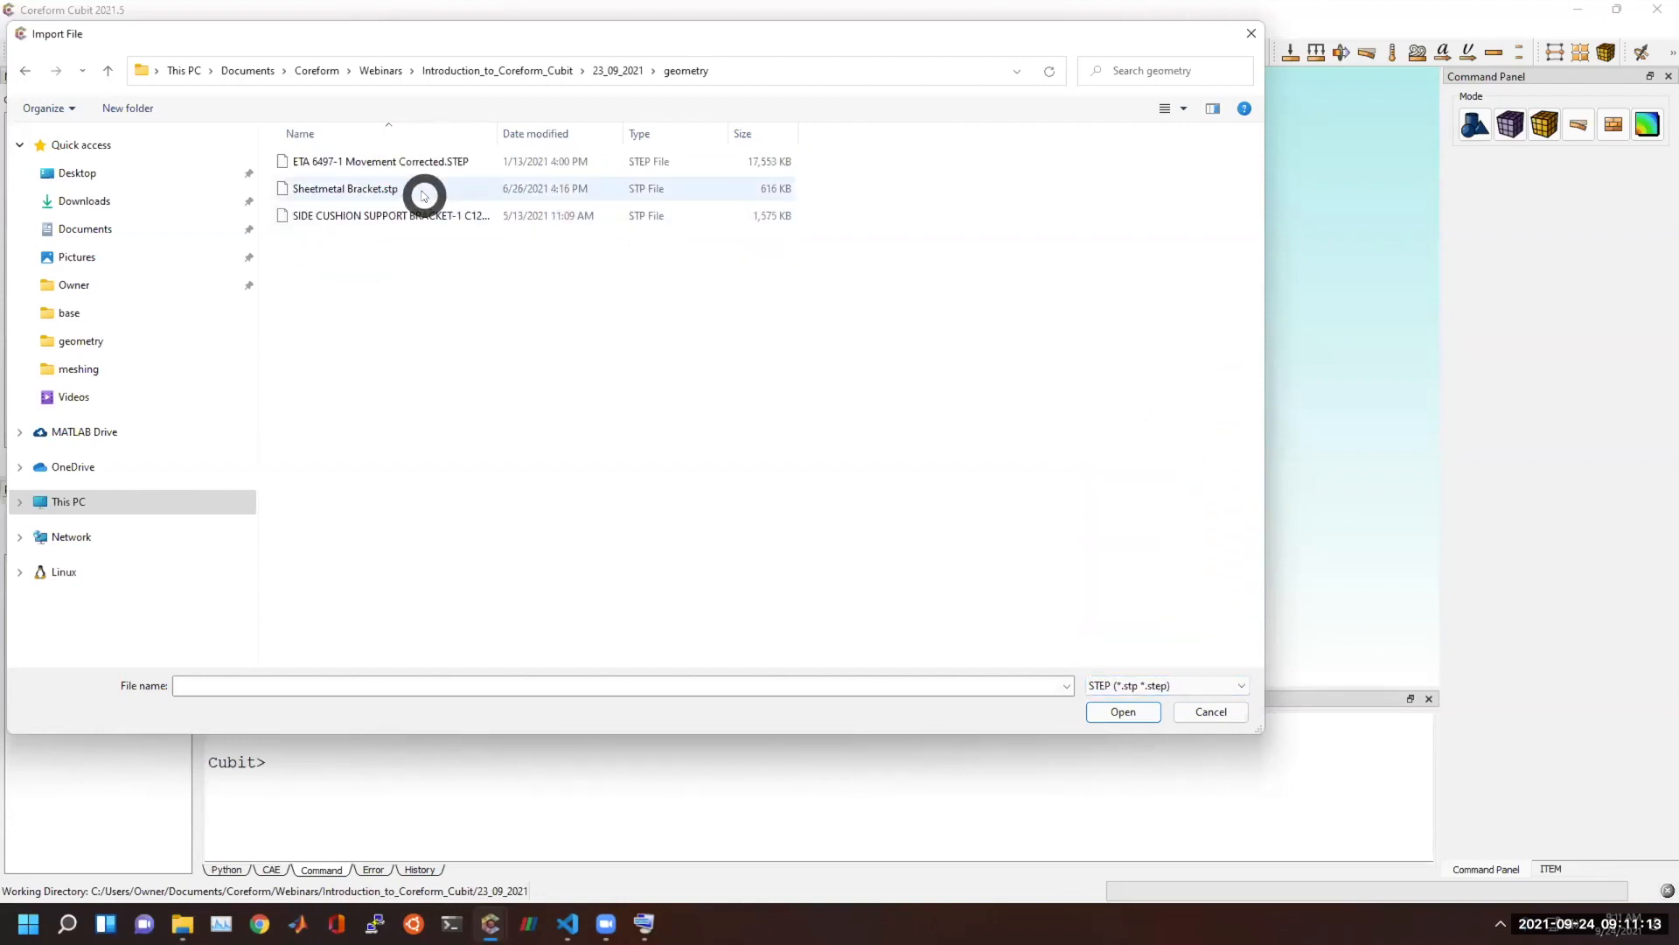
# Switch the import file type to ACIS and import knuckle.sat with the default ACIS import options.
pyautogui.click(1184, 685)
pyautogui.click(1161, 382)
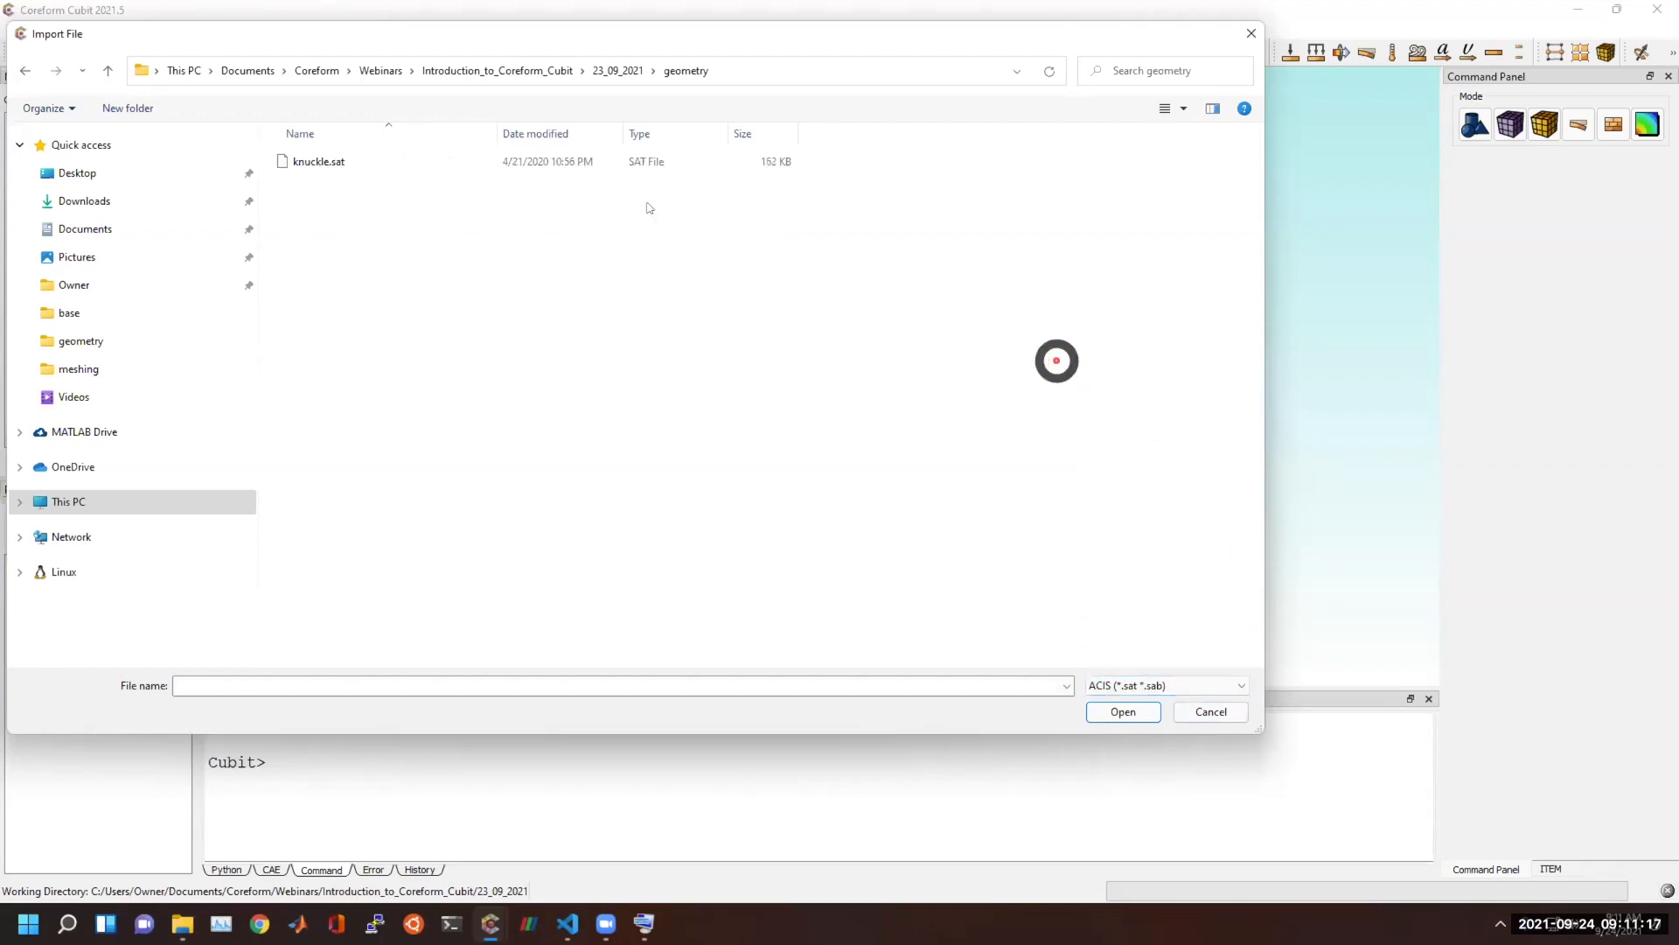
pyautogui.doubleClick(295, 160)
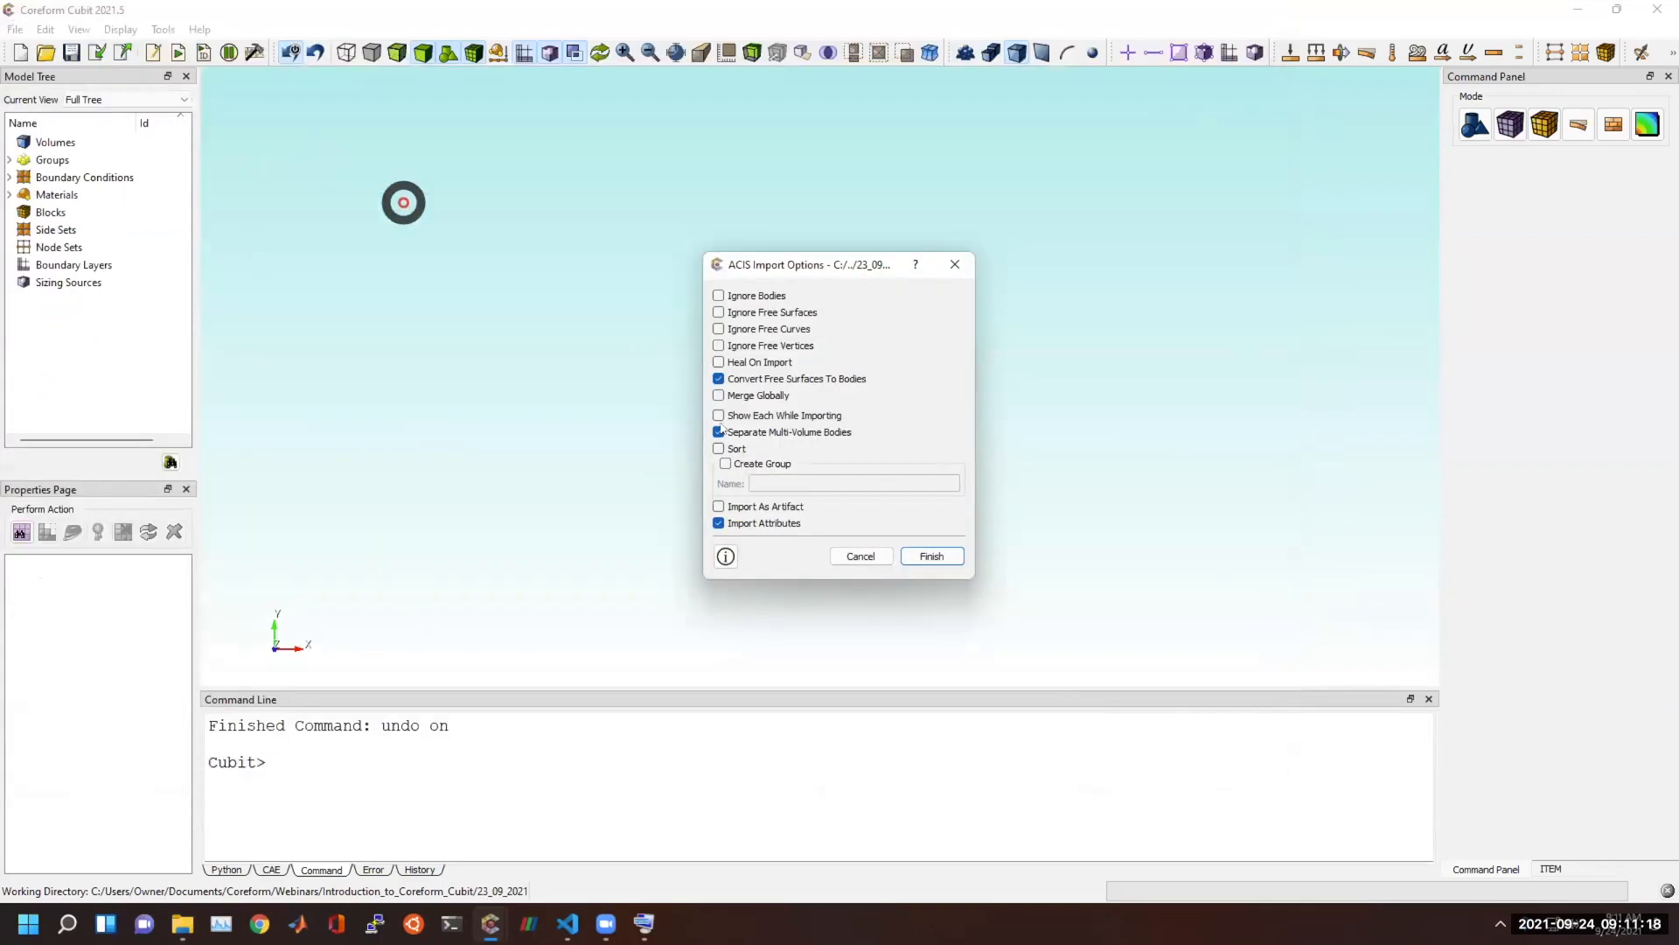
pyautogui.click(931, 555)
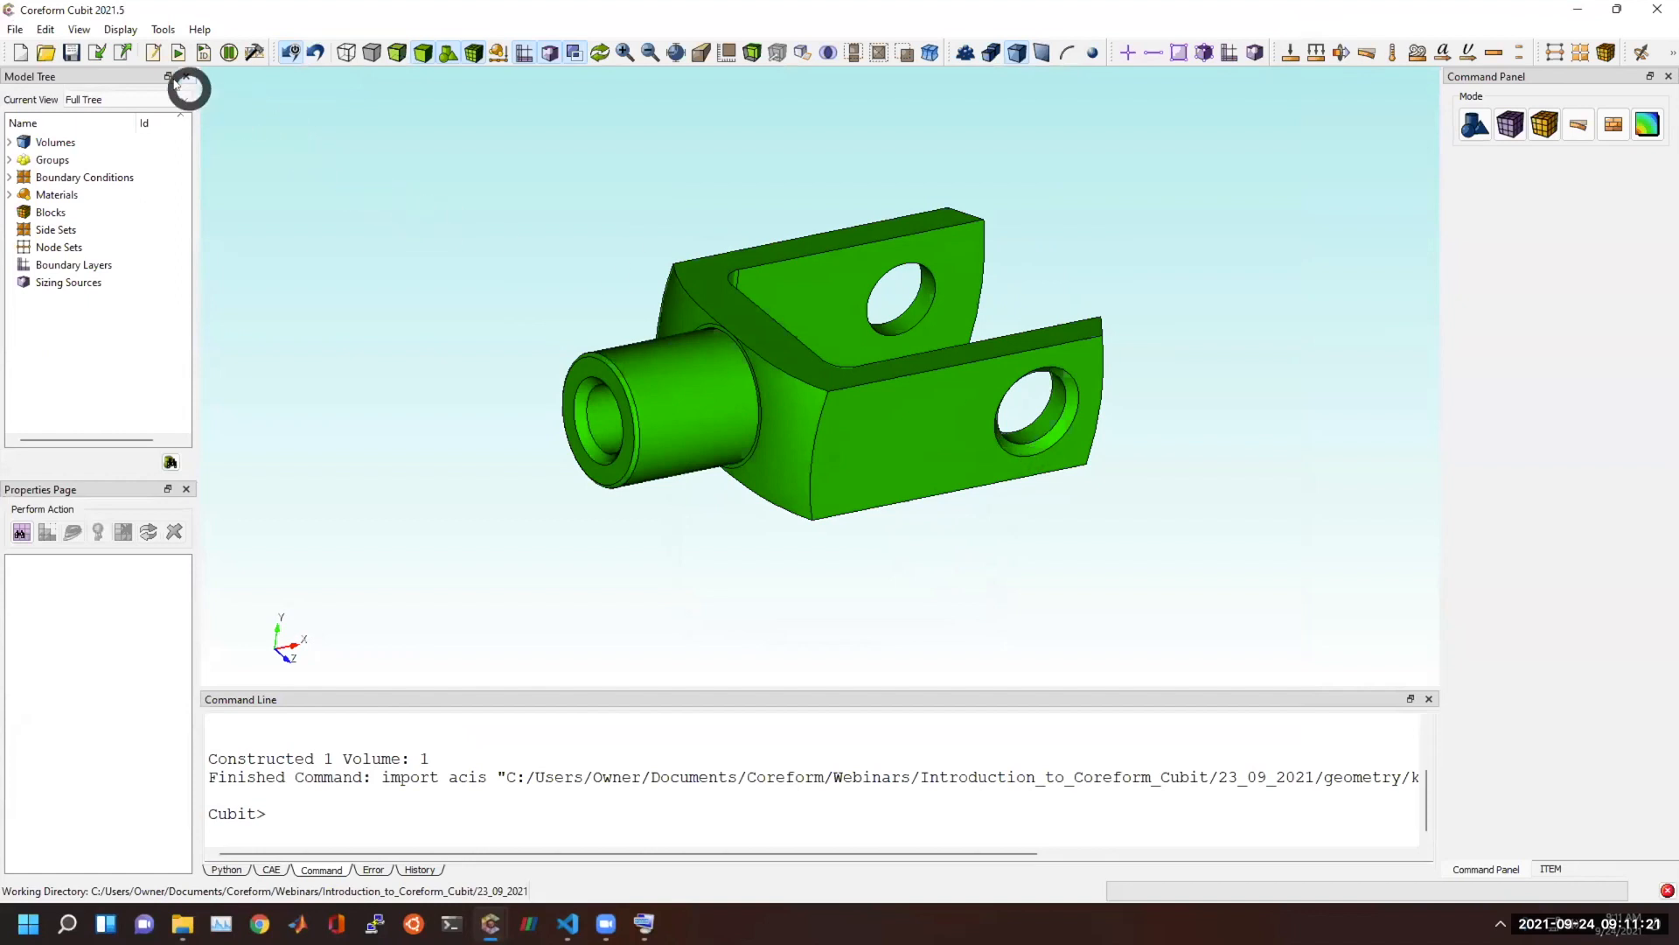
# Export the entire knuckle model as an STL file named knuckle in the geometry folder, without advanced options.
pyautogui.click(122, 54)
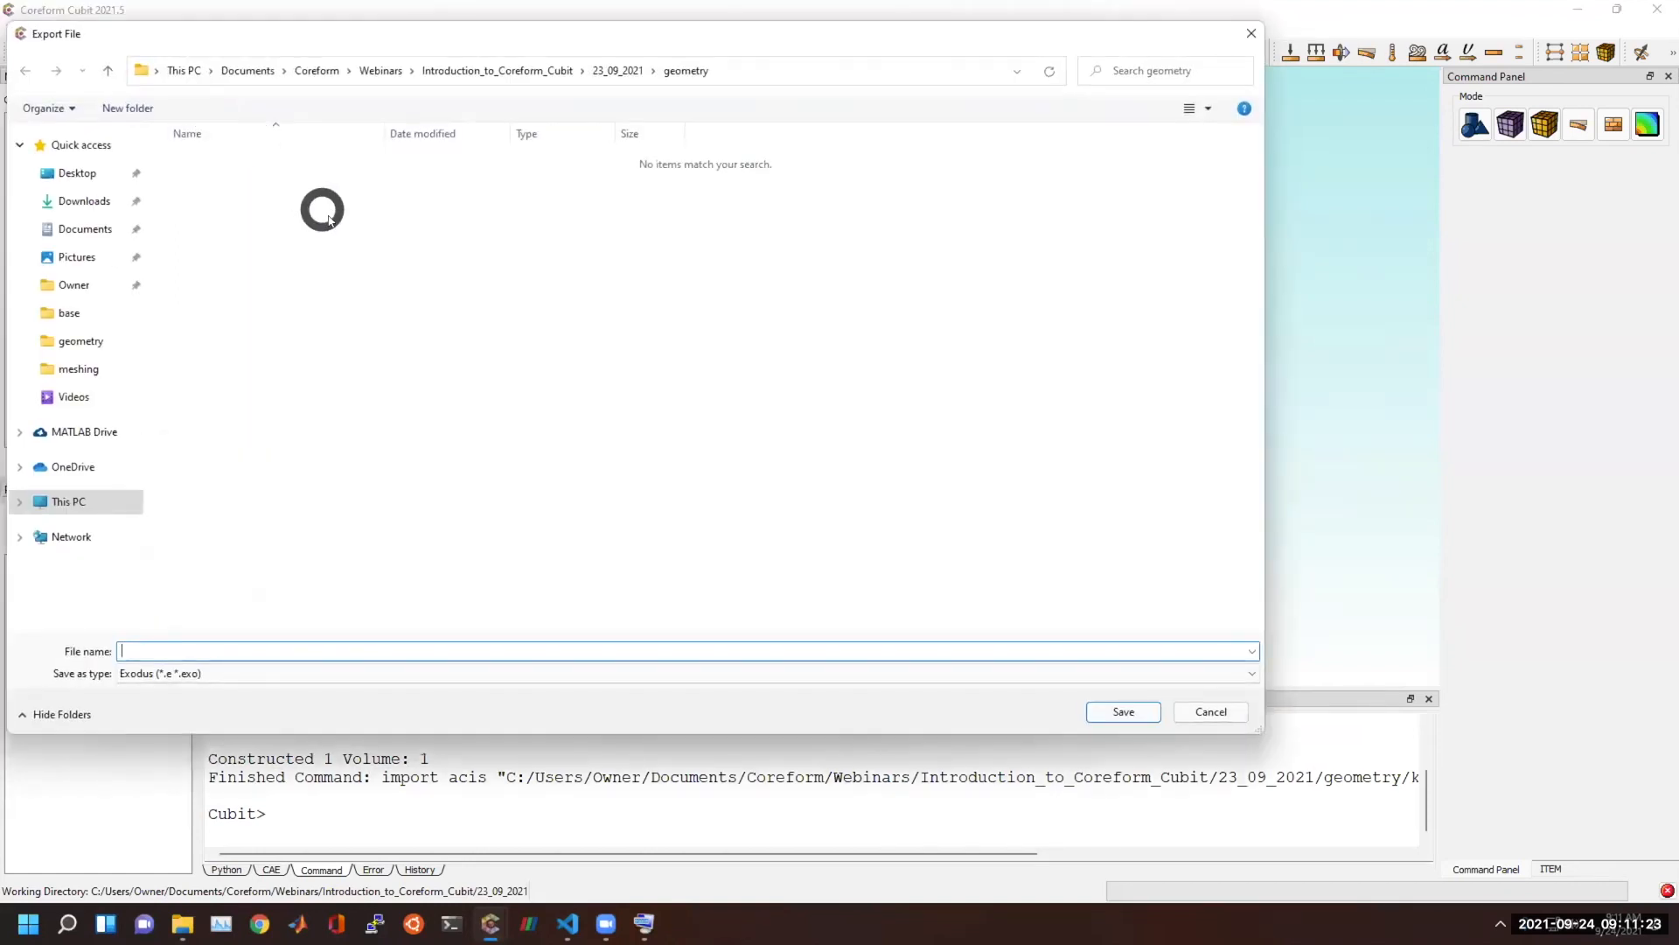
pyautogui.click(629, 670)
pyautogui.click(267, 418)
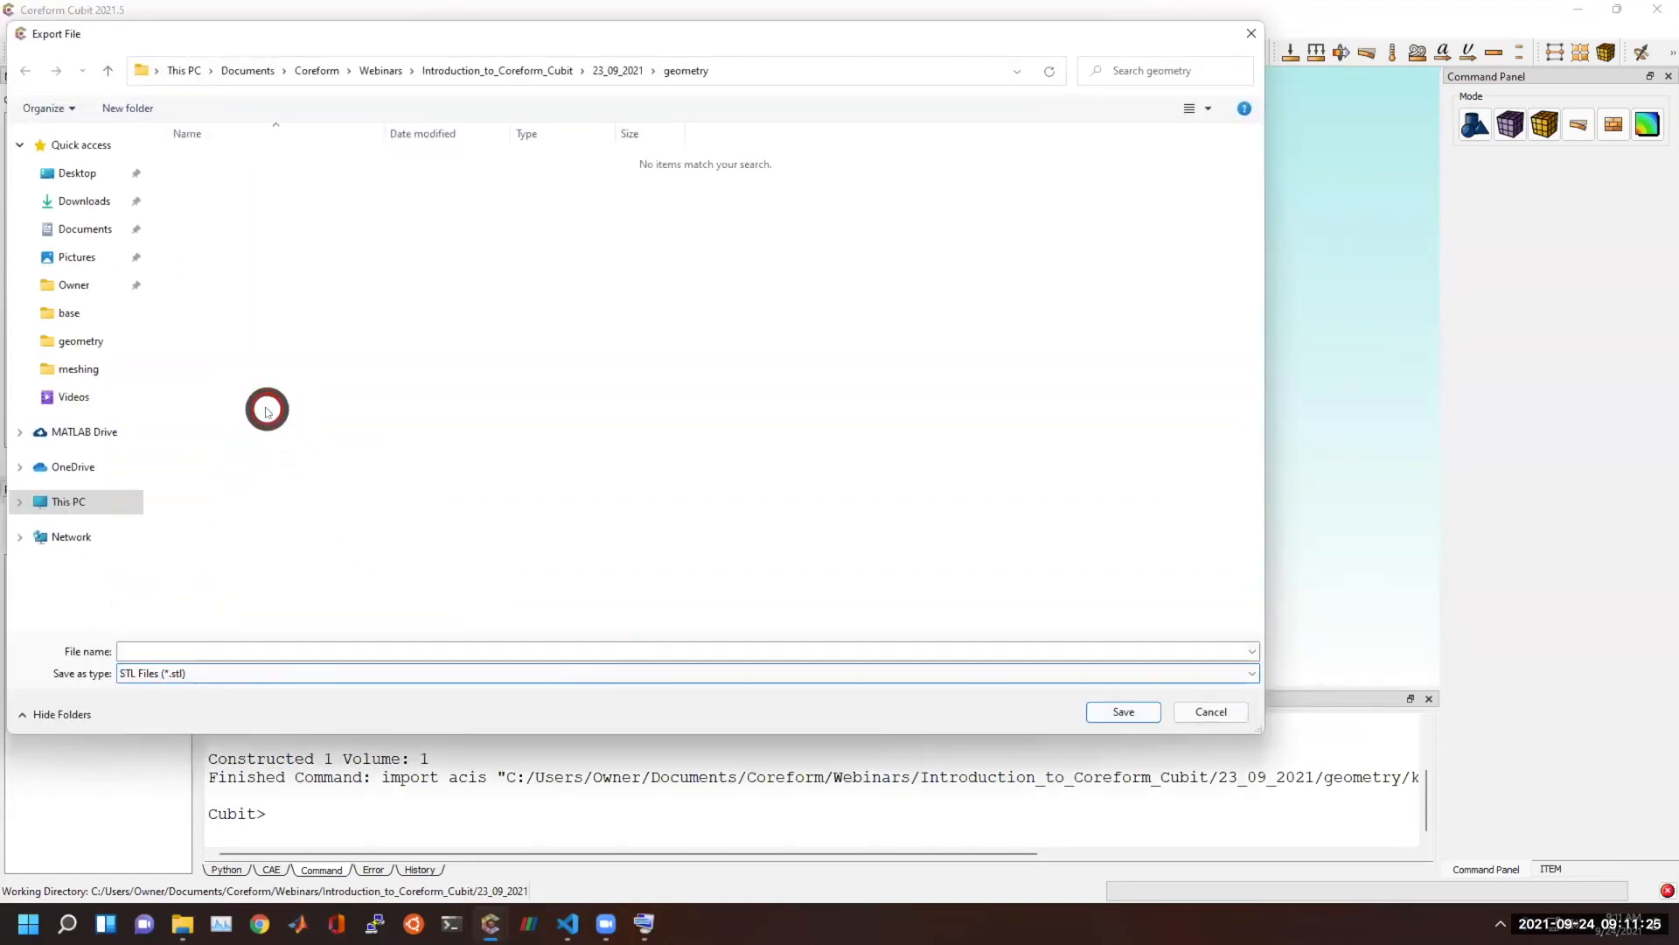
pyautogui.write('knu')
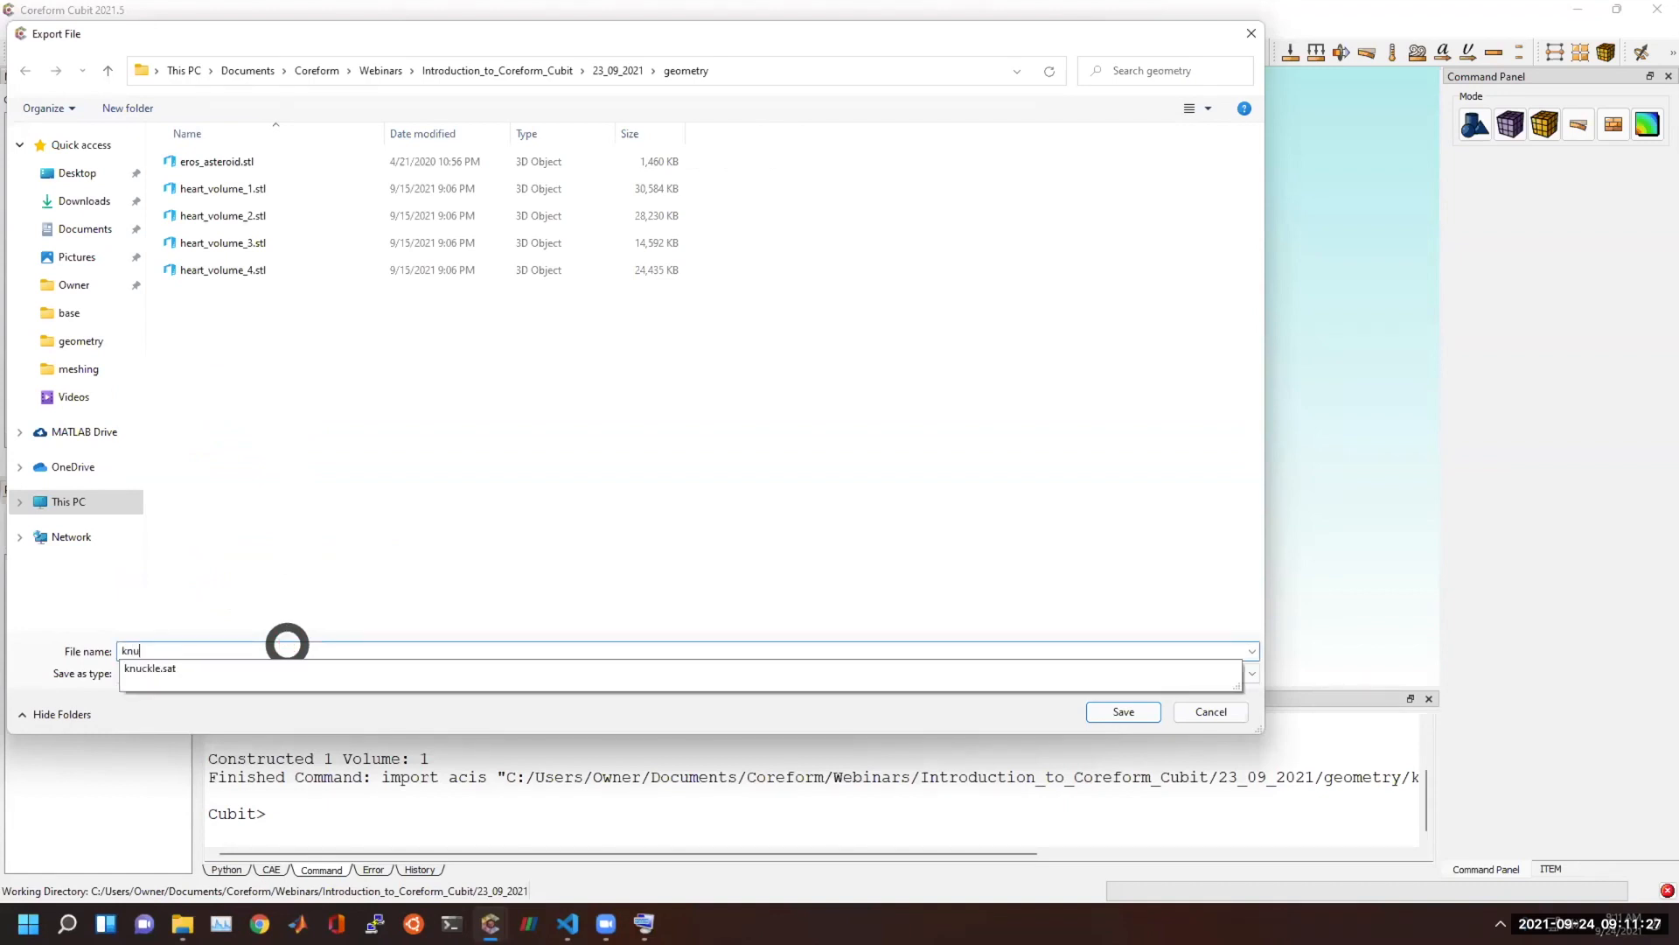
pyautogui.write('ckle')
pyautogui.press('Return')
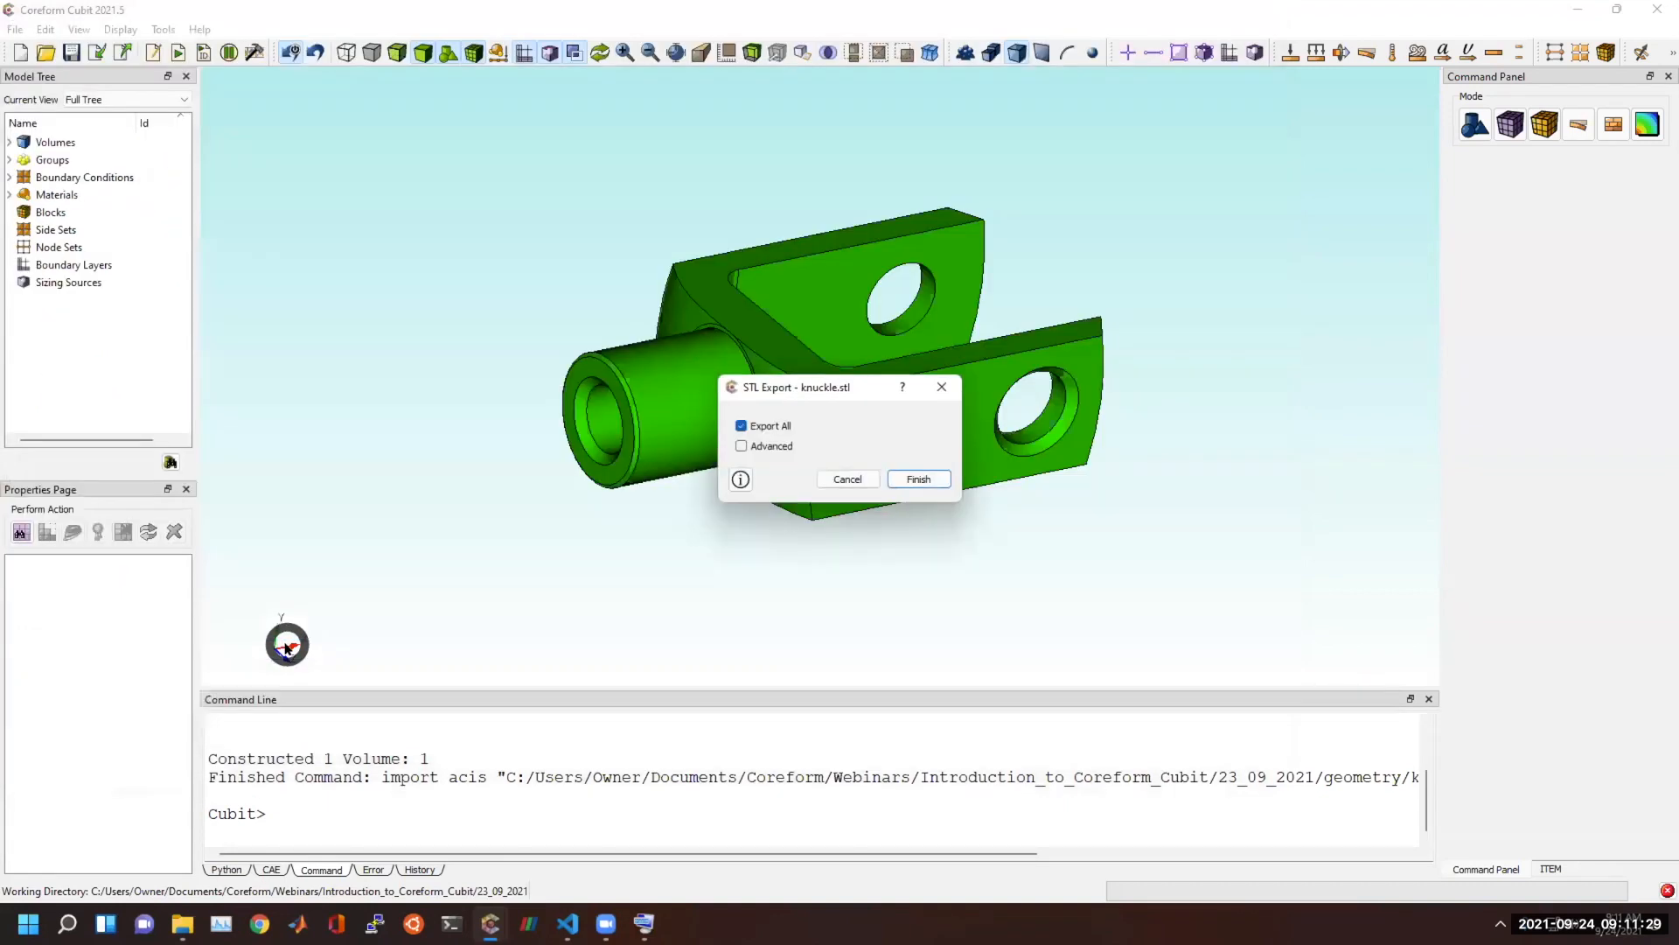
pyautogui.click(922, 478)
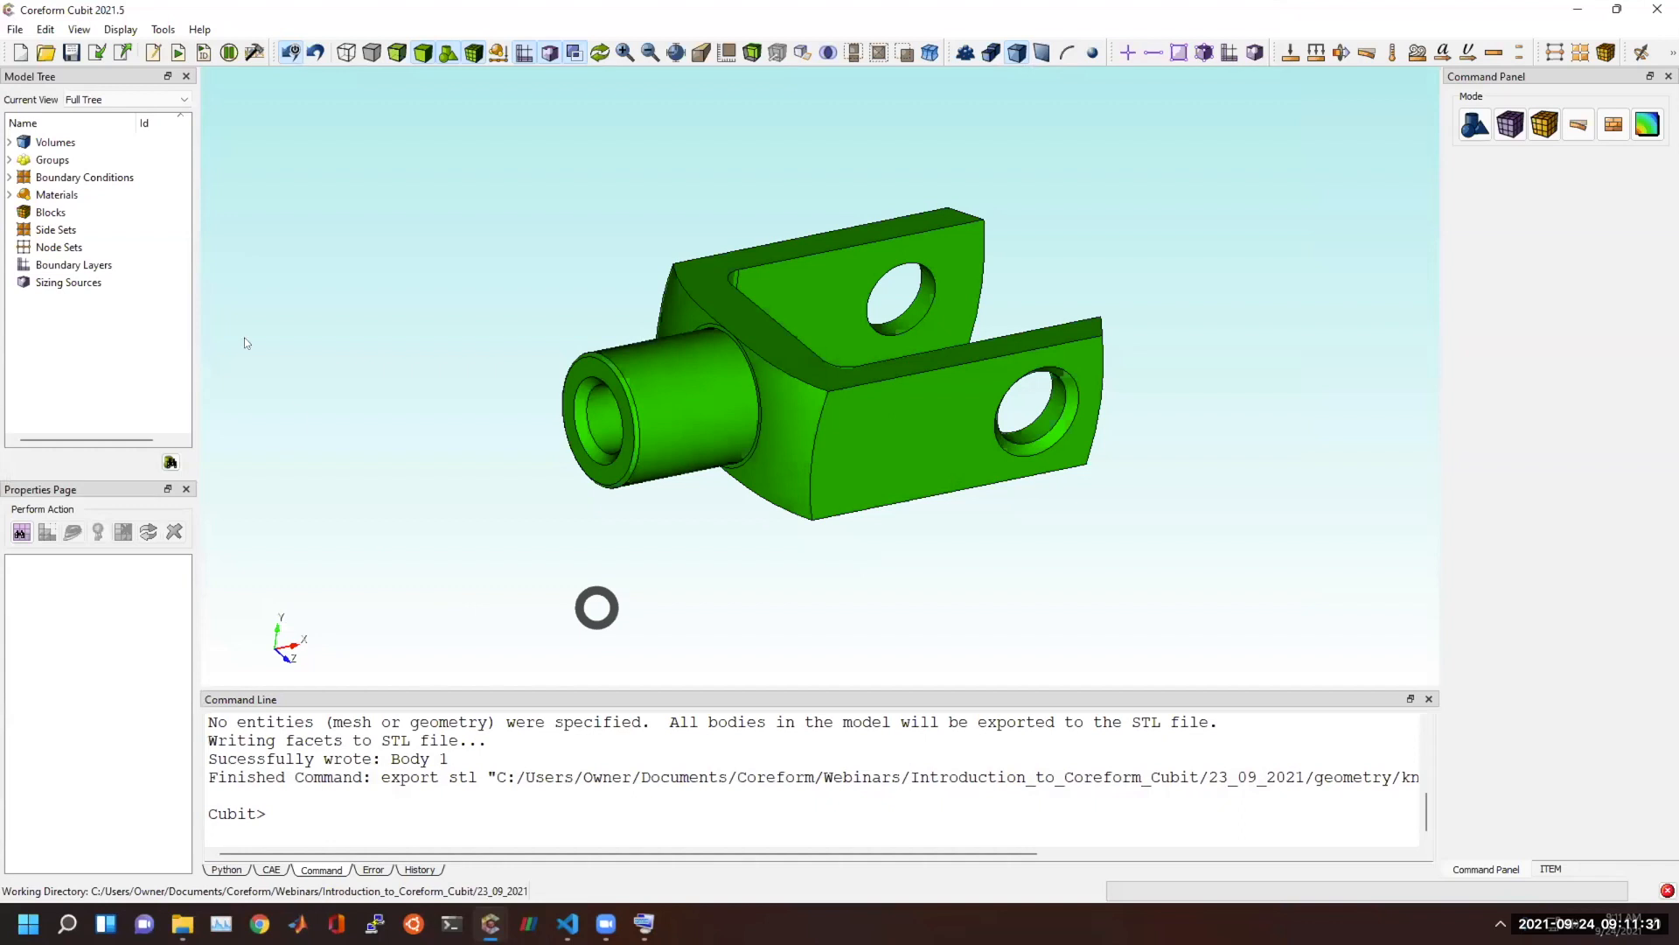
# Start a new model and import knuckle.stl with the default STL options: feature angle 135, linear interpolation, merge geometry and make elements.
pyautogui.click(20, 54)
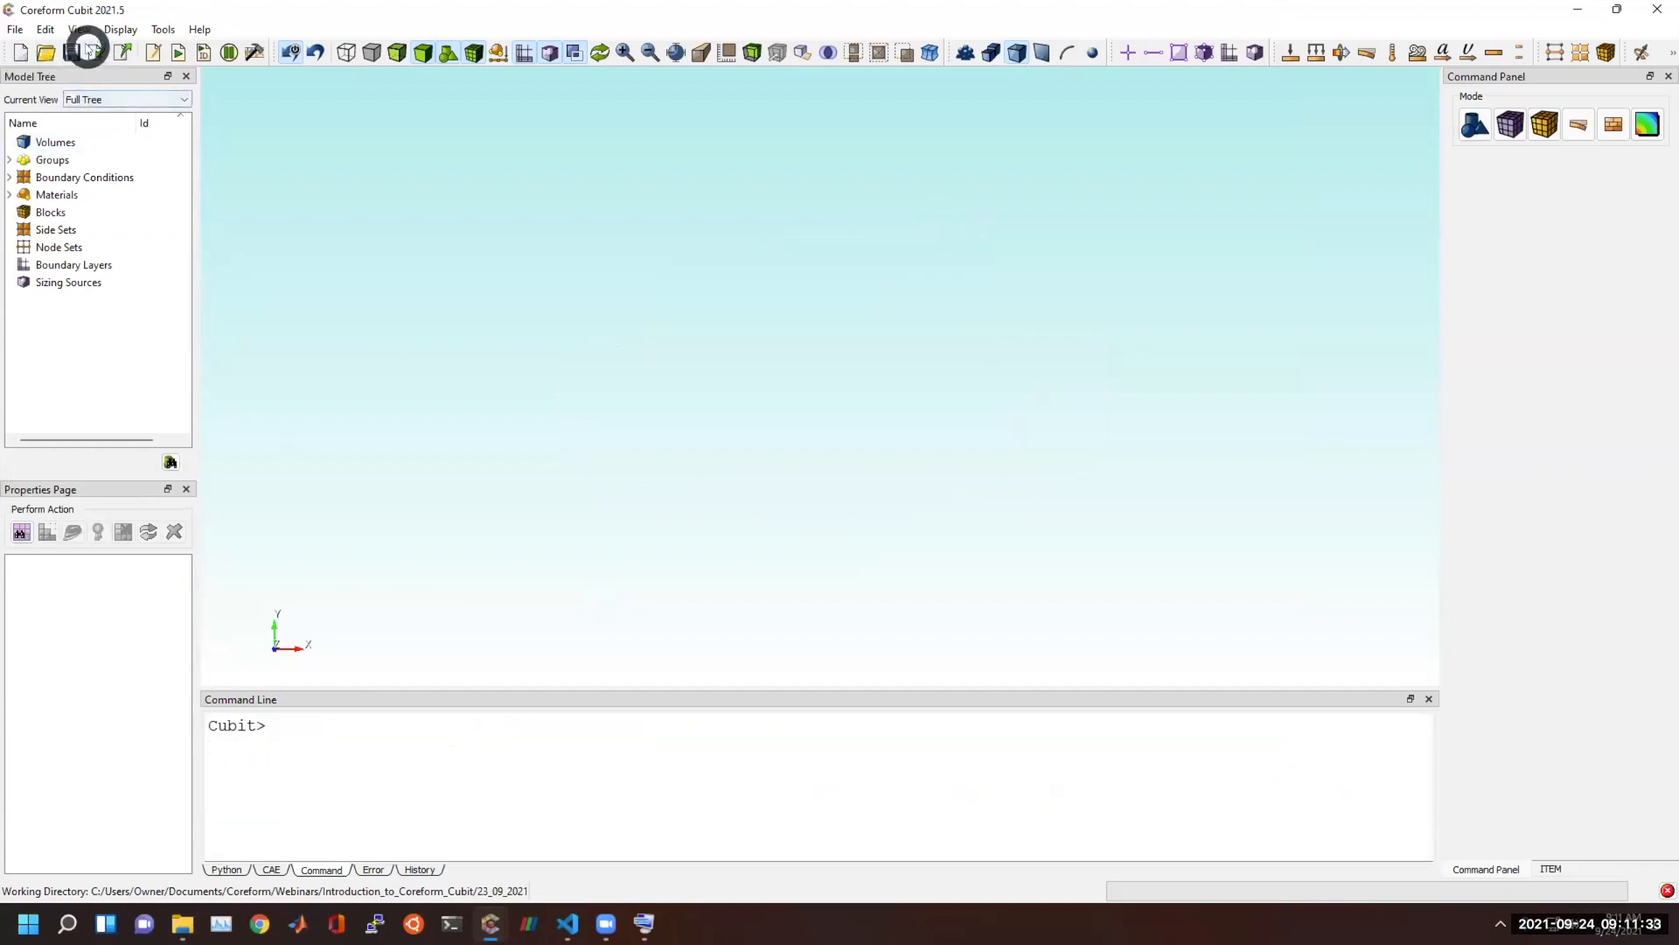
pyautogui.click(99, 51)
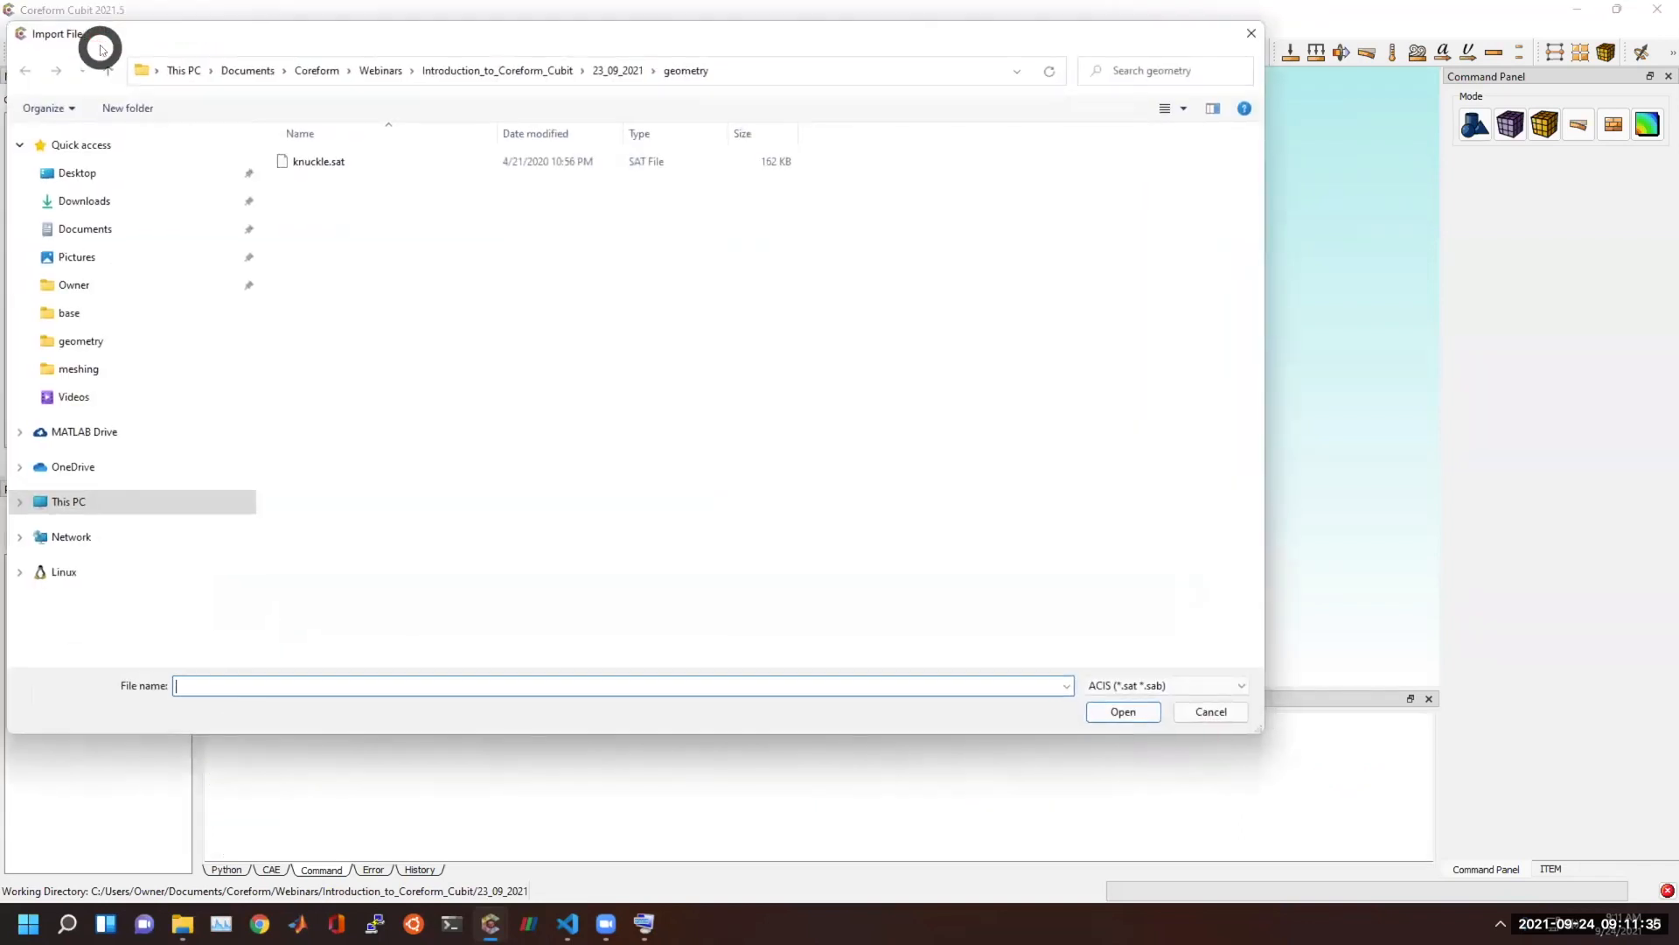
pyautogui.click(1229, 687)
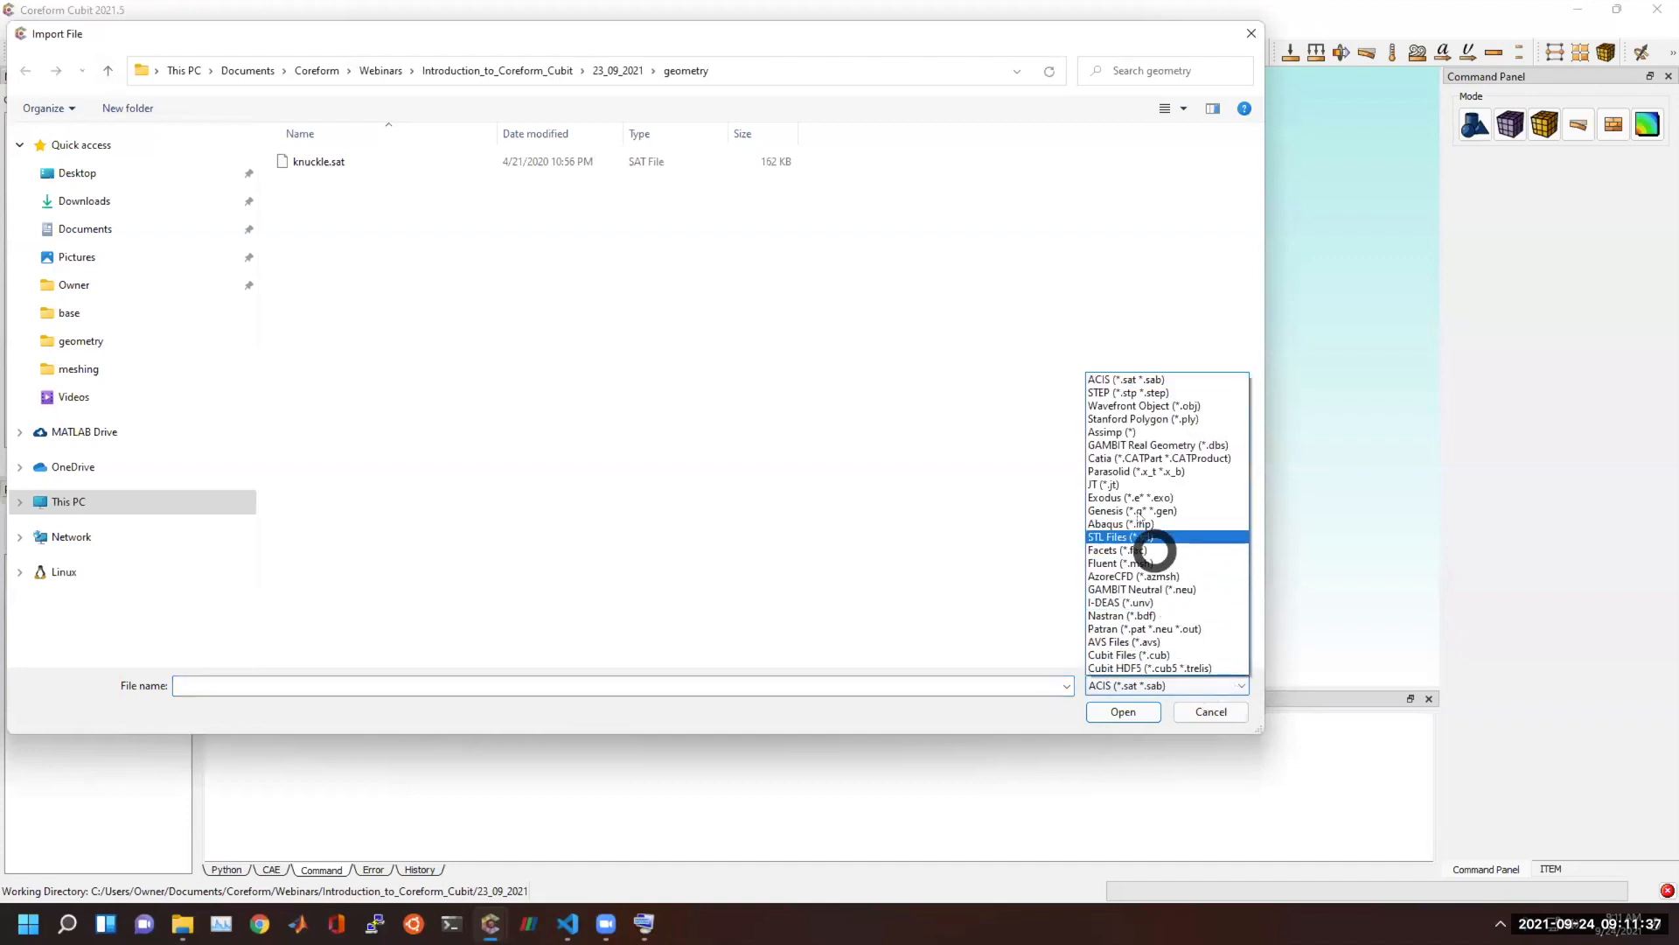
pyautogui.click(1120, 536)
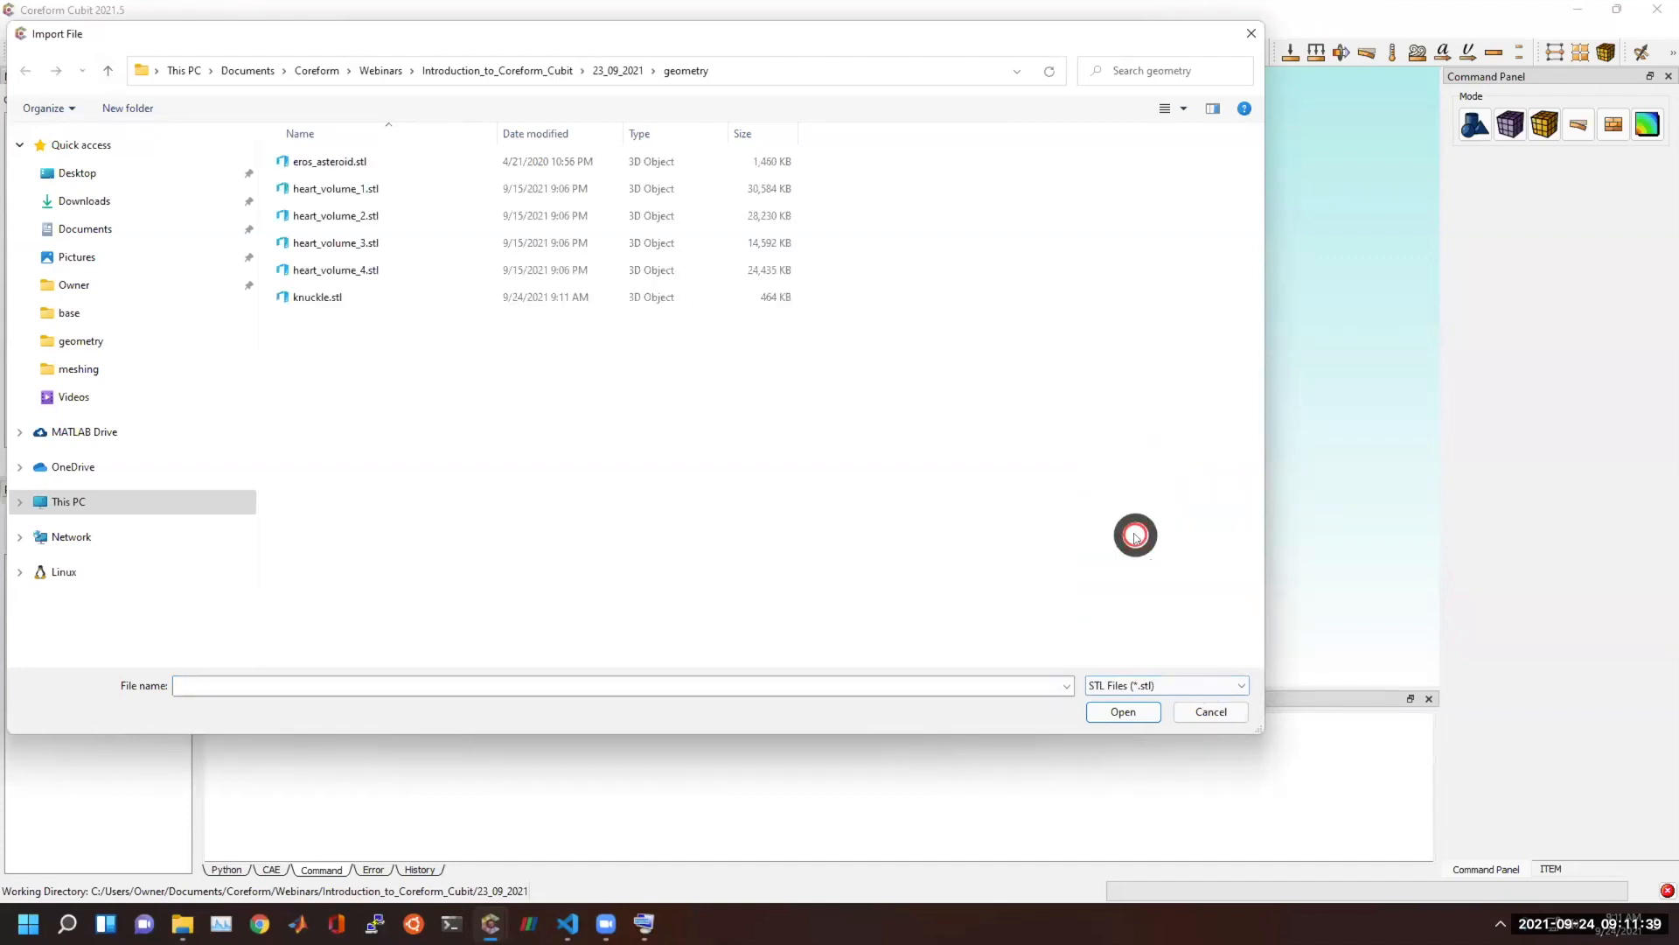
pyautogui.doubleClick(334, 296)
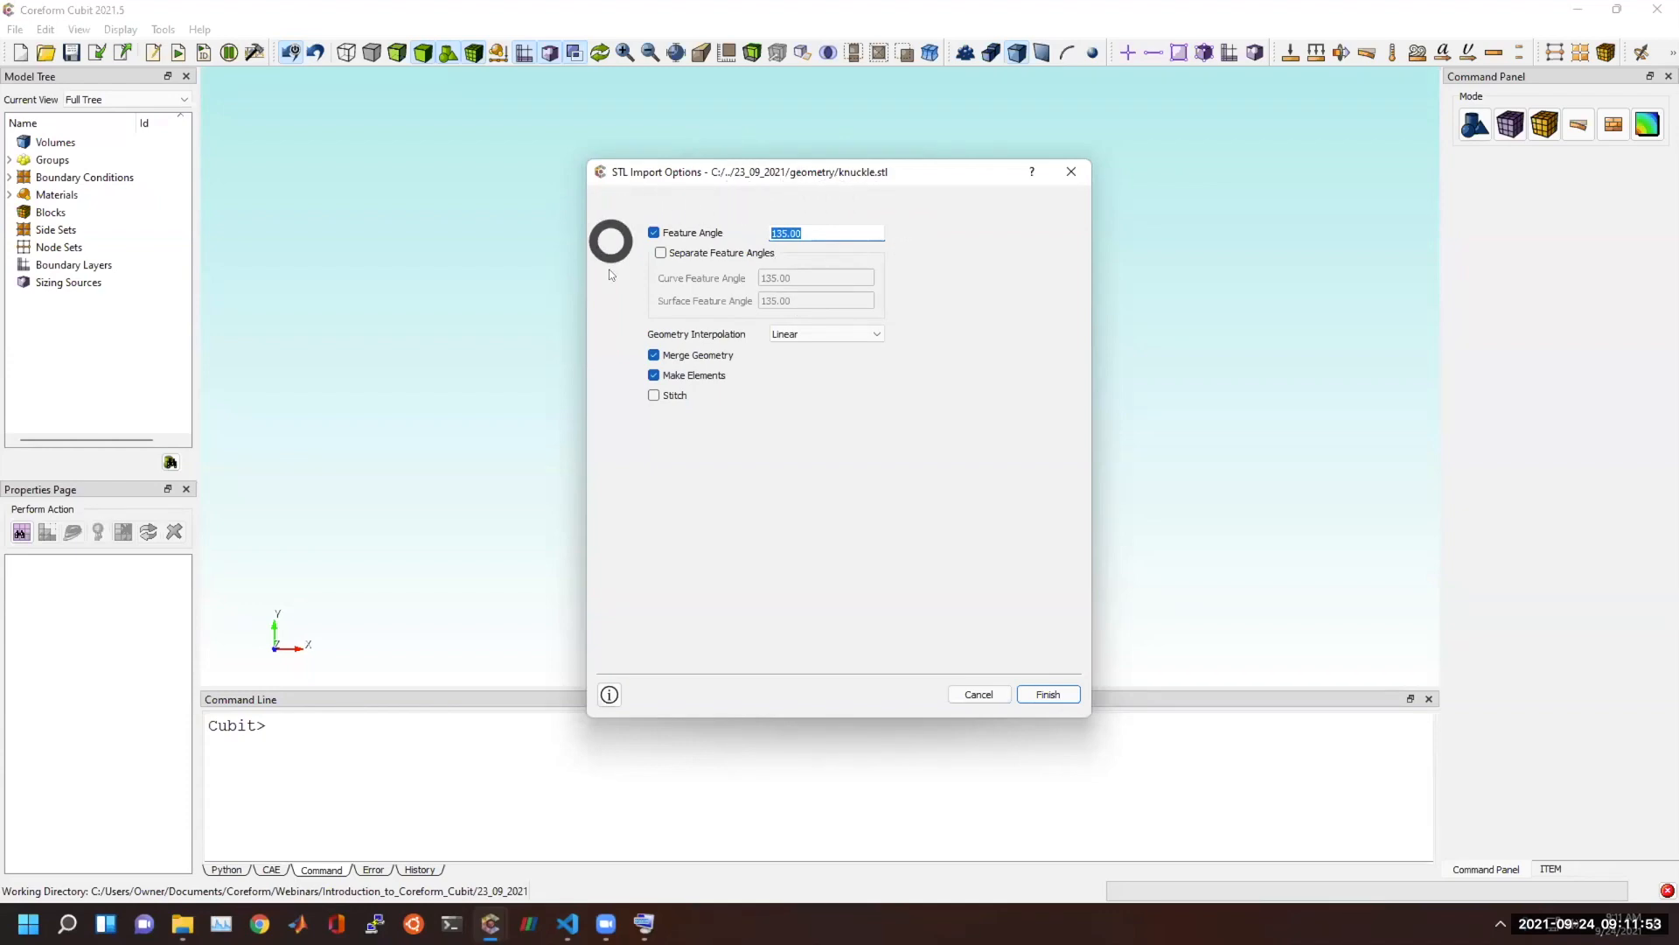
pyautogui.click(1046, 694)
# Run "delete mesh" at the Cubit prompt to remove the imported triangle mesh from the knuckle.
pyautogui.moveTo(997, 589); pyautogui.dragTo(816, 480)
pyautogui.click(769, 758)
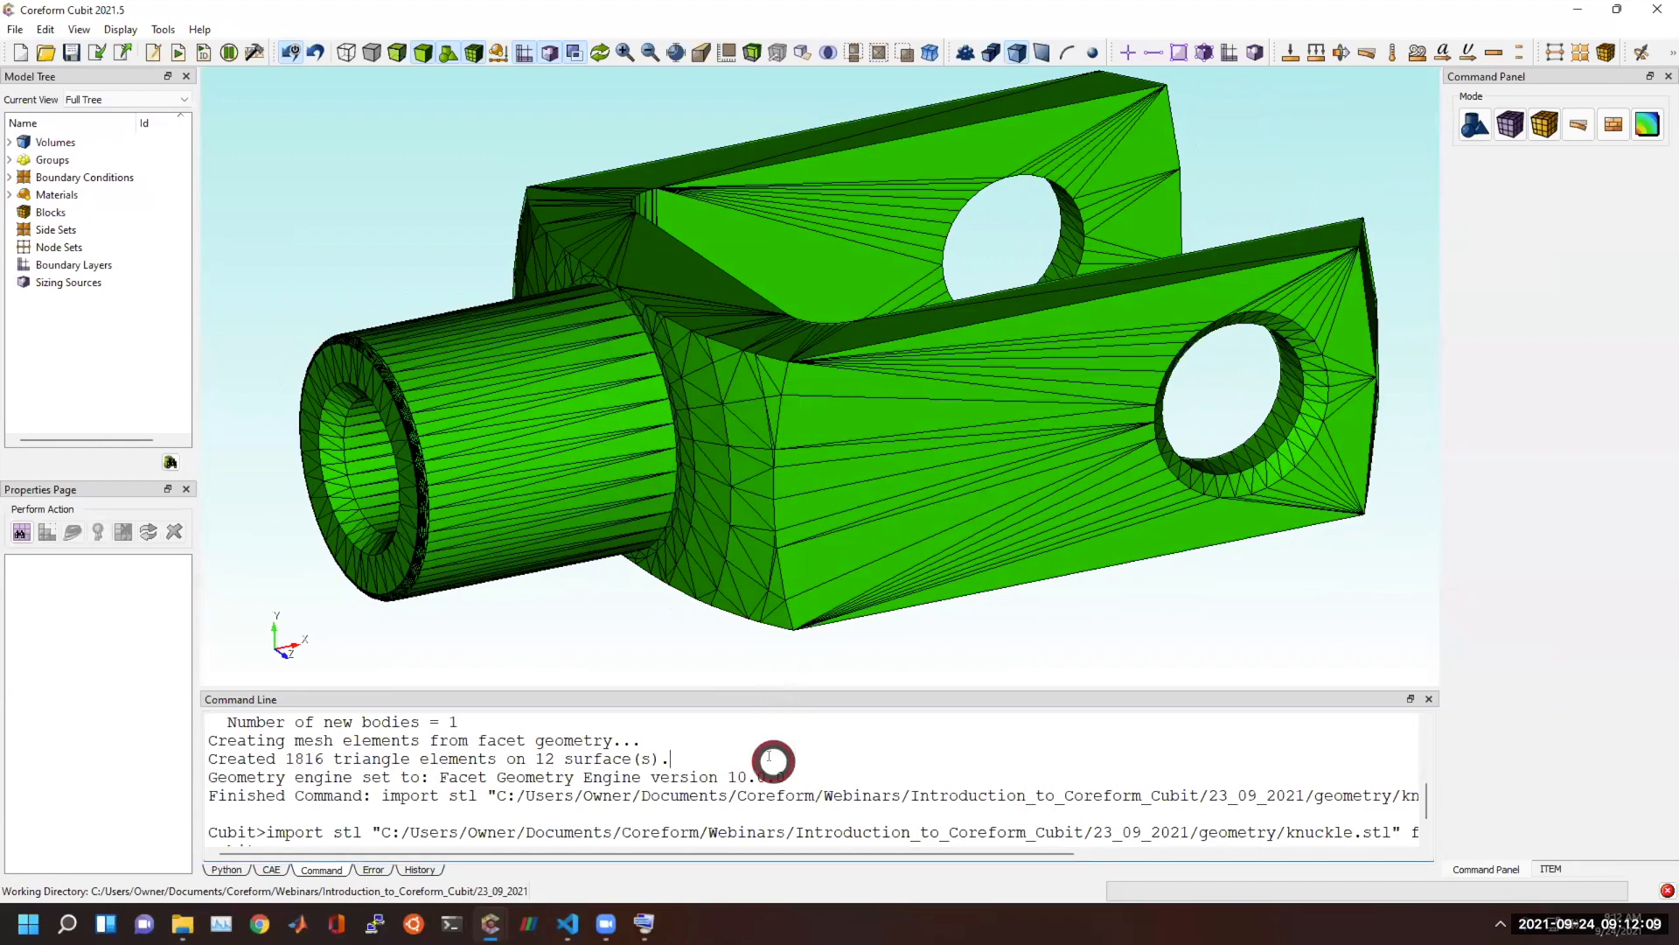
pyautogui.write('delete ')
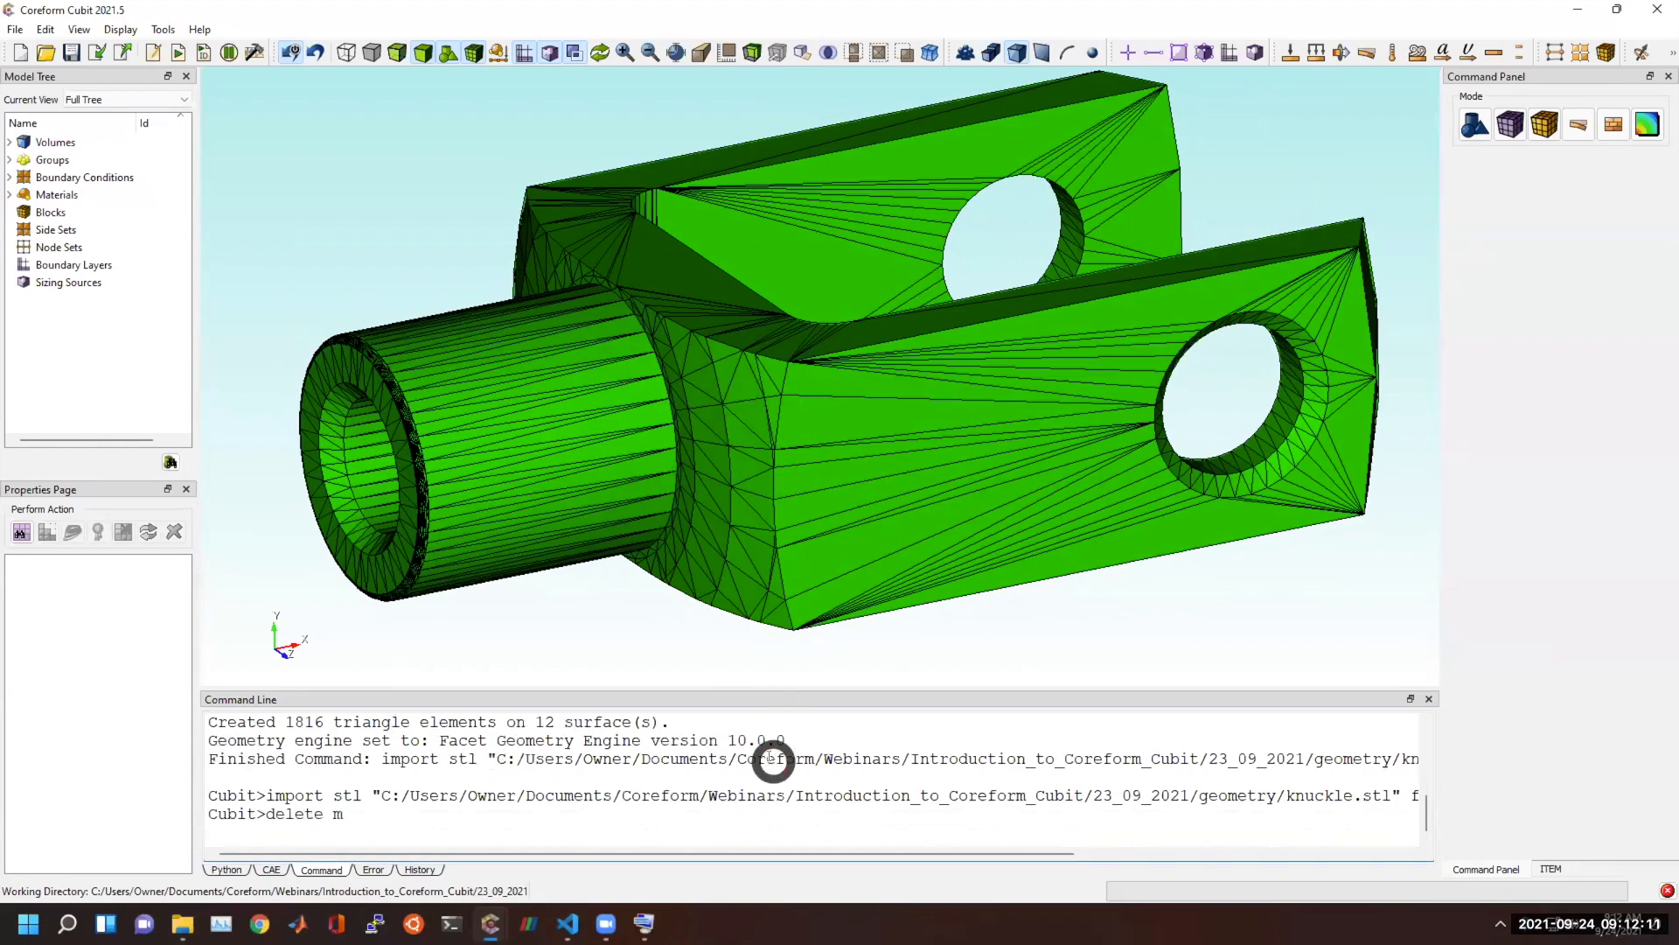
pyautogui.write('mesh')
pyautogui.press('Return')
# Examine the facet-based knuckle's curves and surfaces around the cylindrical shank's end and the countersunk fork holes.
pyautogui.moveTo(862, 462); pyautogui.dragTo(660, 424)
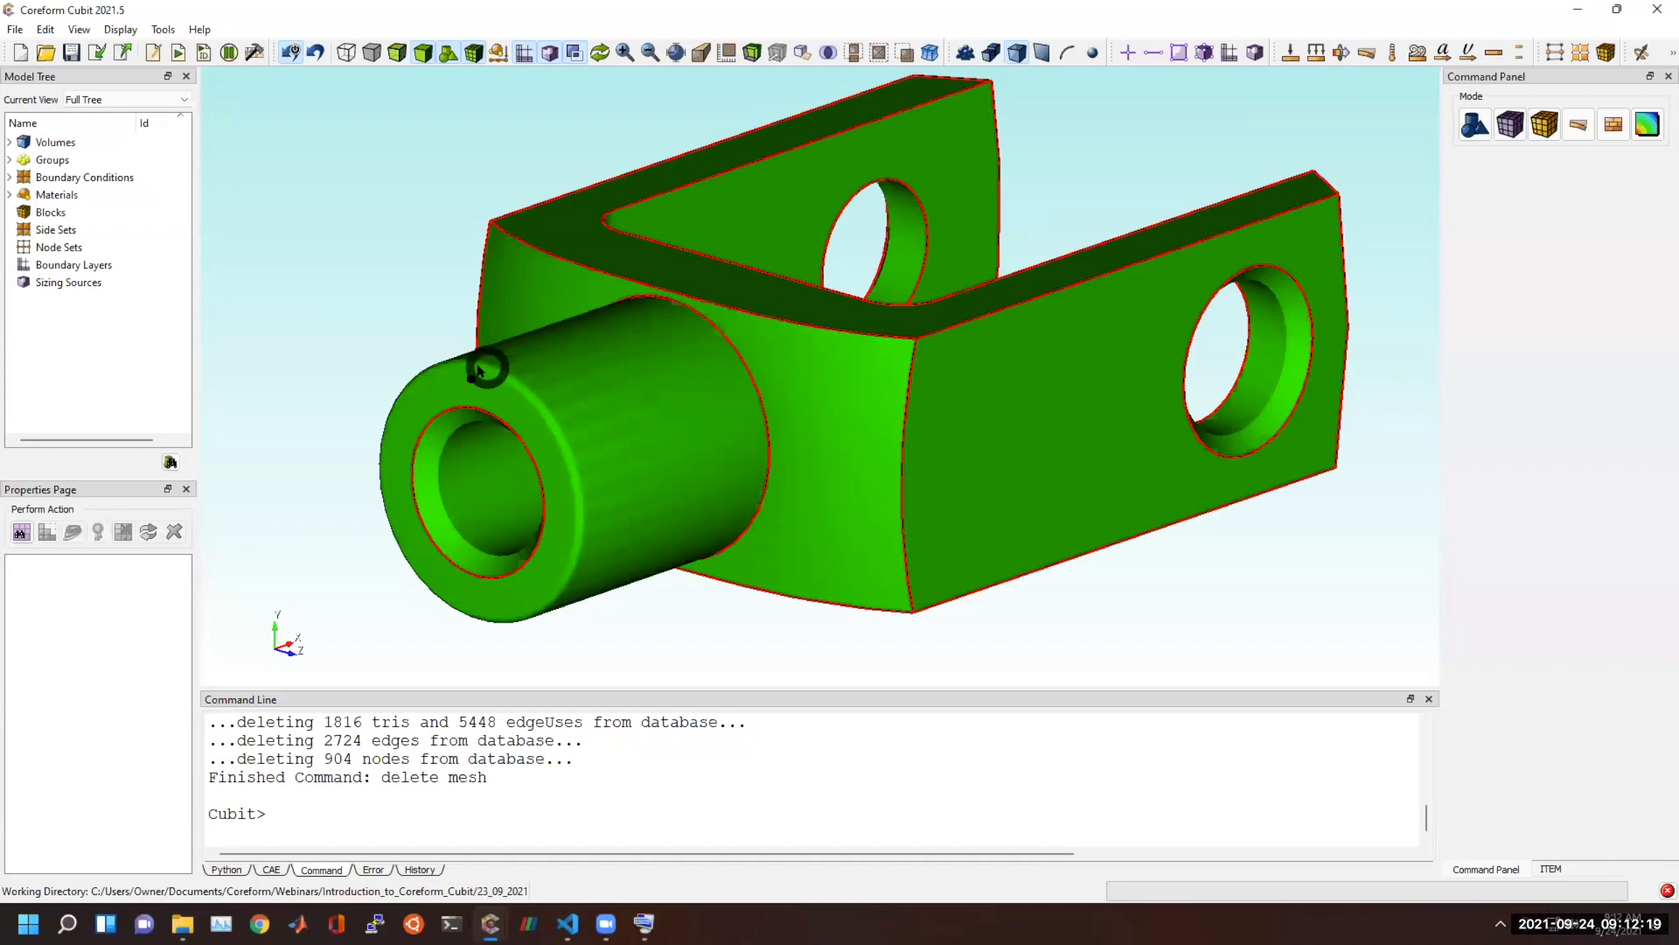
pyautogui.scroll(5, 525, 453)
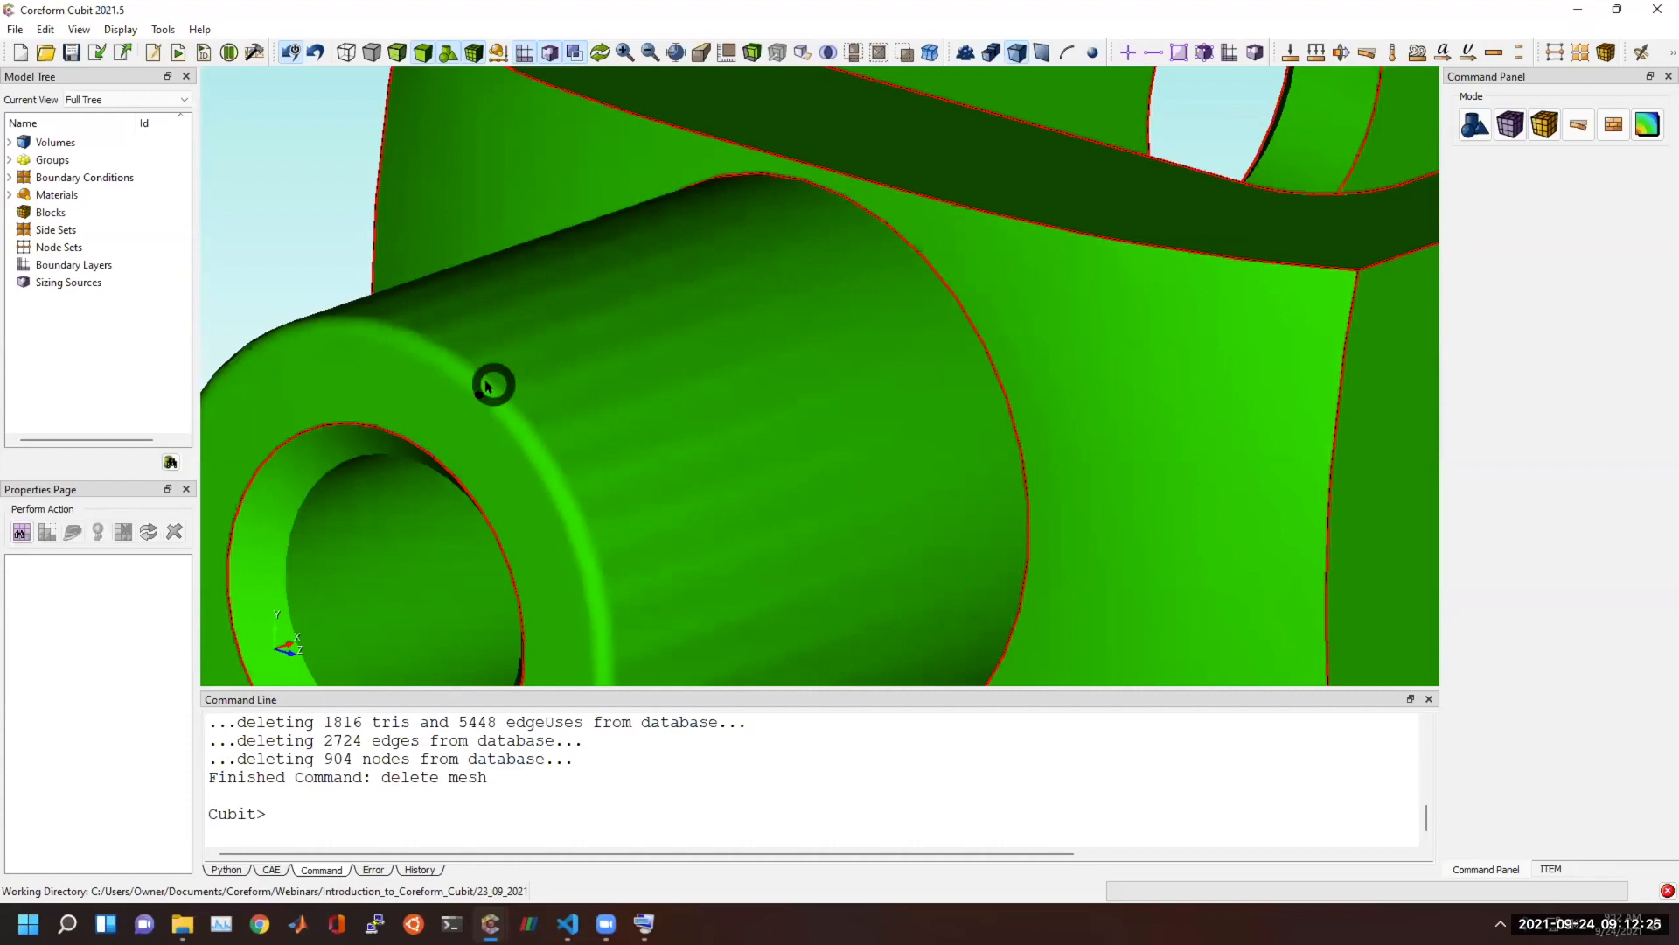
pyautogui.scroll(-5, 764, 385)
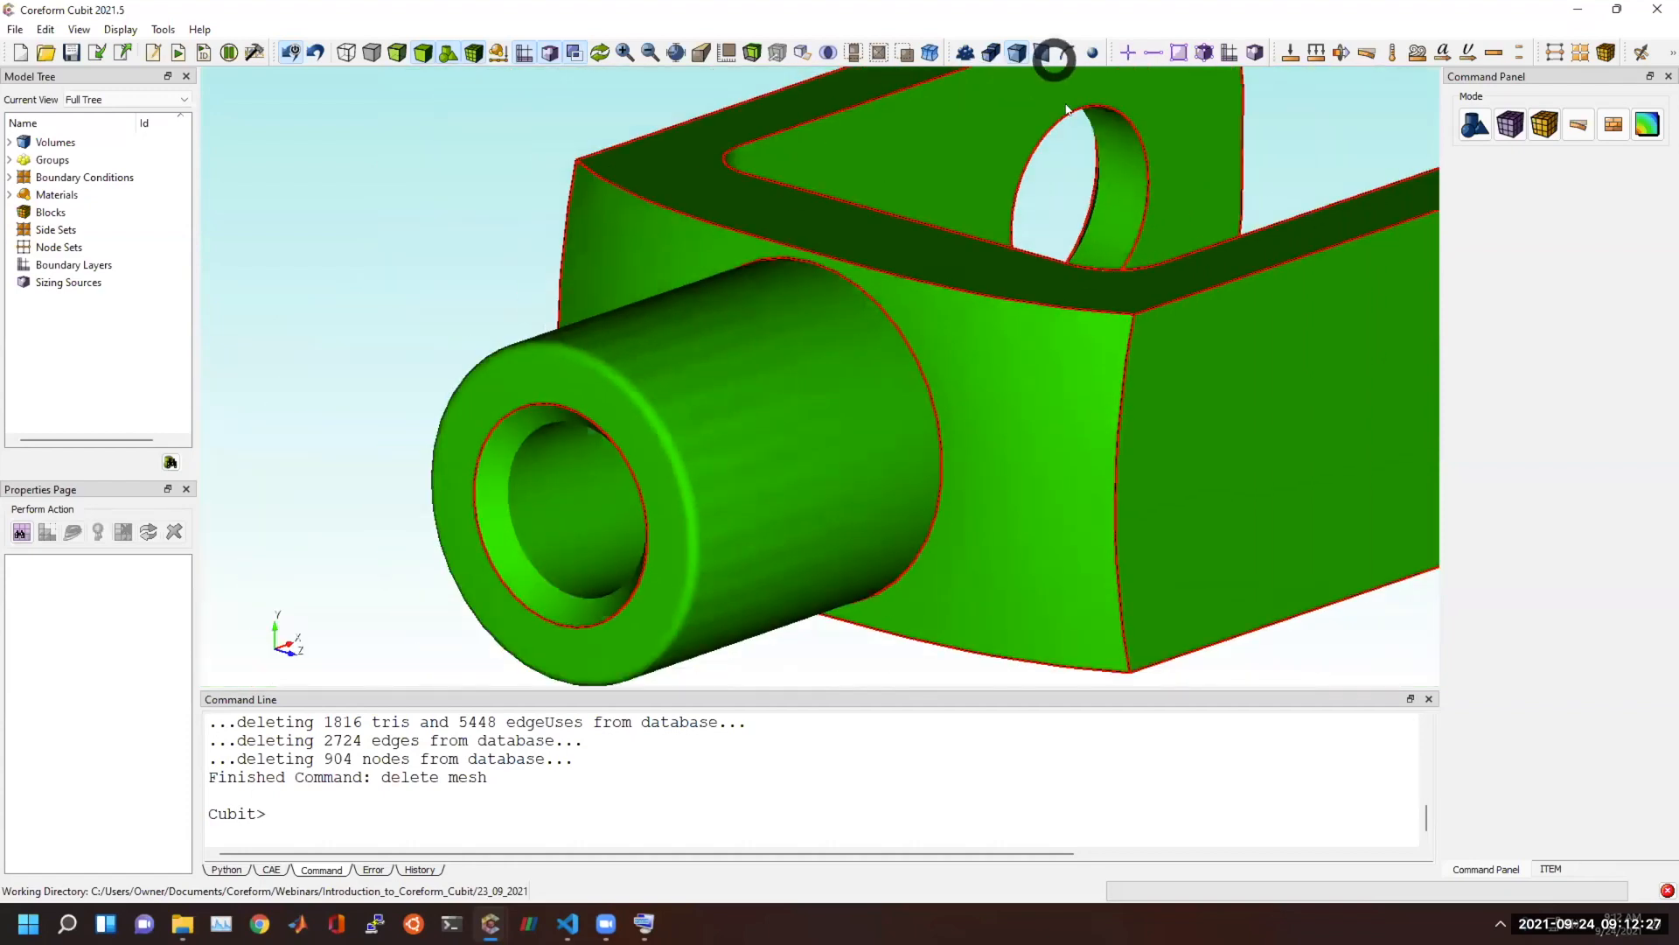
pyautogui.moveTo(1088, 220); pyautogui.dragTo(513, 217, button='middle')
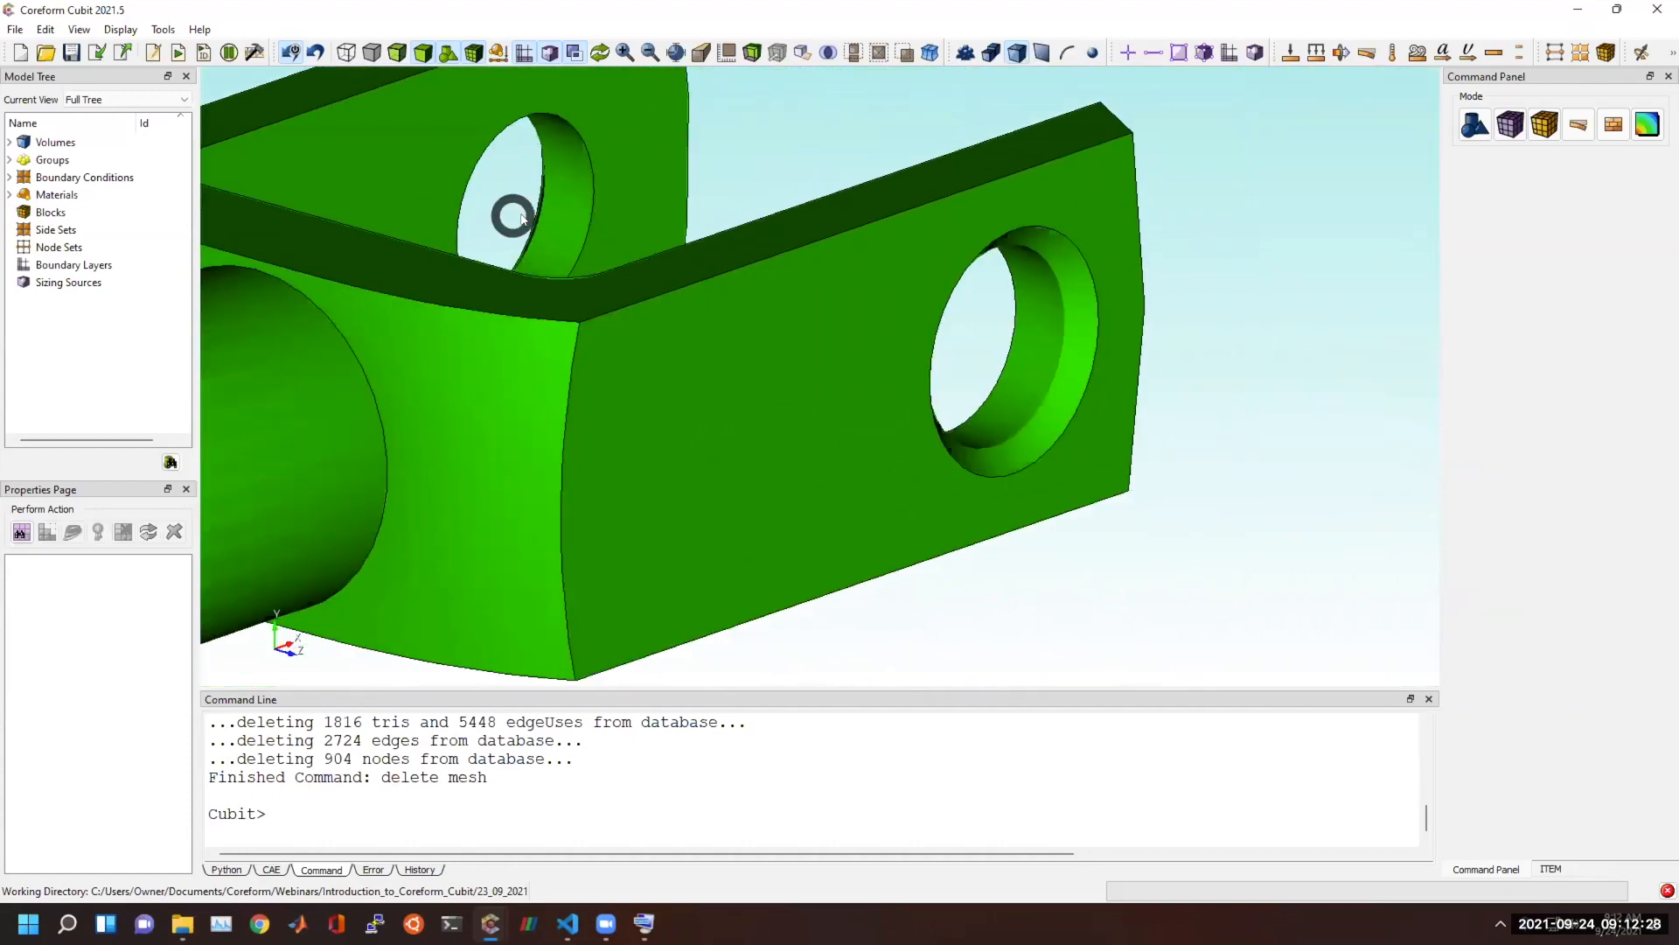
pyautogui.click(1077, 379)
pyautogui.moveTo(1077, 379); pyautogui.dragTo(611, 417, button='middle')
pyautogui.scroll(3, 915, 390)
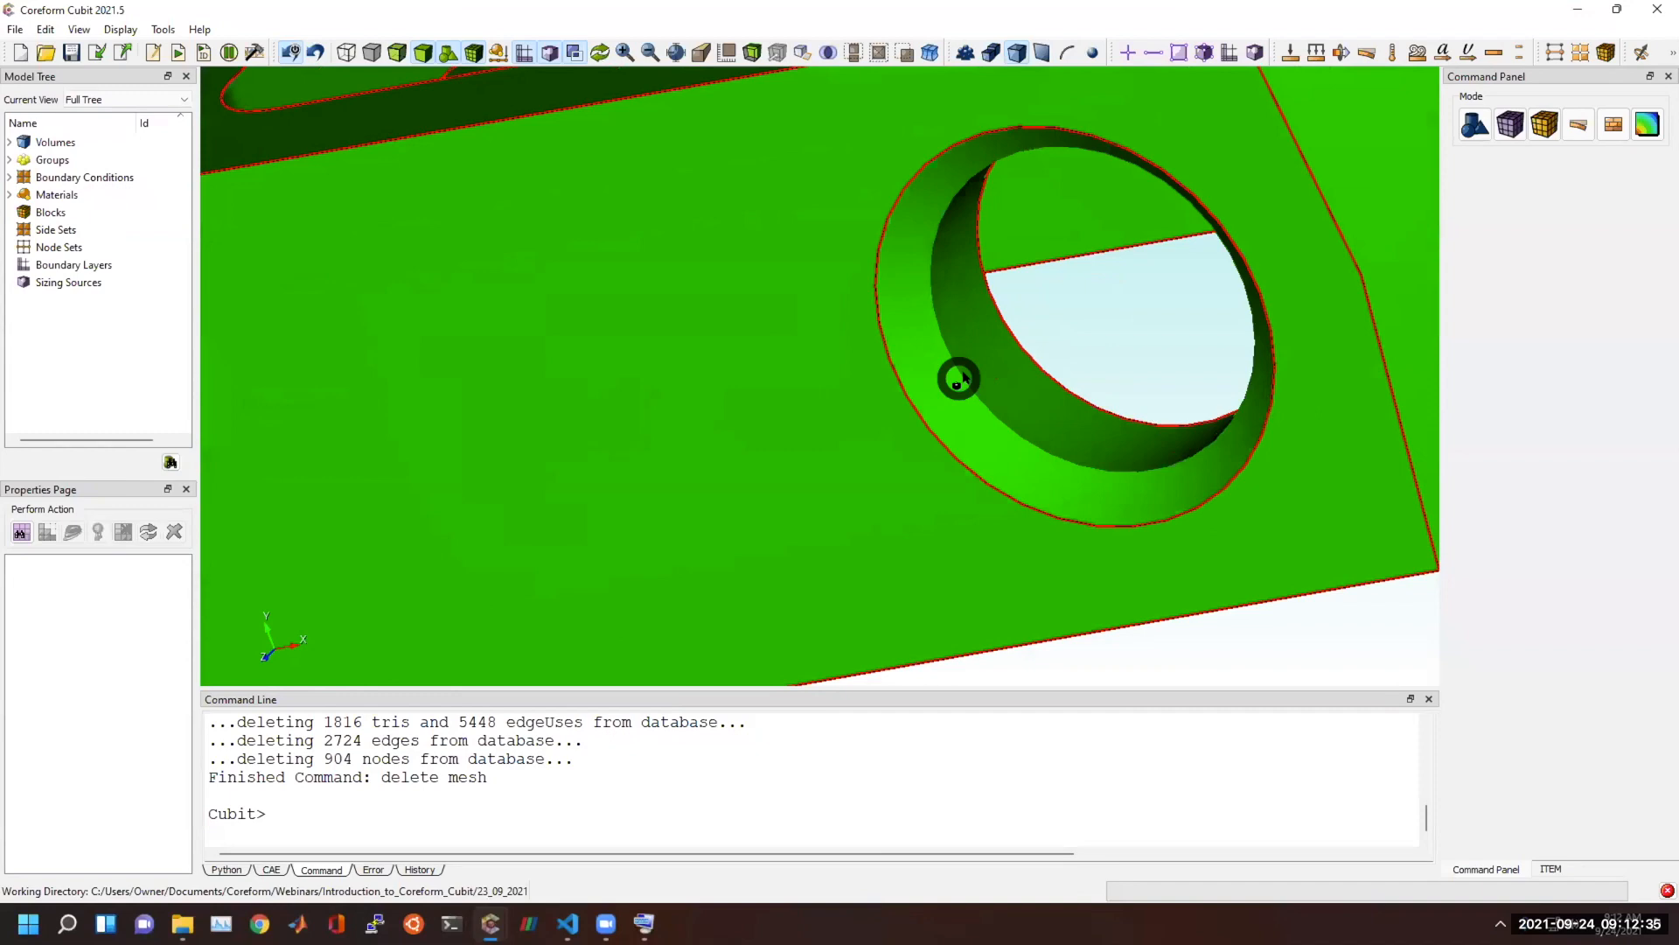
pyautogui.moveTo(1012, 405); pyautogui.dragTo(873, 278, button='middle')
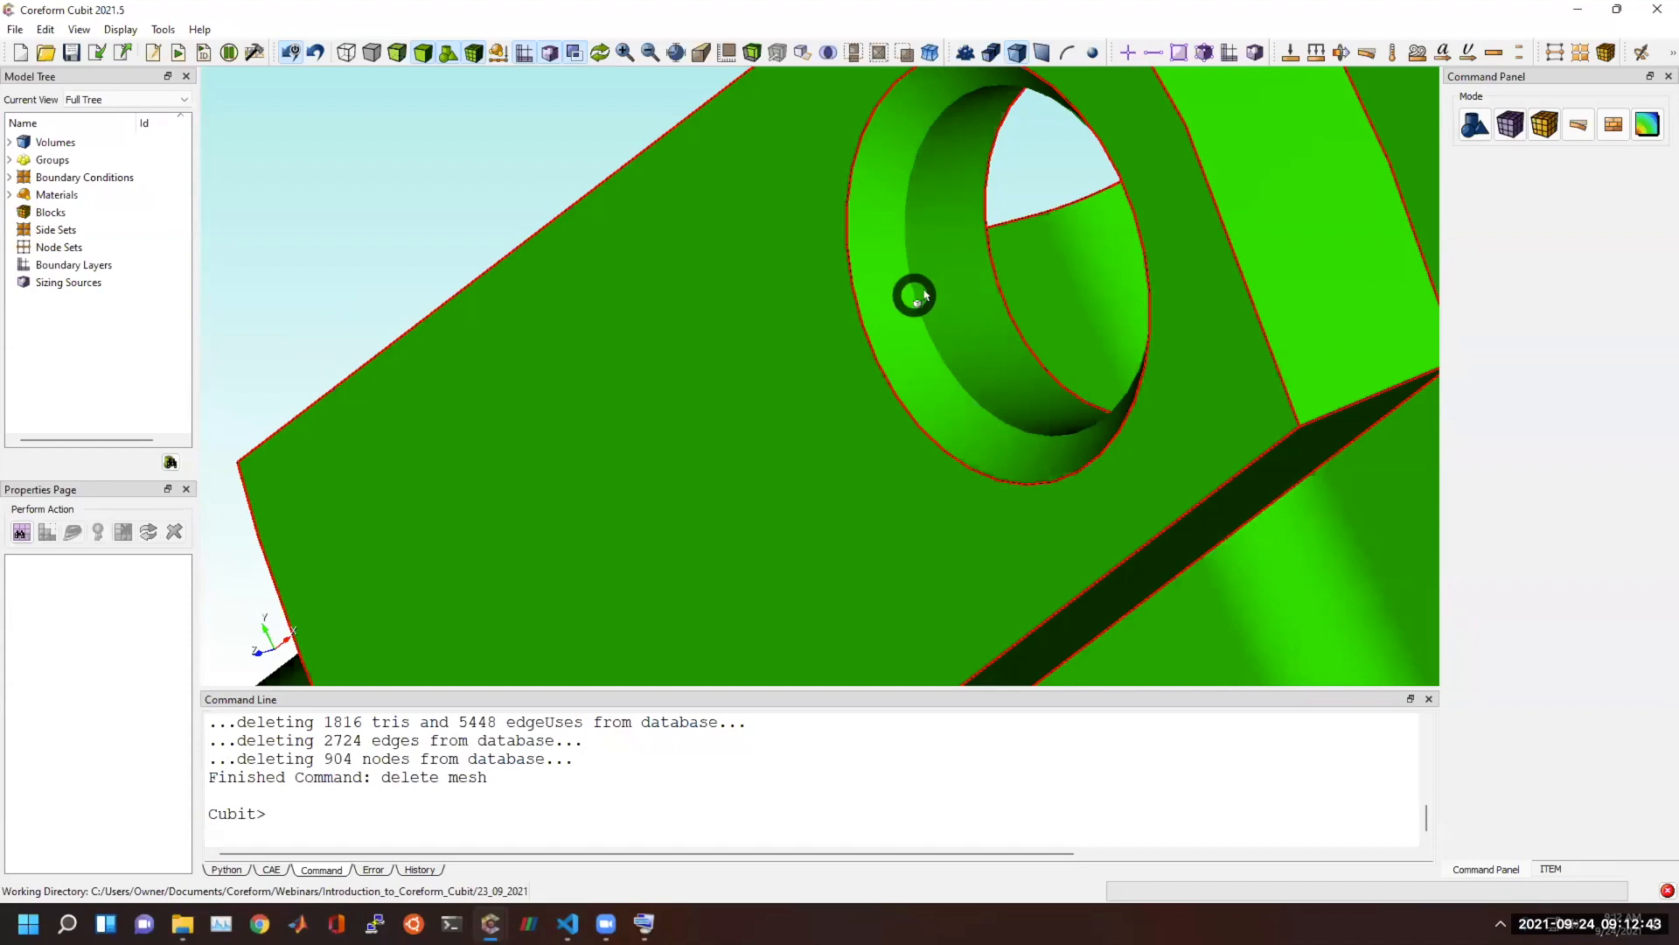
pyautogui.moveTo(924, 339); pyautogui.dragTo(1010, 443, button='middle')
pyautogui.scroll(-5, 787, 553)
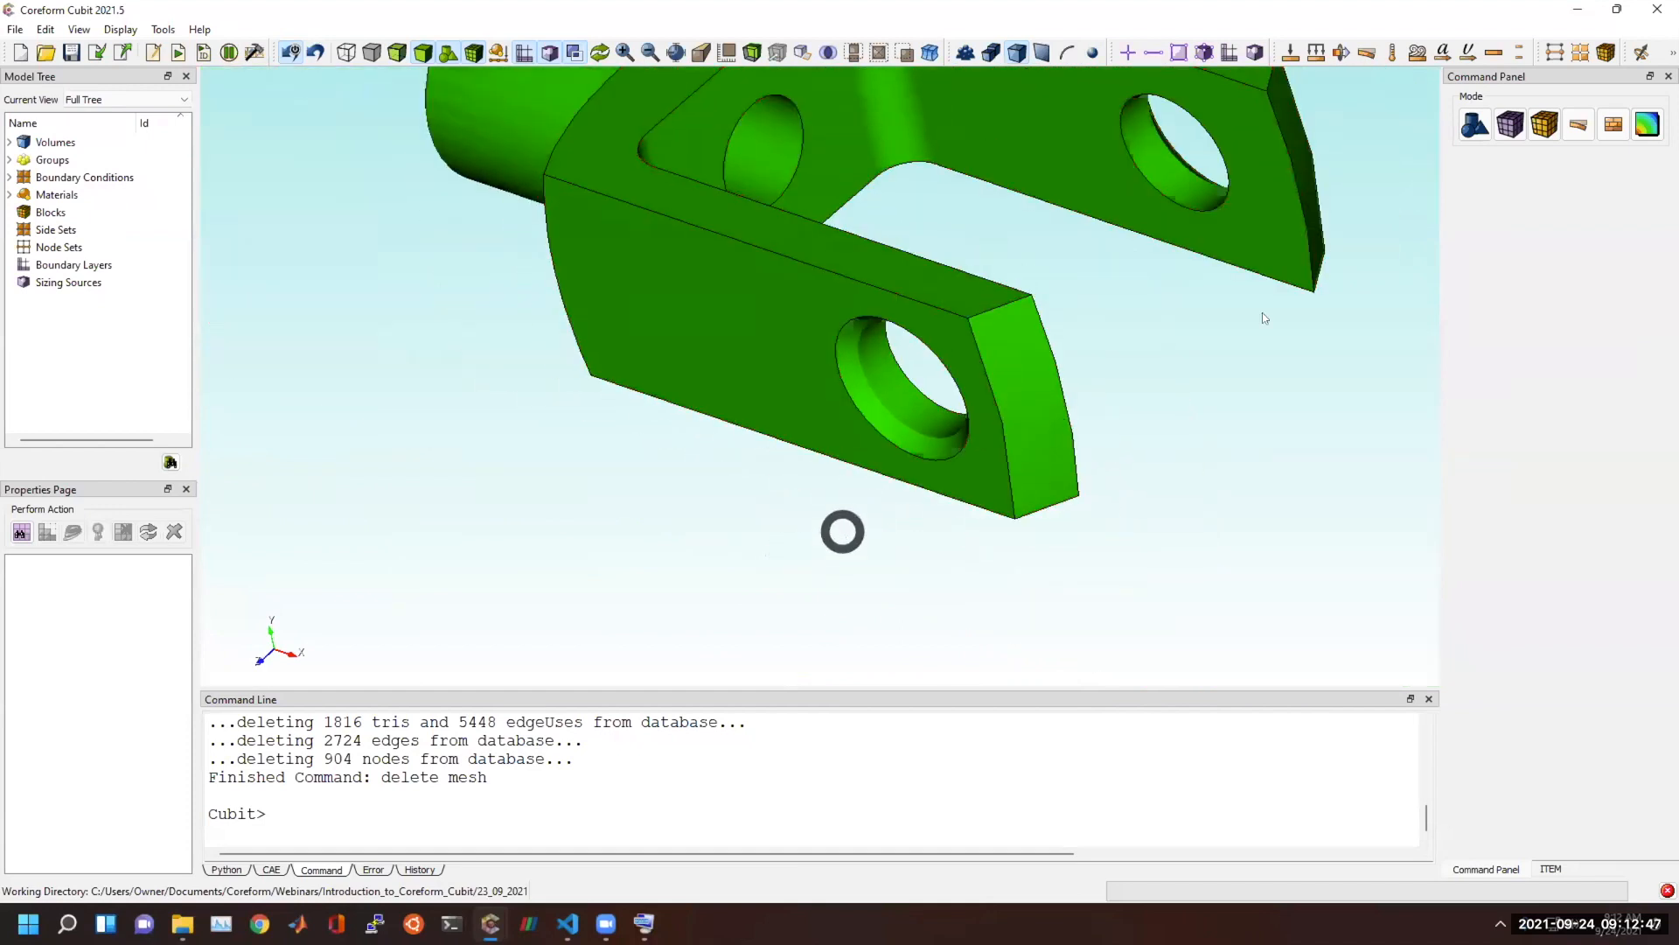
# Set up a Plane from Curve webcut of volume 1, using the fork's inner top edge curve at fraction 0.5.
pyautogui.click(1478, 127)
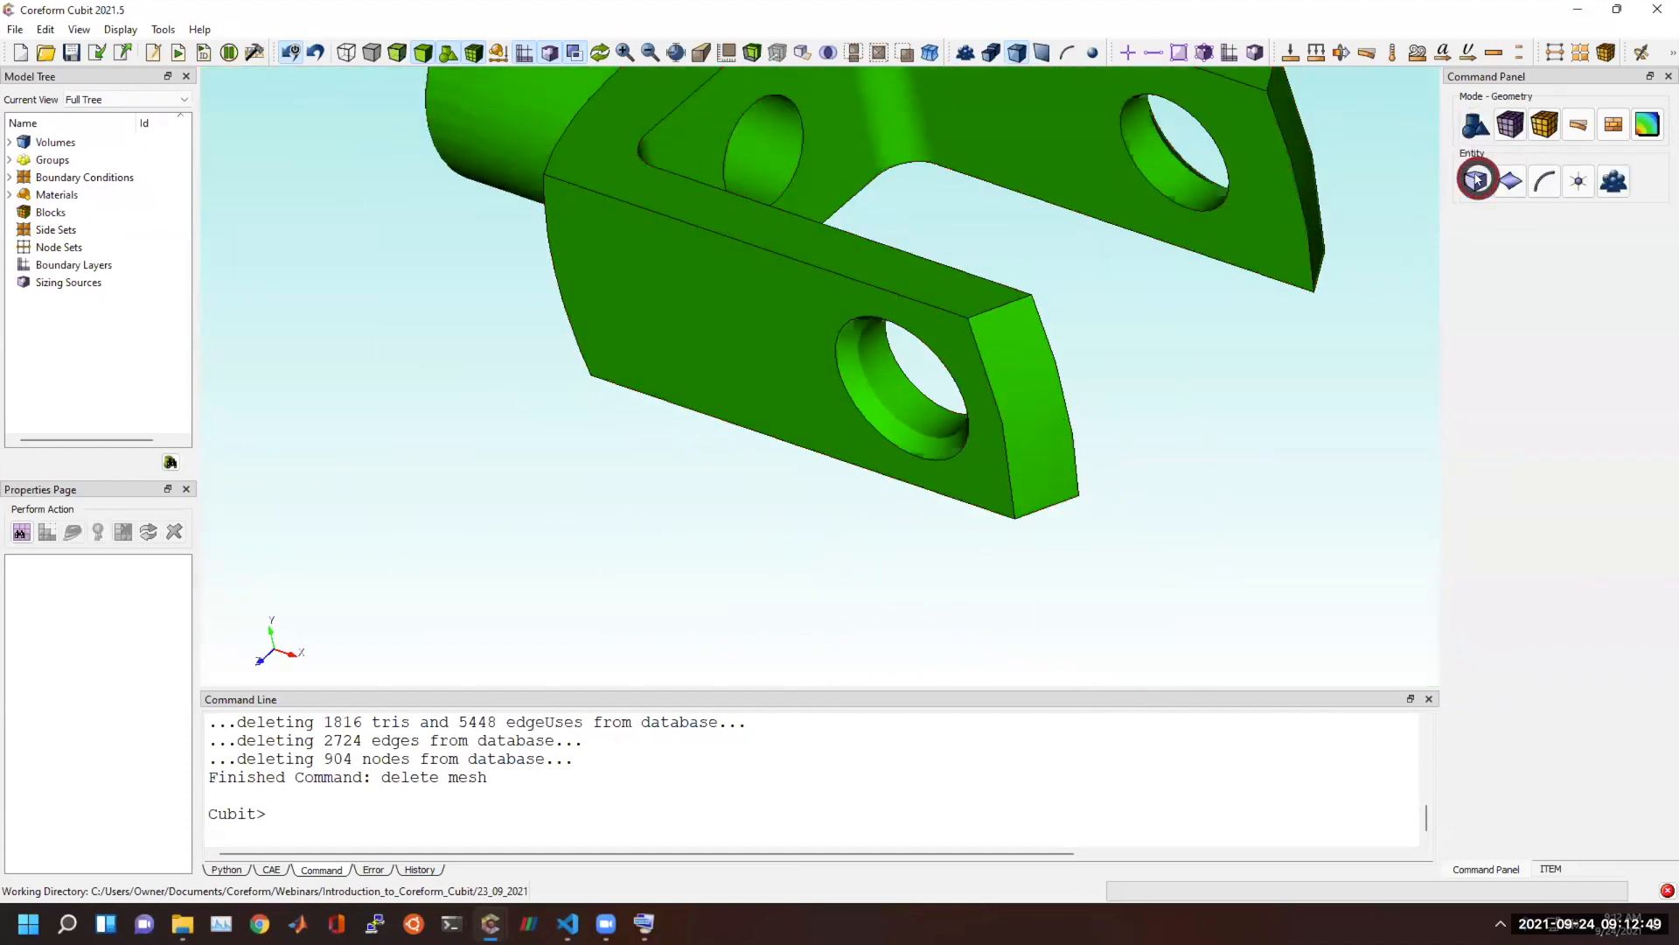
pyautogui.click(1477, 181)
pyautogui.click(1513, 282)
pyautogui.click(1528, 315)
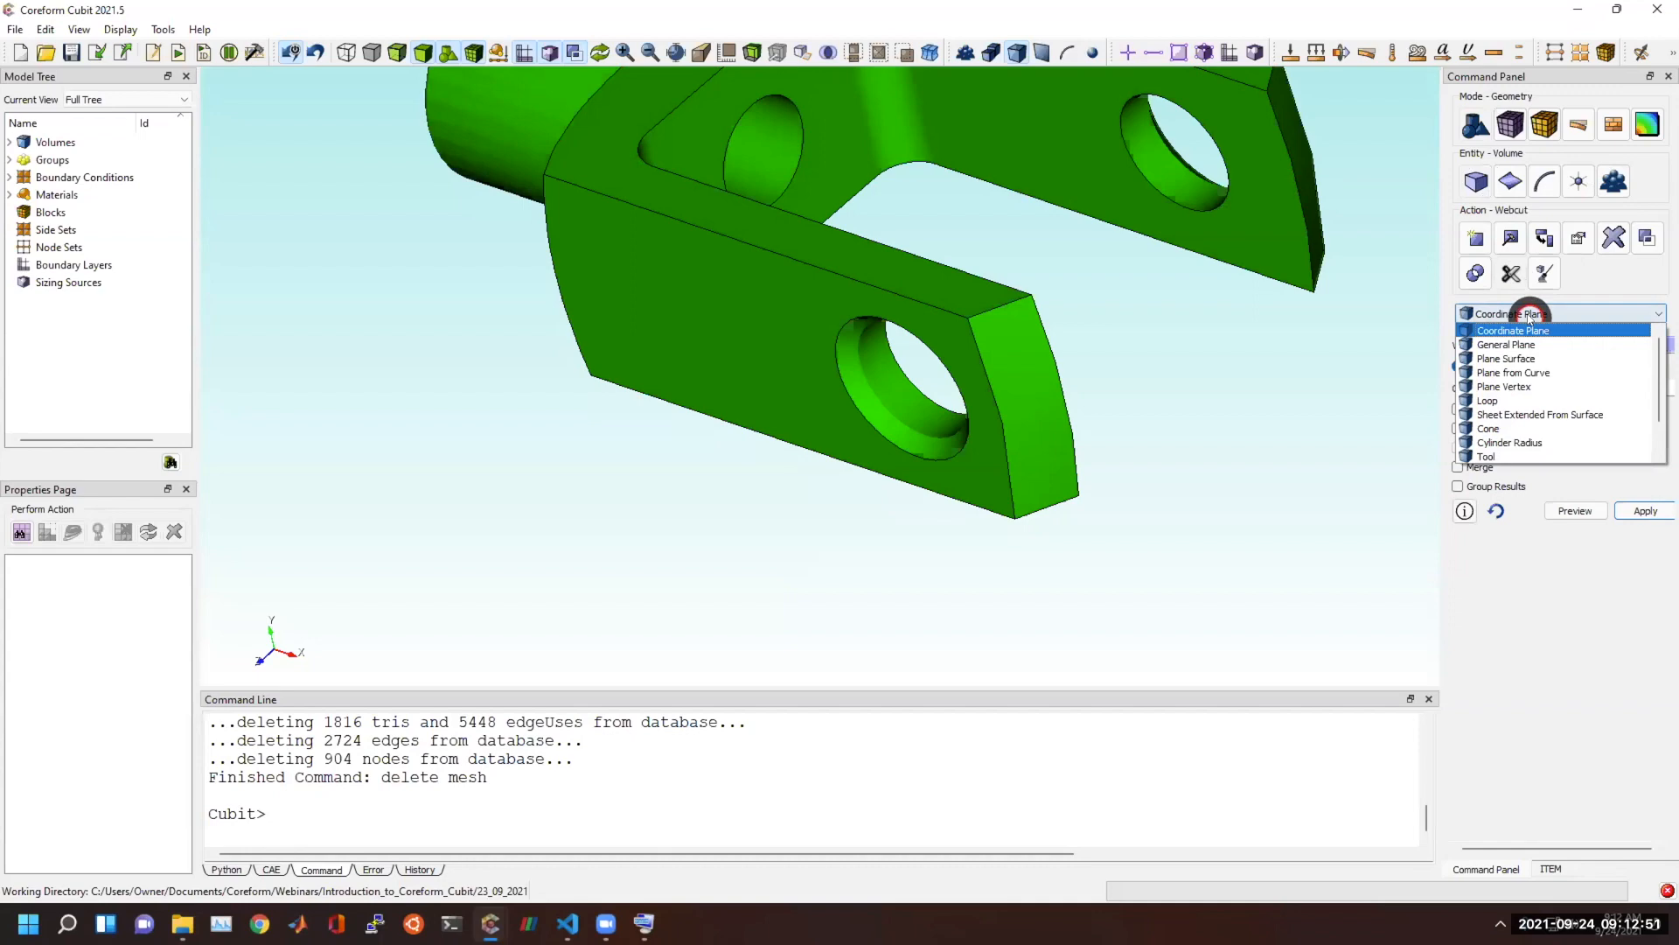
pyautogui.click(1524, 374)
pyautogui.moveTo(647, 302); pyautogui.dragTo(672, 482, button='middle')
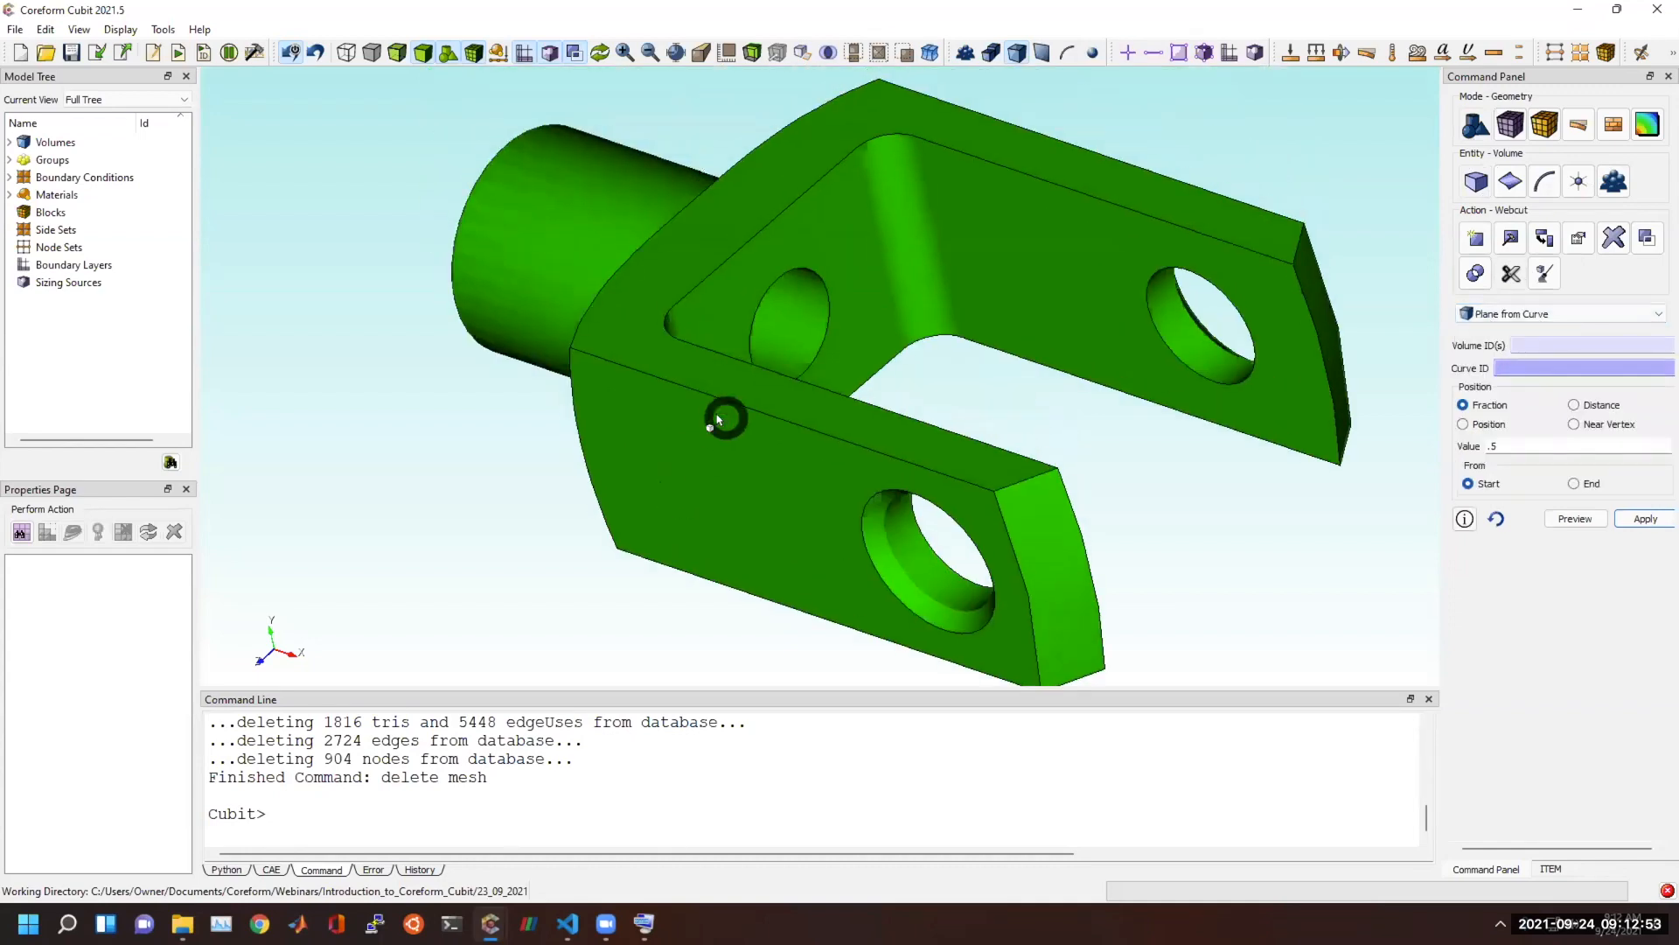
pyautogui.click(725, 414)
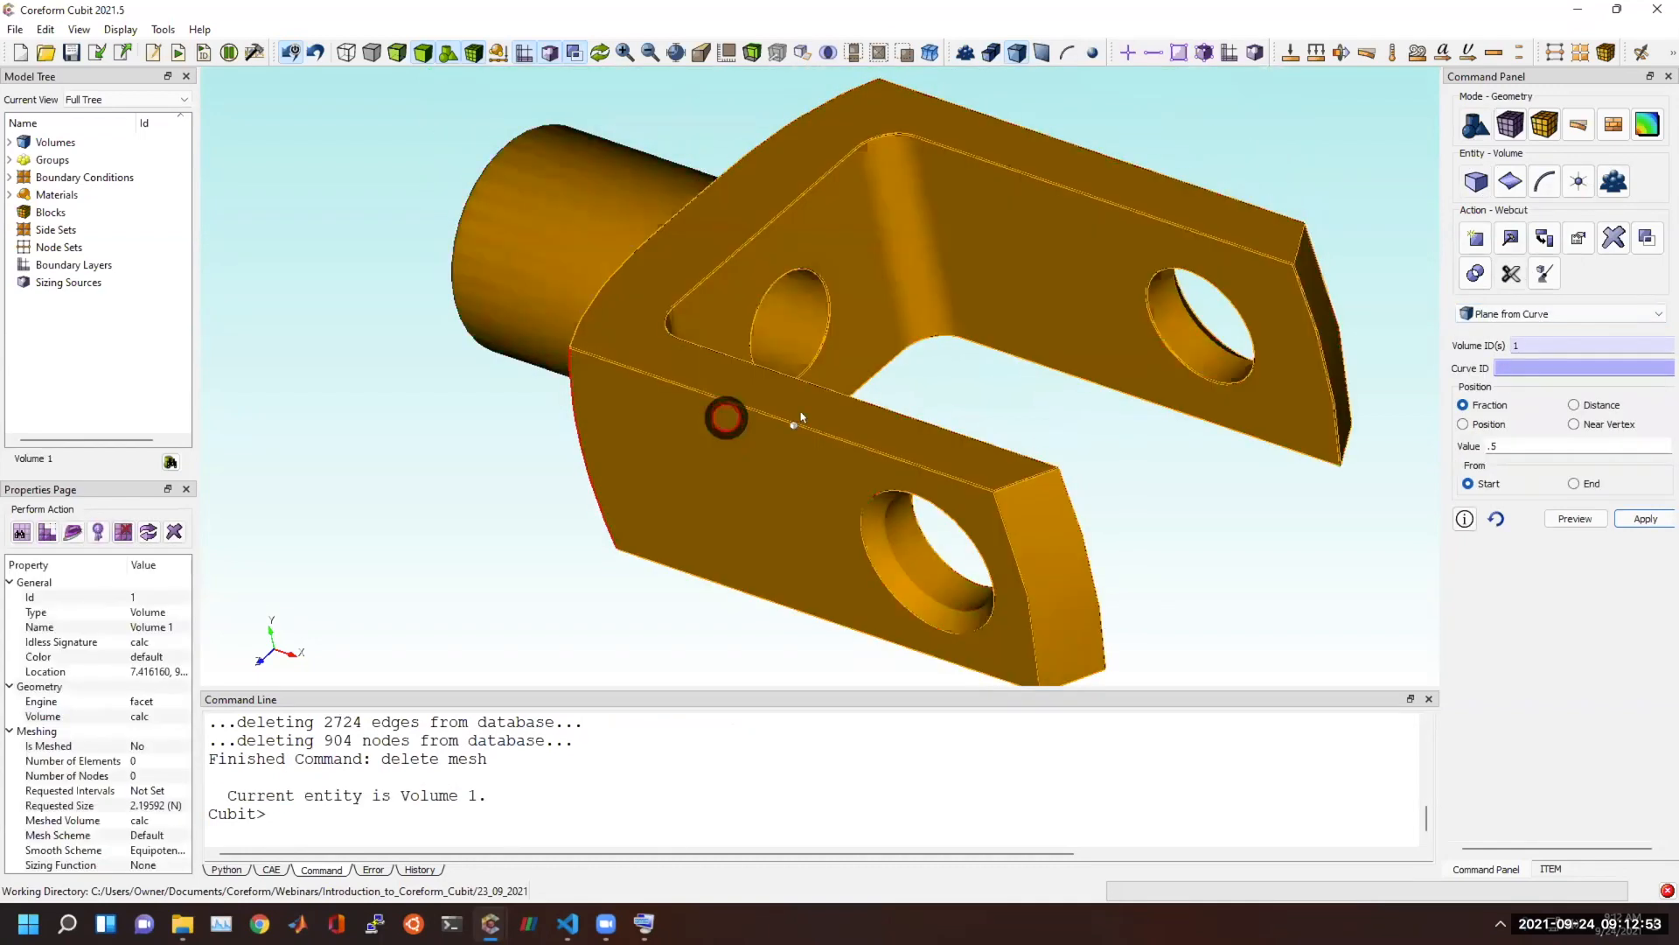
pyautogui.click(869, 399)
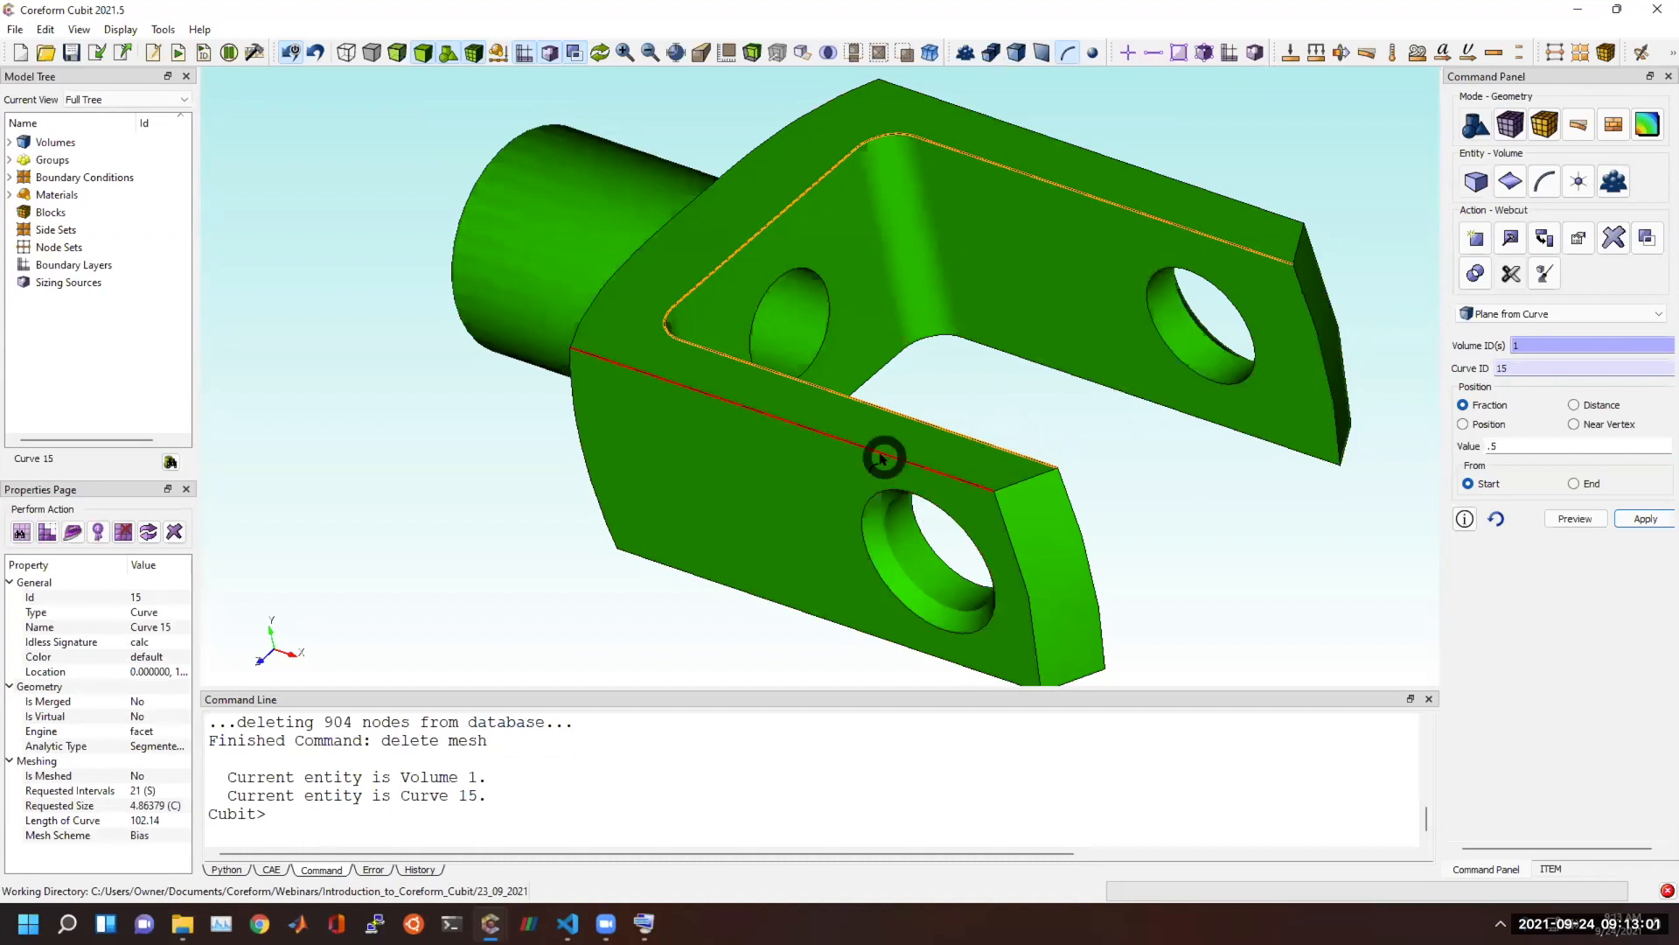
pyautogui.moveTo(784, 435); pyautogui.dragTo(930, 516, button='middle')
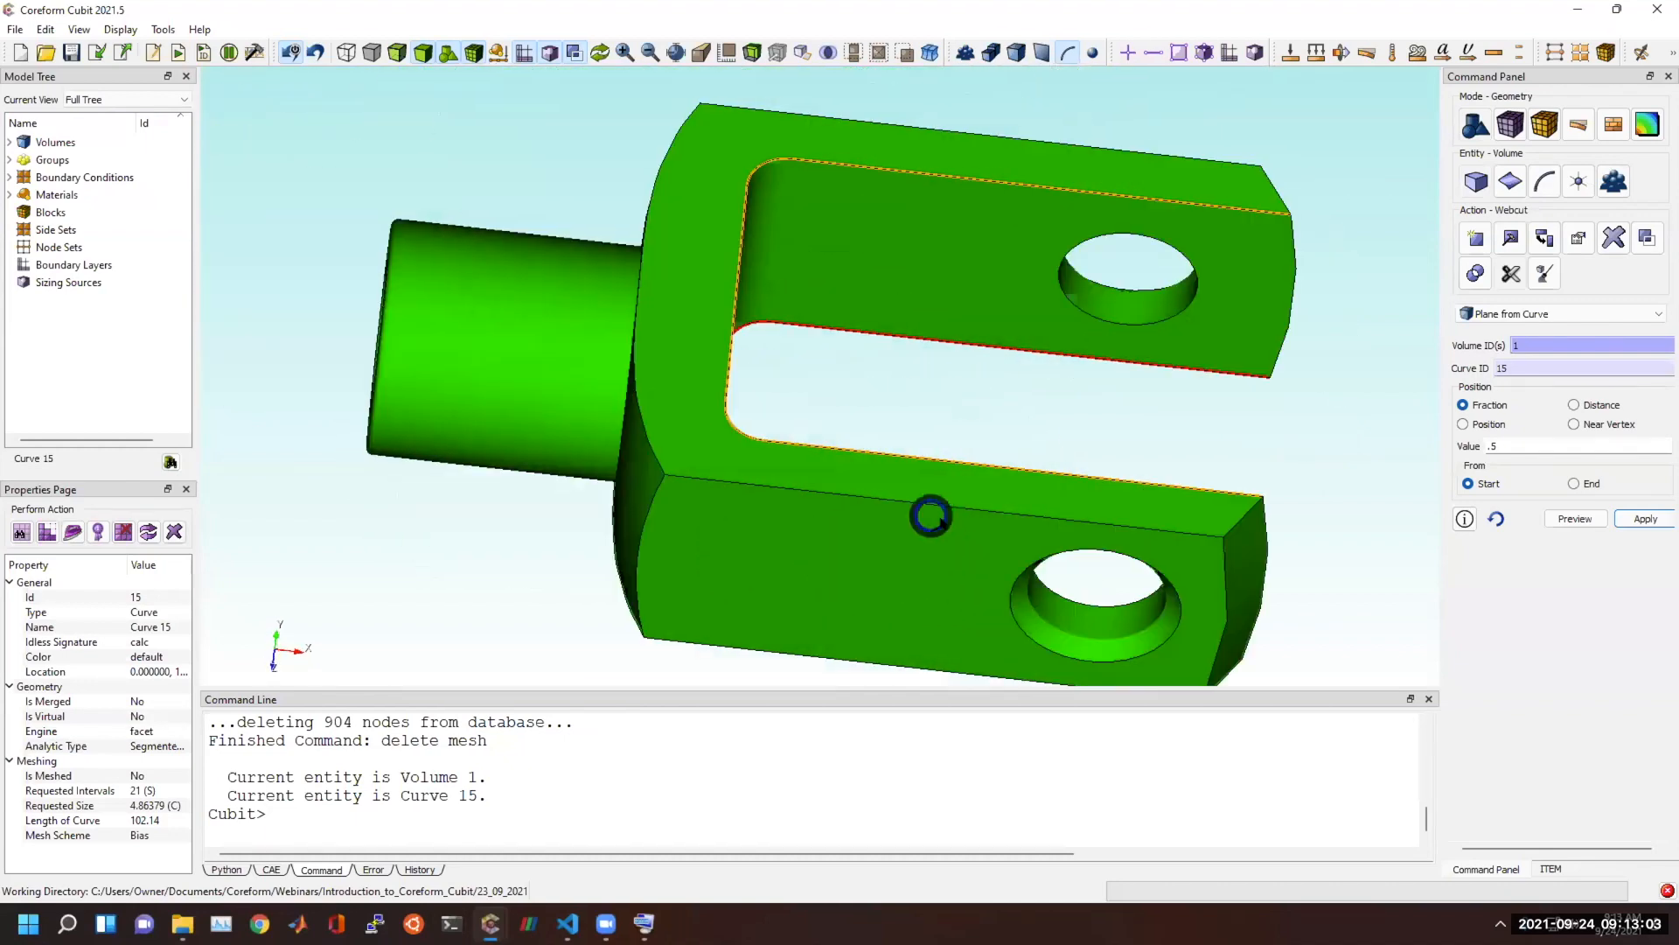
# Try to preview a webcut of volume 1 with a sheet extended from the shank's outer cylindrical surface.
pyautogui.click(1499, 314)
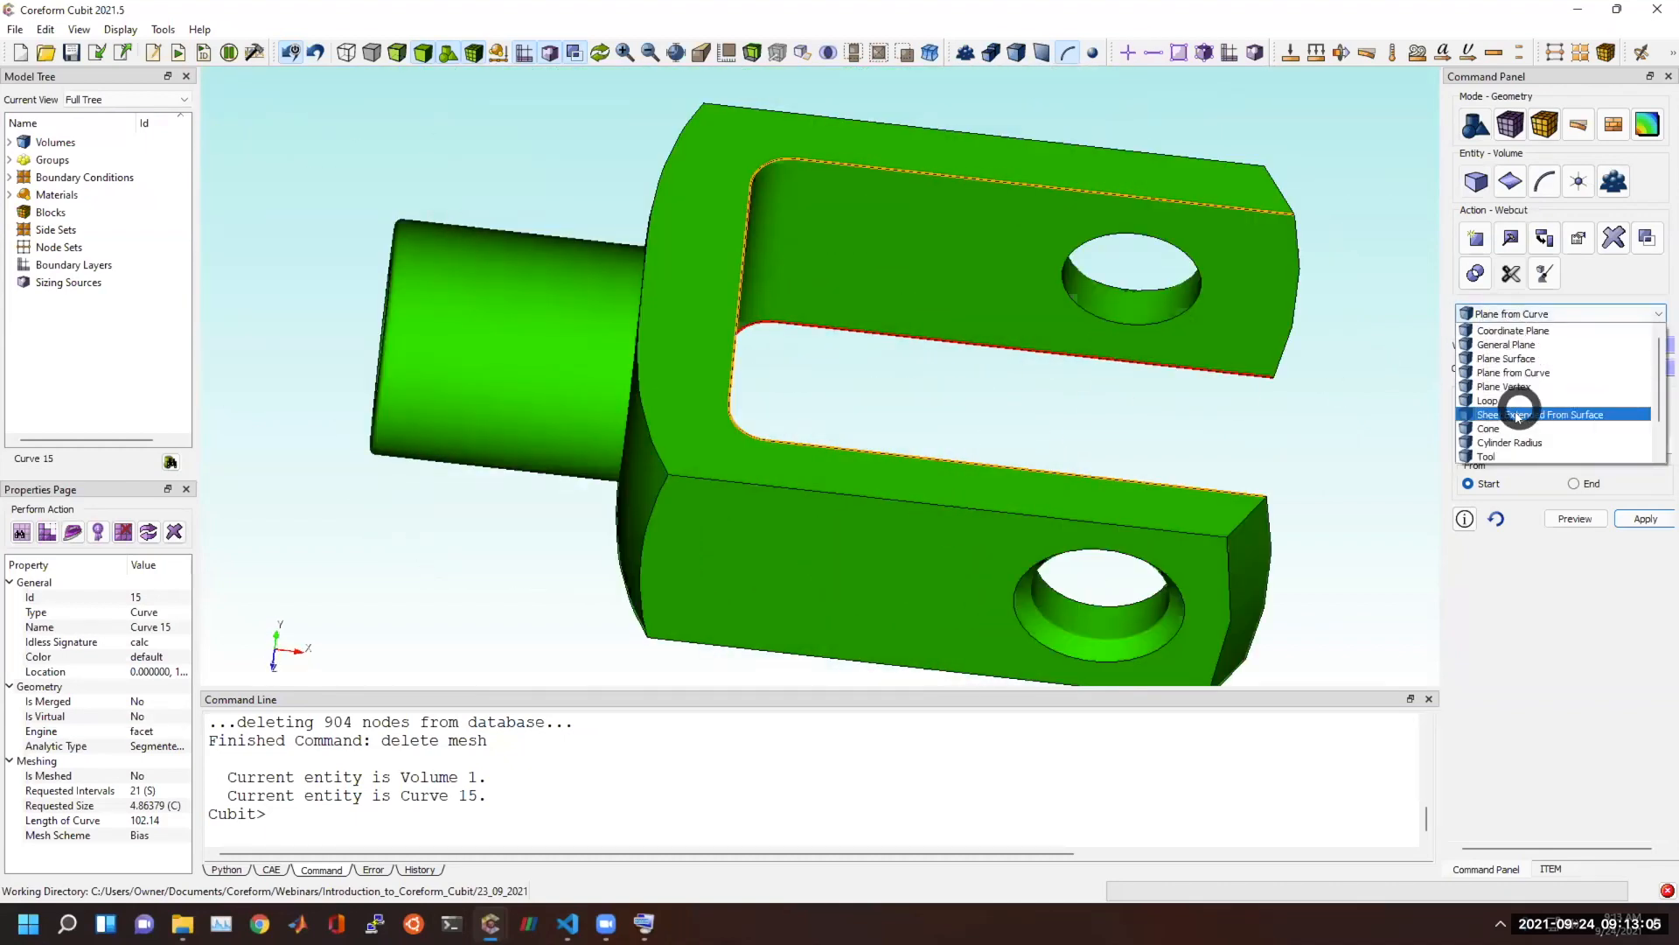
pyautogui.click(1517, 415)
pyautogui.click(646, 417)
pyautogui.click(1562, 369)
pyautogui.click(555, 367)
pyautogui.moveTo(645, 402); pyautogui.dragTo(771, 420, button='middle')
pyautogui.click(1587, 415)
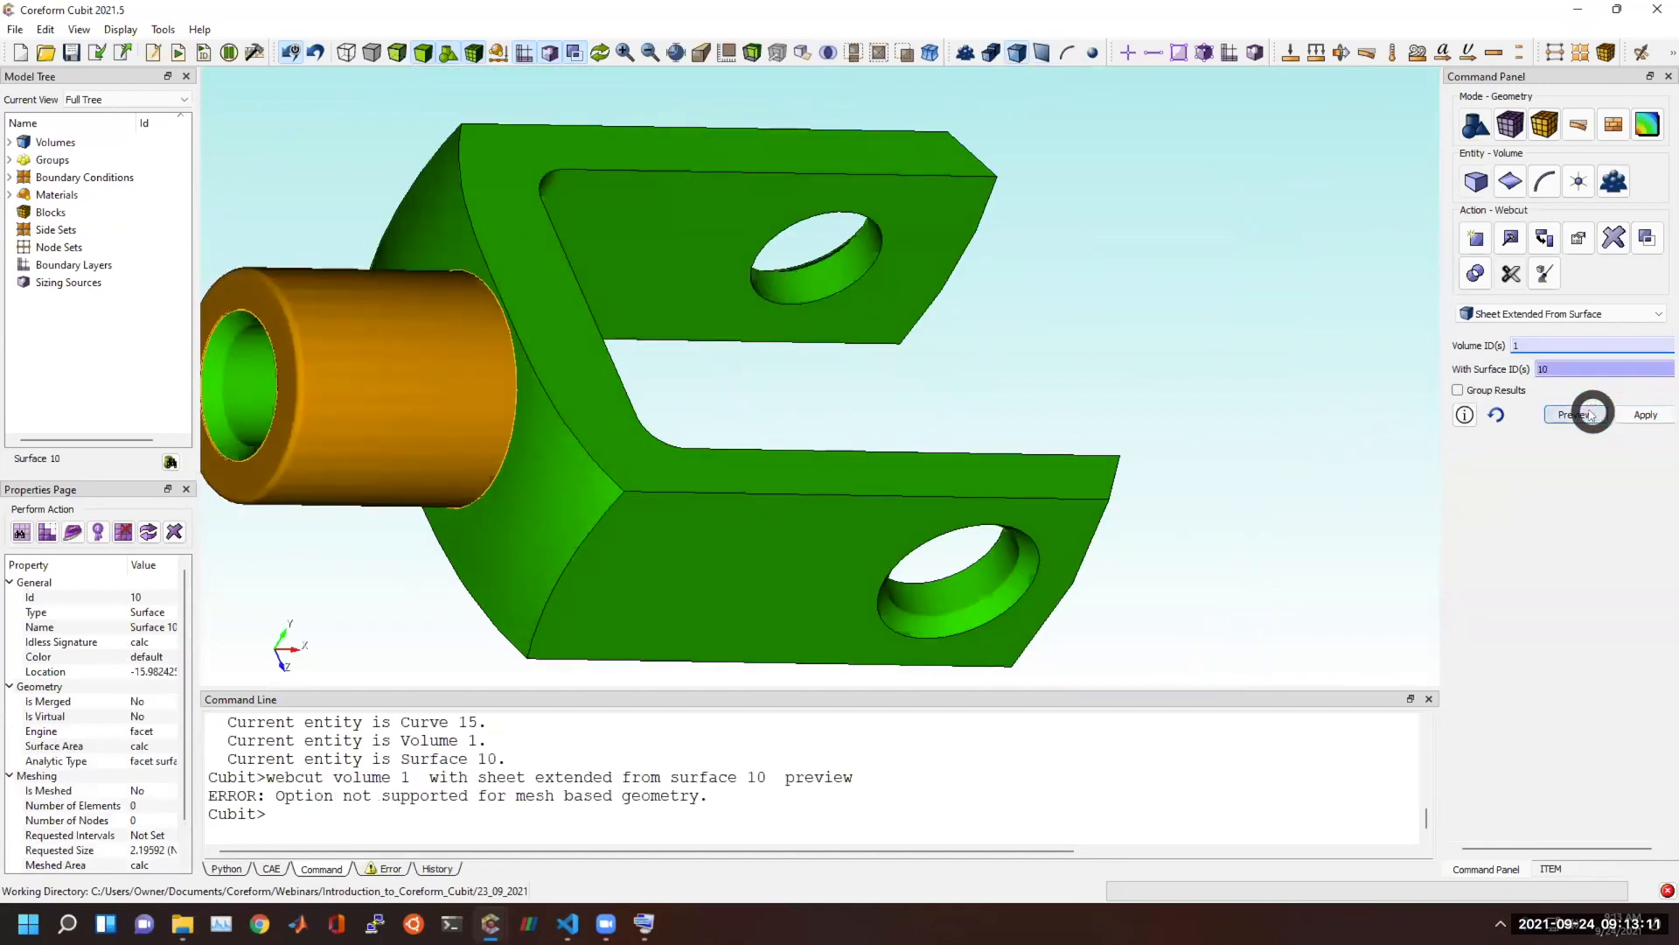
pyautogui.moveTo(1166, 408)
pyautogui.mouseDown(button='middle')
pyautogui.moveTo(802, 450)
pyautogui.moveTo(667, 427)
pyautogui.moveTo(948, 431)
pyautogui.moveTo(735, 382)
pyautogui.moveTo(832, 371)
pyautogui.moveTo(1061, 389)
pyautogui.mouseUp(button='middle')
# Try to webcut volume 1 with a loop, using the circular curve where the shank meets the fork.
pyautogui.click(1535, 321)
pyautogui.click(1526, 396)
pyautogui.click(734, 536)
pyautogui.click(1526, 370)
pyautogui.click(505, 519)
pyautogui.click(503, 519)
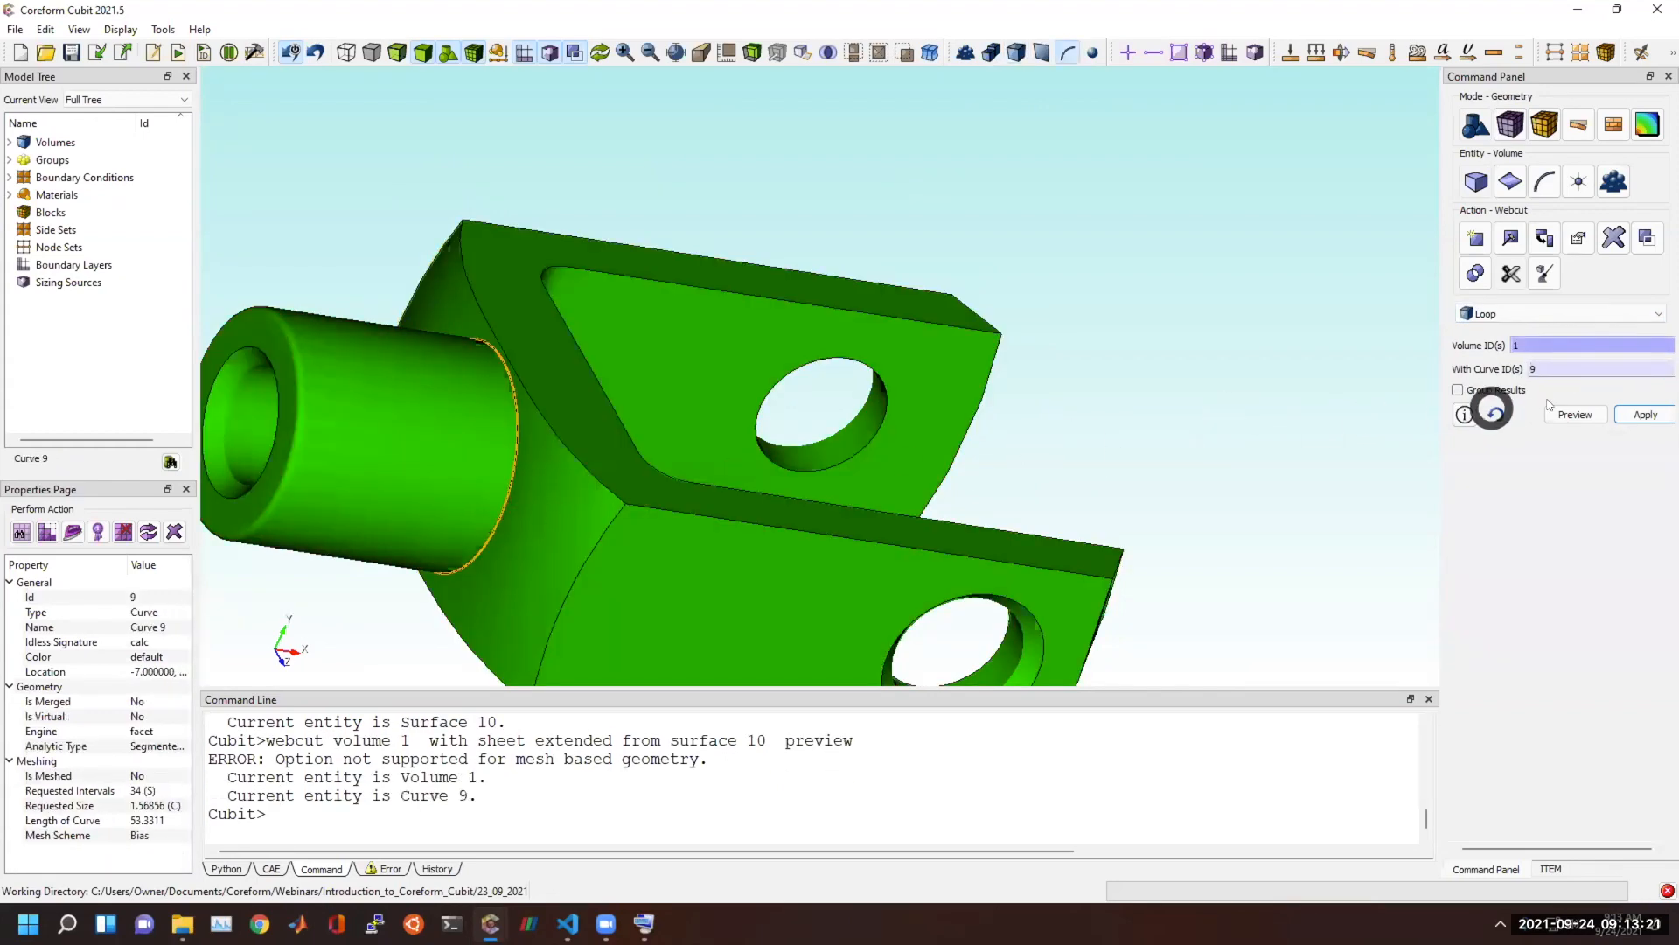
pyautogui.click(1645, 415)
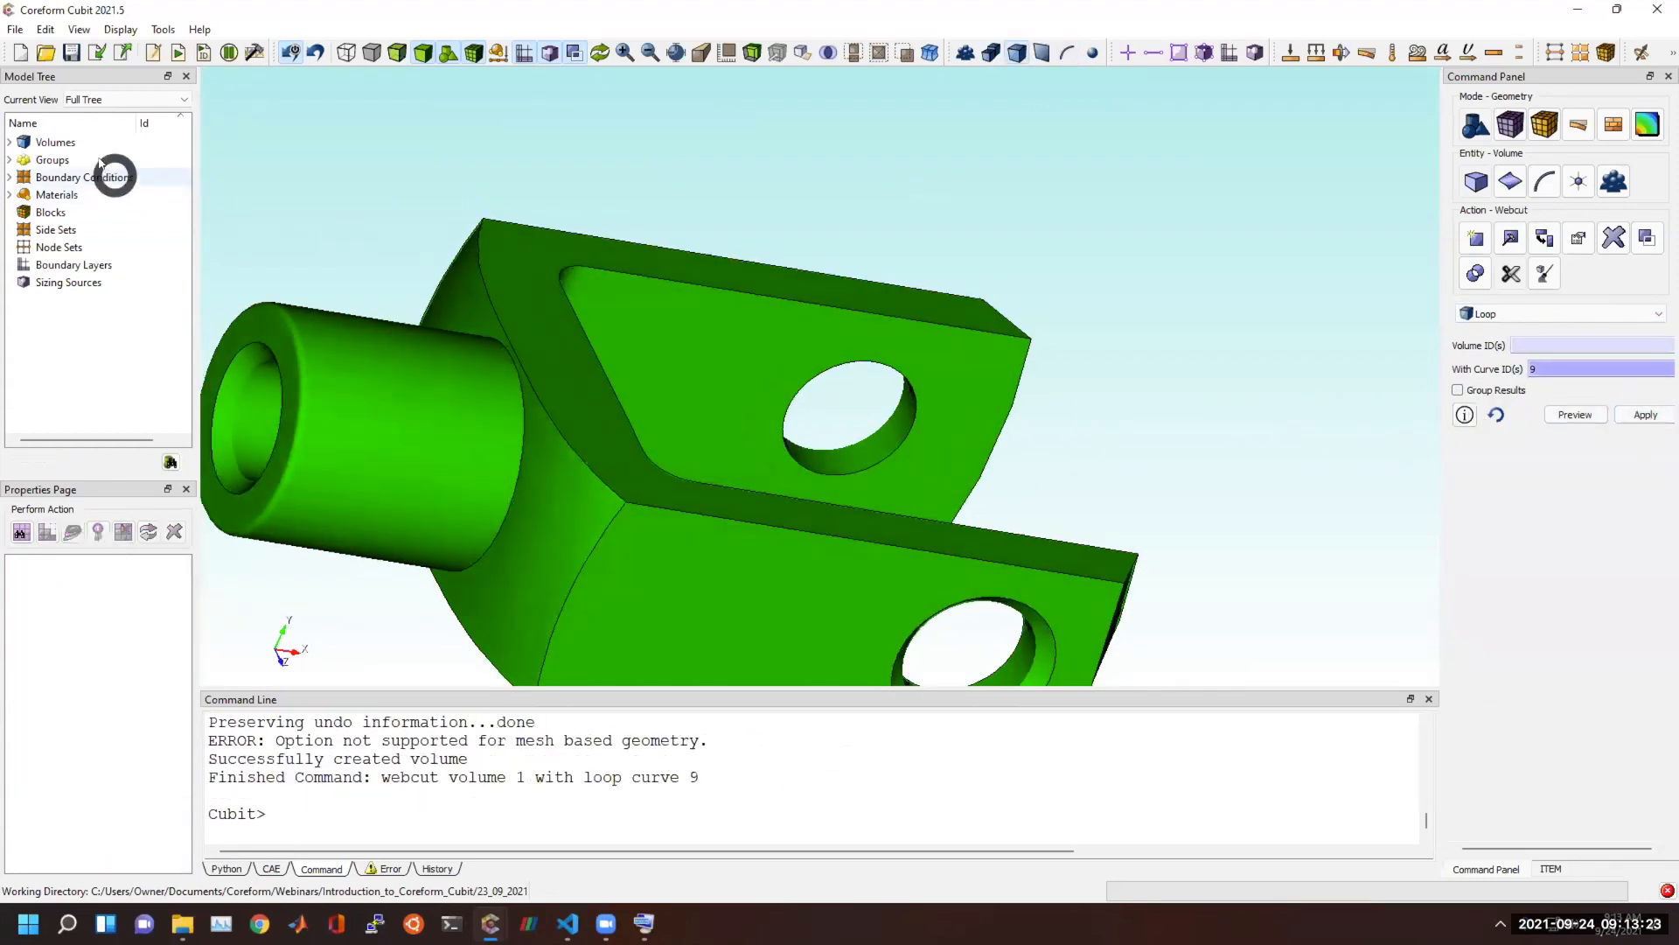
# Check the model's volume list, the command output and the knuckle geometry for the outcome of the loop webcut.
pyautogui.click(10, 143)
pyautogui.click(398, 764)
pyautogui.scroll(1, 345, 777)
pyautogui.scroll(-1, 402, 768)
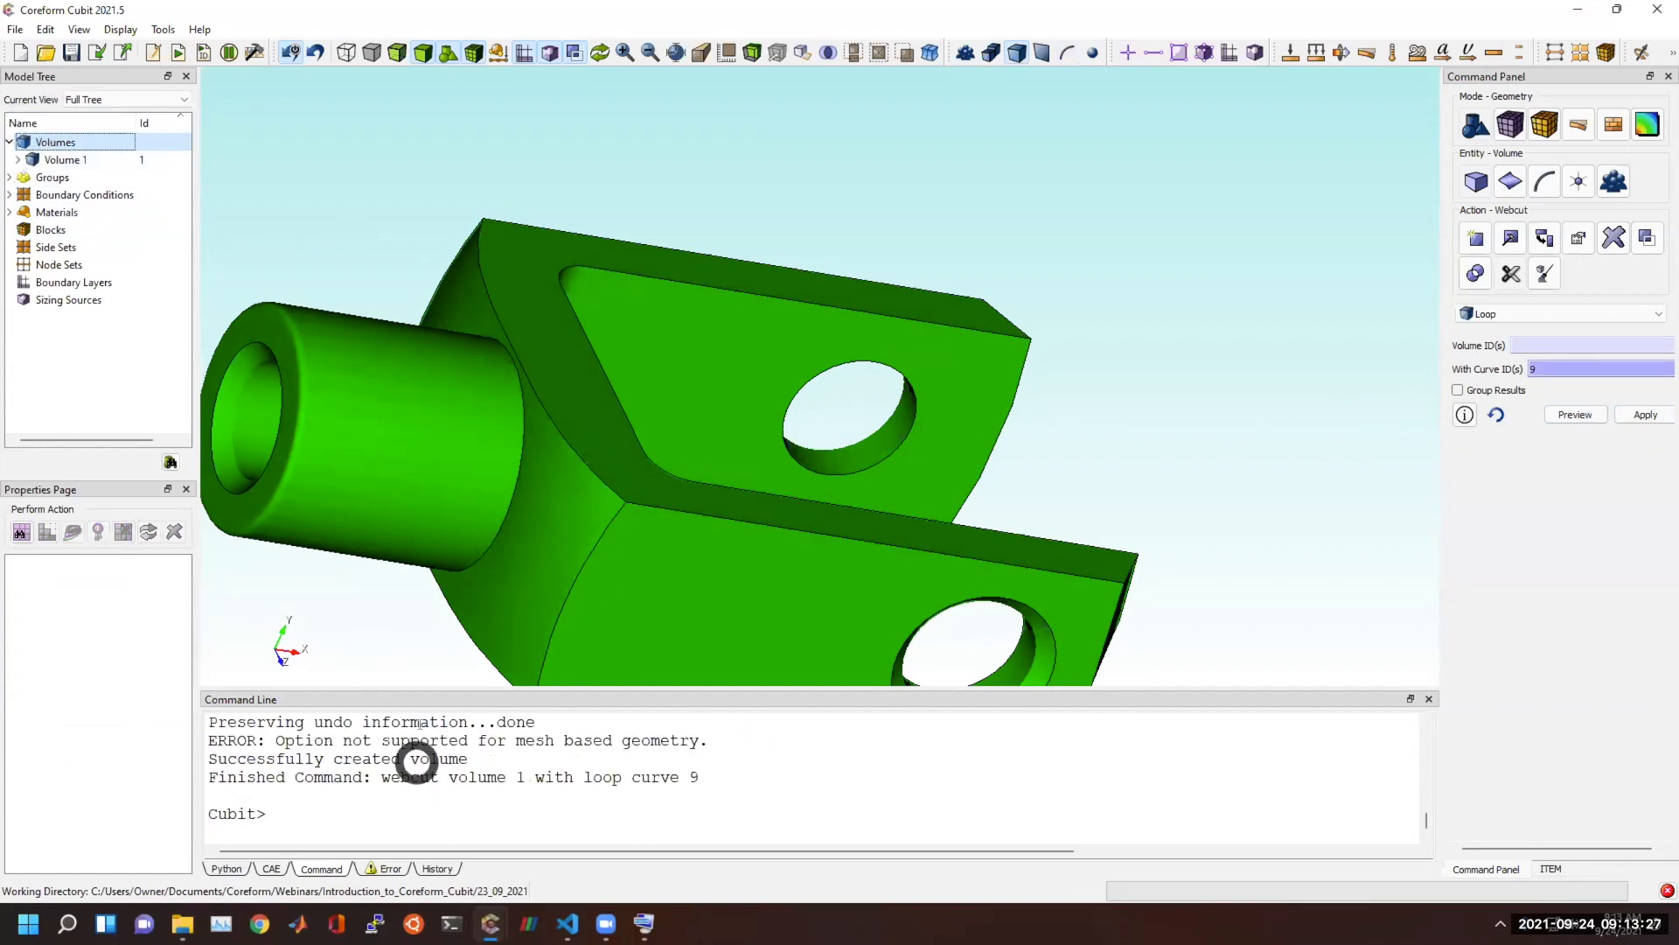
pyautogui.moveTo(427, 688); pyautogui.dragTo(431, 661)
pyautogui.scroll(-5, 551, 502)
pyautogui.moveTo(810, 423); pyautogui.dragTo(632, 425)
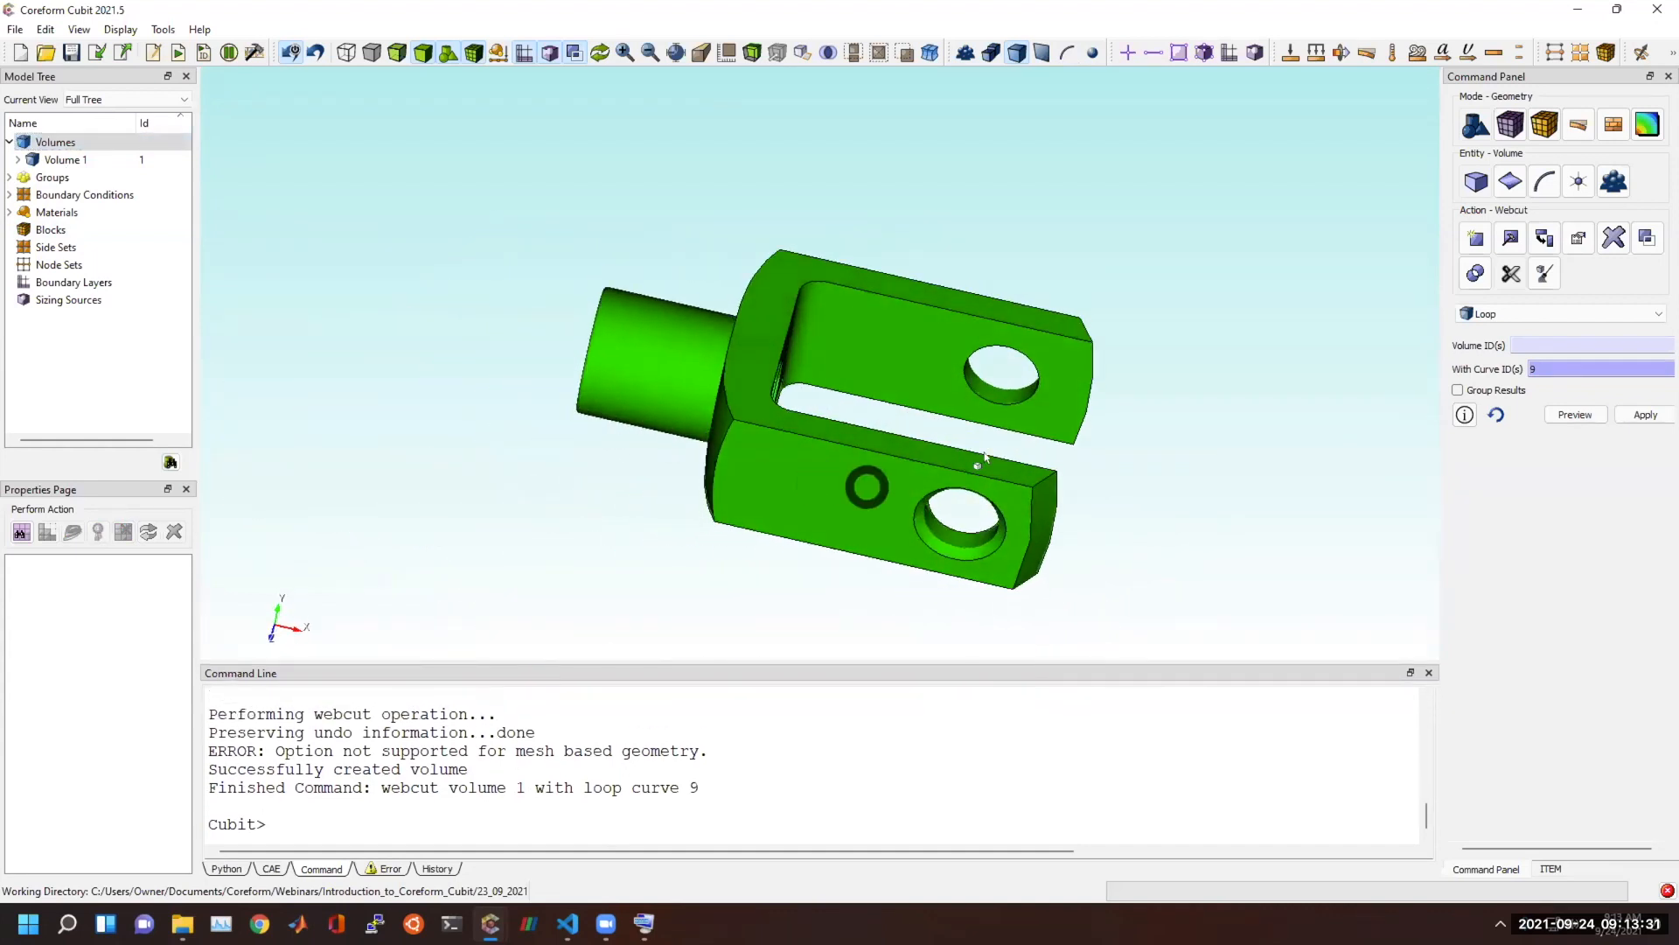
pyautogui.moveTo(653, 491); pyautogui.dragTo(873, 496)
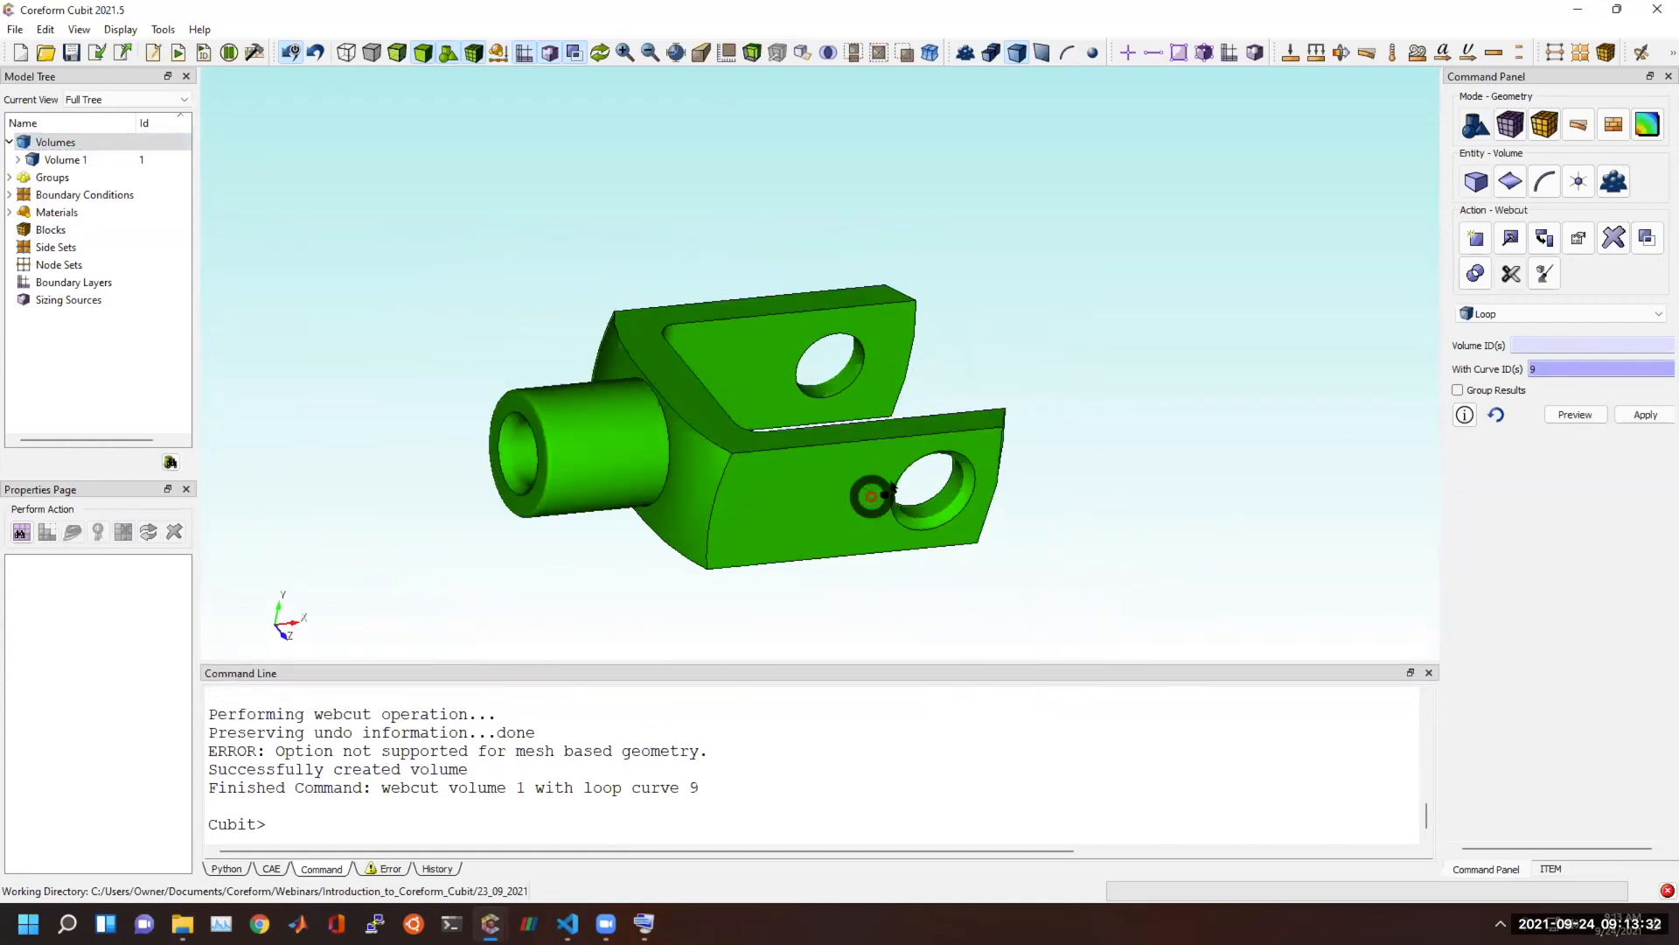
# Try to mesh volume 1 with the Tetmesh scheme, using the default settings and a max tet growth rate of 1.
pyautogui.click(1512, 125)
pyautogui.click(1491, 185)
pyautogui.click(1510, 306)
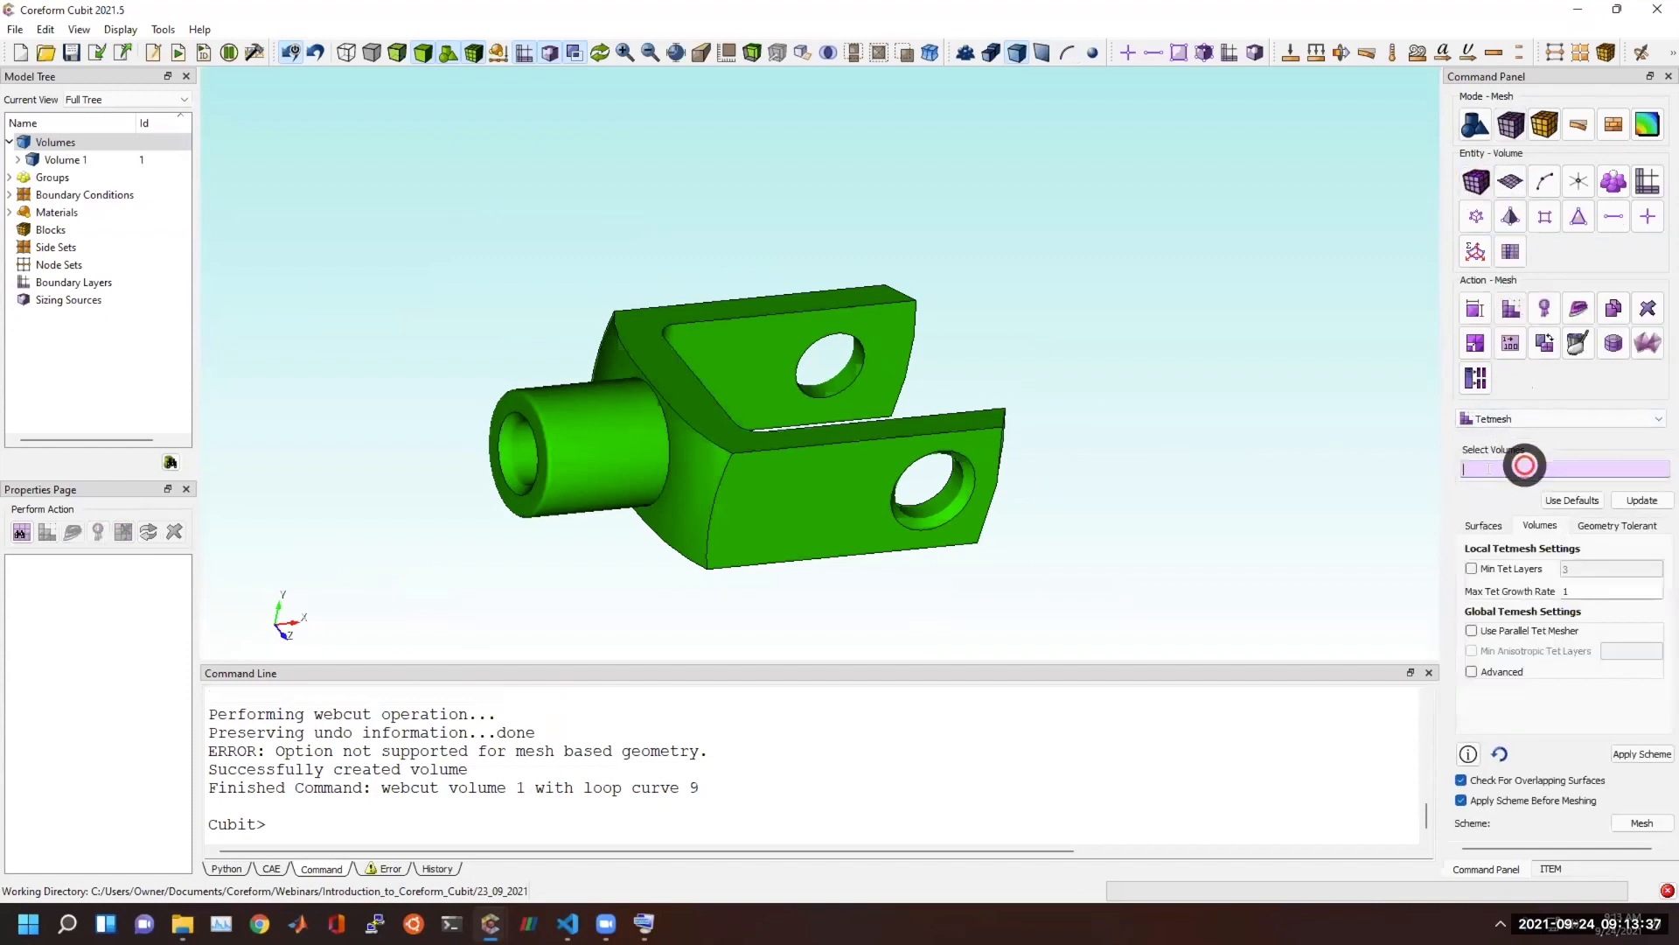
pyautogui.click(860, 527)
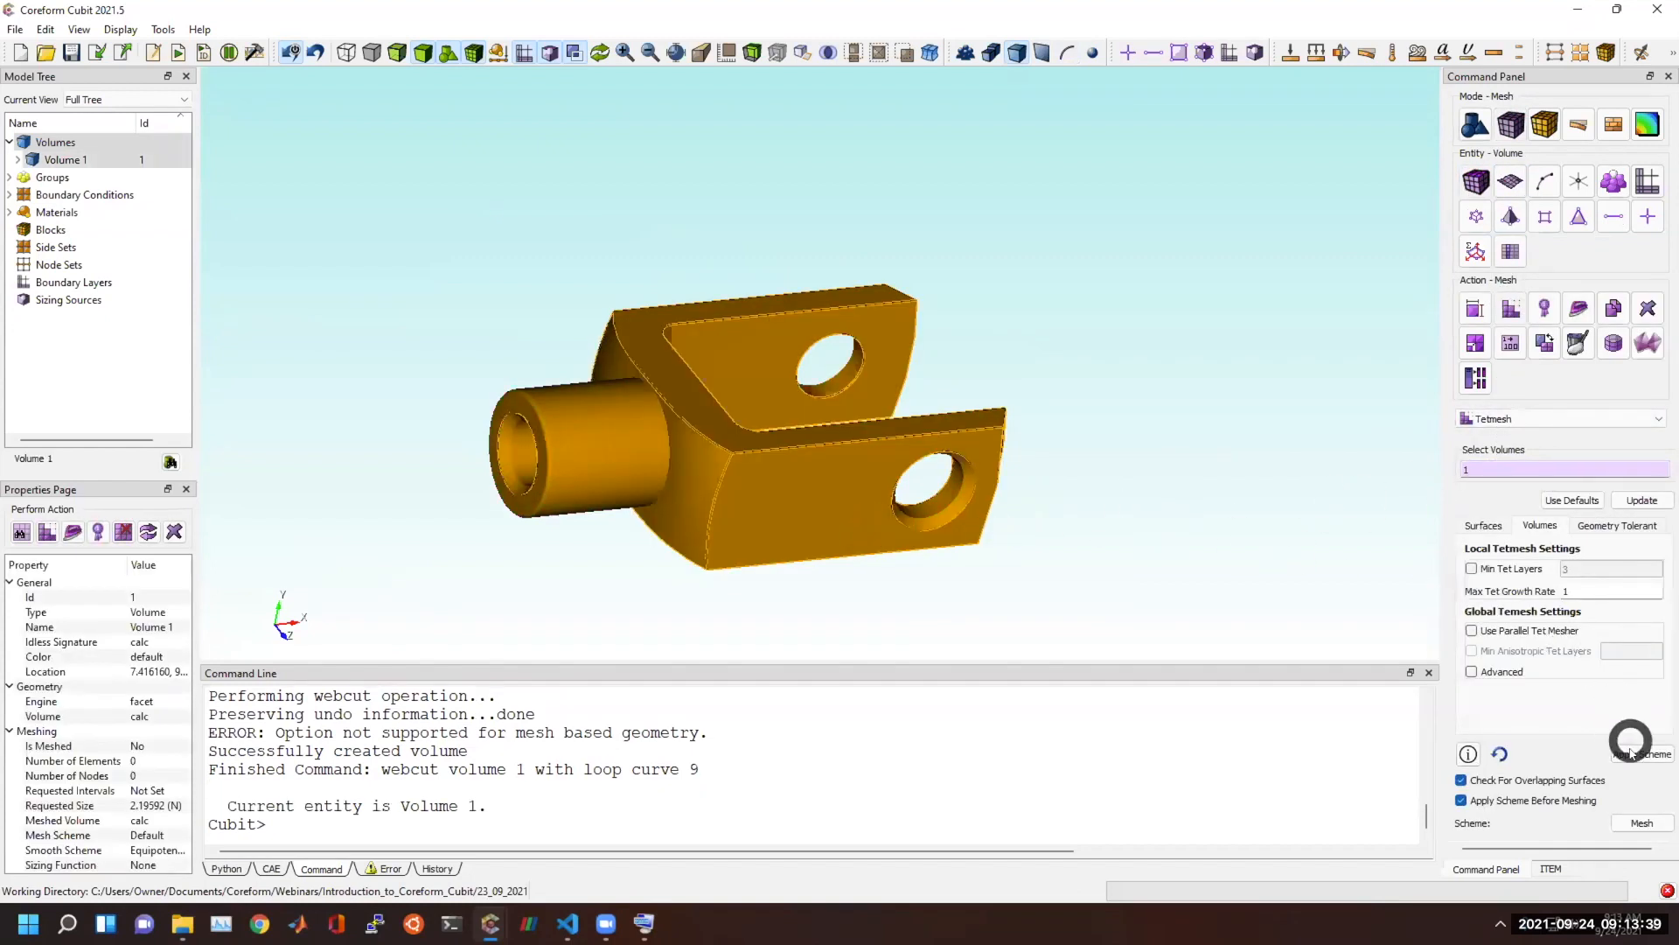
pyautogui.click(1641, 823)
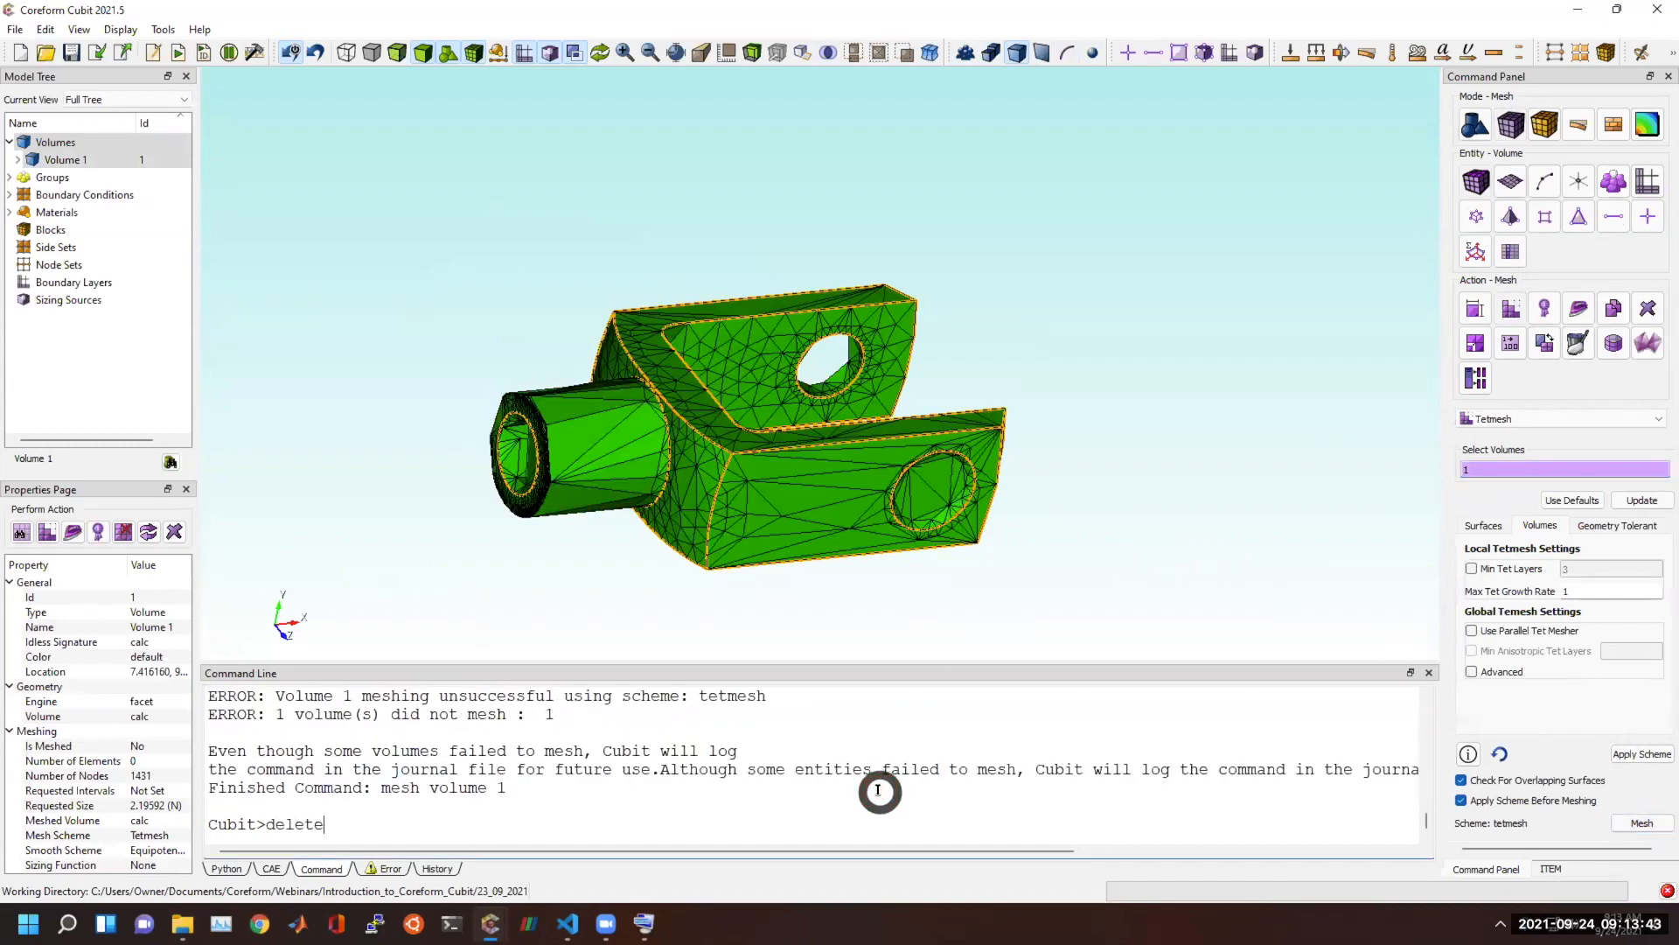
# Delete the existing mesh and apply automatic sizing with an auto factor of 4 to volume 1.
pyautogui.press('Return')
pyautogui.click(1475, 308)
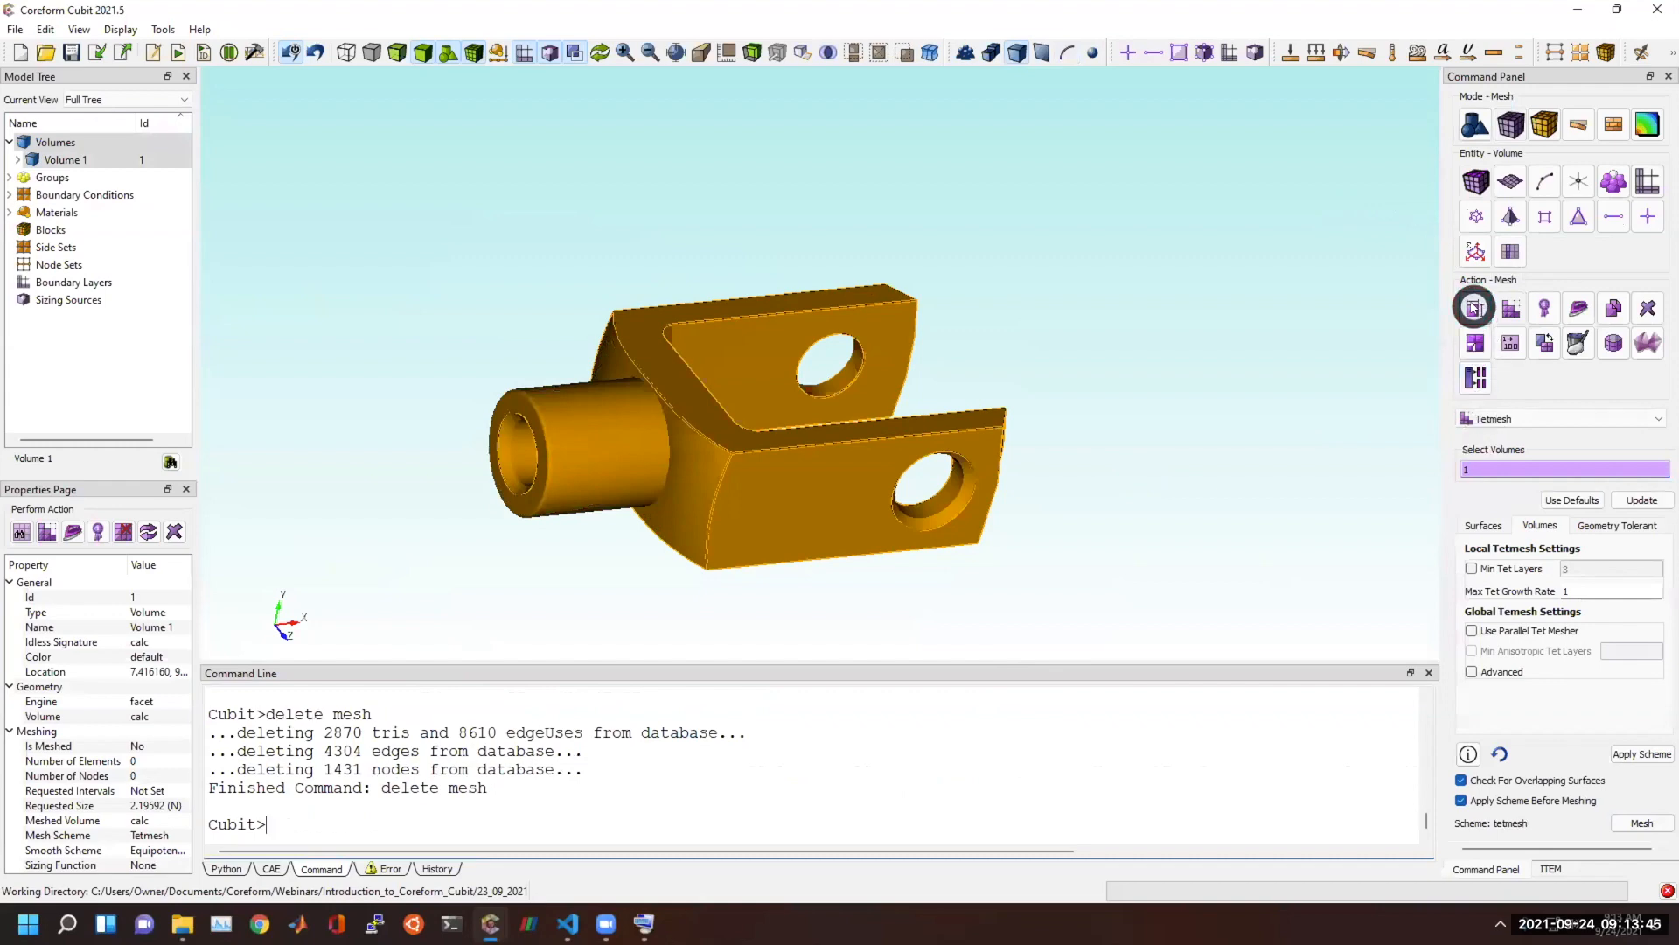
pyautogui.click(1518, 520)
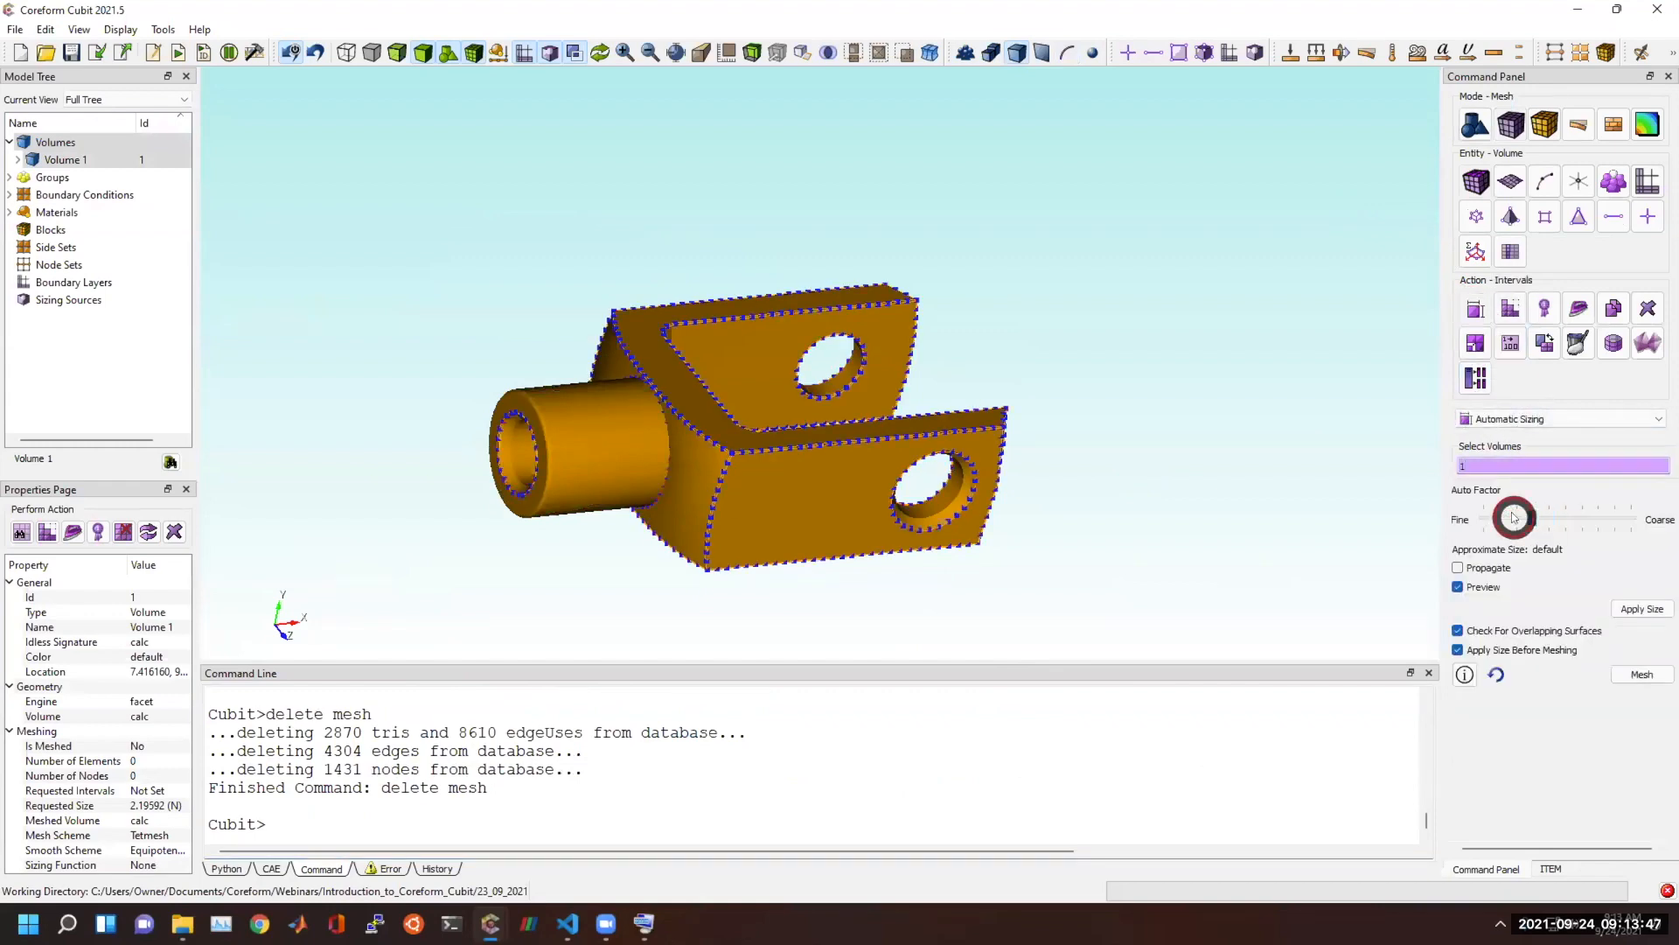
pyautogui.click(1642, 672)
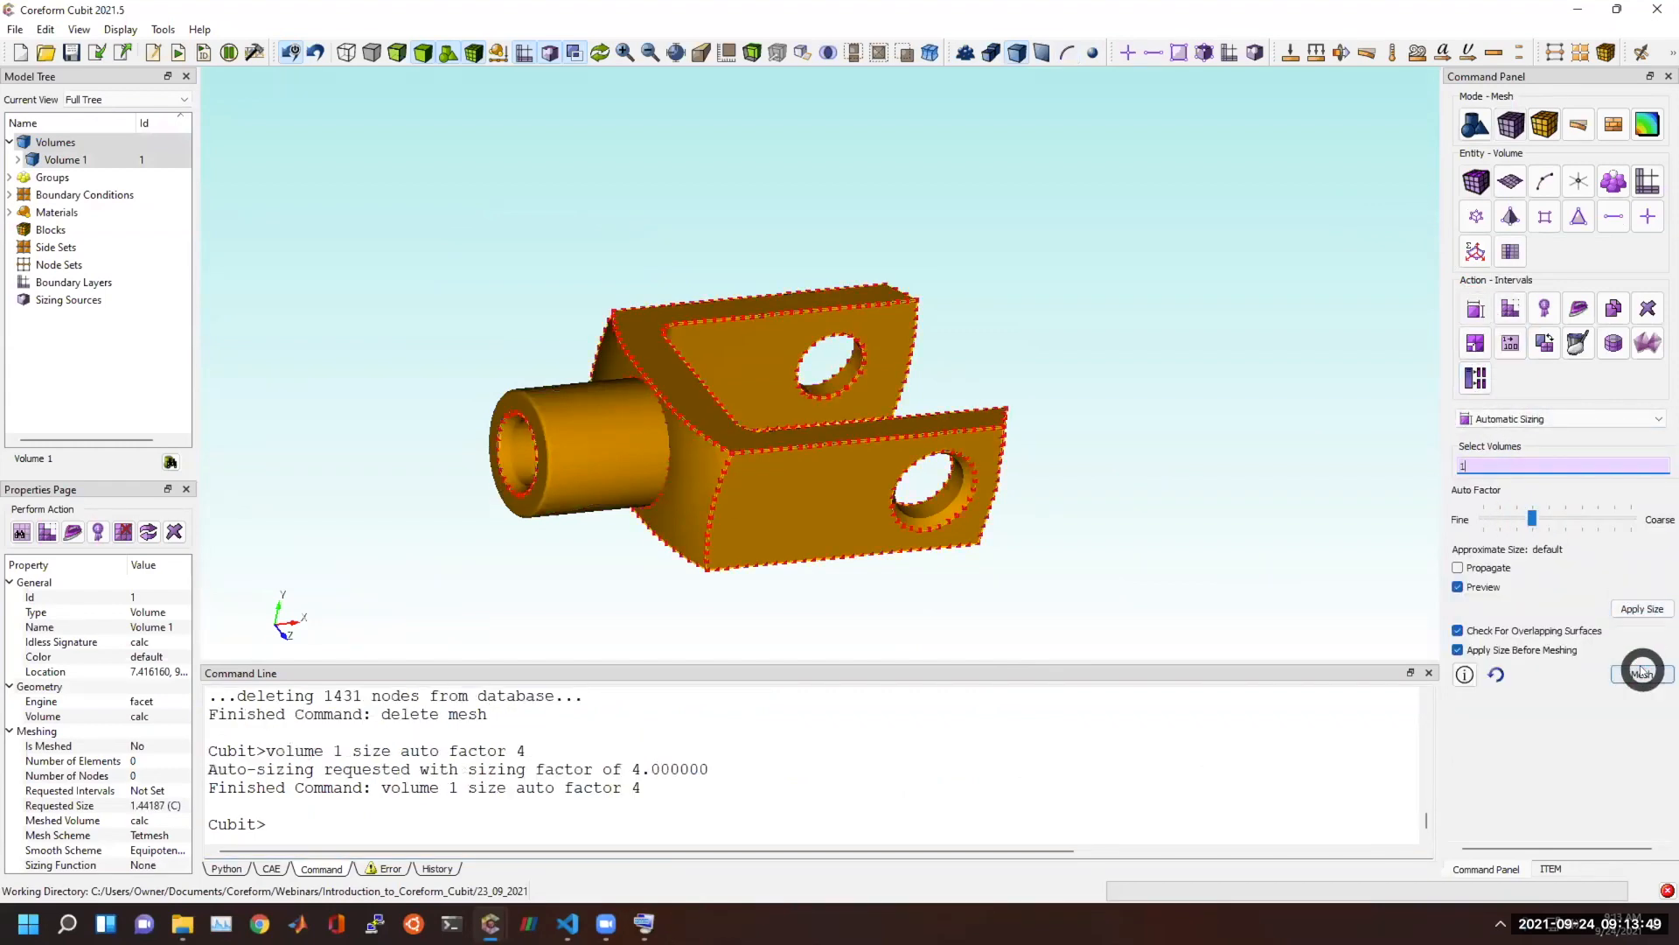
# Refine volume 1's automatic sizing to an auto factor of 3 and mesh the volume with the Tetmesh scheme.
pyautogui.click(1516, 520)
pyautogui.click(1632, 612)
pyautogui.click(1636, 674)
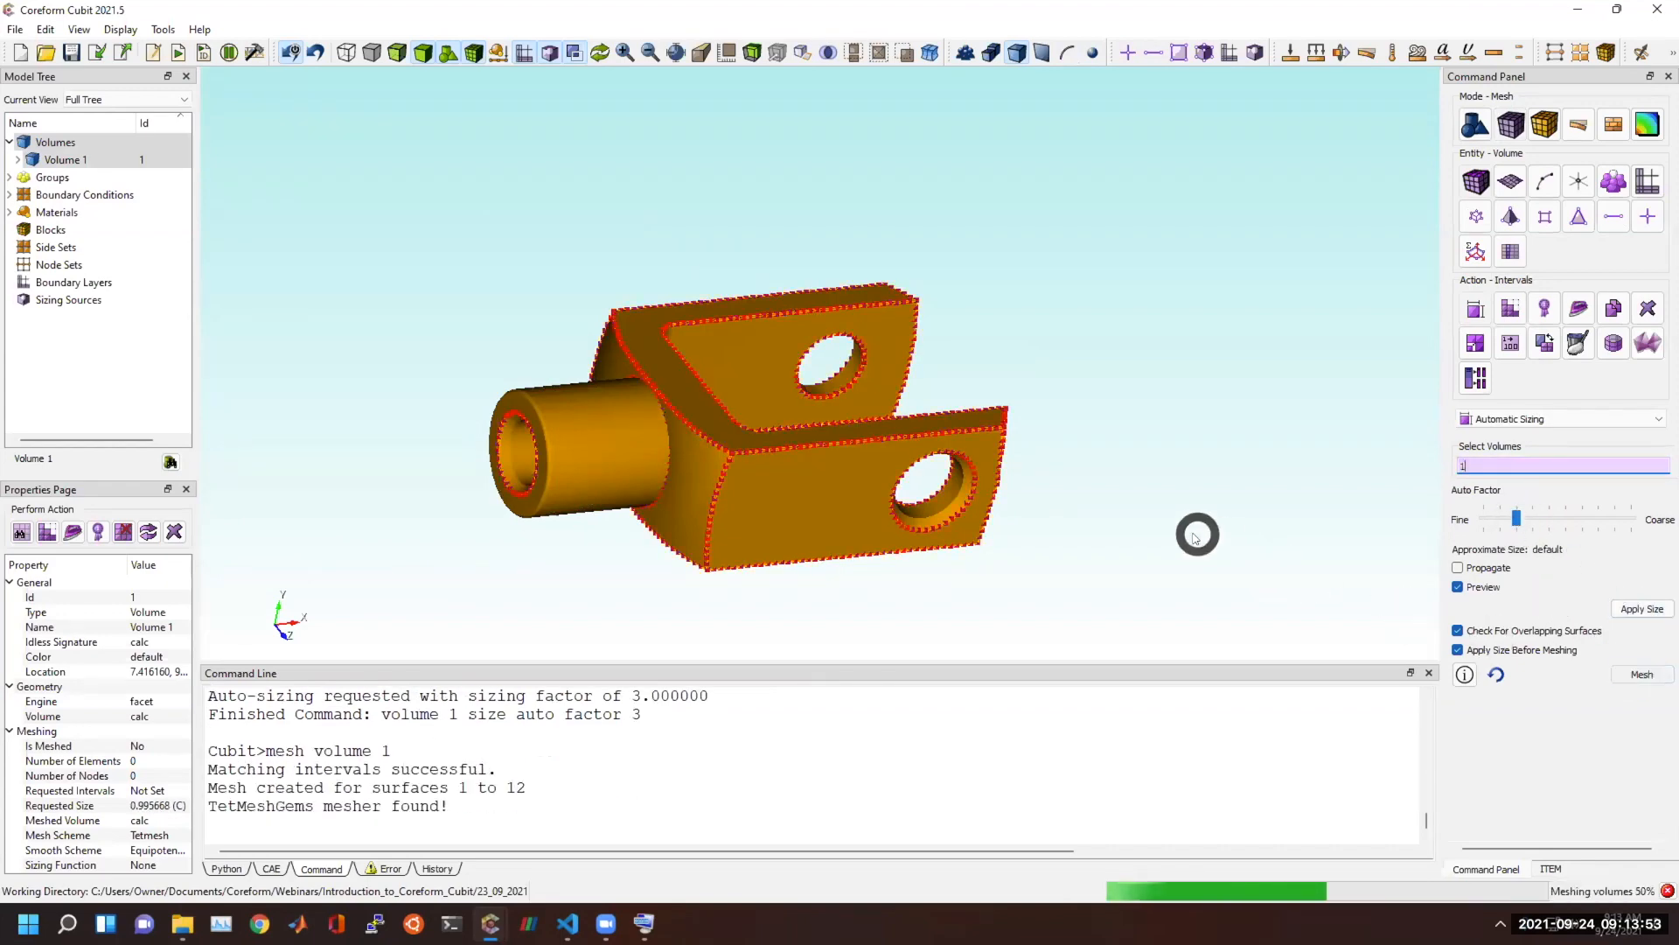
# Examine the tet mesh on the shank, the fork arms and around the pin holes from several angles.
pyautogui.scroll(3, 1131, 540)
pyautogui.moveTo(636, 473)
pyautogui.mouseDown()
pyautogui.moveTo(753, 271)
pyautogui.moveTo(787, 318)
pyautogui.moveTo(927, 279)
pyautogui.moveTo(614, 277)
pyautogui.moveTo(937, 390)
pyautogui.moveTo(754, 430)
pyautogui.mouseUp()
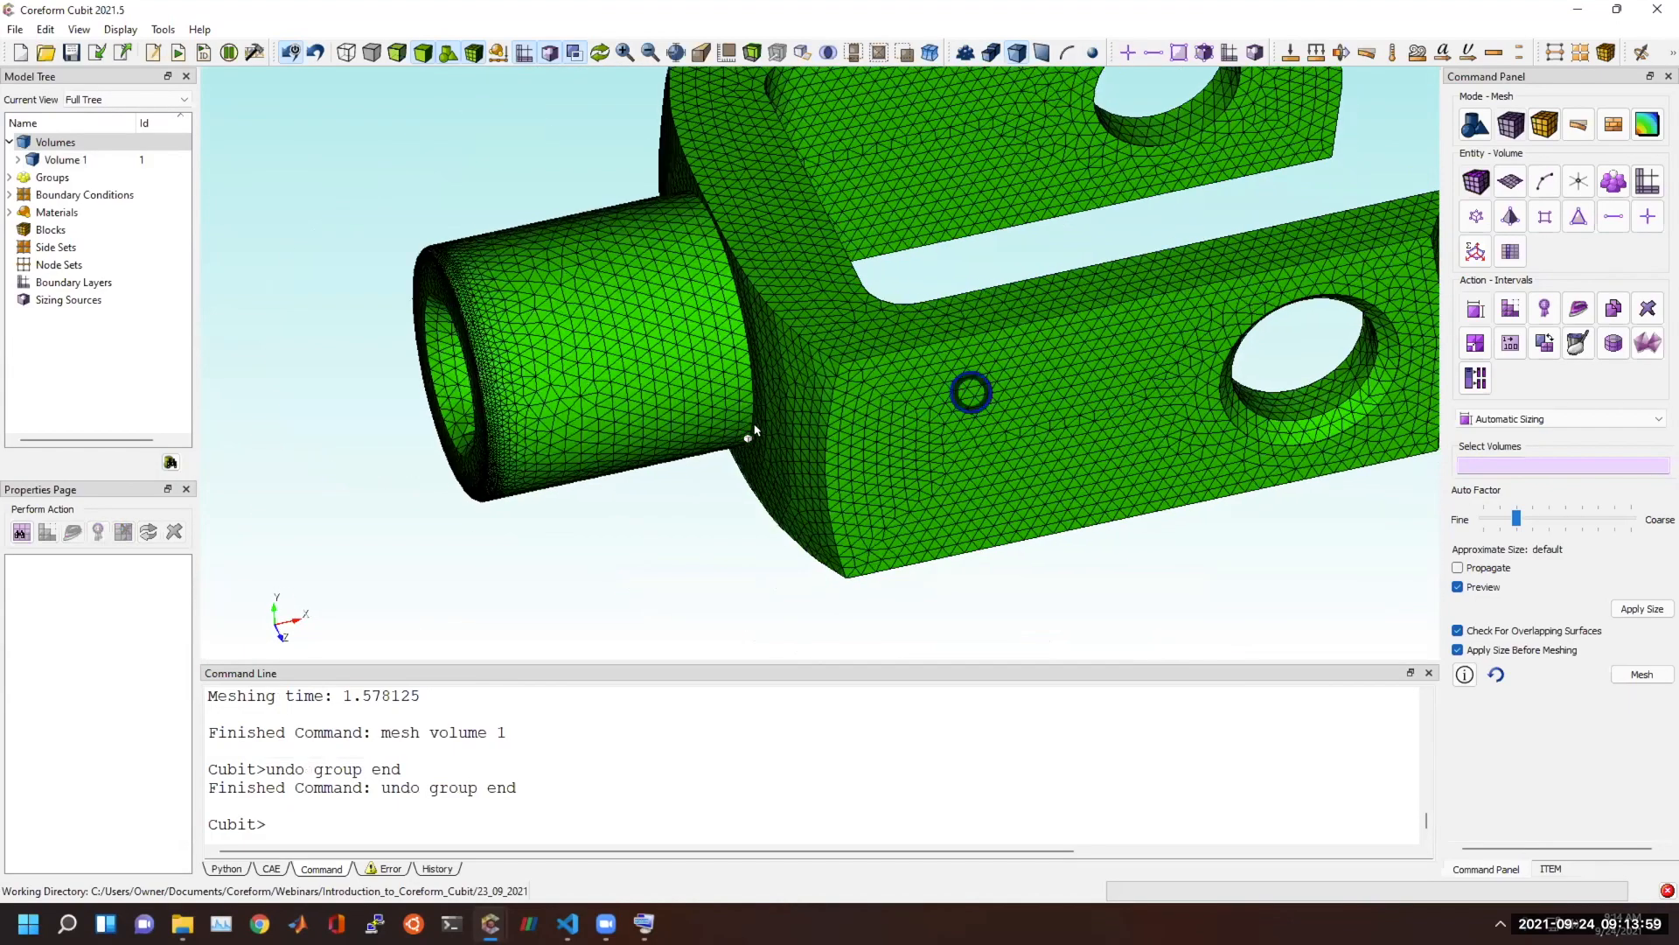
pyautogui.moveTo(970, 392); pyautogui.dragTo(755, 430, button='middle')
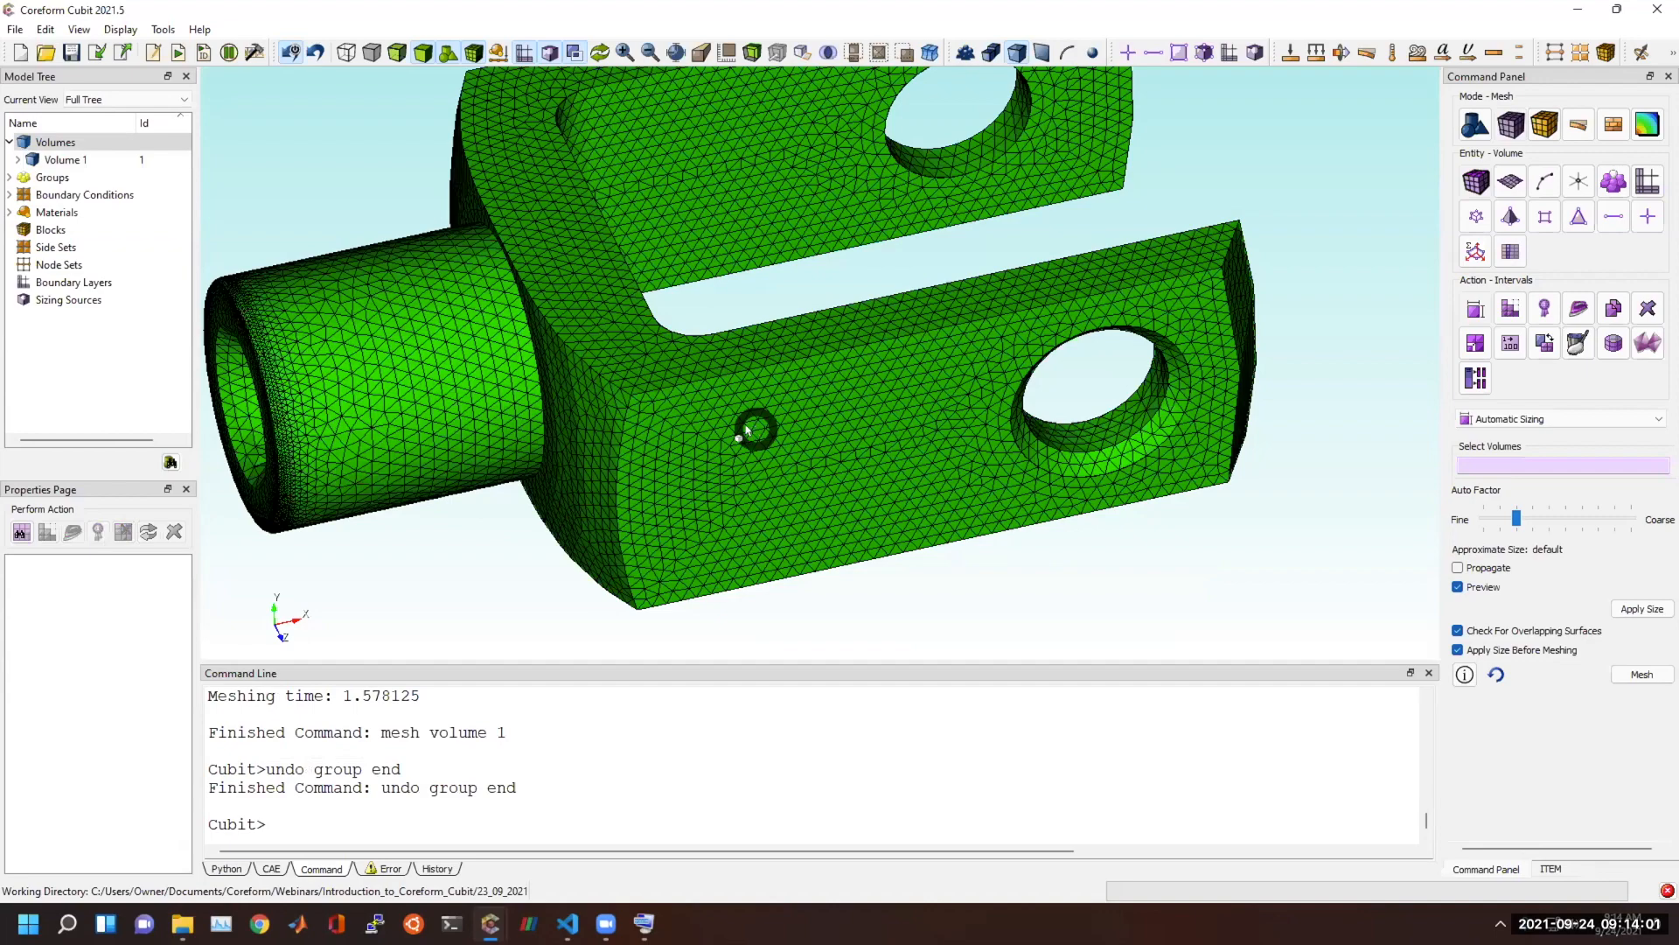
pyautogui.scroll(-3, 665, 483)
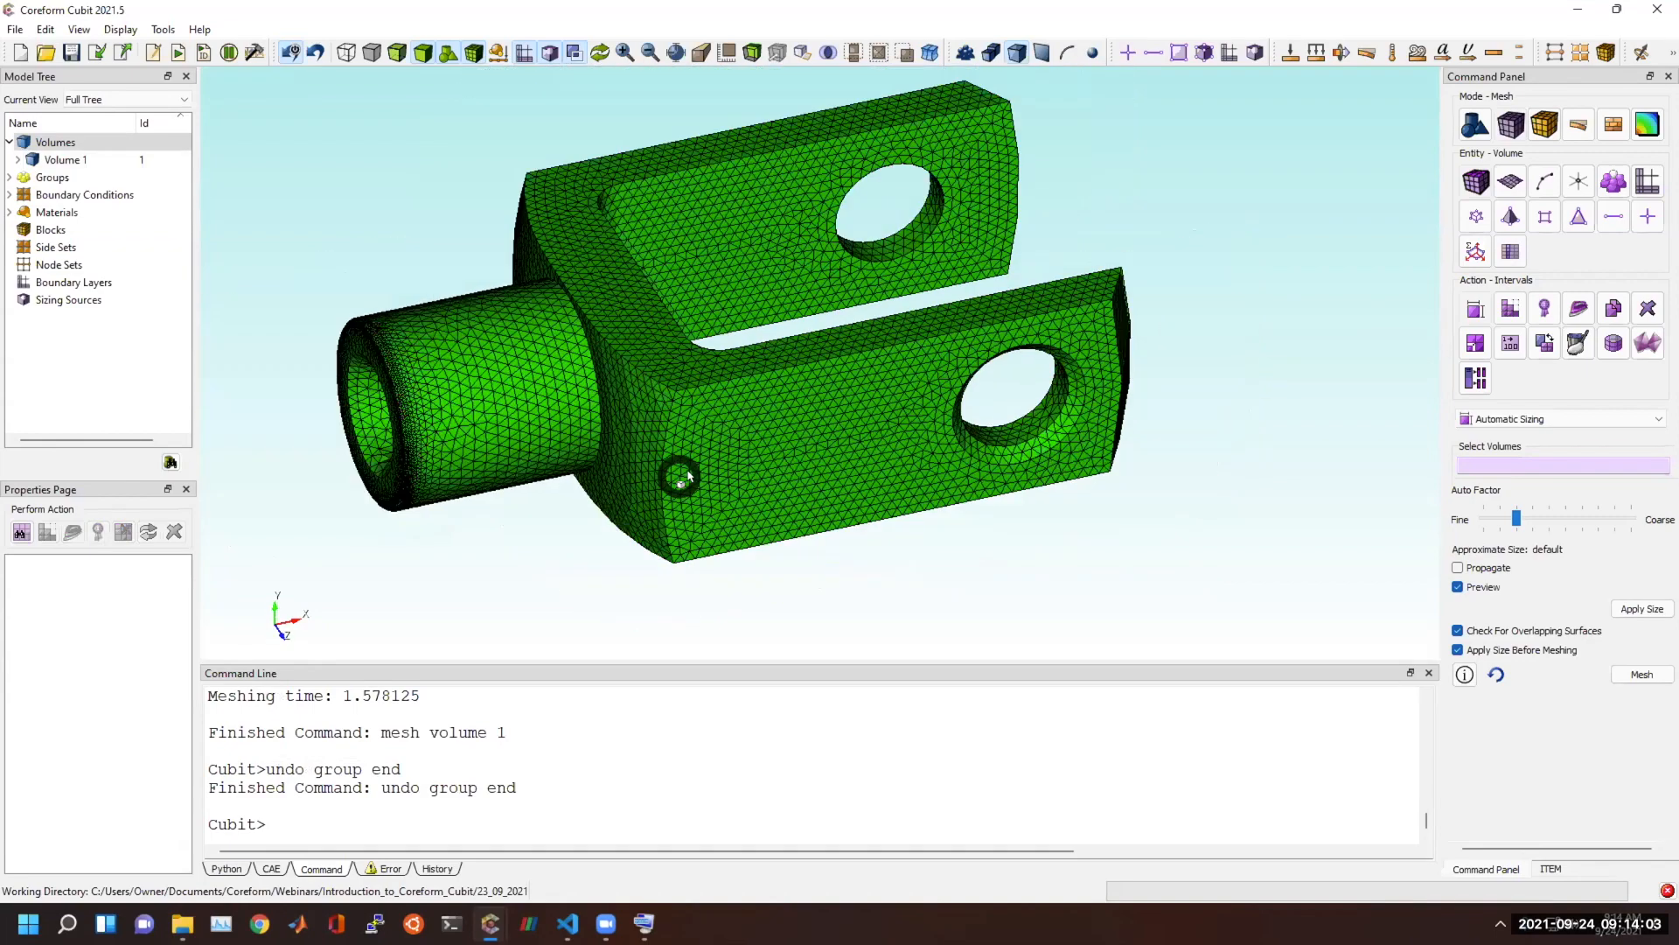
pyautogui.scroll(-2, 688, 476)
pyautogui.moveTo(853, 442); pyautogui.dragTo(785, 488)
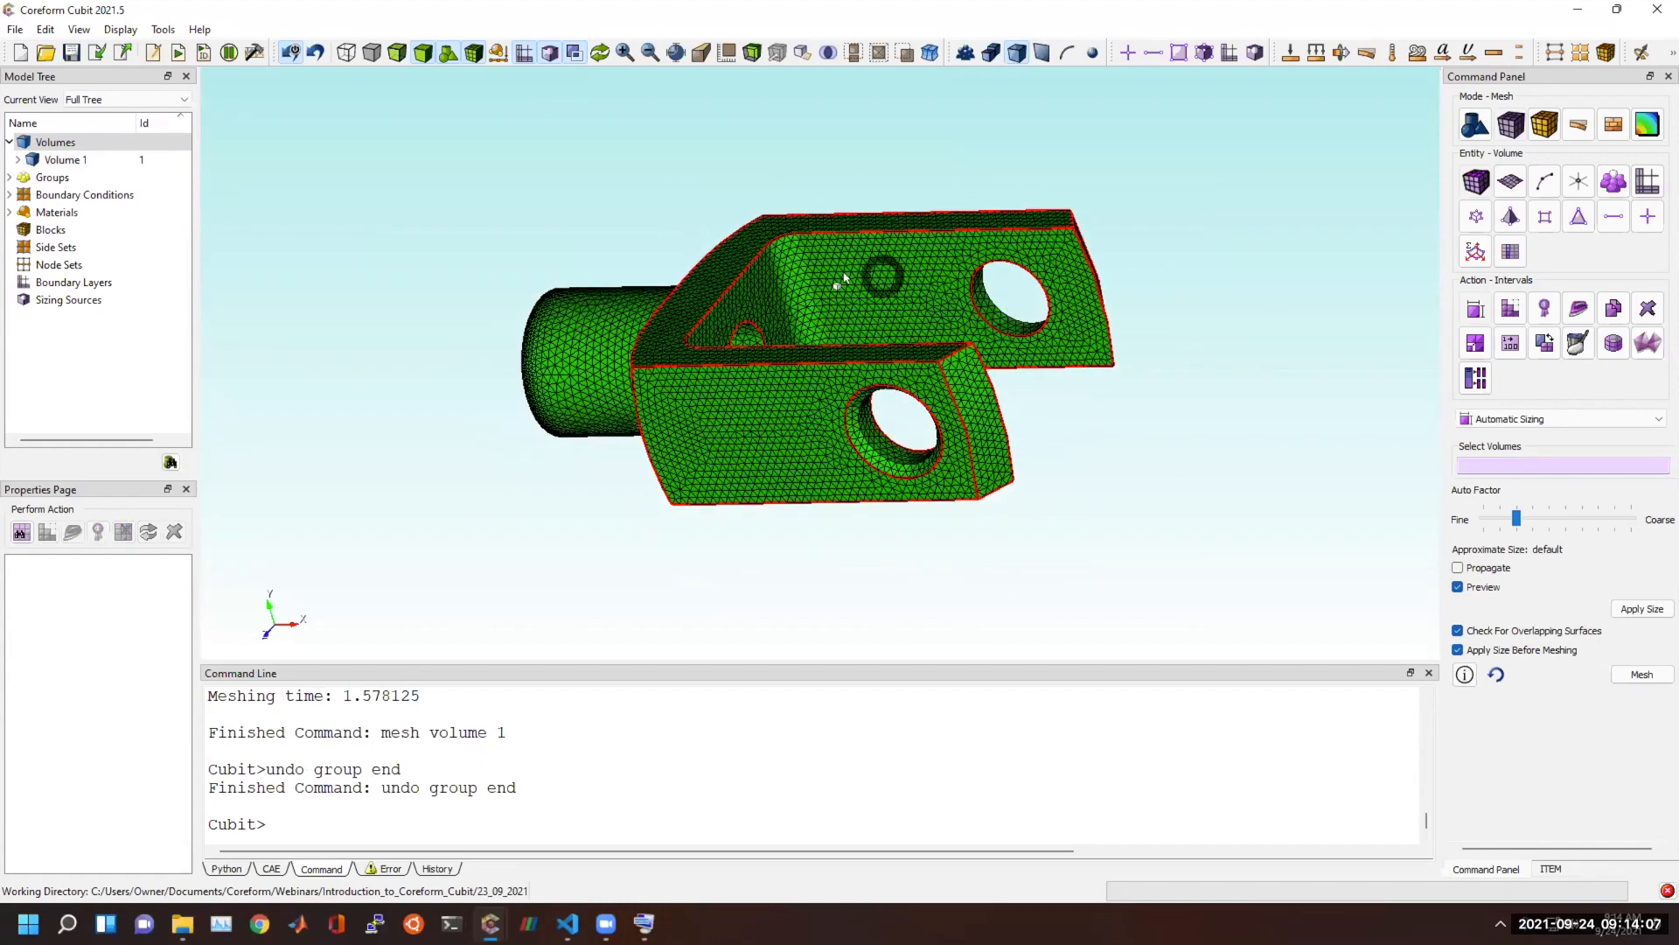
pyautogui.scroll(2, 1075, 446)
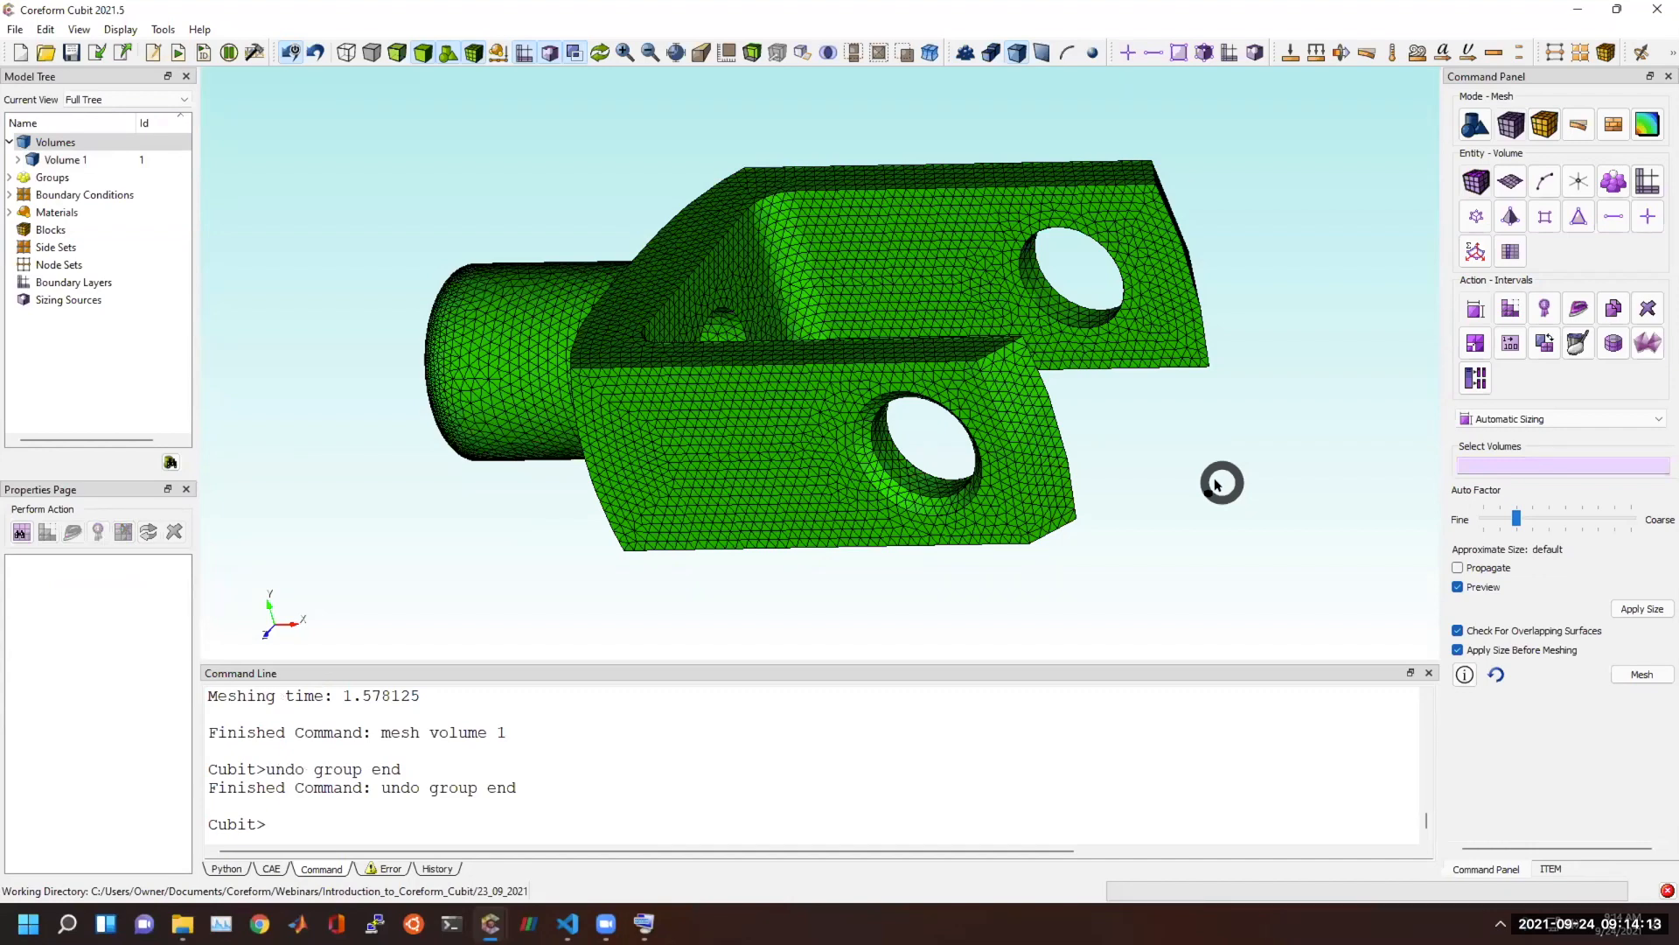
# Start a new model and import knuckle.stl with a 135 feature angle, linear interpolation, Merge Geometry and Make Elements on.
pyautogui.click(20, 52)
pyautogui.click(96, 50)
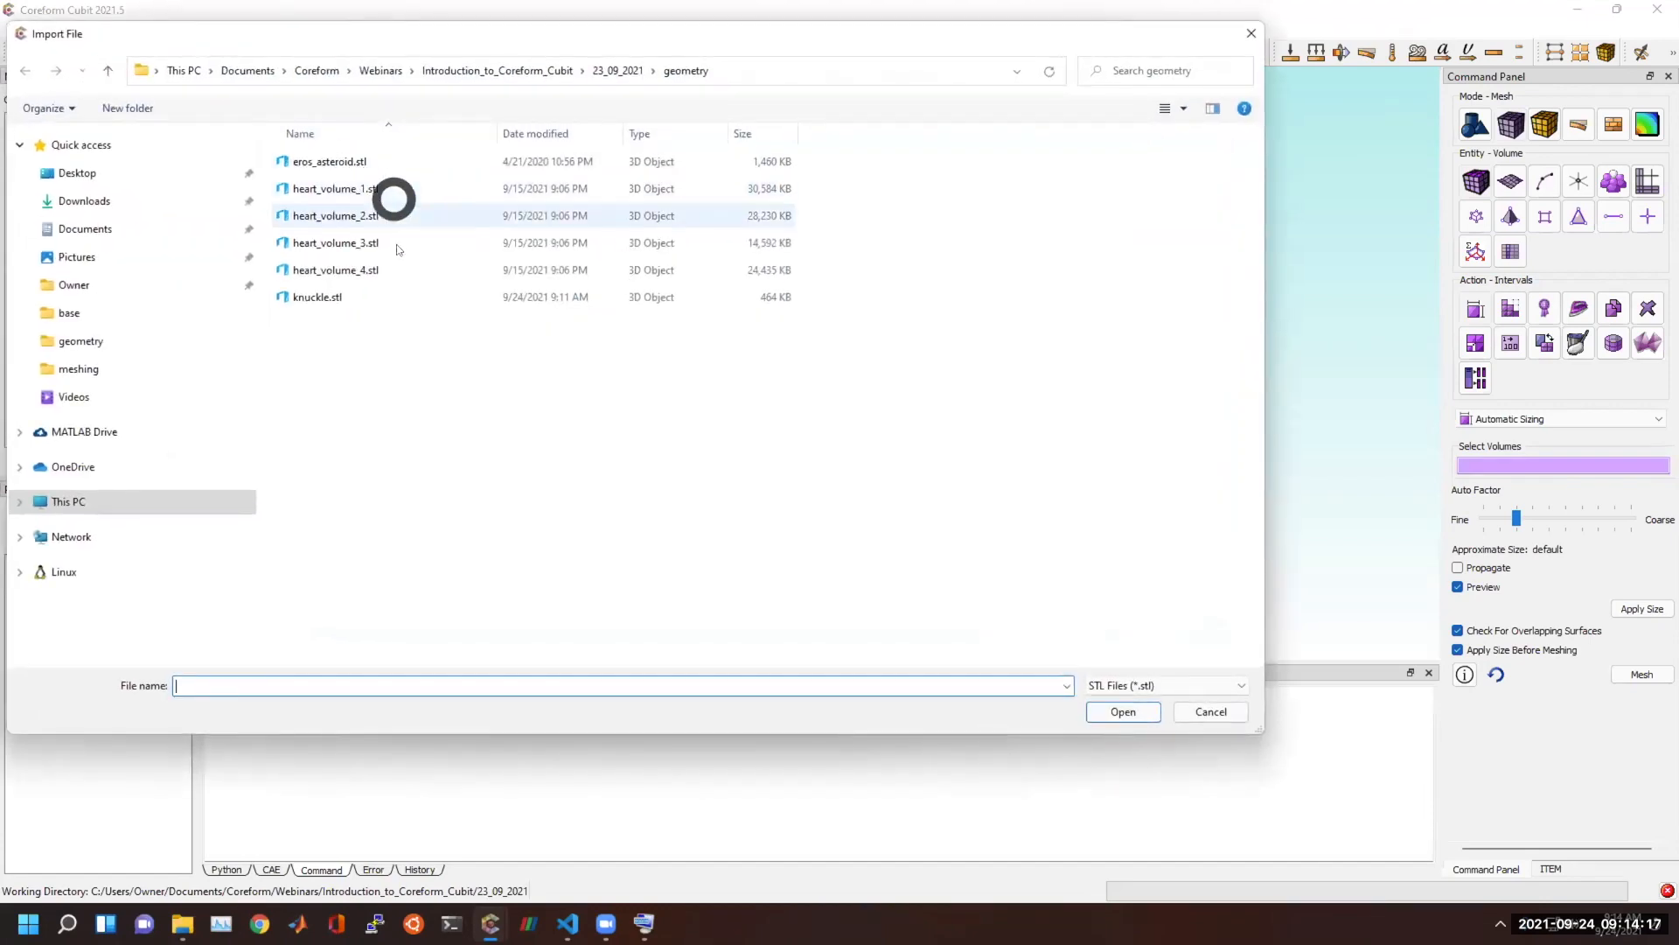
pyautogui.doubleClick(367, 294)
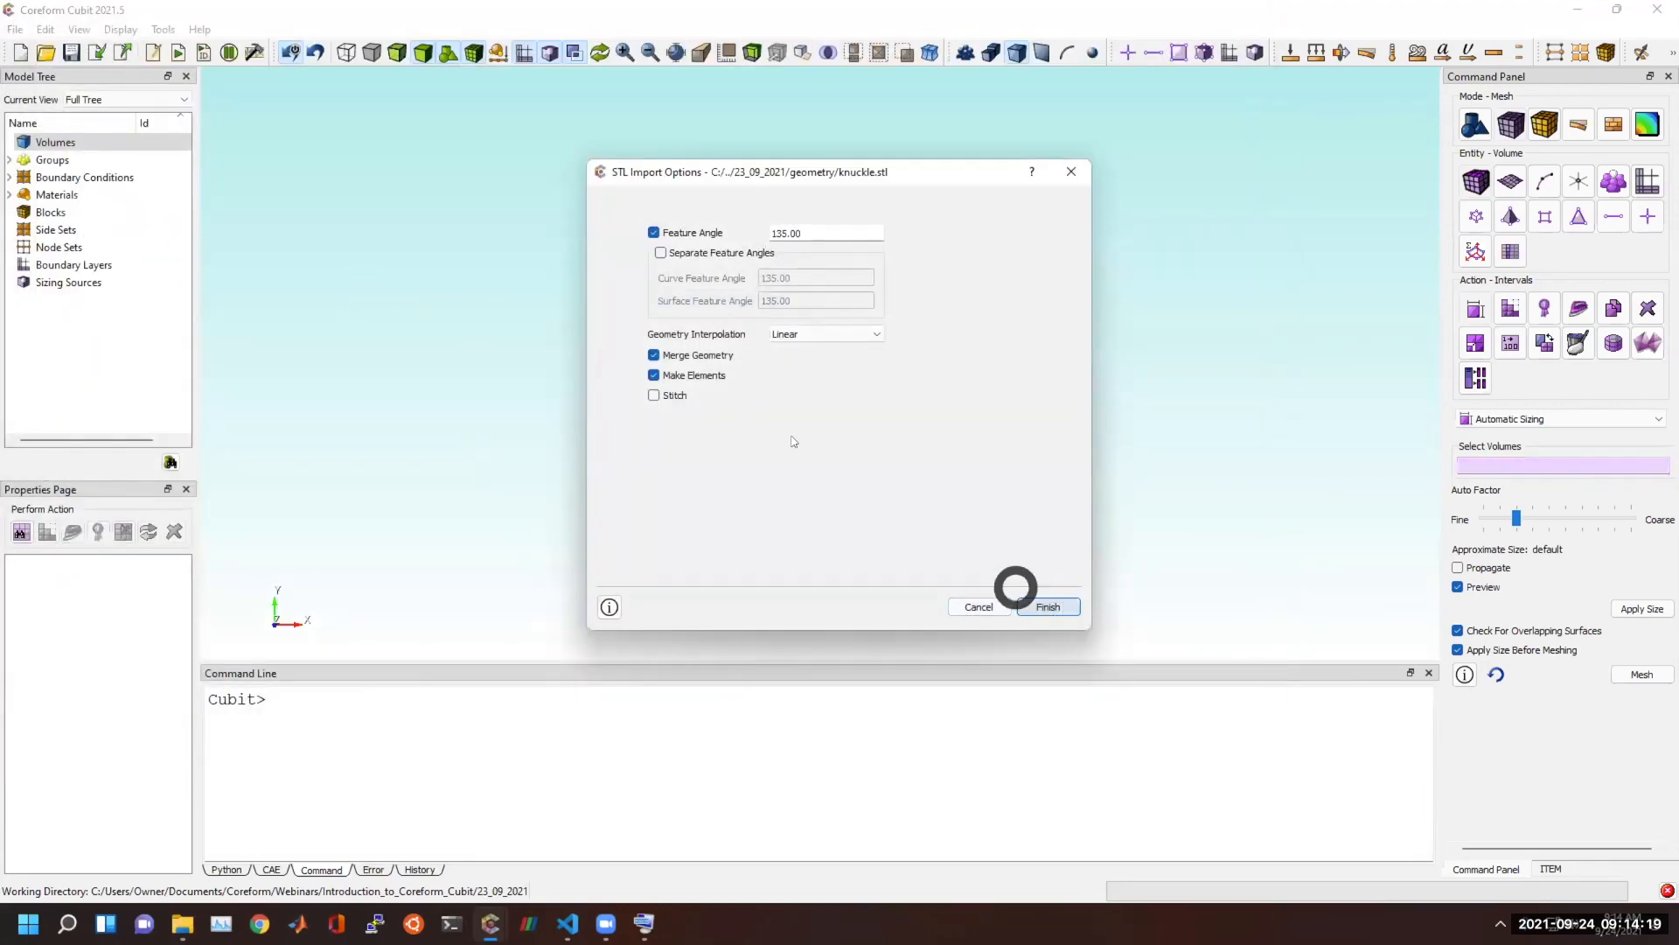
pyautogui.click(1046, 607)
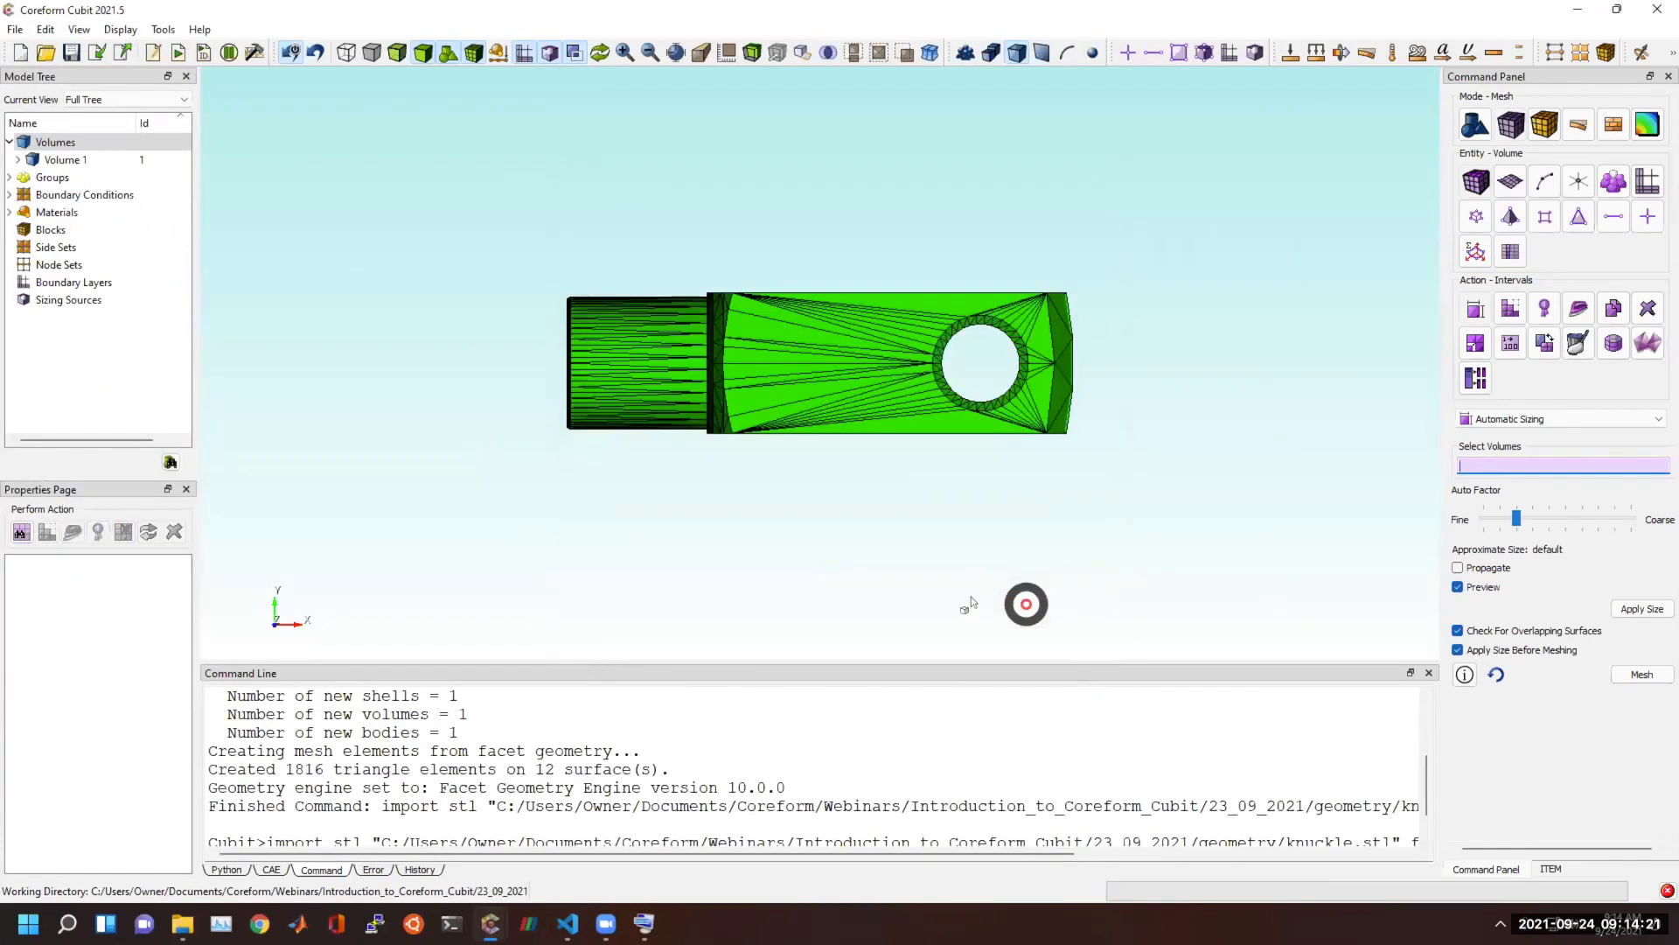
pyautogui.moveTo(746, 476); pyautogui.dragTo(827, 490)
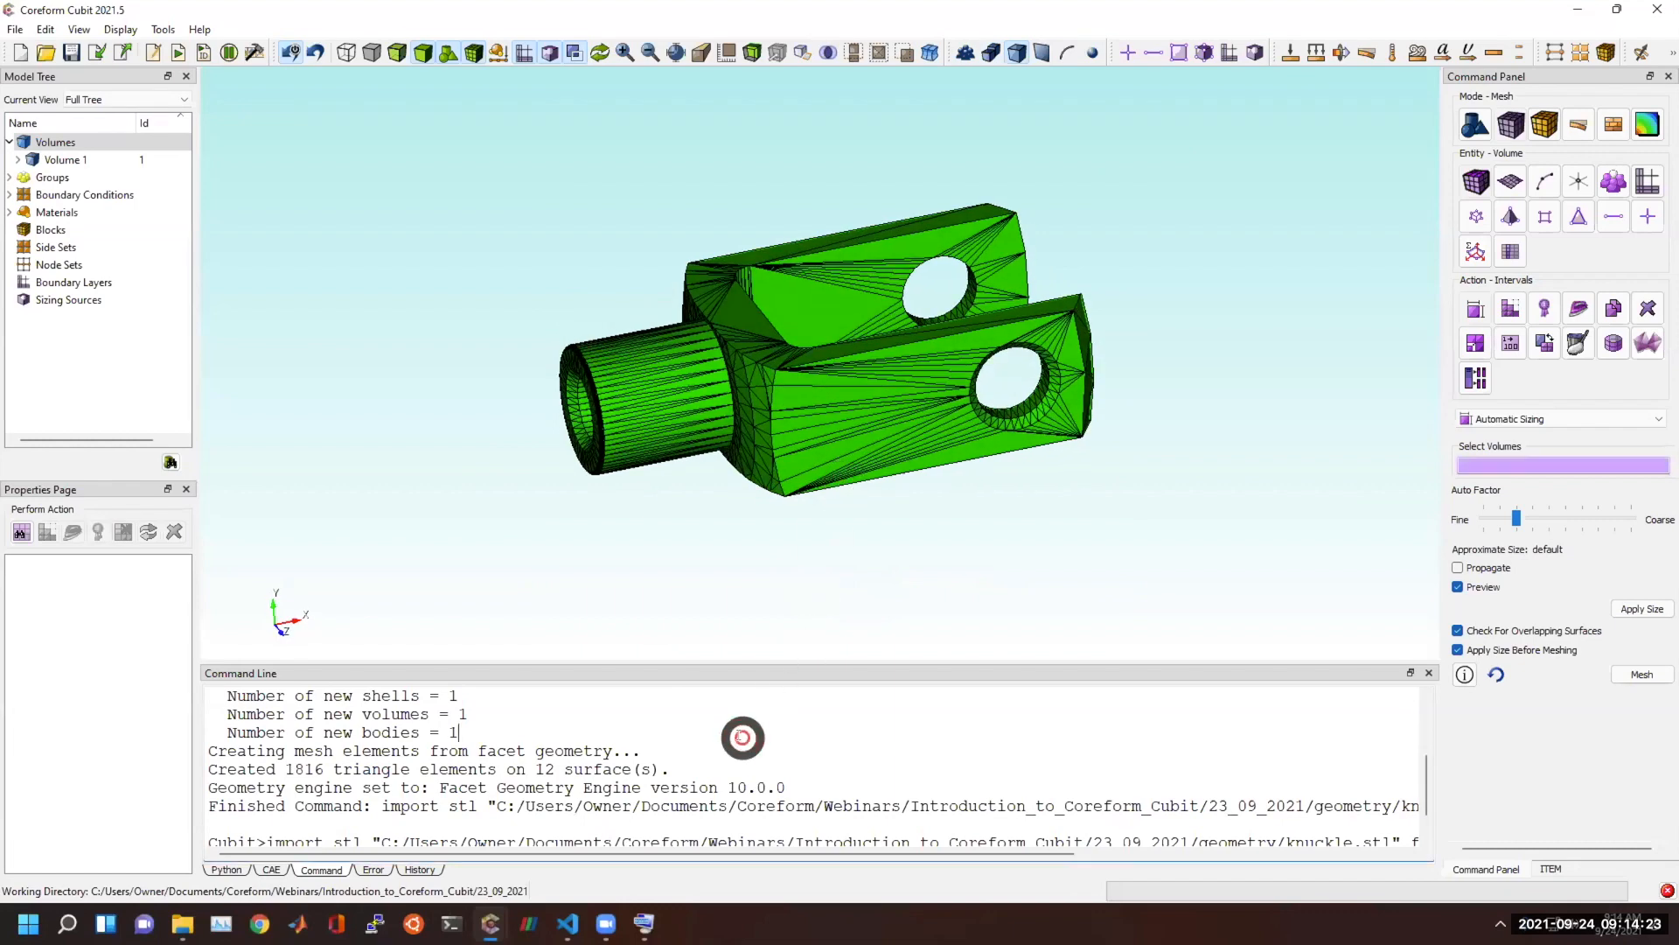
# Generate tets directly from all imported STL triangles with the command "tetmesh tri all".
pyautogui.write('t>t')
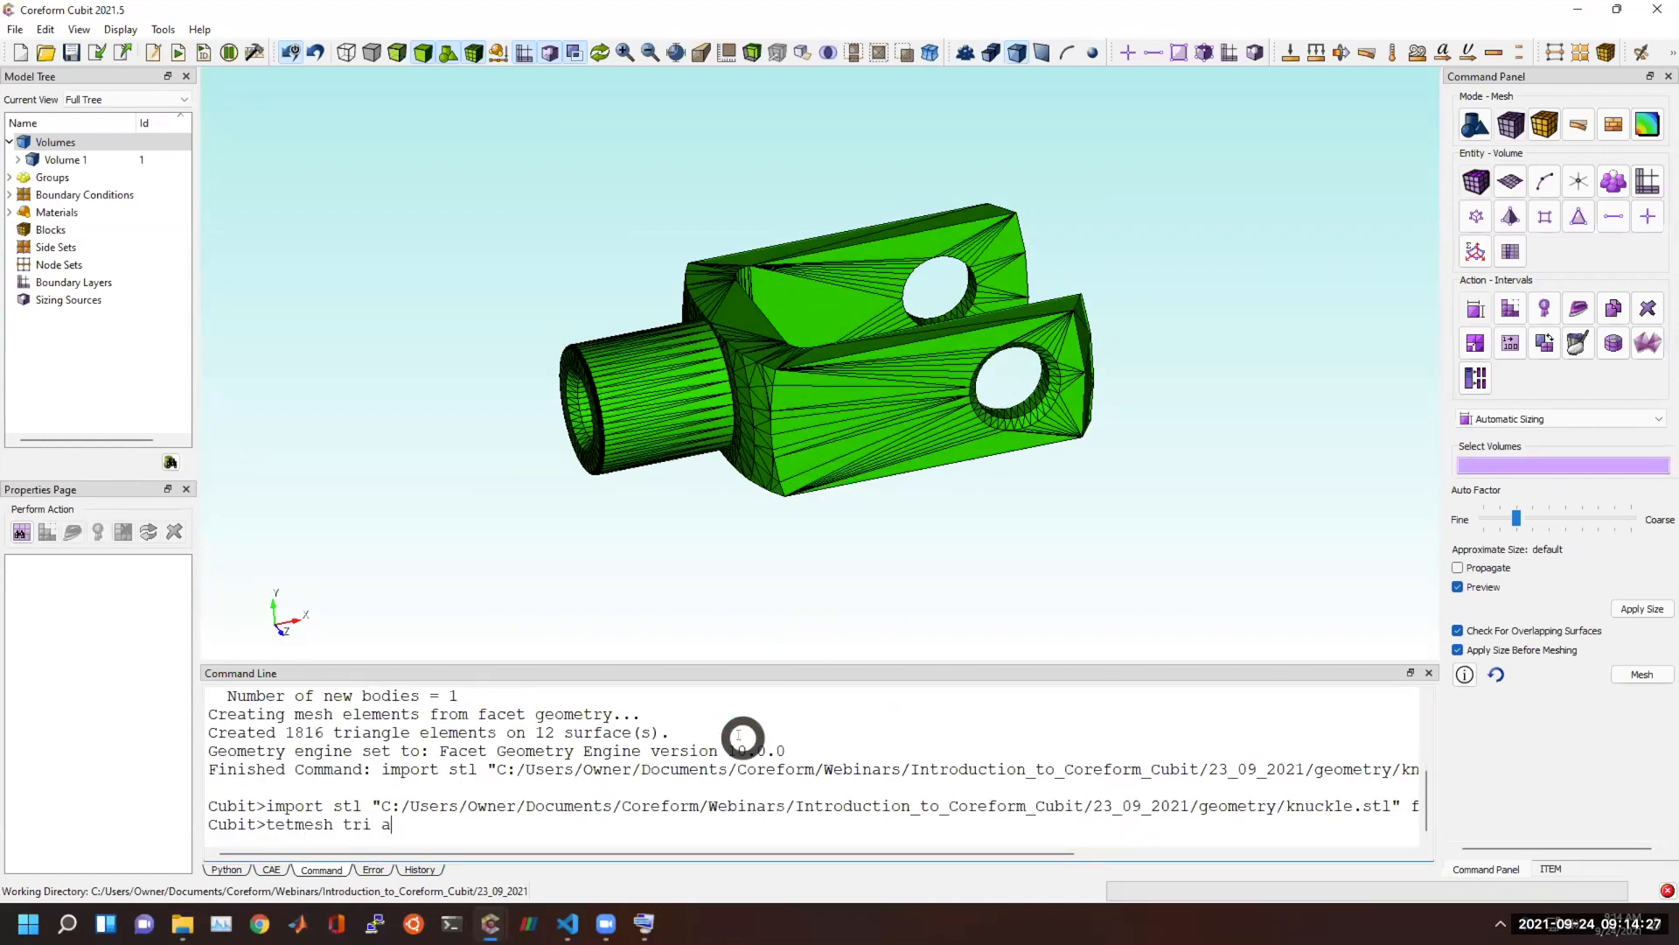
pyautogui.write('etmesh tri all')
pyautogui.press('Return')
pyautogui.scroll(3, 962, 437)
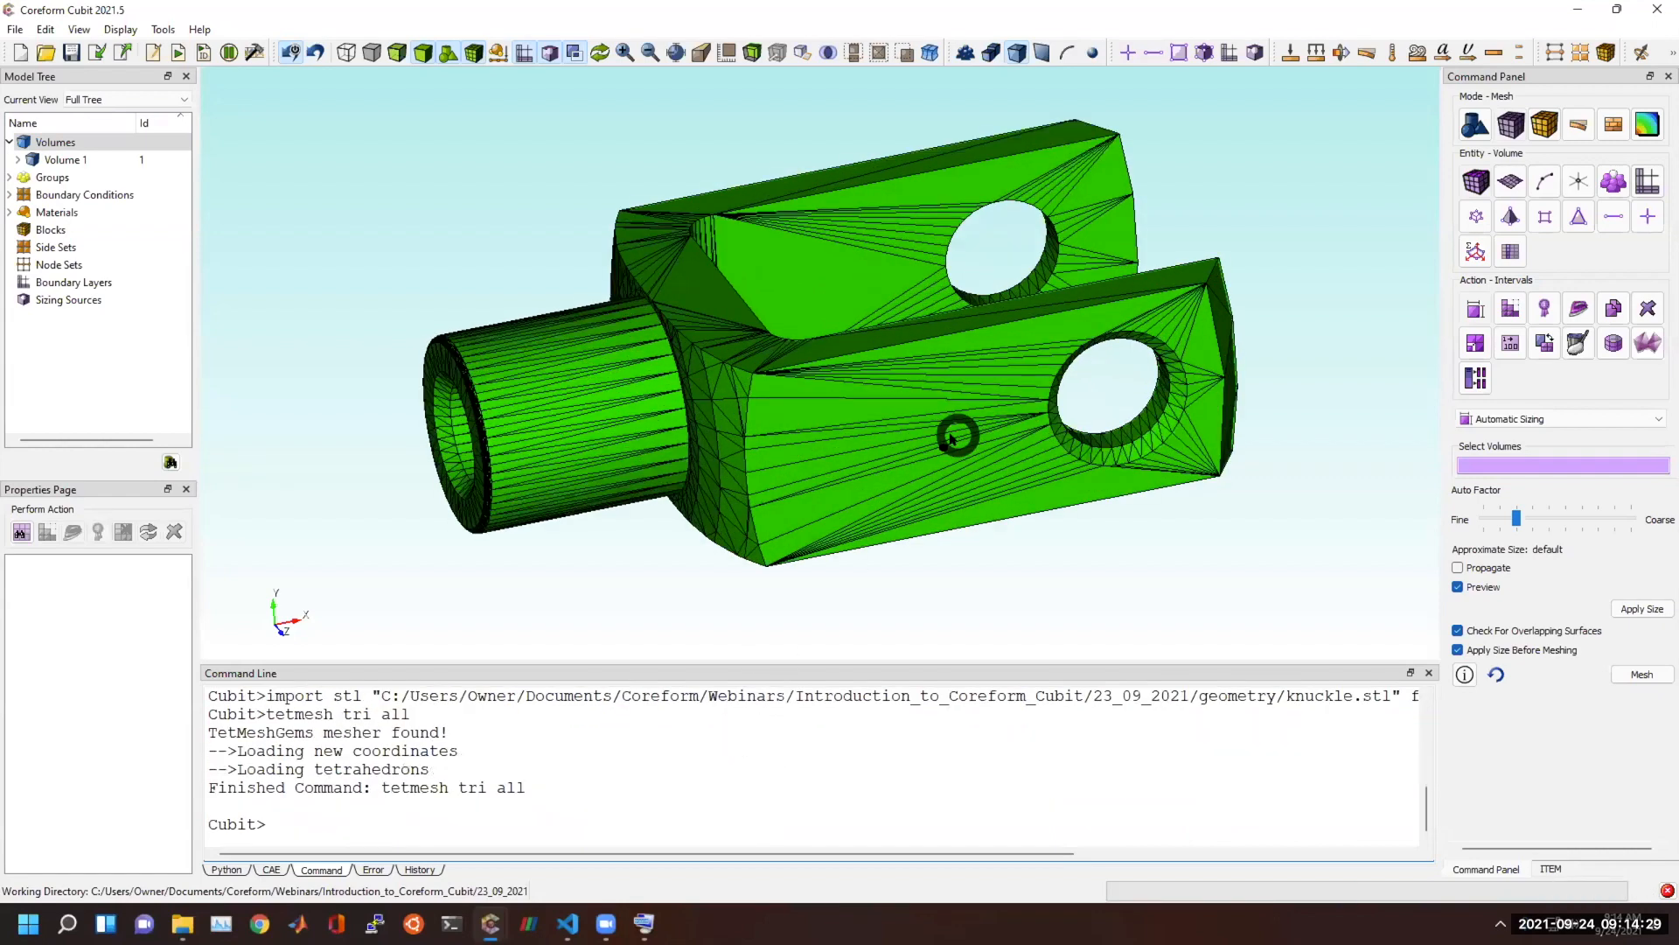
pyautogui.click(606, 743)
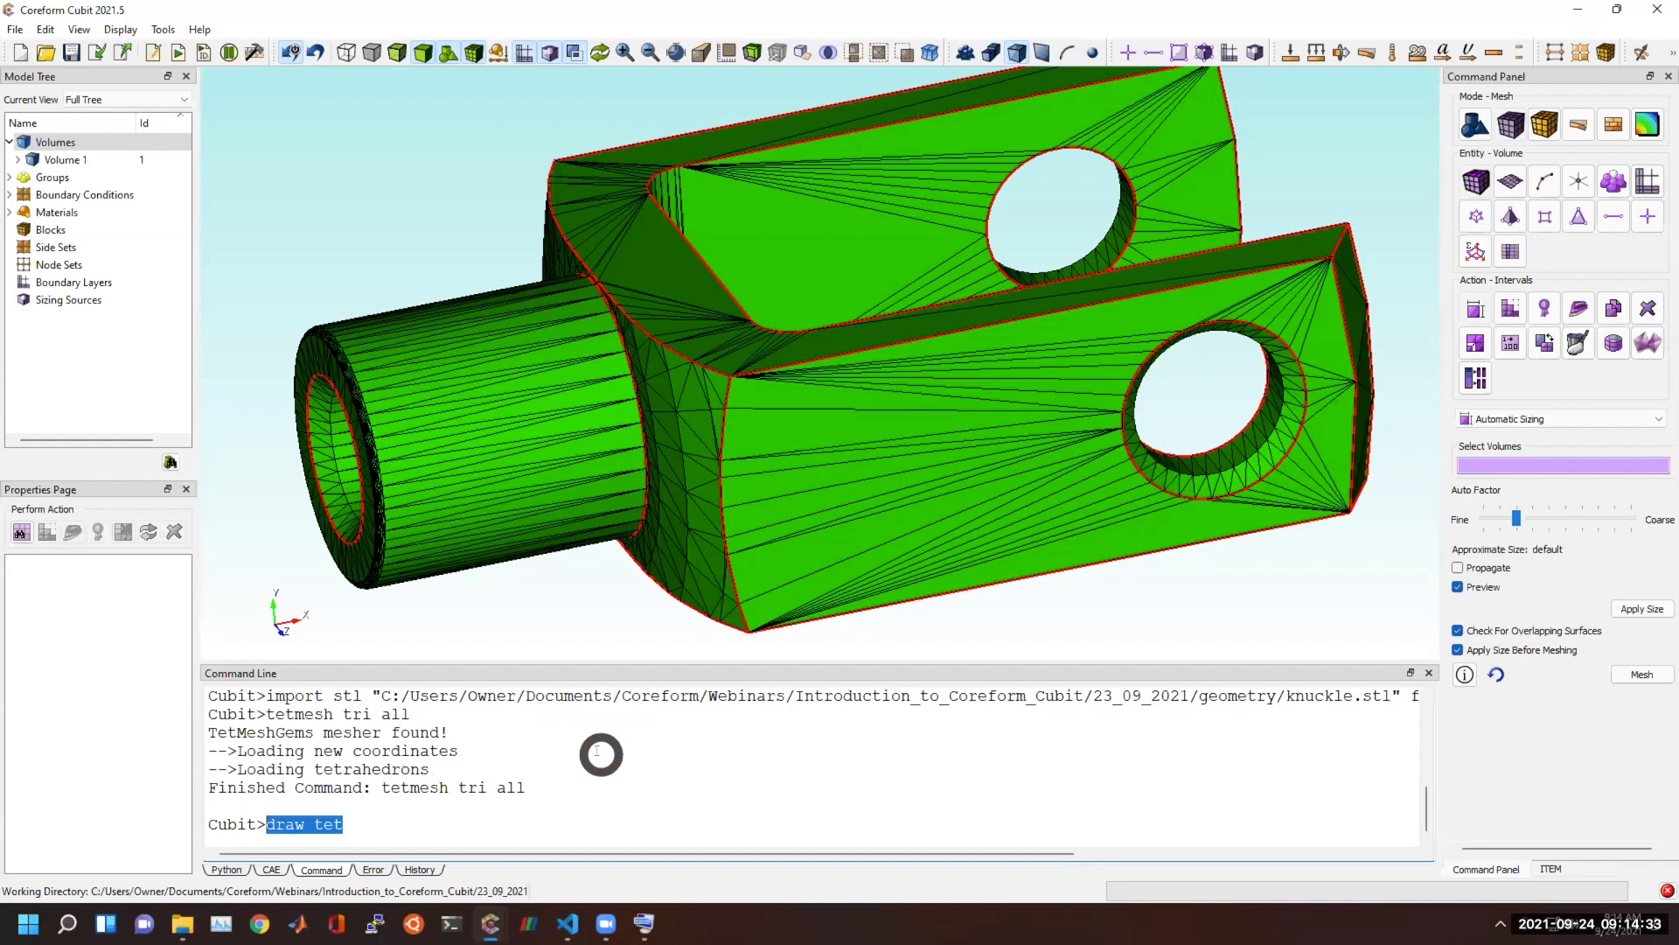
# Draw the Shape quality metric on the mesh elements of all volumes and examine the element quality across the knuckle.
pyautogui.click(1544, 308)
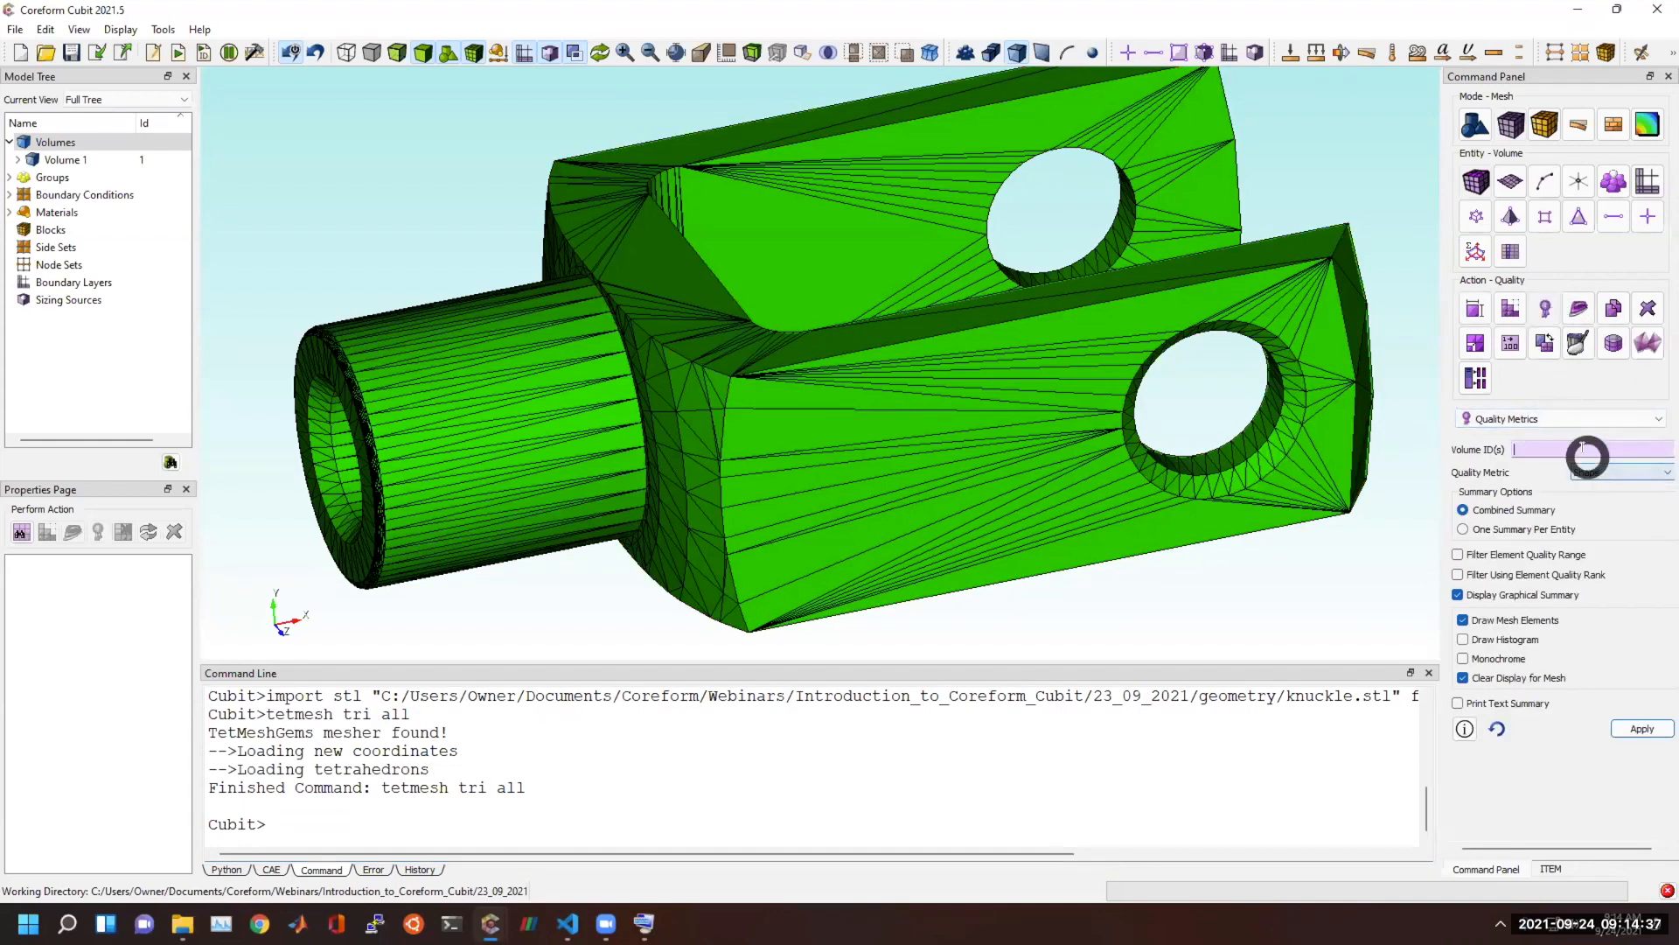
pyautogui.click(1588, 450)
pyautogui.write('all')
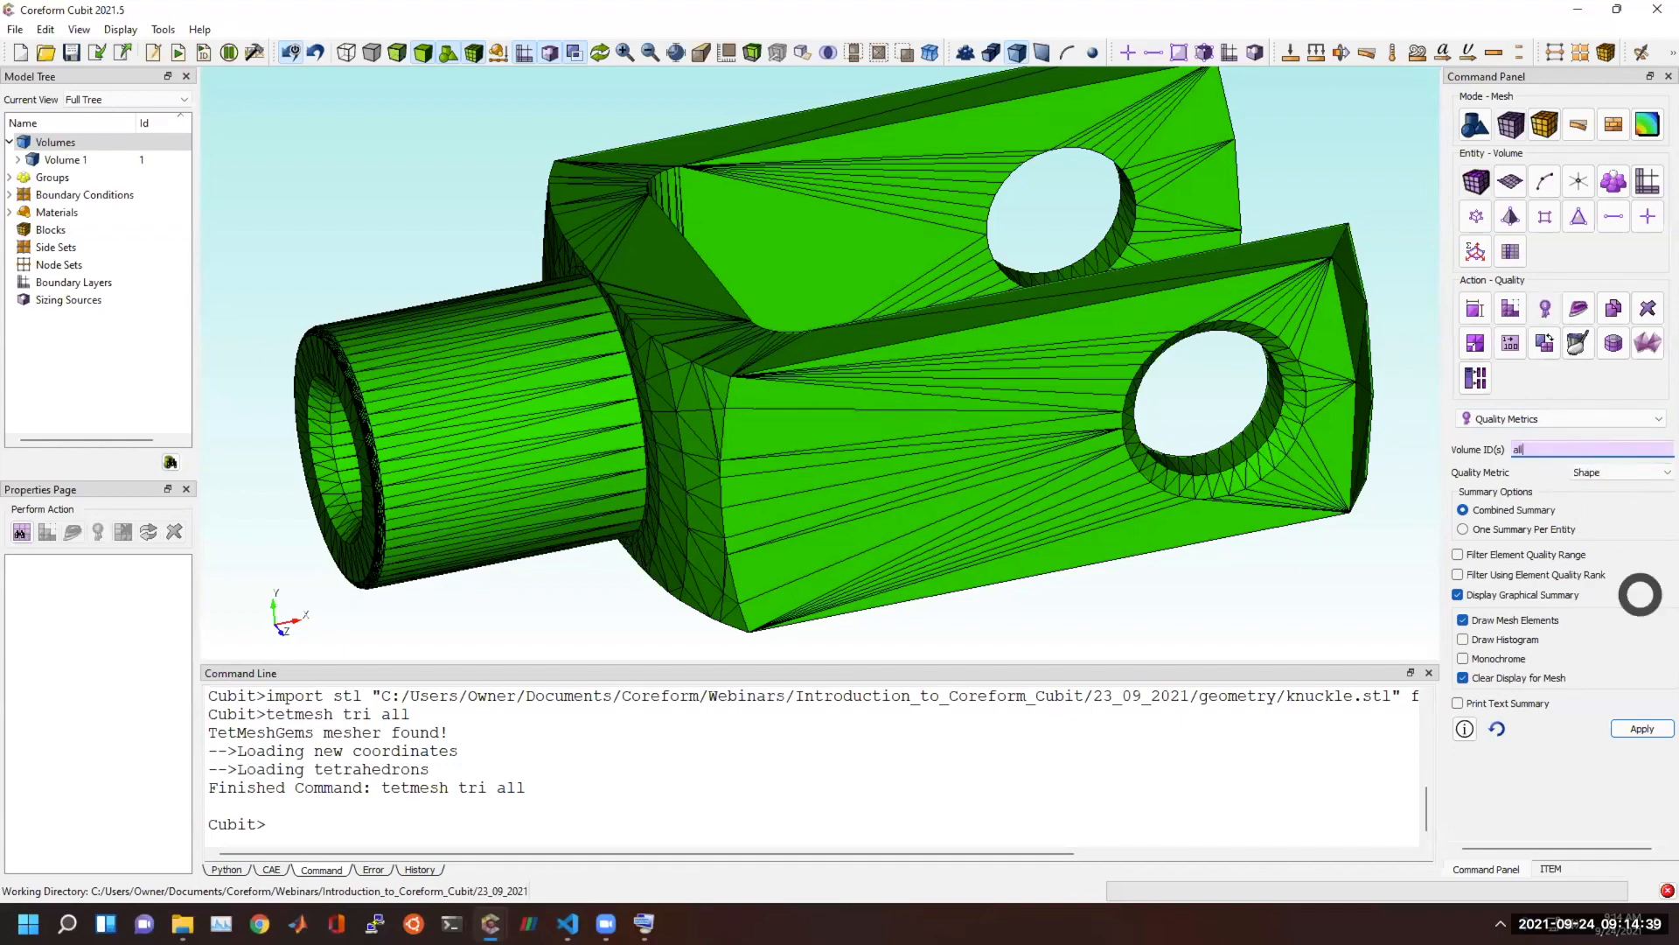
pyautogui.click(1648, 728)
pyautogui.moveTo(1049, 612); pyautogui.dragTo(568, 463)
pyautogui.scroll(6, 915, 399)
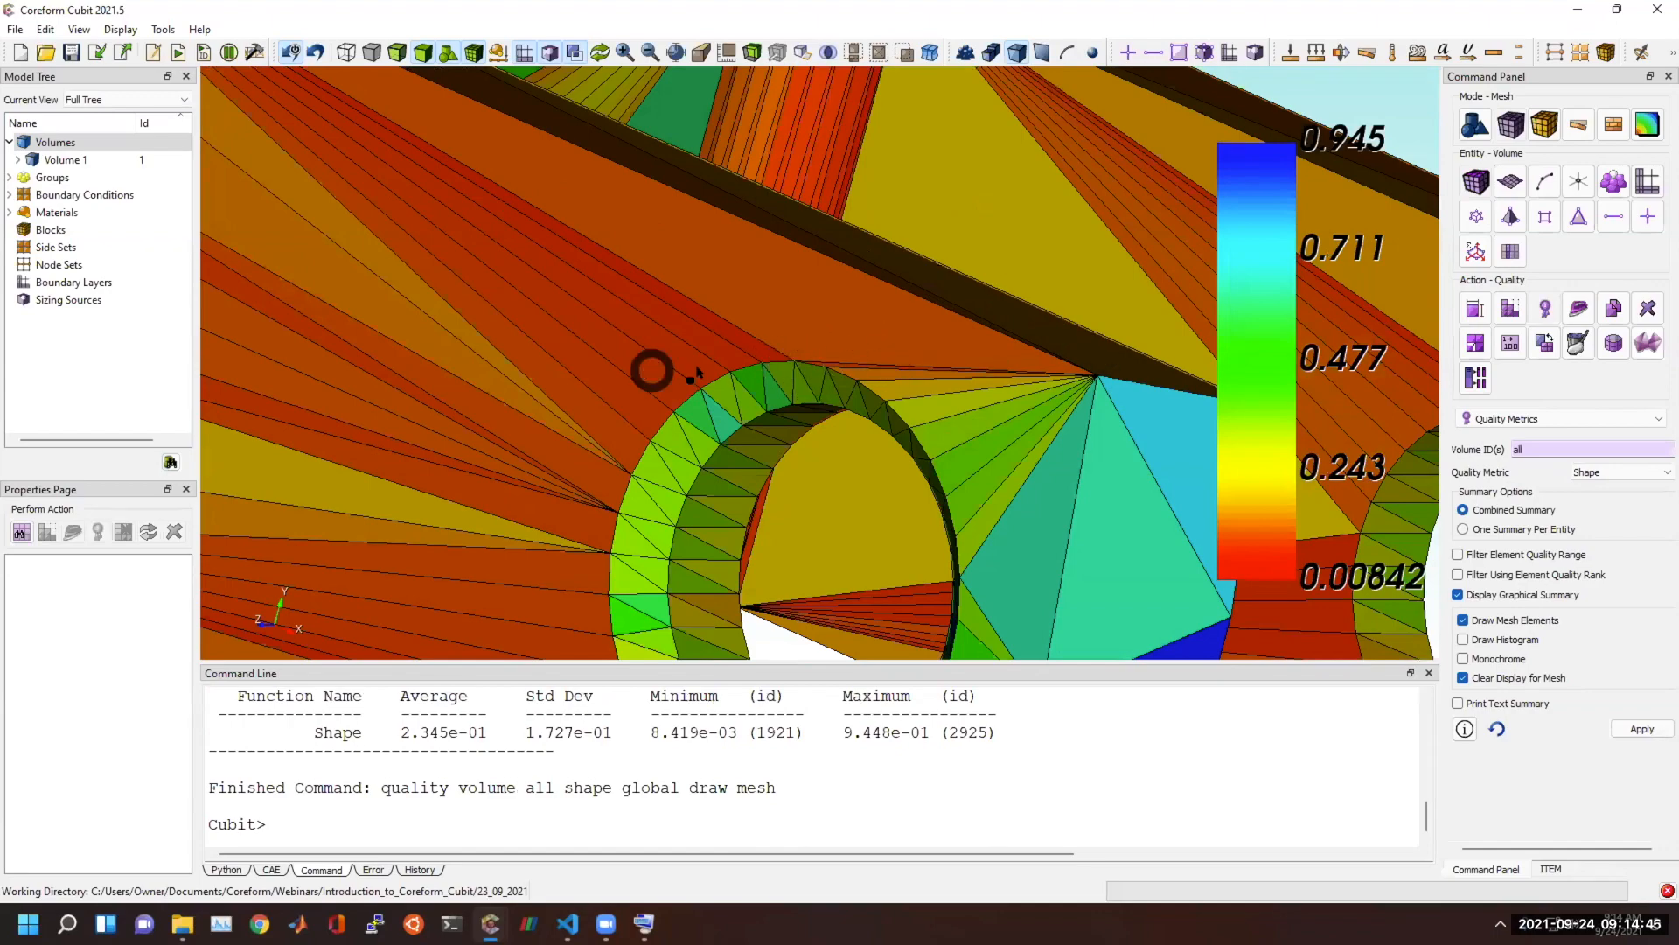
pyautogui.scroll(-5, 697, 374)
pyautogui.moveTo(774, 314); pyautogui.dragTo(667, 332)
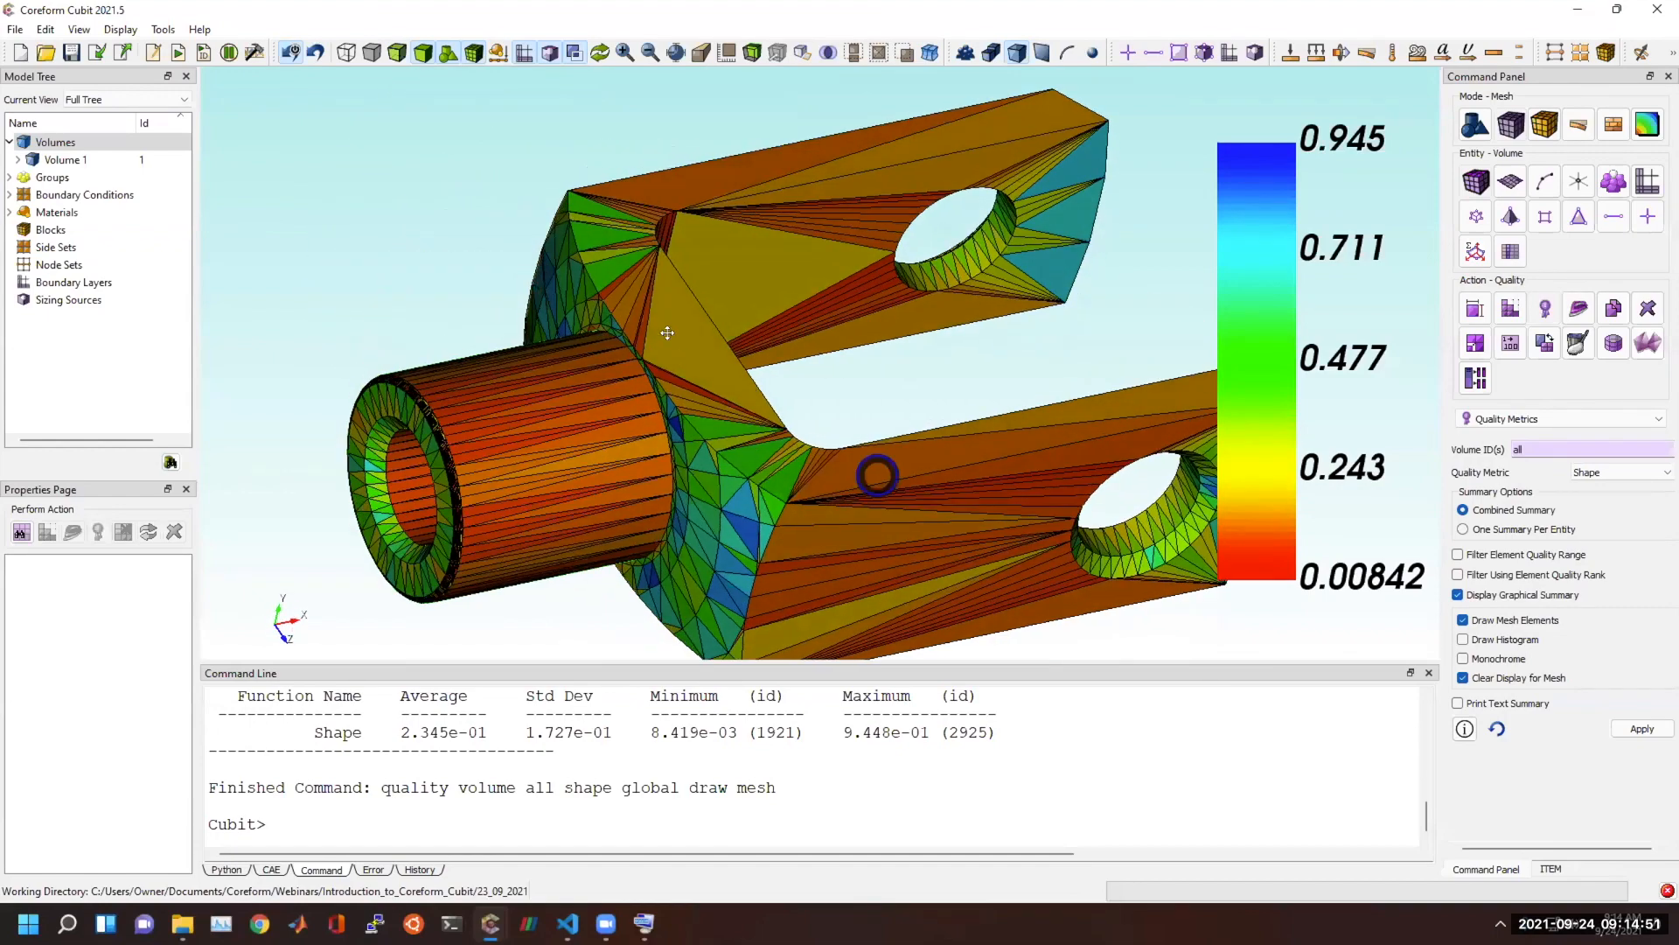
pyautogui.moveTo(869, 461); pyautogui.dragTo(668, 333, button='middle')
pyautogui.moveTo(593, 455); pyautogui.dragTo(423, 371)
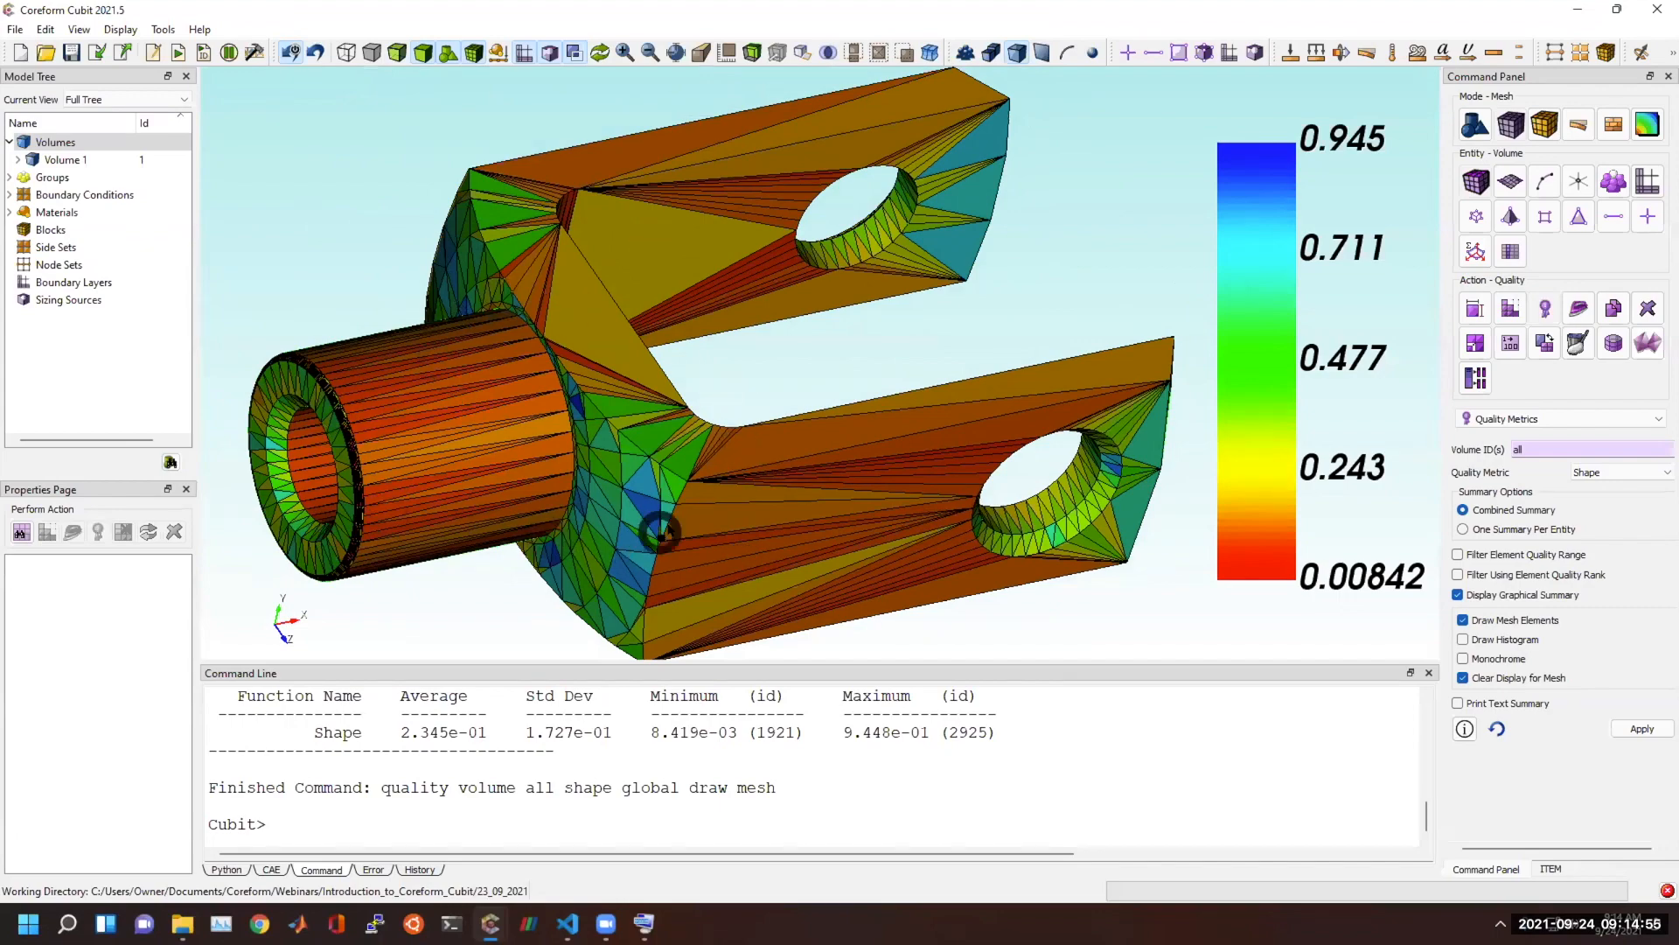
pyautogui.moveTo(854, 465)
pyautogui.mouseDown()
pyautogui.moveTo(723, 465)
pyautogui.moveTo(831, 457)
pyautogui.mouseUp()
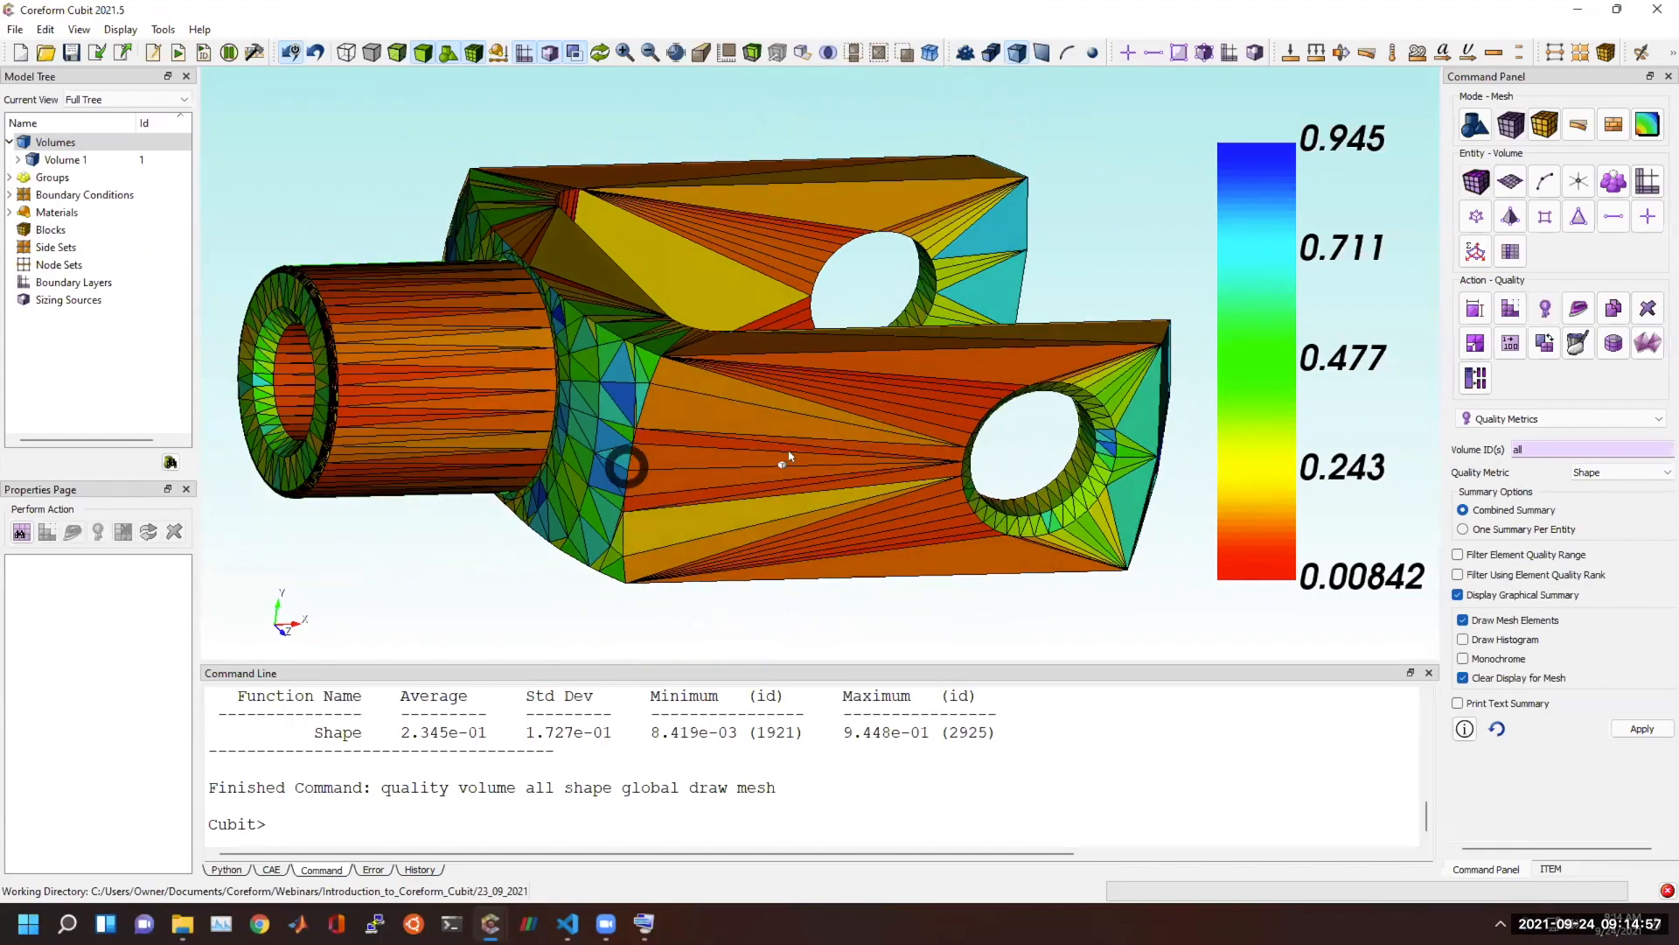
# Delete the mesh and refresh the display to show the bare knuckle geometry.
pyautogui.click(630, 782)
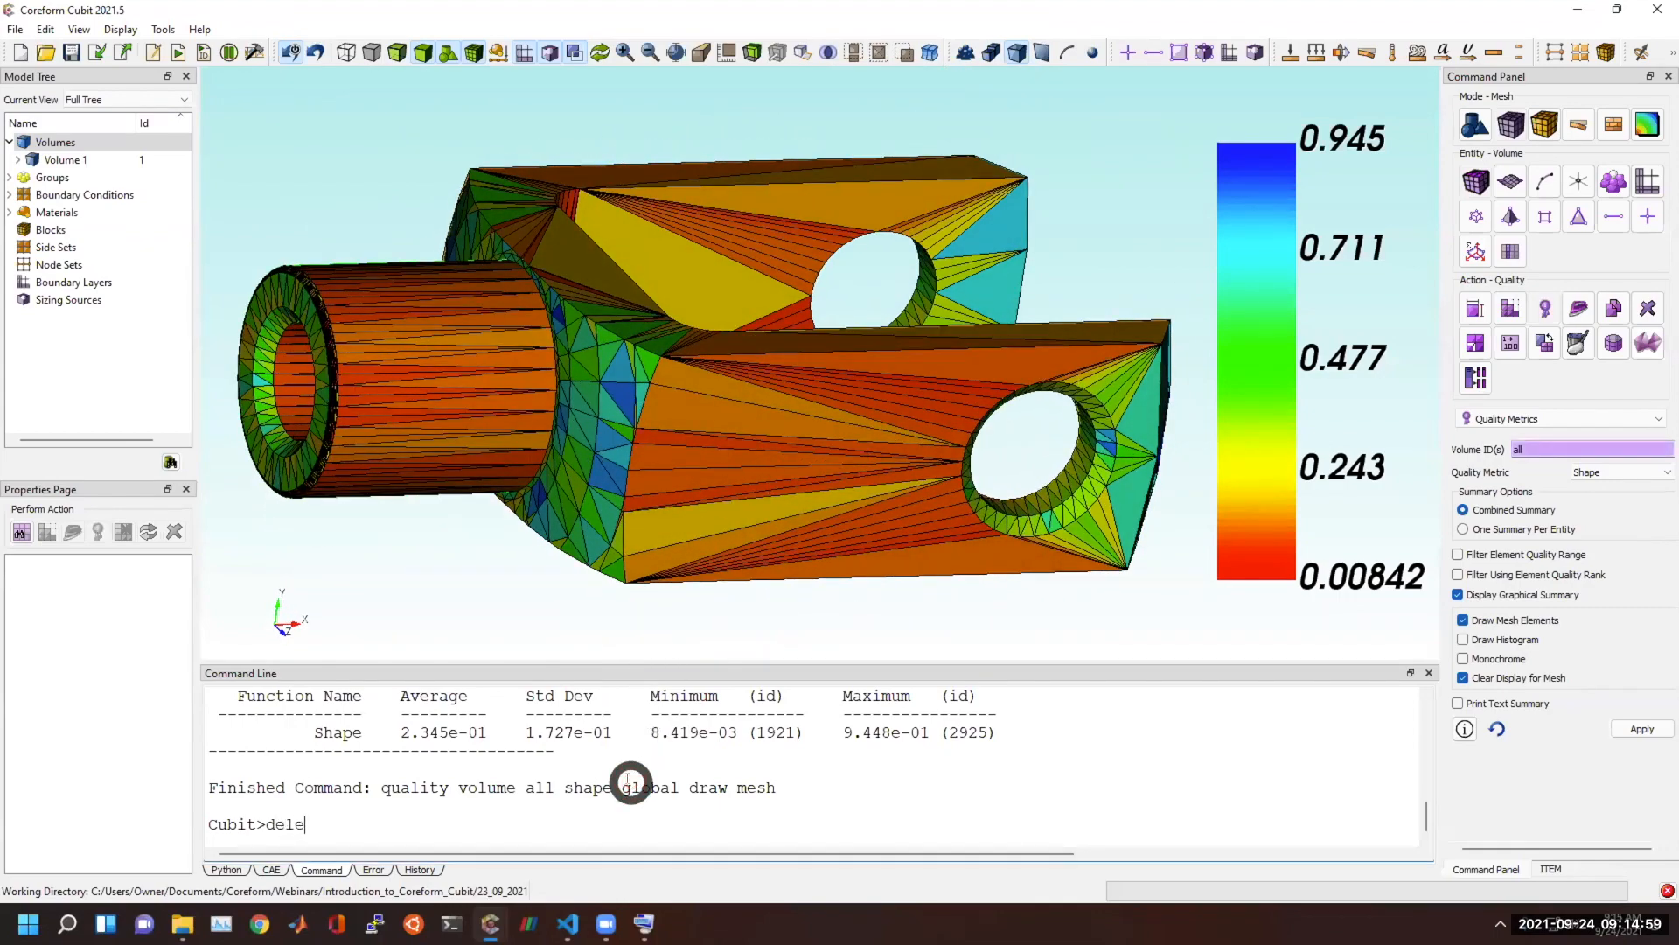
pyautogui.write('delete mesh')
pyautogui.press('Return')
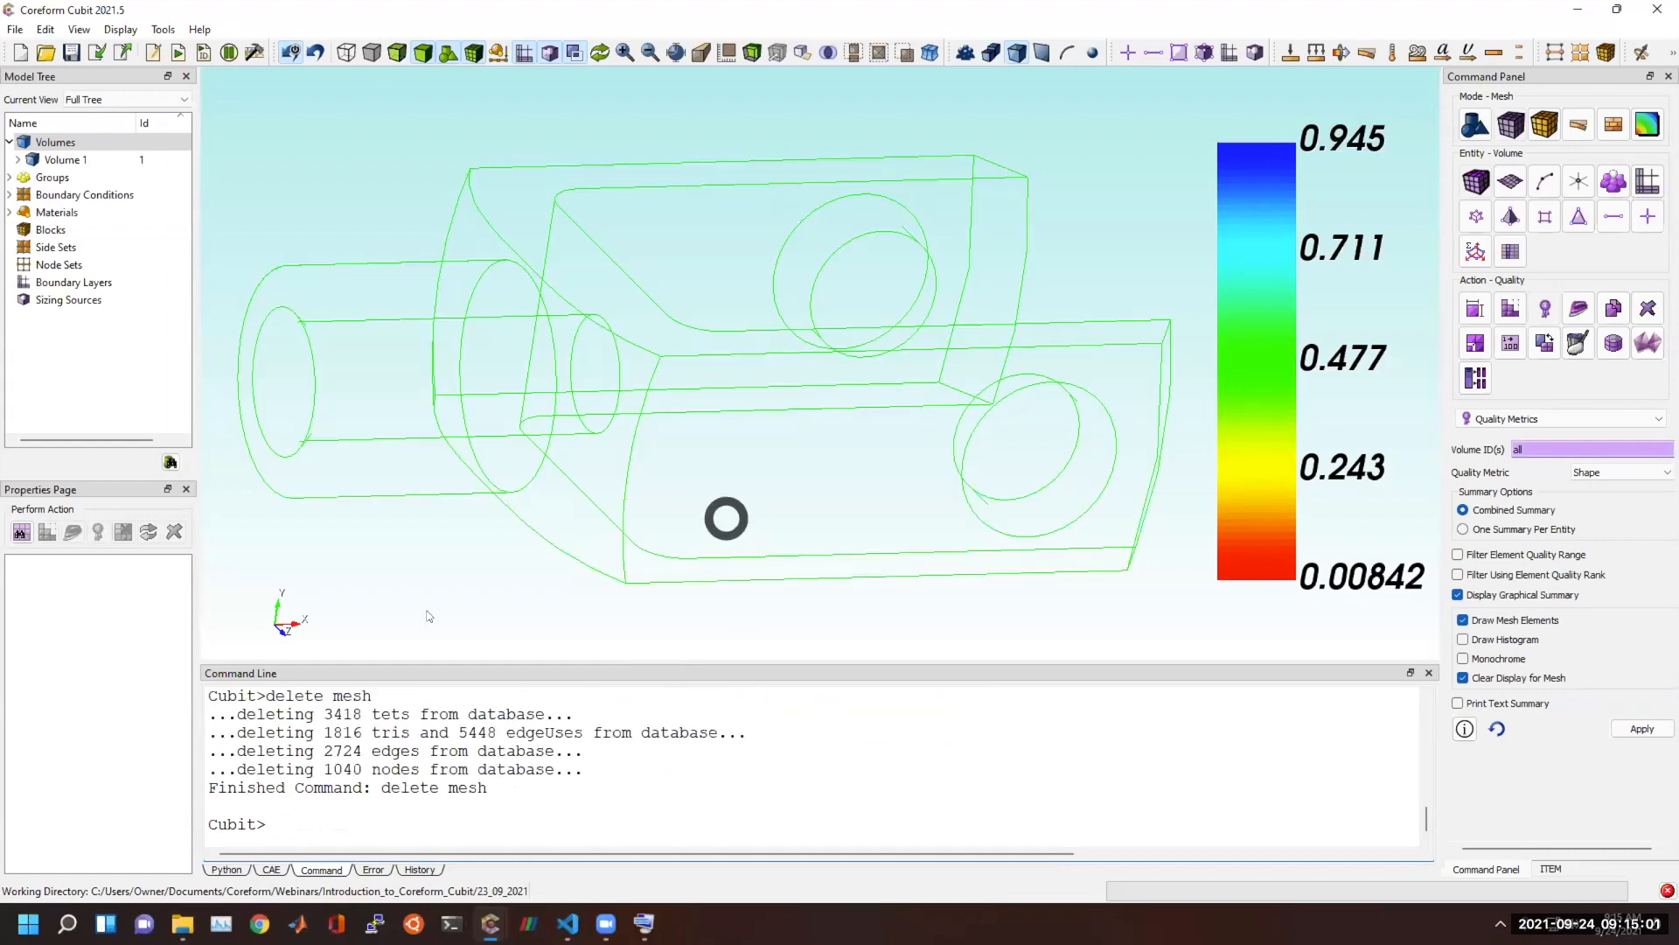
pyautogui.rightClick(421, 99)
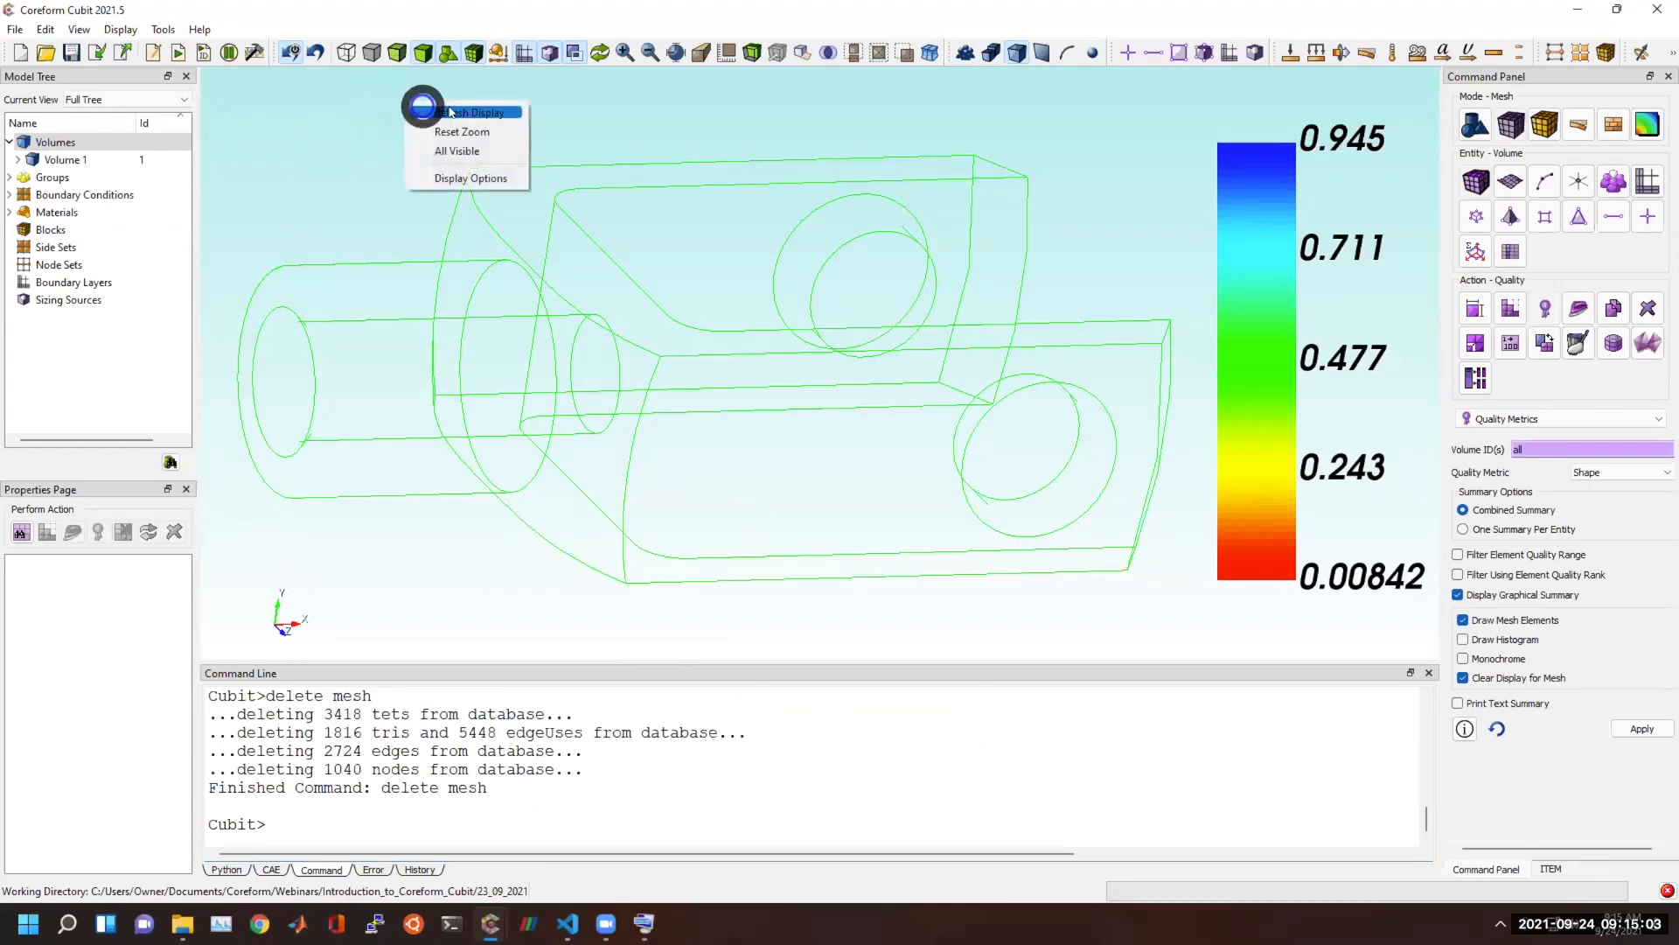
pyautogui.click(458, 114)
pyautogui.moveTo(811, 452)
pyautogui.mouseDown(button='middle')
pyautogui.moveTo(773, 443)
pyautogui.moveTo(831, 449)
pyautogui.mouseUp(button='middle')
pyautogui.click(875, 399)
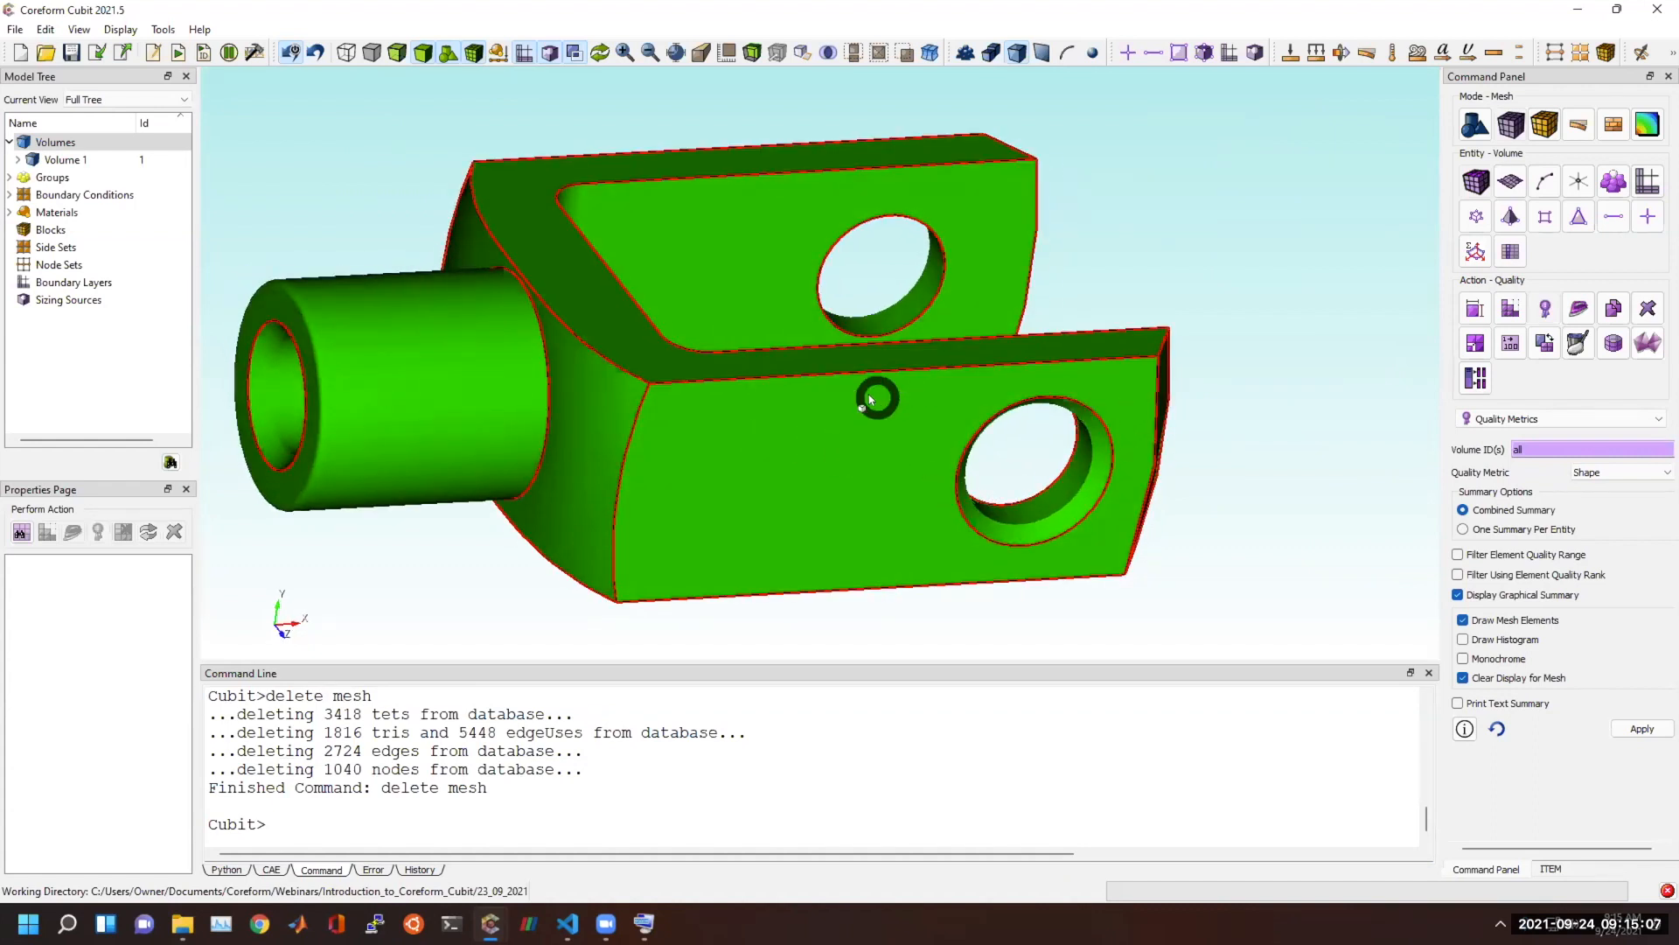
pyautogui.click(1304, 285)
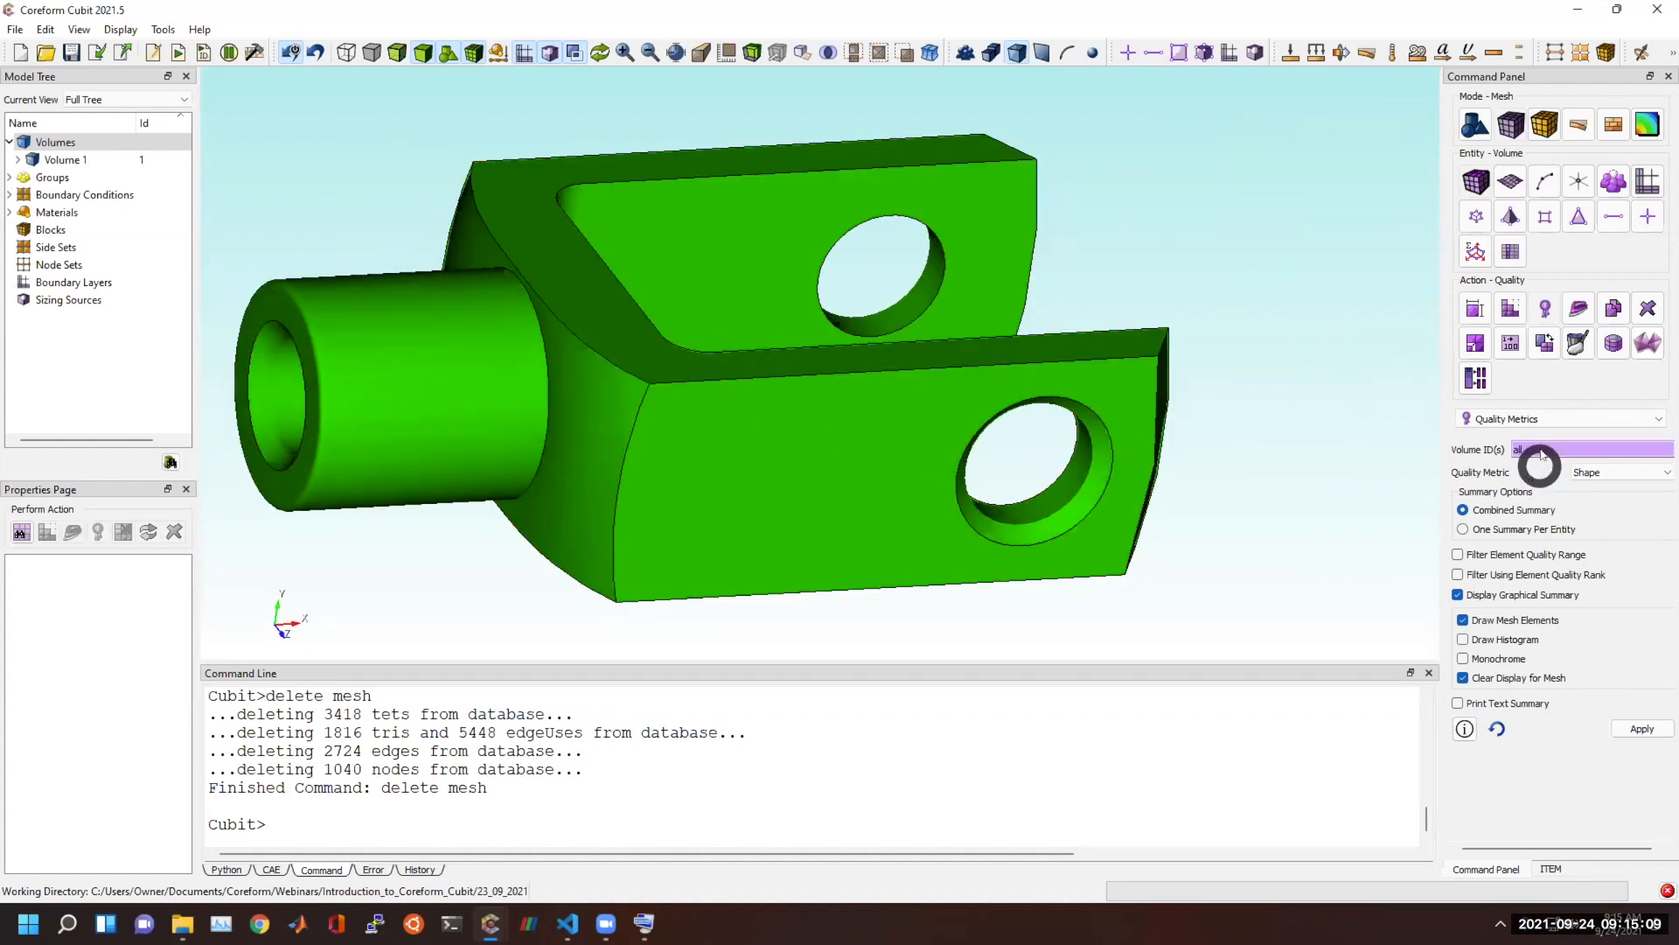
# Apply automatic sizing with an auto factor of 3 to volume 1.
pyautogui.click(1478, 306)
pyautogui.click(877, 466)
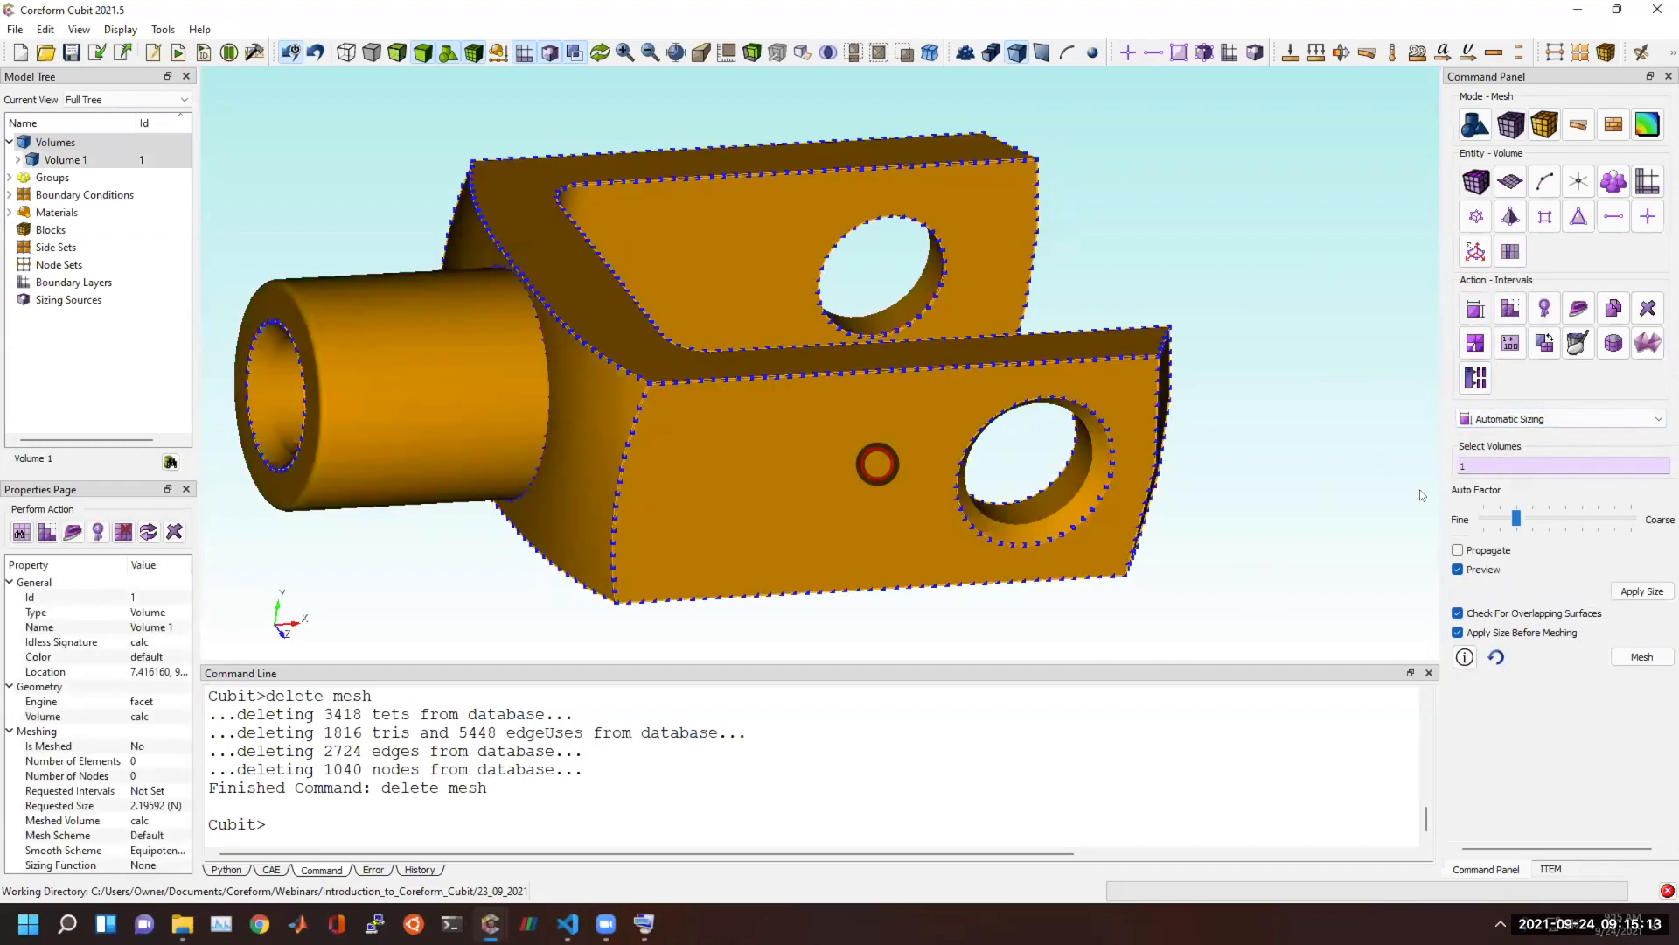
pyautogui.click(1629, 585)
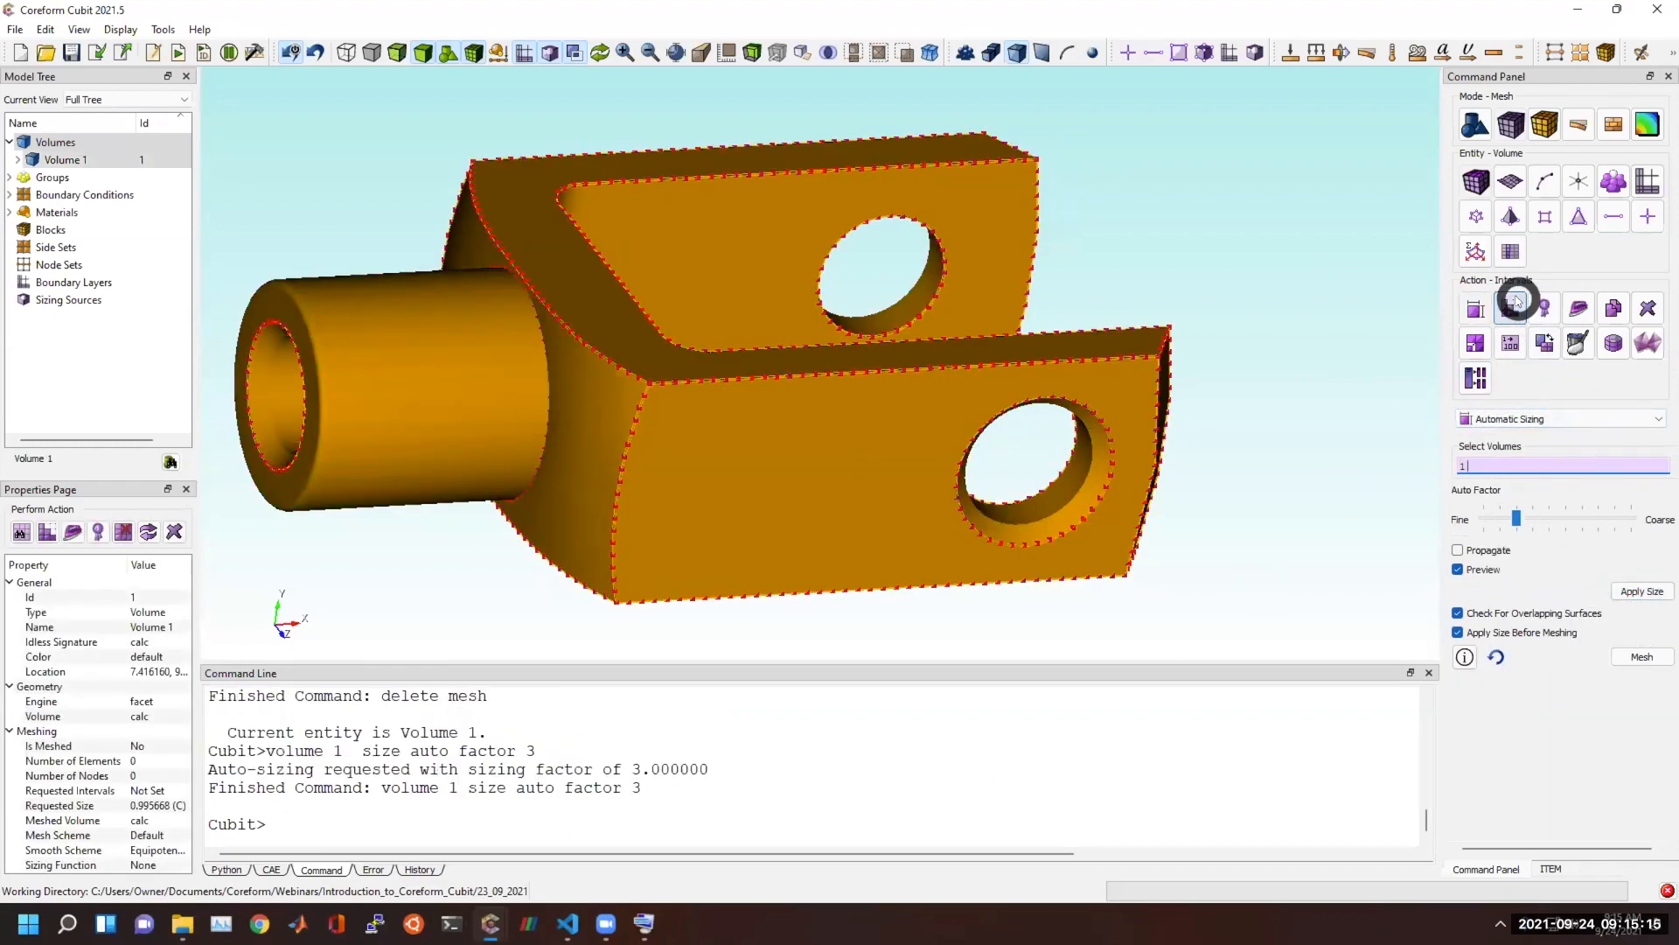
# Mesh volume 1 with the Tetmesh scheme, keeping the max tet growth rate of 1.
pyautogui.click(1511, 308)
pyautogui.click(1519, 311)
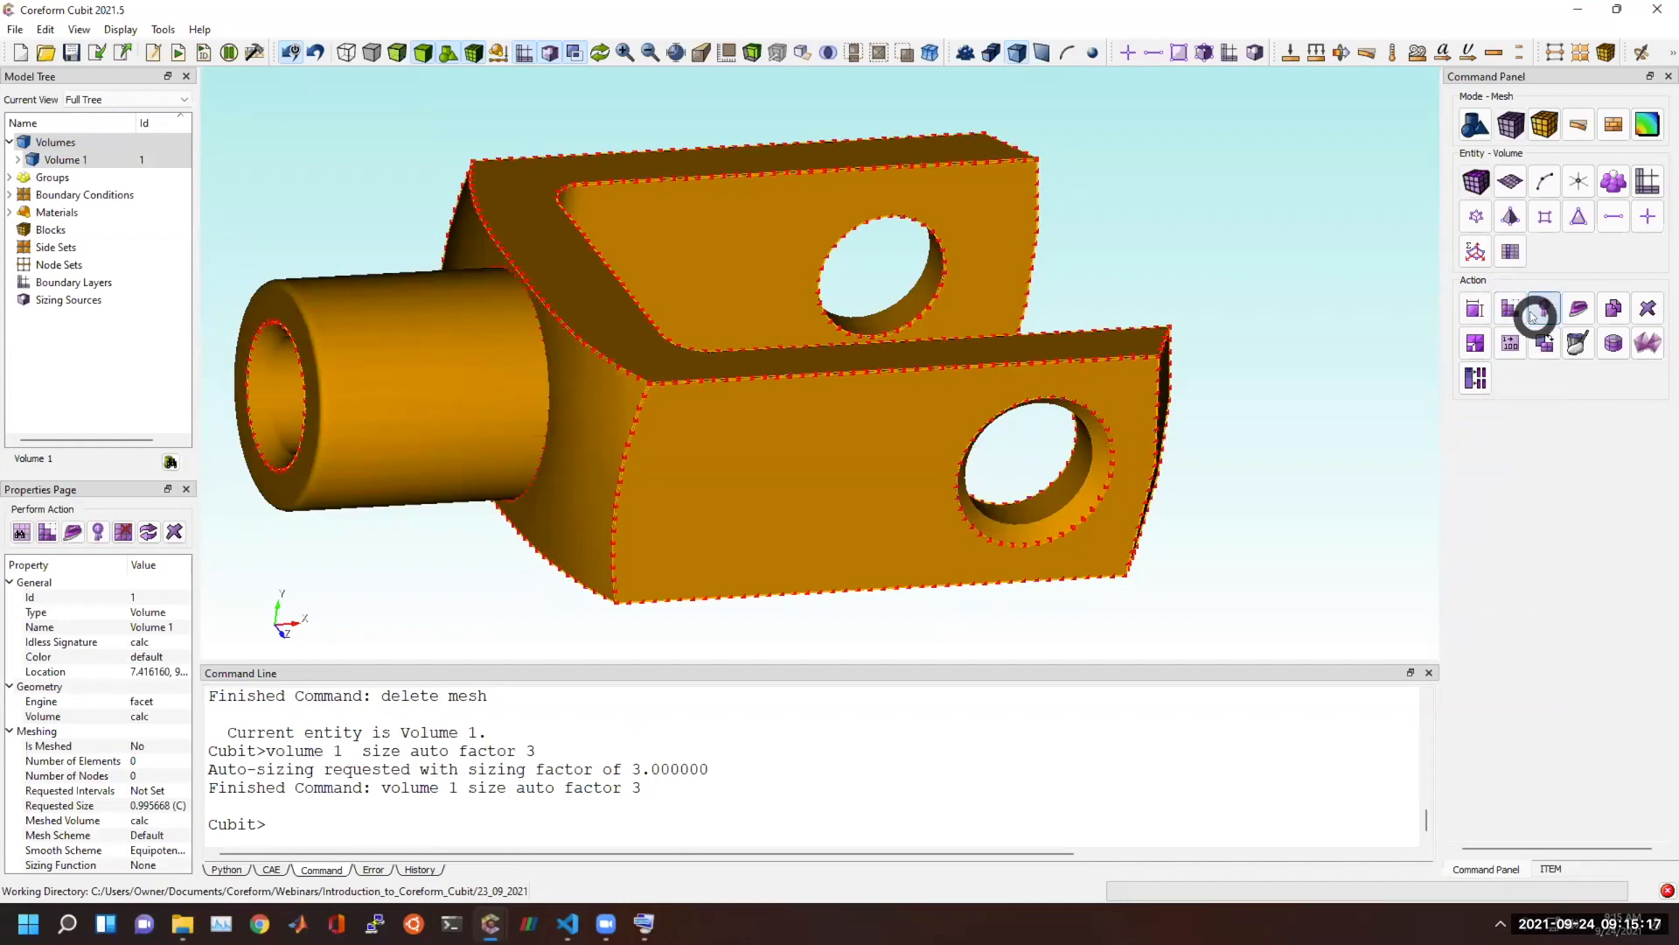
pyautogui.click(1518, 307)
pyautogui.click(1522, 420)
pyautogui.click(1529, 490)
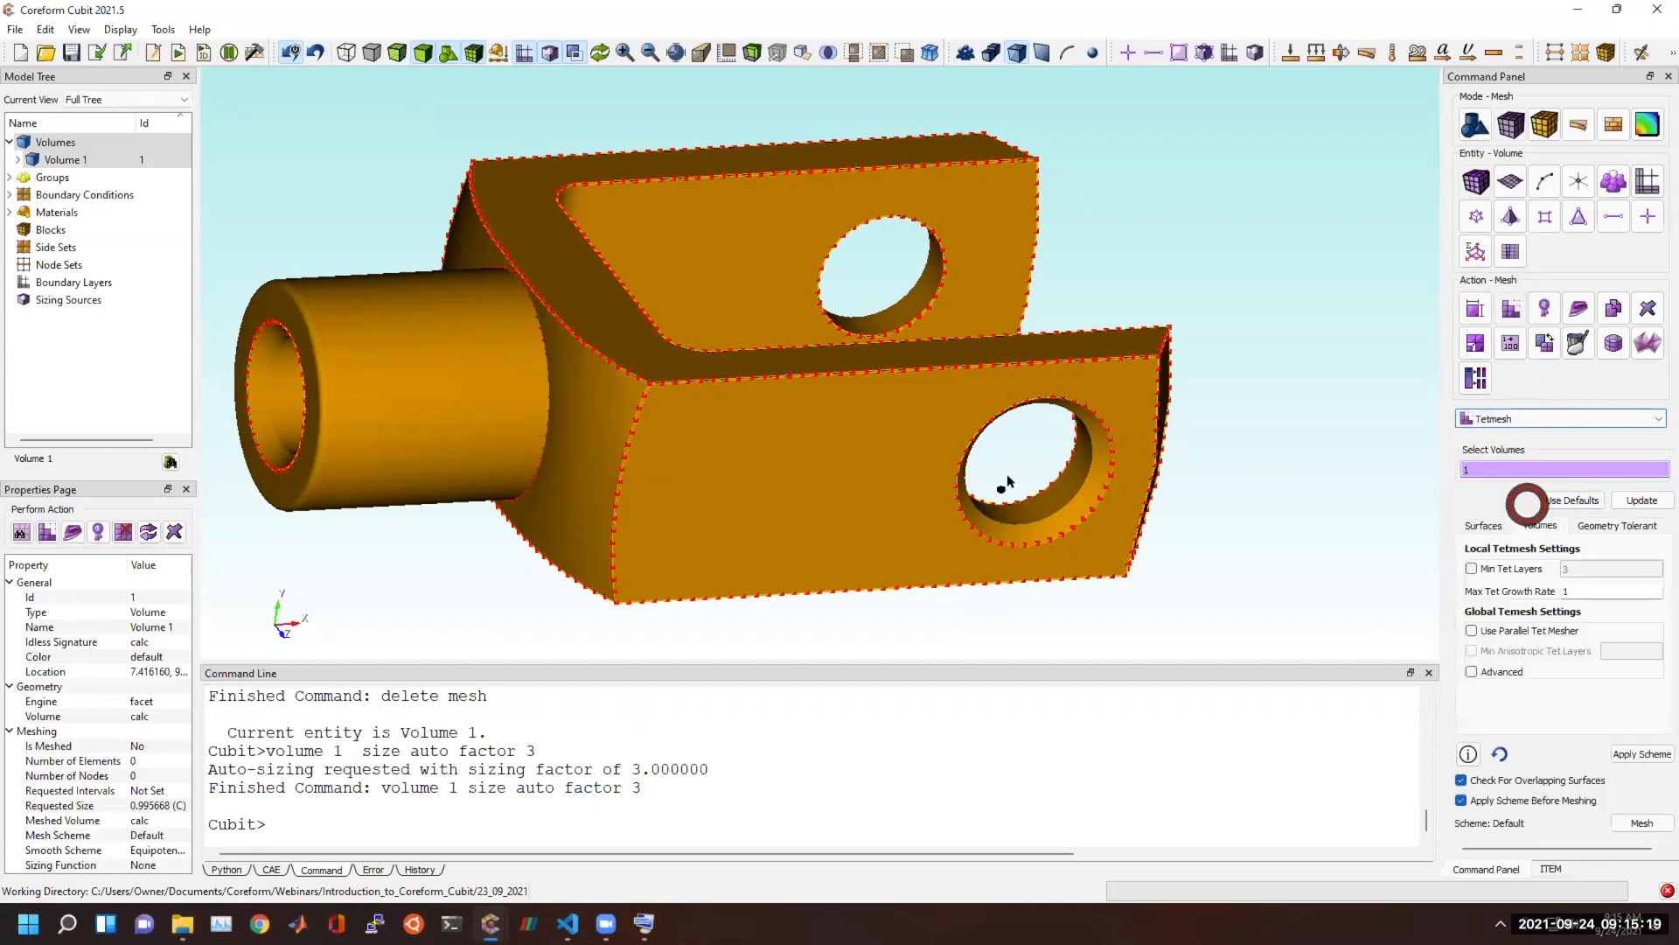
pyautogui.click(906, 496)
pyautogui.click(1640, 822)
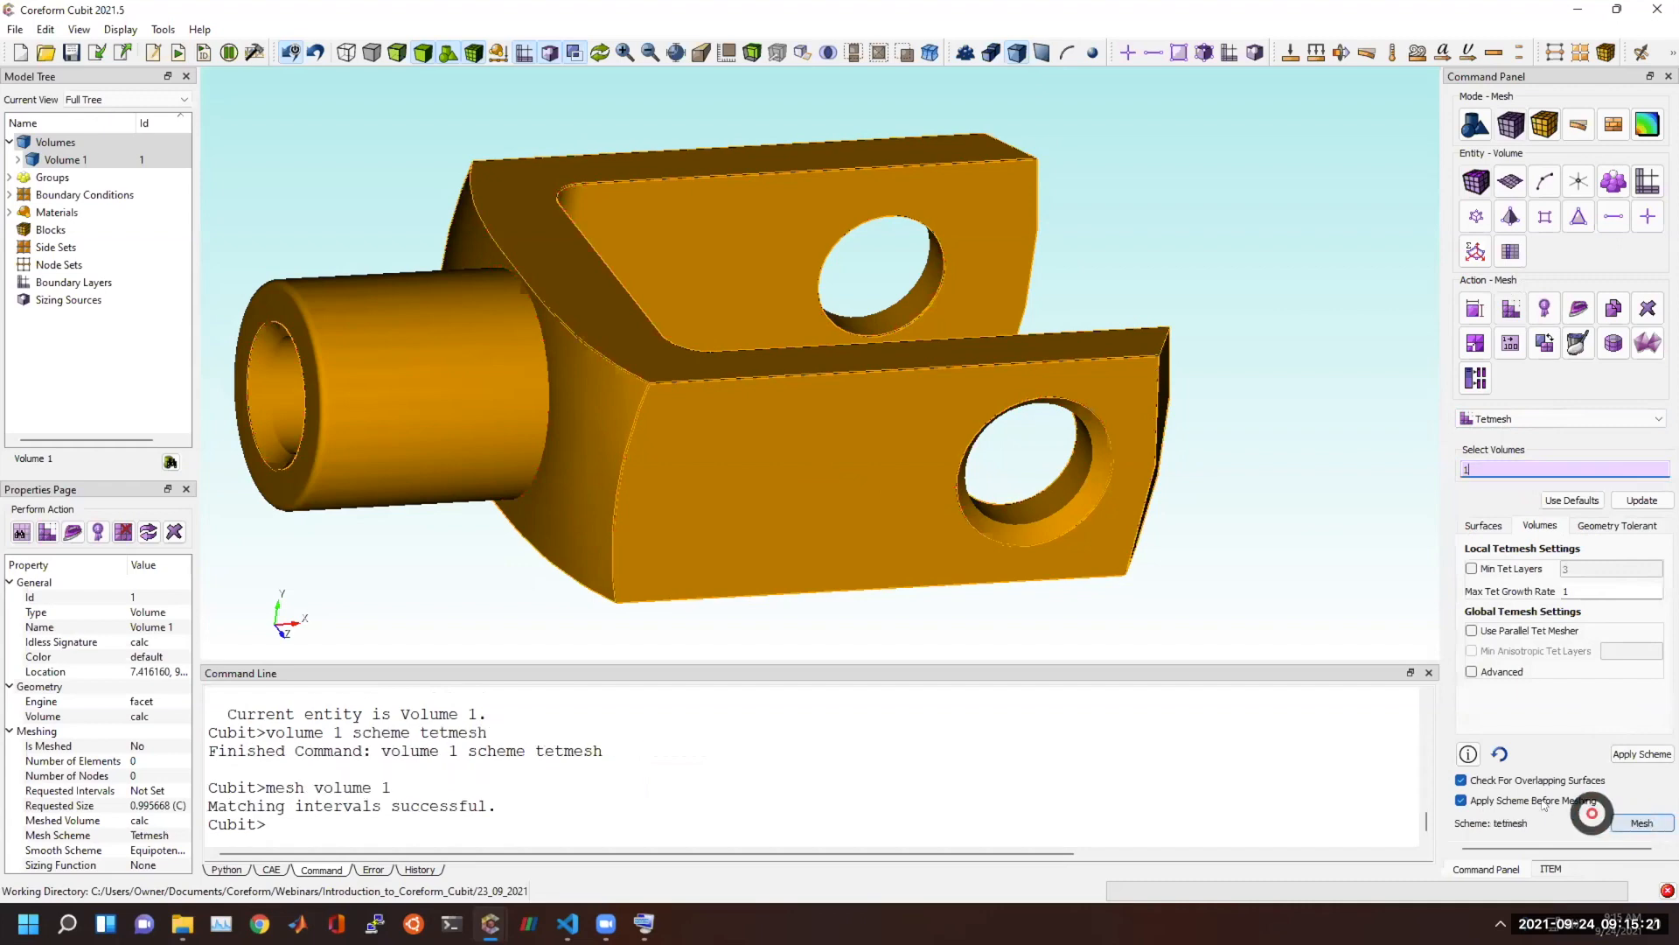
# Rerun the Shape quality command for all volumes and examine the element quality of the new tet mesh.
pyautogui.click(553, 827)
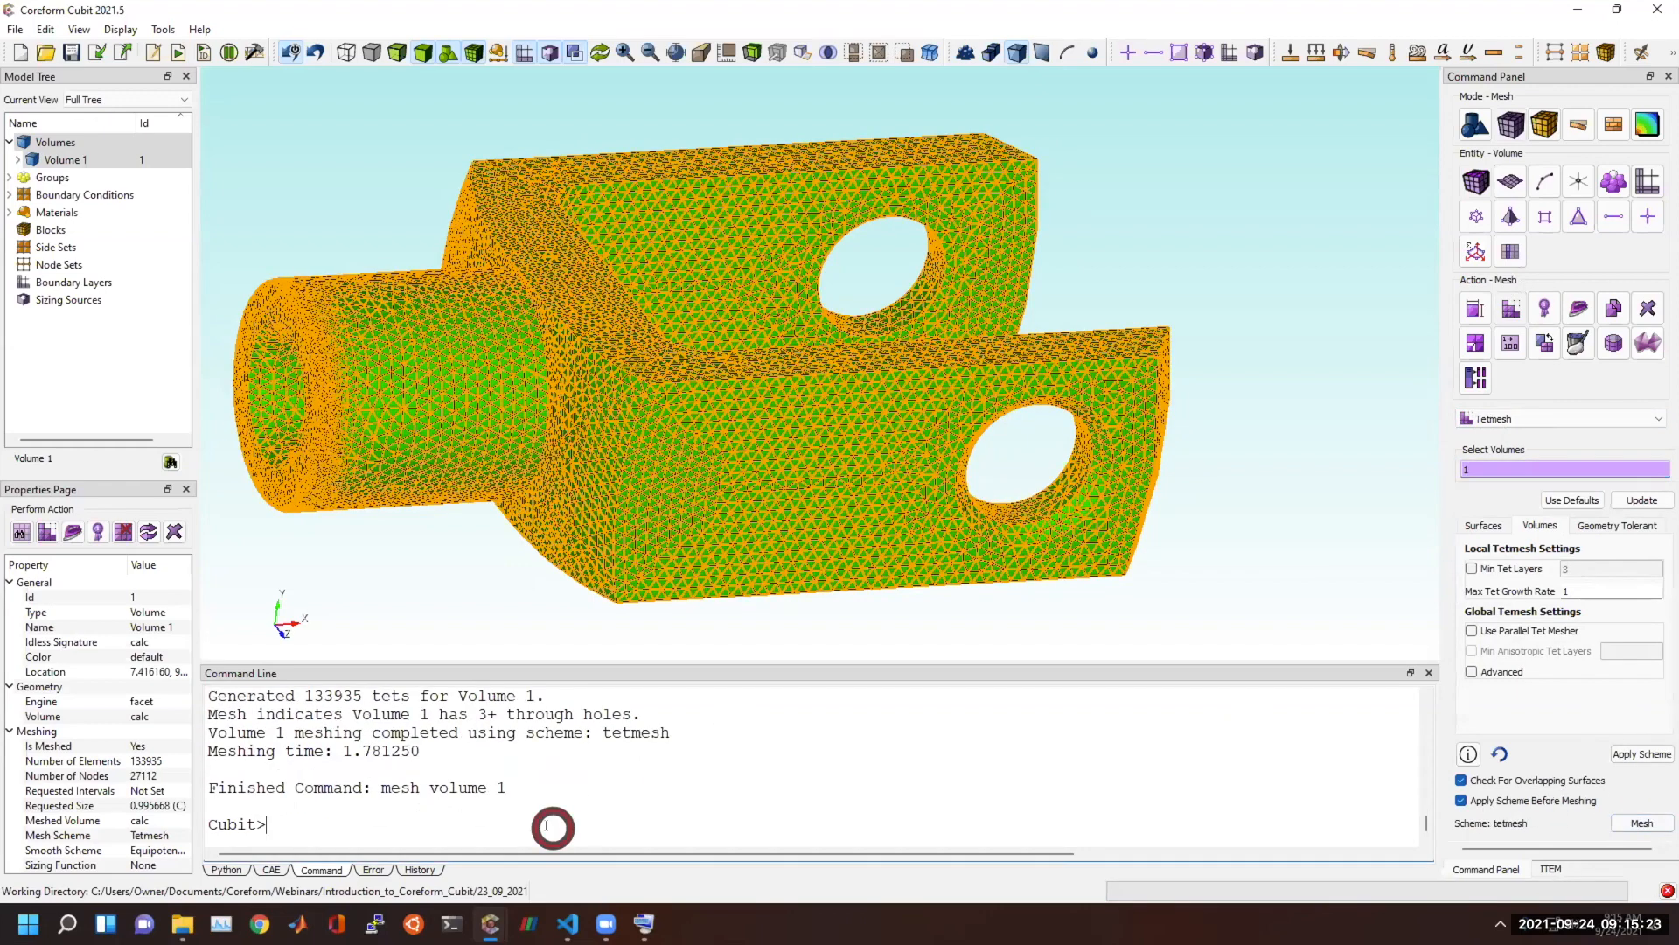
pyautogui.press('Up')
pyautogui.press('Up')
pyautogui.press('Up')
pyautogui.press('Down')
pyautogui.press('Return')
pyautogui.click(1175, 218)
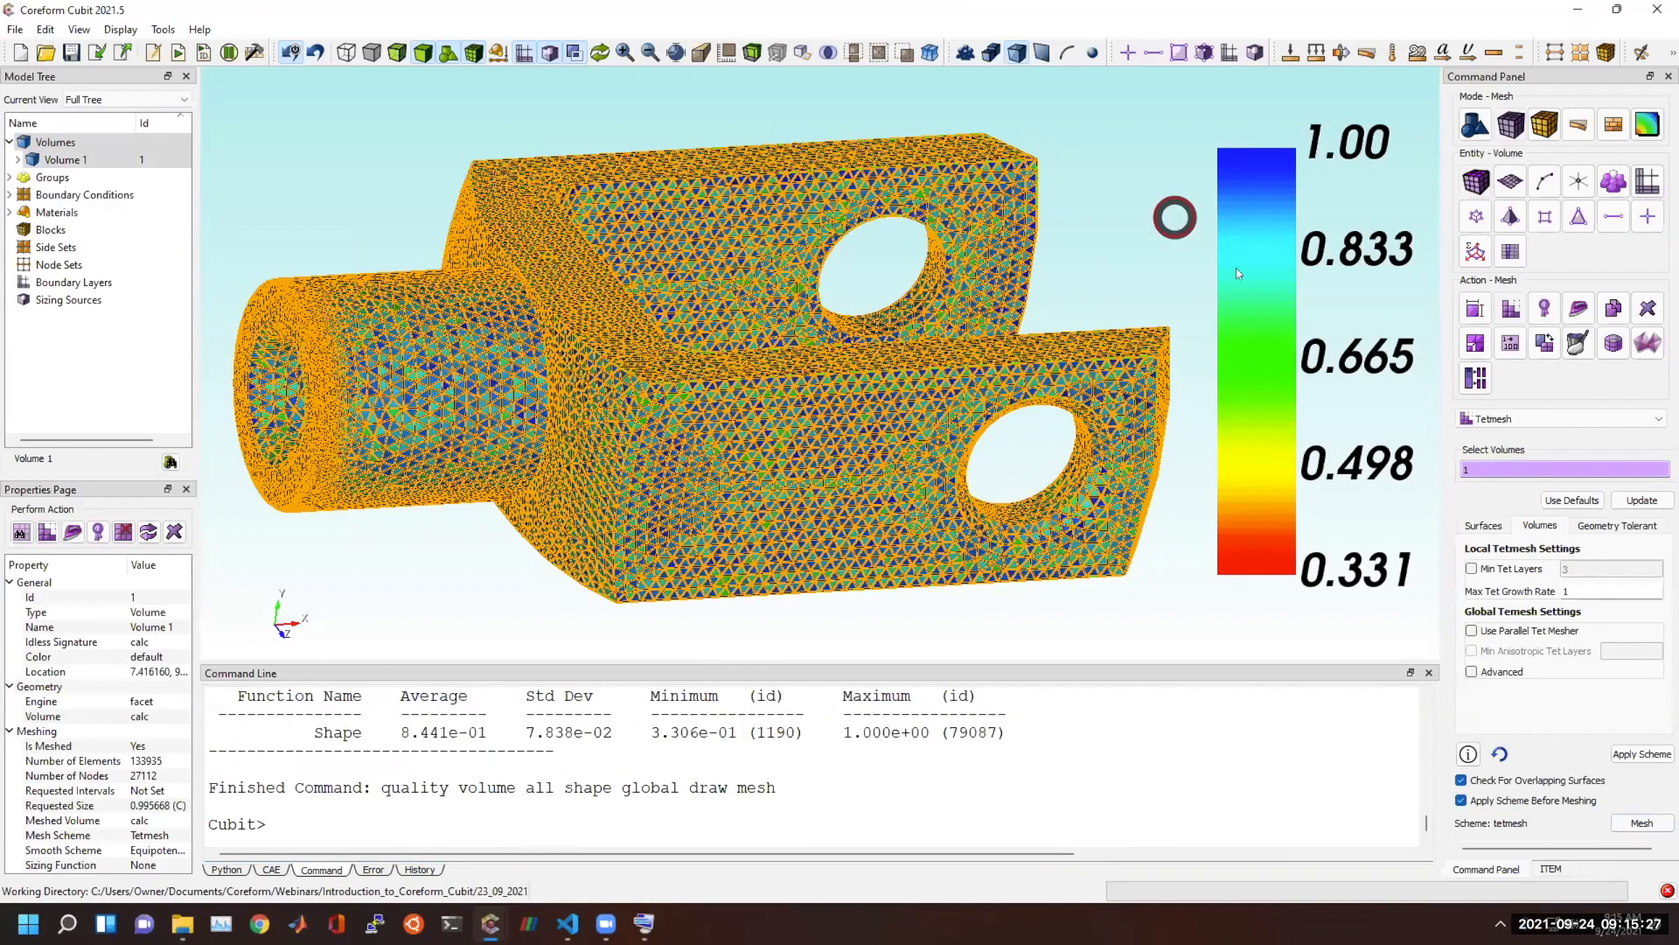
pyautogui.moveTo(822, 466)
pyautogui.mouseDown(button='middle')
pyautogui.moveTo(687, 427)
pyautogui.moveTo(647, 439)
pyautogui.mouseUp(button='middle')
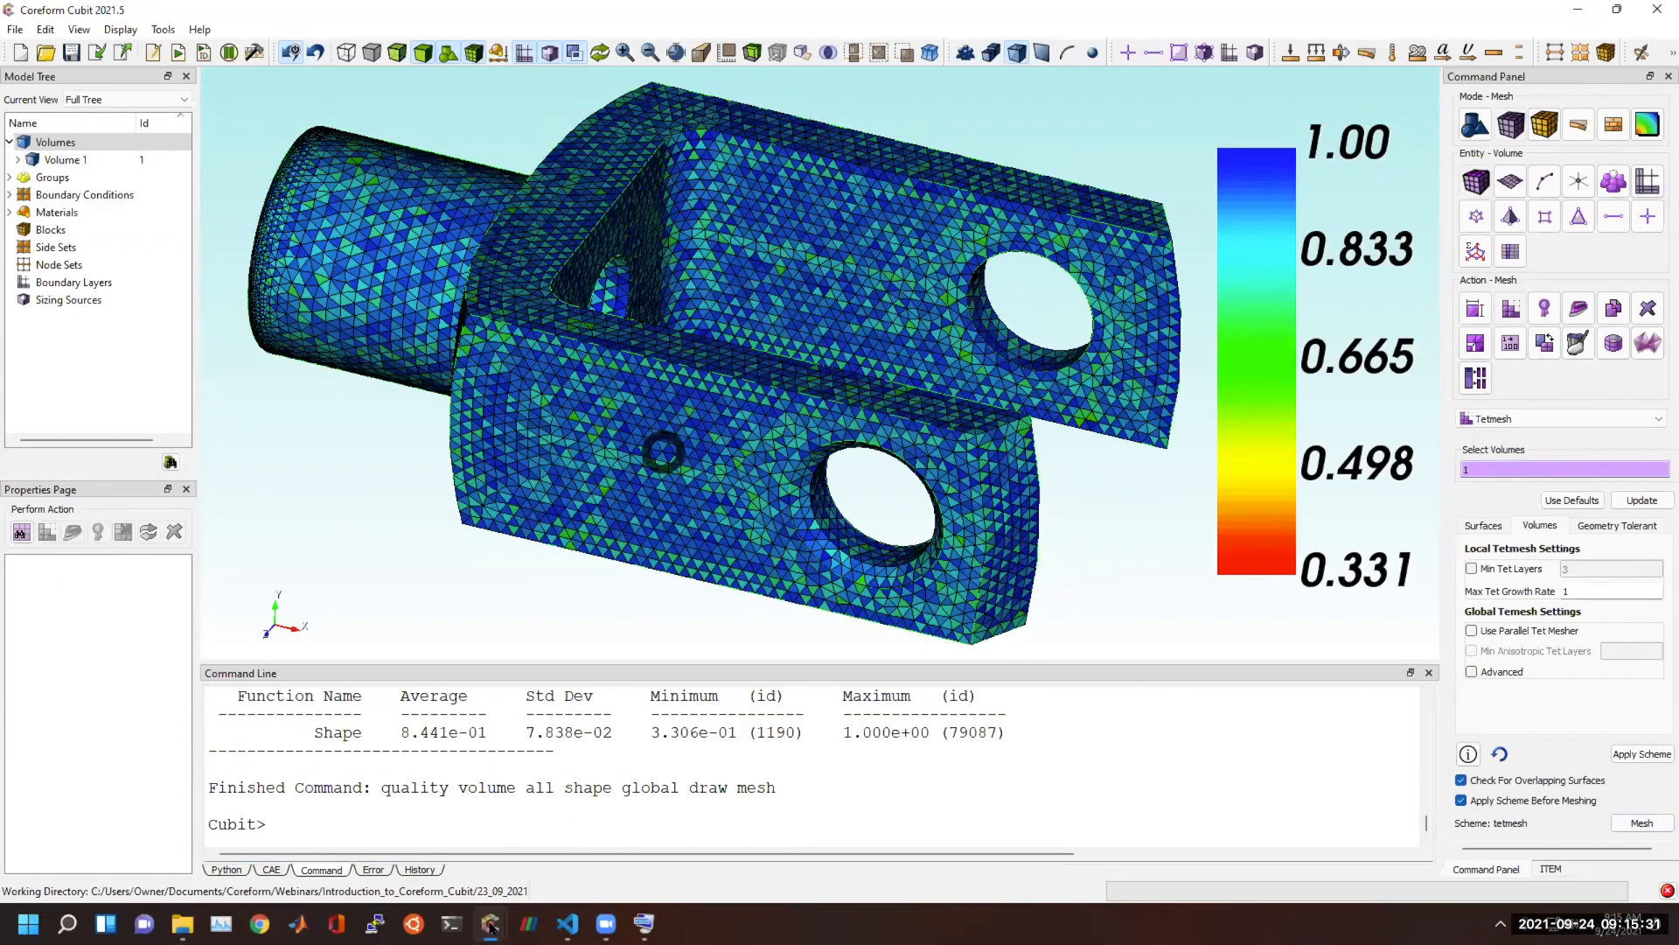
# Switch to the Cubit window holding the heart mesh and examine the triangles around its openings and seams.
pyautogui.moveTo(490, 925)
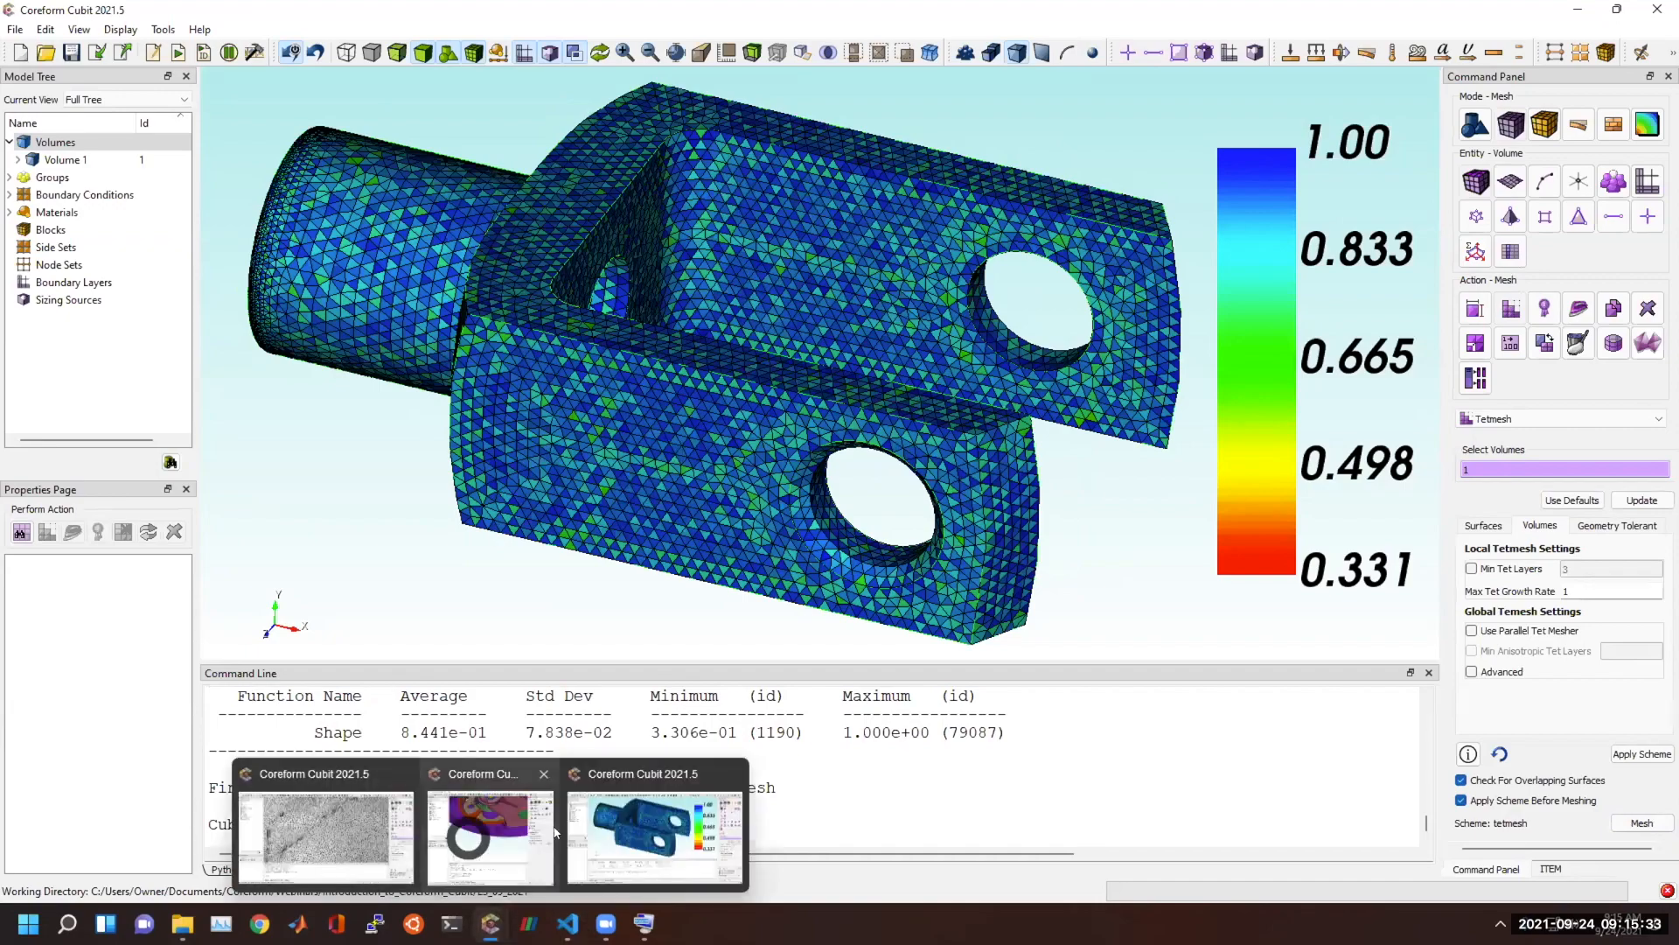
pyautogui.click(326, 831)
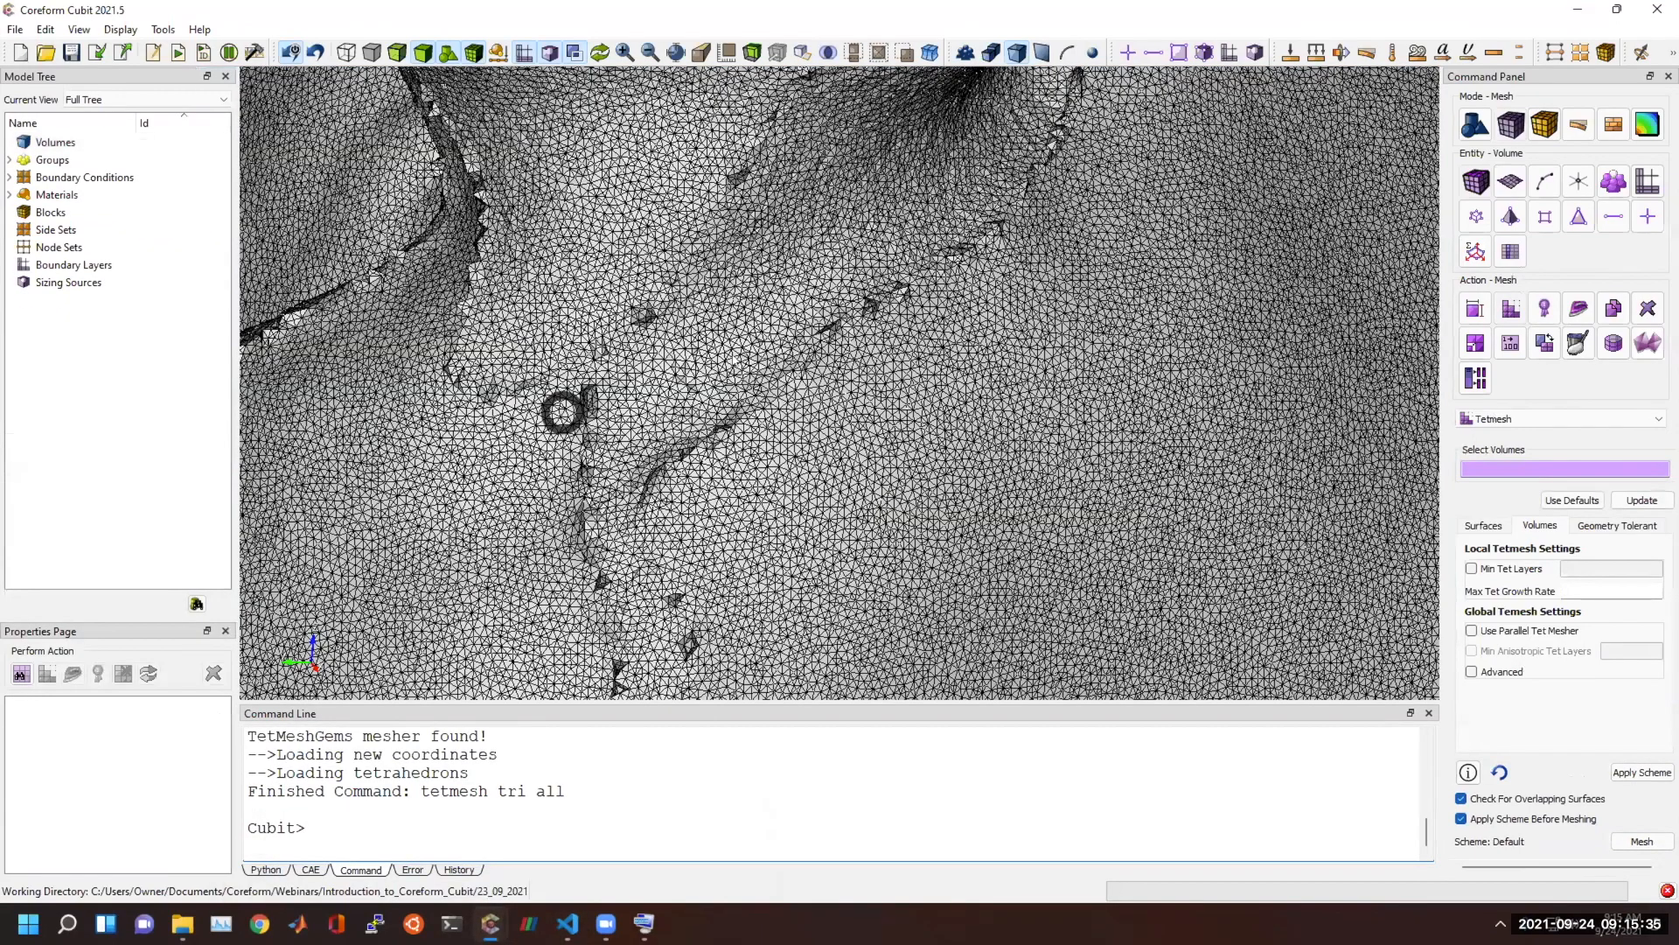
pyautogui.scroll(-8, 744, 372)
pyautogui.scroll(5, 741, 376)
pyautogui.moveTo(400, 211); pyautogui.dragTo(418, 297, button='middle')
pyautogui.moveTo(749, 398); pyautogui.dragTo(787, 498, button='middle')
pyautogui.scroll(5, 774, 481)
pyautogui.moveTo(448, 324); pyautogui.dragTo(507, 591, button='middle')
pyautogui.moveTo(1012, 626); pyautogui.dragTo(1027, 600, button='middle')
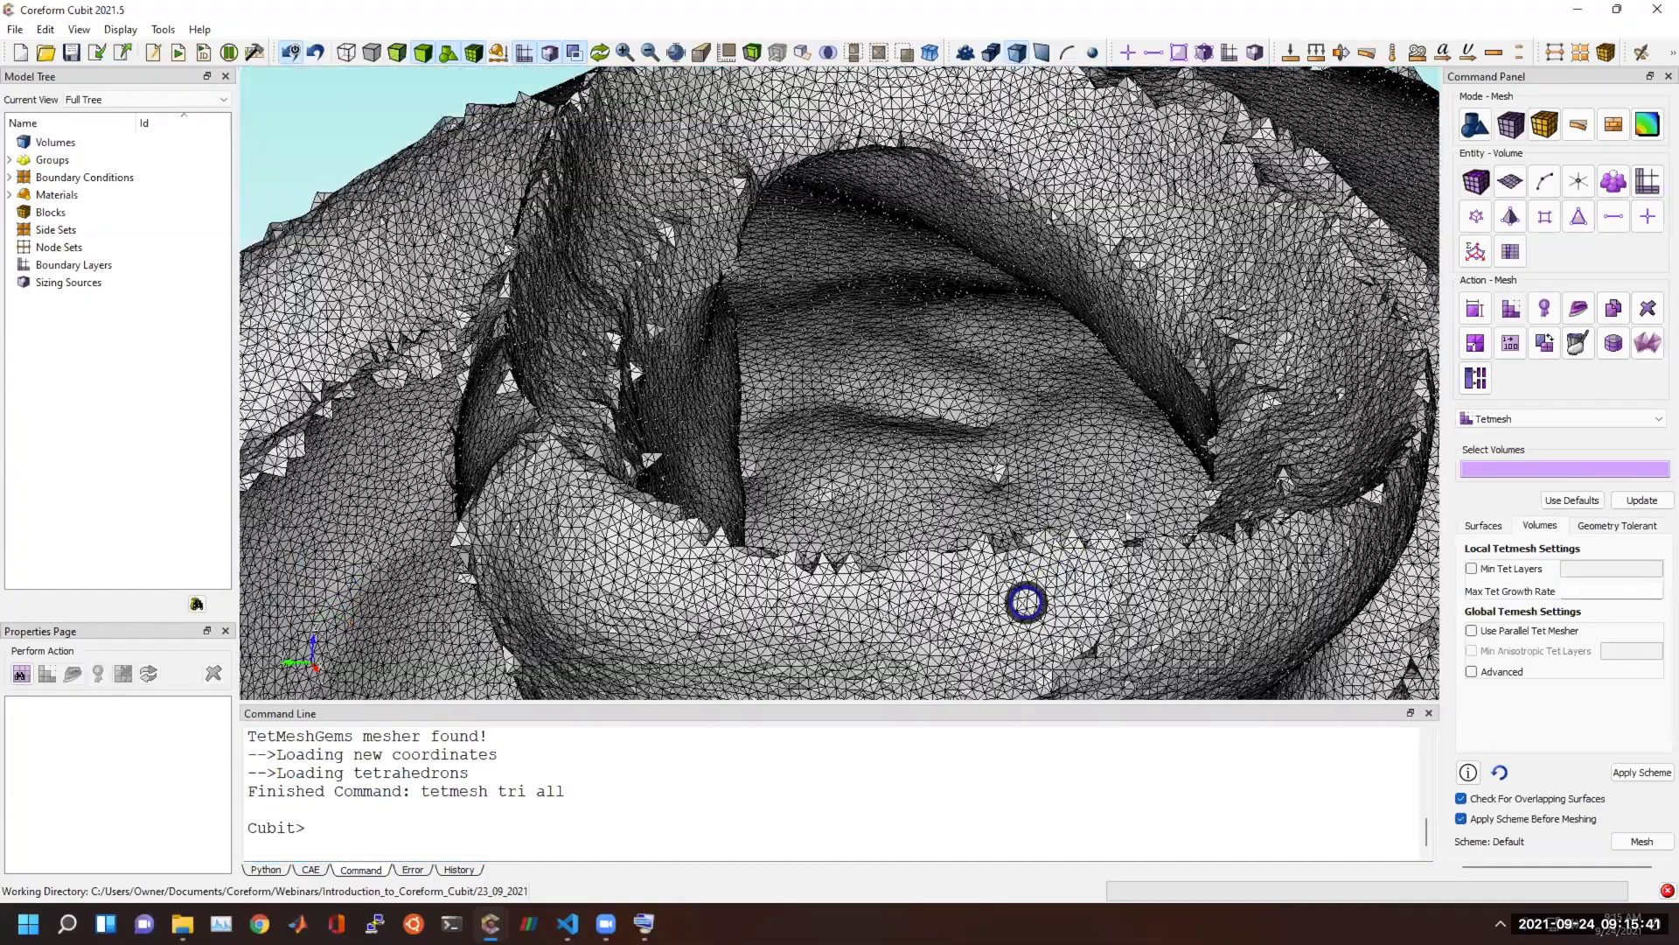
pyautogui.moveTo(682, 594); pyautogui.dragTo(781, 412, button='middle')
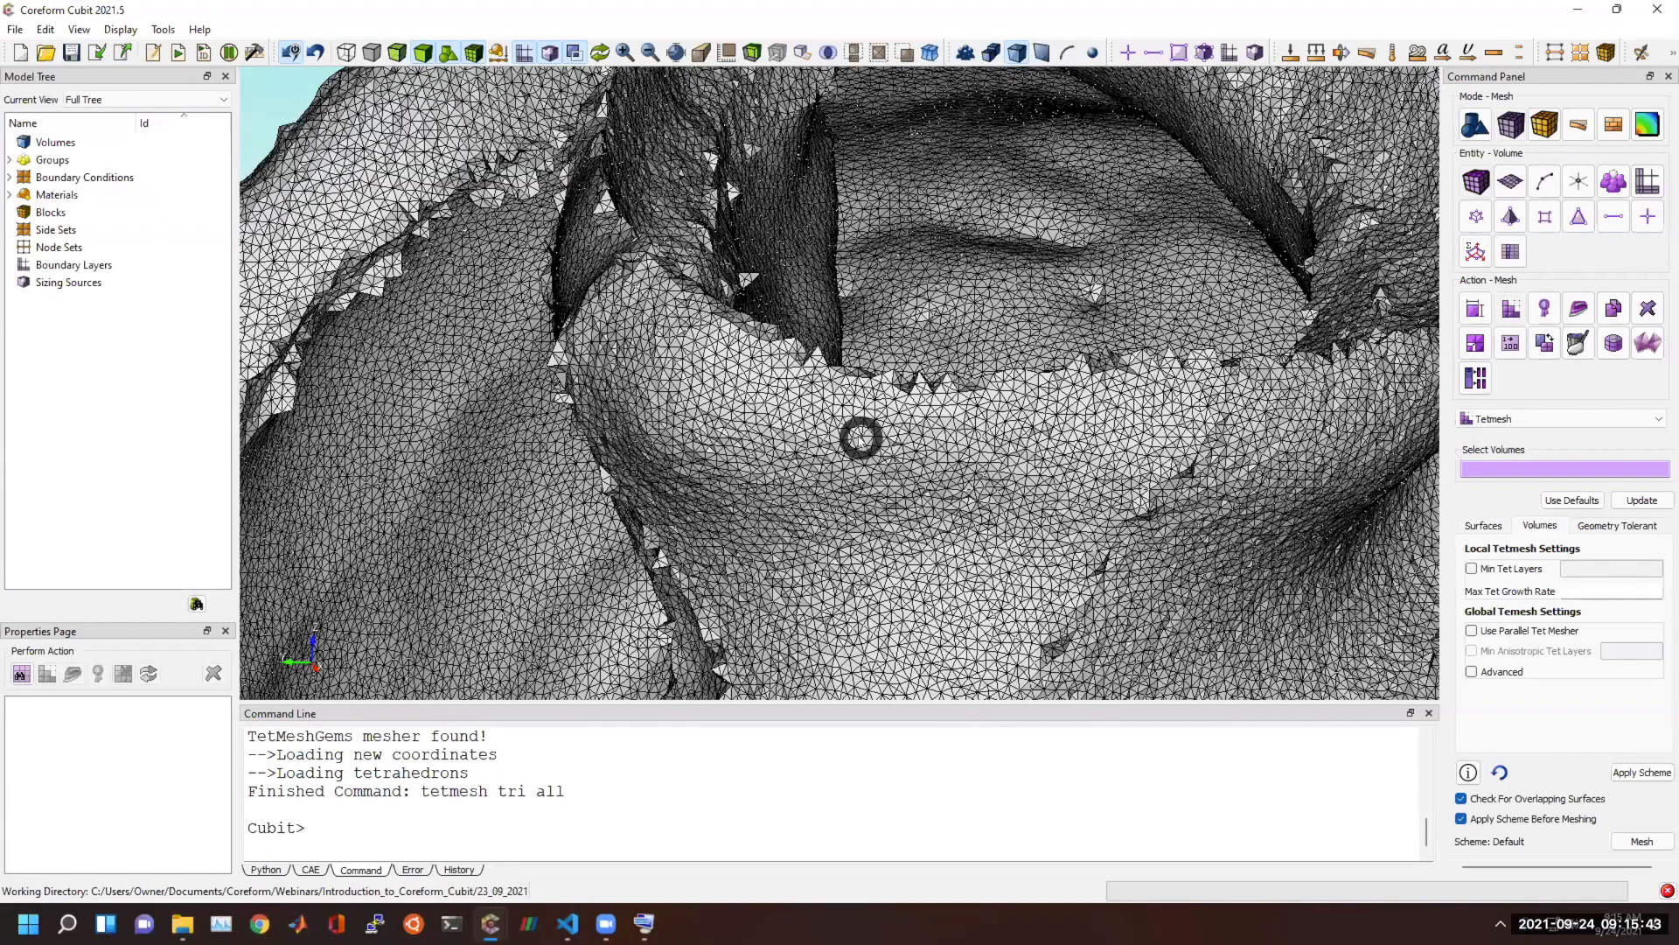
pyautogui.scroll(-1, 861, 438)
pyautogui.scroll(-4, 861, 438)
pyautogui.scroll(1, 860, 437)
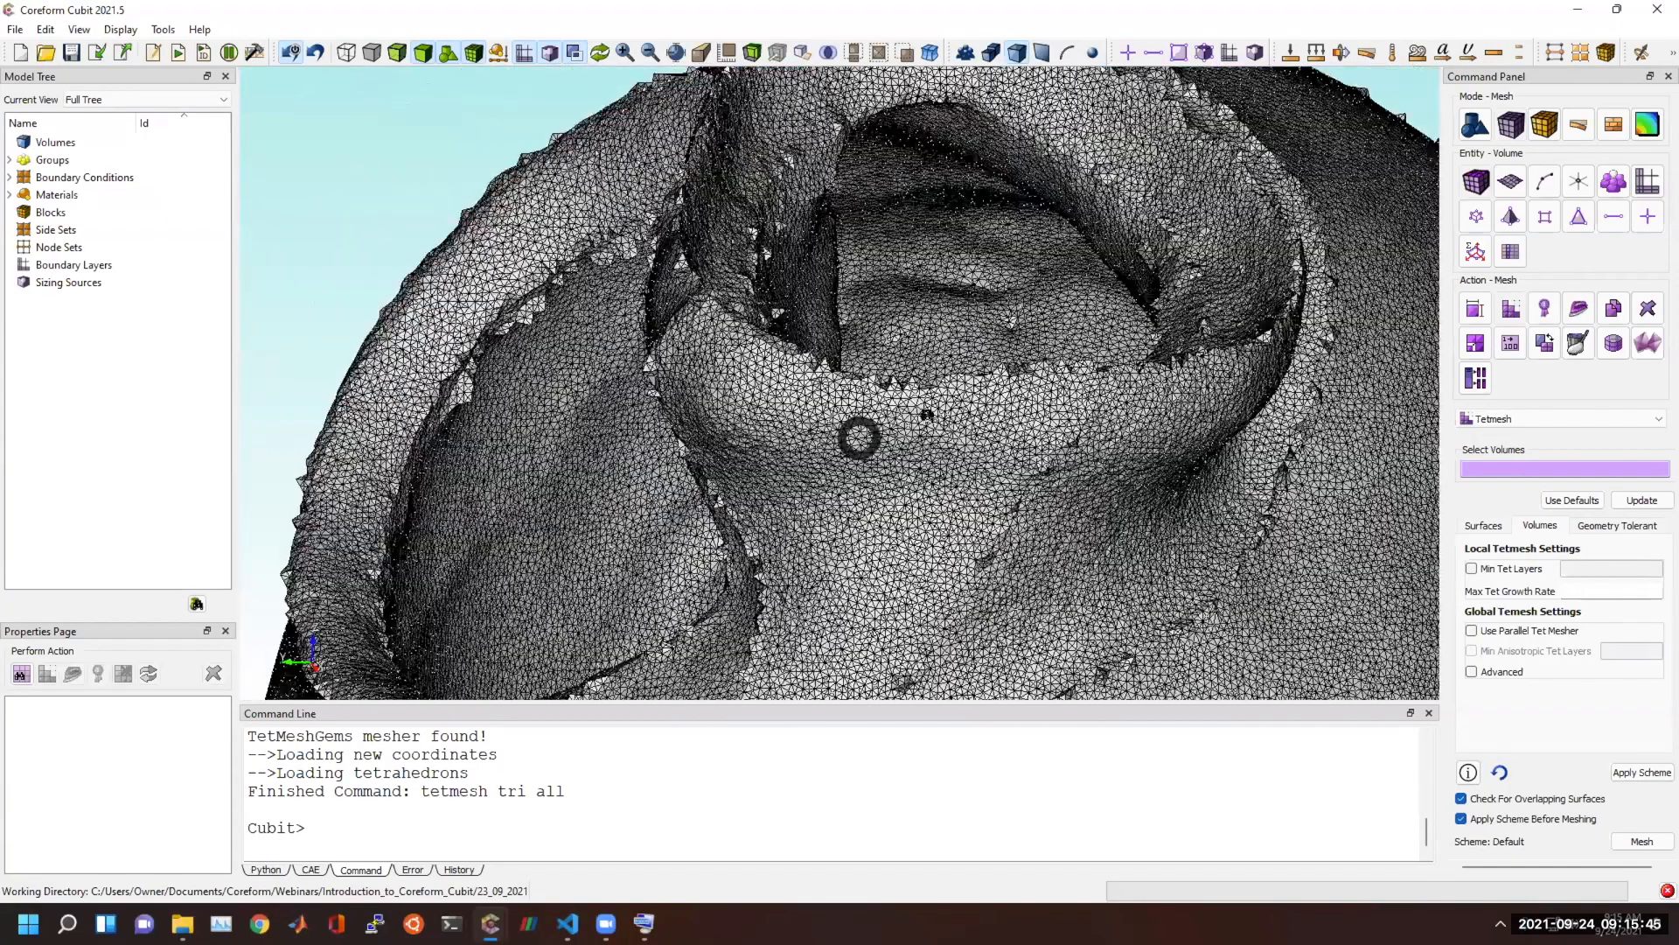
pyautogui.moveTo(686, 368)
pyautogui.mouseDown()
pyautogui.moveTo(867, 437)
pyautogui.moveTo(1169, 412)
pyautogui.moveTo(952, 381)
pyautogui.moveTo(758, 446)
pyautogui.moveTo(849, 394)
pyautogui.mouseUp()
pyautogui.scroll(-2, 1067, 410)
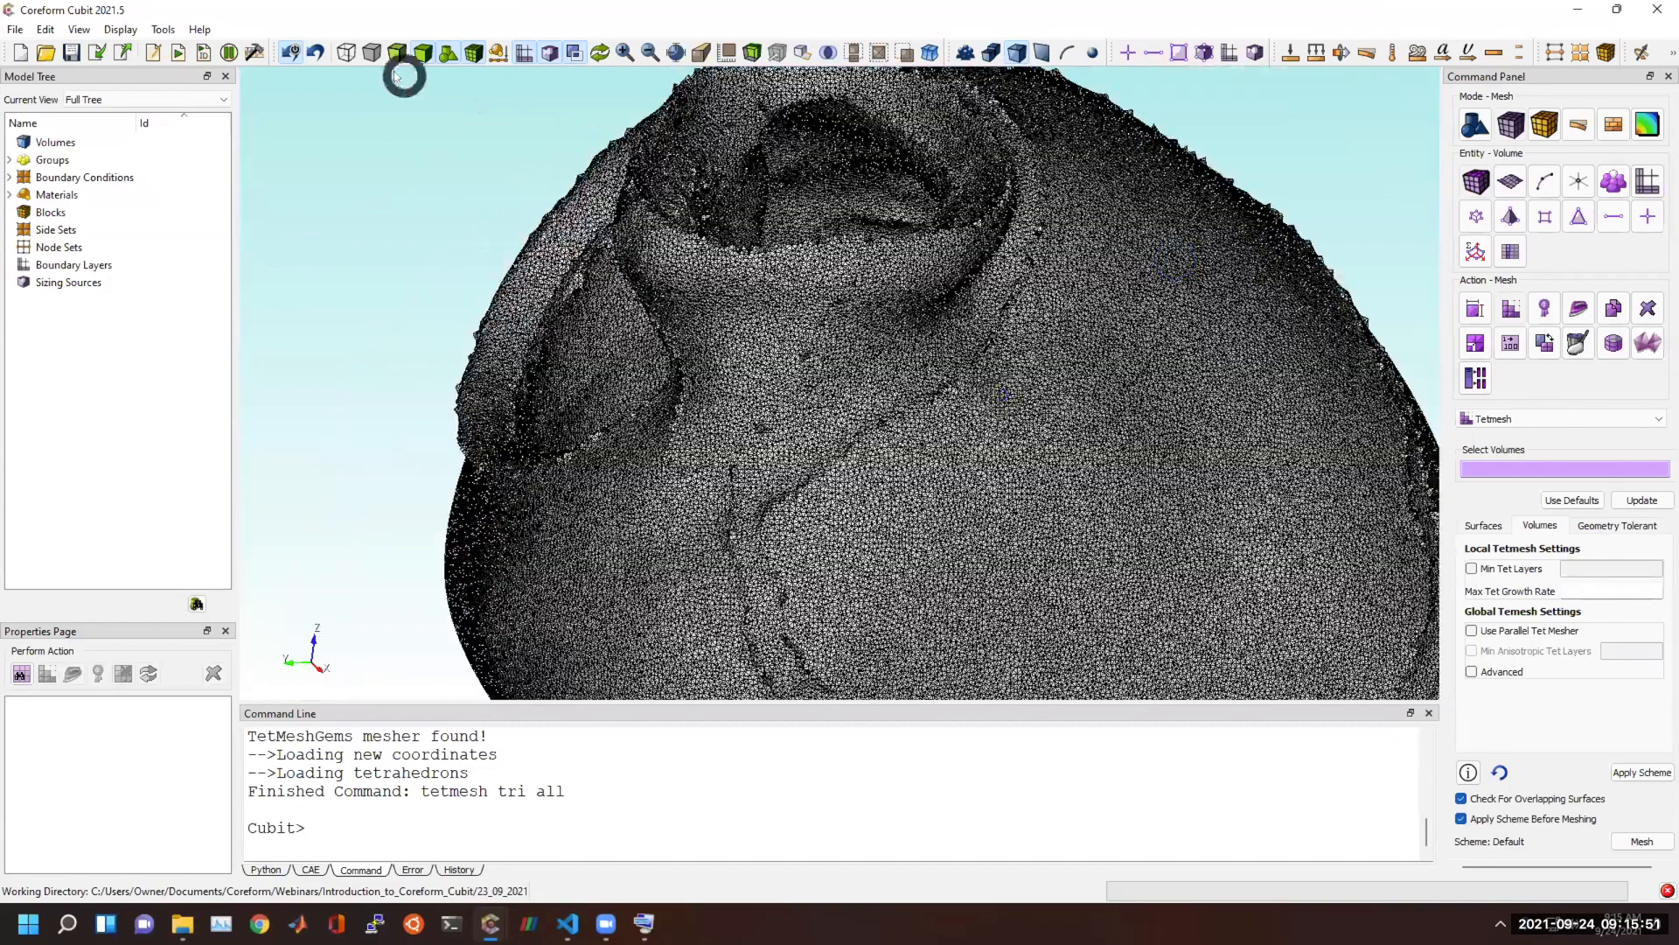
# Review the tetmesh tri all command in the command log and inspect the heart's surface triangles along the seam.
pyautogui.click(488, 809)
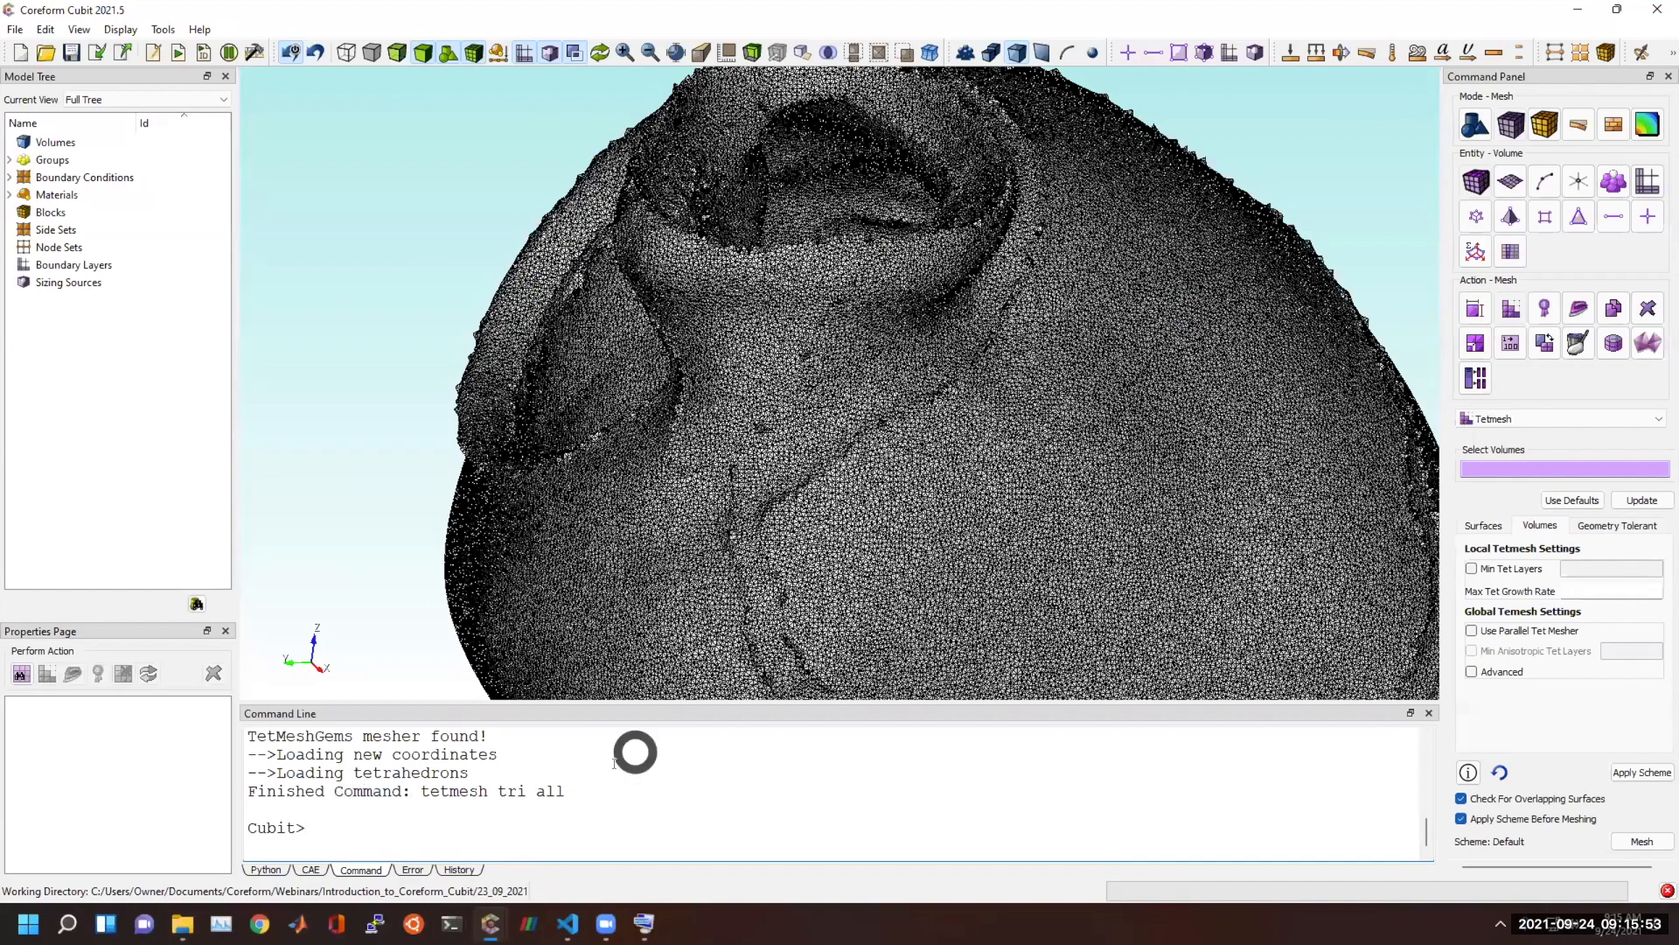
pyautogui.moveTo(565, 792); pyautogui.dragTo(420, 792)
pyautogui.scroll(2, 399, 770)
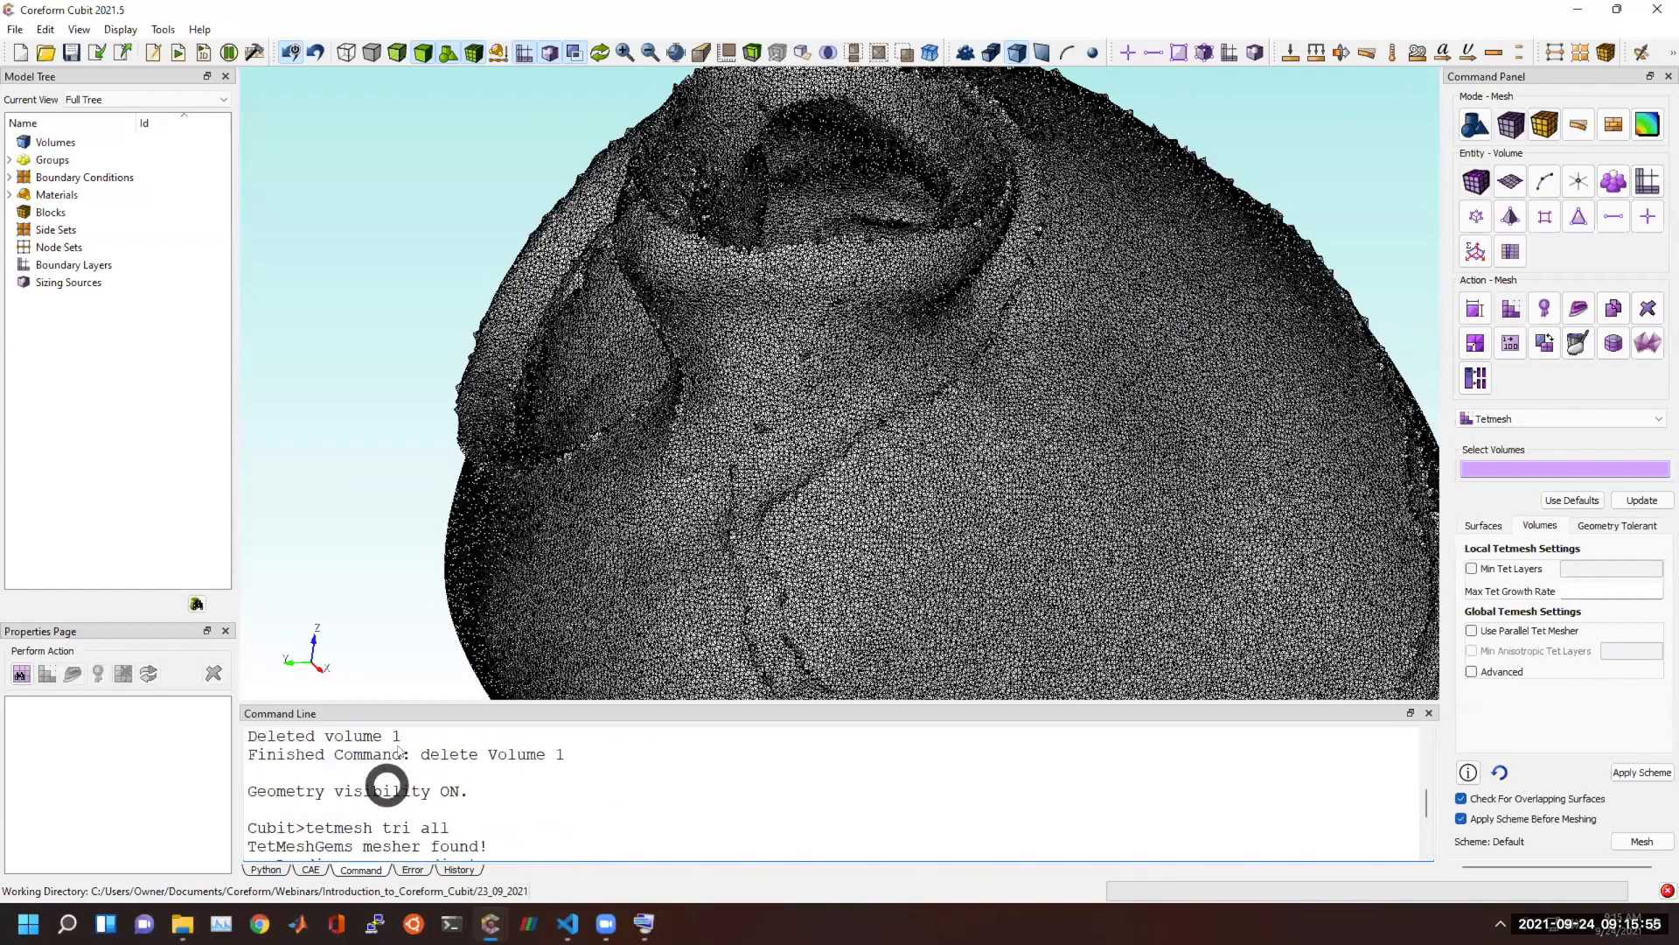
pyautogui.scroll(6, 771, 513)
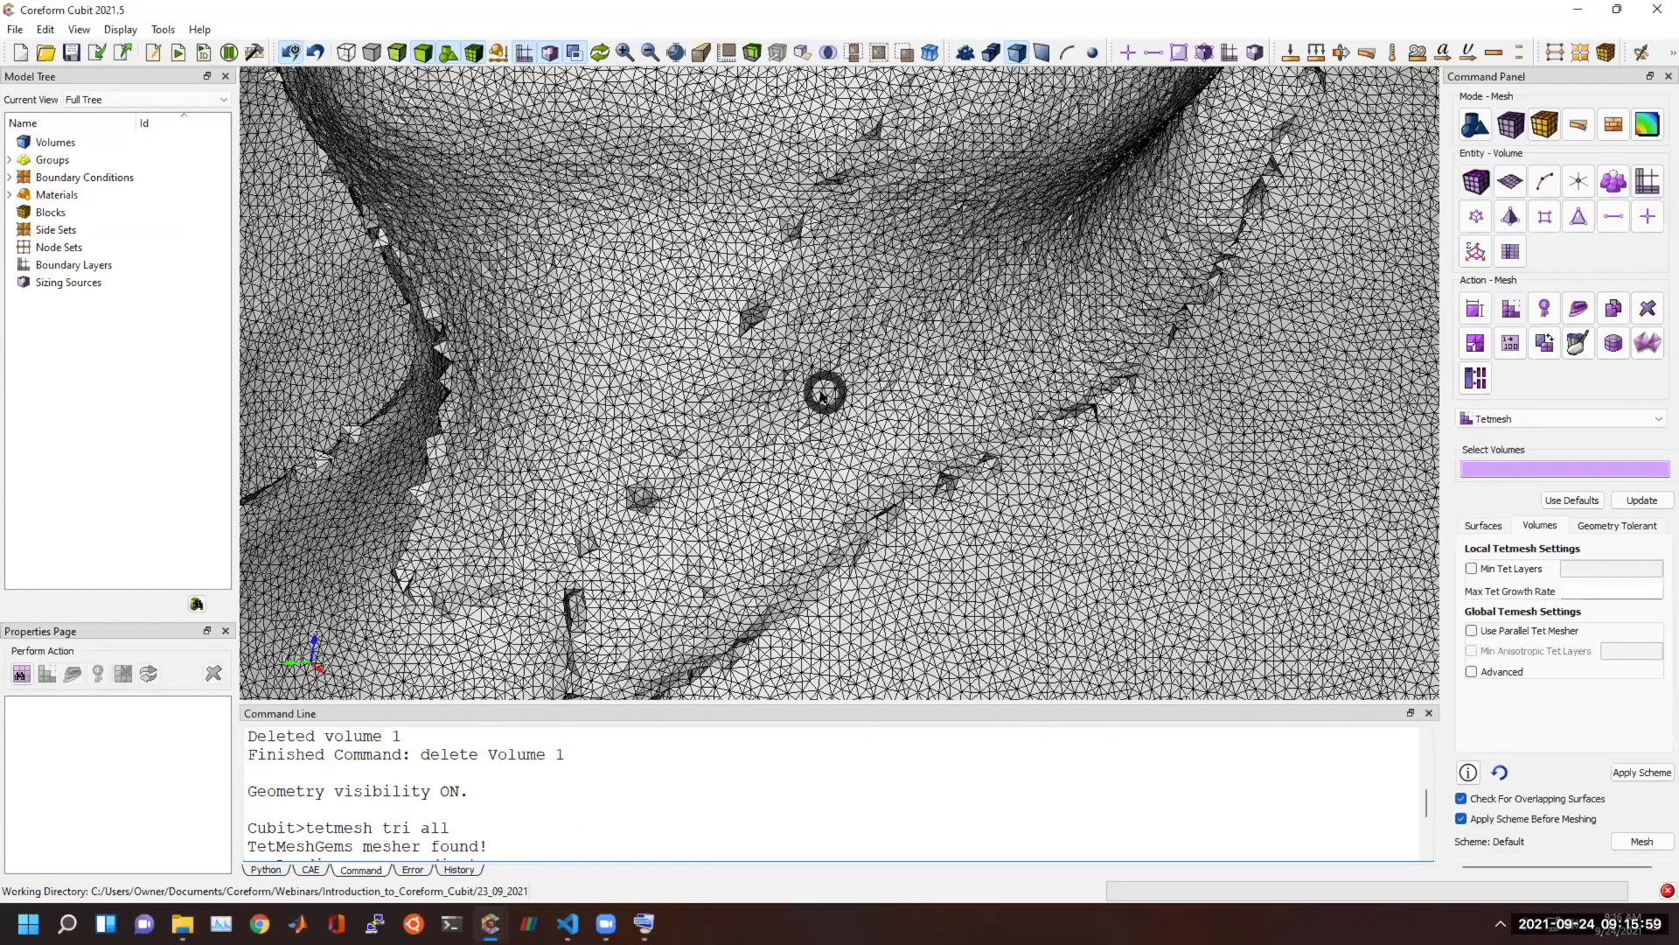
pyautogui.scroll(-3, 822, 393)
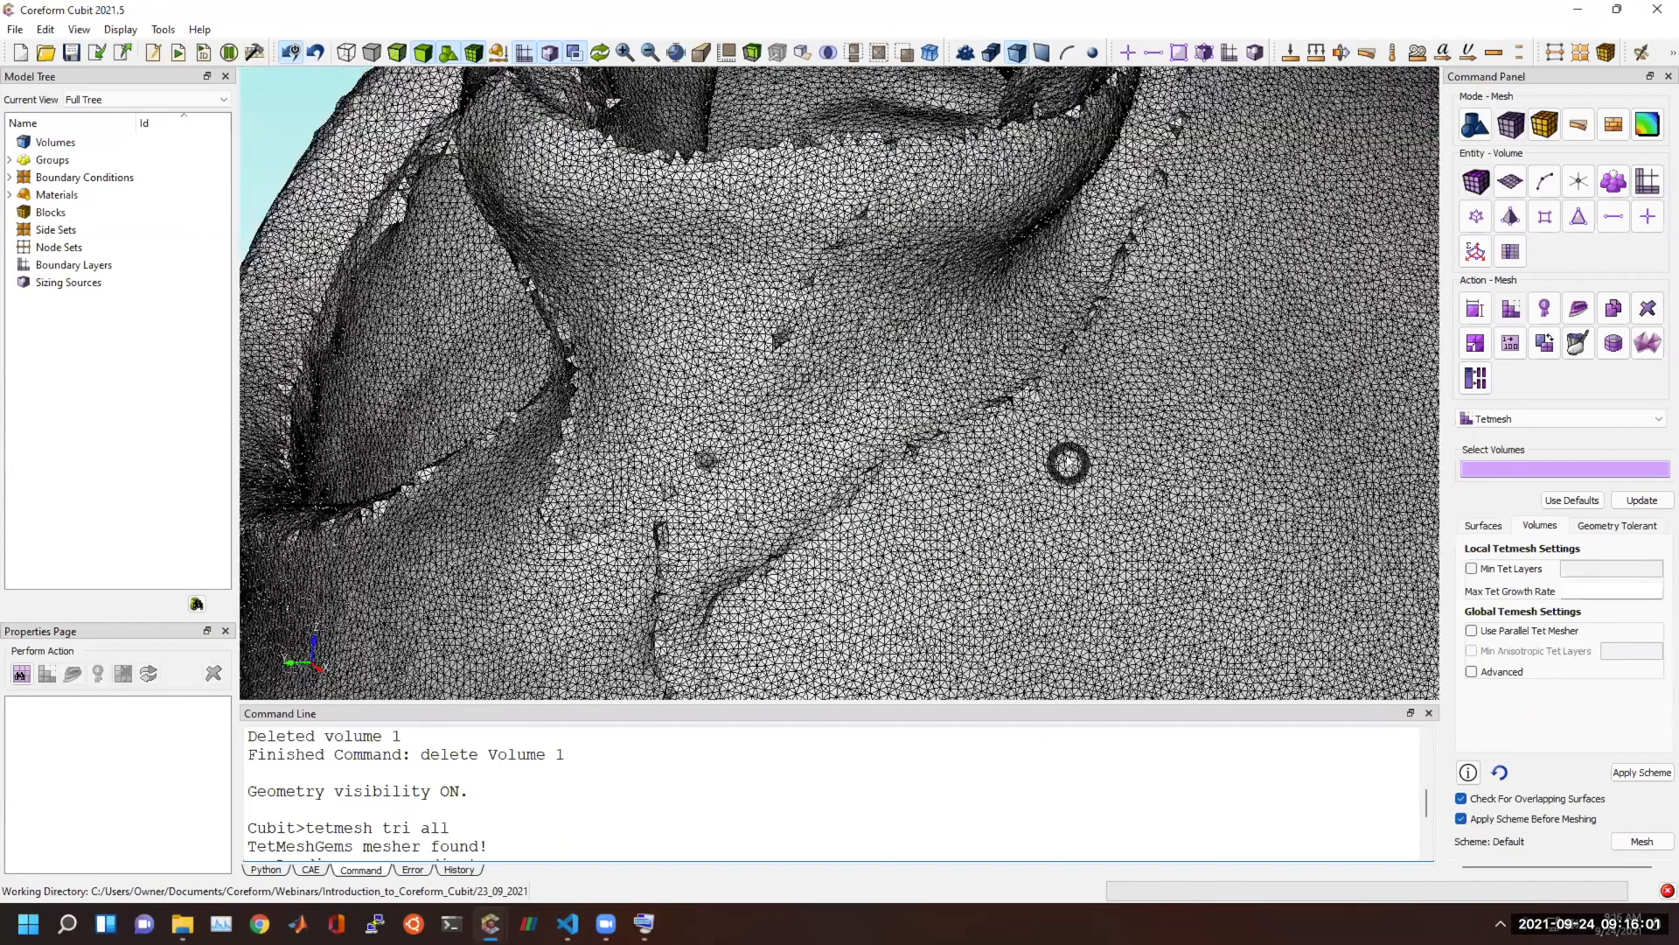
pyautogui.scroll(4, 1182, 411)
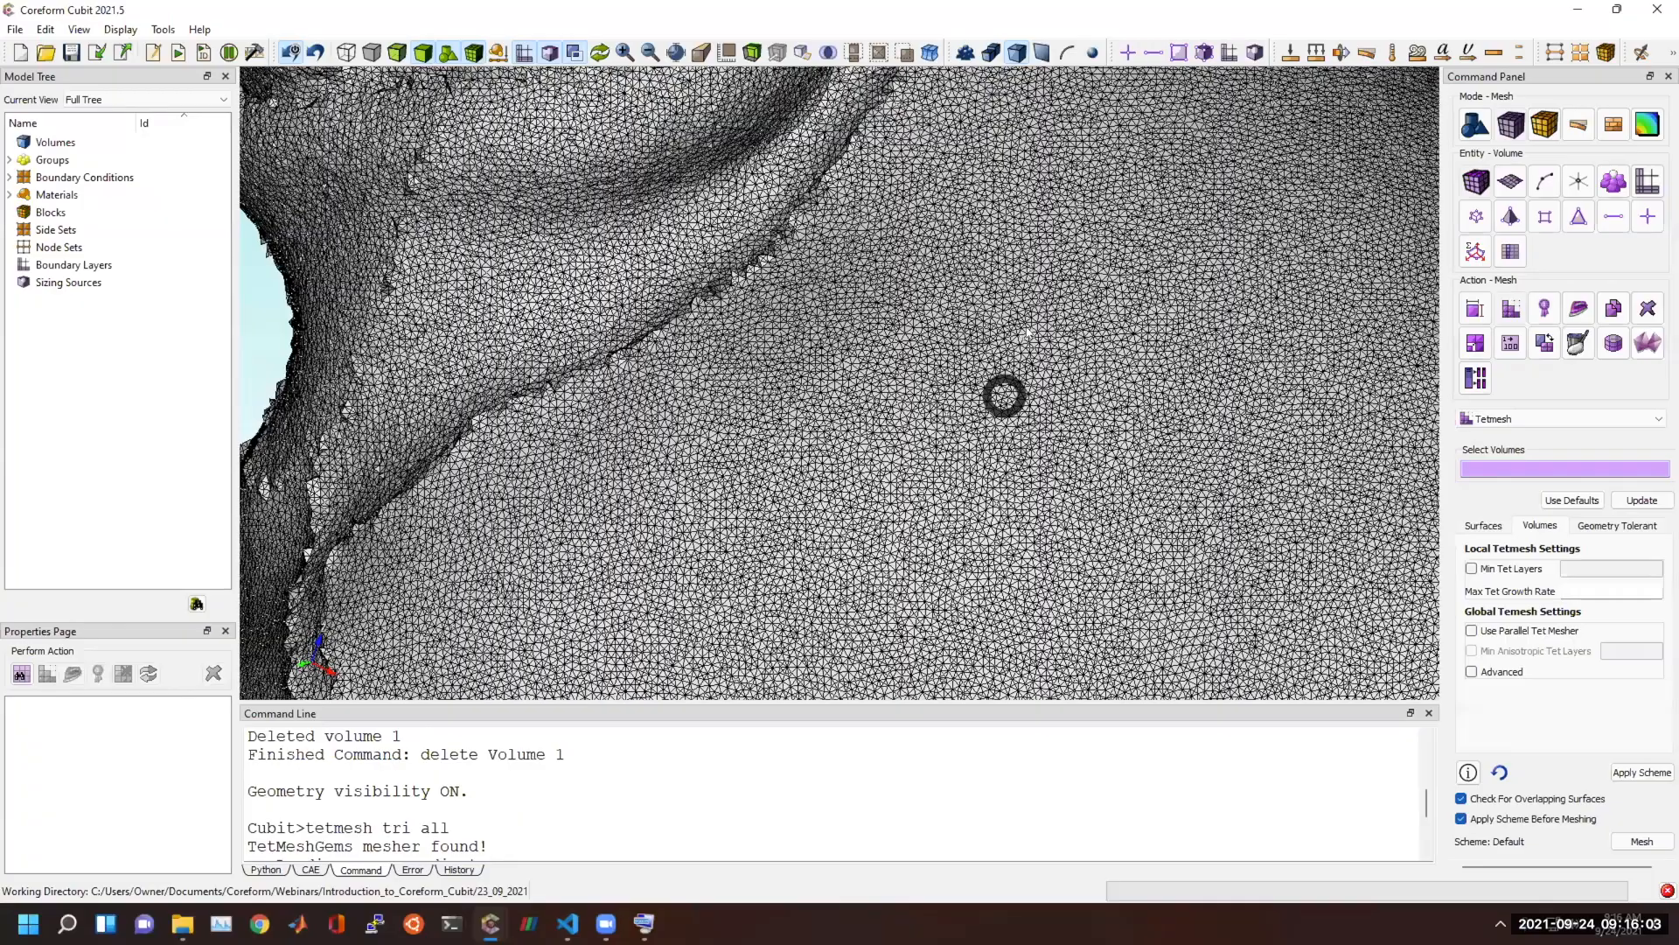
# Cut through the heart mesh with a clipping plane, run draw tet all to display the interior tets, and hide the plane's handles.
pyautogui.moveTo(1004, 396); pyautogui.dragTo(848, 454)
pyautogui.moveTo(1012, 337); pyautogui.dragTo(719, 66)
pyautogui.click(757, 52)
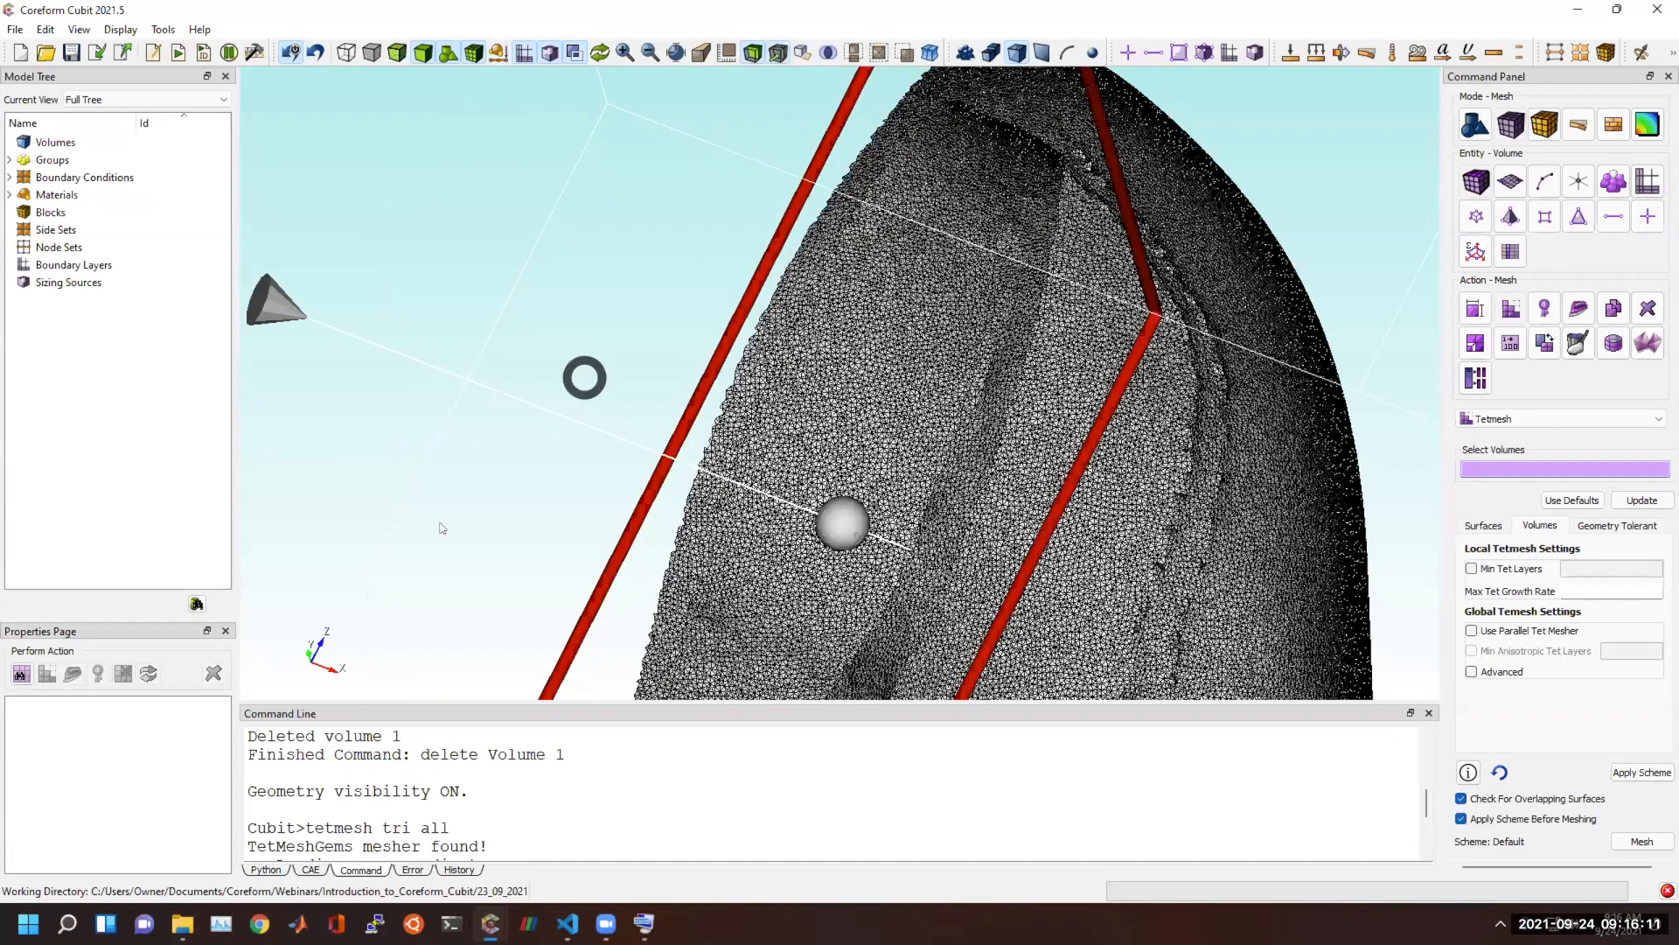
pyautogui.write('draw tet all')
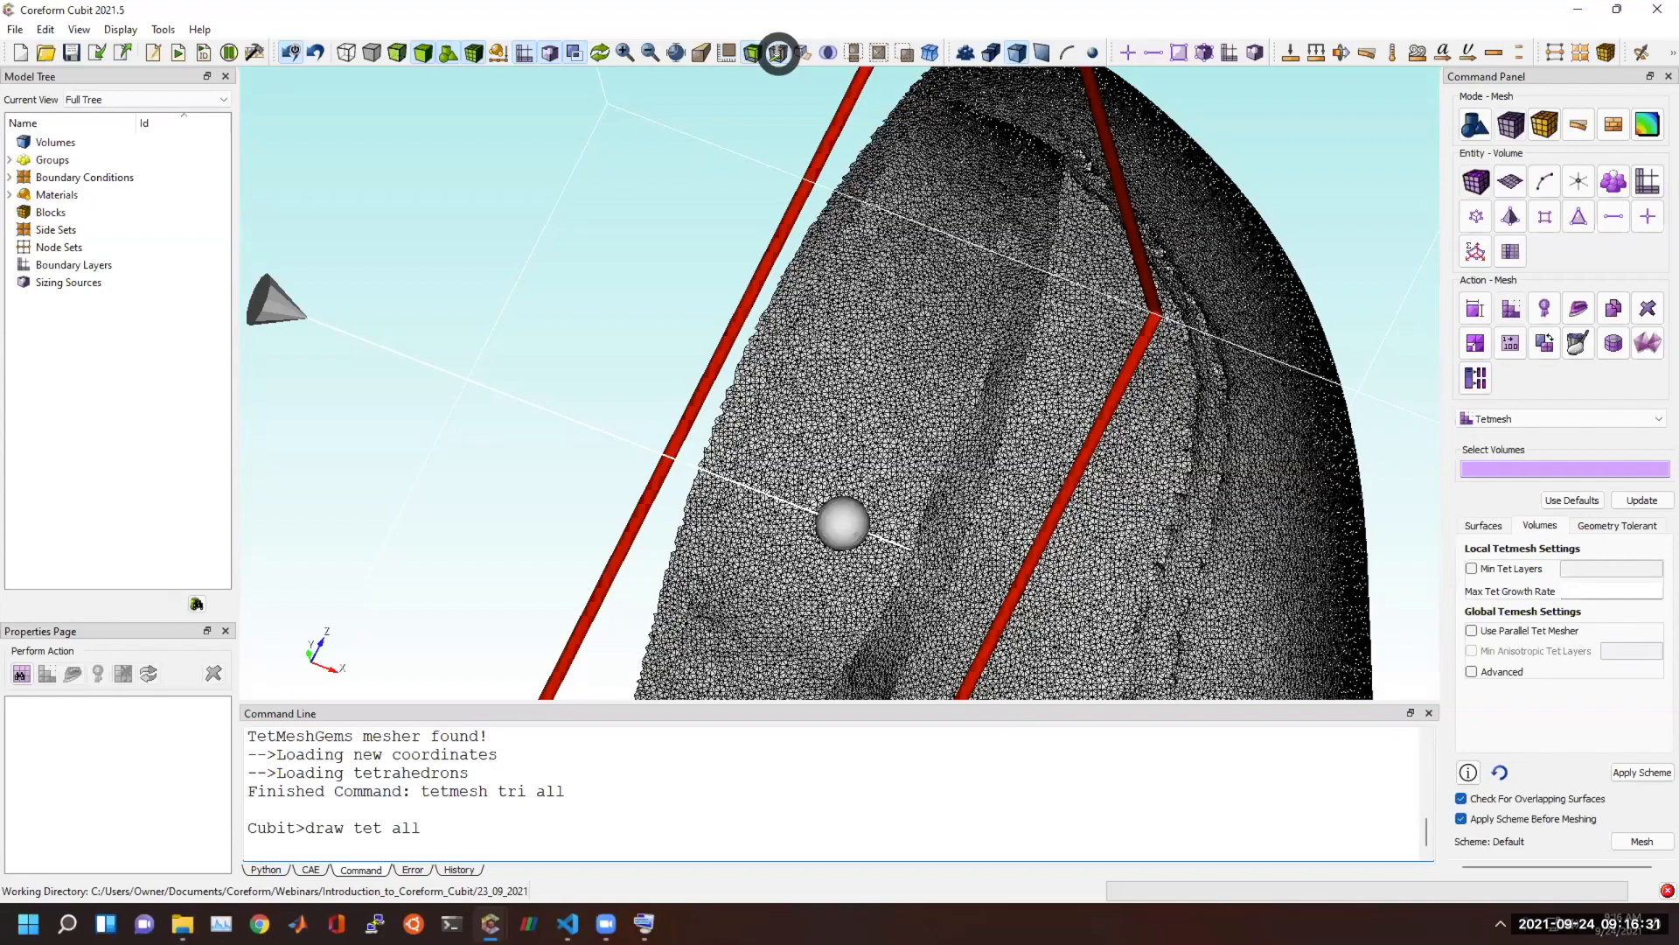
pyautogui.click(778, 52)
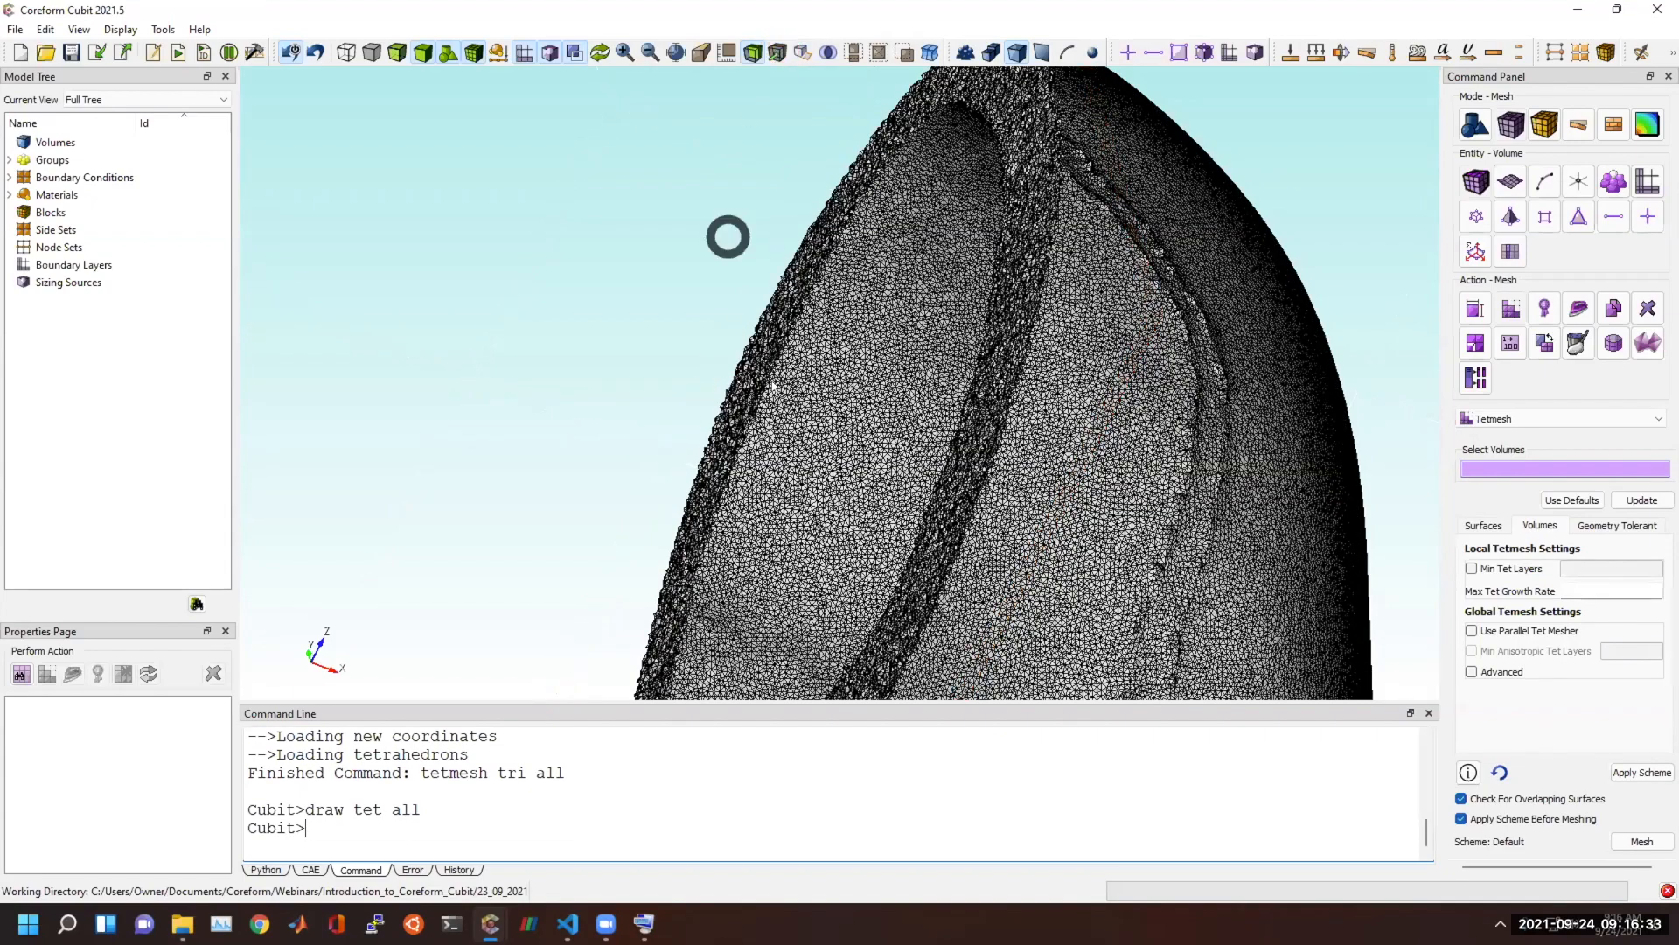
# Examine the interior tets across the heart's clipped wall from several angles and distances.
pyautogui.moveTo(866, 449); pyautogui.dragTo(1244, 310)
pyautogui.moveTo(702, 462); pyautogui.dragTo(745, 464)
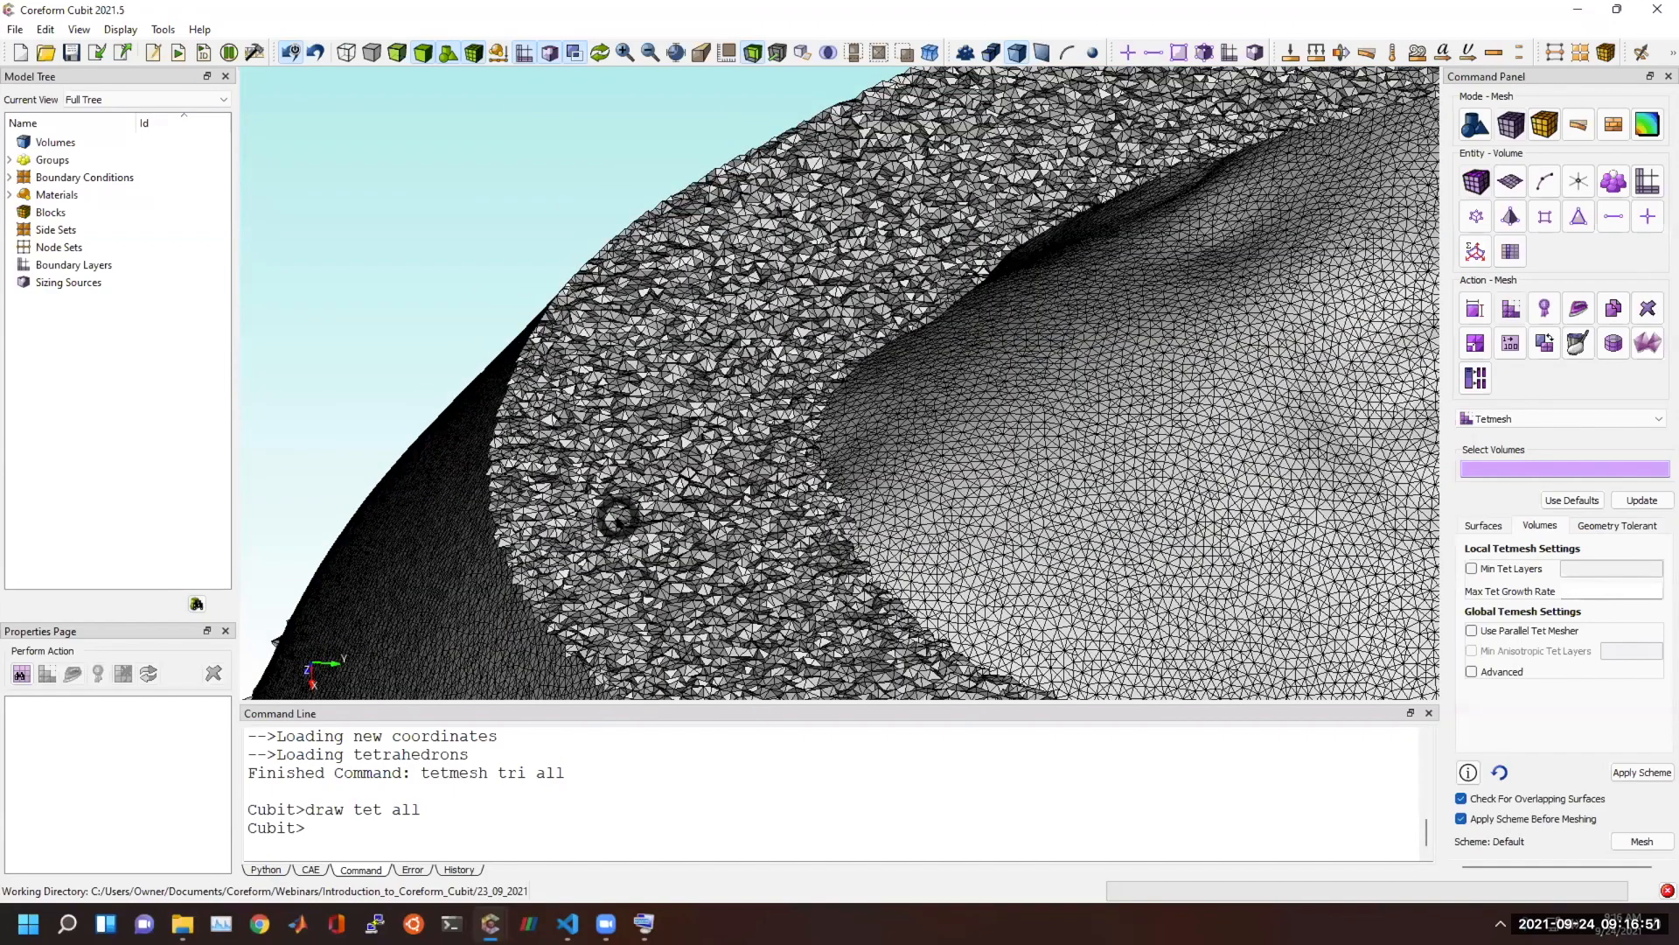
pyautogui.moveTo(616, 470); pyautogui.dragTo(697, 461)
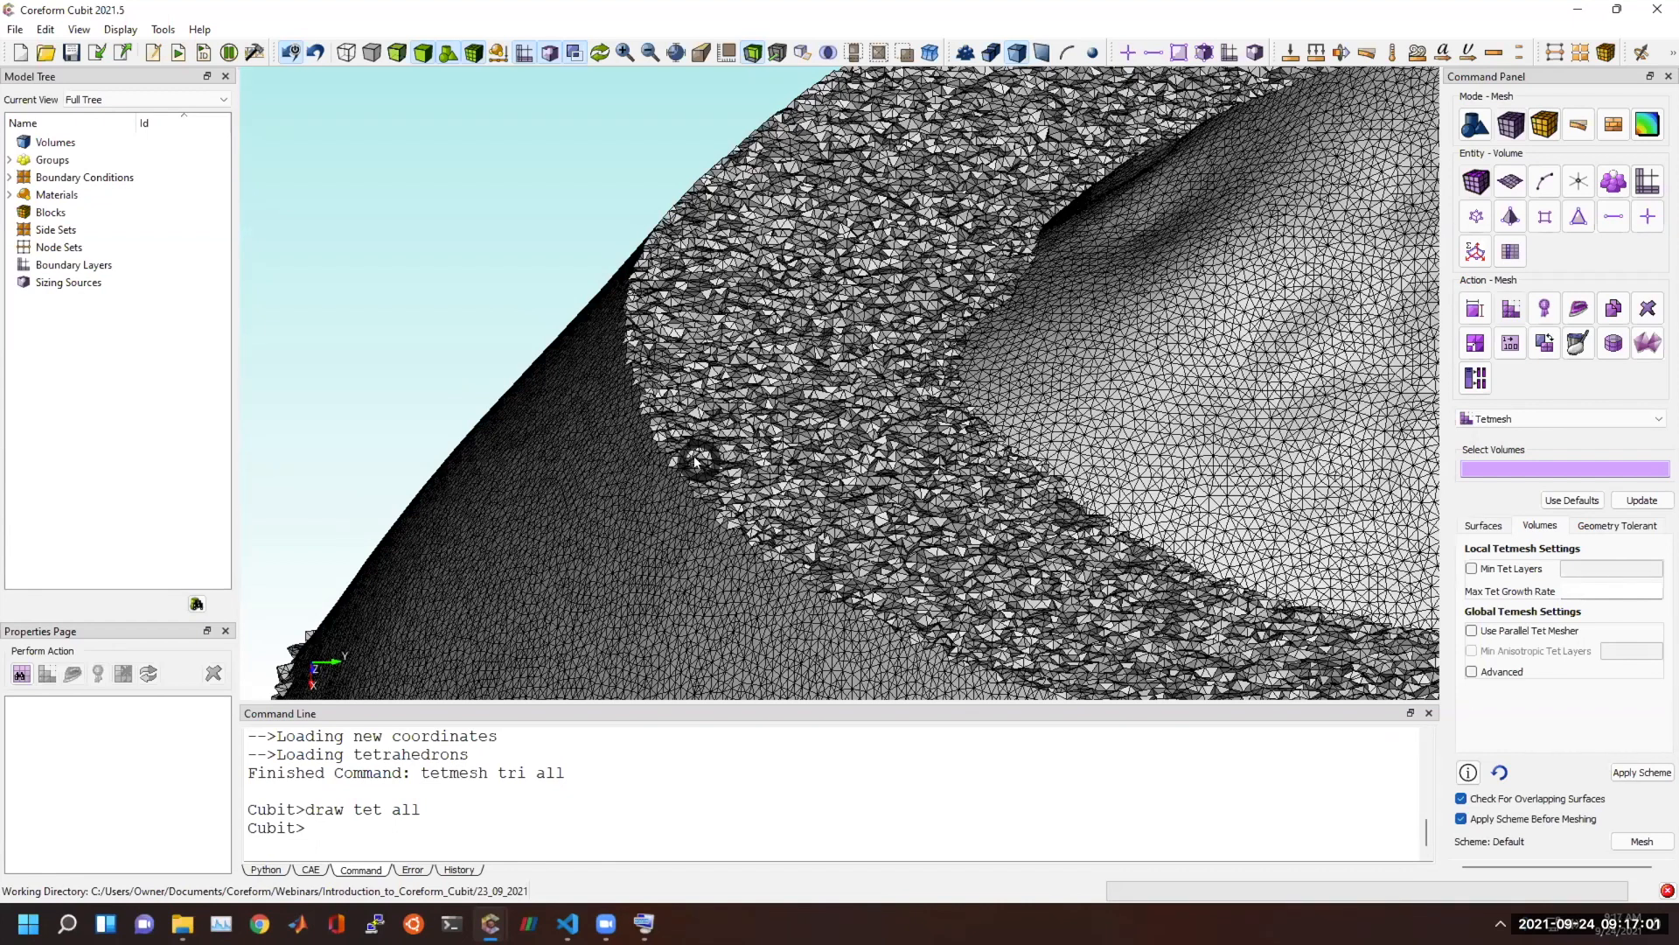
pyautogui.moveTo(713, 398)
pyautogui.mouseDown()
pyautogui.moveTo(707, 509)
pyautogui.moveTo(676, 443)
pyautogui.moveTo(581, 527)
pyautogui.mouseUp()
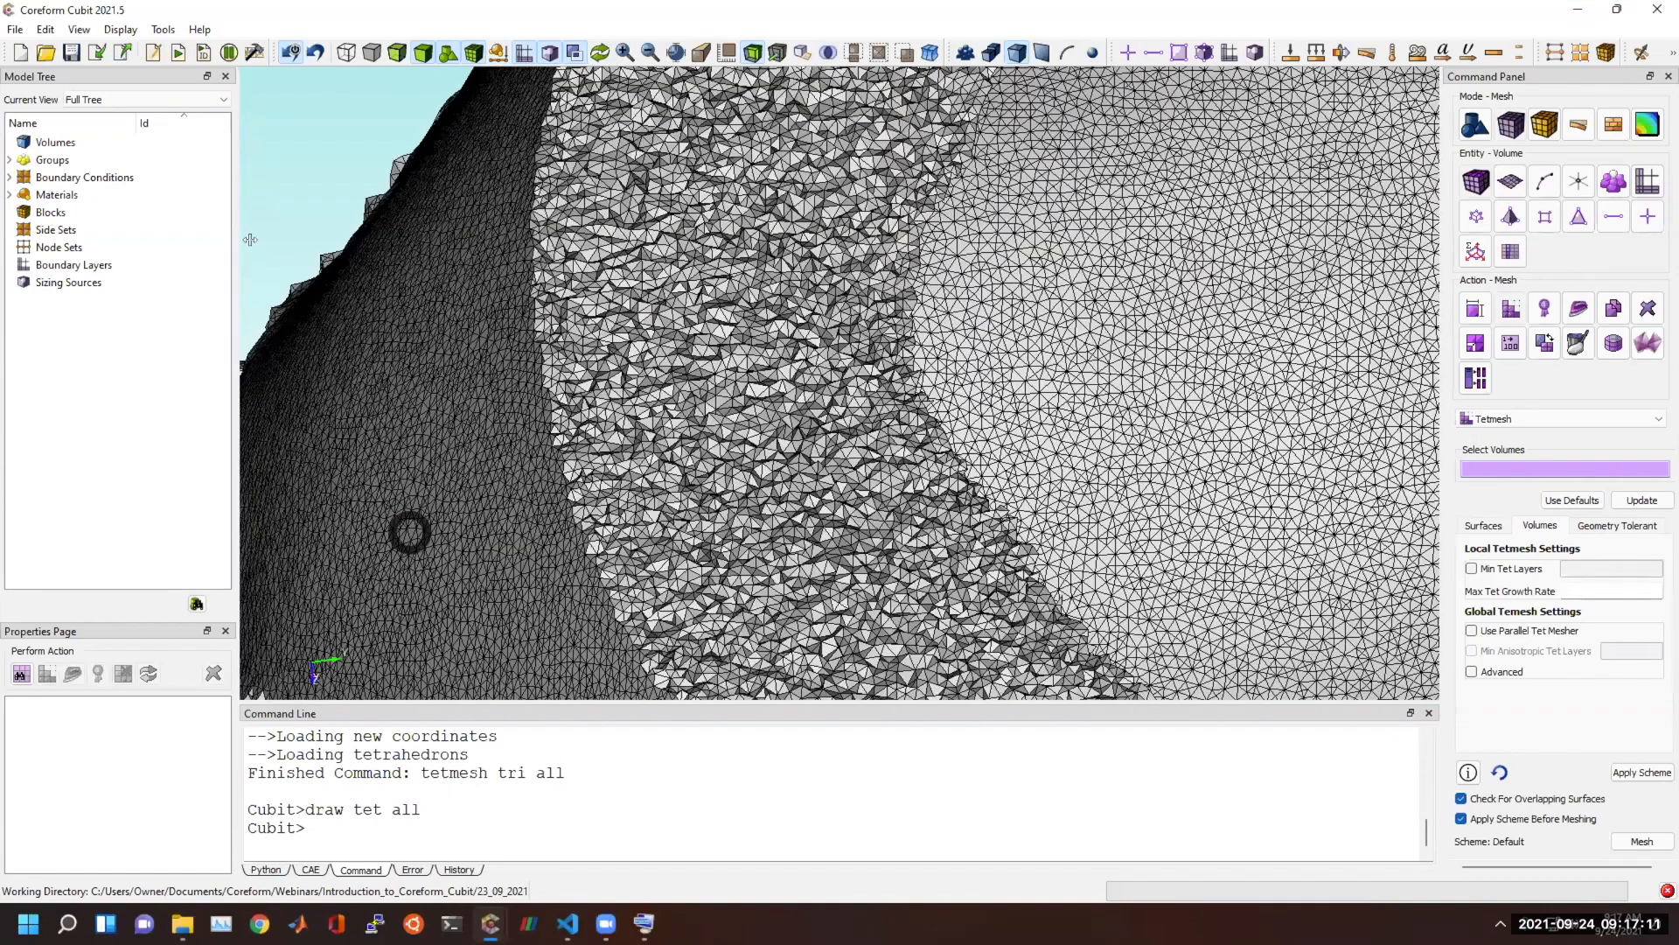
pyautogui.click(87, 143)
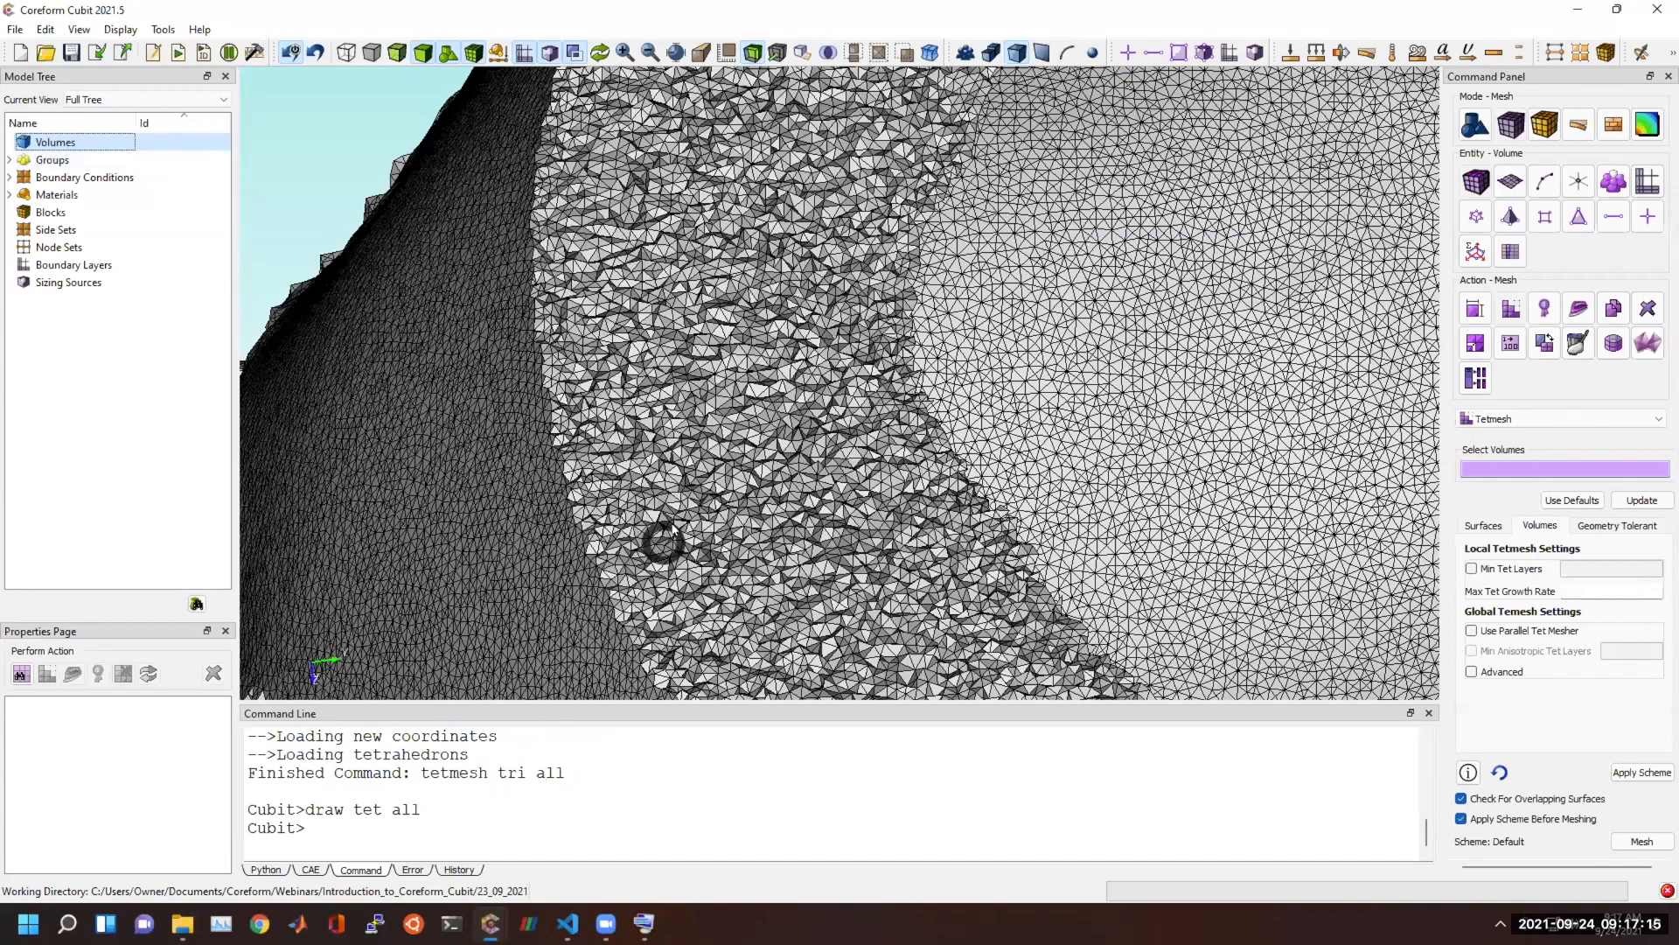
pyautogui.moveTo(626, 435); pyautogui.dragTo(560, 322)
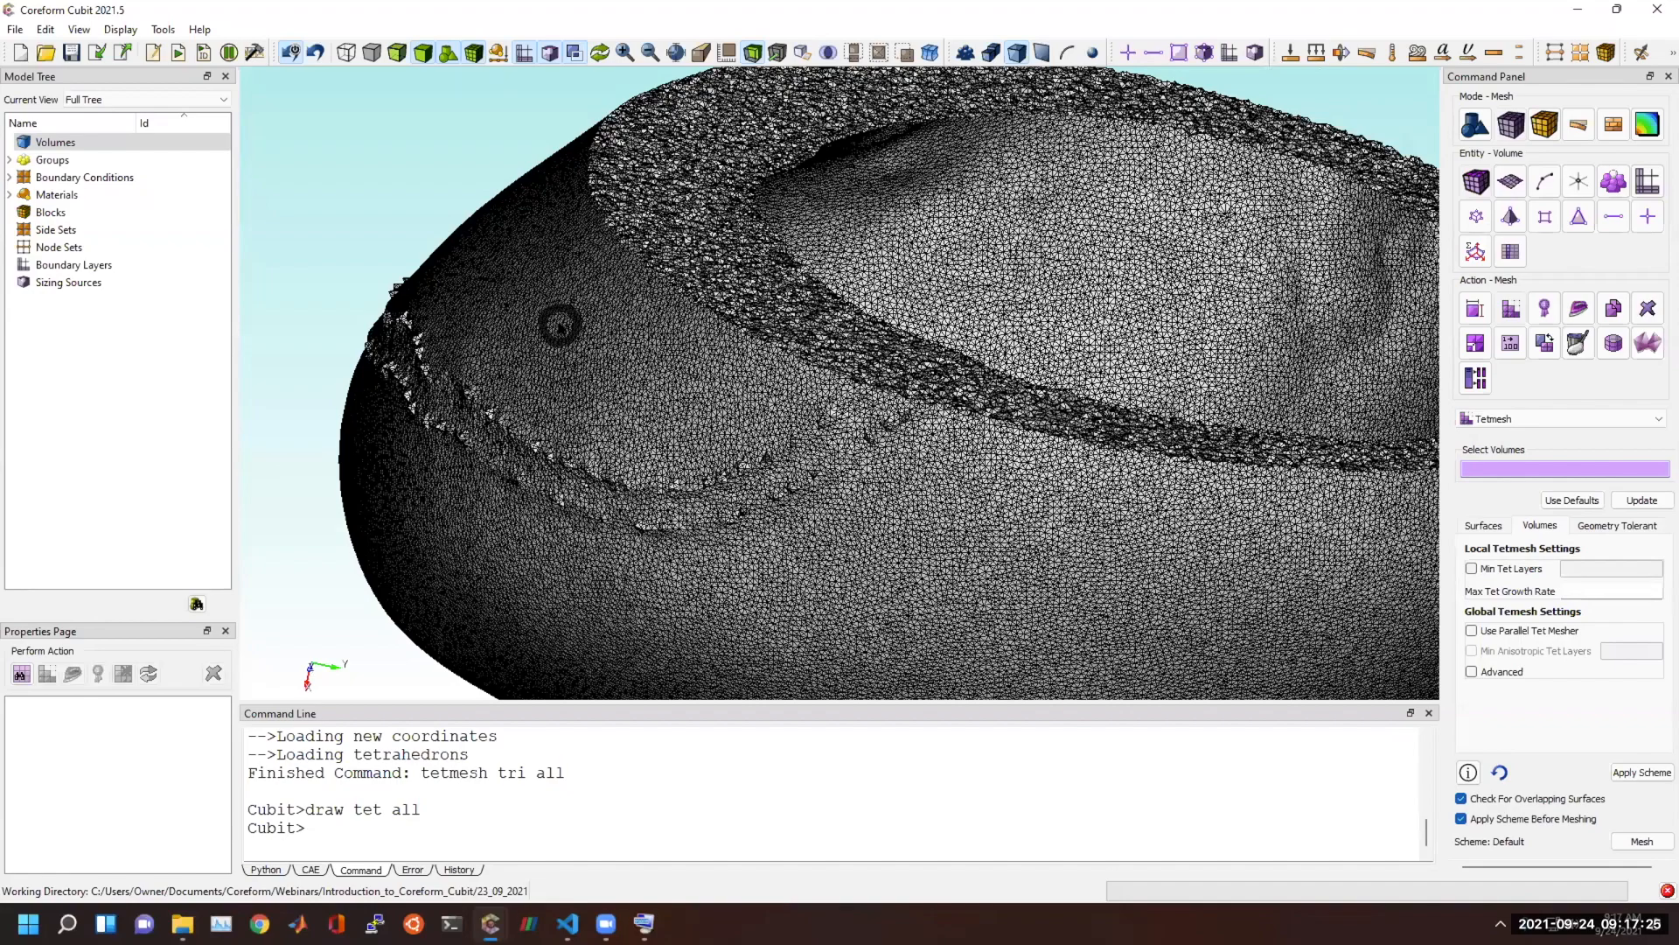
pyautogui.moveTo(561, 326); pyautogui.dragTo(561, 383)
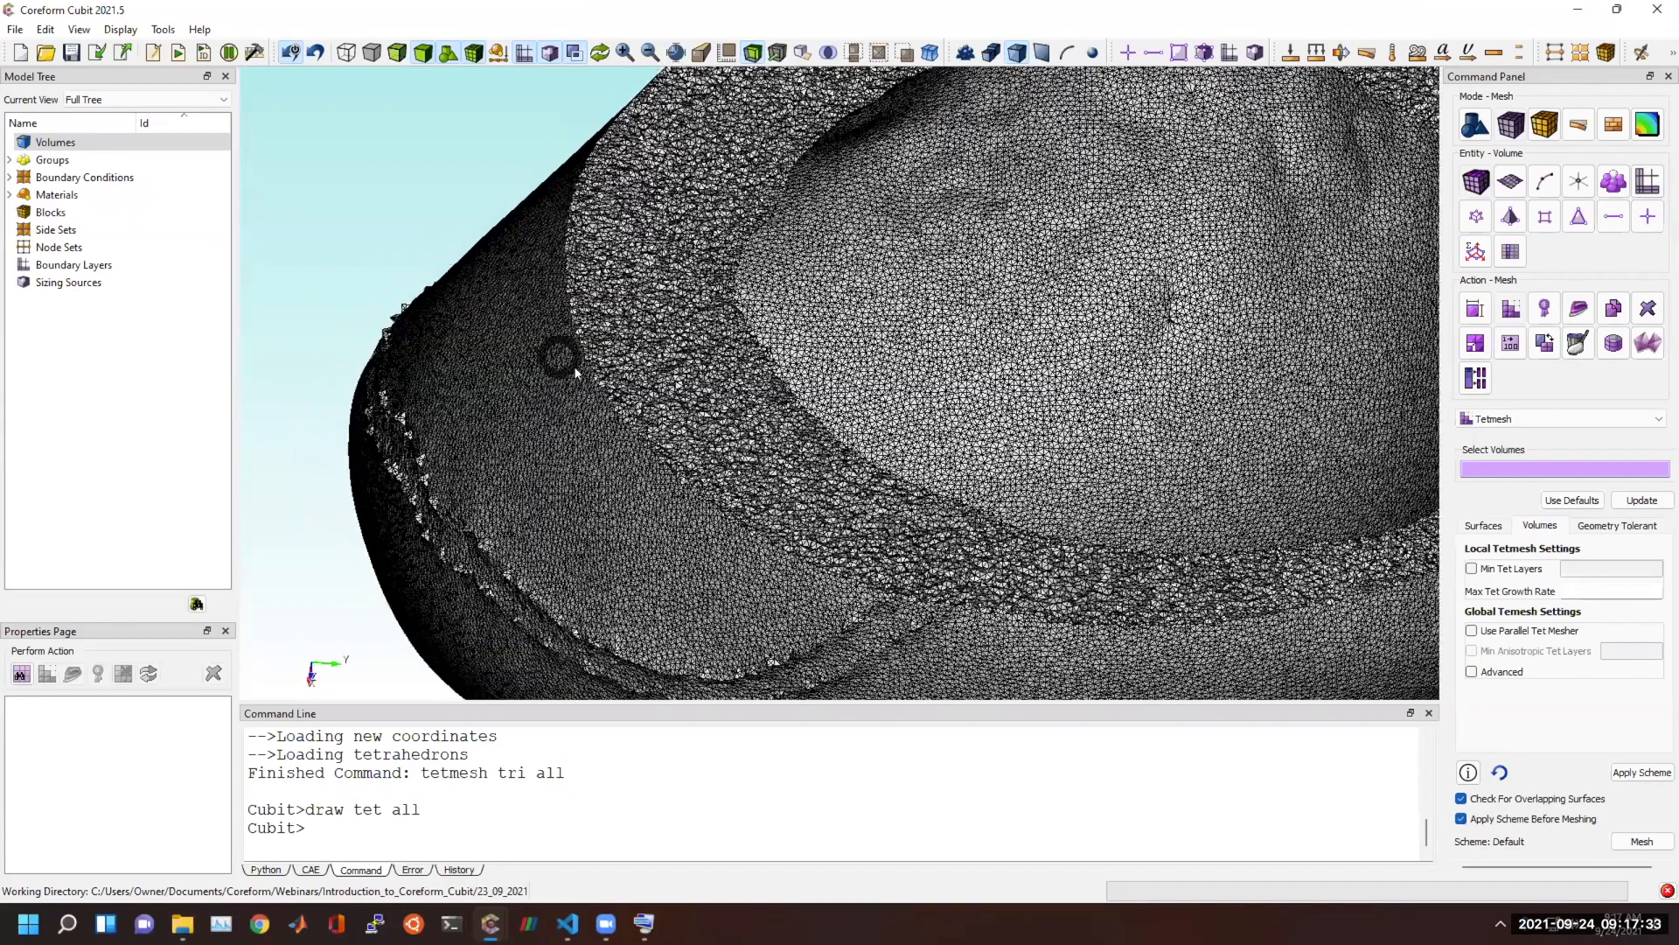
pyautogui.moveTo(640, 391)
pyautogui.mouseDown()
pyautogui.moveTo(592, 420)
pyautogui.moveTo(626, 356)
pyautogui.moveTo(664, 390)
pyautogui.moveTo(648, 377)
pyautogui.mouseUp()
pyautogui.moveTo(644, 368); pyautogui.dragTo(588, 363)
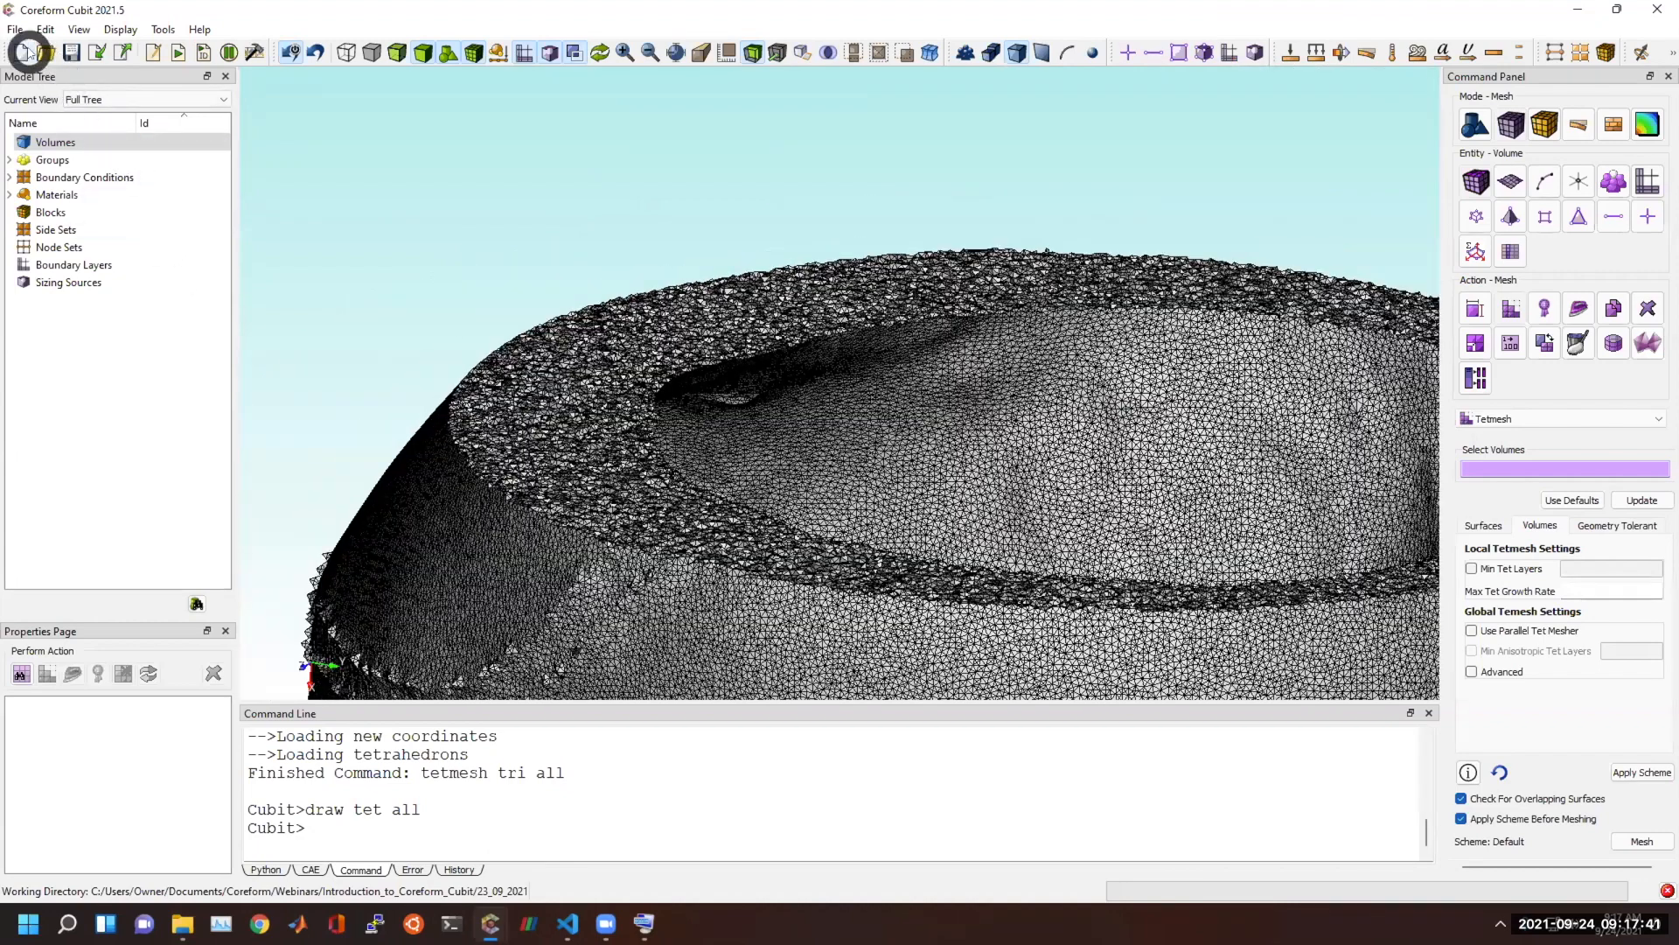
# Reset the heart session, switch to the Cubit window with the knuckle, and reset that model too.
pyautogui.click(20, 52)
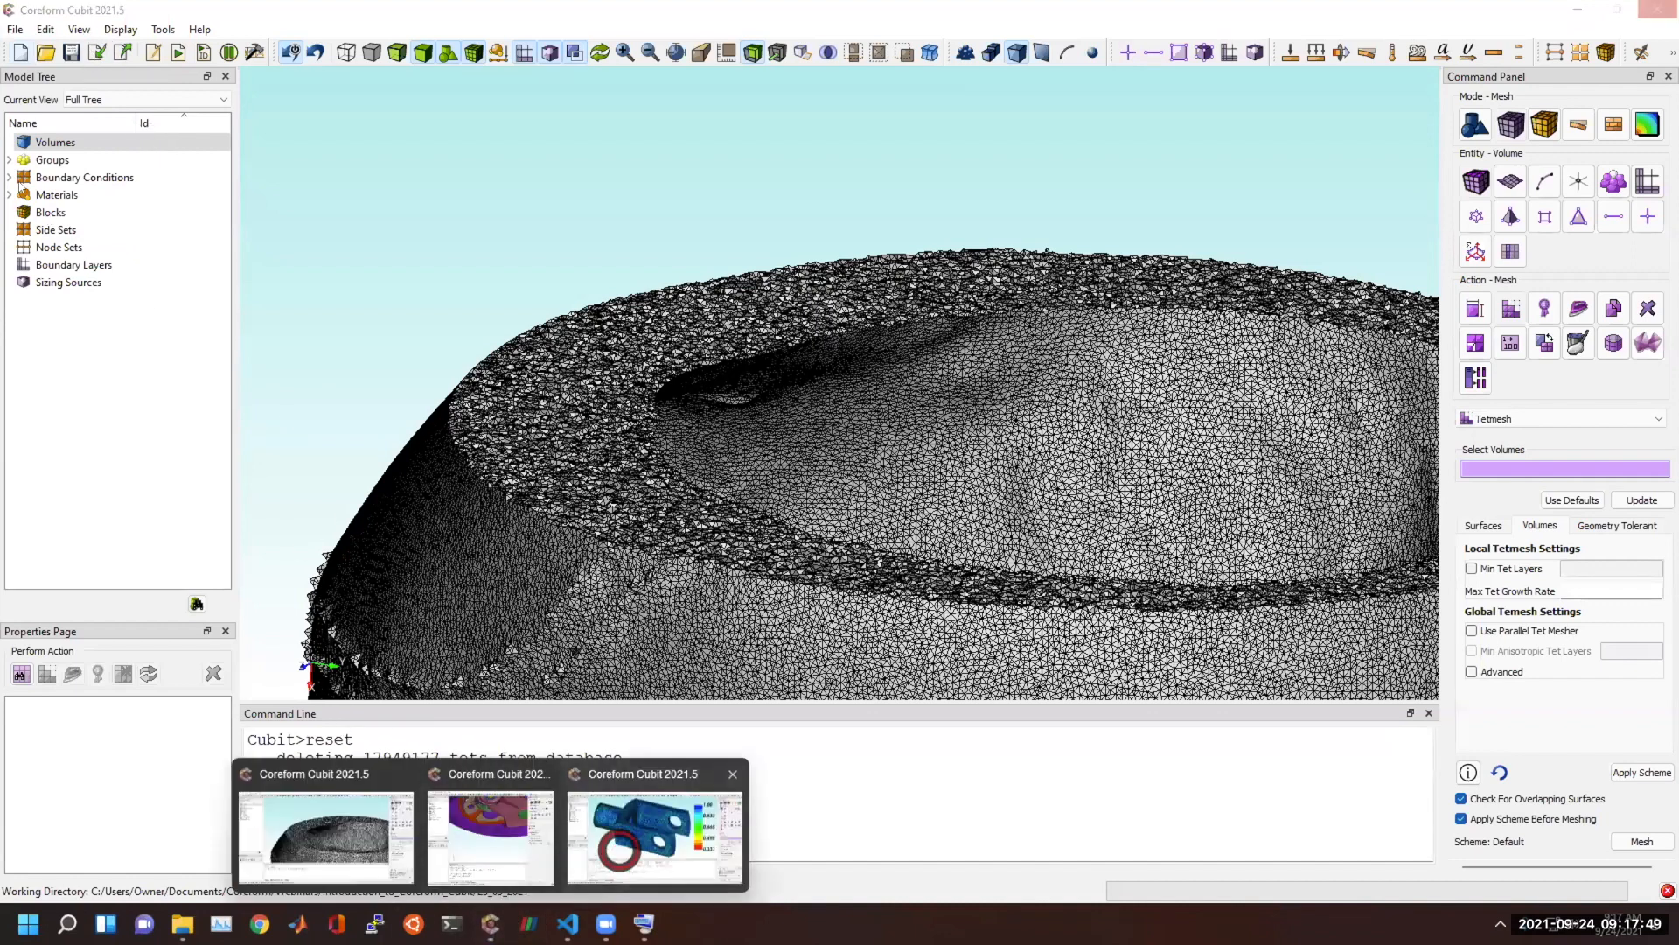
pyautogui.click(595, 862)
pyautogui.click(16, 50)
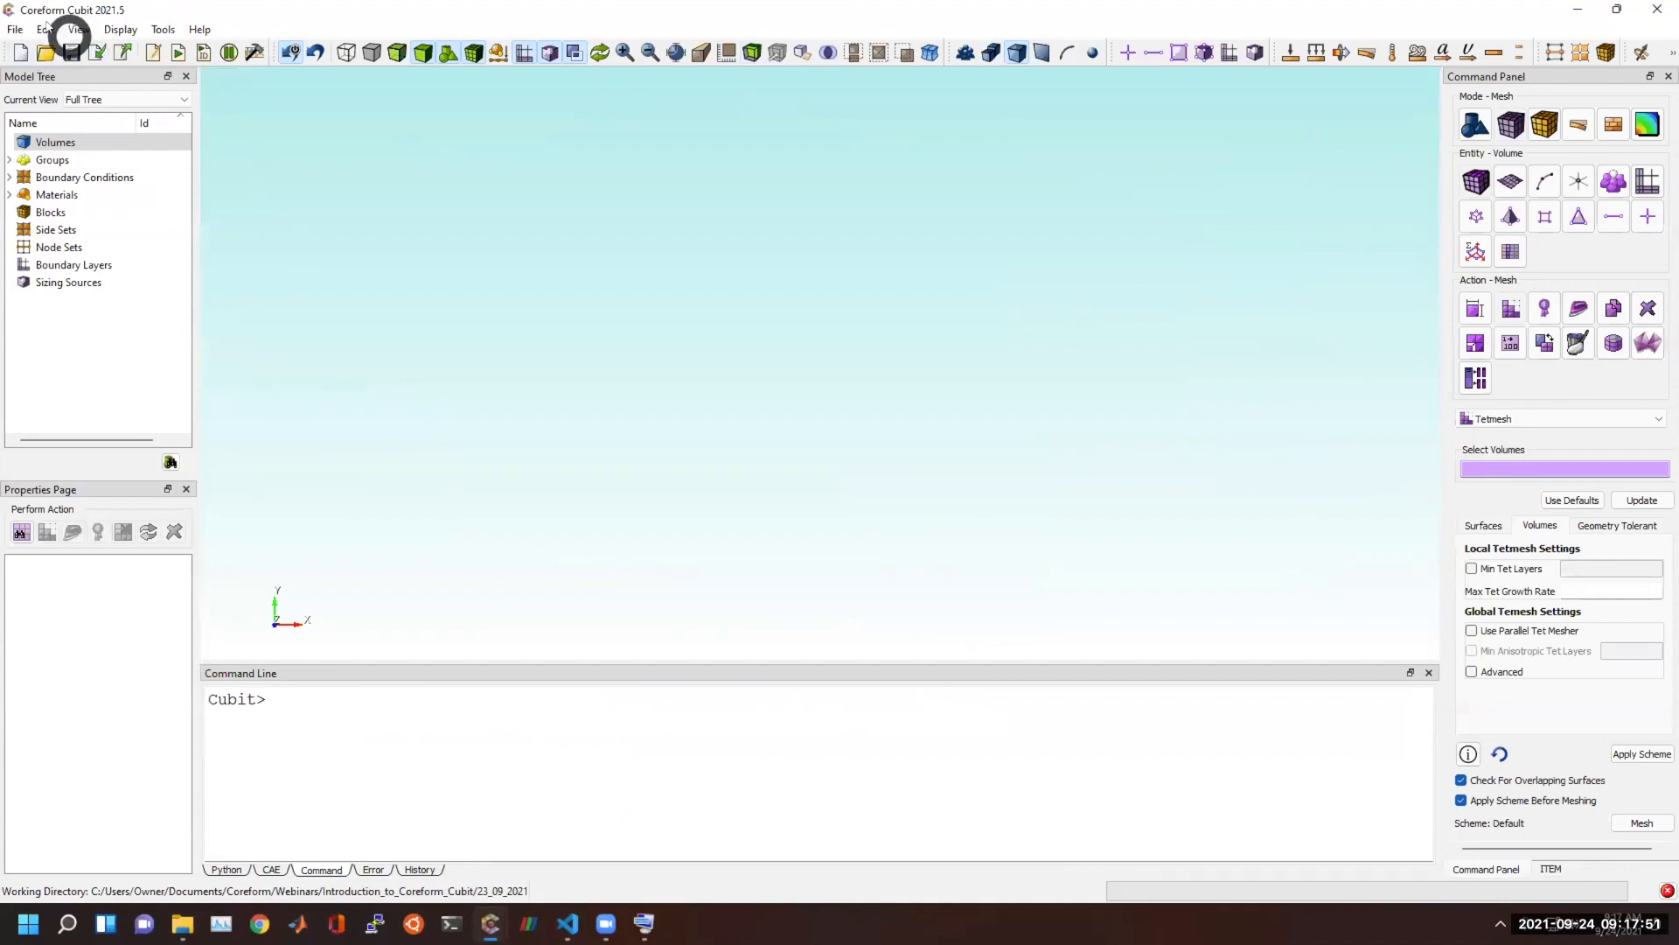
# Import heart_volume_1.stl with Feature Angle off, Linear geometry interpolation and Merge Geometry on.
pyautogui.click(98, 51)
pyautogui.doubleClick(368, 189)
pyautogui.click(701, 381)
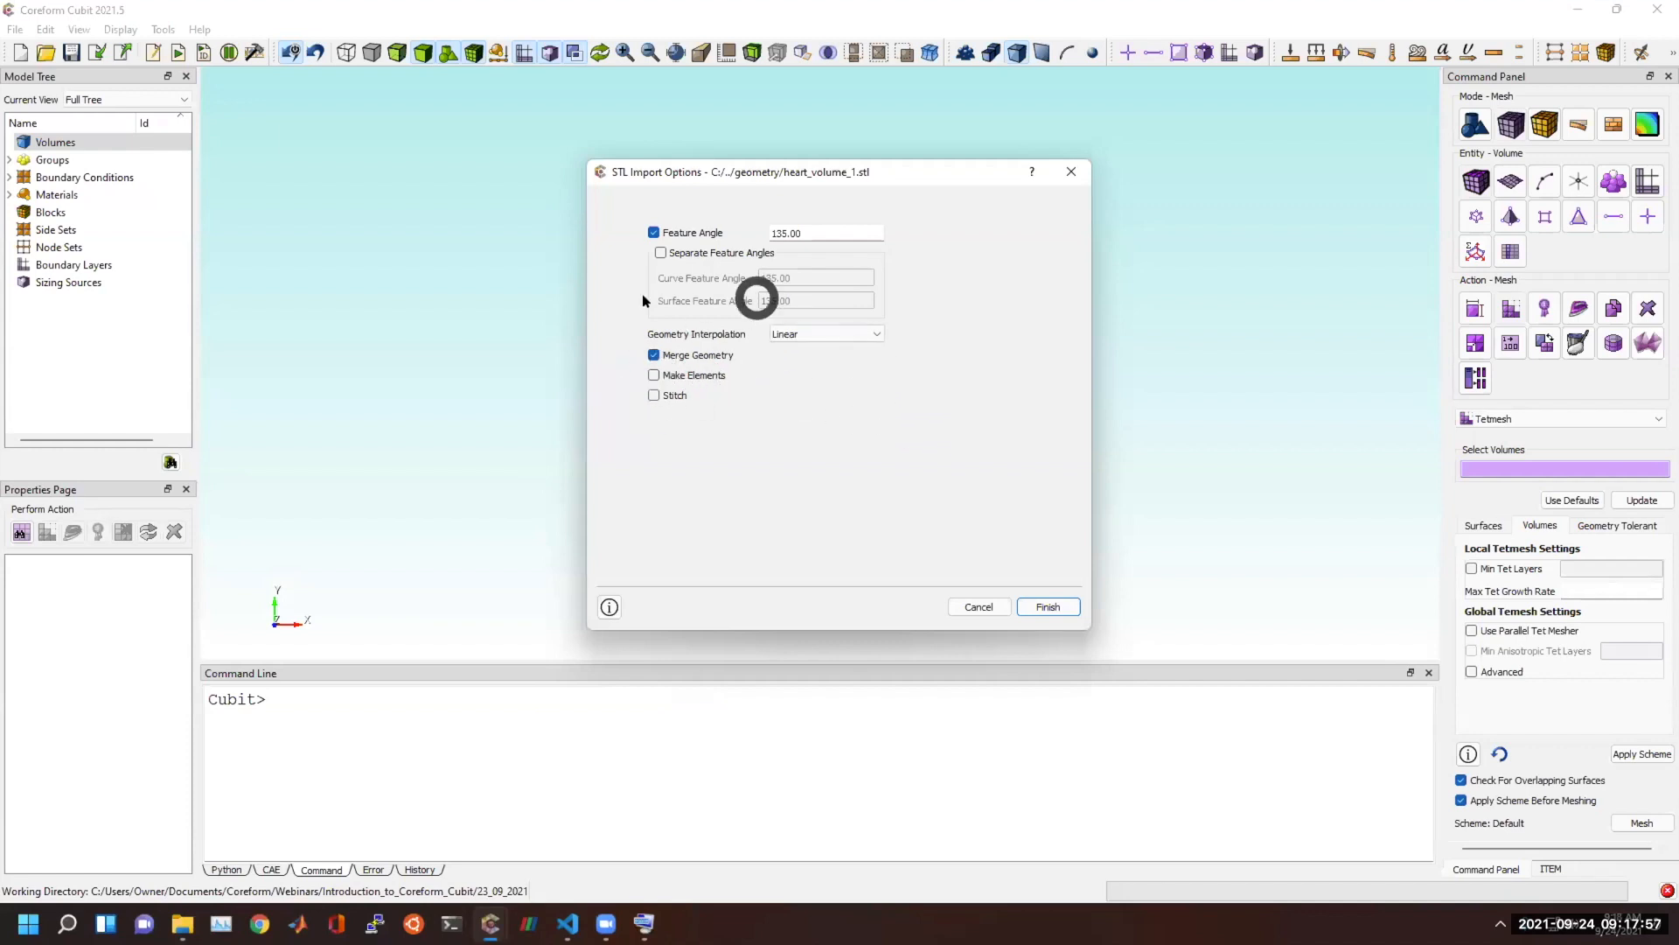
pyautogui.click(1054, 607)
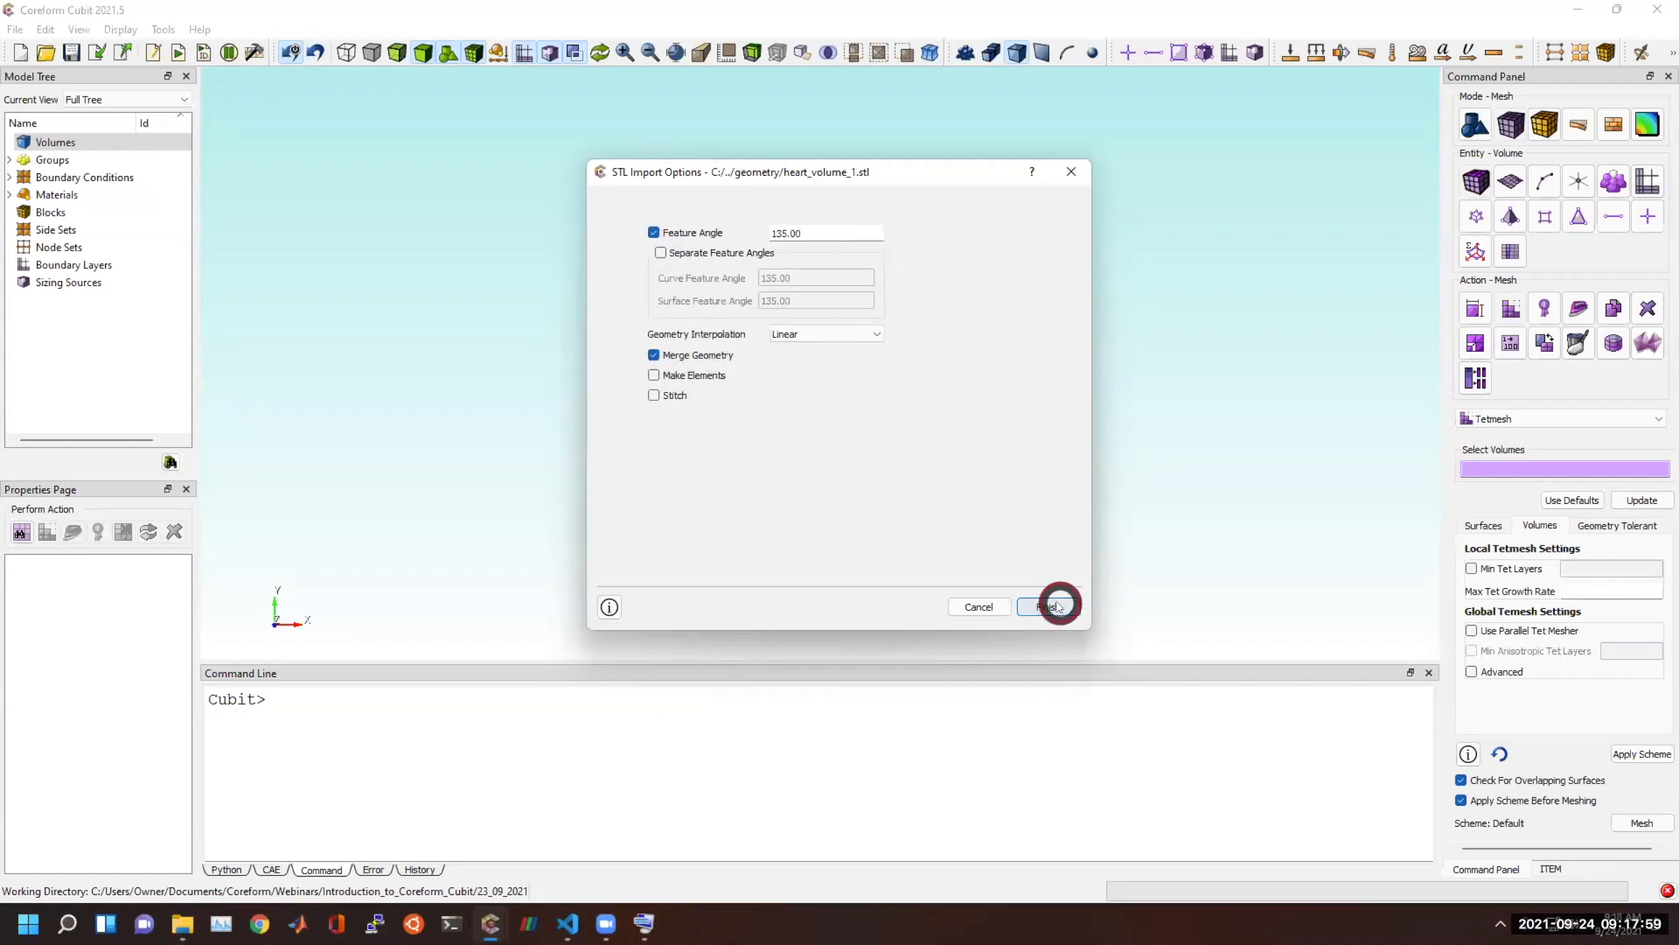
pyautogui.click(652, 231)
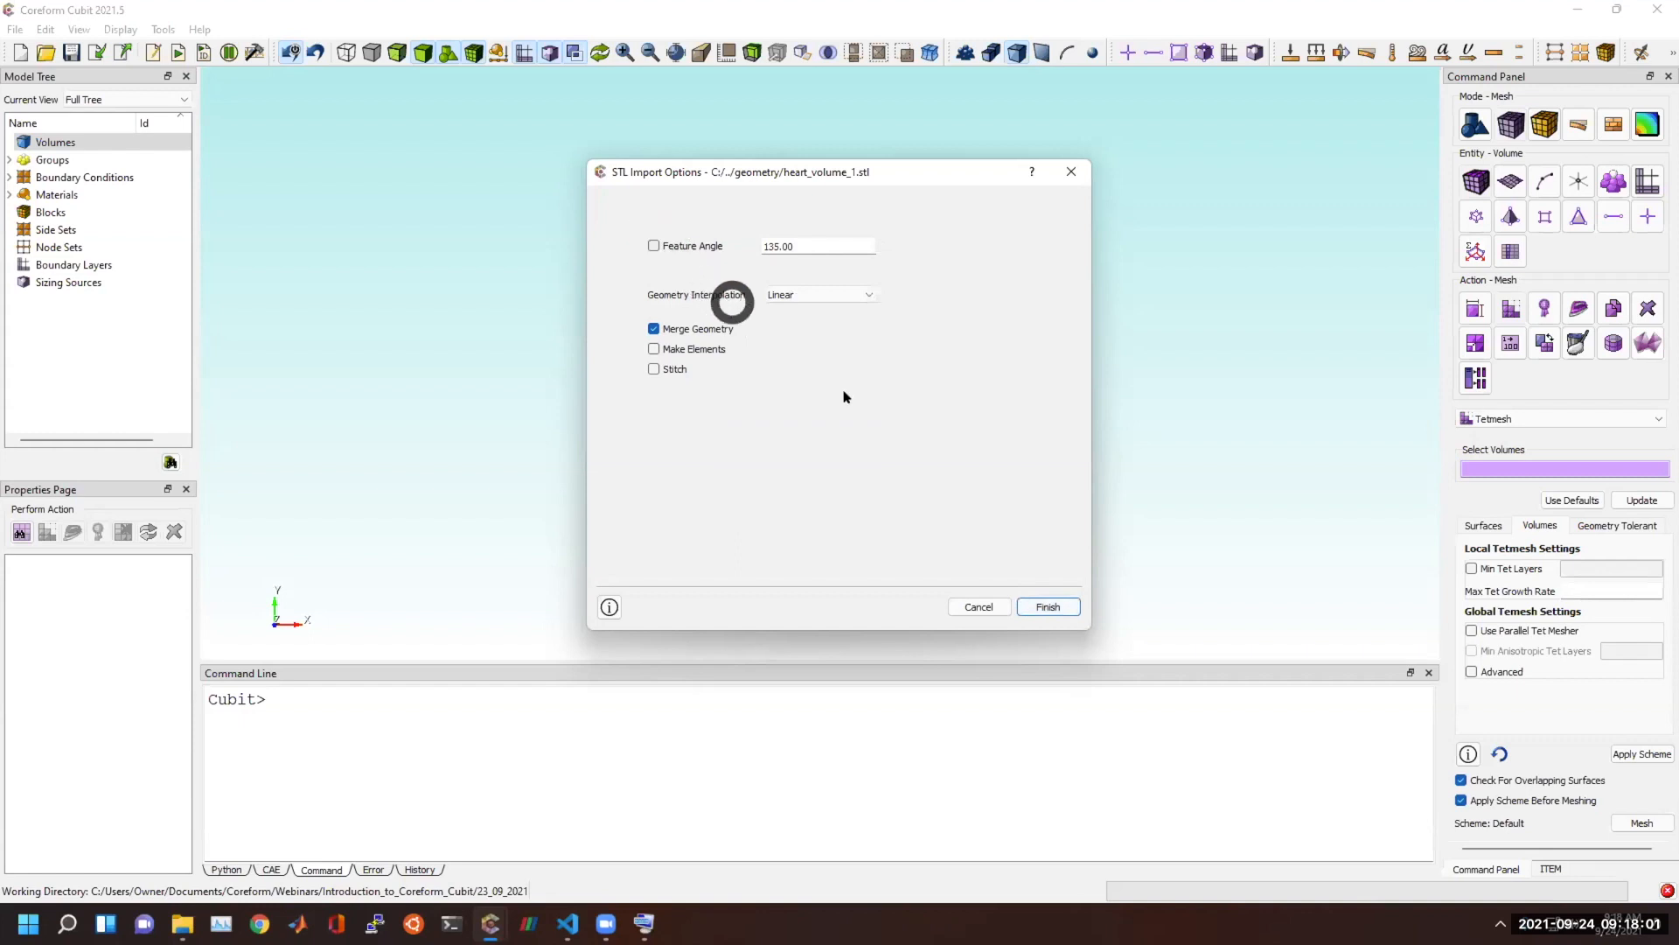
pyautogui.click(1052, 606)
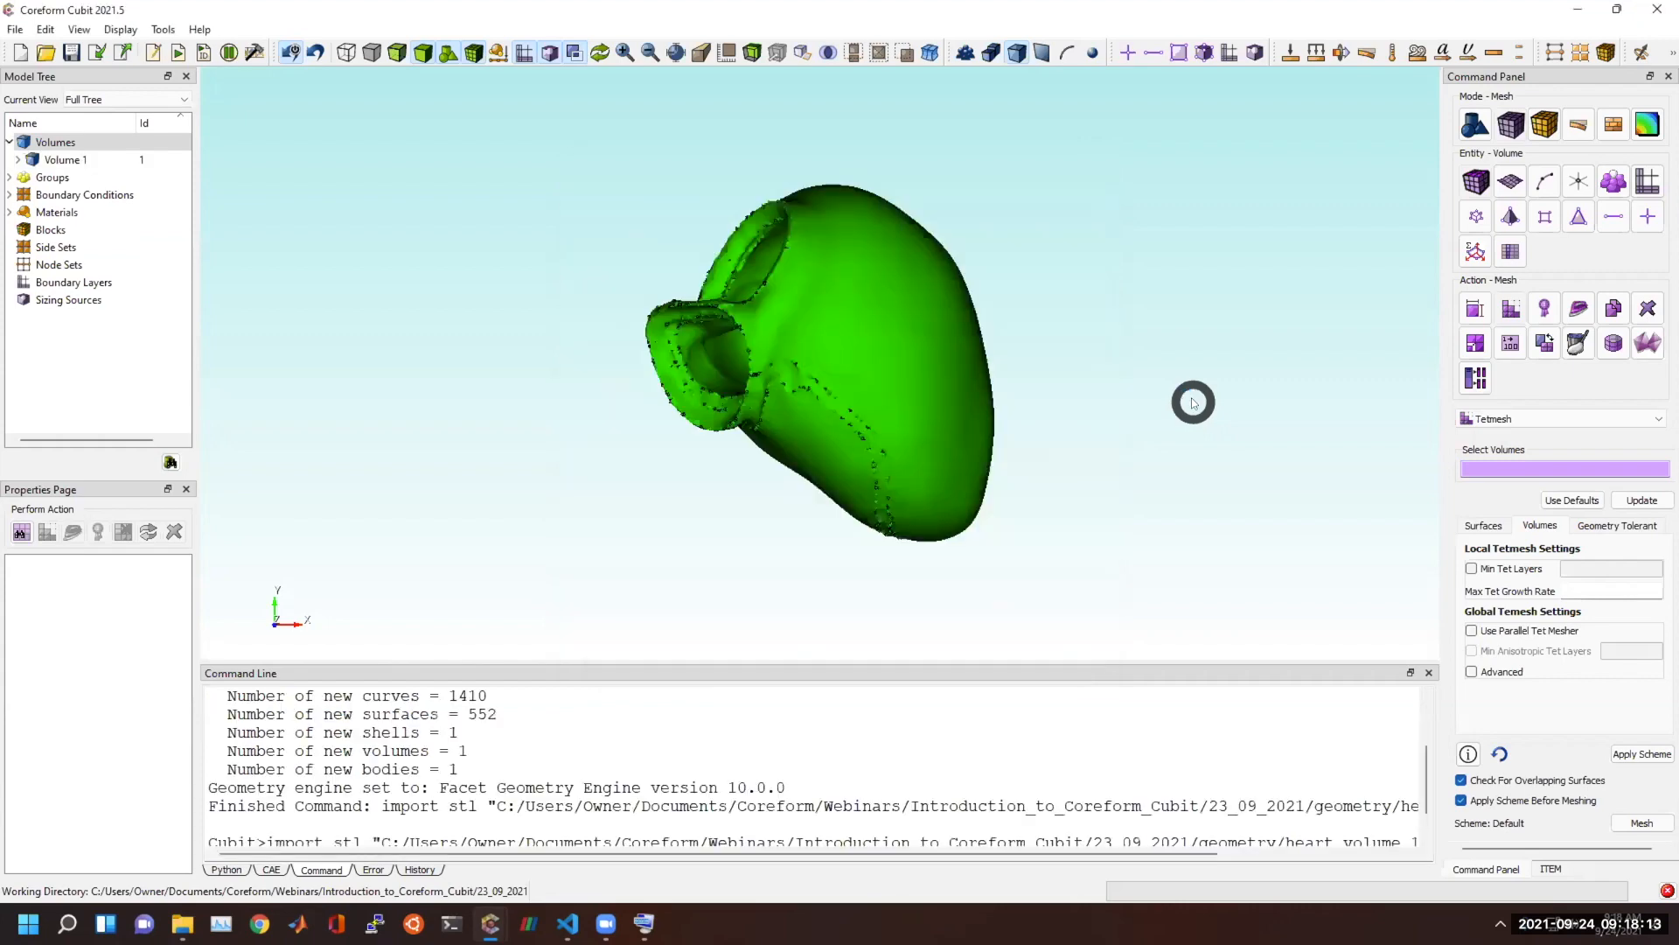
# Examine the small jagged facets and surface boundaries along the seams and openings of the imported heart geometry.
pyautogui.scroll(5, 1135, 336)
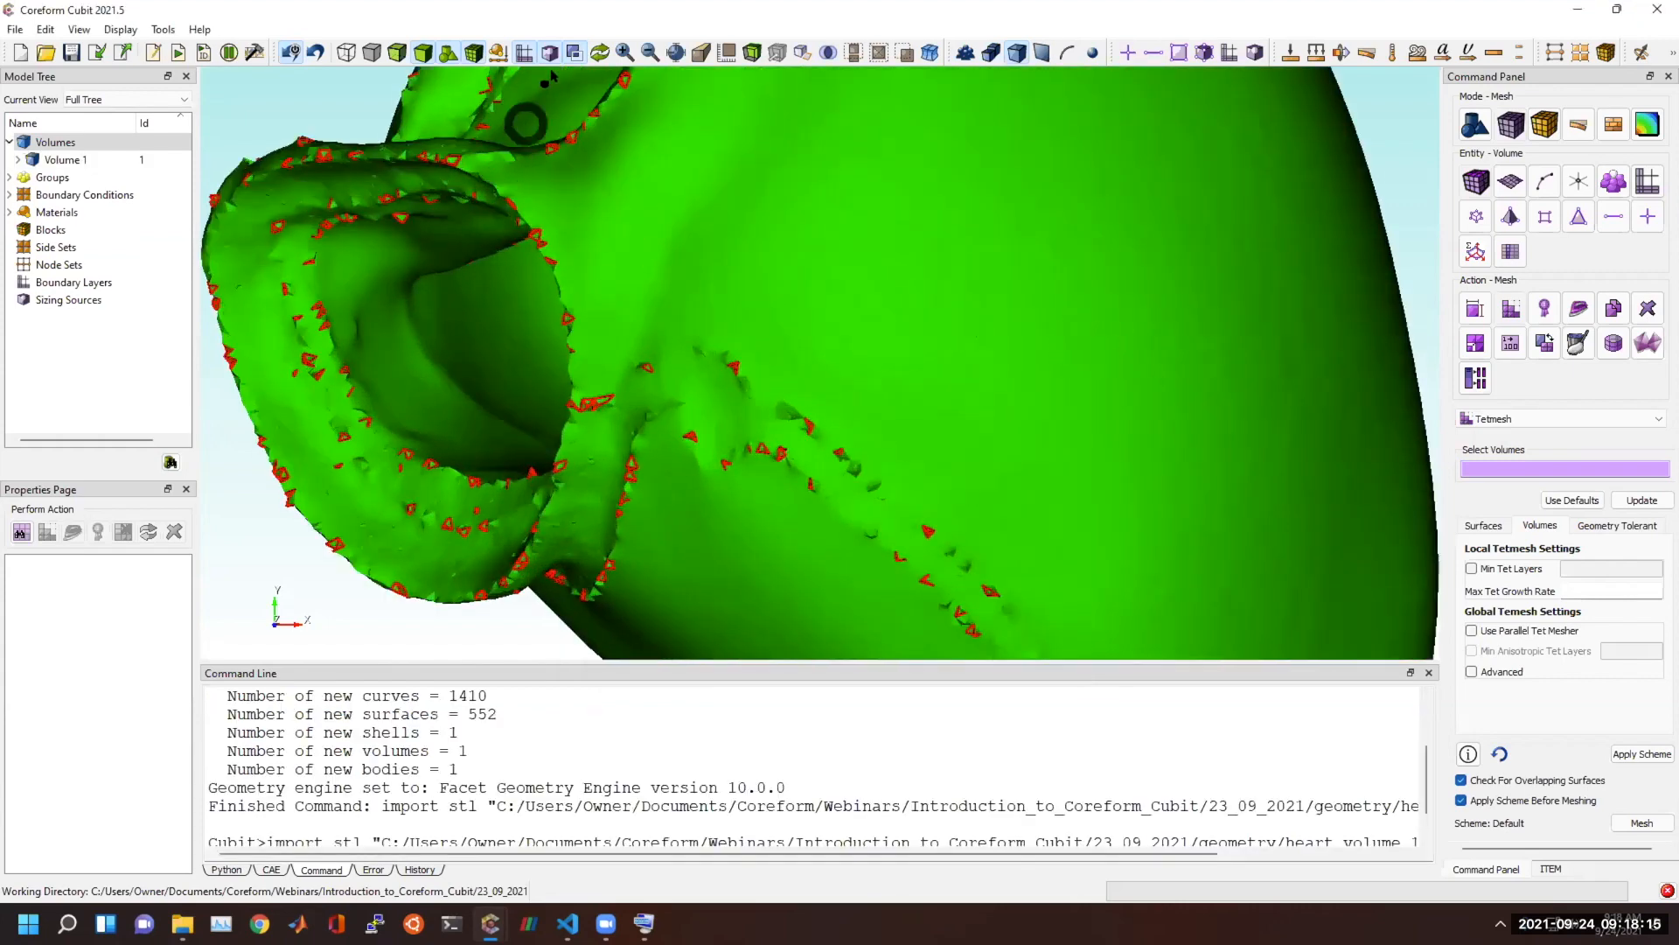
pyautogui.moveTo(851, 423); pyautogui.dragTo(912, 379)
pyautogui.scroll(3, 857, 341)
pyautogui.scroll(4, 959, 378)
pyautogui.moveTo(902, 399); pyautogui.dragTo(697, 407, button='middle')
pyautogui.scroll(-2, 770, 463)
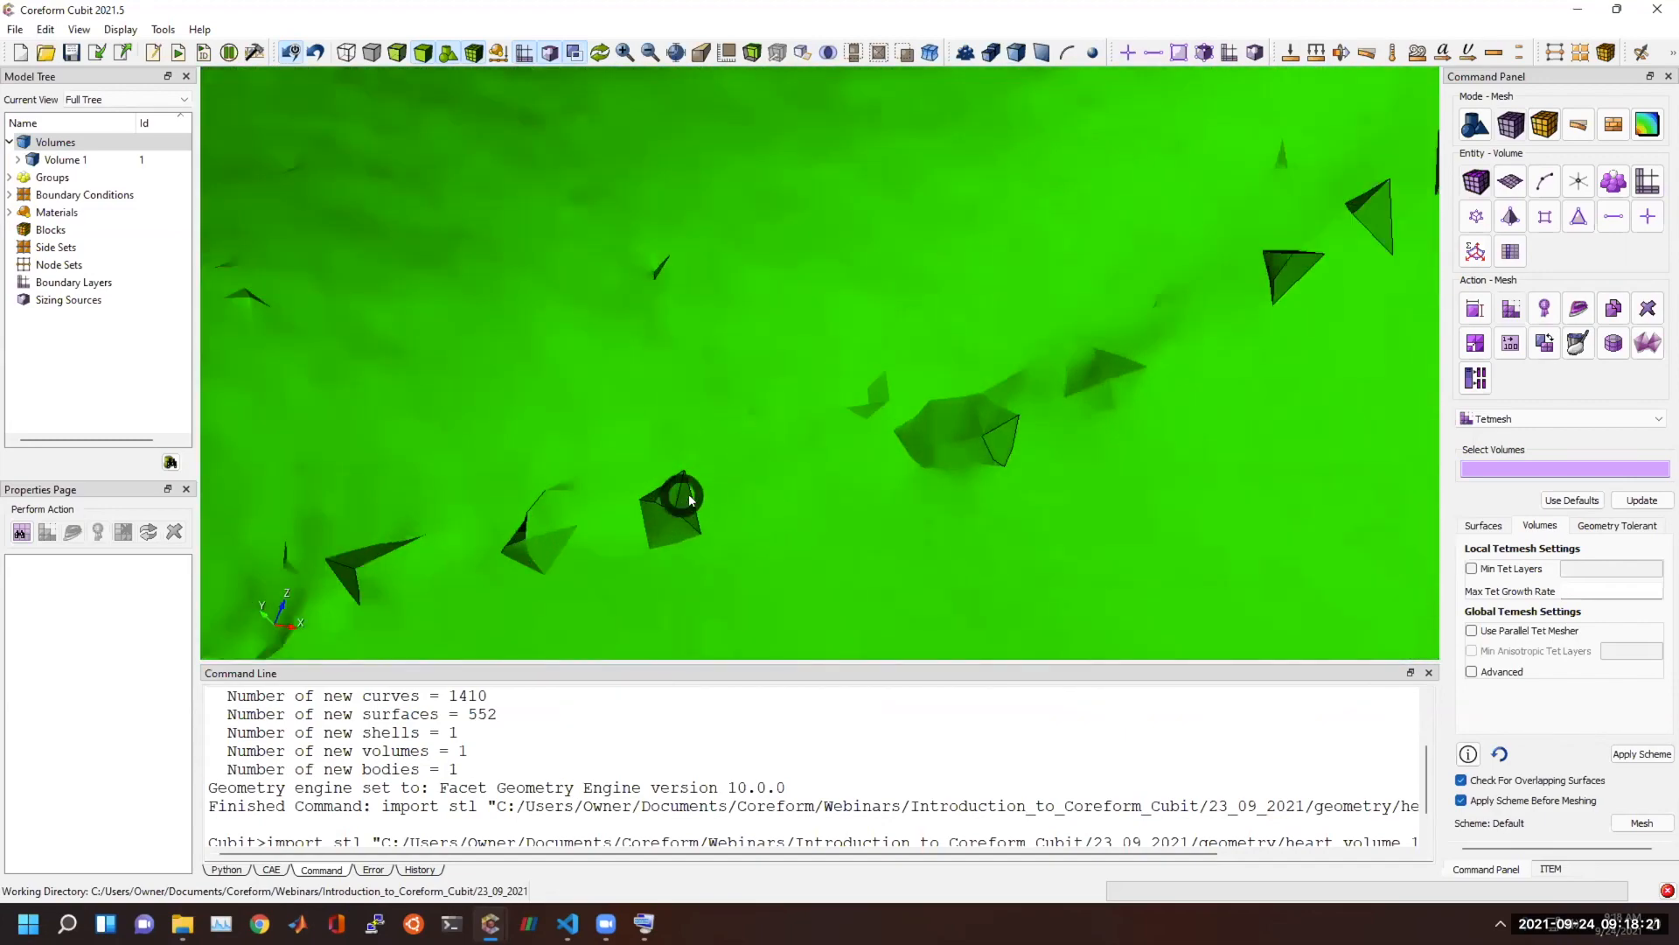
pyautogui.scroll(-4, 745, 473)
pyautogui.scroll(-6, 937, 356)
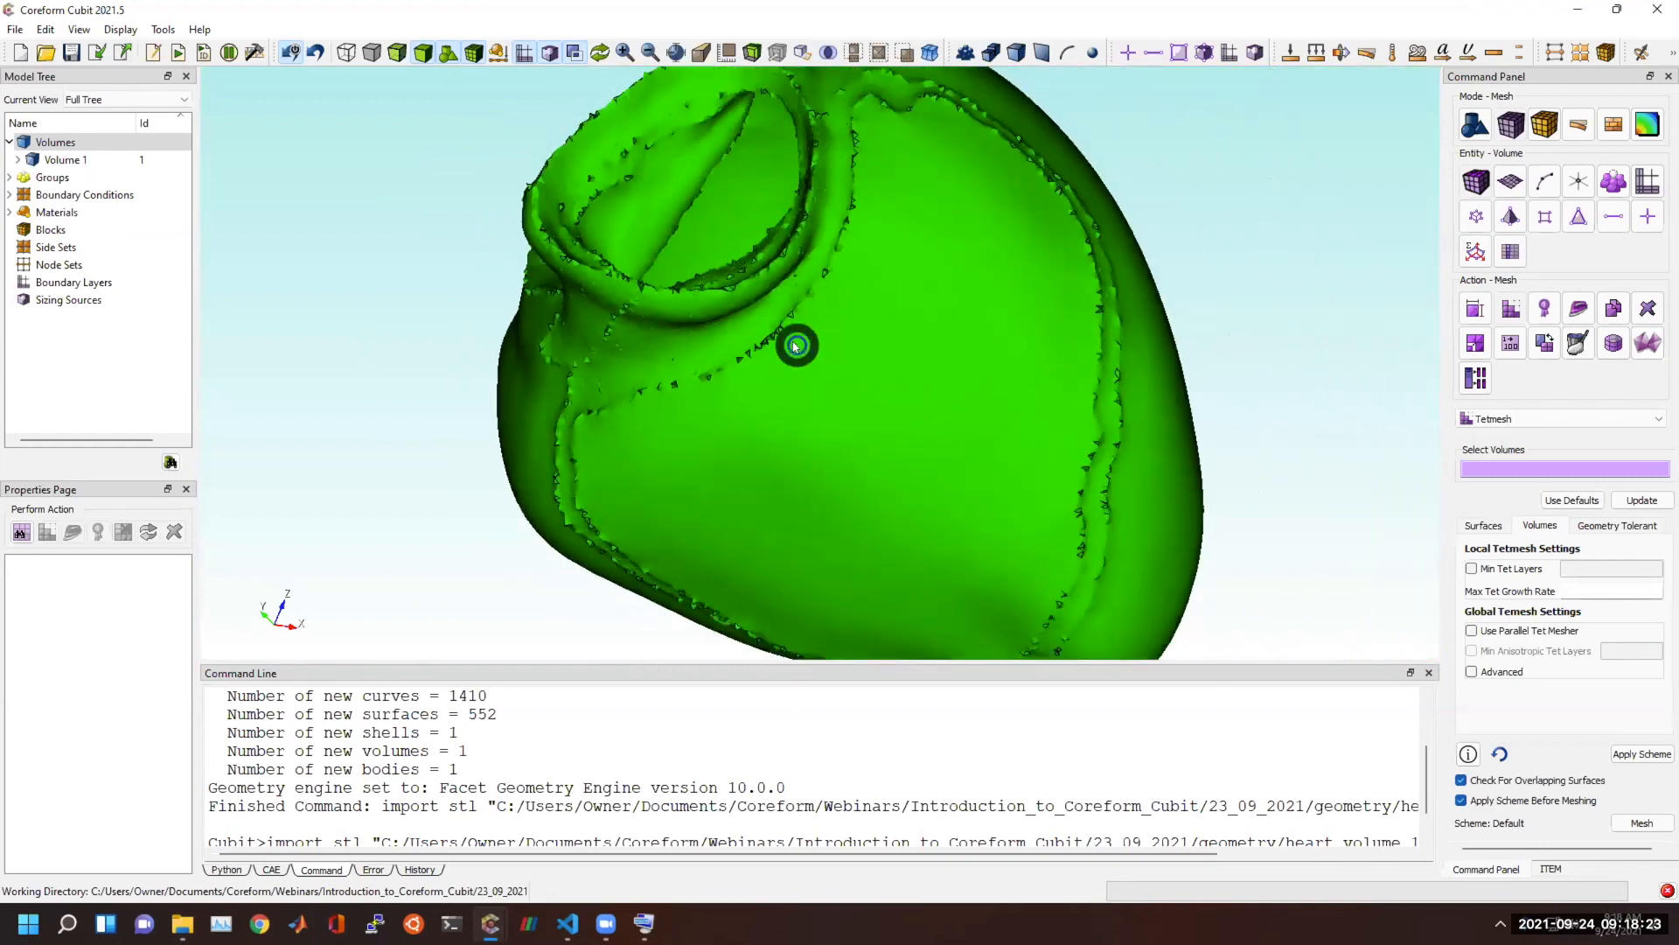
# Set up Parallel Sculpt meshing for the imported heart with all volumes as the entities to mesh.
pyautogui.click(1565, 419)
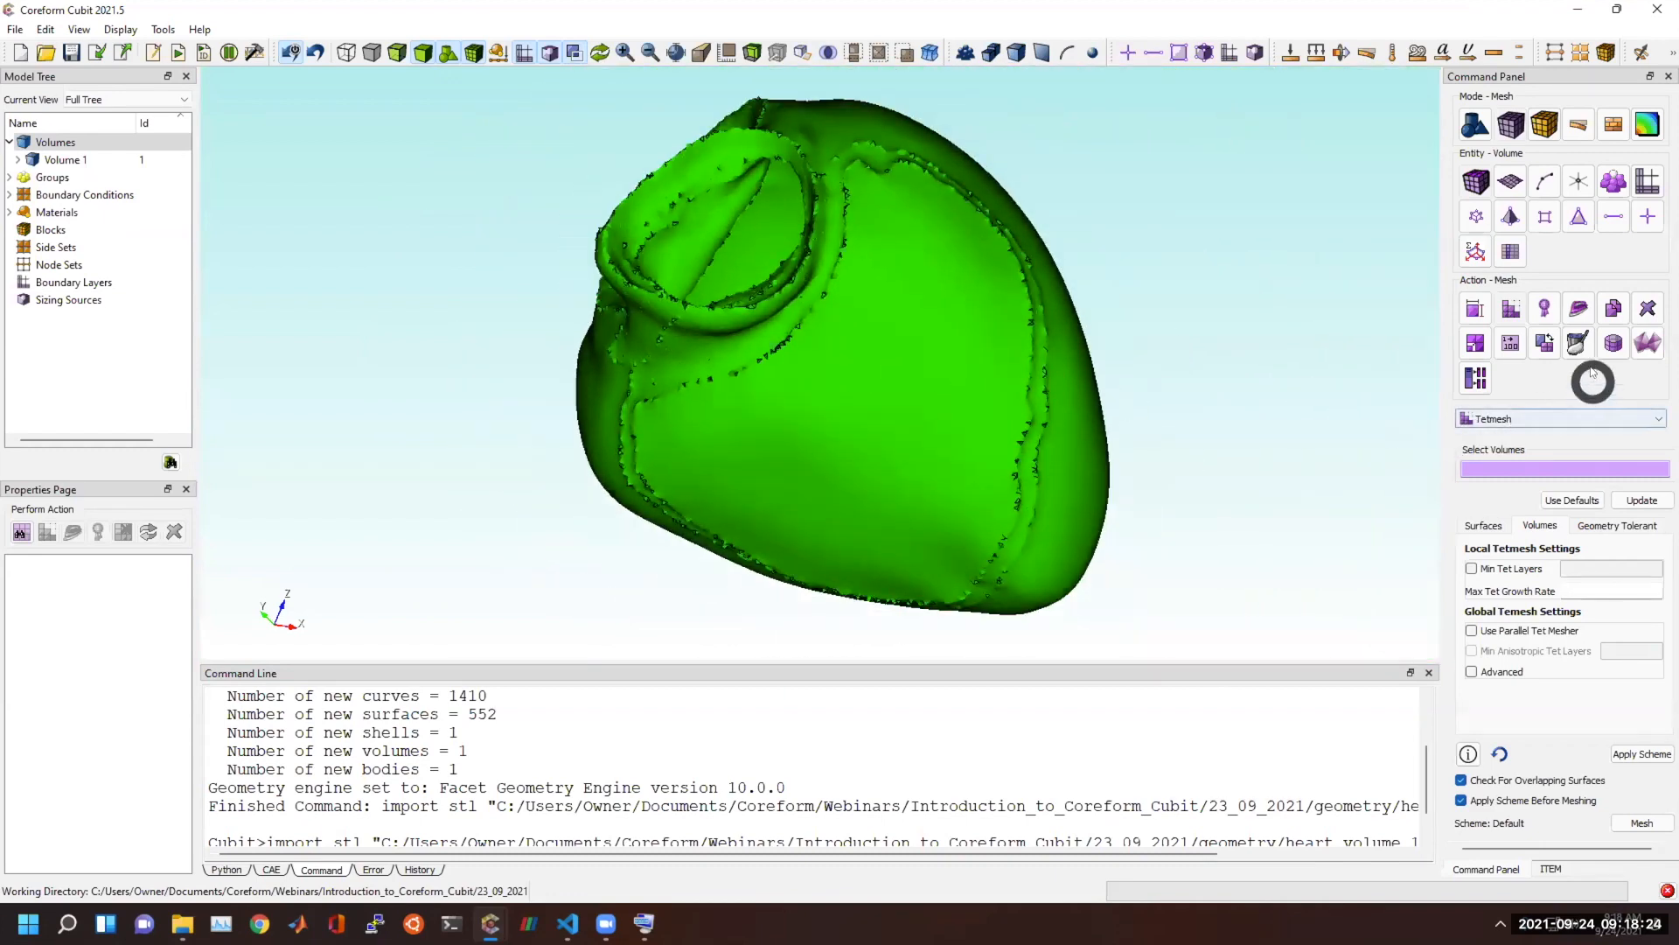
pyautogui.click(1492, 376)
pyautogui.click(1542, 485)
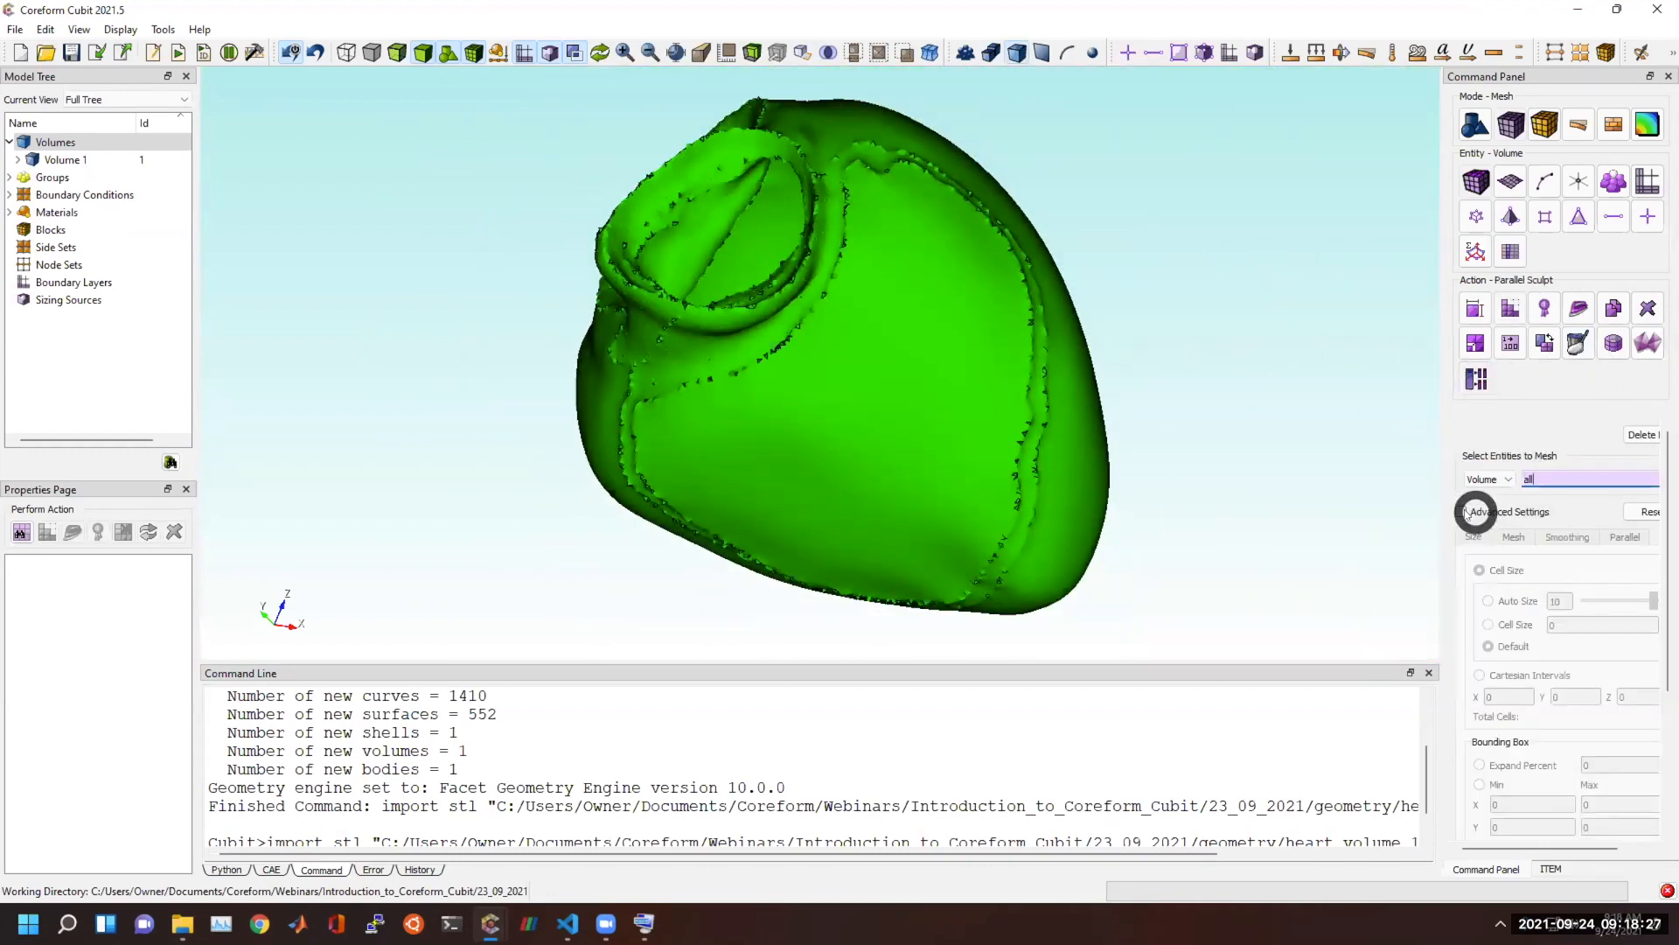
pyautogui.click(1510, 102)
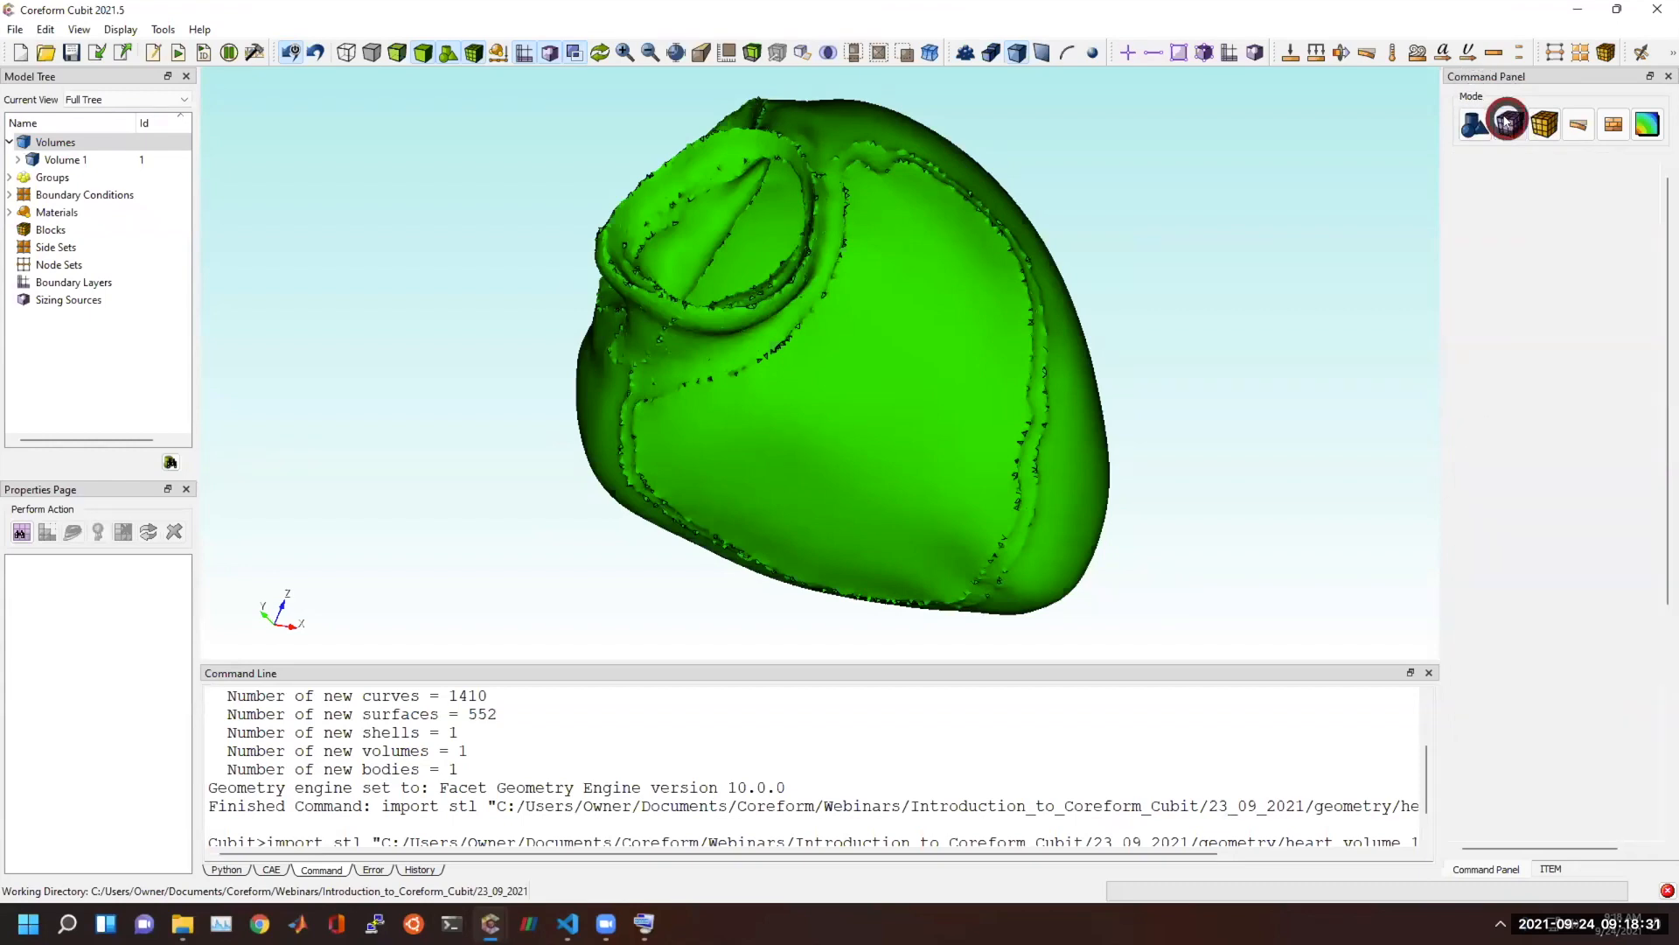
pyautogui.click(1506, 122)
pyautogui.click(1488, 168)
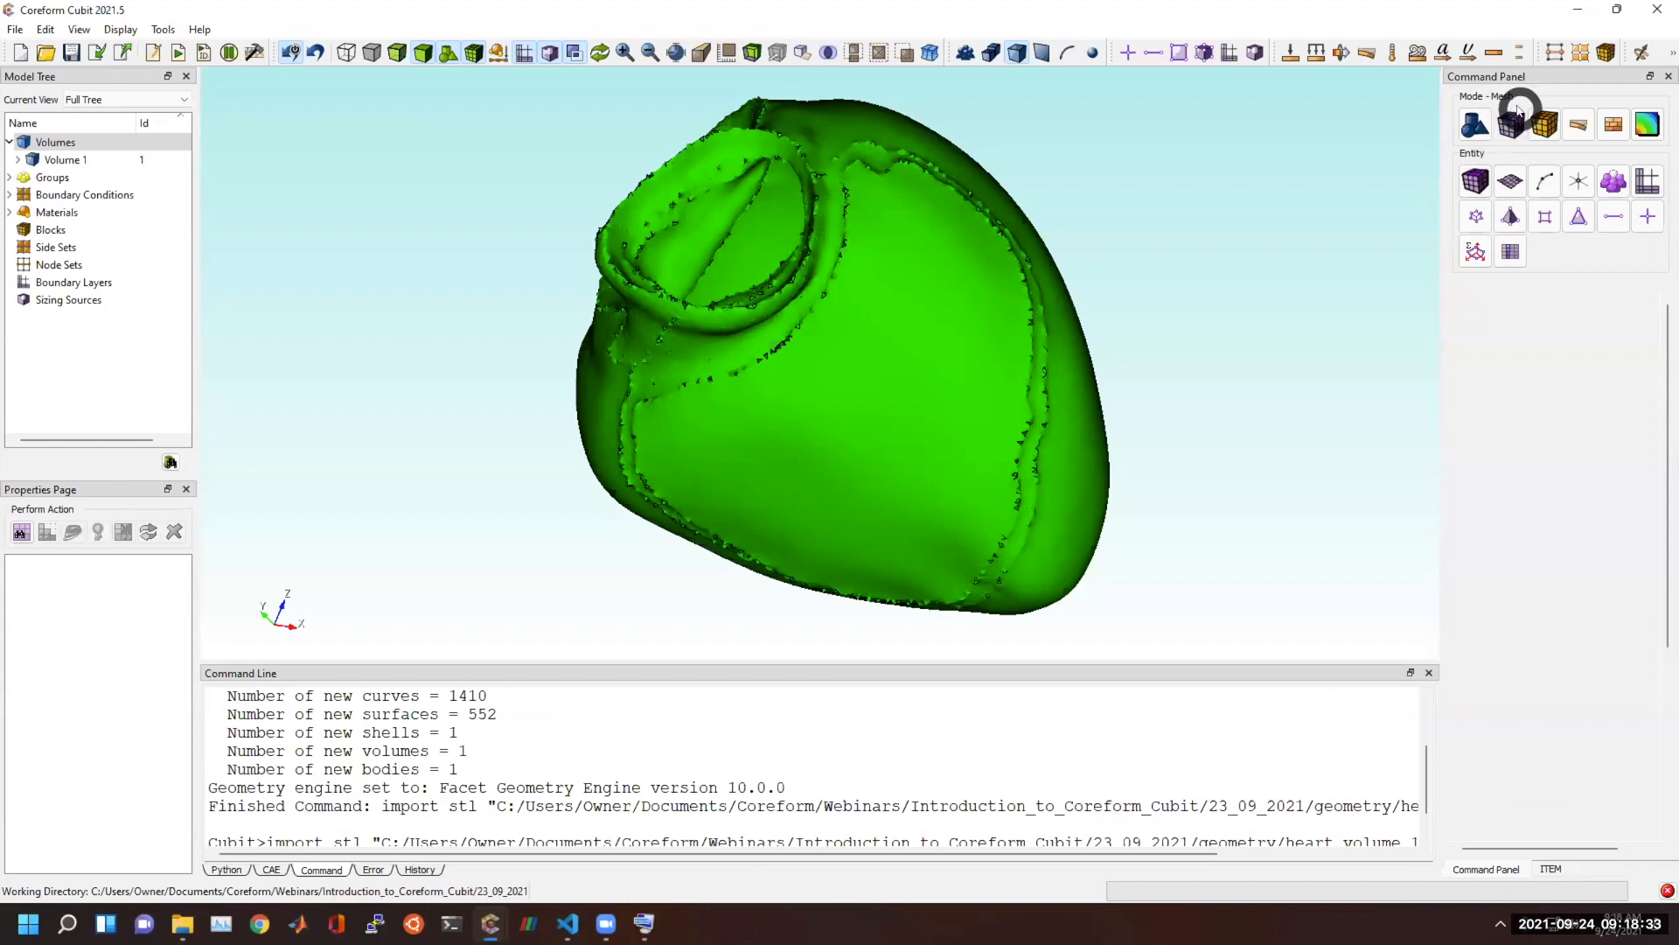
pyautogui.click(1476, 345)
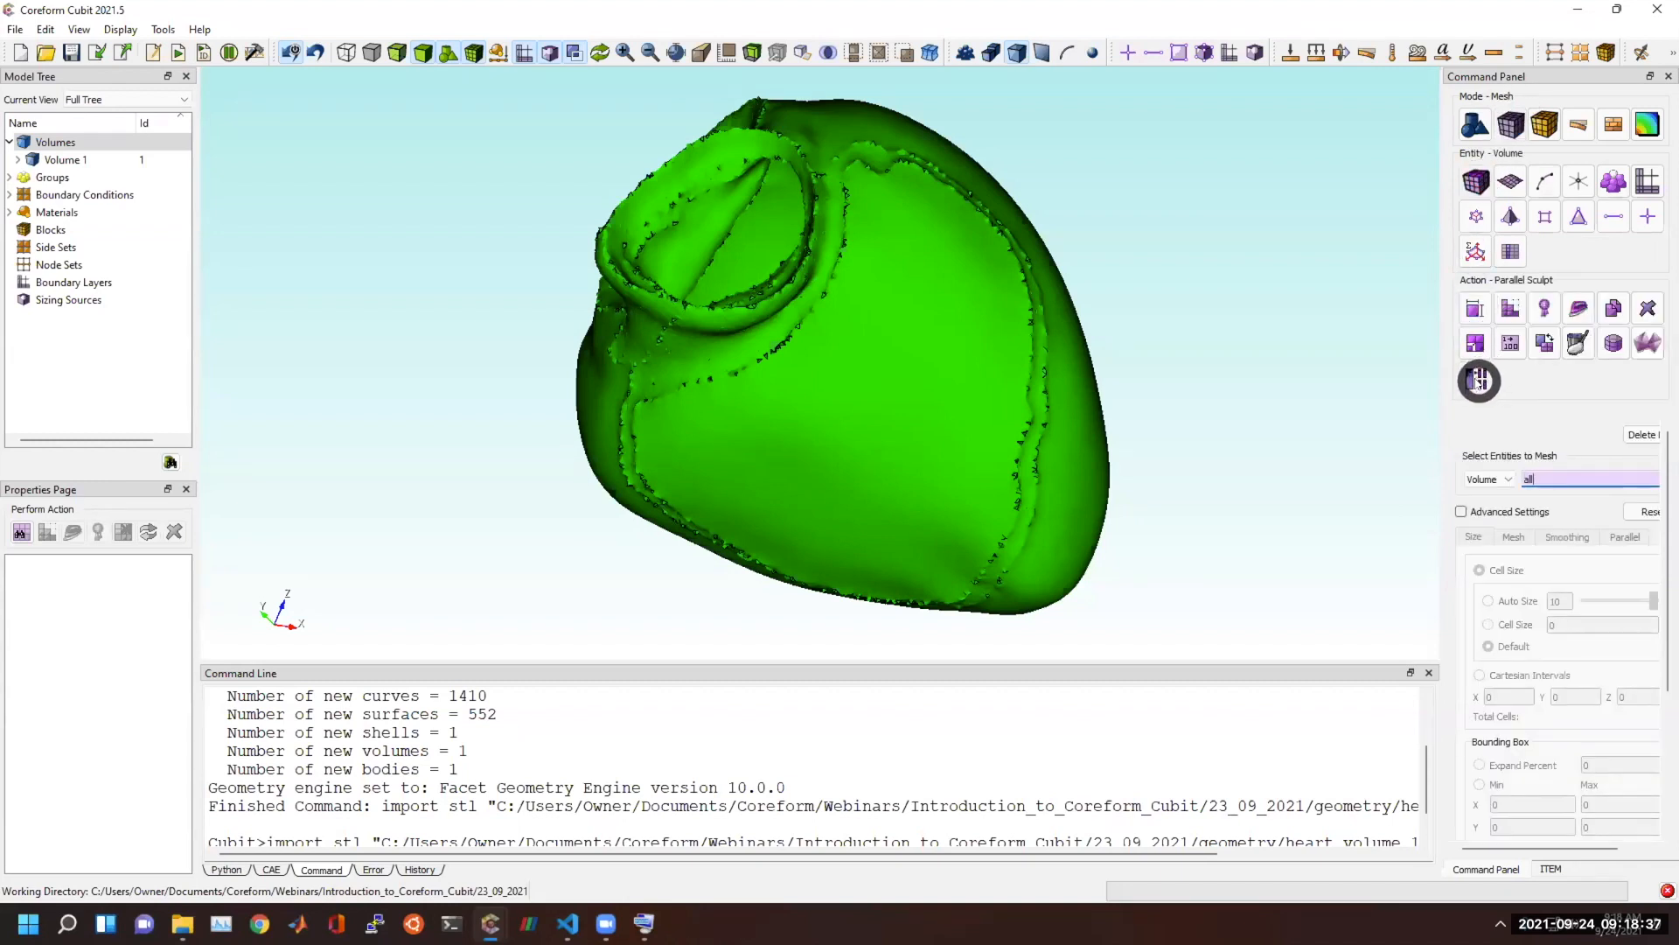
pyautogui.click(1478, 382)
pyautogui.click(1479, 381)
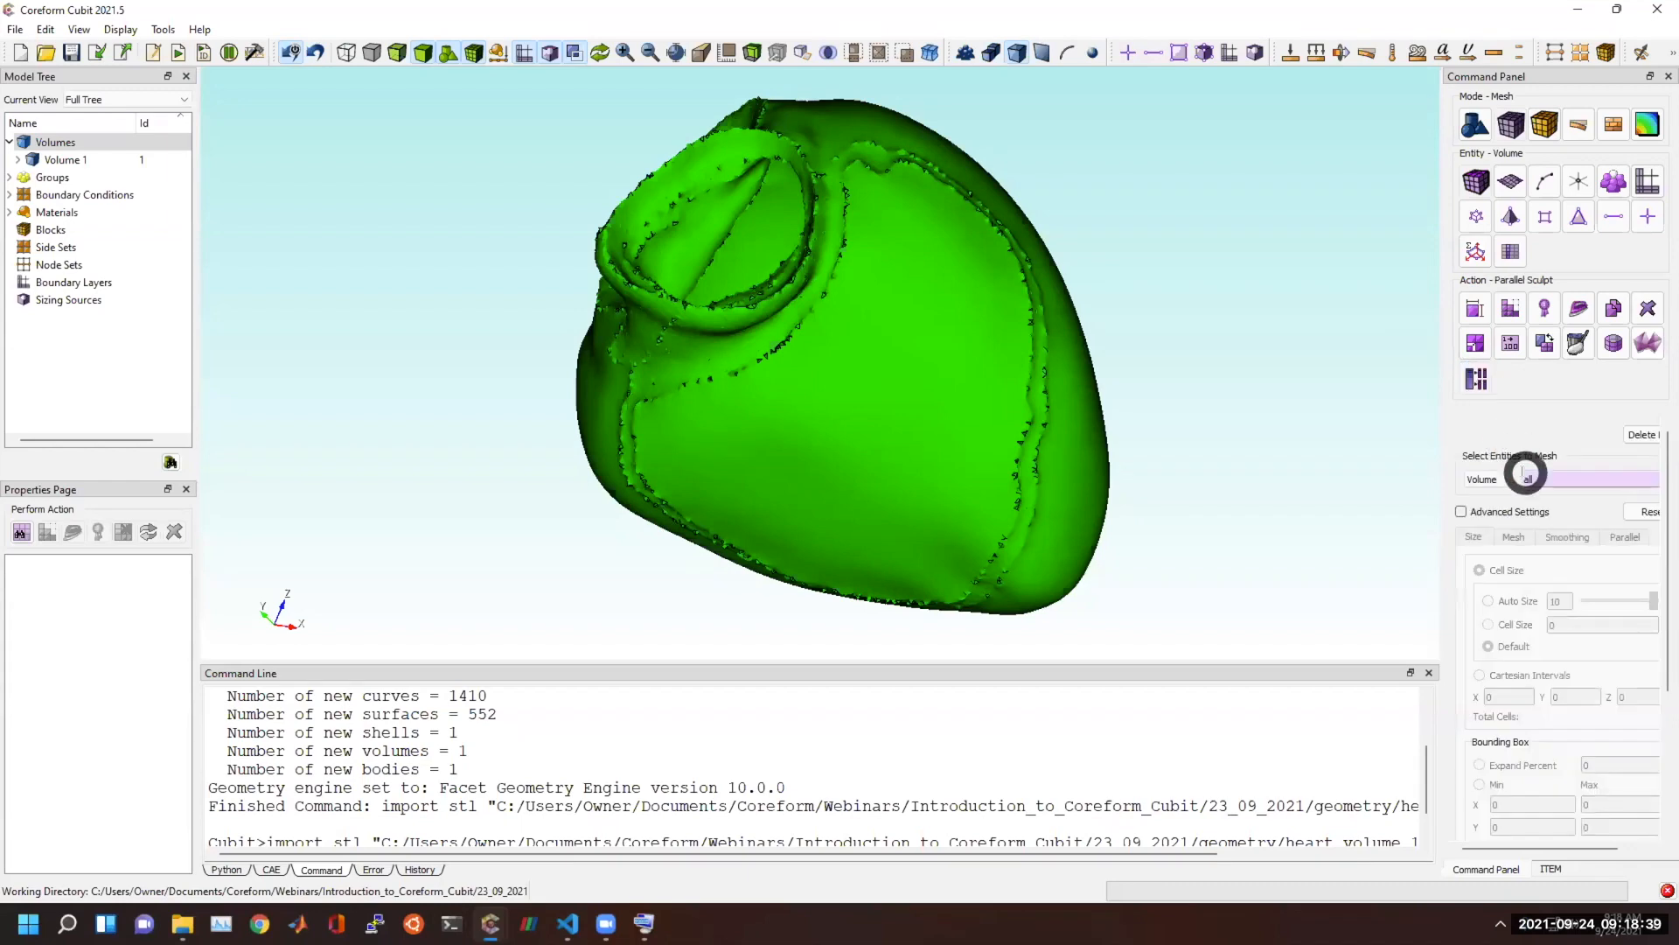
pyautogui.click(1486, 480)
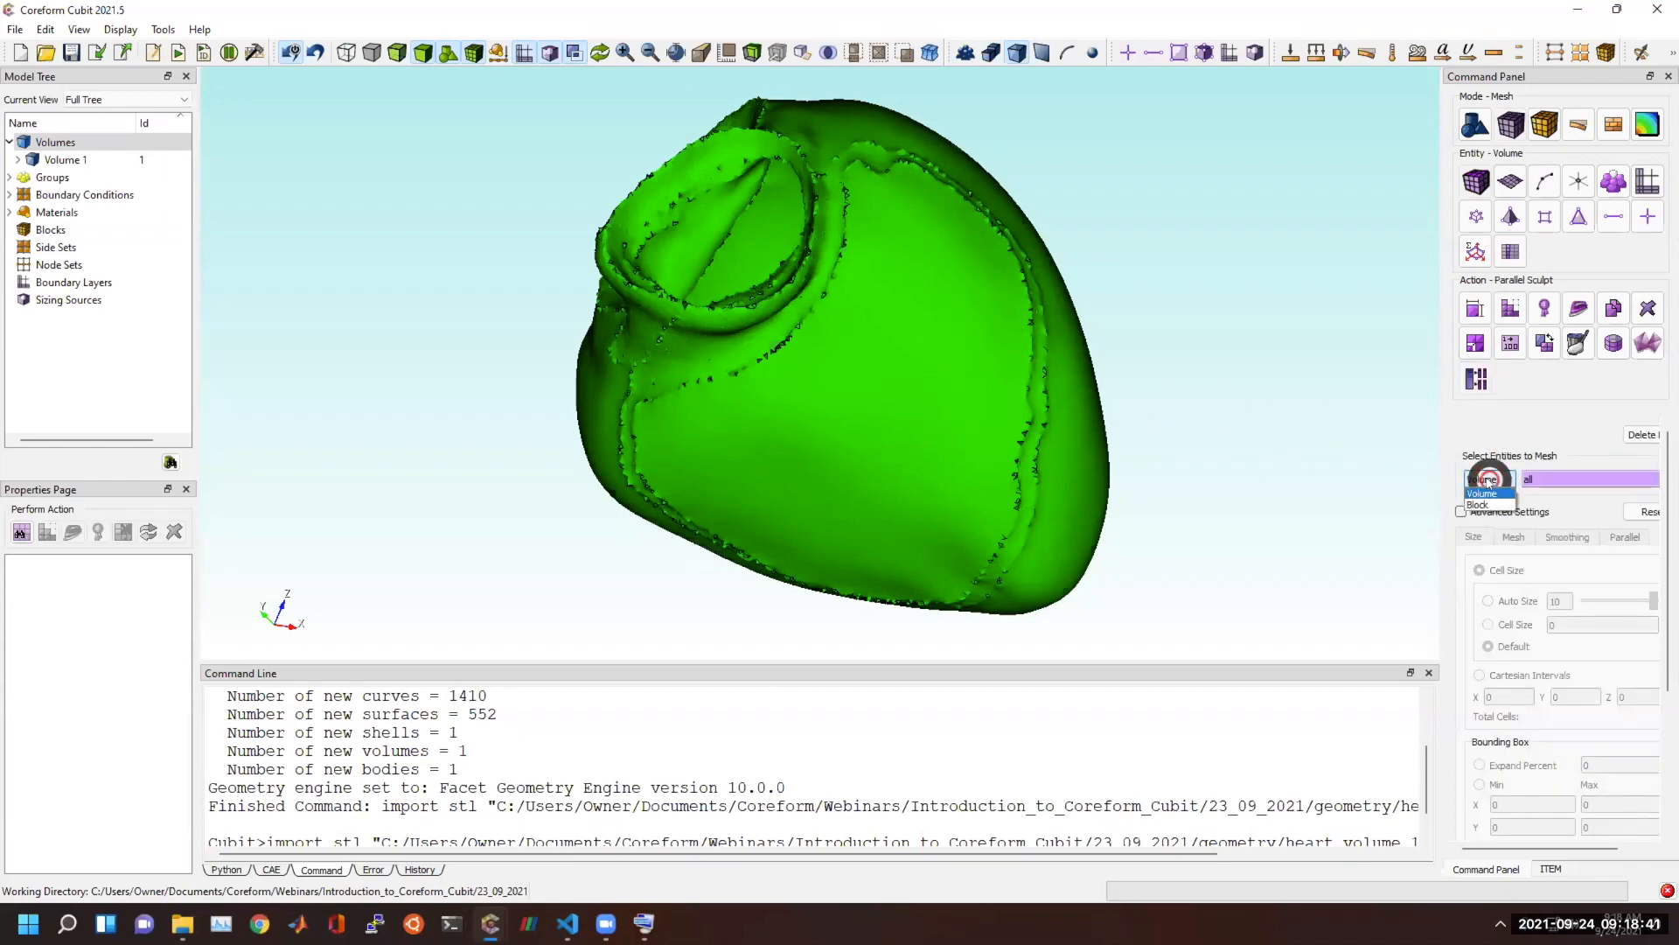
# Enable Sculpt's advanced settings and set the cell size to 1, displaying the graphics scale around the heart for reference.
pyautogui.click(106, 158)
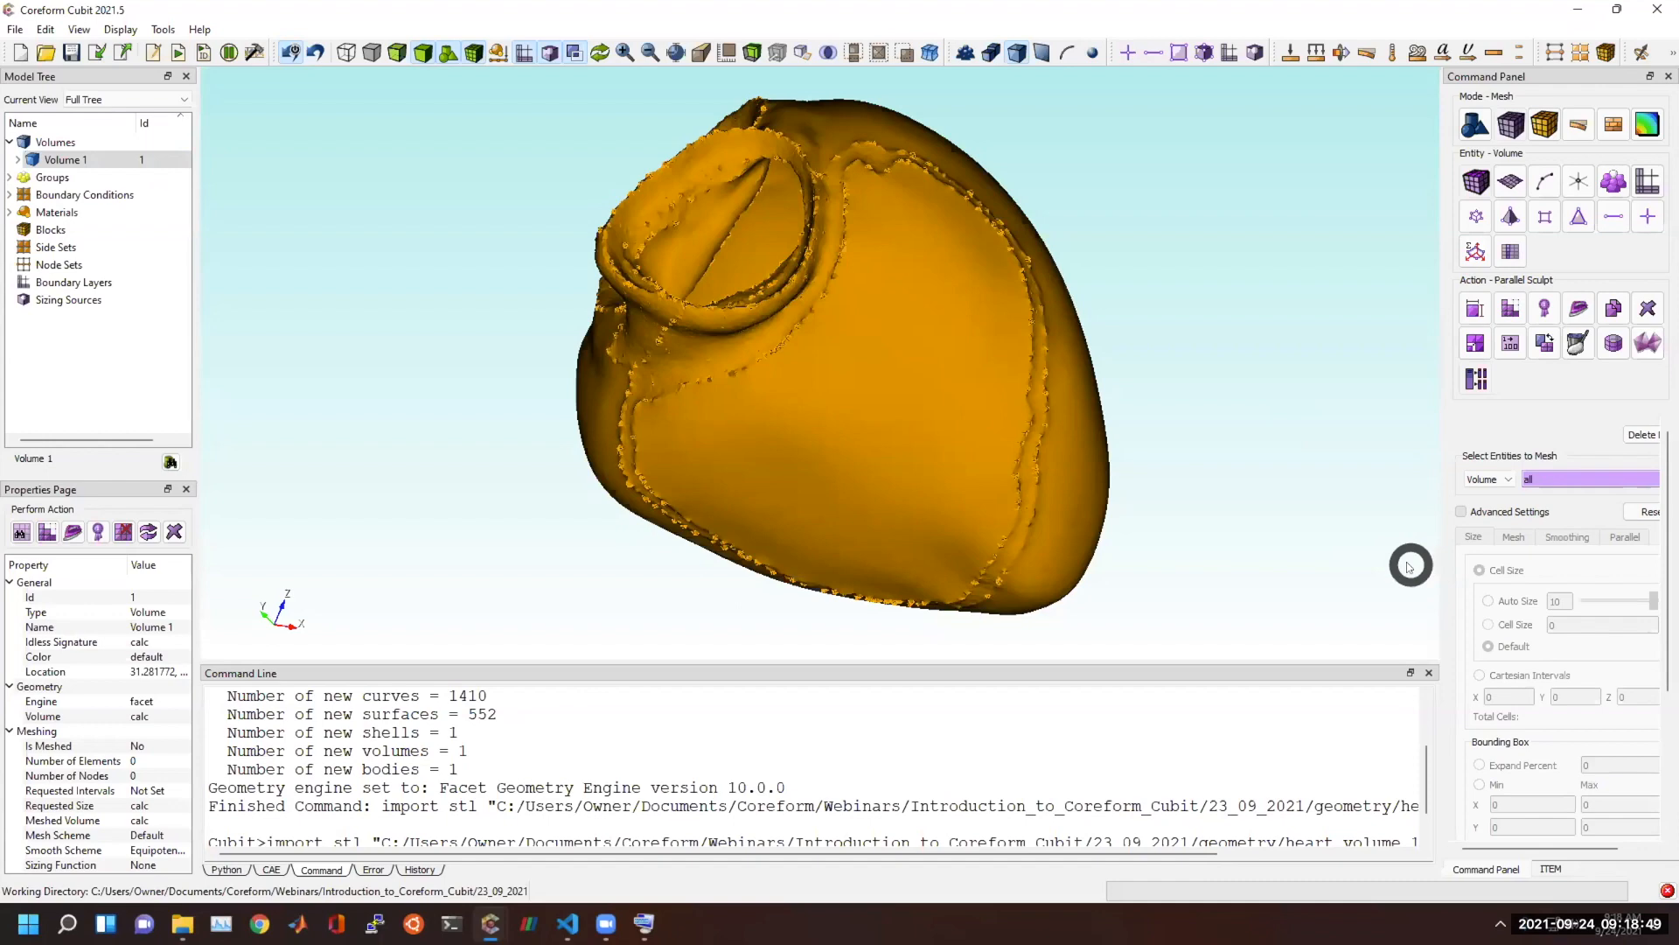
pyautogui.click(1460, 512)
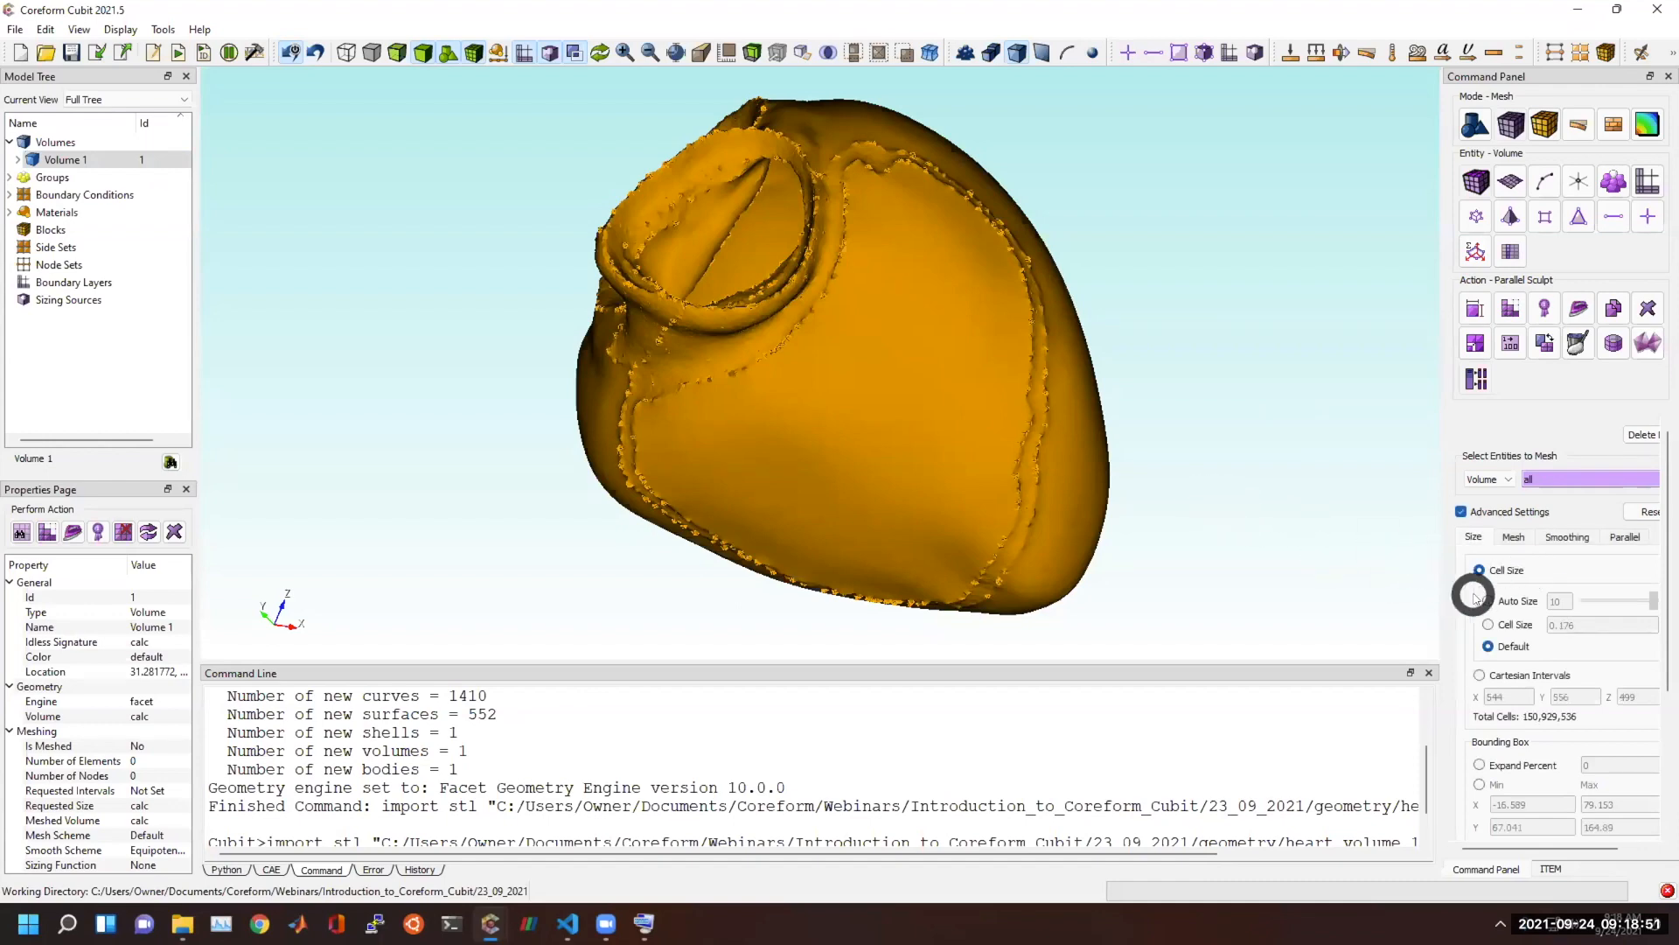
pyautogui.click(1489, 624)
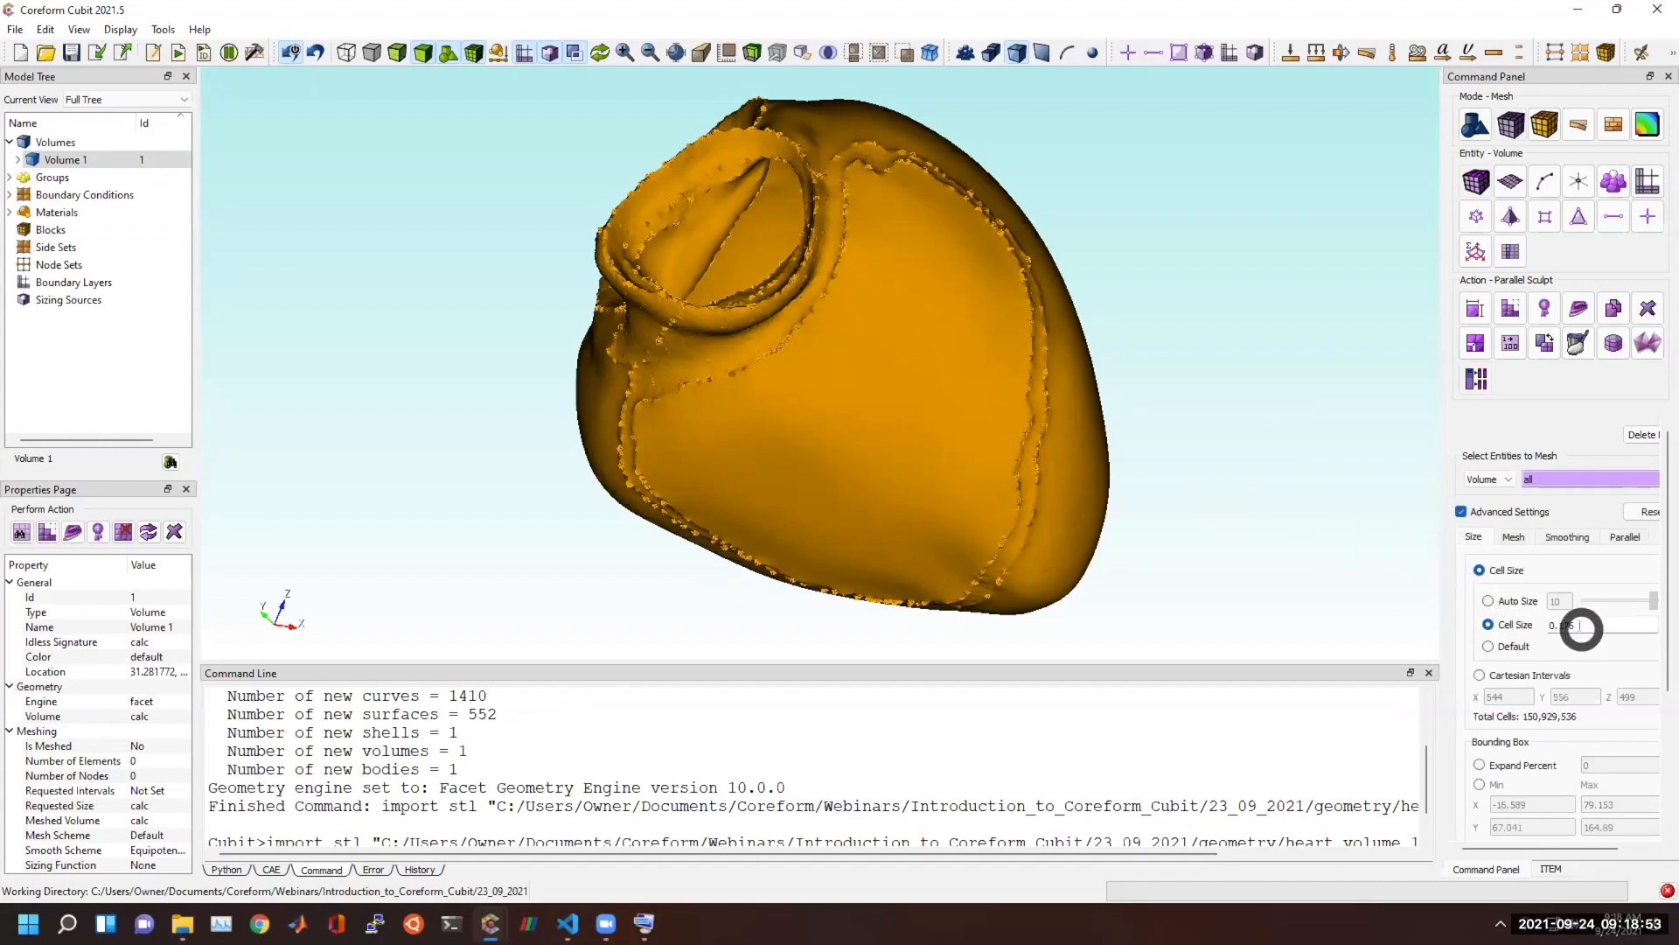
pyautogui.click(727, 51)
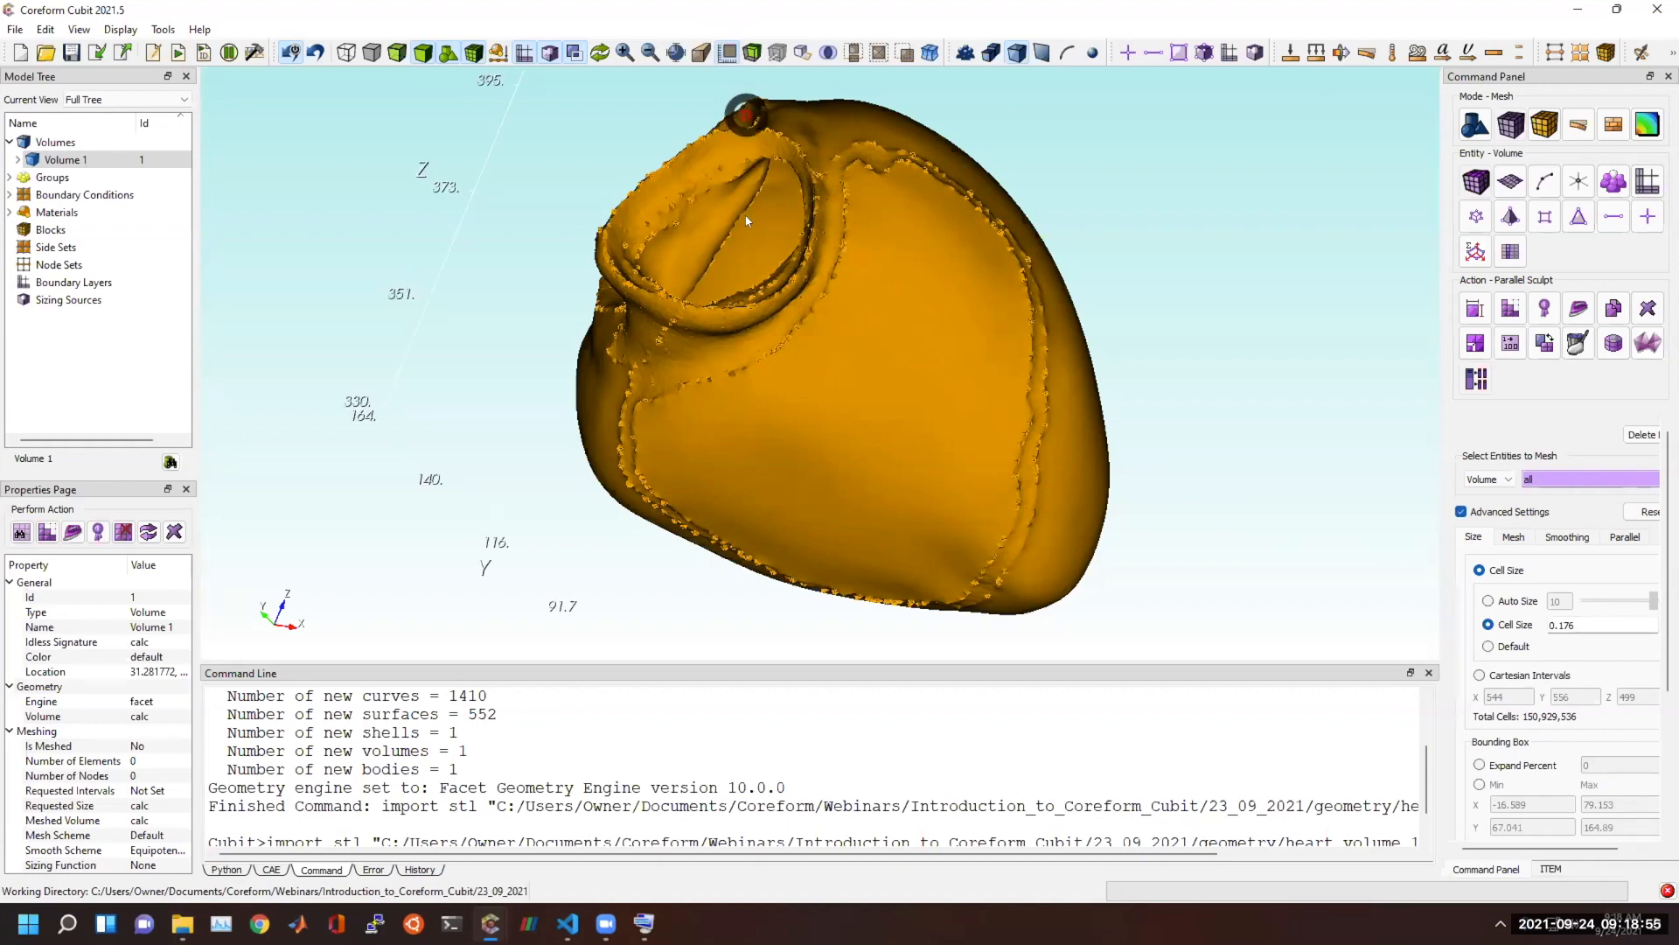
pyautogui.moveTo(771, 470); pyautogui.dragTo(855, 450)
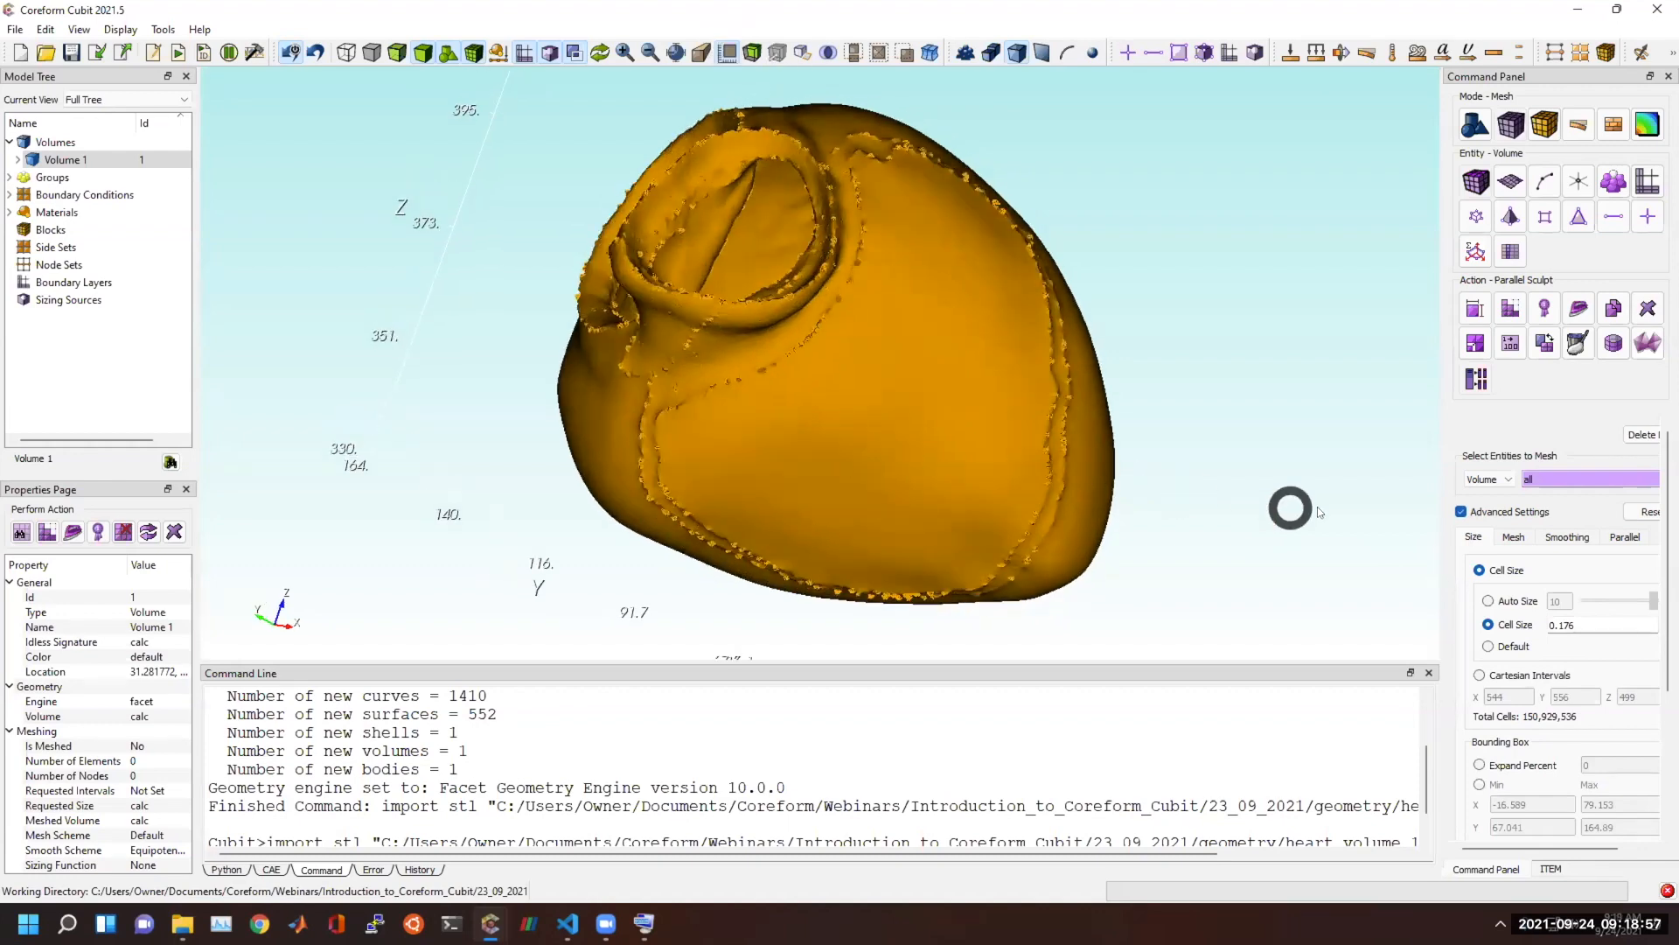
pyautogui.moveTo(1593, 626); pyautogui.dragTo(1519, 625)
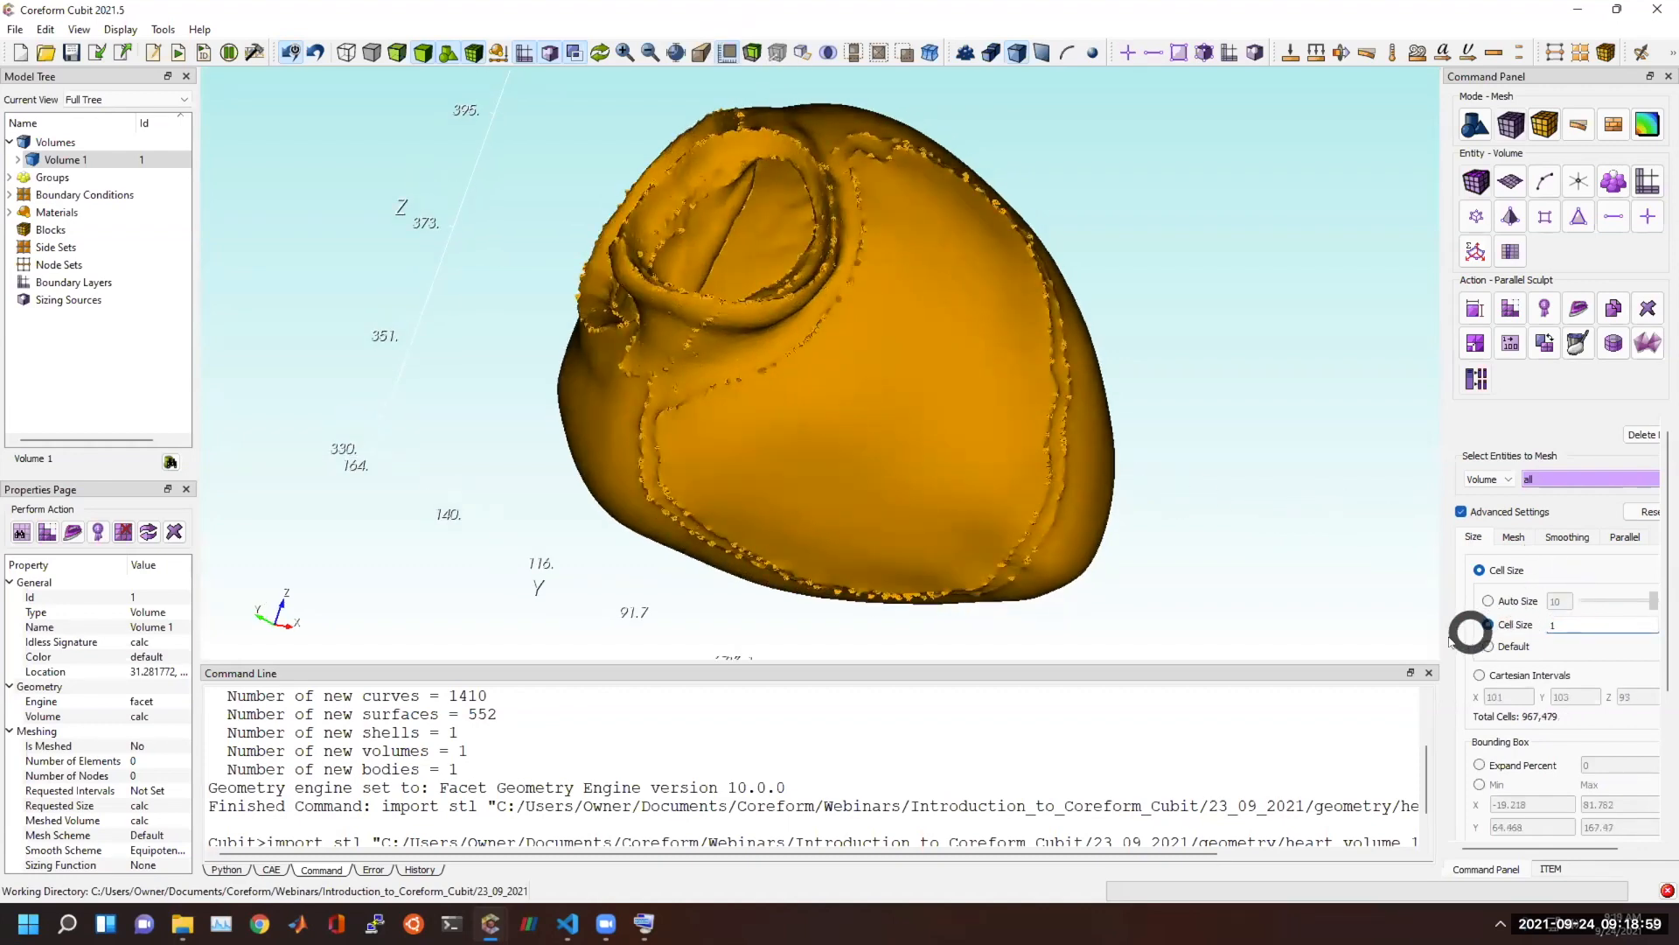
# Preview the Auto Cartesian bounding box around the heart.
pyautogui.scroll(-3, 1356, 611)
pyautogui.scroll(-3, 1551, 742)
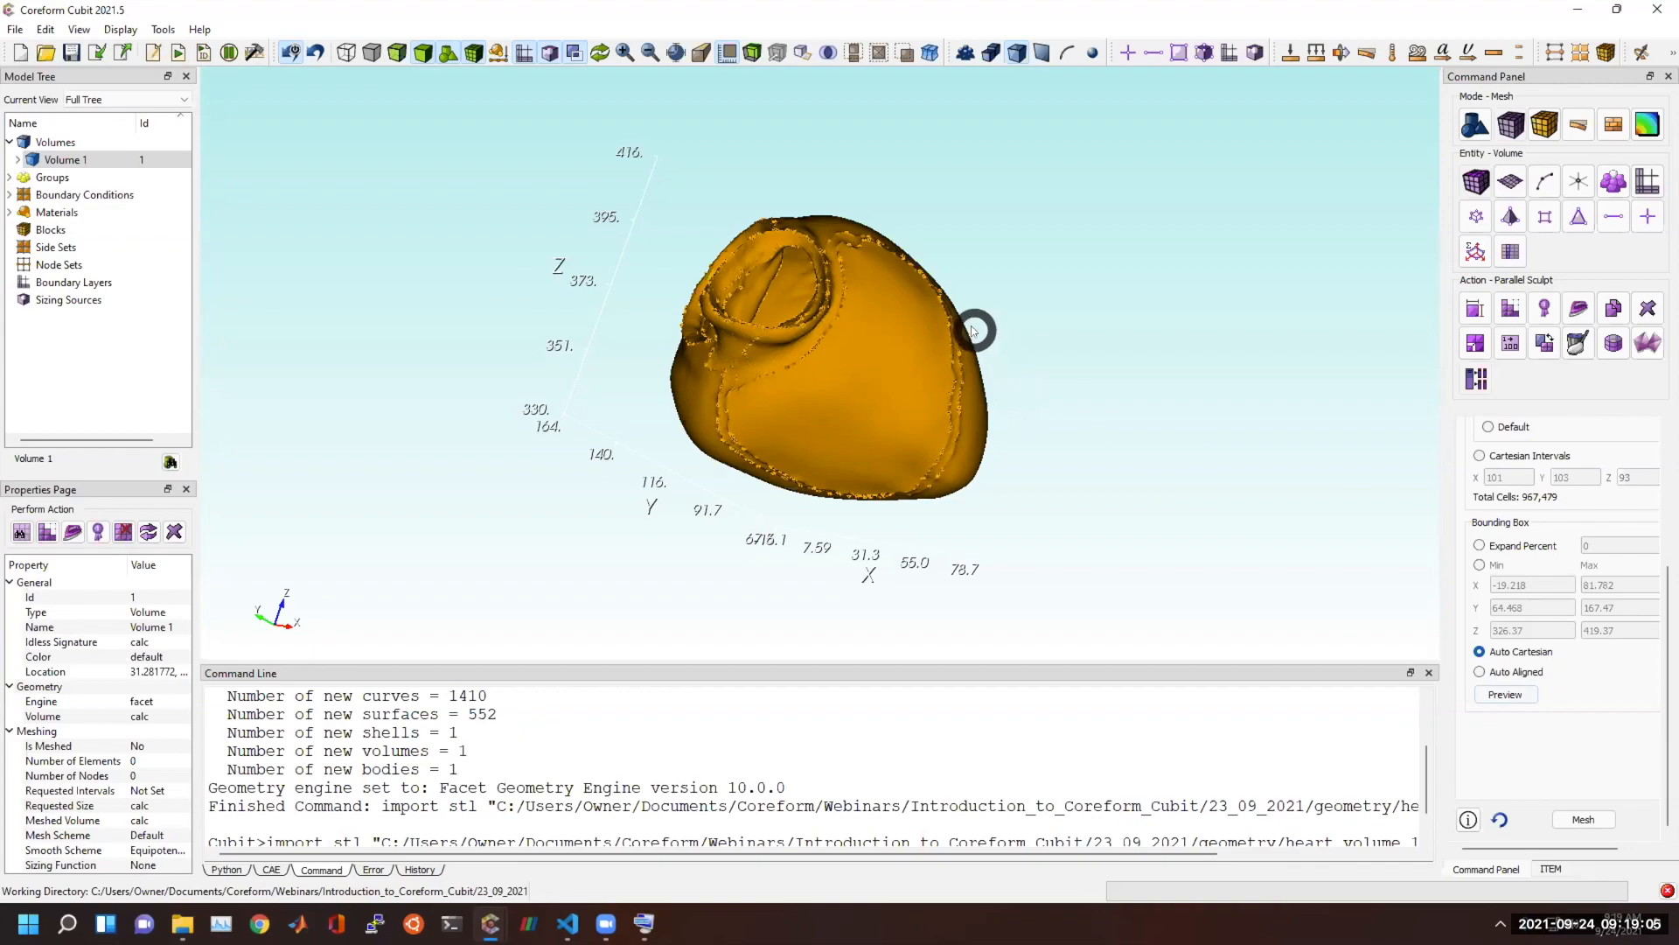
pyautogui.moveTo(984, 298)
pyautogui.mouseDown()
pyautogui.moveTo(858, 281)
pyautogui.moveTo(836, 315)
pyautogui.moveTo(574, 254)
pyautogui.moveTo(674, 297)
pyautogui.mouseUp()
pyautogui.scroll(6, 675, 297)
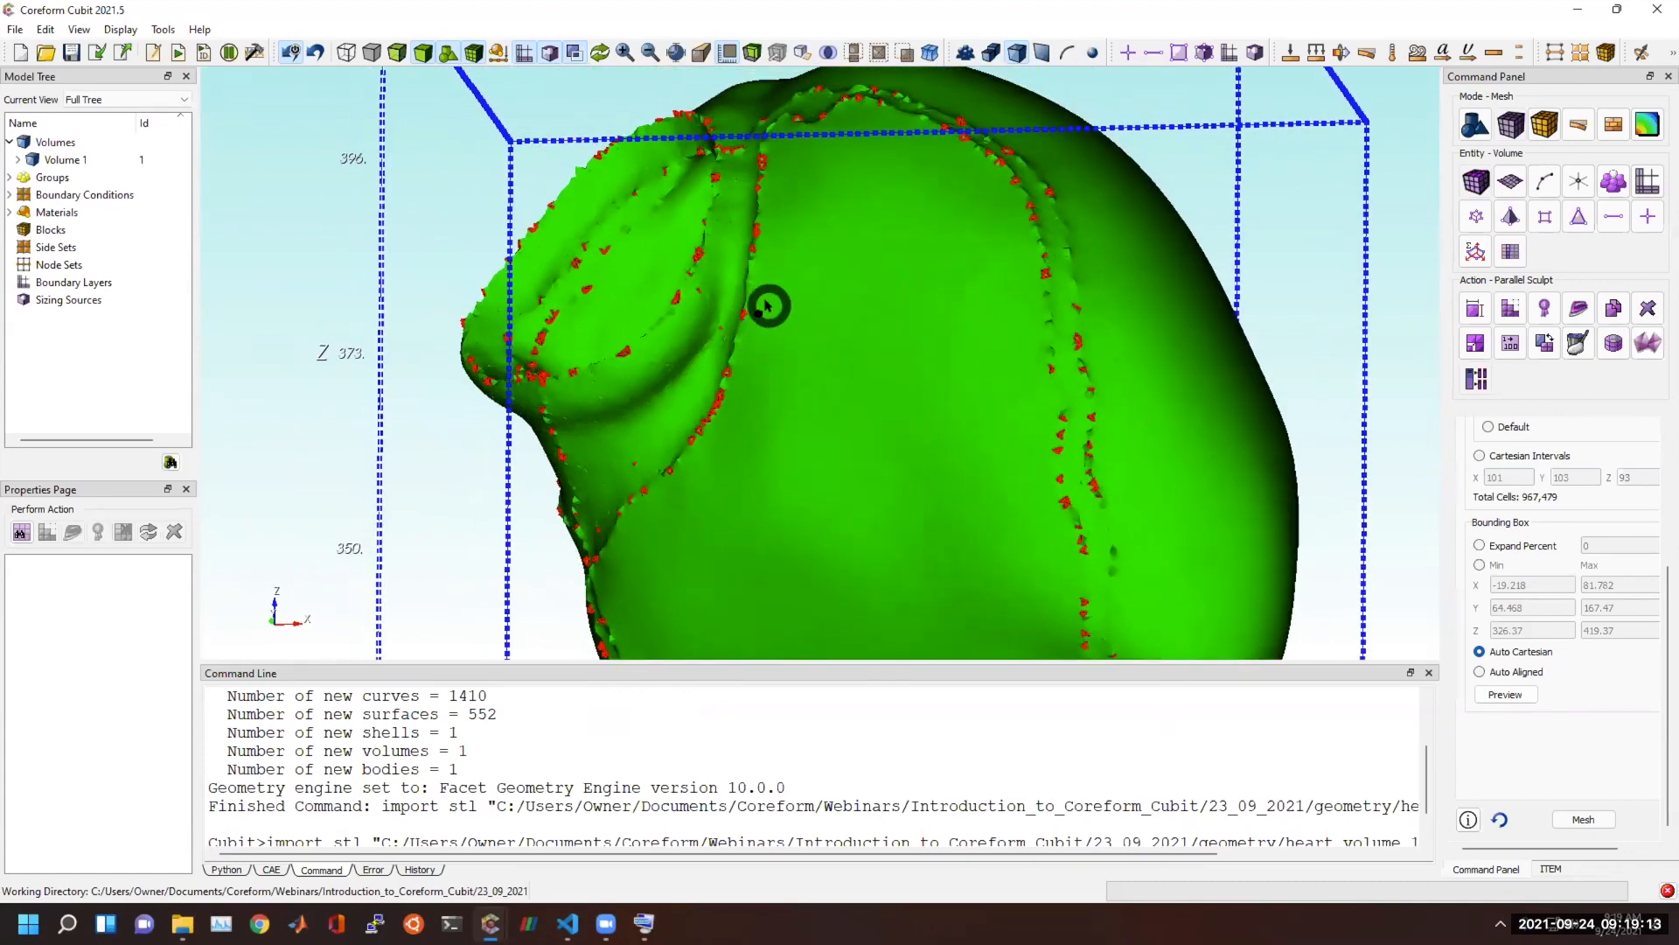
# Set the number of processors to 6 in the parallel settings for Sculpt.
pyautogui.scroll(1, 1591, 749)
pyautogui.scroll(3, 1591, 749)
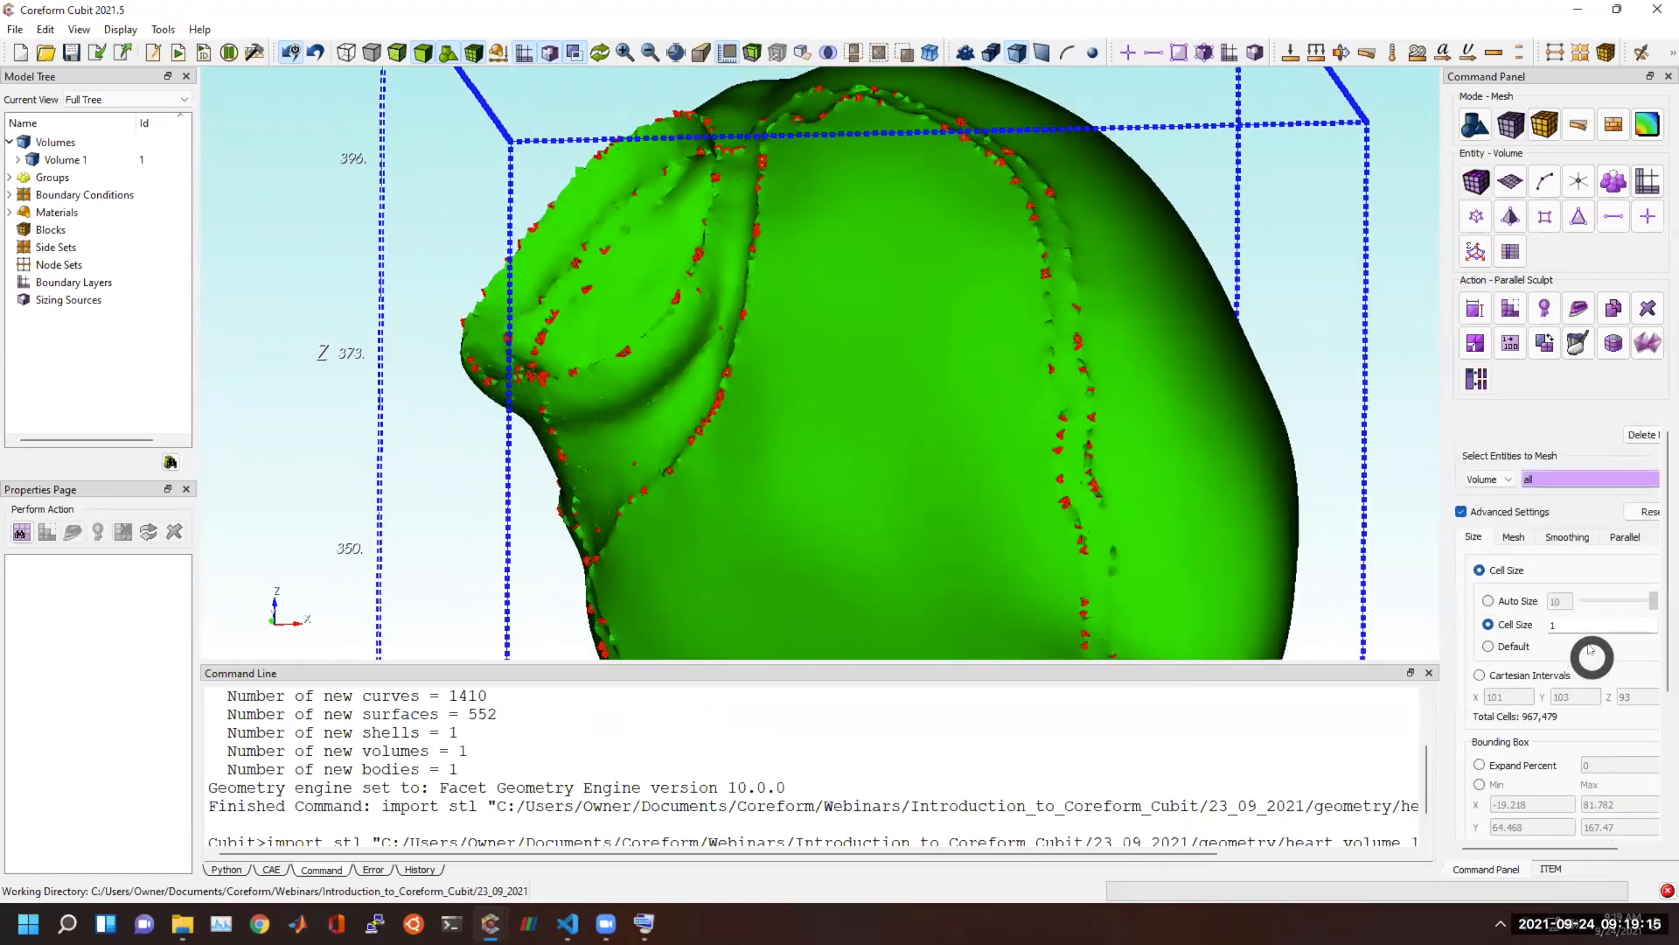
pyautogui.click(1606, 539)
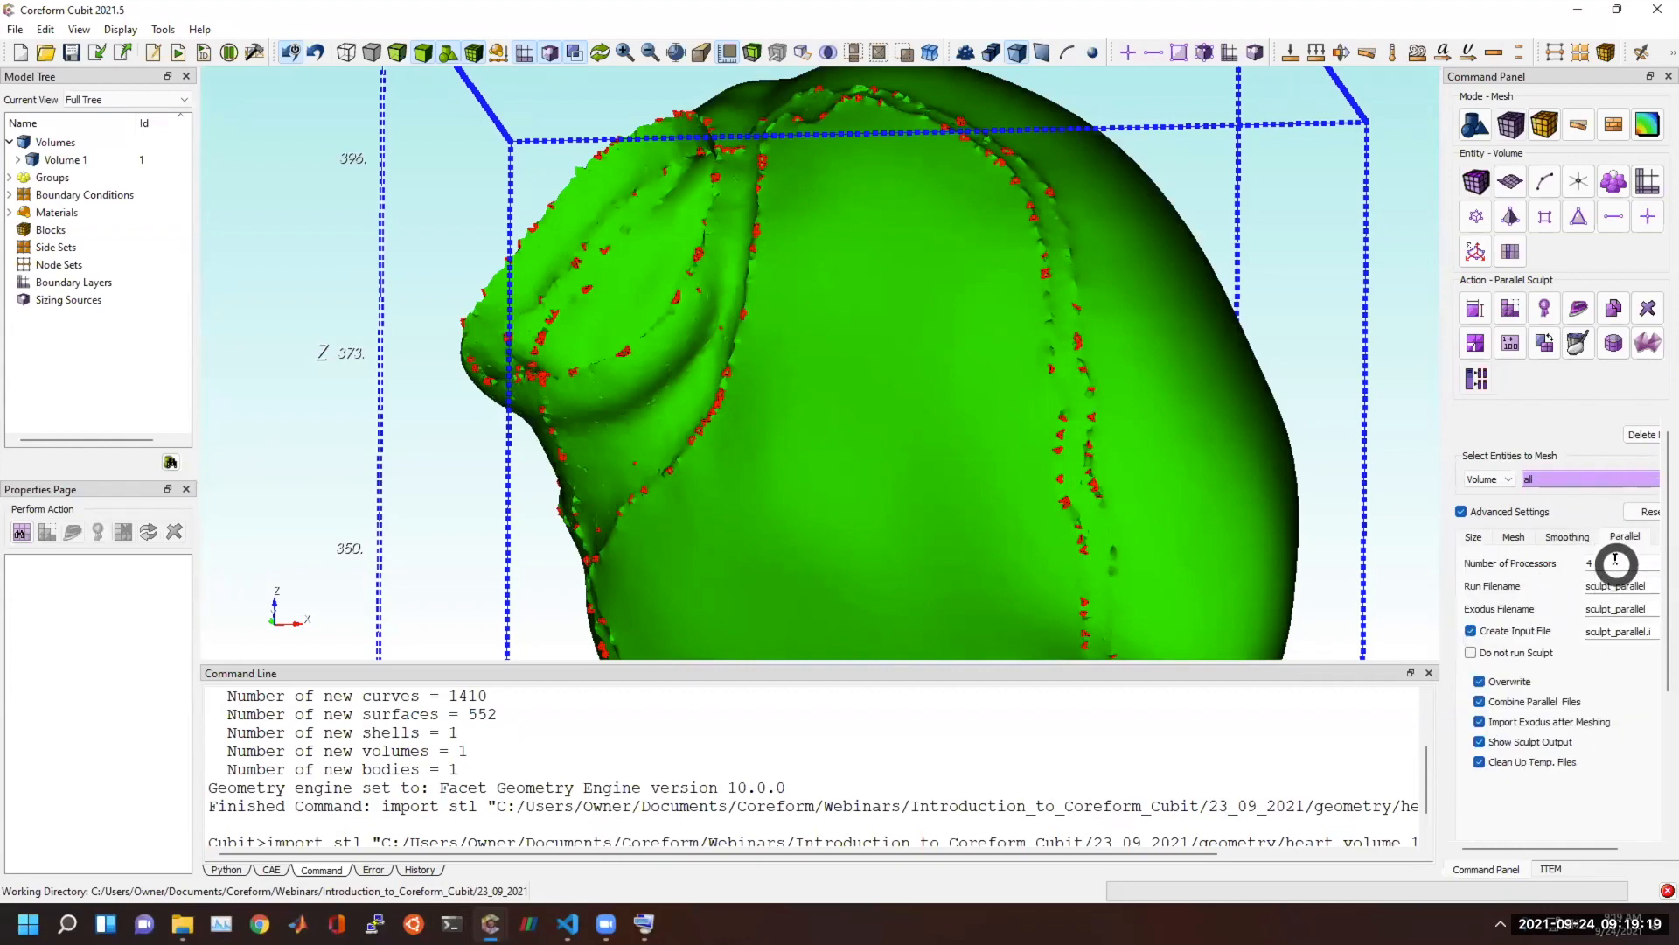
pyautogui.moveTo(1596, 564); pyautogui.dragTo(1563, 563)
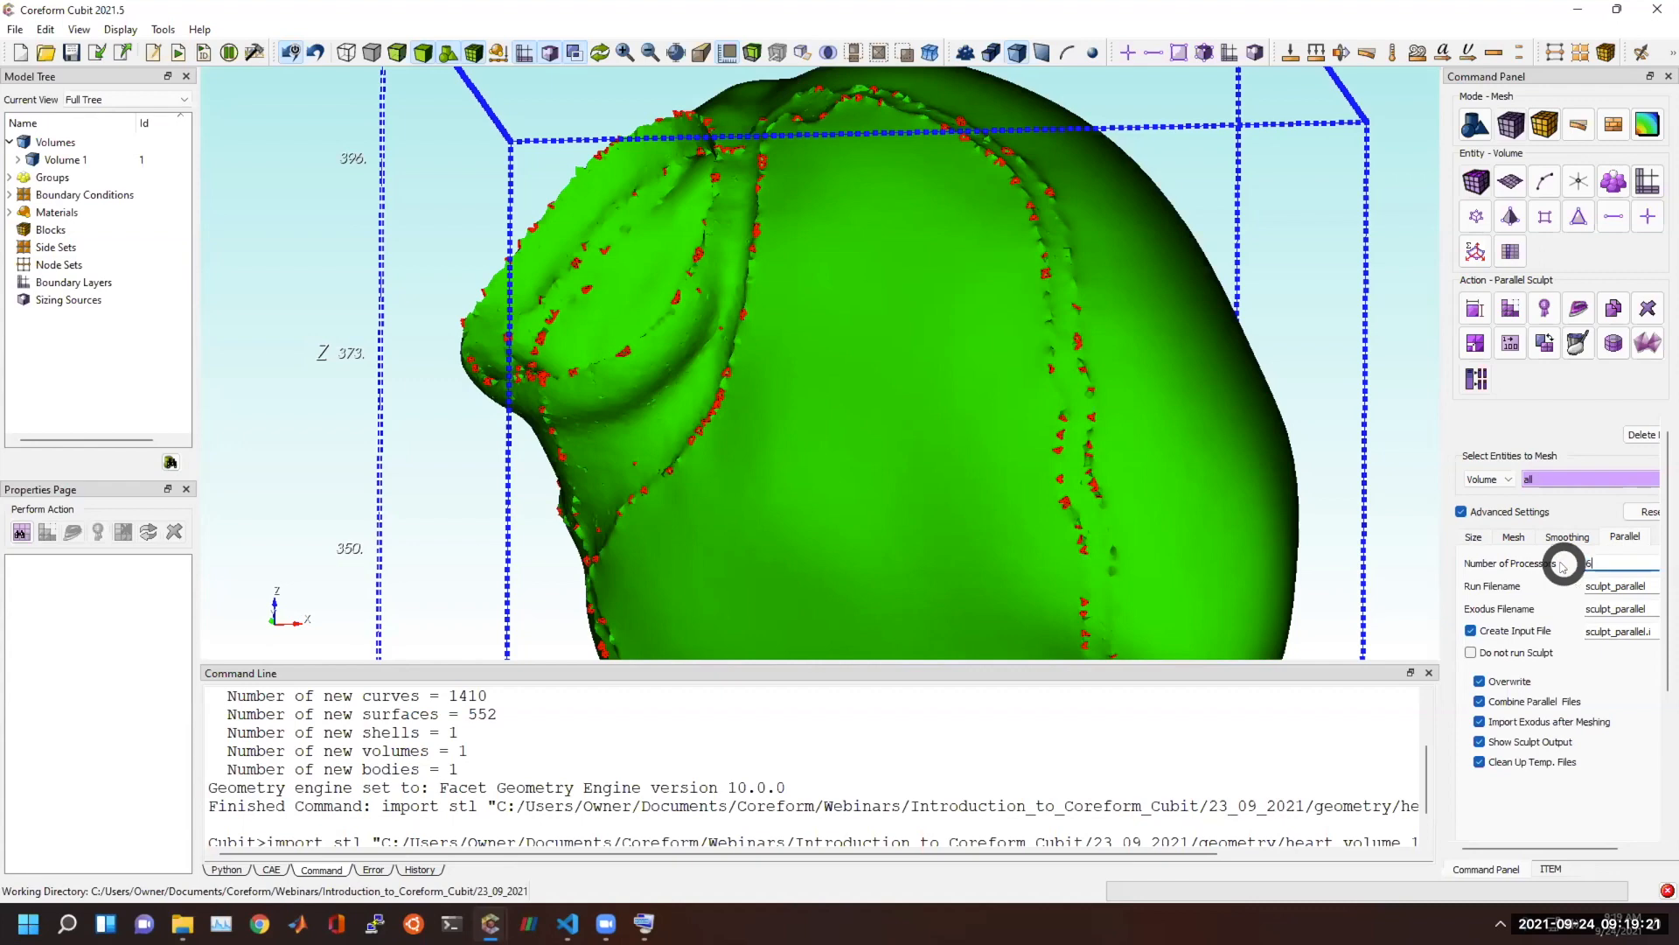
pyautogui.write('6')
pyautogui.scroll(-5, 1588, 819)
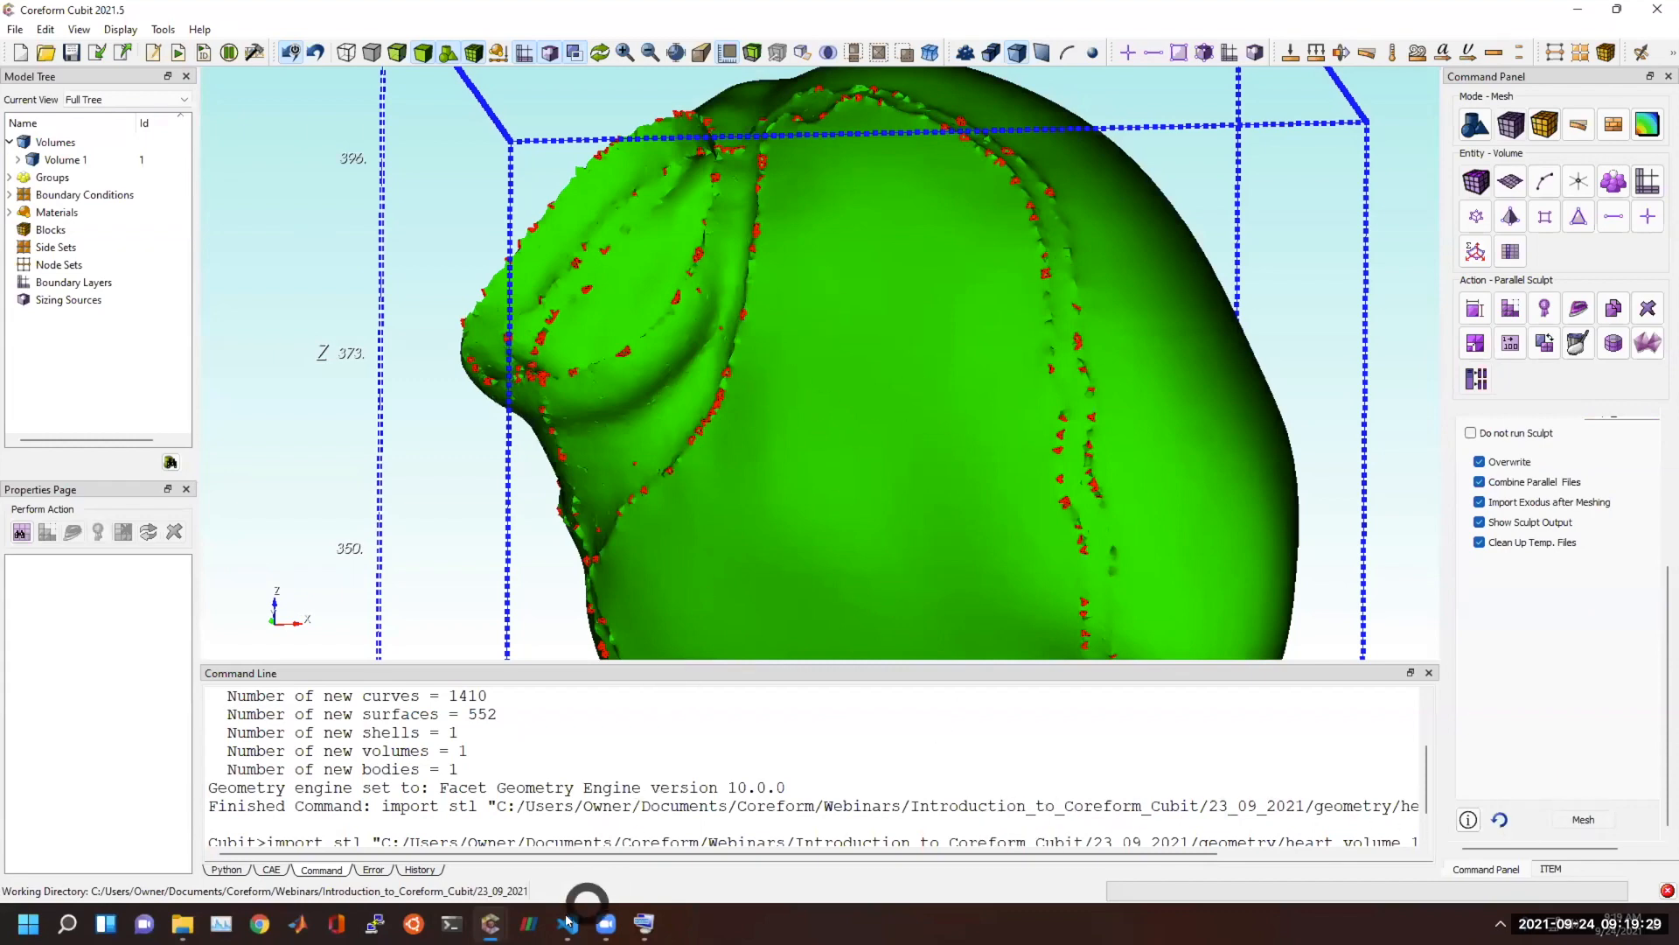
# Switch to the empty Cubit window and import heart_volume_1.stl with Feature Angle and Make Elements off, Linear interpolation and Merge Geometry on.
pyautogui.moveTo(490, 923)
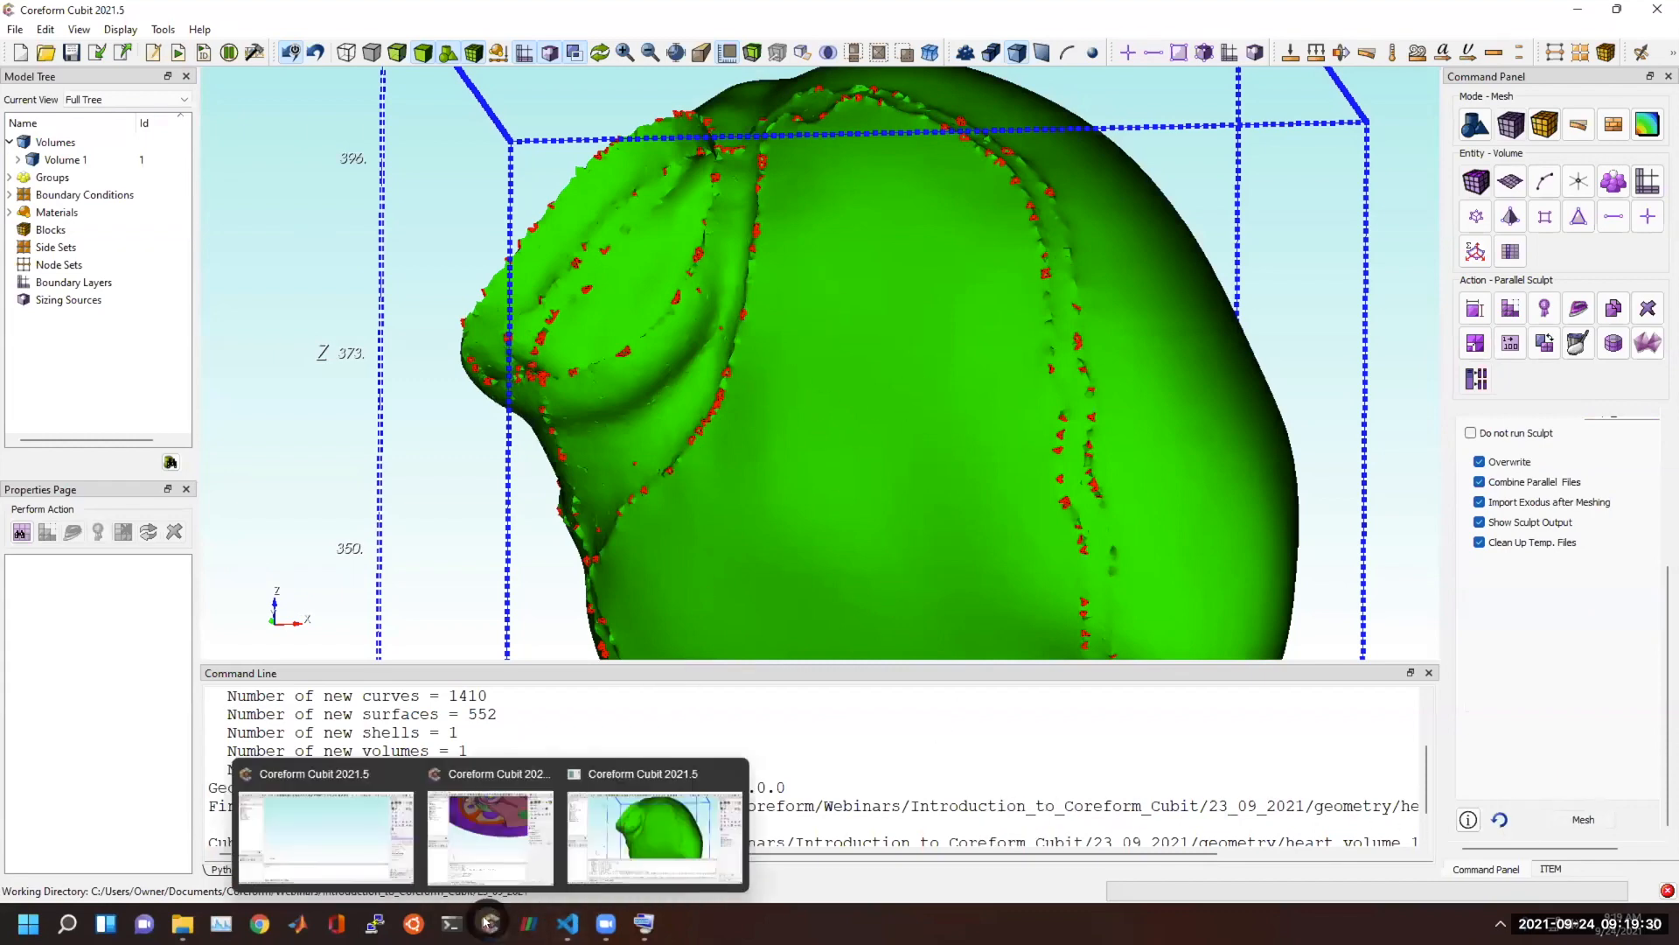
pyautogui.click(358, 851)
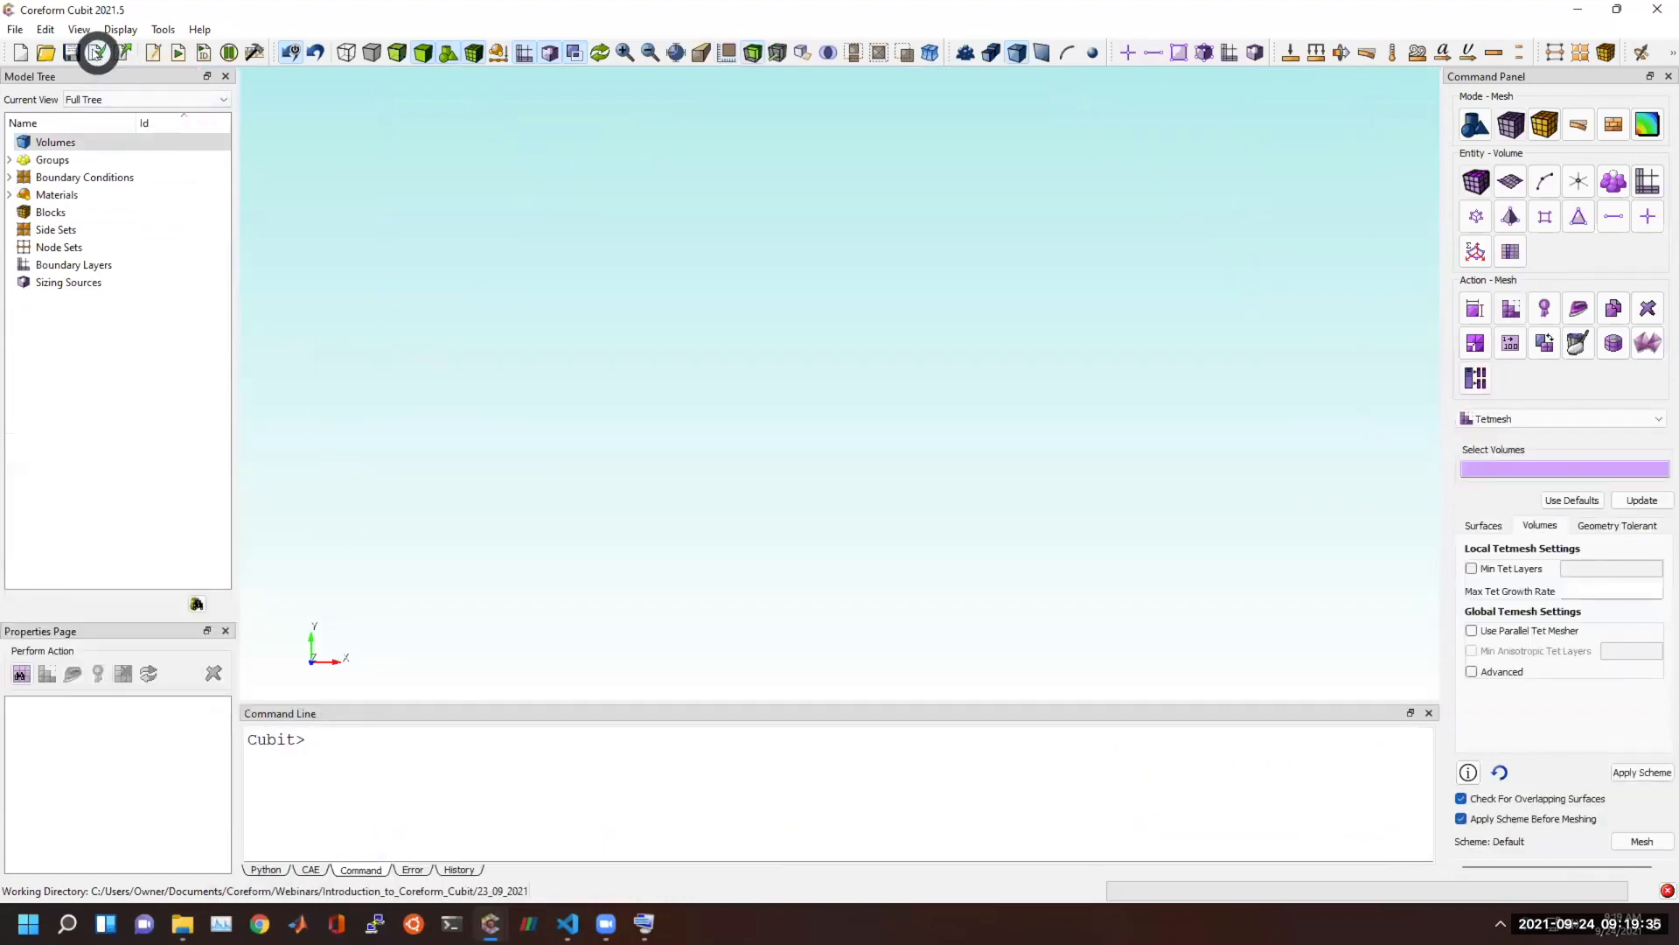
pyautogui.click(105, 54)
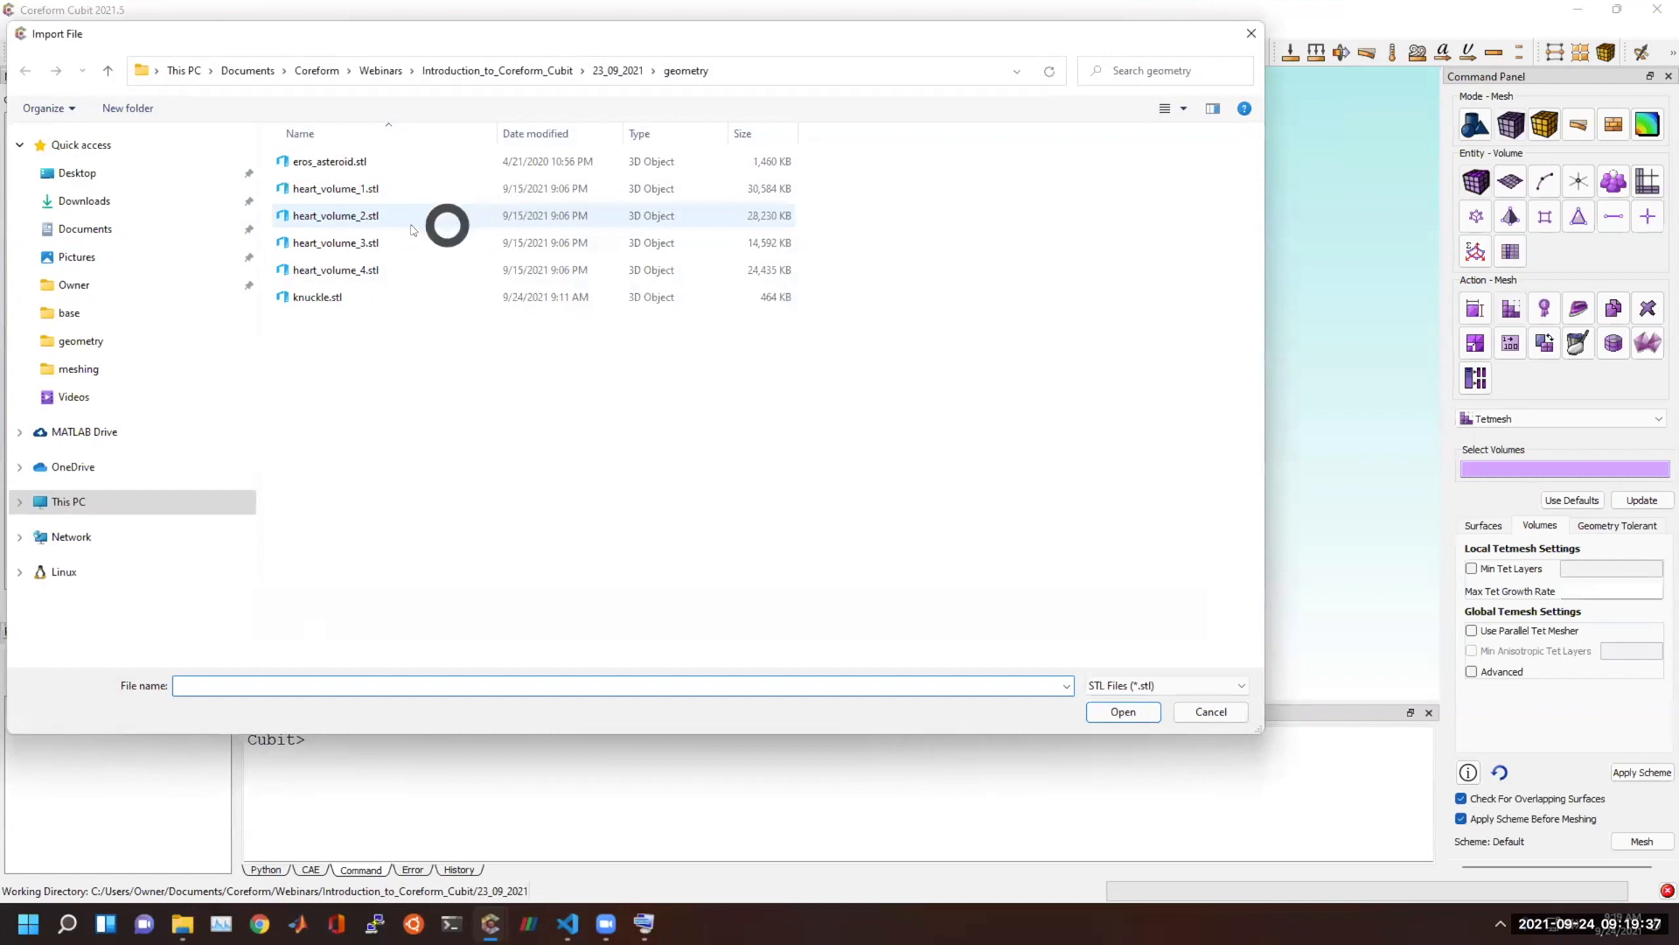
pyautogui.doubleClick(373, 185)
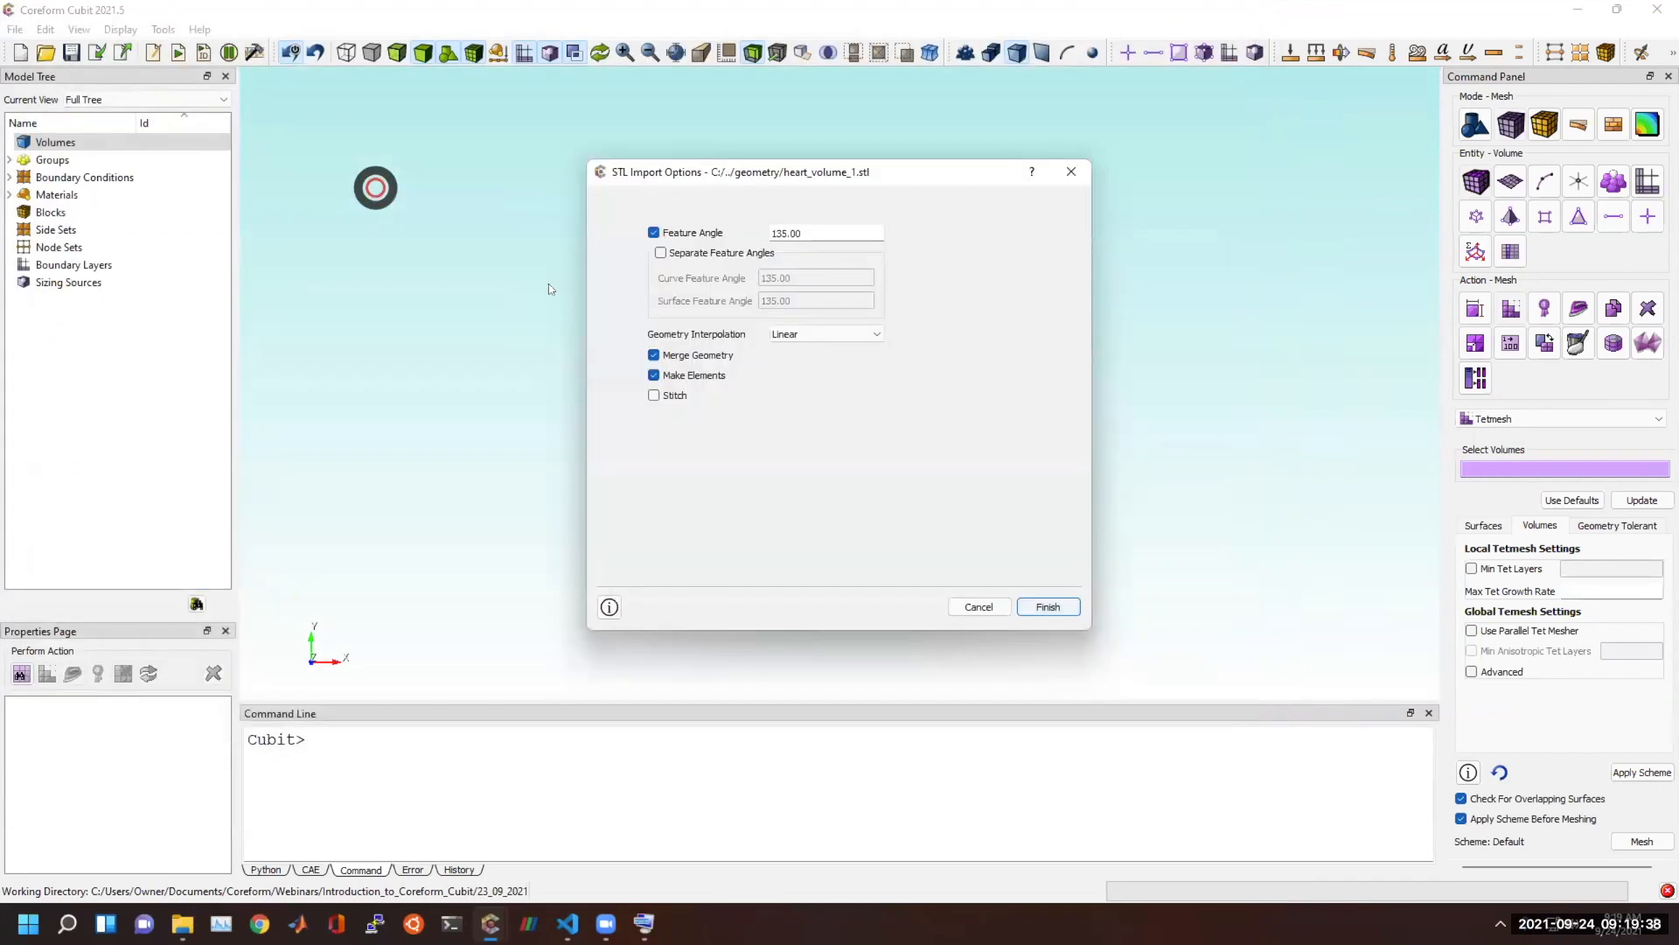
pyautogui.click(684, 232)
pyautogui.click(690, 348)
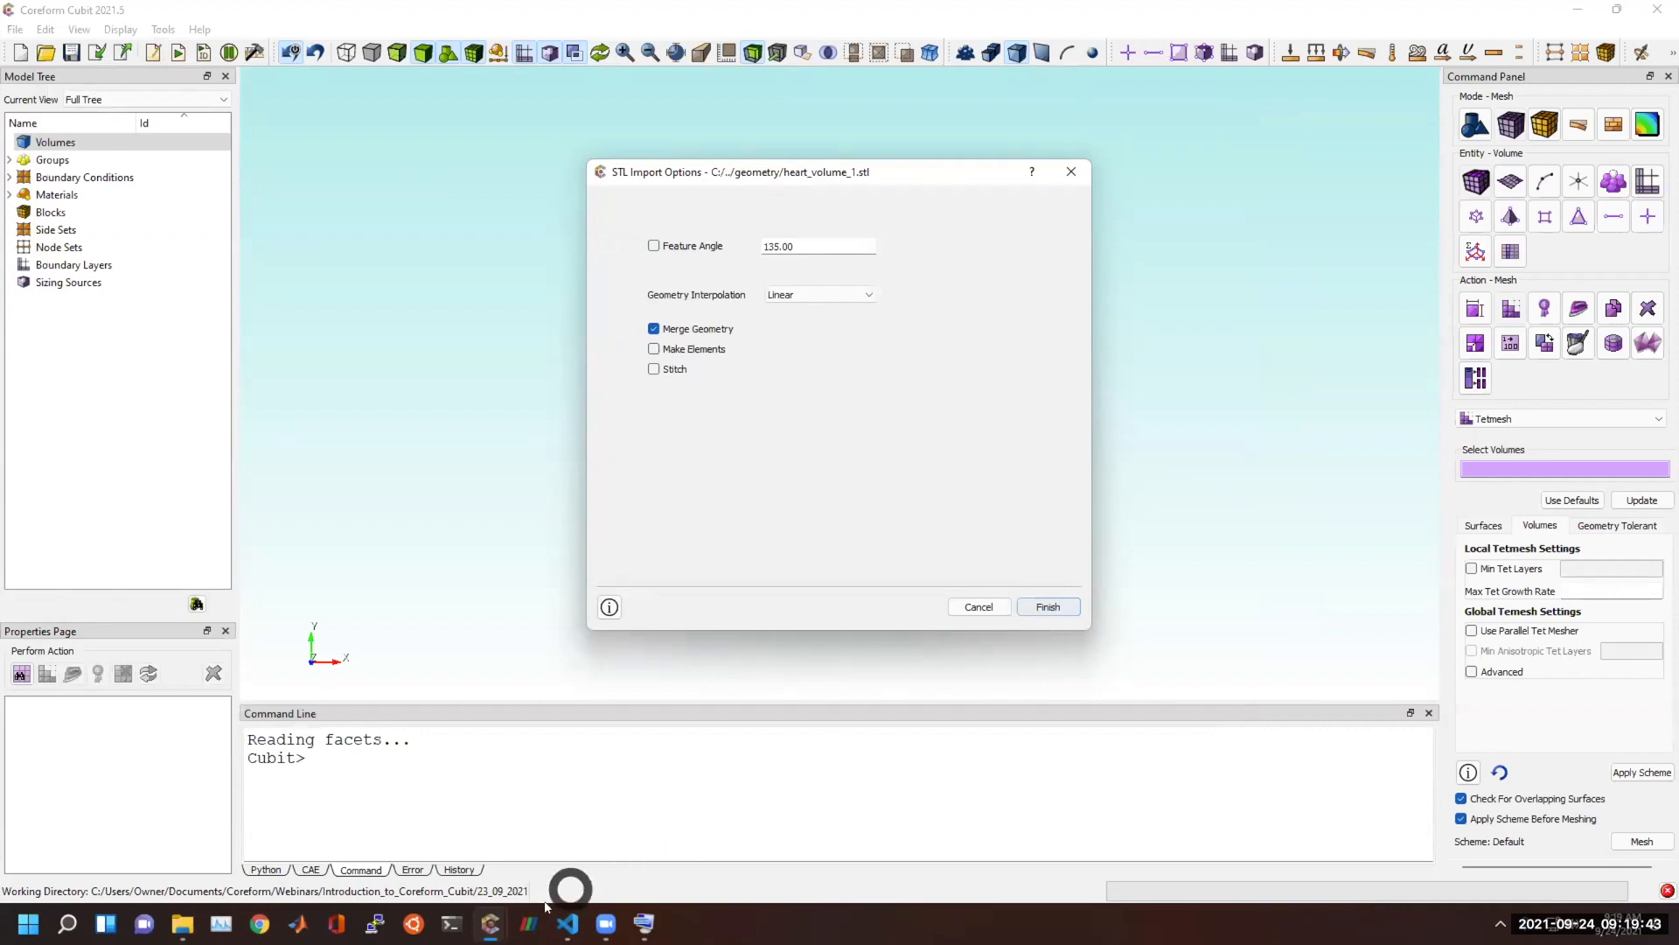
pyautogui.moveTo(492, 924)
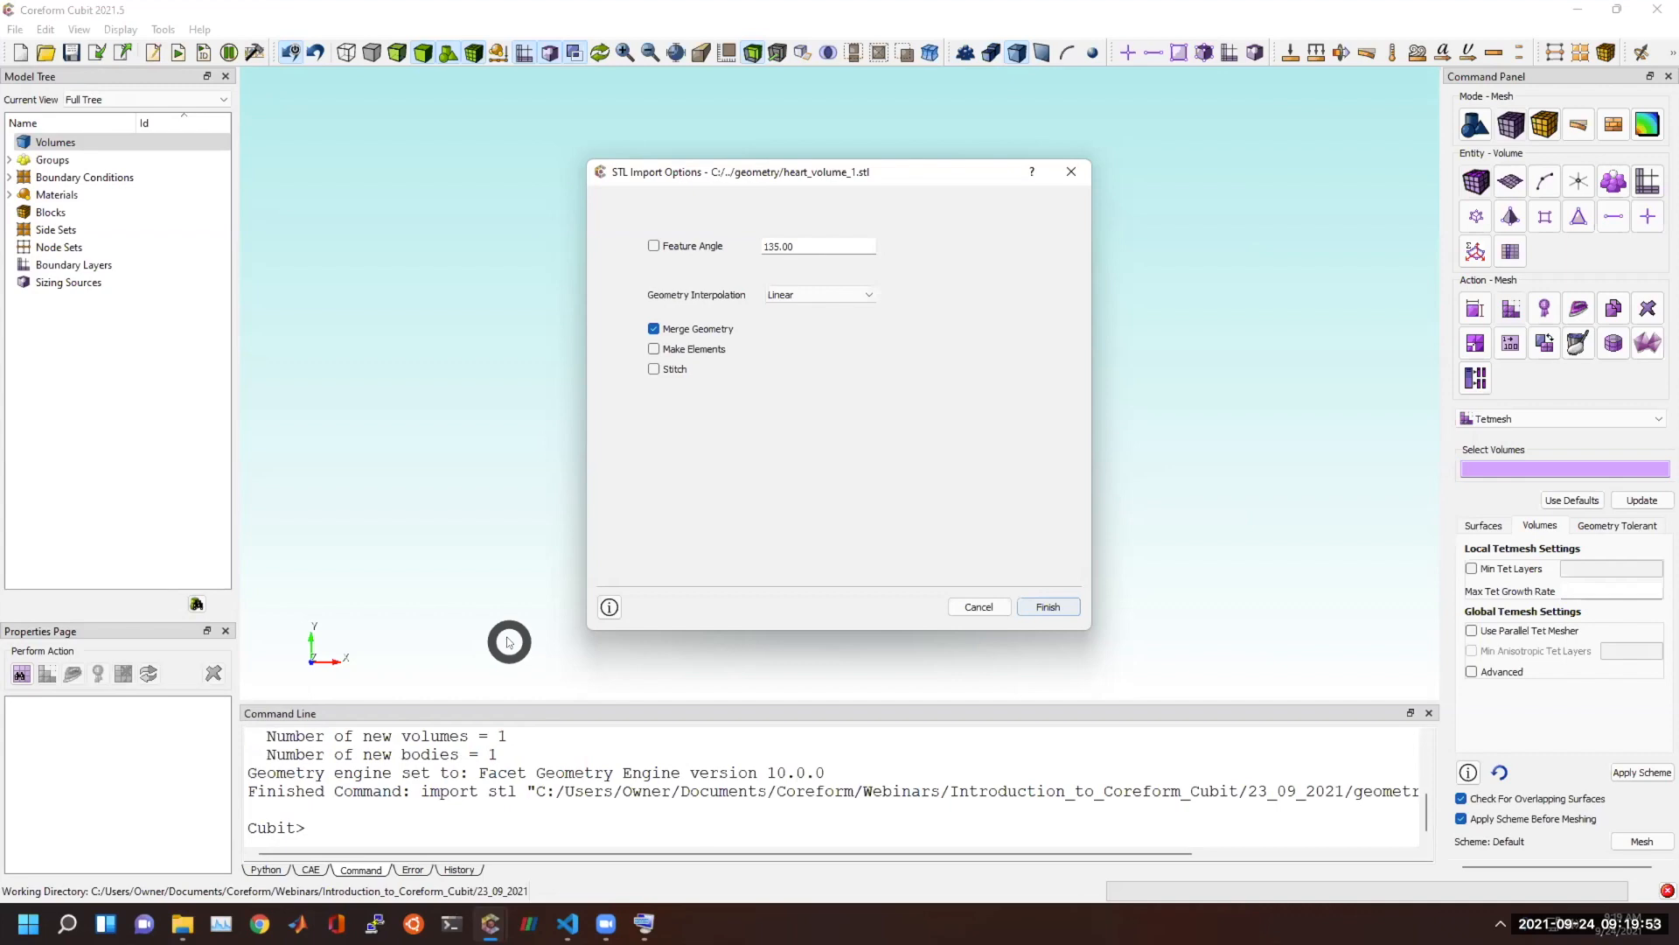
# Select the heart's large outer surface for surface meshing and choose the Trimesh scheme.
pyautogui.scroll(3, 717, 483)
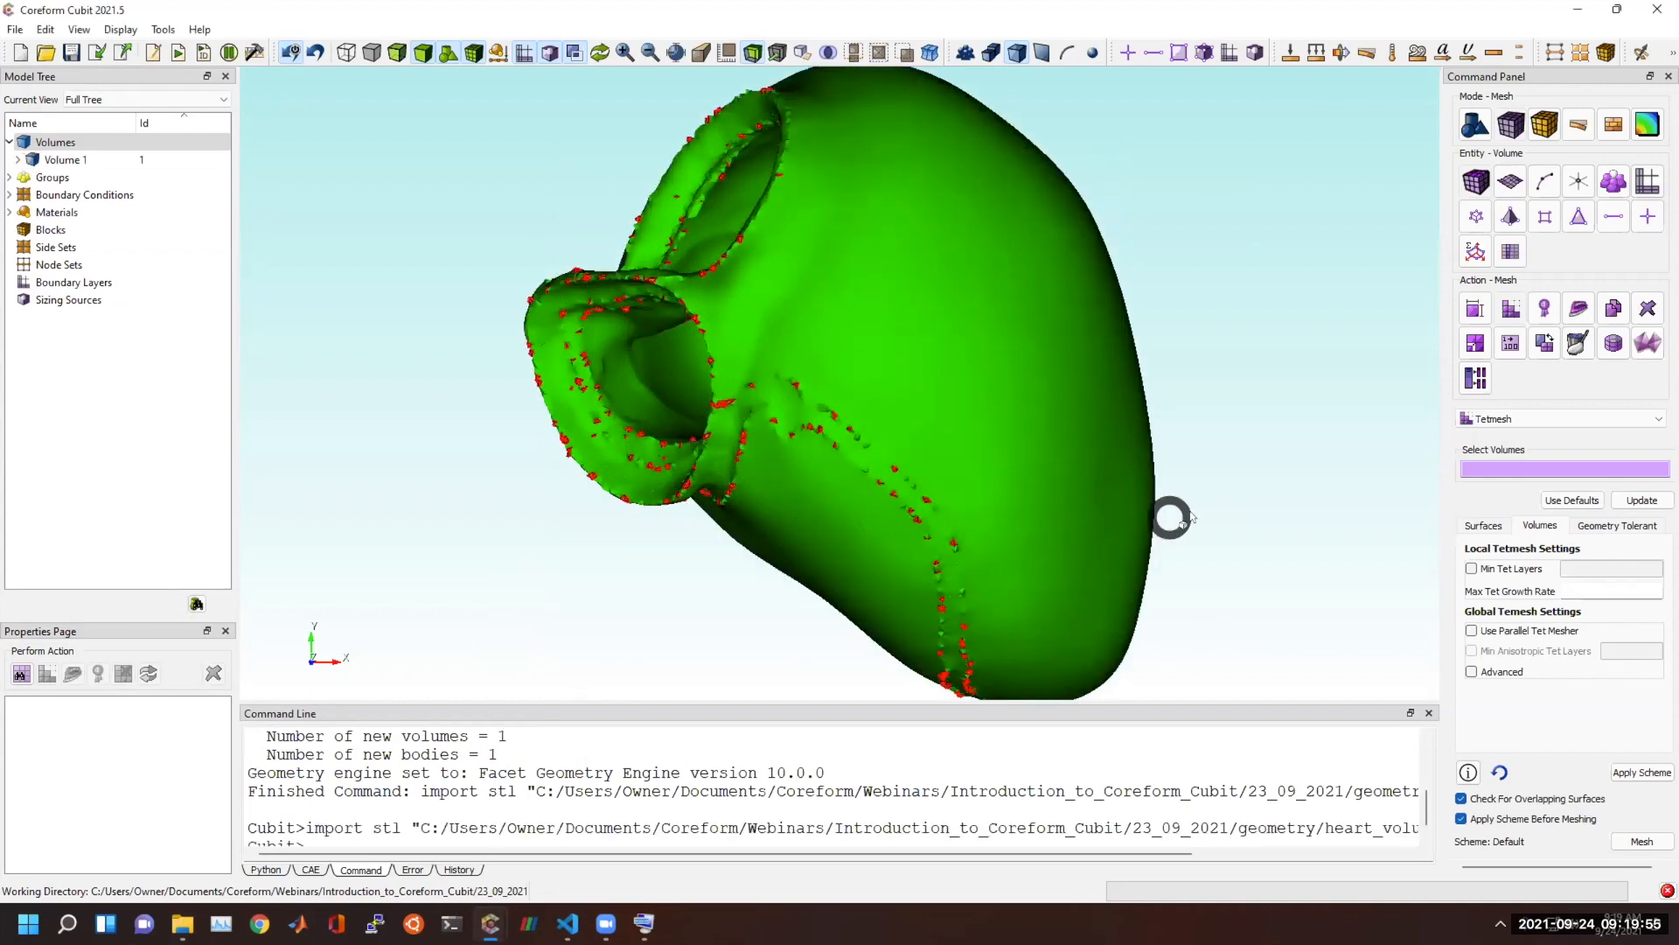
pyautogui.moveTo(1239, 494); pyautogui.dragTo(971, 457)
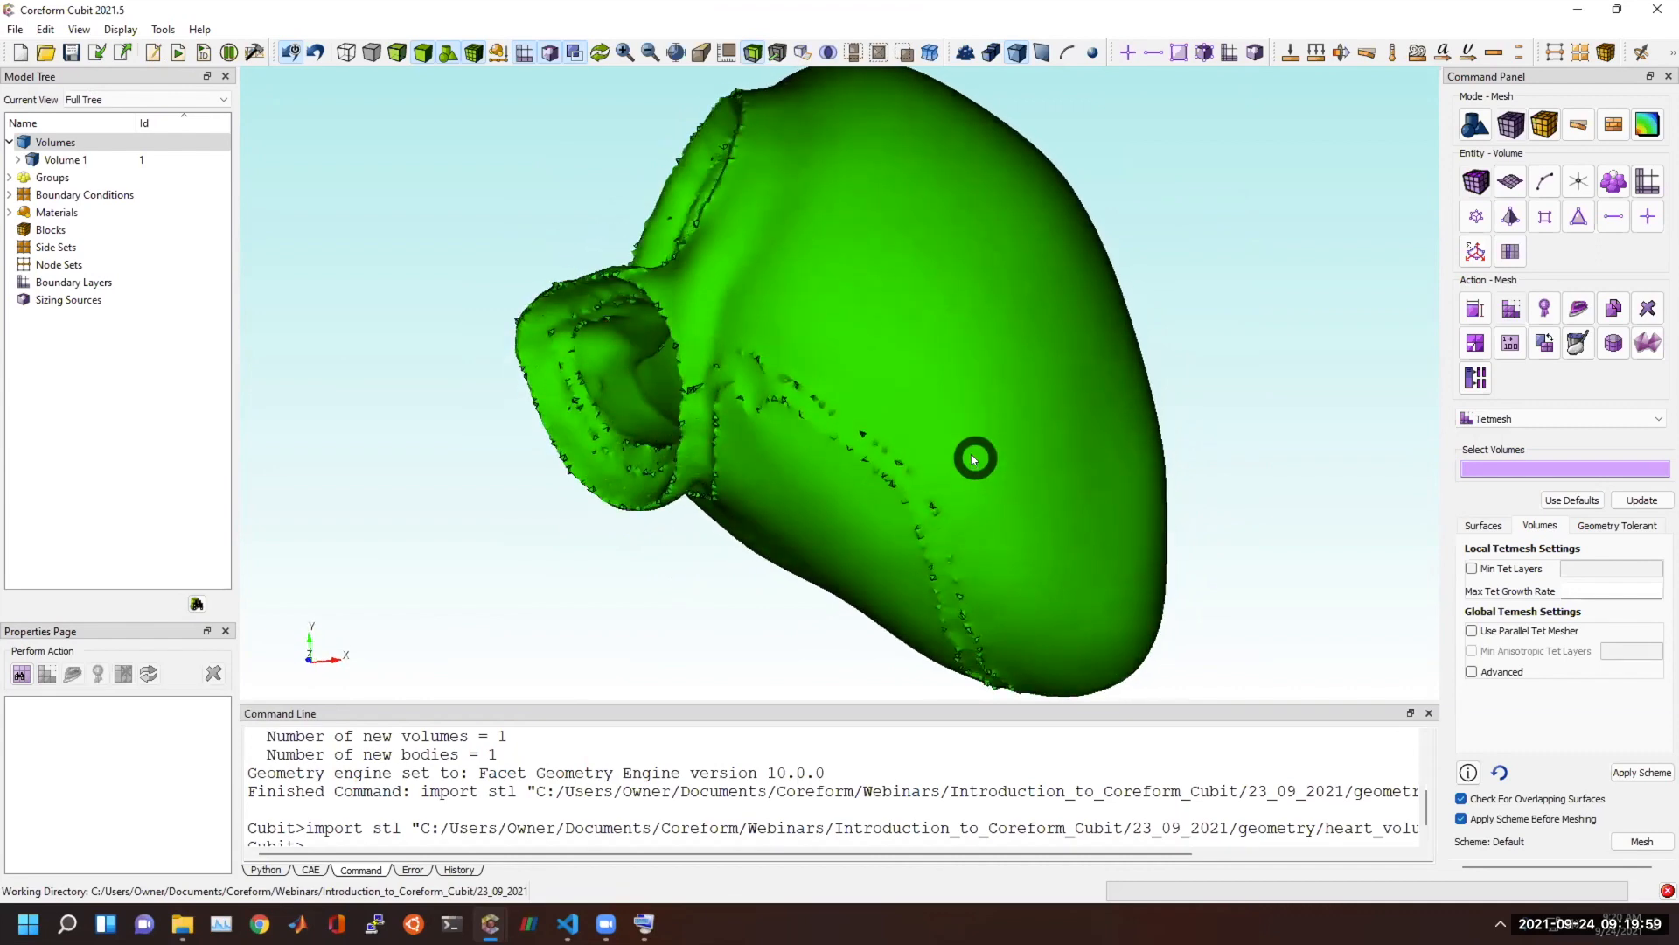
pyautogui.scroll(5, 949, 446)
pyautogui.scroll(-5, 954, 422)
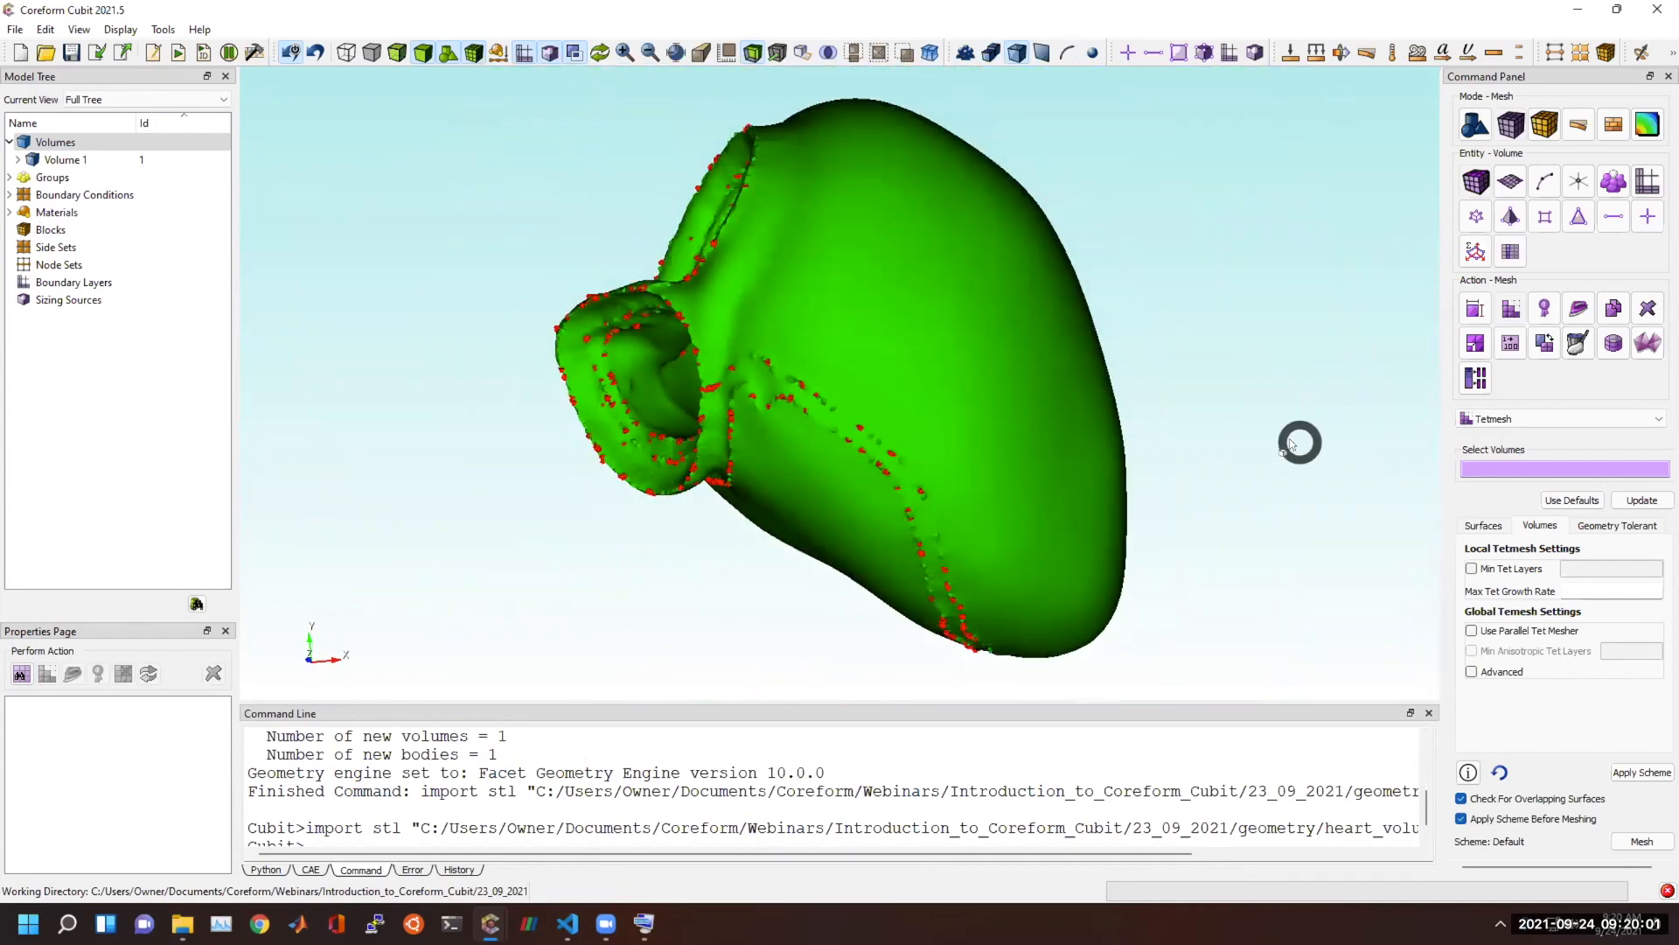
pyautogui.click(1044, 796)
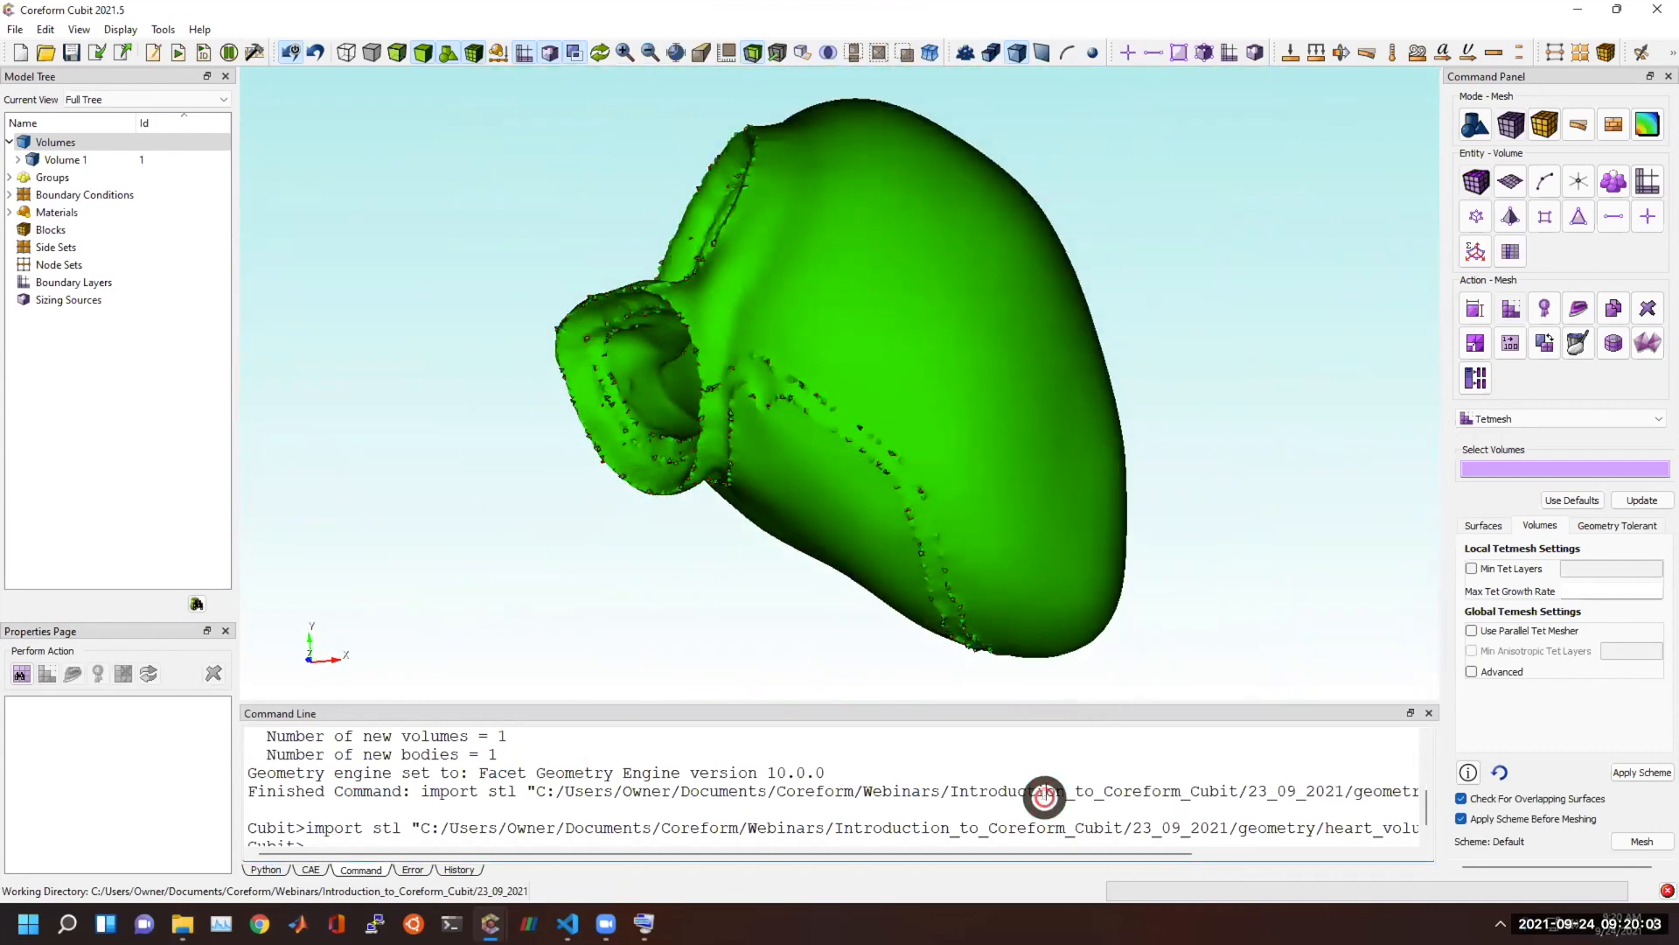
pyautogui.write('co')
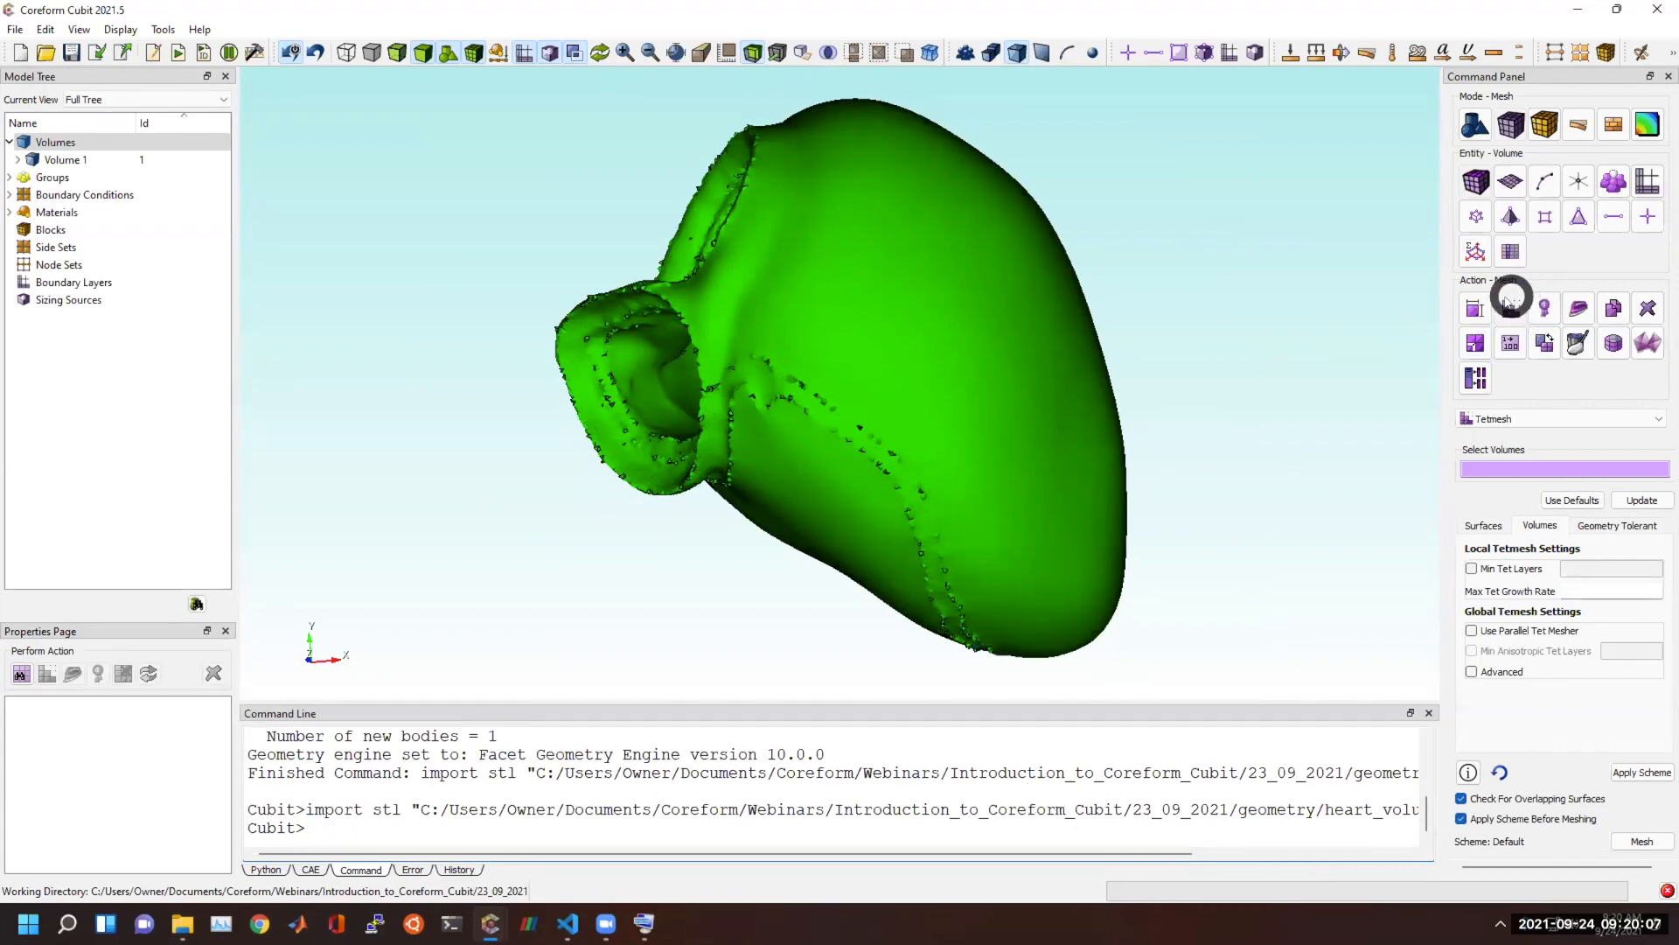
pyautogui.click(1497, 181)
pyautogui.click(1511, 306)
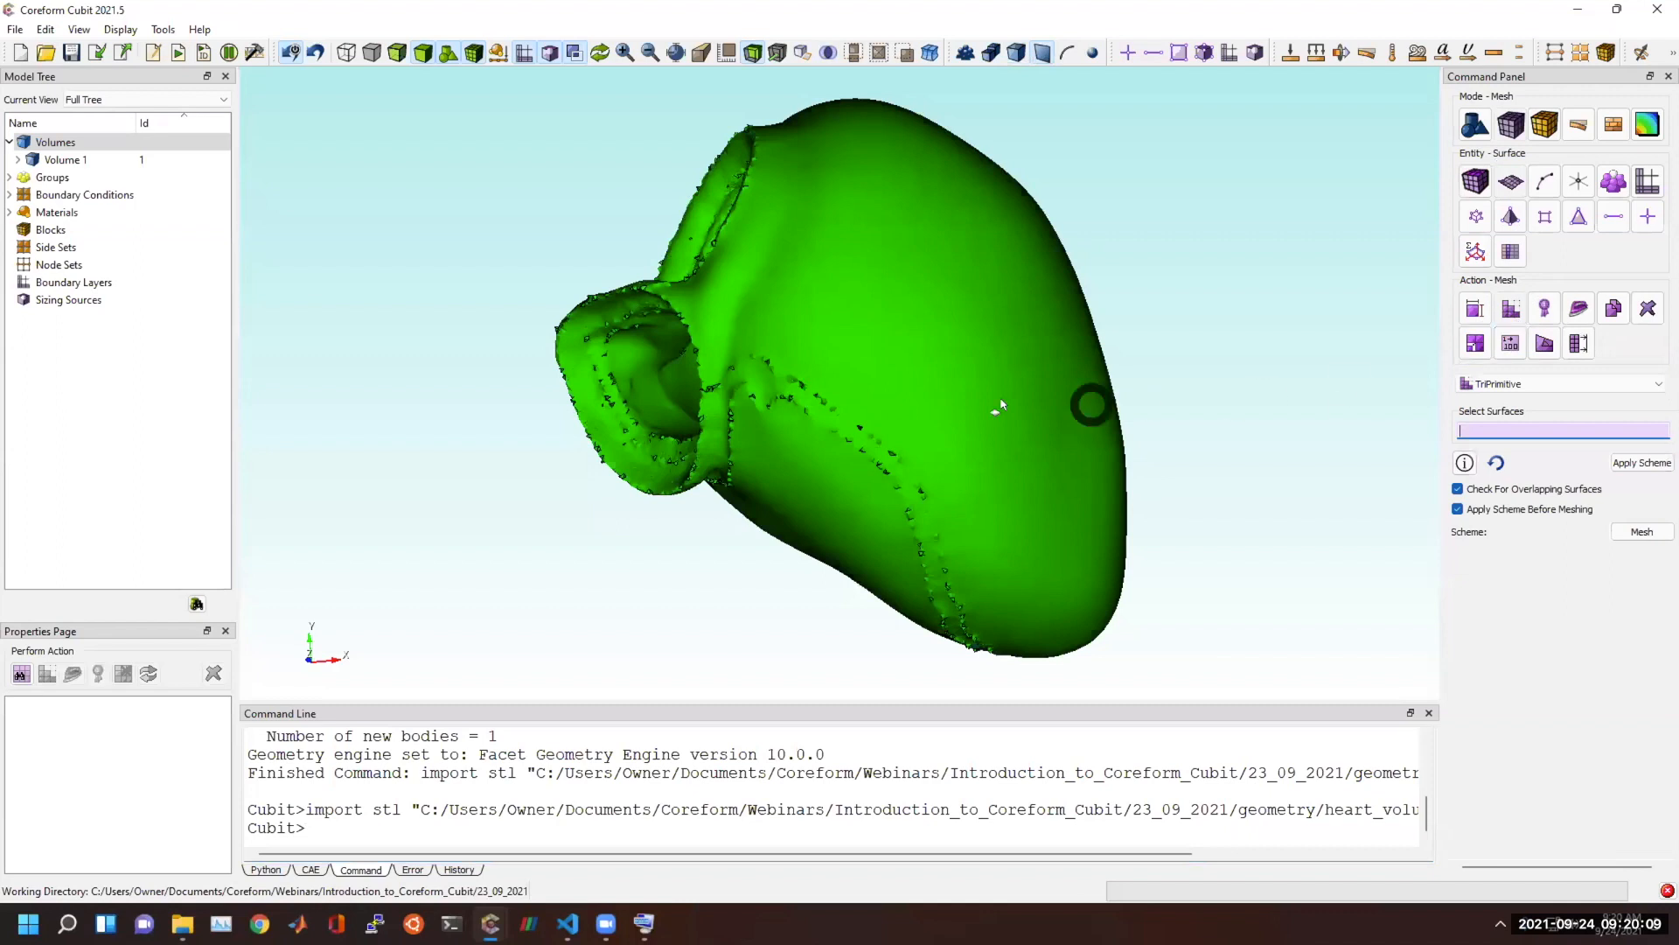
pyautogui.click(974, 400)
pyautogui.click(1499, 385)
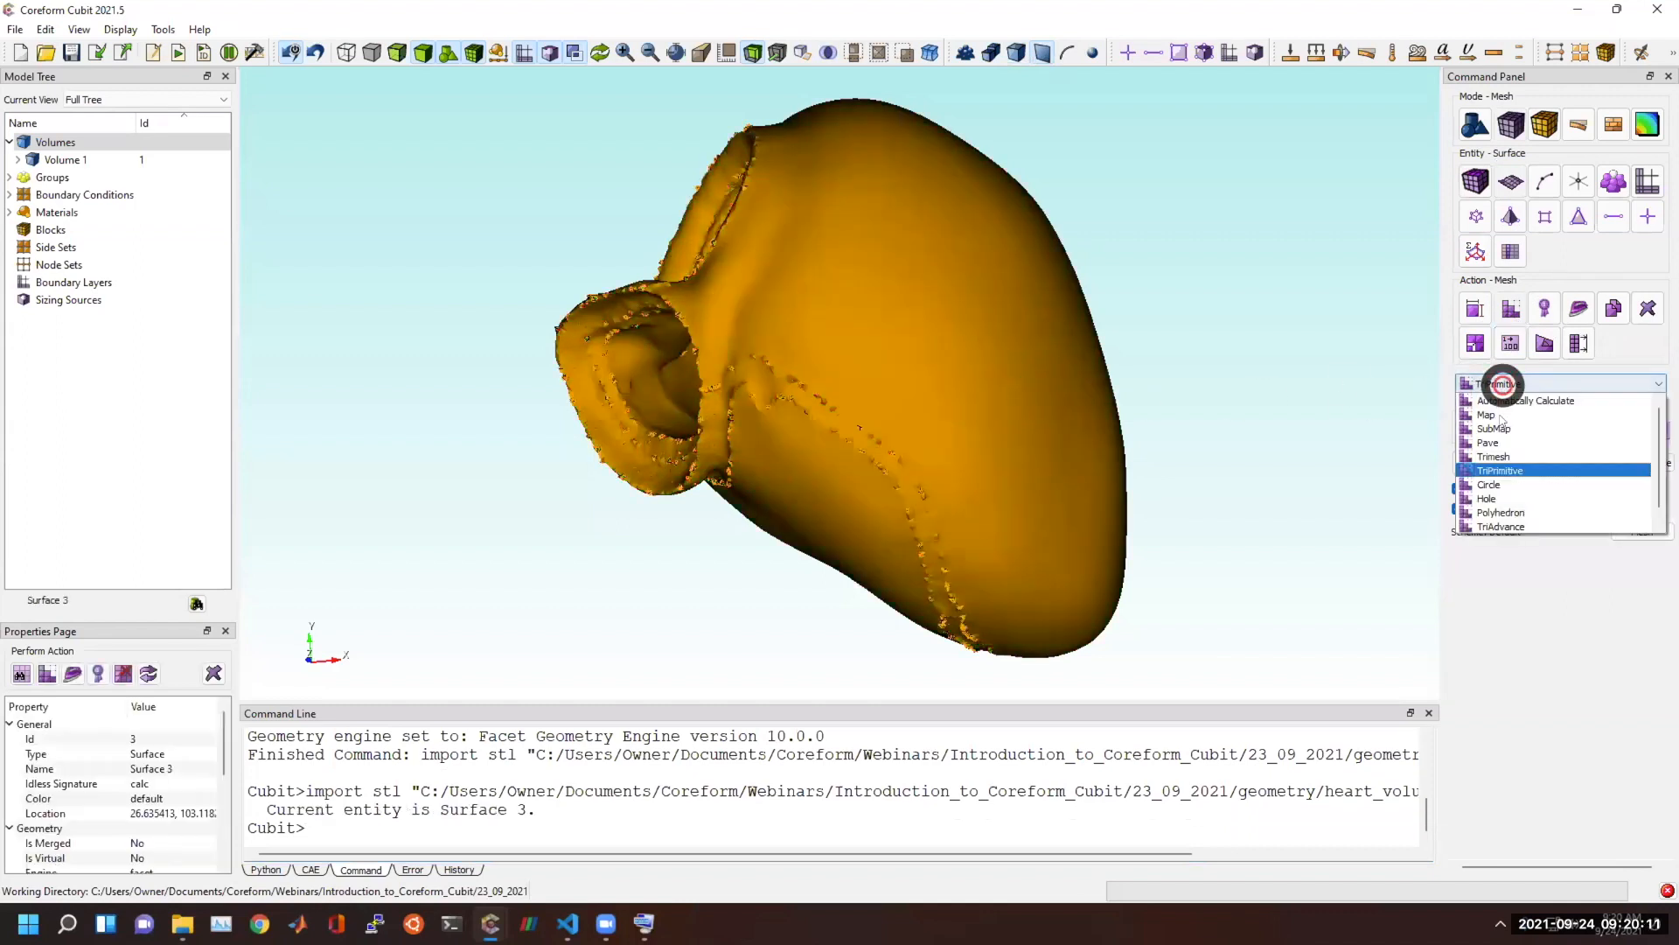
pyautogui.click(1501, 455)
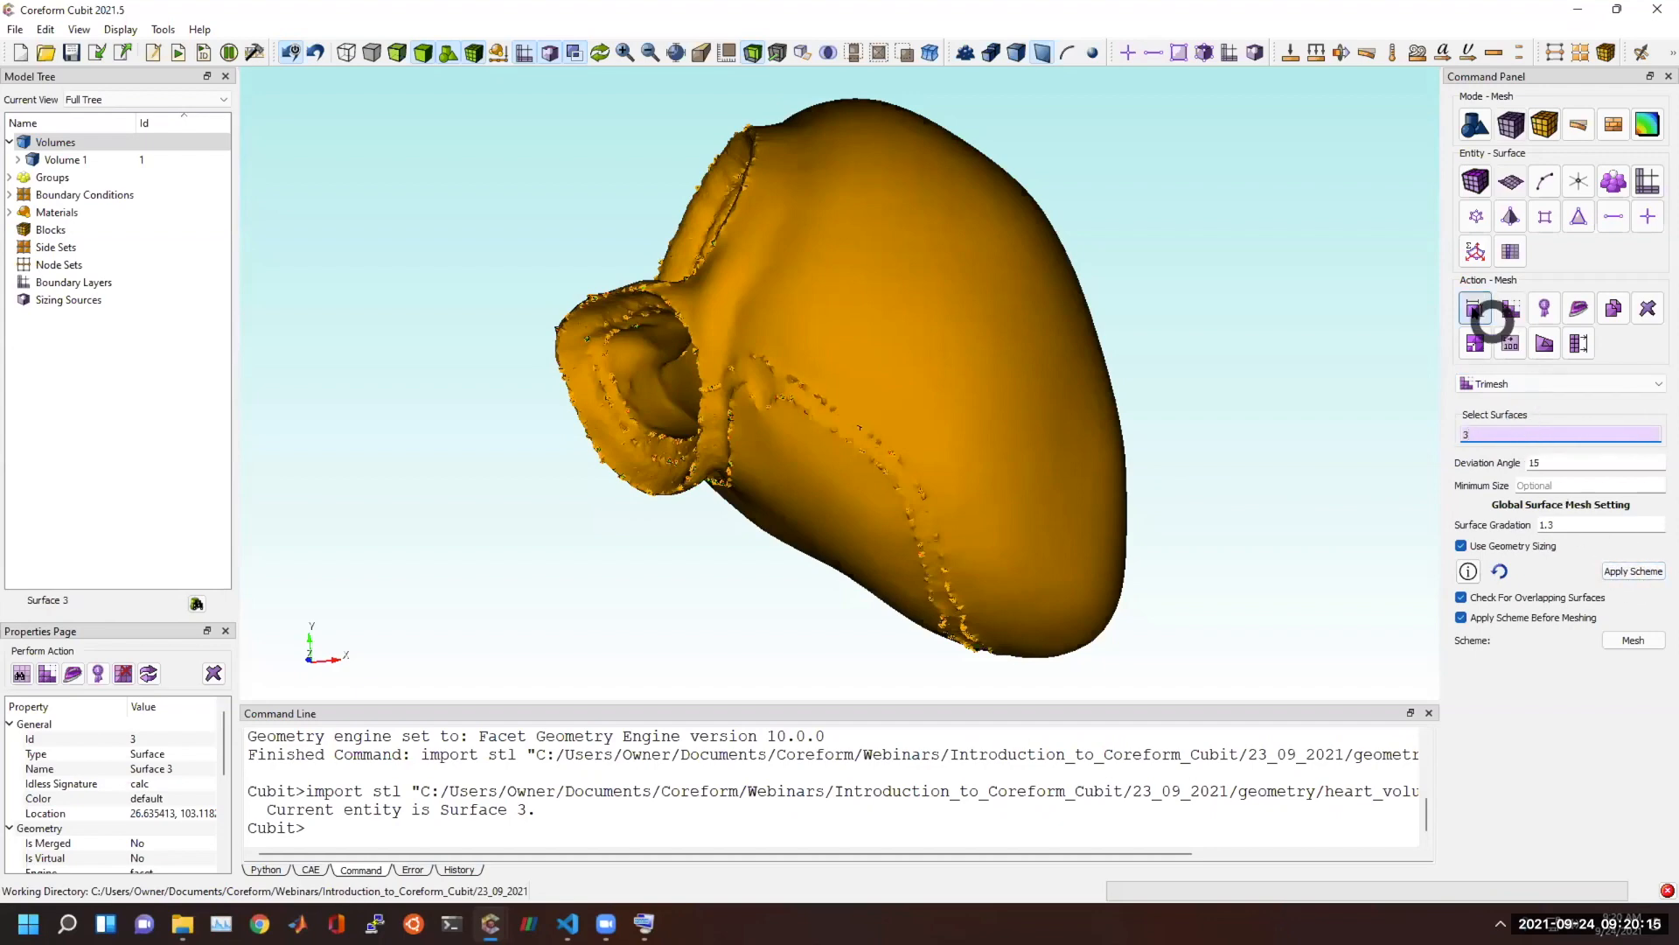
# Show the scale around the heart and apply an approximate mesh size of 1 to surface 3.
pyautogui.click(1475, 308)
pyautogui.click(1513, 383)
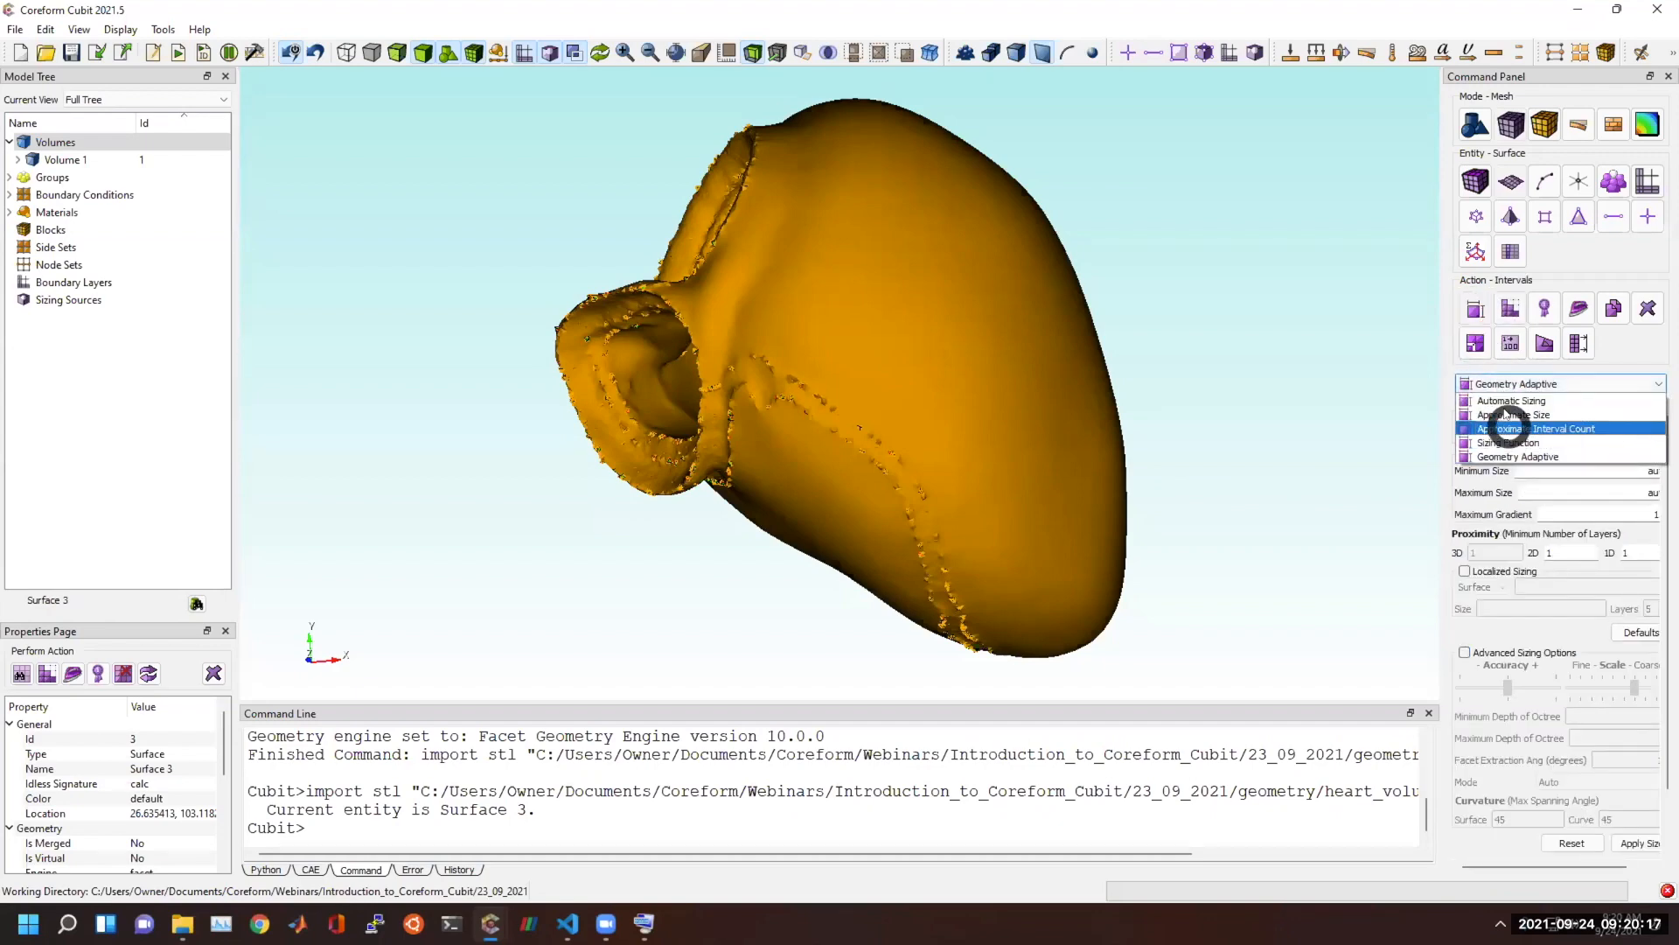
pyautogui.click(1506, 411)
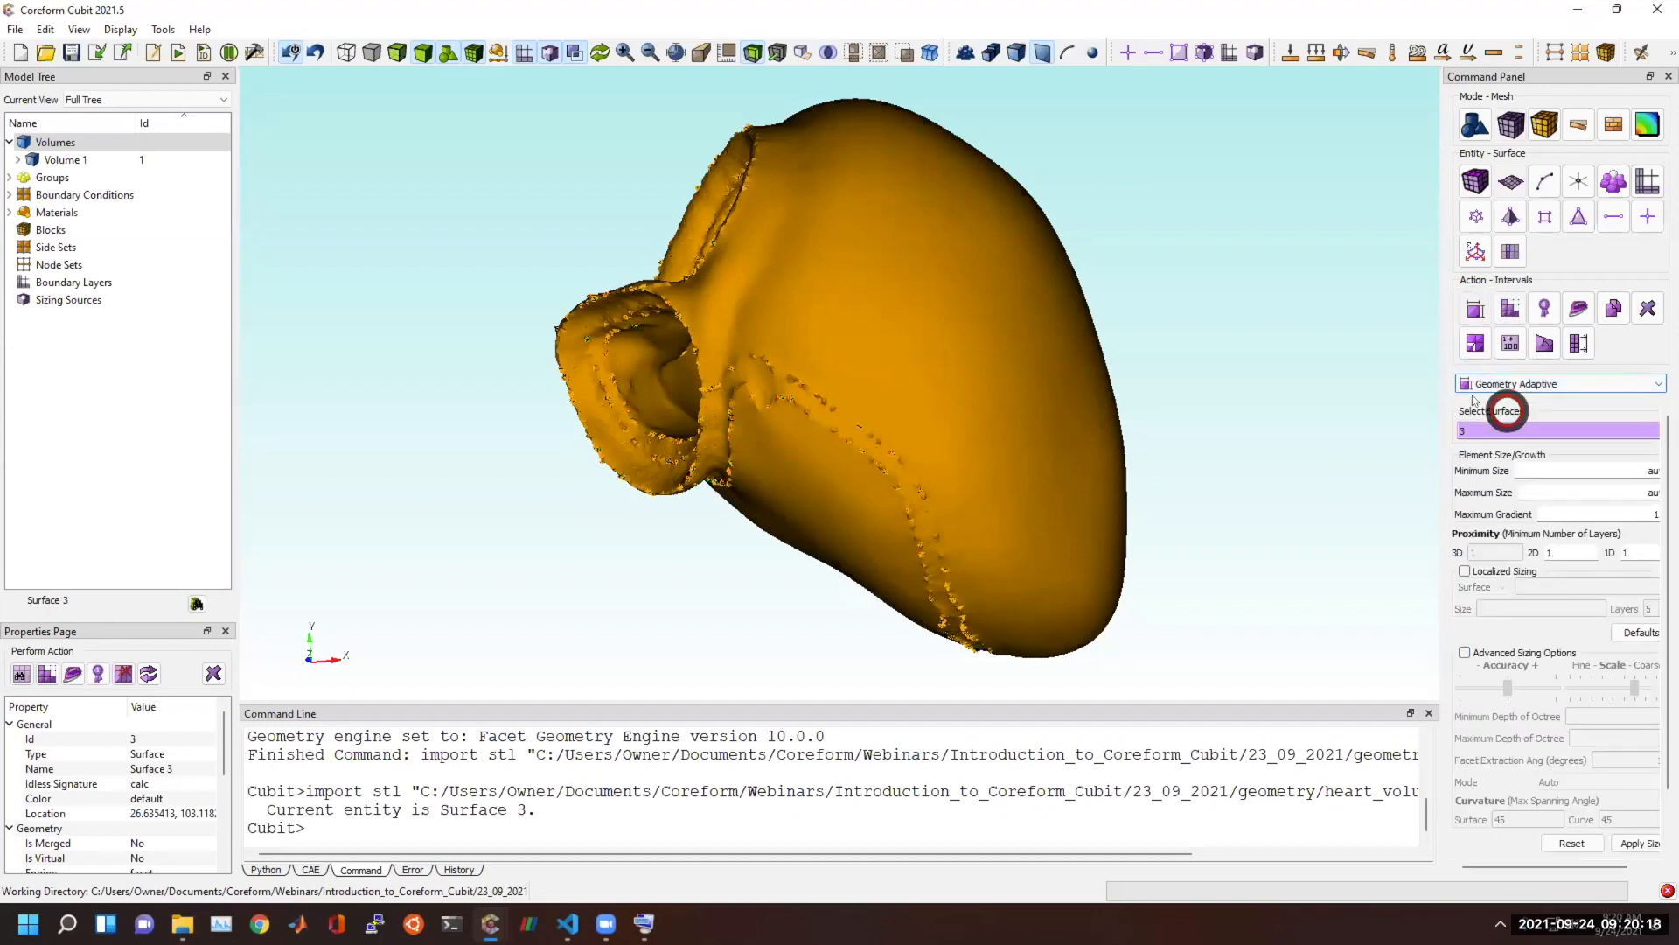
pyautogui.click(727, 52)
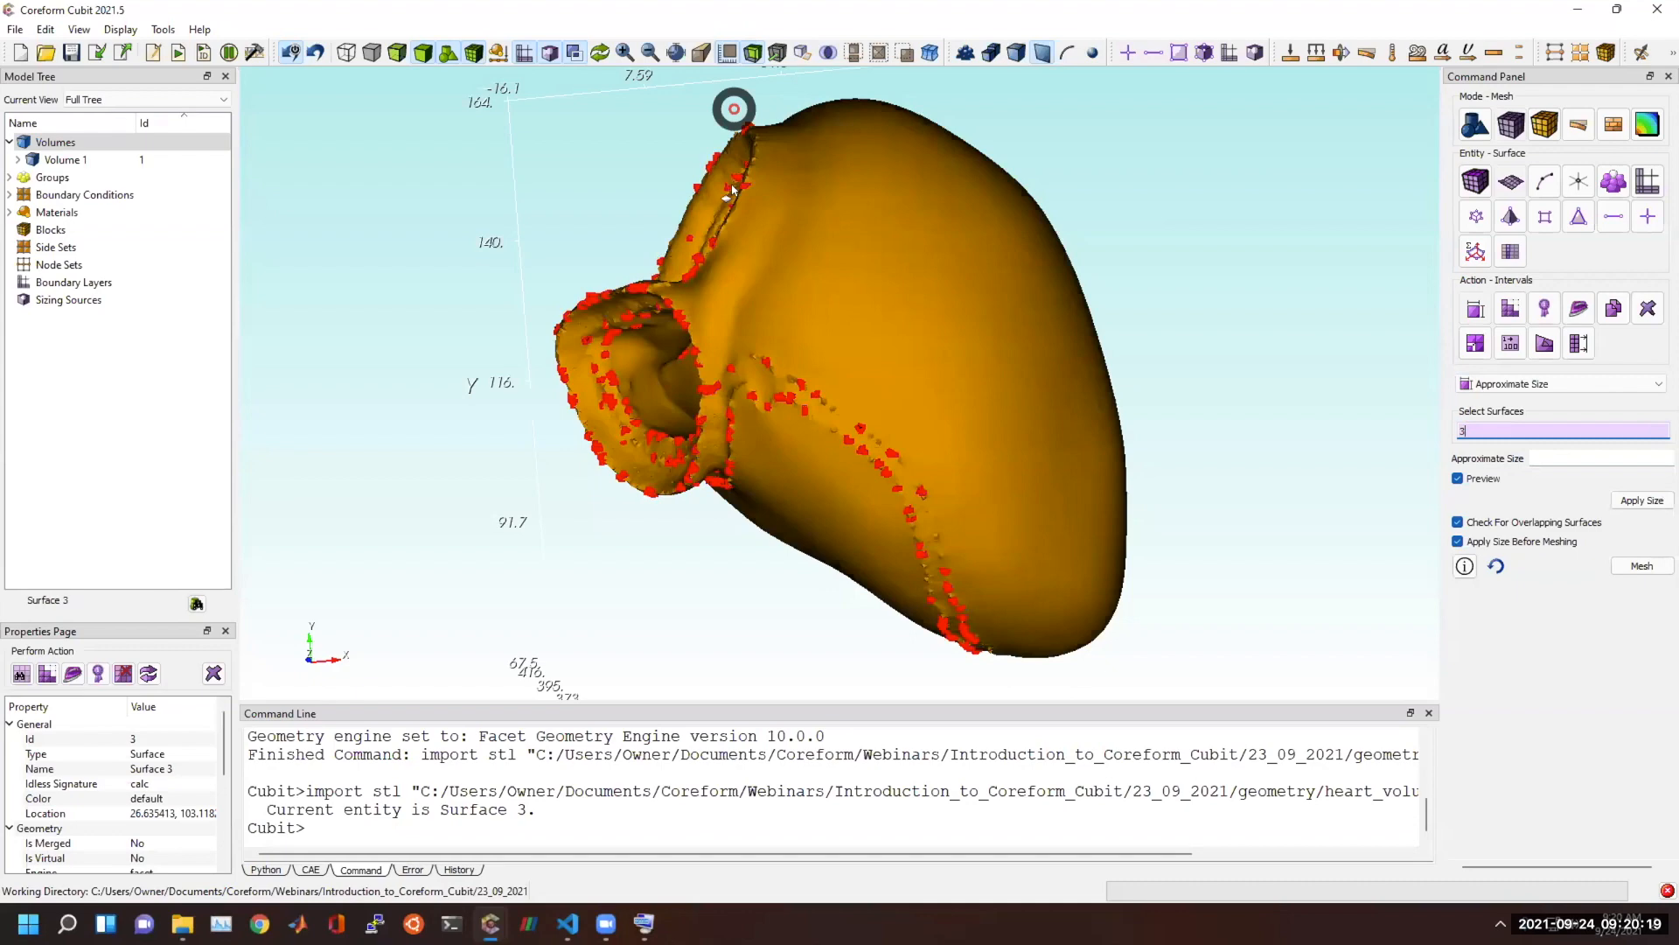
pyautogui.click(1565, 458)
pyautogui.write('1')
pyautogui.click(1638, 500)
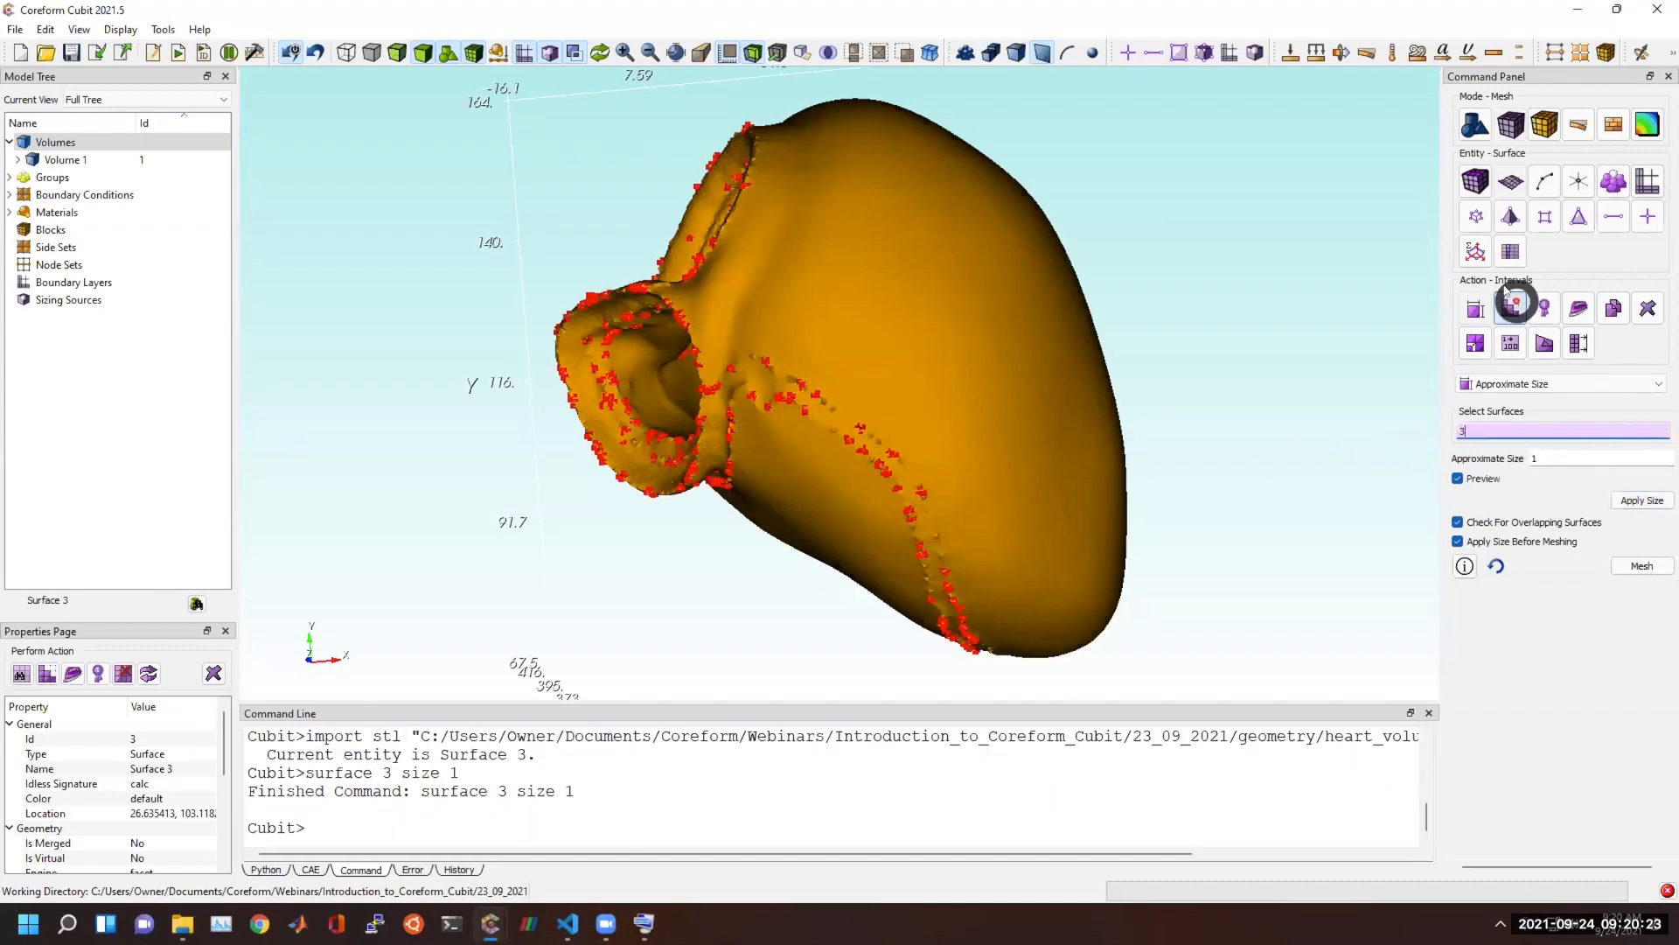
# Apply the Trimesh scheme to surface 3 with geometry sizing on and mesh the surface.
pyautogui.click(1509, 310)
pyautogui.click(1619, 573)
pyautogui.click(1632, 639)
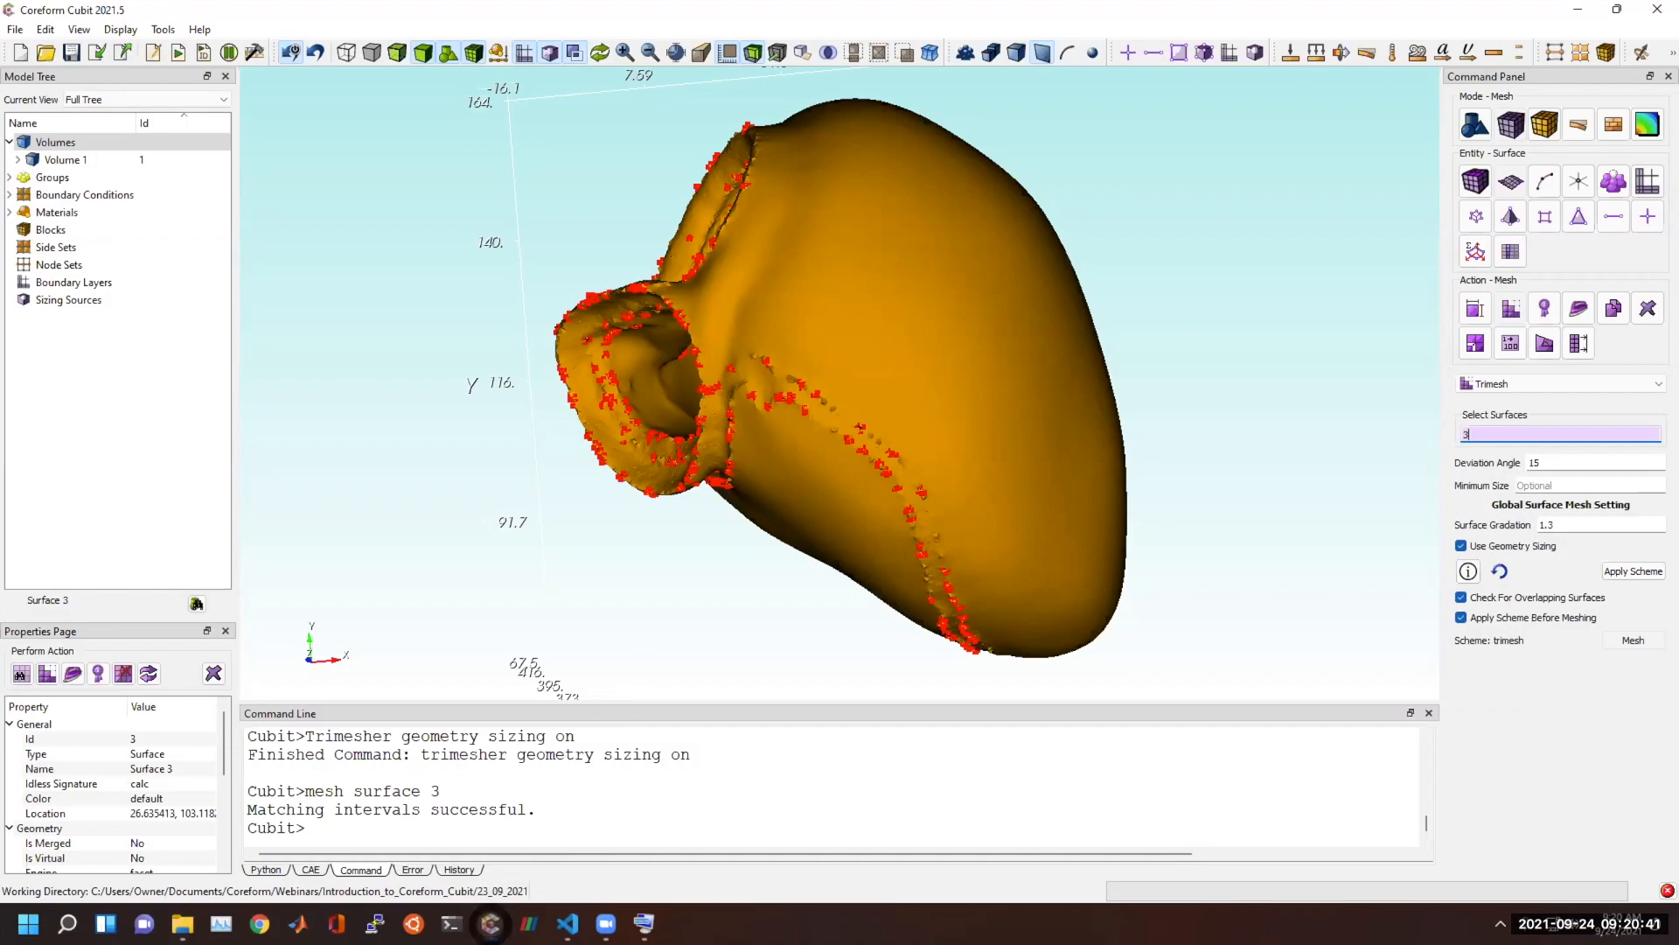
# Switch to the Cubit window with the Sculpt mesh of the heart and hide the geometry so only the mesh is displayed.
pyautogui.click(636, 840)
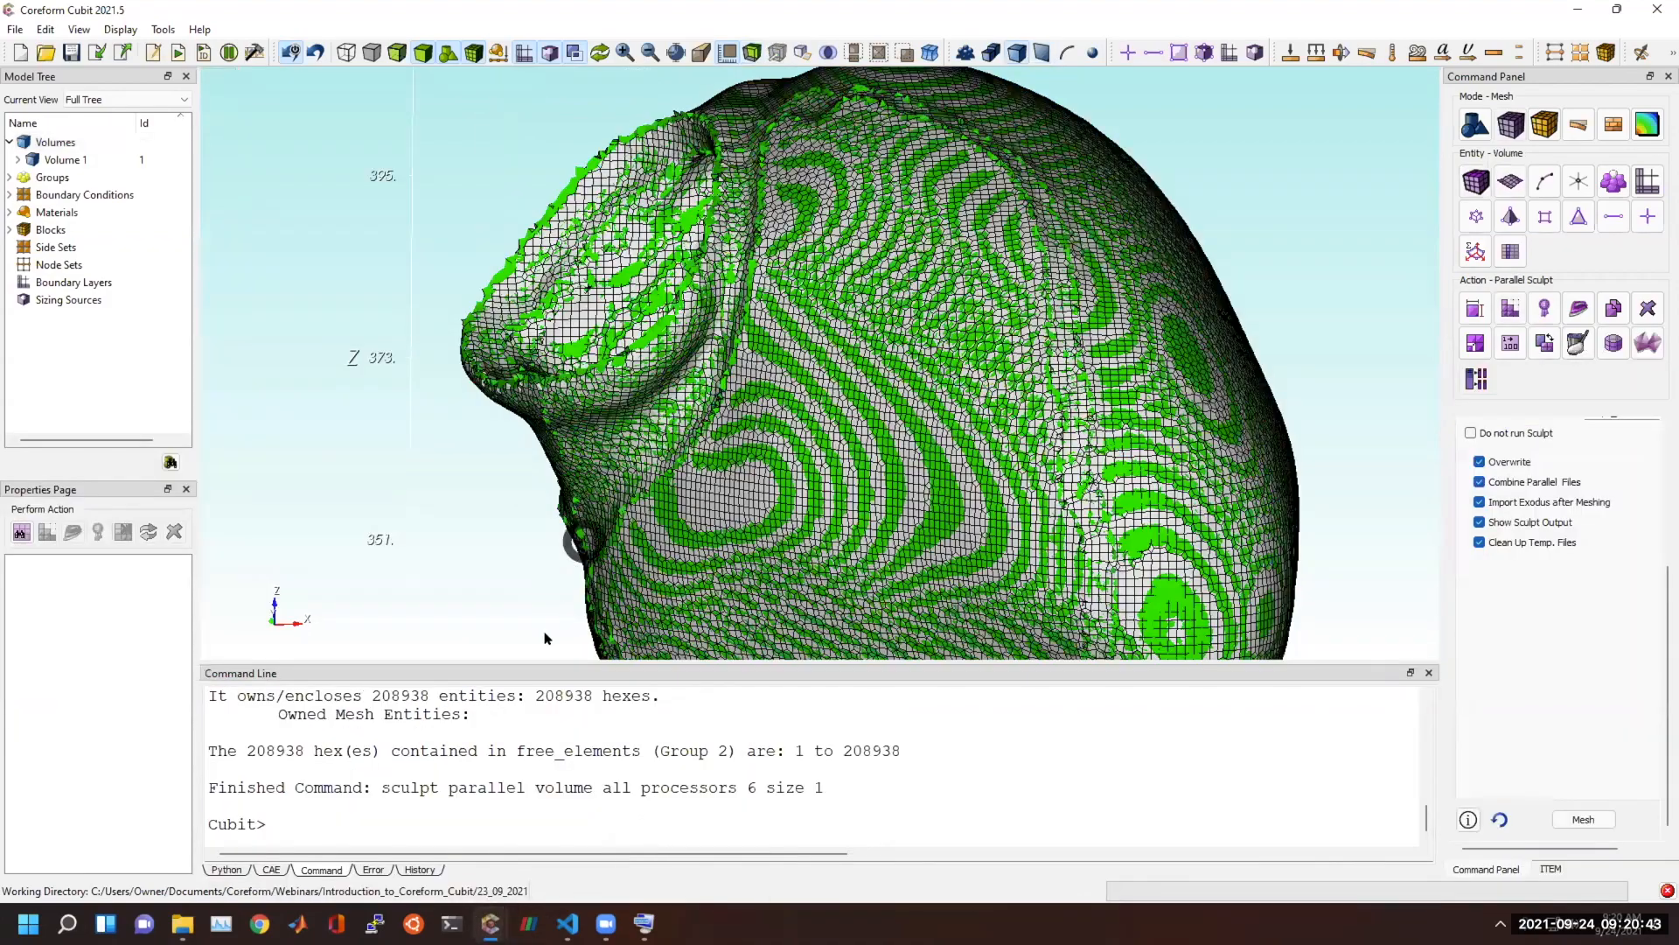
pyautogui.moveTo(642, 431); pyautogui.dragTo(339, 189, button='middle')
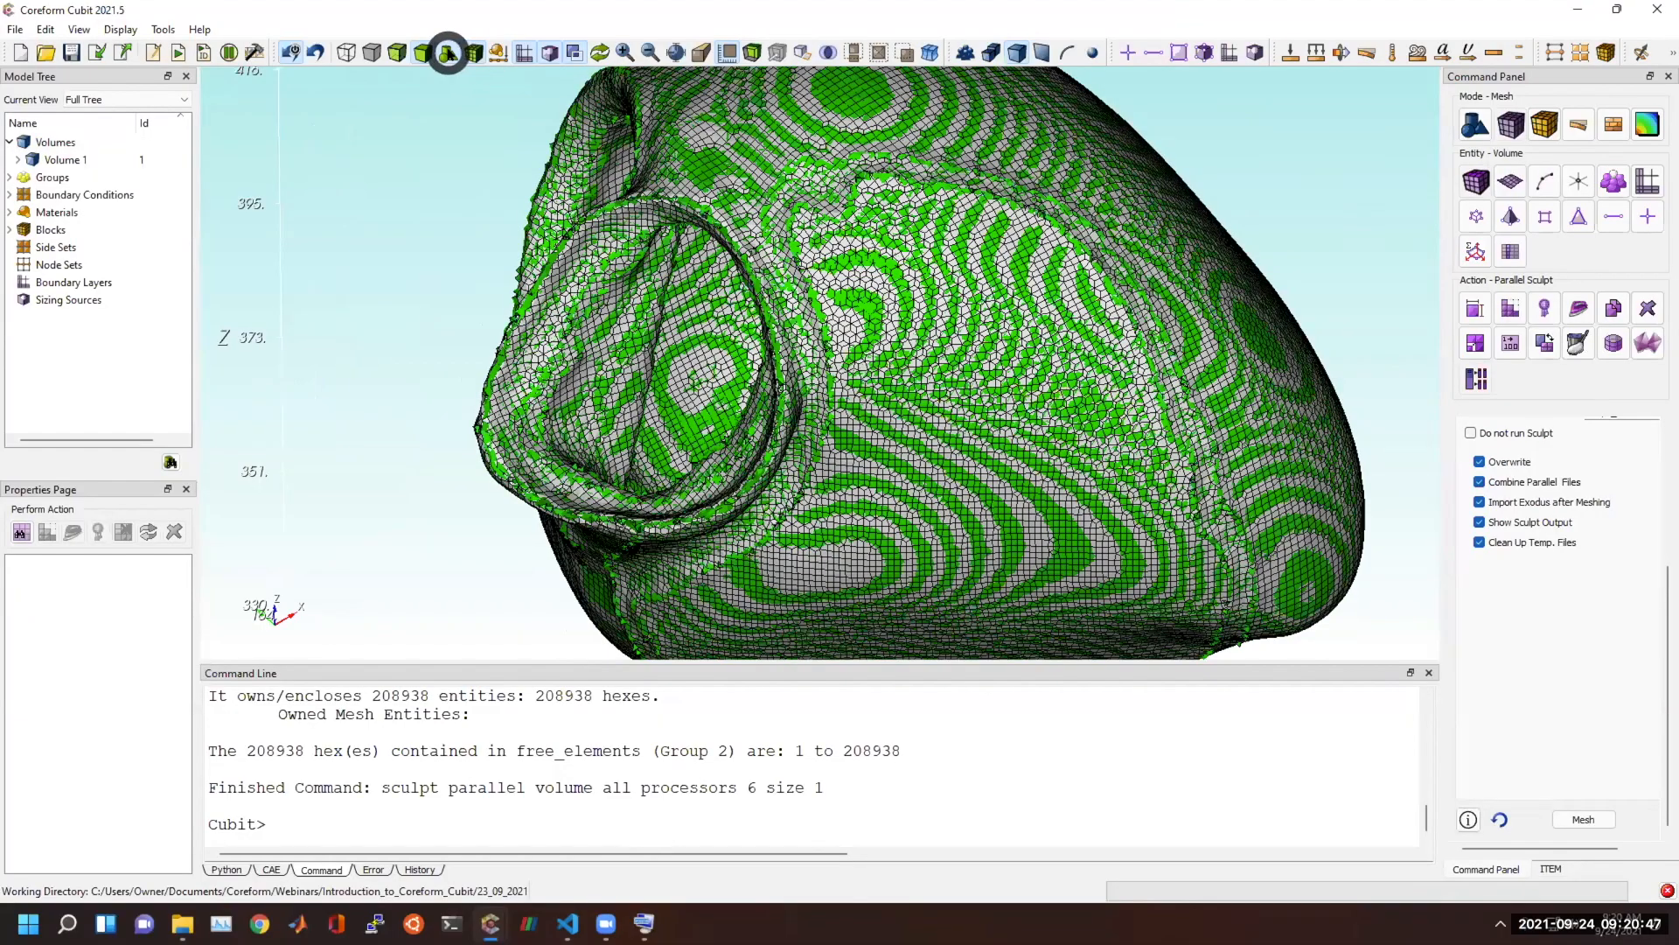
pyautogui.click(448, 52)
pyautogui.moveTo(918, 555); pyautogui.dragTo(712, 192, button='middle')
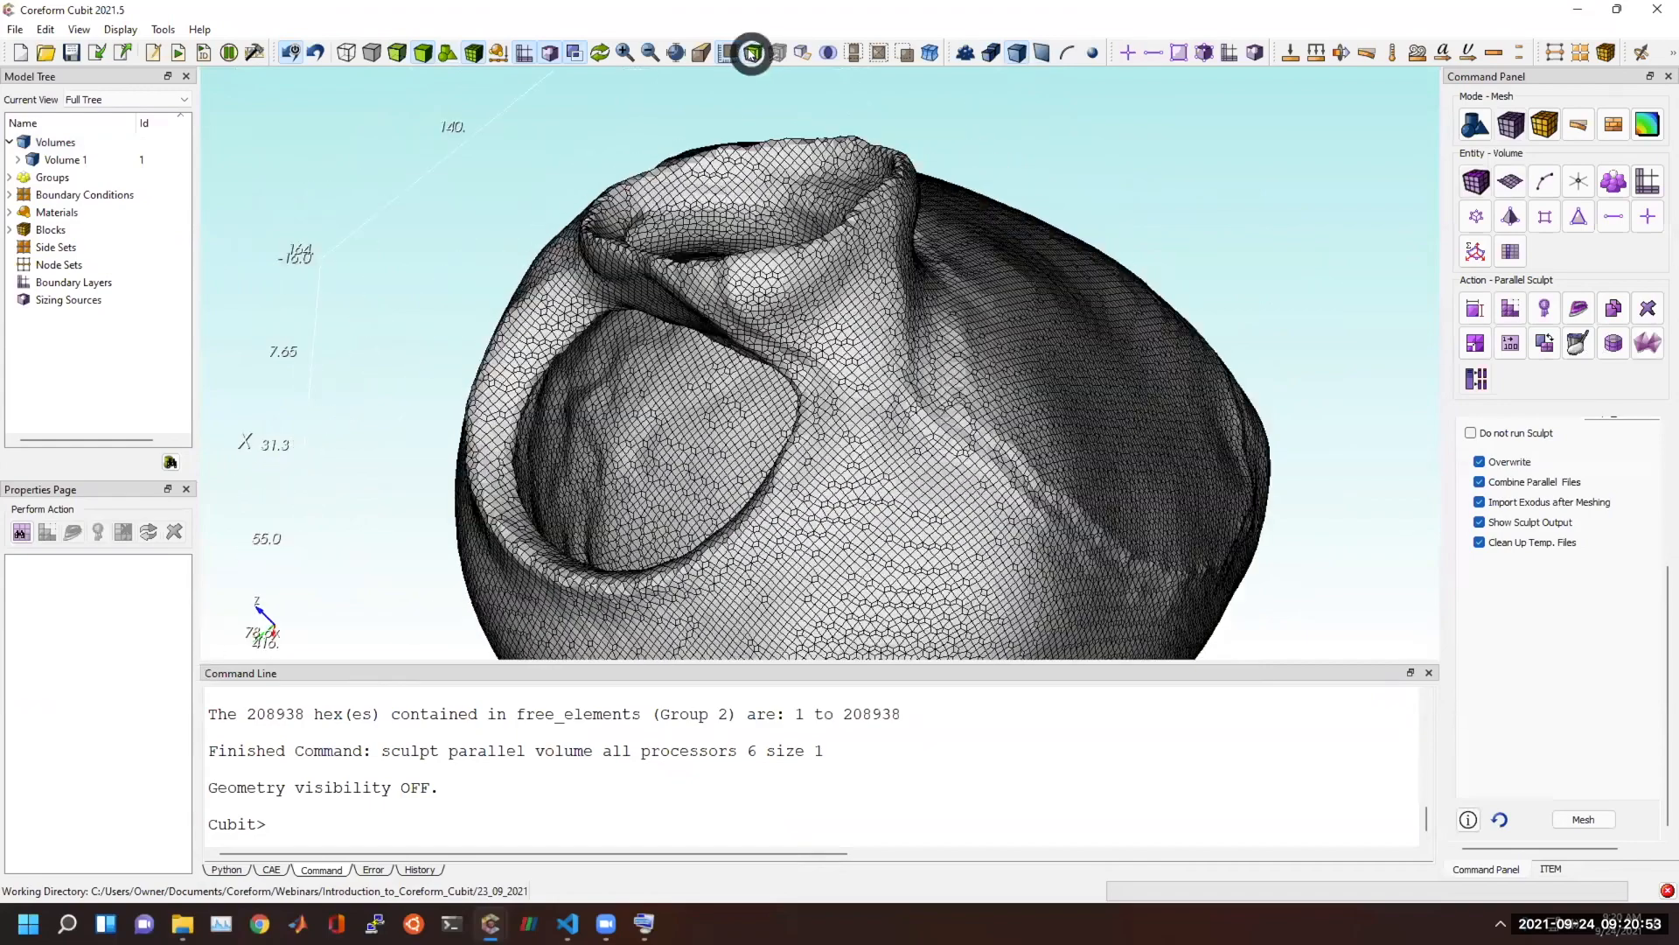
# Cut the Sculpt mesh with a clipping plane, hide the plane's manipulator and examine the hexes through the heart wall and inner cavity.
pyautogui.click(751, 53)
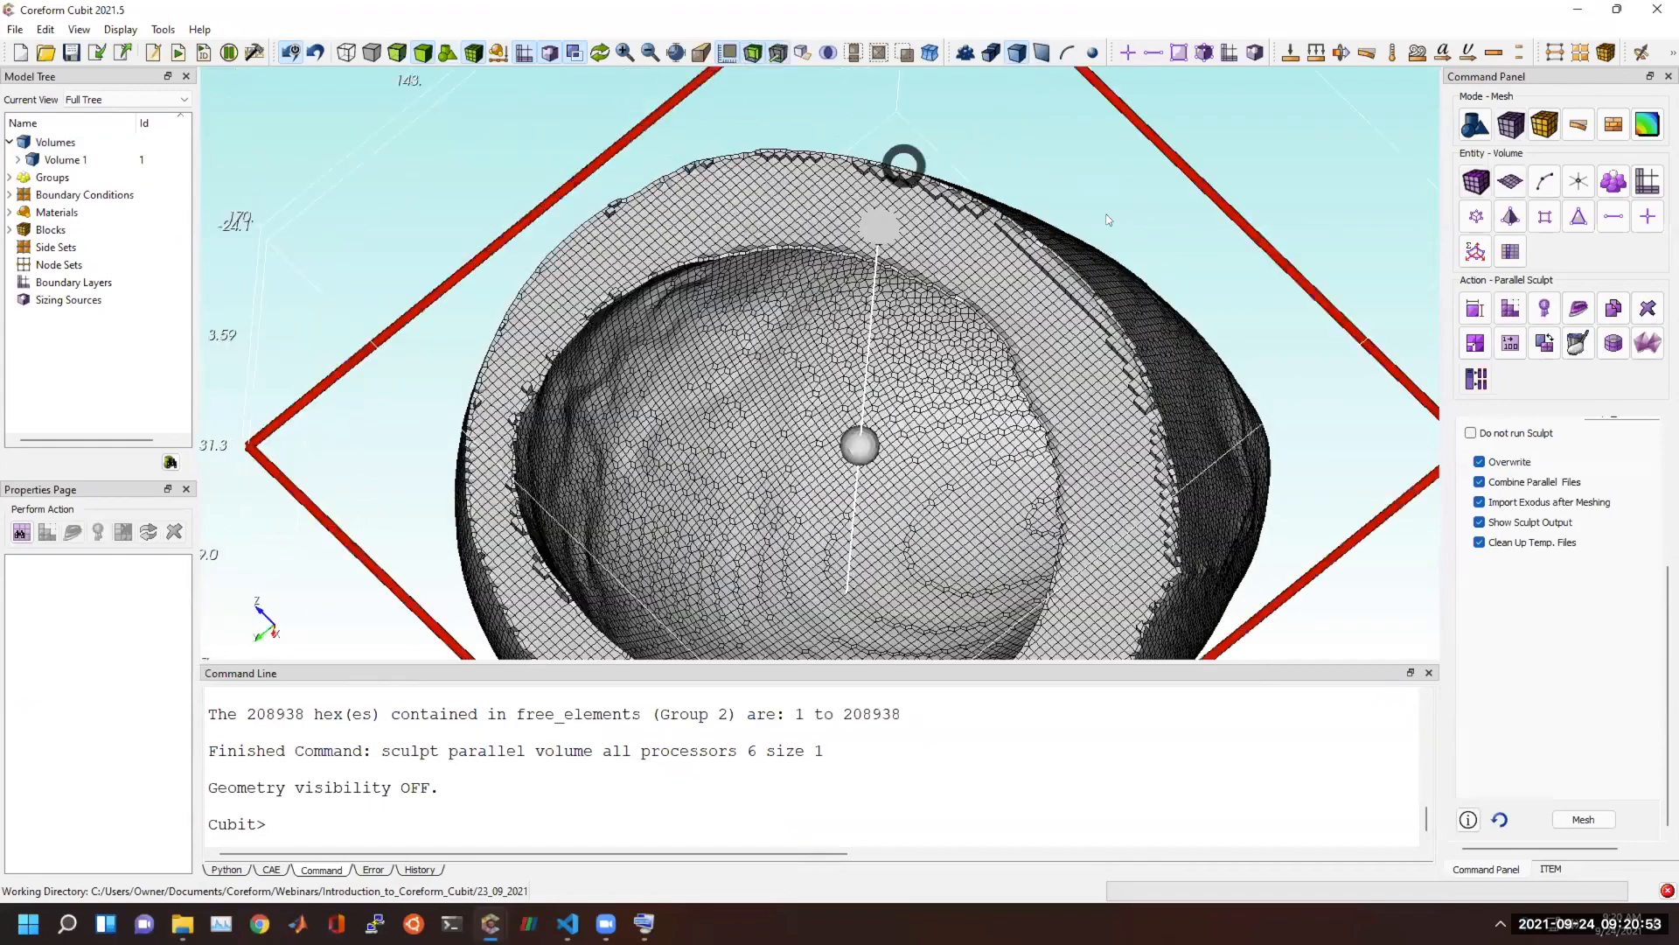
pyautogui.click(775, 53)
pyautogui.moveTo(812, 286); pyautogui.dragTo(820, 539, button='middle')
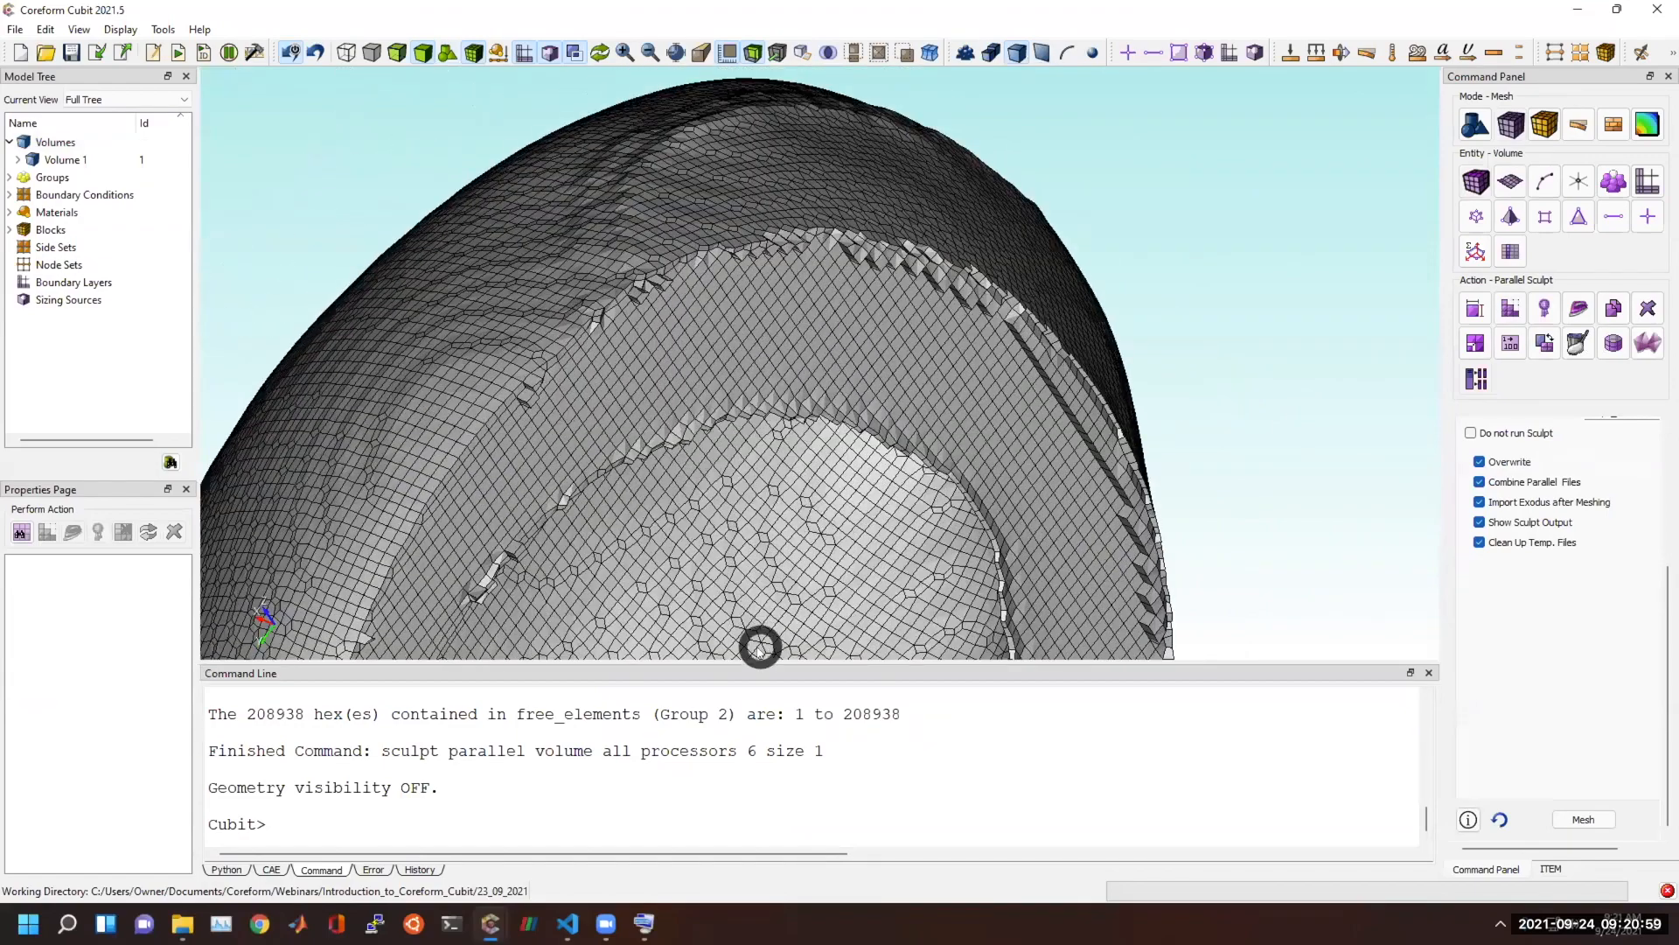
pyautogui.moveTo(705, 464); pyautogui.dragTo(842, 375)
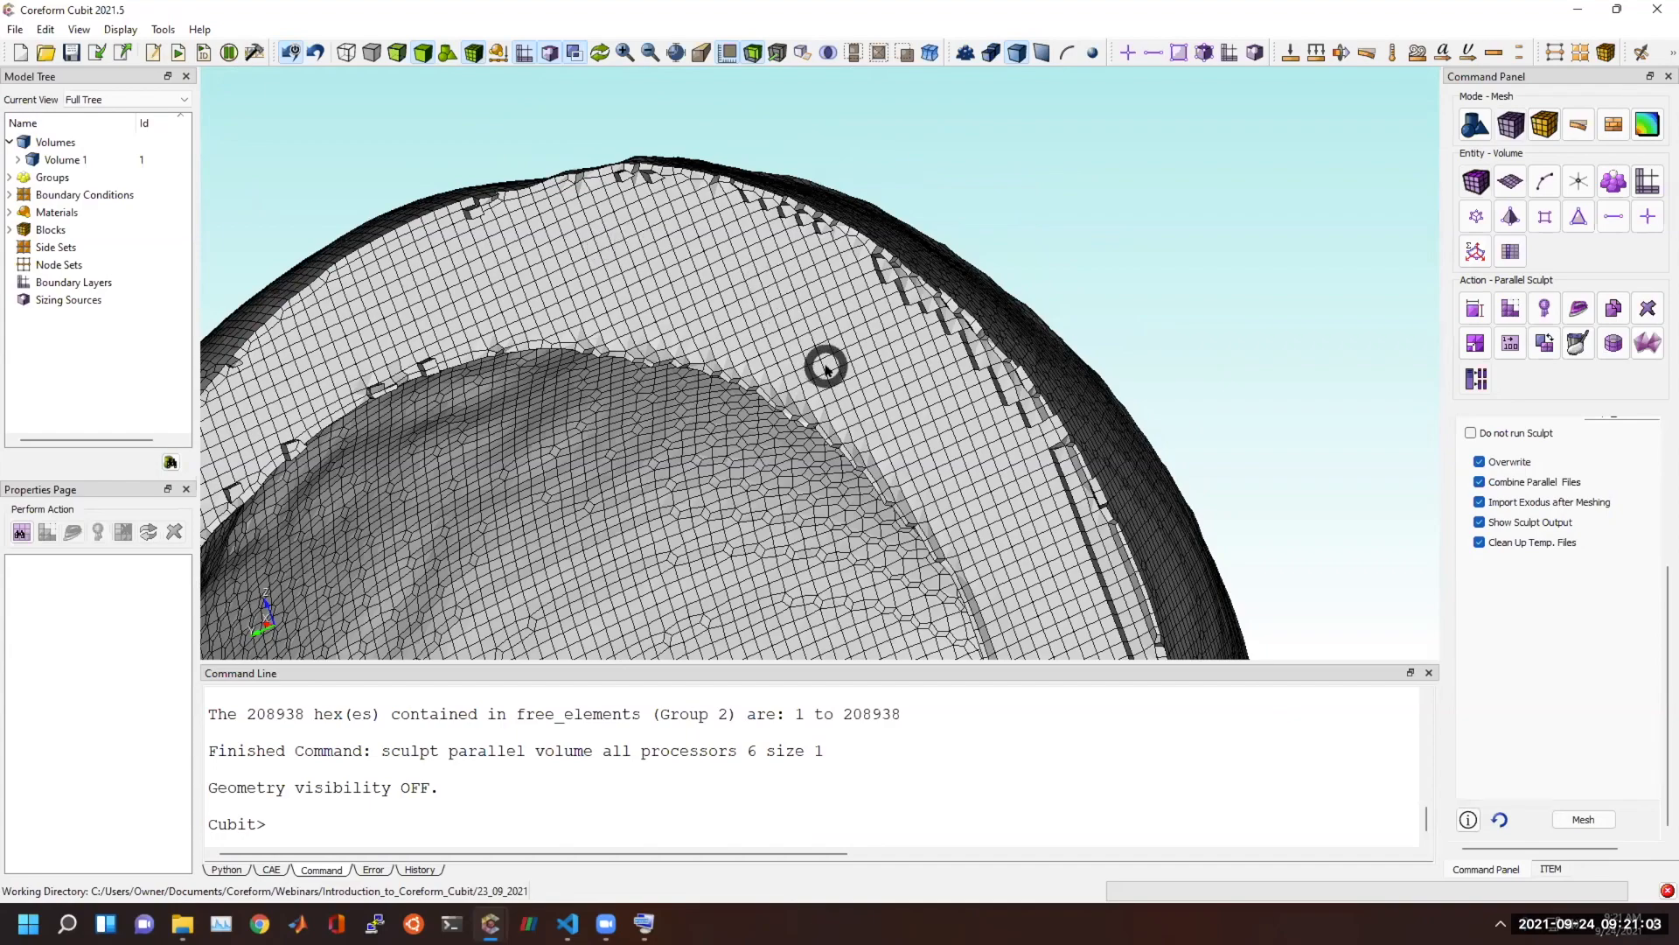
pyautogui.moveTo(824, 361); pyautogui.dragTo(690, 306)
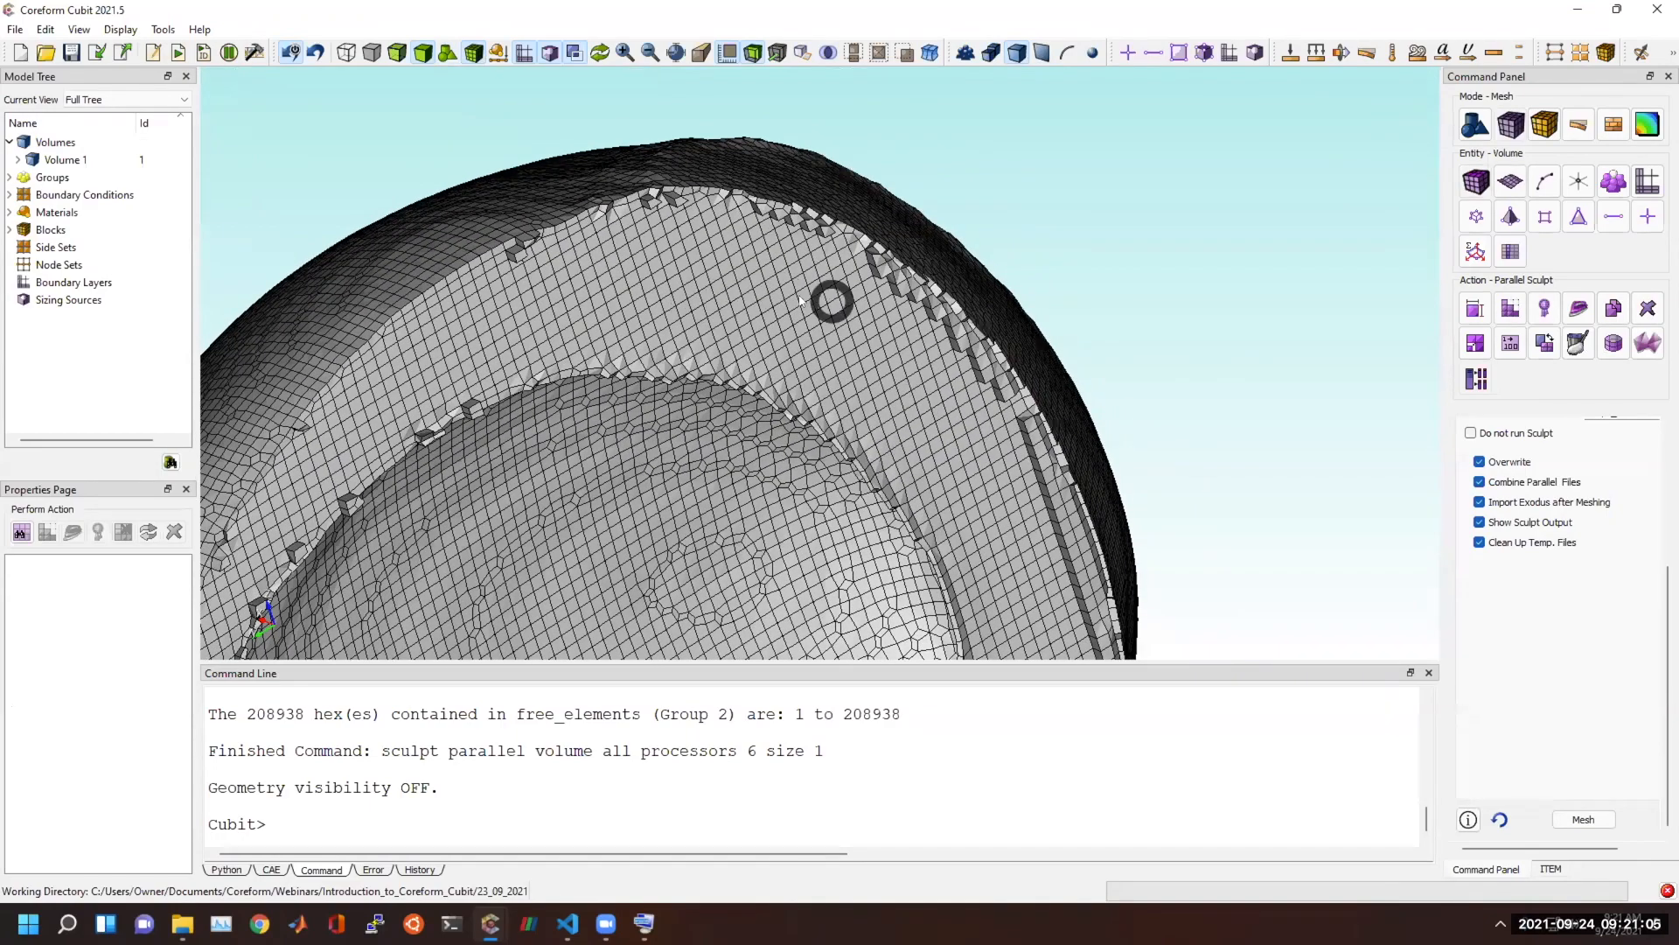
pyautogui.moveTo(553, 285); pyautogui.dragTo(785, 316)
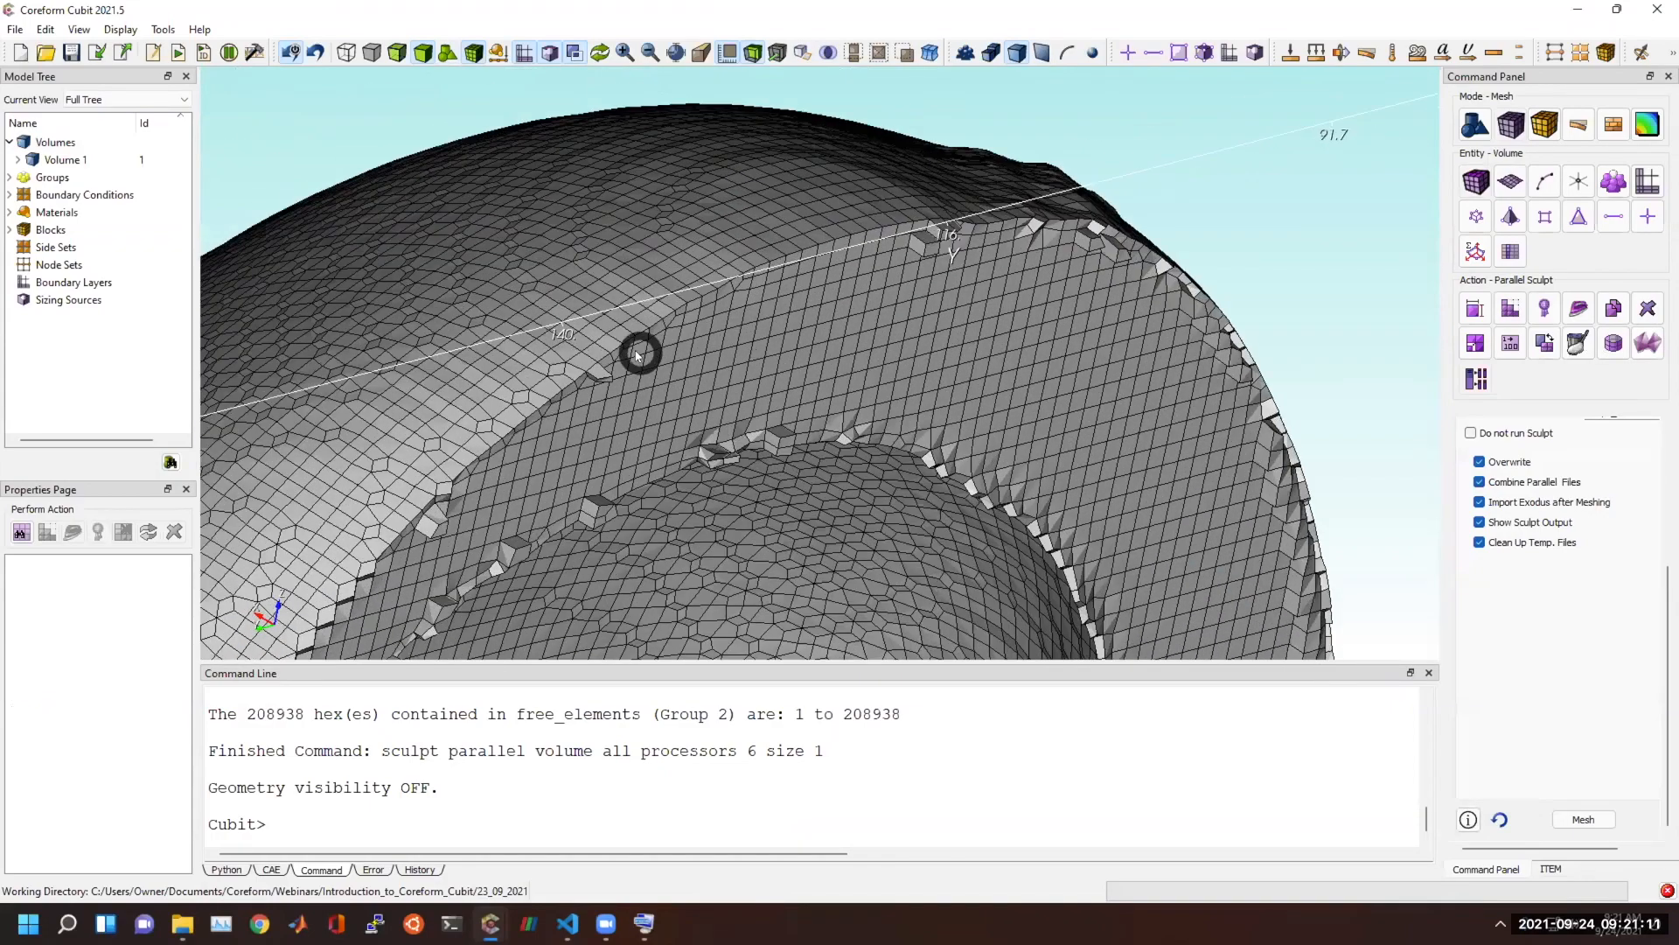
pyautogui.moveTo(681, 280)
pyautogui.mouseDown()
pyautogui.moveTo(710, 321)
pyautogui.moveTo(567, 408)
pyautogui.moveTo(593, 396)
pyautogui.moveTo(555, 297)
pyautogui.moveTo(569, 304)
pyautogui.moveTo(547, 300)
pyautogui.moveTo(697, 285)
pyautogui.moveTo(908, 303)
pyautogui.moveTo(724, 333)
pyautogui.moveTo(682, 288)
pyautogui.moveTo(855, 251)
pyautogui.moveTo(913, 197)
pyautogui.moveTo(750, 285)
pyautogui.moveTo(693, 285)
pyautogui.moveTo(674, 254)
pyautogui.moveTo(1131, 480)
pyautogui.moveTo(1000, 292)
pyautogui.moveTo(1088, 432)
pyautogui.moveTo(1012, 300)
pyautogui.moveTo(971, 304)
pyautogui.moveTo(978, 347)
pyautogui.moveTo(941, 419)
pyautogui.moveTo(1009, 435)
pyautogui.moveTo(1128, 423)
pyautogui.moveTo(768, 380)
pyautogui.mouseUp()
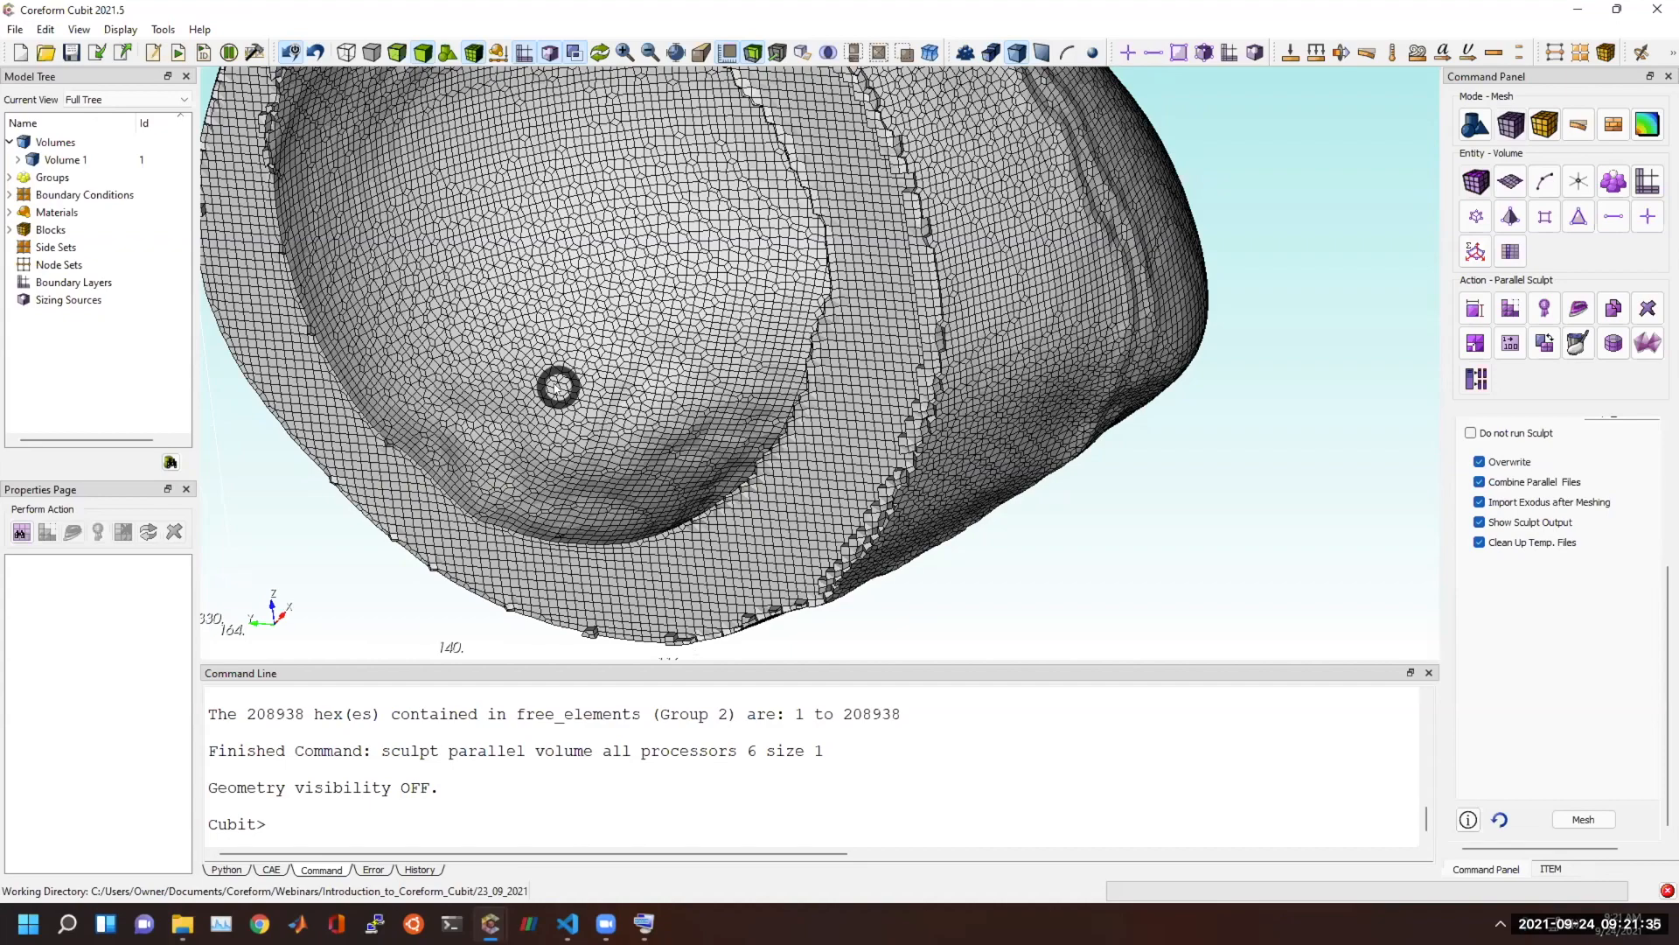
pyautogui.moveTo(558, 387); pyautogui.dragTo(368, 279)
pyautogui.moveTo(909, 339); pyautogui.dragTo(813, 469)
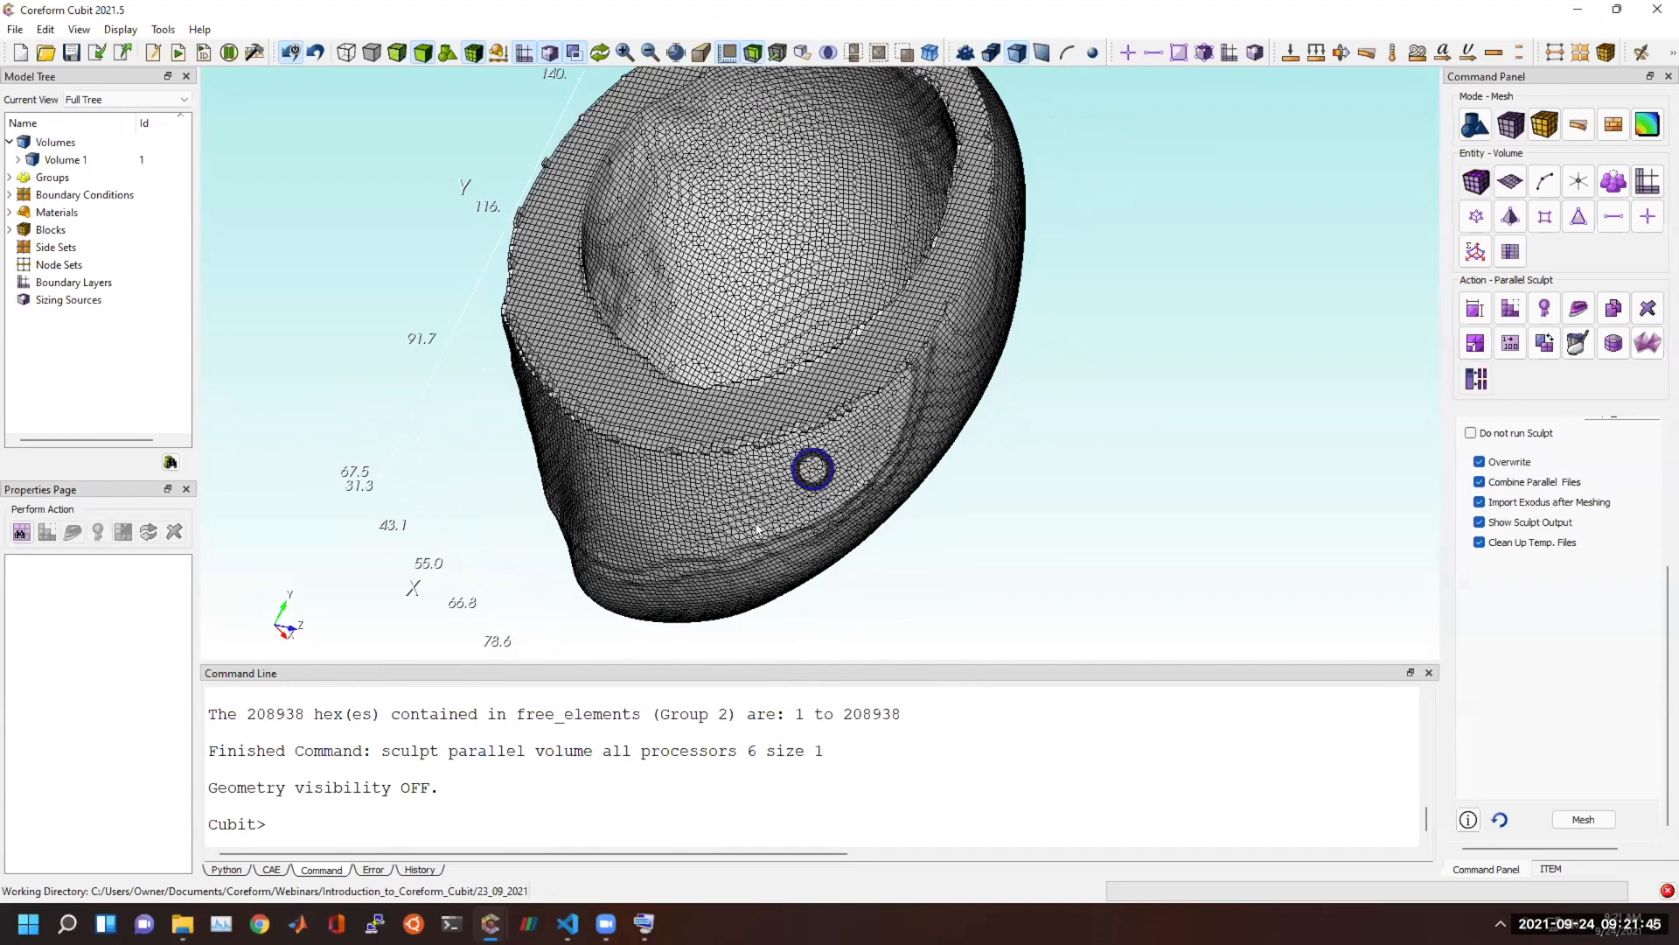
# Switch back to the Cubit window with the trimeshed heart and examine the triangle sizes along the seam and around the vessel openings.
pyautogui.moveTo(490, 923)
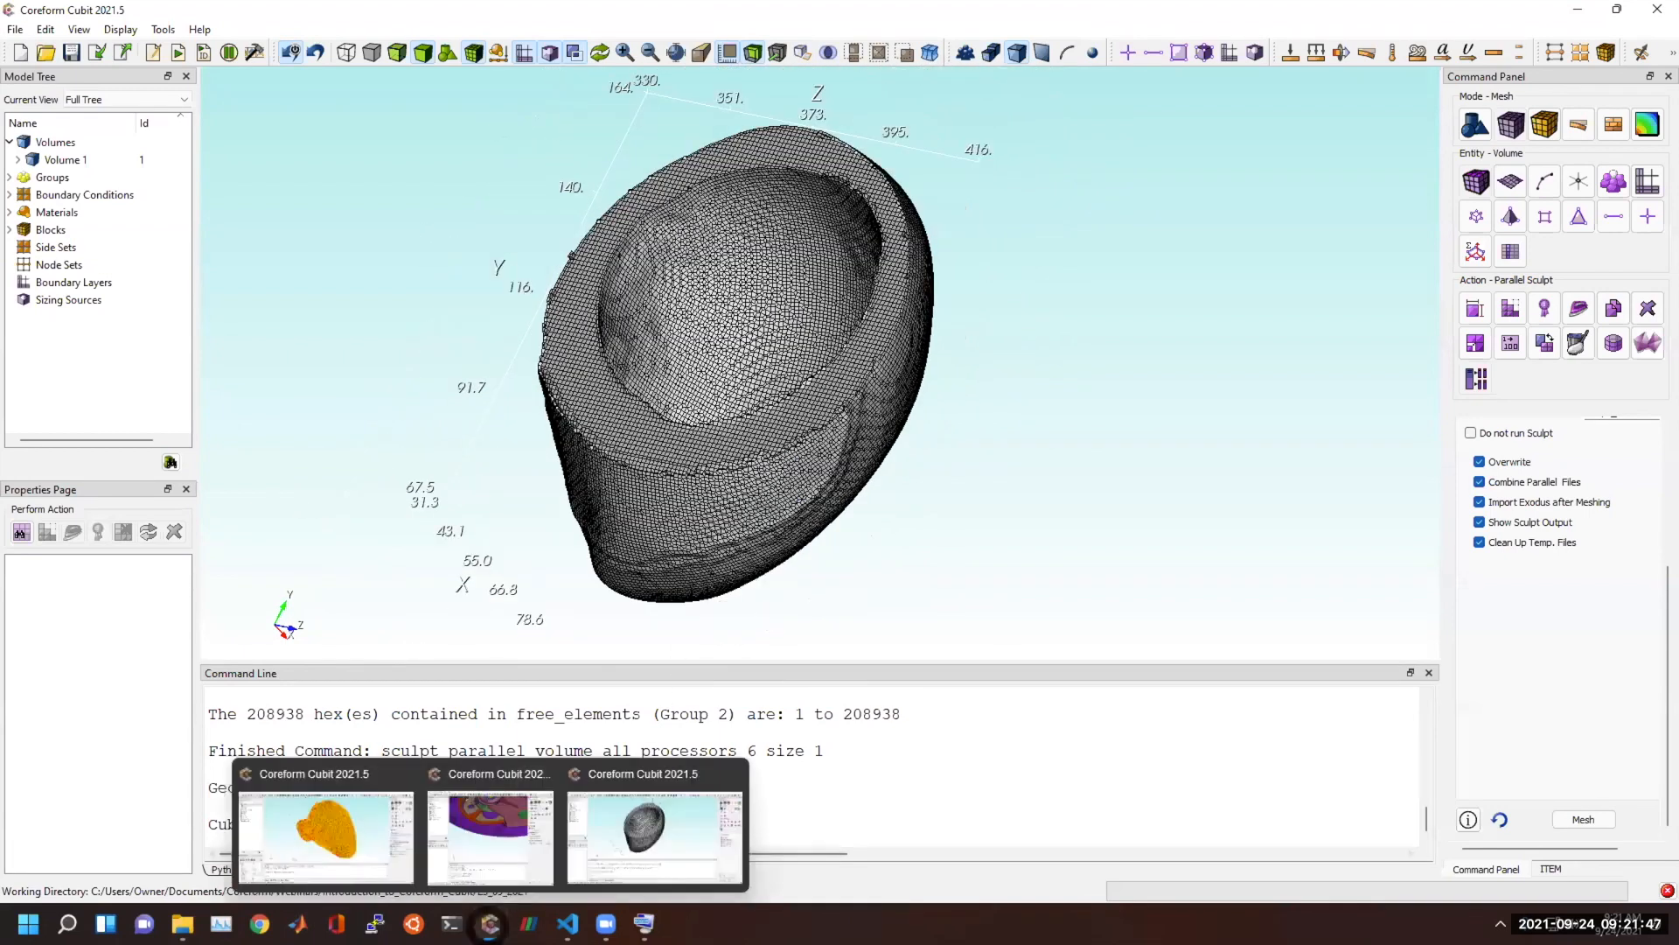
pyautogui.click(341, 835)
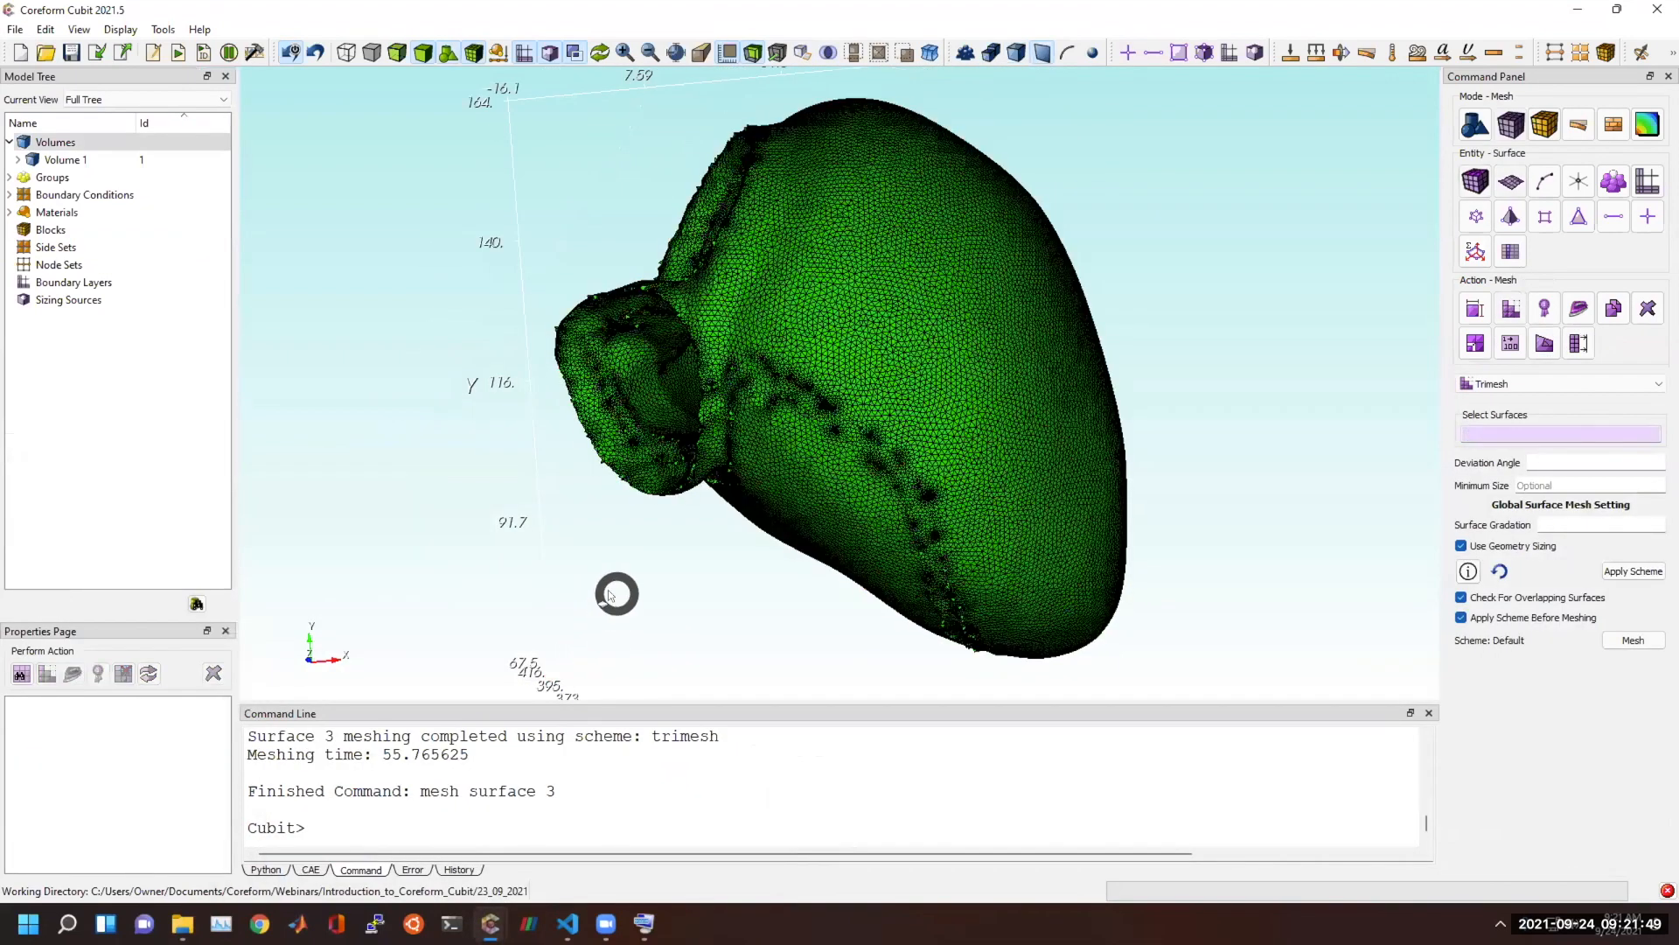
pyautogui.scroll(3, 825, 402)
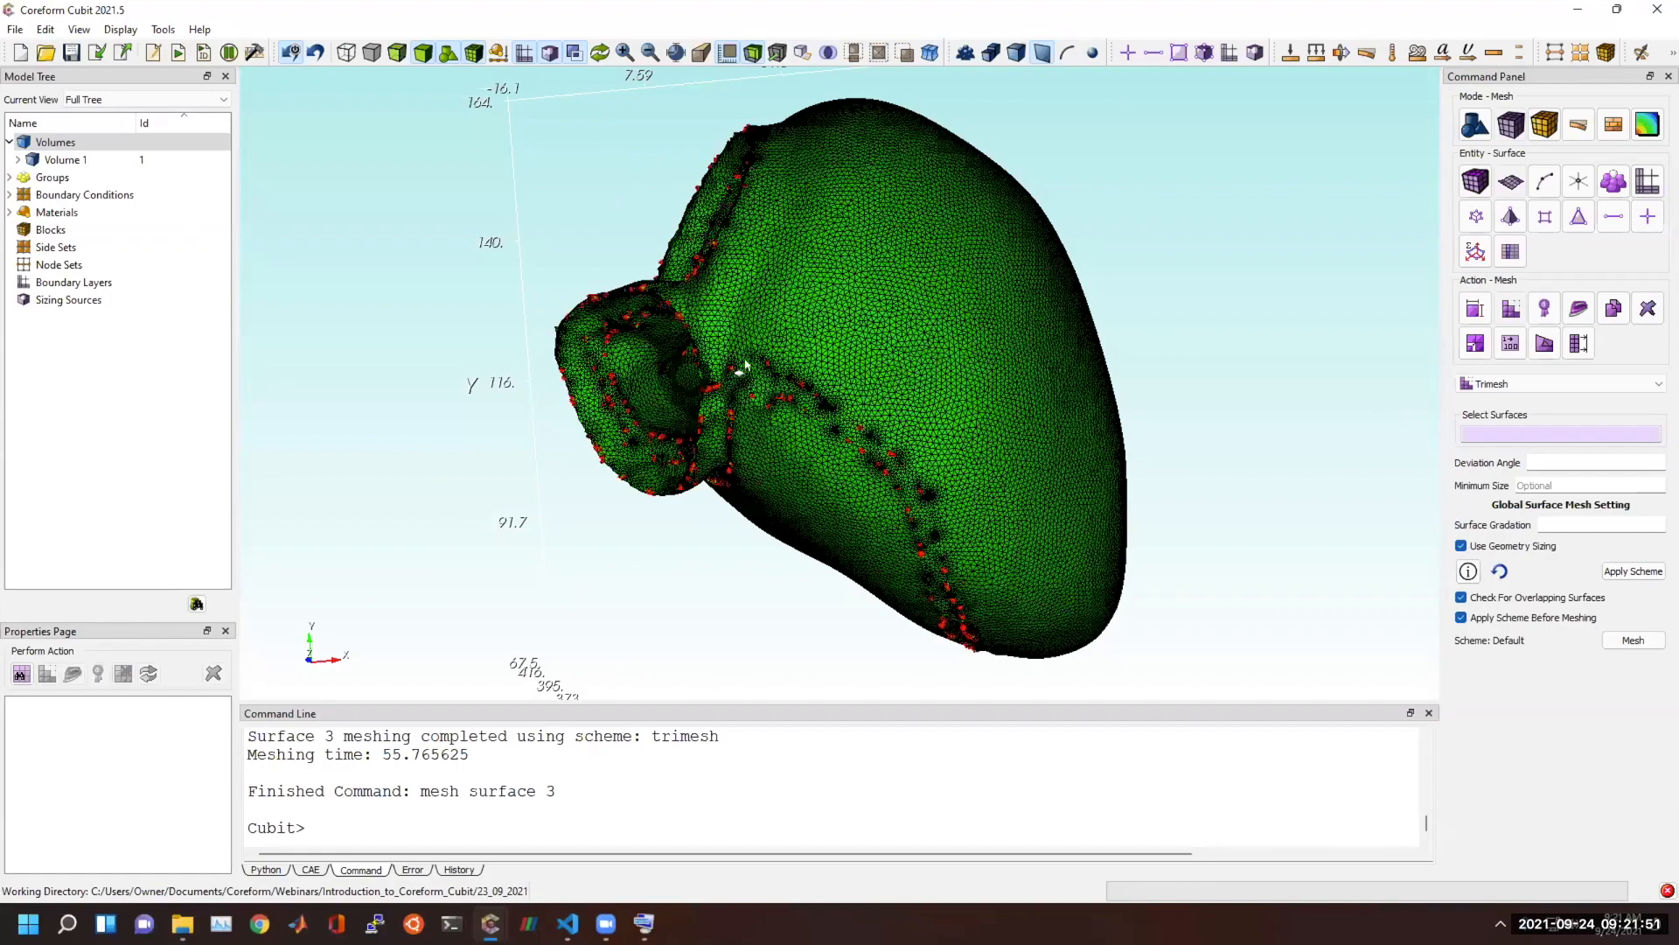
pyautogui.scroll(2, 909, 407)
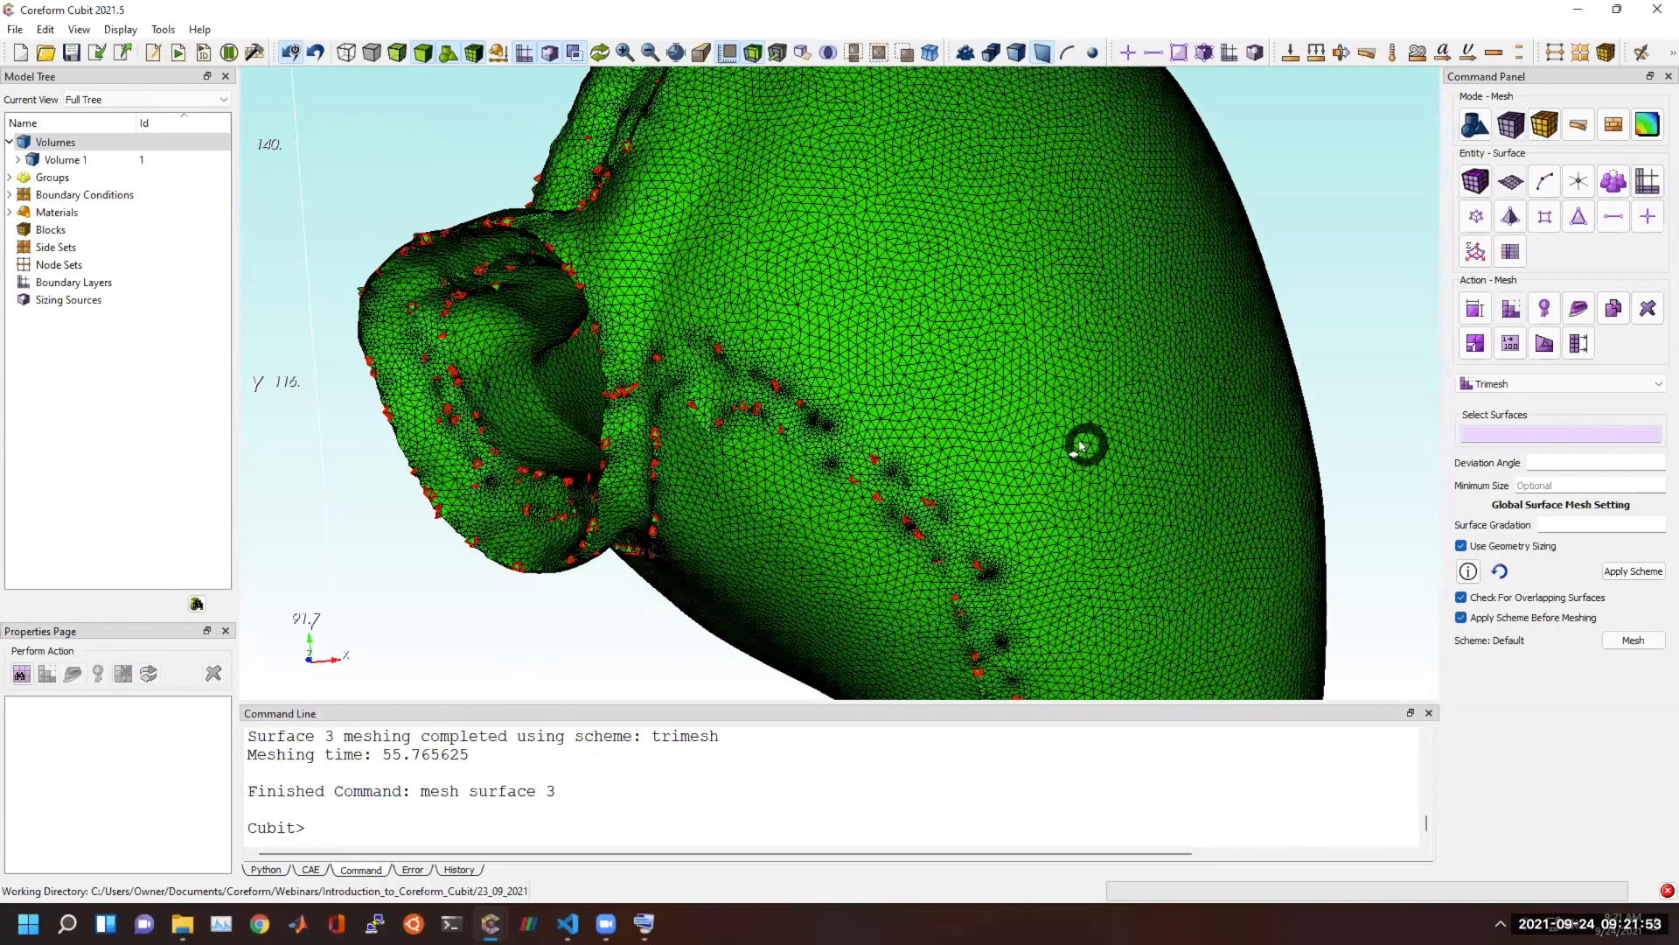
pyautogui.scroll(3, 1087, 443)
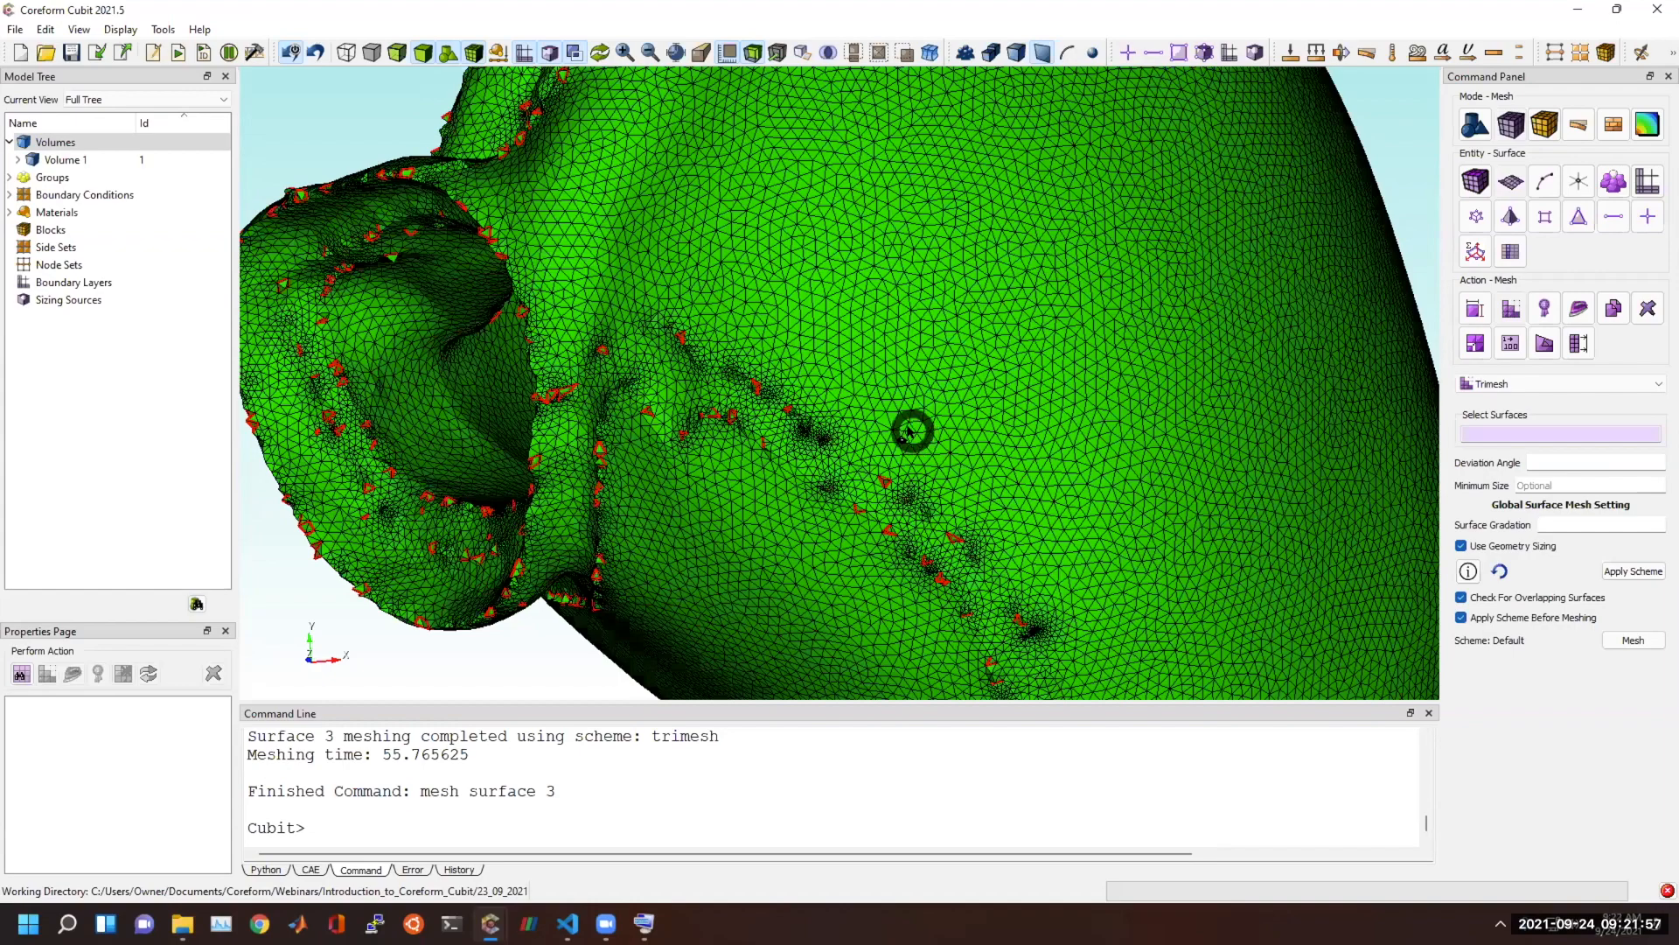
pyautogui.moveTo(1015, 195); pyautogui.dragTo(912, 477, button='middle')
pyautogui.moveTo(905, 475); pyautogui.dragTo(869, 419)
pyautogui.scroll(3, 774, 476)
pyautogui.scroll(2, 777, 477)
pyautogui.moveTo(560, 479); pyautogui.dragTo(878, 363, button='middle')
pyautogui.scroll(1, 817, 454)
pyautogui.scroll(-1, 835, 460)
pyautogui.moveTo(799, 563); pyautogui.dragTo(413, 433)
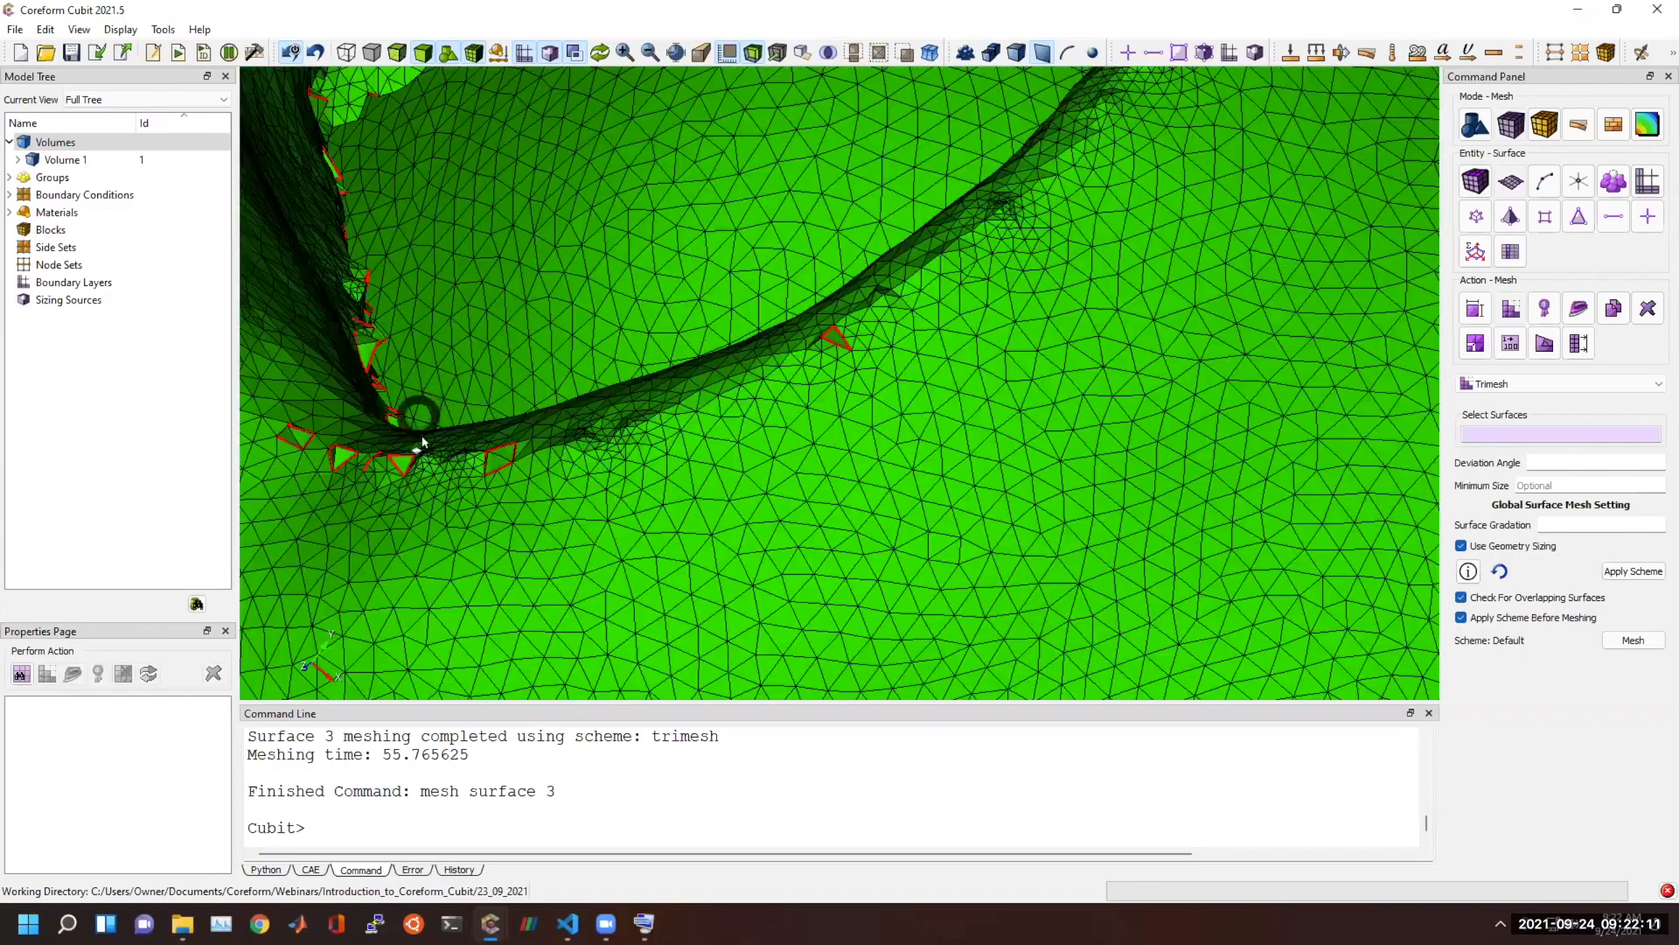
pyautogui.moveTo(630, 446); pyautogui.dragTo(982, 540)
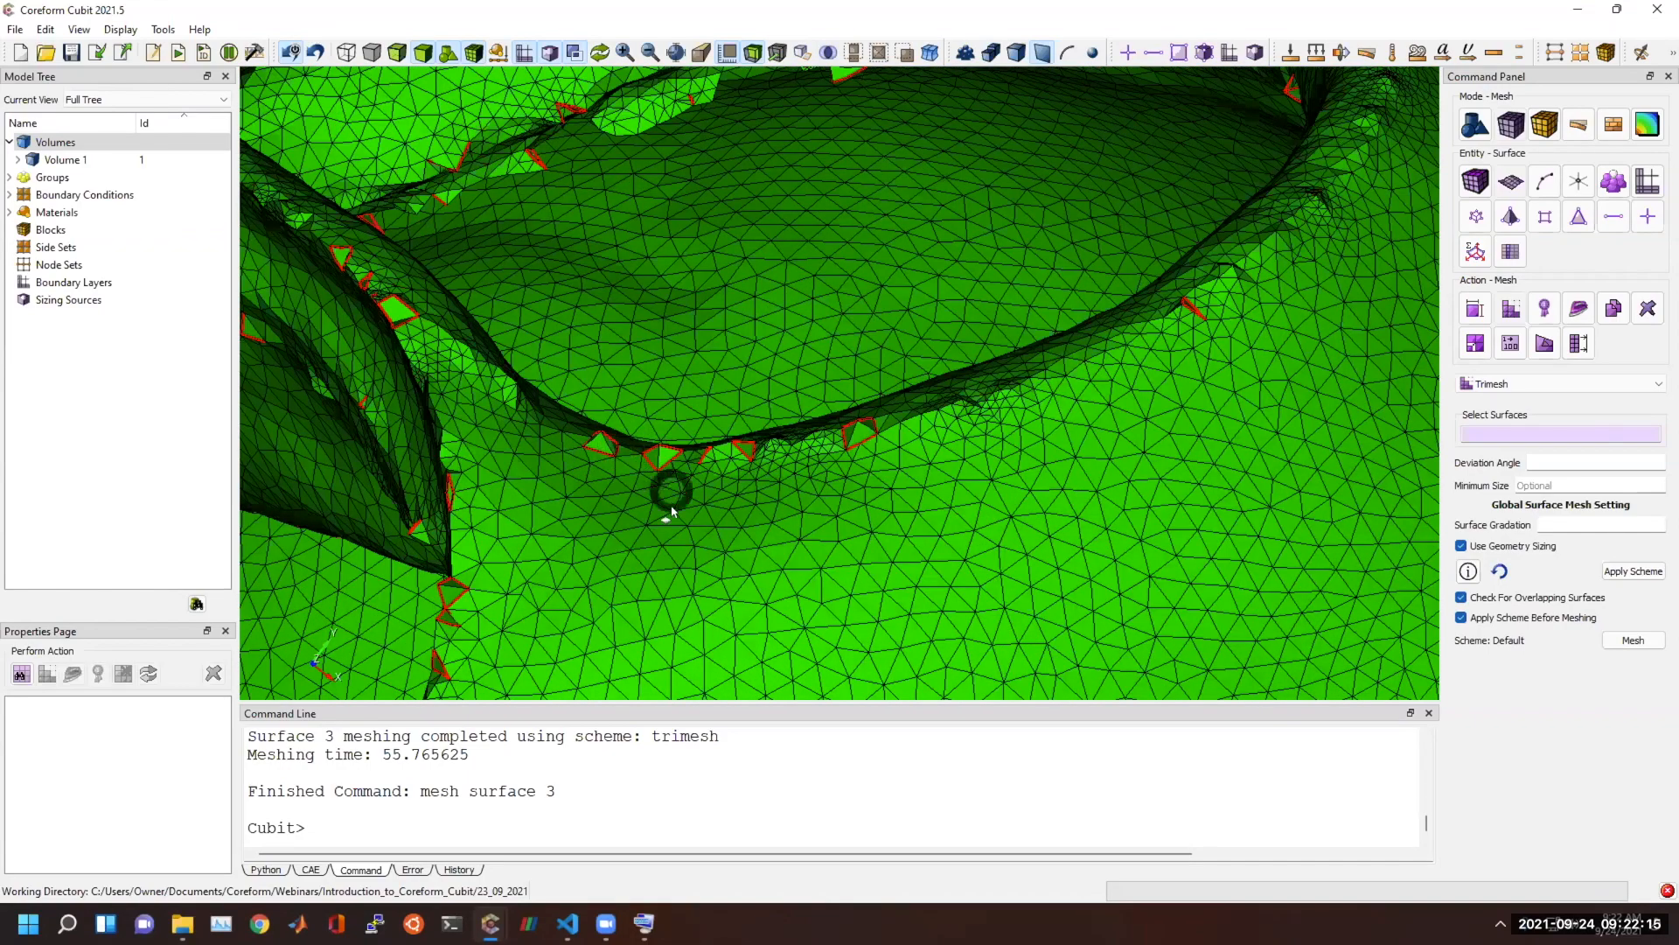
pyautogui.moveTo(688, 446)
pyautogui.mouseDown()
pyautogui.moveTo(522, 429)
pyautogui.moveTo(615, 411)
pyautogui.moveTo(668, 432)
pyautogui.moveTo(644, 450)
pyautogui.moveTo(832, 533)
pyautogui.moveTo(635, 564)
pyautogui.mouseUp()
pyautogui.scroll(-9, 632, 566)
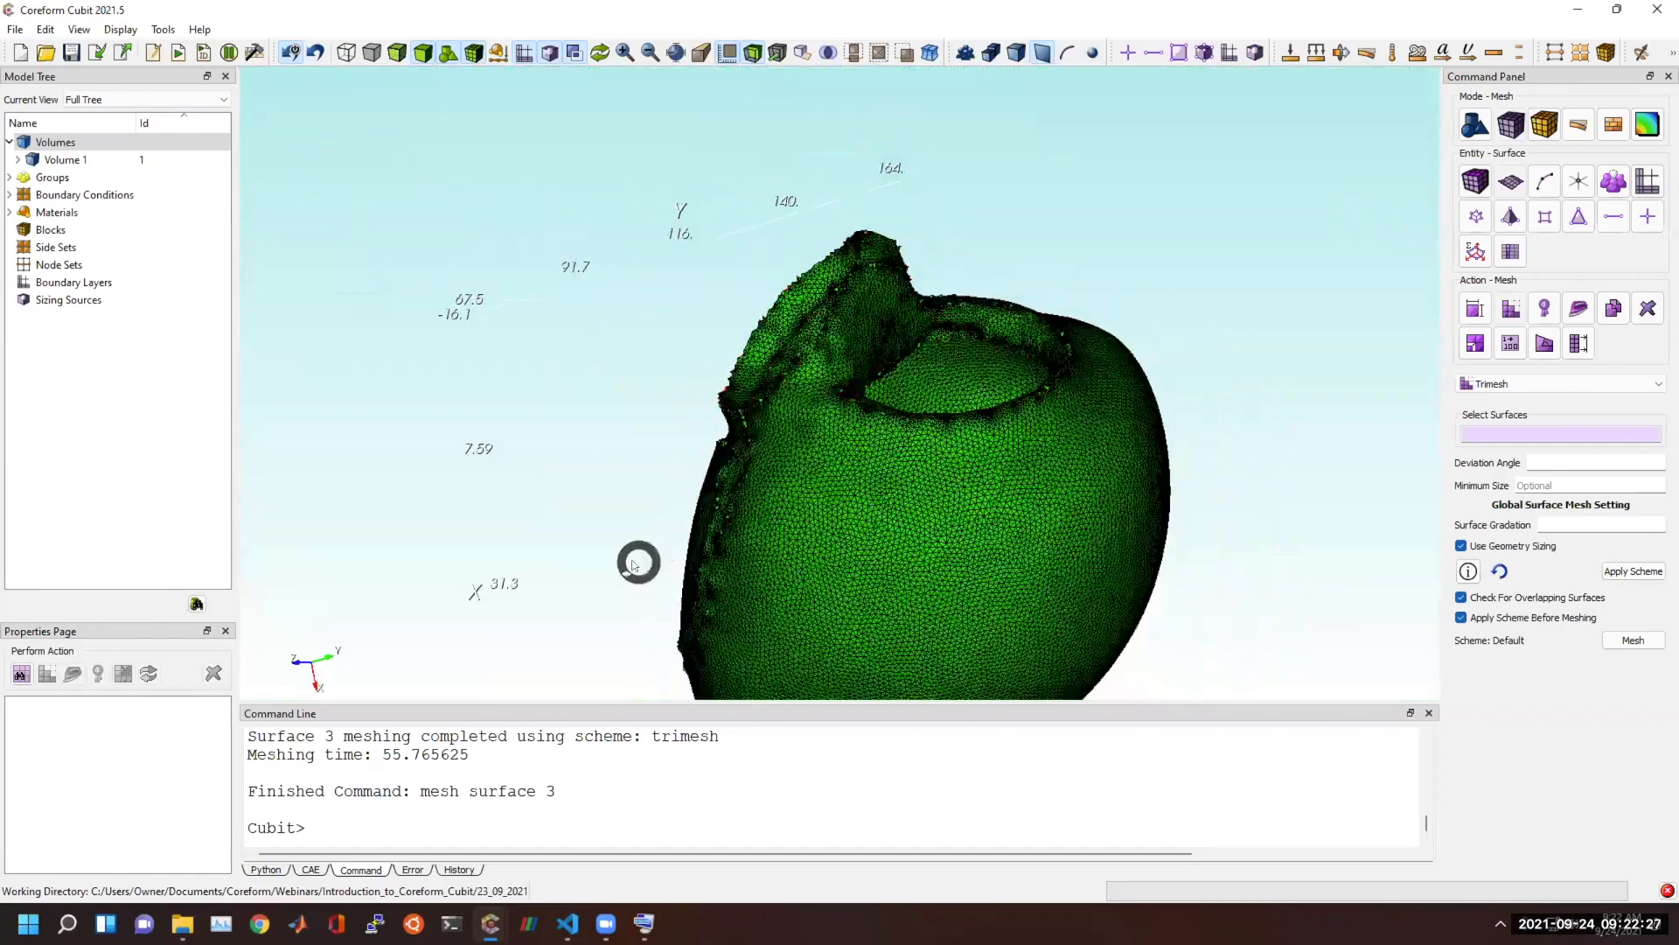
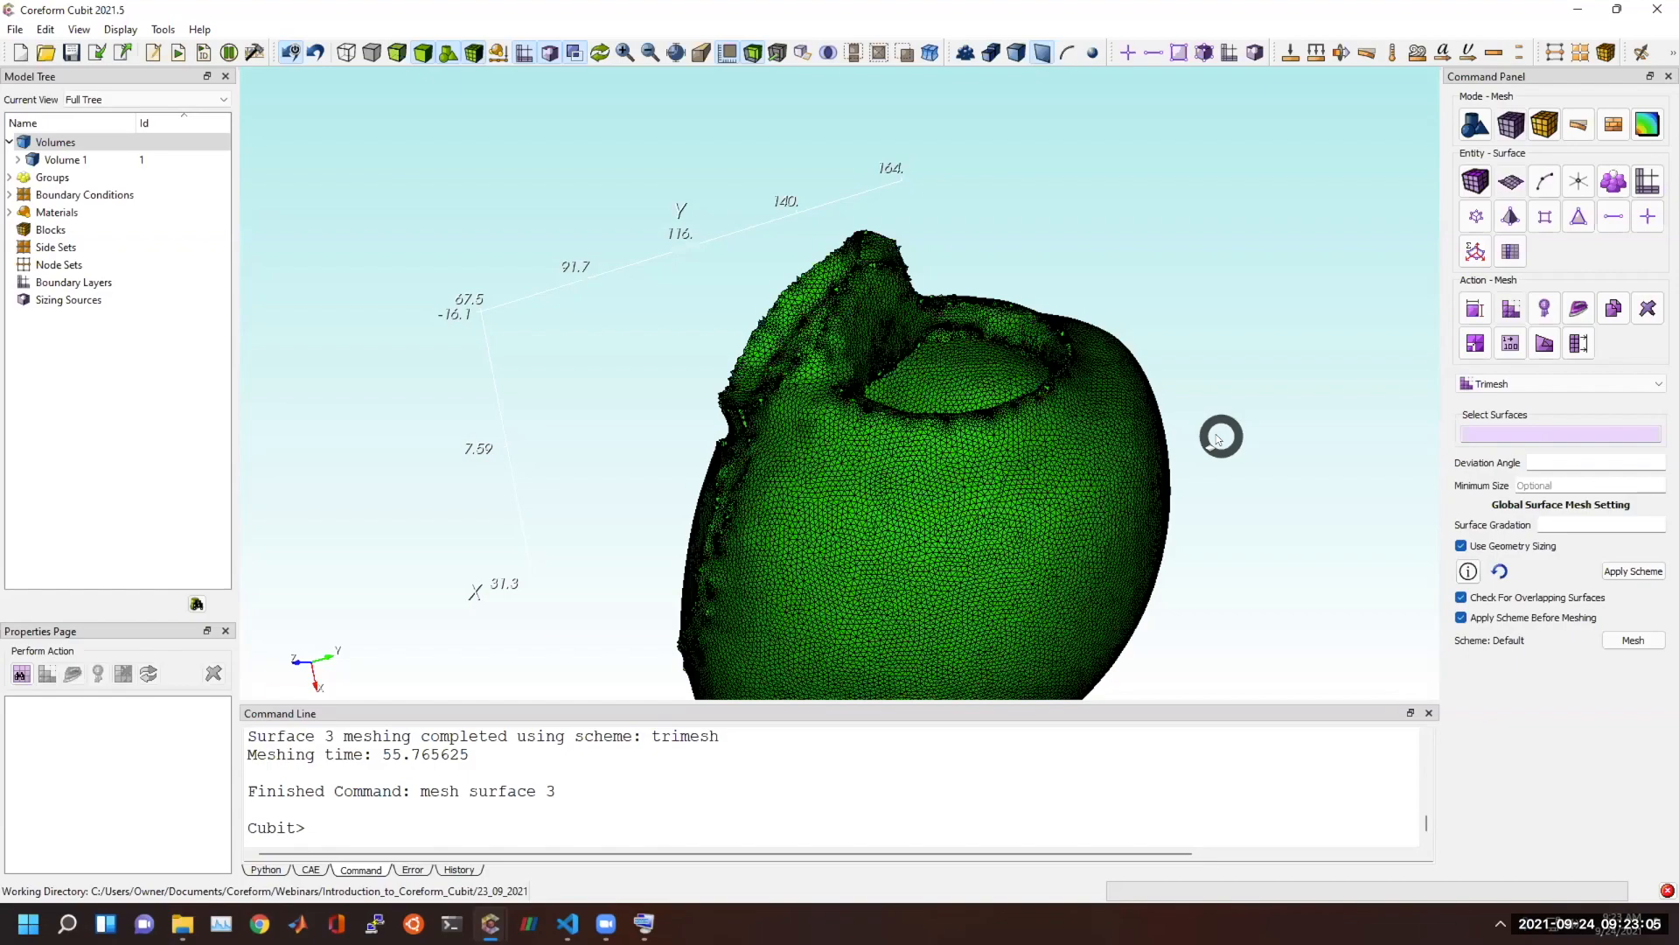
# Switch to the Cubit window with the clipped Sculpt mesh and examine the hexes on the cut wall, outer surface and inner cavity.
pyautogui.click(490, 923)
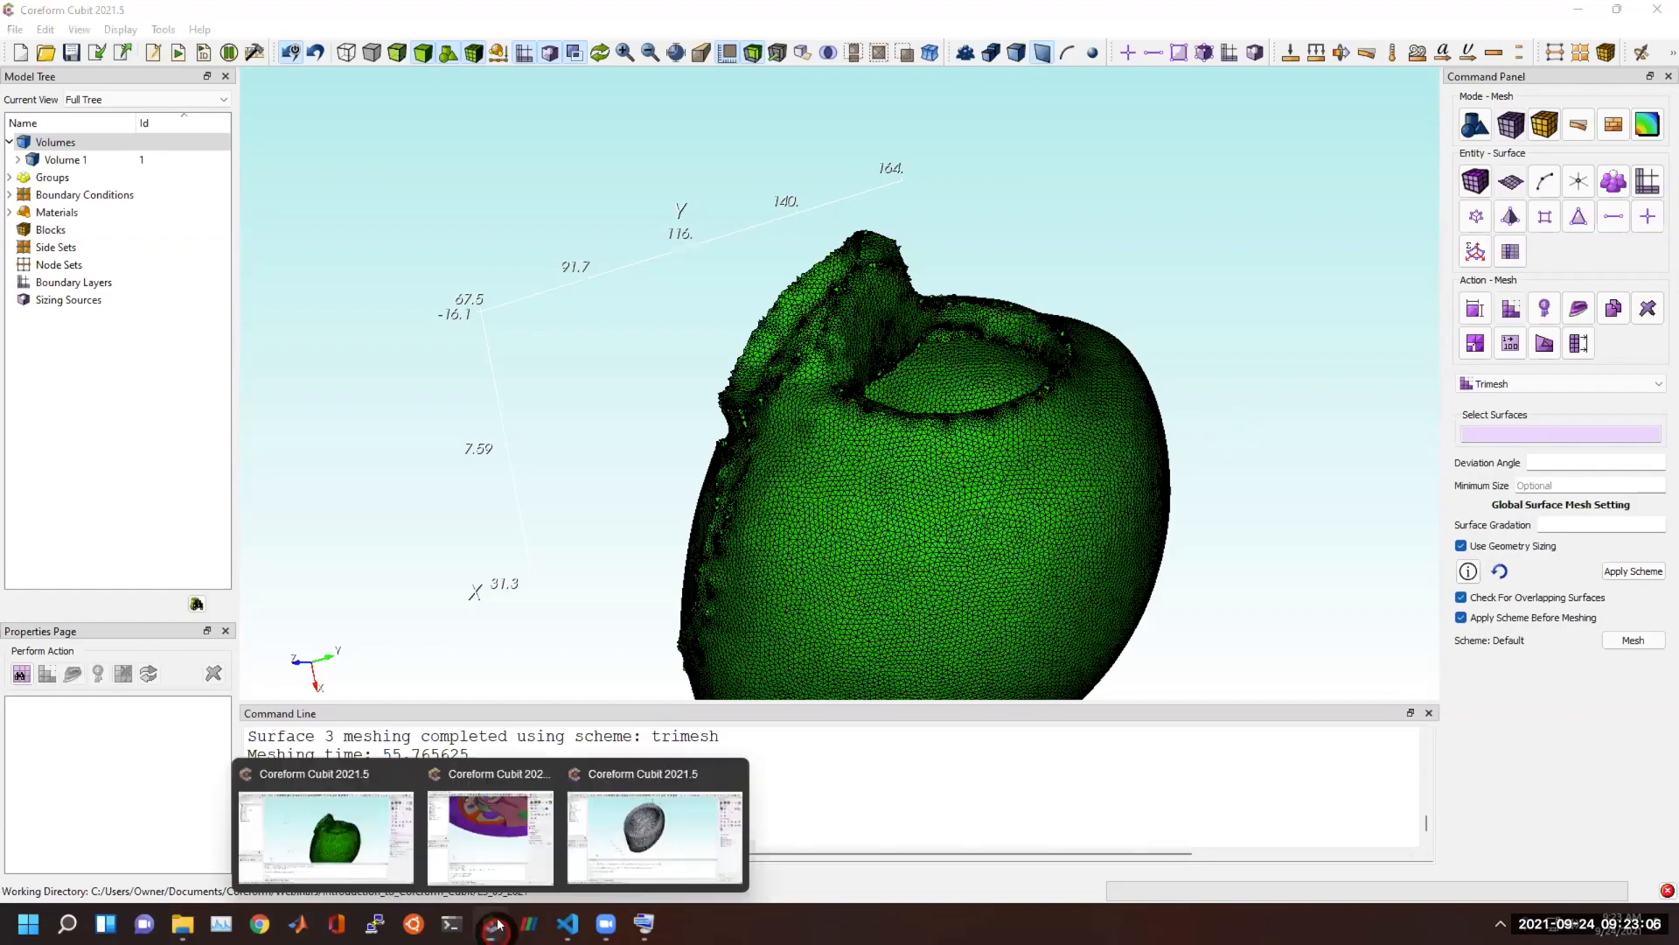
pyautogui.click(617, 857)
pyautogui.moveTo(611, 483); pyautogui.dragTo(959, 381)
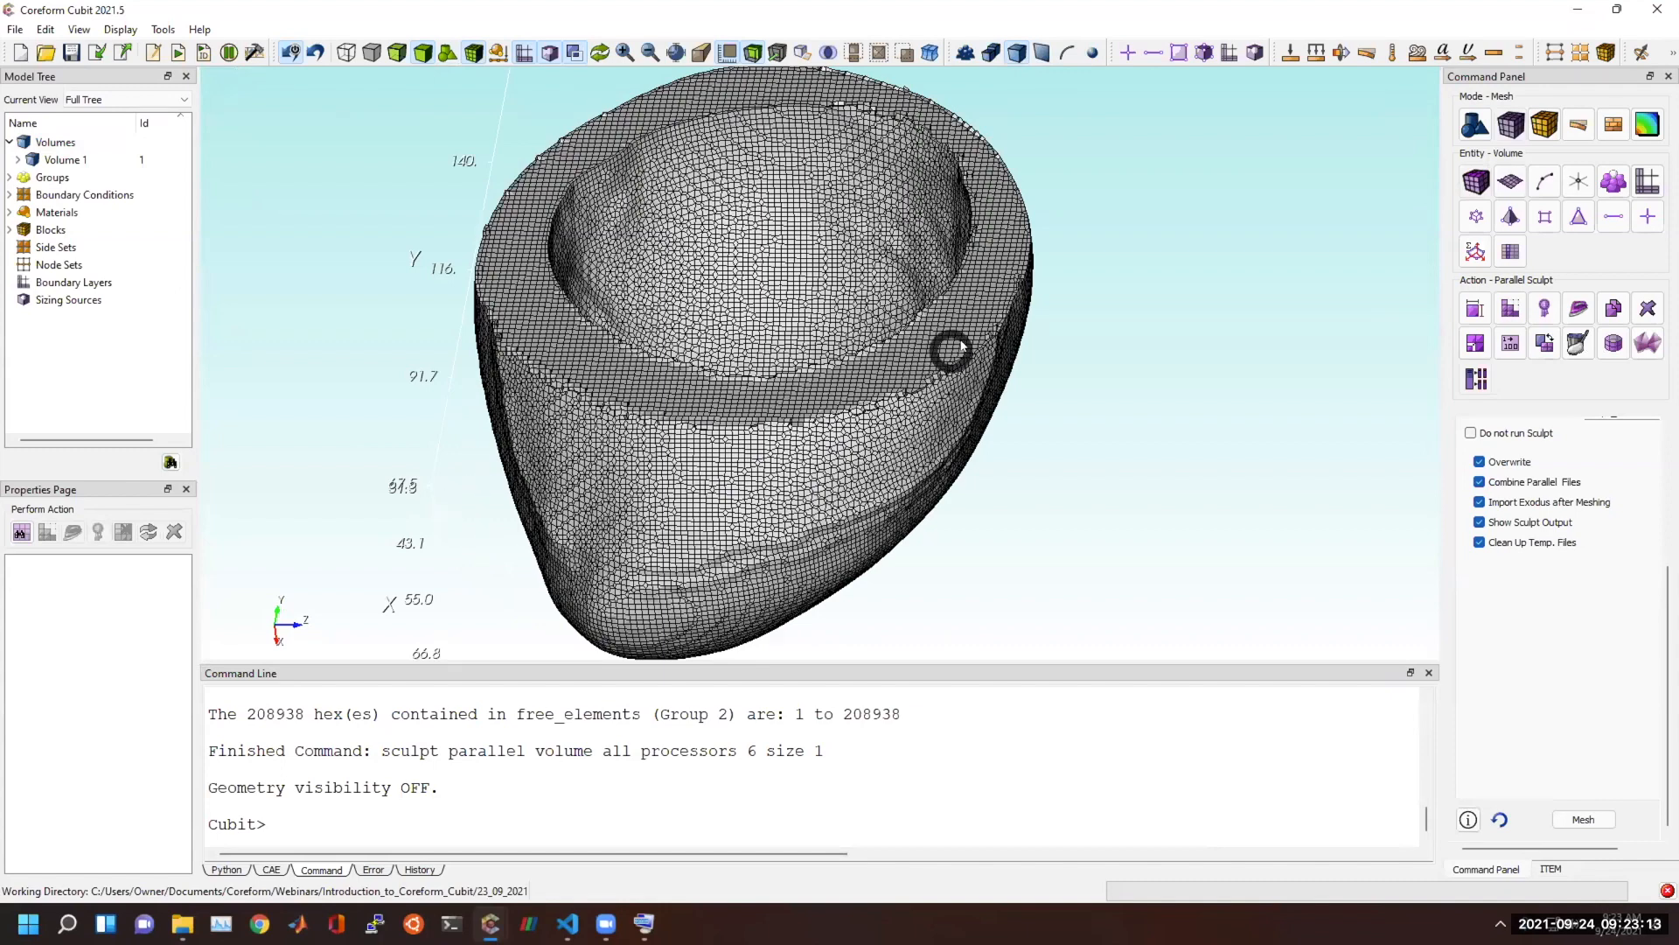
pyautogui.scroll(3, 1567, 612)
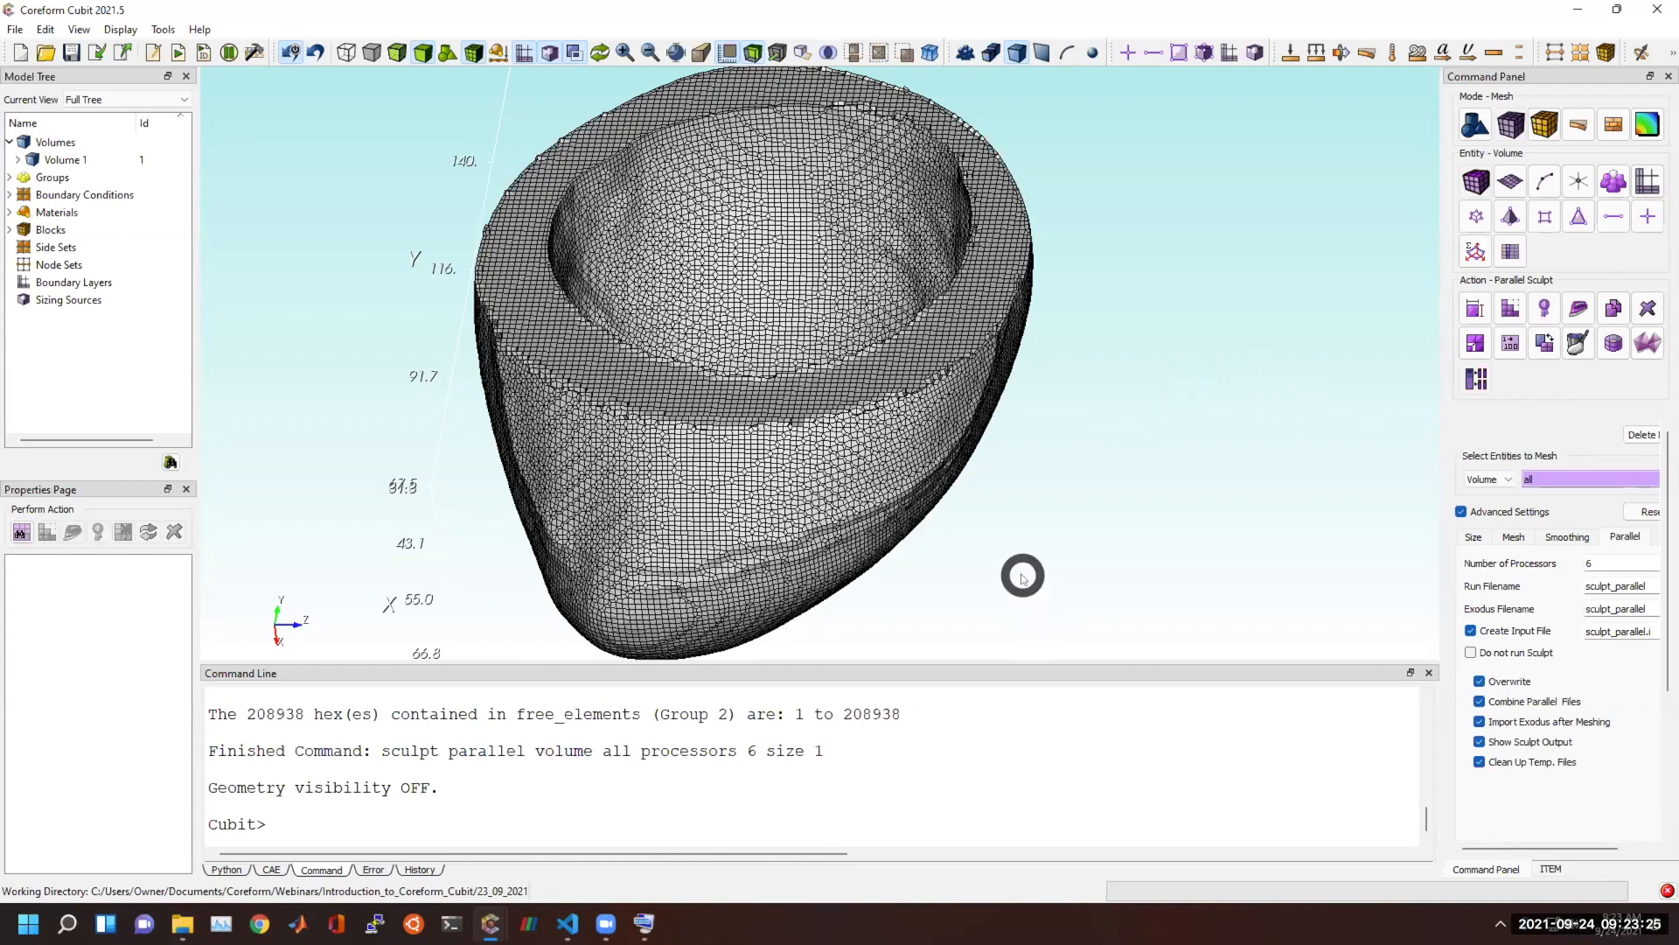
pyautogui.scroll(-1, 1020, 569)
pyautogui.moveTo(486, 923)
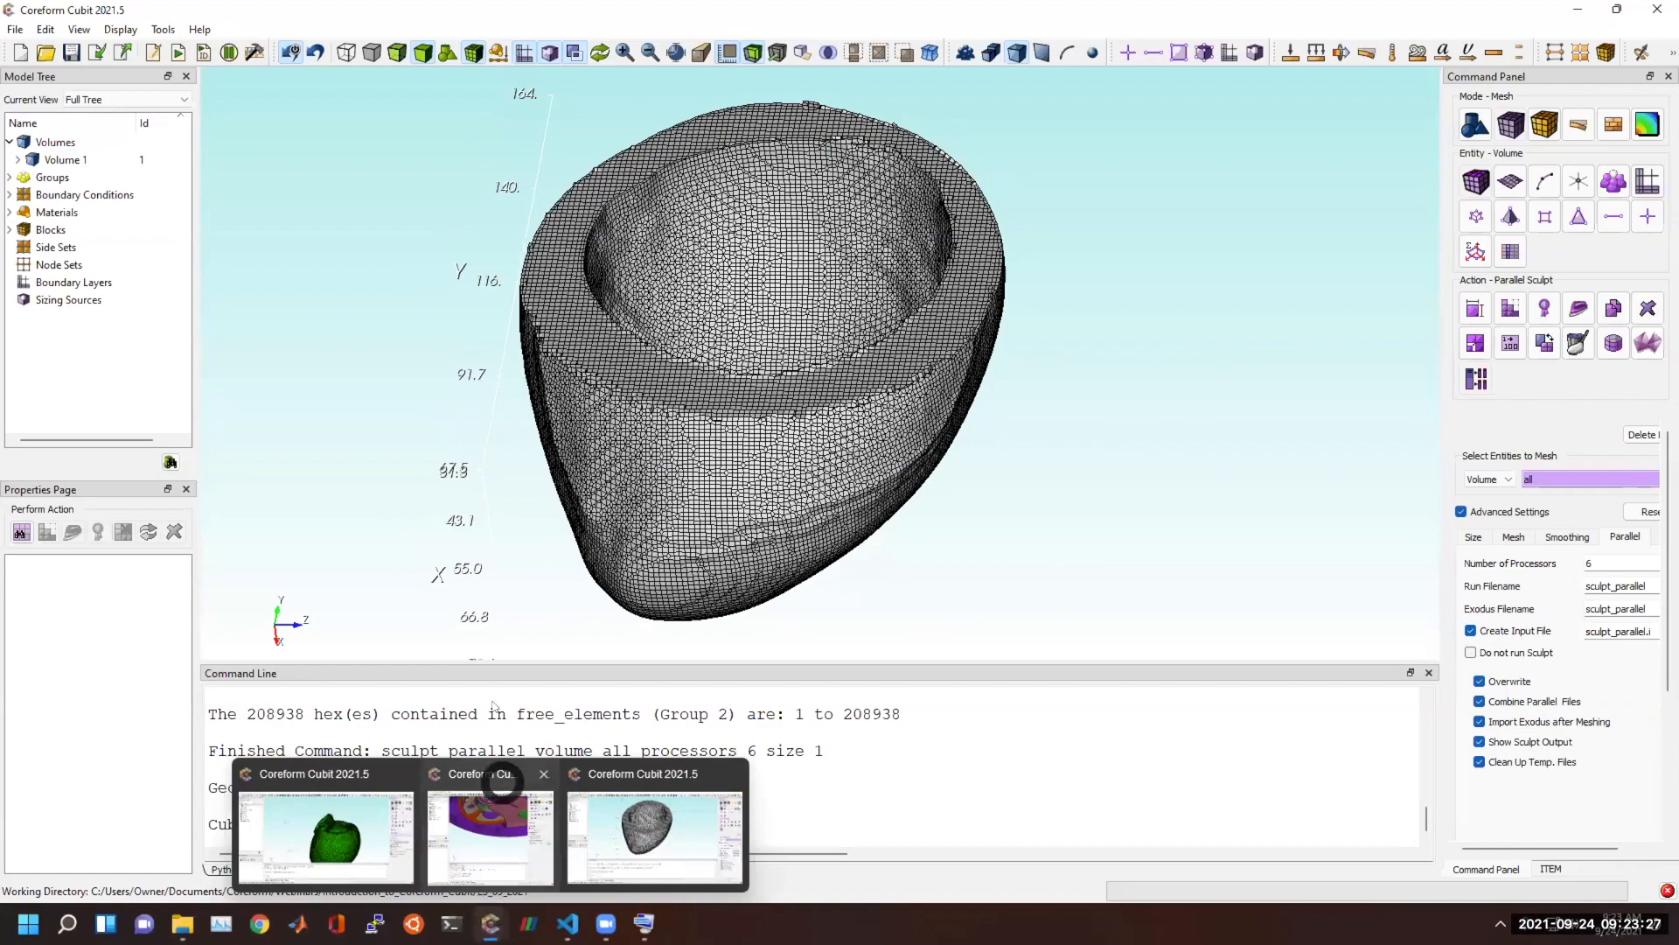
pyautogui.moveTo(750, 584); pyautogui.dragTo(735, 218)
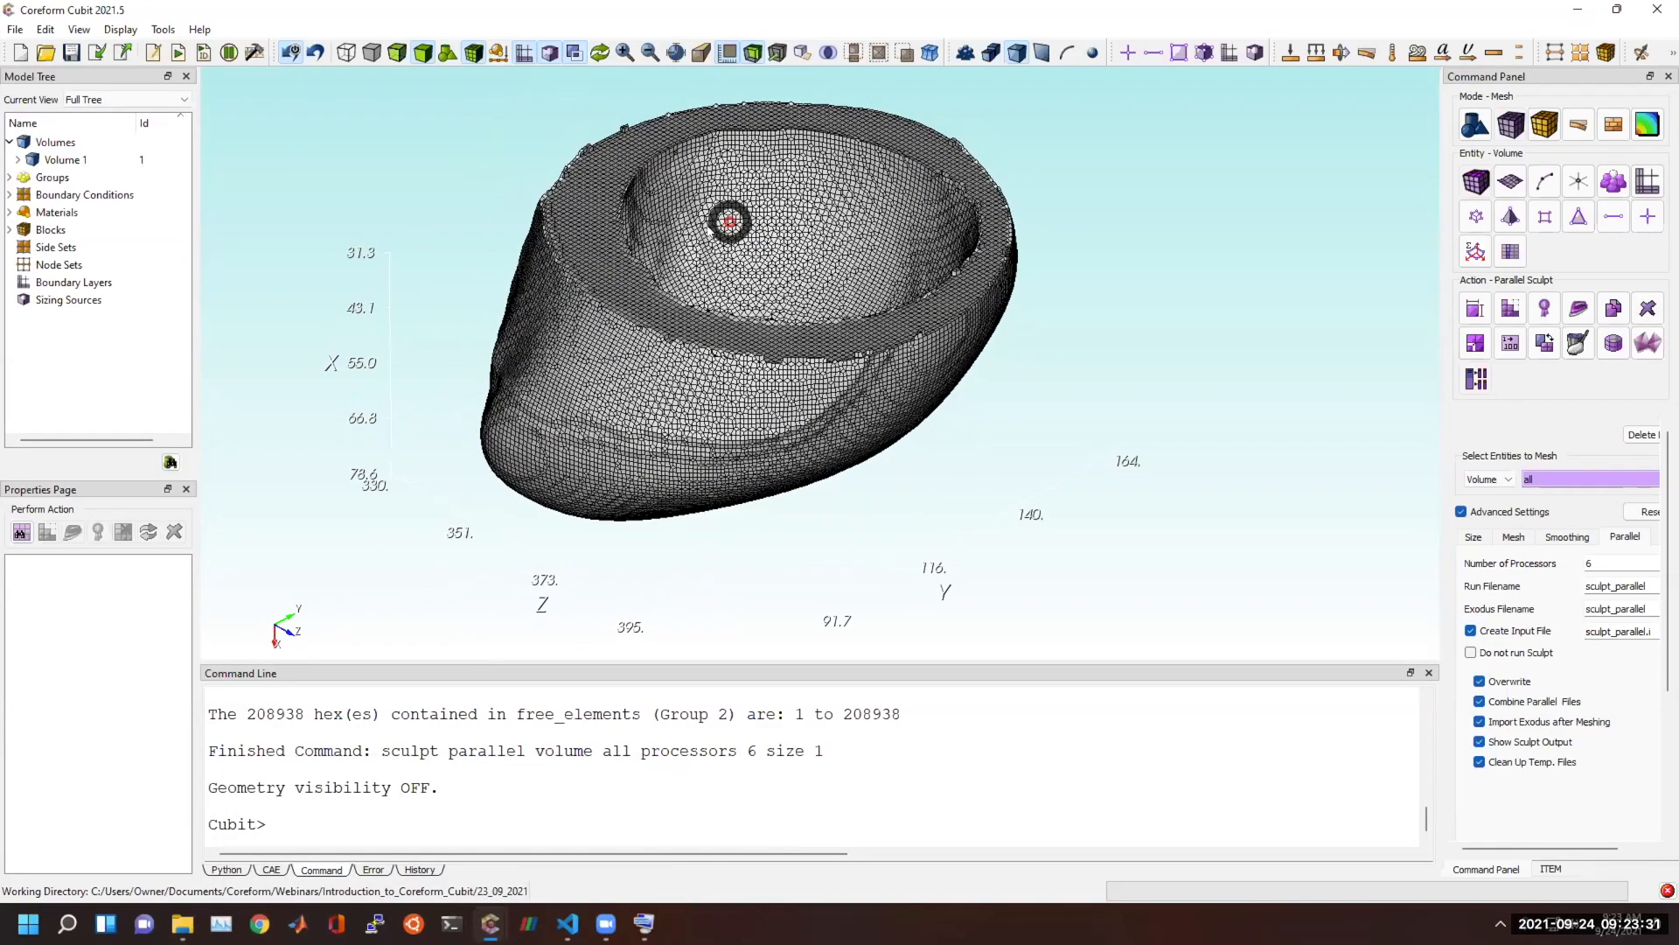
pyautogui.moveTo(630, 370); pyautogui.dragTo(606, 431)
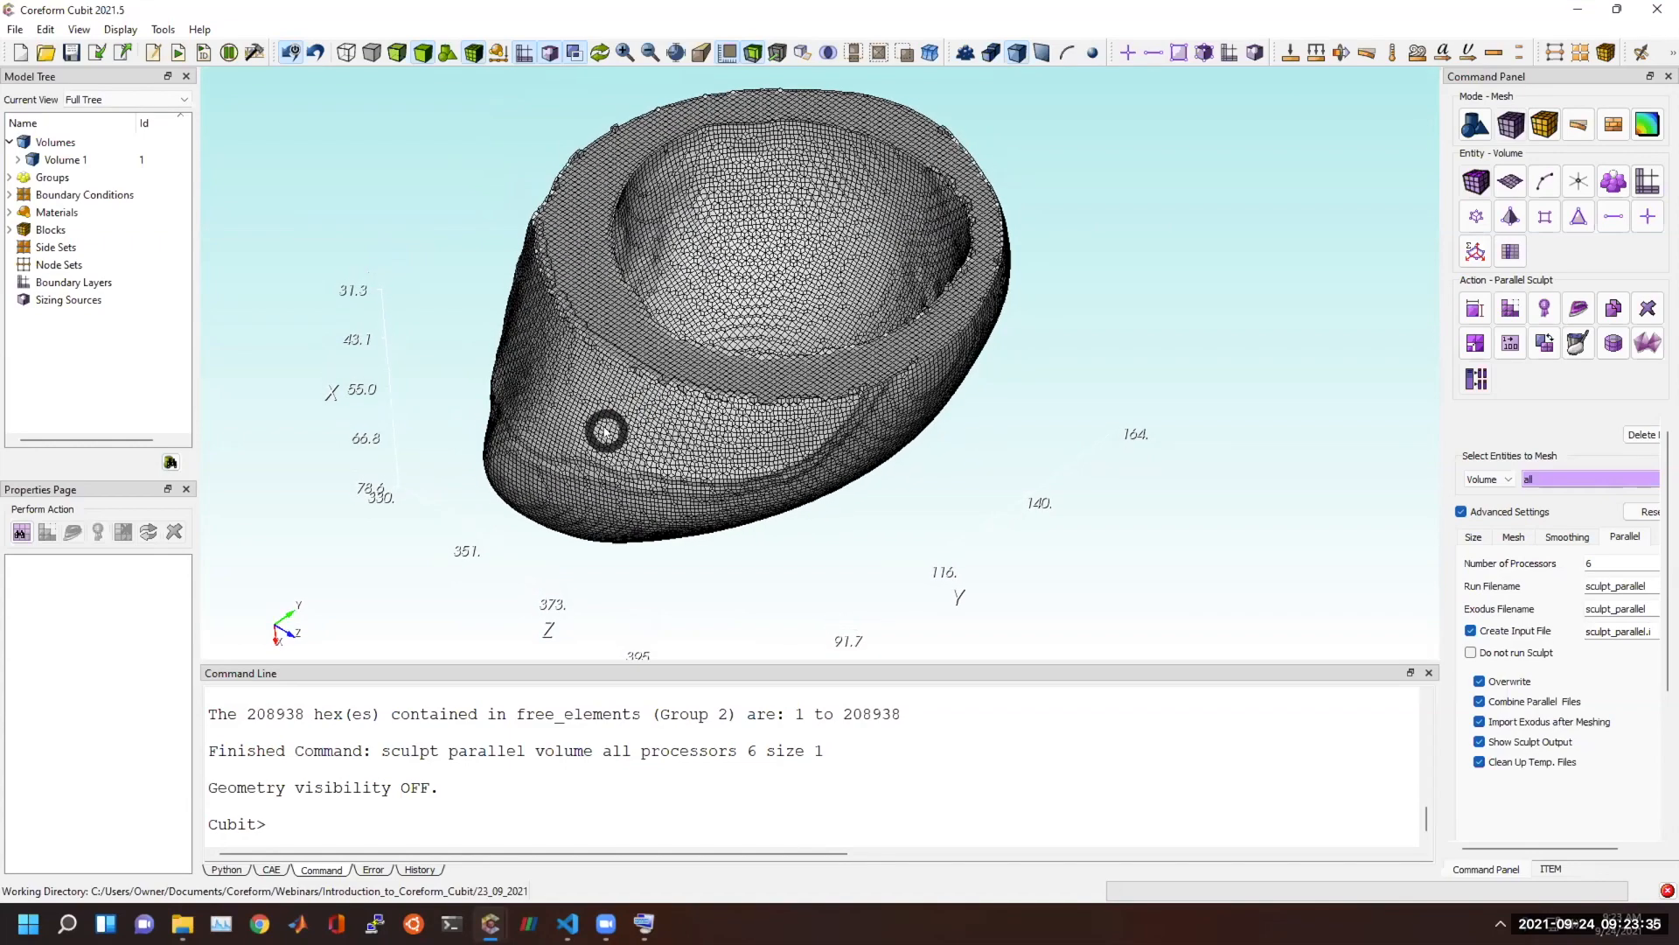
pyautogui.hotkey('alt', 'Tab')
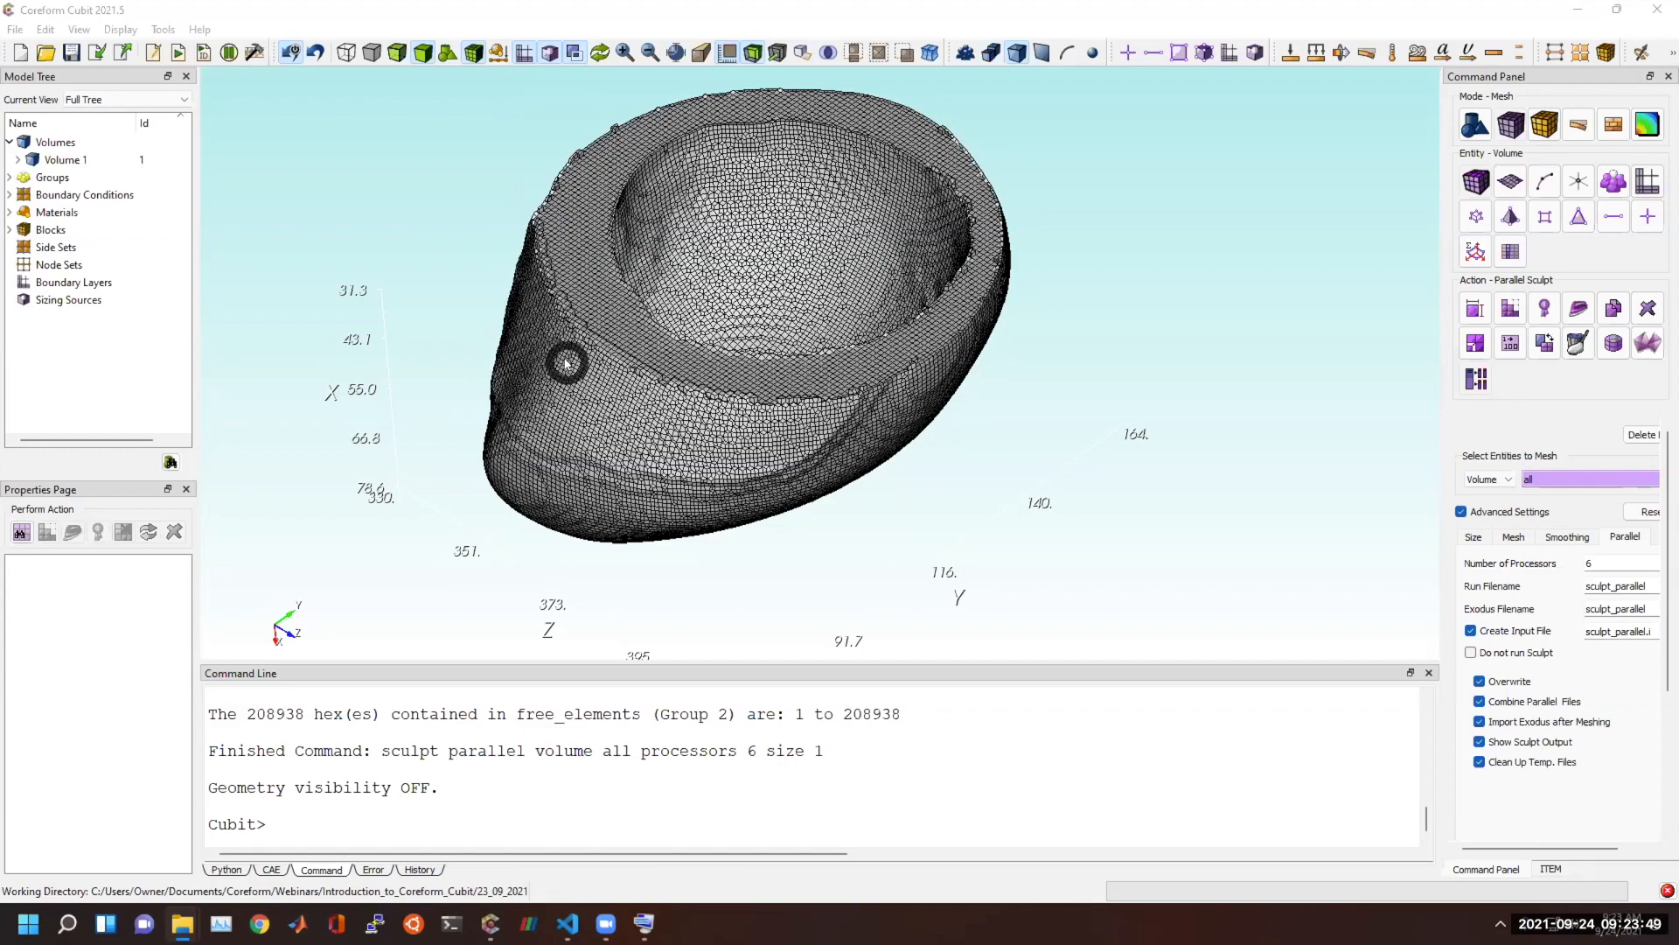
pyautogui.moveTo(578, 300); pyautogui.dragTo(582, 389)
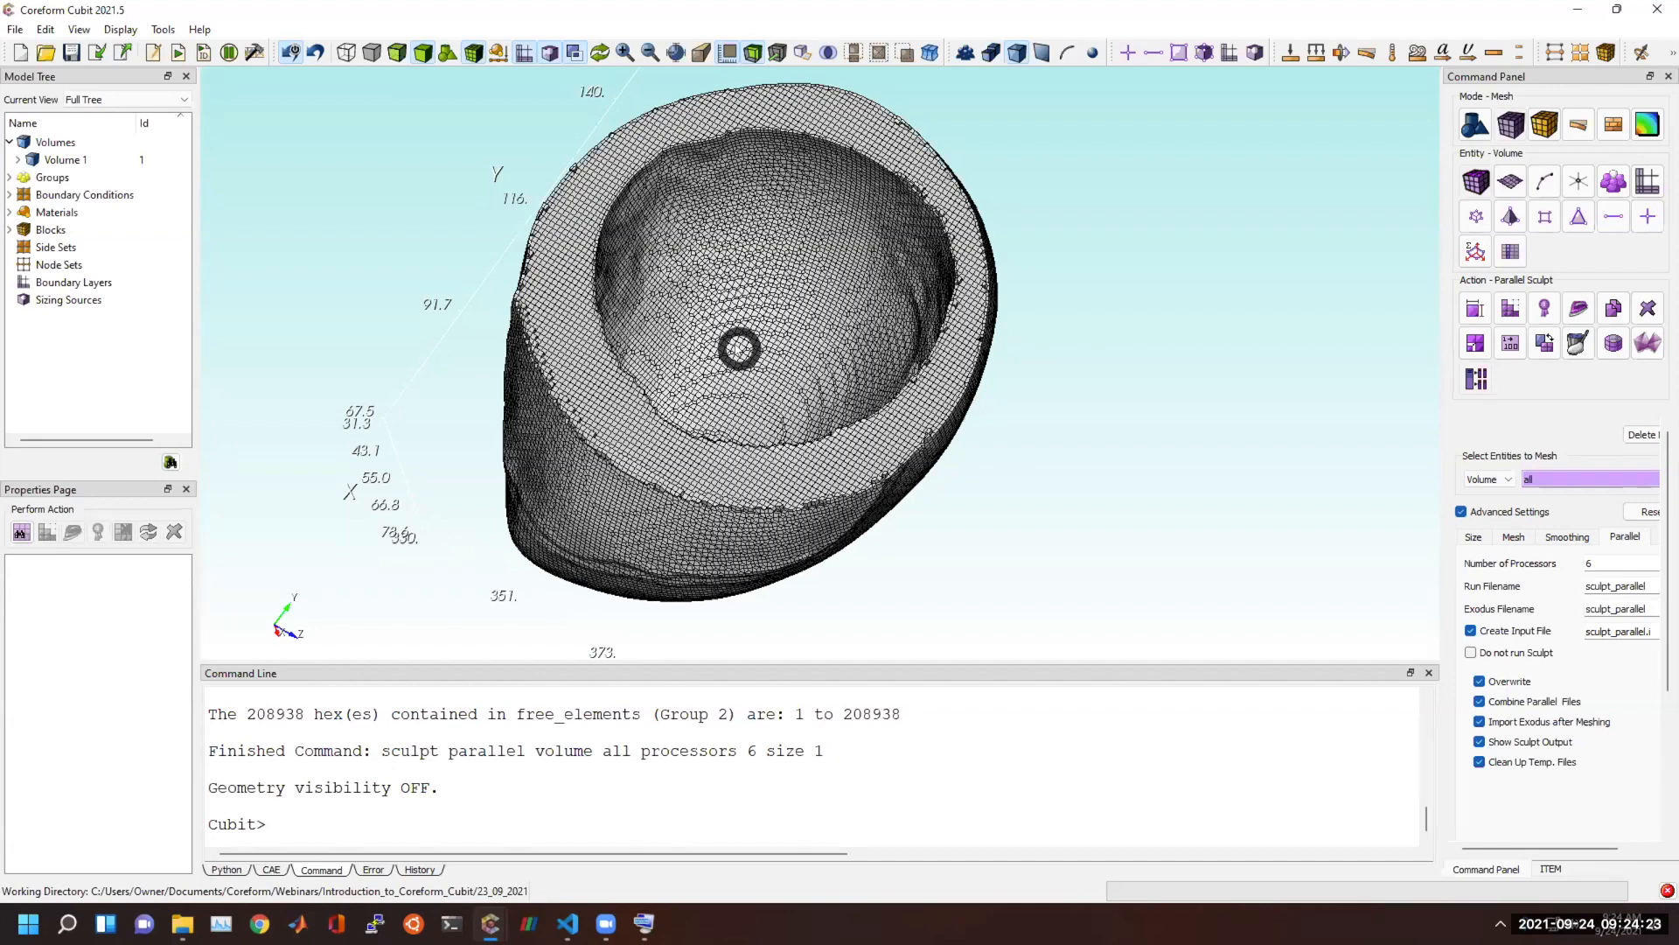
pyautogui.moveTo(490, 920)
pyautogui.click(404, 774)
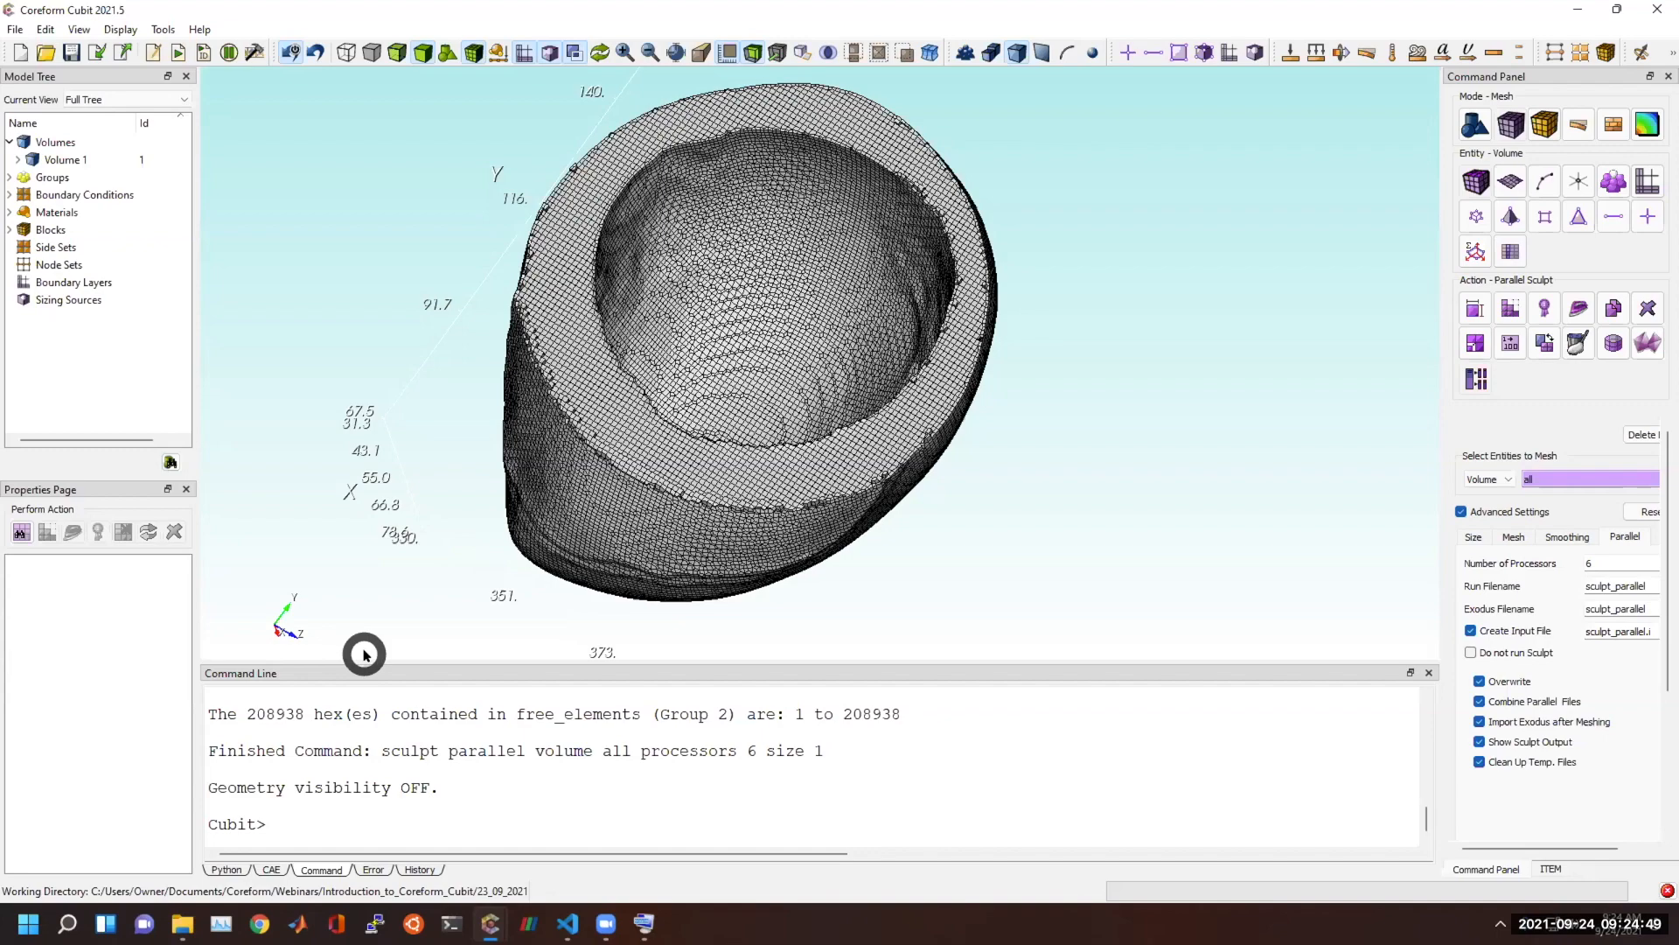
pyautogui.moveTo(877, 412); pyautogui.dragTo(870, 308)
pyautogui.moveTo(855, 355); pyautogui.dragTo(858, 364, button='middle')
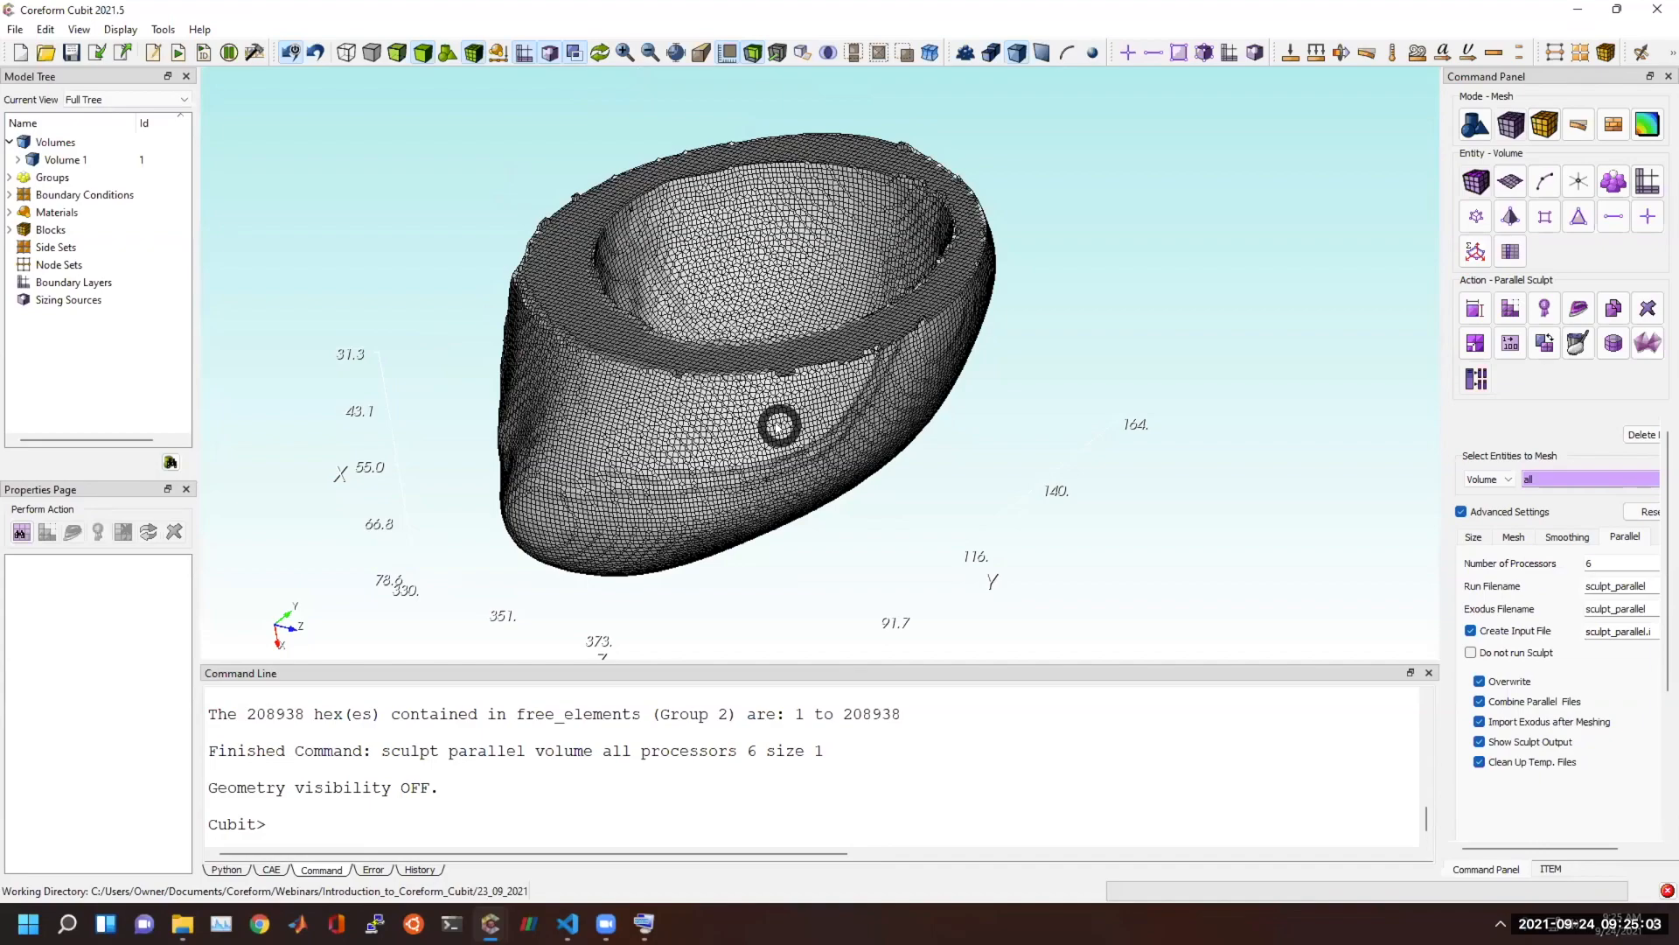
pyautogui.moveTo(838, 402); pyautogui.dragTo(822, 216)
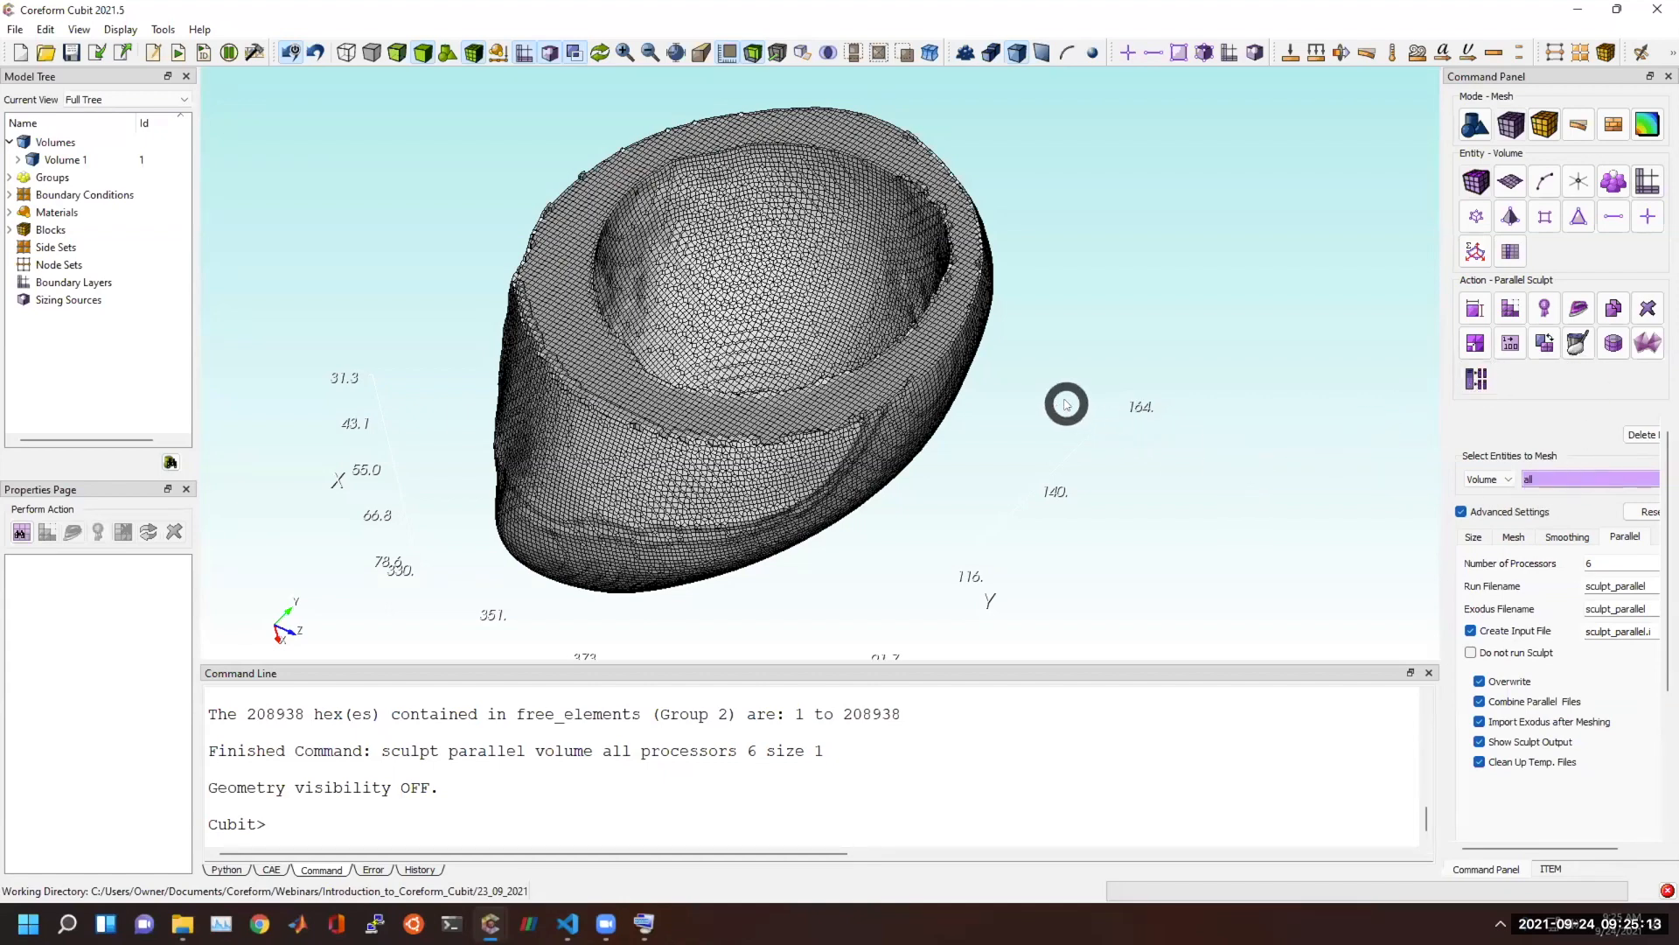
# Turn off the clipping plane on the Sculpt mesh and examine the whole heart around its vessel openings.
pyautogui.click(758, 55)
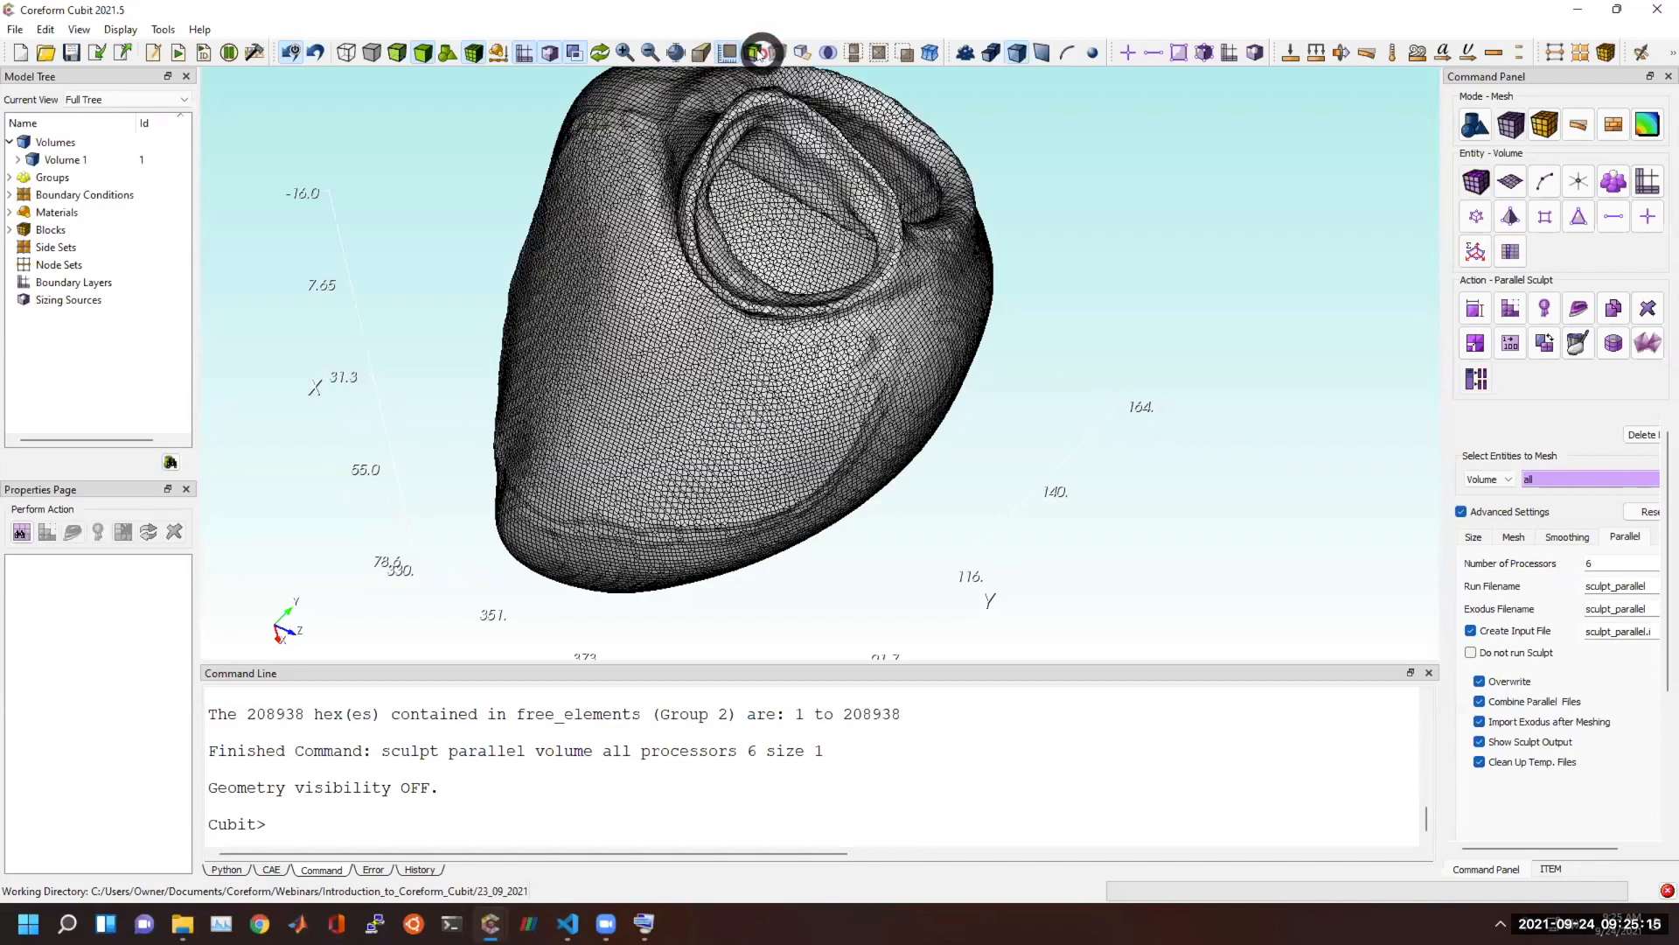
pyautogui.moveTo(864, 333); pyautogui.dragTo(921, 454, button='middle')
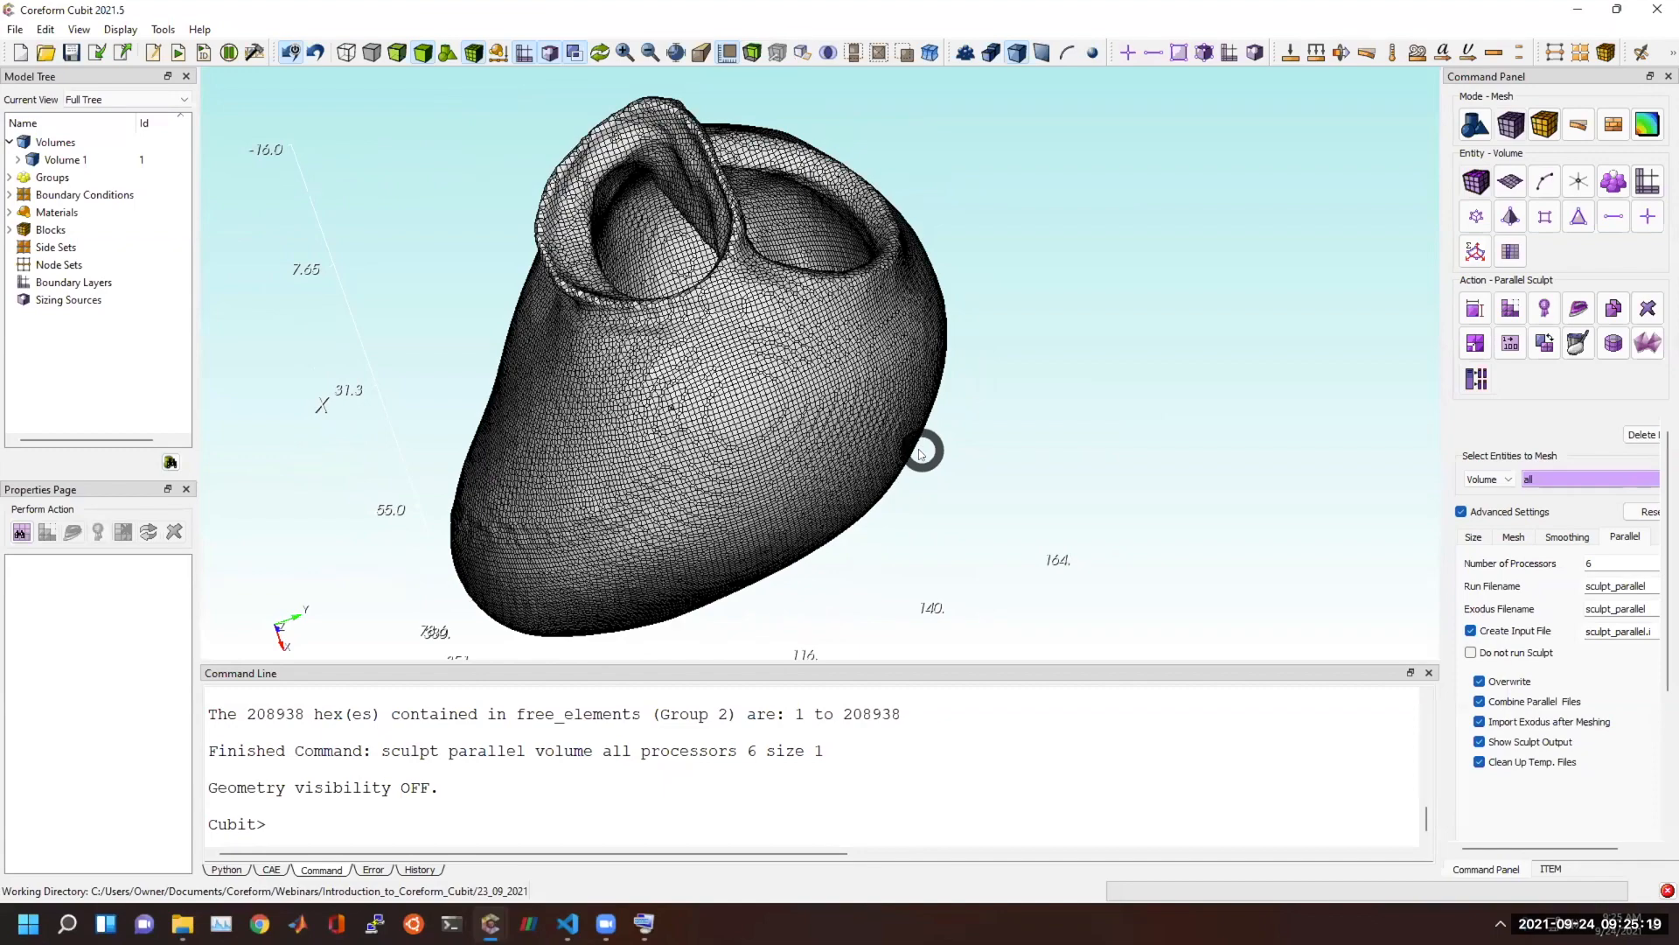
pyautogui.moveTo(847, 420); pyautogui.dragTo(838, 430, button='middle')
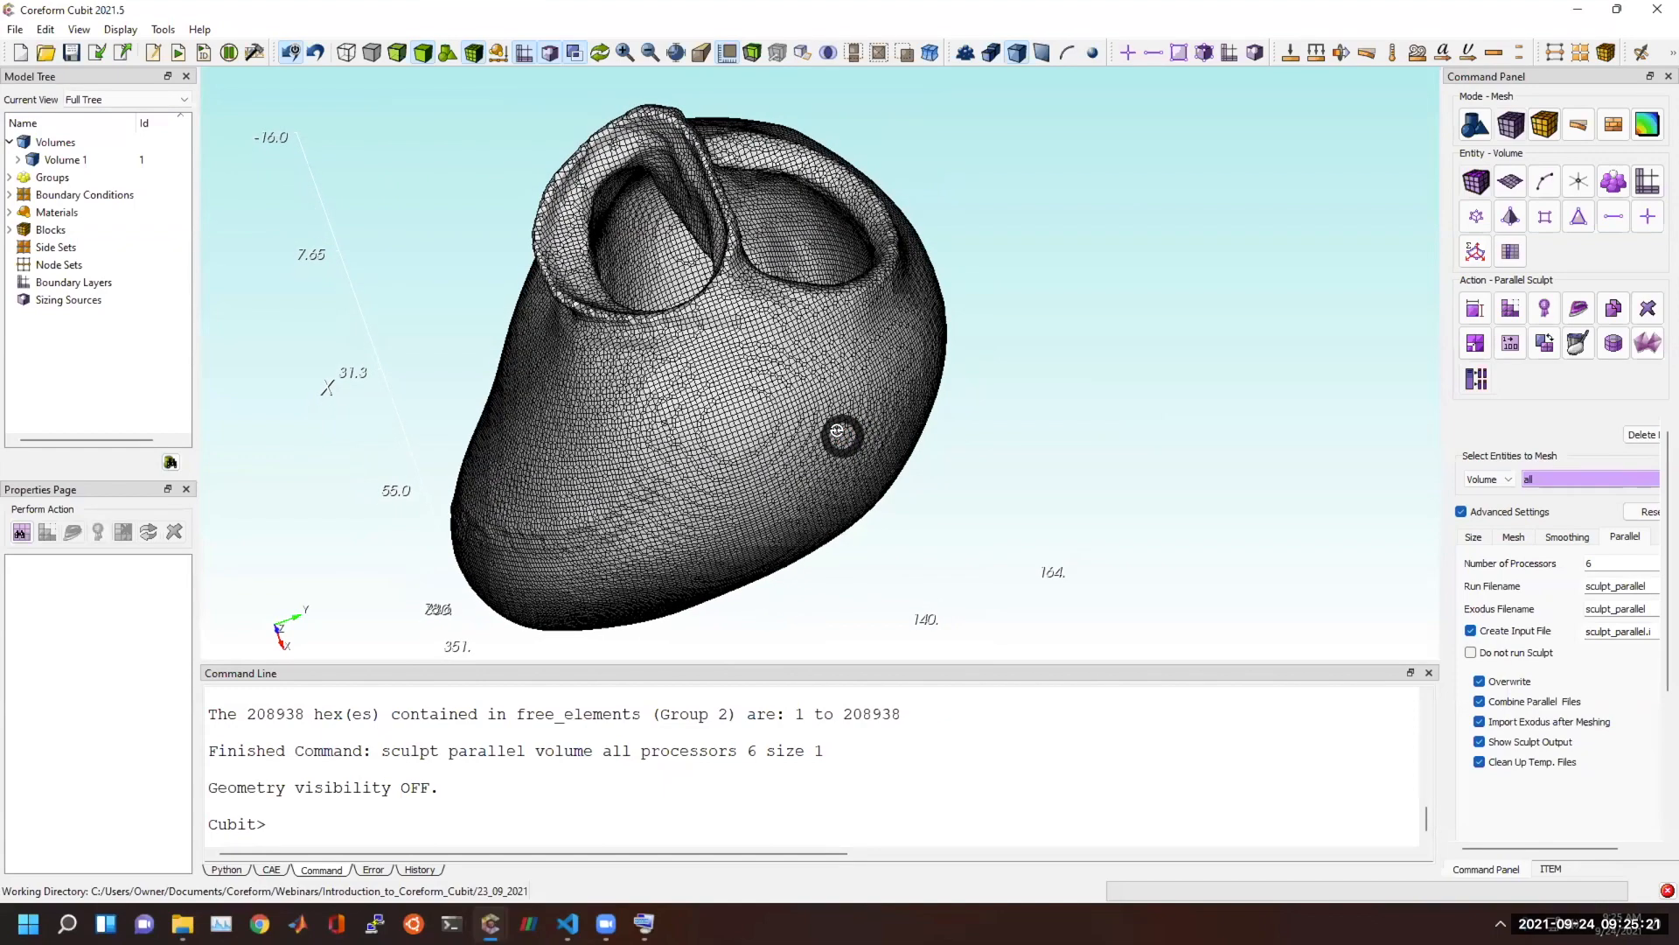
pyautogui.moveTo(830, 432); pyautogui.dragTo(828, 434, button='middle')
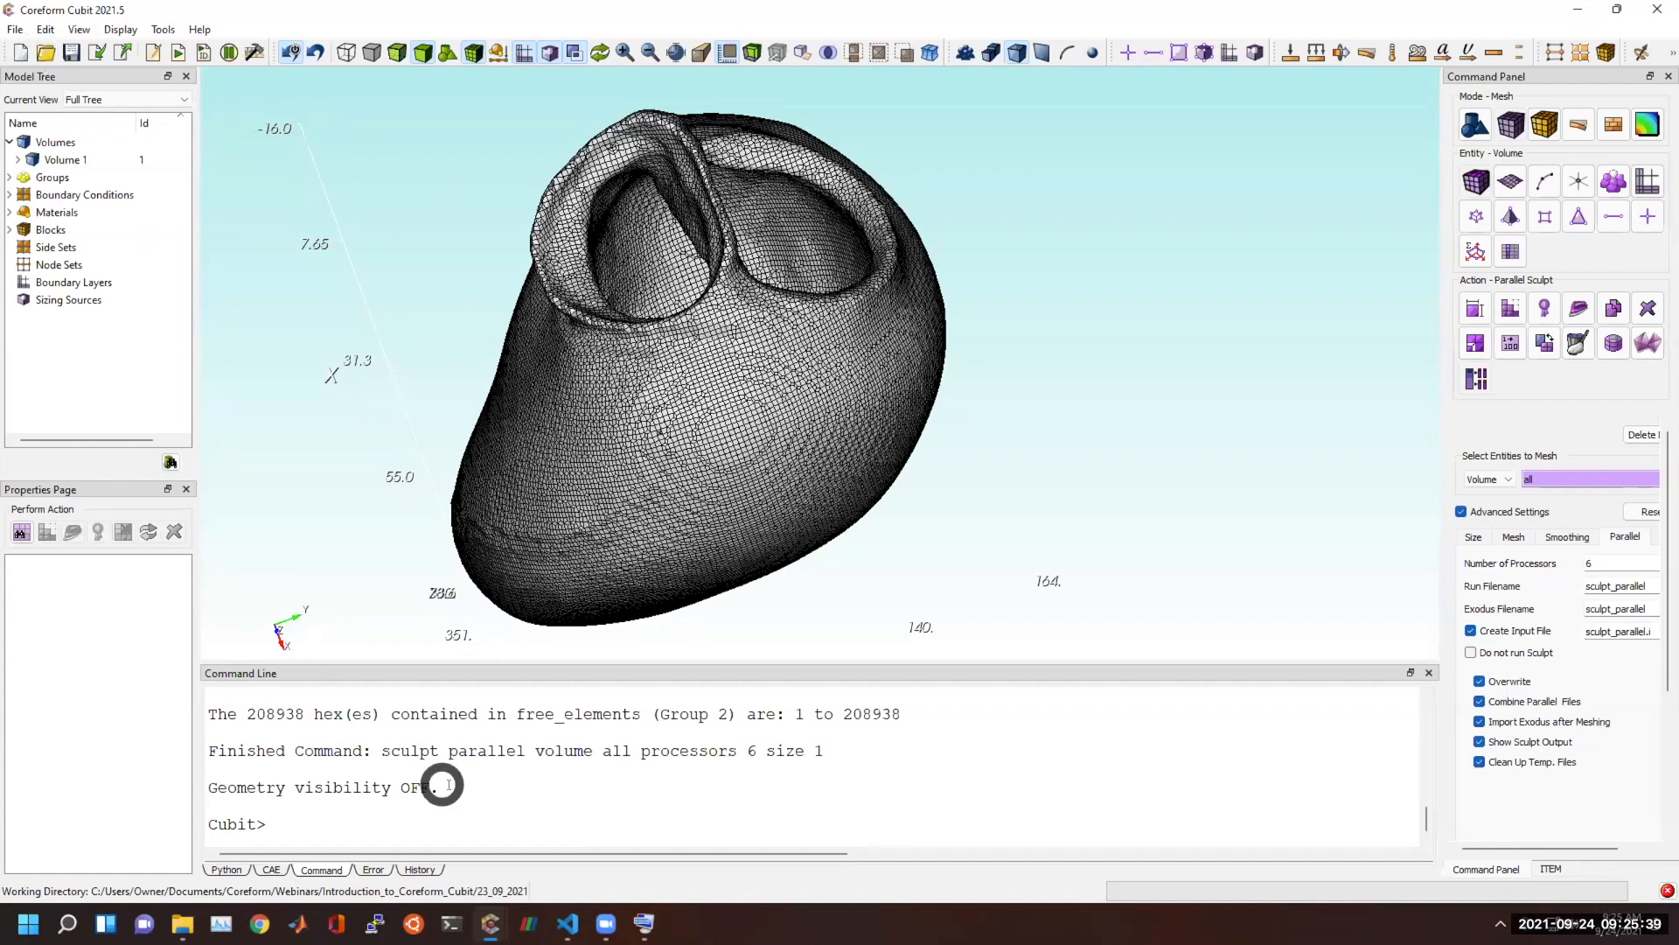
# Launch ParaView and load heart_volume_1.stl into it from the file explorer.
pyautogui.click(526, 920)
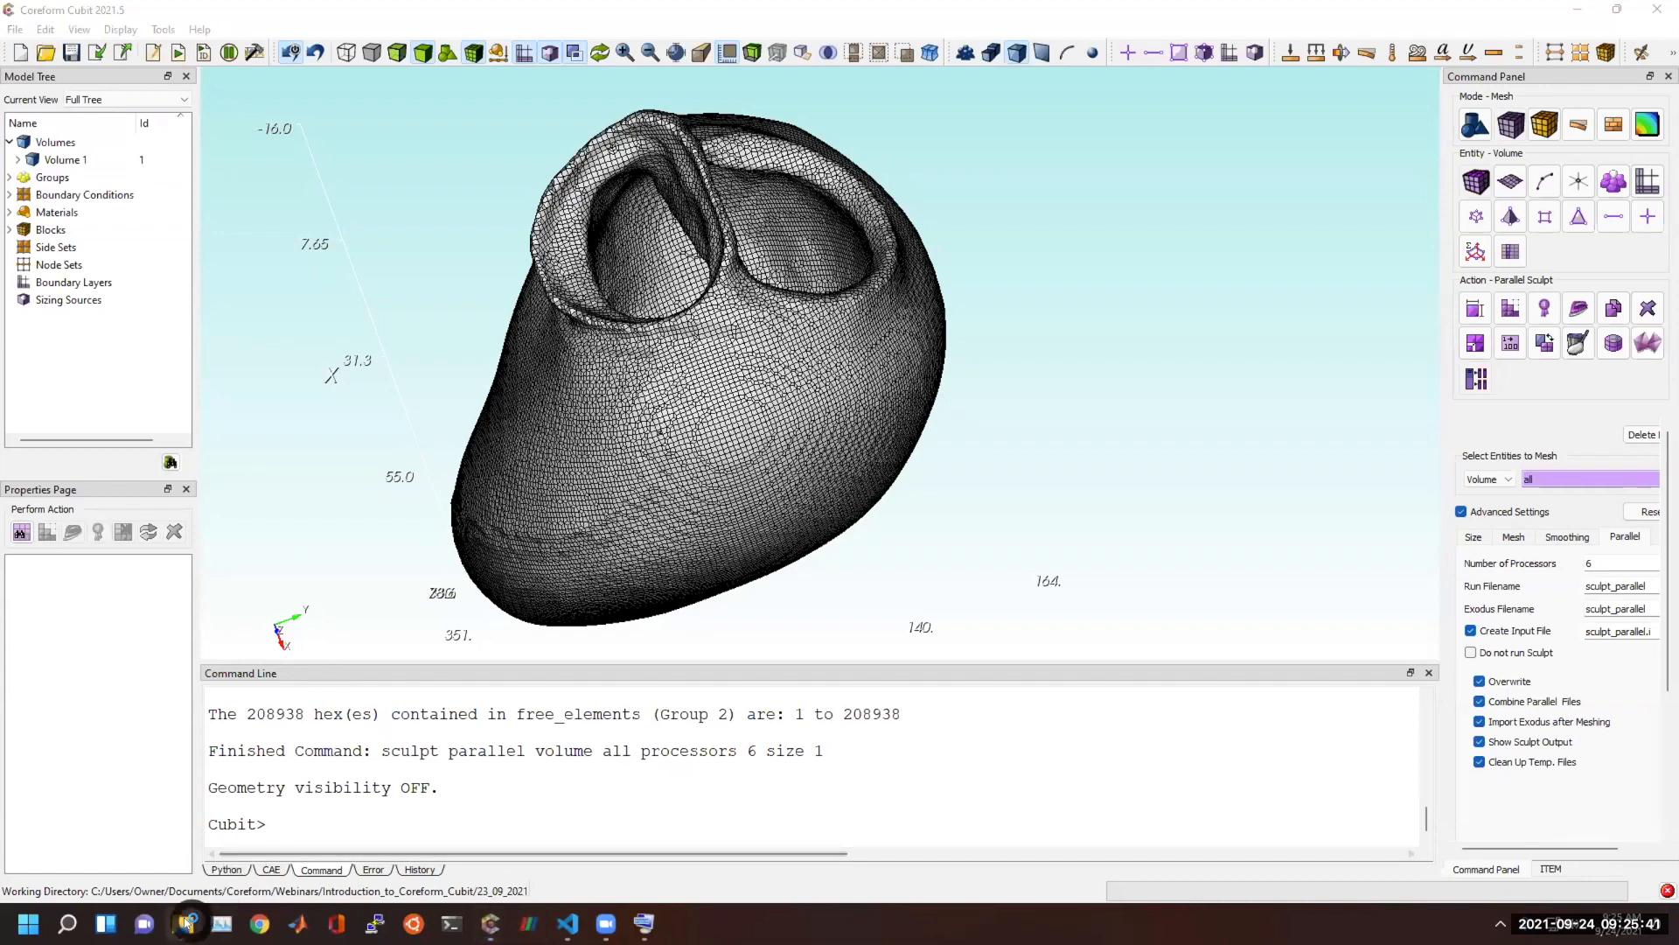
pyautogui.moveTo(182, 922)
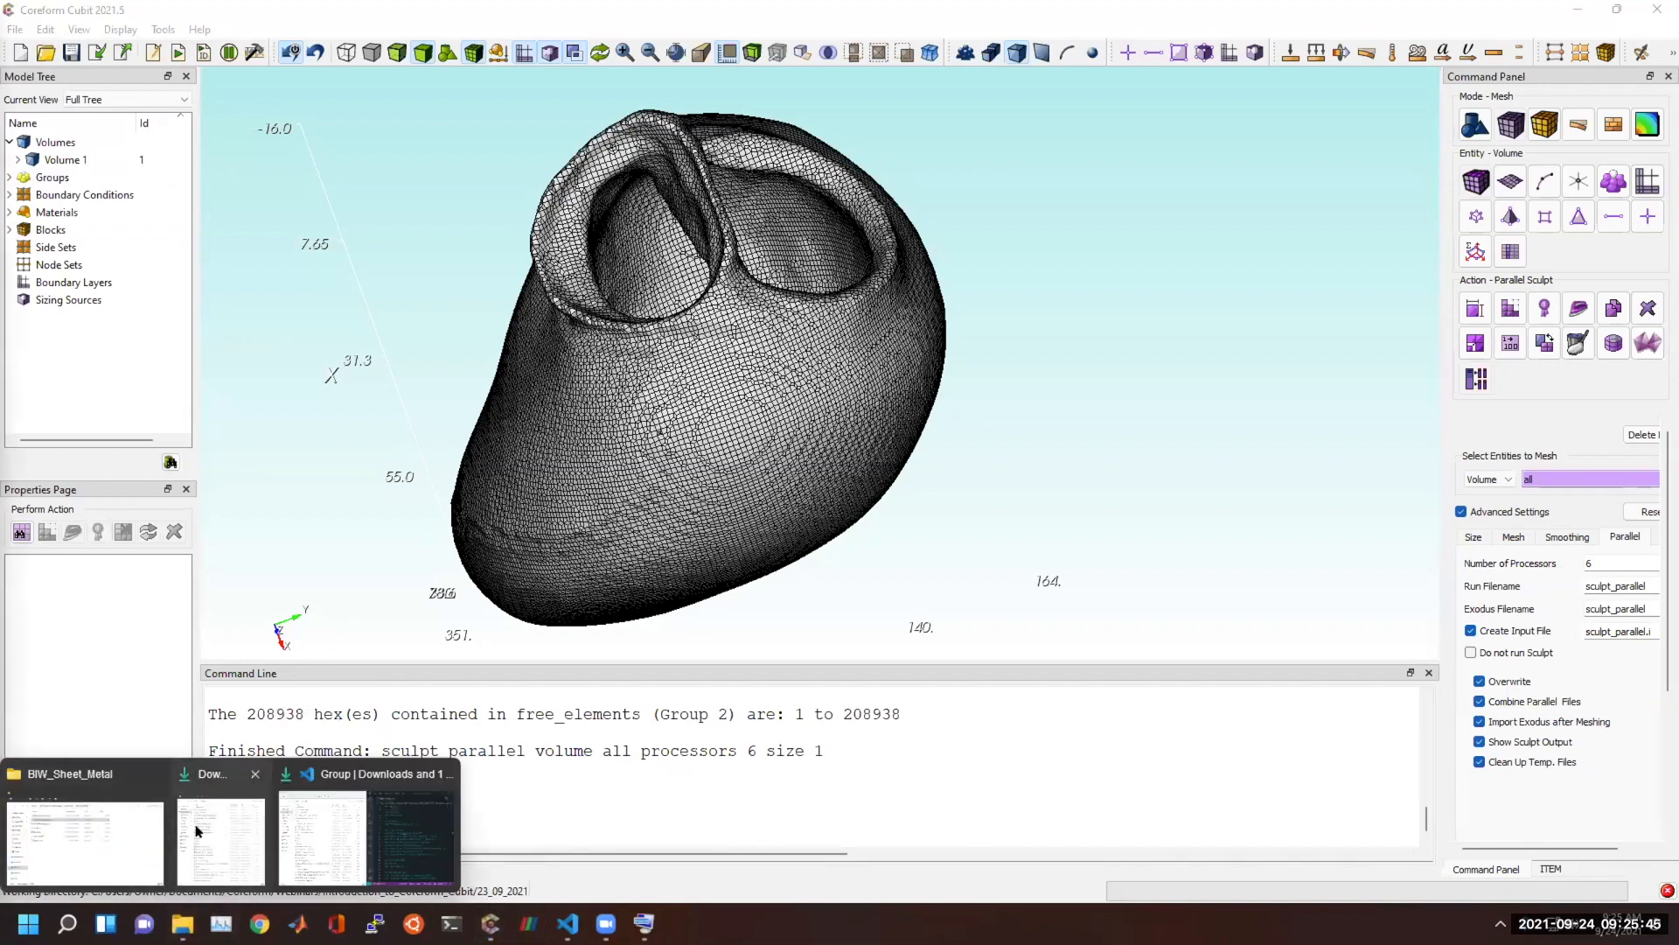
pyautogui.click(129, 836)
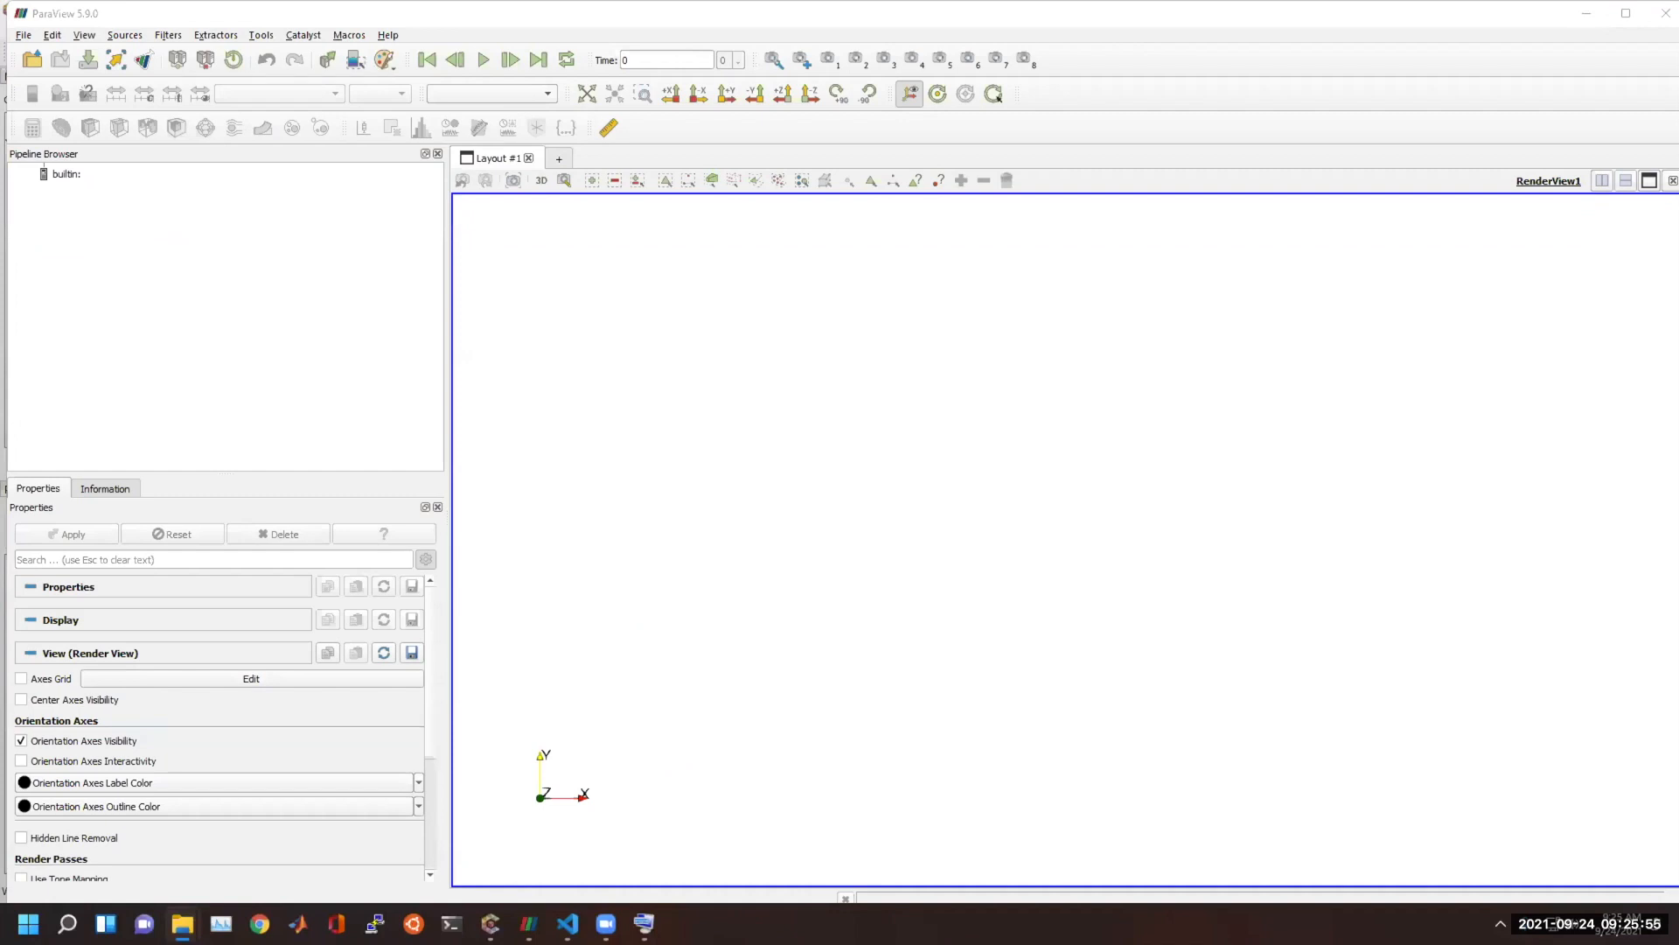
pyautogui.moveTo(869, 429); pyautogui.dragTo(260, 303)
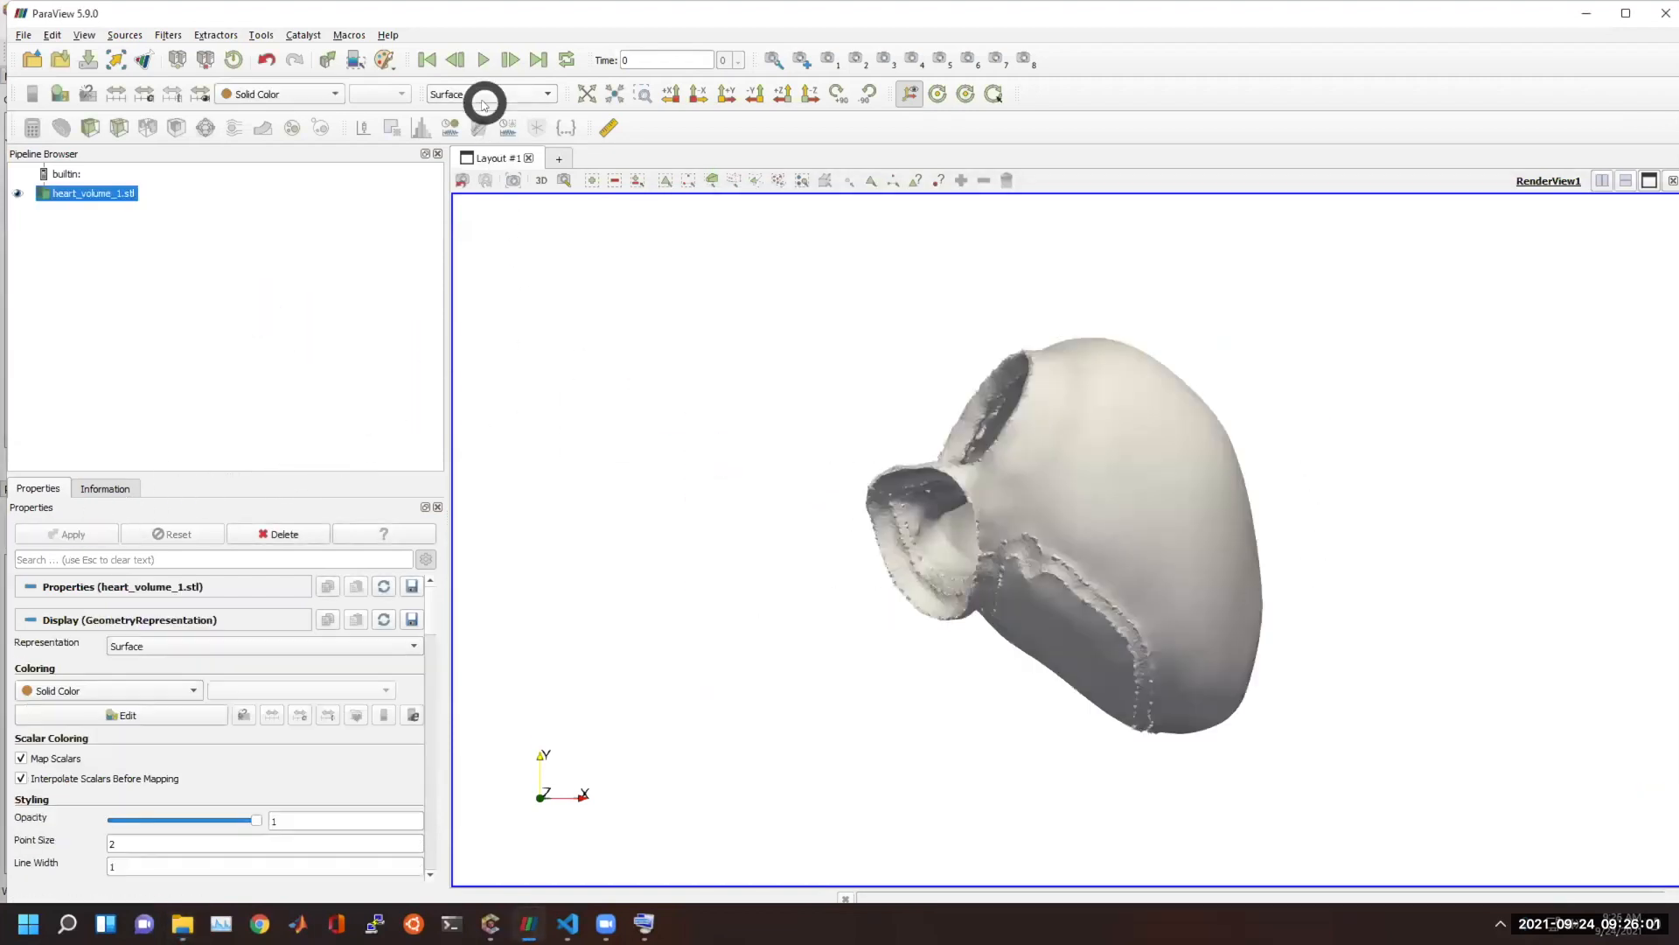
# Display the STL heart as Surface With Edges and examine its facets along the seam and around the vessel openings.
pyautogui.click(485, 93)
pyautogui.click(483, 121)
pyautogui.scroll(5, 1134, 466)
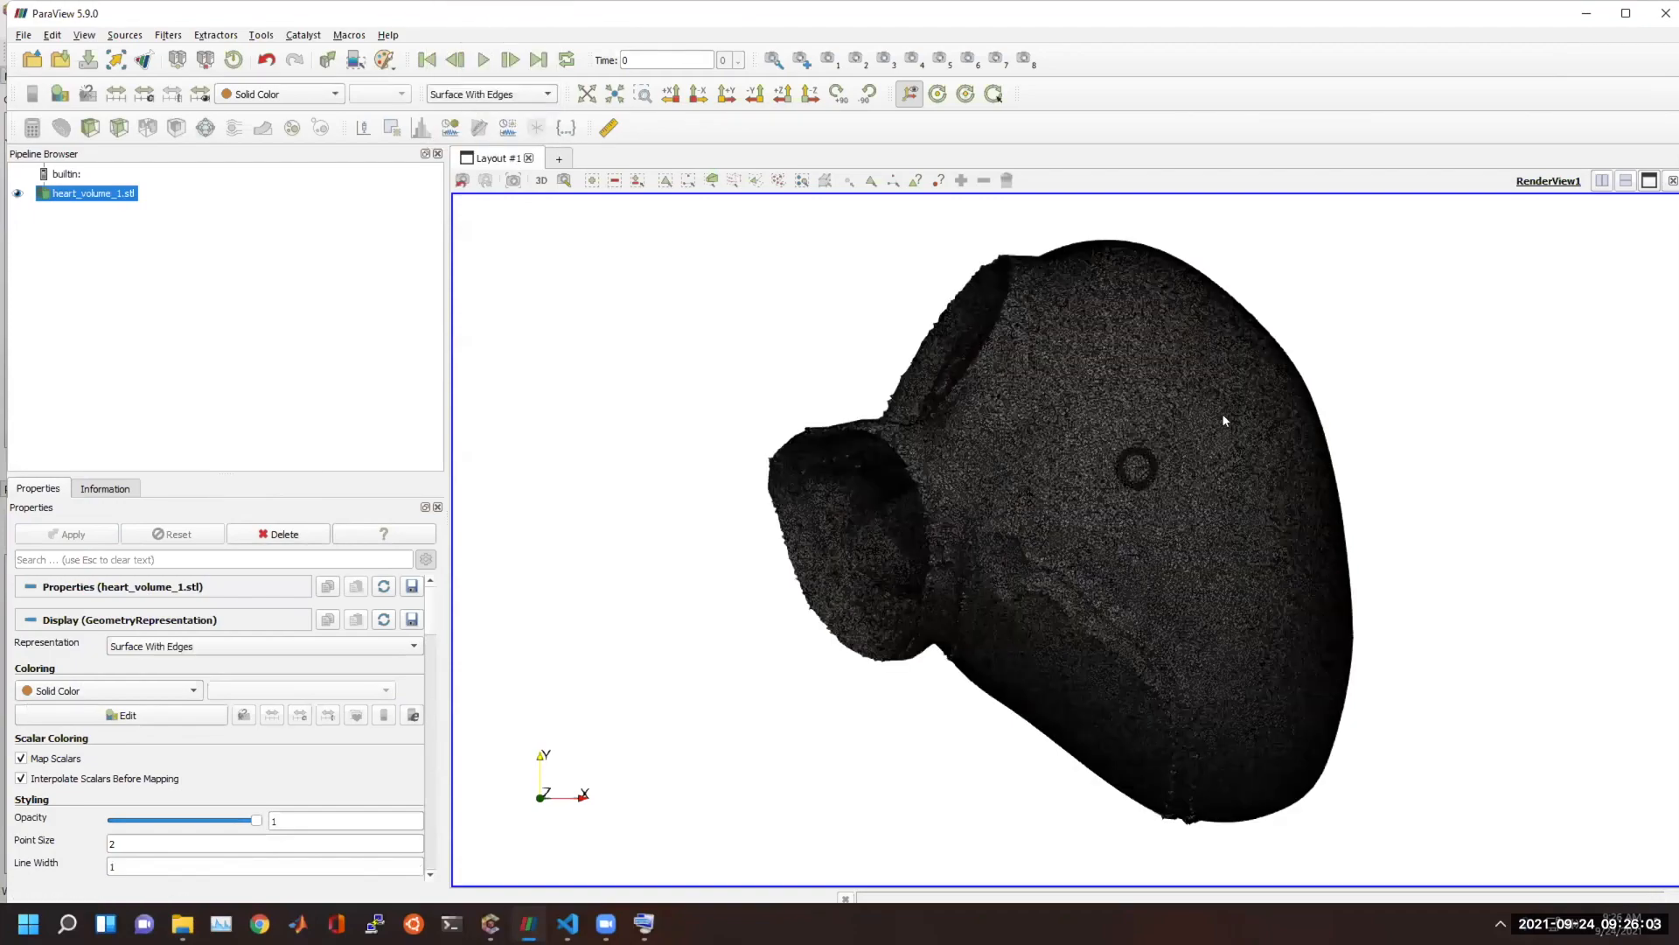
pyautogui.scroll(3, 1083, 538)
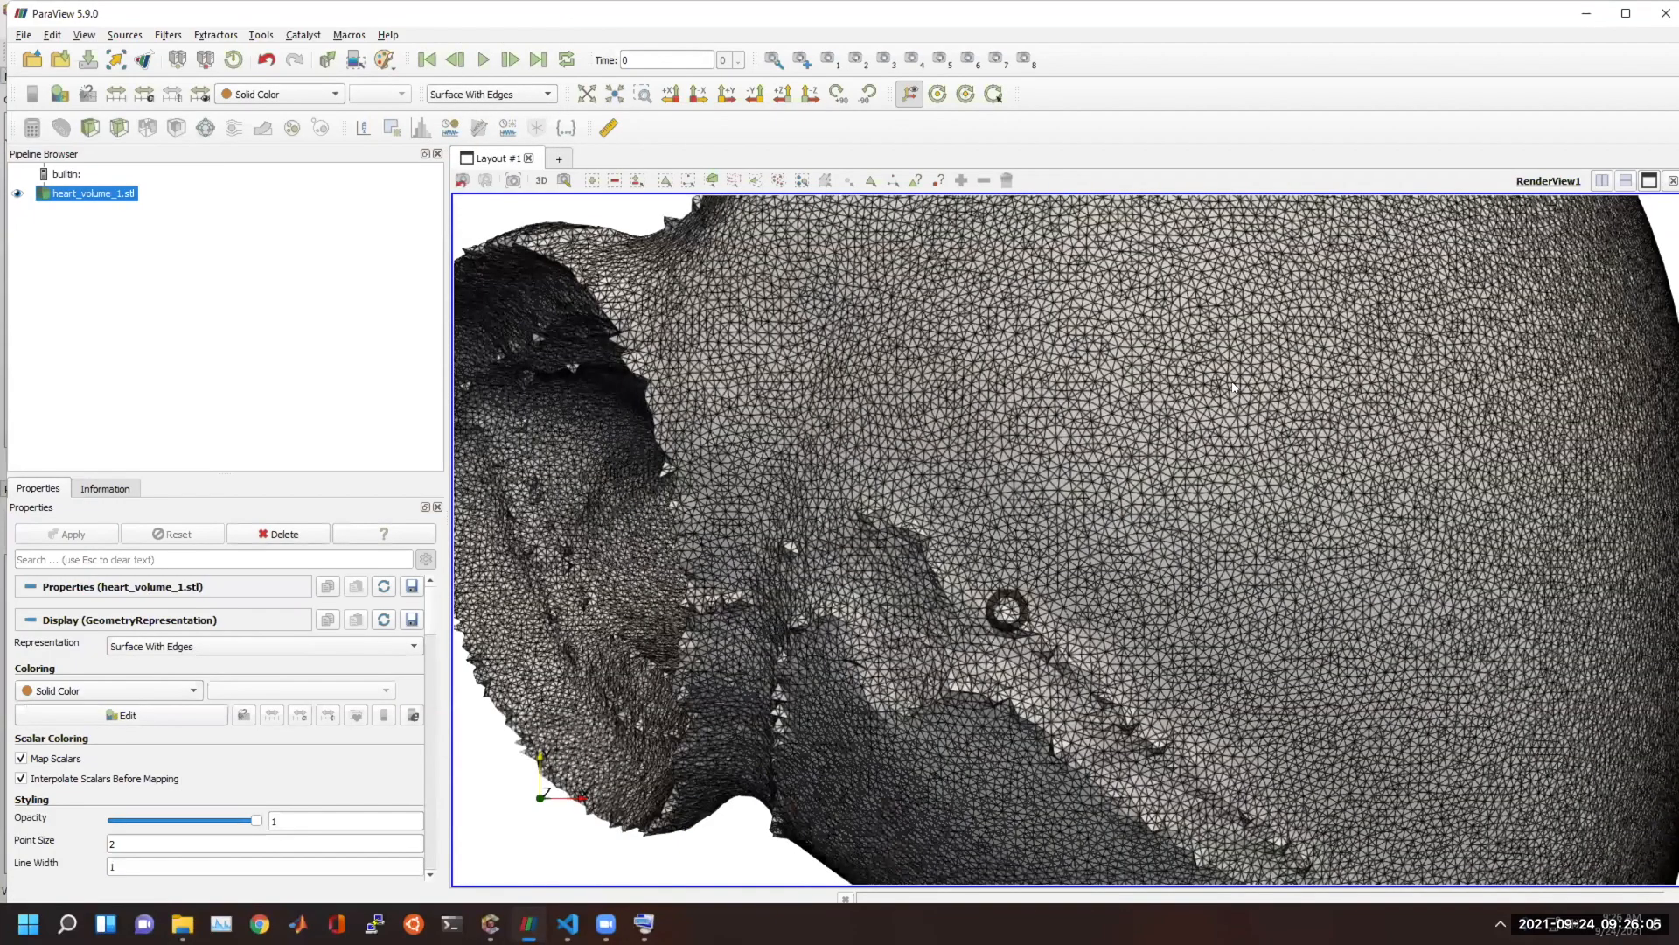
pyautogui.moveTo(1004, 488); pyautogui.dragTo(1030, 424)
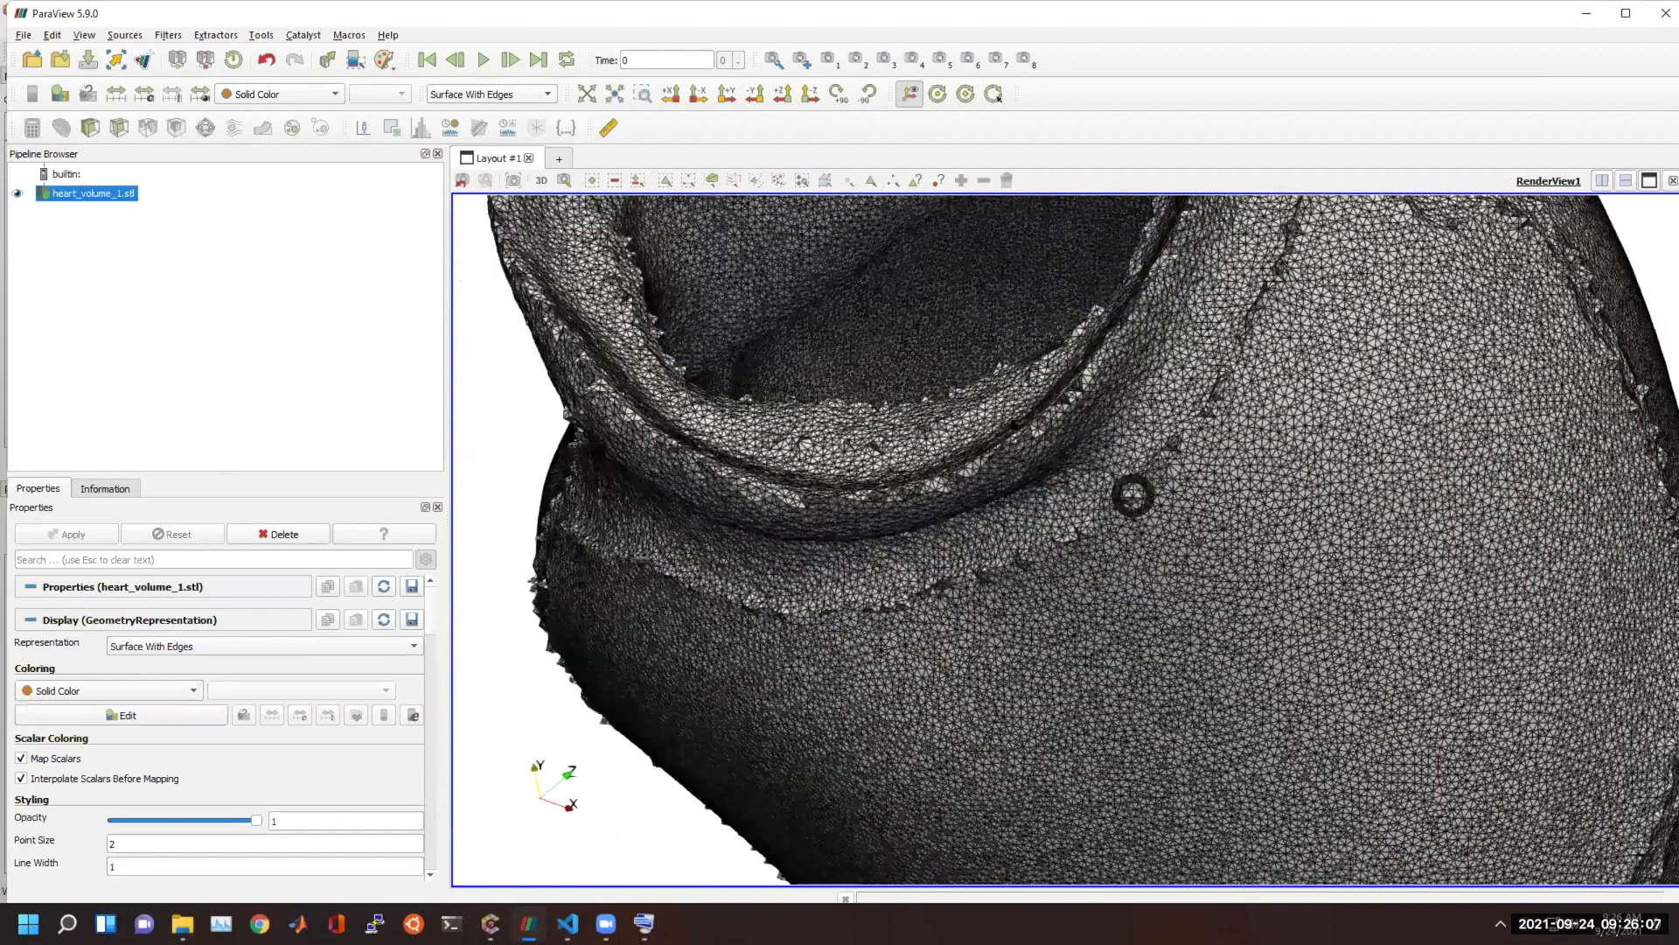
pyautogui.moveTo(966, 531)
pyautogui.mouseDown()
pyautogui.moveTo(1082, 638)
pyautogui.moveTo(1022, 614)
pyautogui.moveTo(1032, 639)
pyautogui.moveTo(1023, 612)
pyautogui.moveTo(1179, 628)
pyautogui.moveTo(1209, 523)
pyautogui.moveTo(817, 393)
pyautogui.moveTo(1211, 517)
pyautogui.moveTo(1106, 502)
pyautogui.mouseUp()
pyautogui.scroll(-3, 1057, 652)
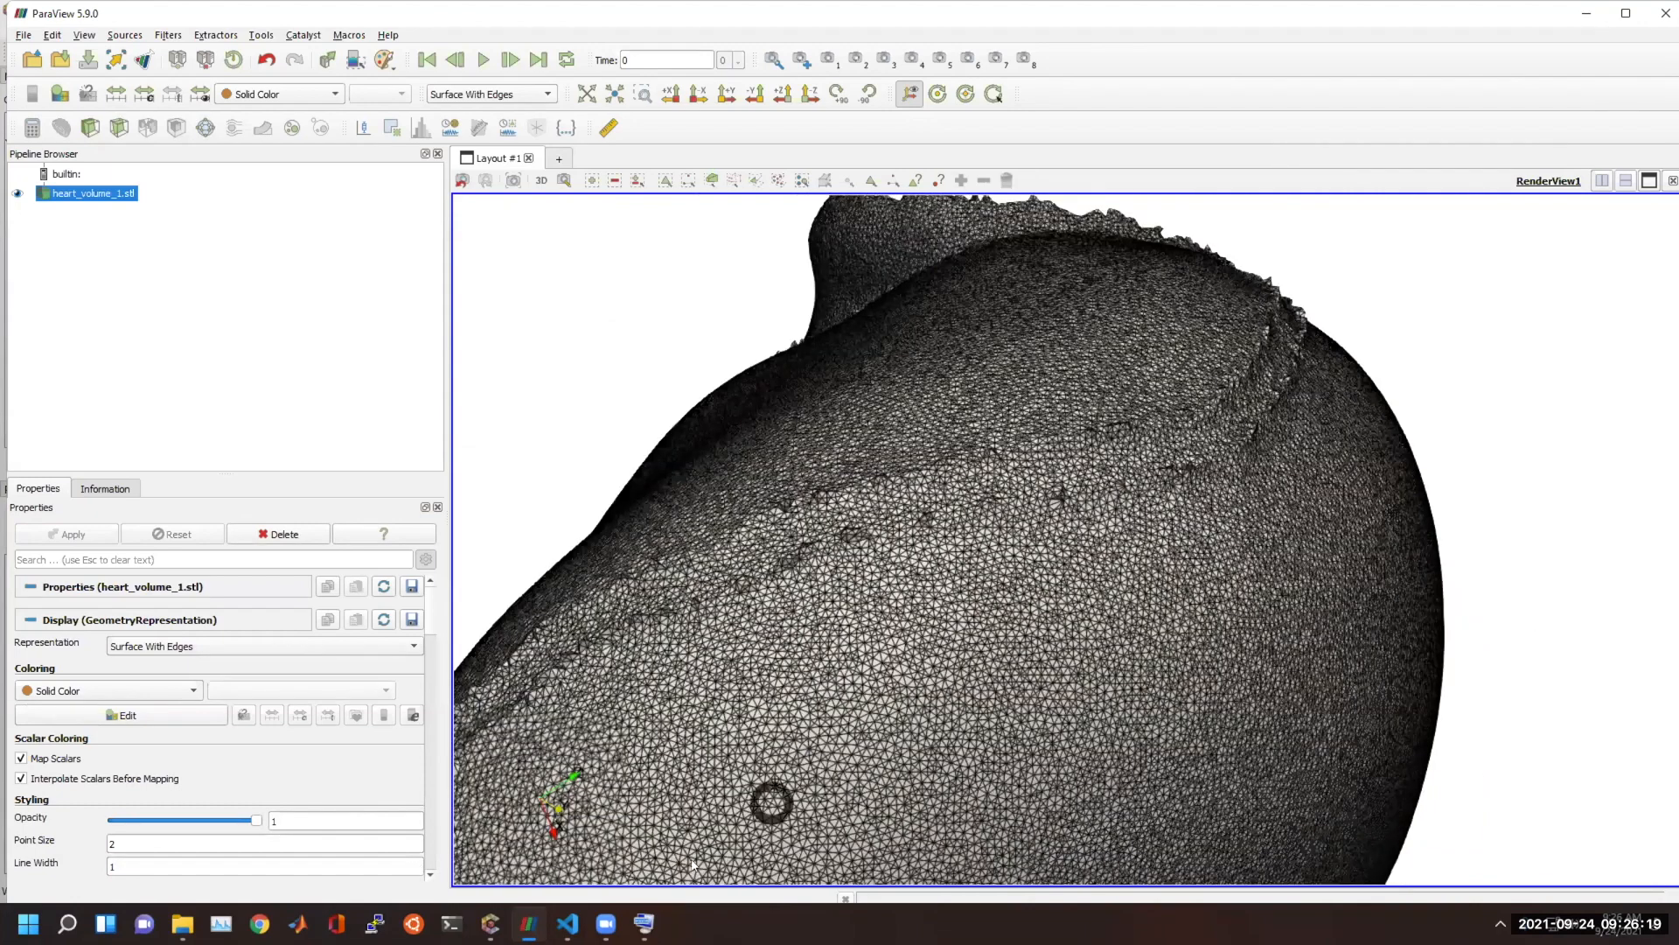
# Switch back to the Cubit window with the trimeshed heart and disassociate the mesh from volume 1.
pyautogui.click(489, 923)
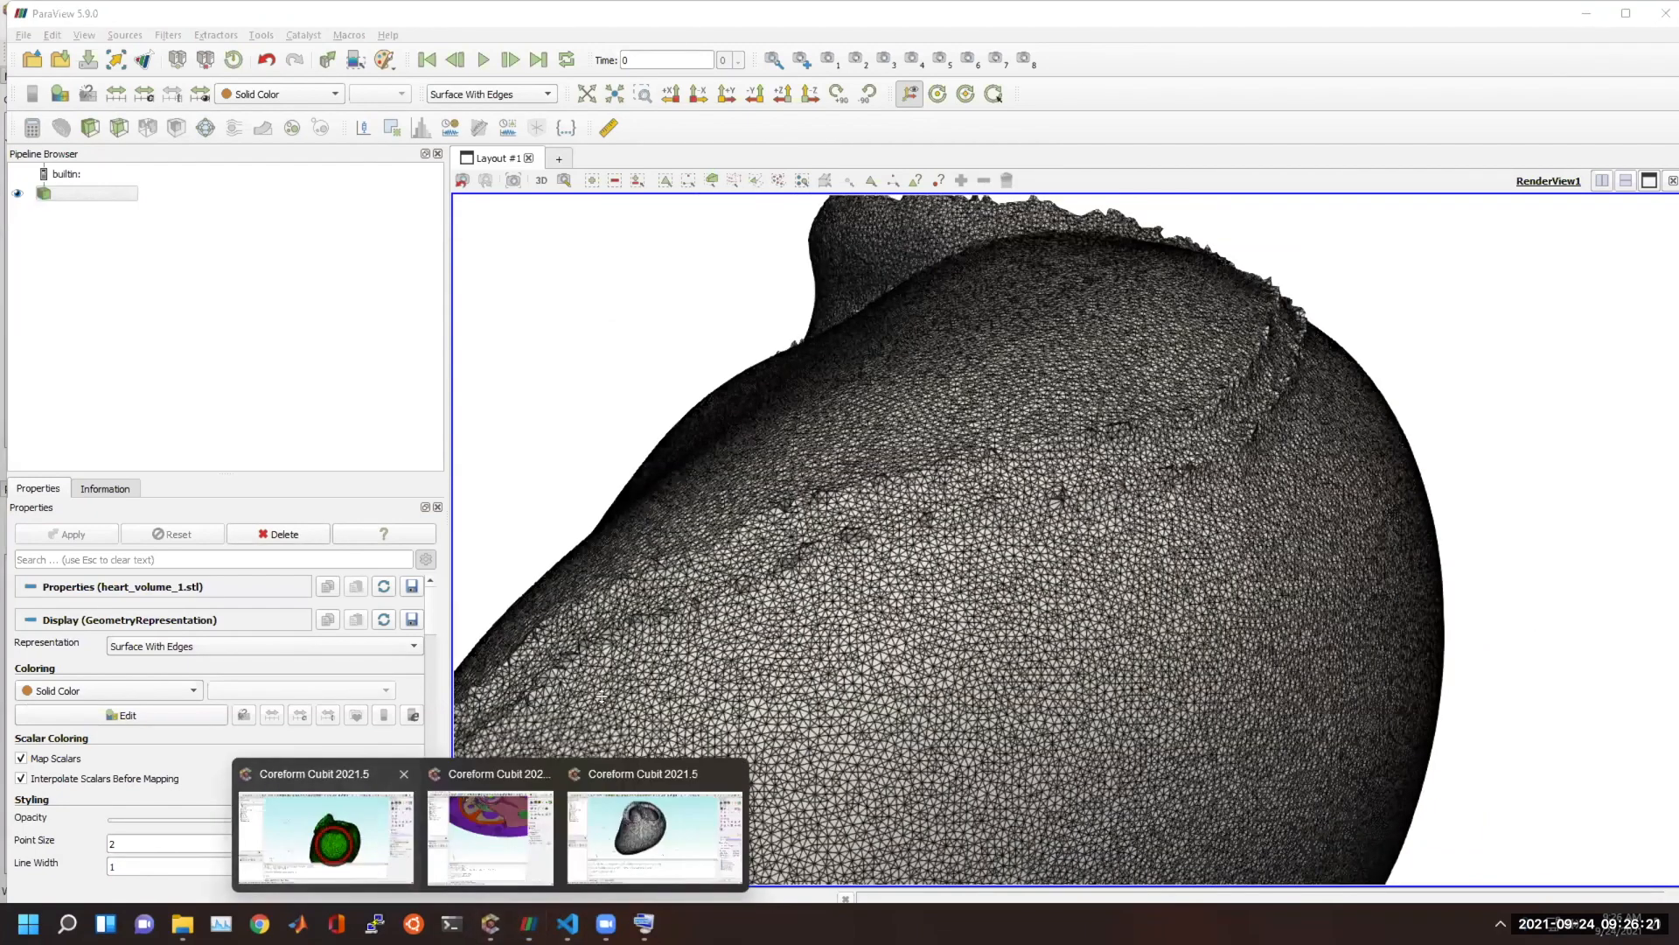
pyautogui.click(332, 842)
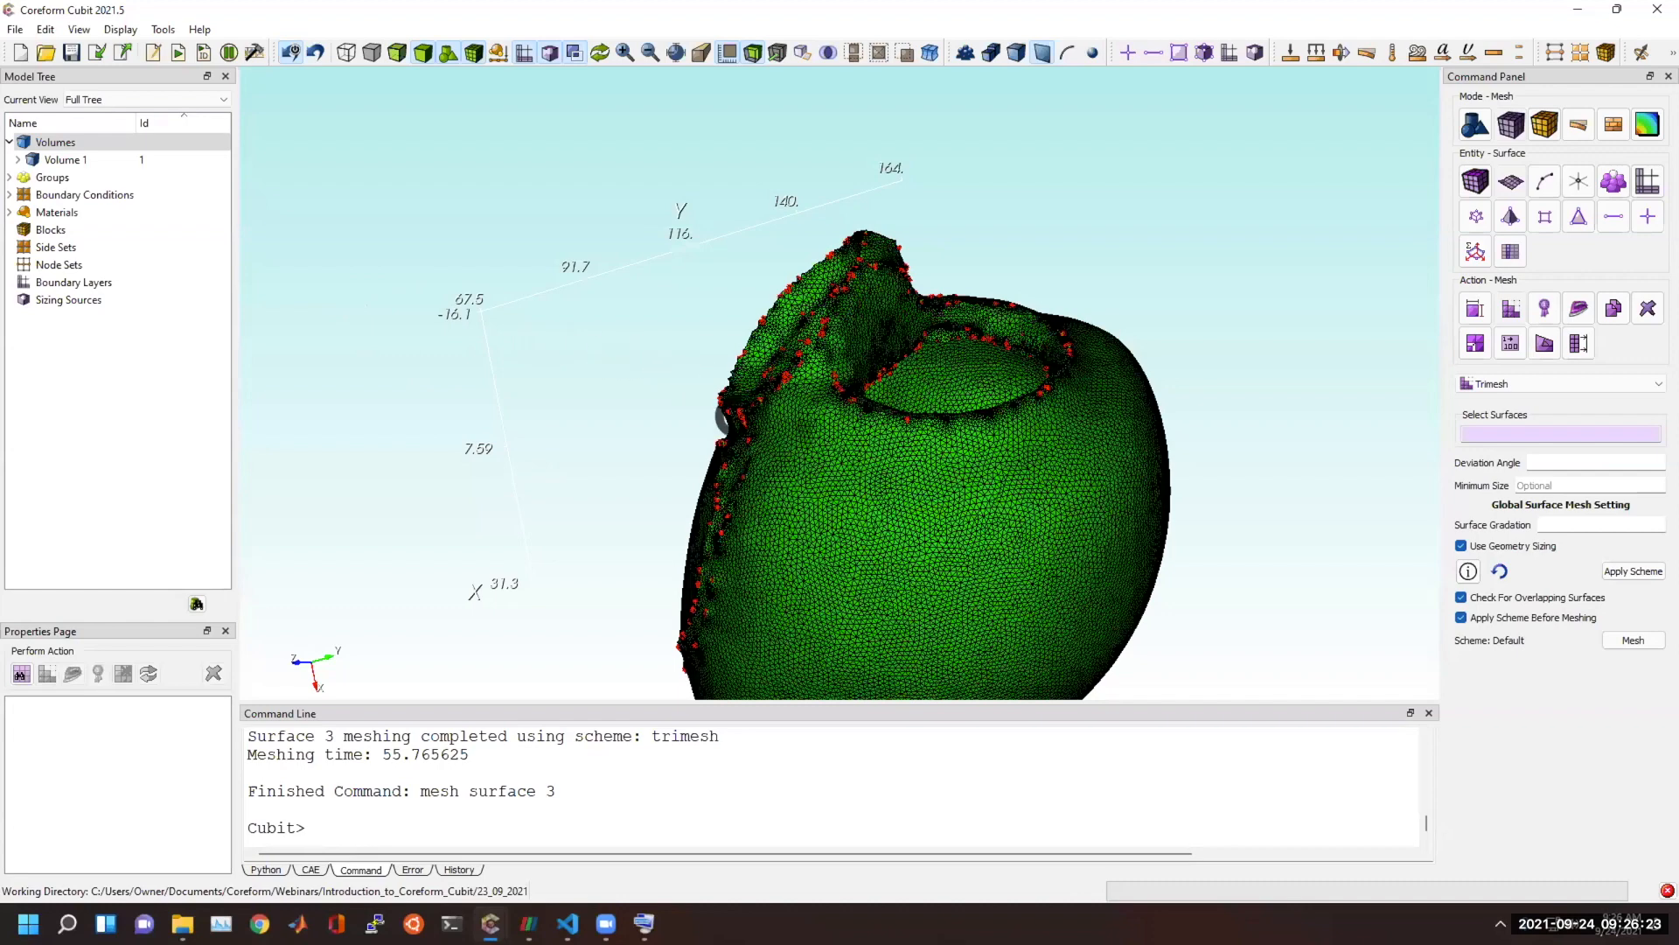
pyautogui.click(655, 797)
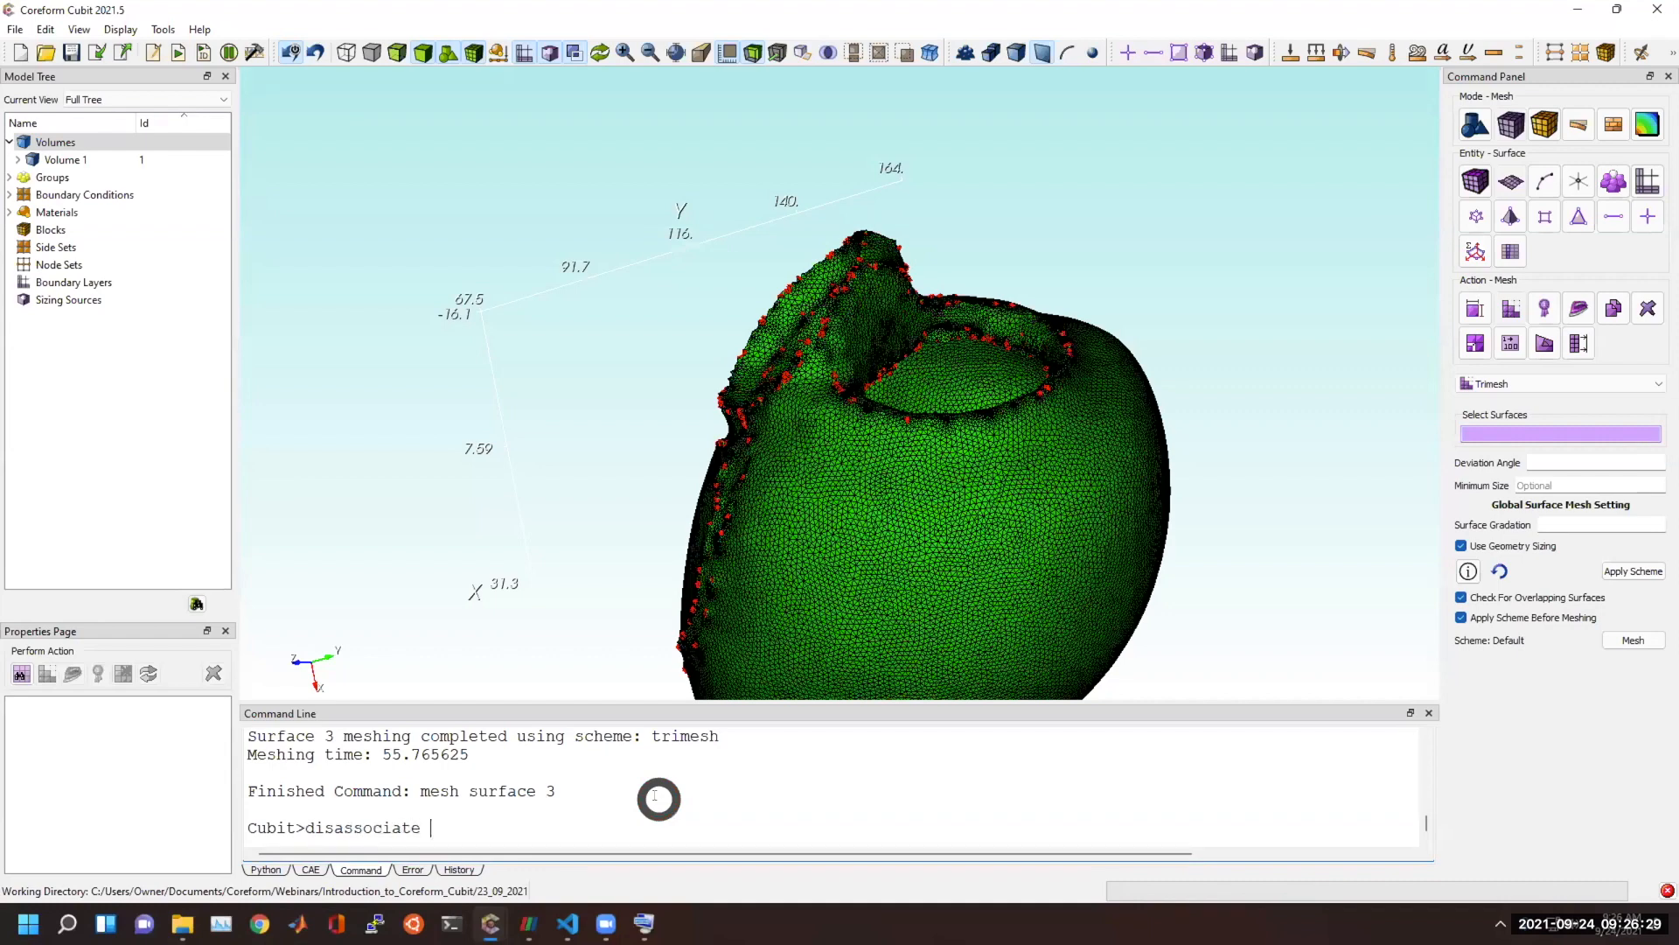
pyautogui.write('disassociate mesh')
pyautogui.press('Tab')
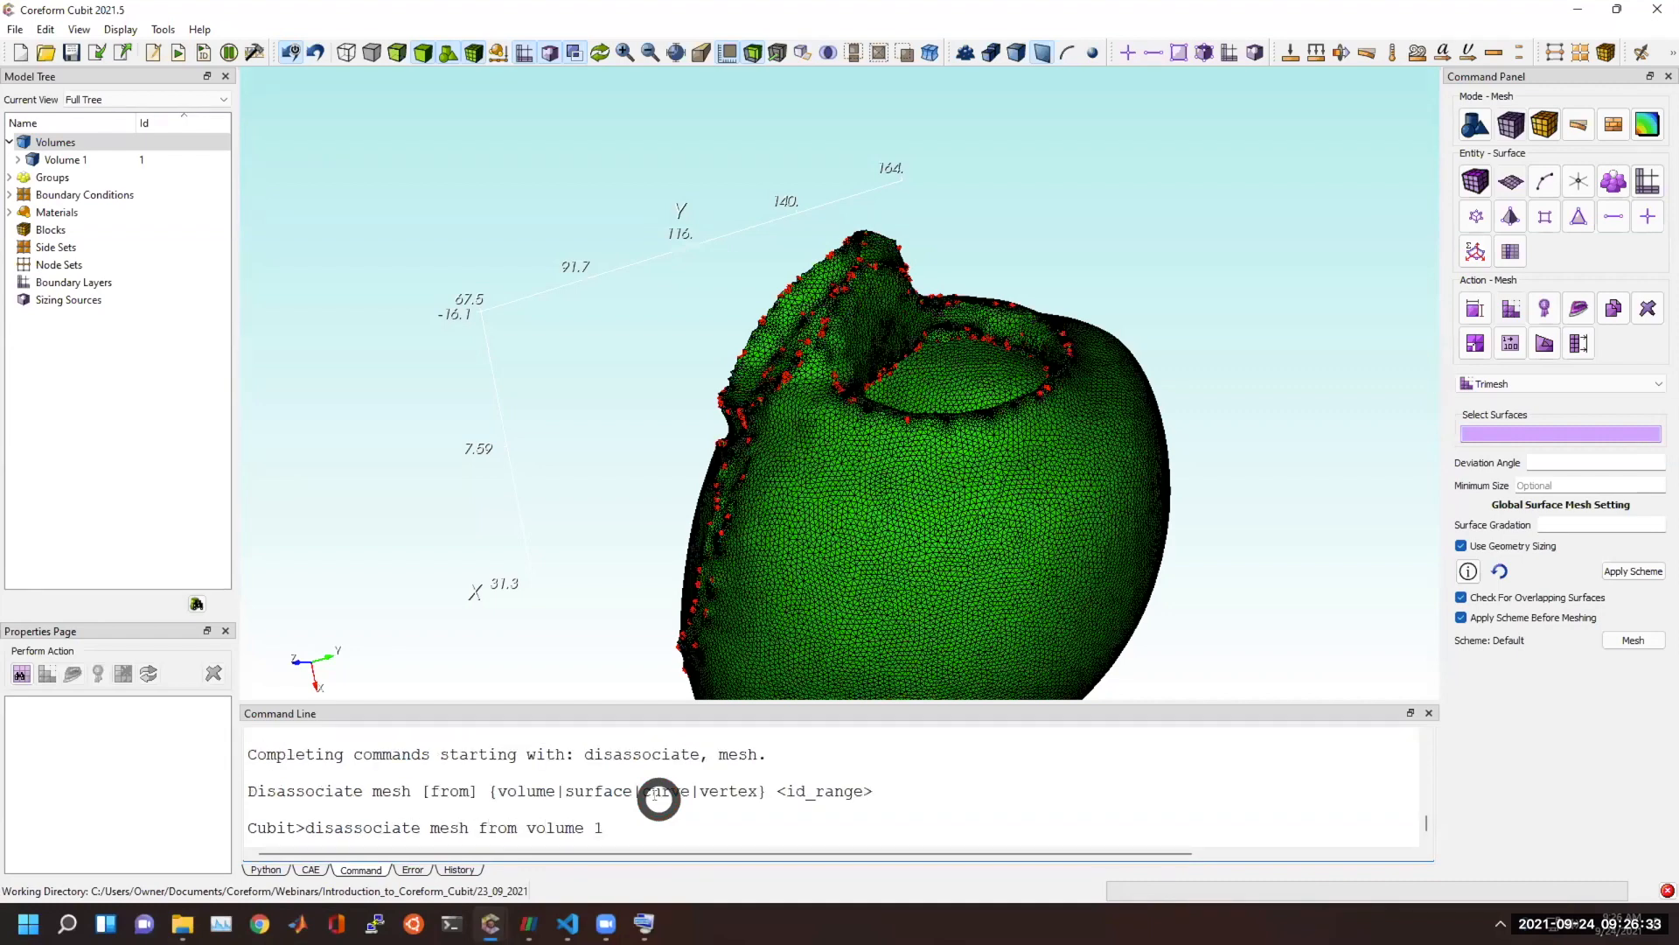
pyautogui.press('Return')
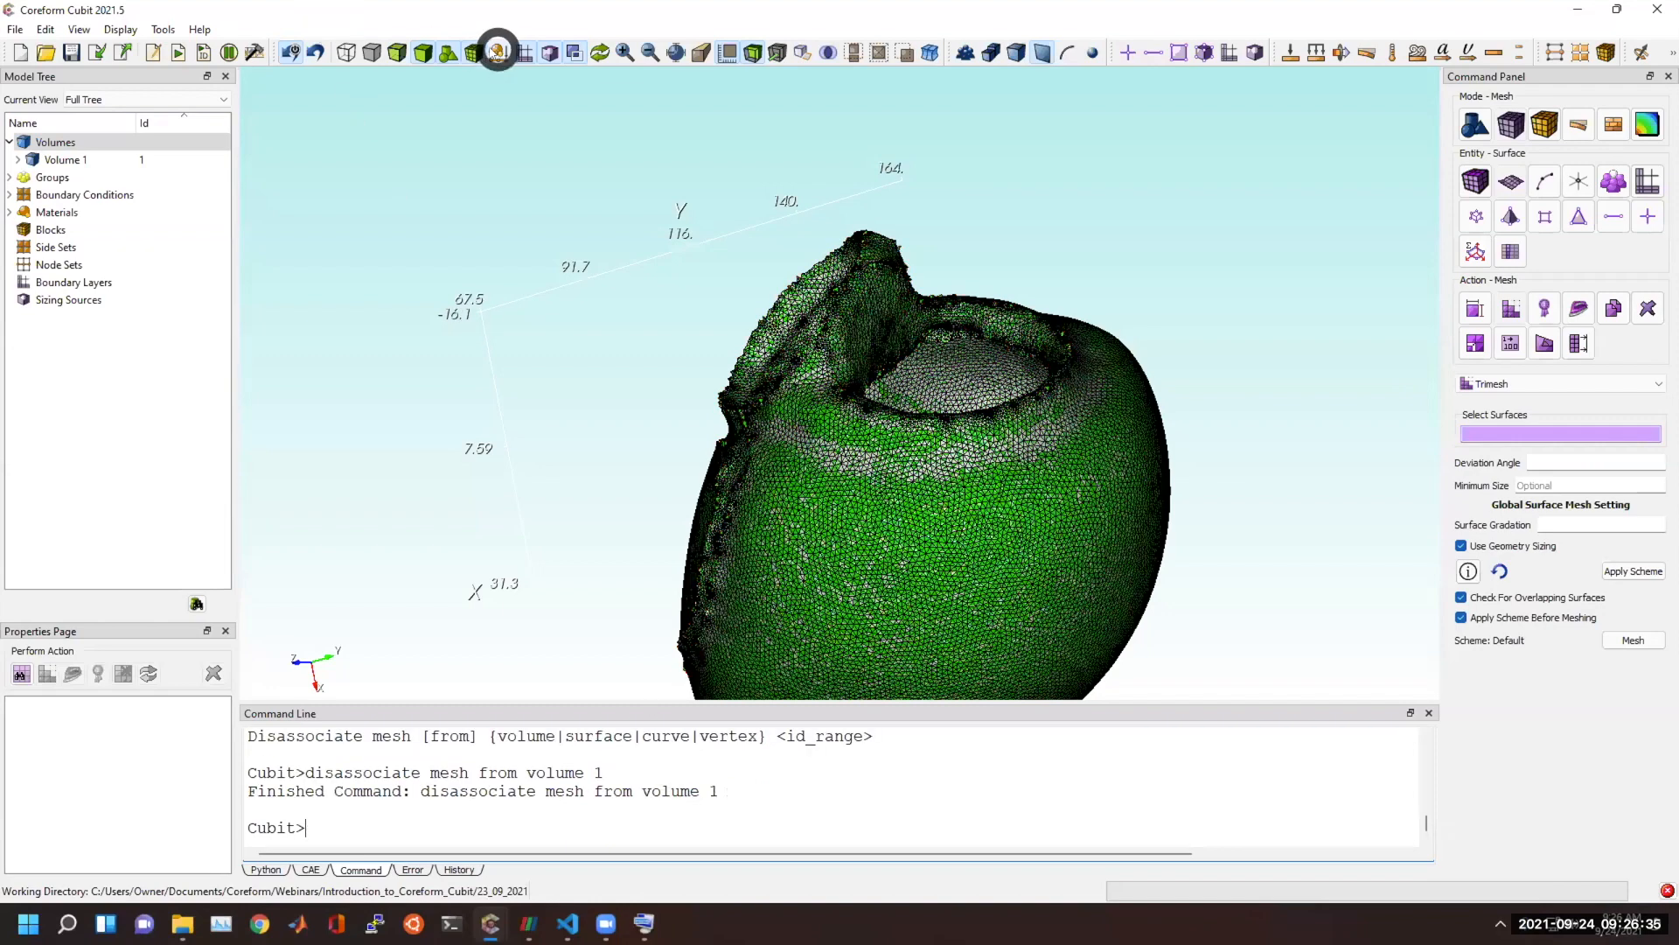
# Hide the mesh and examine the bare heart geometry along the seam and around the vessel rims.
pyautogui.click(471, 53)
pyautogui.moveTo(892, 372); pyautogui.dragTo(1063, 474)
pyautogui.moveTo(1063, 474); pyautogui.dragTo(941, 337, button='middle')
pyautogui.scroll(2, 875, 383)
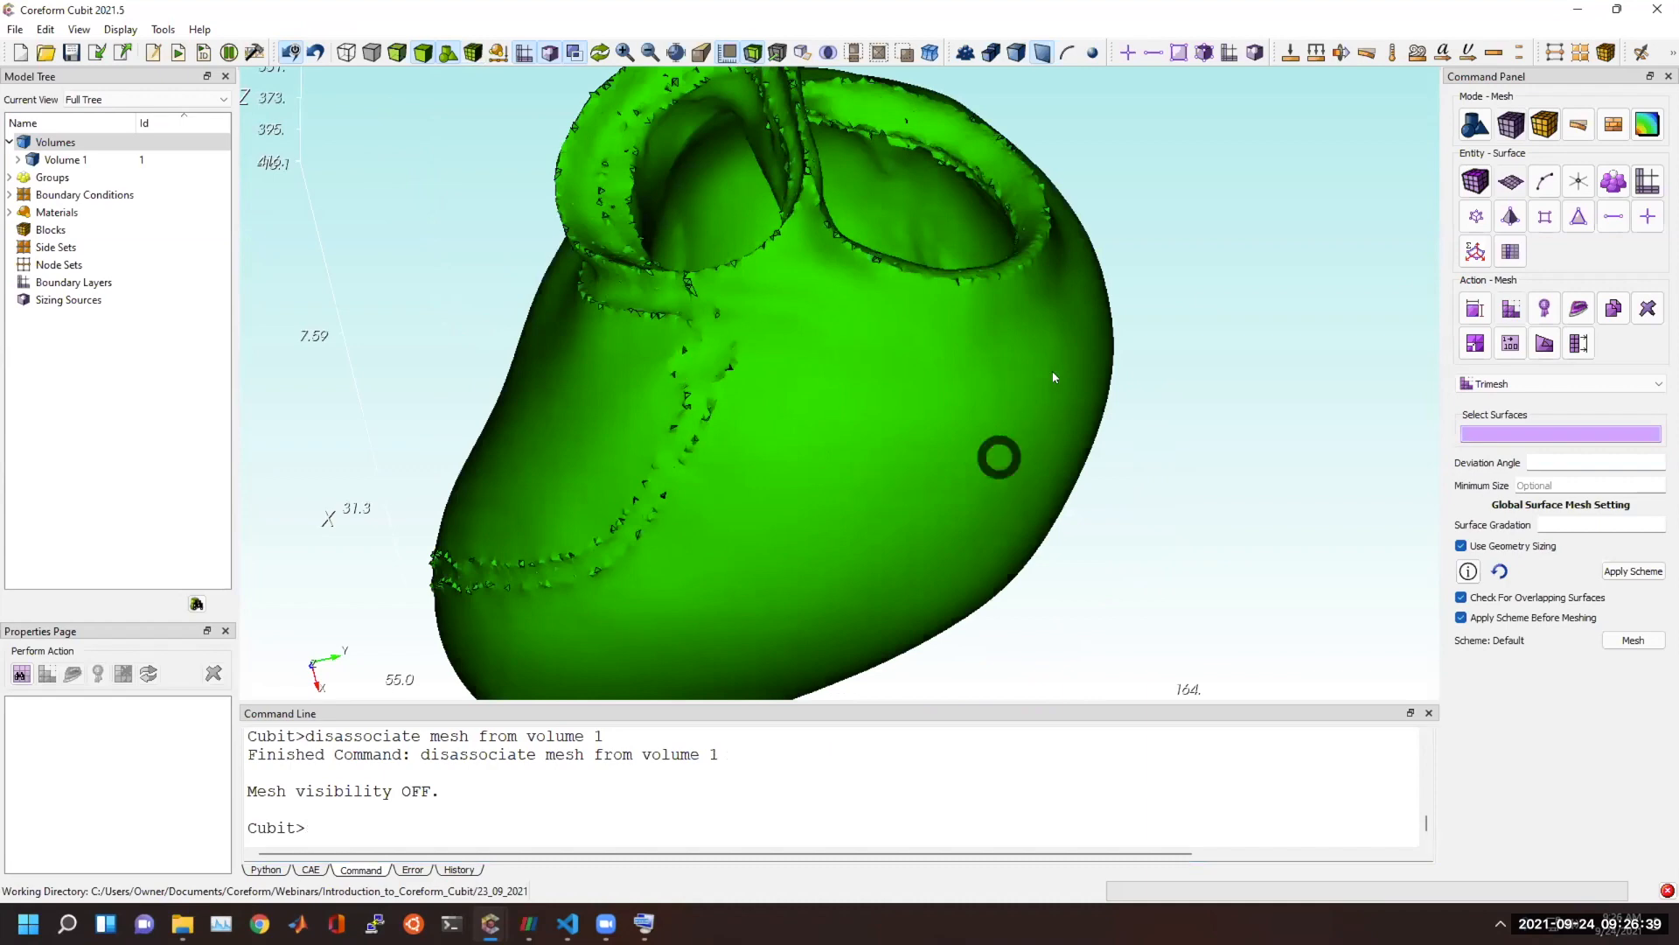
pyautogui.click(800, 418)
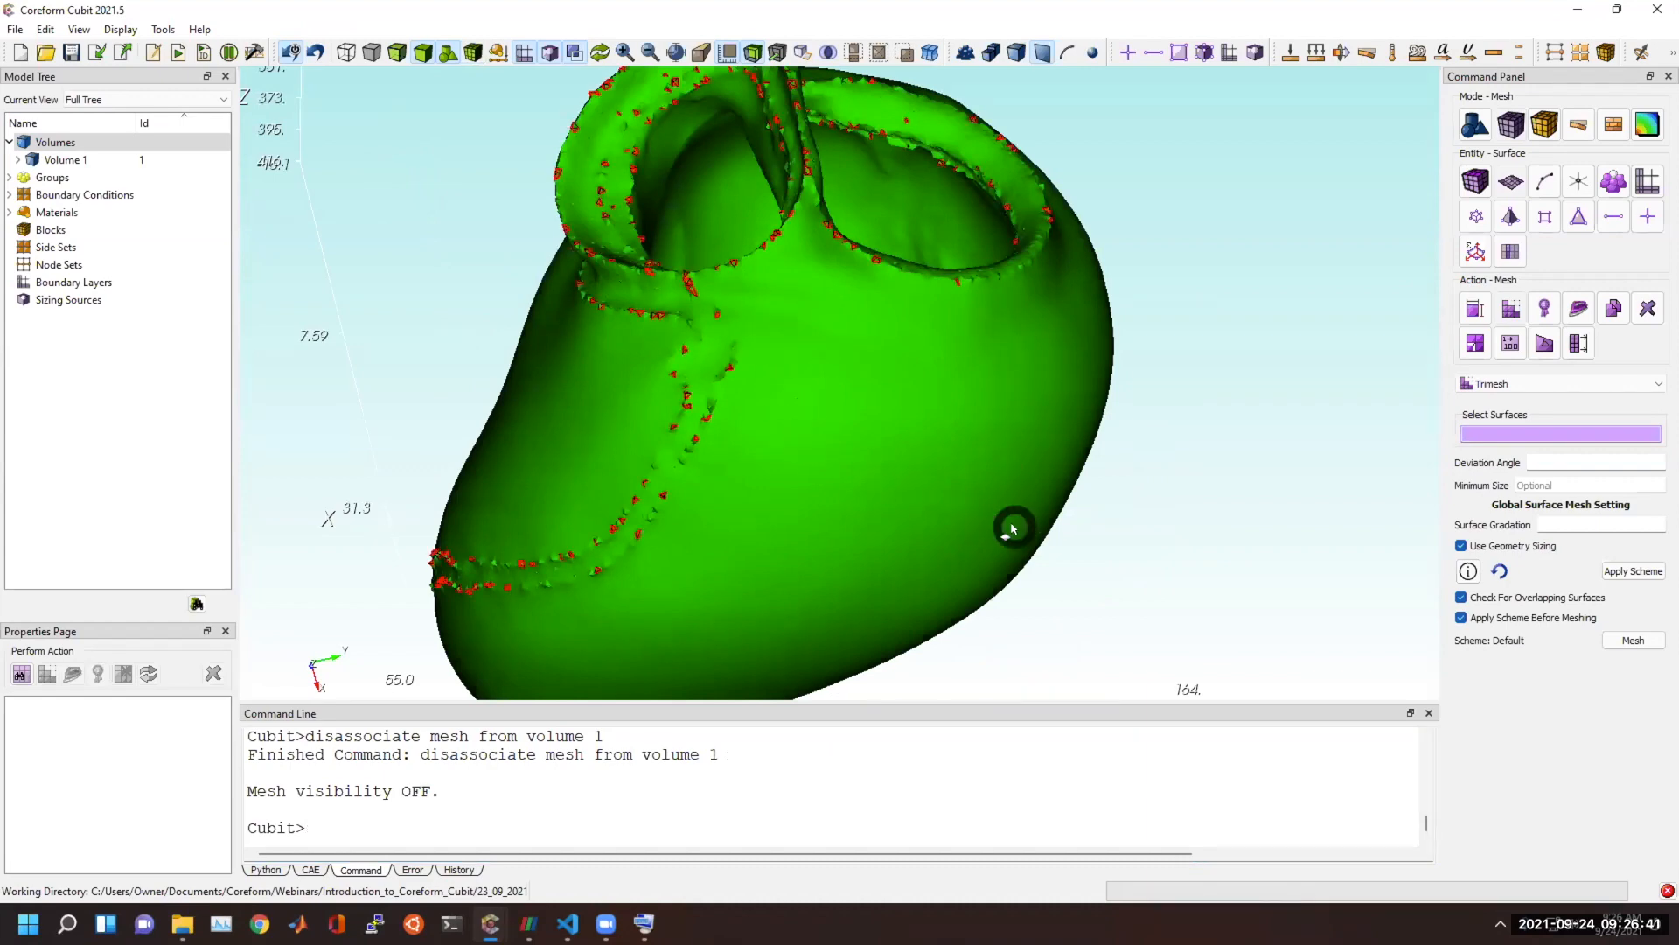
pyautogui.moveTo(783, 352); pyautogui.dragTo(929, 378)
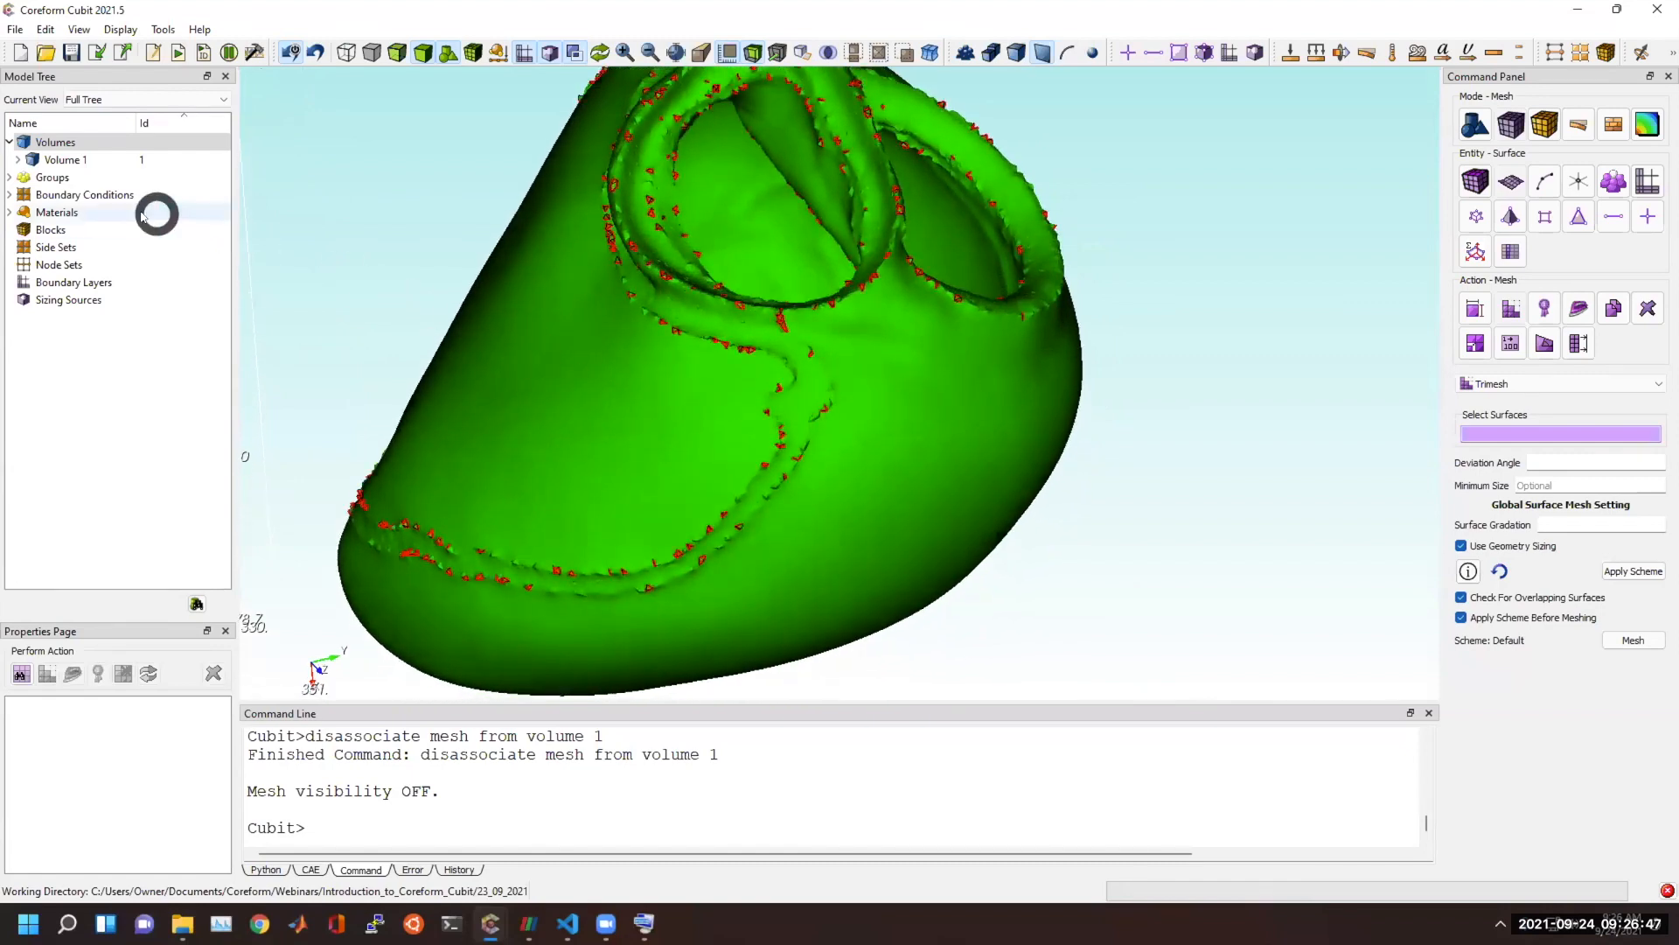
# Select Volume 1, enlarge its property list to check the geometry engine, and inspect the highlighted seam.
pyautogui.click(50, 160)
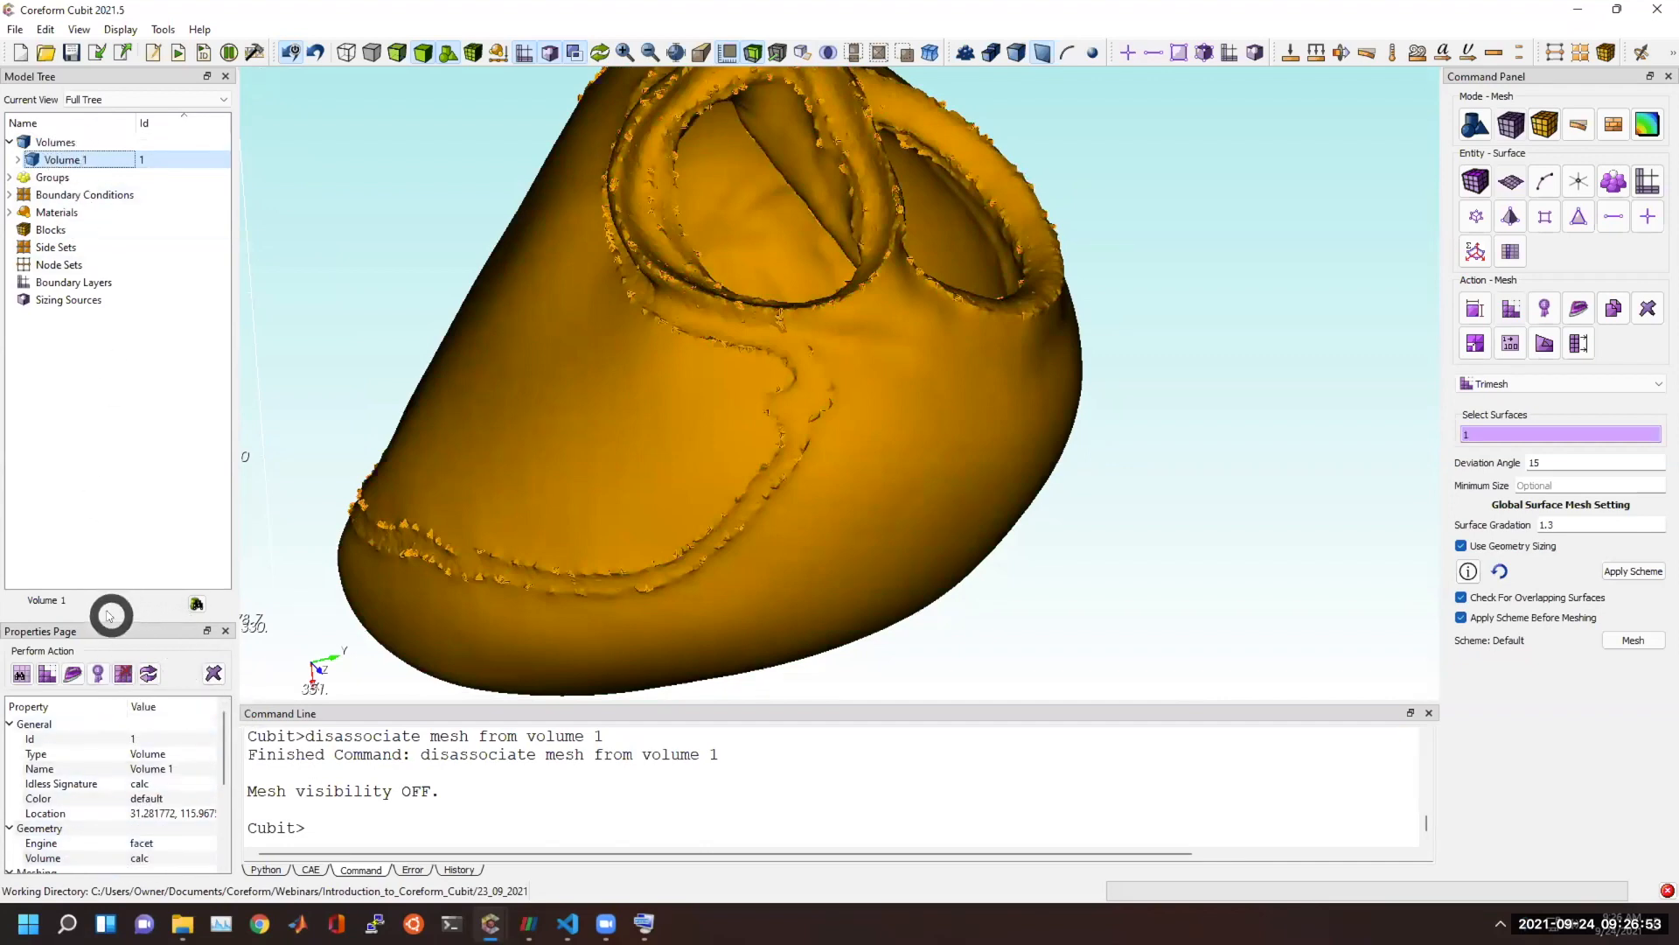
pyautogui.moveTo(106, 617); pyautogui.dragTo(112, 480)
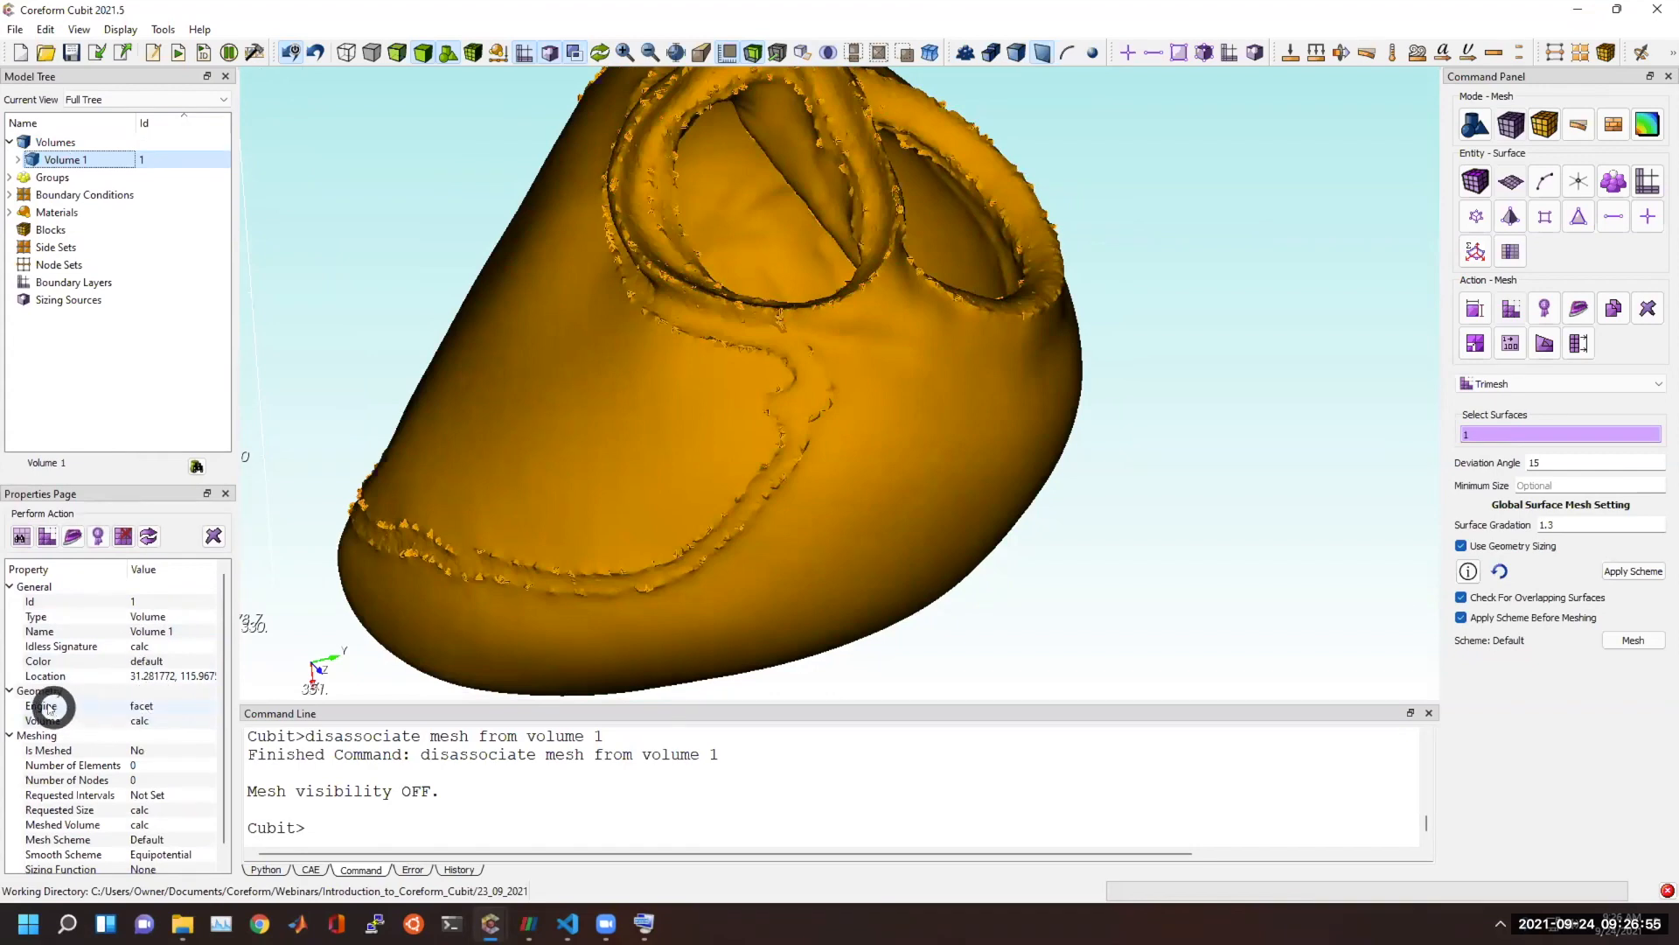
pyautogui.click(138, 707)
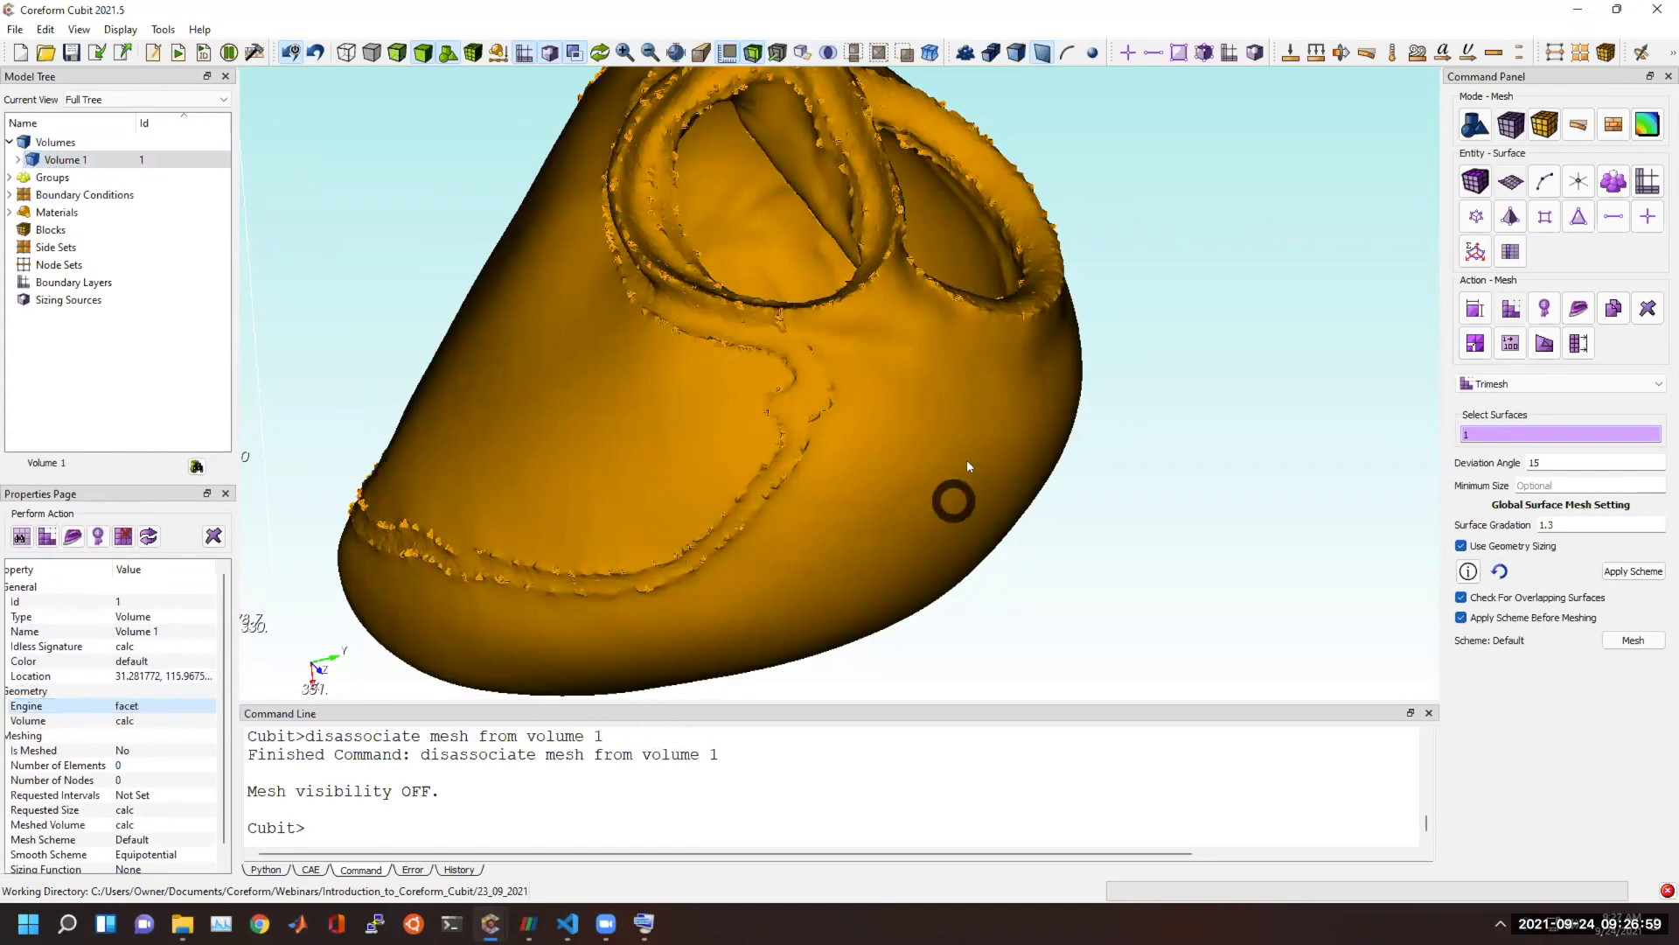
pyautogui.moveTo(595, 249); pyautogui.dragTo(645, 257)
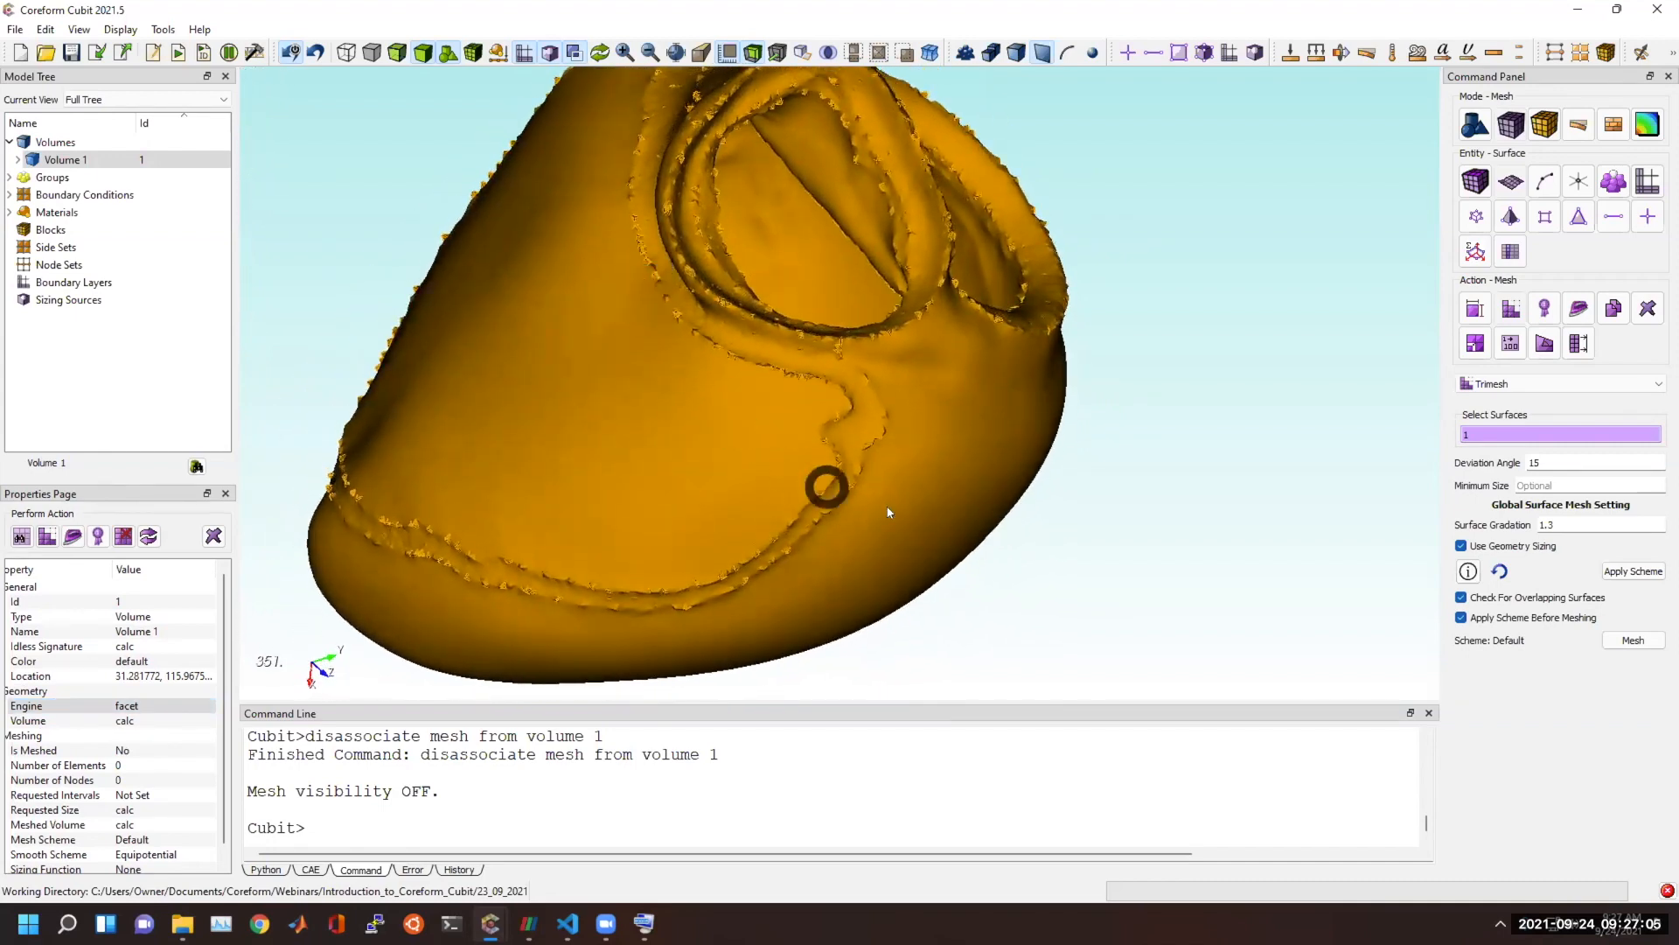
# Deselect the heart volume, switch to the Cubit window holding the Sculpt hex mesh, and start a new empty model there.
pyautogui.click(1111, 541)
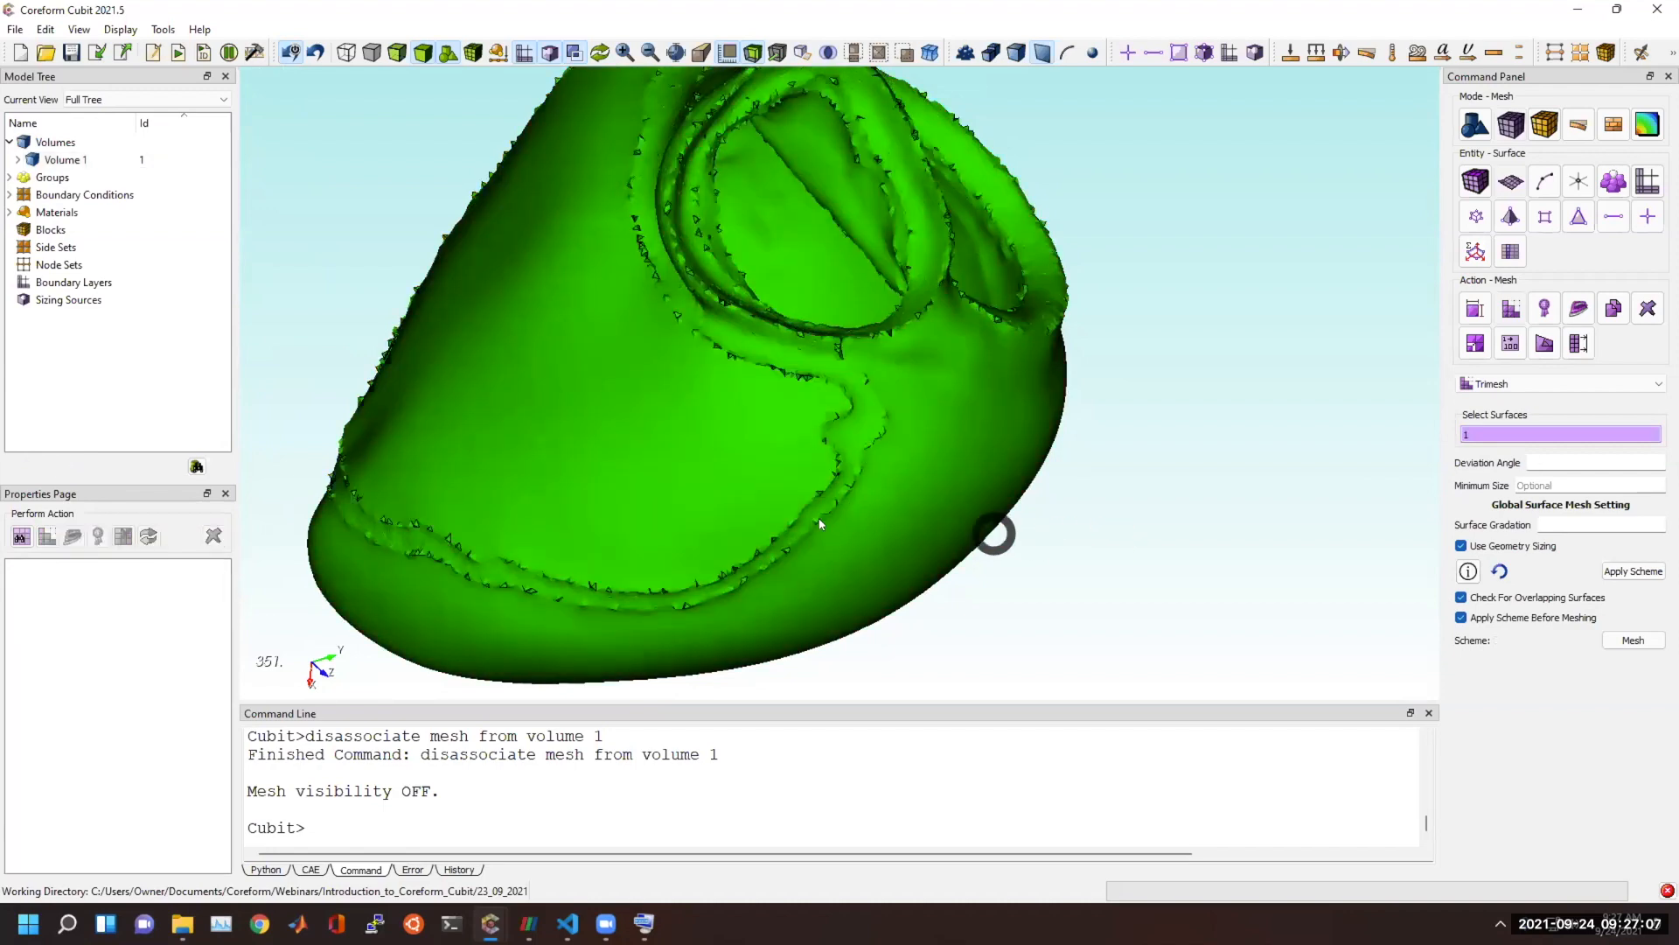
pyautogui.moveTo(952, 524); pyautogui.dragTo(849, 326)
pyautogui.moveTo(492, 921)
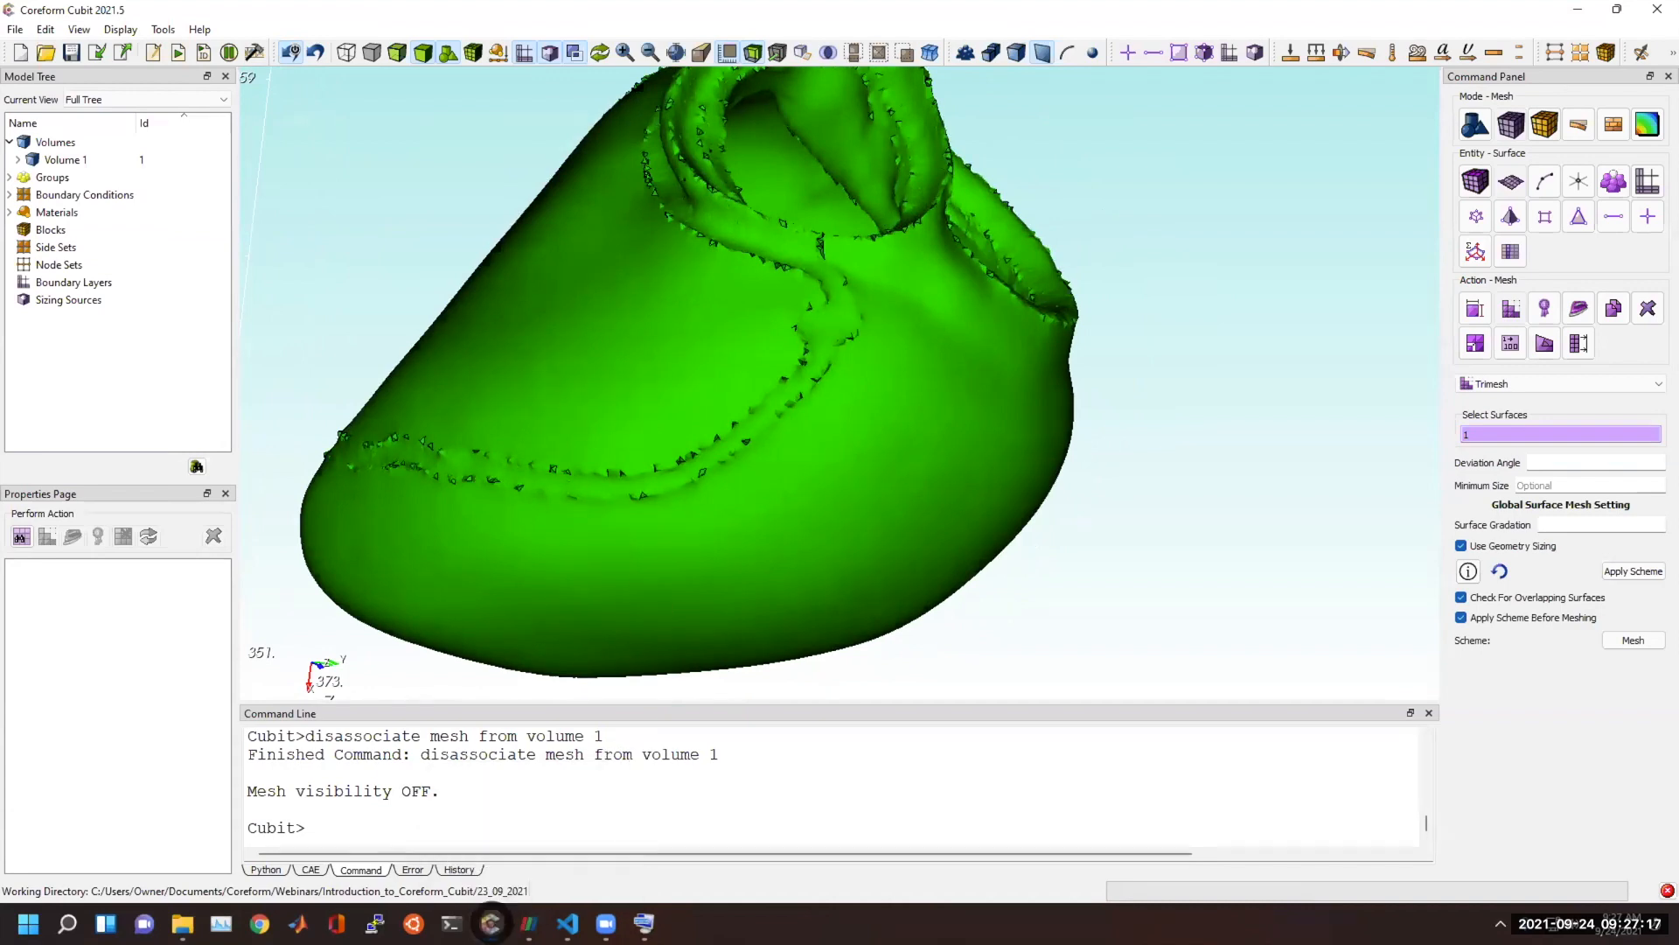
pyautogui.click(594, 829)
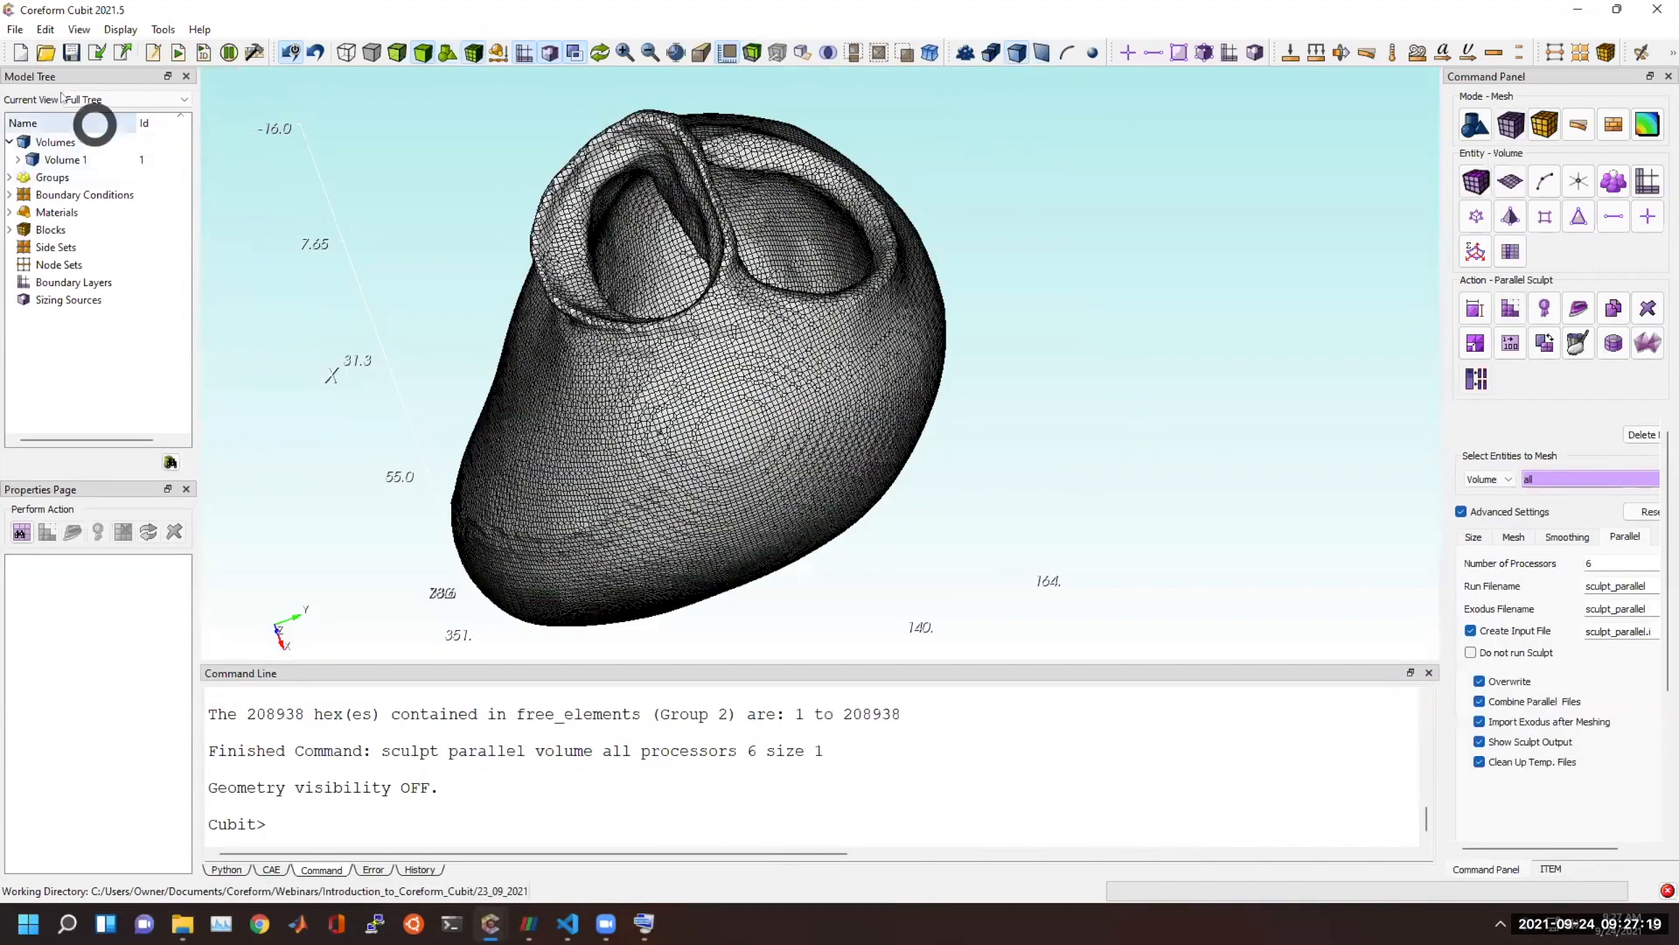
pyautogui.click(21, 54)
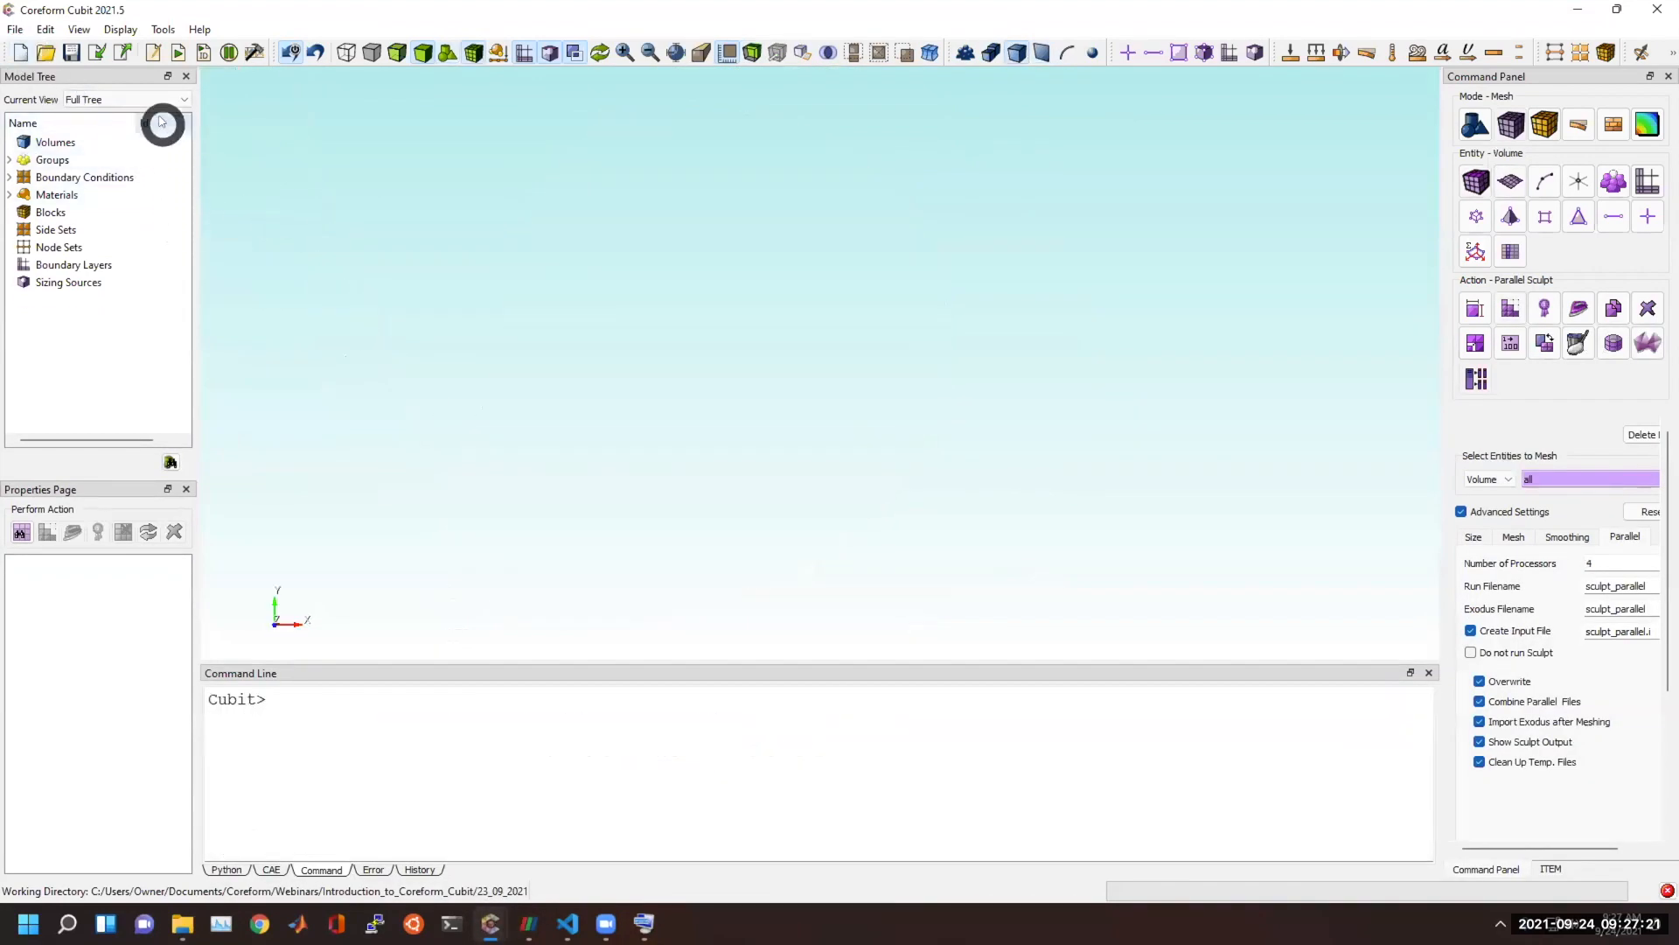
# Import knuckle.stl with the geometry interpolation set to Spline.
pyautogui.click(99, 52)
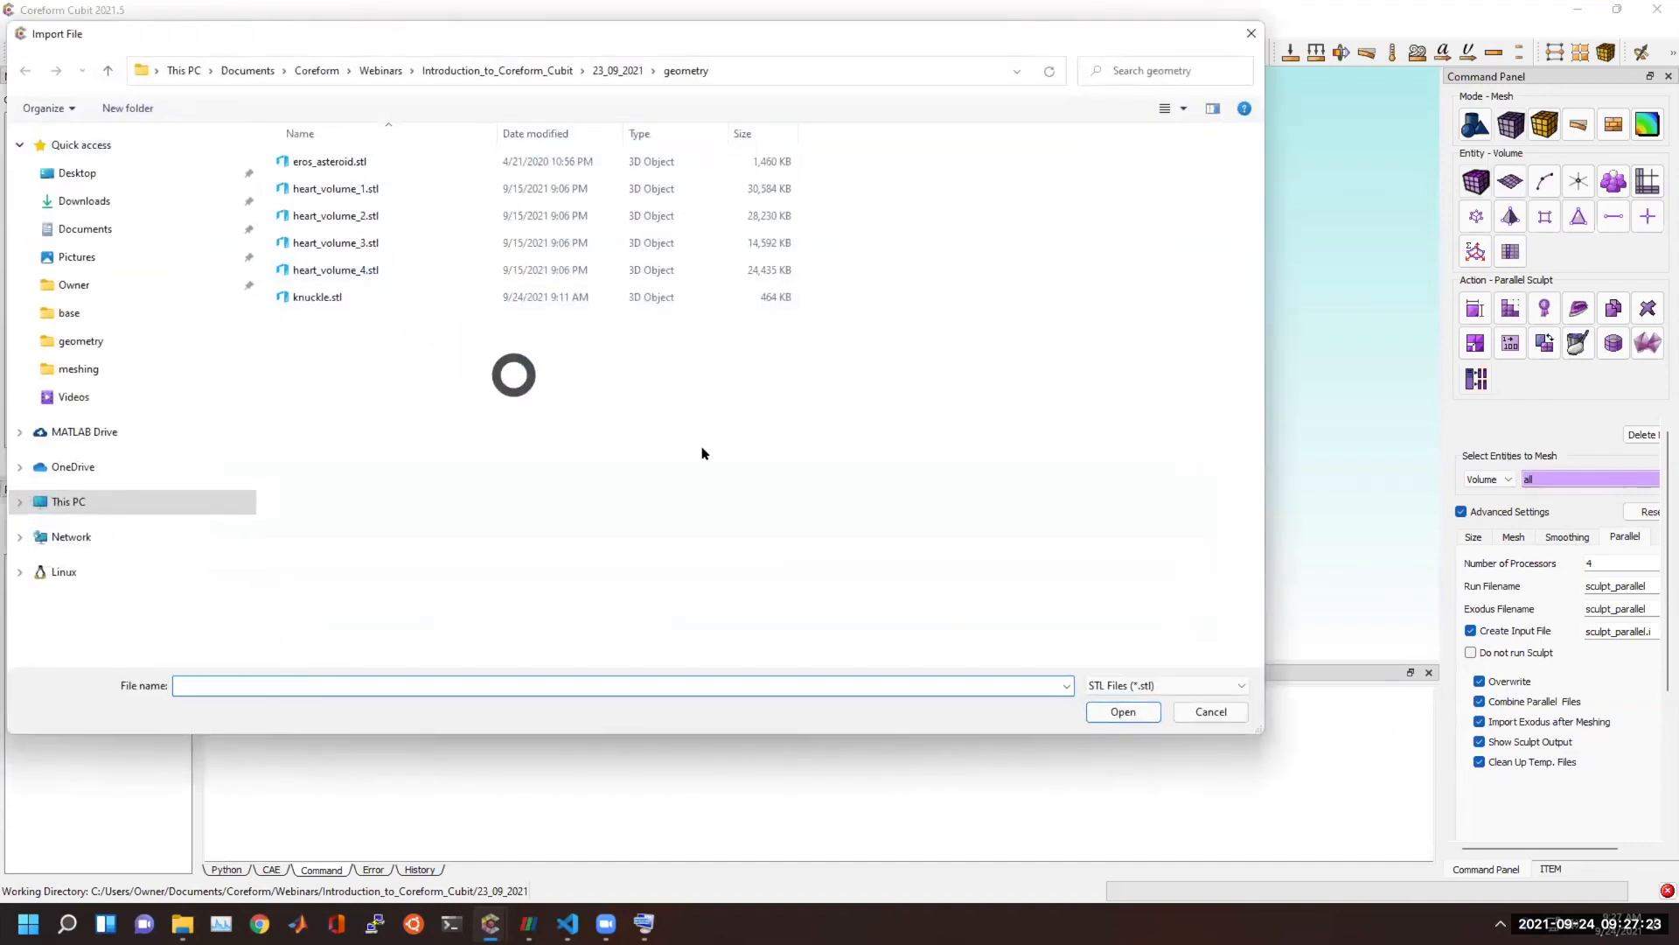
pyautogui.doubleClick(325, 296)
pyautogui.click(795, 334)
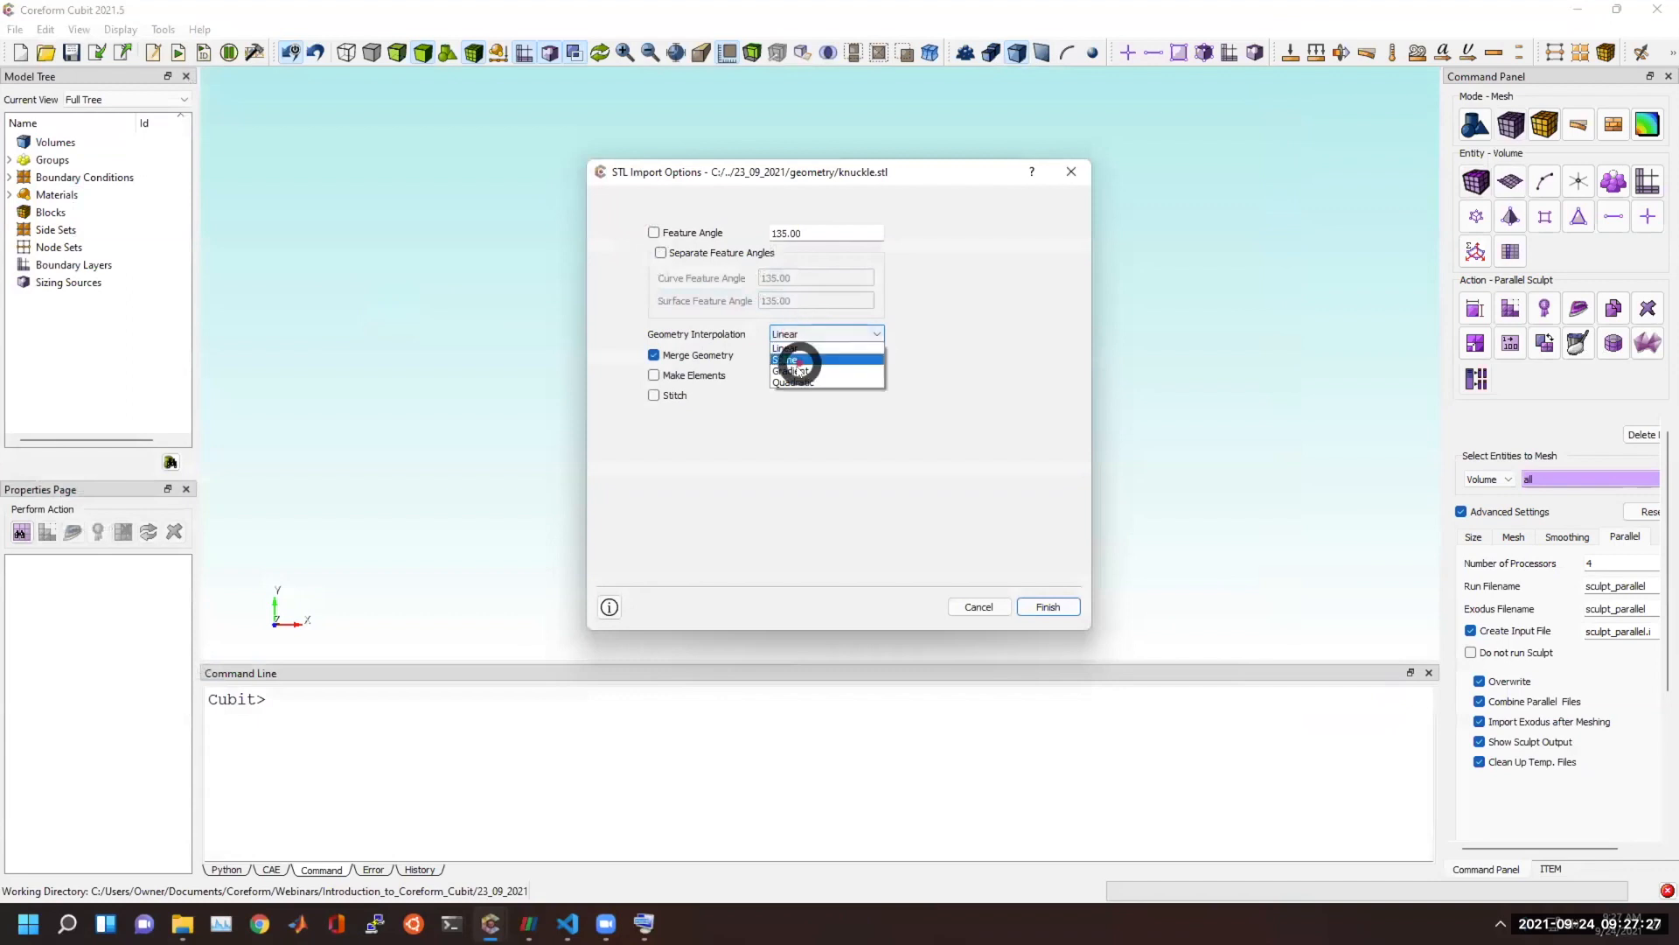
pyautogui.click(791, 359)
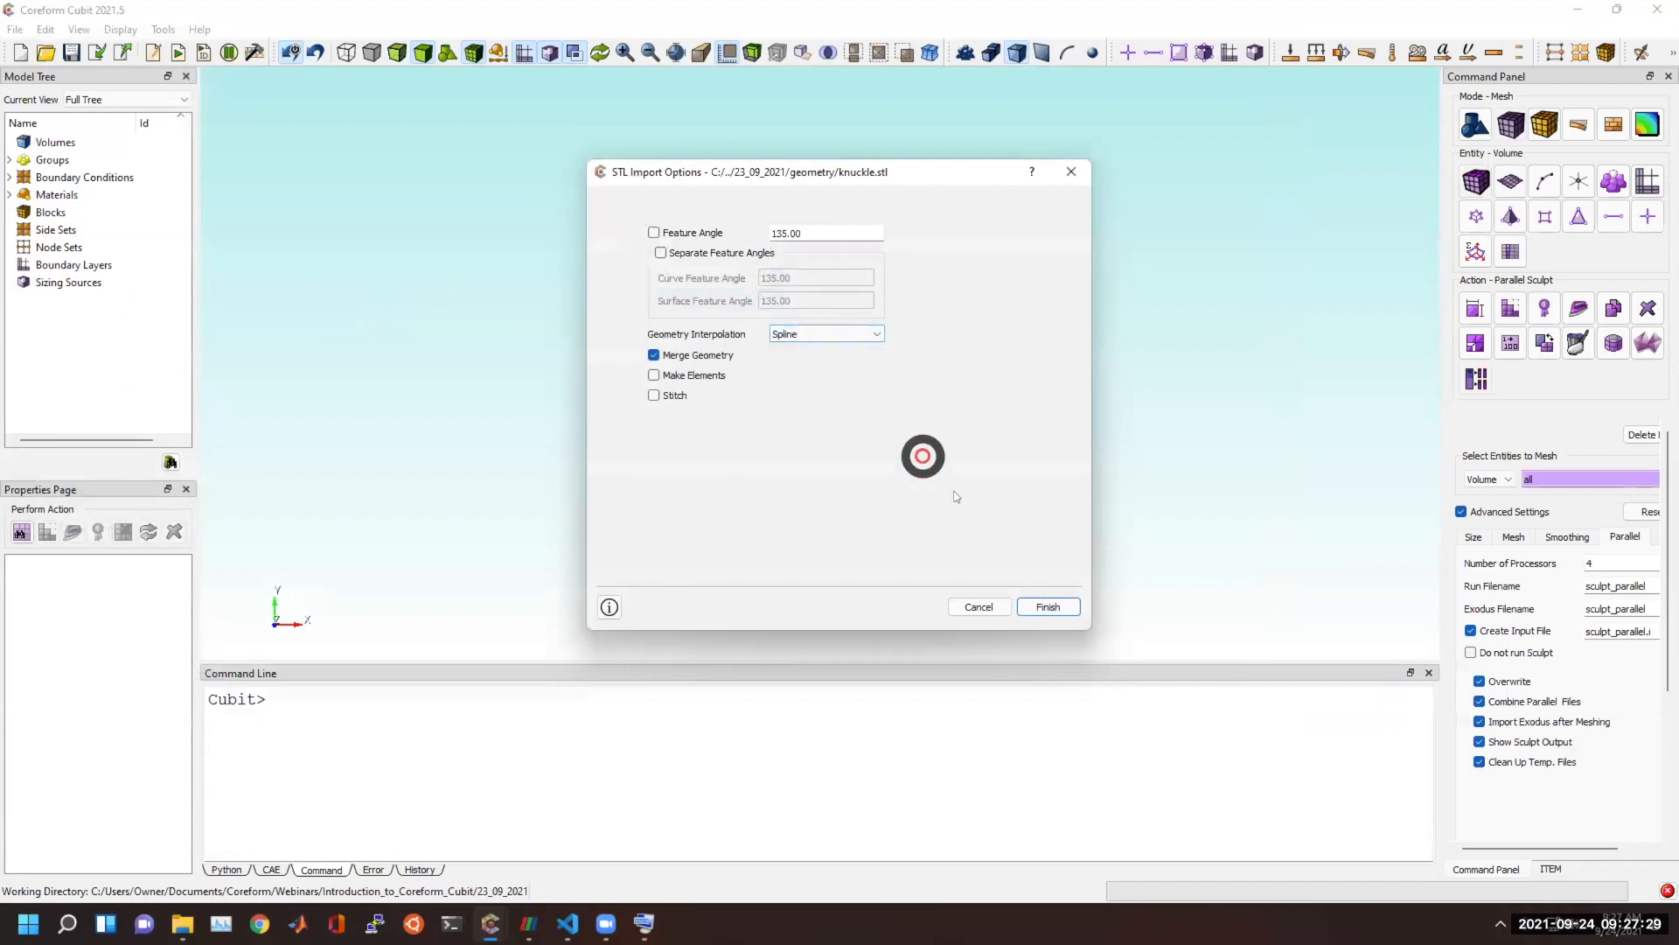
pyautogui.click(1046, 607)
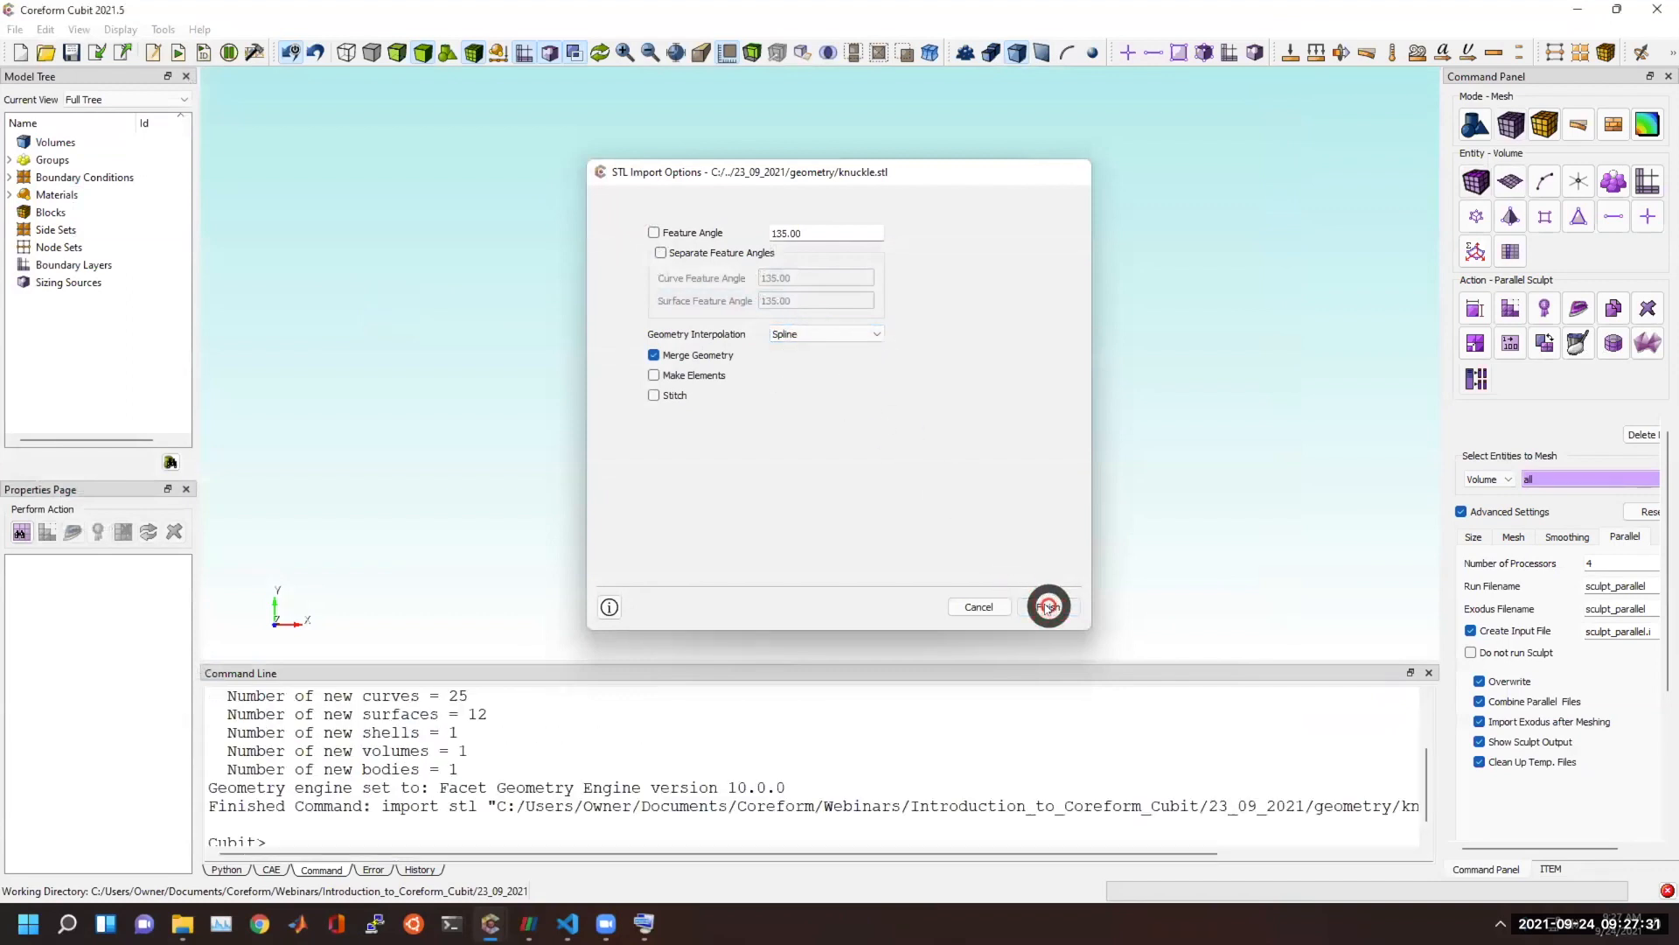
# Make the geometry visible, fit the imported knuckle in the view, and examine its fork and edges up close.
pyautogui.click(446, 53)
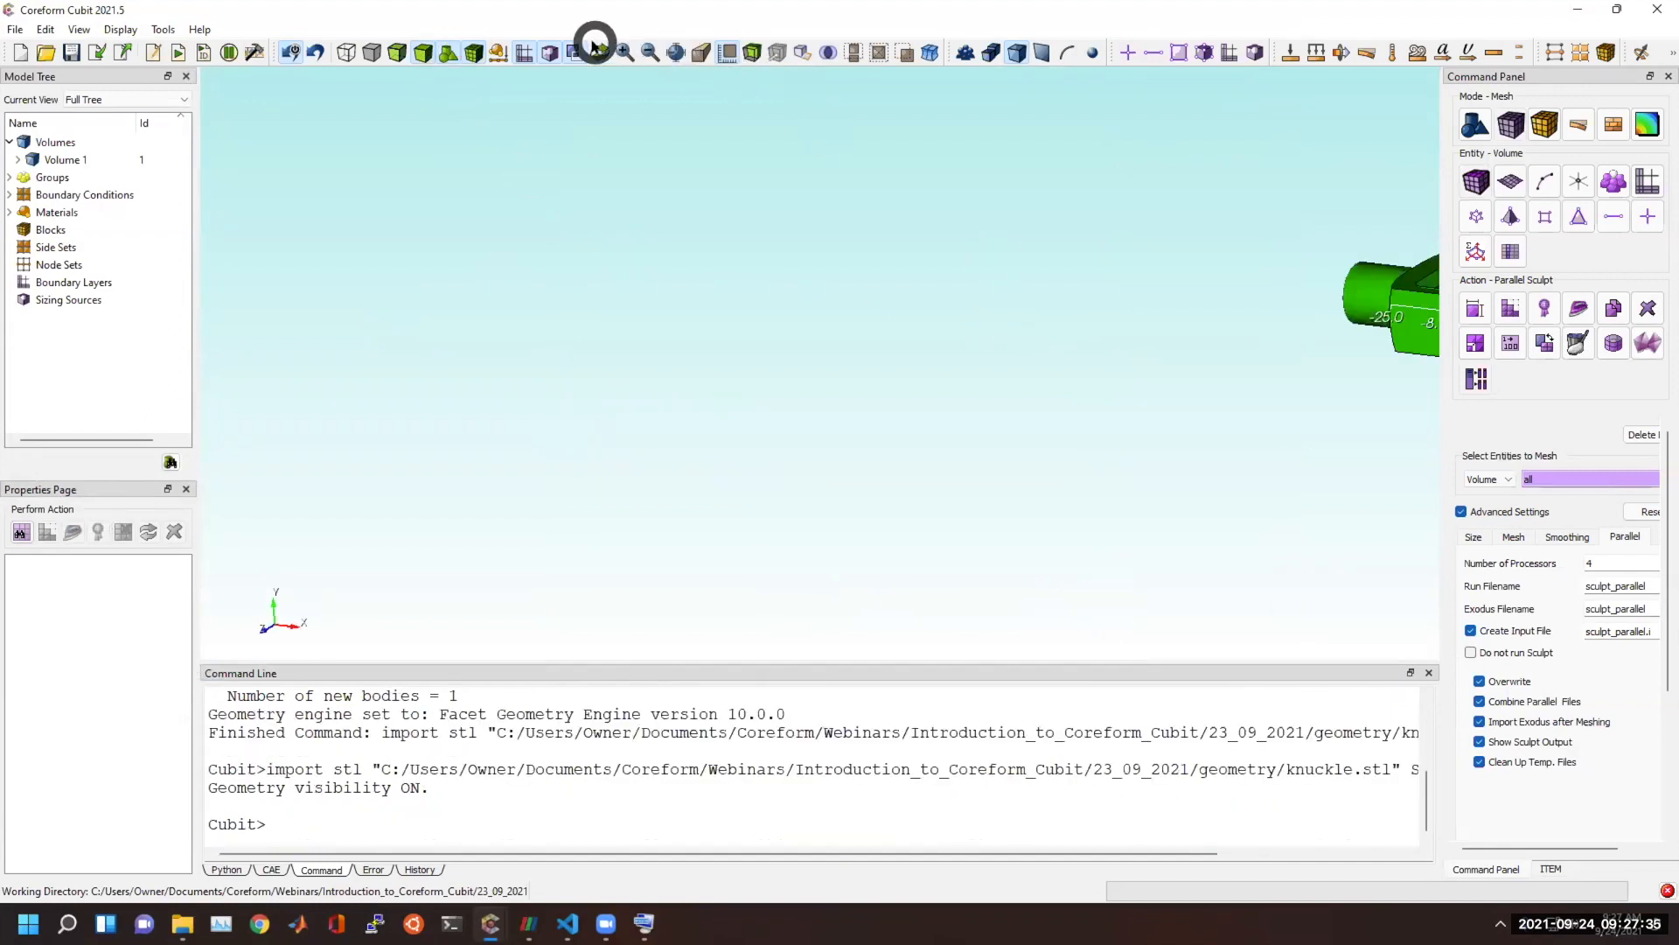
pyautogui.click(678, 56)
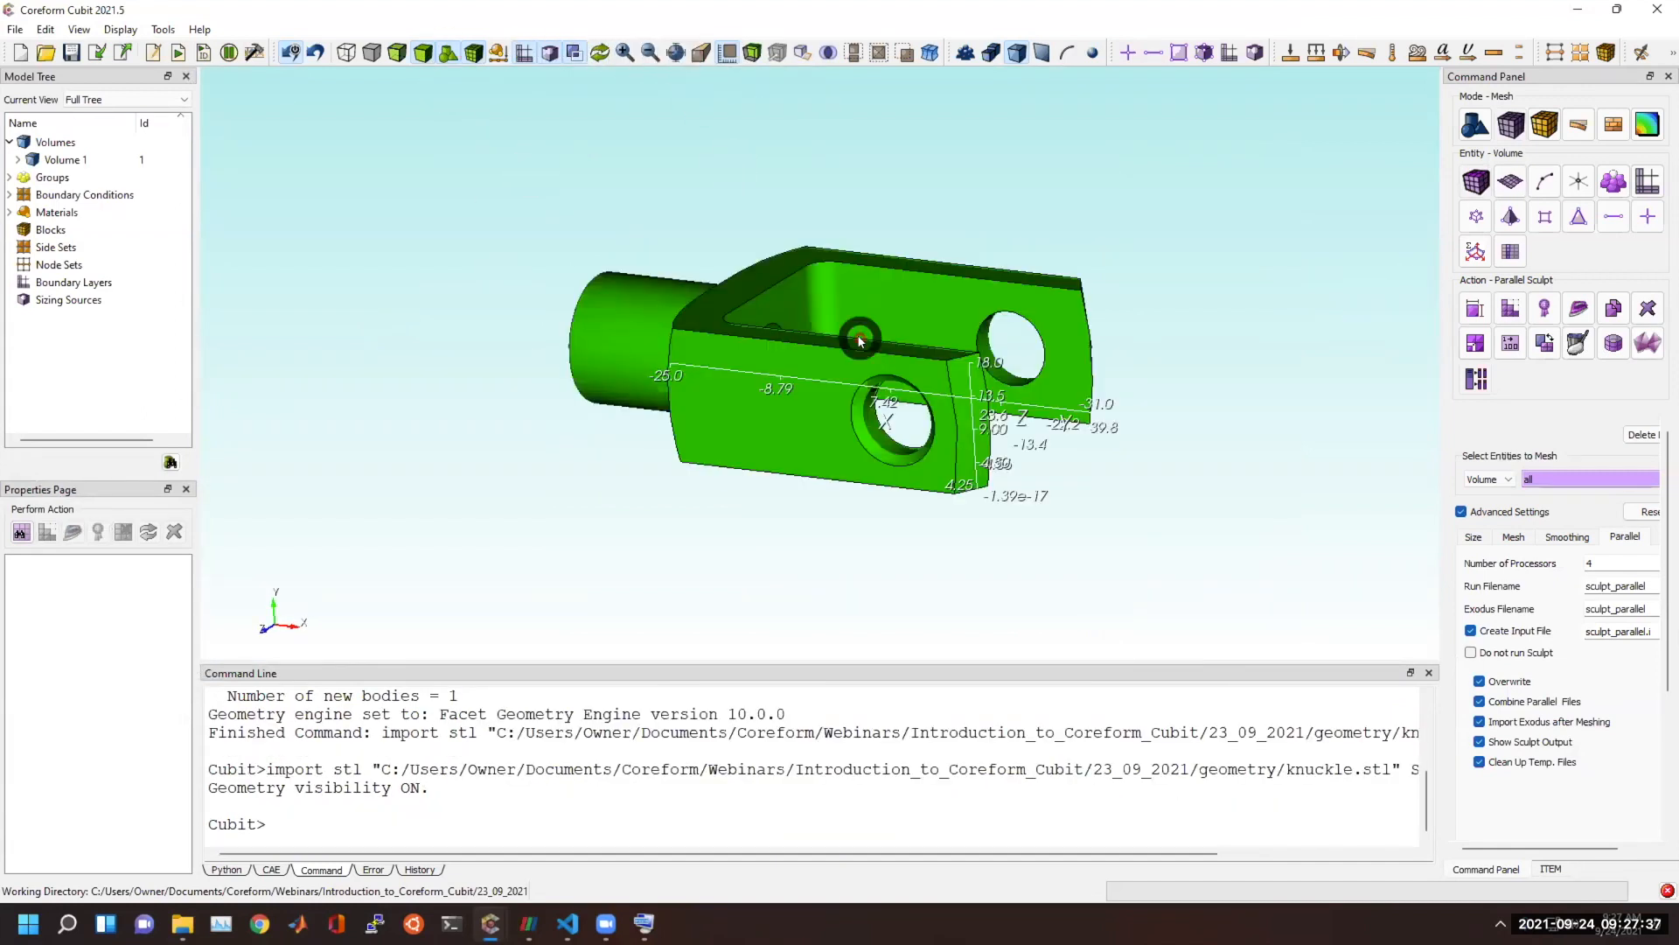
pyautogui.moveTo(774, 445); pyautogui.dragTo(862, 491)
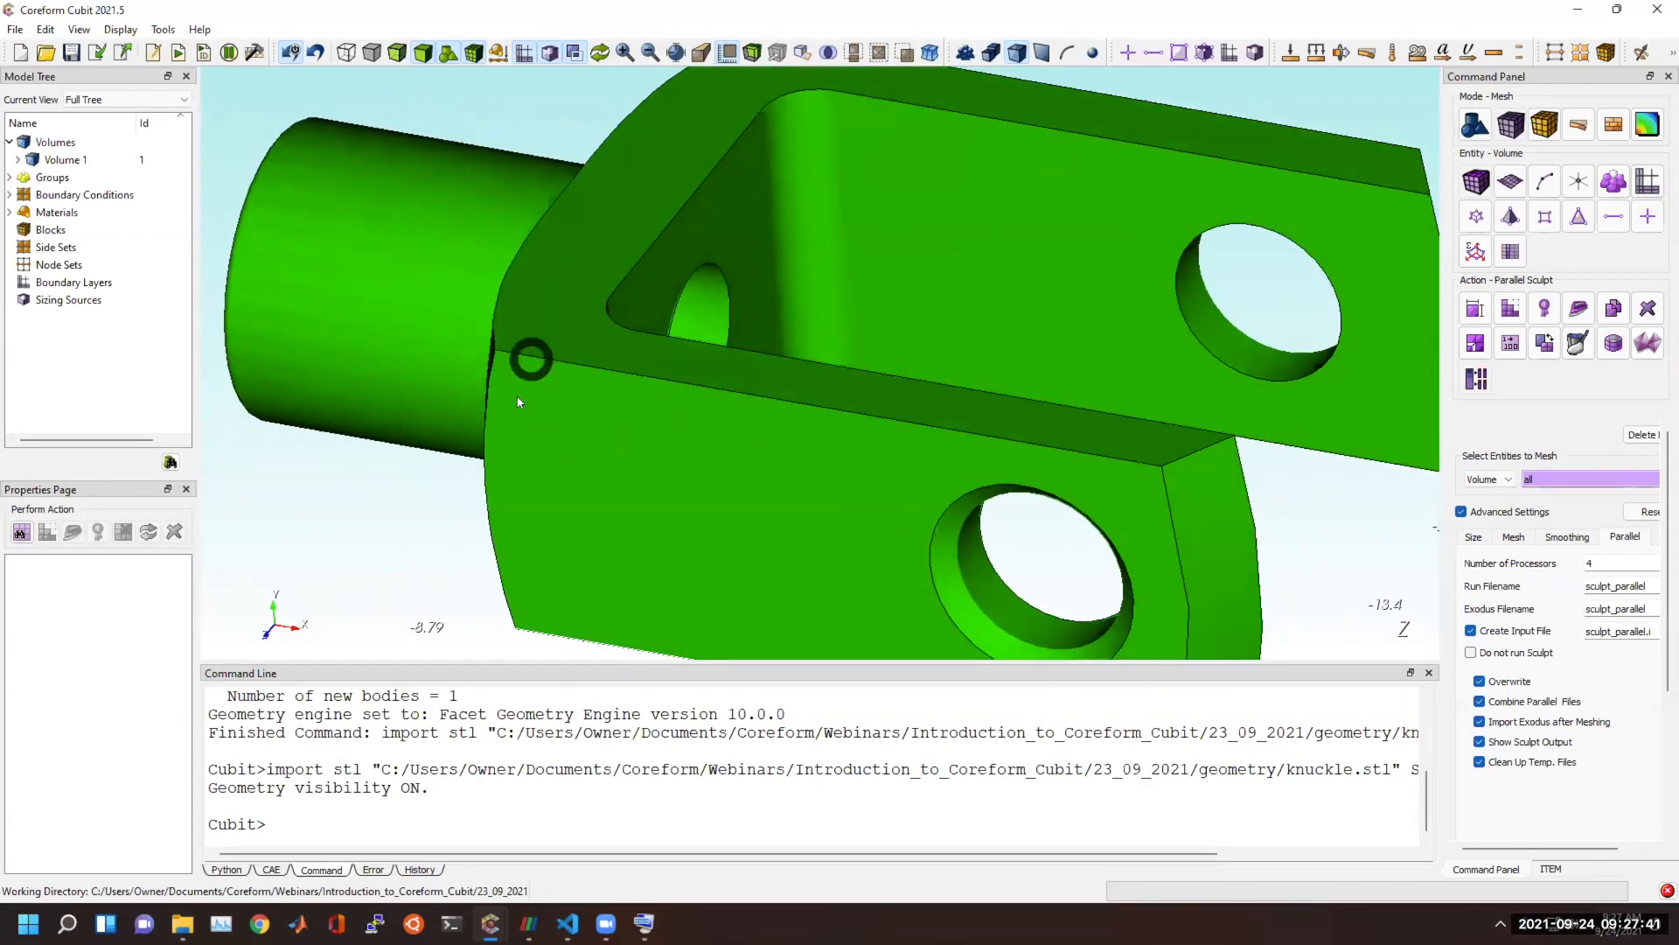
pyautogui.moveTo(548, 345); pyautogui.dragTo(570, 443)
# Select Volume 1 to check its geometry engine, clear the selection, and inspect the knuckle's shank and side faces.
pyautogui.click(131, 159)
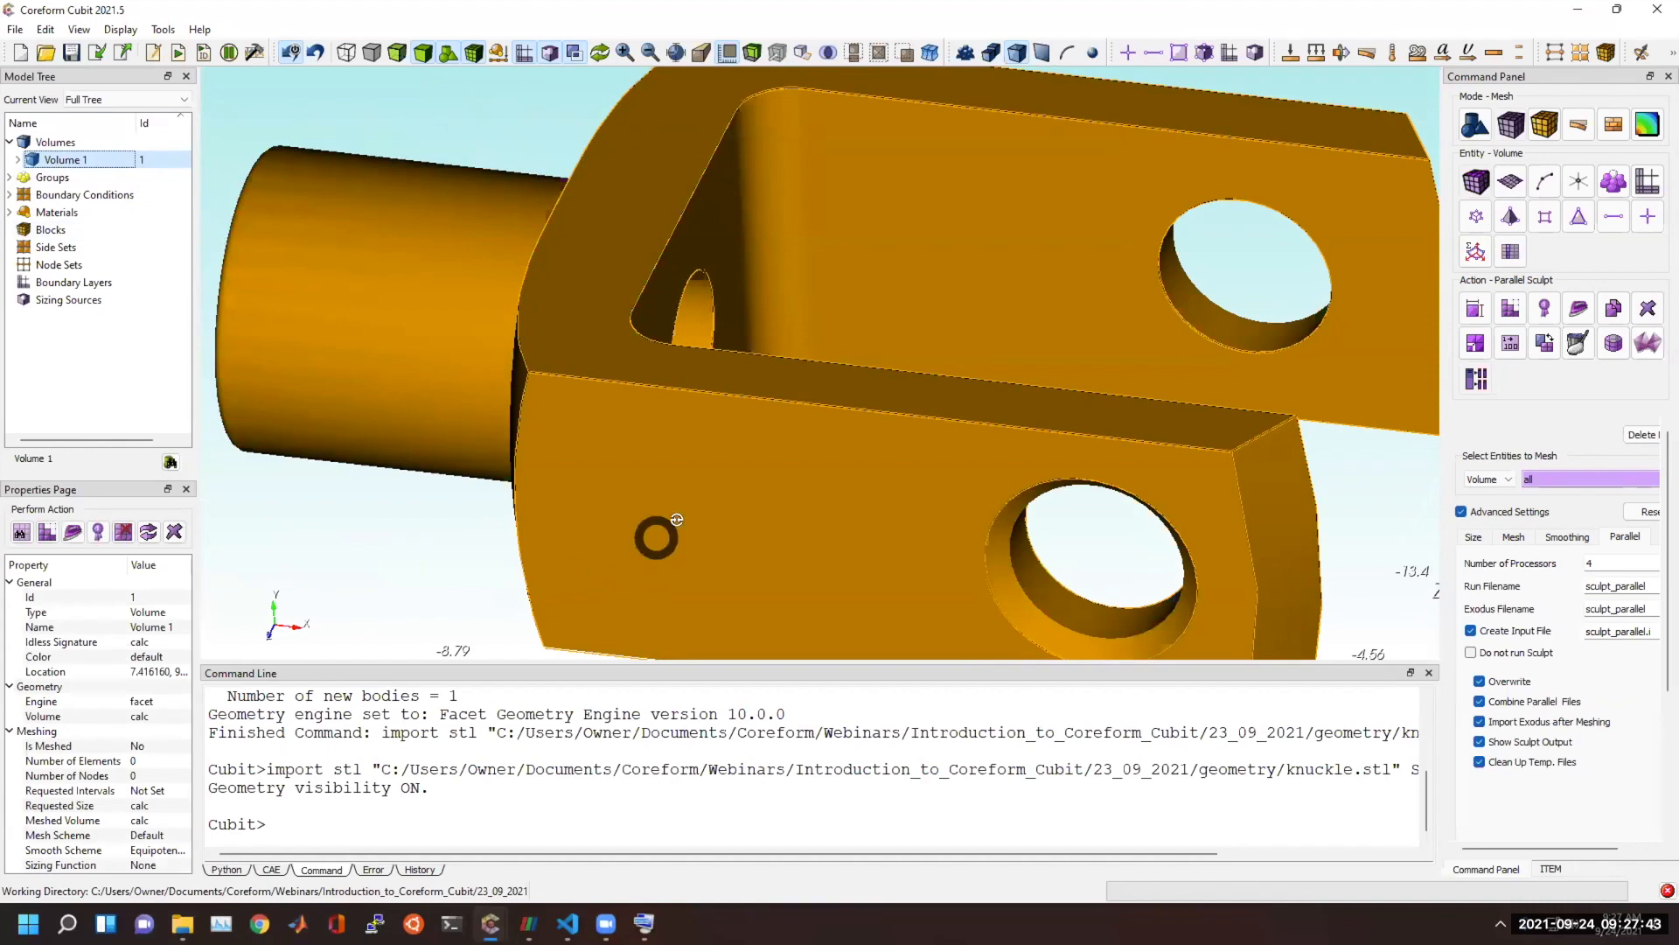
pyautogui.moveTo(659, 538); pyautogui.dragTo(761, 523)
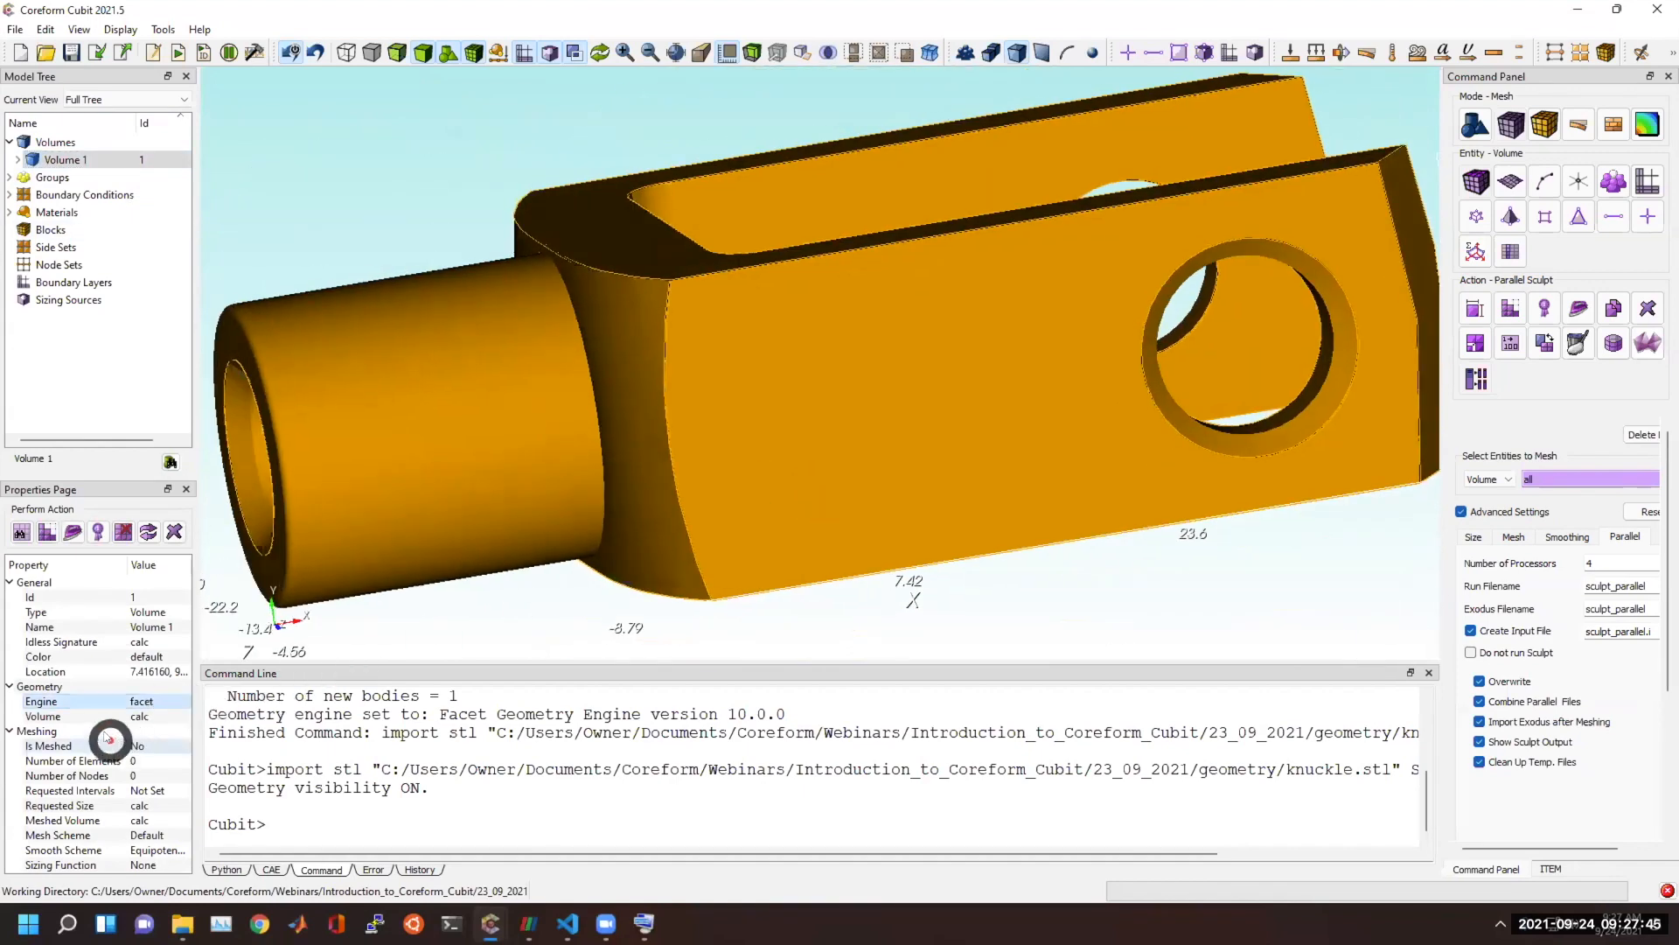
pyautogui.click(553, 591)
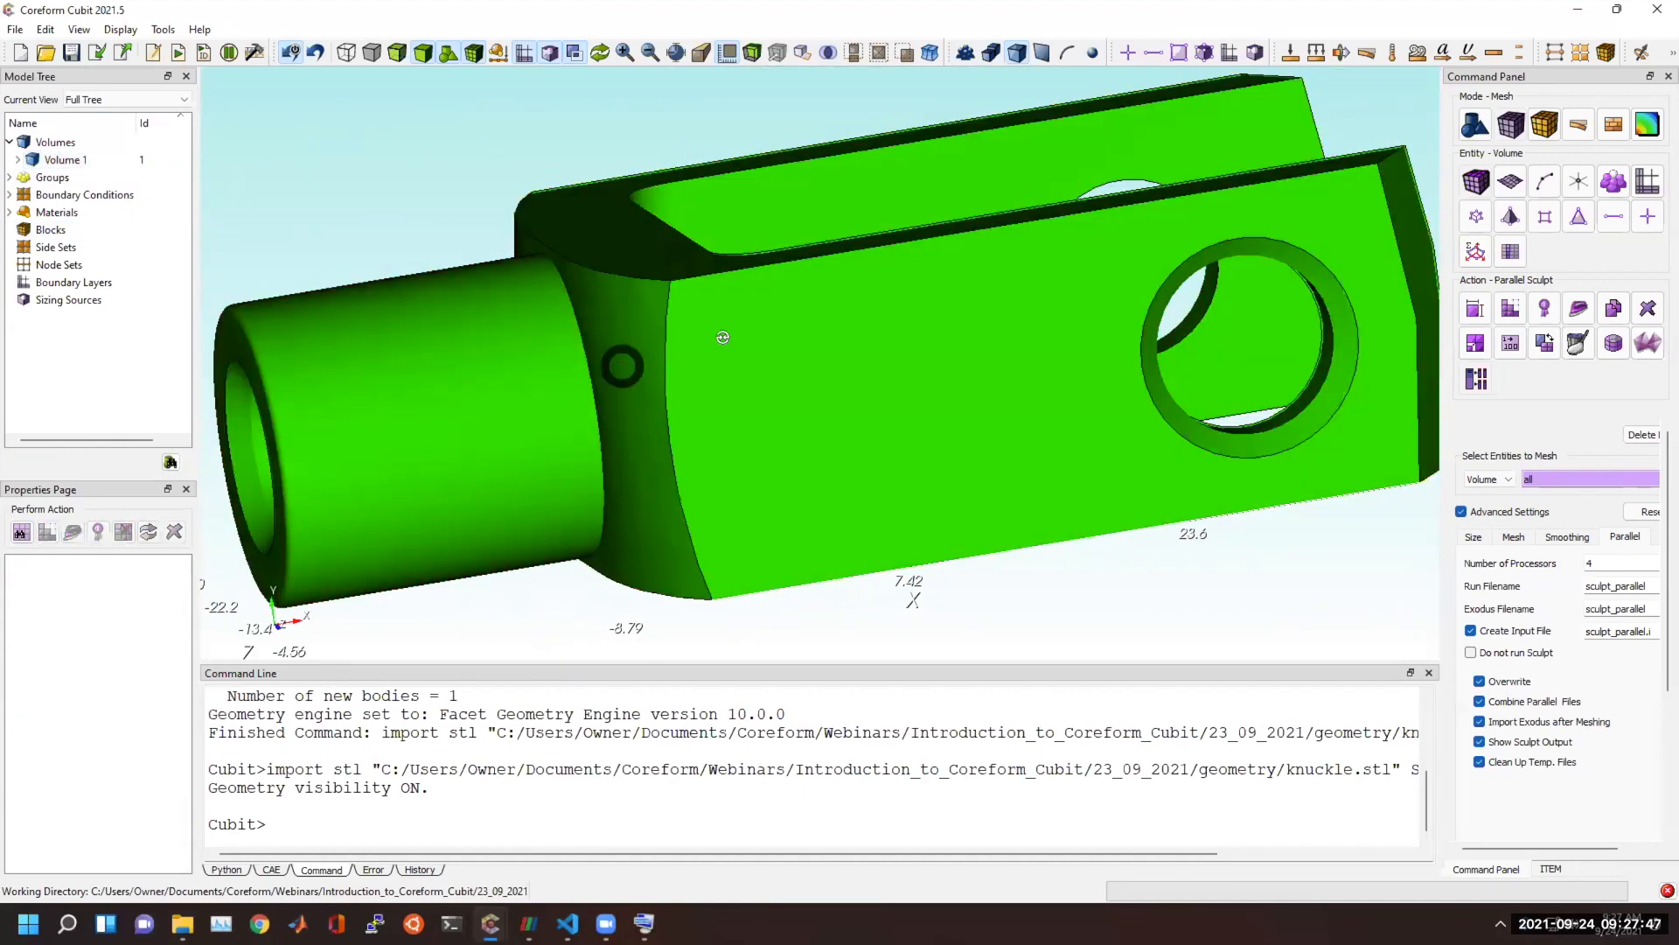
pyautogui.moveTo(623, 367); pyautogui.dragTo(729, 345)
pyautogui.moveTo(817, 395); pyautogui.dragTo(837, 411)
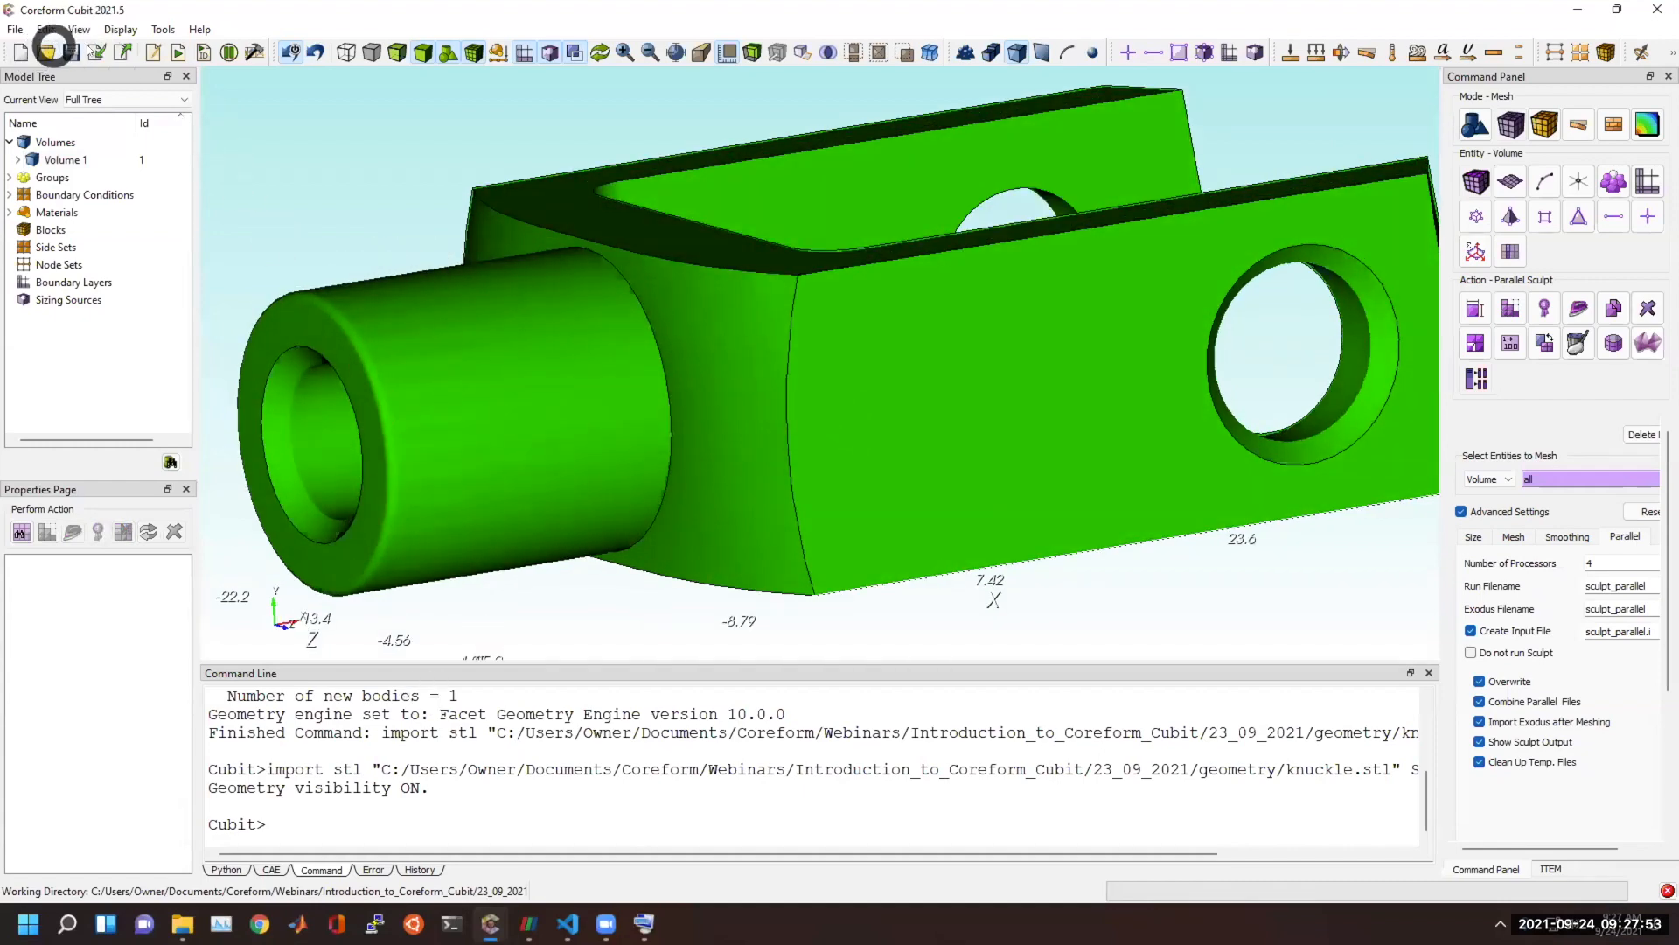
# Import the ACIS file knuckle.sat with the default import options.
pyautogui.click(84, 54)
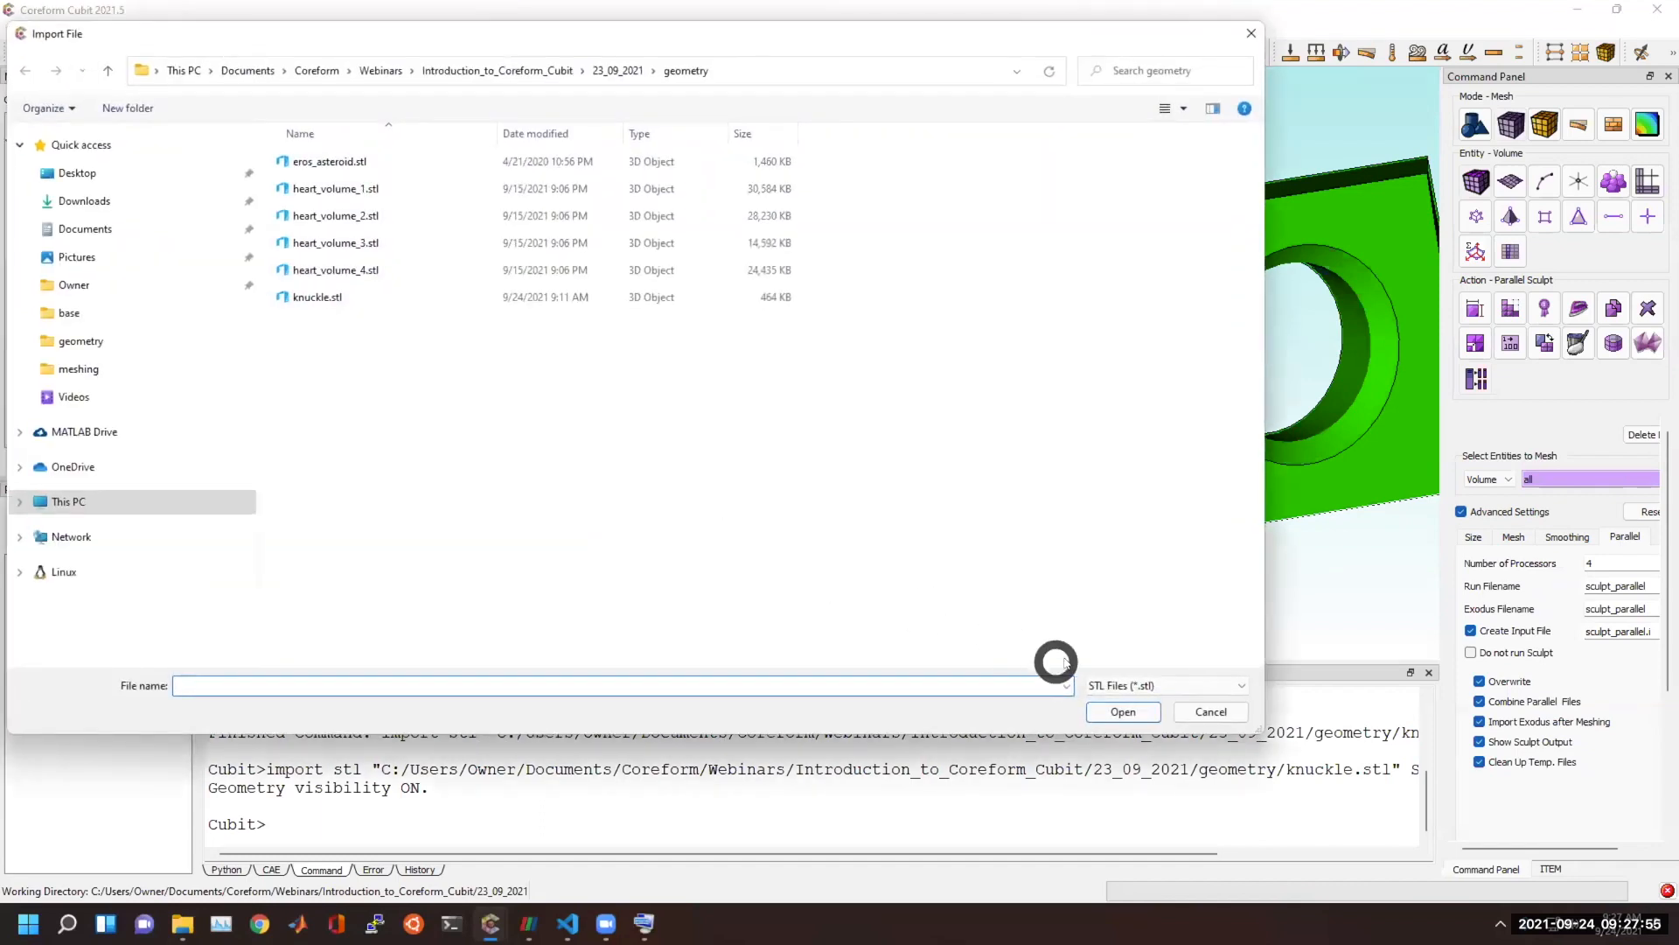
pyautogui.click(1137, 685)
pyautogui.click(1123, 379)
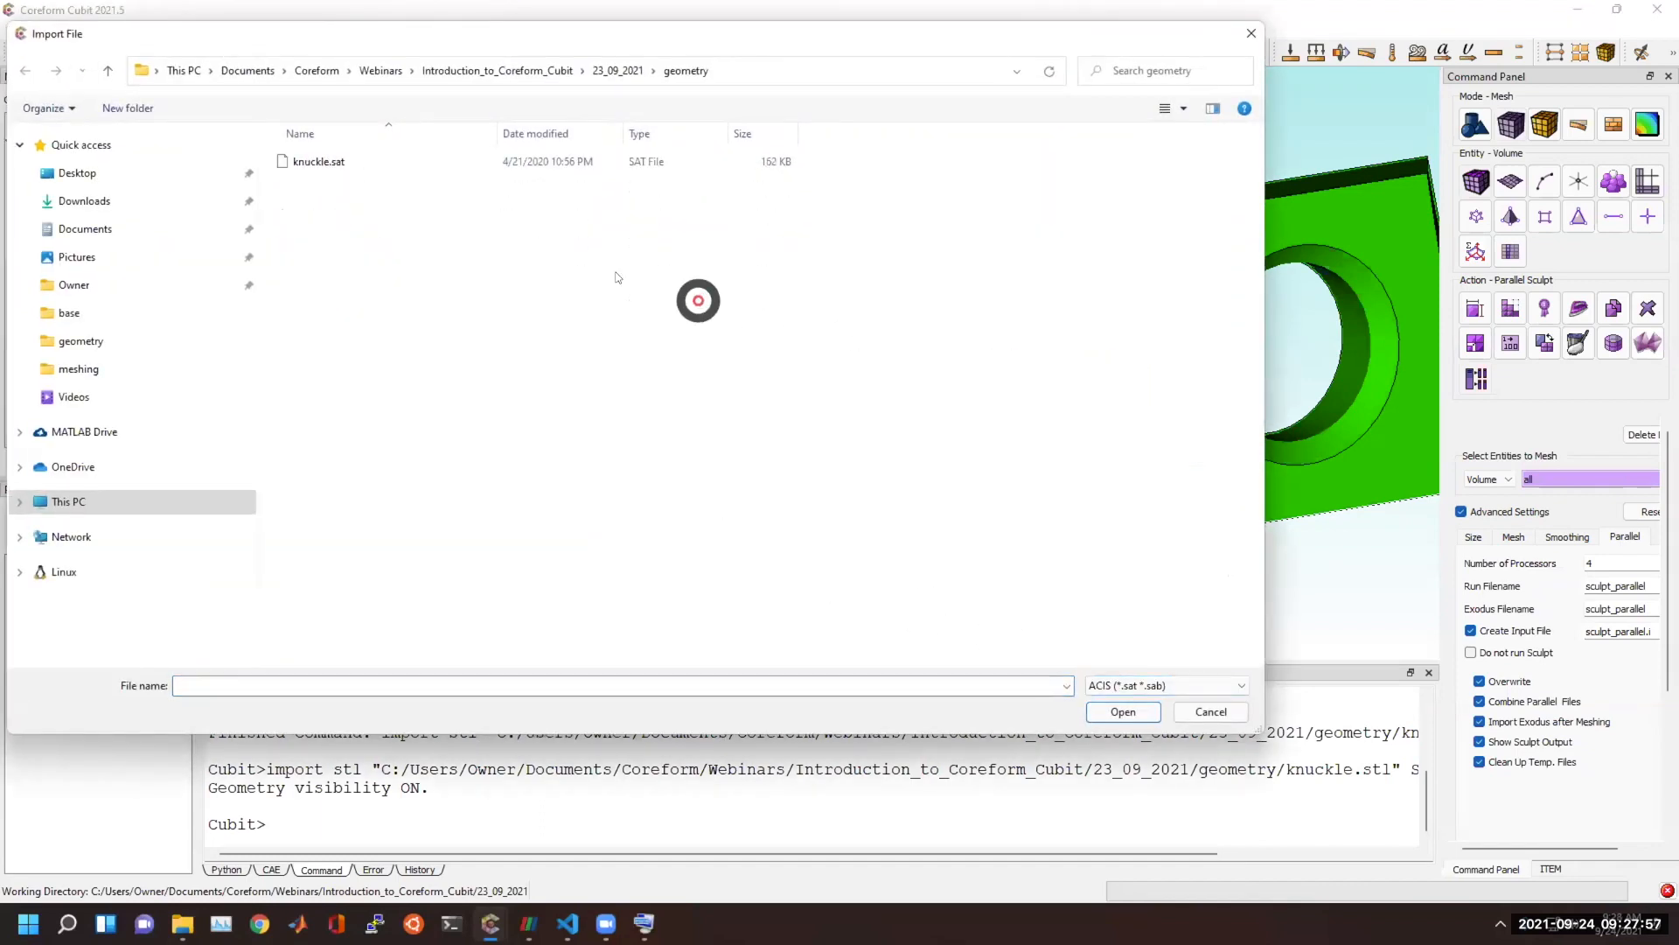
pyautogui.click(337, 162)
pyautogui.doubleClick(336, 162)
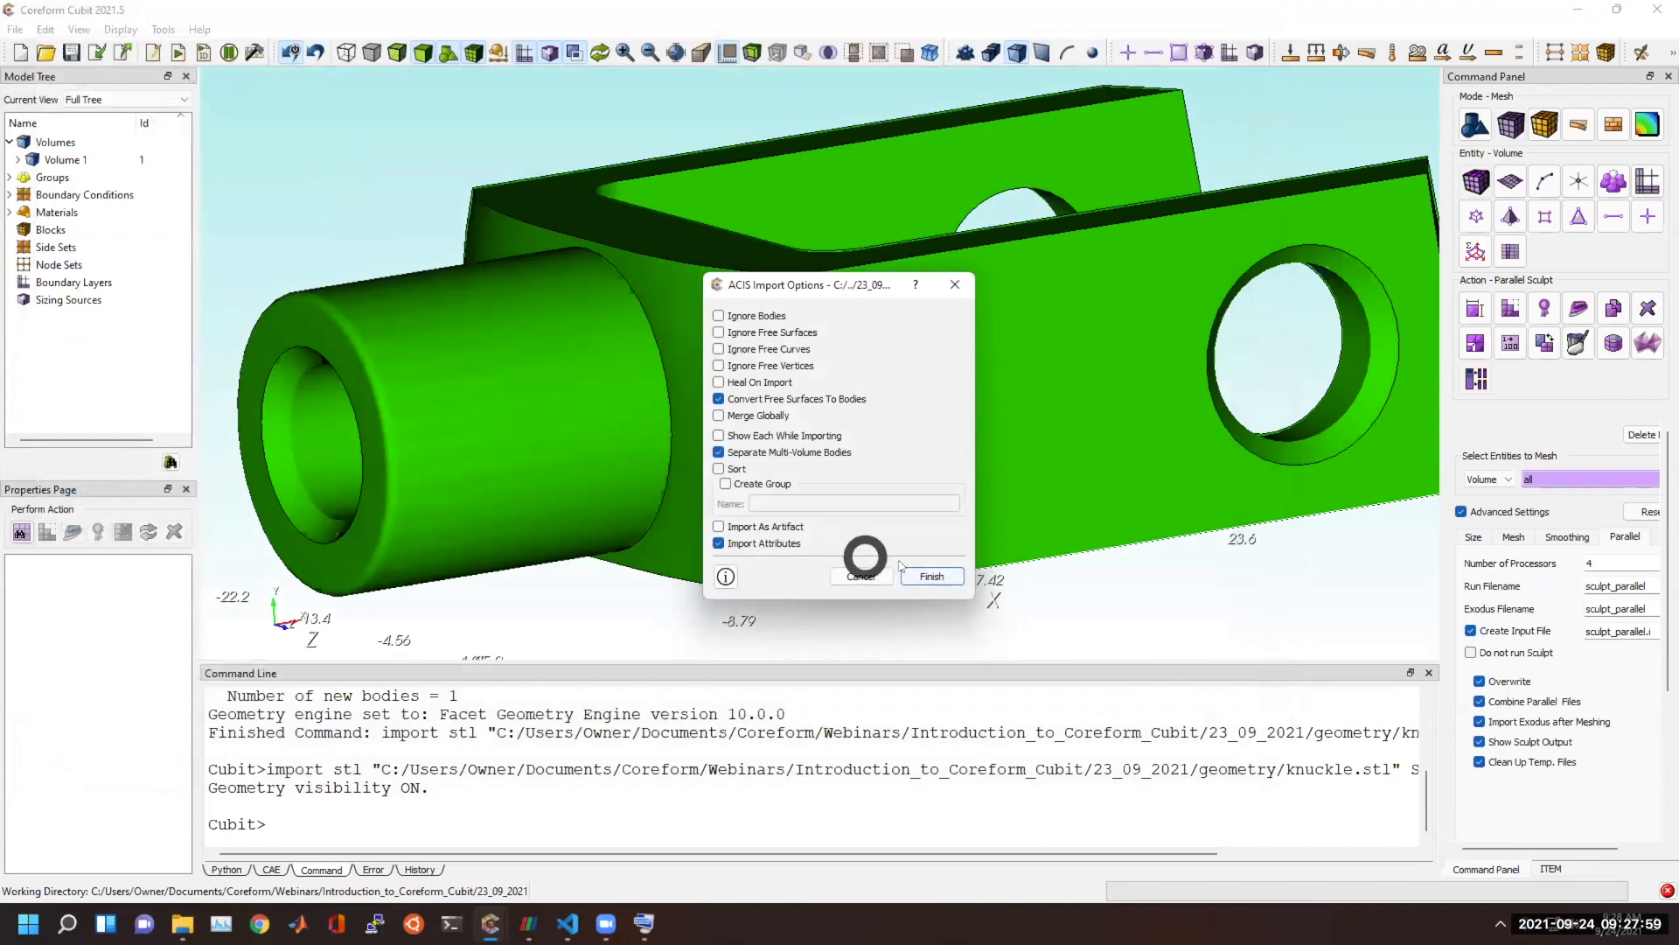
pyautogui.click(953, 571)
# Compare the properties of Volume 1 and Volume 2, and draw only Volume 2.
pyautogui.click(86, 158)
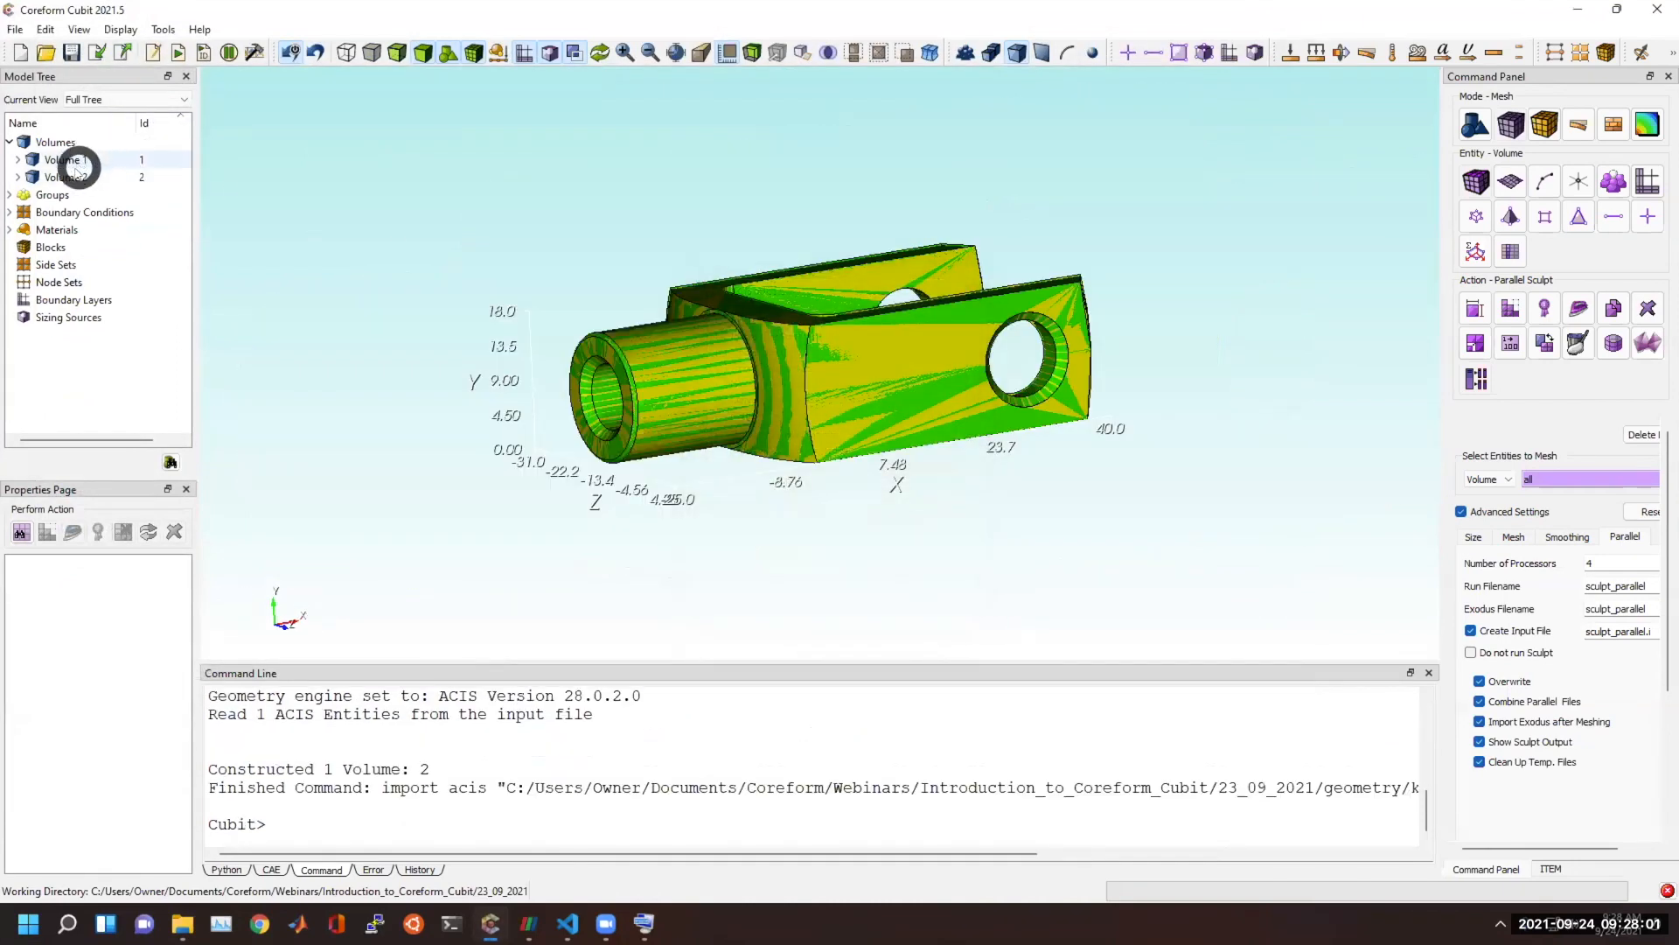
pyautogui.click(77, 175)
pyautogui.click(76, 159)
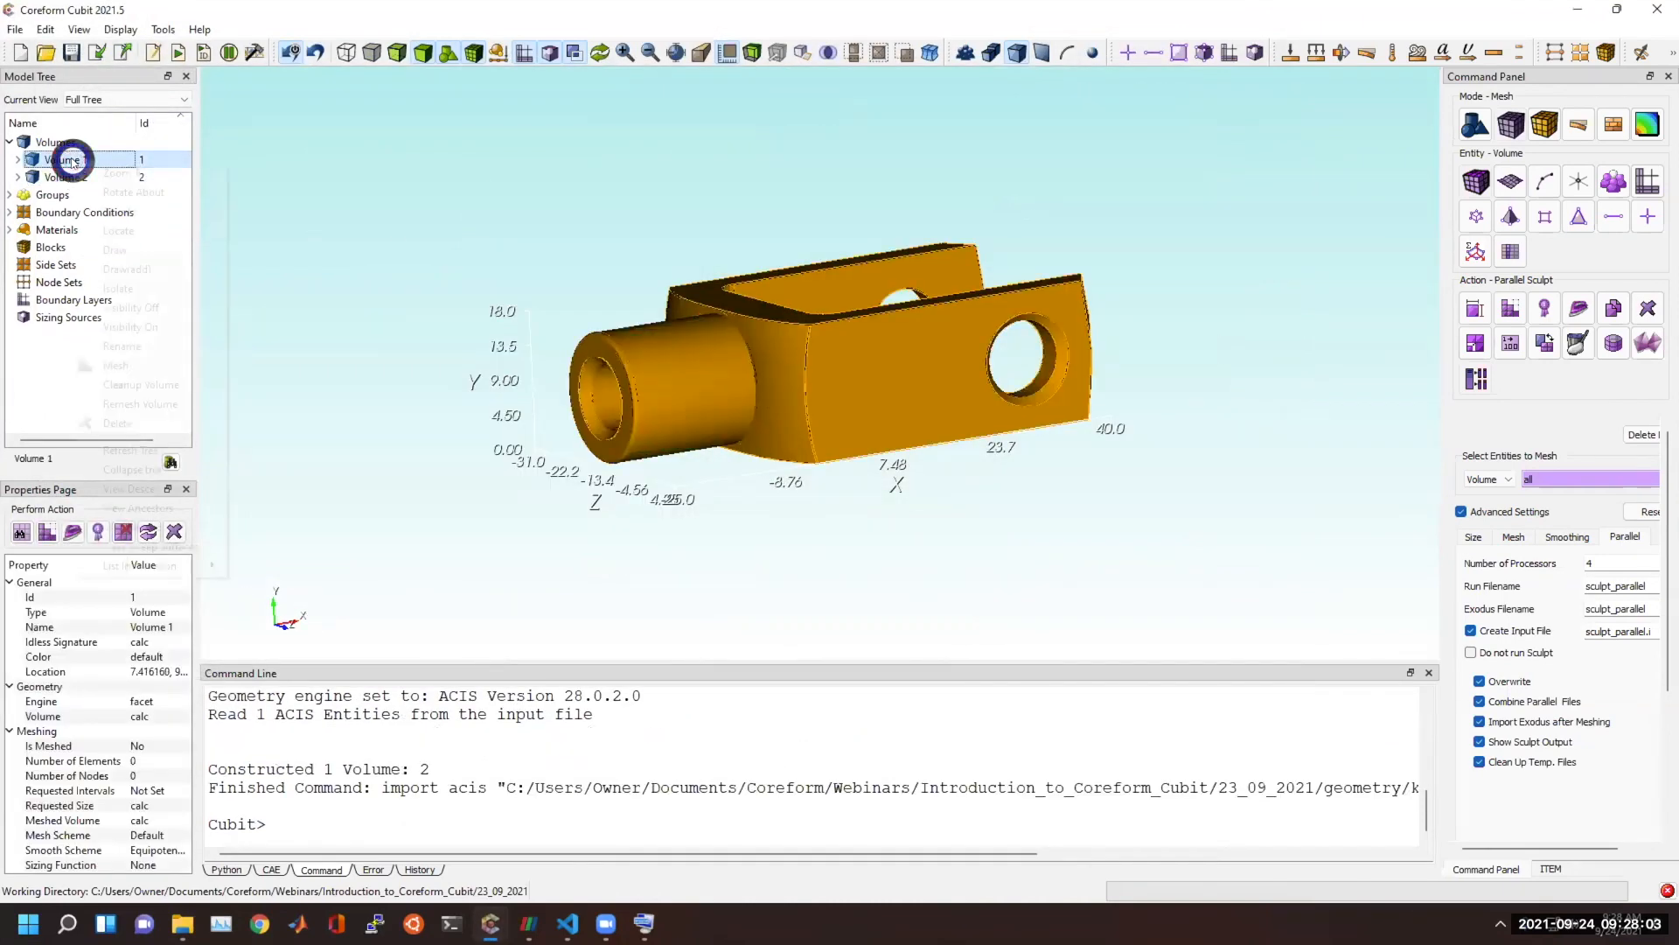
pyautogui.rightClick(76, 160)
pyautogui.click(48, 177)
pyautogui.rightClick(48, 178)
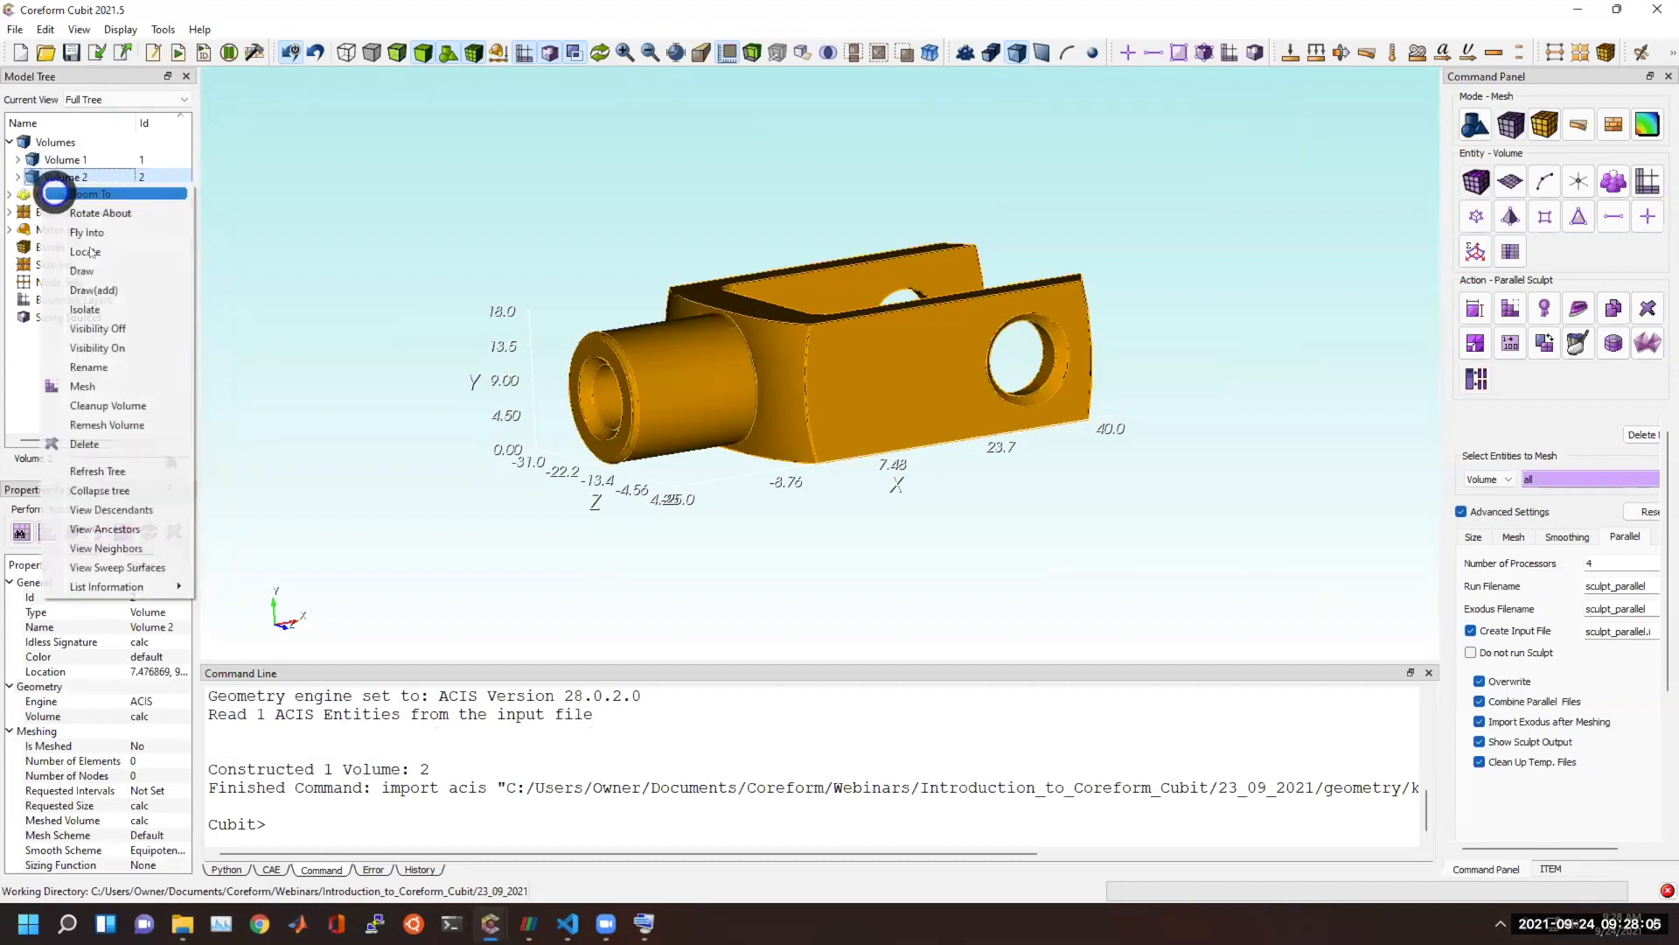
pyautogui.click(91, 266)
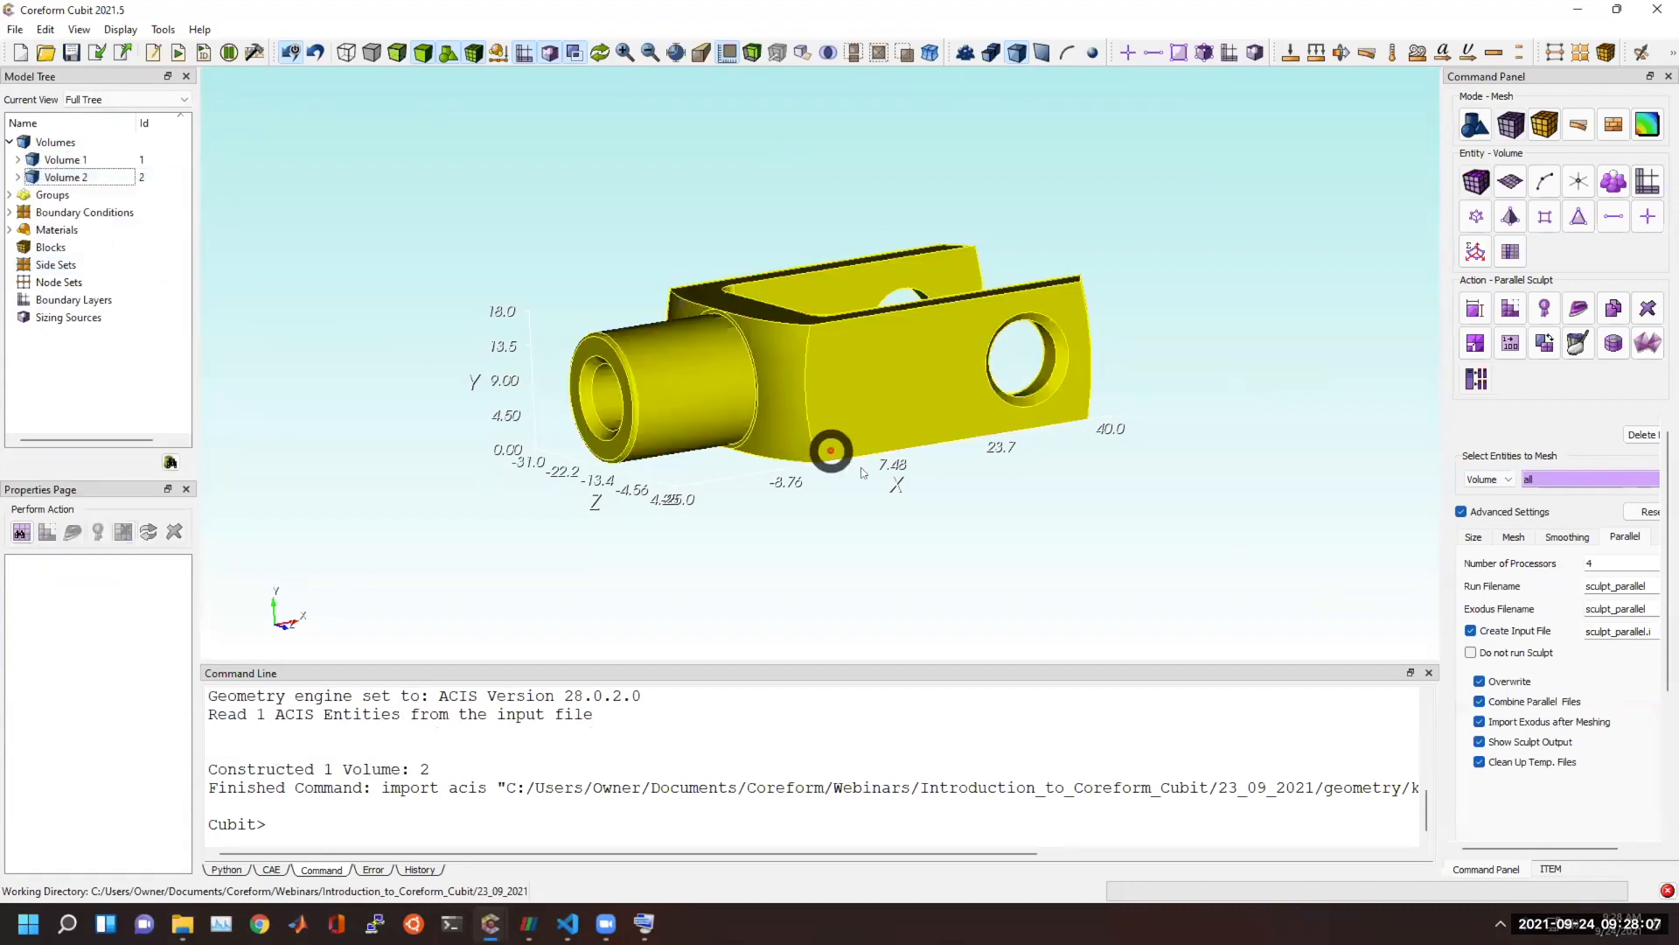
# Select Volume 2 to check its geometry engine, deselect it, and inspect the curves and faces around the knuckle.
pyautogui.scroll(5, 828, 453)
pyautogui.scroll(-1, 802, 336)
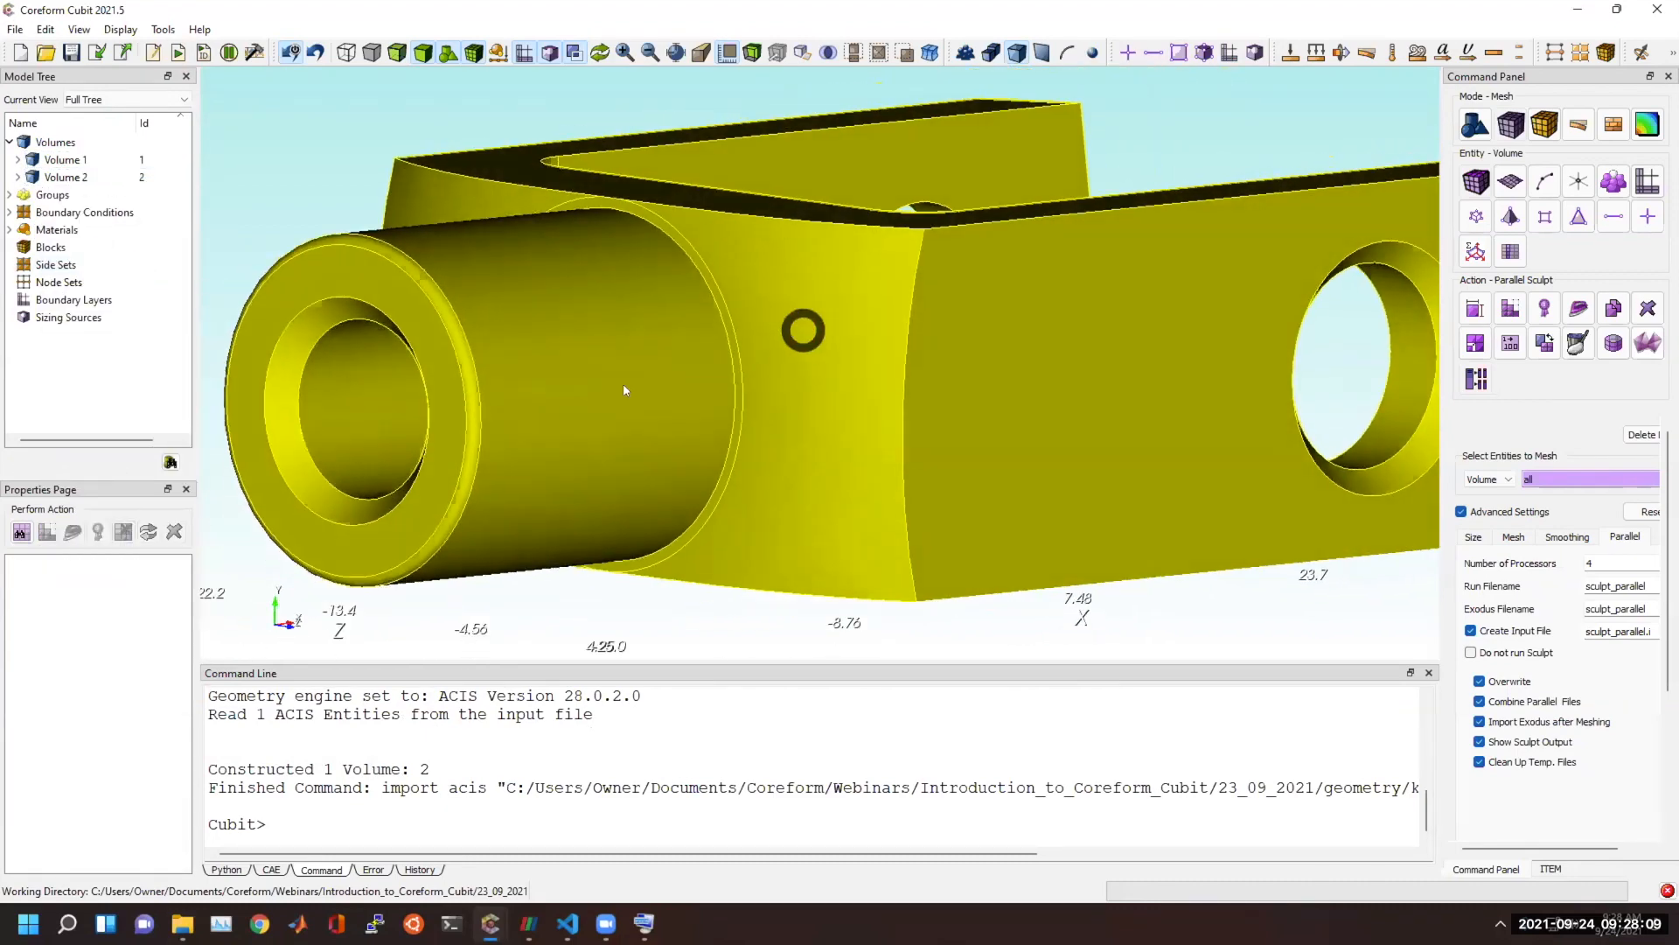
pyautogui.click(581, 401)
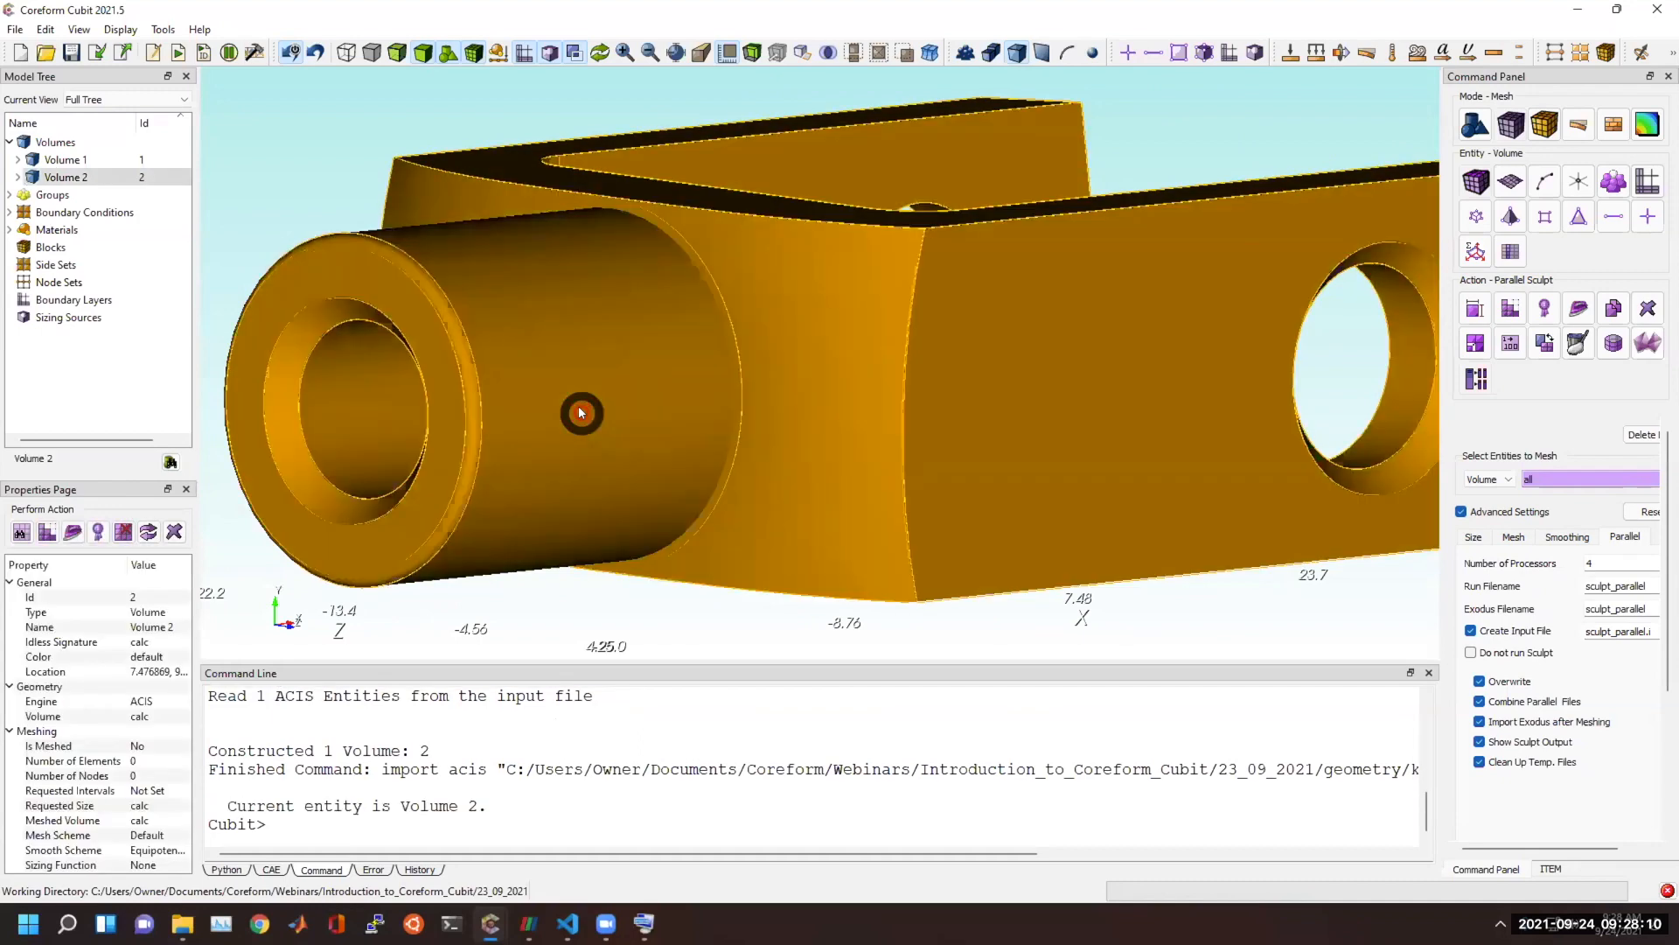
pyautogui.click(144, 703)
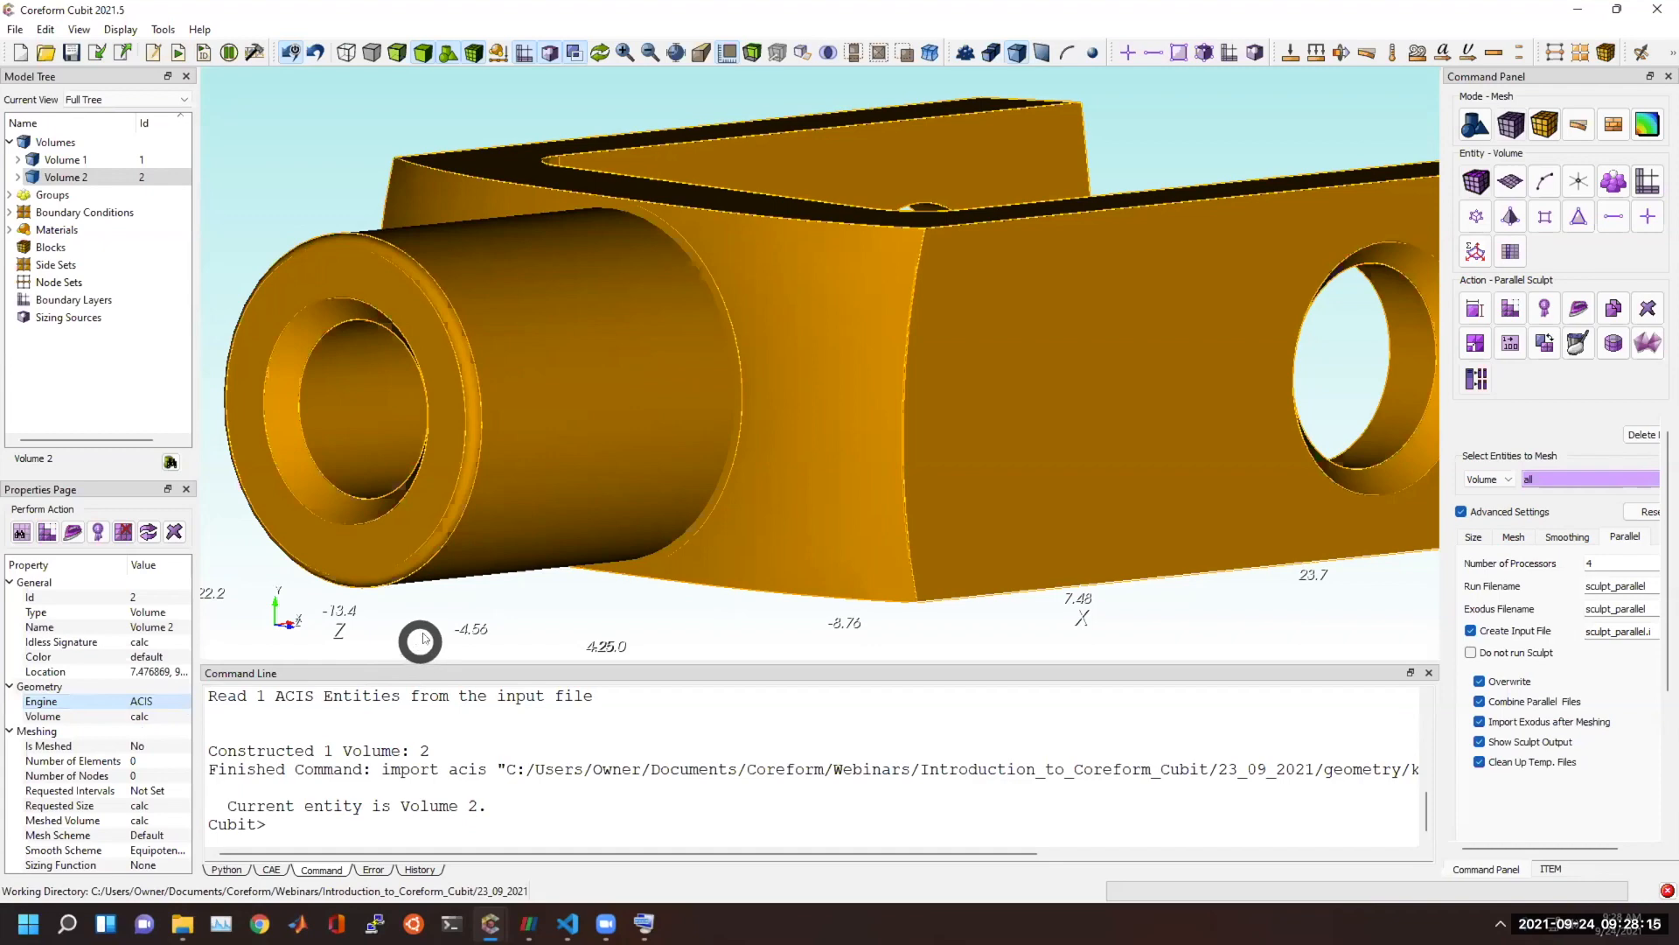
pyautogui.scroll(-3, 419, 643)
pyautogui.click(581, 556)
pyautogui.moveTo(799, 396); pyautogui.dragTo(780, 435)
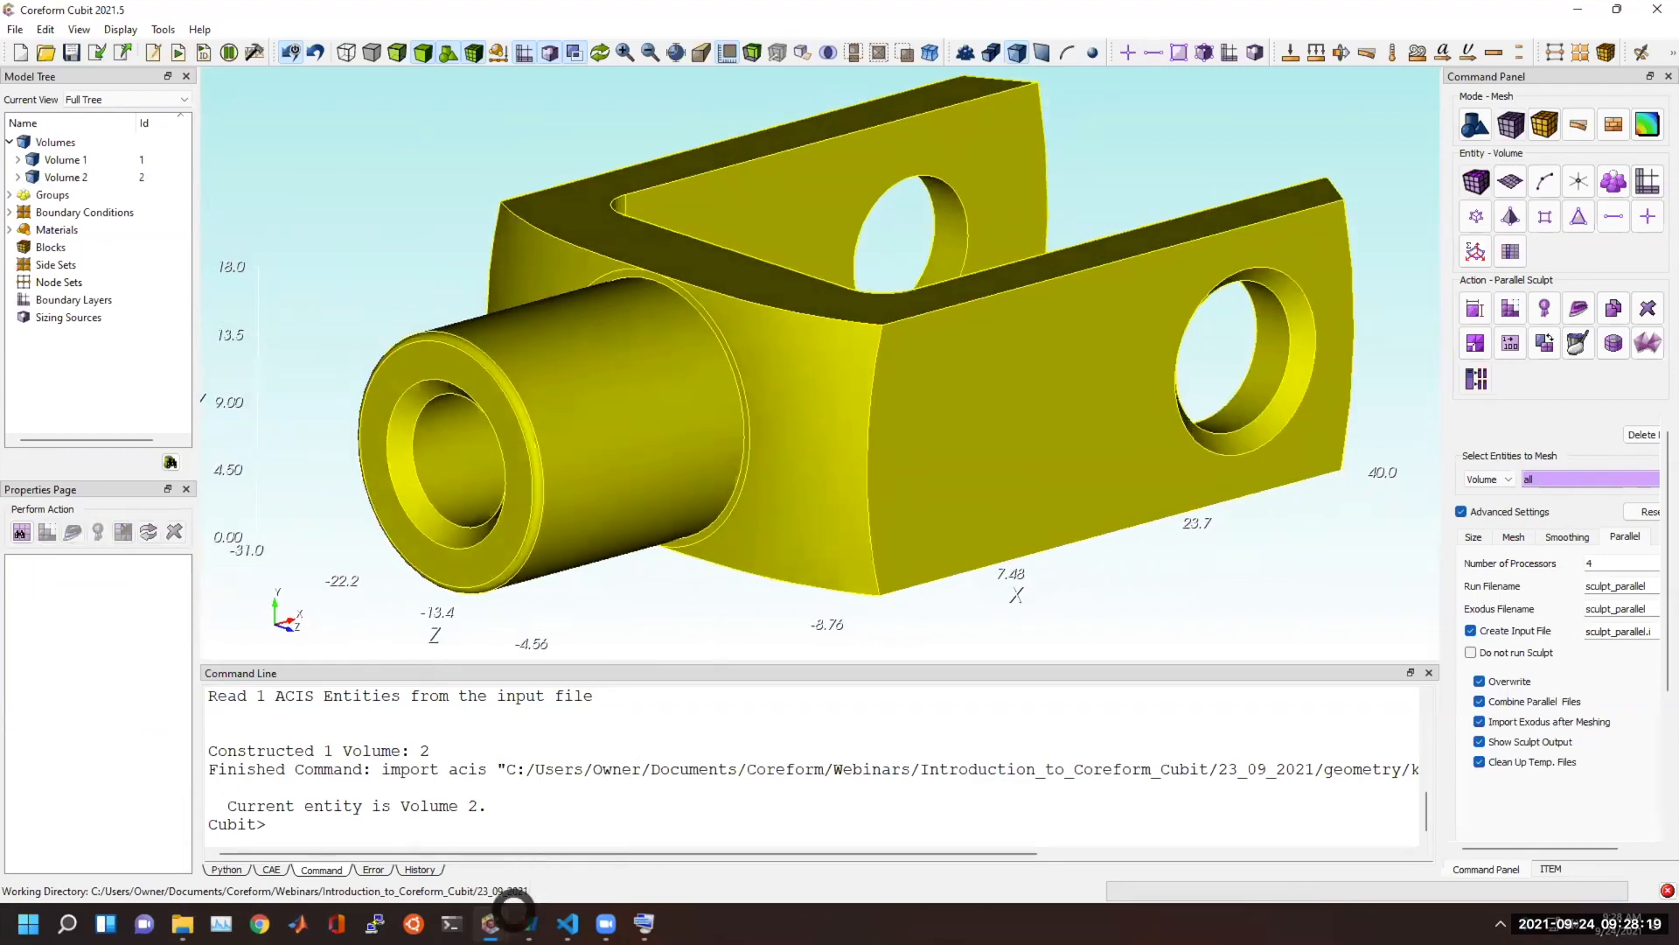
# Switch back to the heart's Cubit window, show the mesh, hide the geometry, and examine the triangles along the seam.
pyautogui.moveTo(490, 922)
pyautogui.click(368, 870)
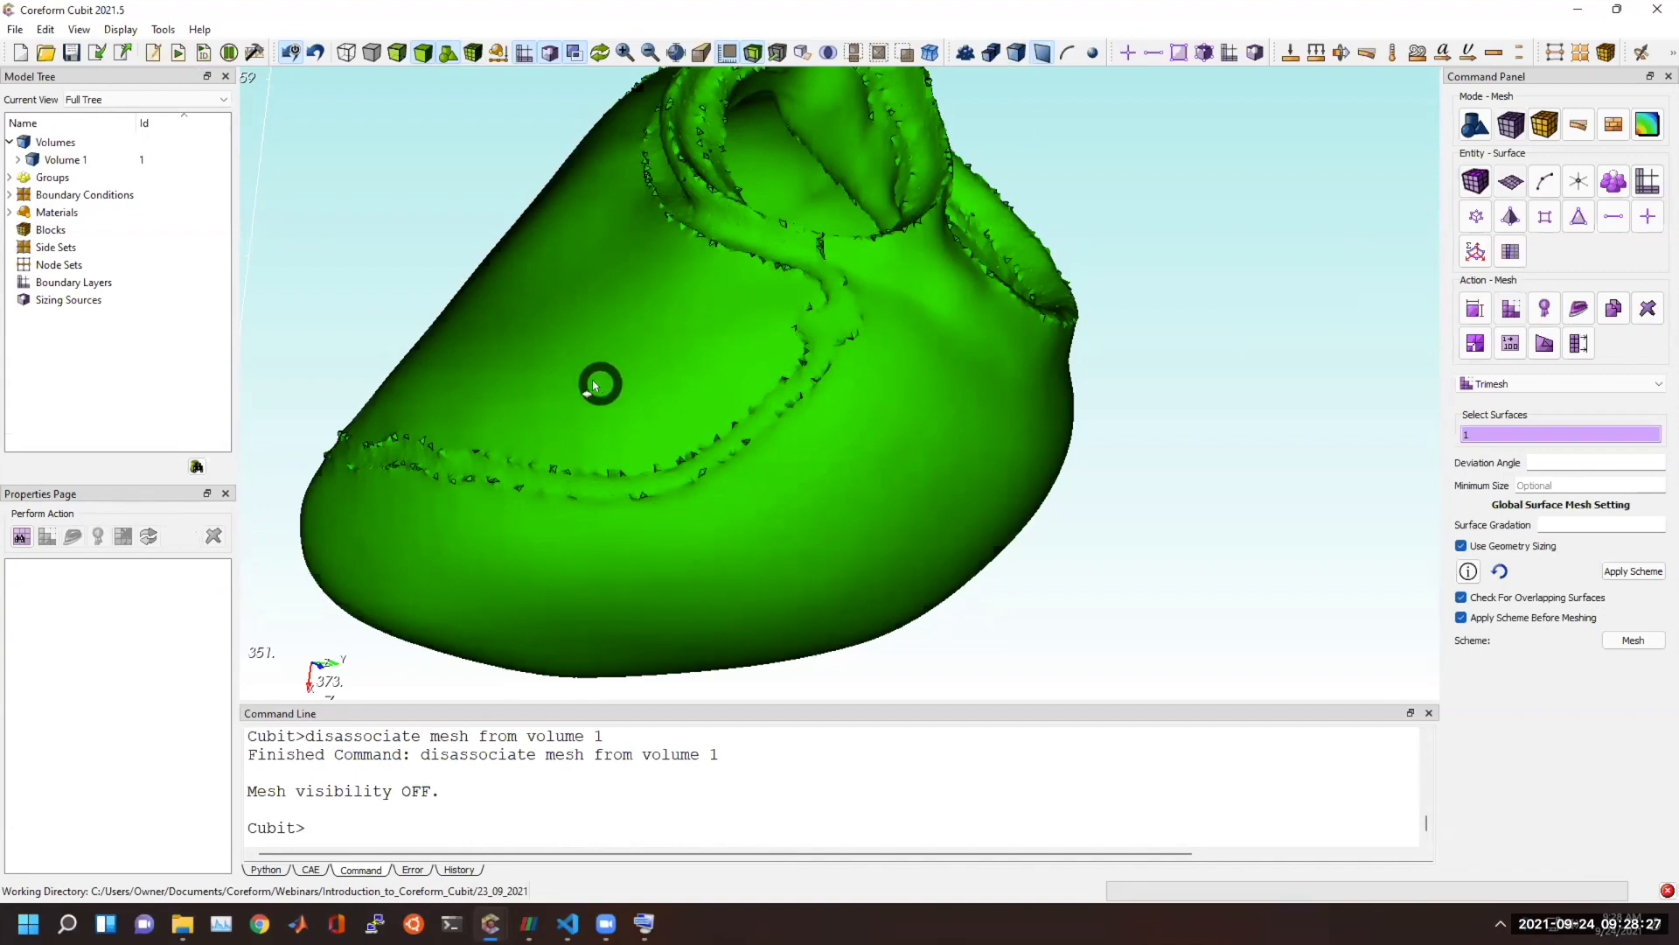
pyautogui.moveTo(589, 387); pyautogui.dragTo(596, 411)
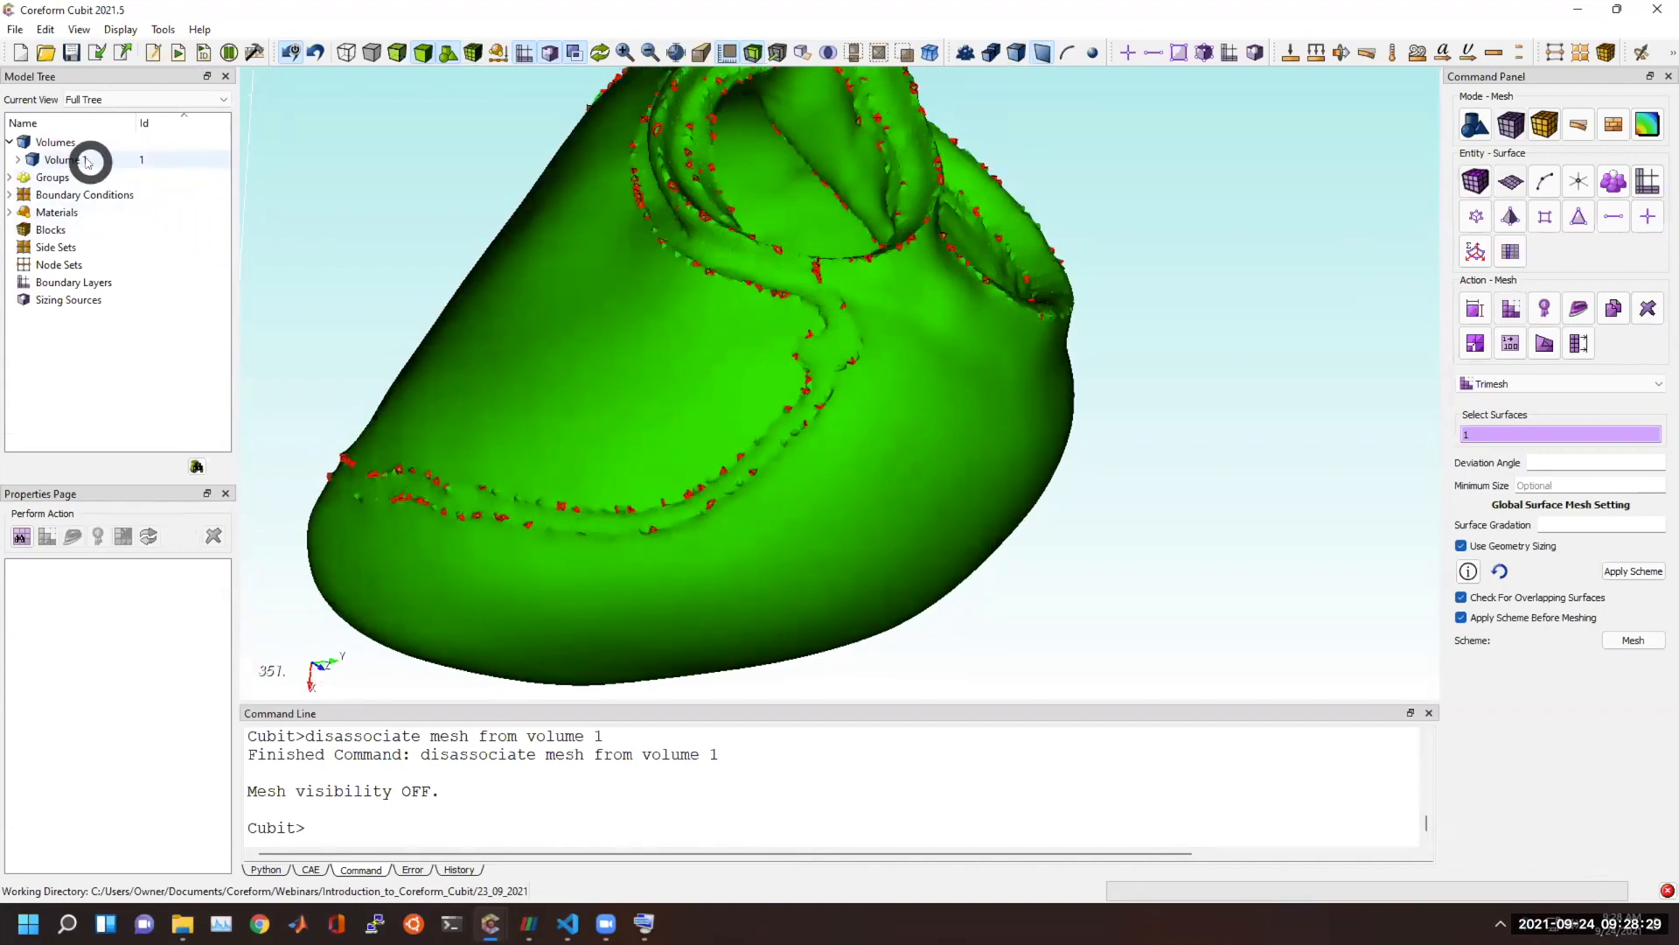
pyautogui.click(449, 52)
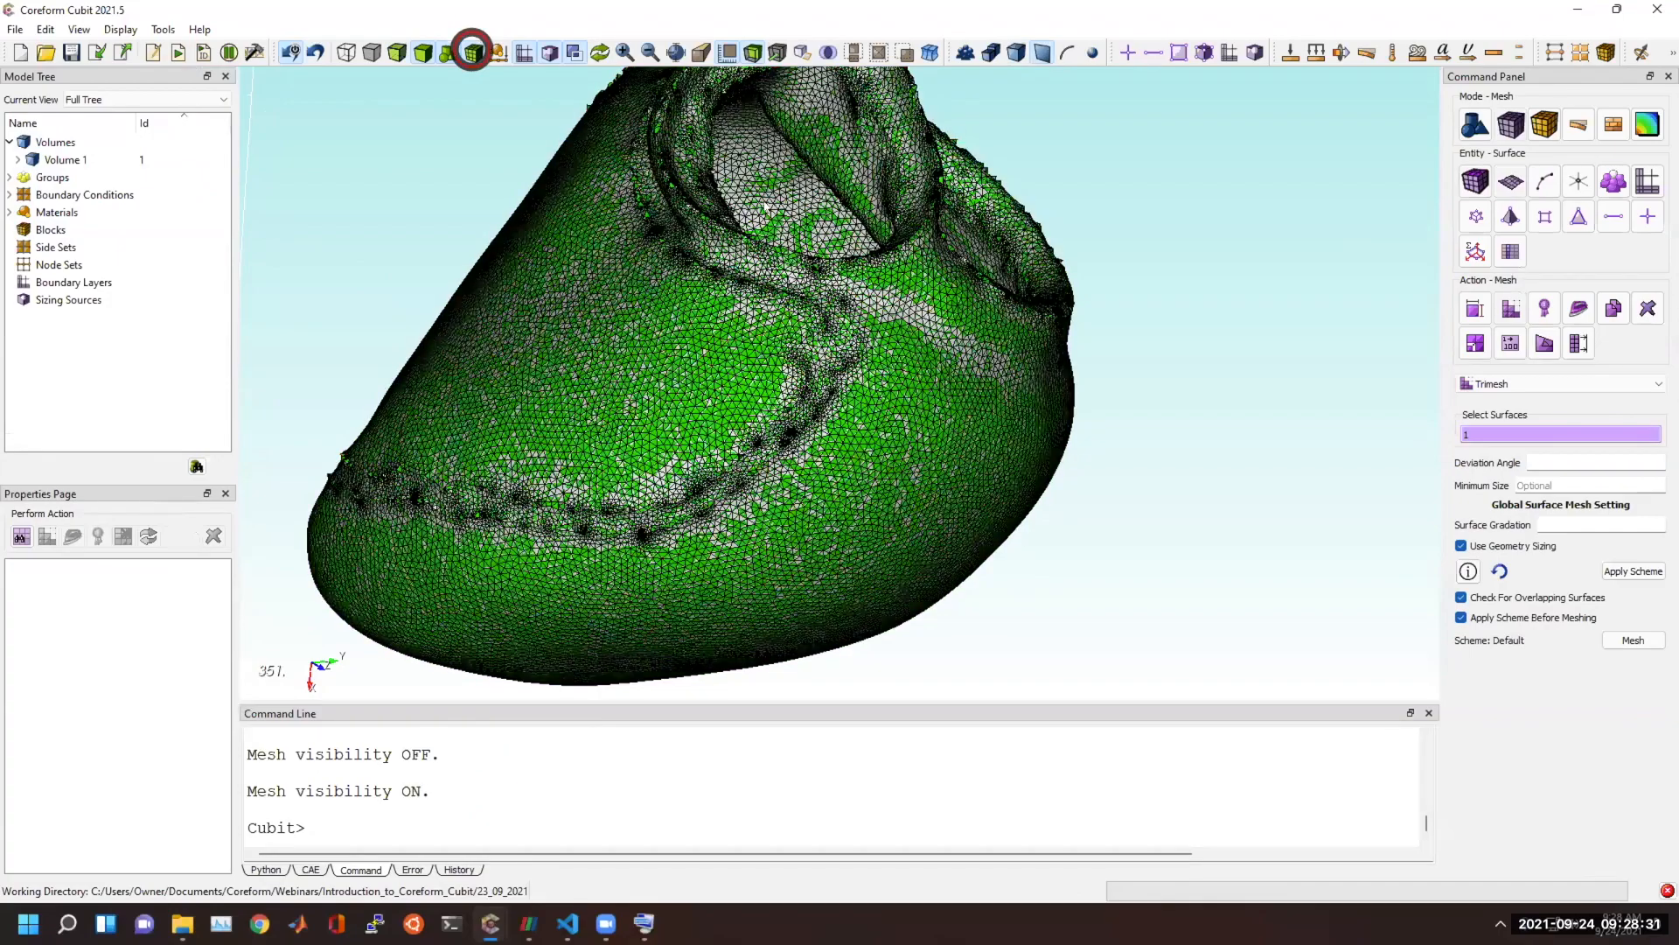
pyautogui.click(473, 52)
pyautogui.moveTo(929, 368); pyautogui.dragTo(732, 337)
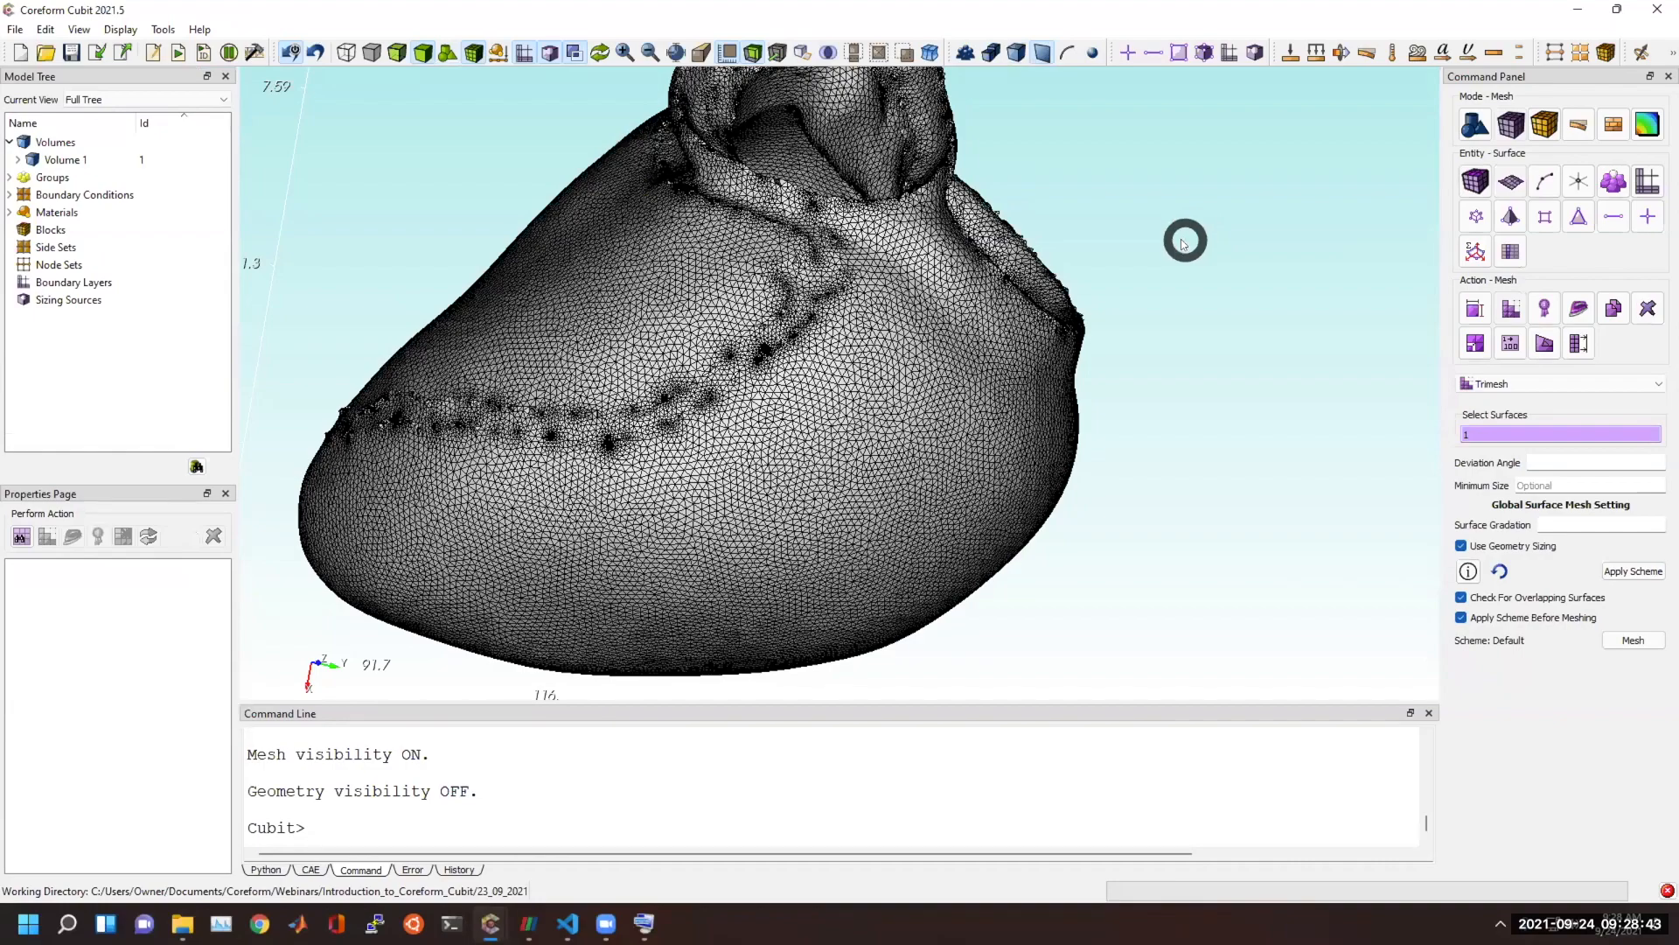
pyautogui.moveTo(846, 282); pyautogui.dragTo(854, 327)
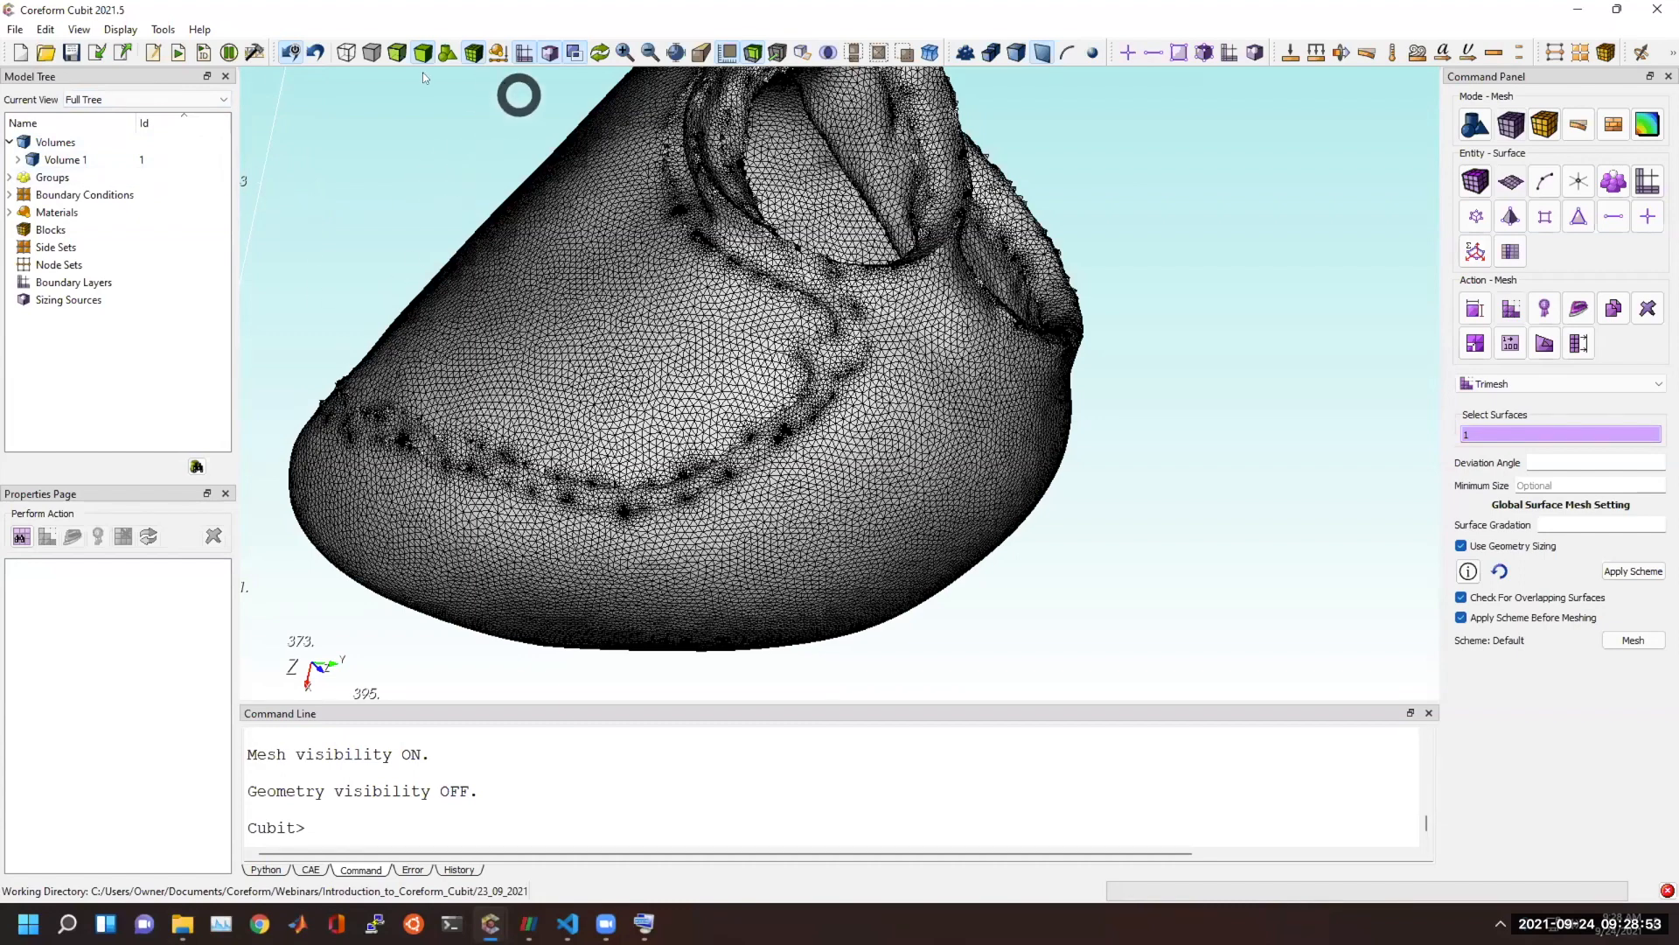
# Start a new model and import the STL file eros_asteroid.stl with the default import options.
pyautogui.click(21, 52)
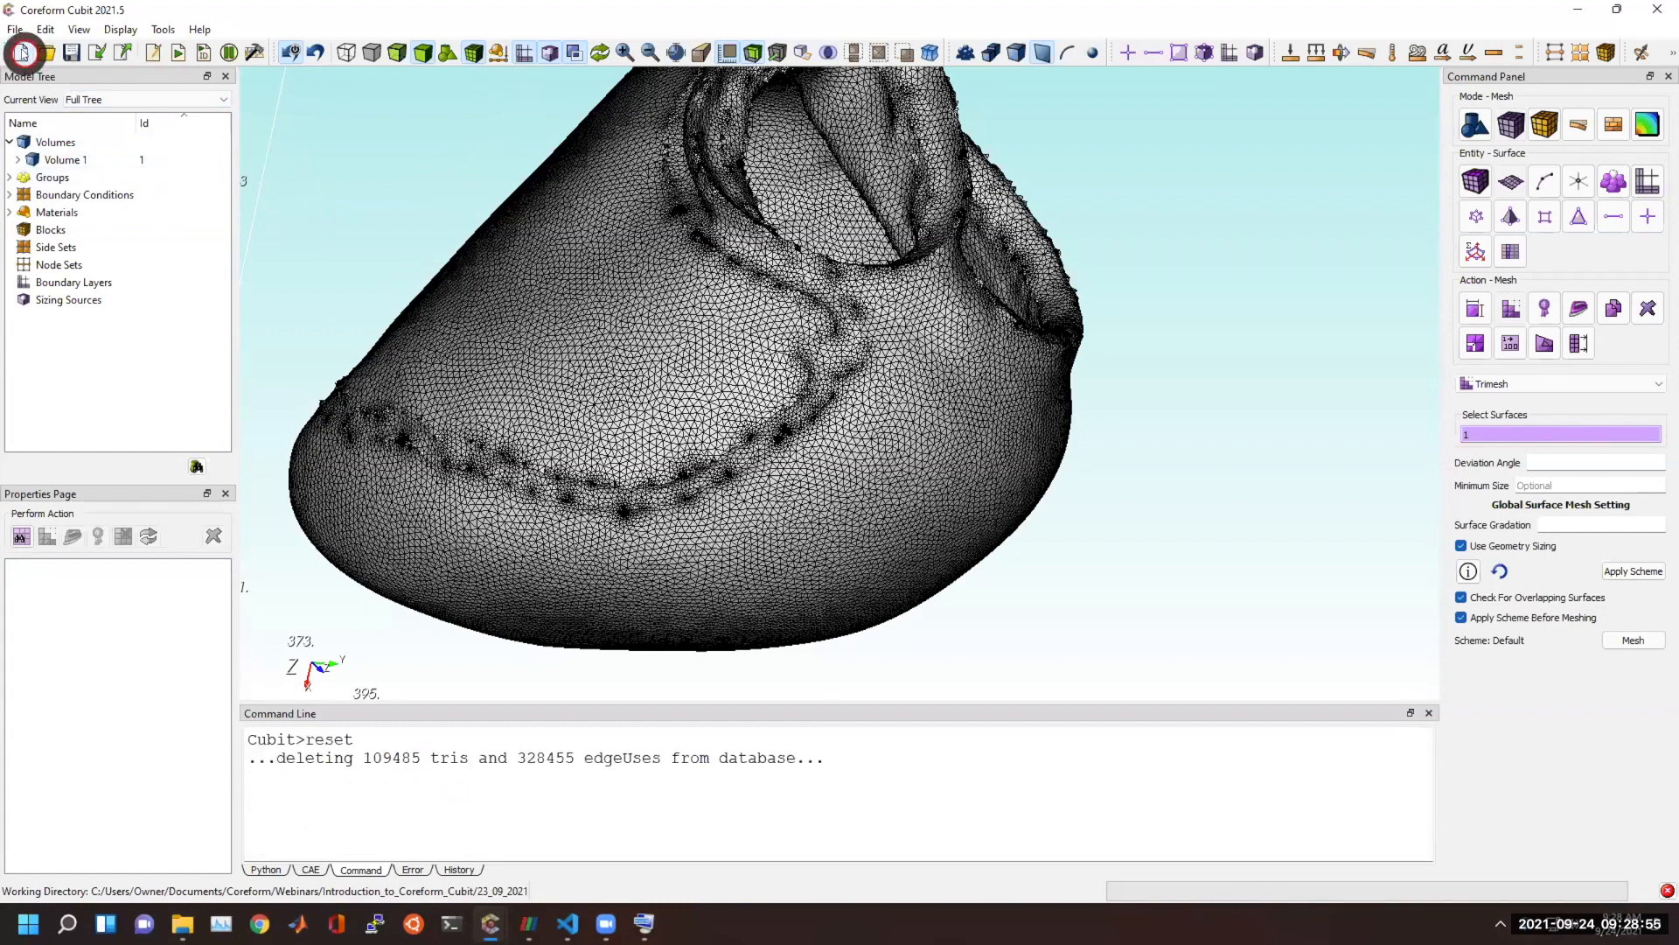
pyautogui.click(95, 54)
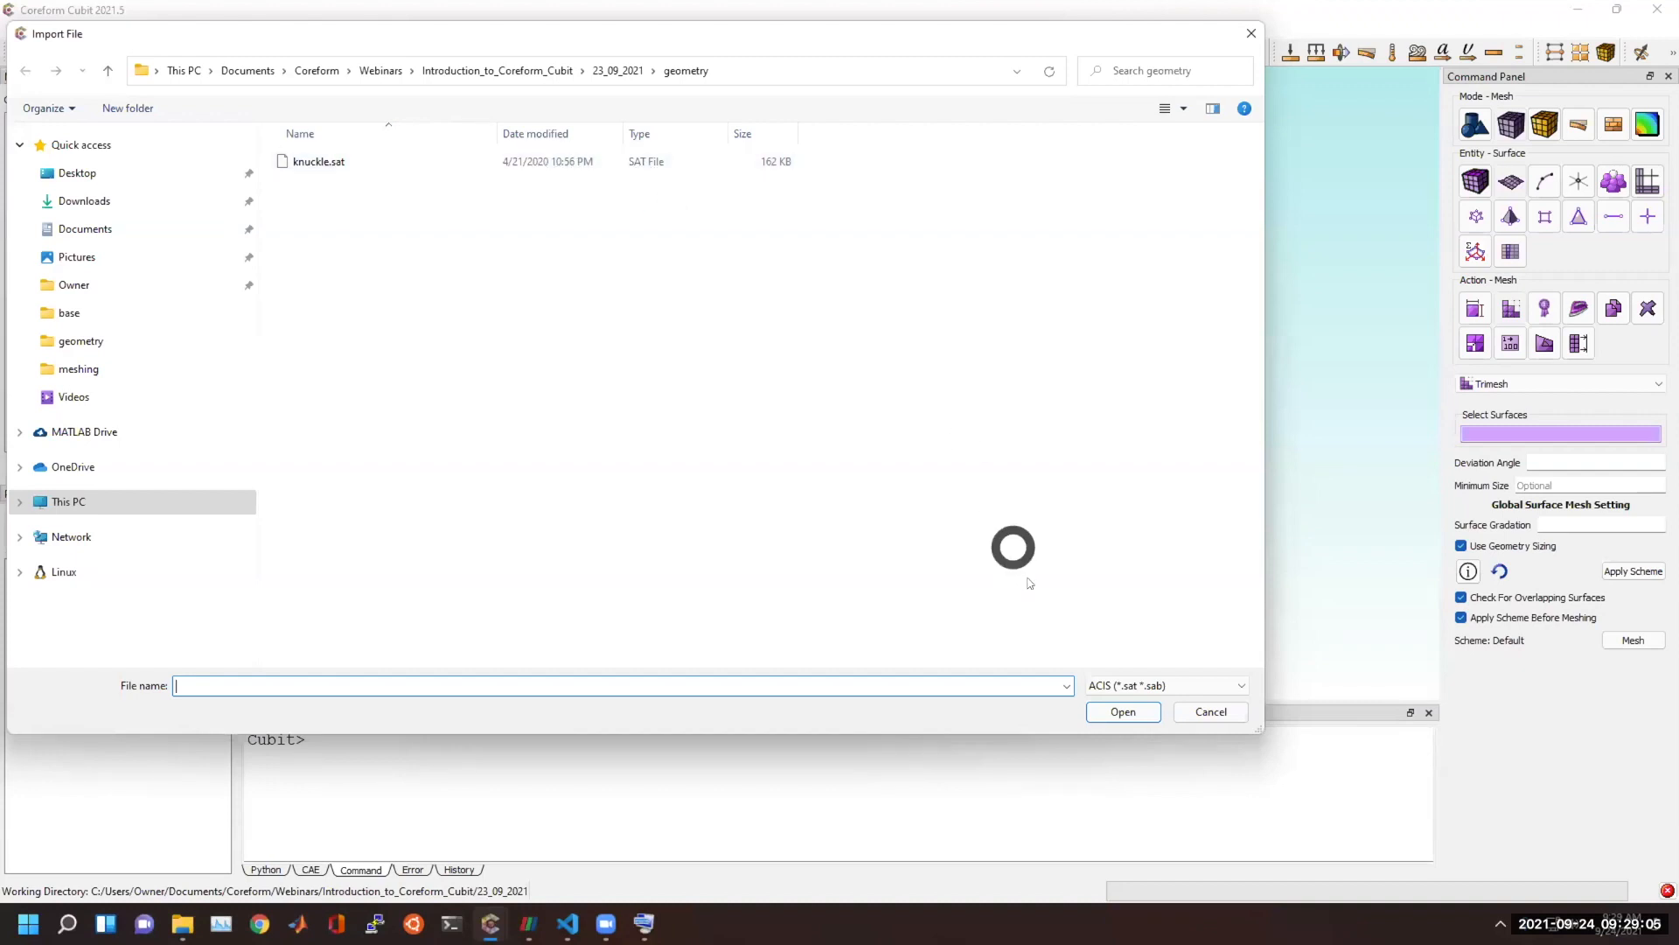
pyautogui.click(1163, 688)
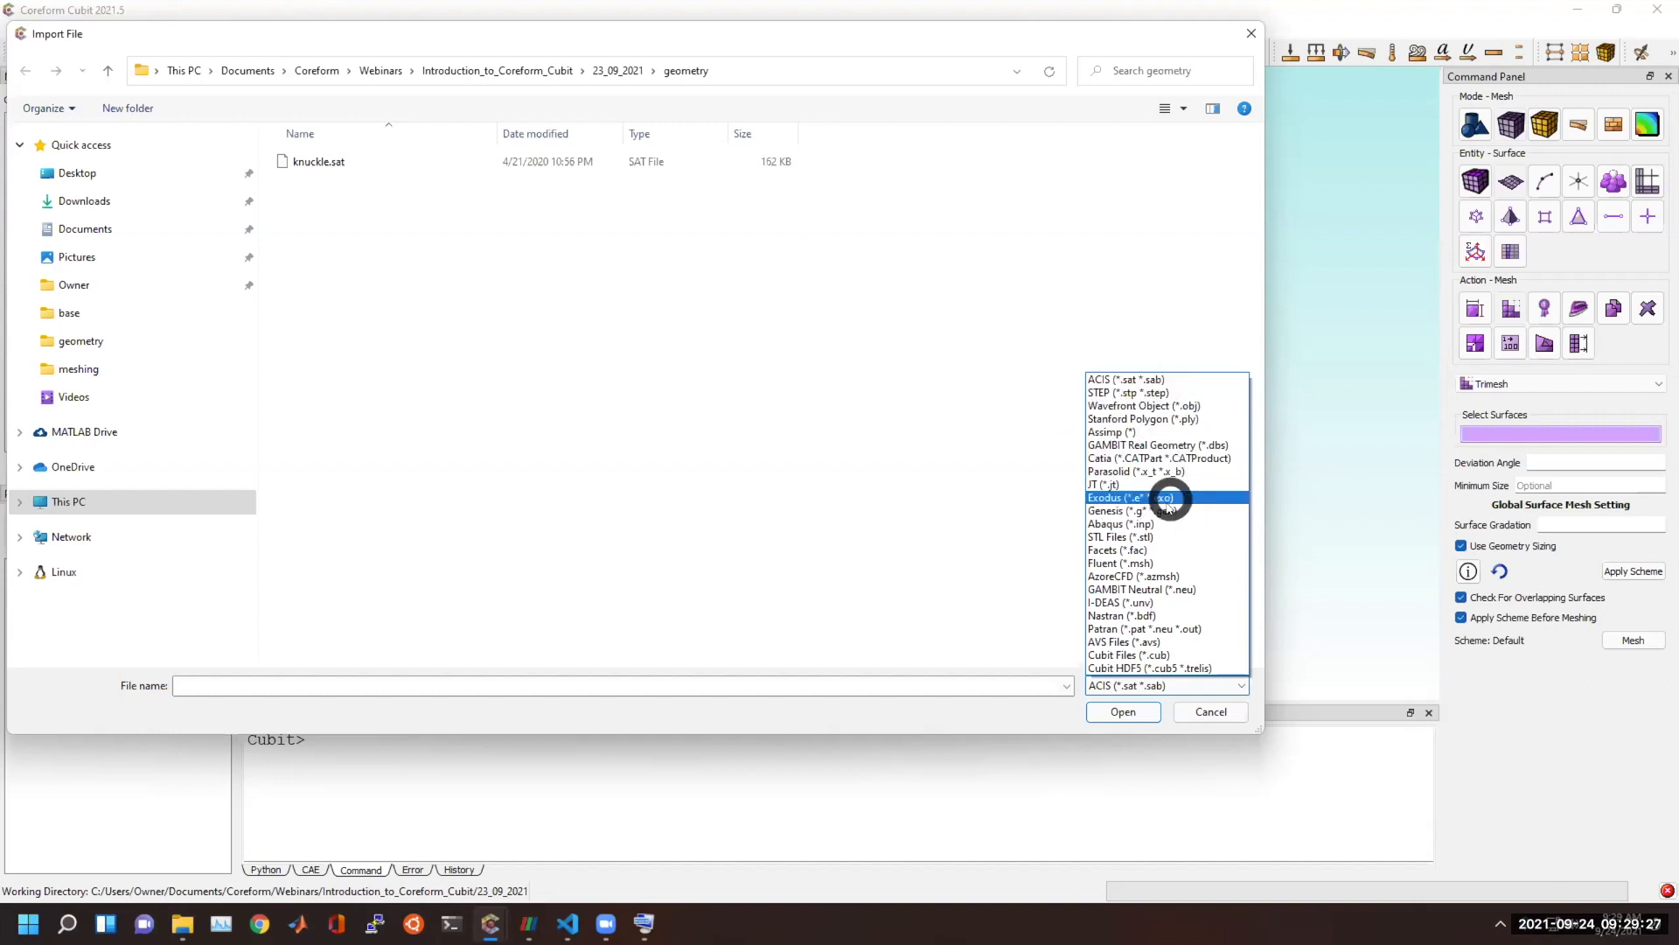
pyautogui.click(1151, 539)
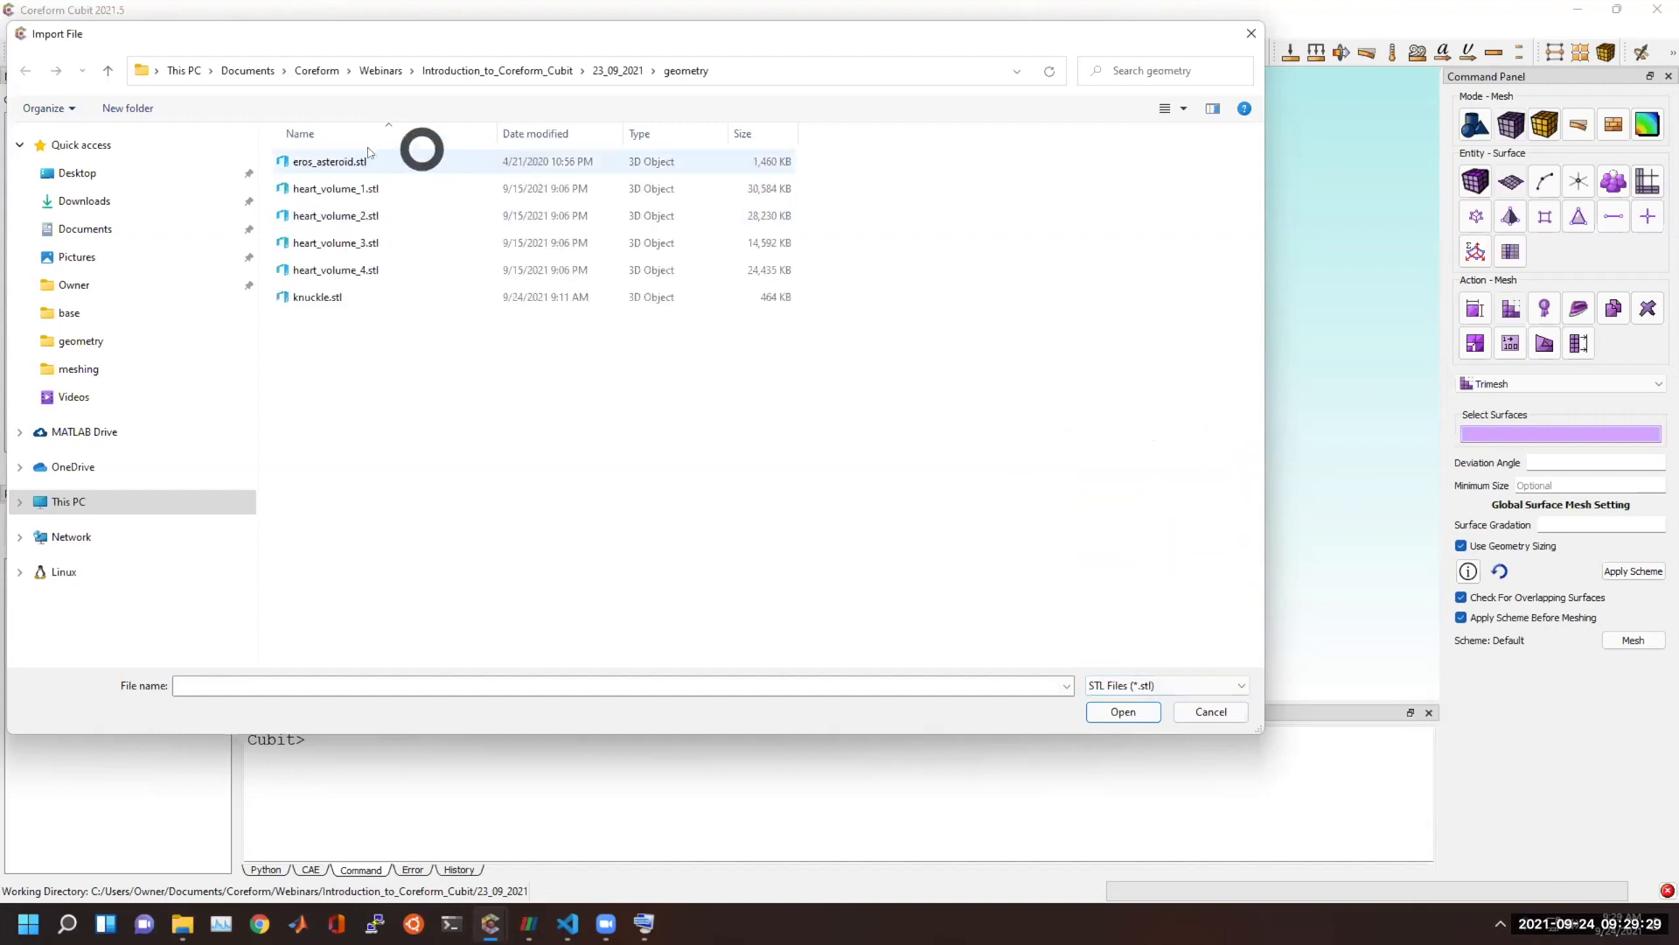
pyautogui.click(330, 161)
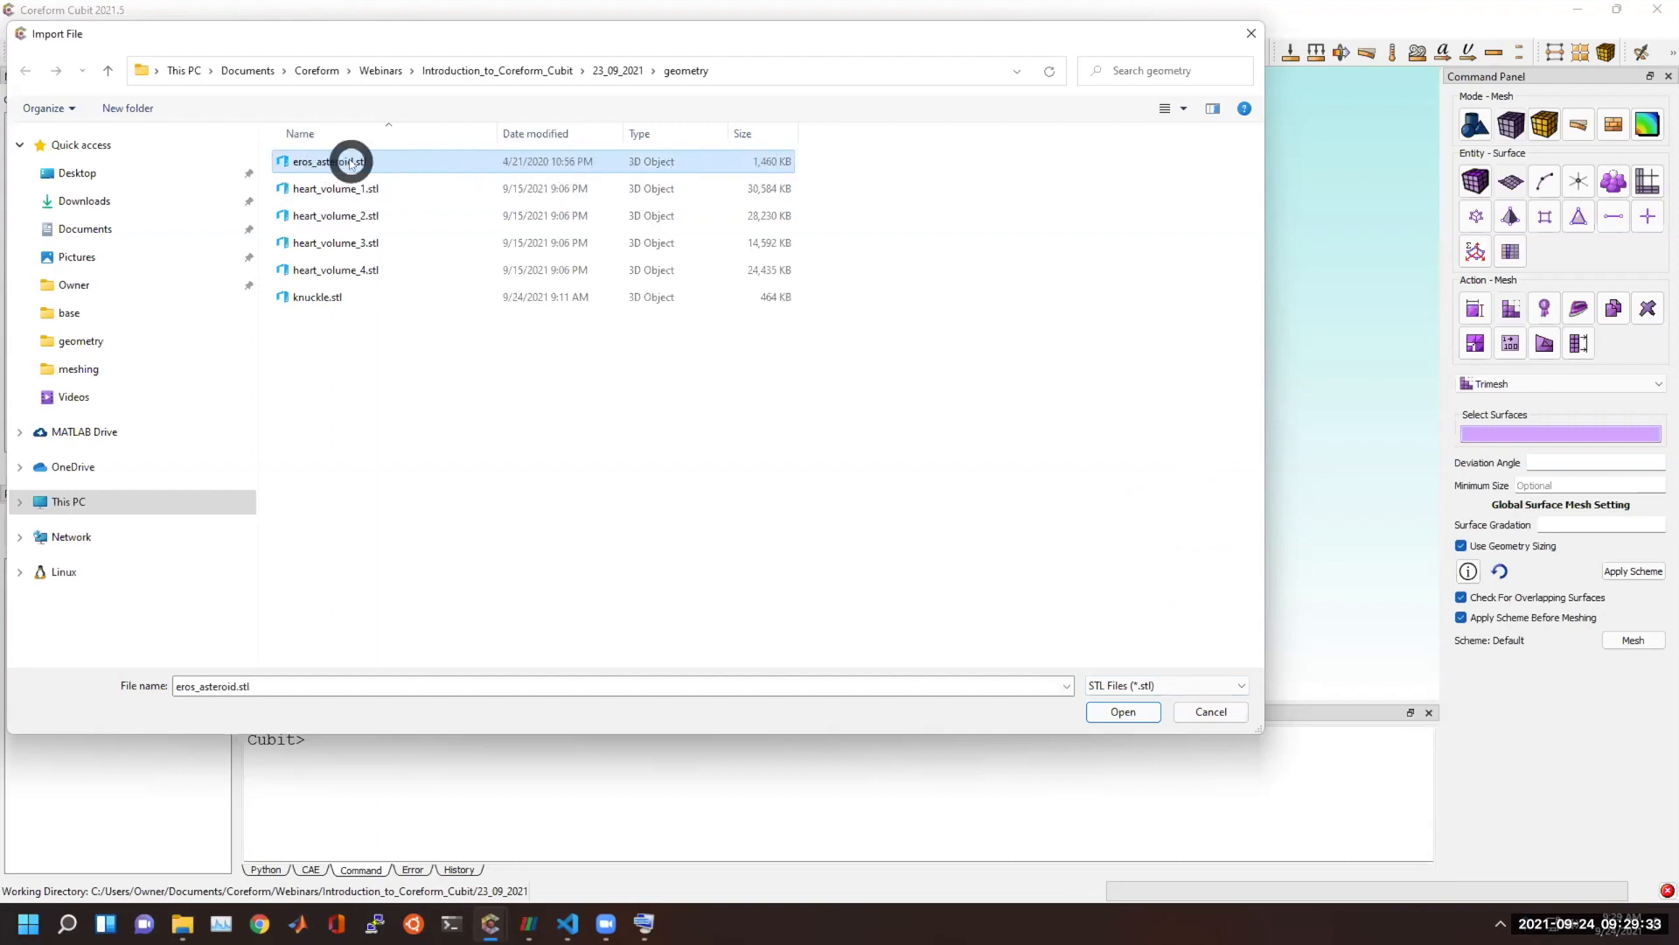
pyautogui.doubleClick(313, 163)
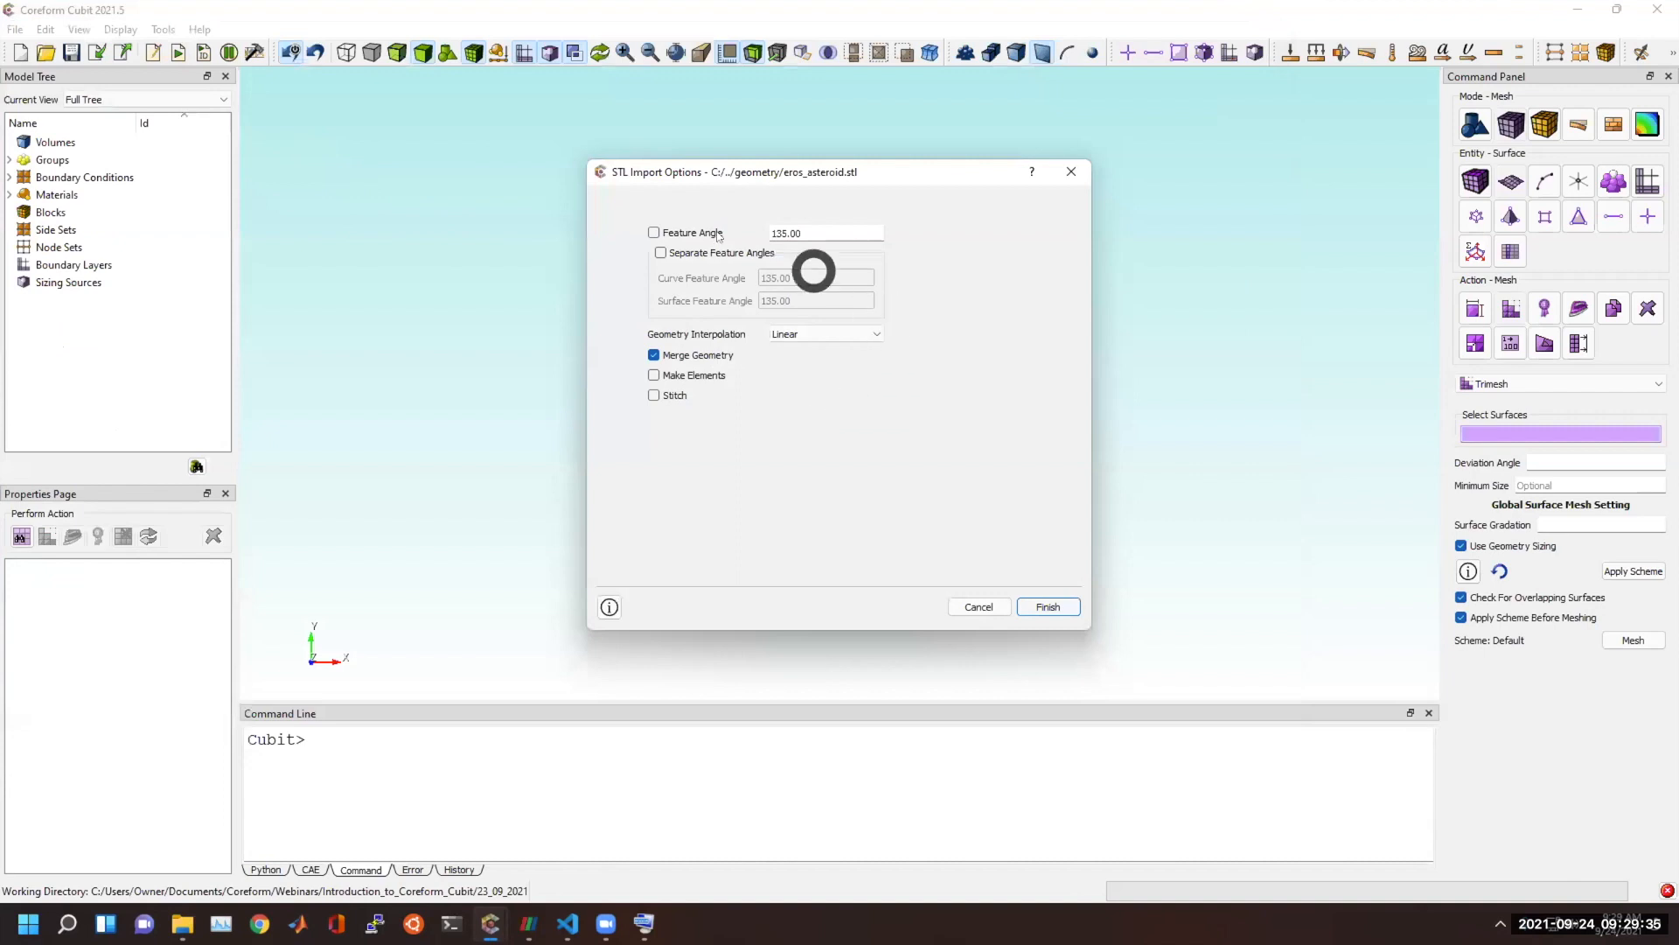
pyautogui.click(652, 231)
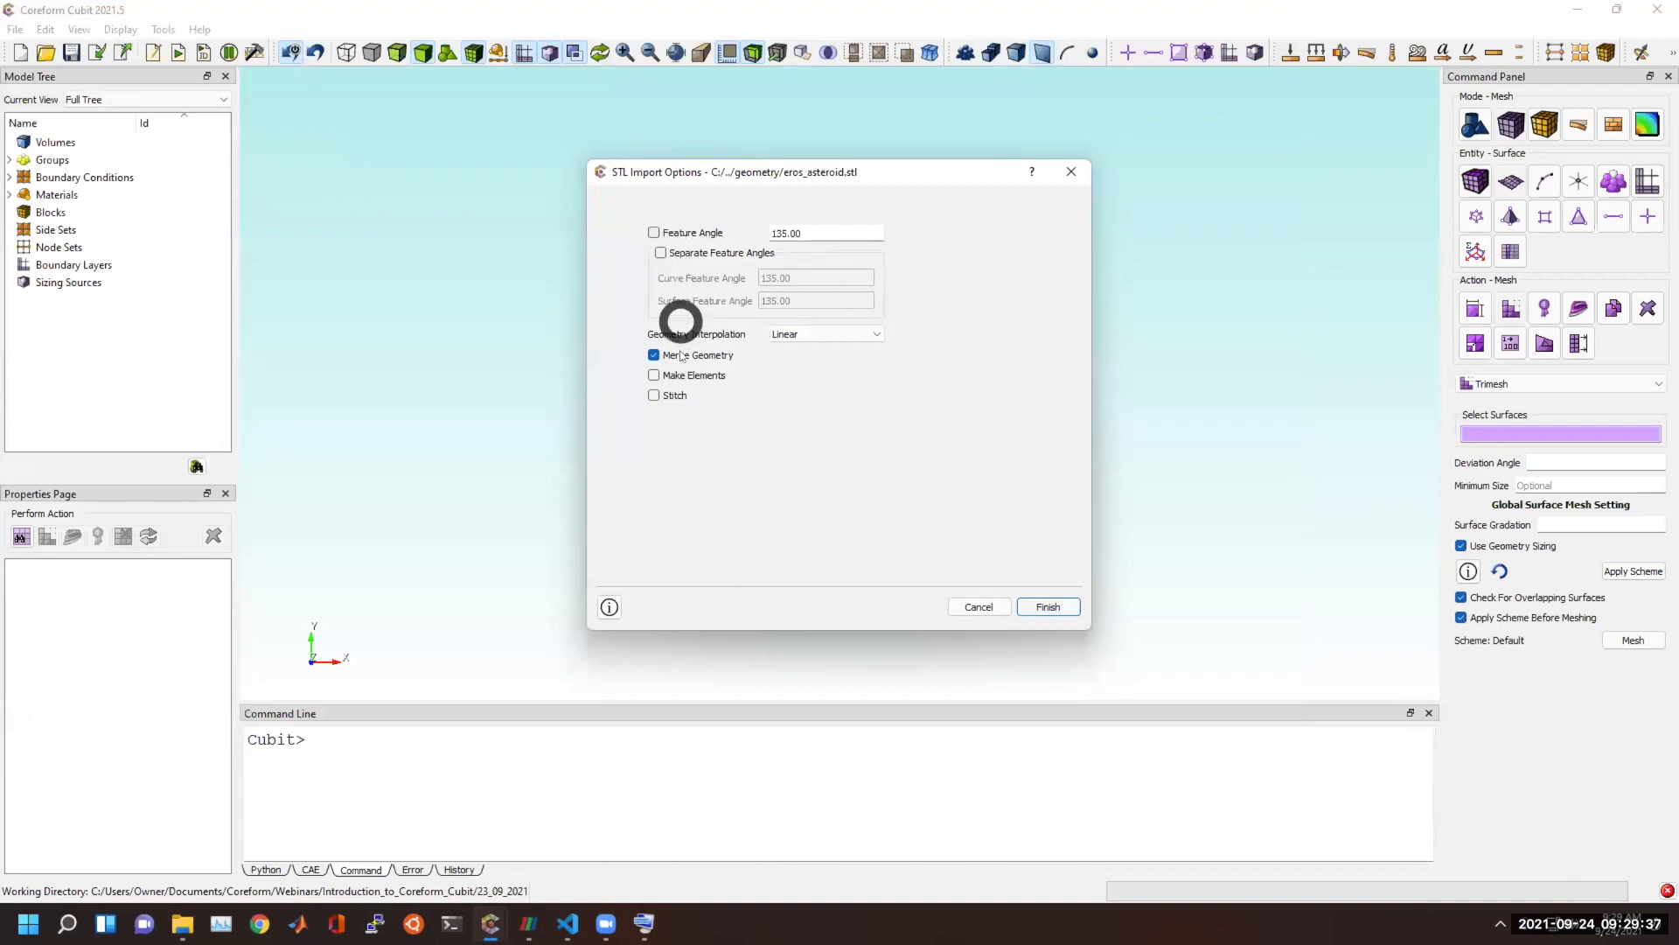
pyautogui.click(1069, 606)
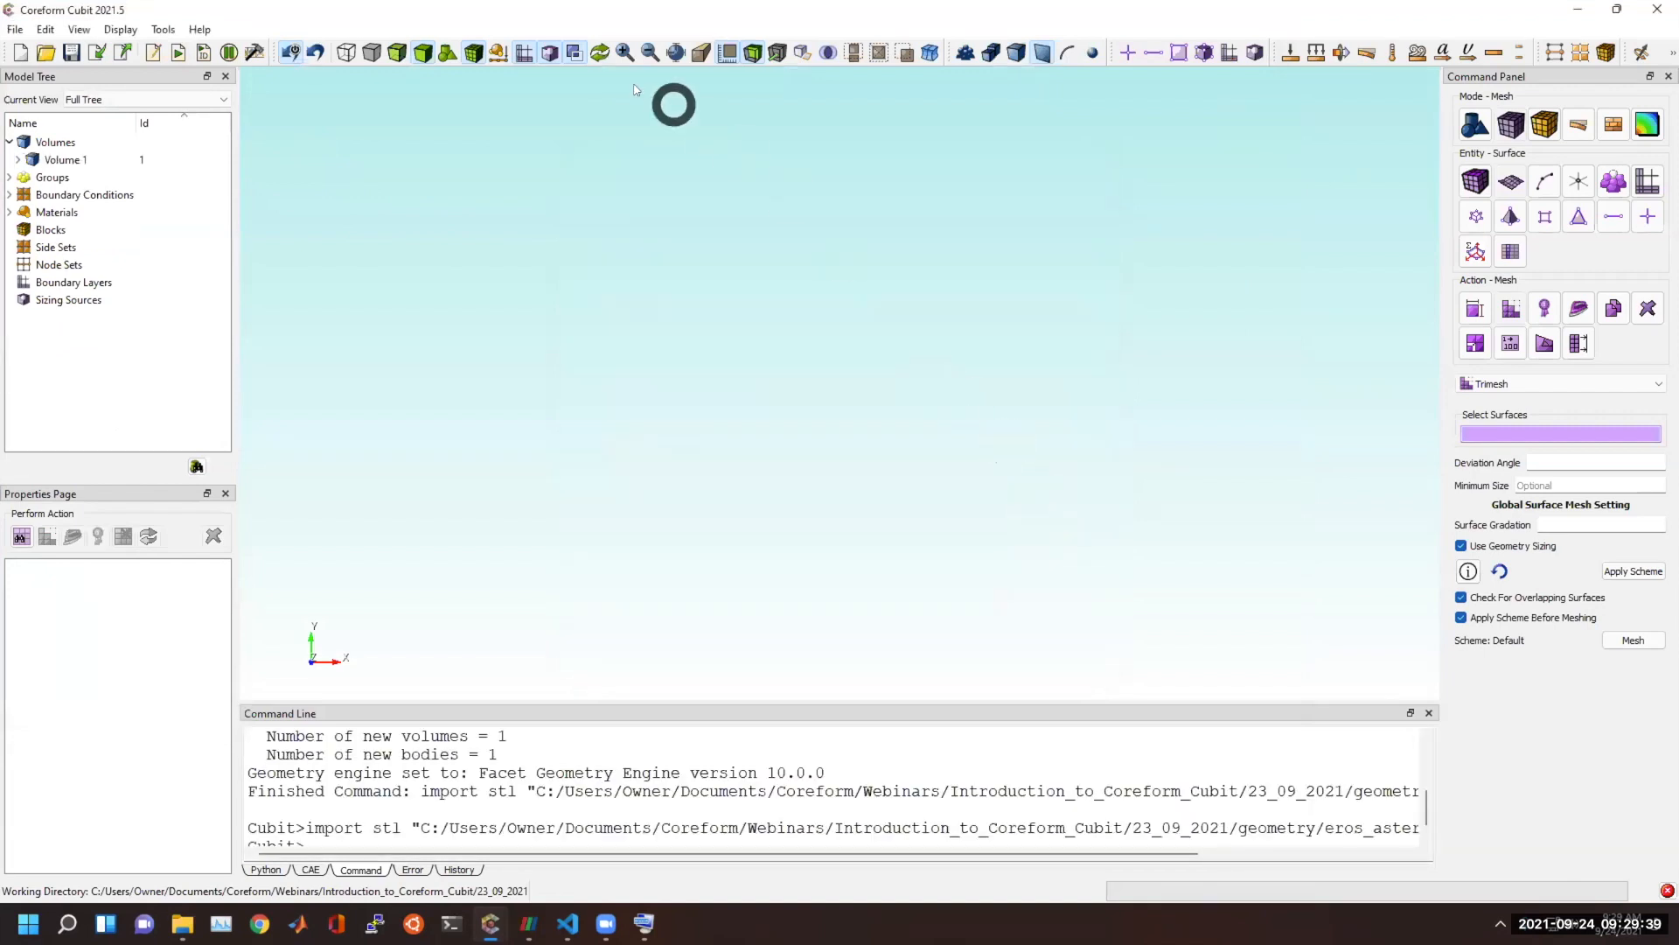
# Turn on geometry visibility, fit the asteroid in view, and mesh Surface 1 with the Trimesh scheme.
pyautogui.click(447, 52)
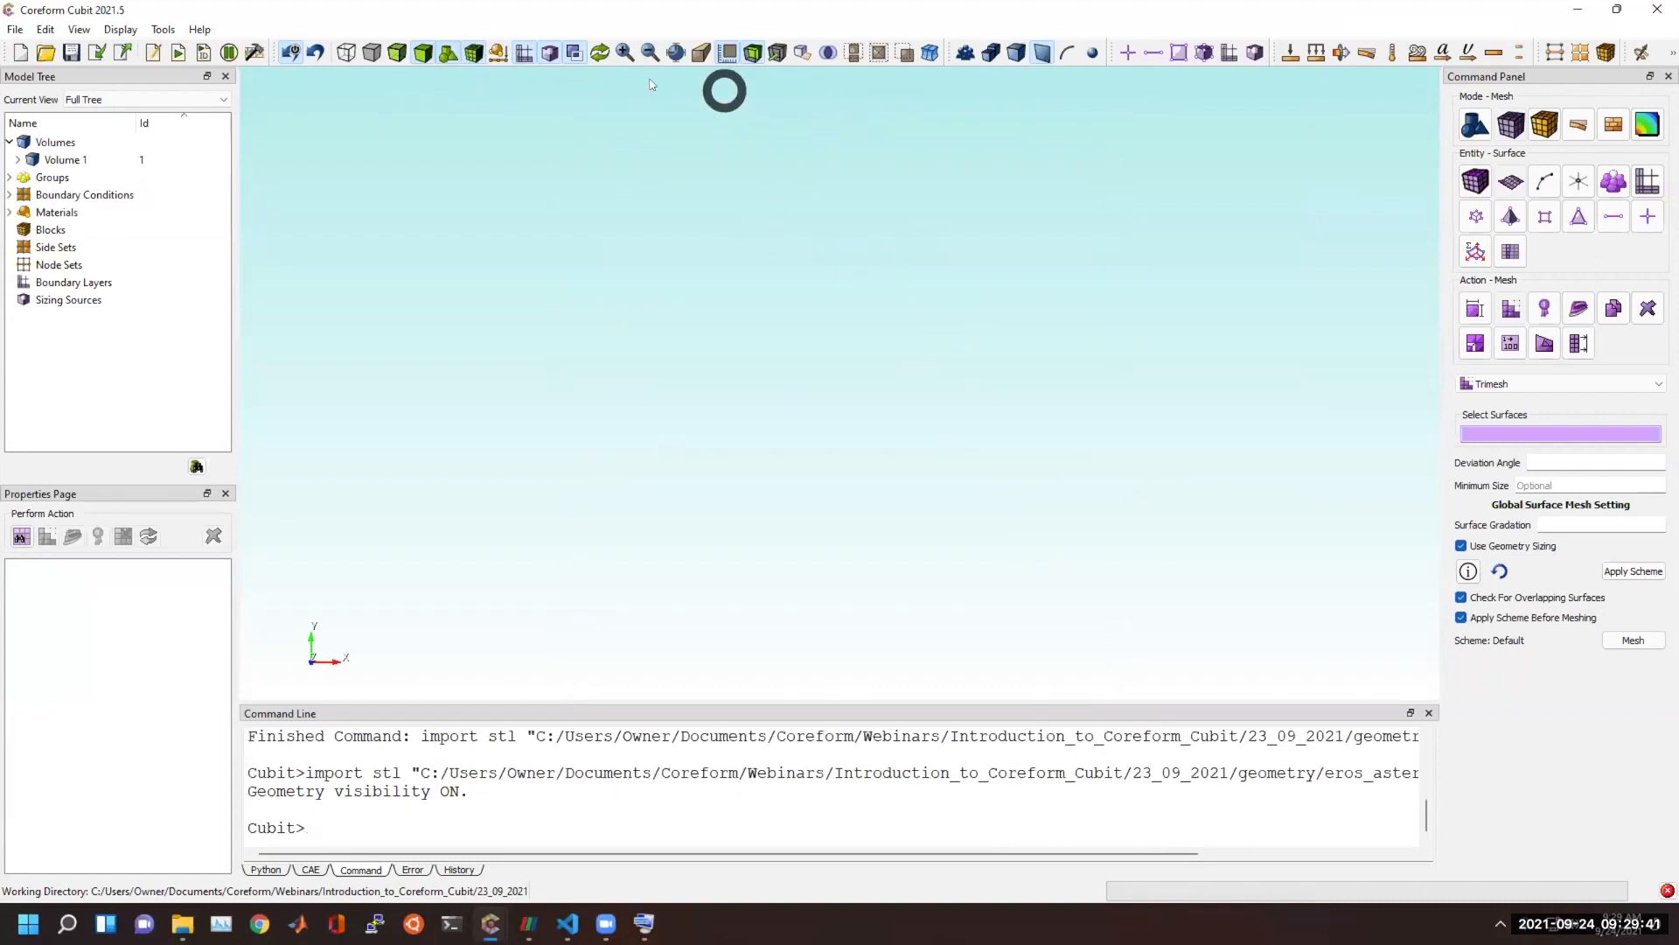
pyautogui.click(675, 54)
pyautogui.moveTo(846, 274); pyautogui.dragTo(938, 353)
pyautogui.moveTo(928, 276); pyautogui.dragTo(1094, 434)
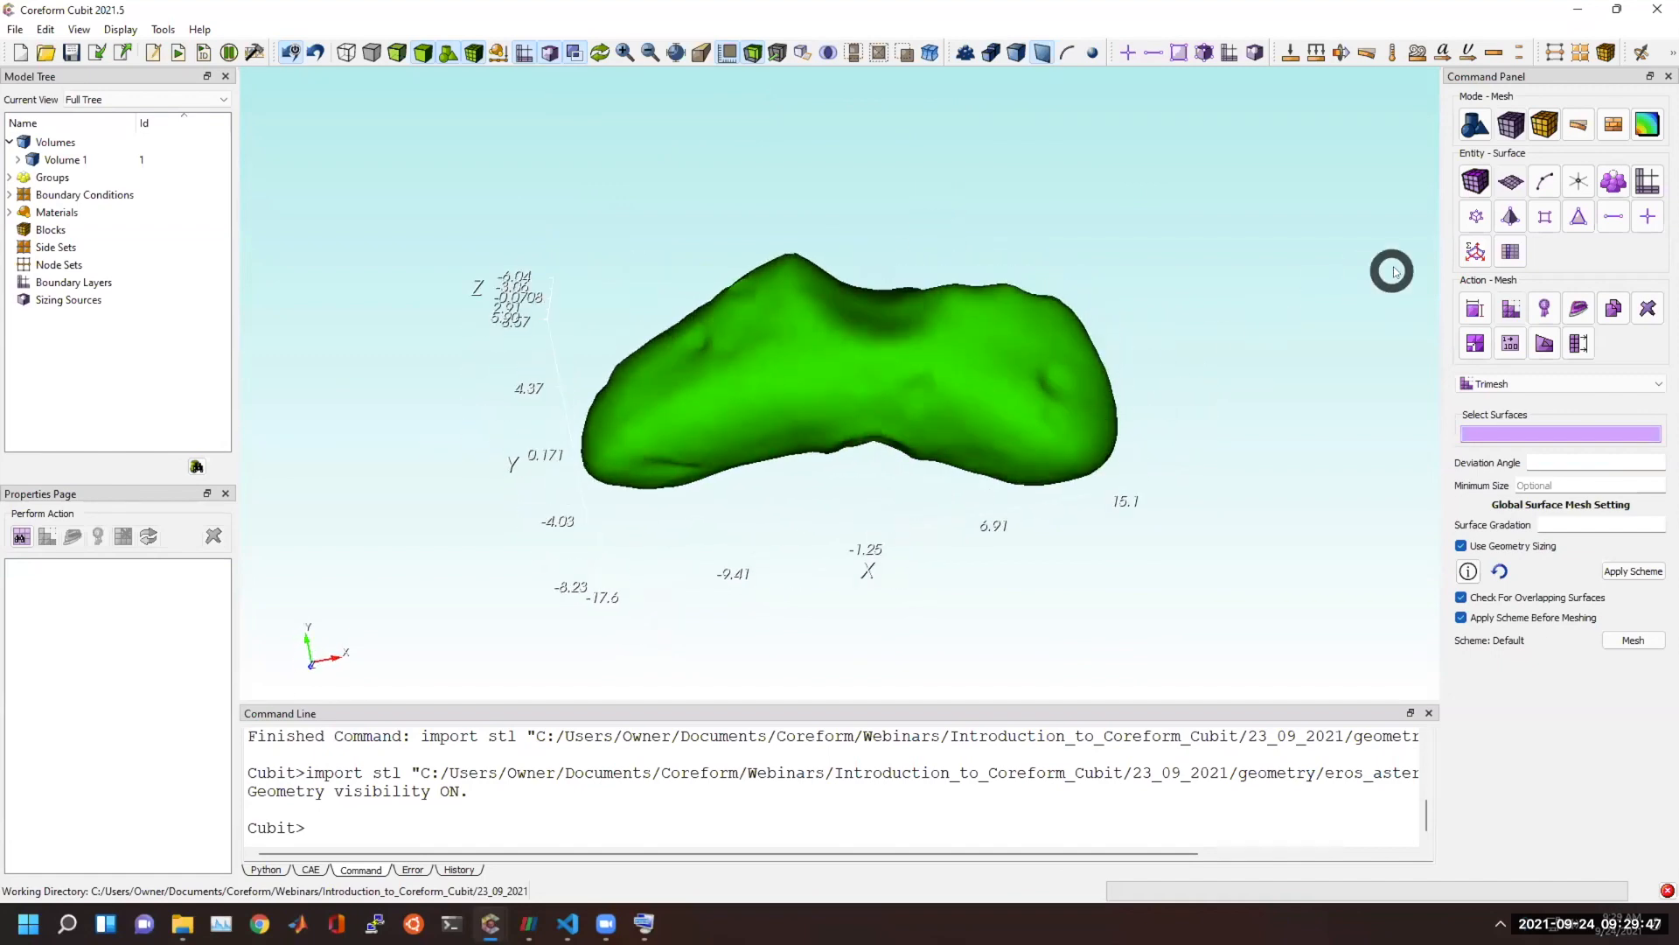
pyautogui.click(1014, 433)
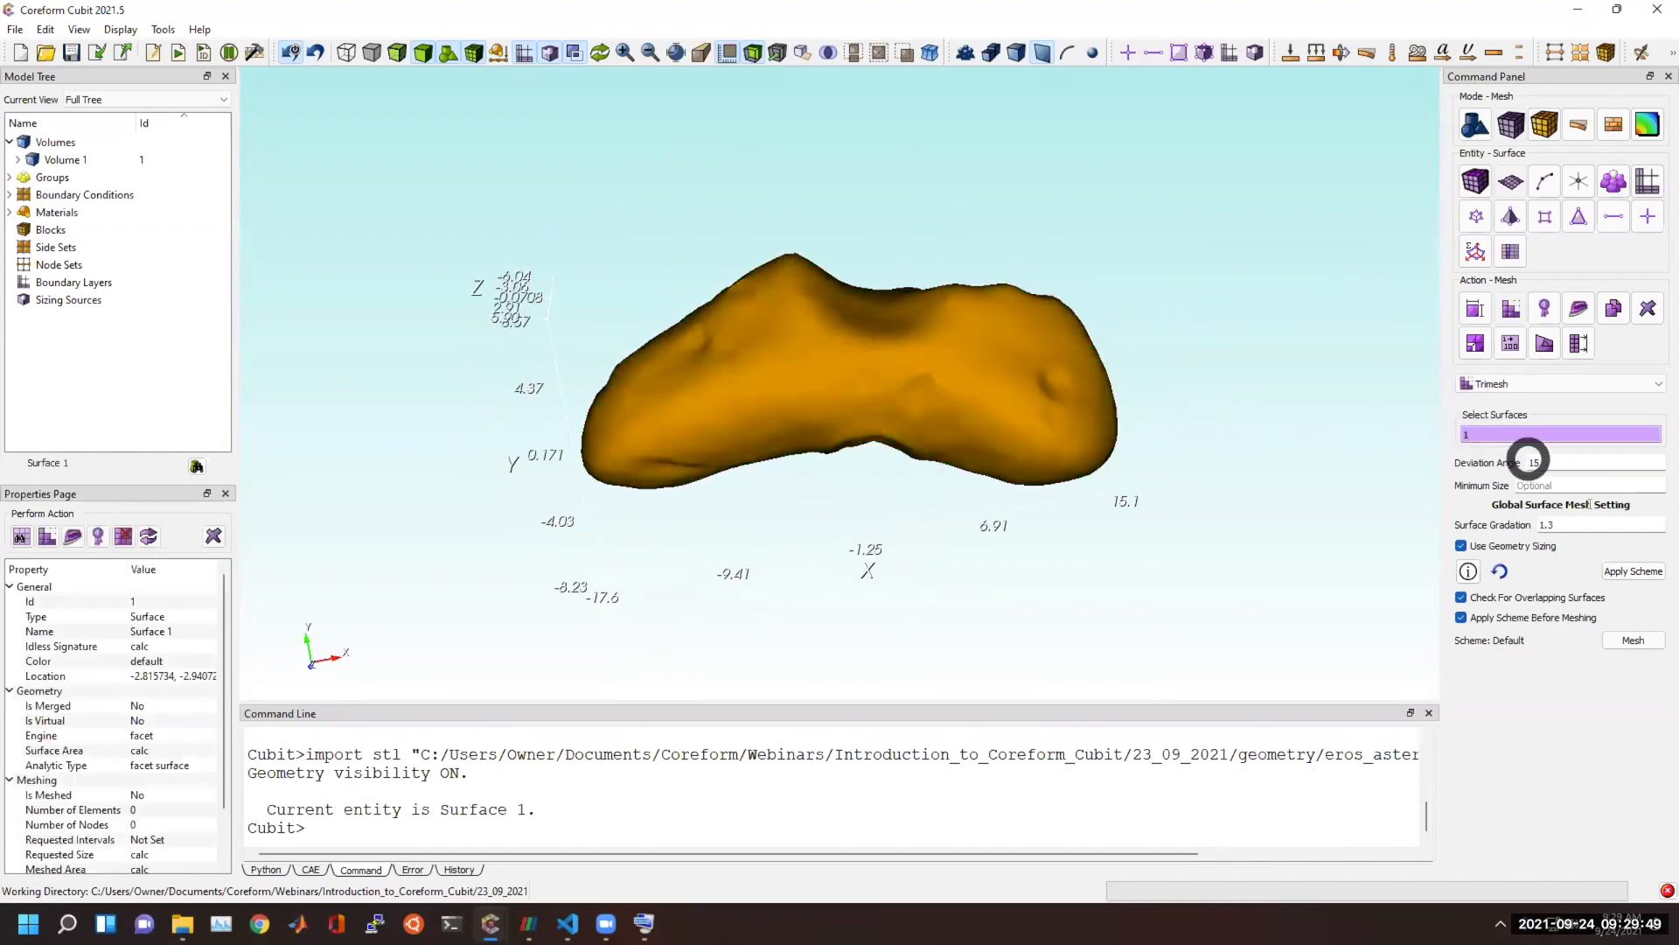
pyautogui.click(1618, 644)
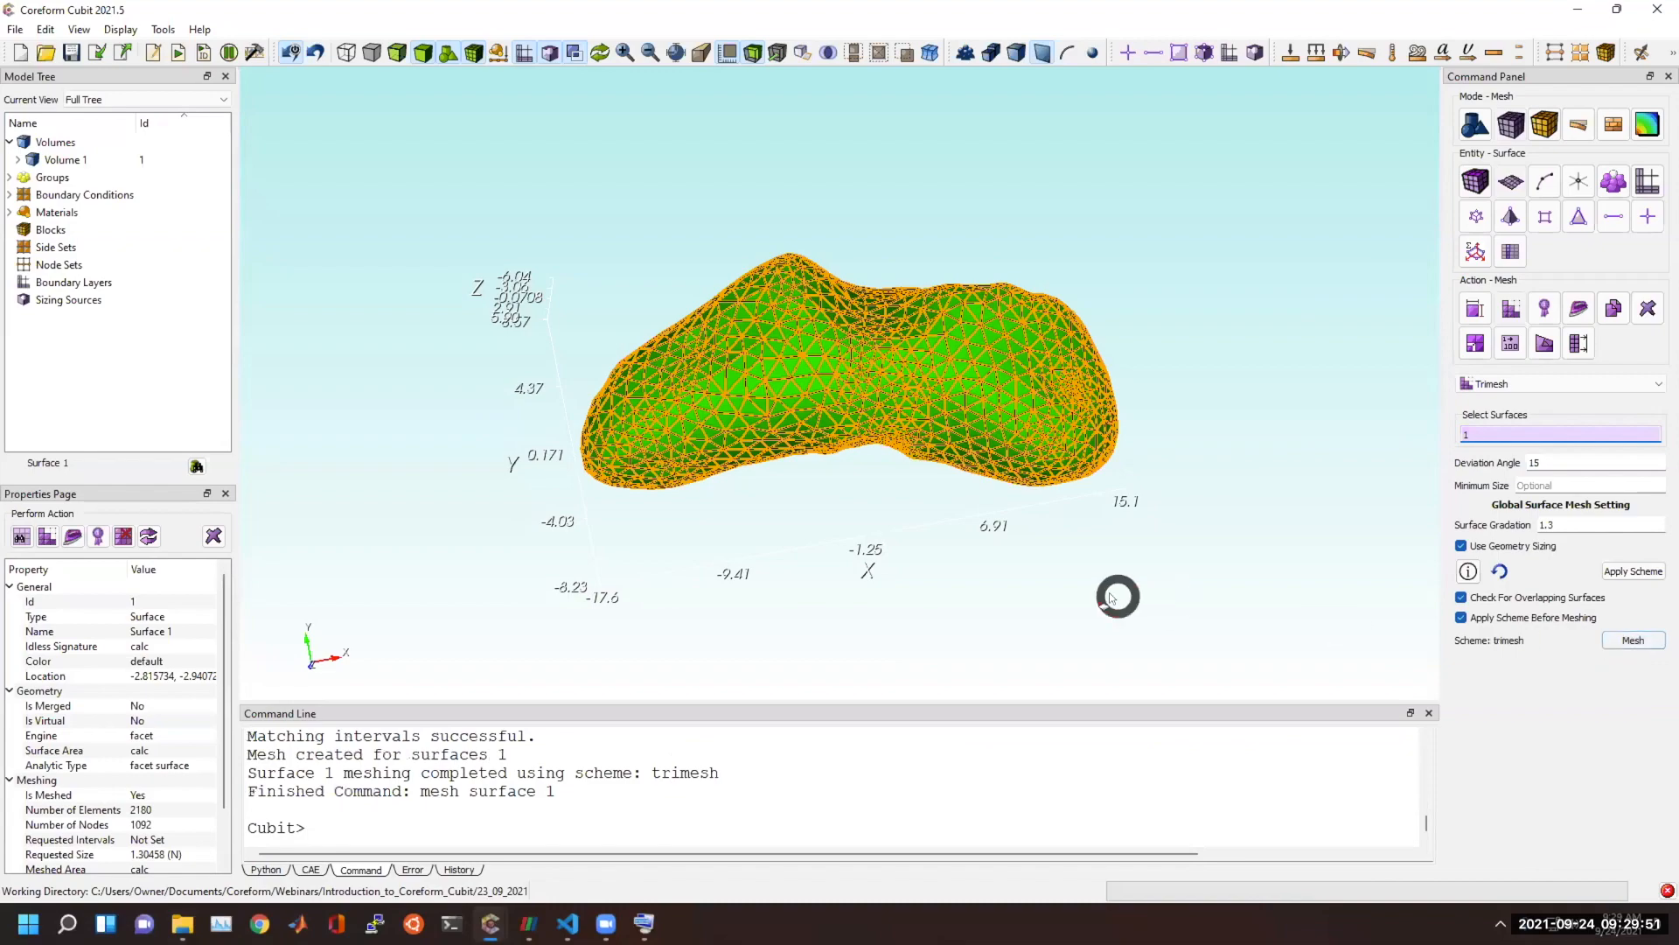
# Deselect the asteroid's surface and examine its triangle mesh from several sides.
pyautogui.moveTo(998, 442); pyautogui.dragTo(1173, 364)
pyautogui.moveTo(842, 359); pyautogui.dragTo(906, 564)
pyautogui.rightClick(898, 551)
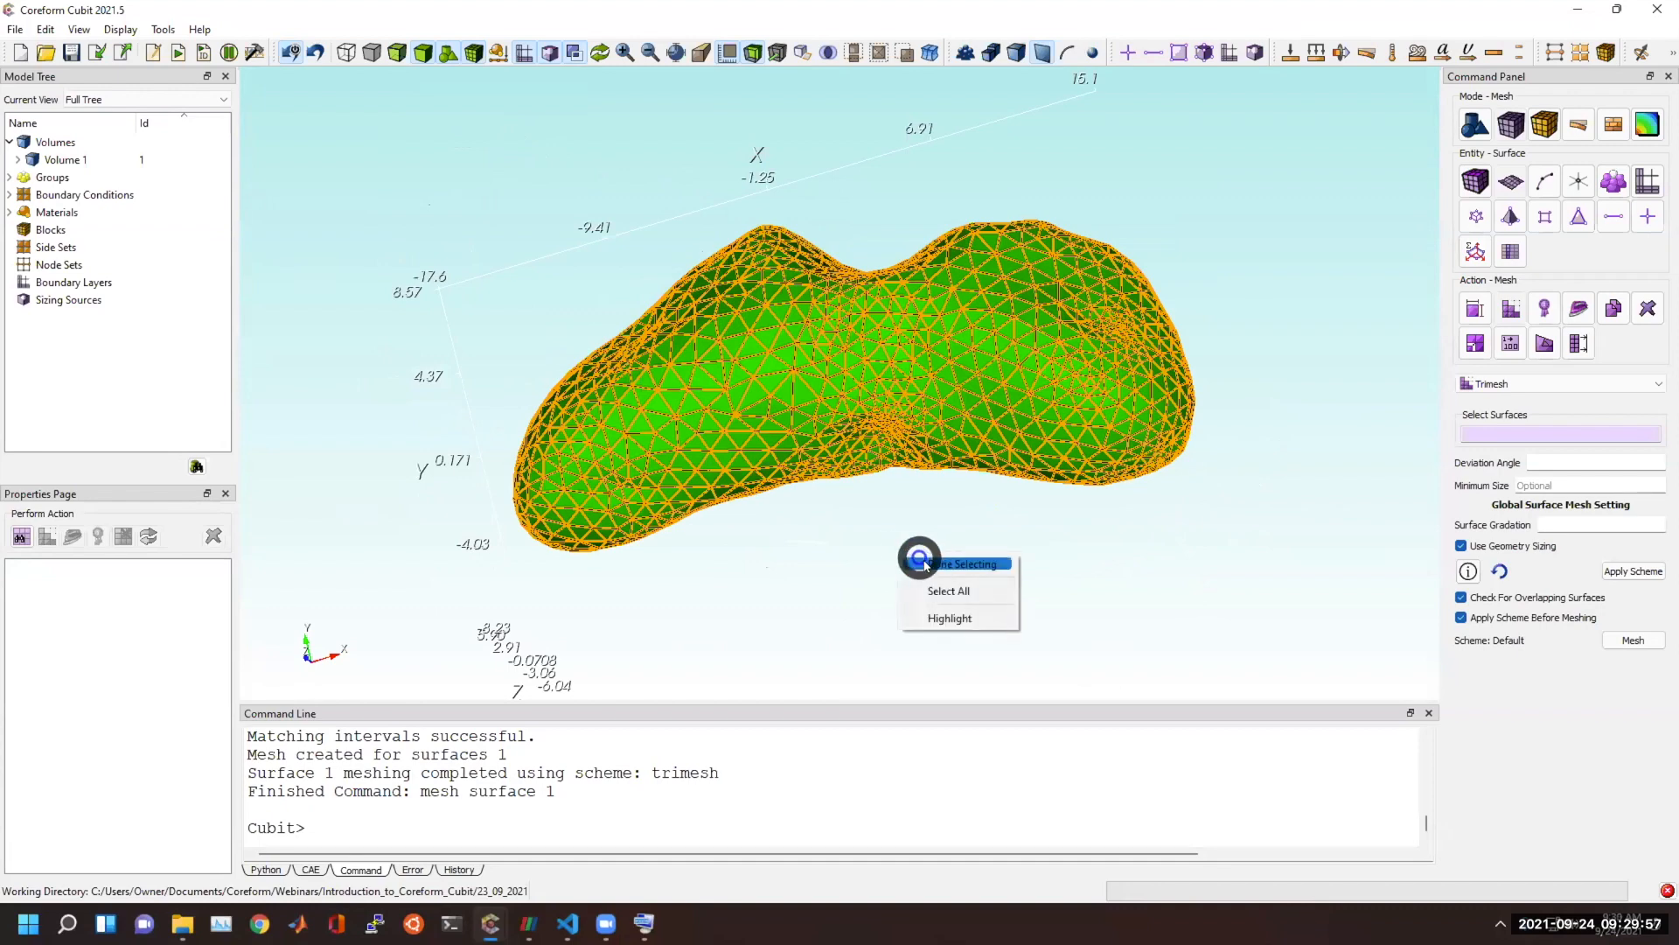
pyautogui.click(930, 567)
pyautogui.rightClick(990, 583)
pyautogui.click(997, 585)
pyautogui.moveTo(994, 581); pyautogui.dragTo(819, 548)
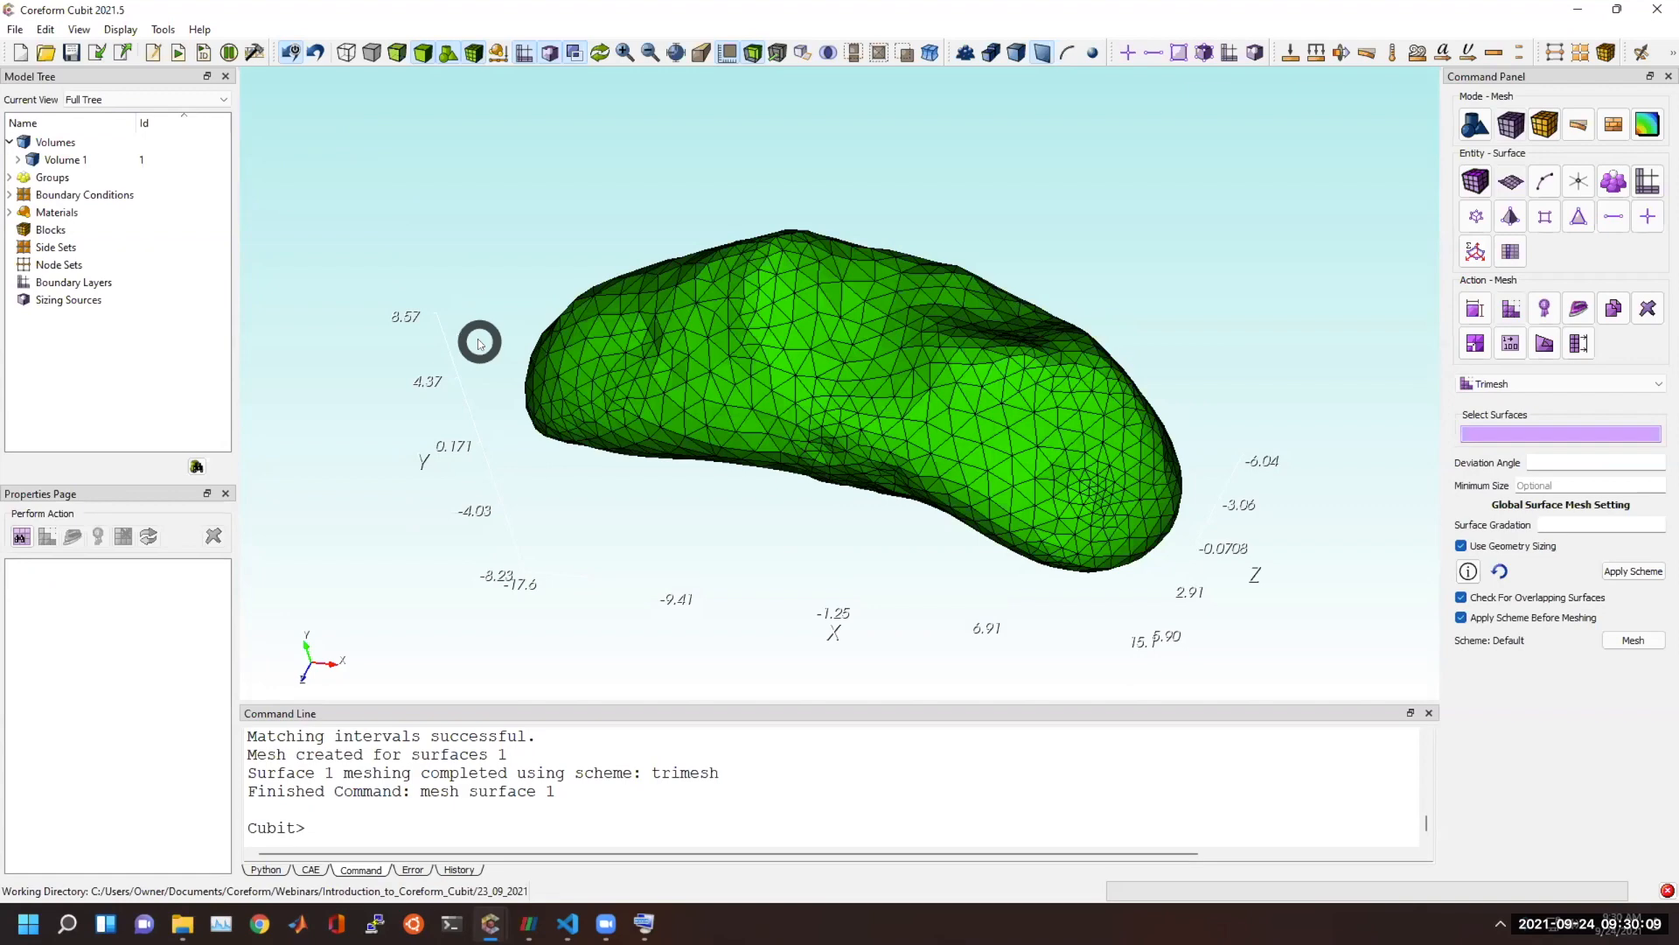
pyautogui.moveTo(558, 341)
pyautogui.mouseDown()
pyautogui.moveTo(569, 379)
pyautogui.moveTo(563, 355)
pyautogui.mouseUp()
pyautogui.moveTo(485, 279); pyautogui.dragTo(875, 351)
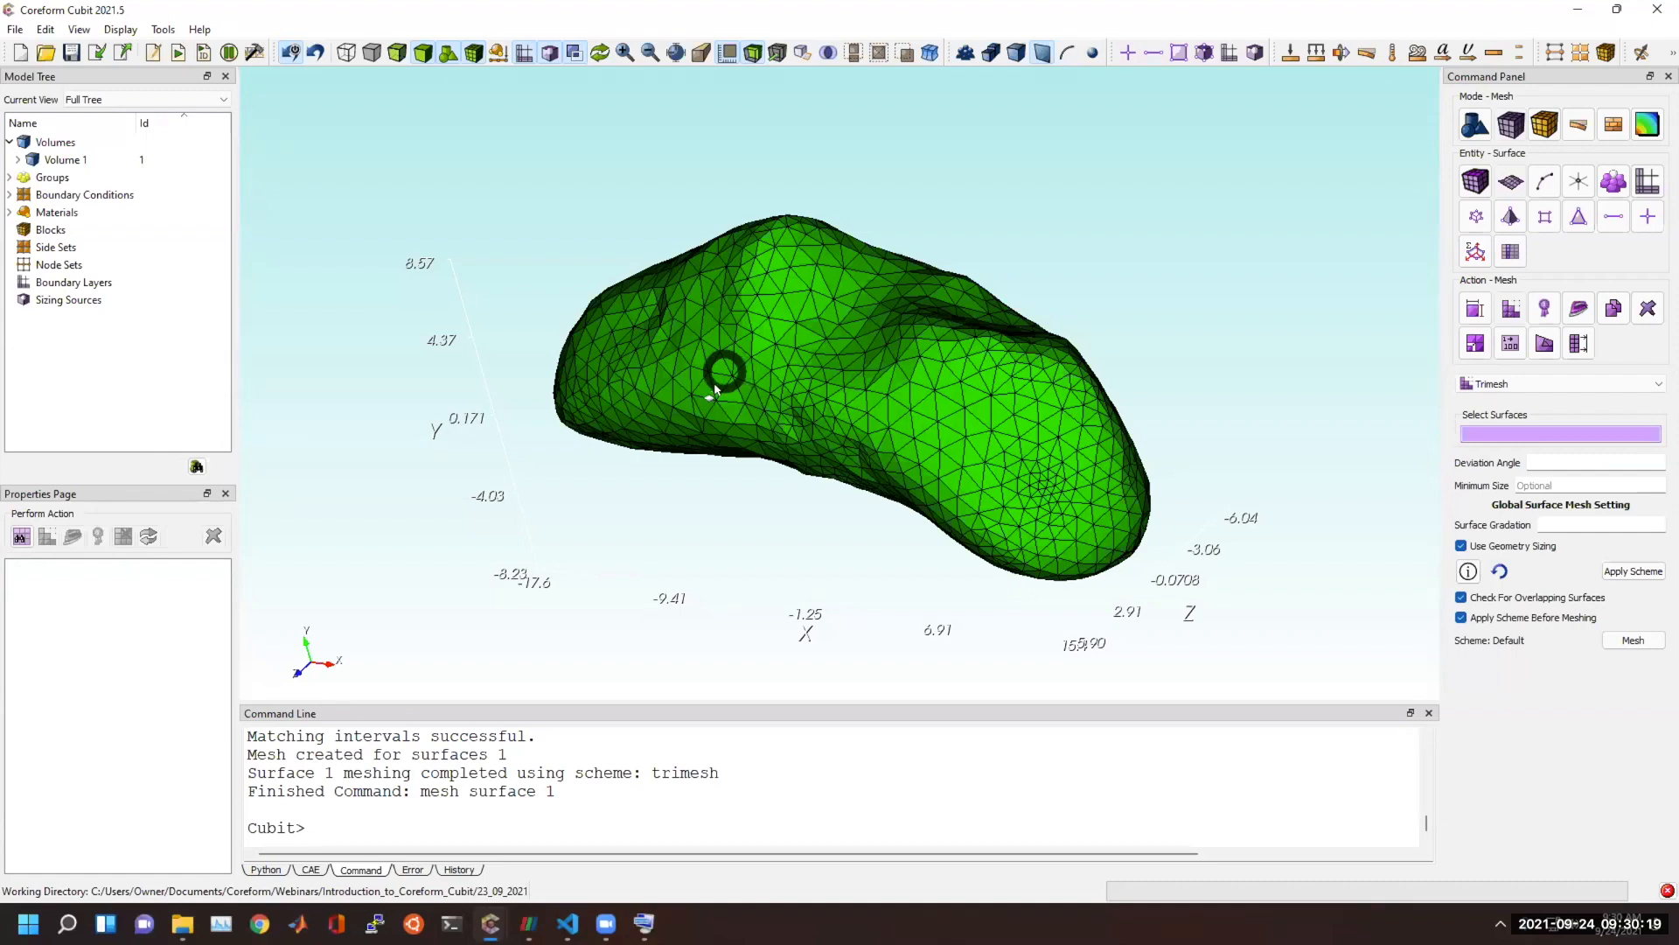
pyautogui.moveTo(488, 311); pyautogui.dragTo(491, 318)
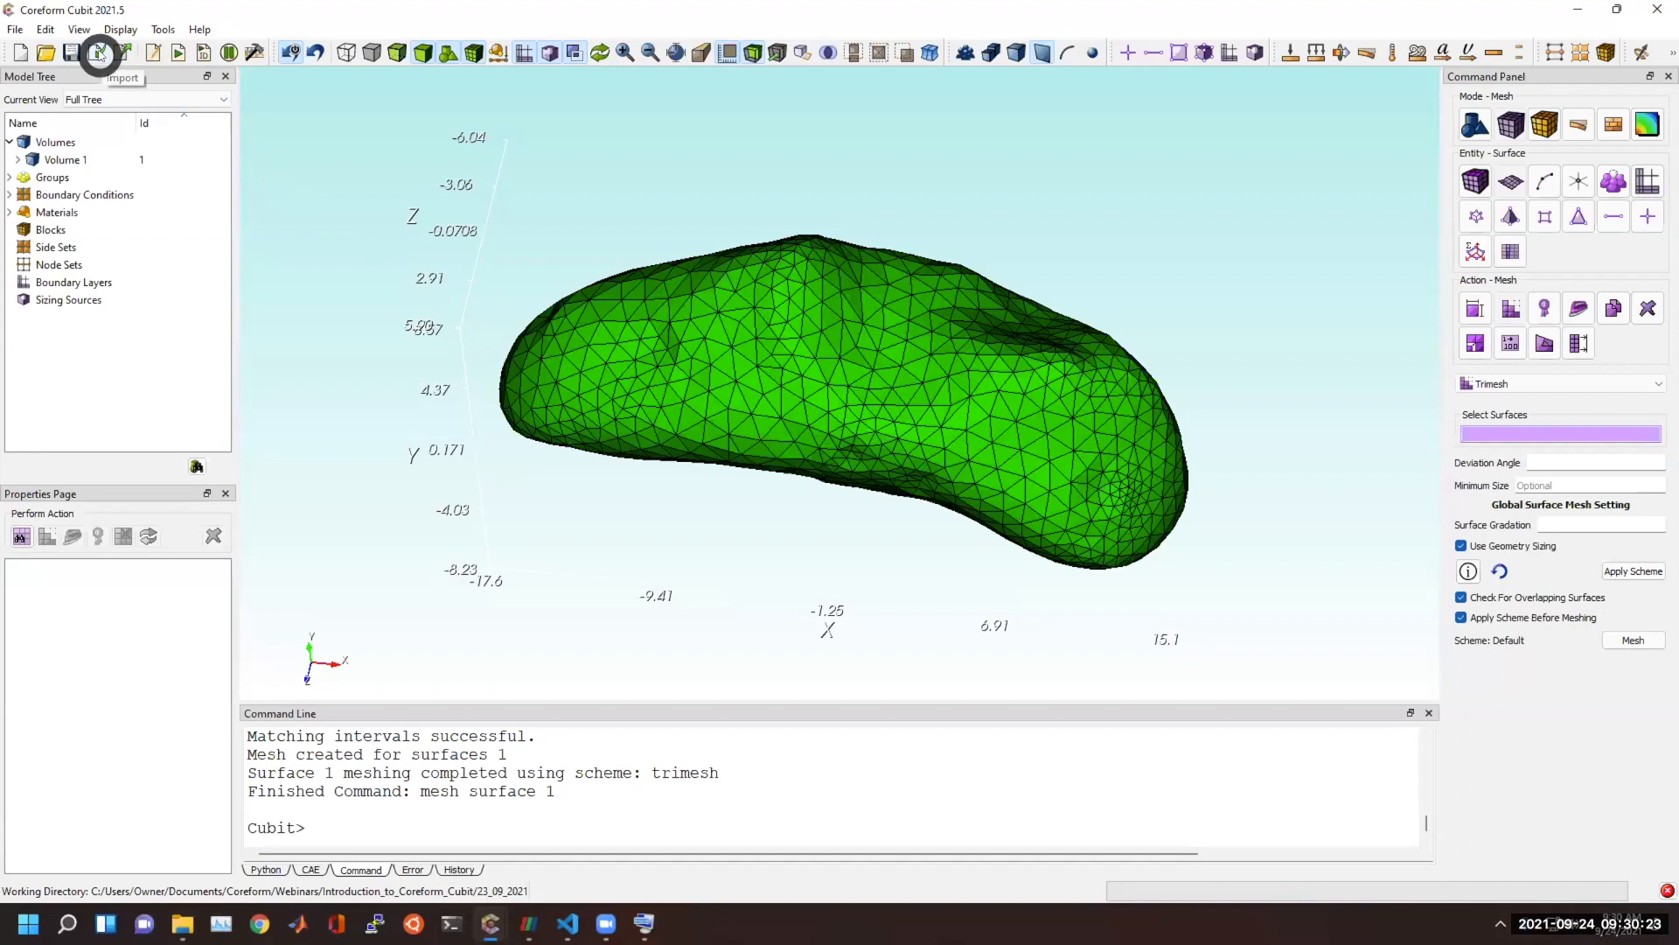
# Clear the meshed asteroid by starting a new, empty model.
pyautogui.click(20, 52)
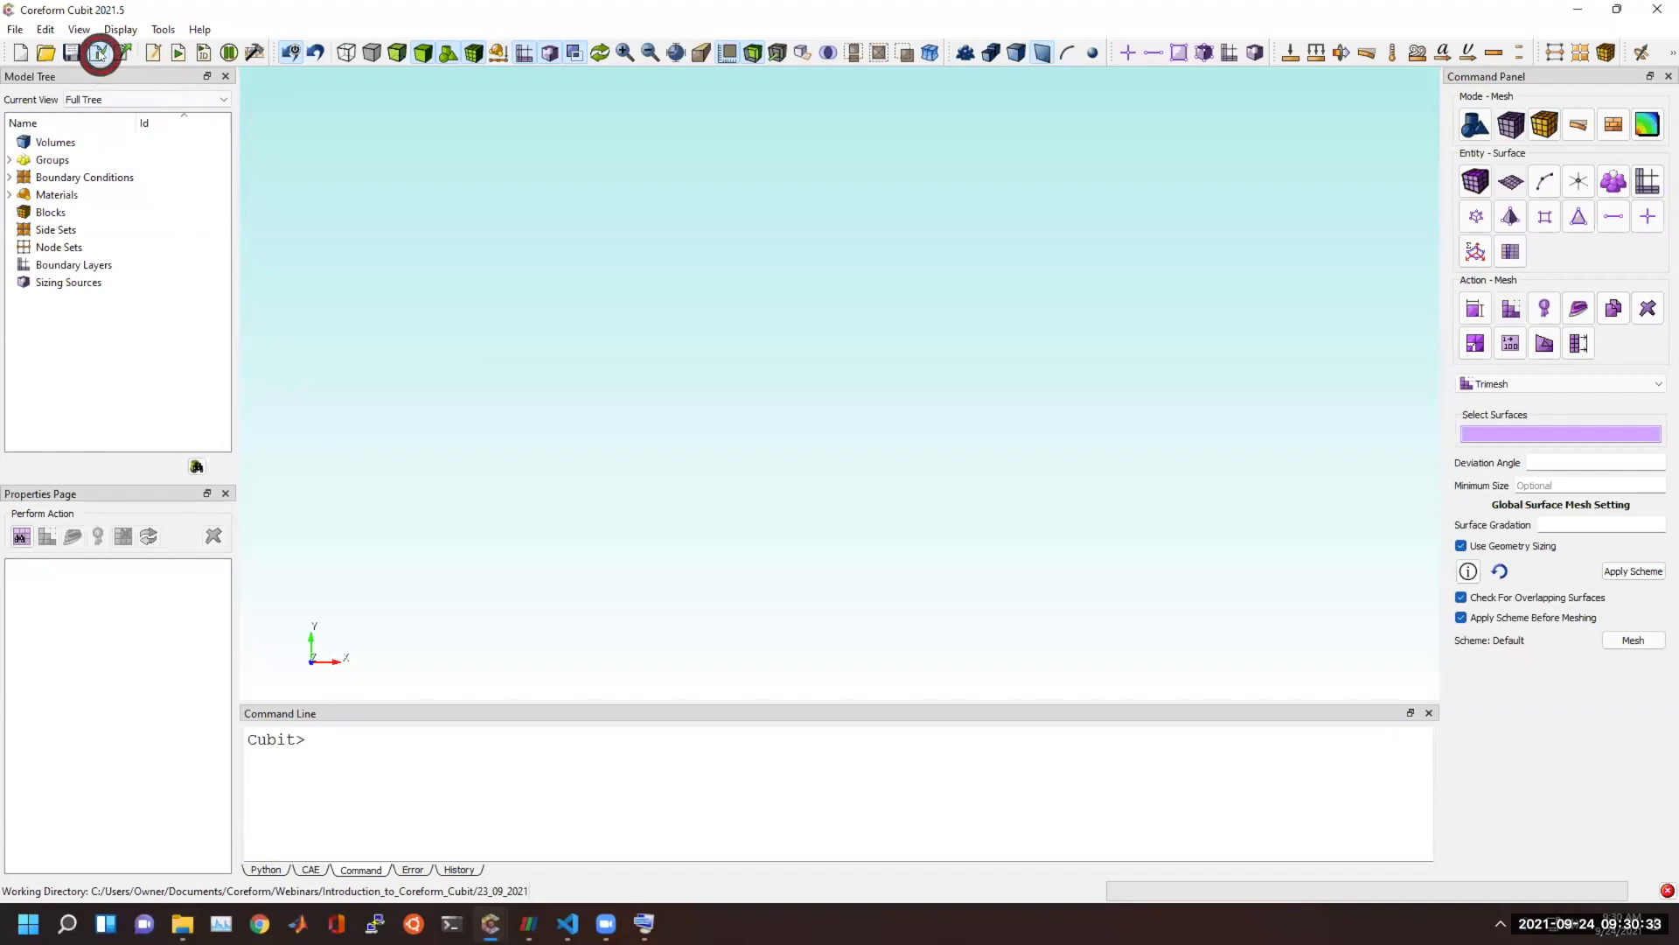
pyautogui.click(99, 54)
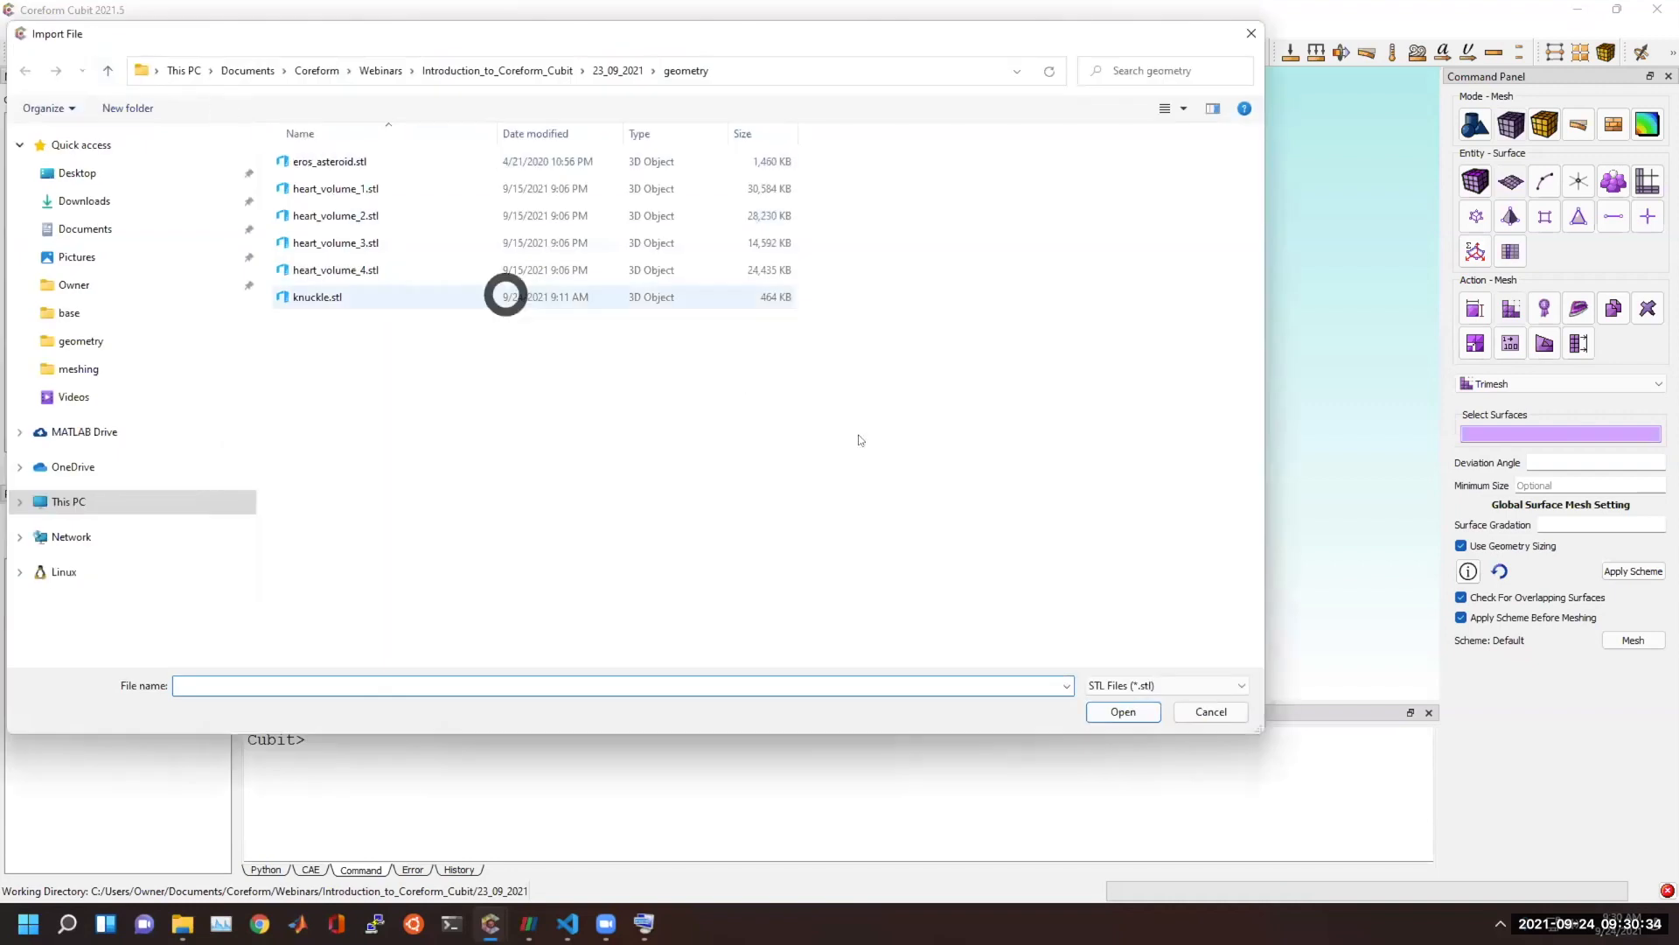
pyautogui.click(1120, 685)
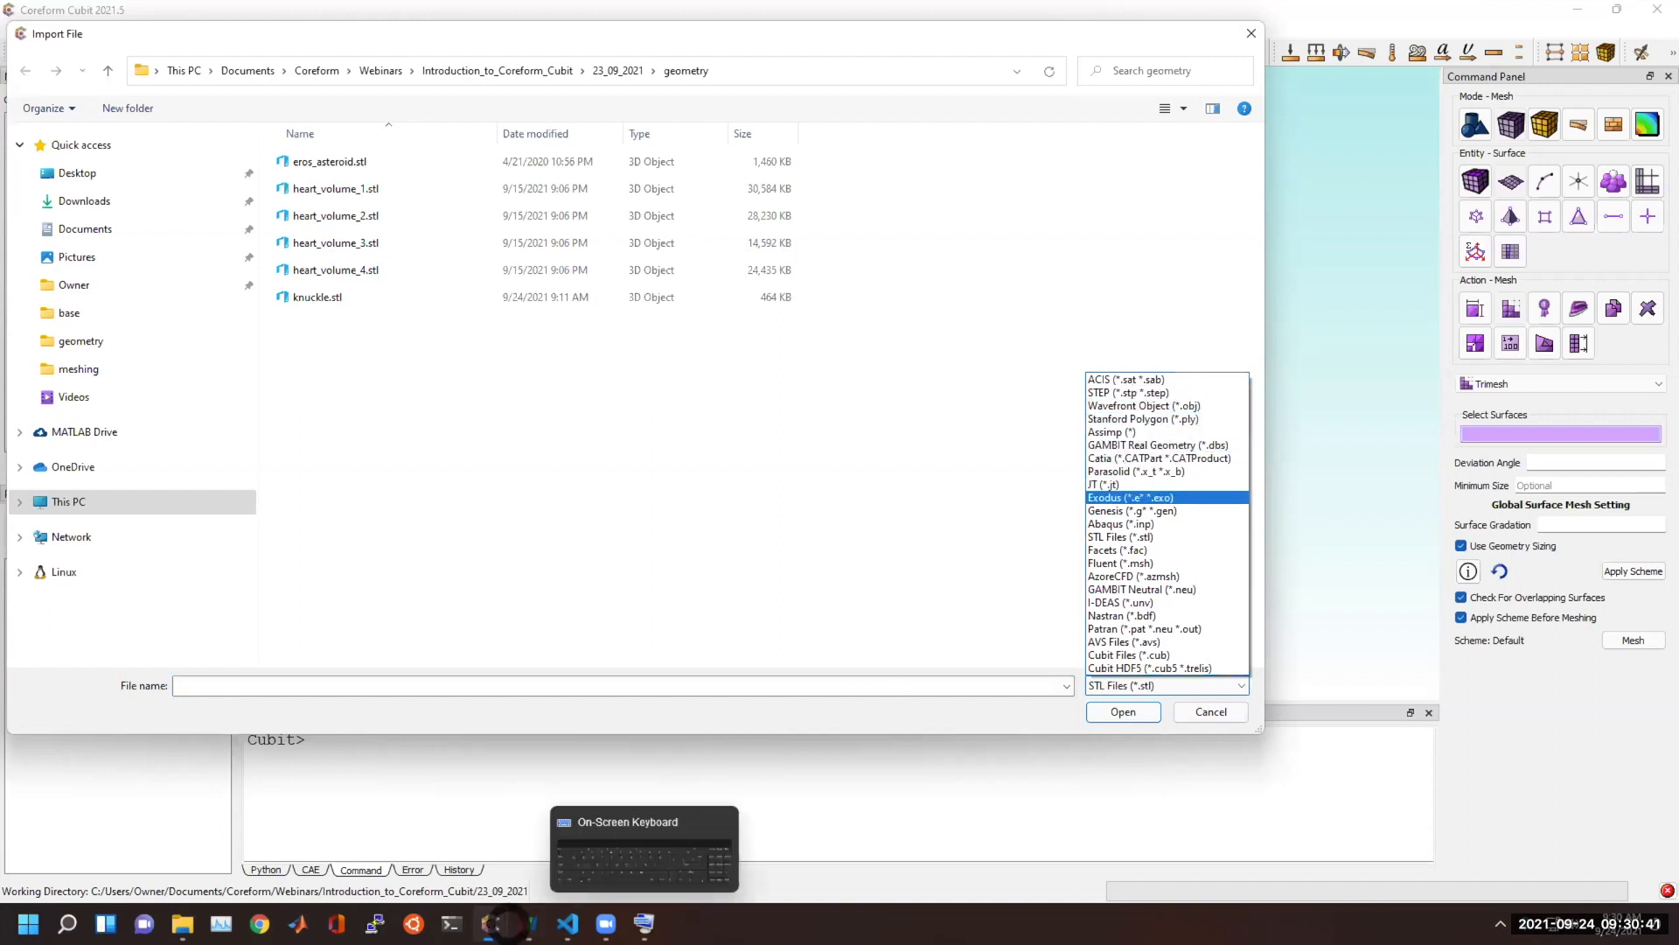
pyautogui.click(495, 924)
pyautogui.click(493, 851)
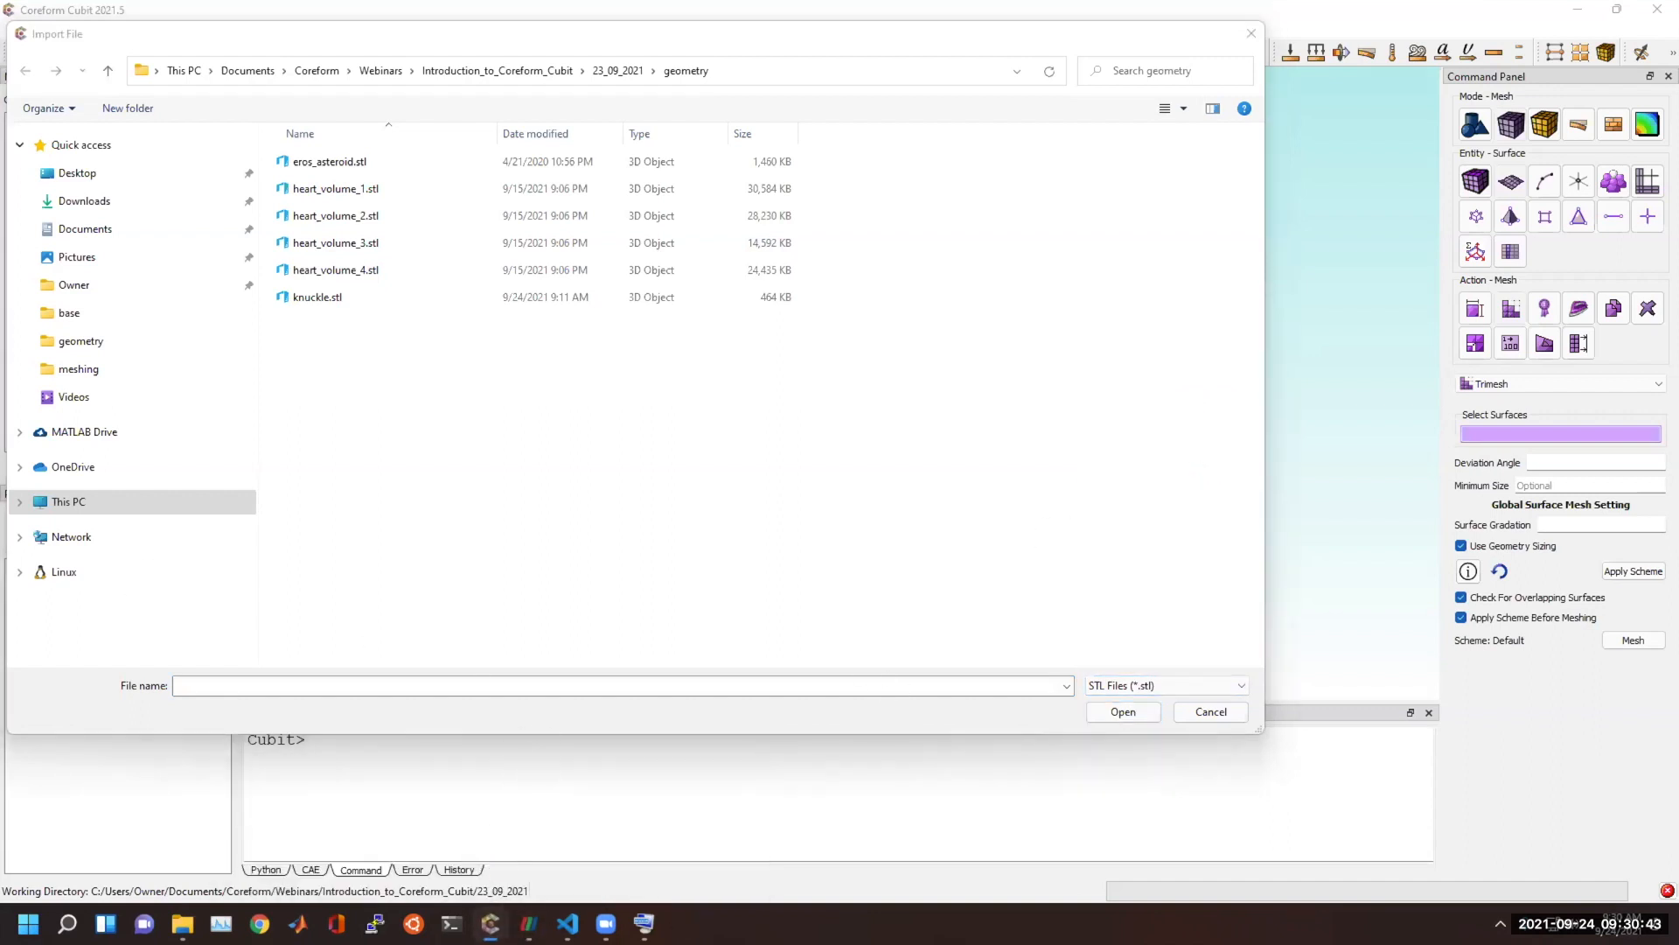
pyautogui.click(1221, 712)
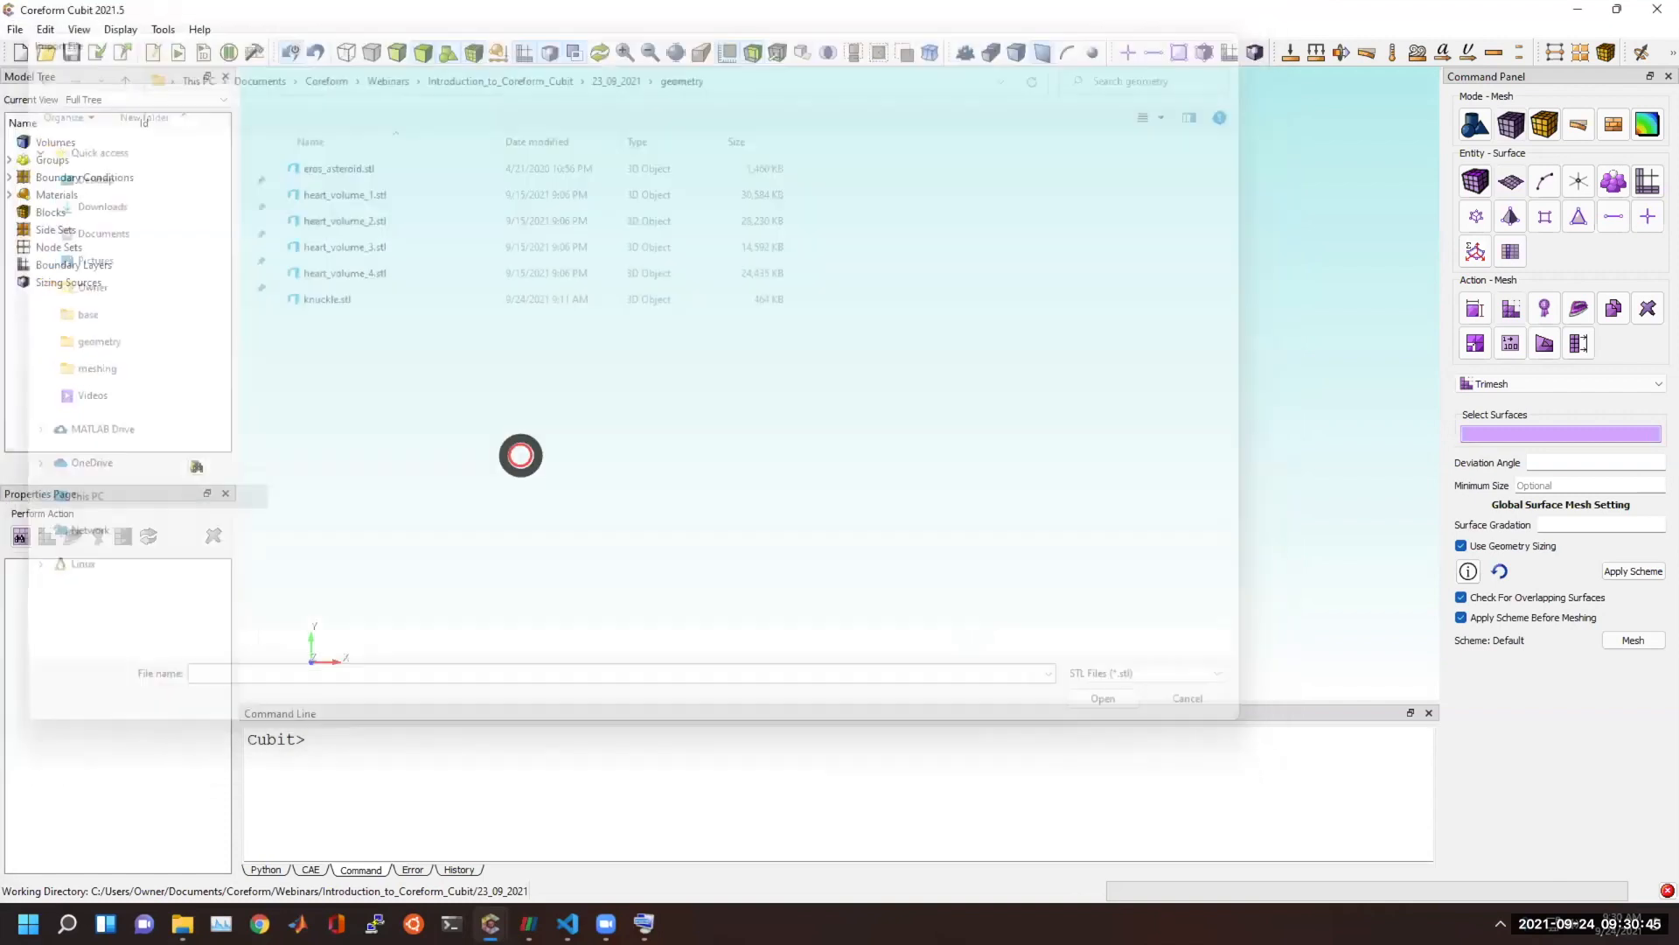
# Switch to the Cubit window holding the watch assembly and examine the gears around its balance wheel.
pyautogui.moveTo(0, 236); pyautogui.dragTo(862, 6)
pyautogui.scroll(3, 799, 280)
pyautogui.moveTo(843, 215); pyautogui.dragTo(829, 598, button='middle')
pyautogui.scroll(-6, 858, 492)
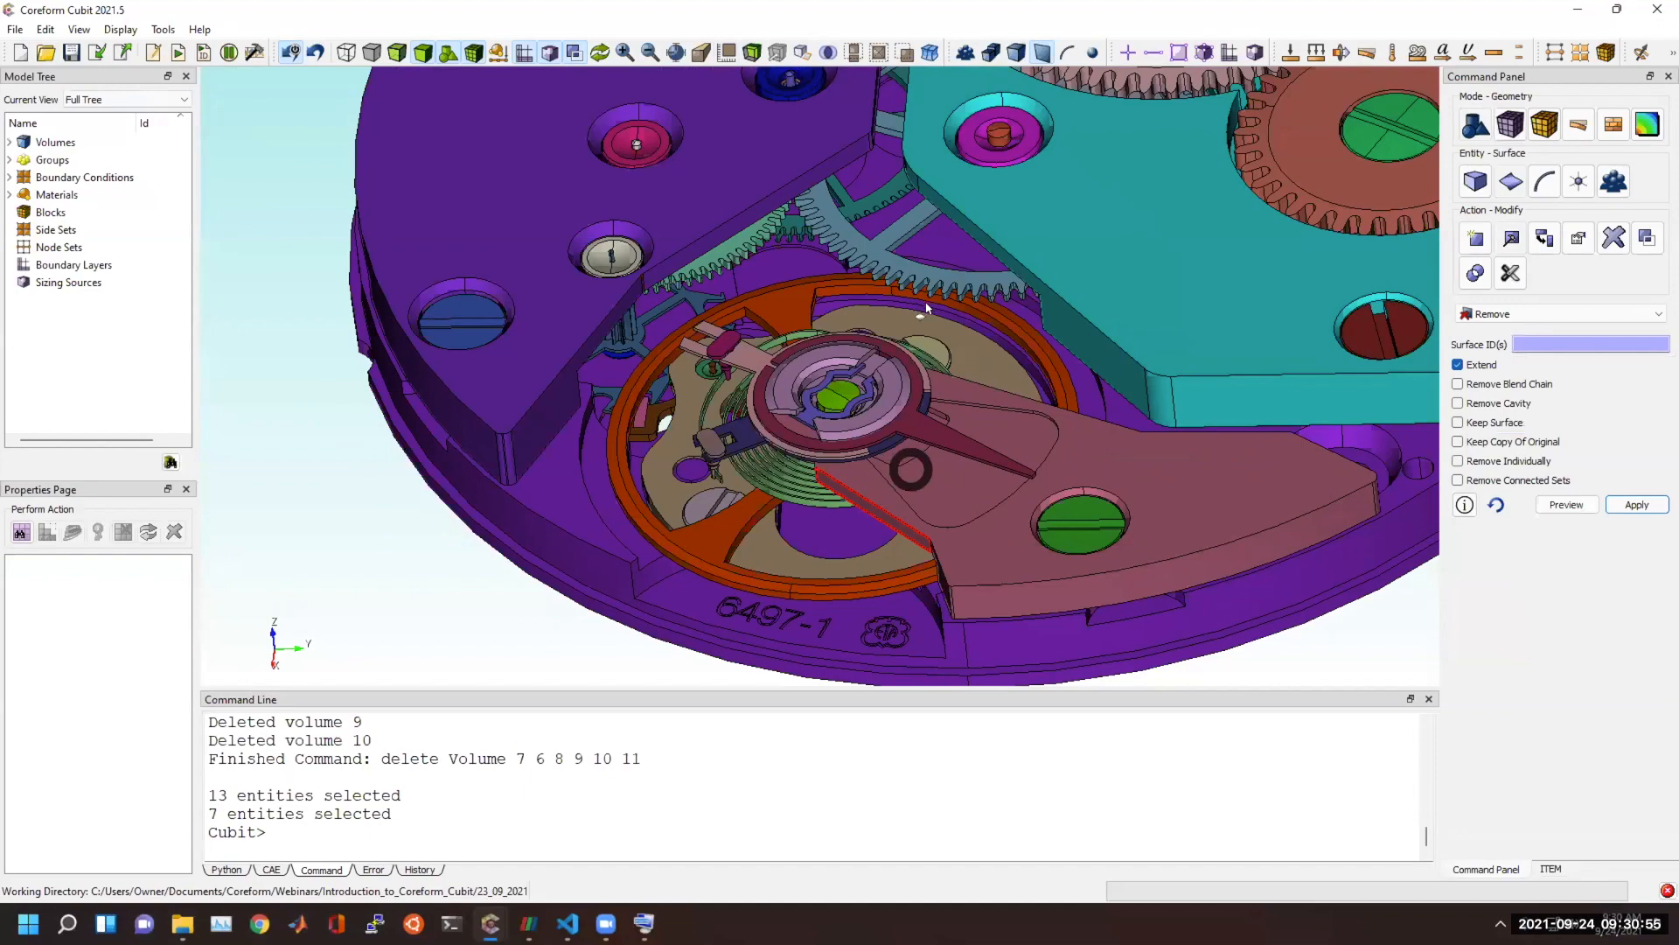
pyautogui.scroll(5, 925, 322)
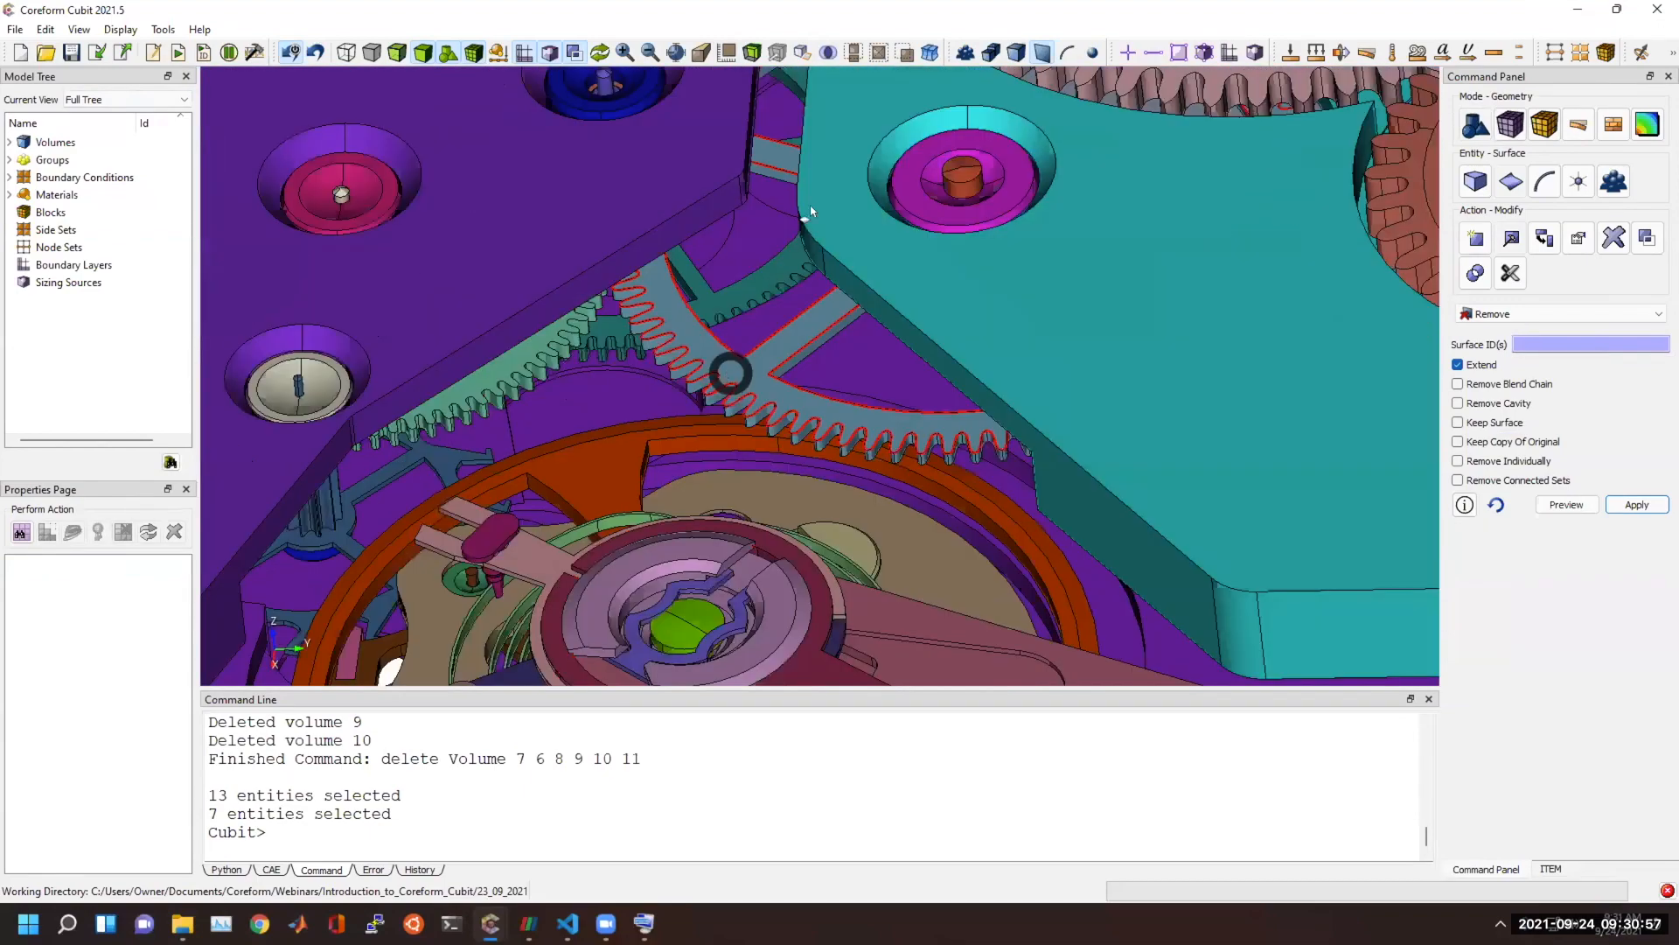
pyautogui.scroll(-2, 962, 249)
# Select the centre wheel, Volume 25, in the watch assembly and draw only that volume.
pyautogui.click(1022, 52)
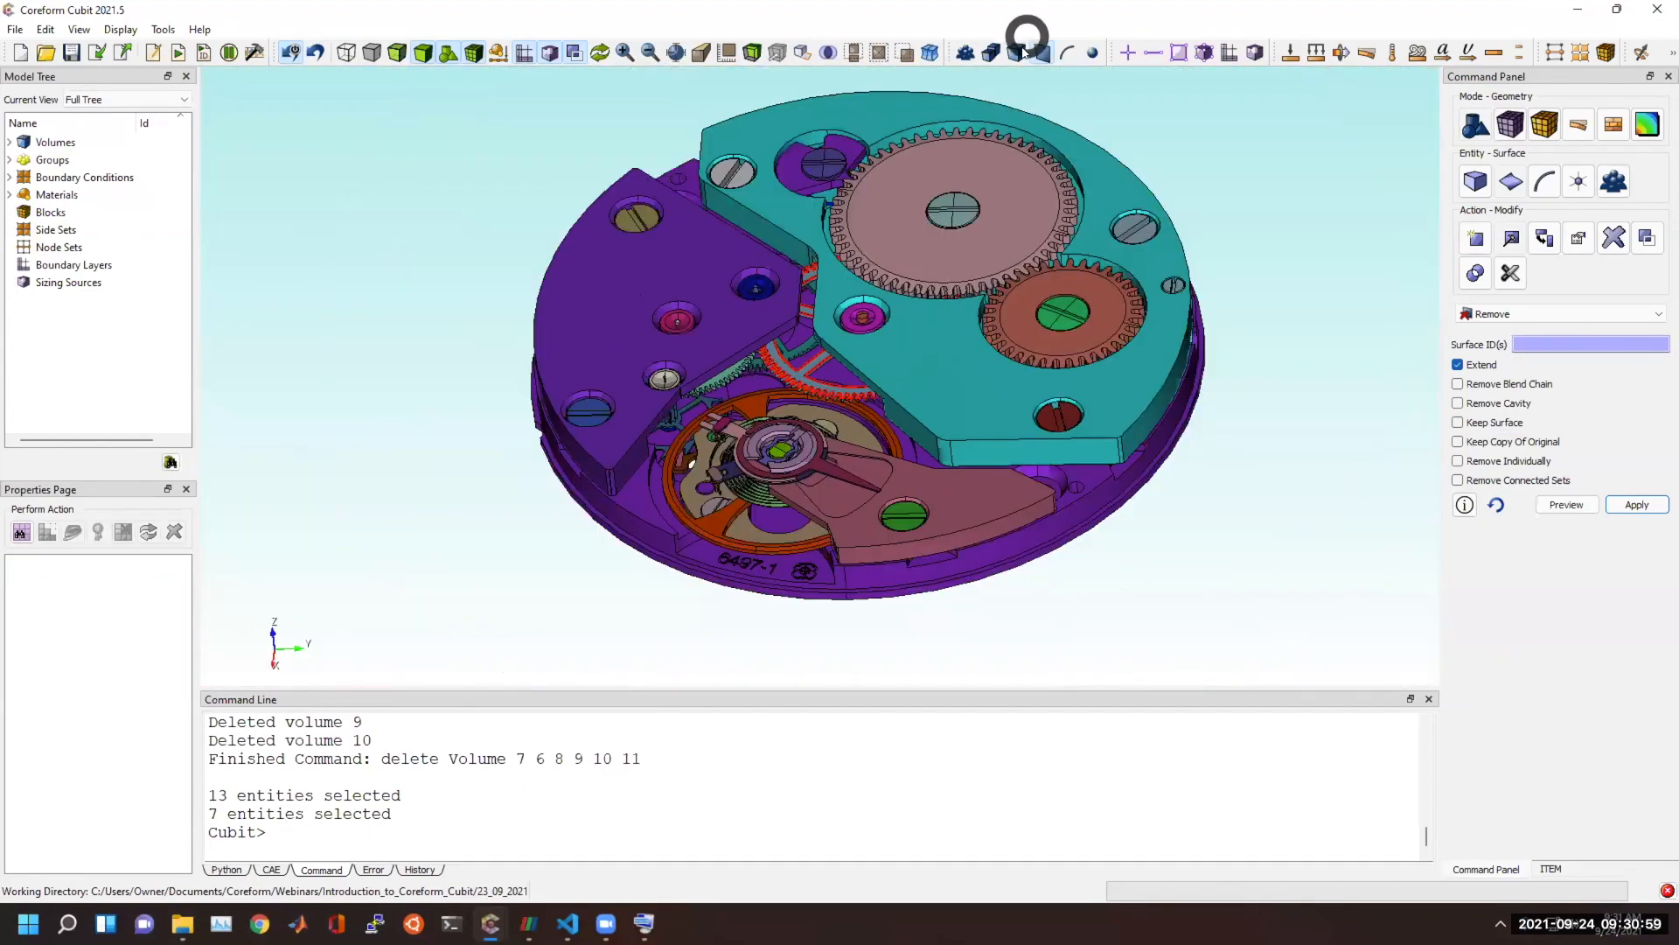
pyautogui.click(791, 382)
pyautogui.moveTo(792, 382)
pyautogui.mouseDown()
pyautogui.moveTo(813, 278)
pyautogui.moveTo(787, 358)
pyautogui.mouseUp()
pyautogui.rightClick(787, 359)
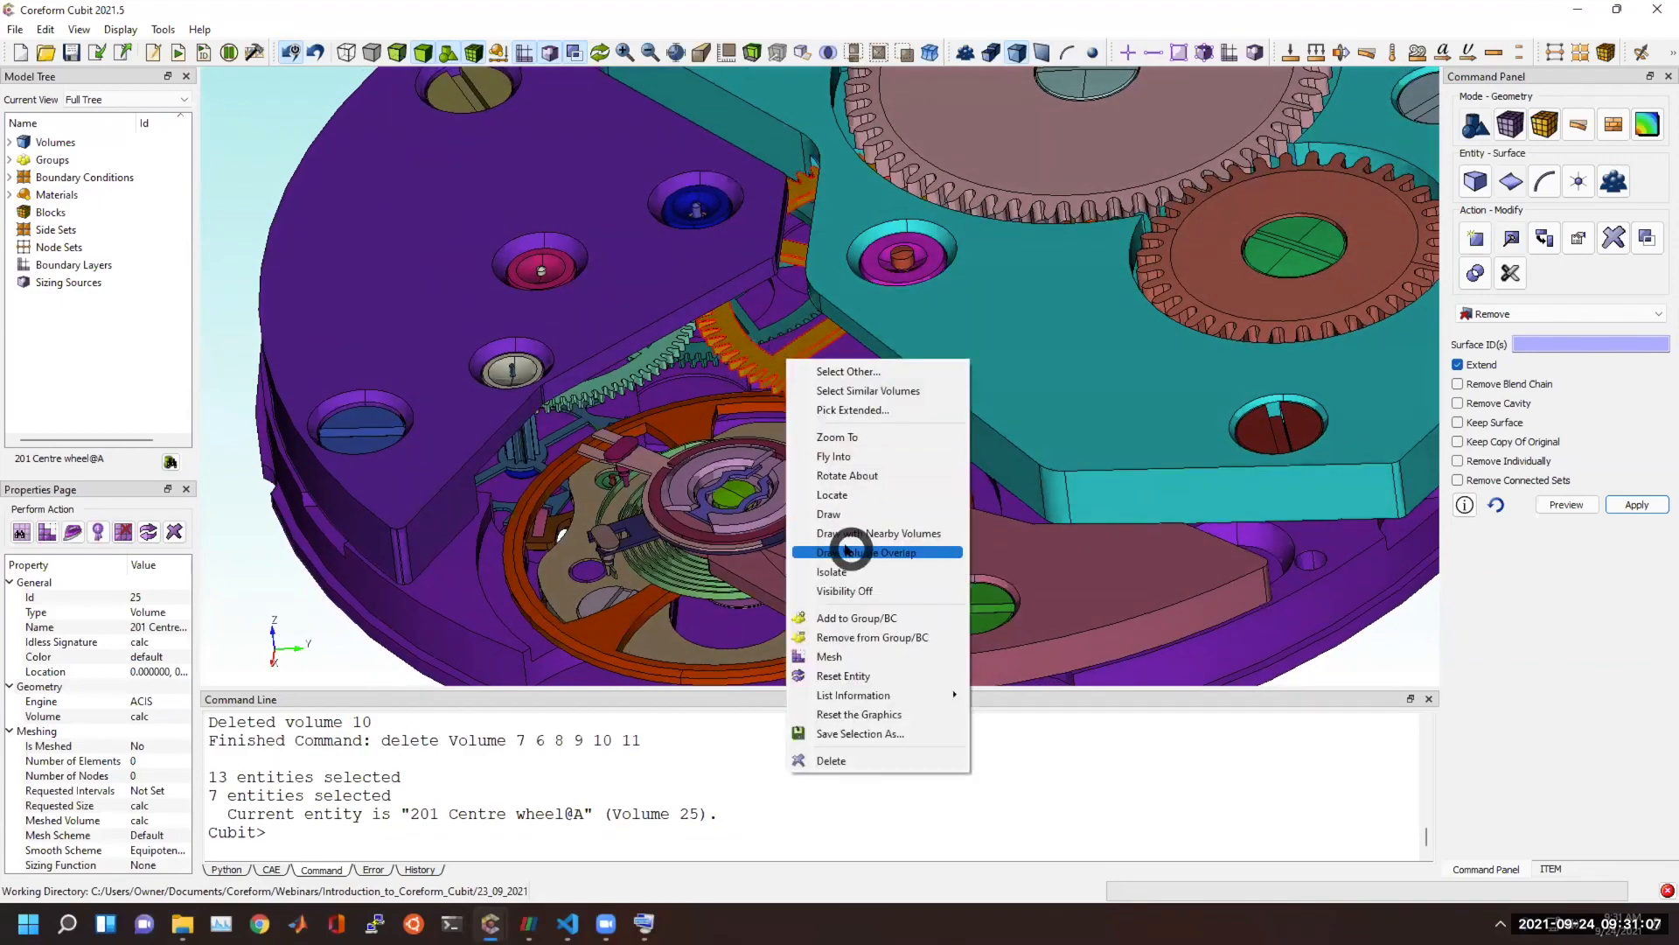
pyautogui.click(840, 512)
pyautogui.scroll(4, 843, 413)
pyautogui.moveTo(926, 200)
pyautogui.mouseDown()
pyautogui.moveTo(891, 96)
pyautogui.moveTo(884, 304)
pyautogui.mouseUp()
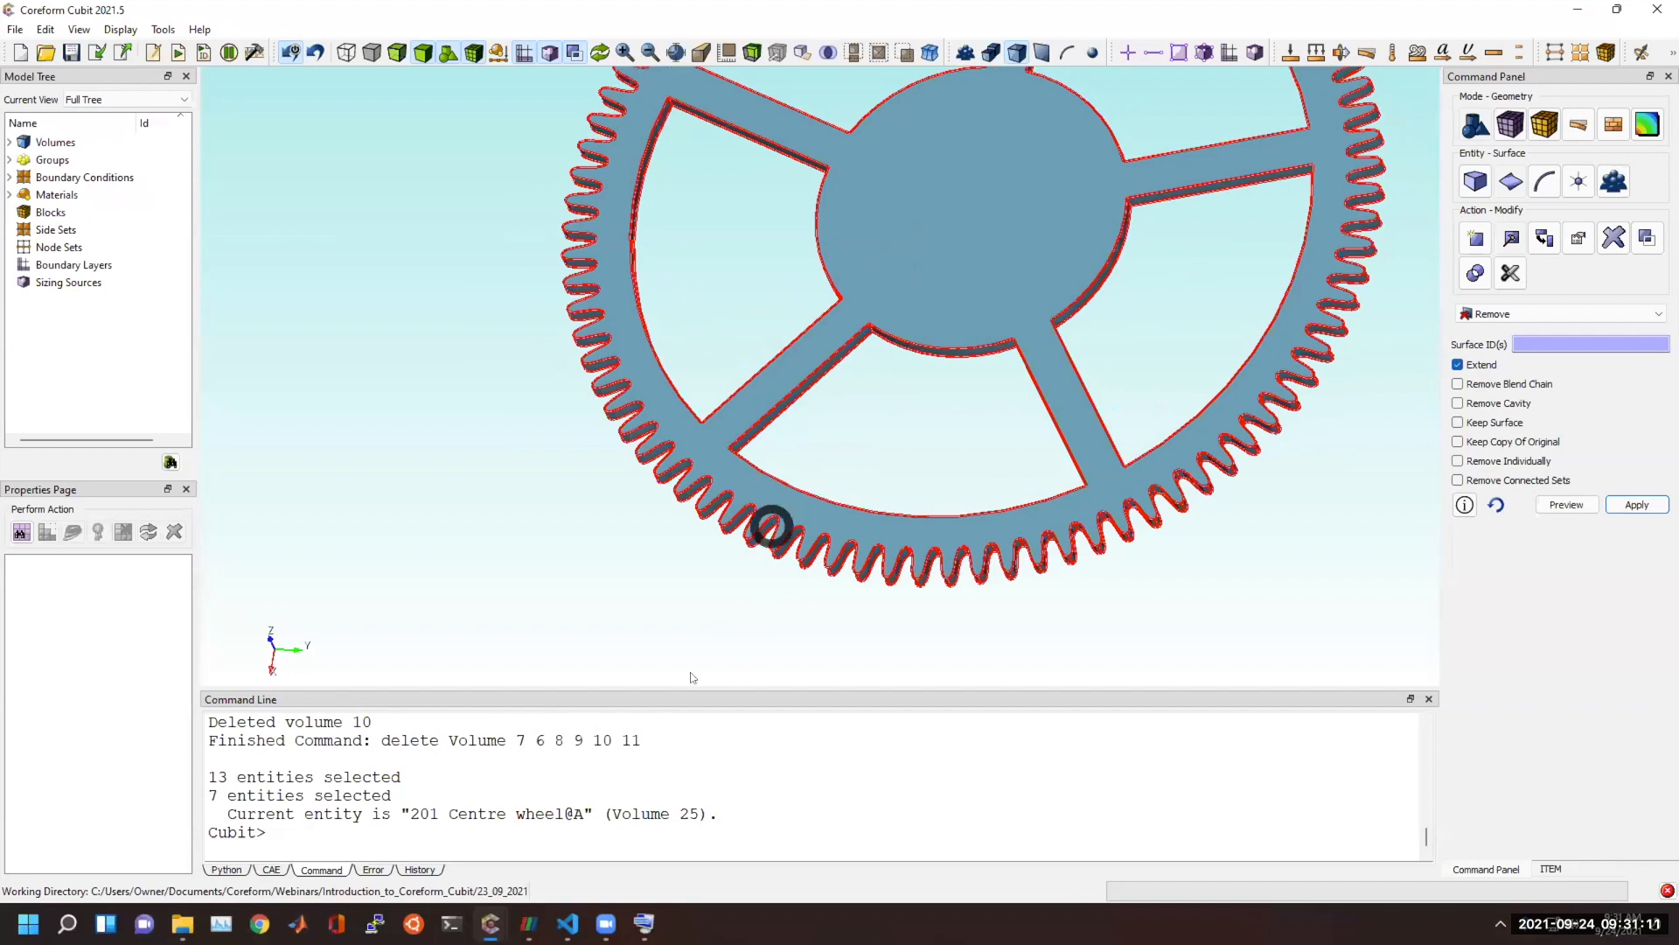
# Run "delete volume all except volume 25" to keep only the centre wheel, and renumber the entities with "compress".
pyautogui.click(599, 827)
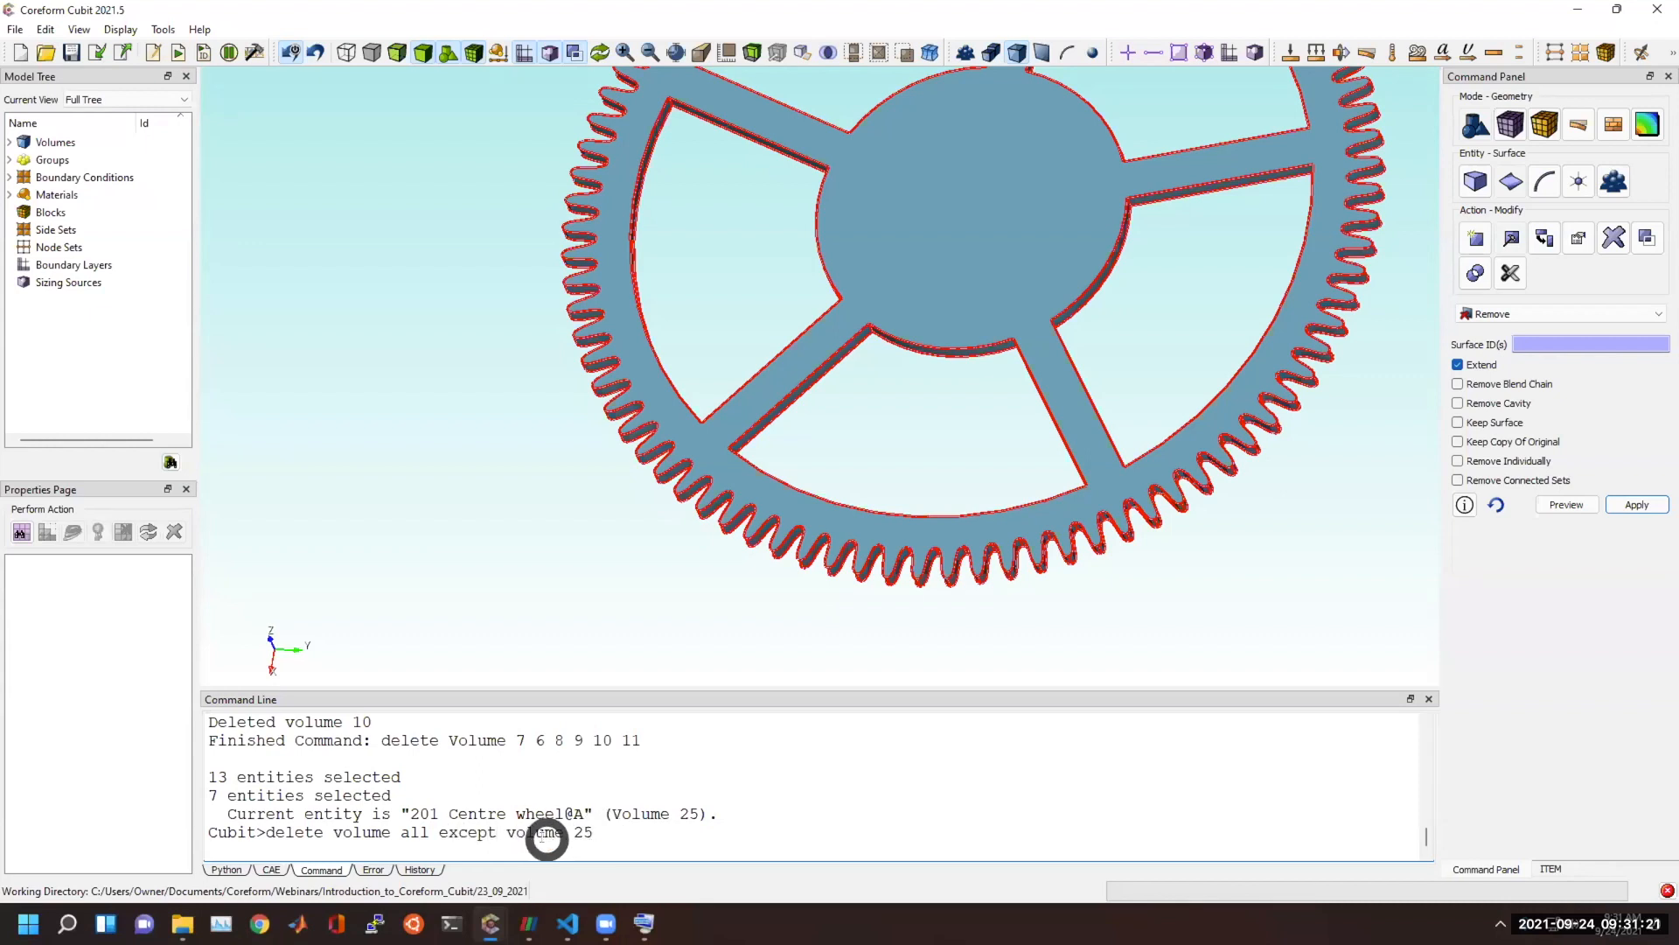
pyautogui.moveTo(385, 832); pyautogui.dragTo(628, 830)
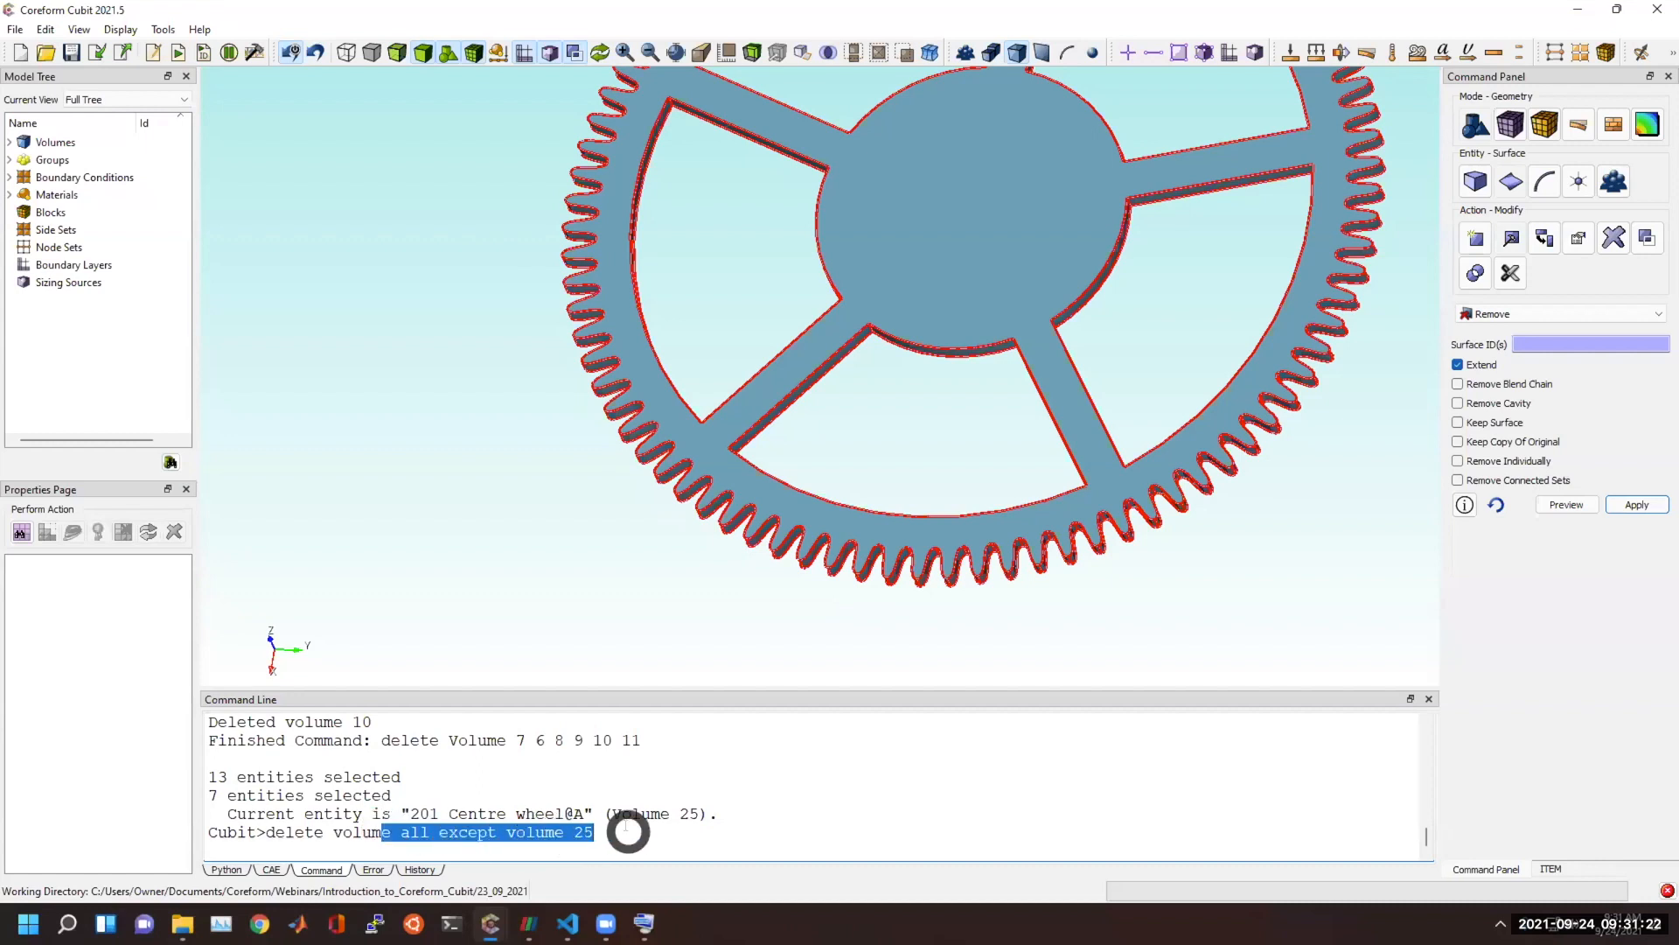
pyautogui.click(507, 832)
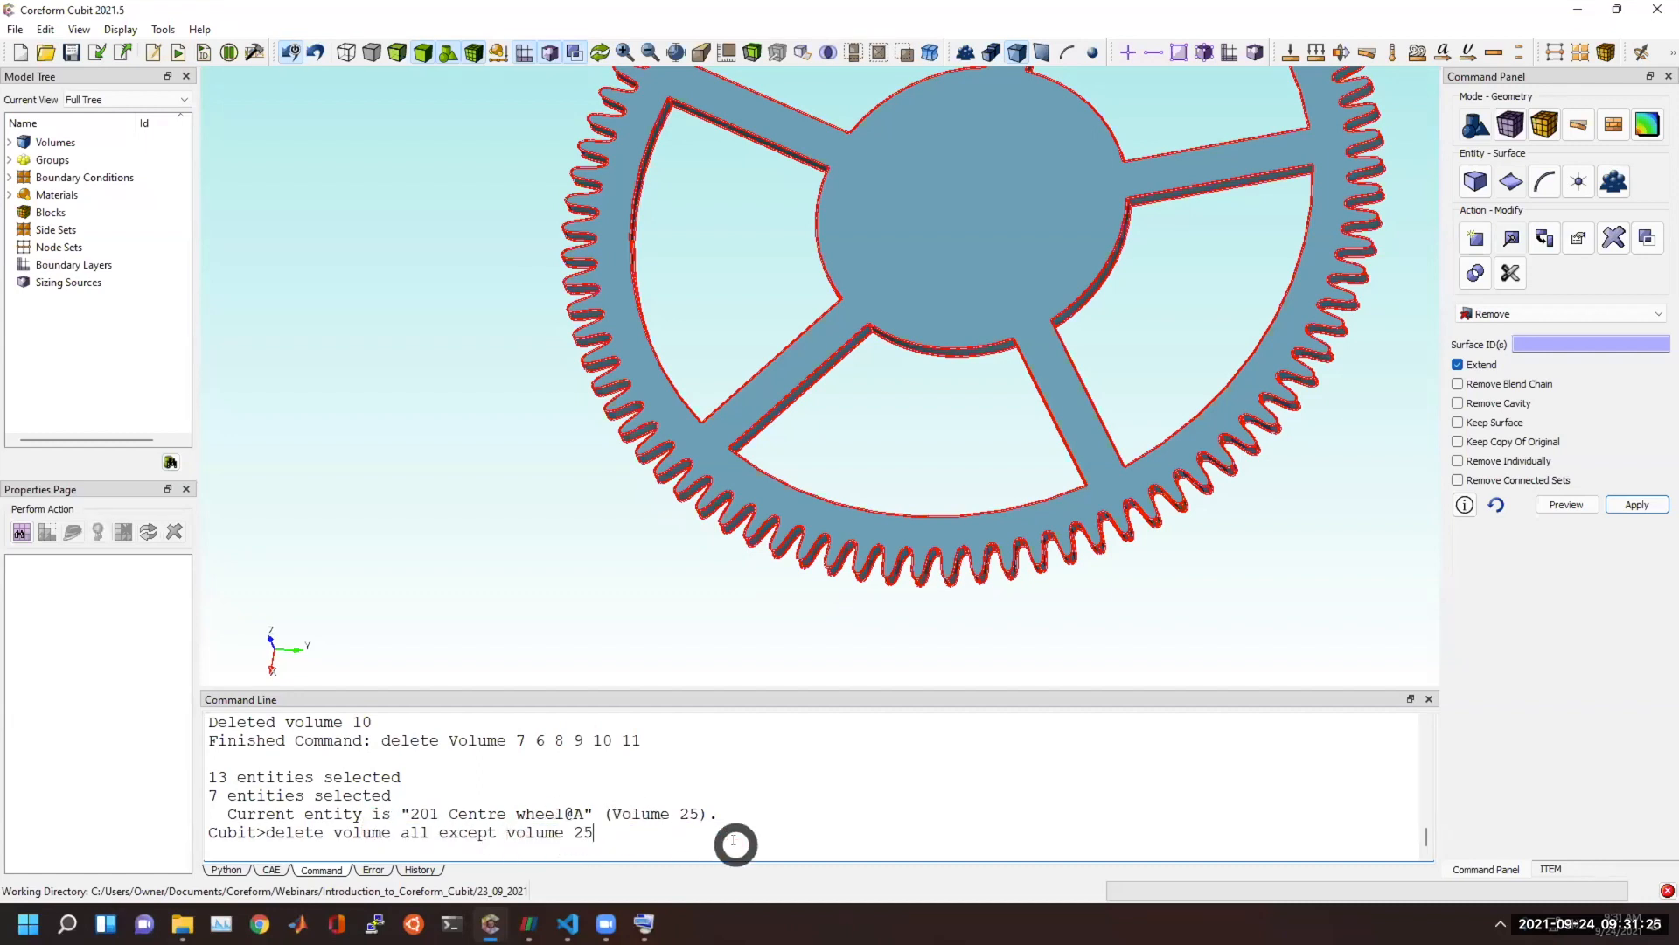
pyautogui.press('Return')
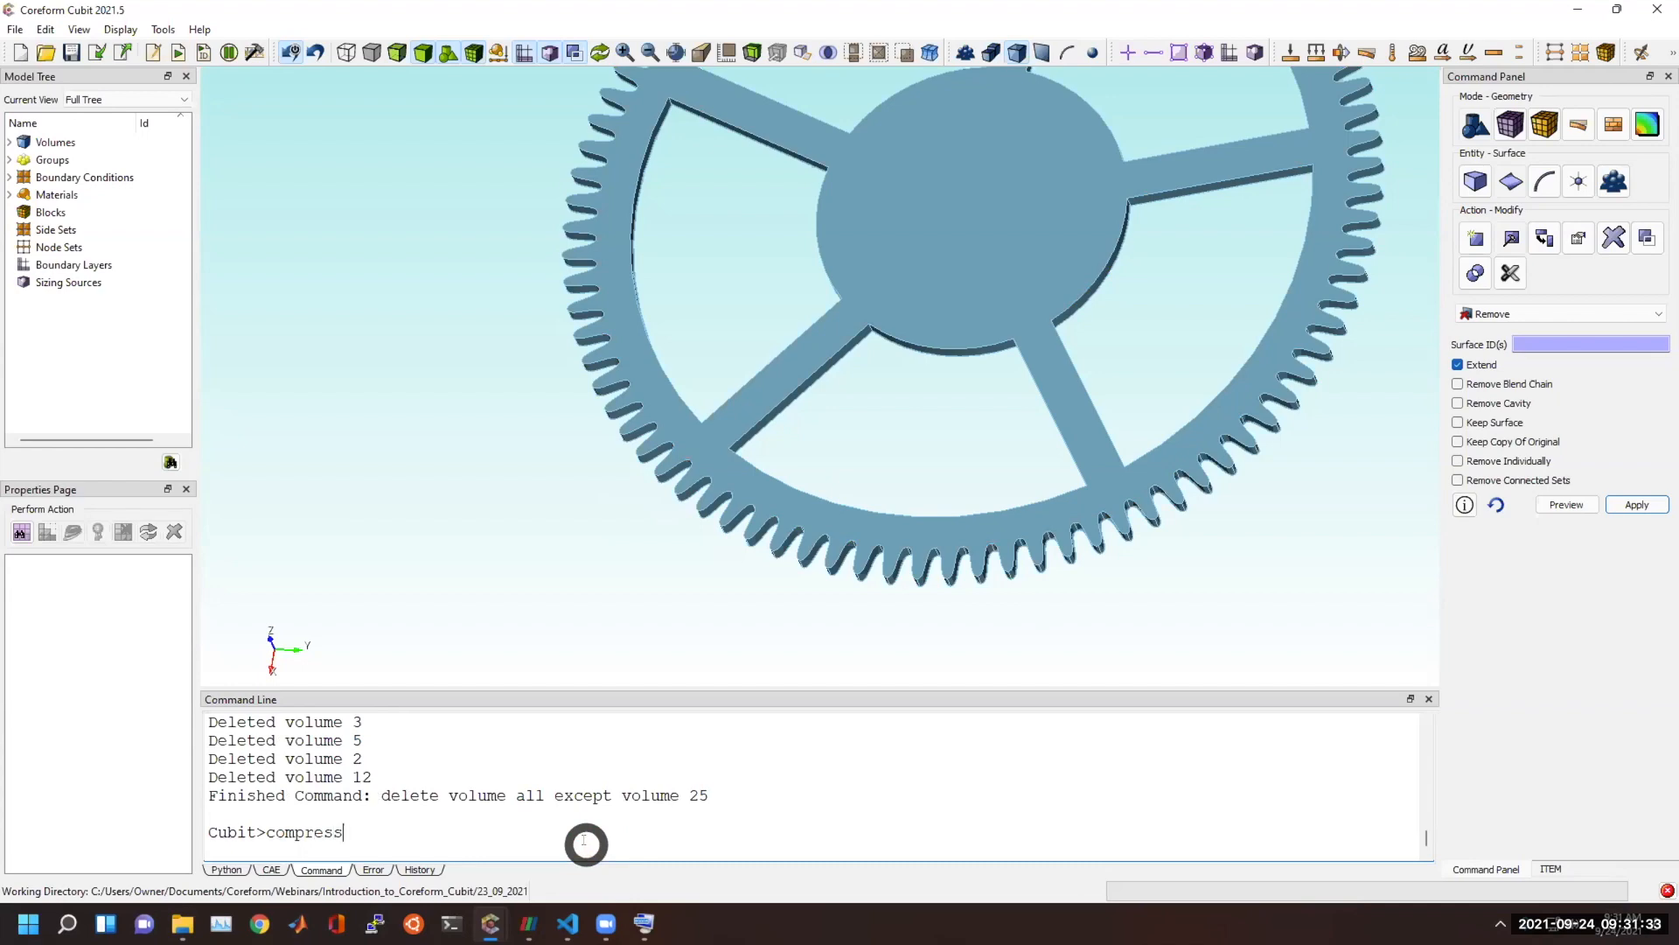
pyautogui.press('Return')
pyautogui.moveTo(781, 360); pyautogui.dragTo(1369, 277)
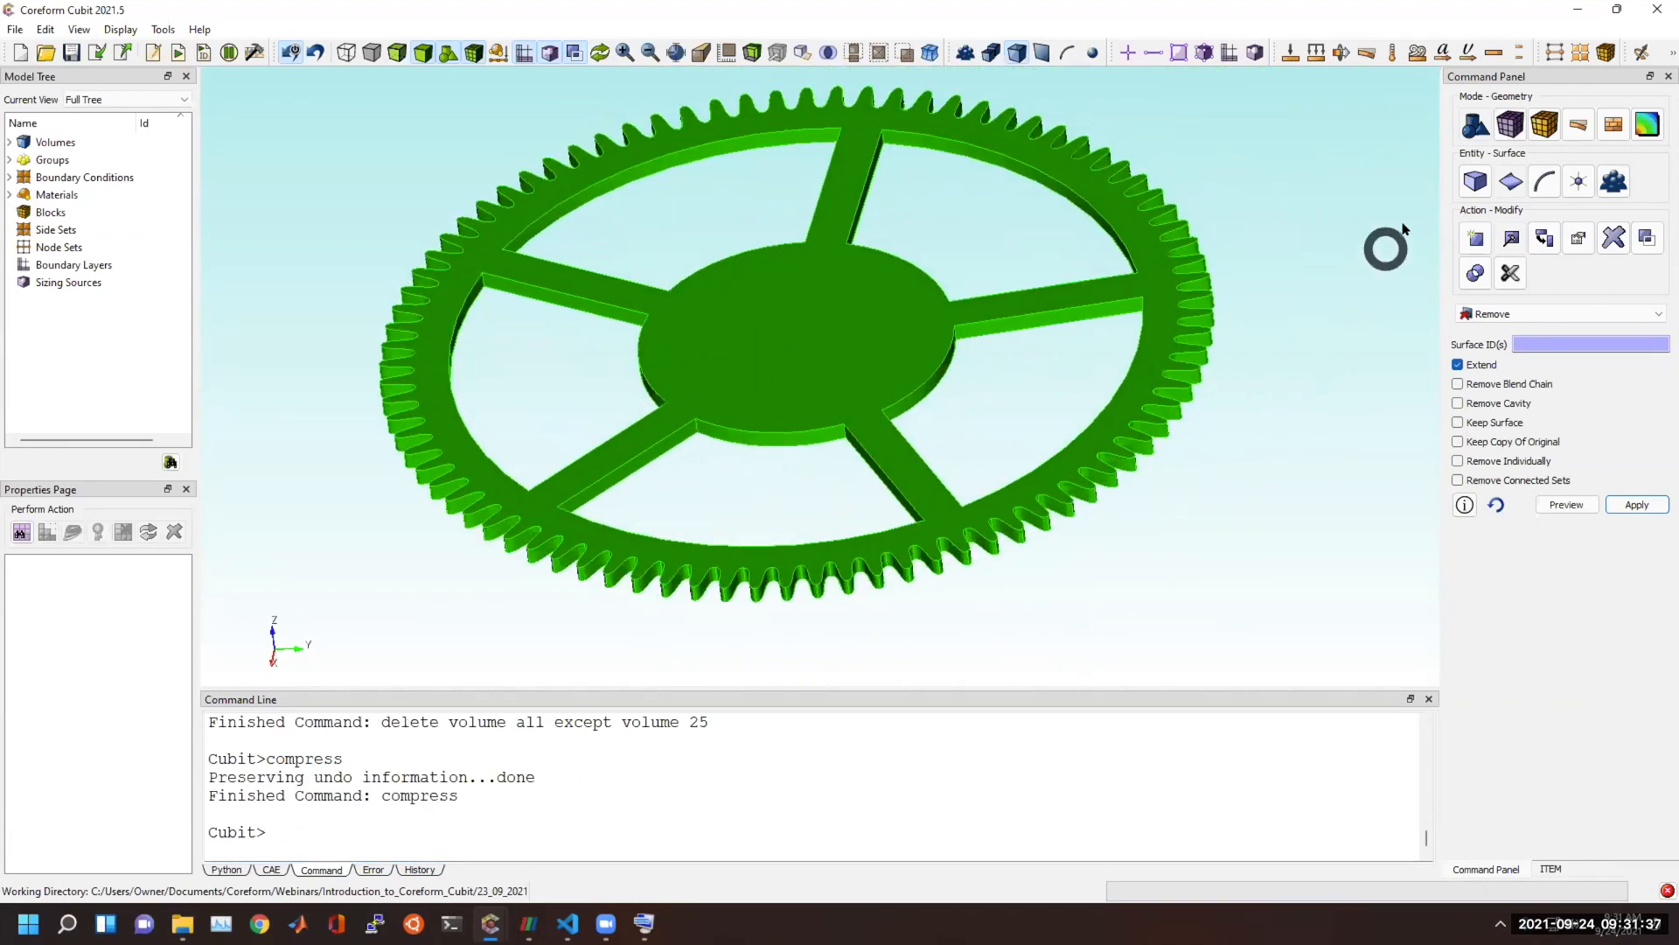
# Mesh the centre wheel volume with the default settings and inspect the elements along its teeth.
pyautogui.click(1519, 125)
pyautogui.click(1476, 181)
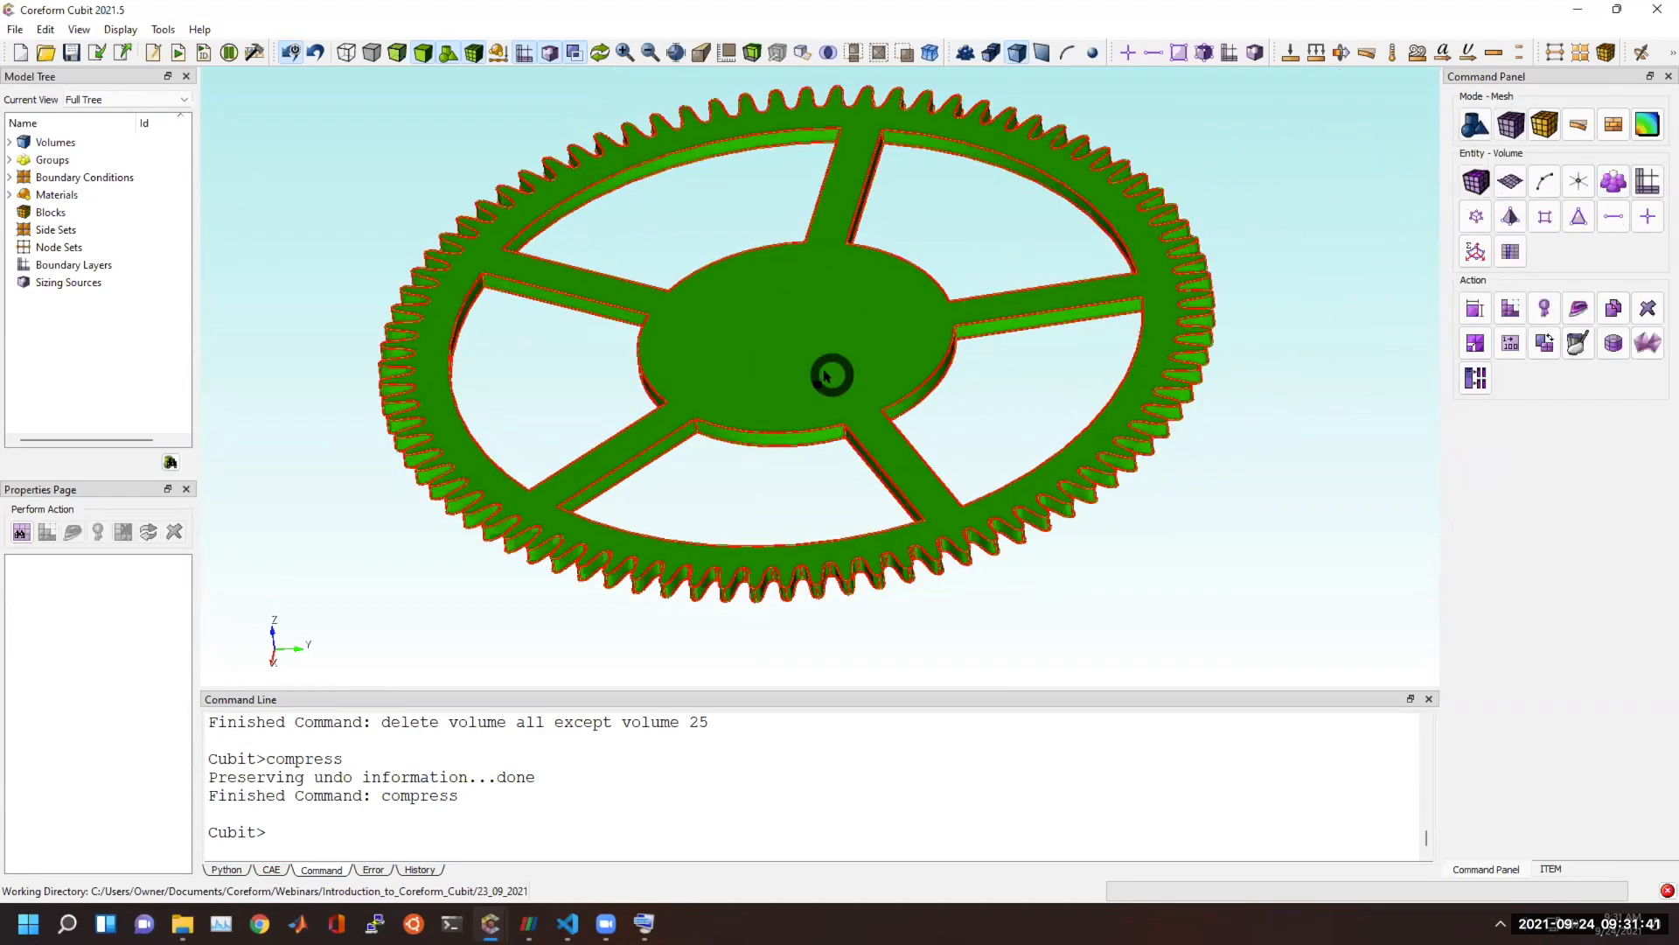
pyautogui.click(827, 376)
pyautogui.rightClick(832, 377)
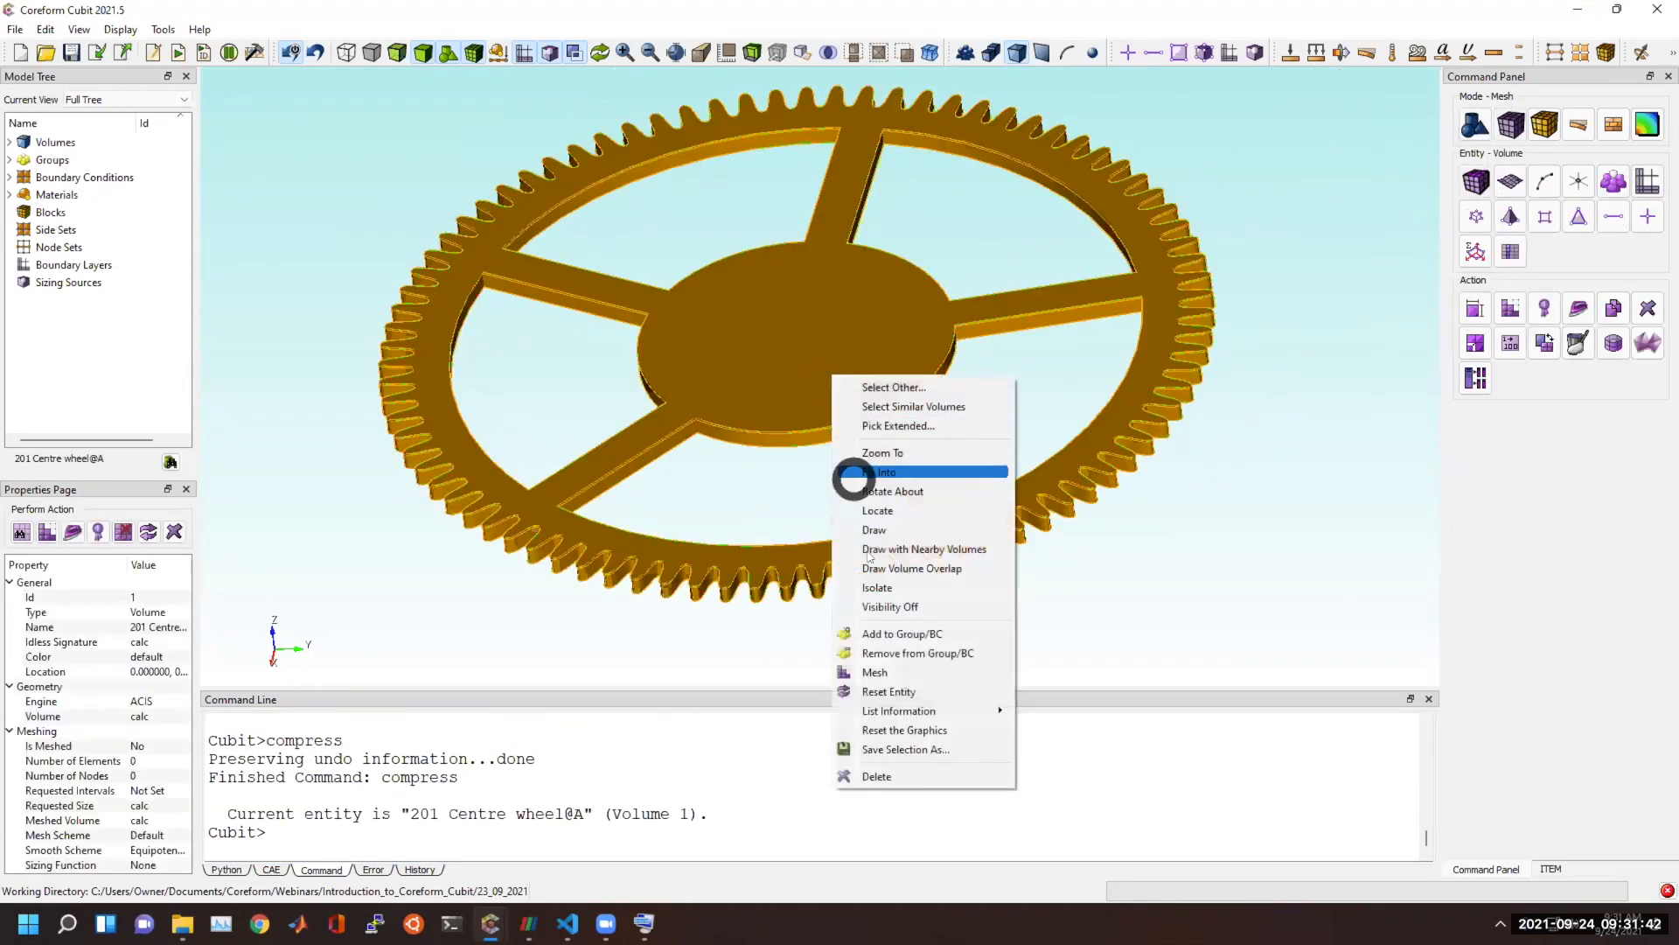
pyautogui.click(872, 672)
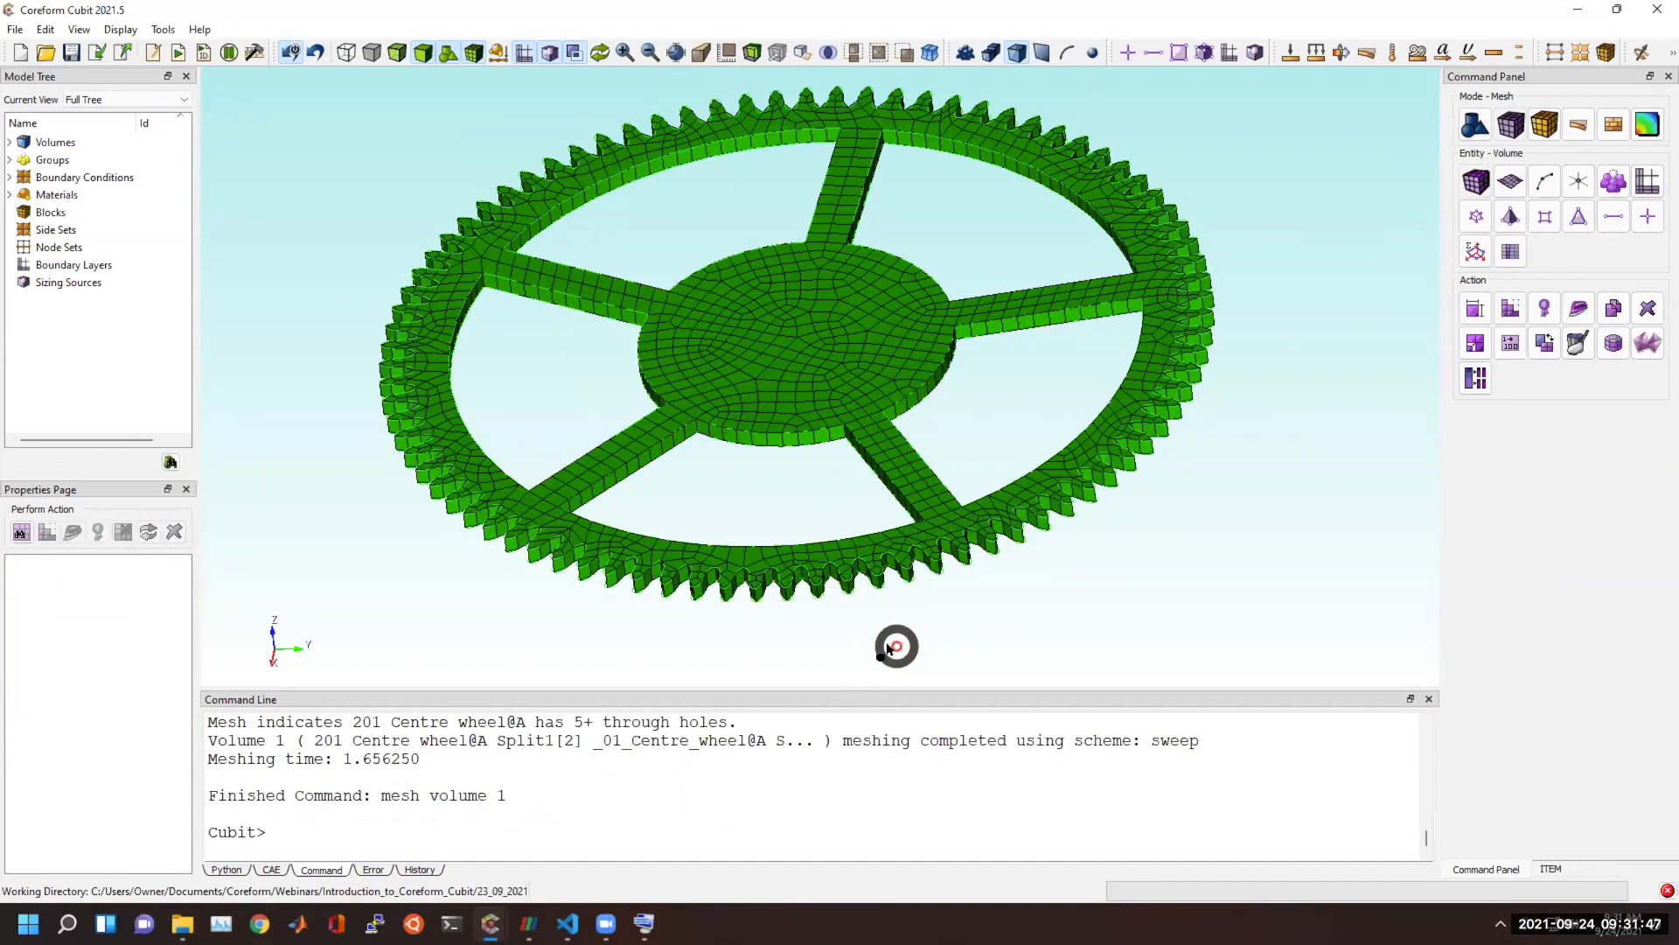
pyautogui.scroll(4, 892, 648)
pyautogui.moveTo(701, 582); pyautogui.dragTo(885, 404, button='middle')
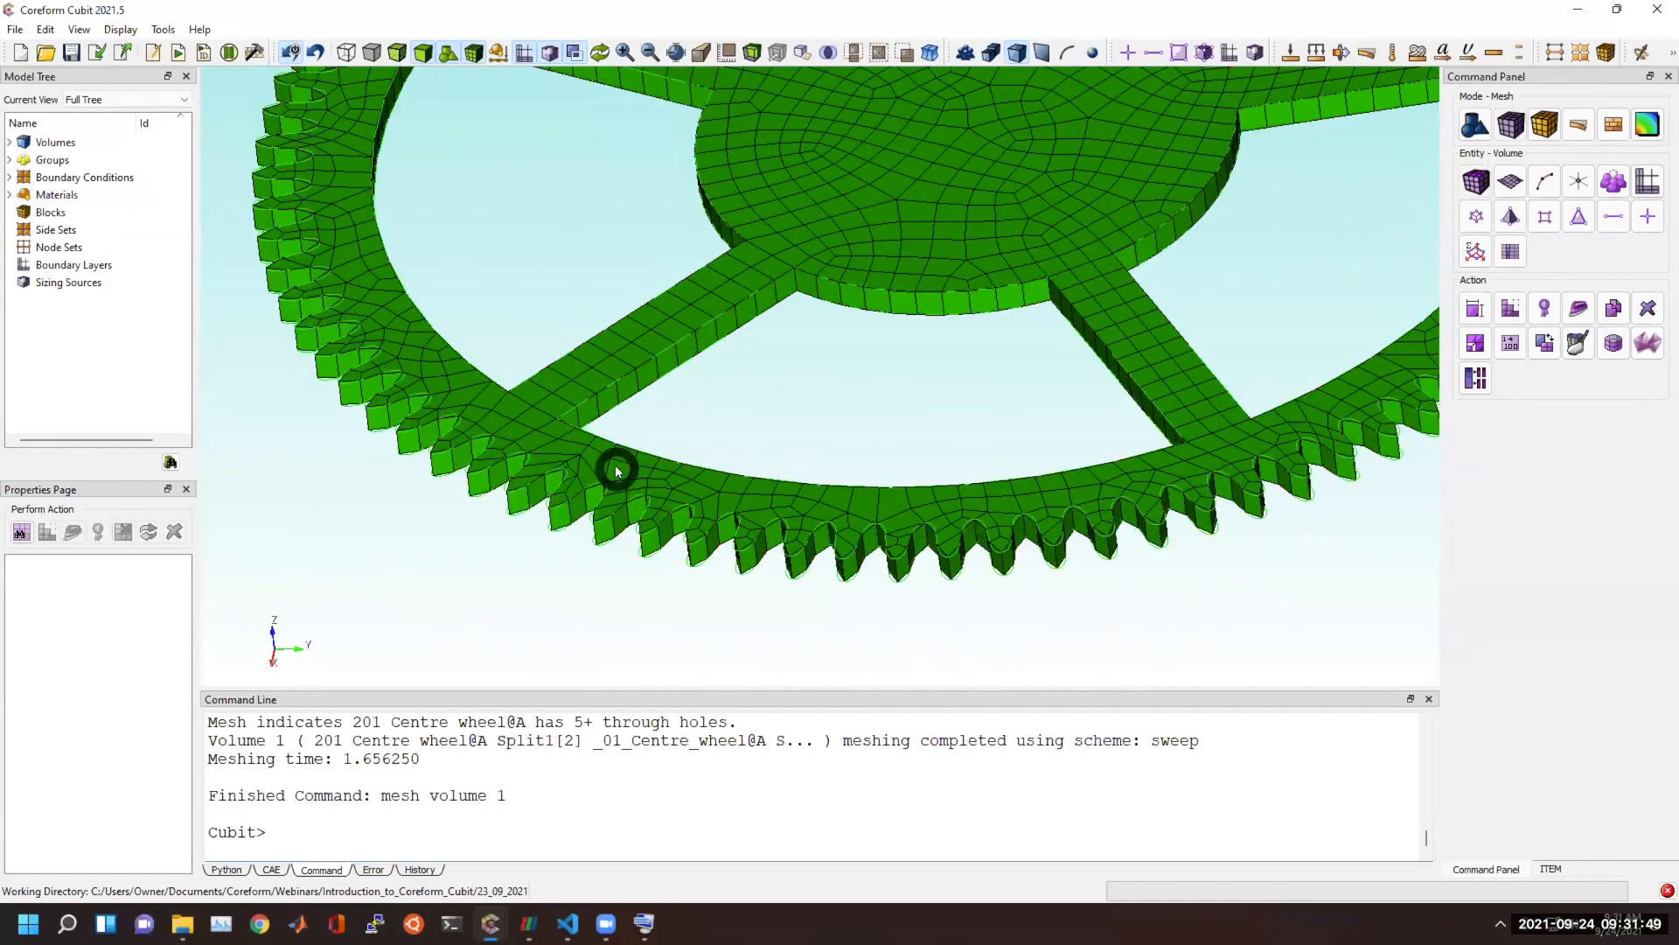
# Compare the coarse element edges along the centre wheel's teeth with the curved outline of the underlying geometry.
pyautogui.moveTo(676, 452); pyautogui.dragTo(529, 501, button='middle')
pyautogui.moveTo(657, 479); pyautogui.dragTo(813, 79, button='middle')
pyautogui.scroll(6, 791, 503)
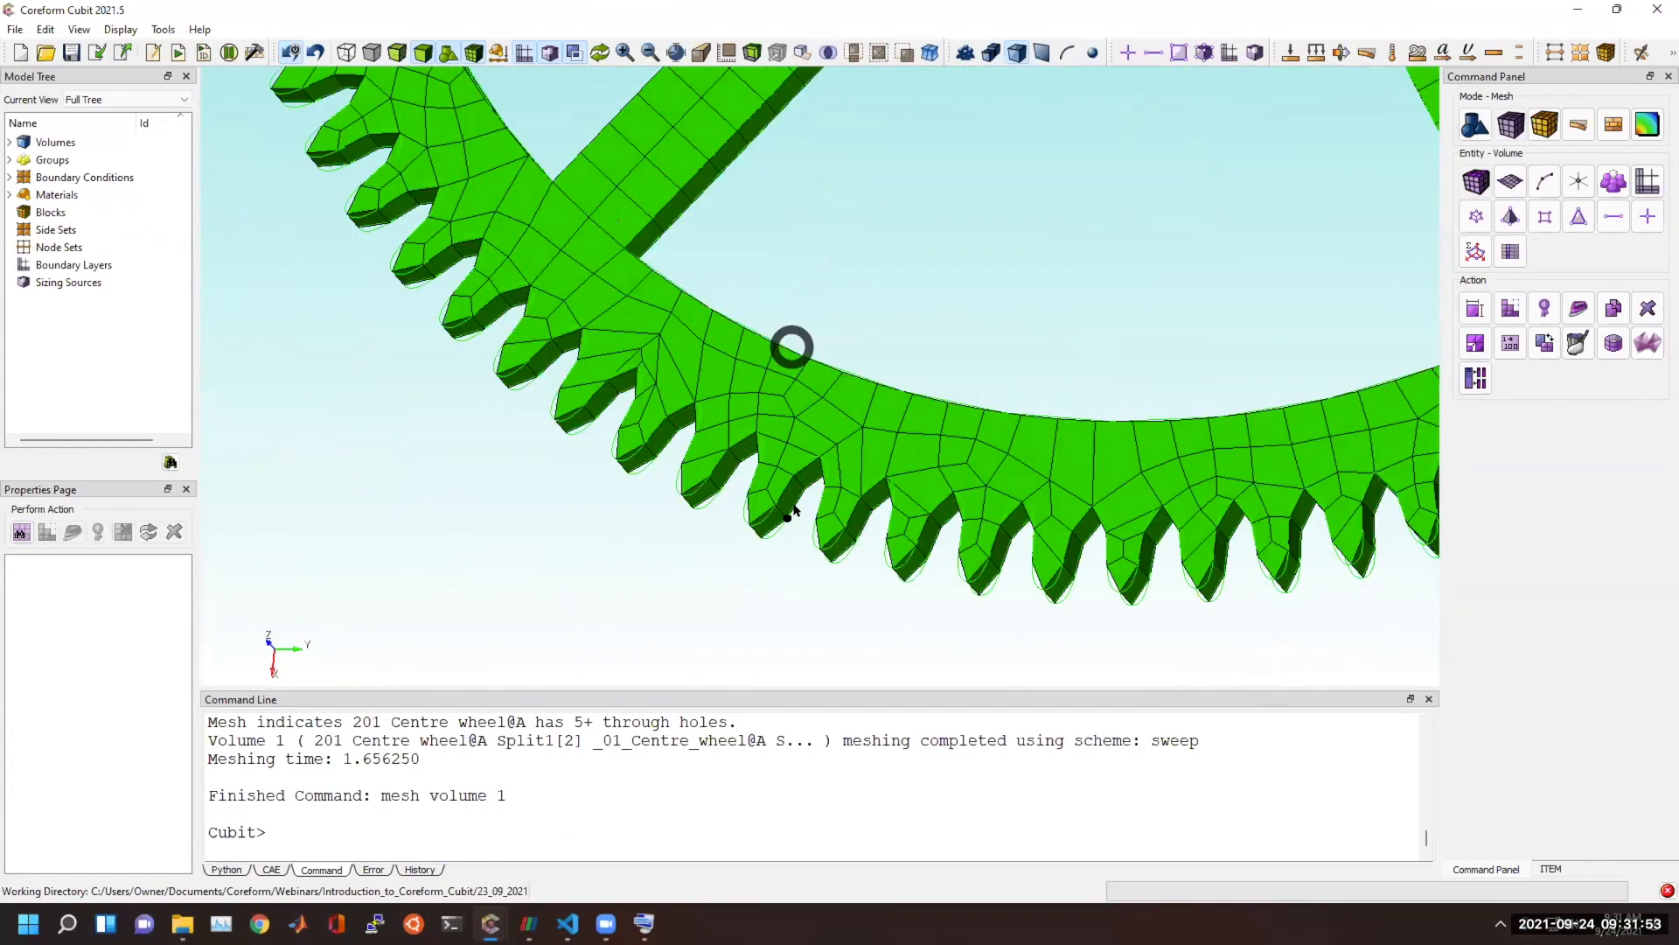
pyautogui.moveTo(797, 503); pyautogui.dragTo(738, 548, button='middle')
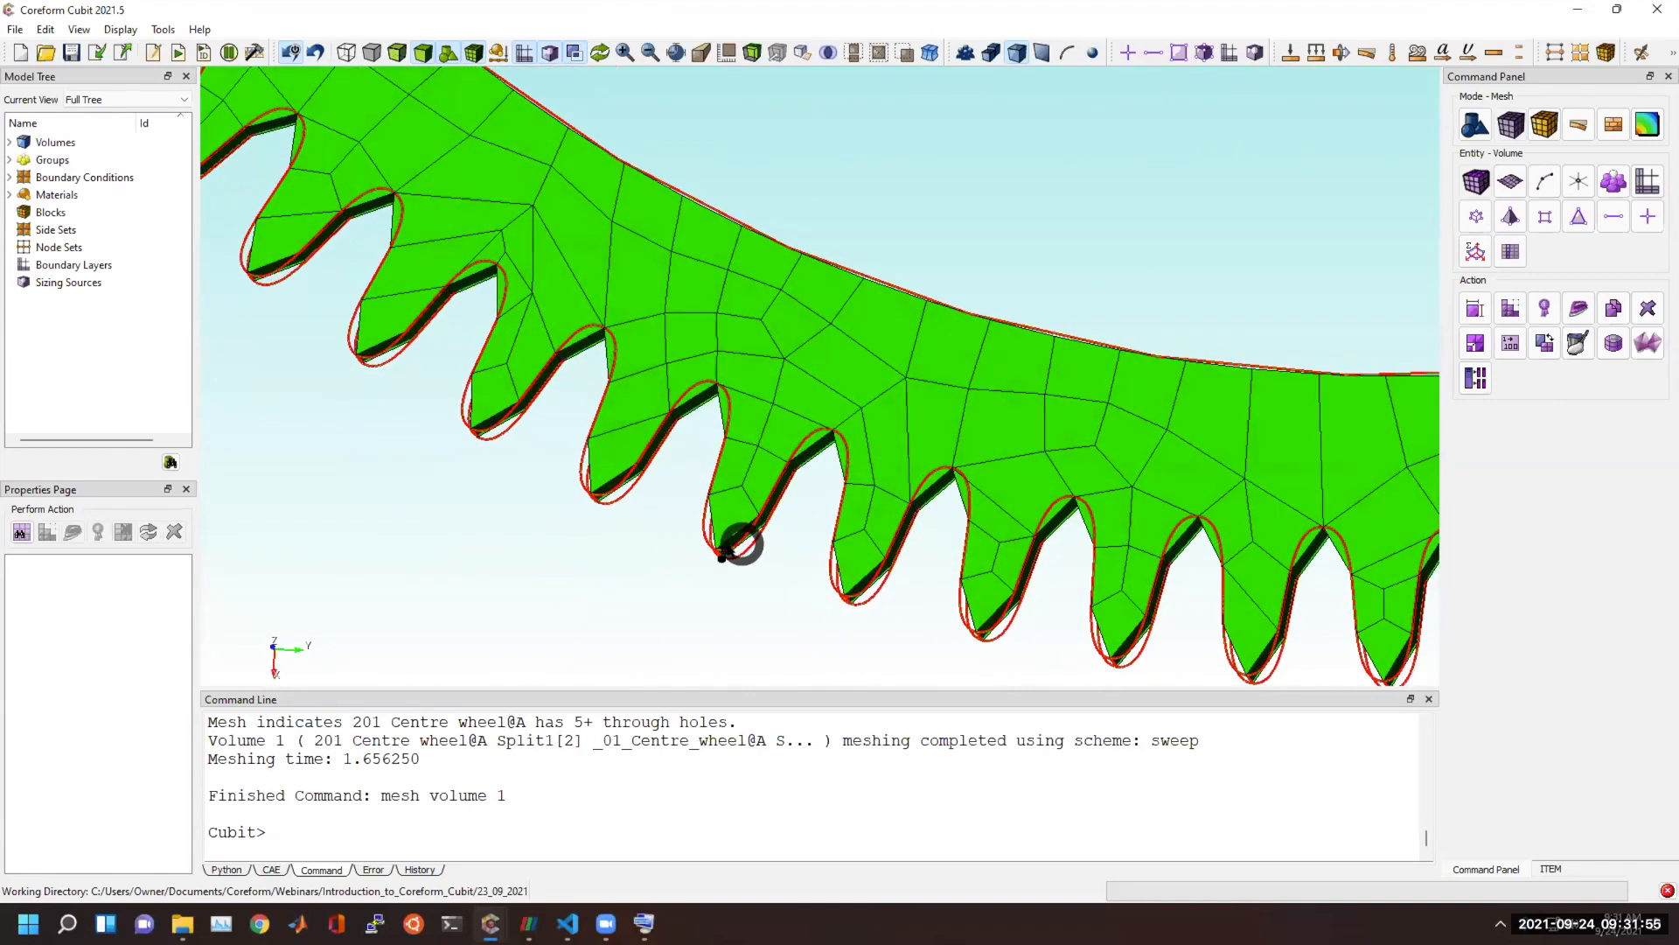
pyautogui.scroll(4, 698, 530)
pyautogui.moveTo(716, 474); pyautogui.dragTo(760, 469, button='middle')
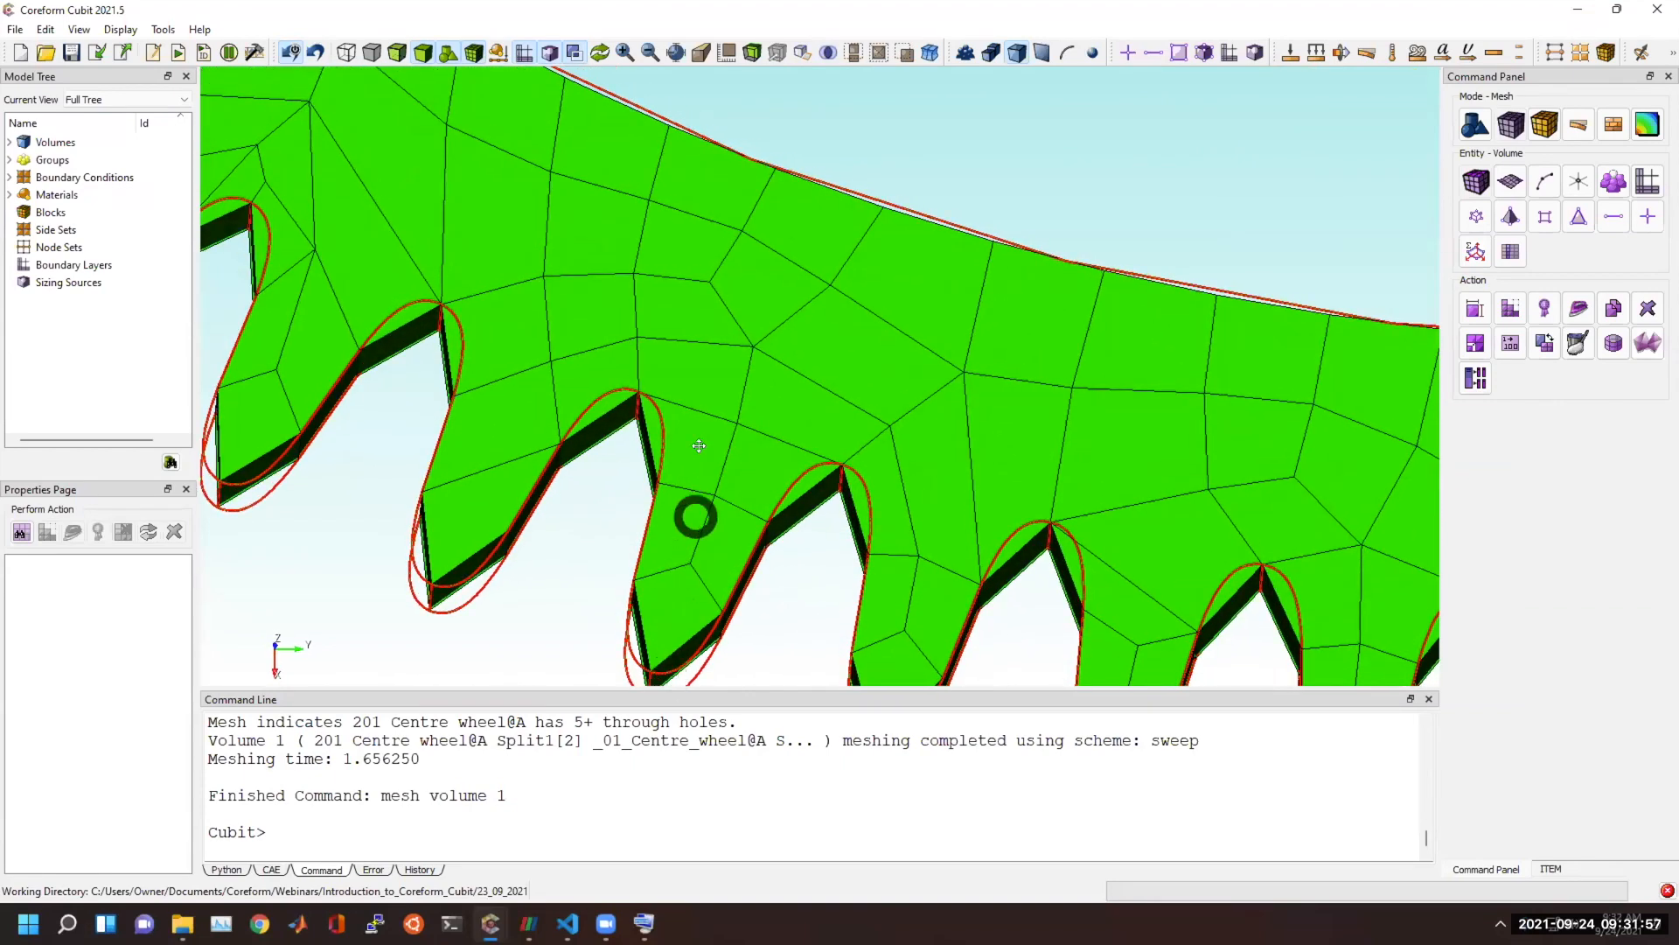
pyautogui.moveTo(693, 521); pyautogui.dragTo(710, 379, button='middle')
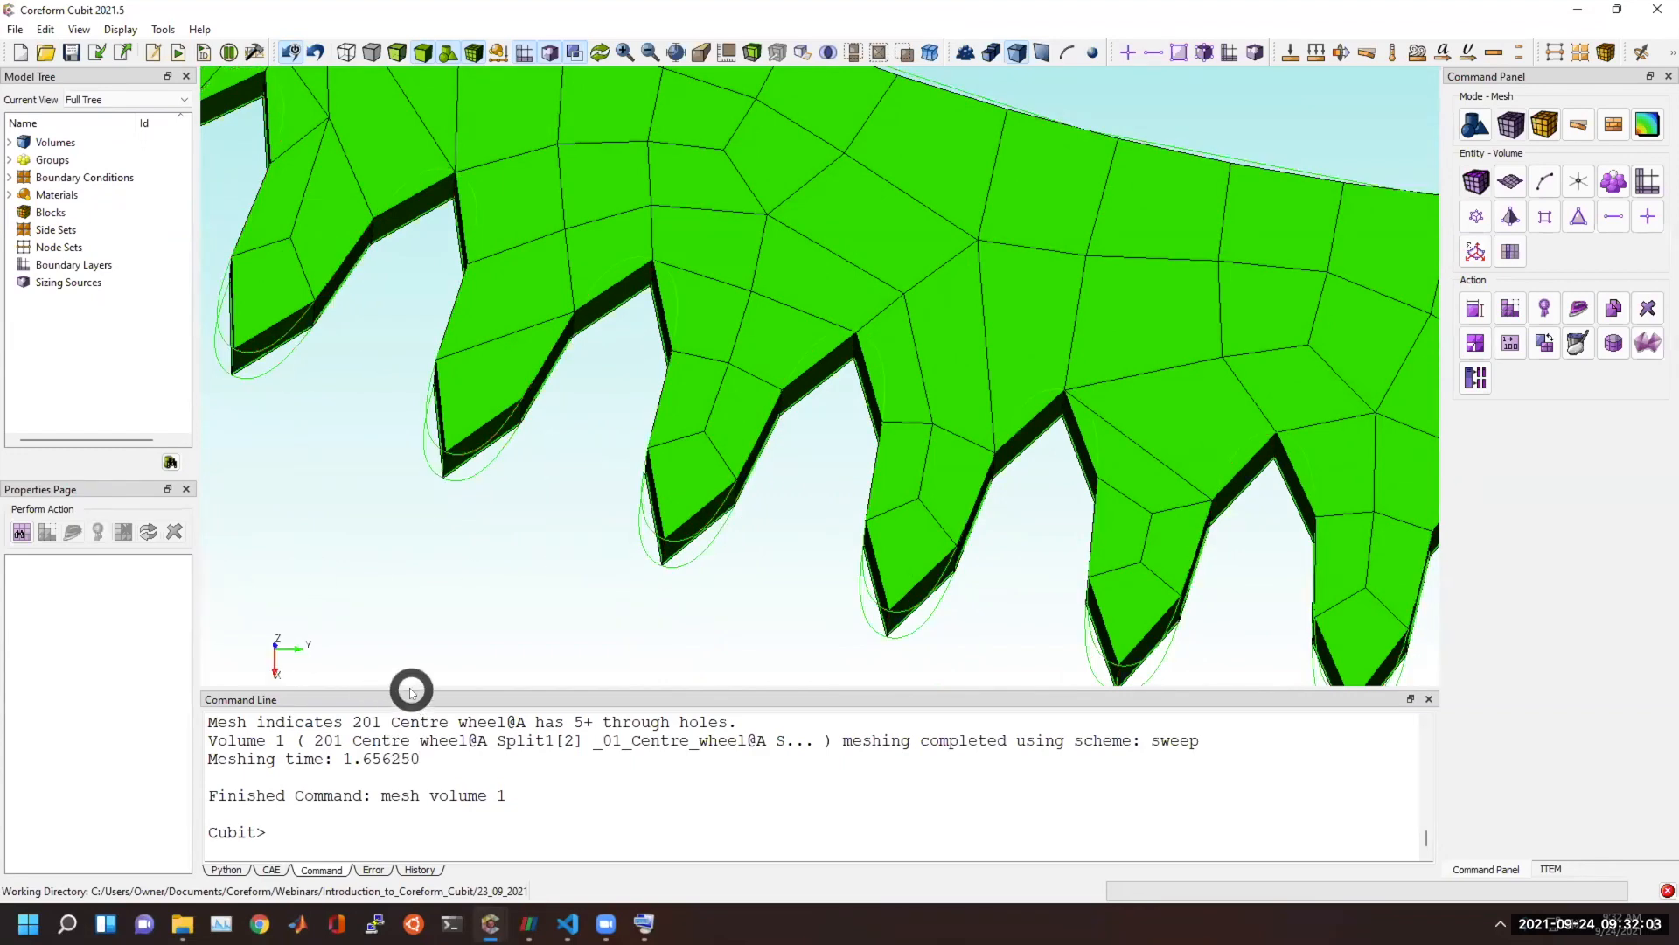
# Enlarge and clear the command line, then list the available "set" commands and read through the mesher settings.
pyautogui.moveTo(408, 688); pyautogui.dragTo(434, 402)
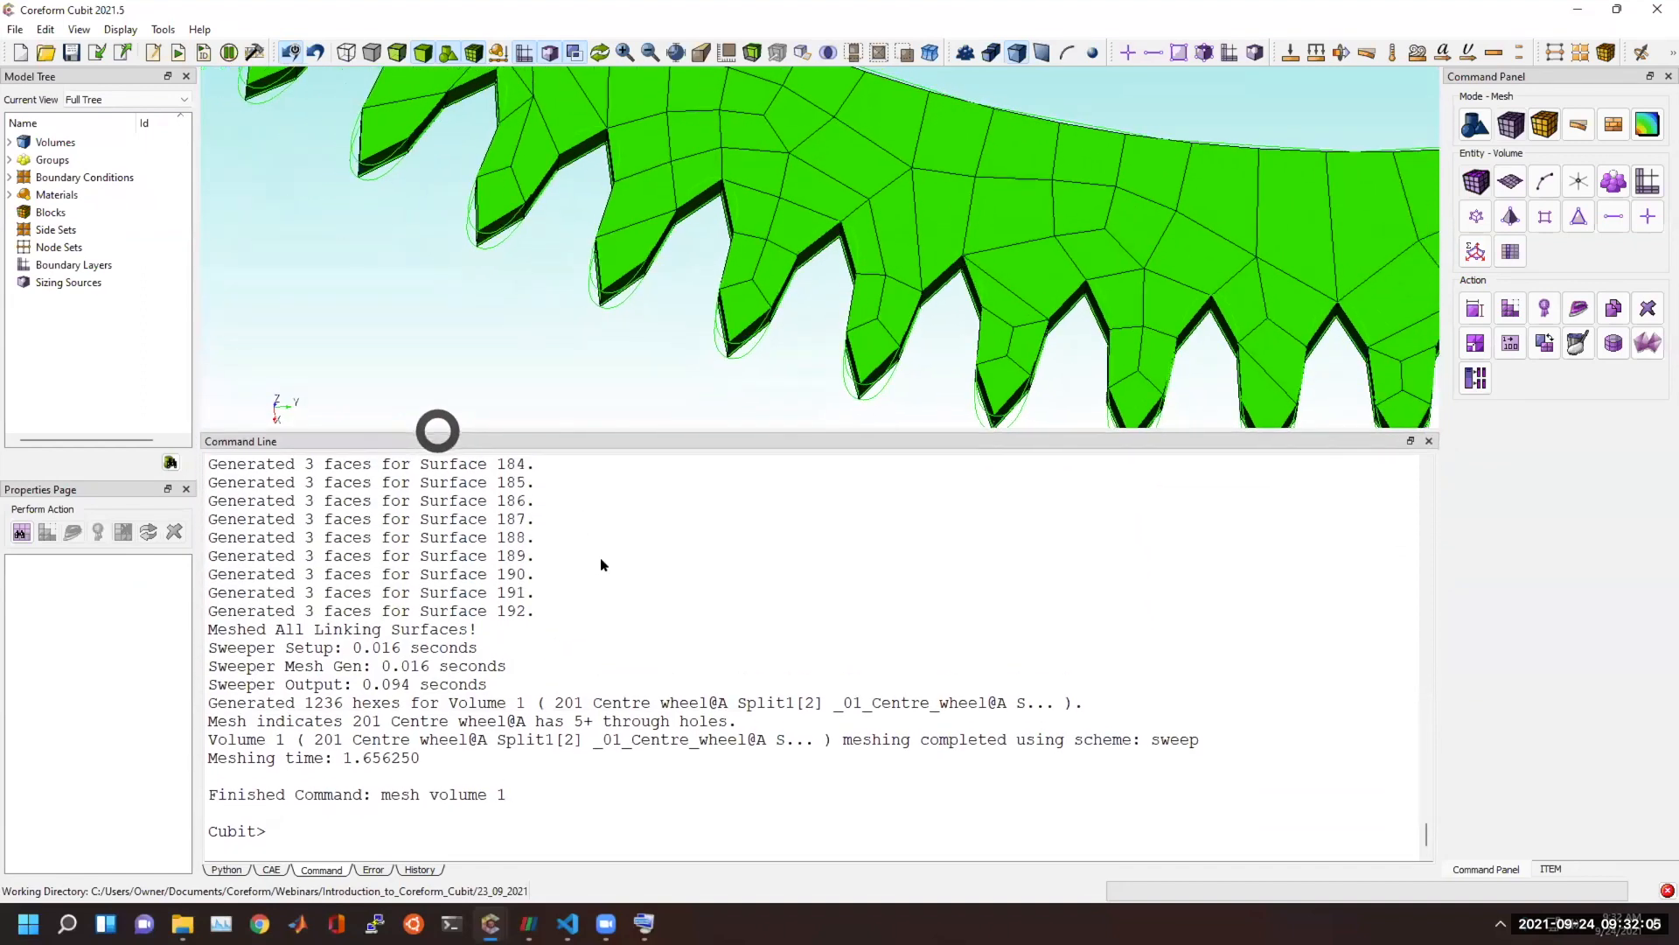
pyautogui.rightClick(600, 562)
pyautogui.click(638, 630)
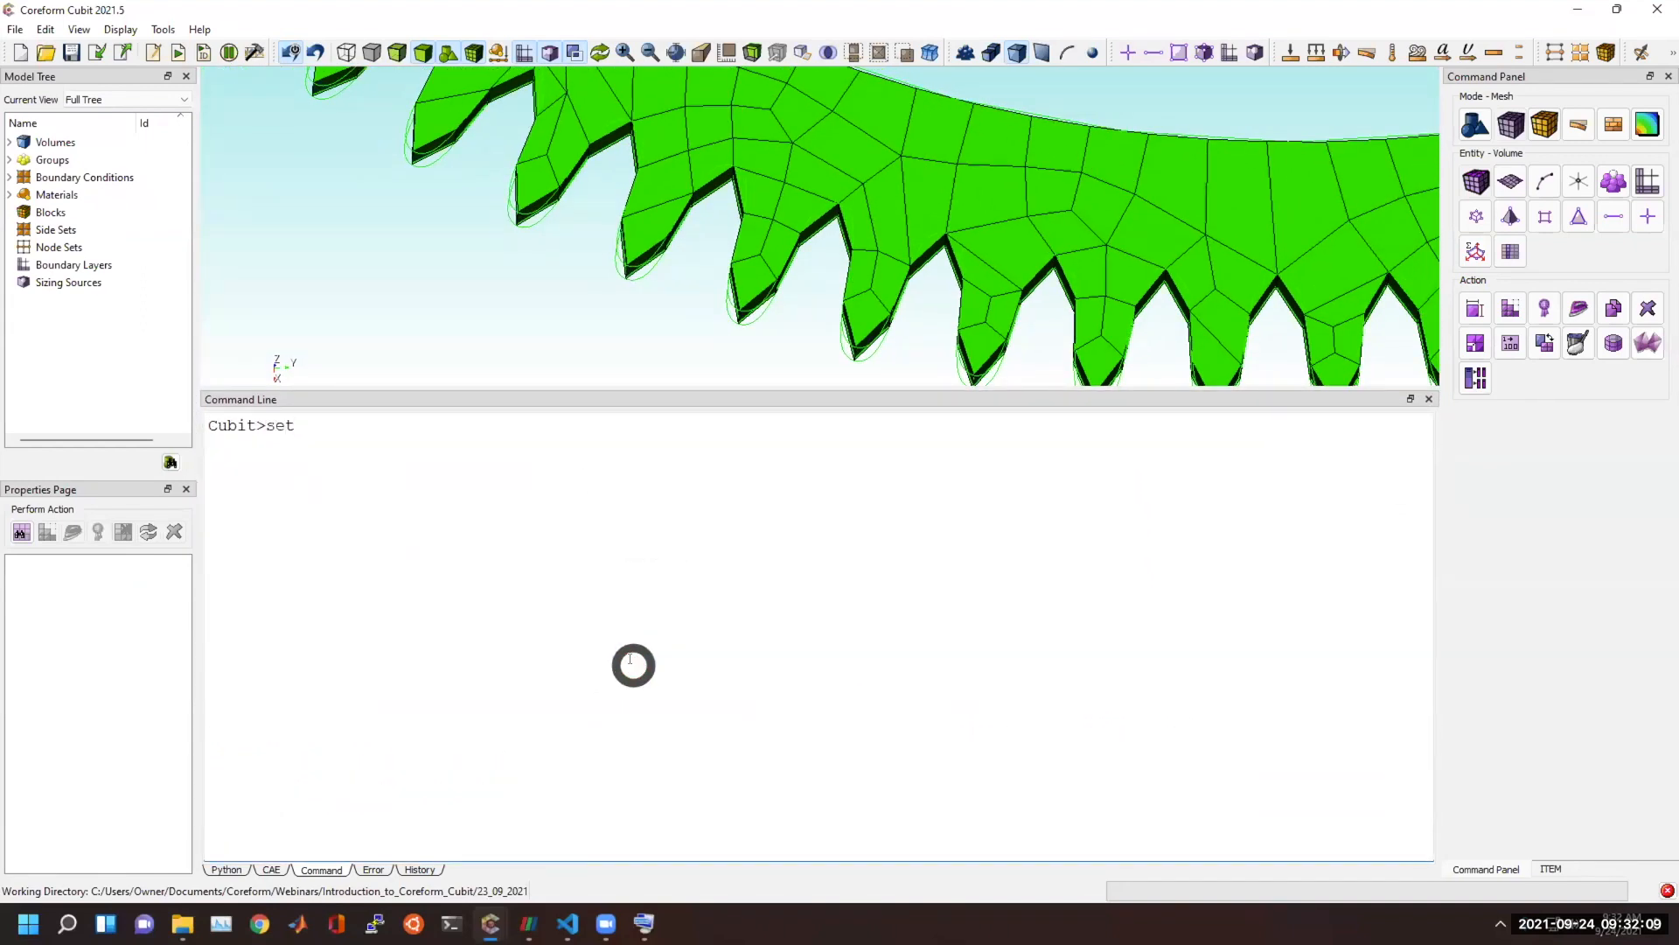
pyautogui.write('set?')
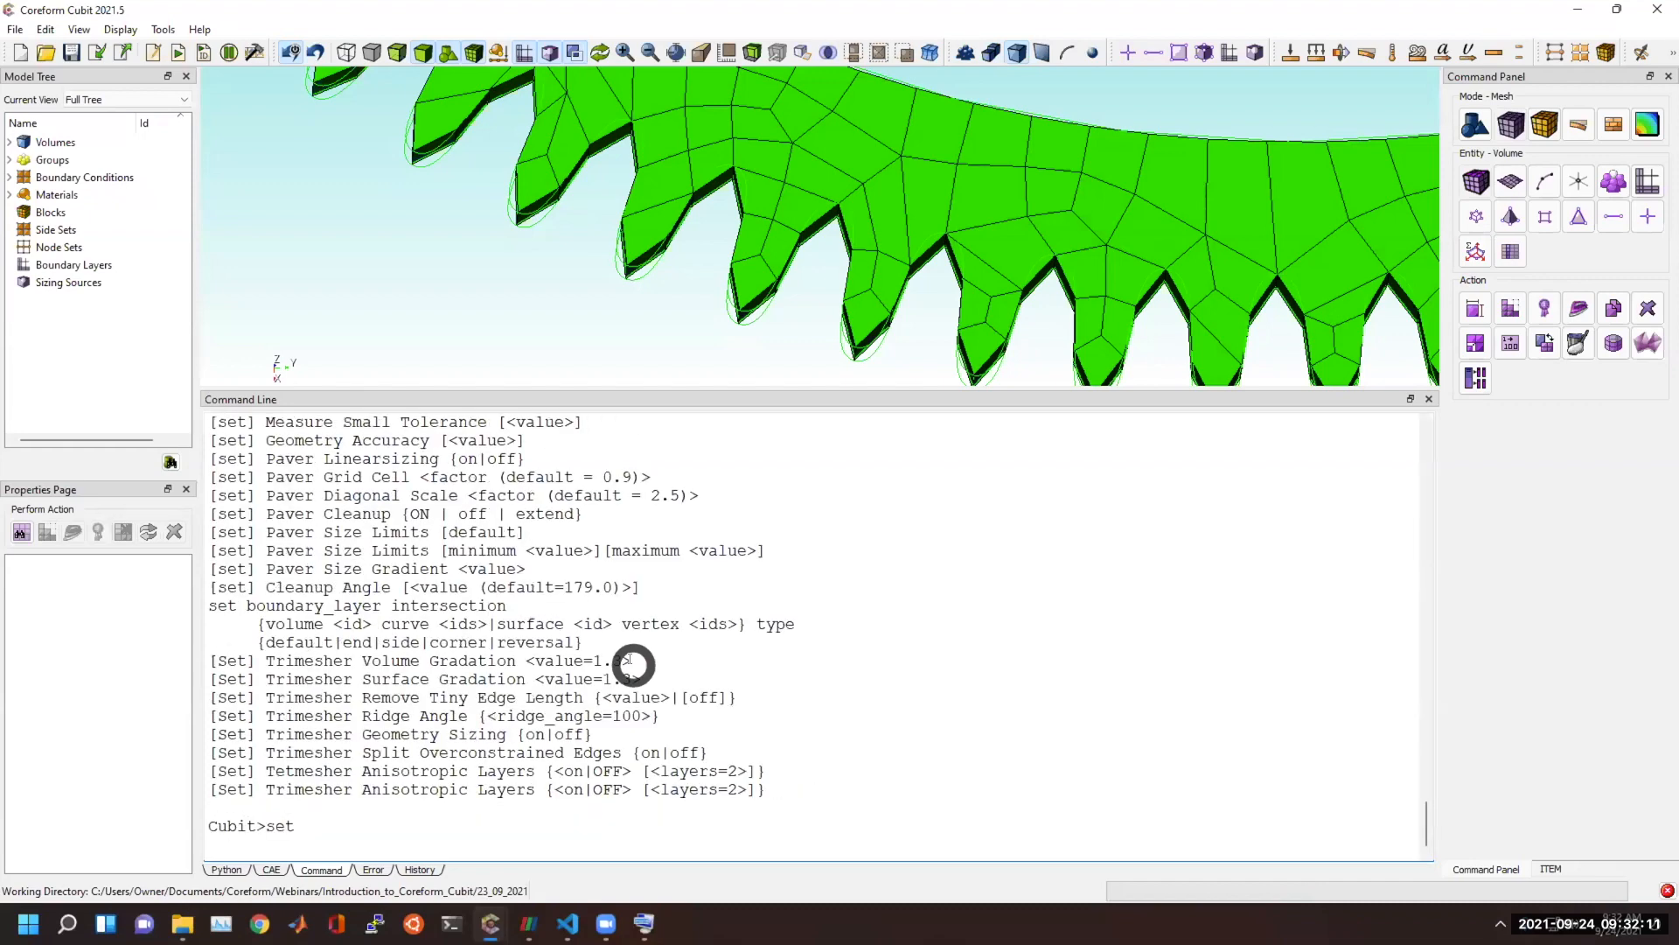
pyautogui.scroll(2, 578, 686)
pyautogui.scroll(-1, 457, 763)
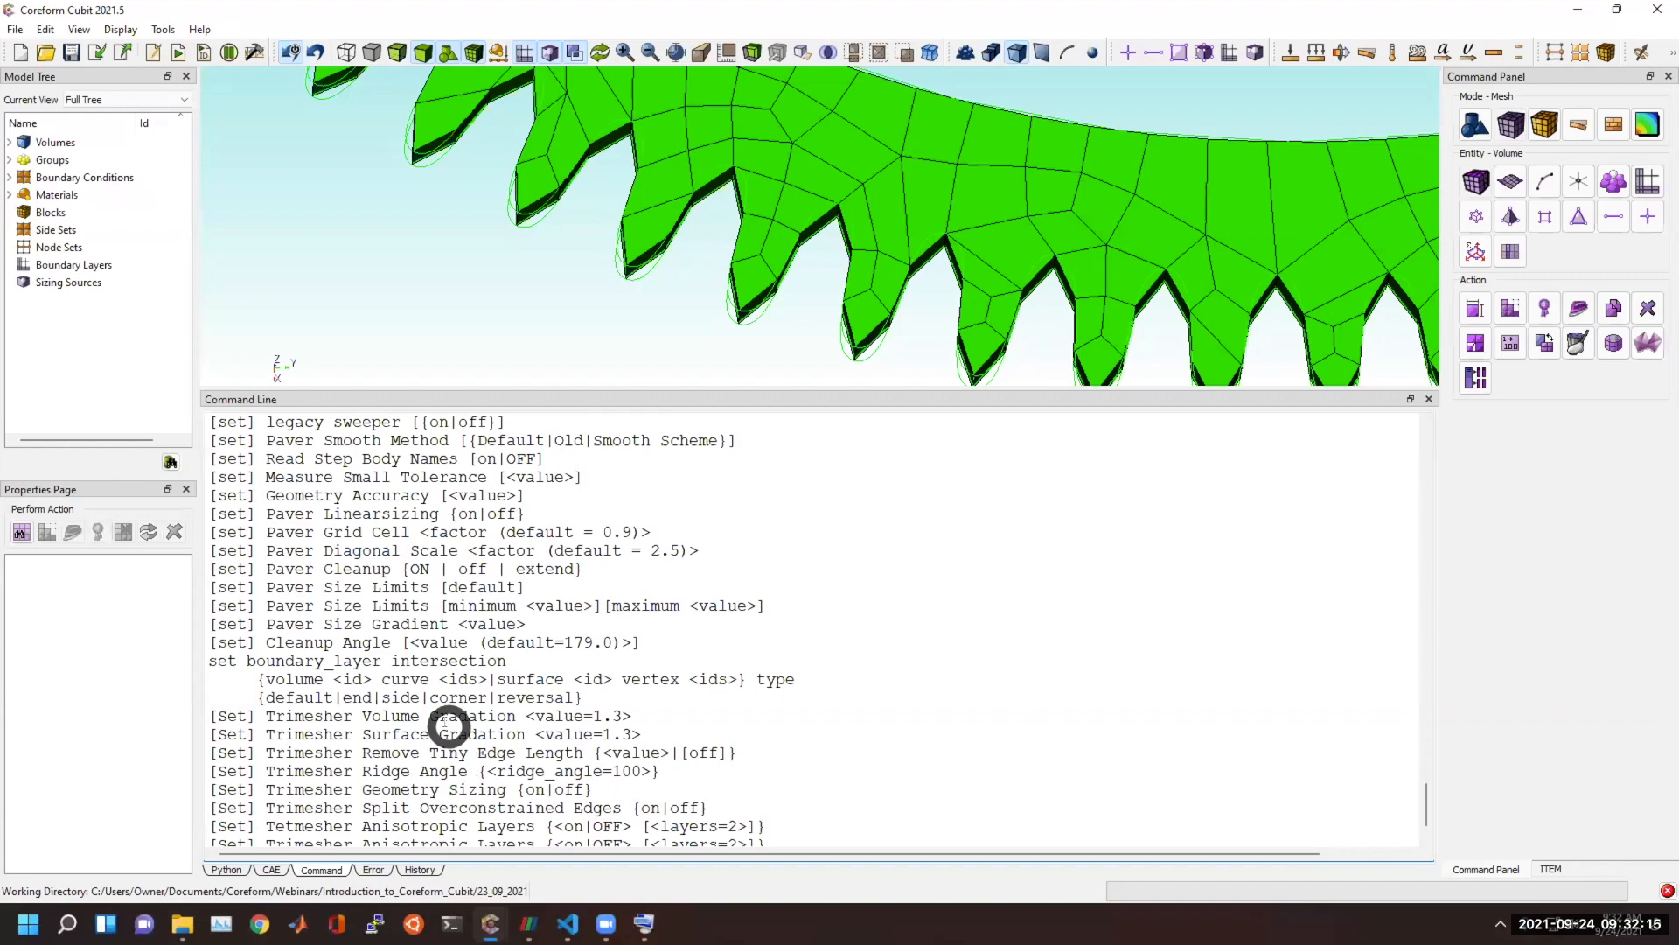
pyautogui.scroll(-6, 701, 243)
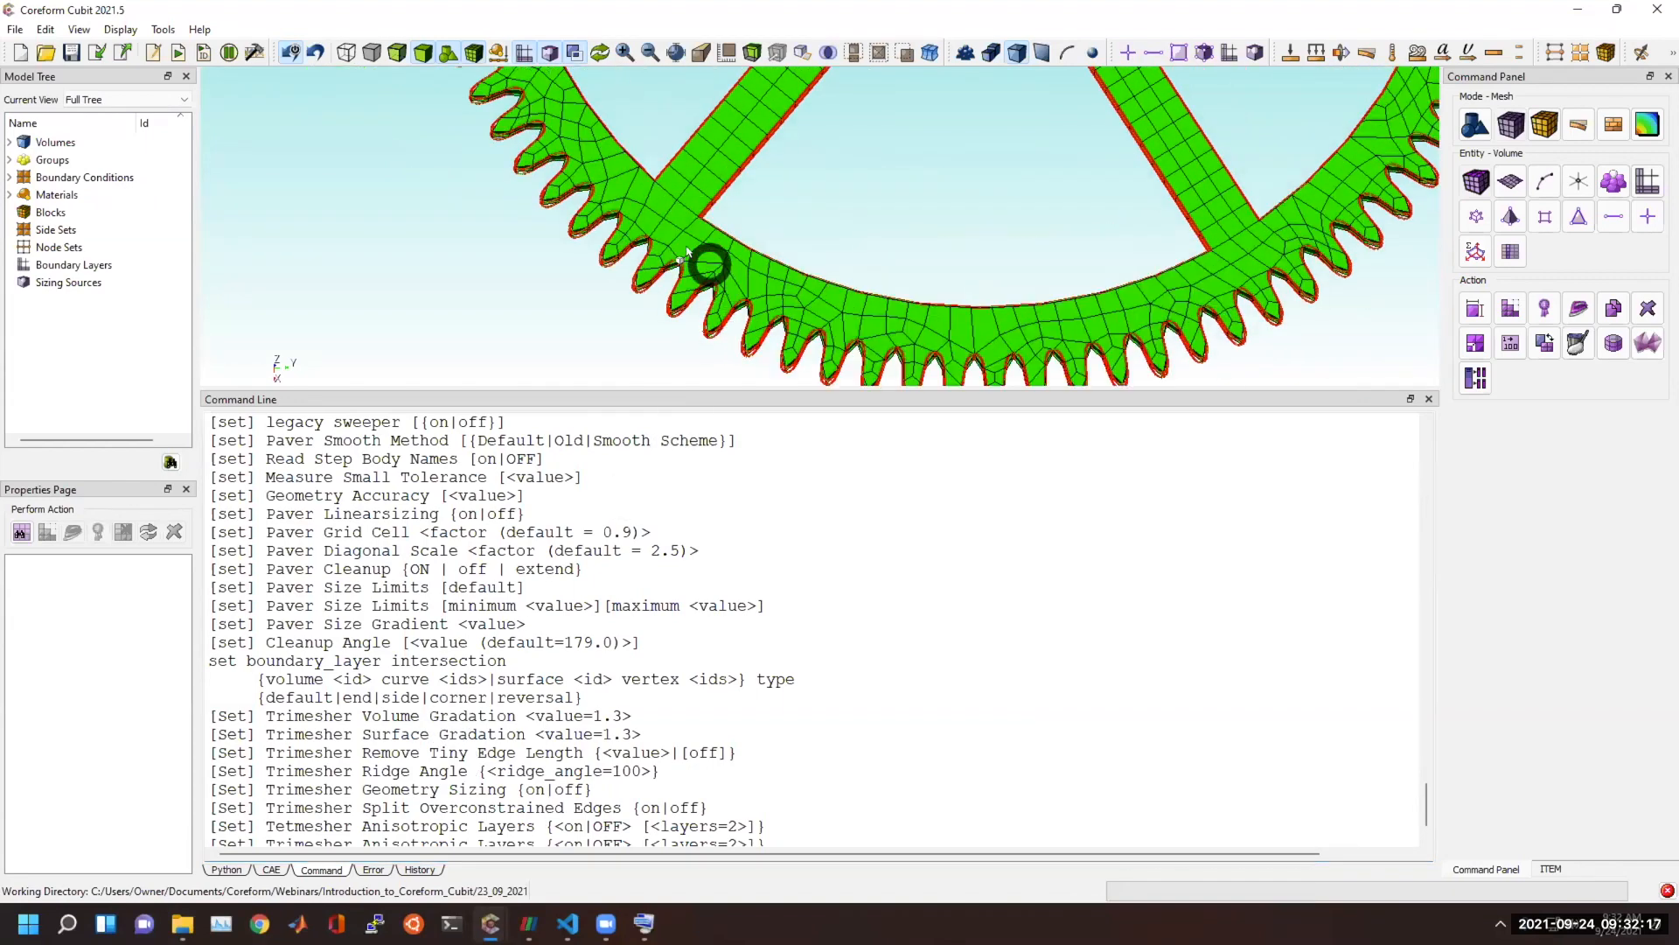
# Choose the Pave scheme for surface meshing and run "delete mesh" to remove the centre wheel's existing mesh.
pyautogui.moveTo(660, 193); pyautogui.dragTo(667, 264, button='middle')
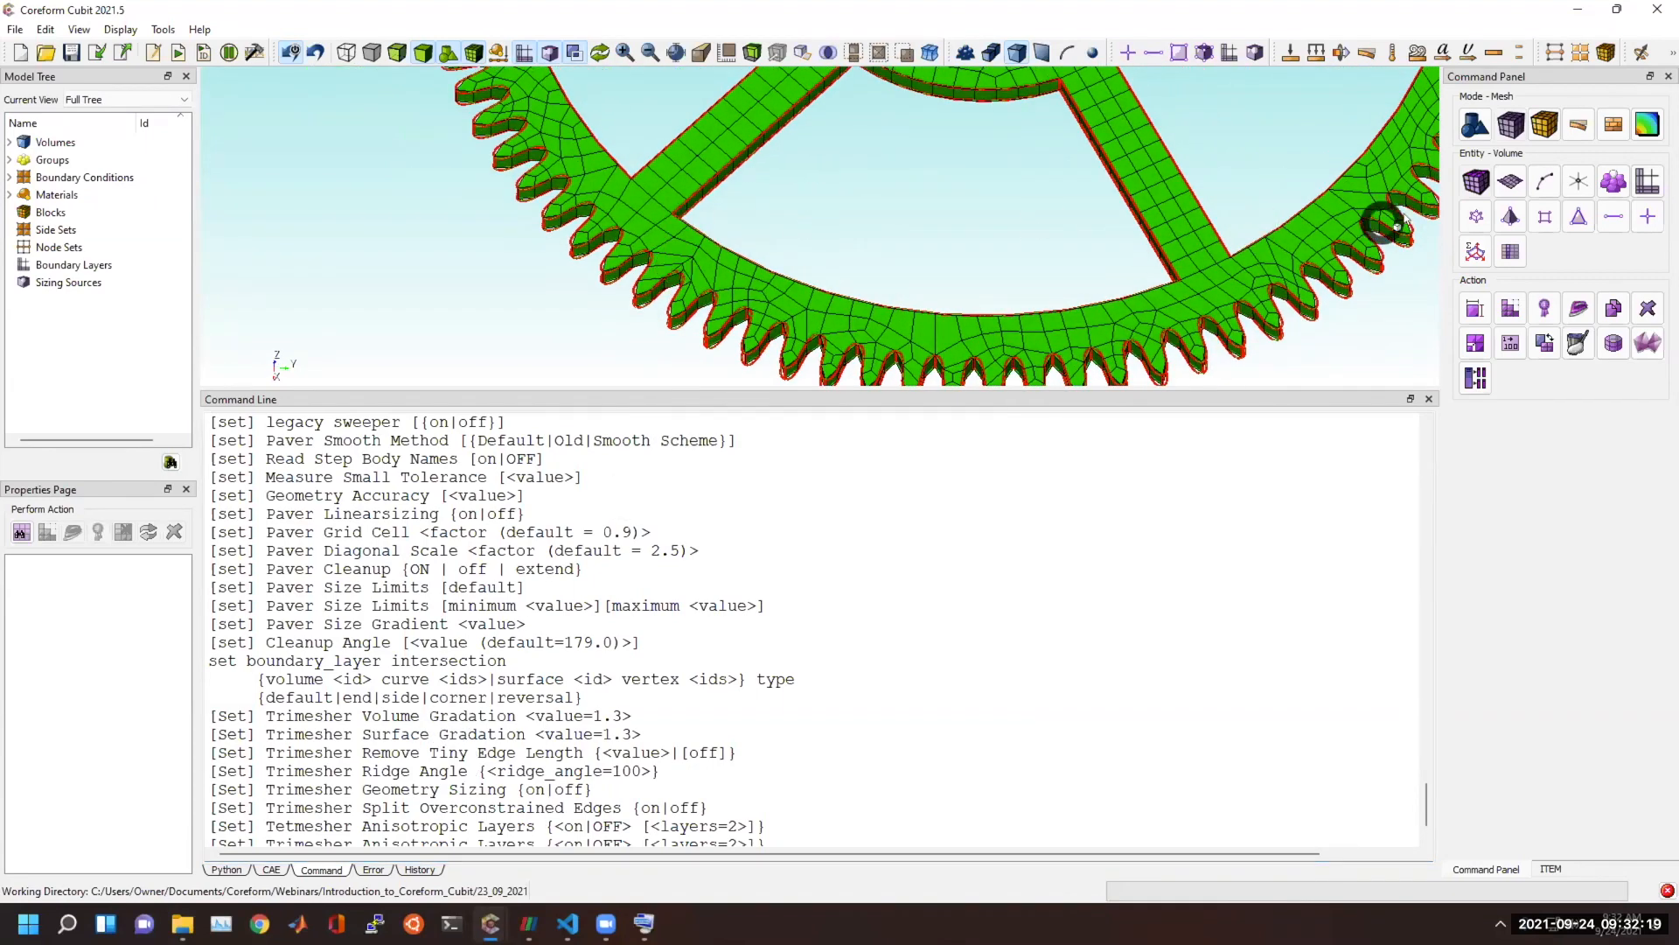
pyautogui.click(1510, 181)
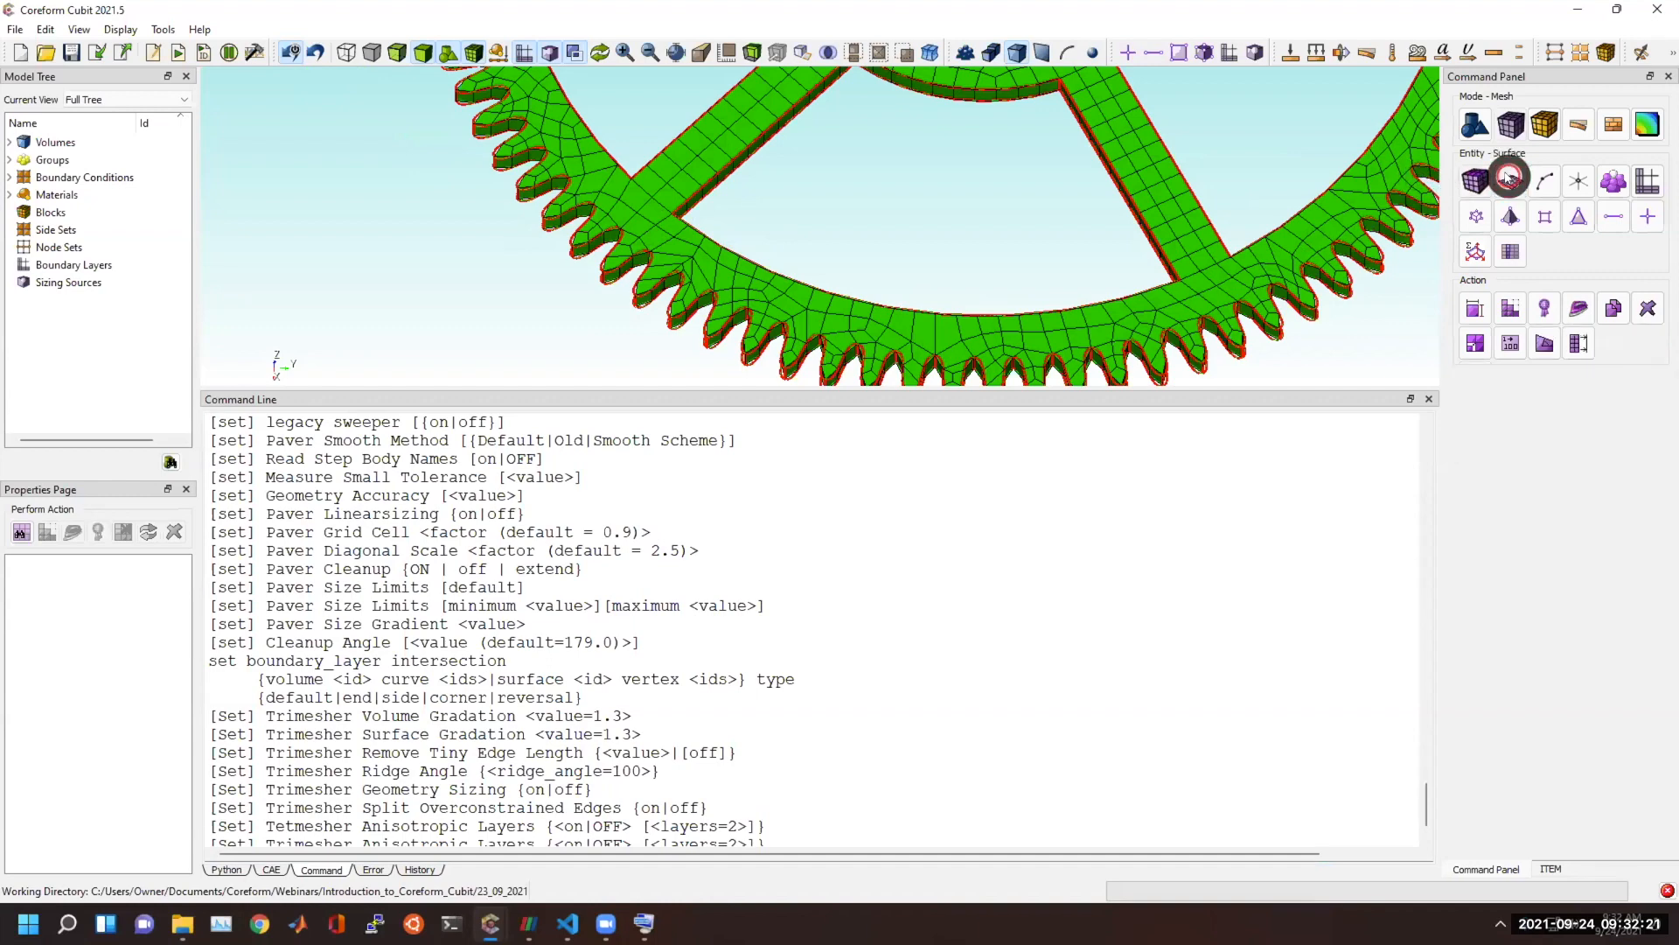
pyautogui.click(1504, 302)
pyautogui.click(1506, 383)
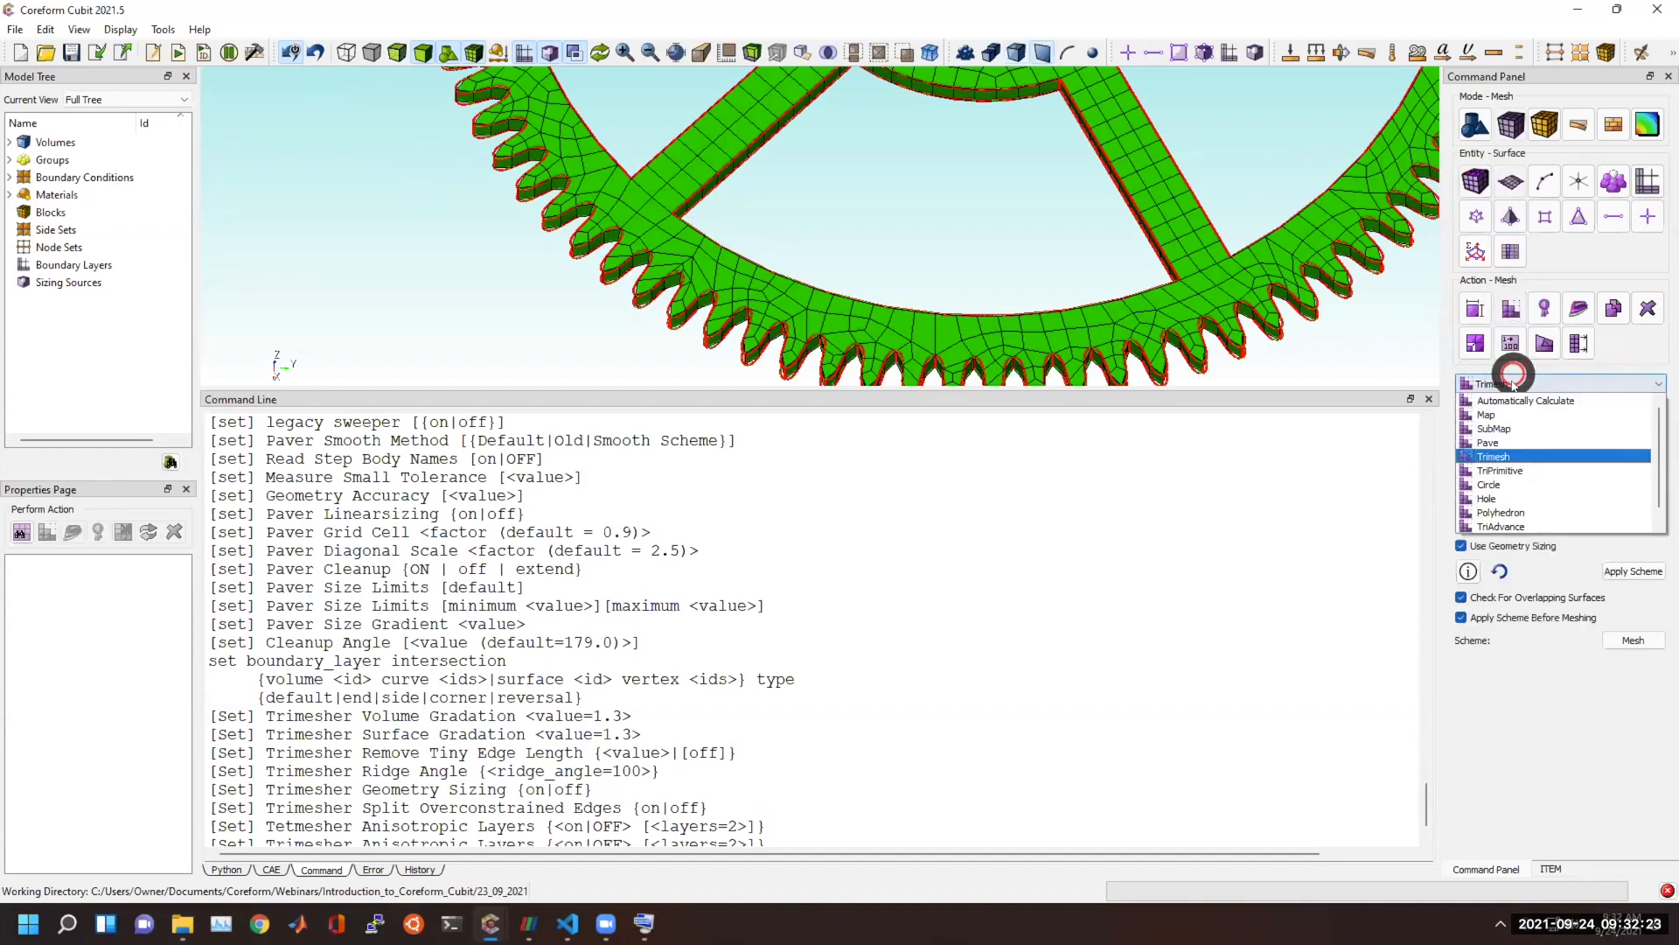
pyautogui.click(1491, 442)
pyautogui.scroll(-1, 1185, 622)
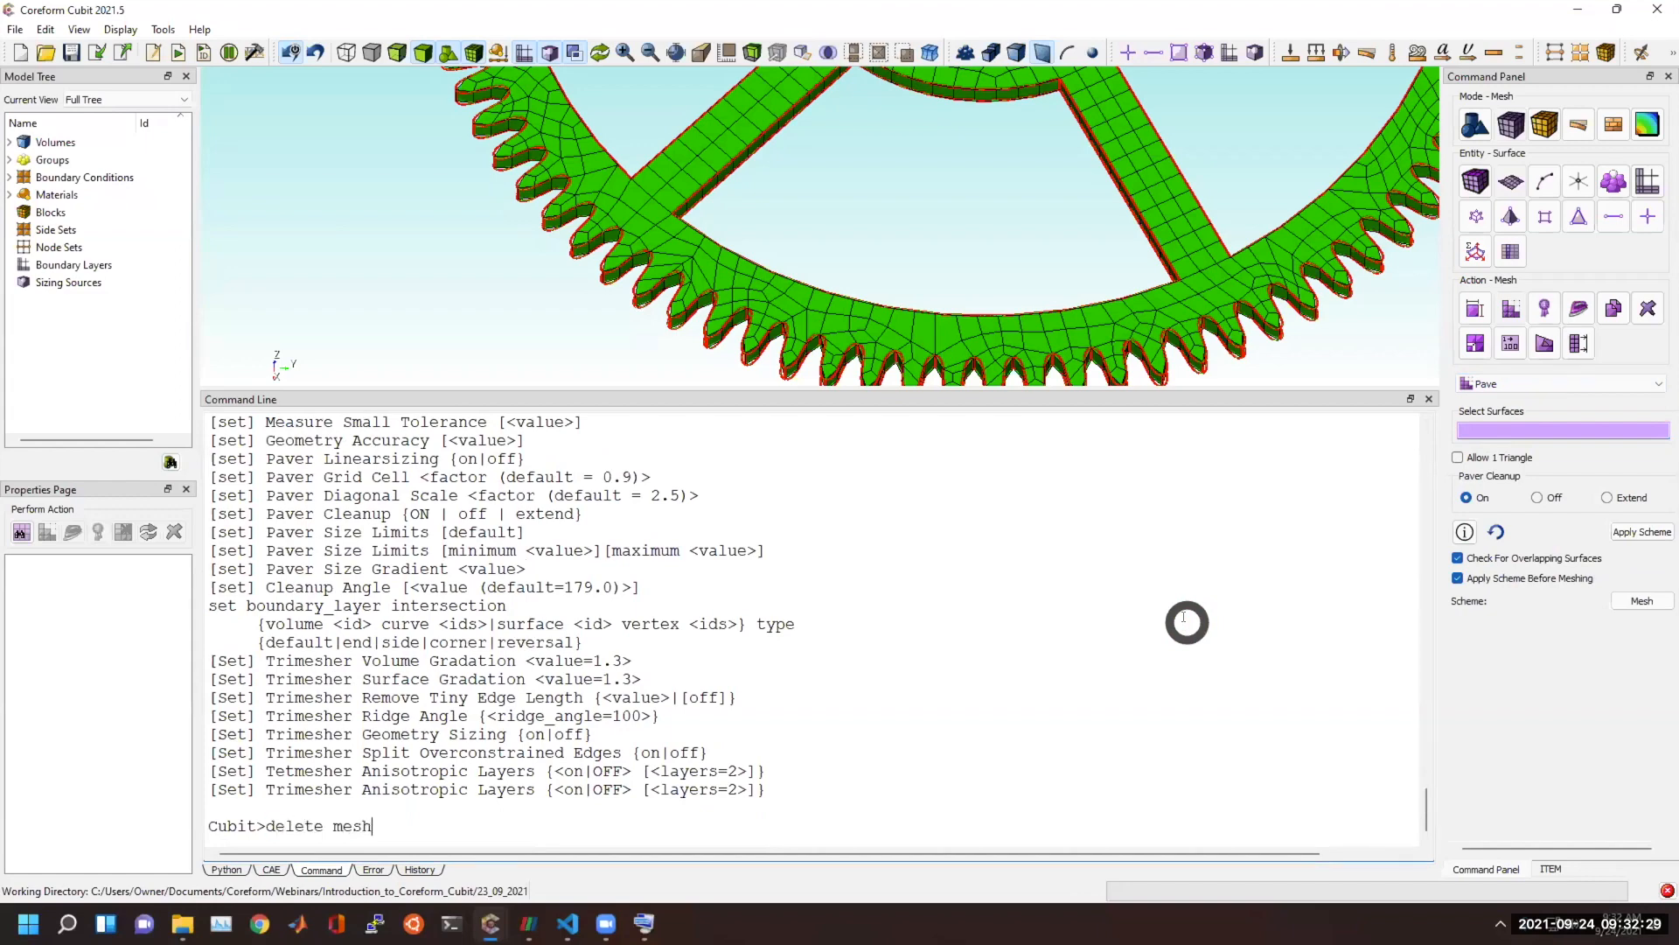
pyautogui.press('Return')
# Reopen the surface meshing settings with the Pave scheme and select the centre wheel's flat face, Surface 4.
pyautogui.click(1513, 125)
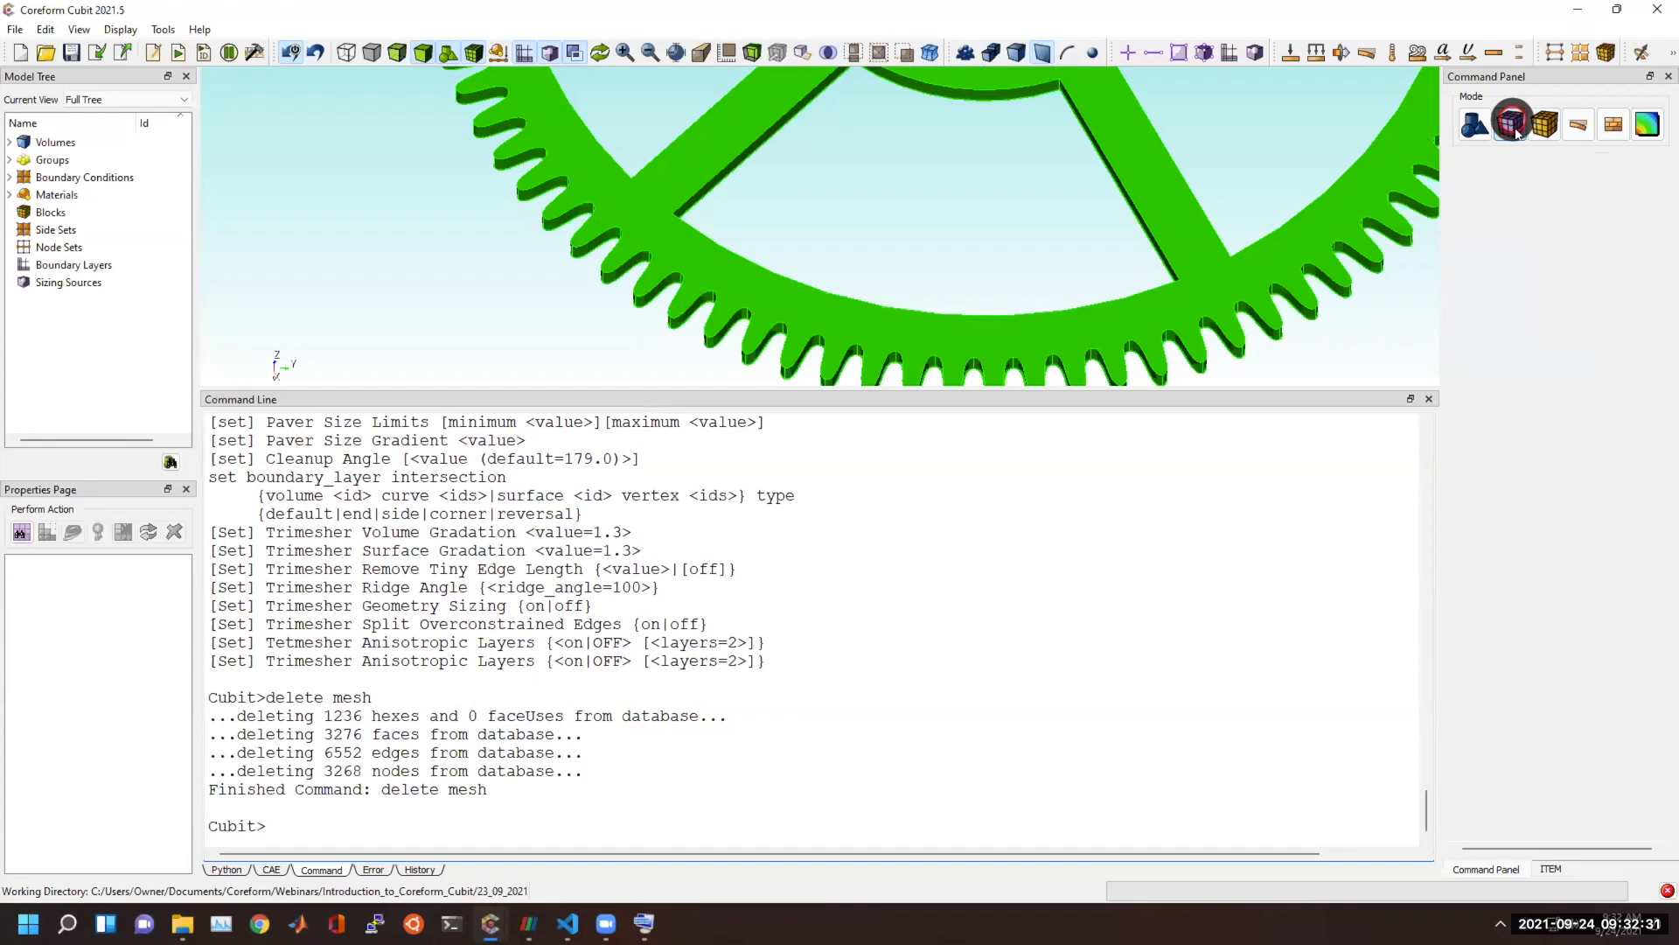
pyautogui.click(1519, 127)
pyautogui.click(1508, 176)
pyautogui.click(1507, 176)
pyautogui.click(1514, 308)
pyautogui.click(1514, 308)
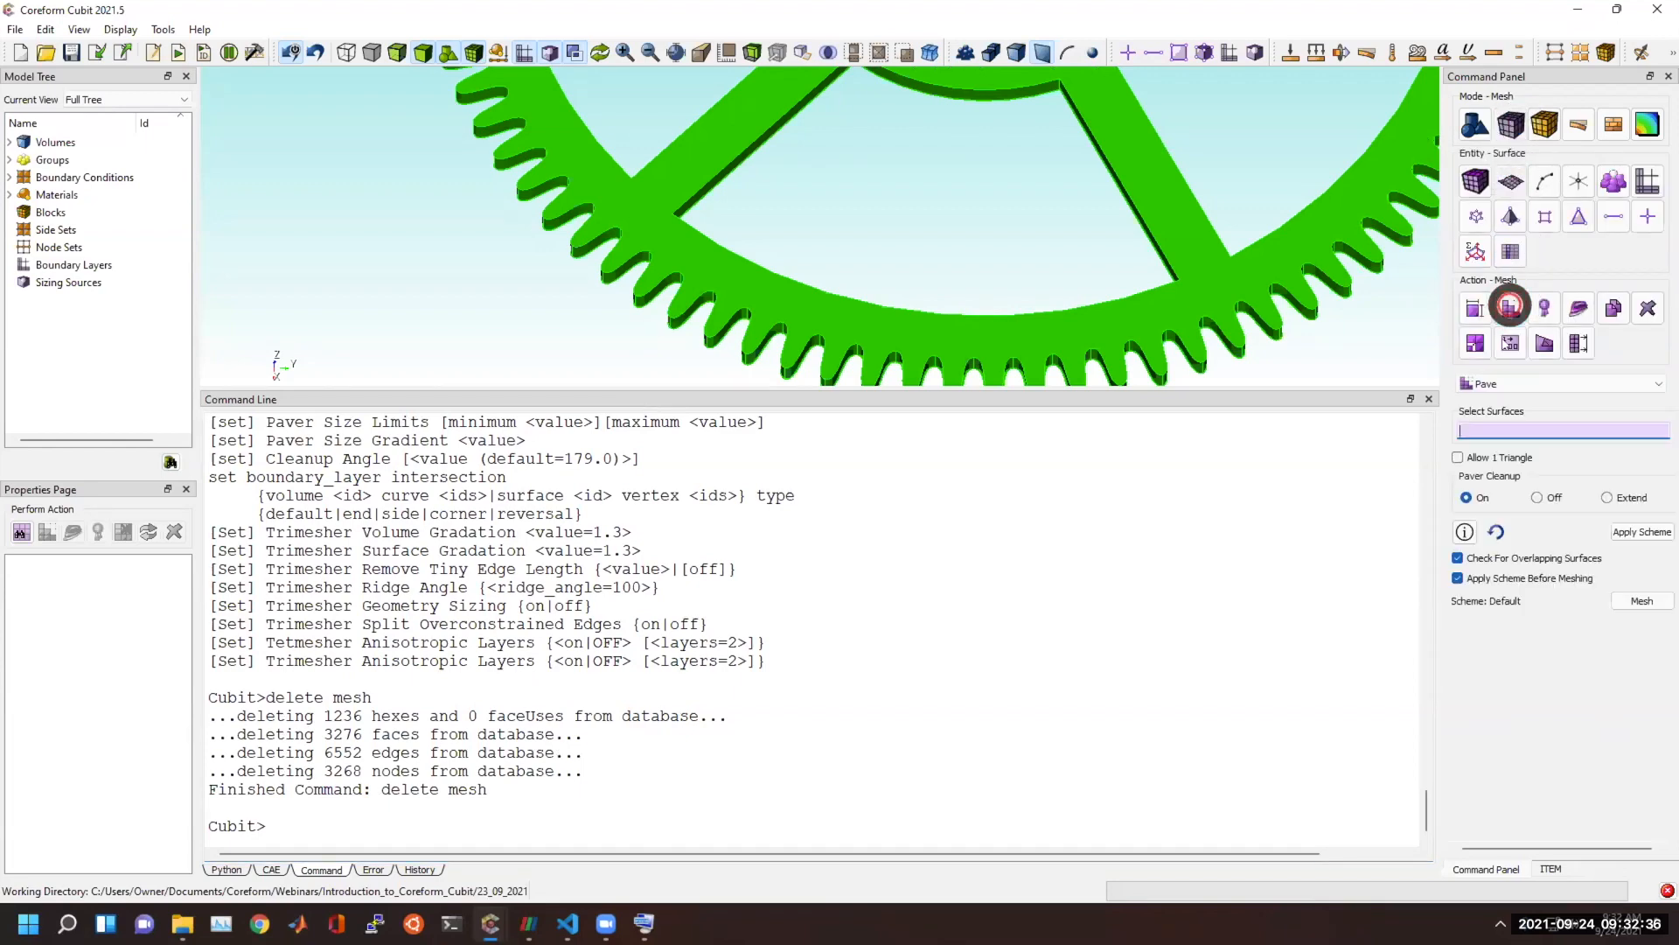
pyautogui.click(1532, 385)
pyautogui.click(1513, 440)
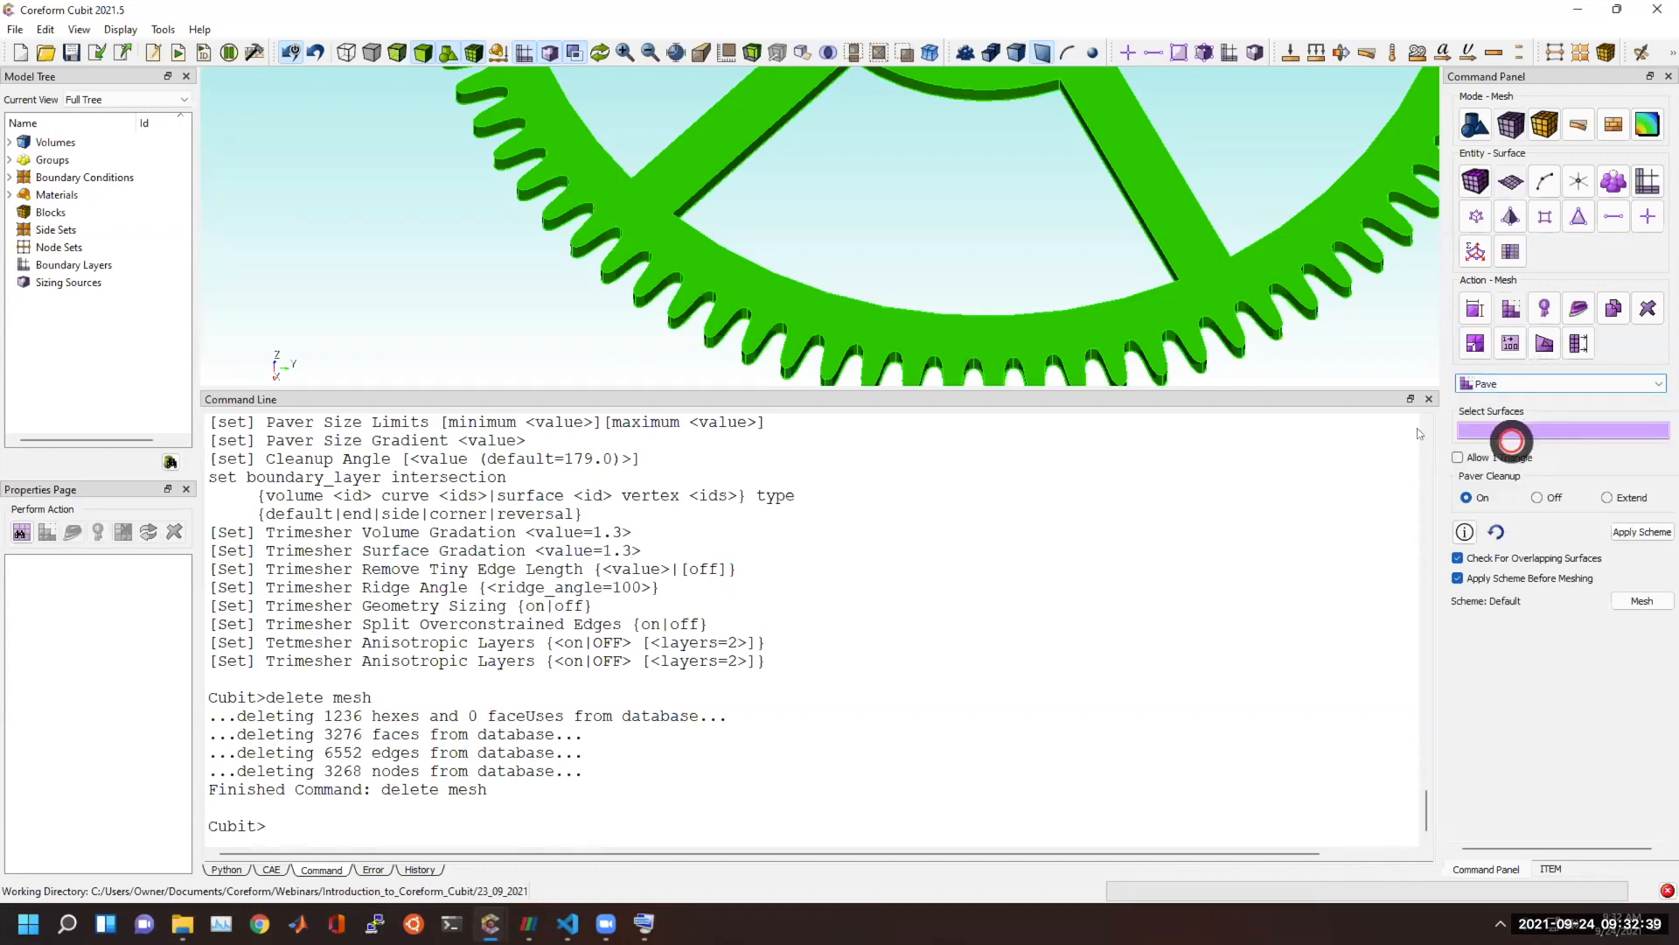
pyautogui.click(1165, 316)
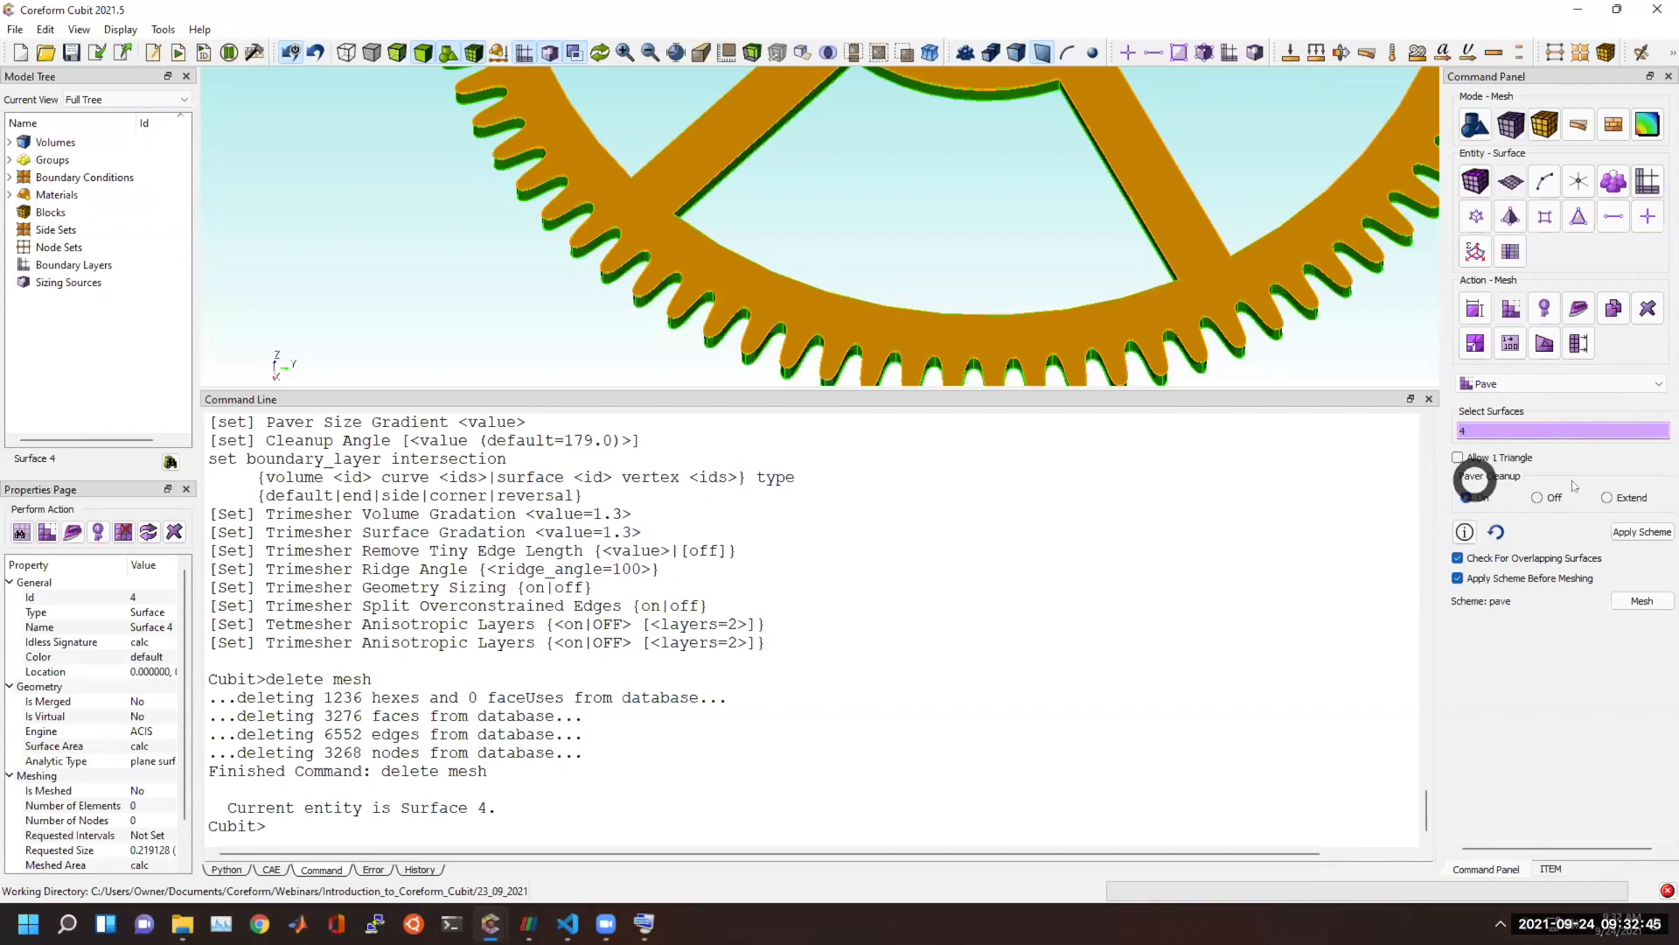
# Find the Paver Cleanup setting in the listed "set" commands, highlight it, and review the surrounding options.
pyautogui.scroll(4, 377, 630)
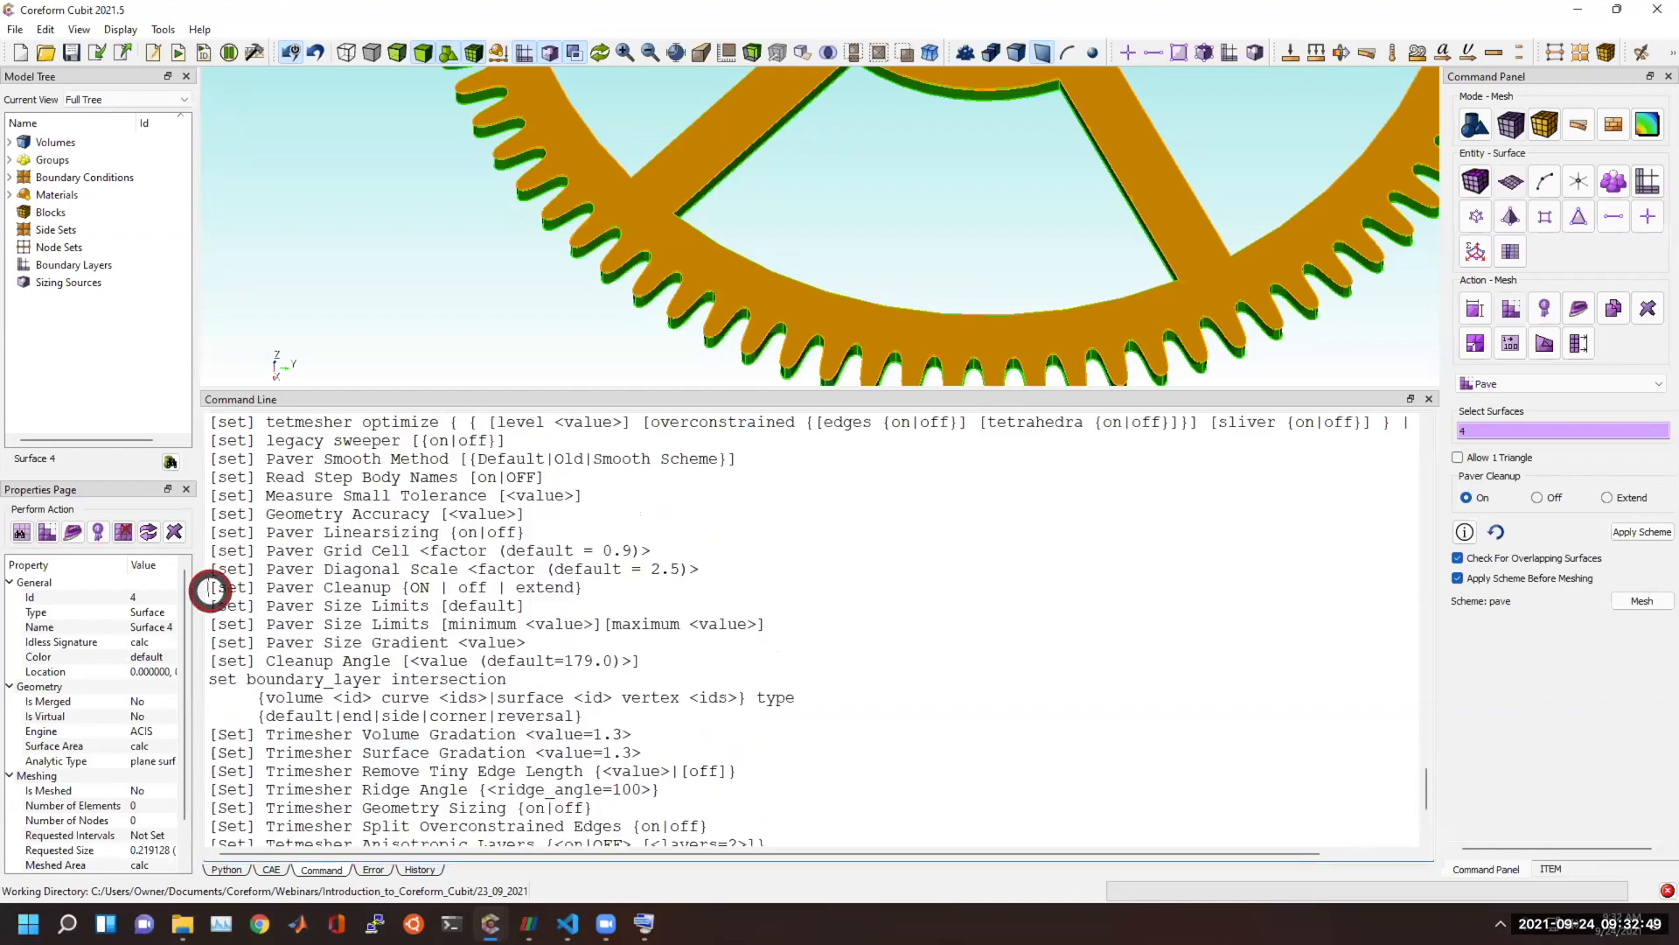
pyautogui.moveTo(209, 588); pyautogui.dragTo(589, 589)
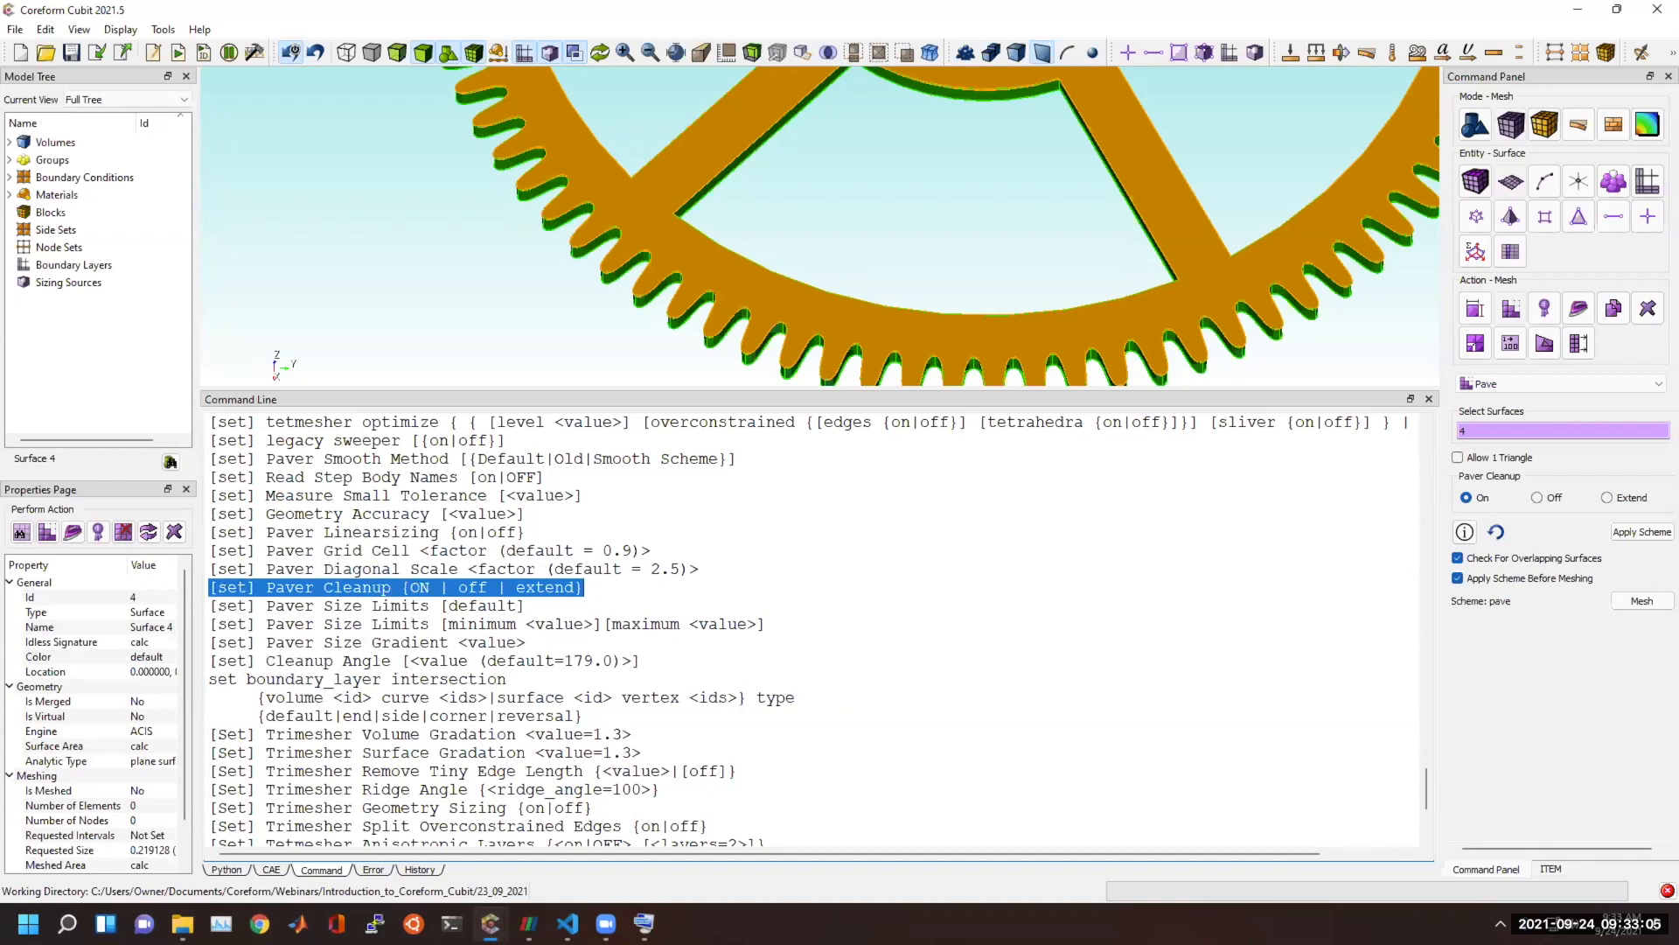
pyautogui.scroll(4, 503, 525)
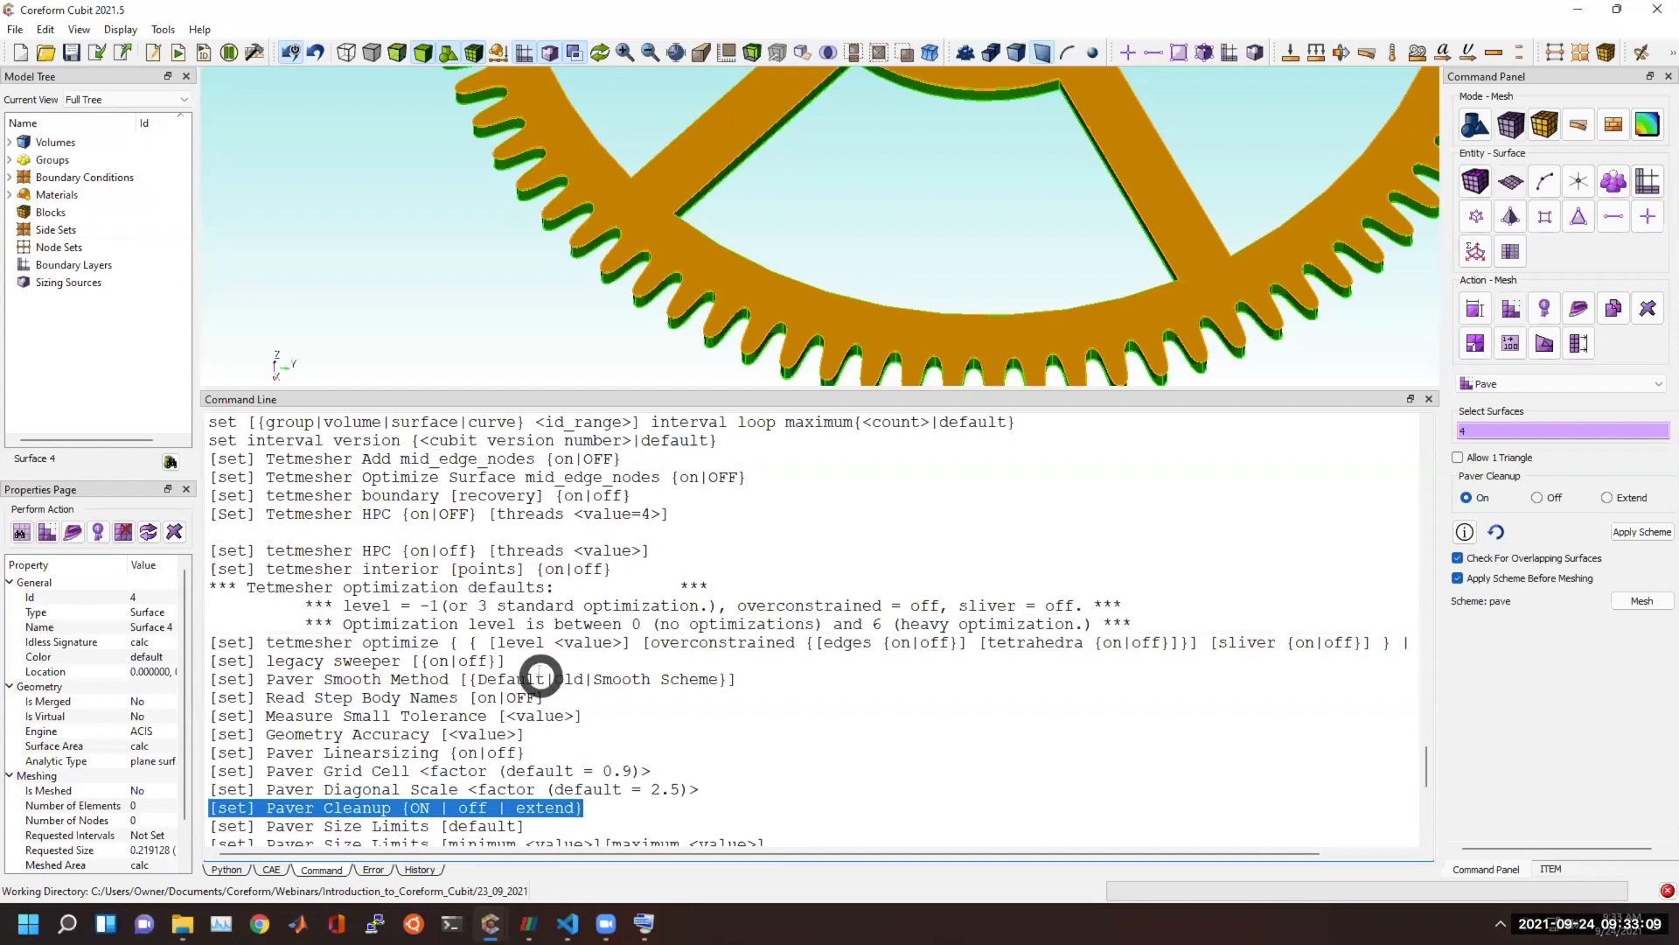
pyautogui.scroll(-2, 560, 691)
# Look up the commands starting with "set maximum" and run "set maximum Arc_span 5" to limit the arc span per interval.
pyautogui.click(715, 767)
pyautogui.write('set')
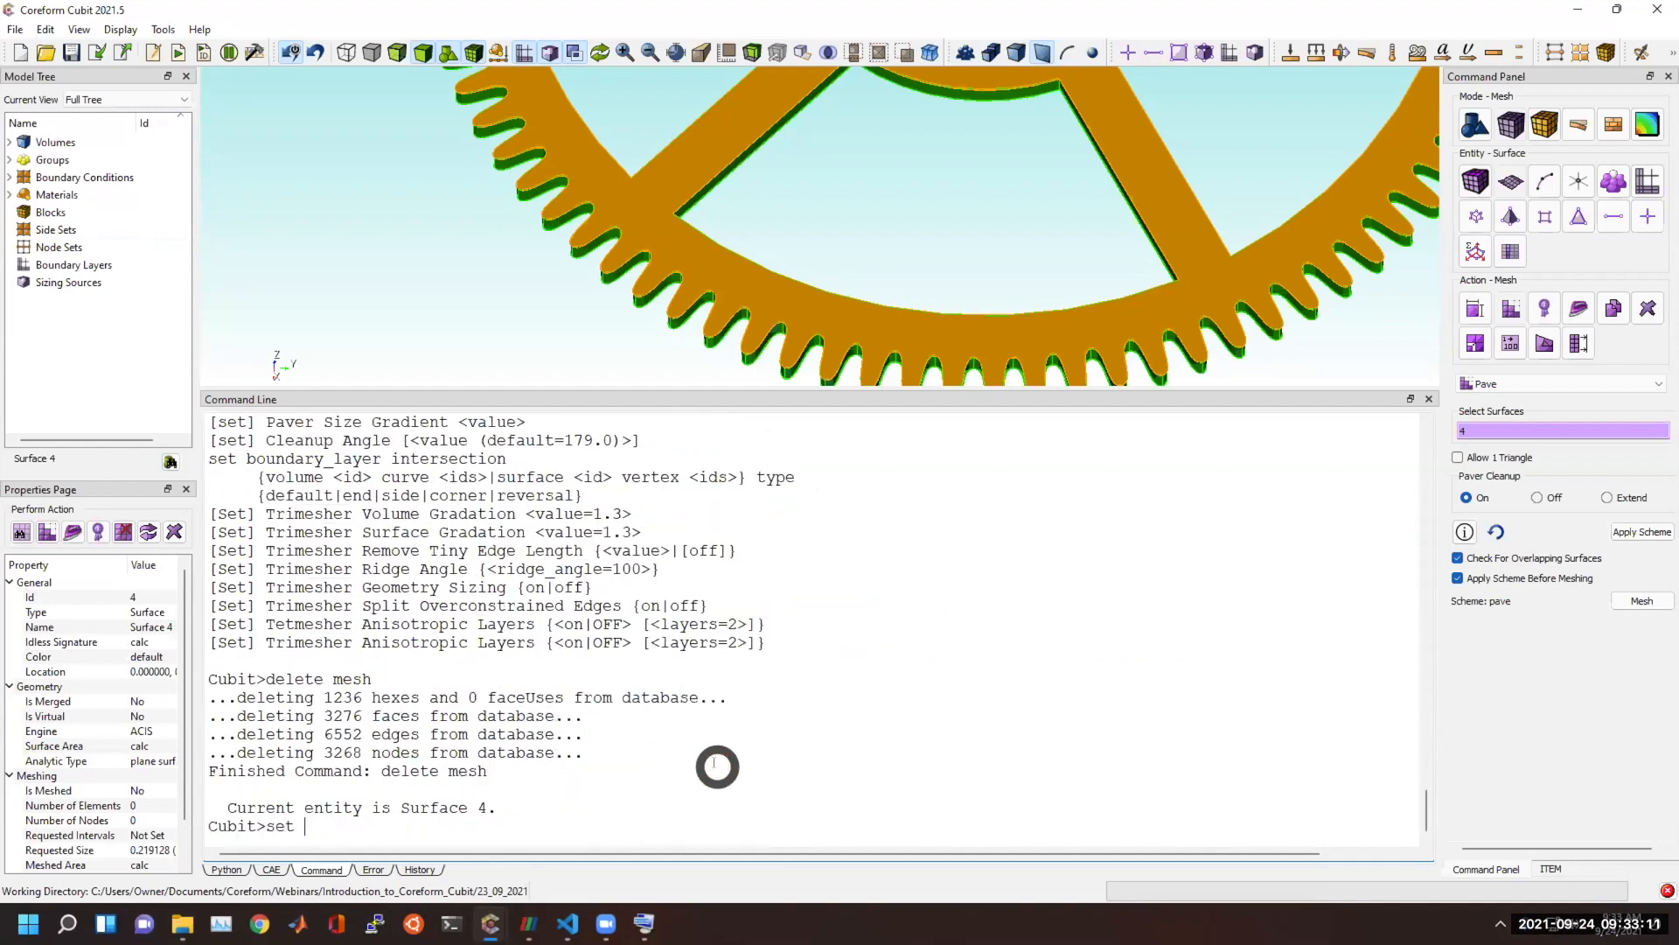
pyautogui.write(' maximum')
pyautogui.press('Tab')
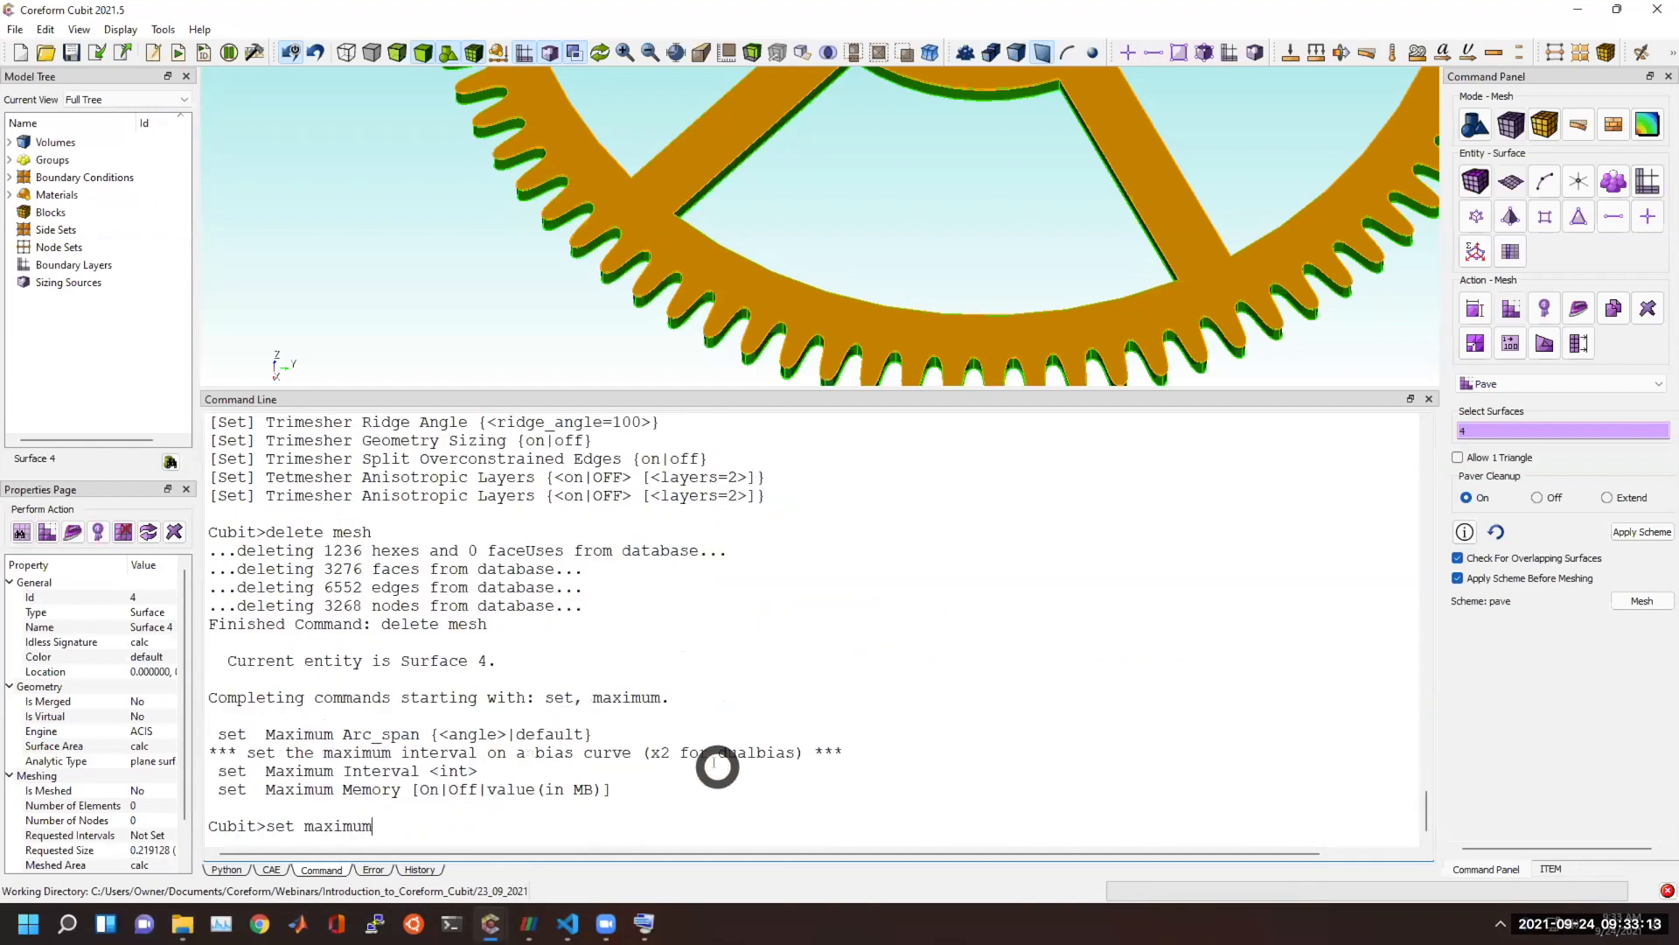
pyautogui.moveTo(341, 731); pyautogui.dragTo(396, 732)
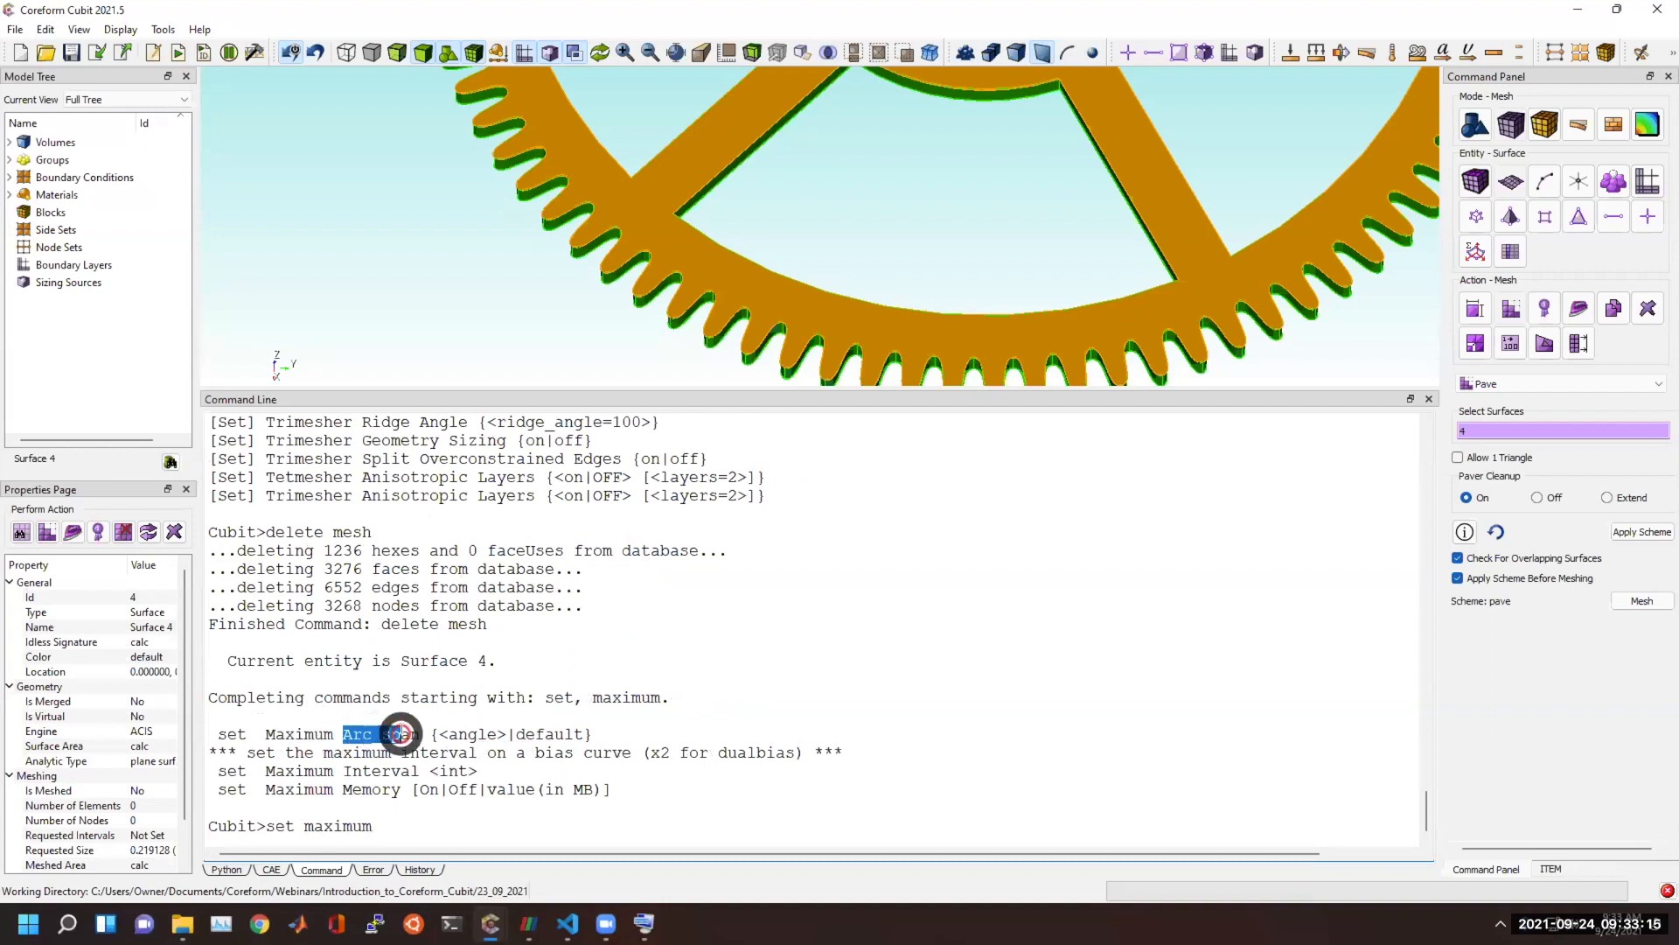
pyautogui.click(510, 835)
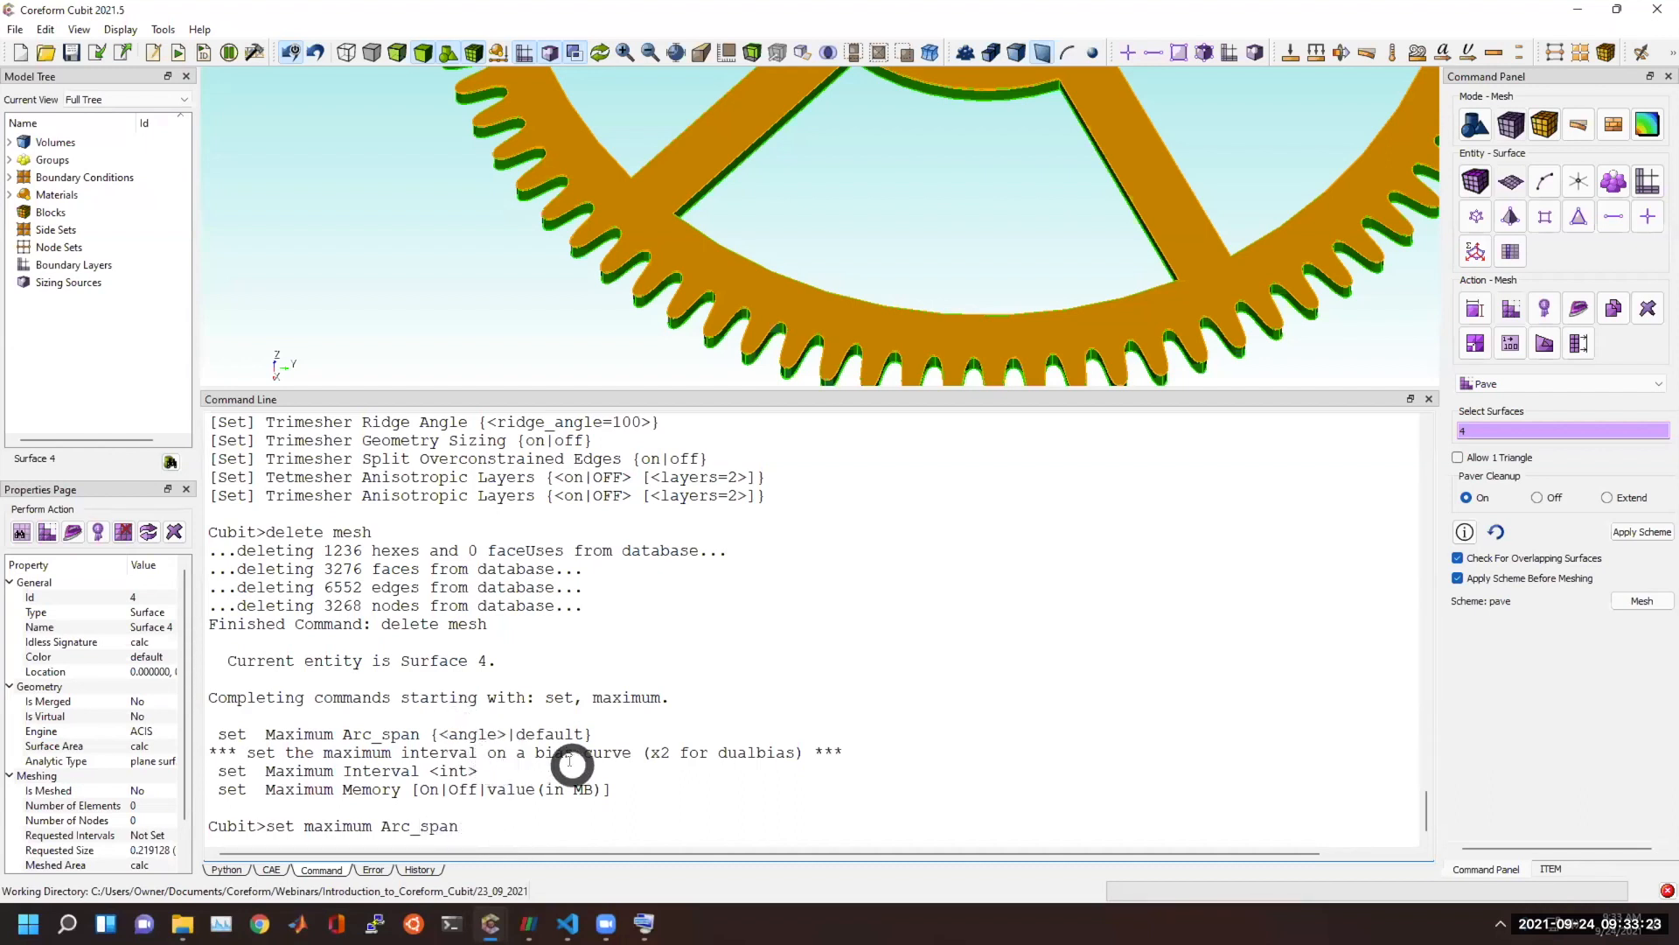
pyautogui.write('5')
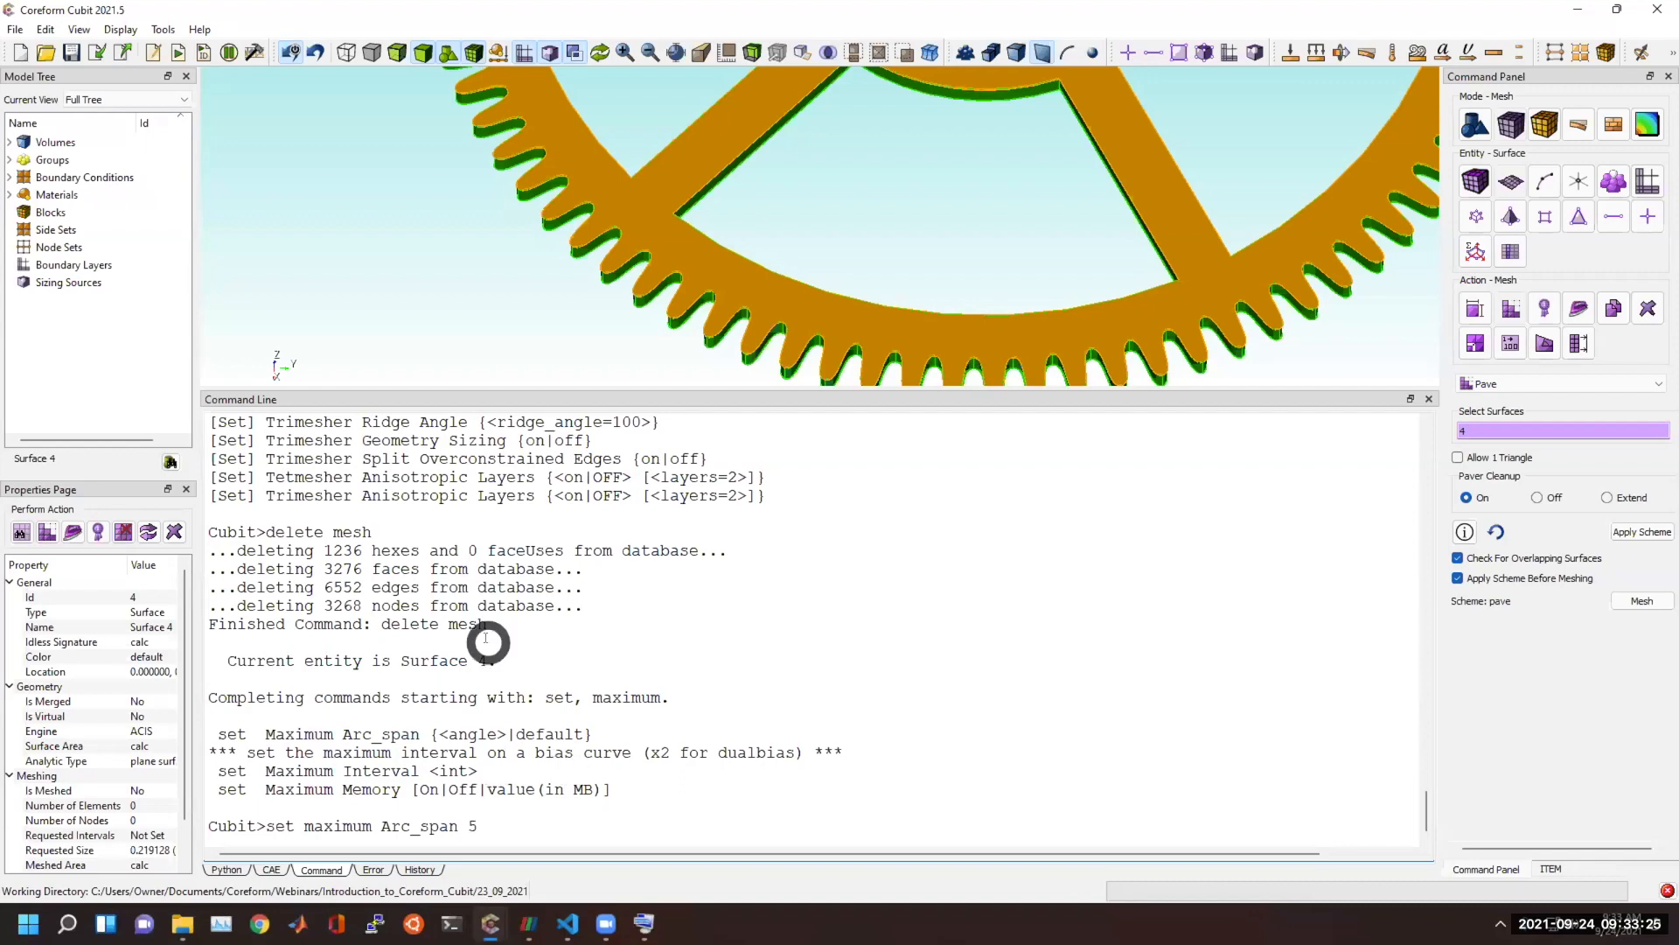
pyautogui.press('Return')
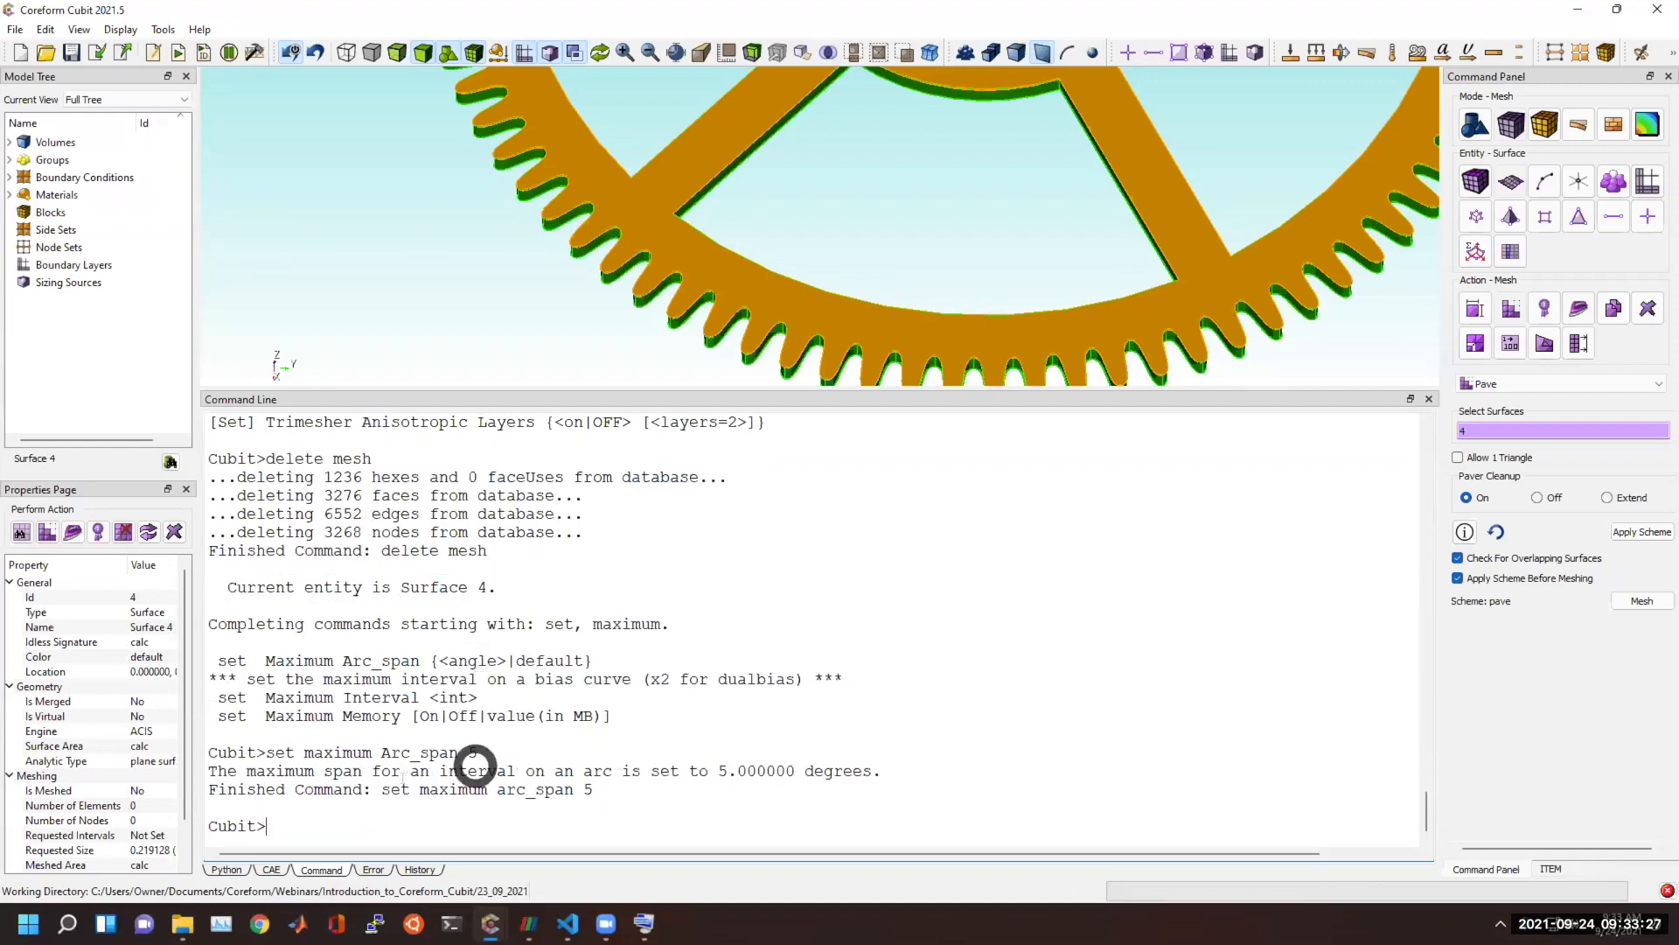
# Mesh Surface 4 of the centre wheel using the Pave scheme.
pyautogui.scroll(5, 631, 262)
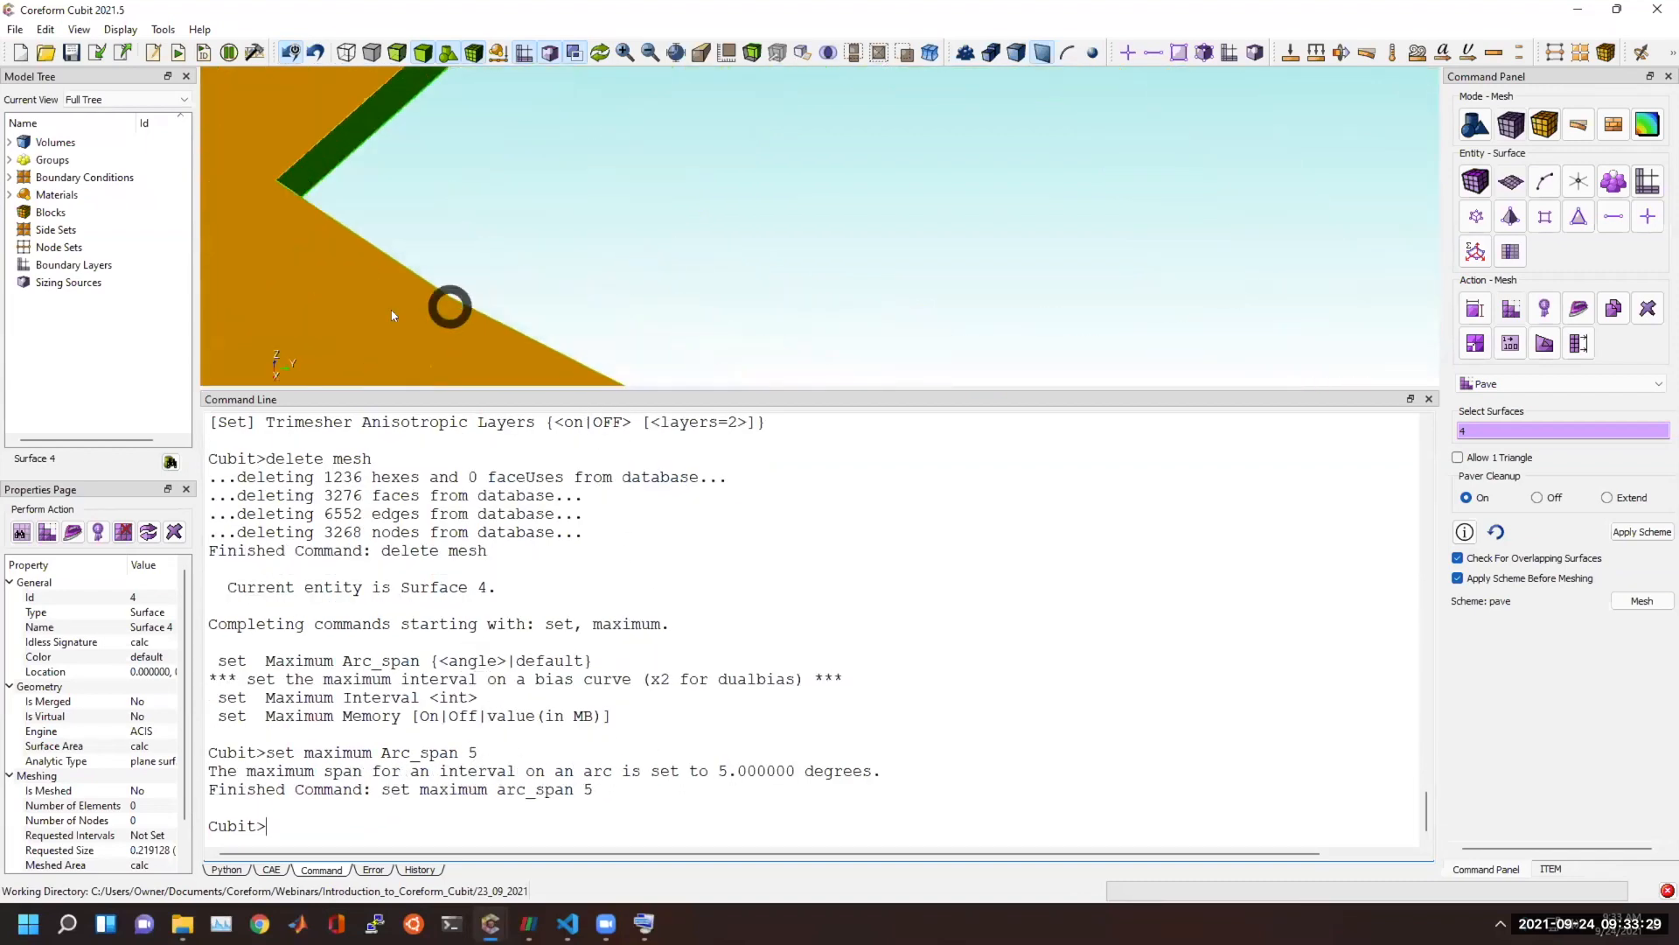
pyautogui.scroll(-4, 393, 312)
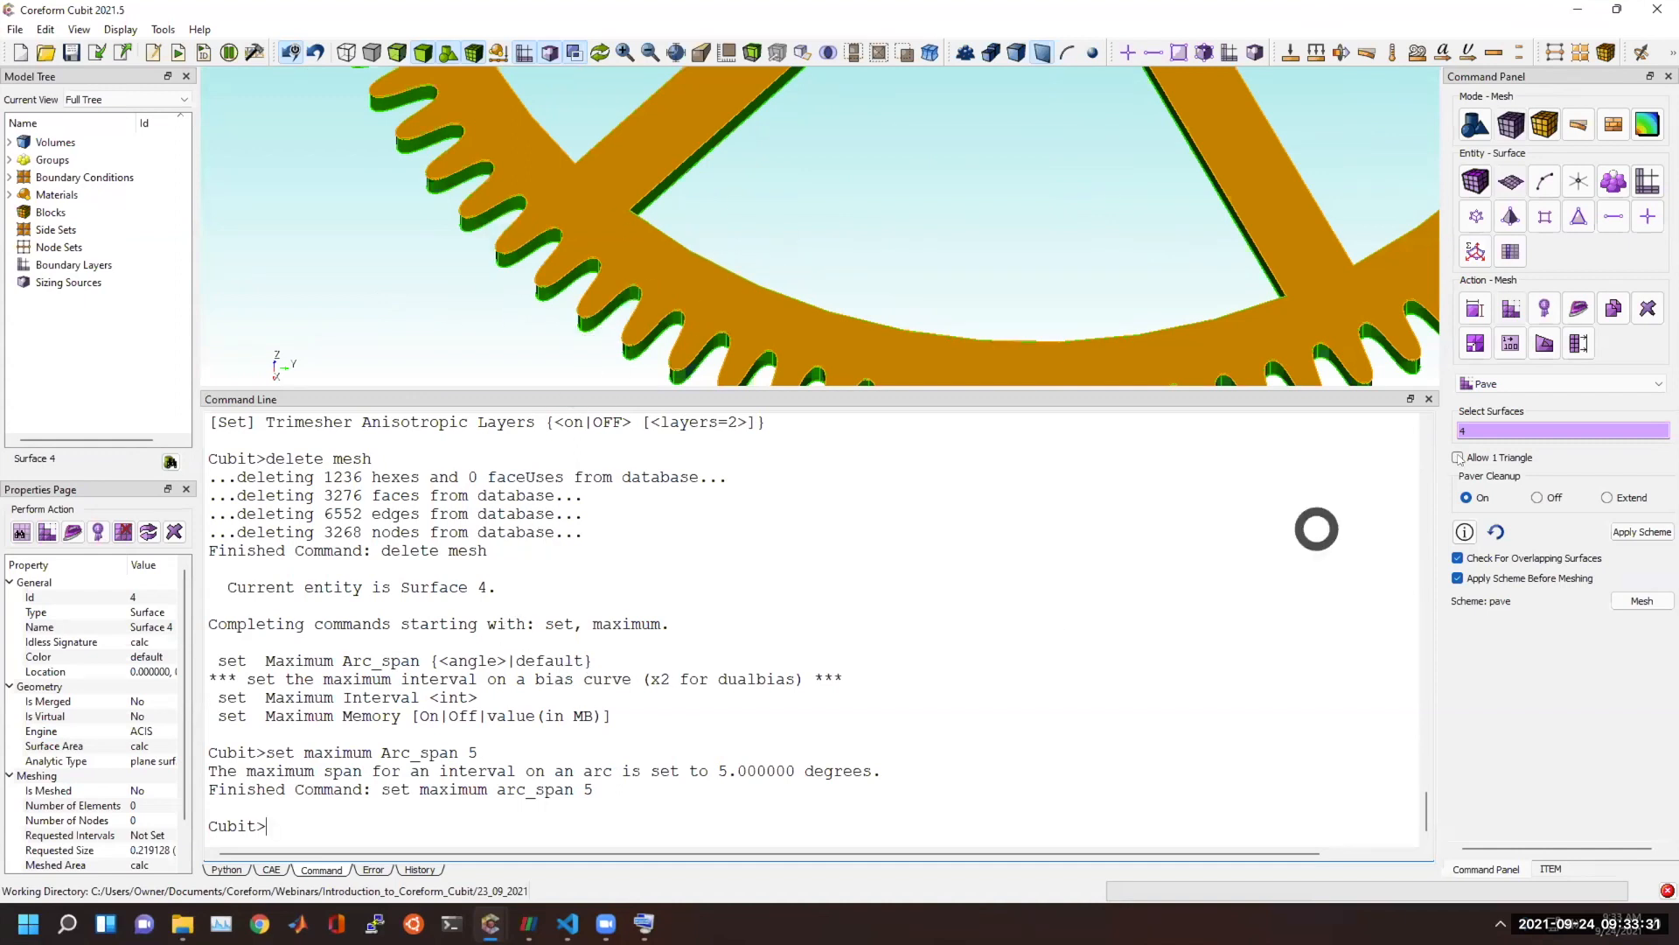
pyautogui.click(1557, 432)
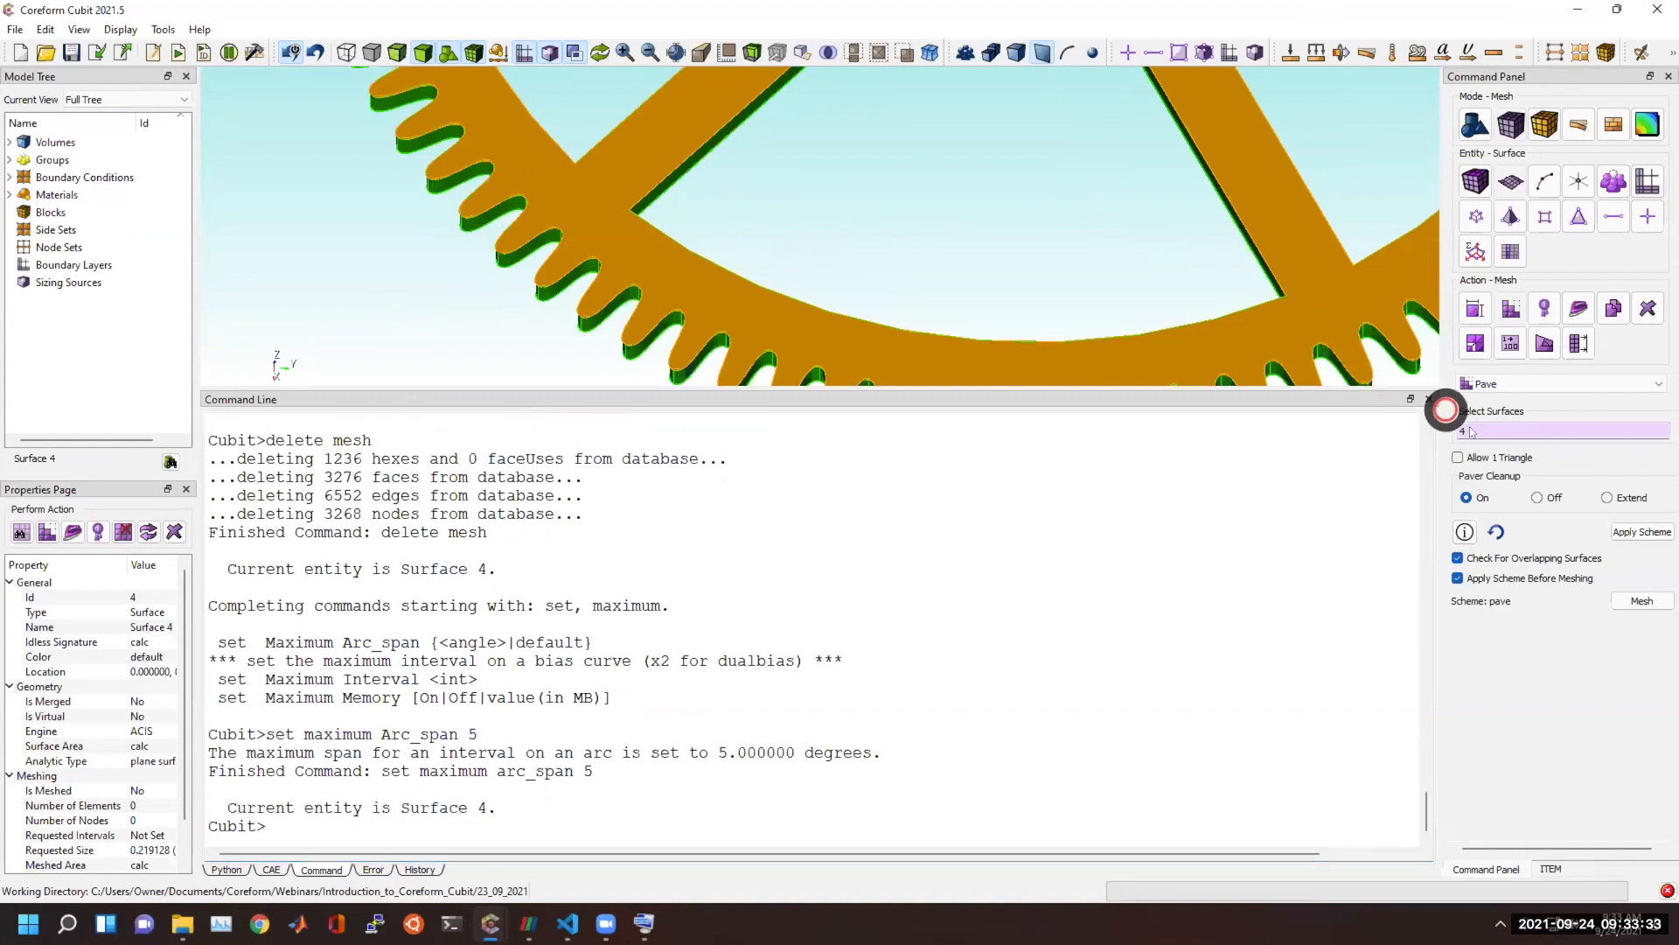
pyautogui.click(1644, 600)
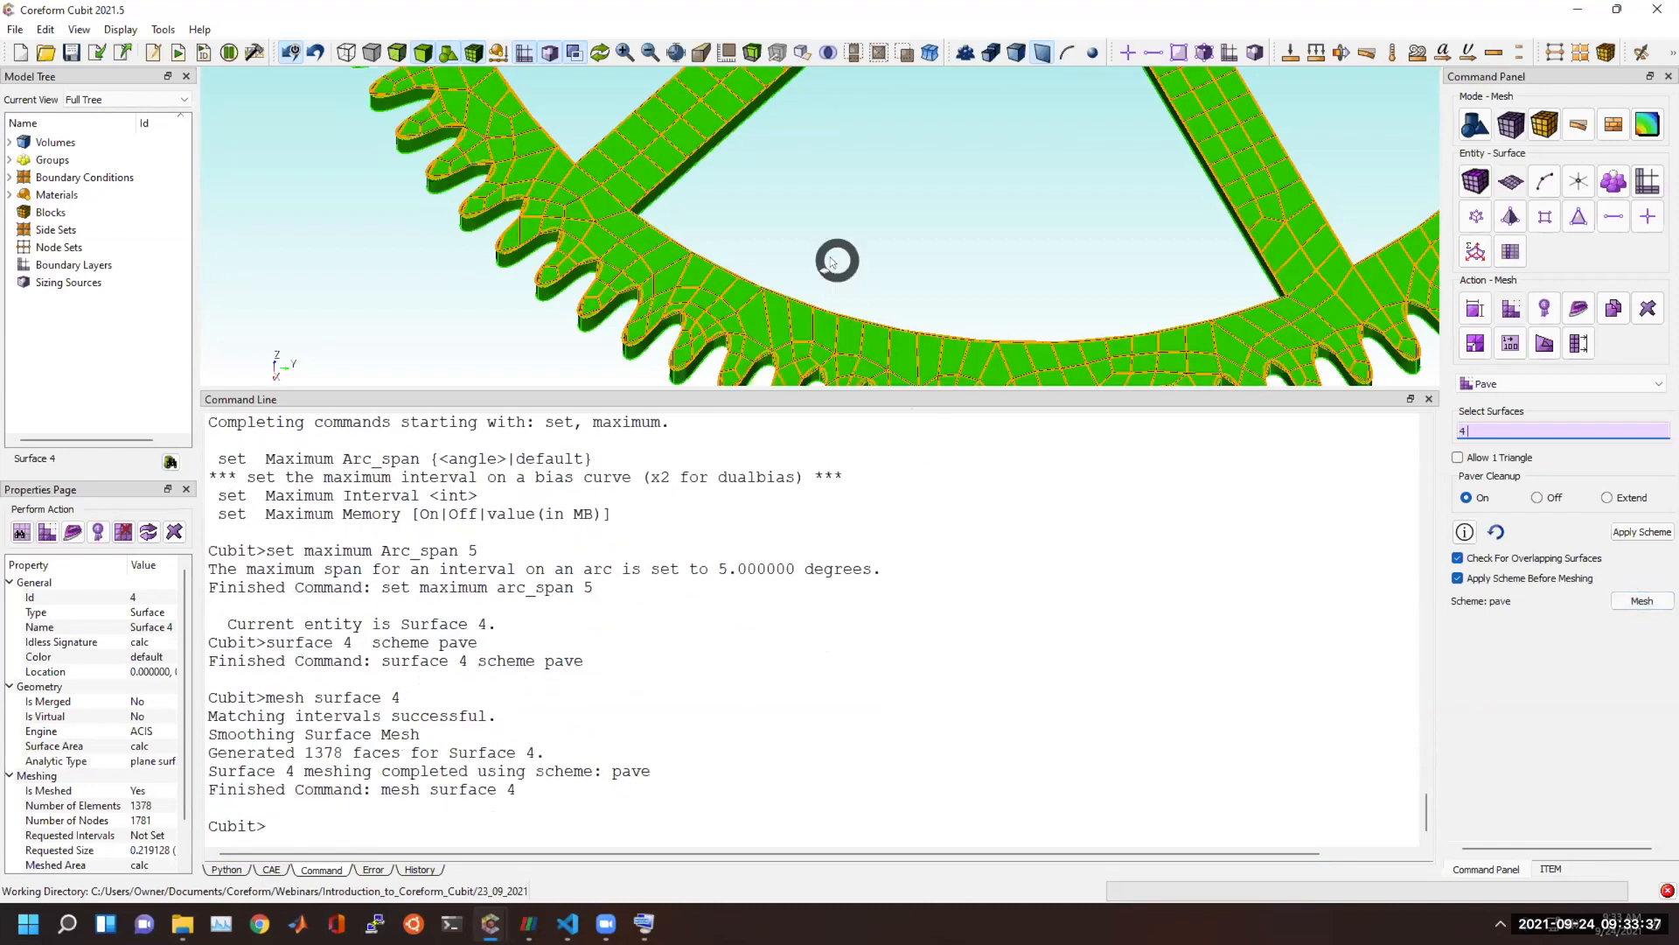
# Run "delete mesh" to remove the paved mesh from Surface 4.
pyautogui.click(684, 661)
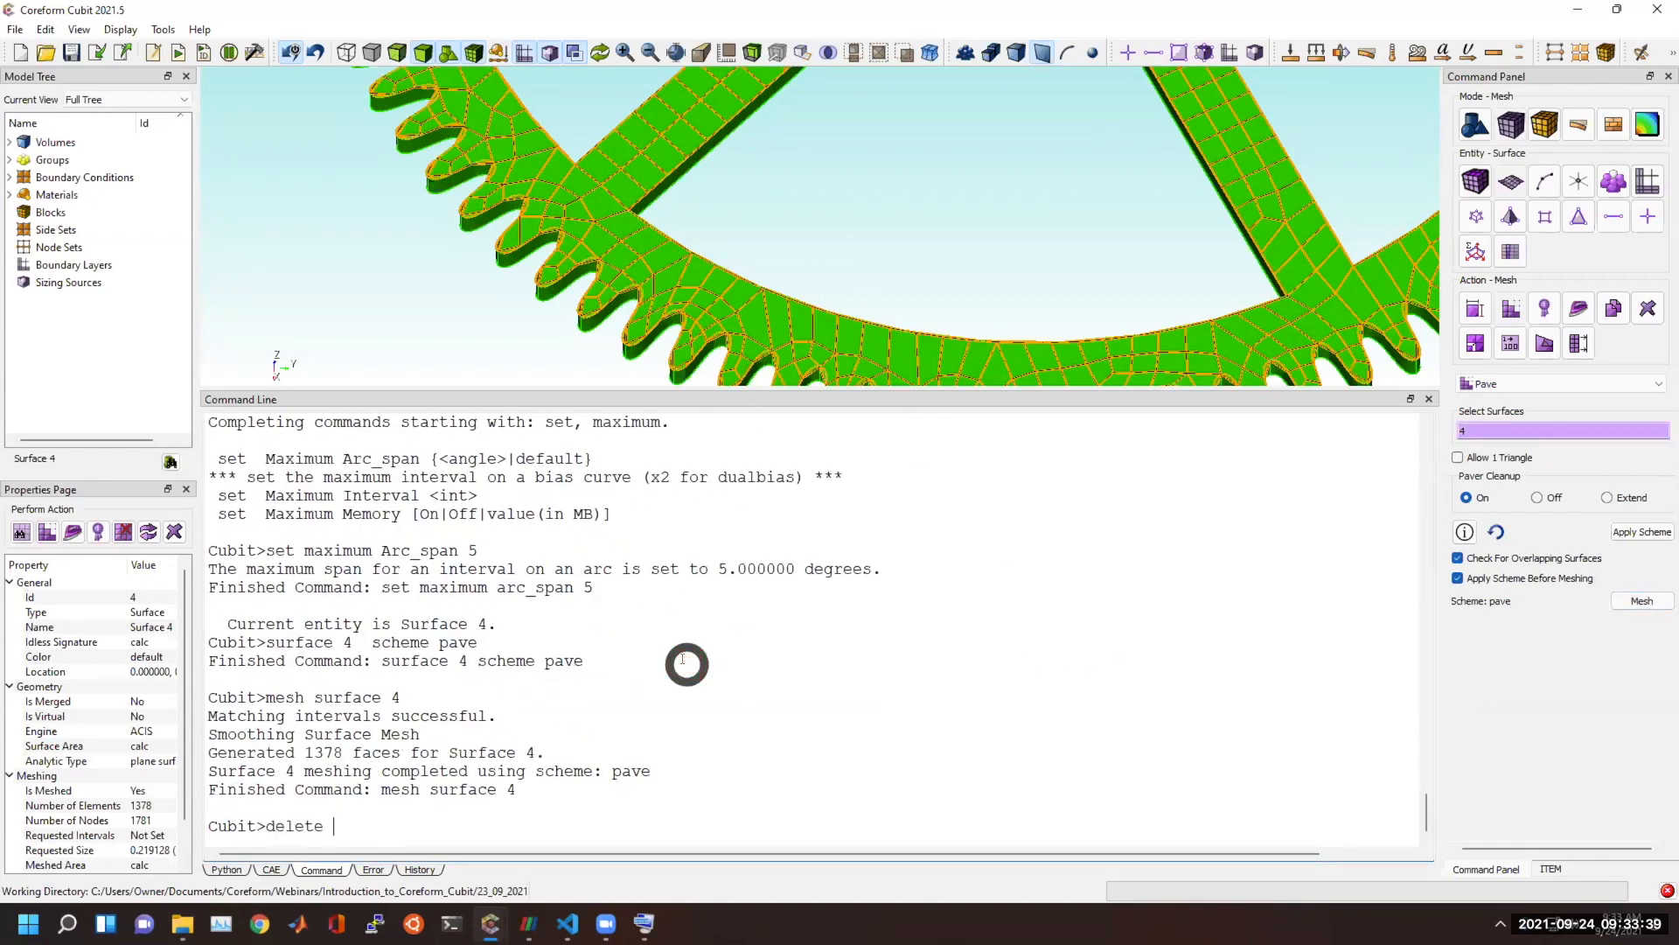
pyautogui.write('delete mesh')
pyautogui.press('Return')
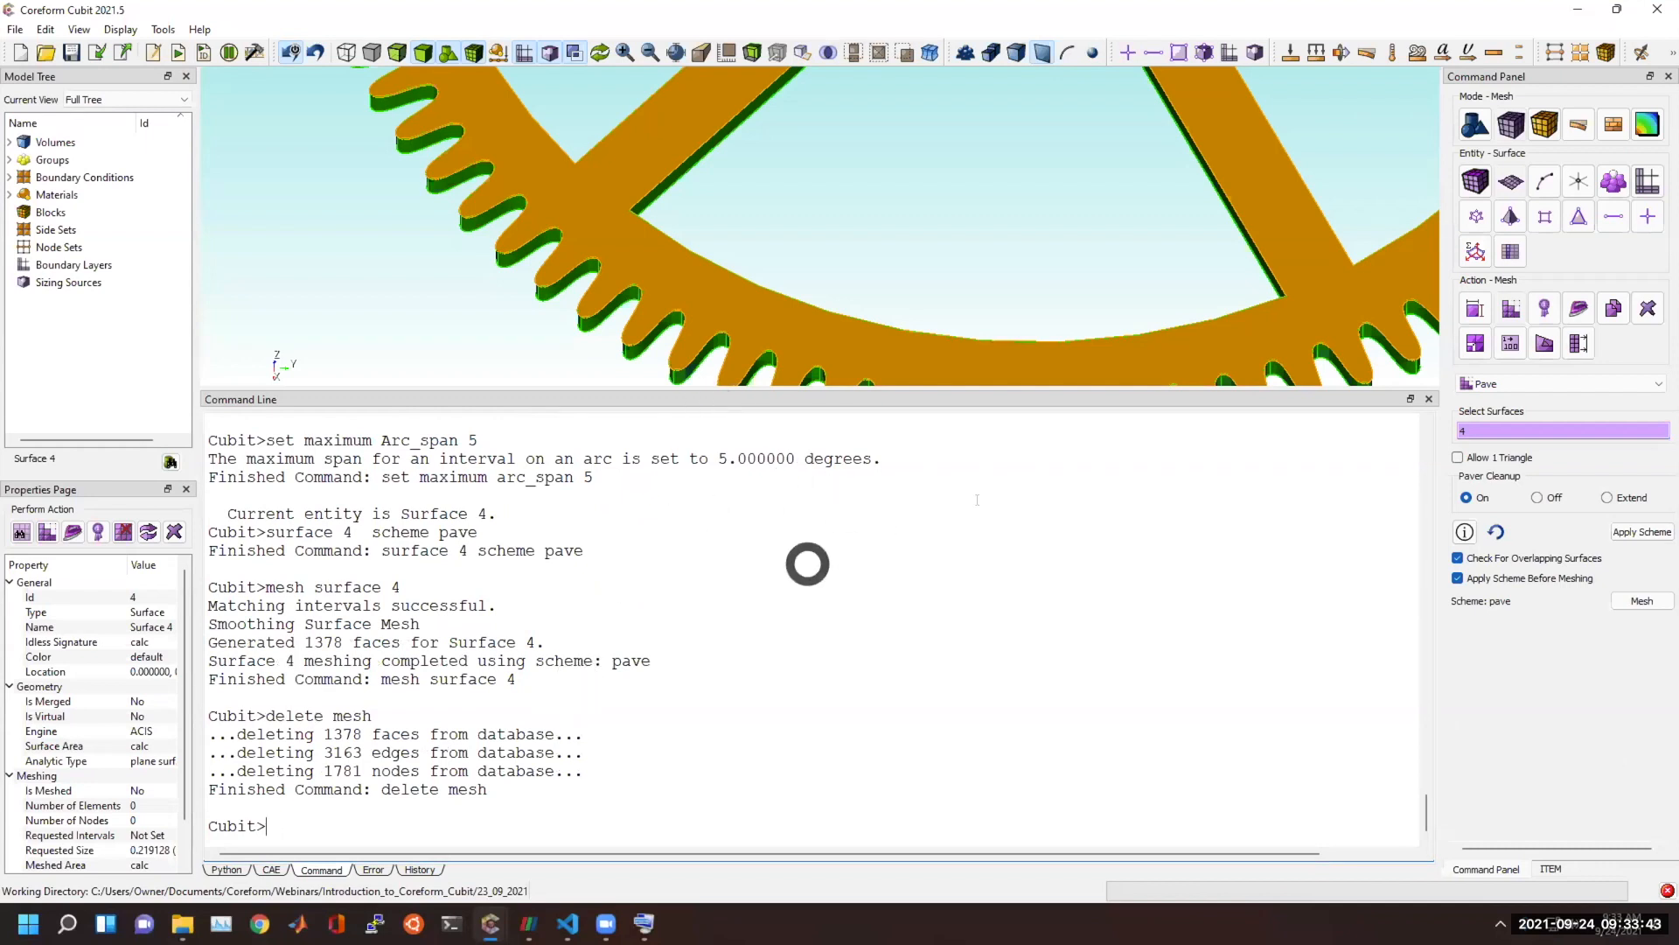
# Preview automatic interval sizing on Surface 4 with the Auto Factor shifted toward Fine.
pyautogui.click(1020, 374)
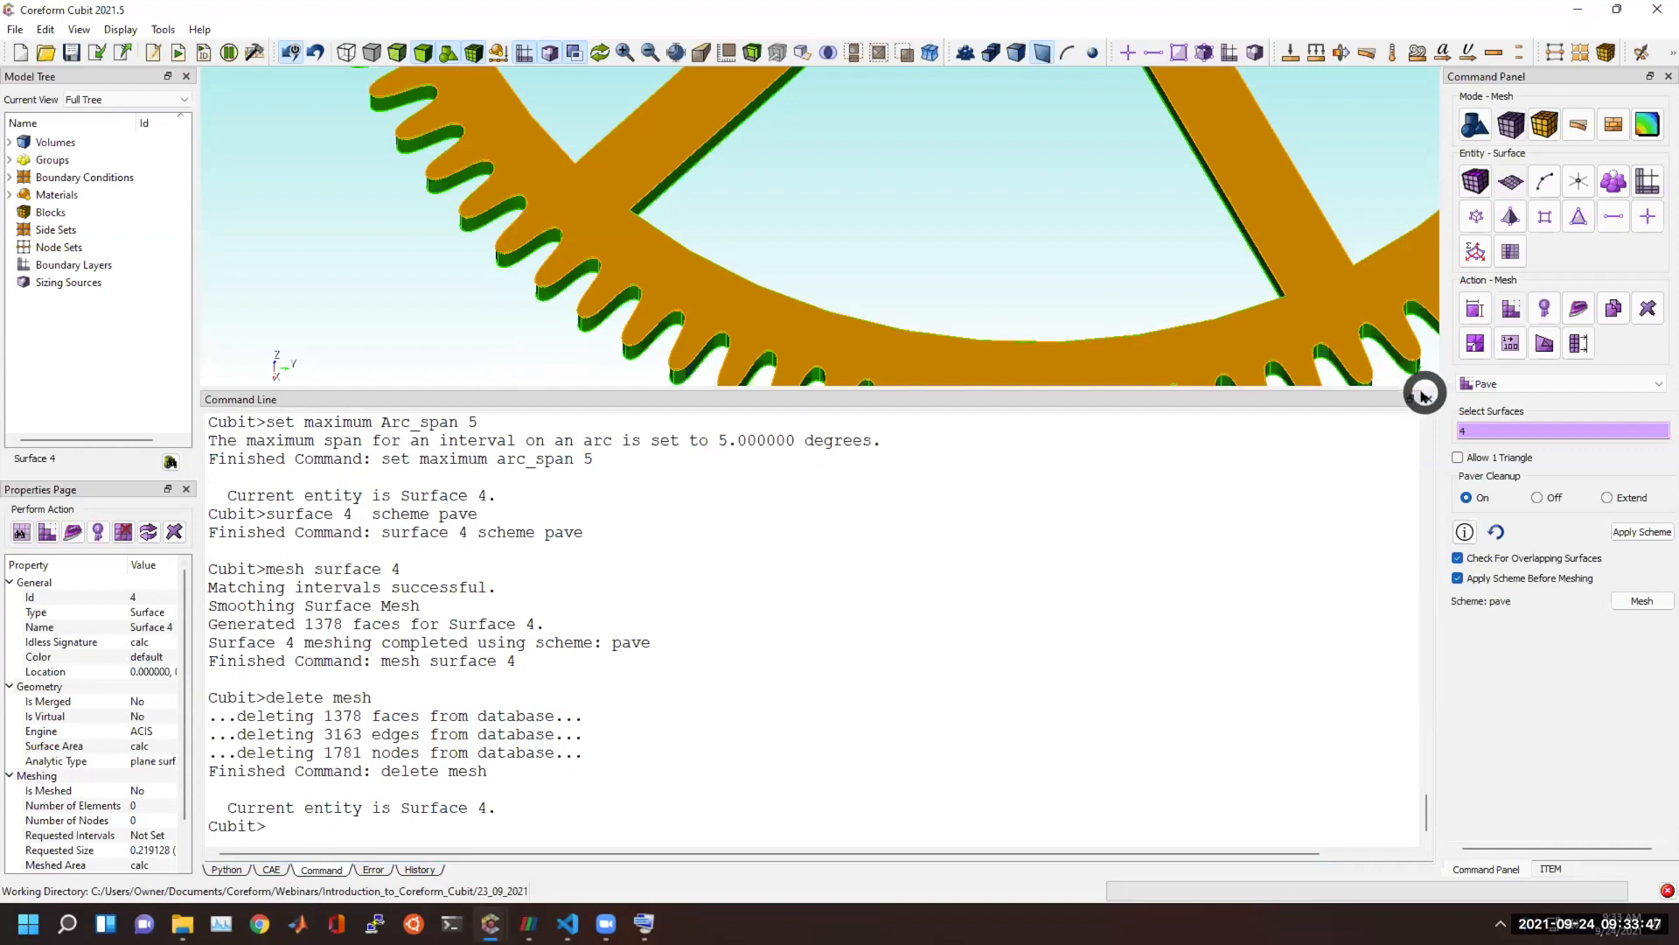
pyautogui.click(1473, 309)
pyautogui.click(1499, 384)
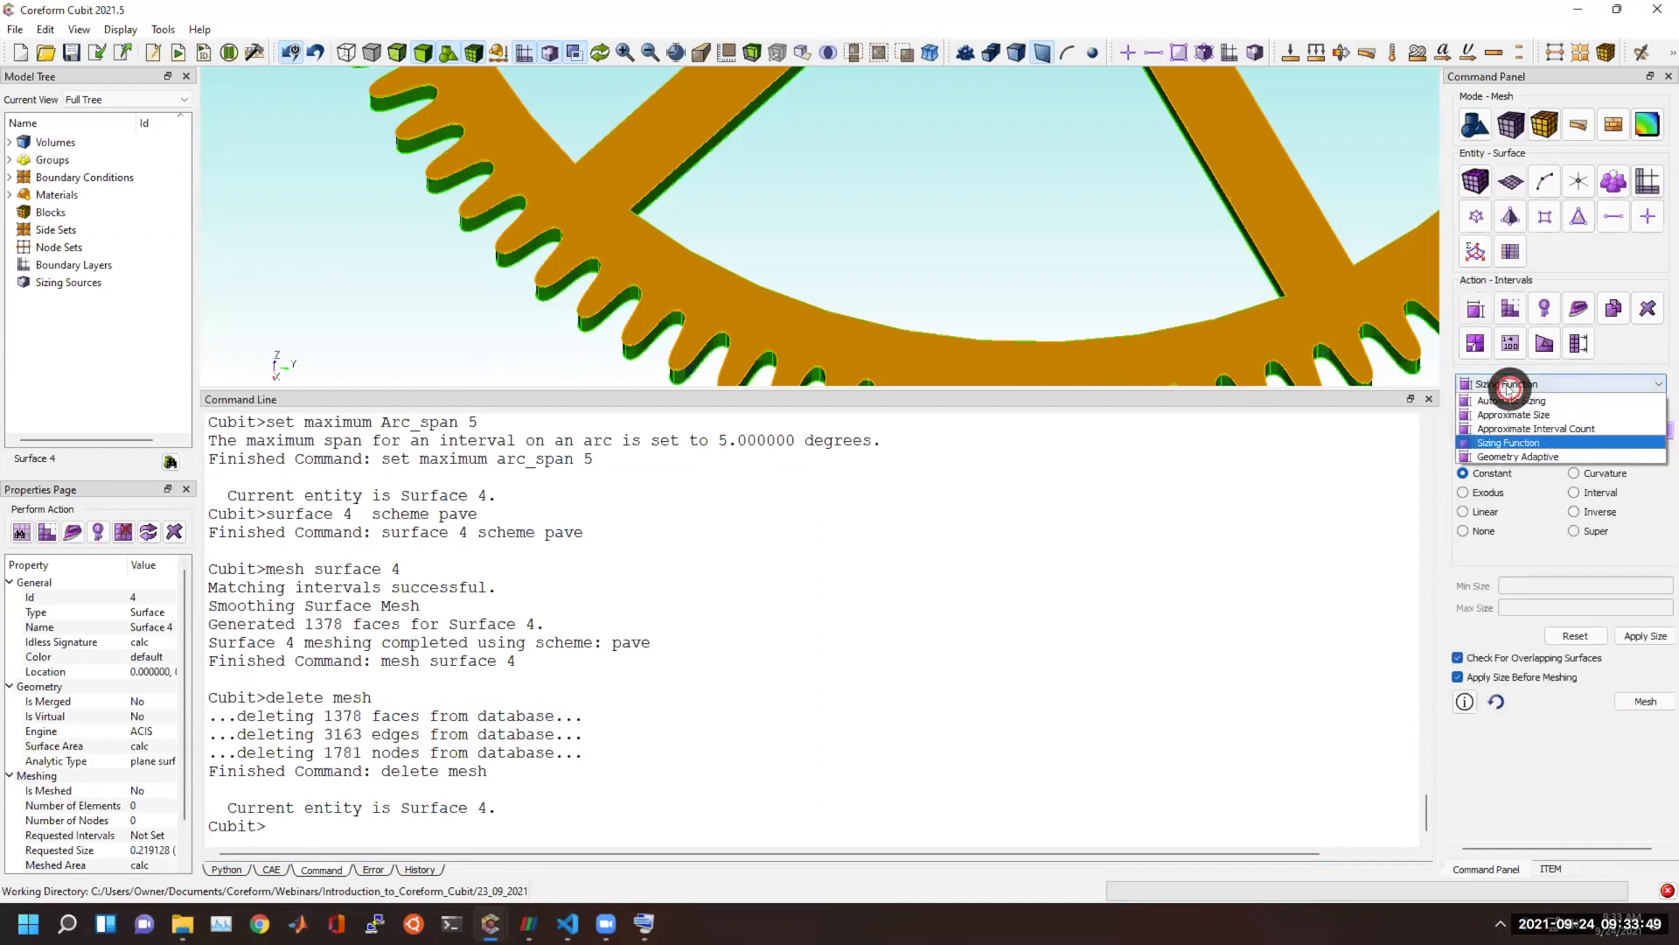
pyautogui.click(1507, 426)
pyautogui.click(1529, 480)
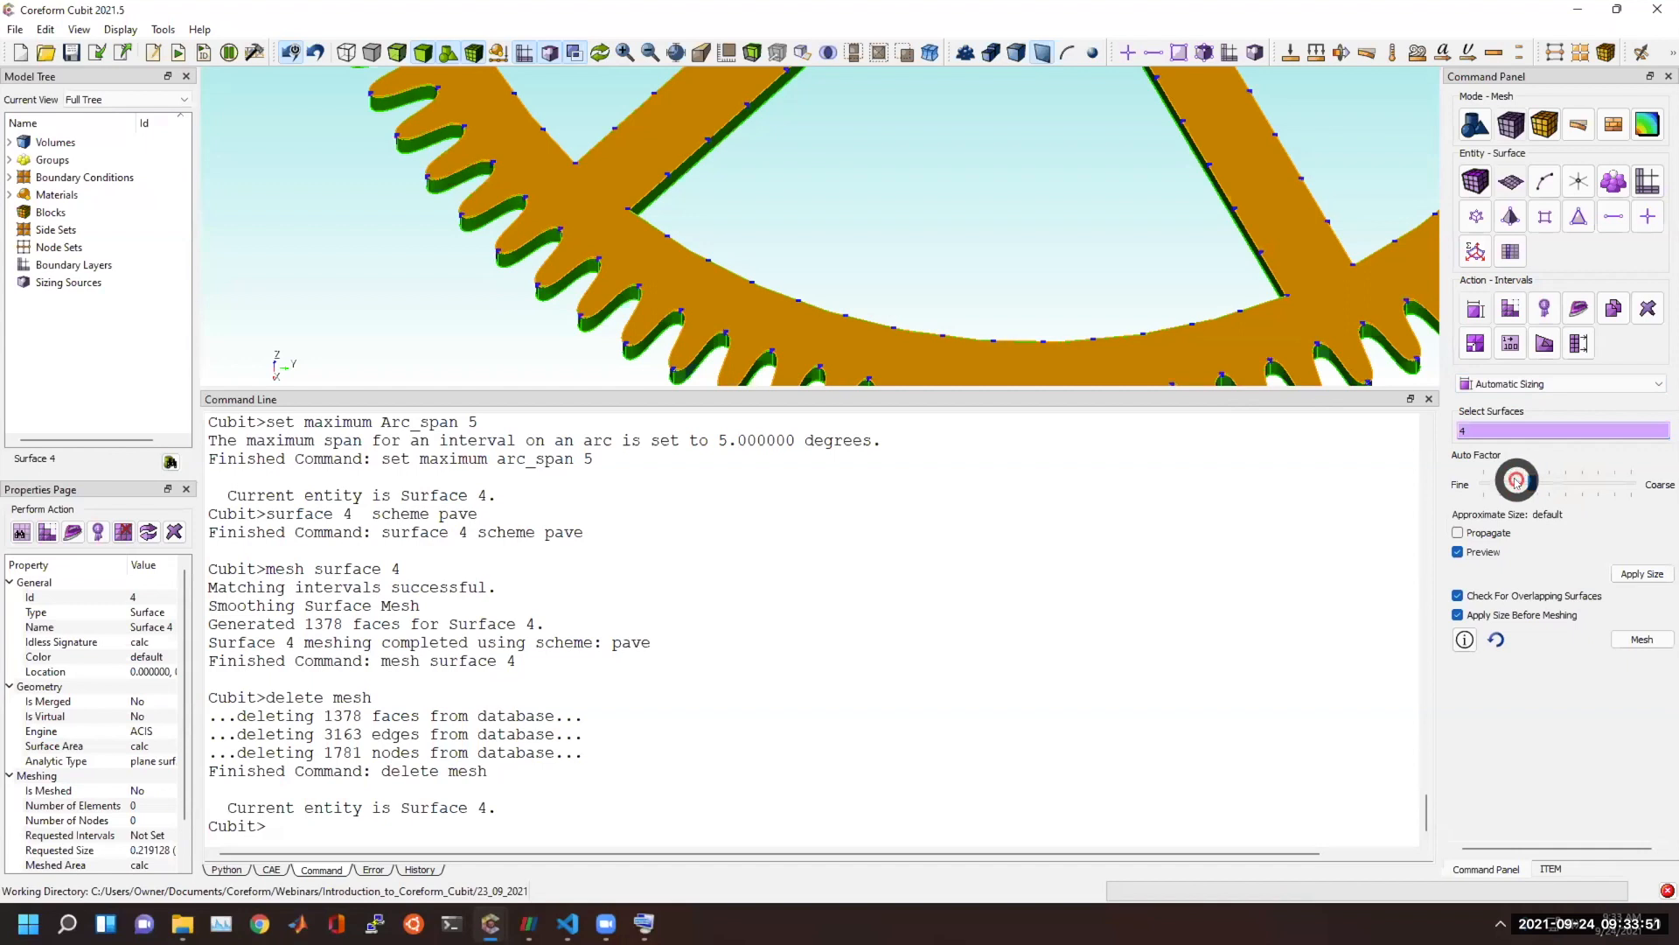
pyautogui.moveTo(1516, 482); pyautogui.dragTo(1487, 479)
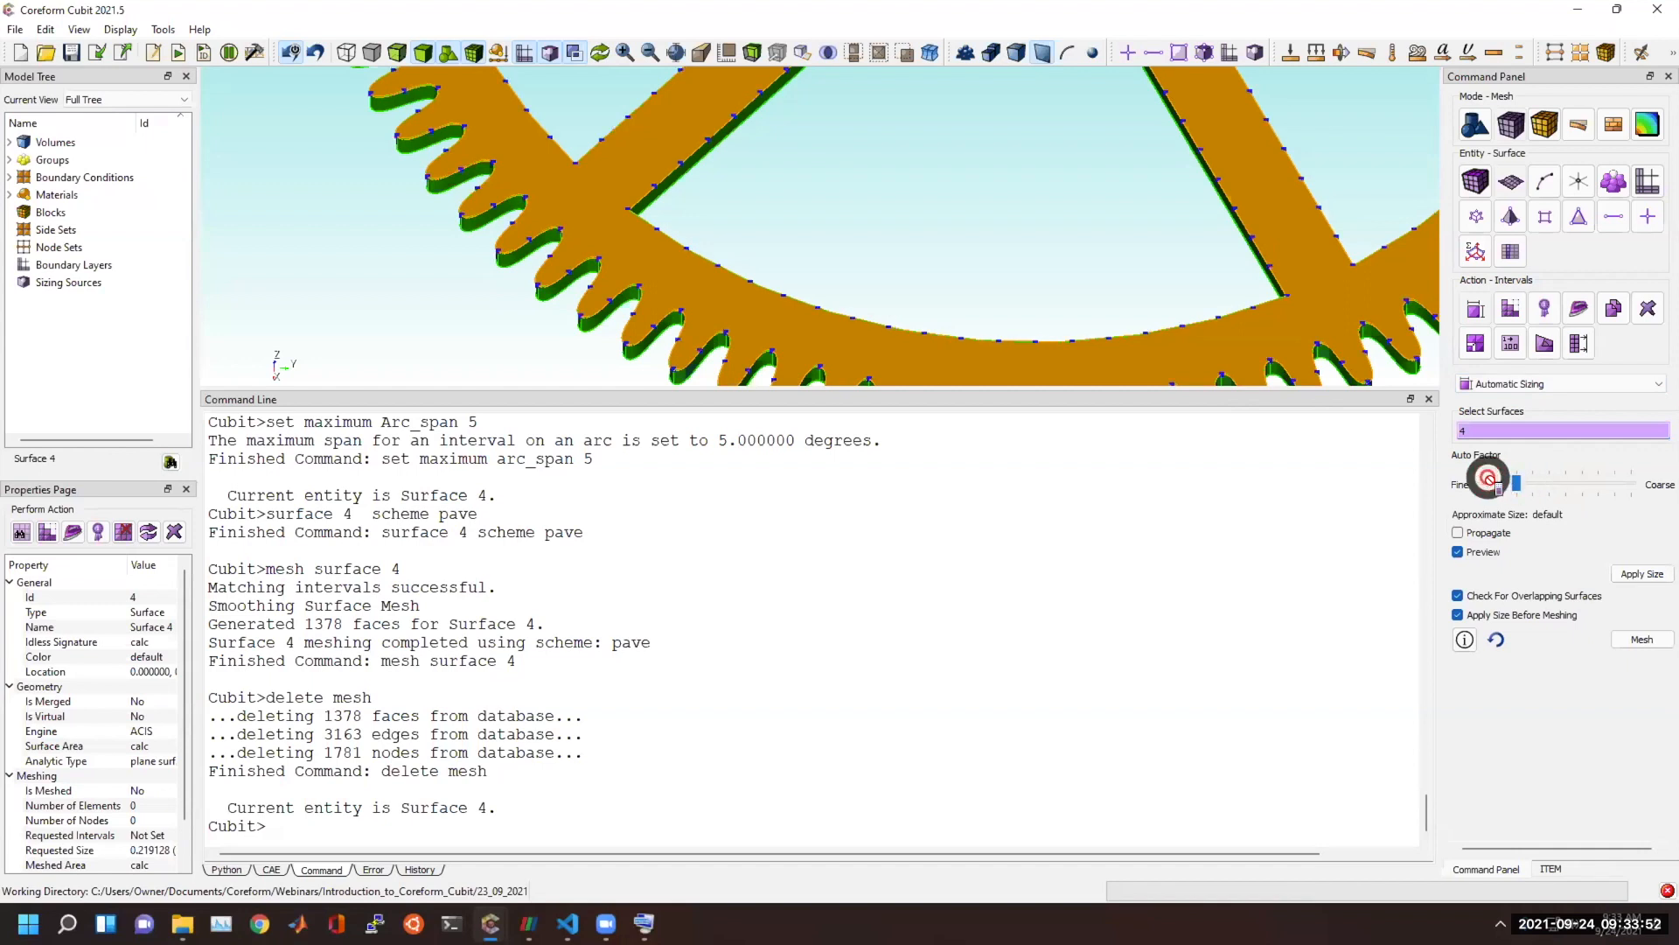
# Apply an approximate size of 0.05 to Surface 4 and mesh the surface.
pyautogui.click(1530, 385)
pyautogui.click(1536, 418)
pyautogui.click(1552, 449)
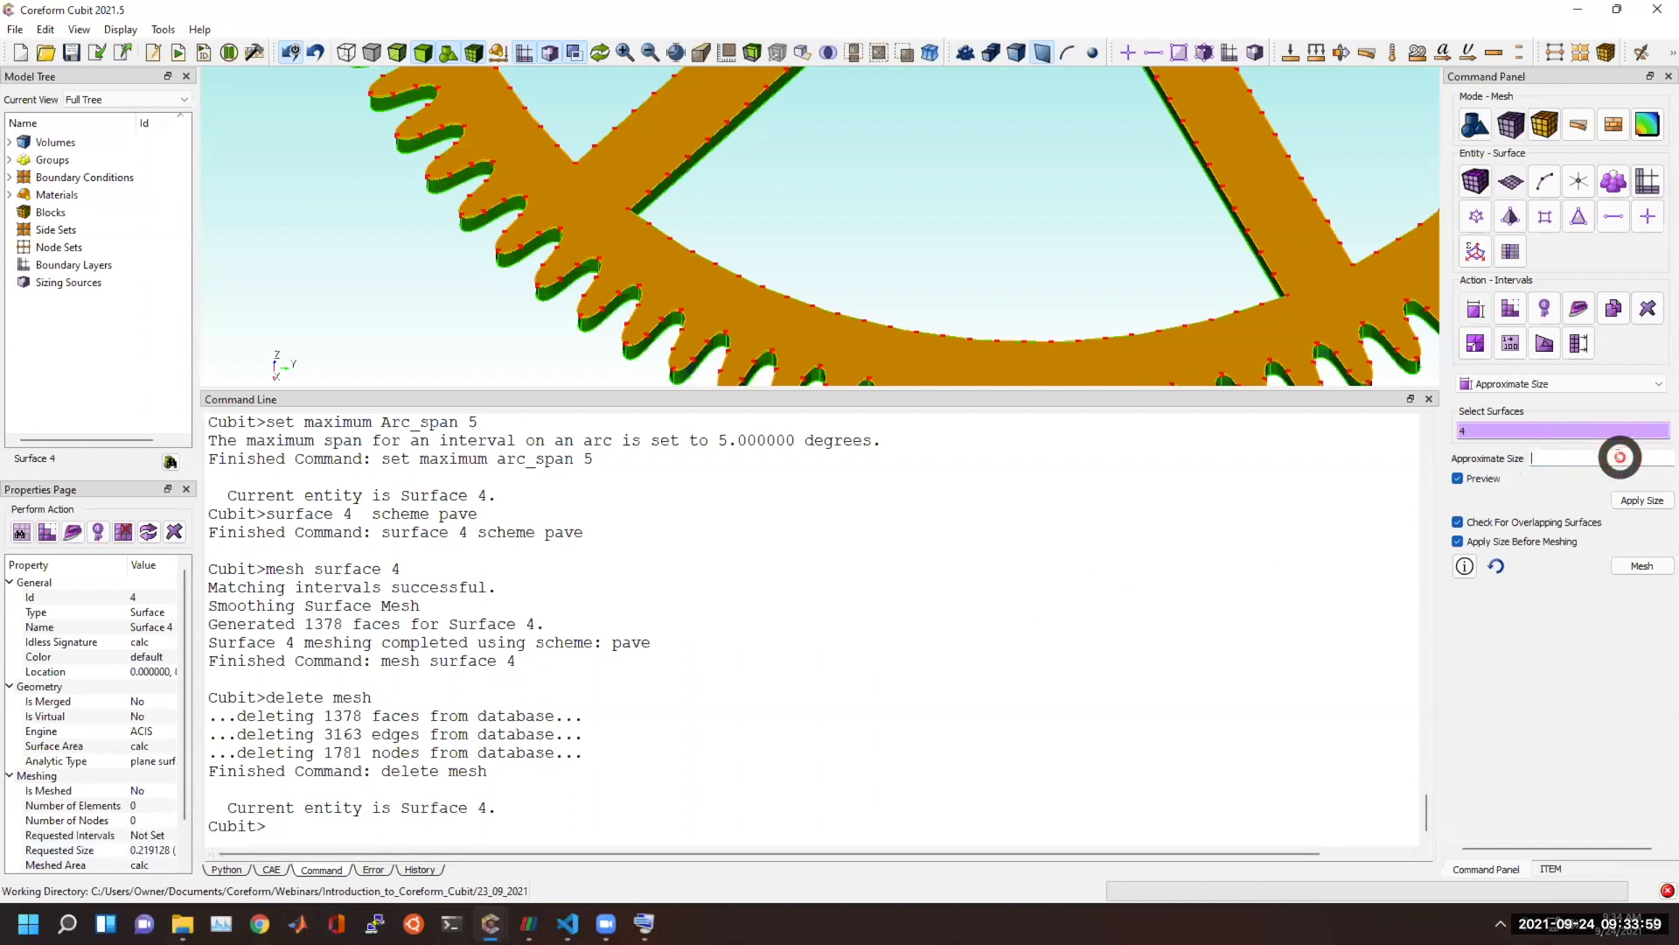
pyautogui.write('0.05')
pyautogui.click(1632, 506)
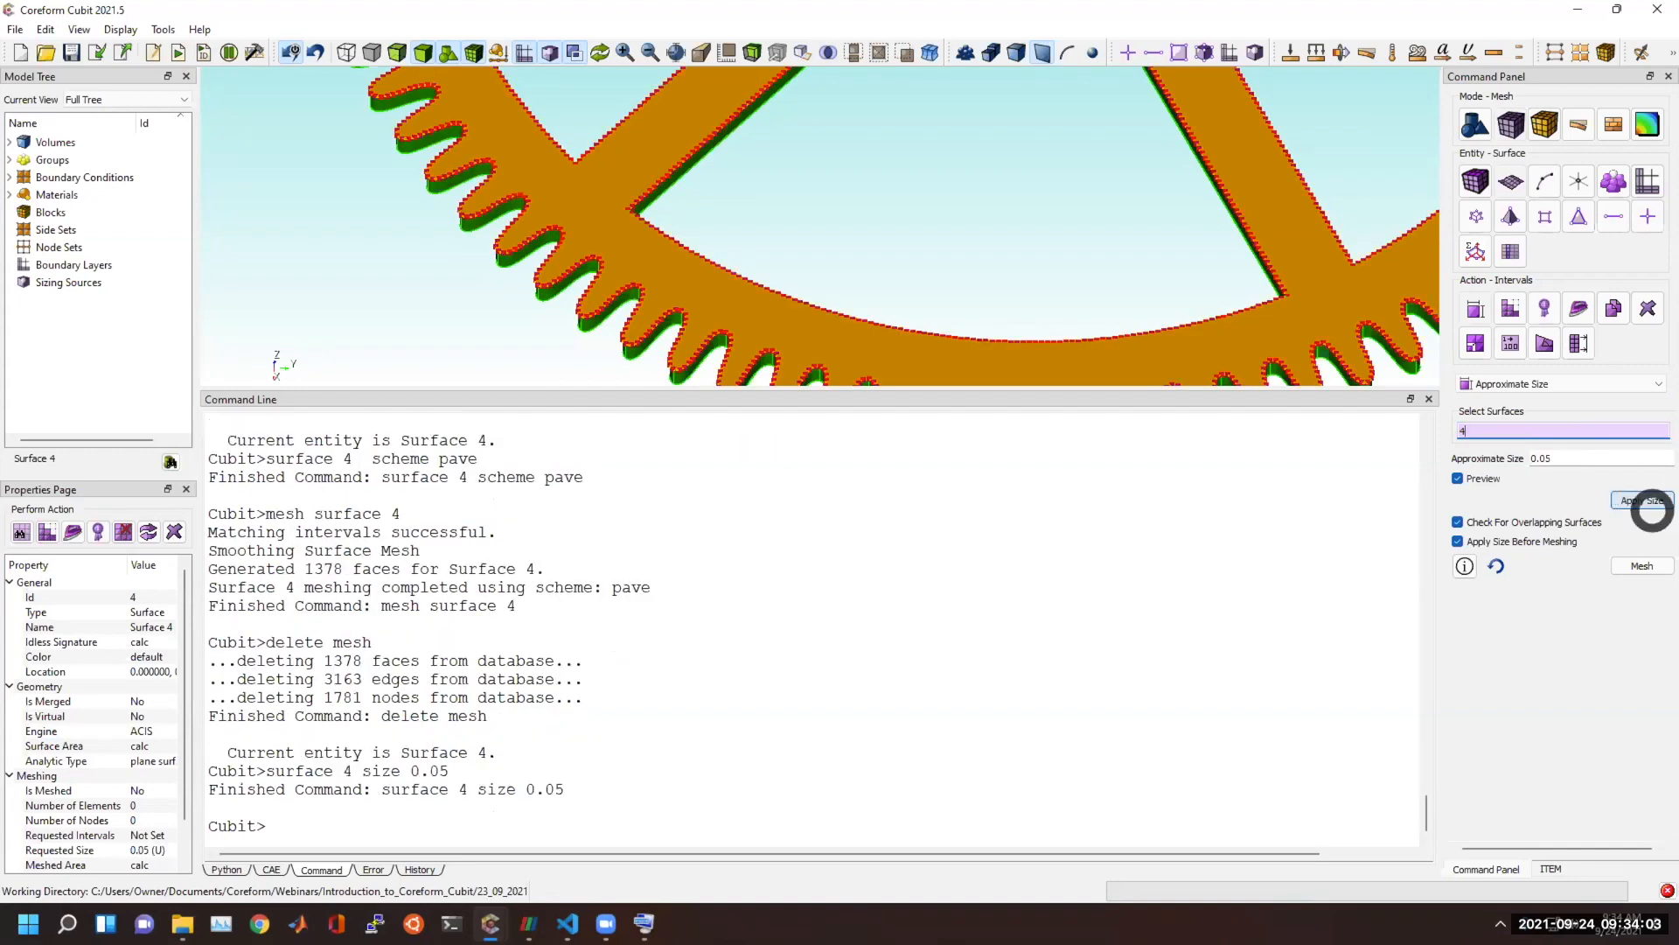
pyautogui.click(1644, 500)
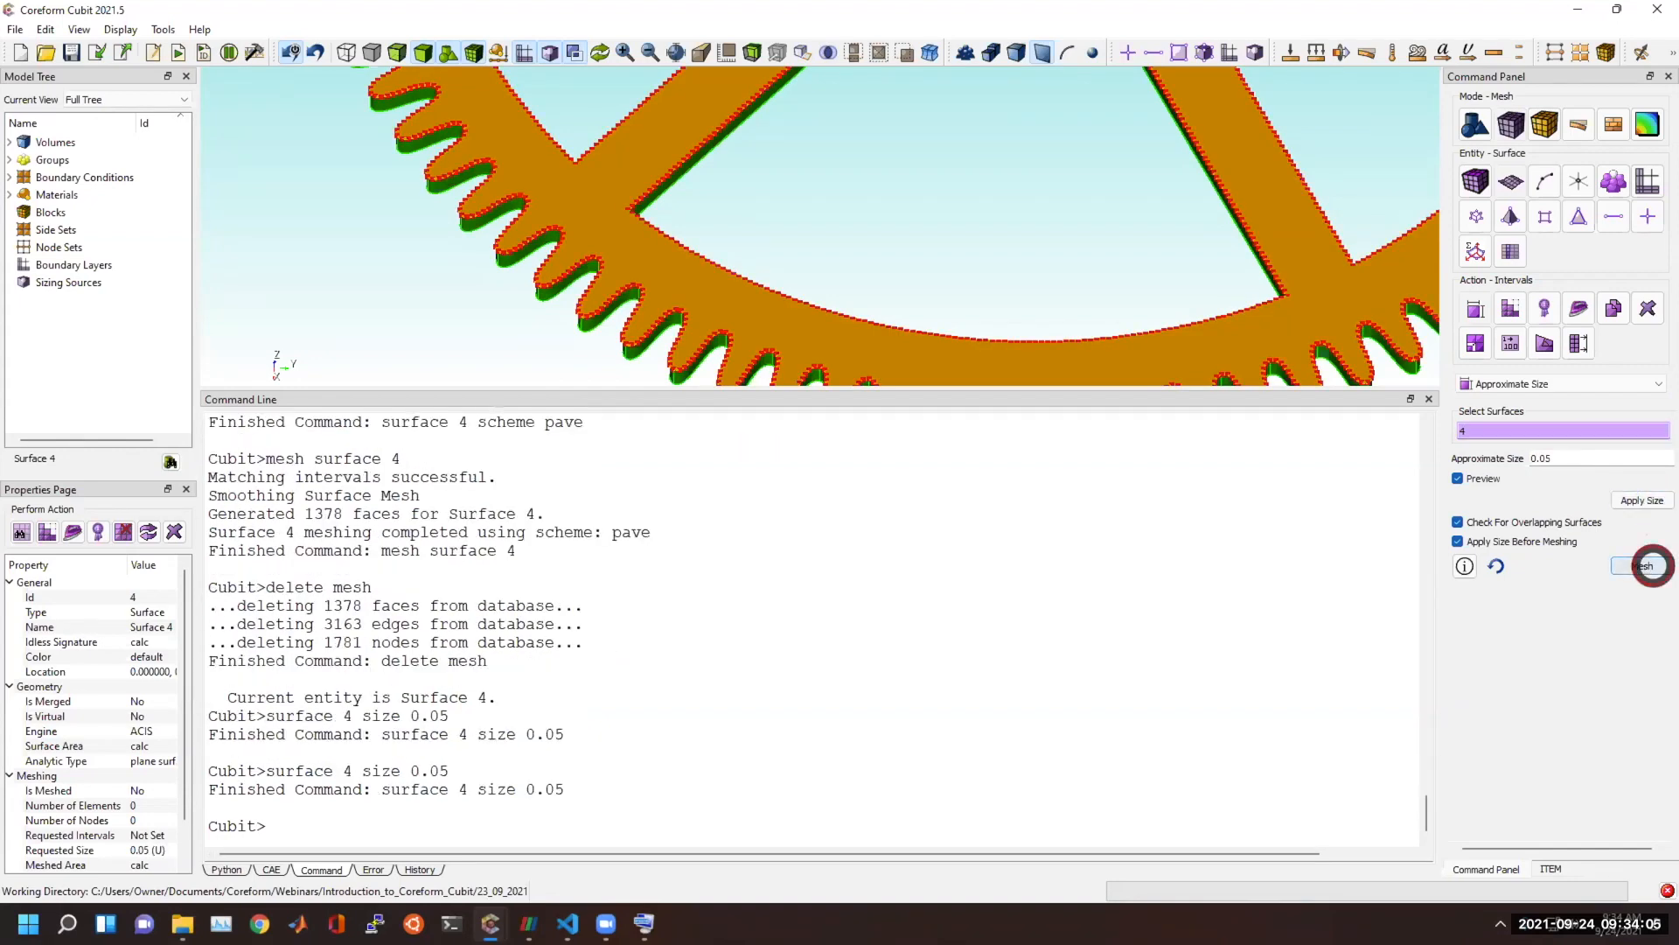
pyautogui.click(1649, 565)
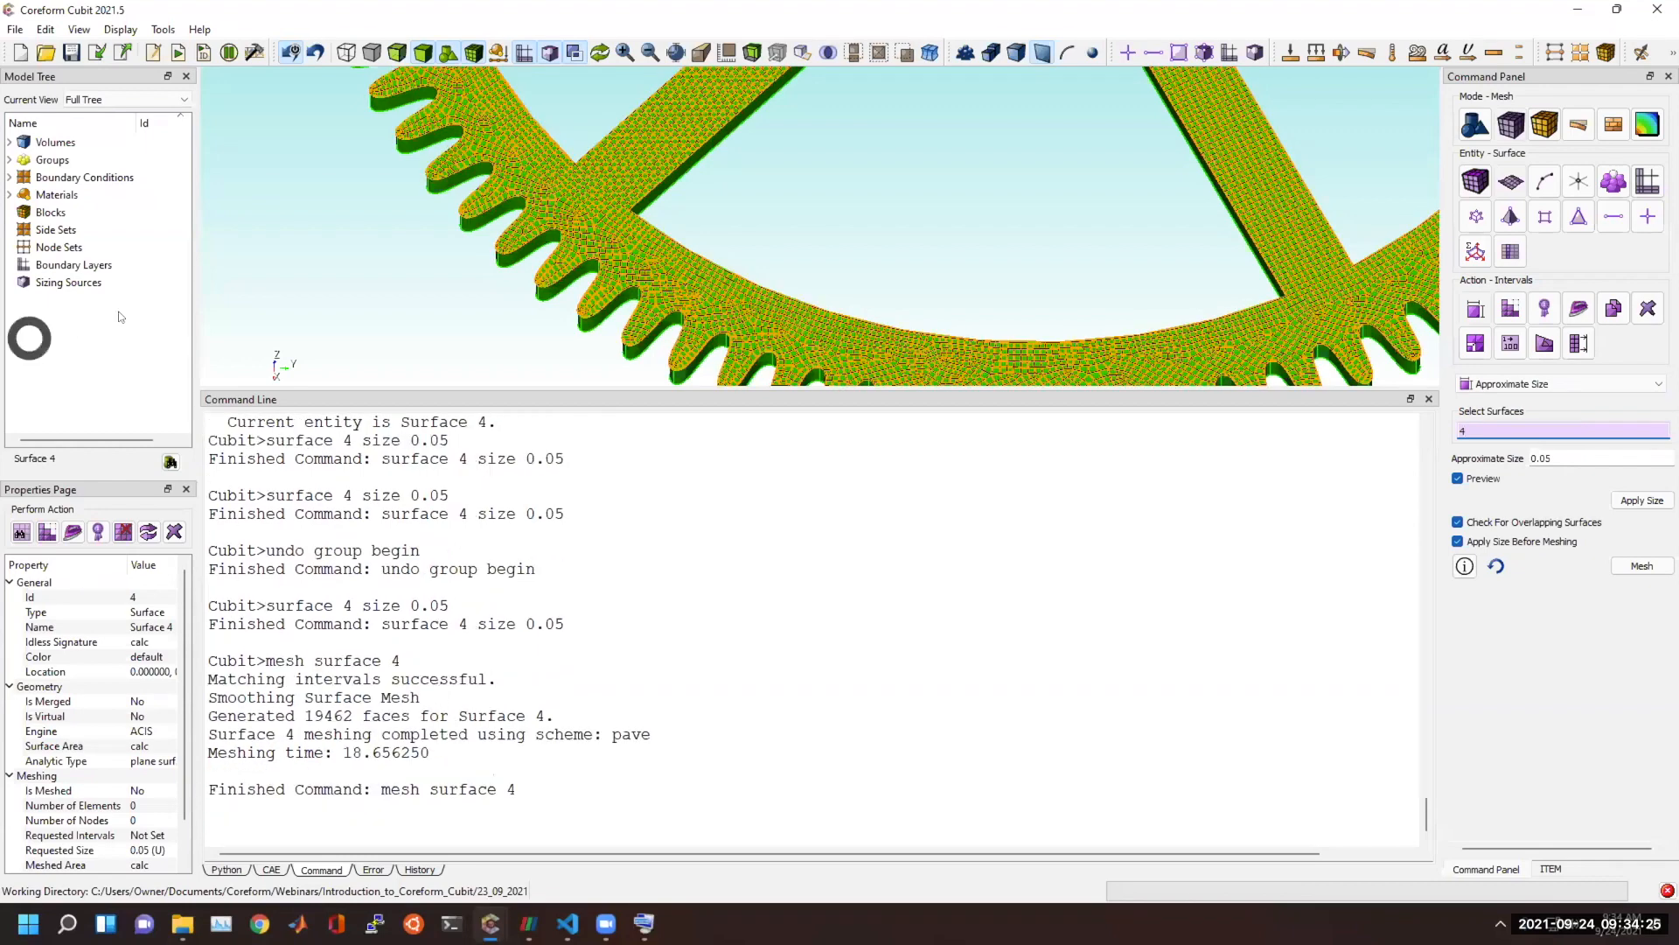
# Examine the mesh along the centre wheel's teeth and rim, and review the sizing and meshing commands in the command output.
pyautogui.click(446, 339)
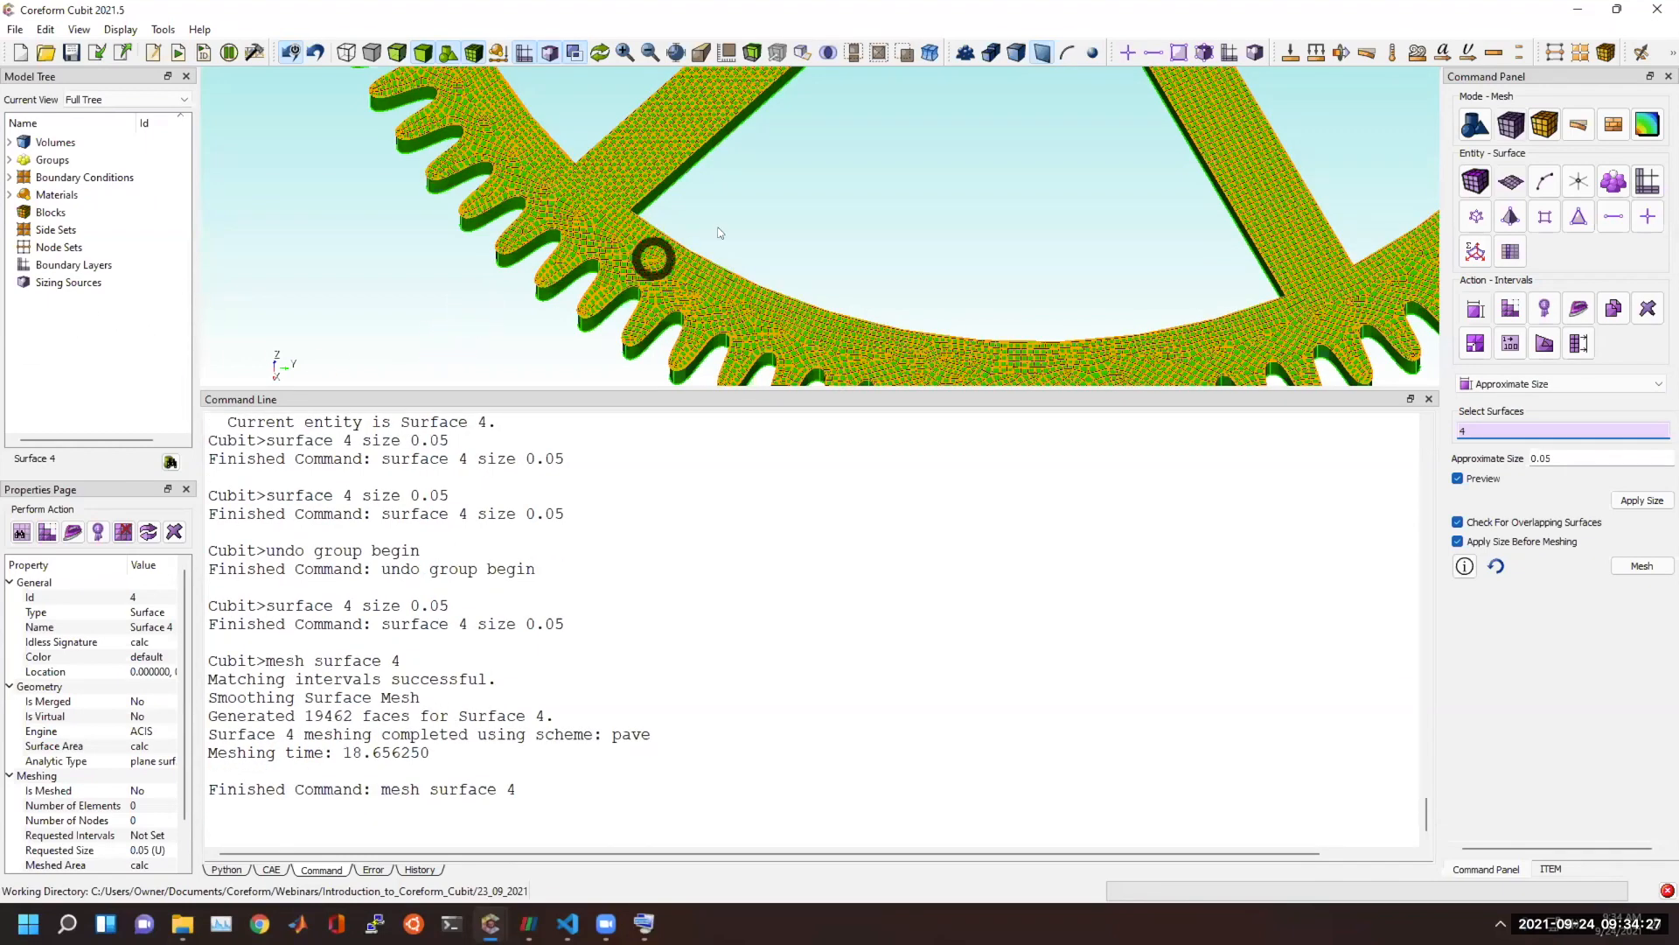
pyautogui.scroll(3, 725, 234)
pyautogui.scroll(-3, 646, 249)
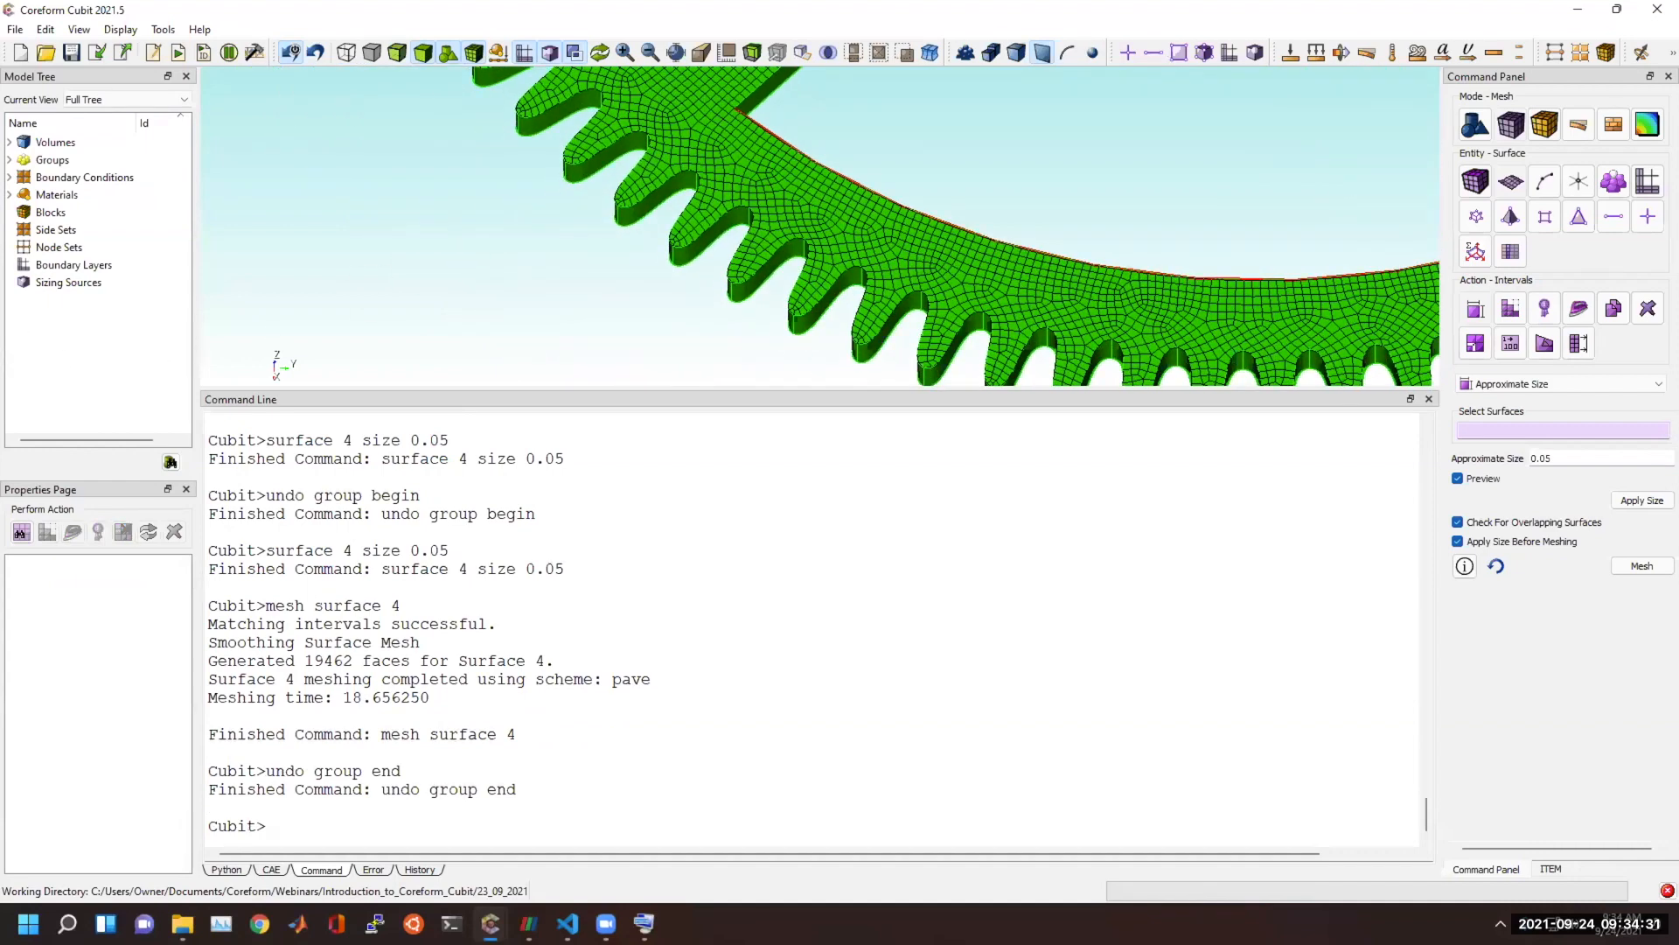
pyautogui.scroll(5, 798, 169)
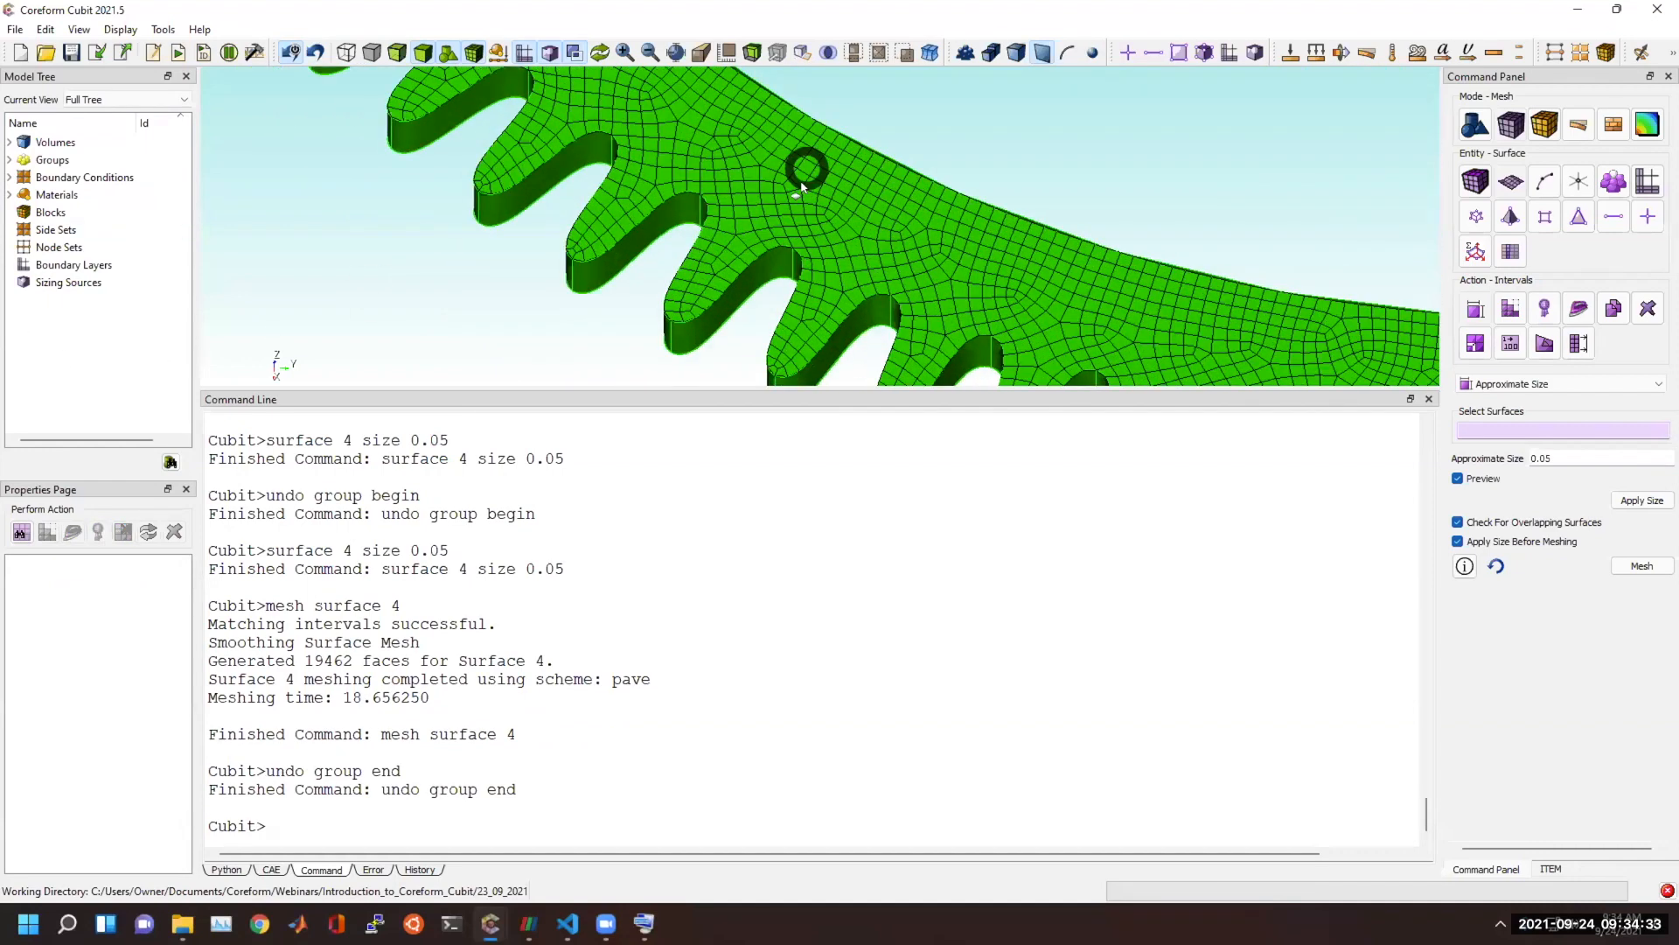
pyautogui.scroll(2, 718, 271)
pyautogui.scroll(-1, 503, 251)
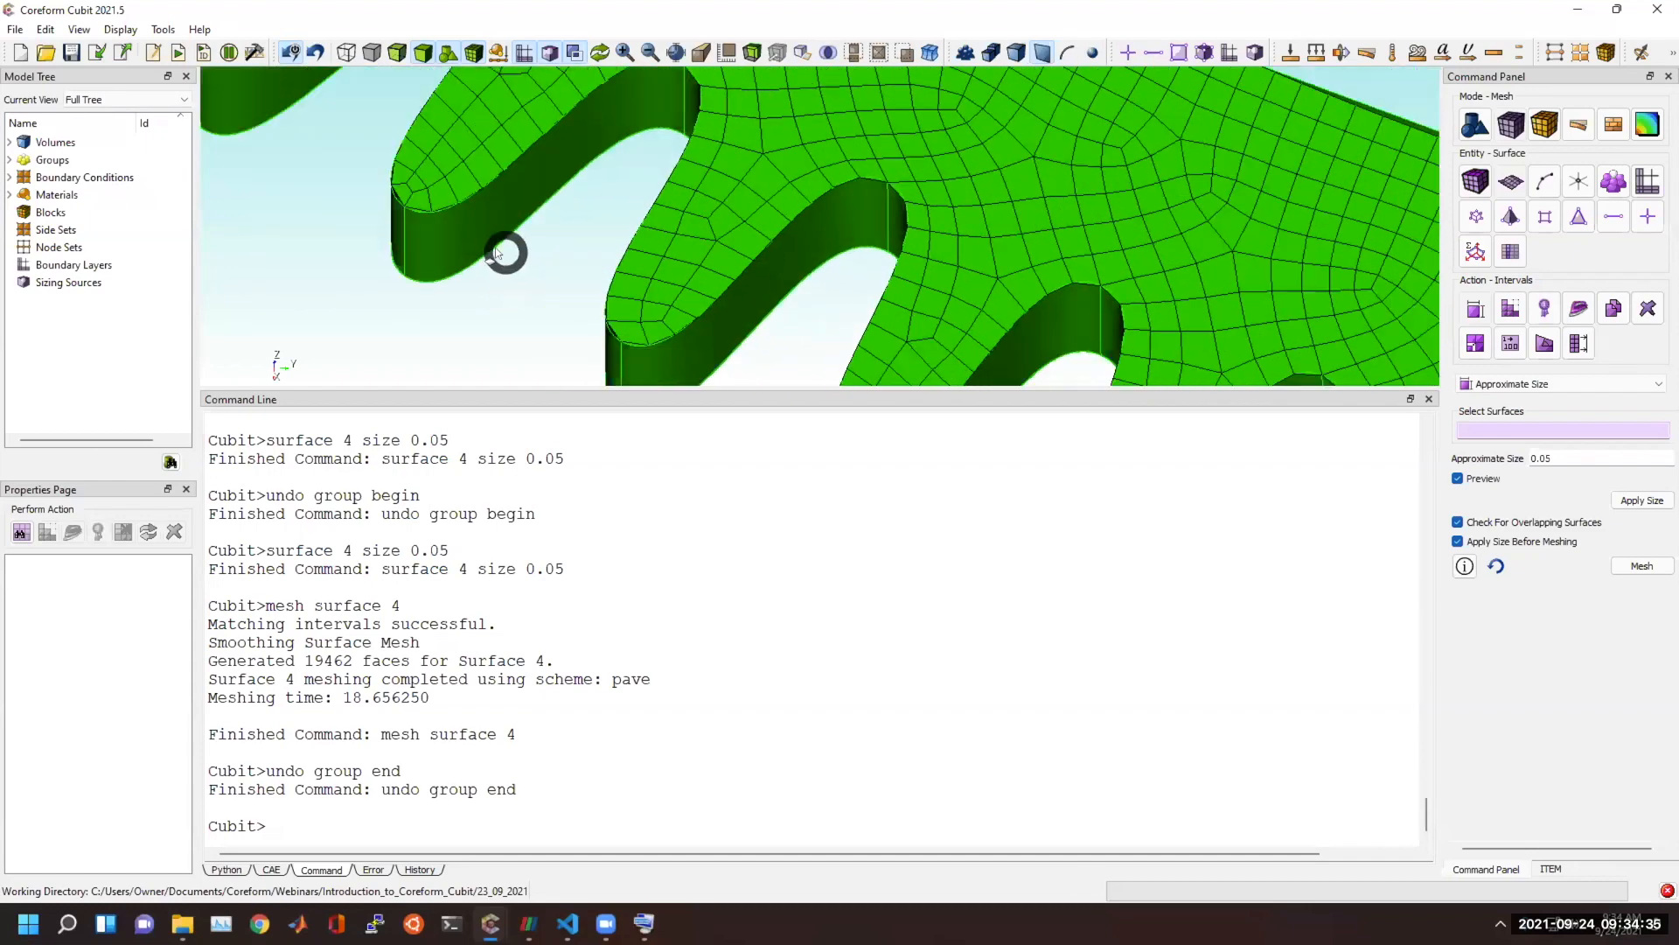
pyautogui.scroll(-2, 782, 273)
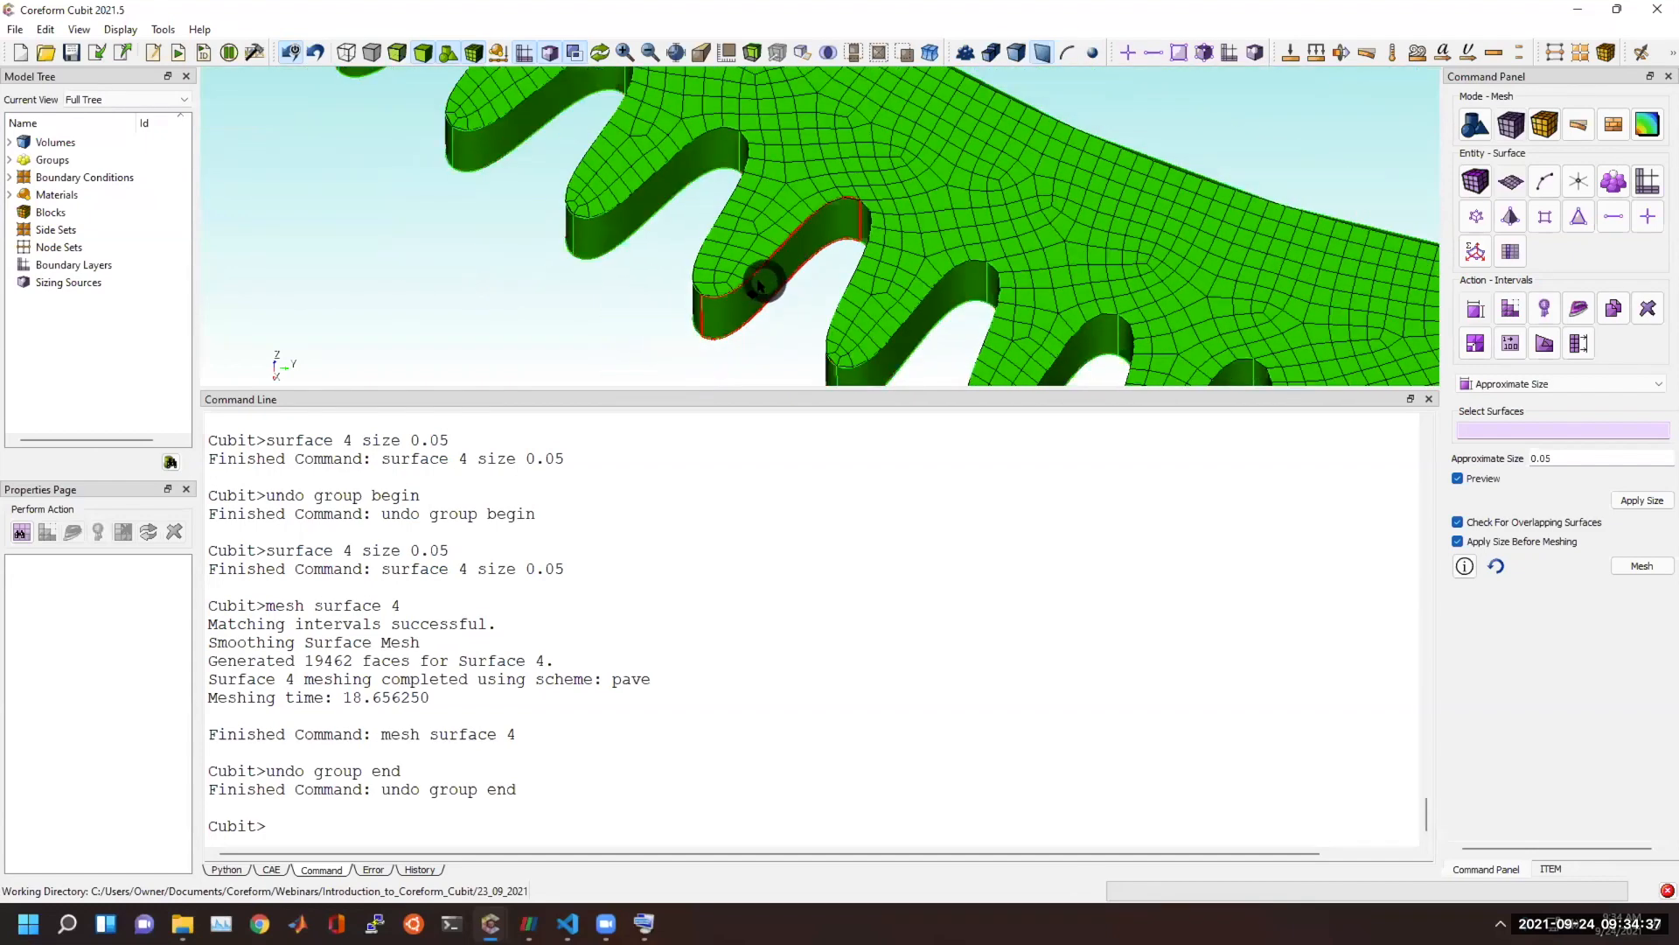
pyautogui.moveTo(791, 214); pyautogui.dragTo(812, 148, button='middle')
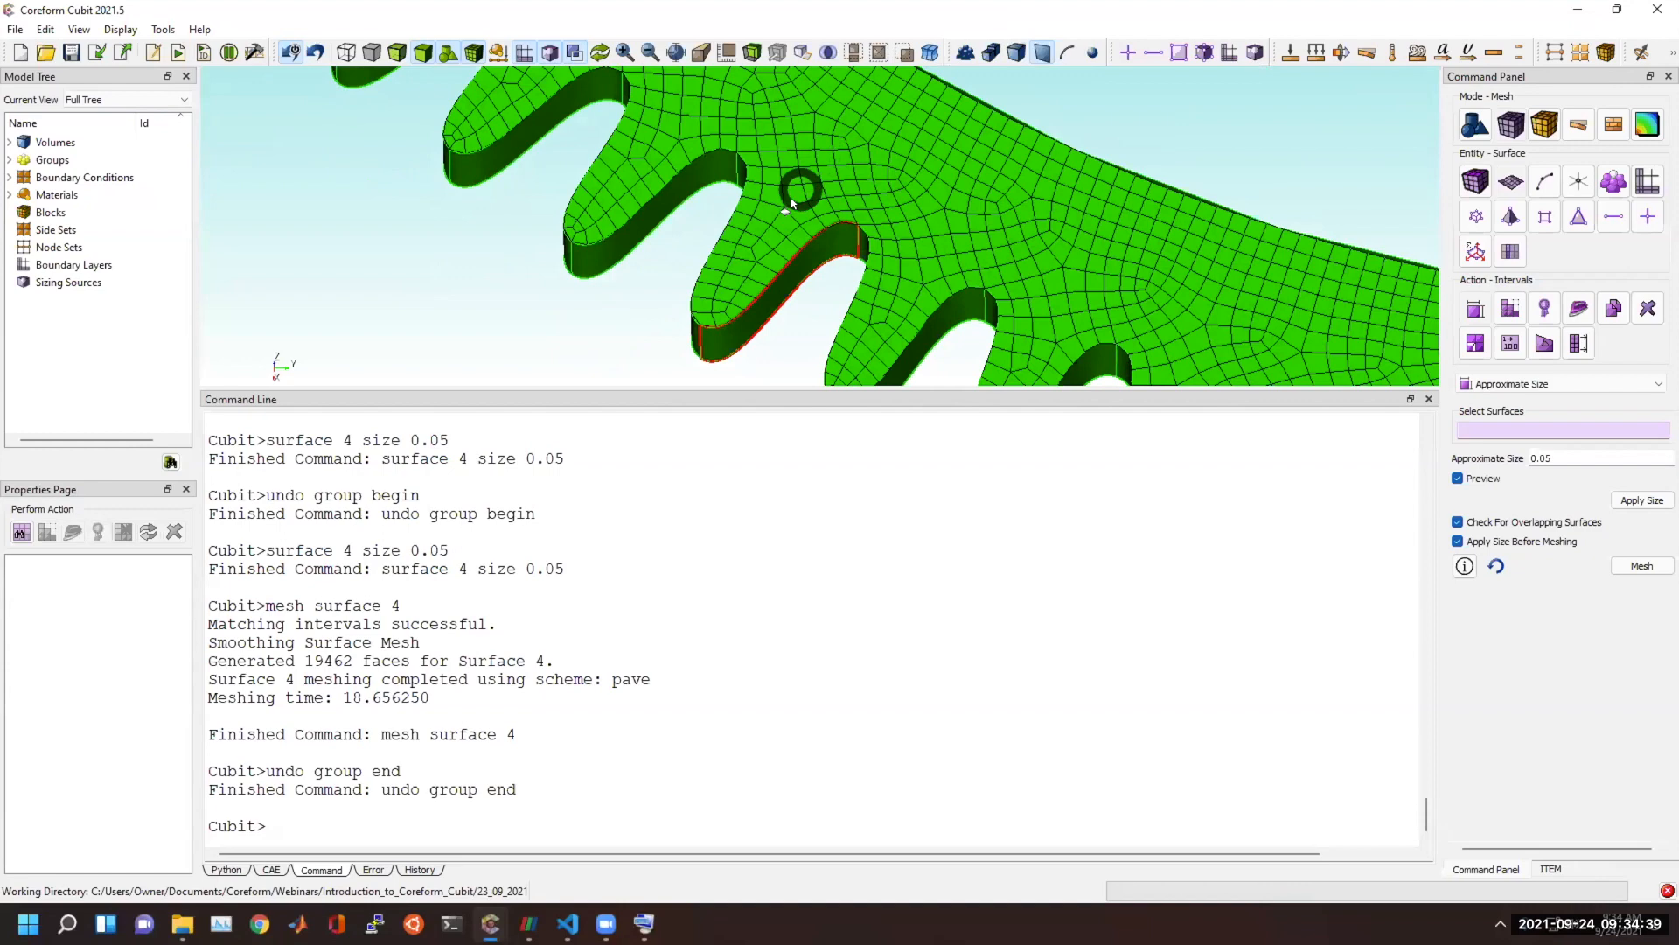
pyautogui.click(797, 208)
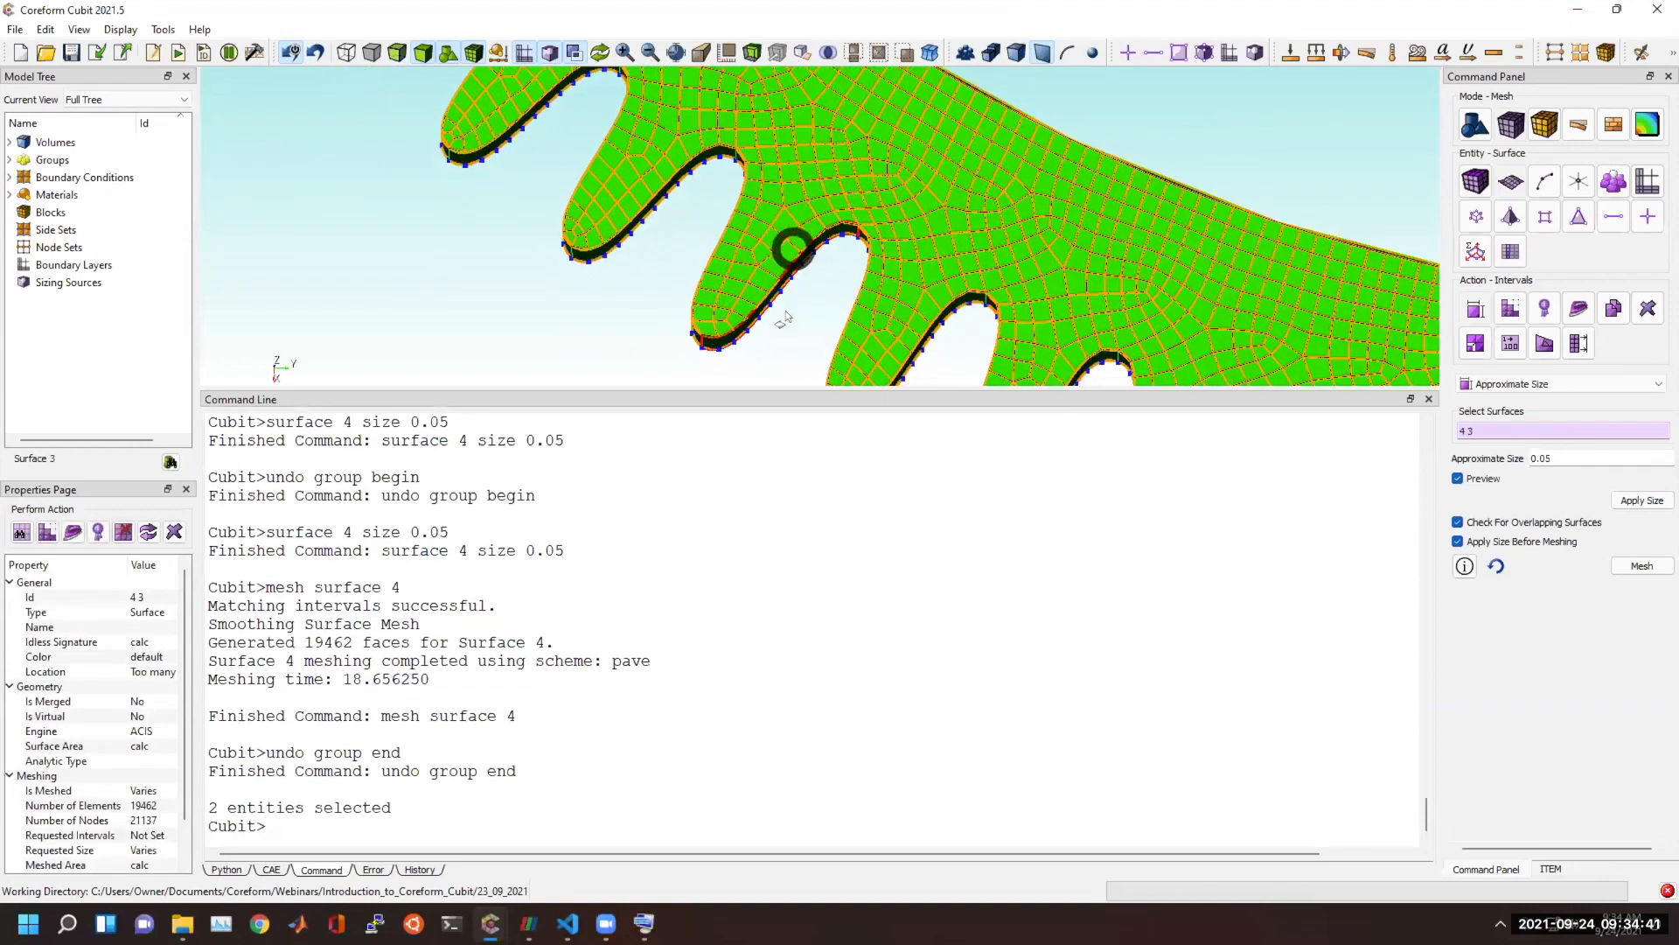
pyautogui.click(661, 346)
pyautogui.click(48, 53)
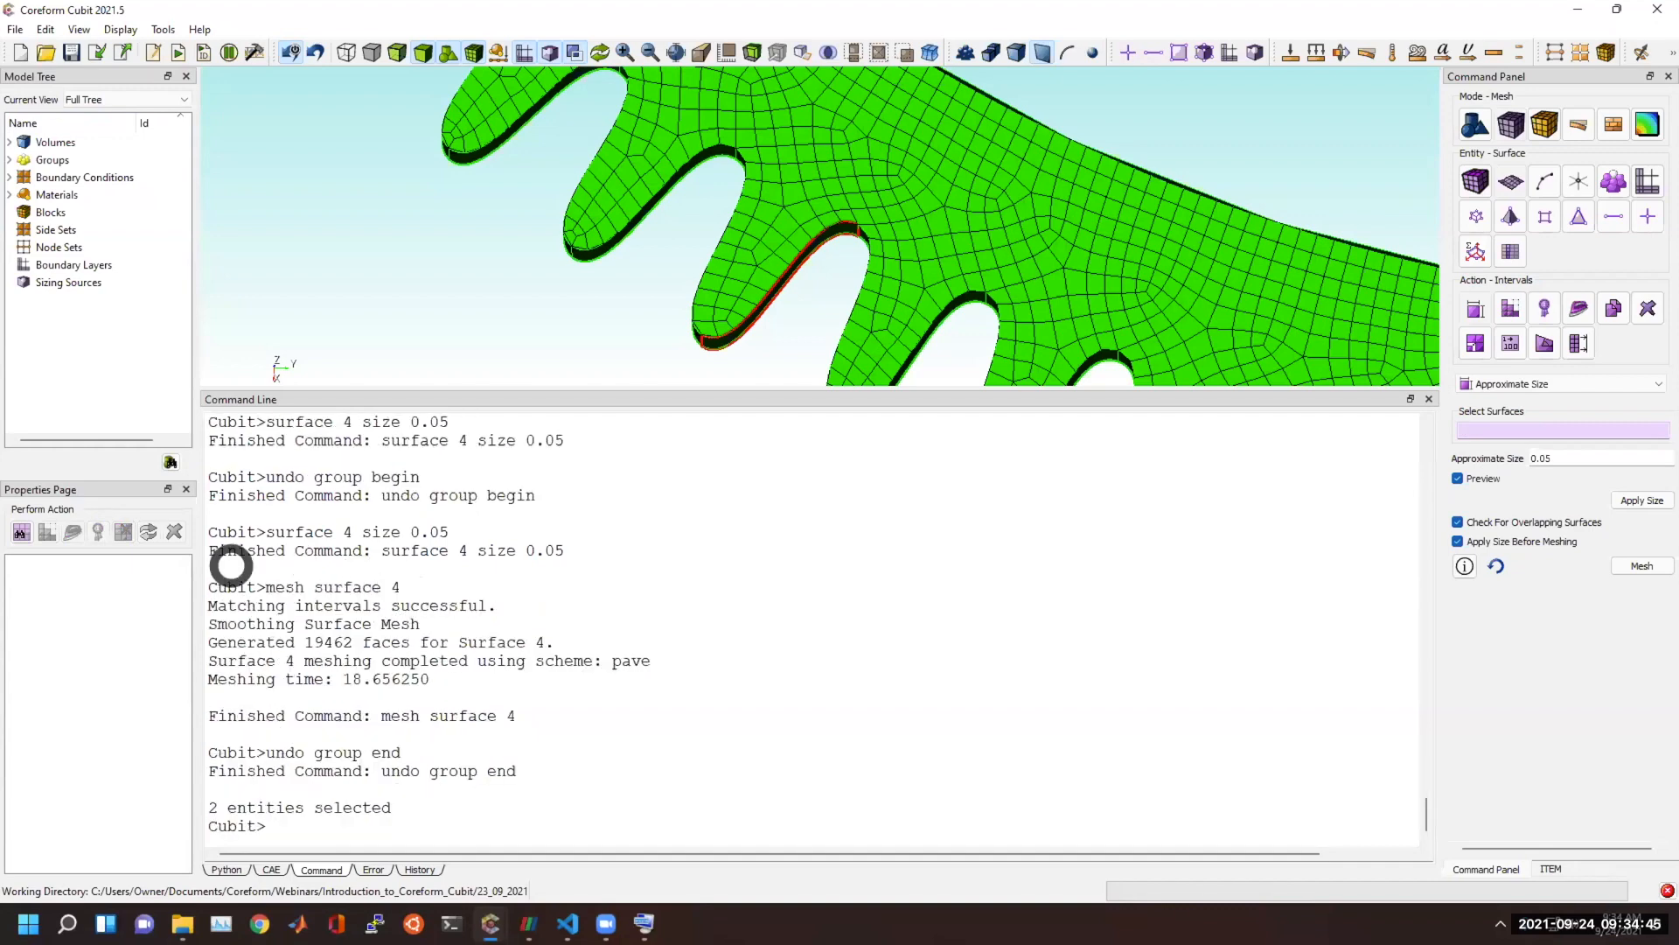
pyautogui.scroll(7, 533, 630)
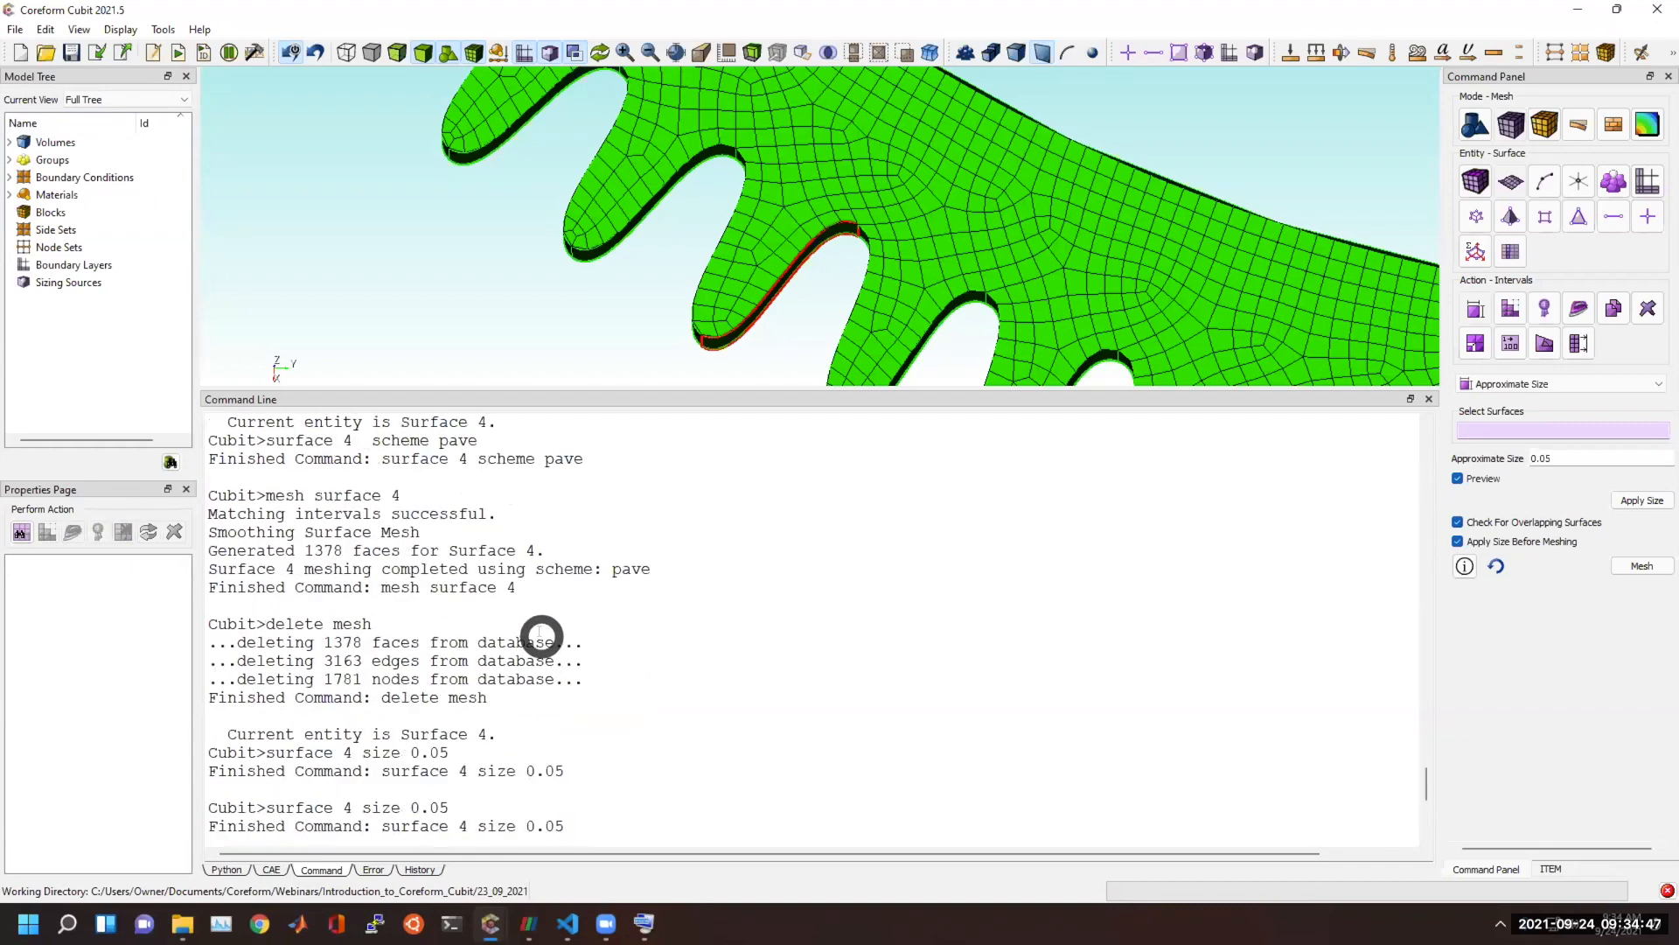
pyautogui.scroll(-7, 536, 656)
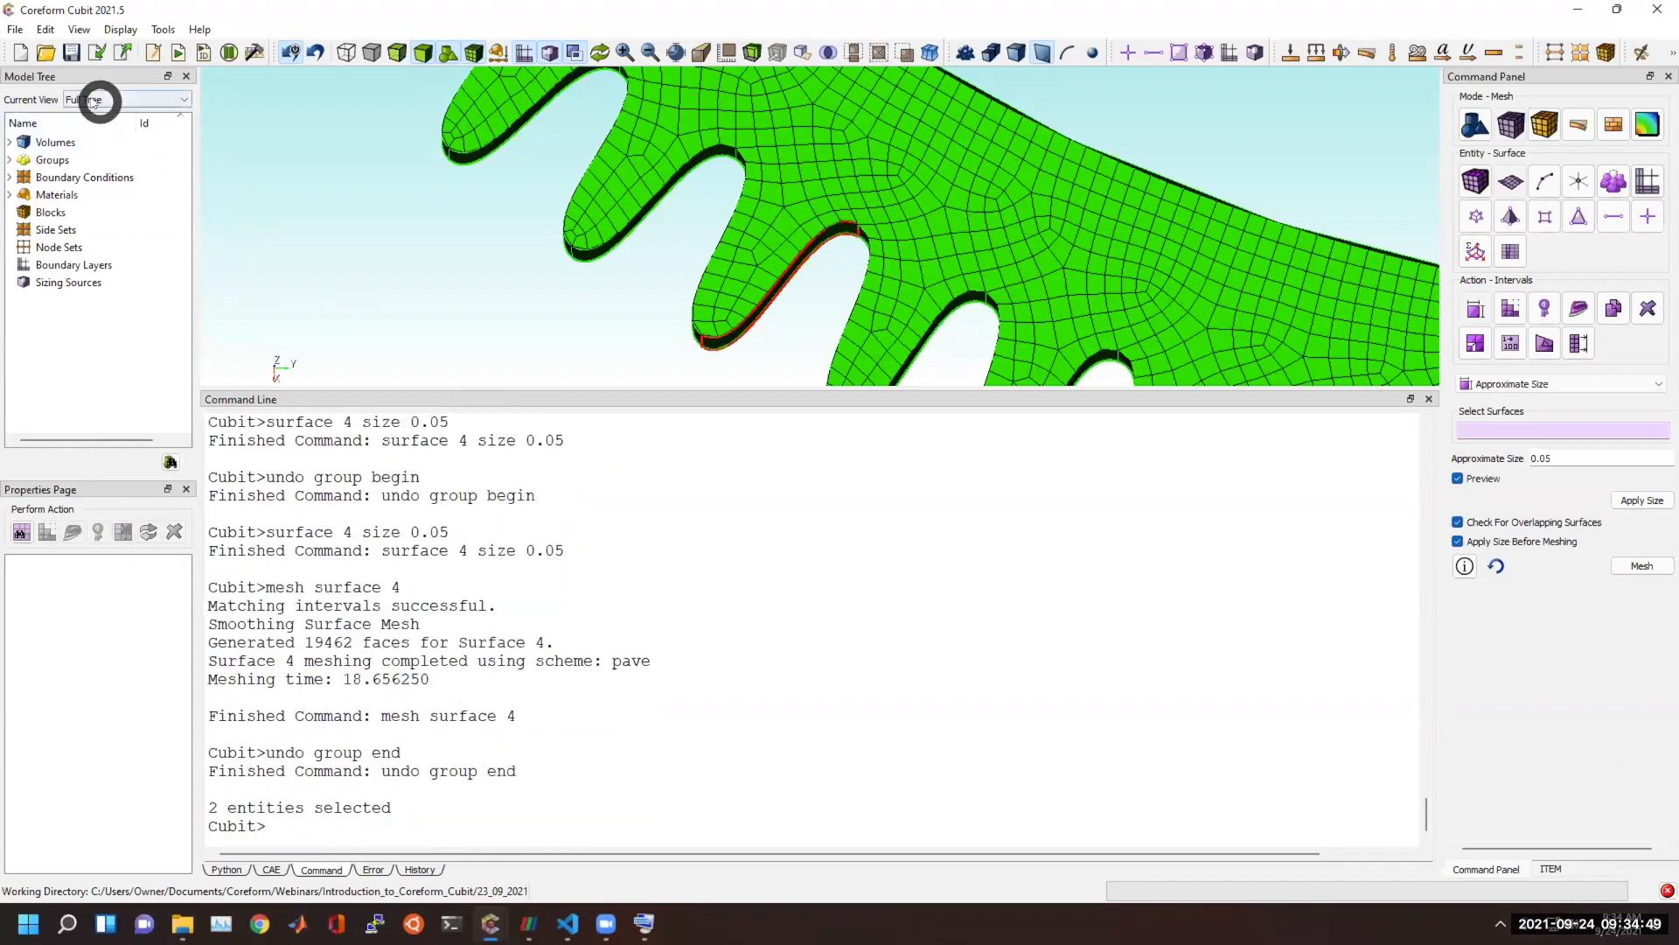
# Start a new empty model and create a brick by running "bri x 1".
pyautogui.click(19, 54)
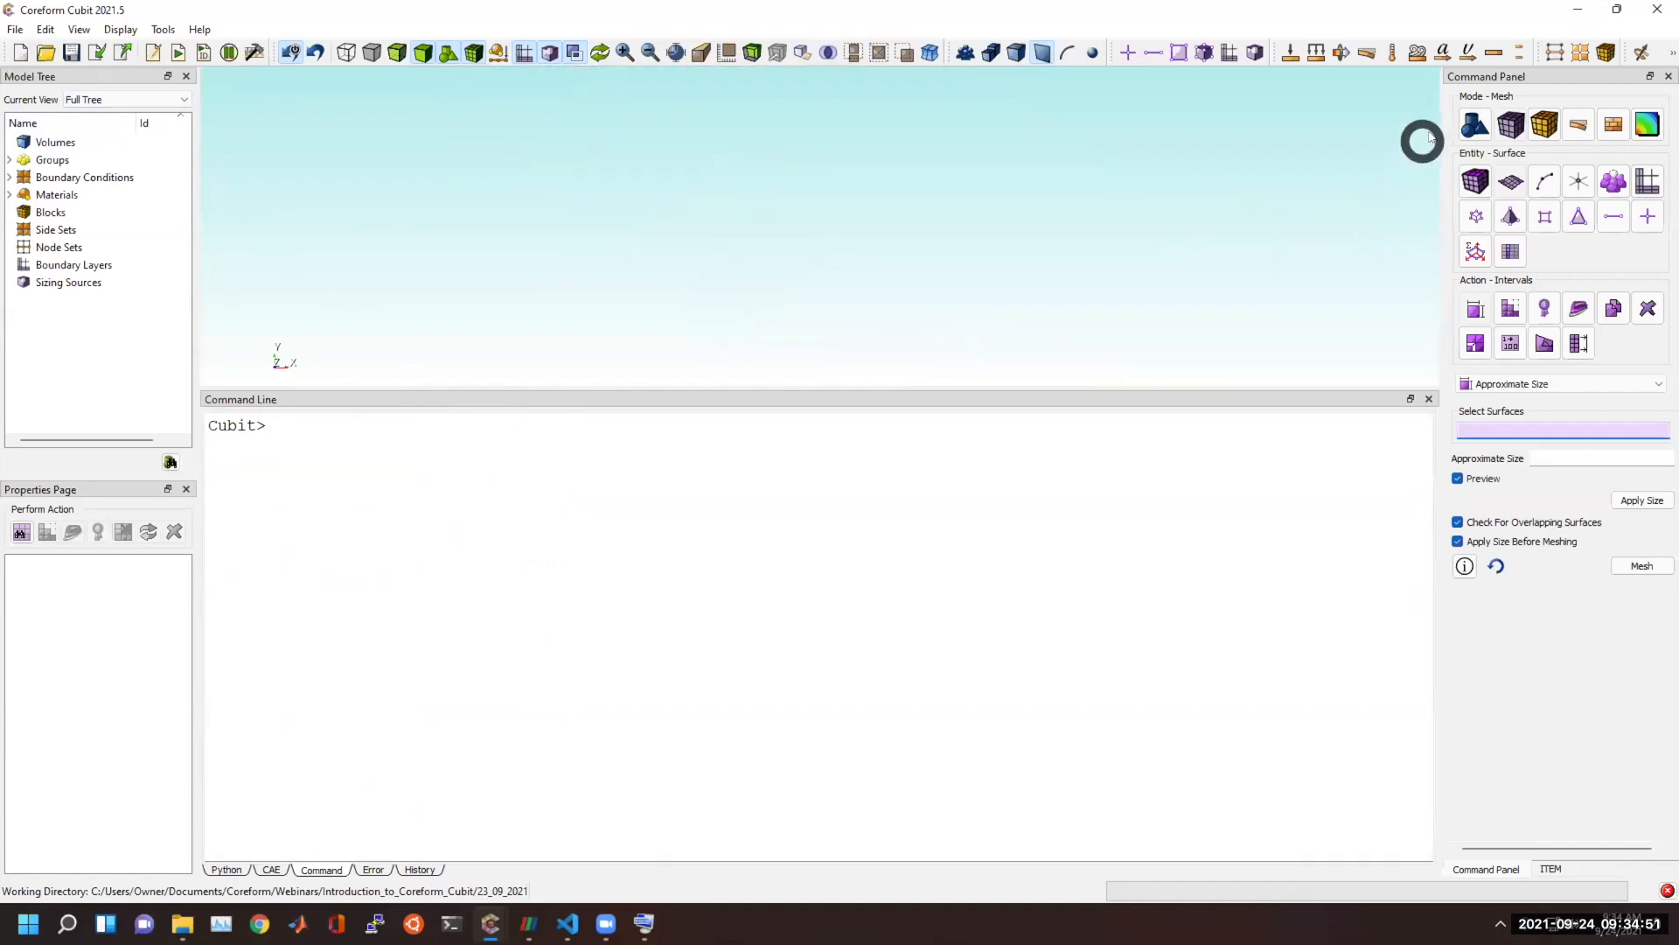
pyautogui.click(1476, 124)
pyautogui.click(1477, 180)
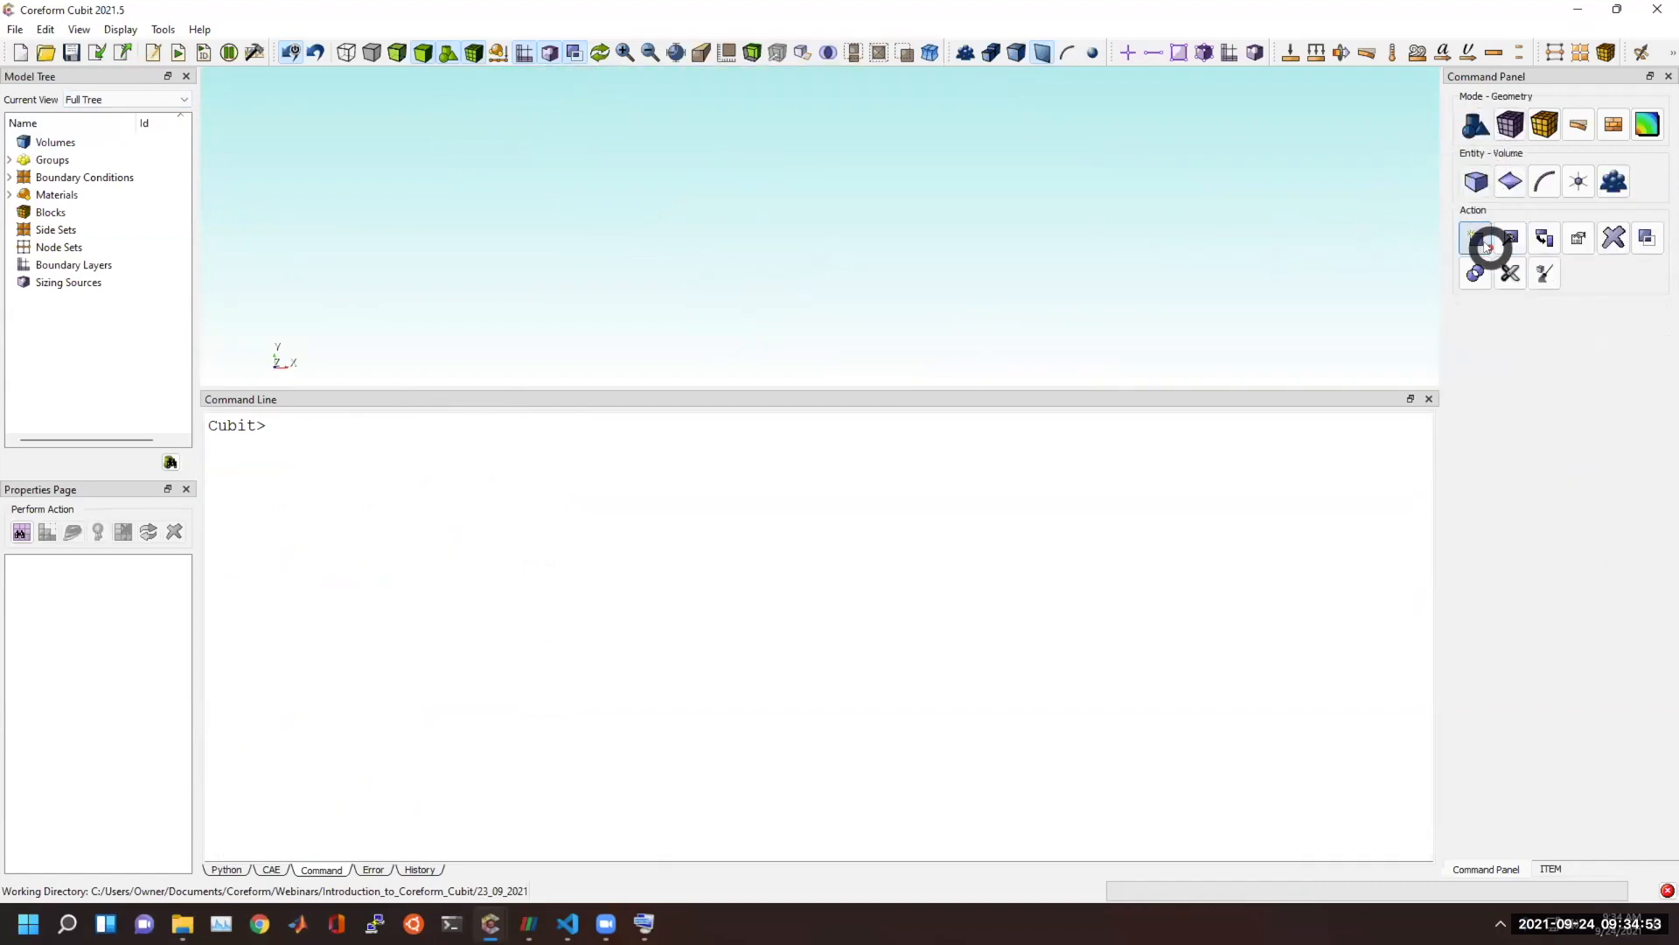
pyautogui.click(836, 666)
pyautogui.write('bri')
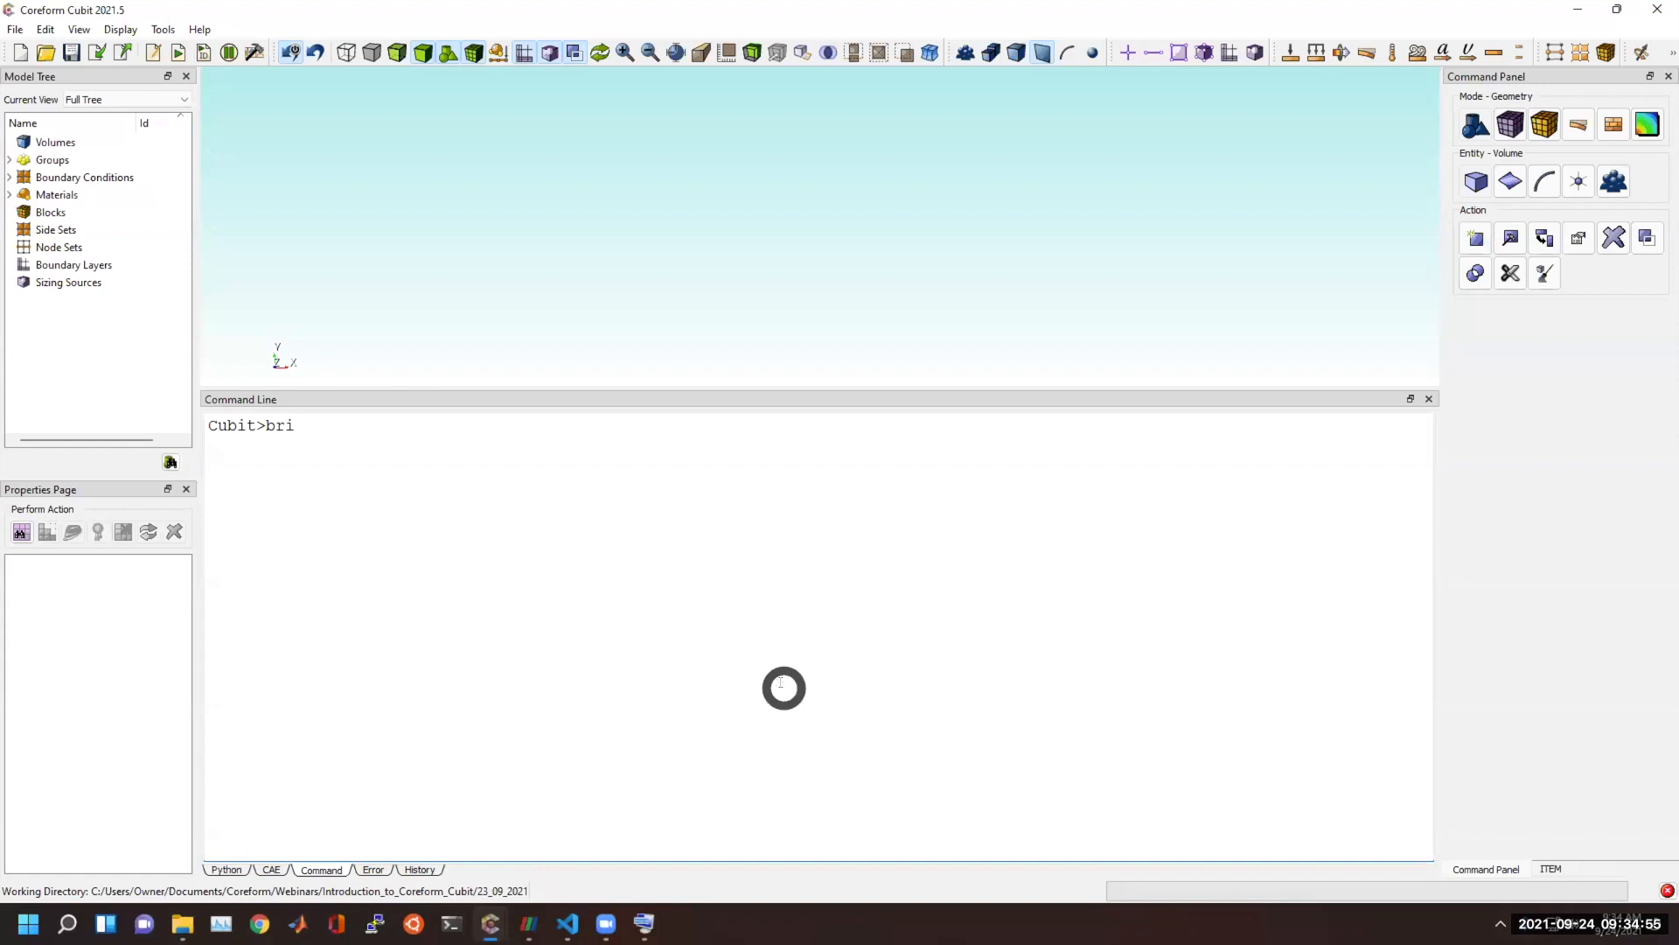
pyautogui.write(' x 1')
pyautogui.press('Return')
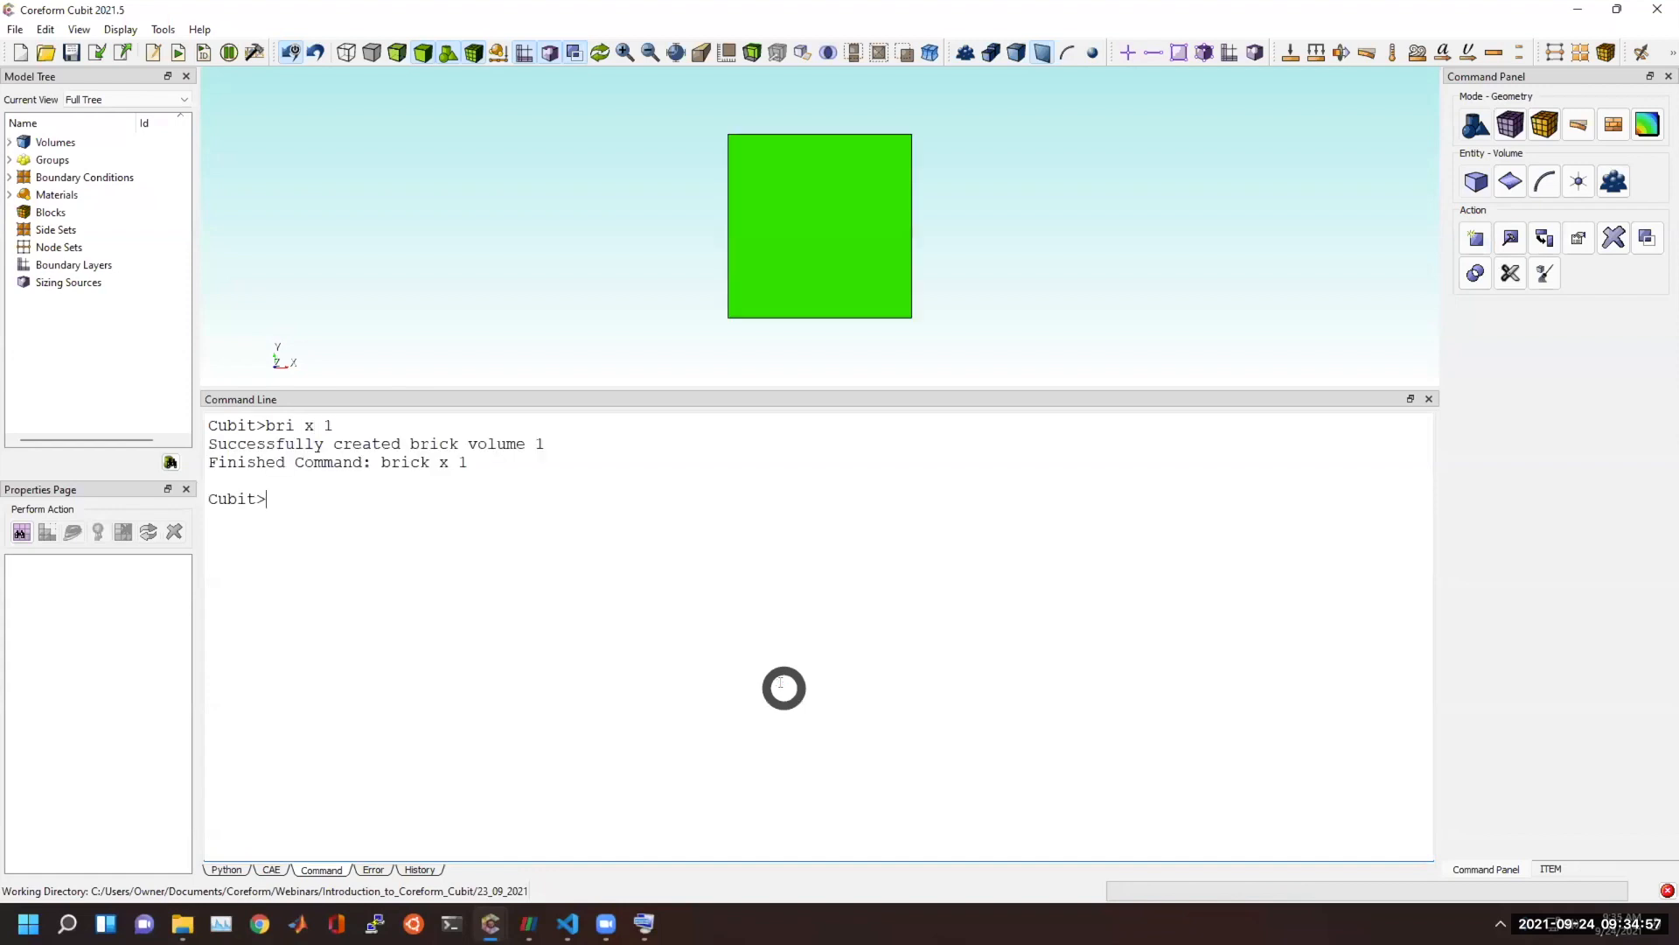
# Webcut volume 1 with a cylinder of radius .3 along the X axis.
pyautogui.click(1508, 270)
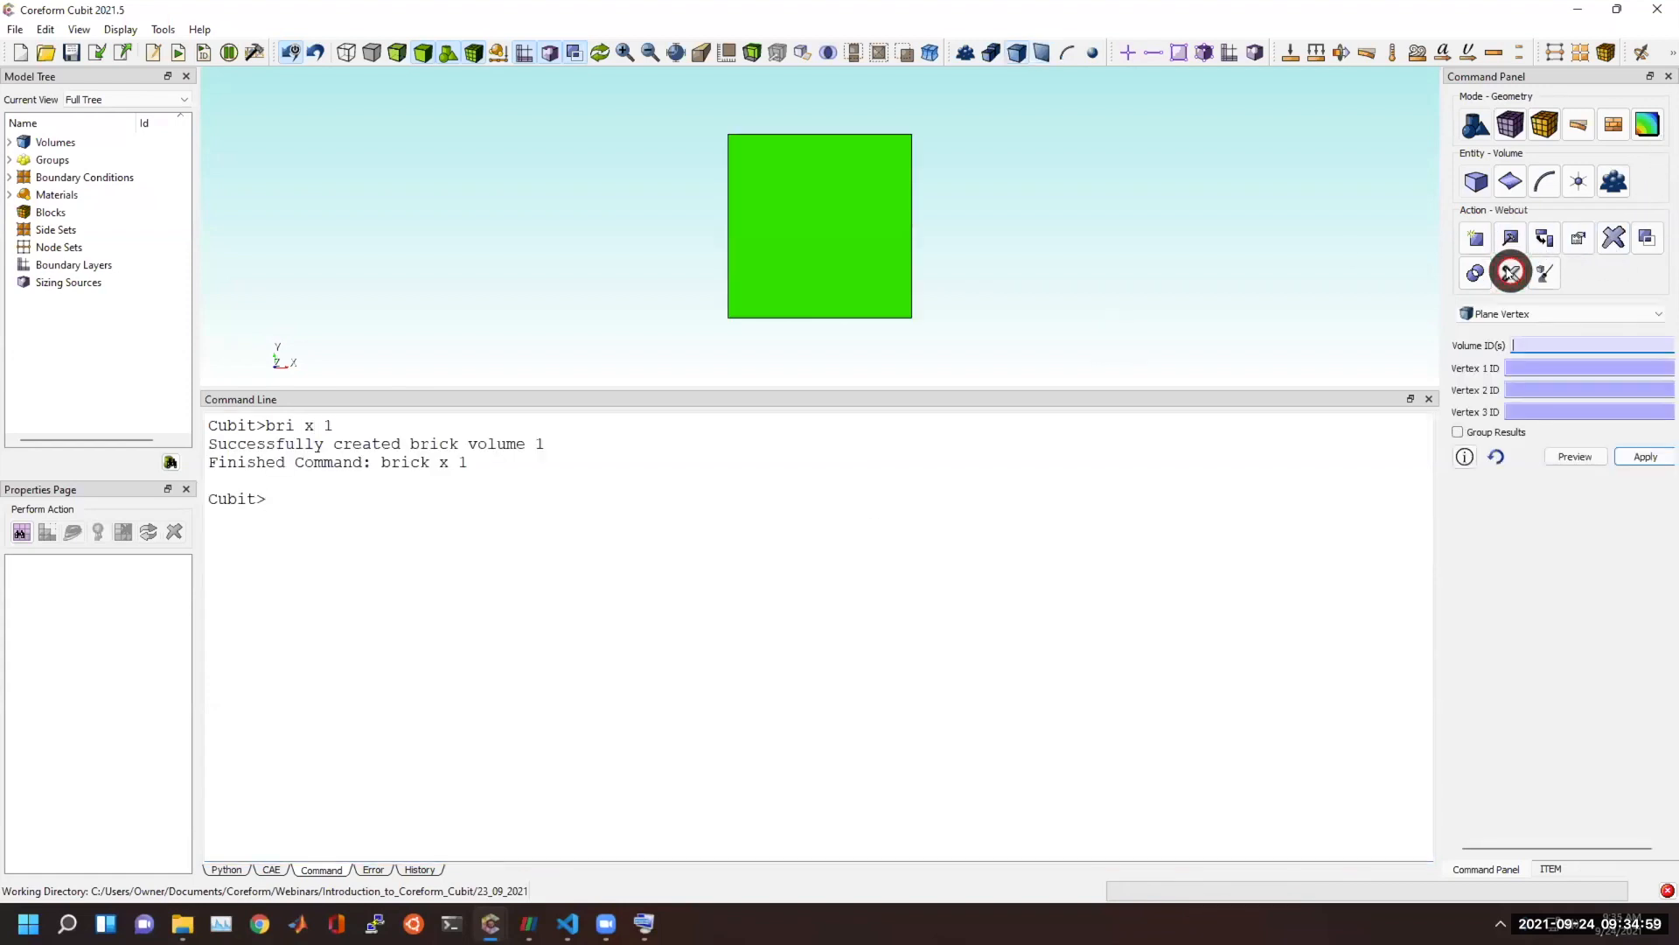
pyautogui.click(1478, 181)
pyautogui.click(1478, 181)
pyautogui.click(1520, 320)
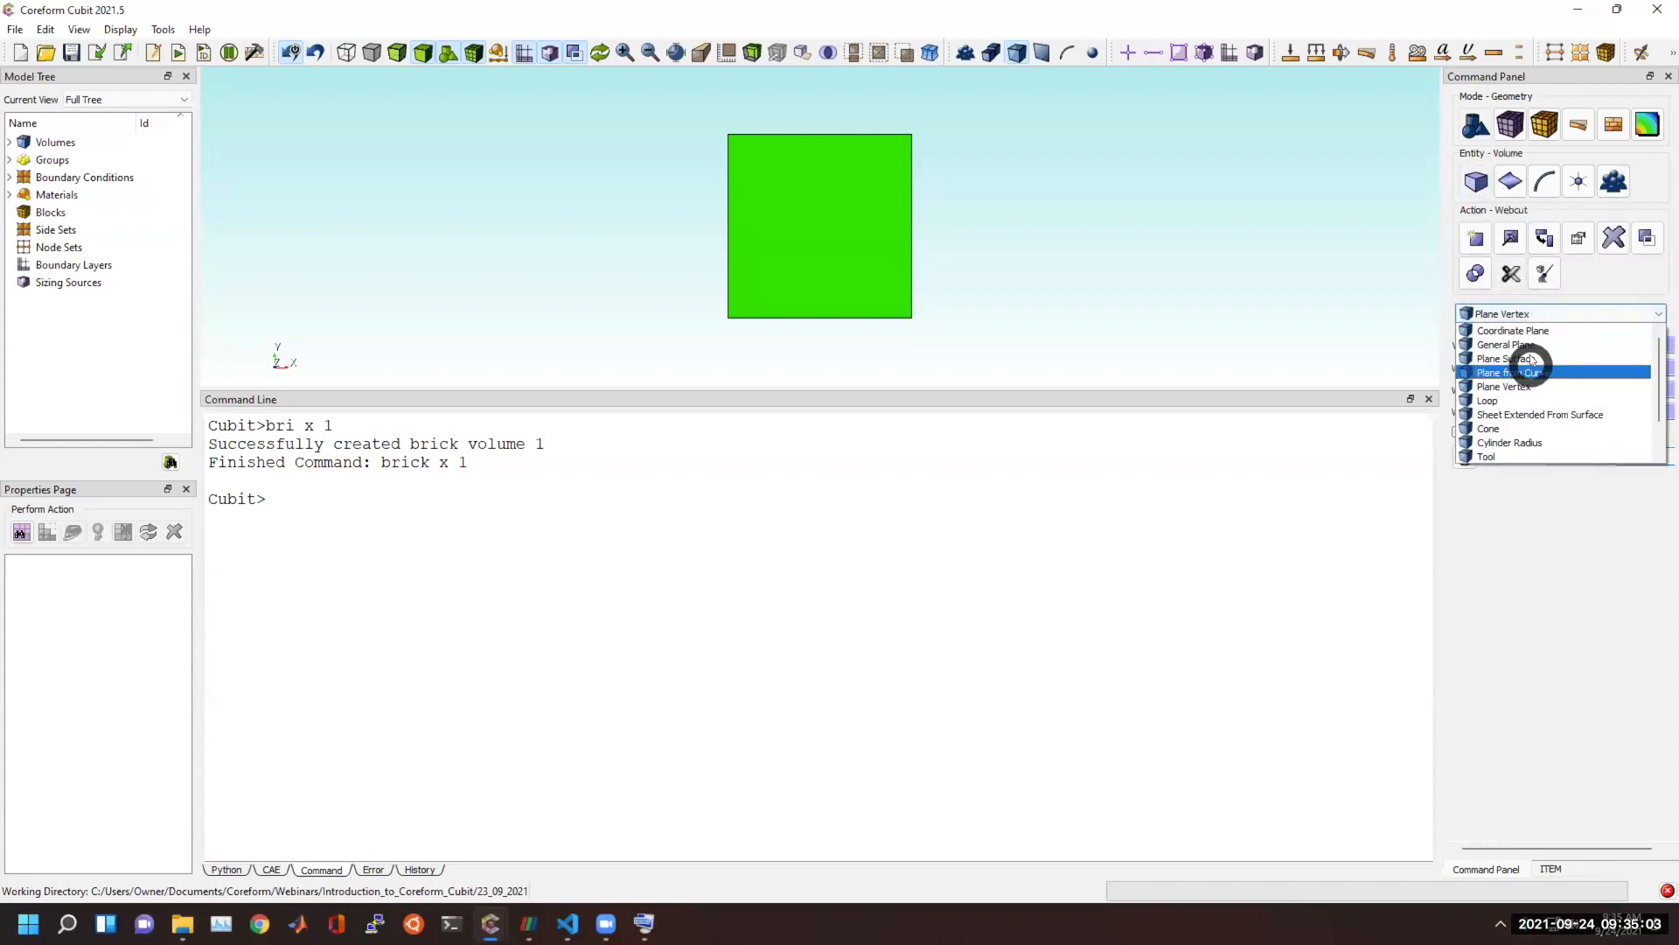
pyautogui.click(1525, 440)
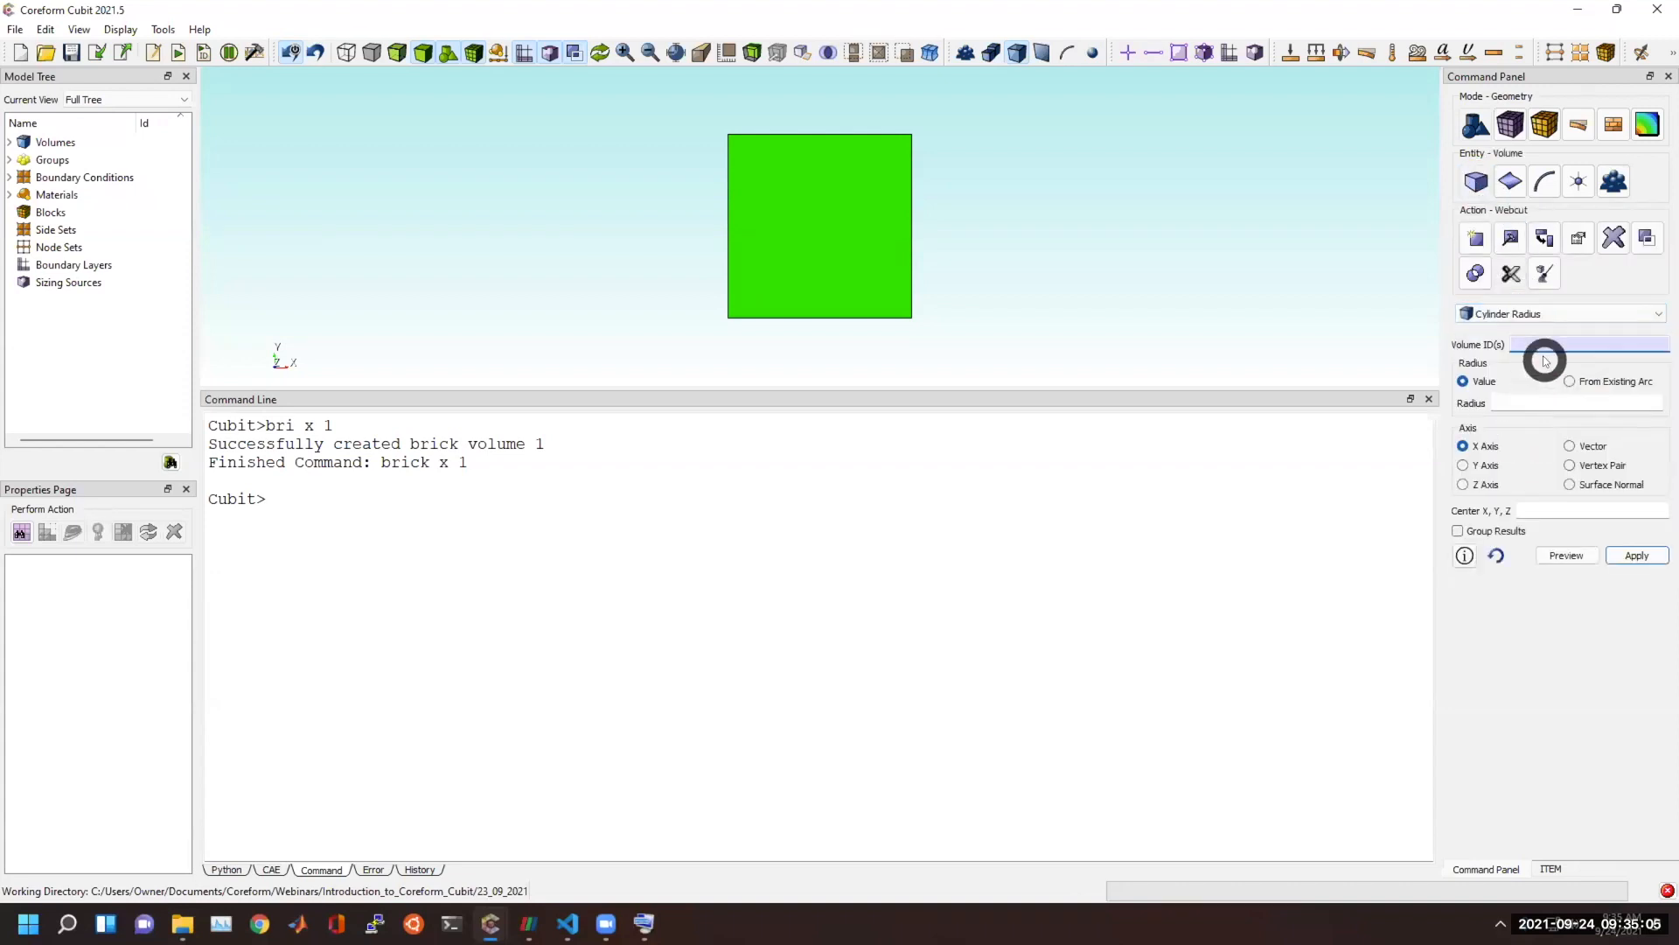
pyautogui.click(1534, 401)
pyautogui.write('.3')
pyautogui.click(1628, 554)
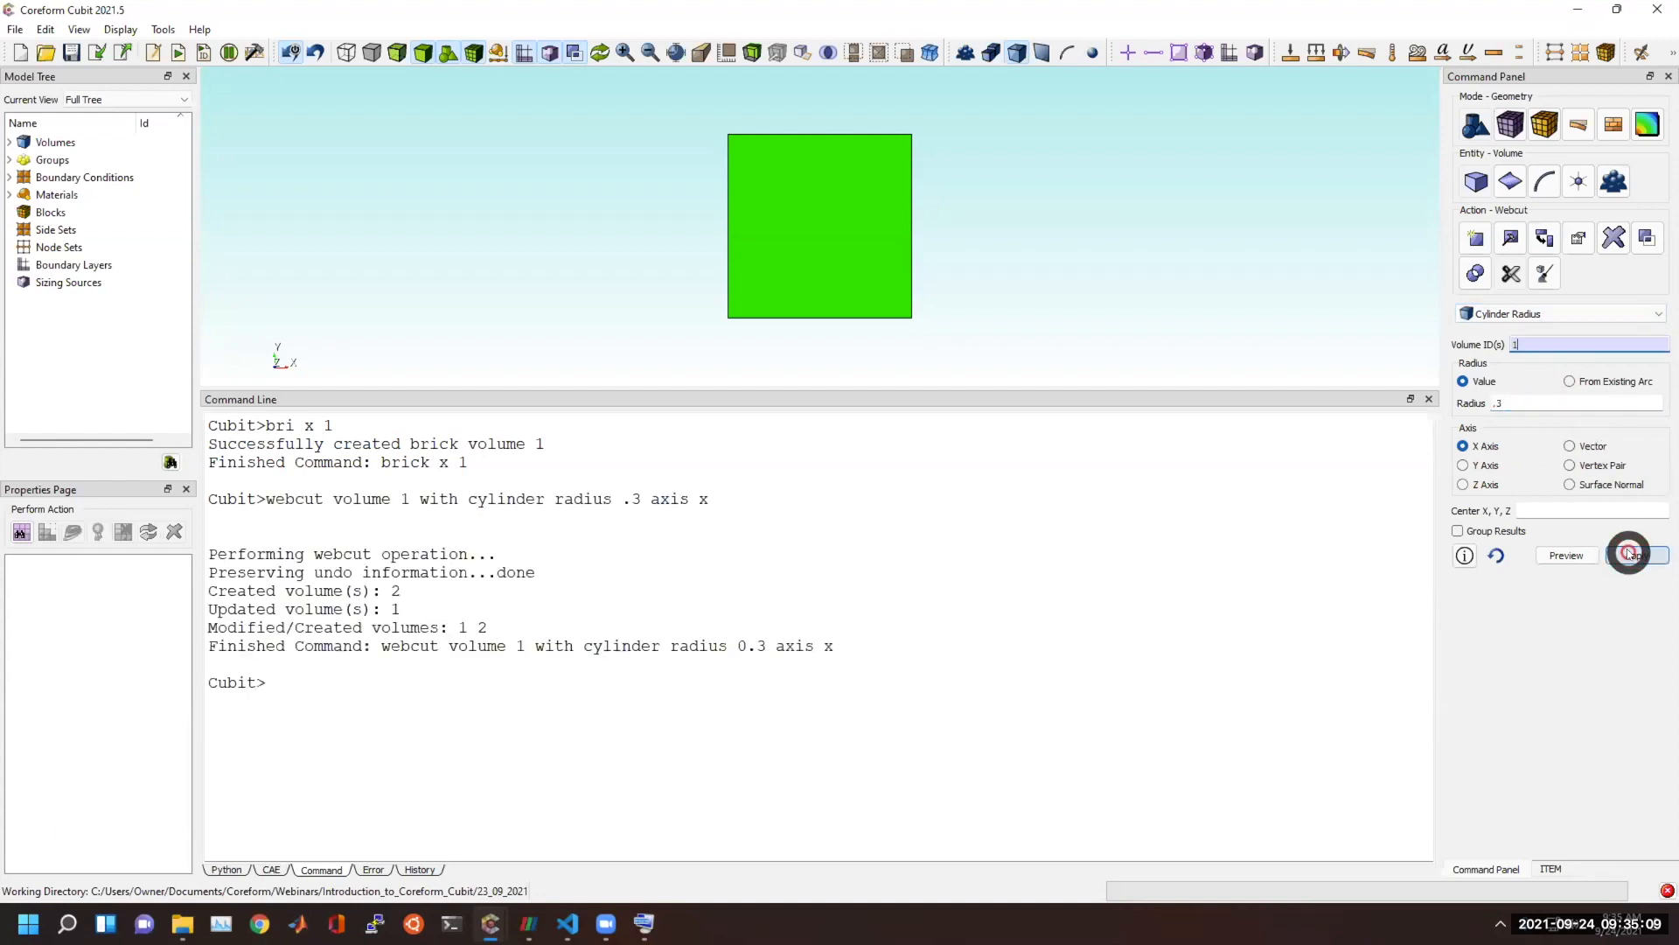
pyautogui.moveTo(903, 265); pyautogui.dragTo(633, 254)
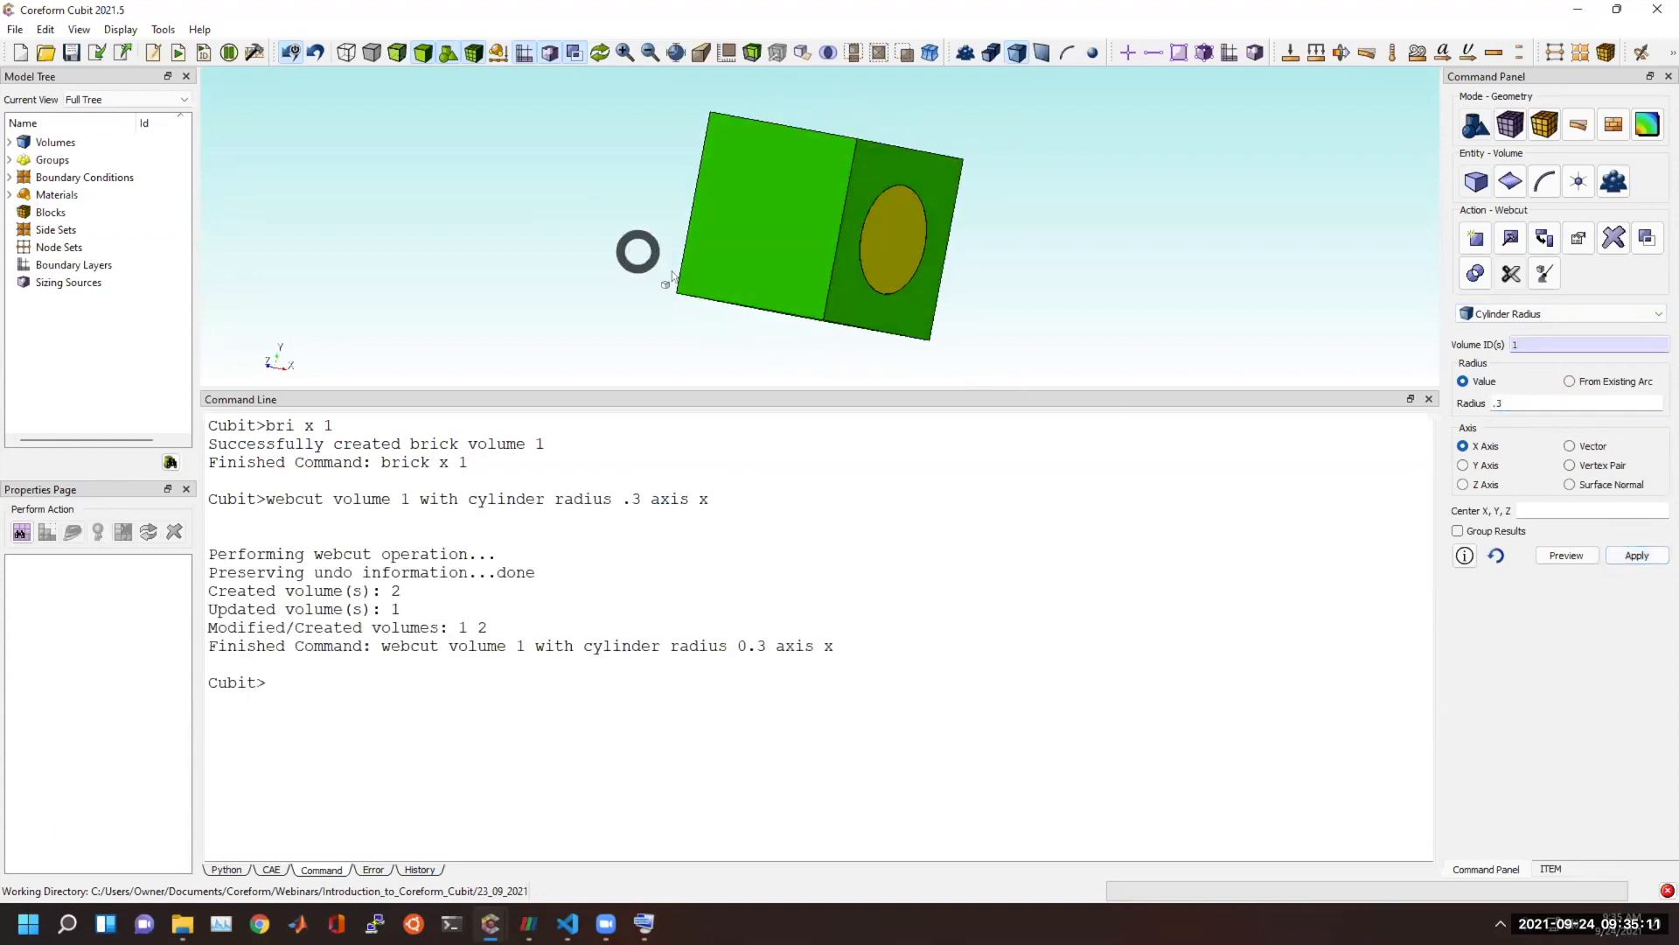
# Run "delete vol 2" to remove the cylindrical core from the brick, and enlarge the graphics window.
pyautogui.click(735, 657)
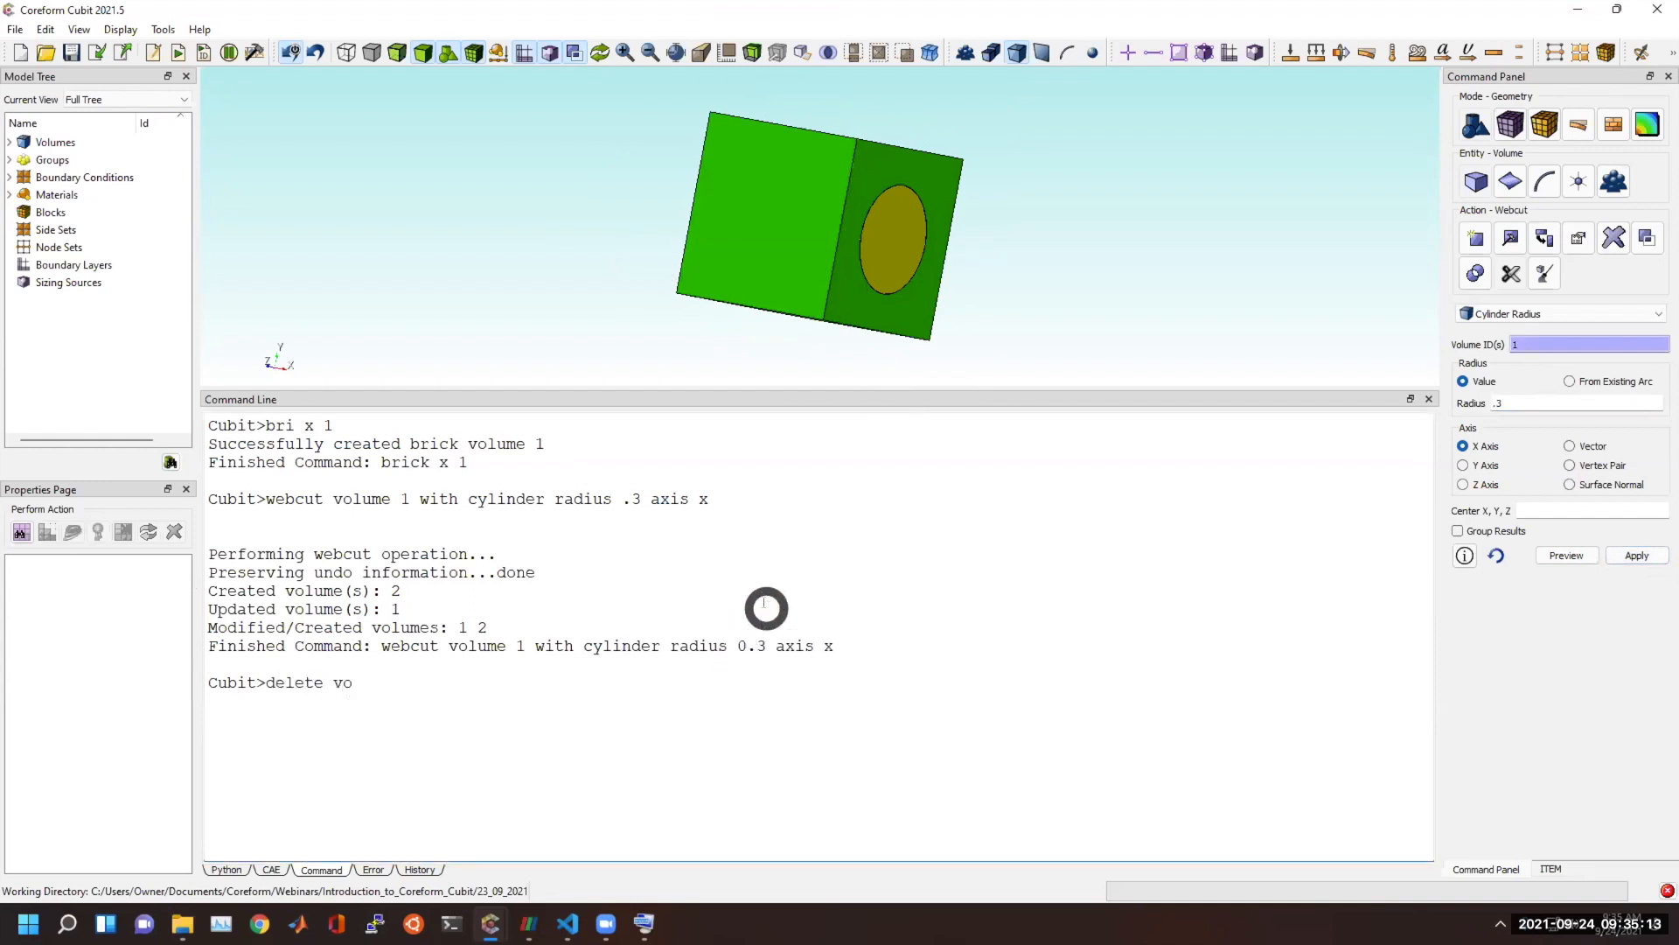
pyautogui.write('delete vol 2')
pyautogui.press('Return')
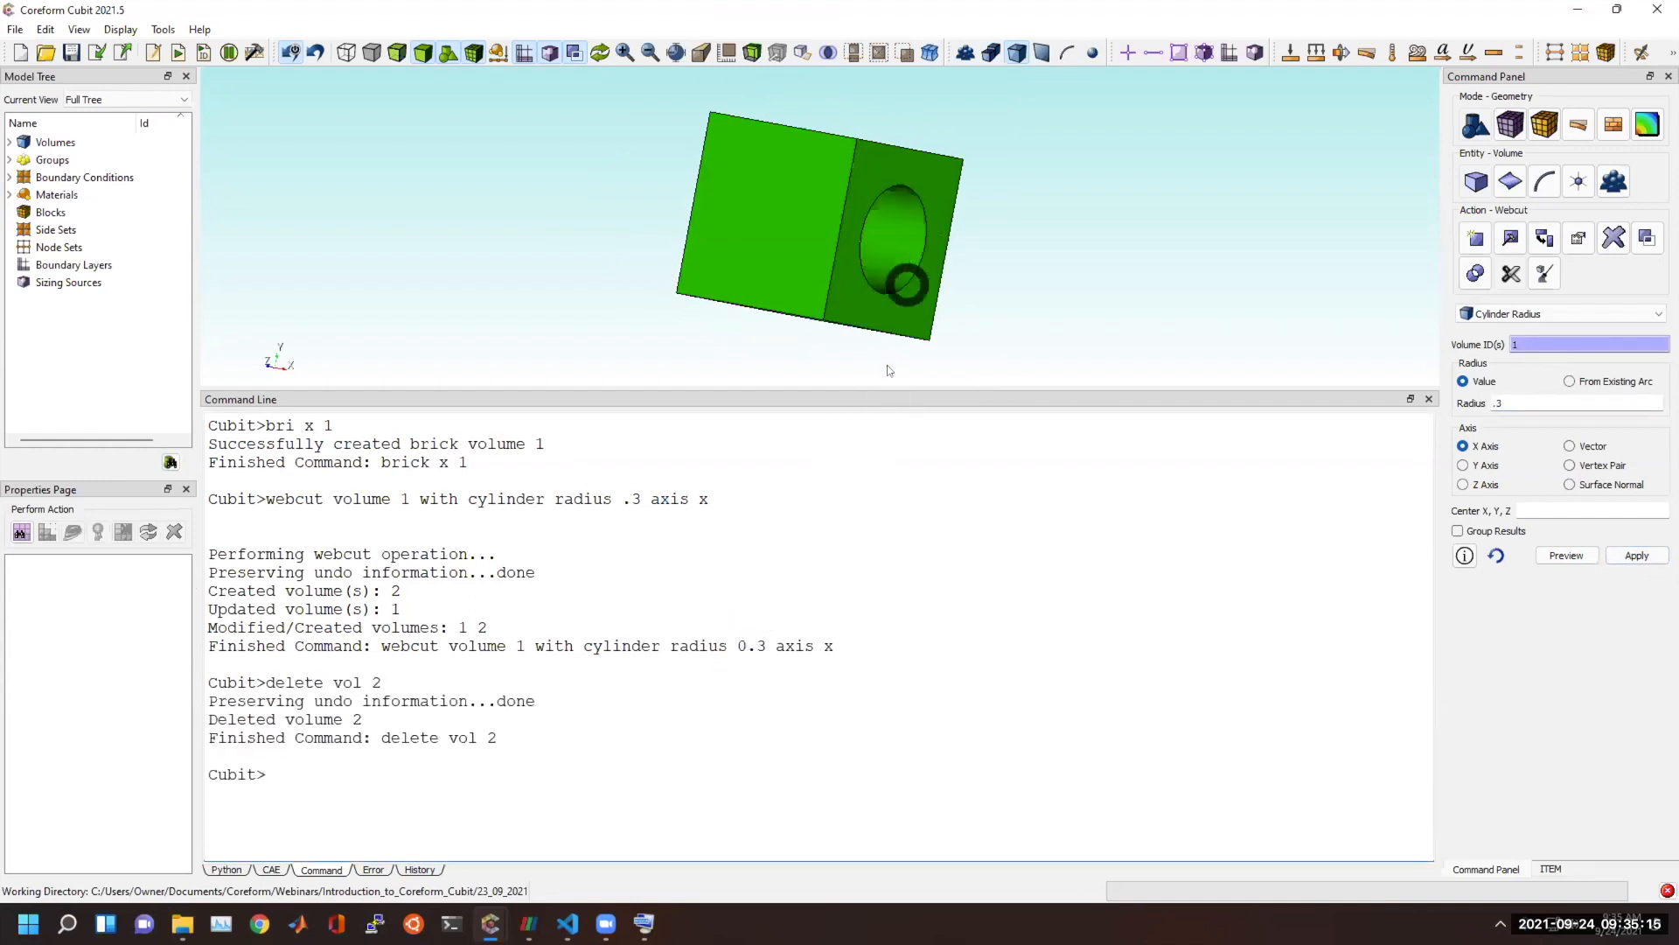
pyautogui.moveTo(885, 389); pyautogui.dragTo(862, 507)
# Restore the default arc span limit with "set maximum arc_span default", correcting the misspelled keyword arc_spac.
pyautogui.click(719, 822)
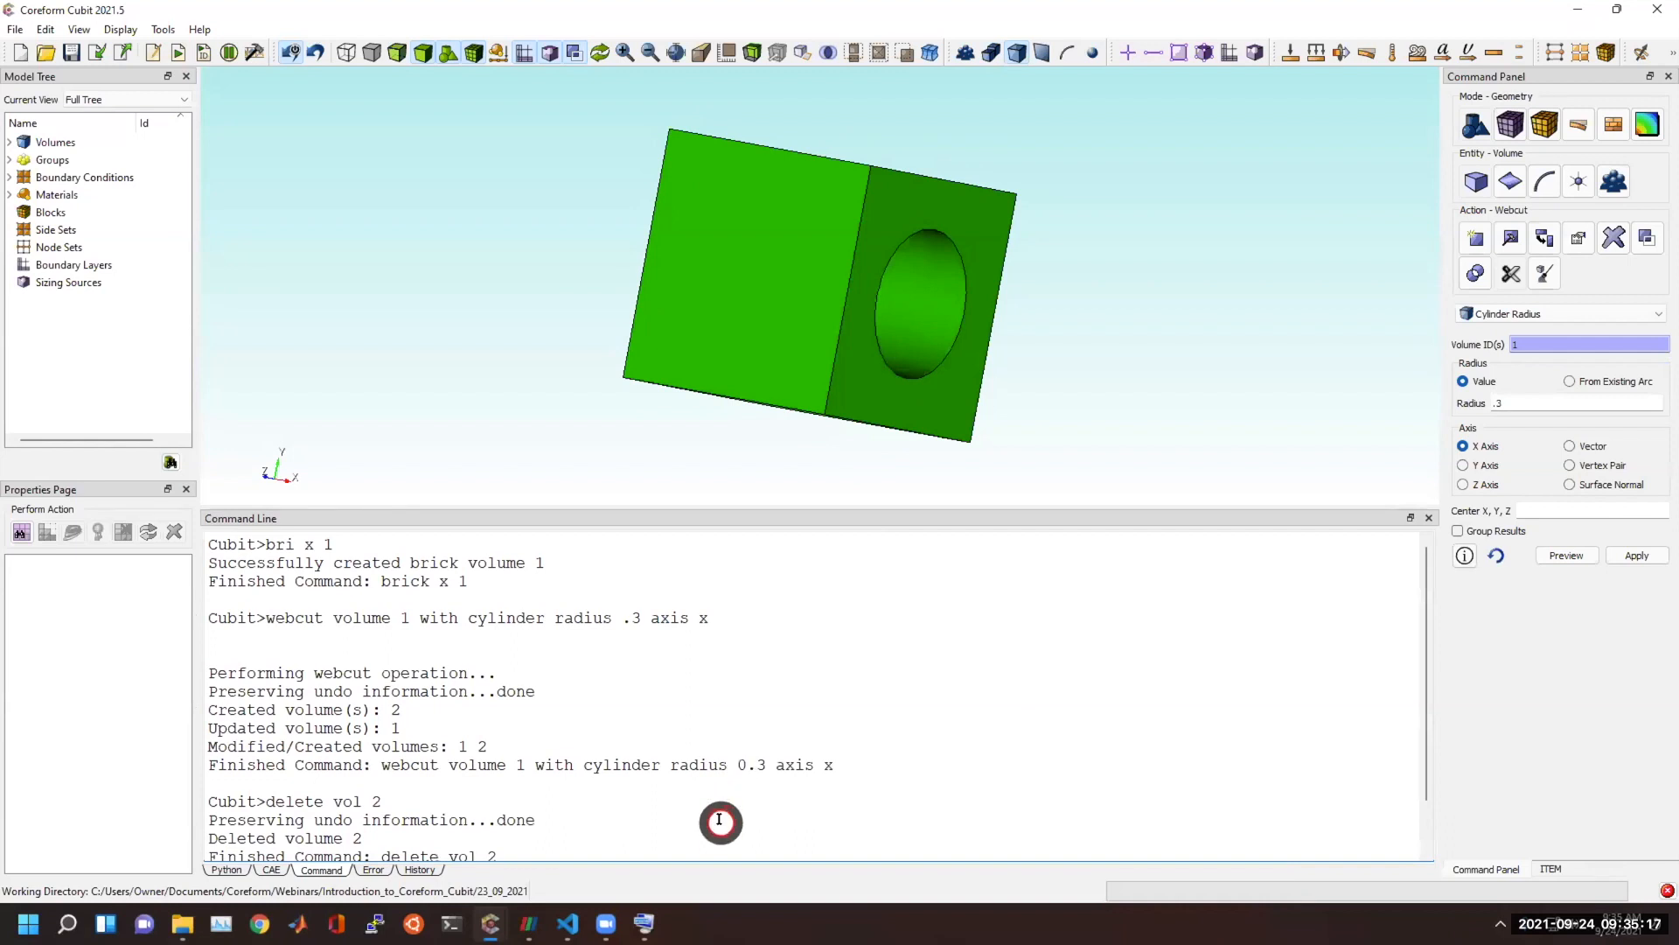
pyautogui.scroll(-1, 712, 828)
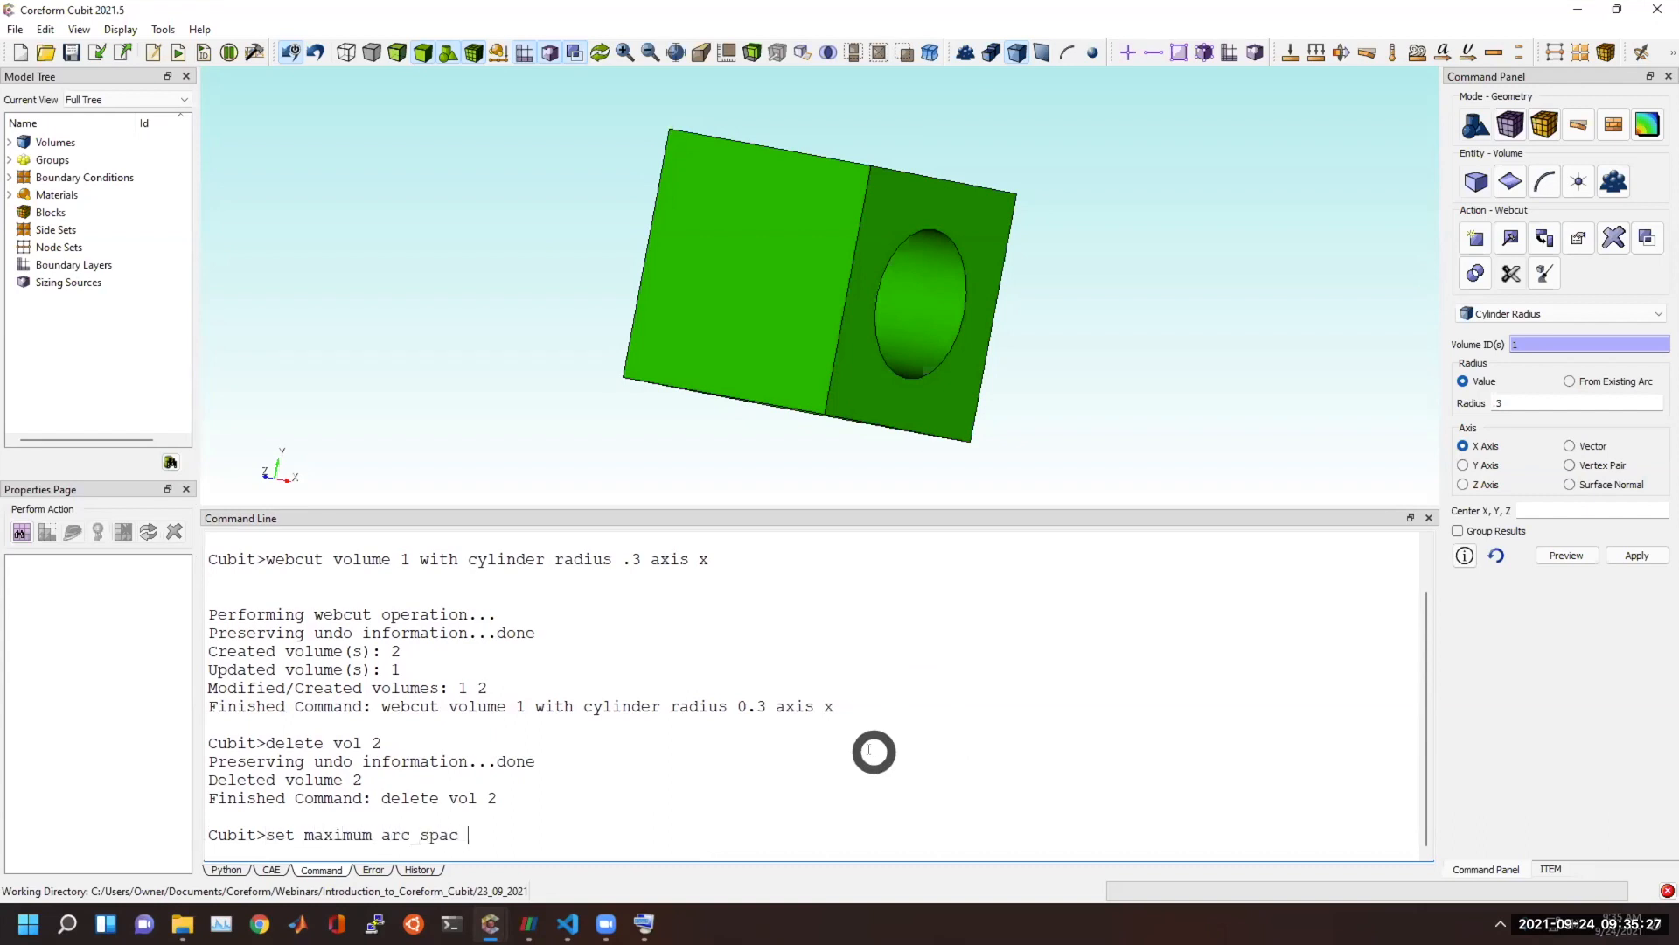
pyautogui.write('lt')
pyautogui.press('Return')
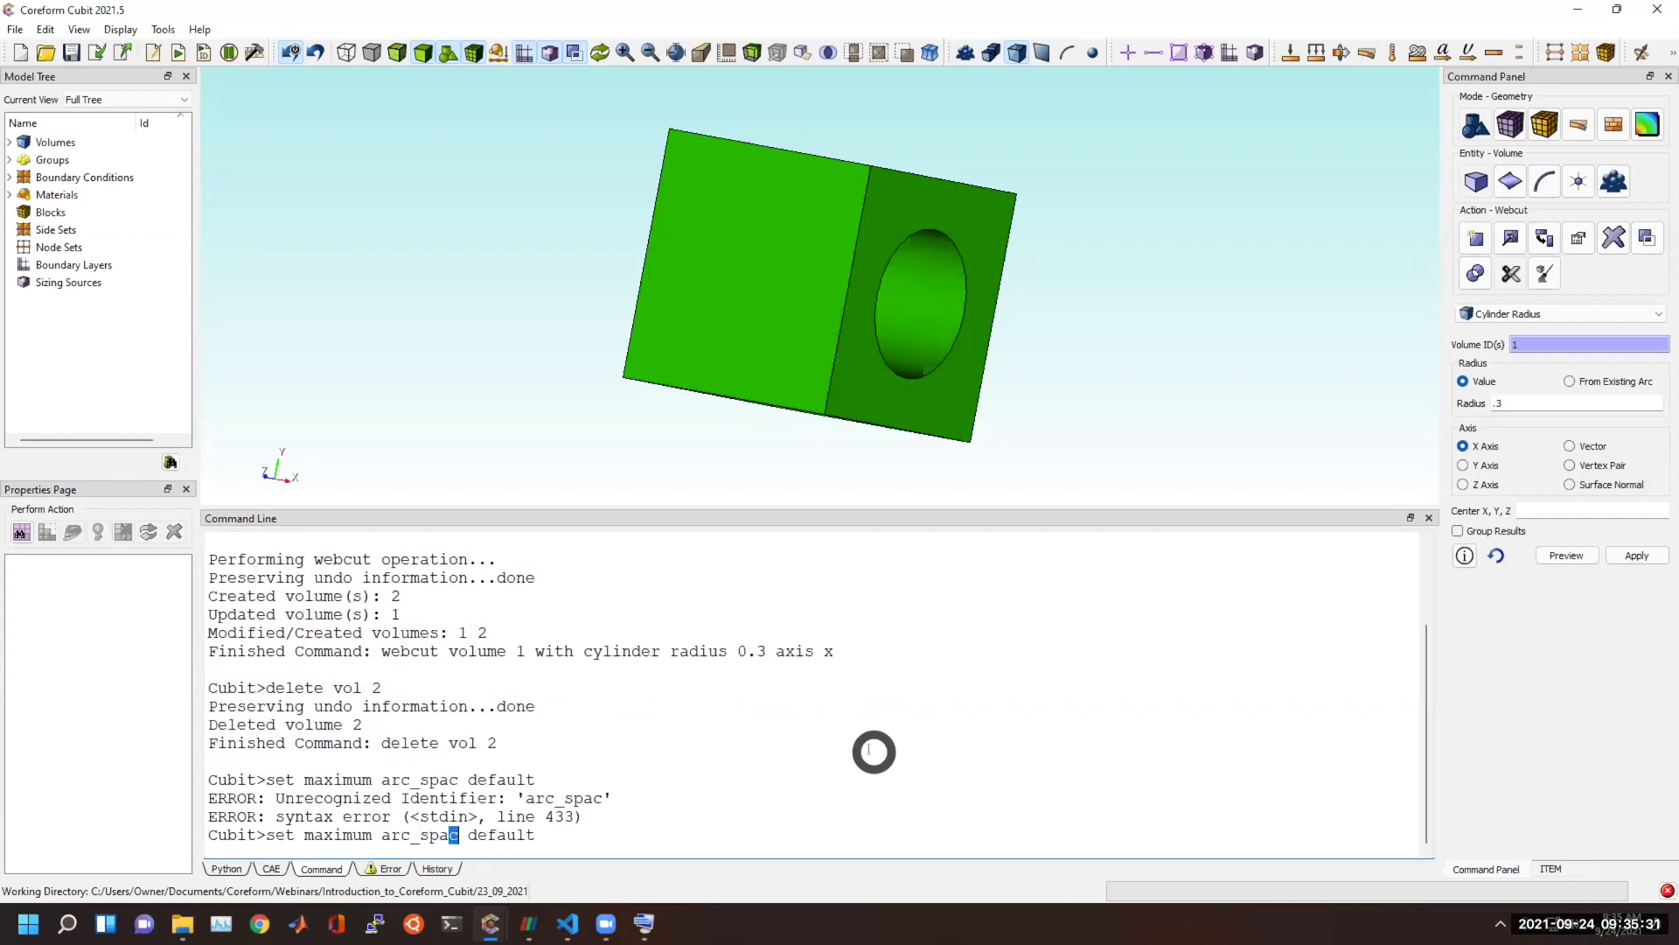
pyautogui.press('Return')
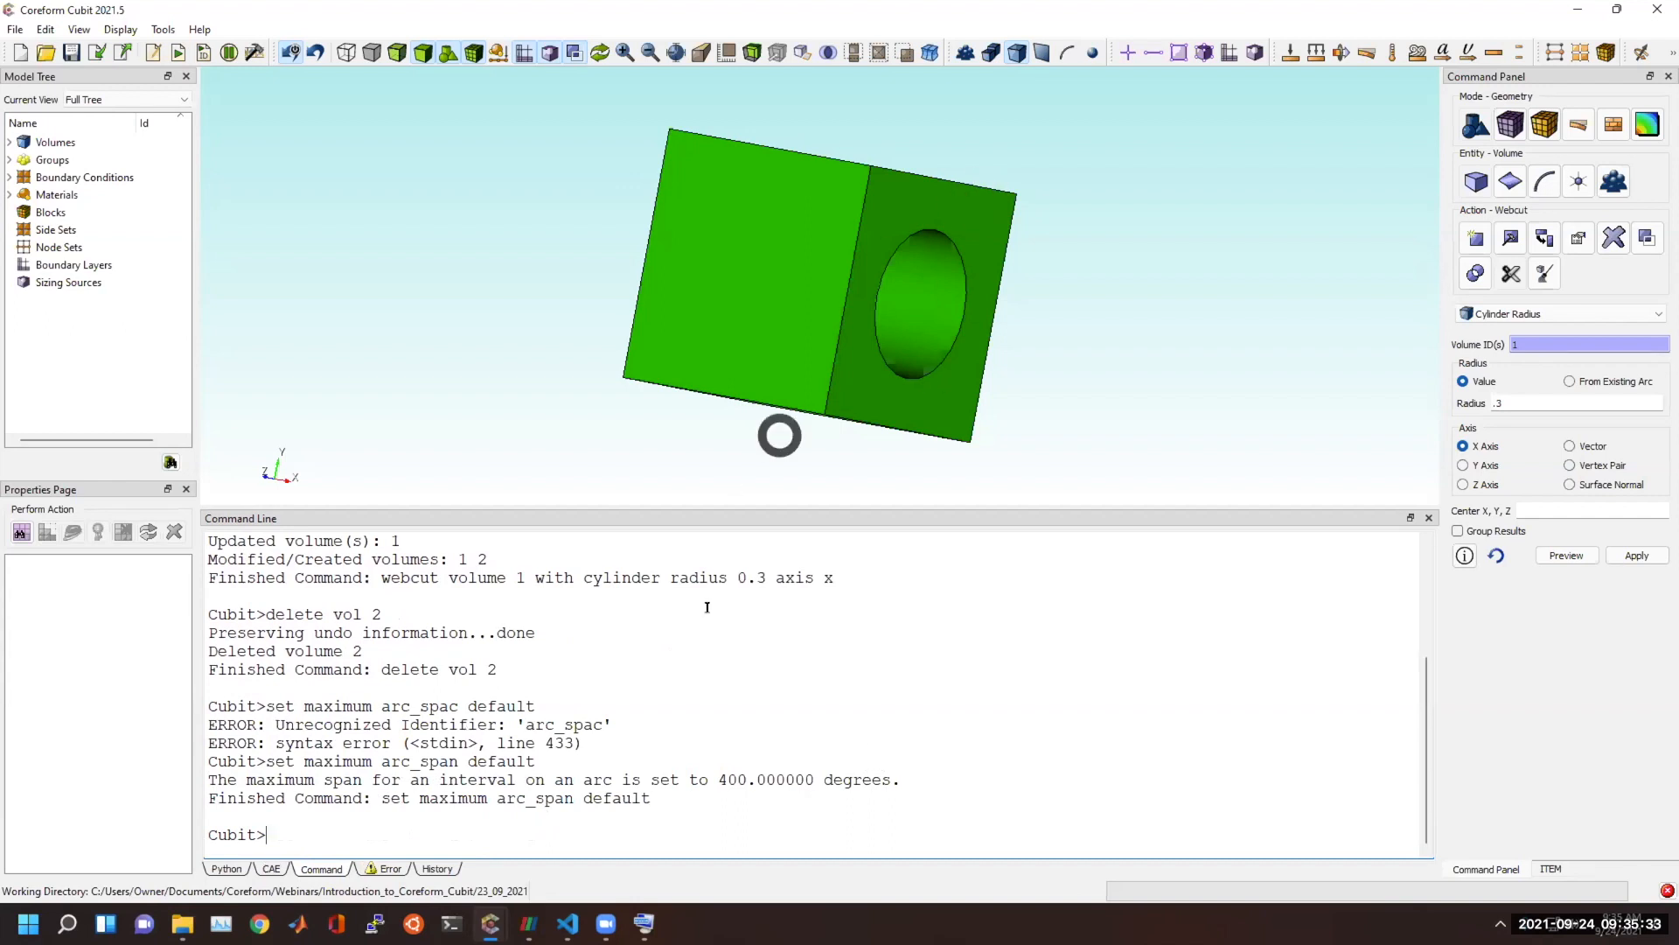
pyautogui.tripleClick(874, 796)
# Open the volume meshing settings and set the meshing scheme to Automatically Calculate.
pyautogui.moveTo(967, 255); pyautogui.dragTo(788, 179)
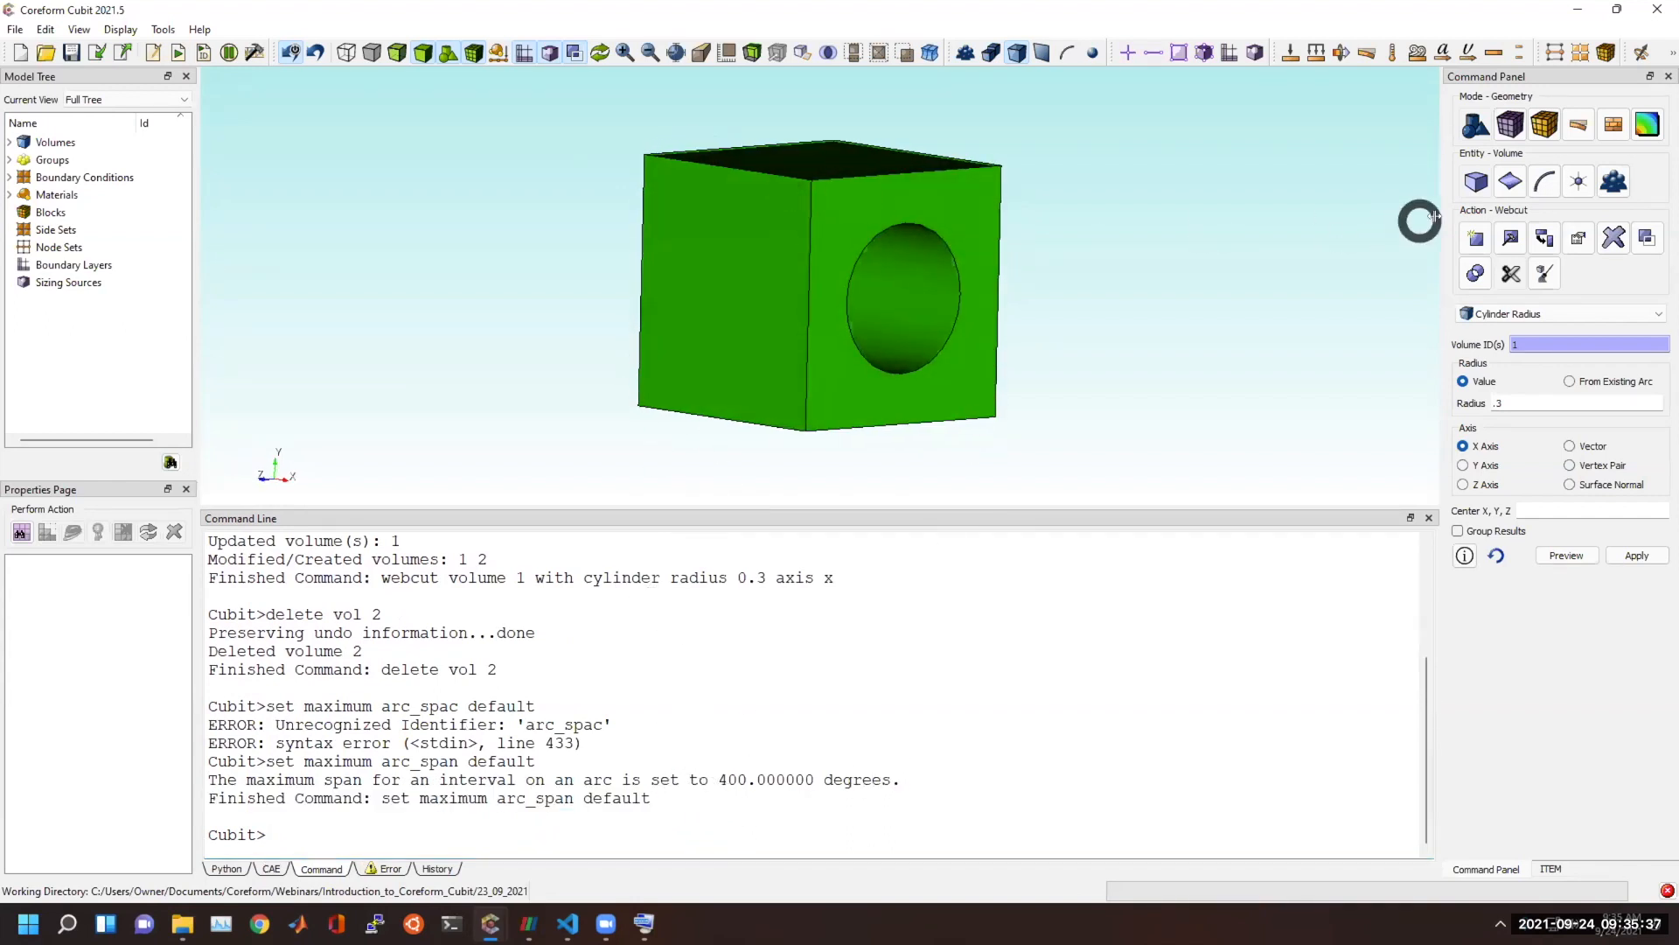
pyautogui.click(1510, 124)
pyautogui.click(1478, 180)
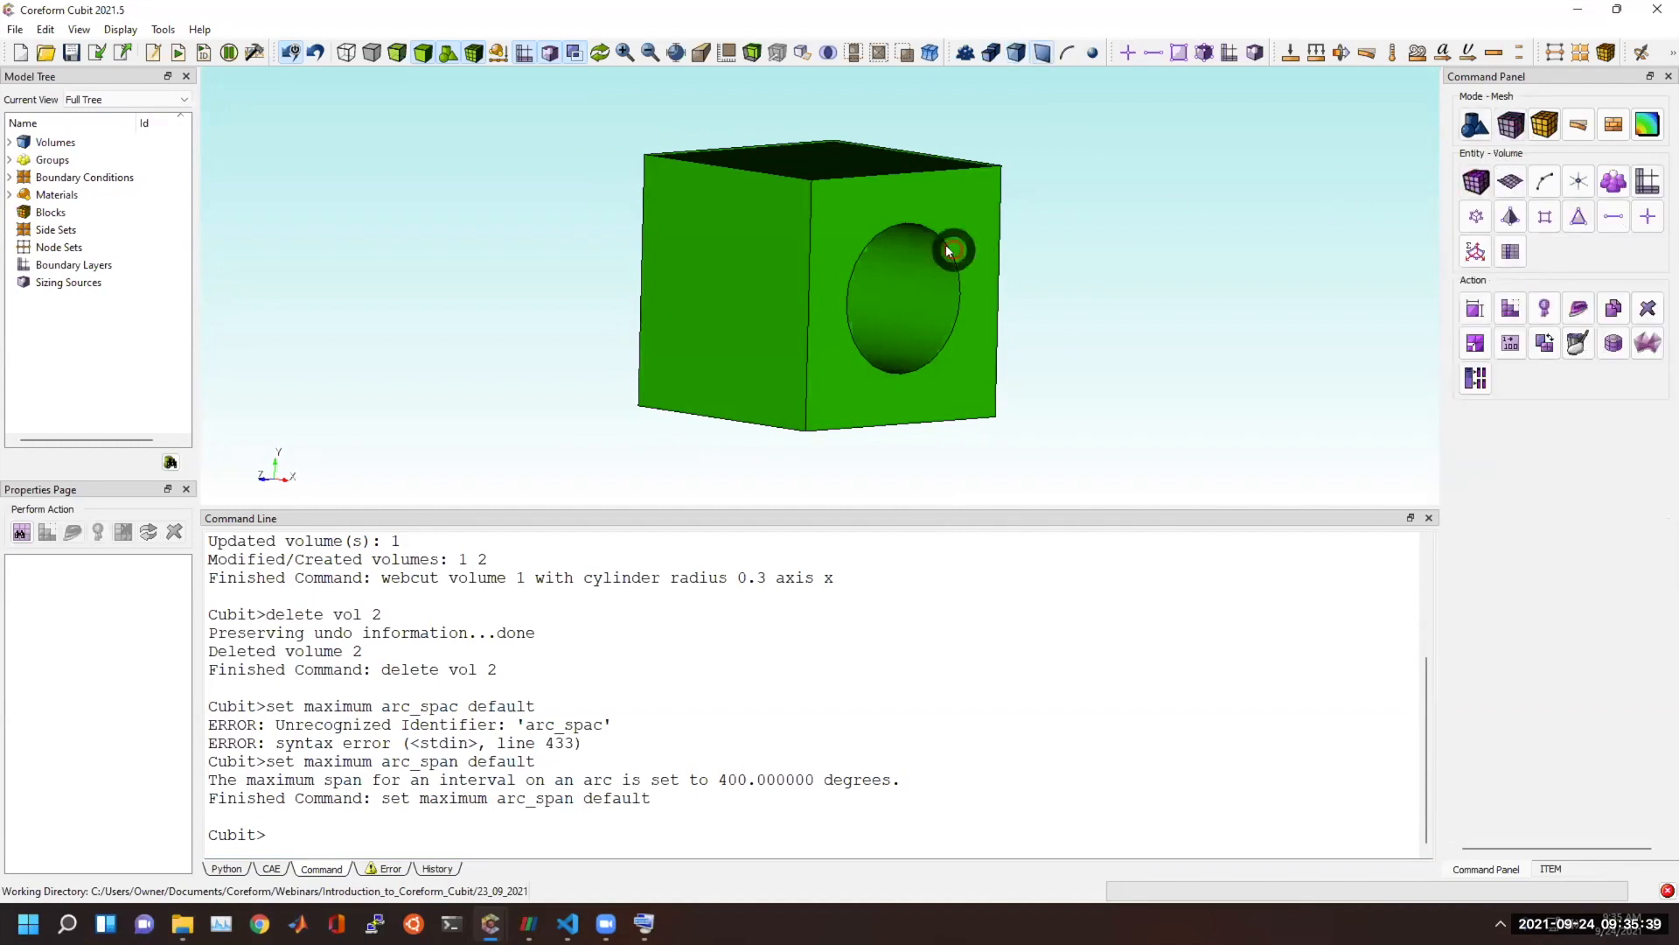
pyautogui.click(943, 206)
pyautogui.click(1507, 308)
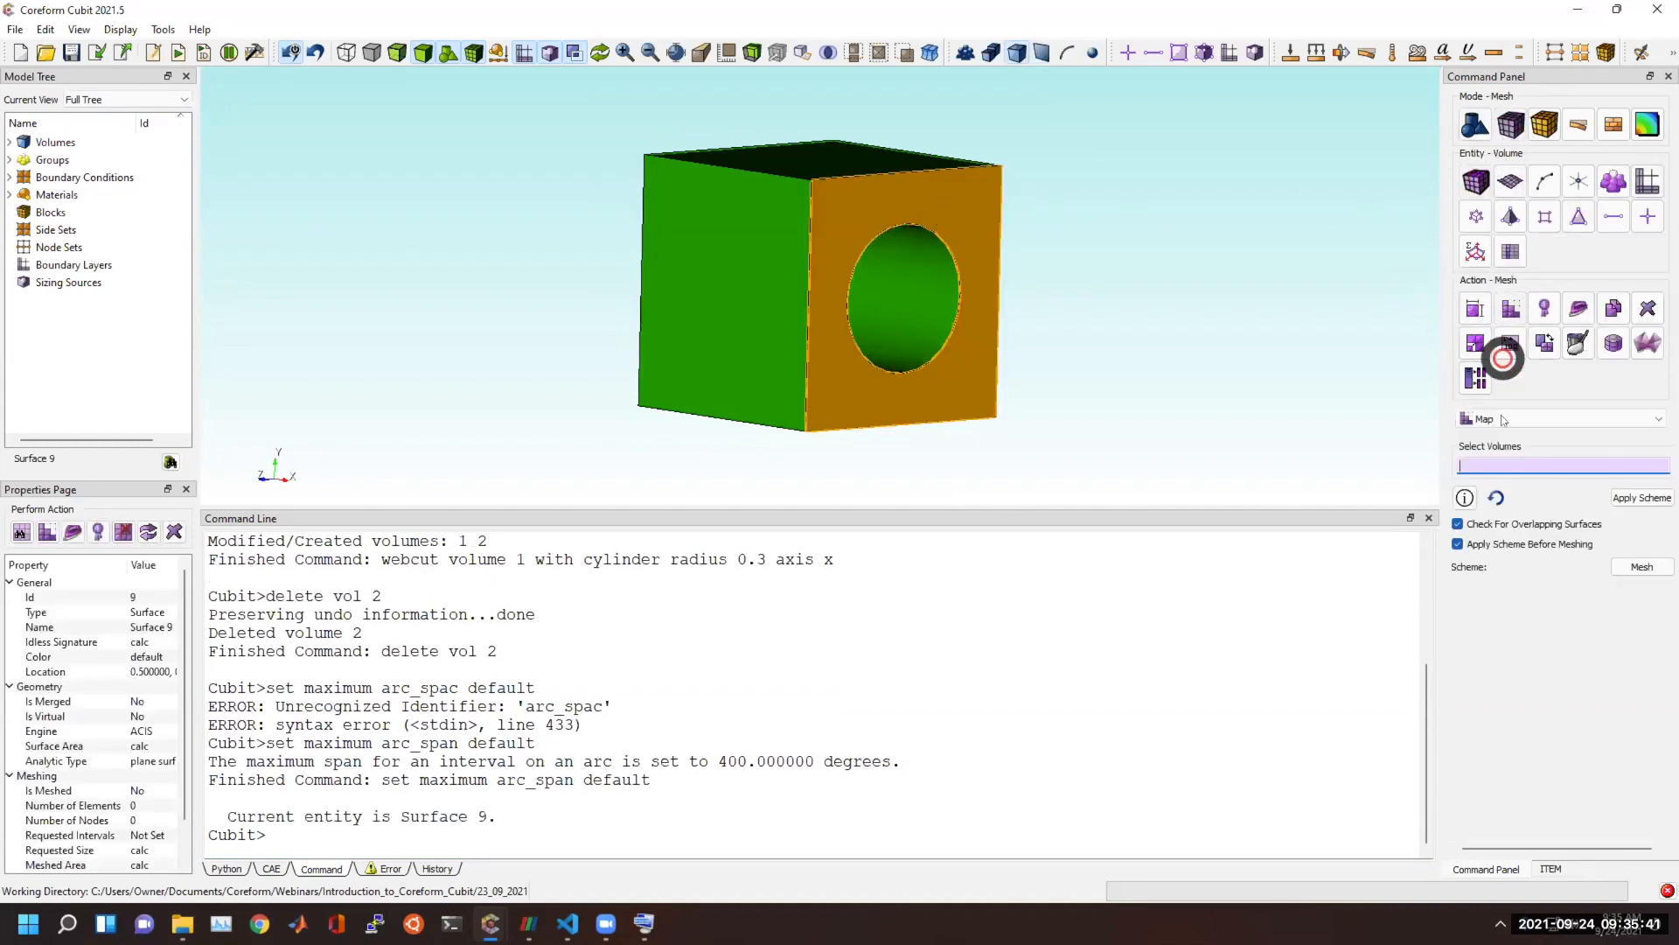
pyautogui.click(1513, 416)
pyautogui.click(1485, 182)
pyautogui.click(1485, 186)
pyautogui.click(1537, 418)
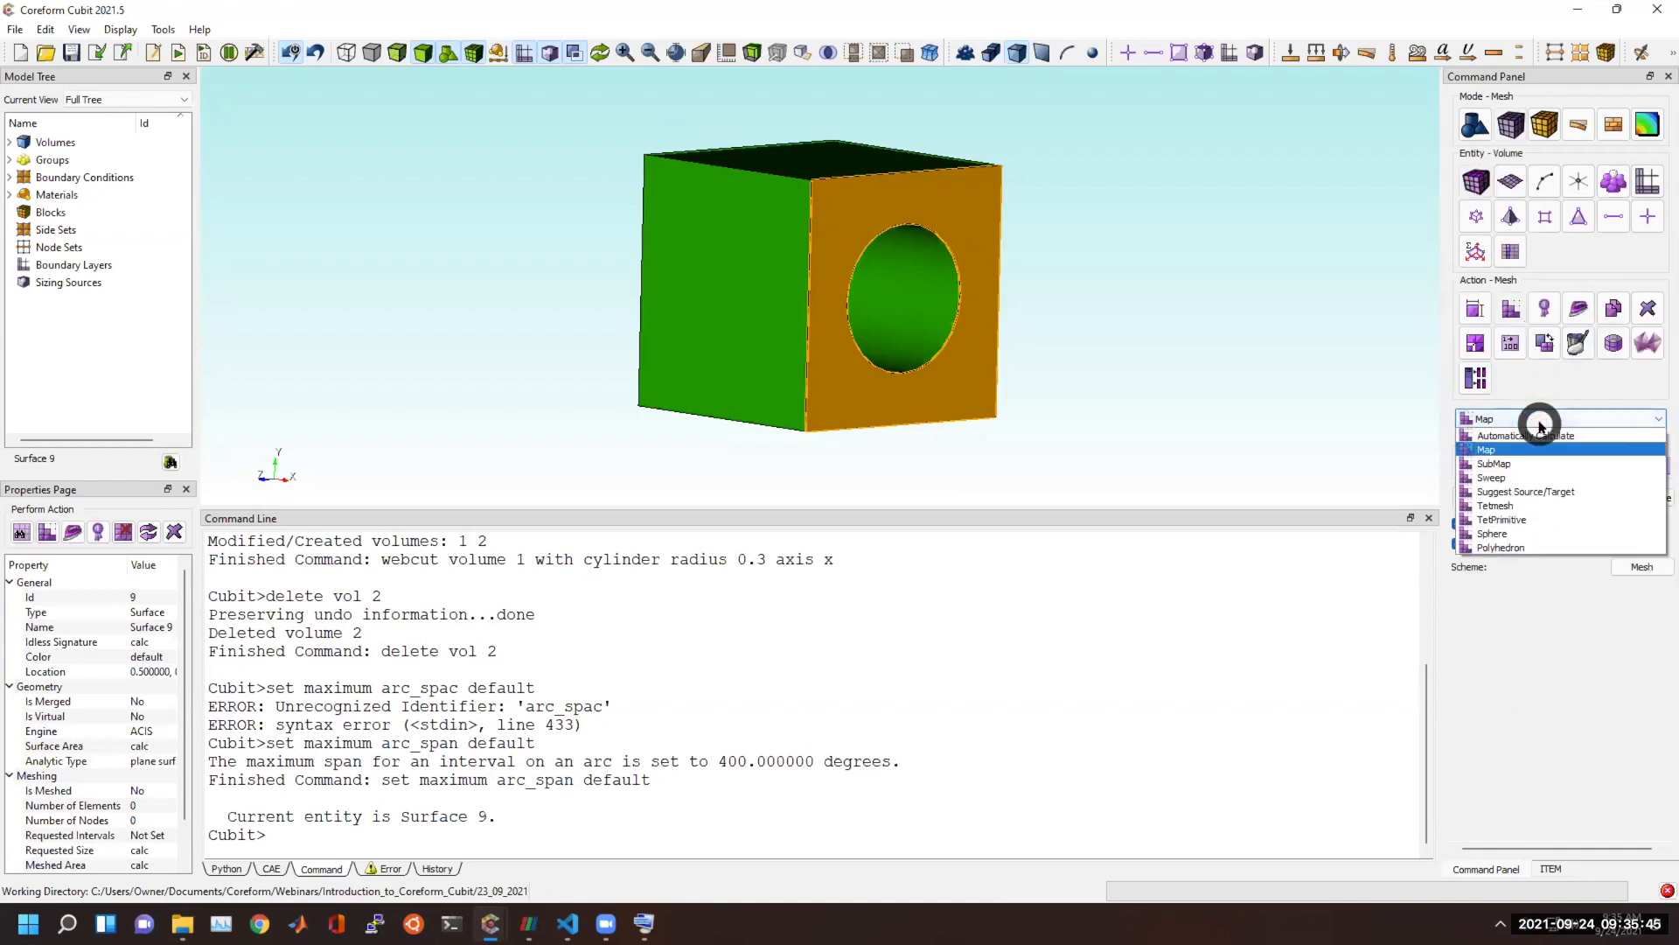
pyautogui.click(1518, 435)
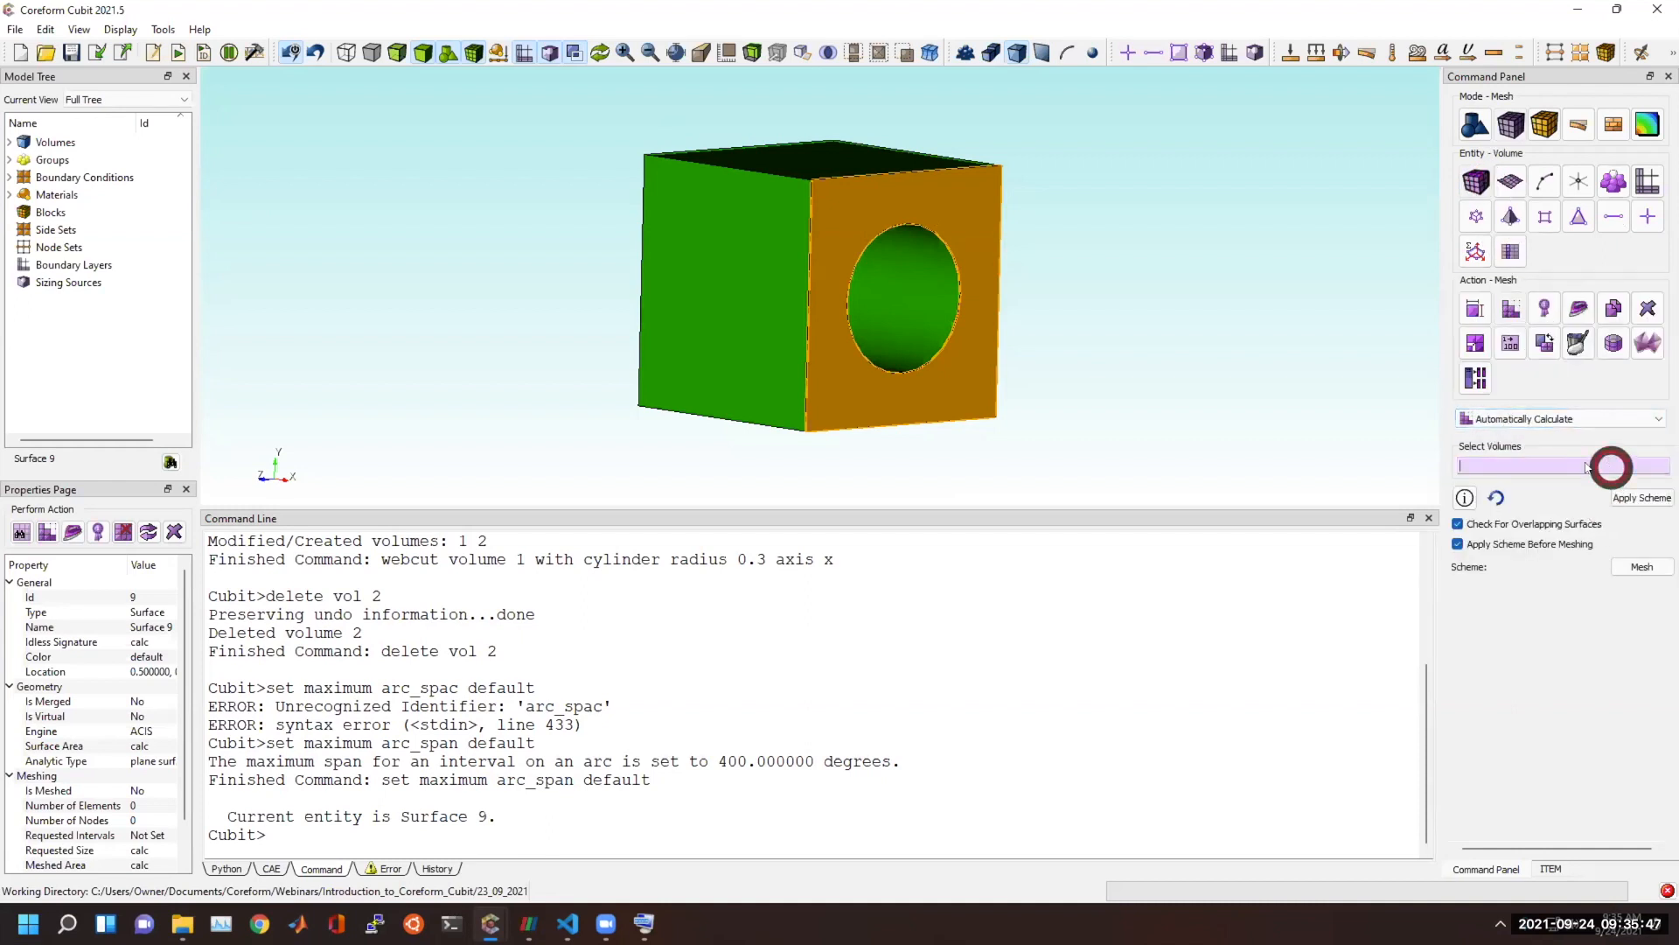
# Mesh volume 1, the brick with the cylindrical hole, using the automatically calculated scheme.
pyautogui.click(786, 313)
pyautogui.click(1641, 566)
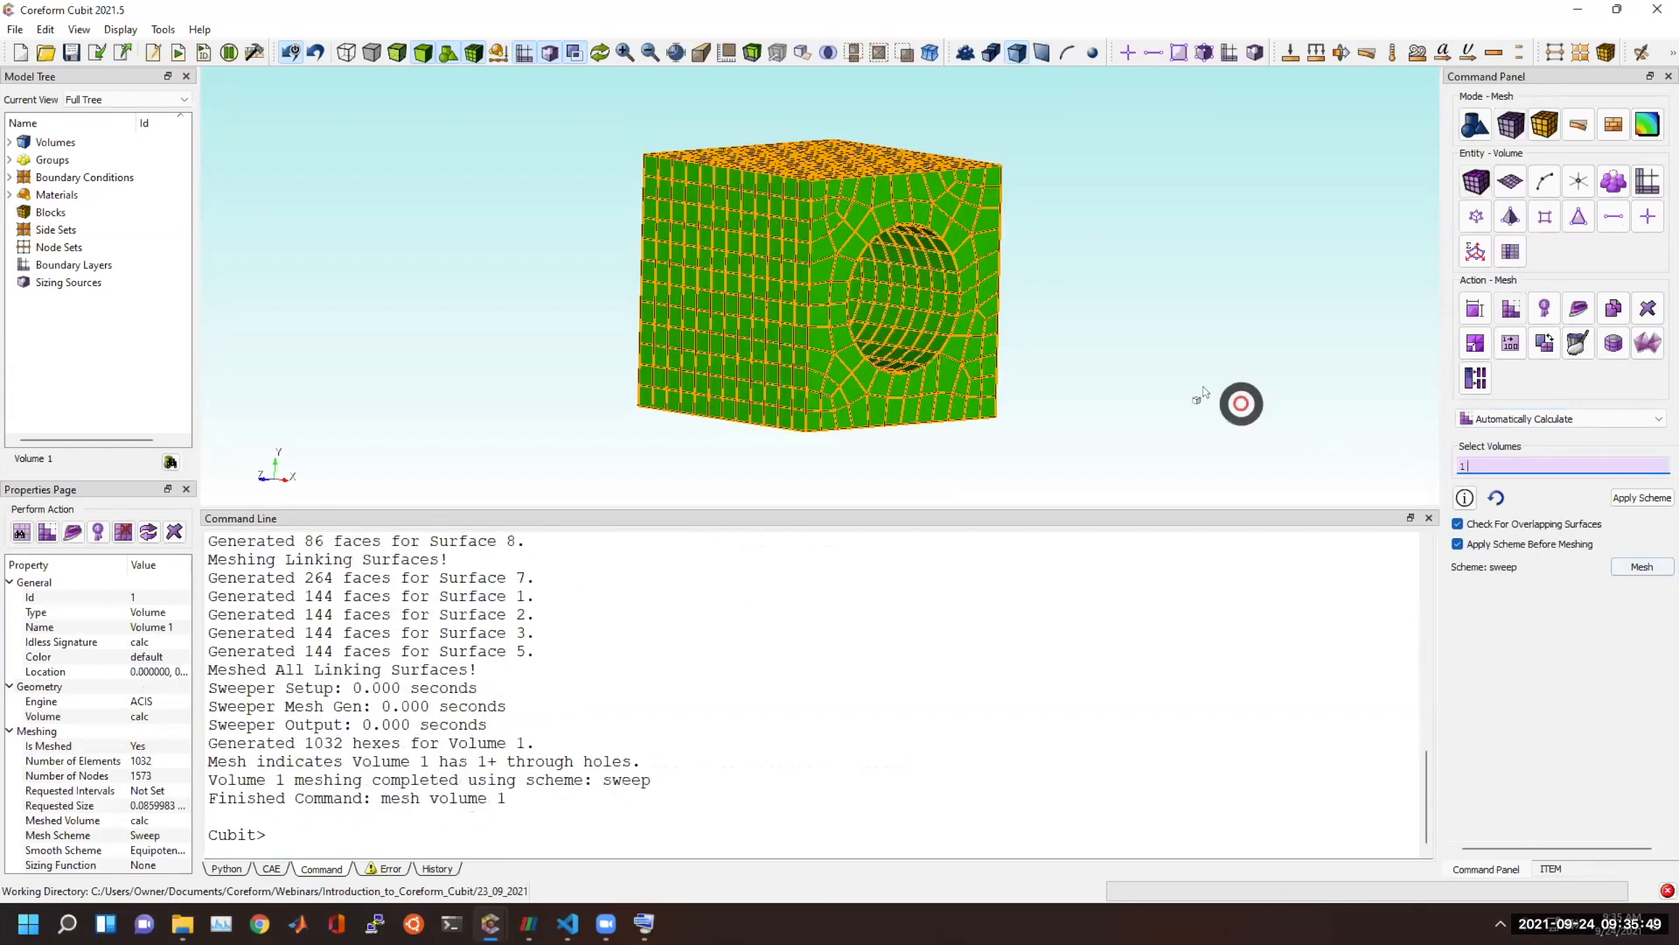
pyautogui.click(1123, 397)
pyautogui.moveTo(837, 303); pyautogui.dragTo(700, 307, button='middle')
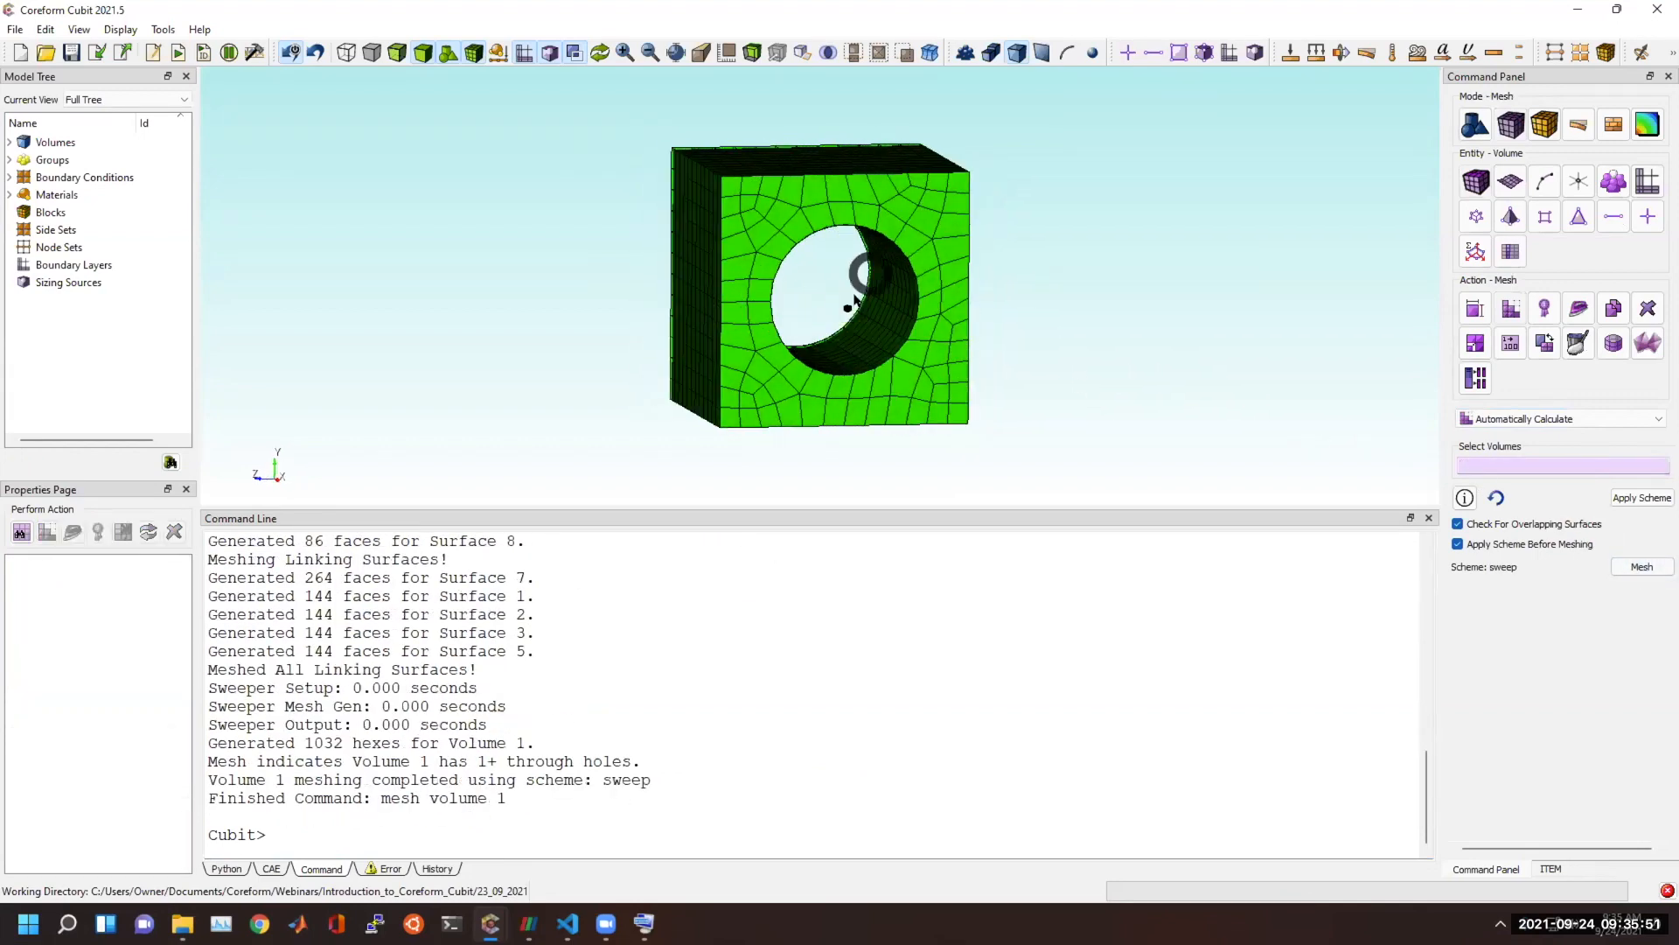
# Run "delete mesh" to clear the brick's mesh, and limit the arc span with "set maximum arc_span 10".
pyautogui.click(607, 827)
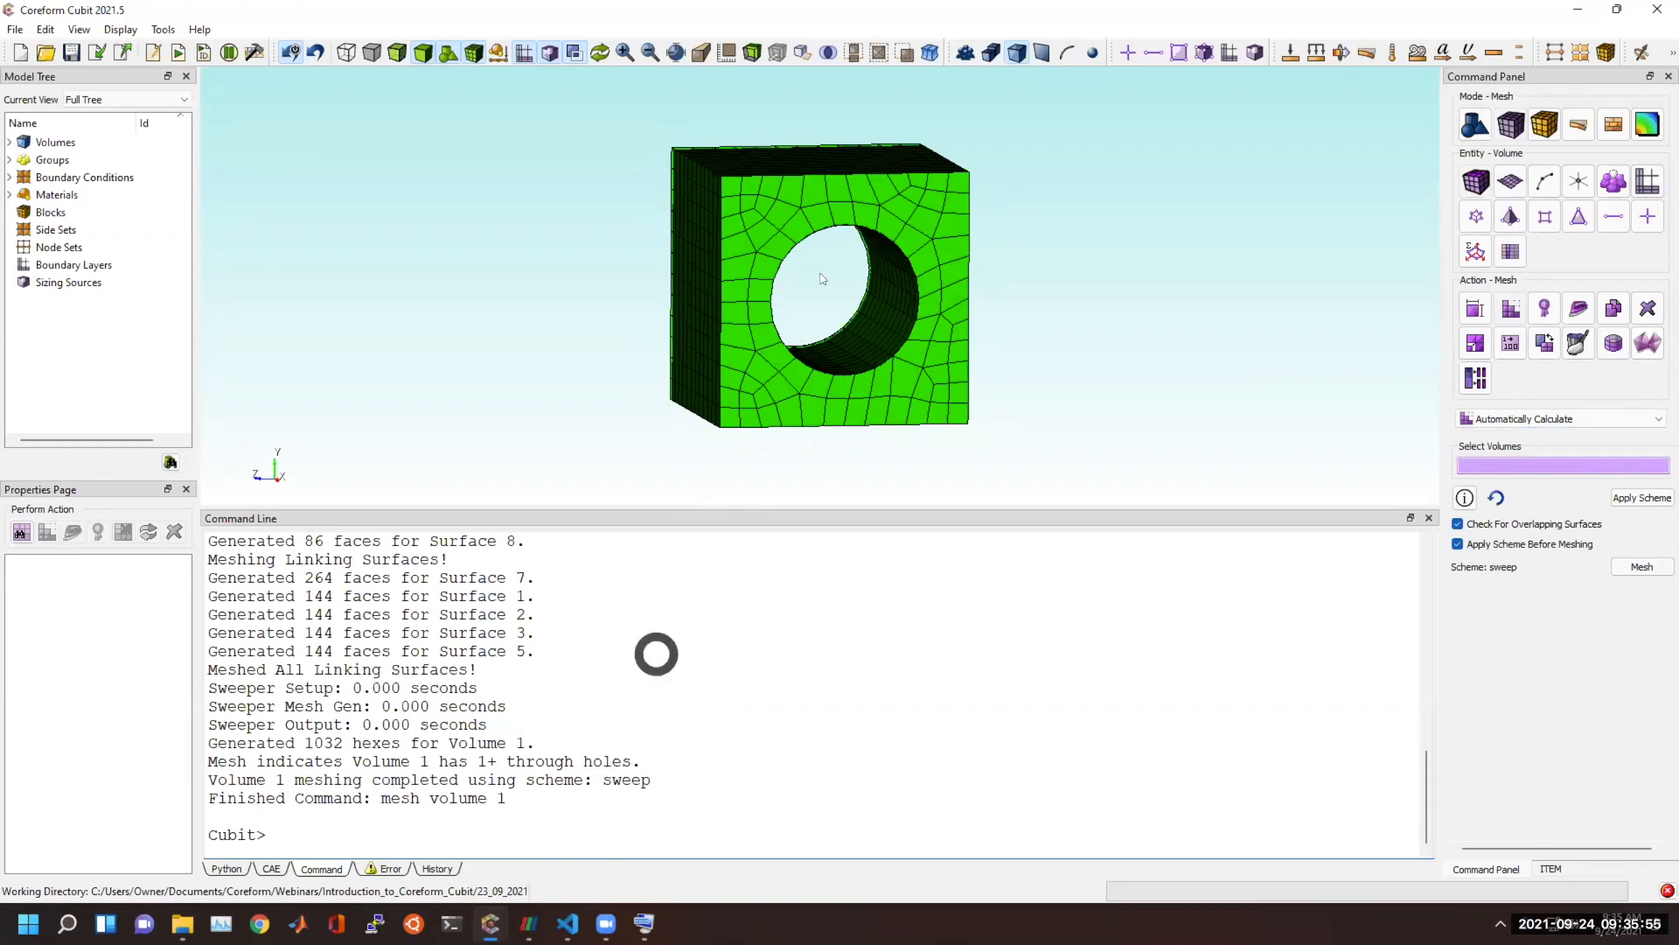
pyautogui.scroll(1, 838, 260)
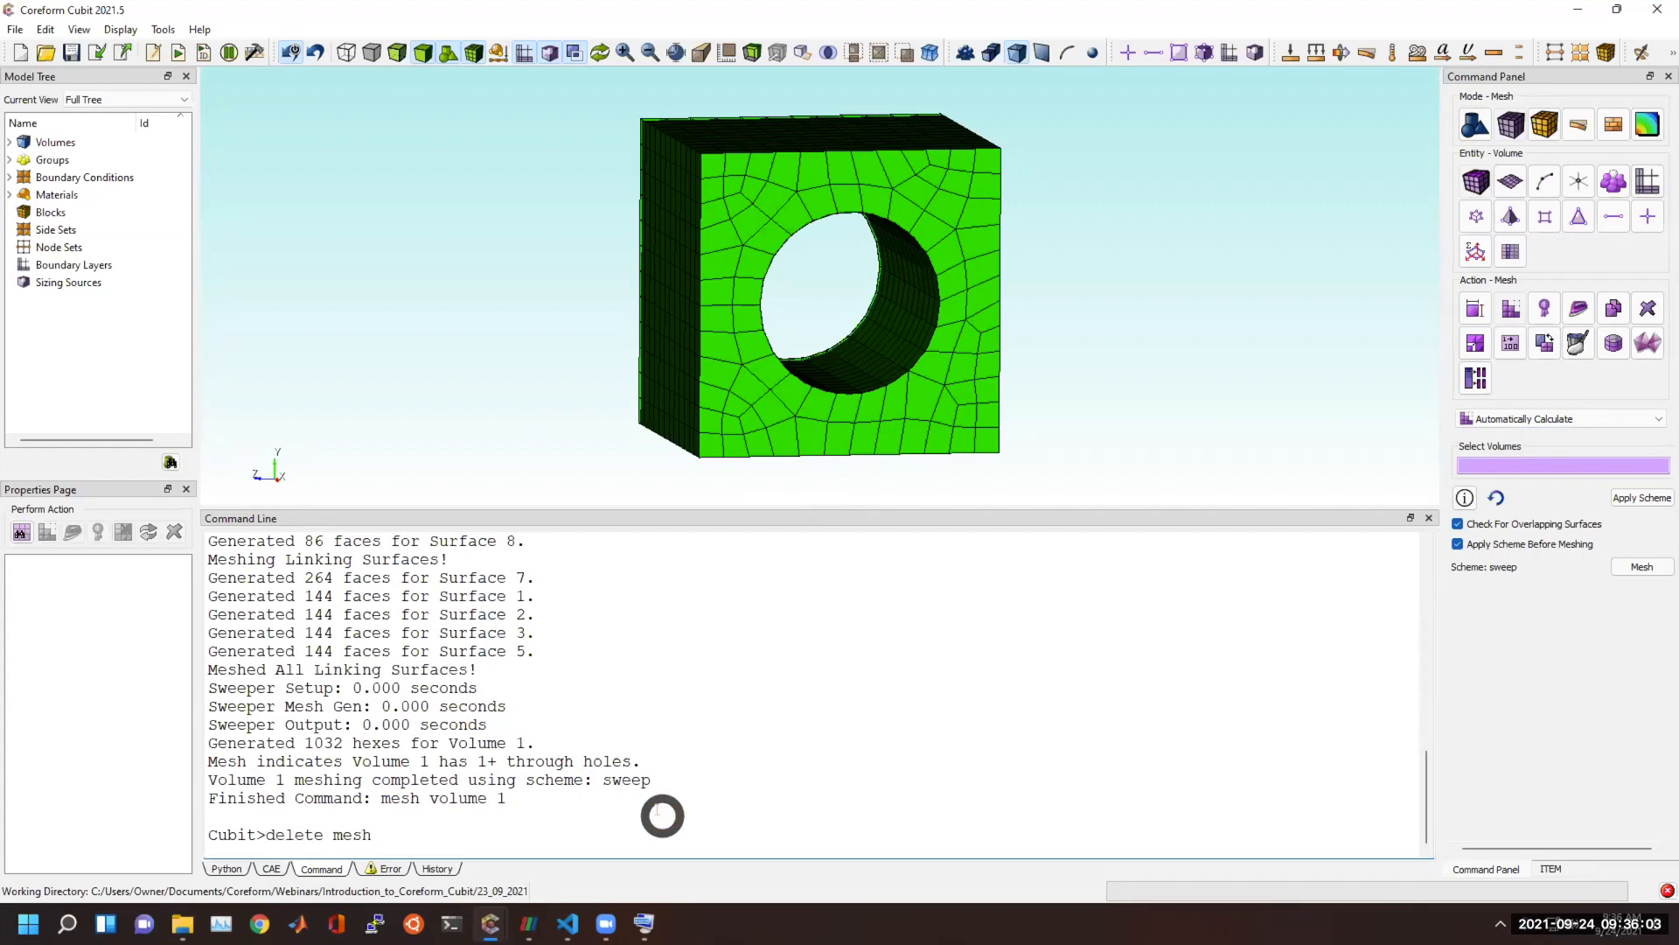
pyautogui.press('Return')
pyautogui.press('Up')
pyautogui.press('Up')
pyautogui.press('Up')
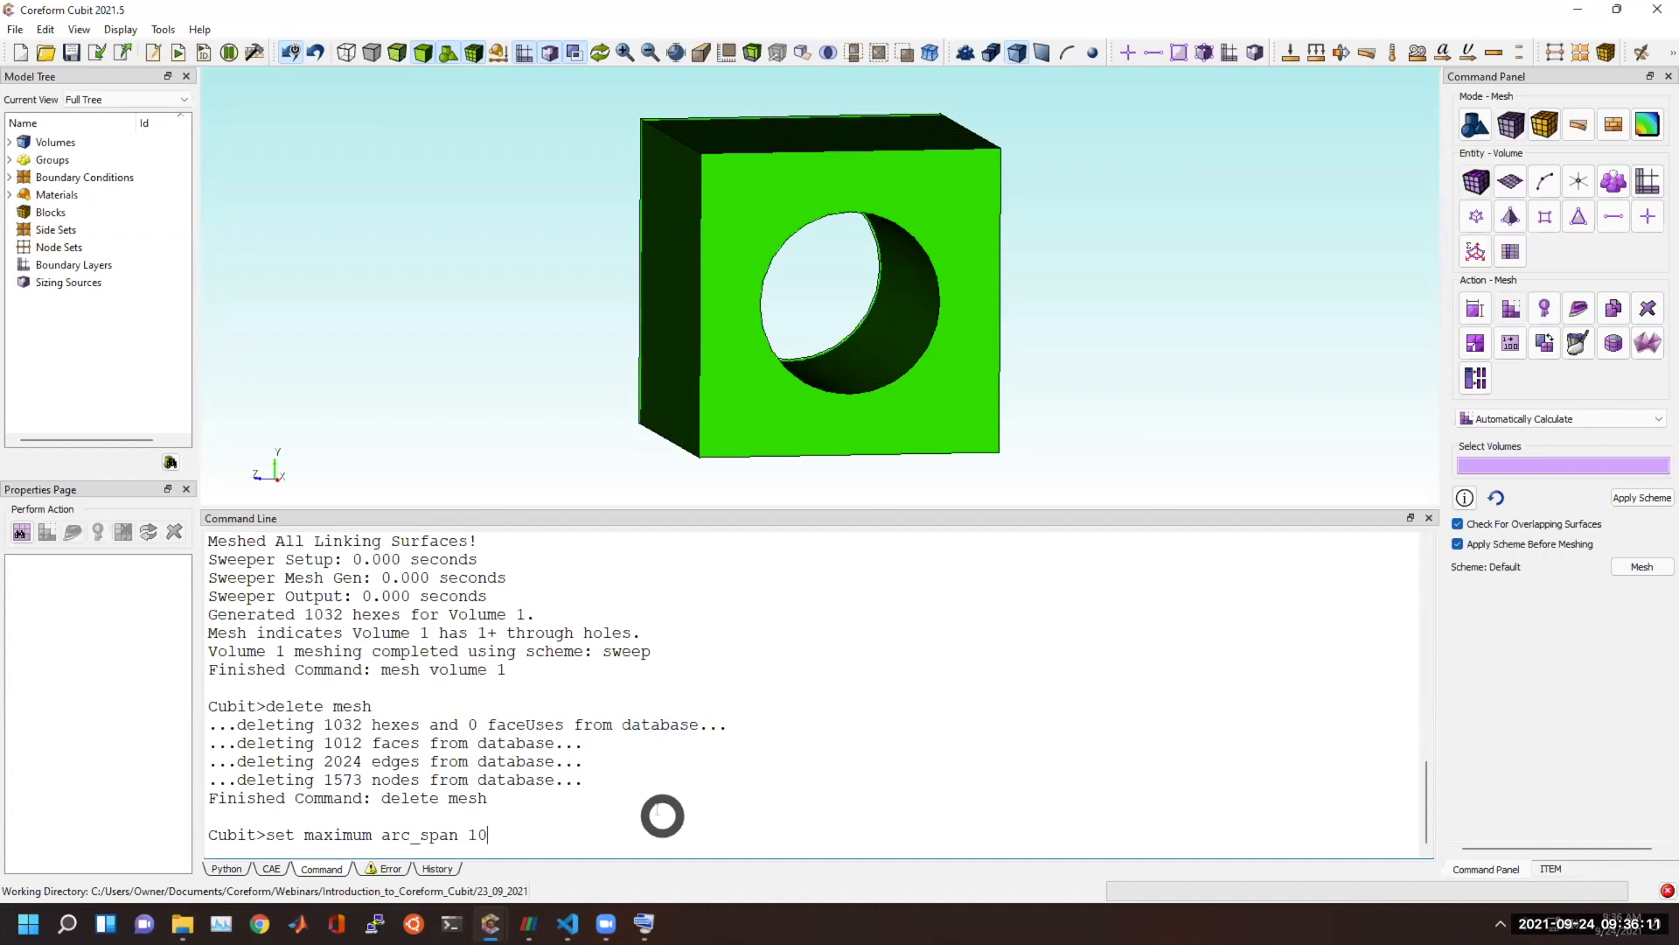
pyautogui.press('Return')
# Mesh volume 1 again with the 10-degree arc span limit and inspect the elements around the hole.
pyautogui.click(907, 375)
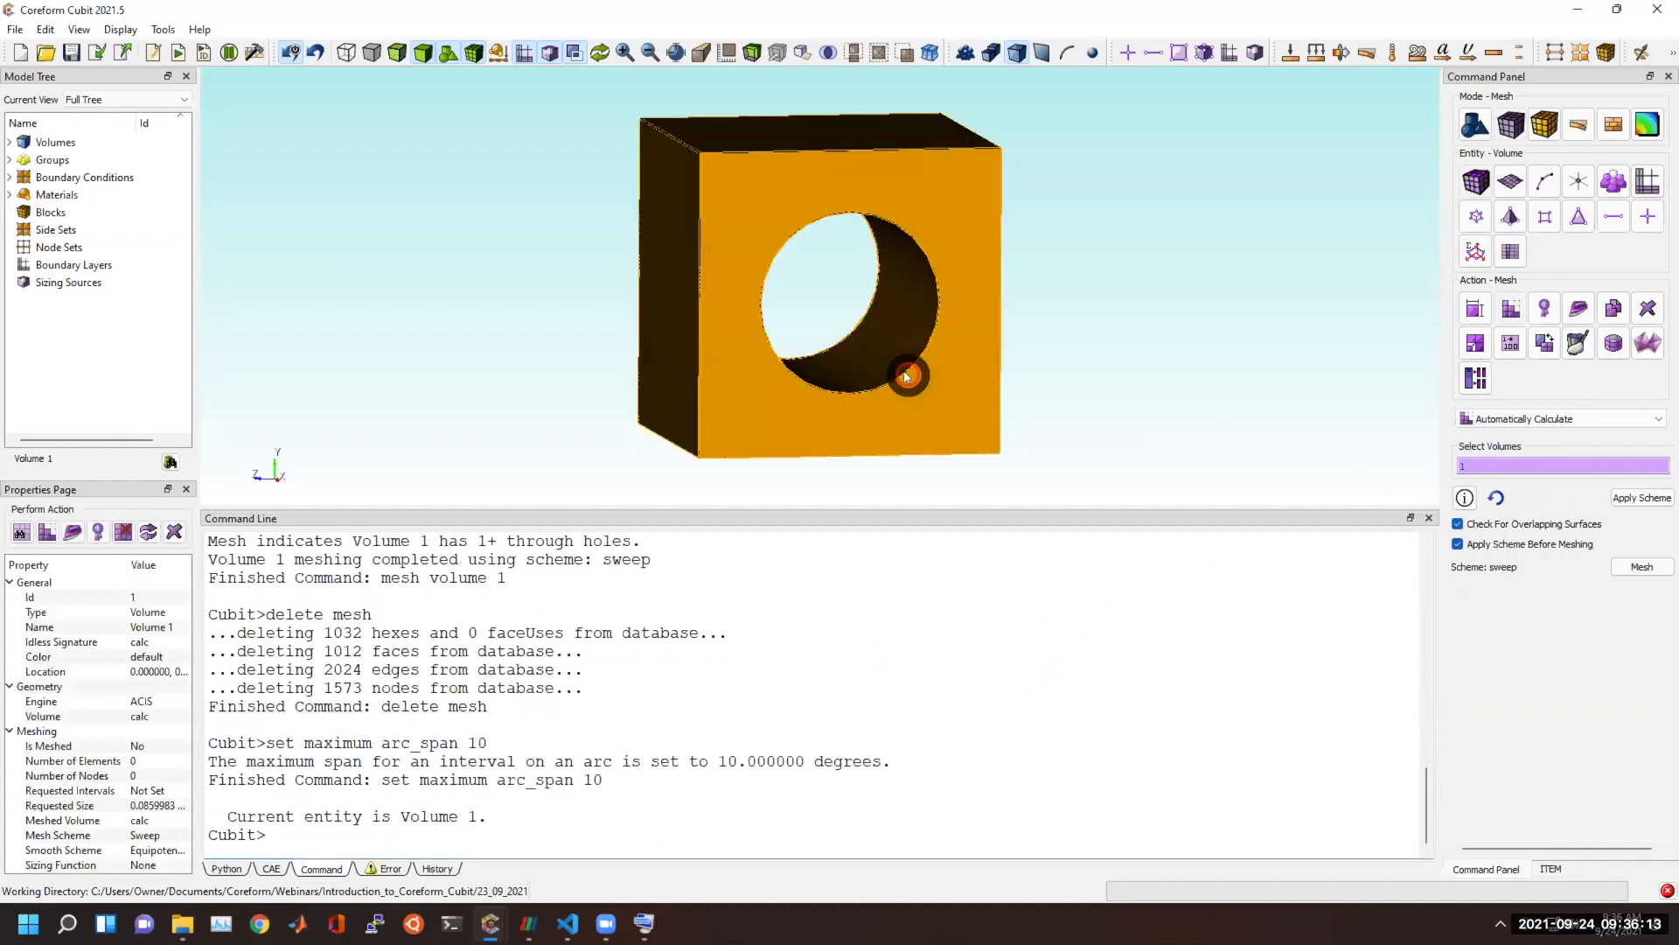
pyautogui.rightClick(907, 375)
pyautogui.click(966, 677)
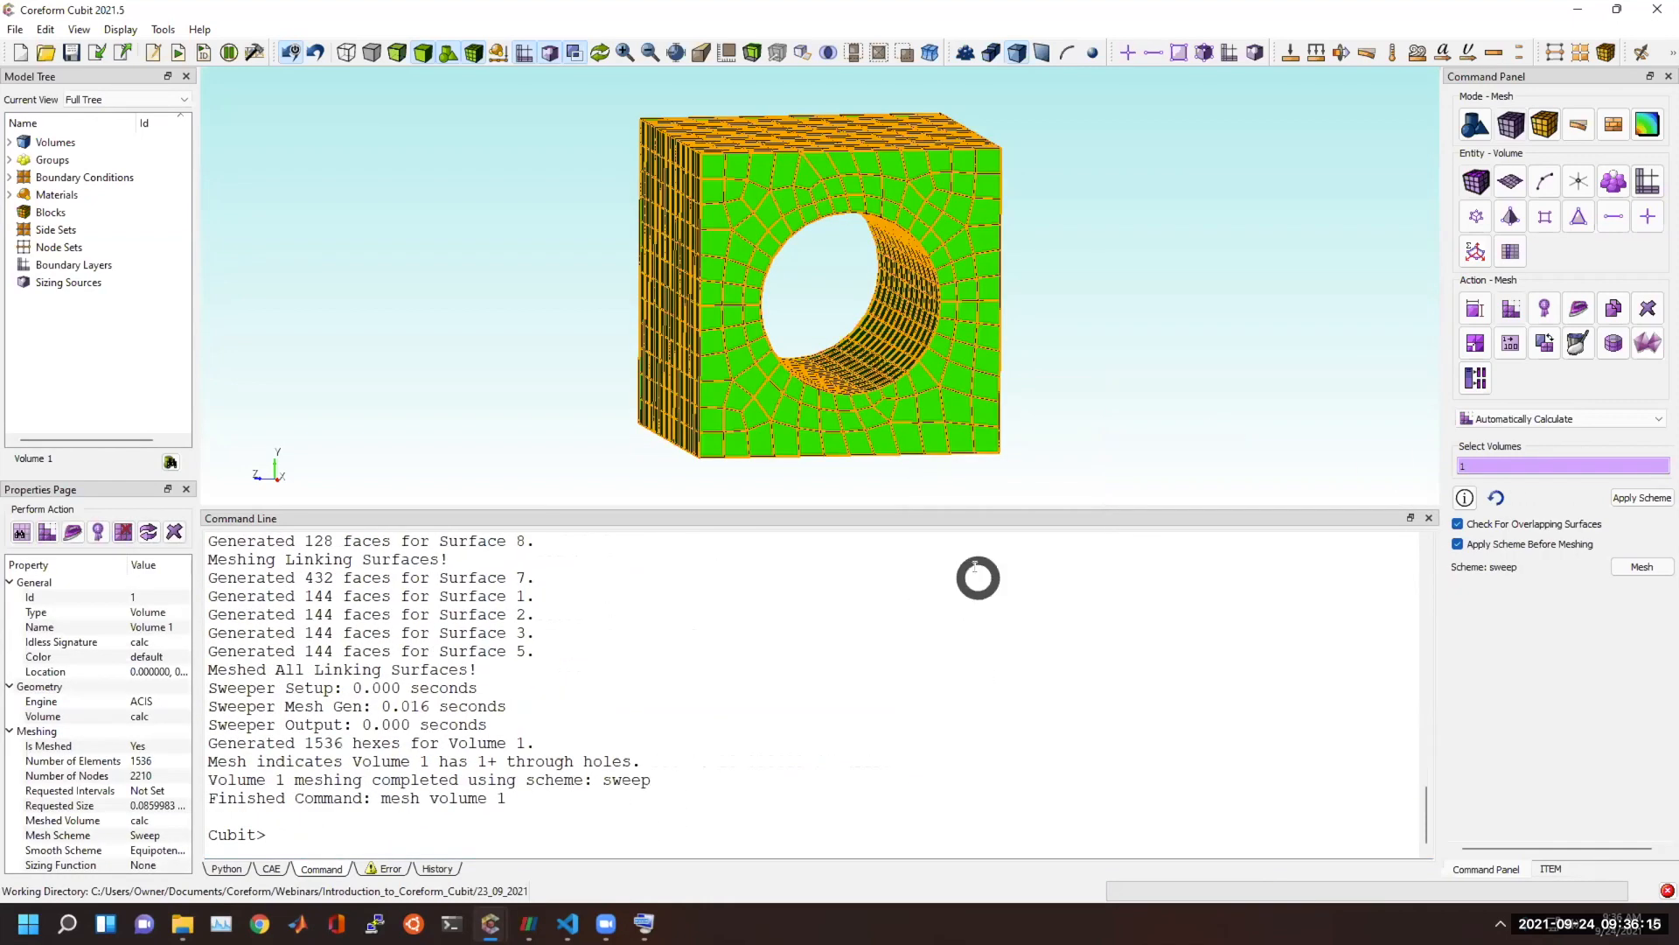
pyautogui.click(1112, 314)
pyautogui.scroll(5, 1109, 317)
pyautogui.moveTo(1071, 341); pyautogui.dragTo(981, 318)
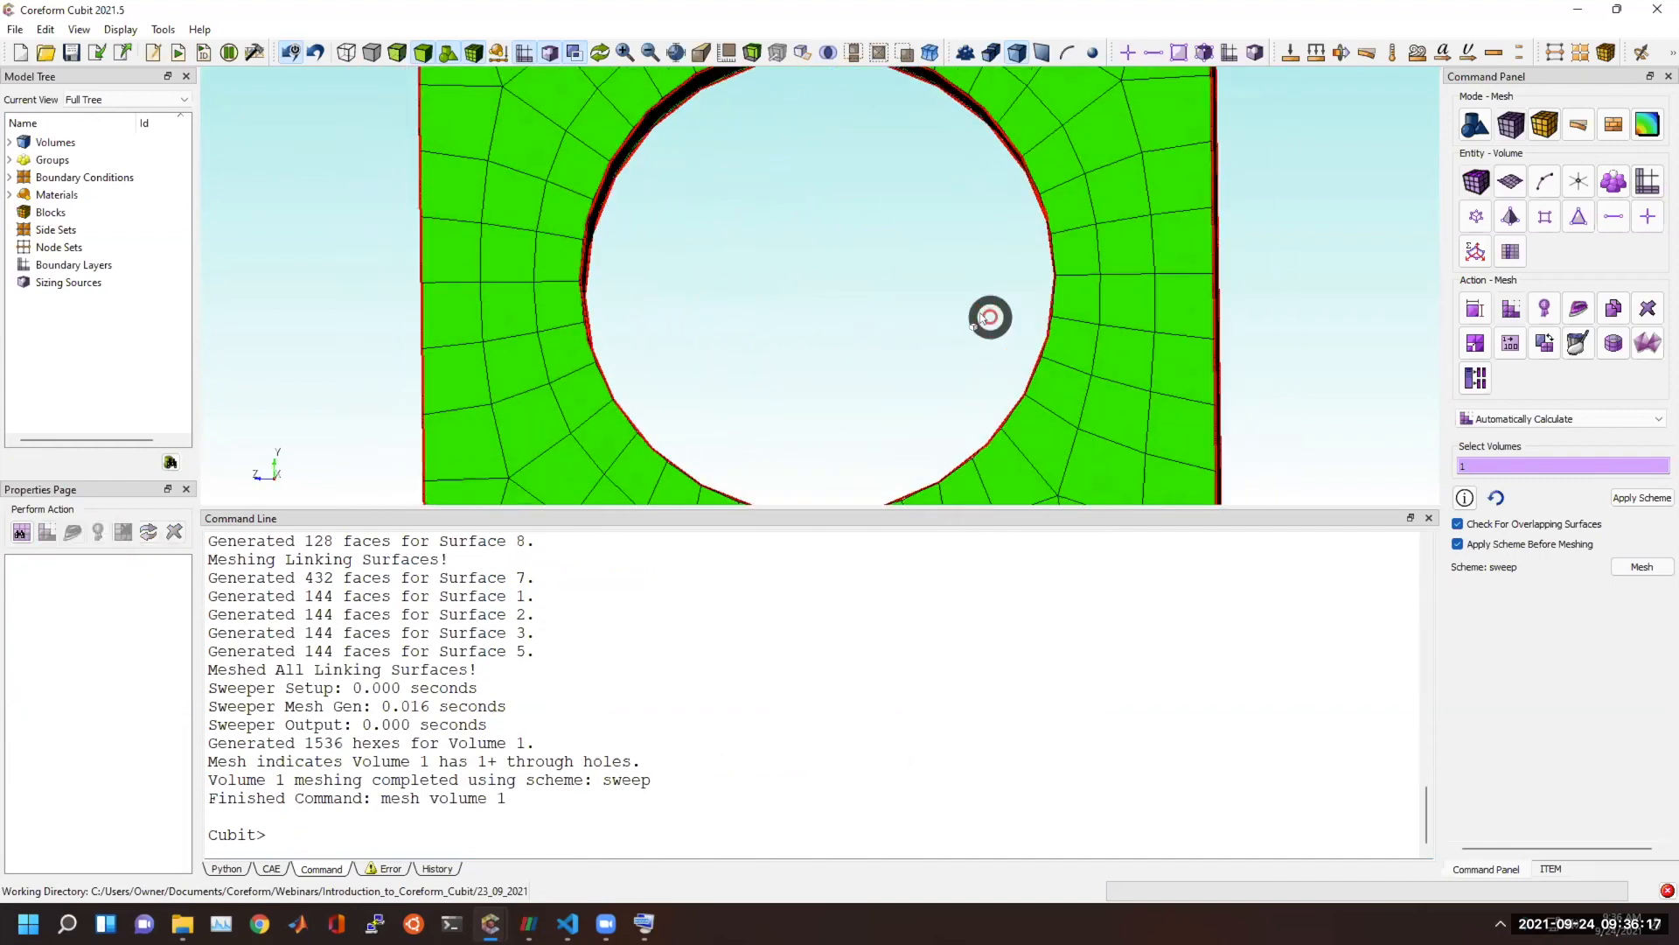
pyautogui.scroll(-5, 978, 322)
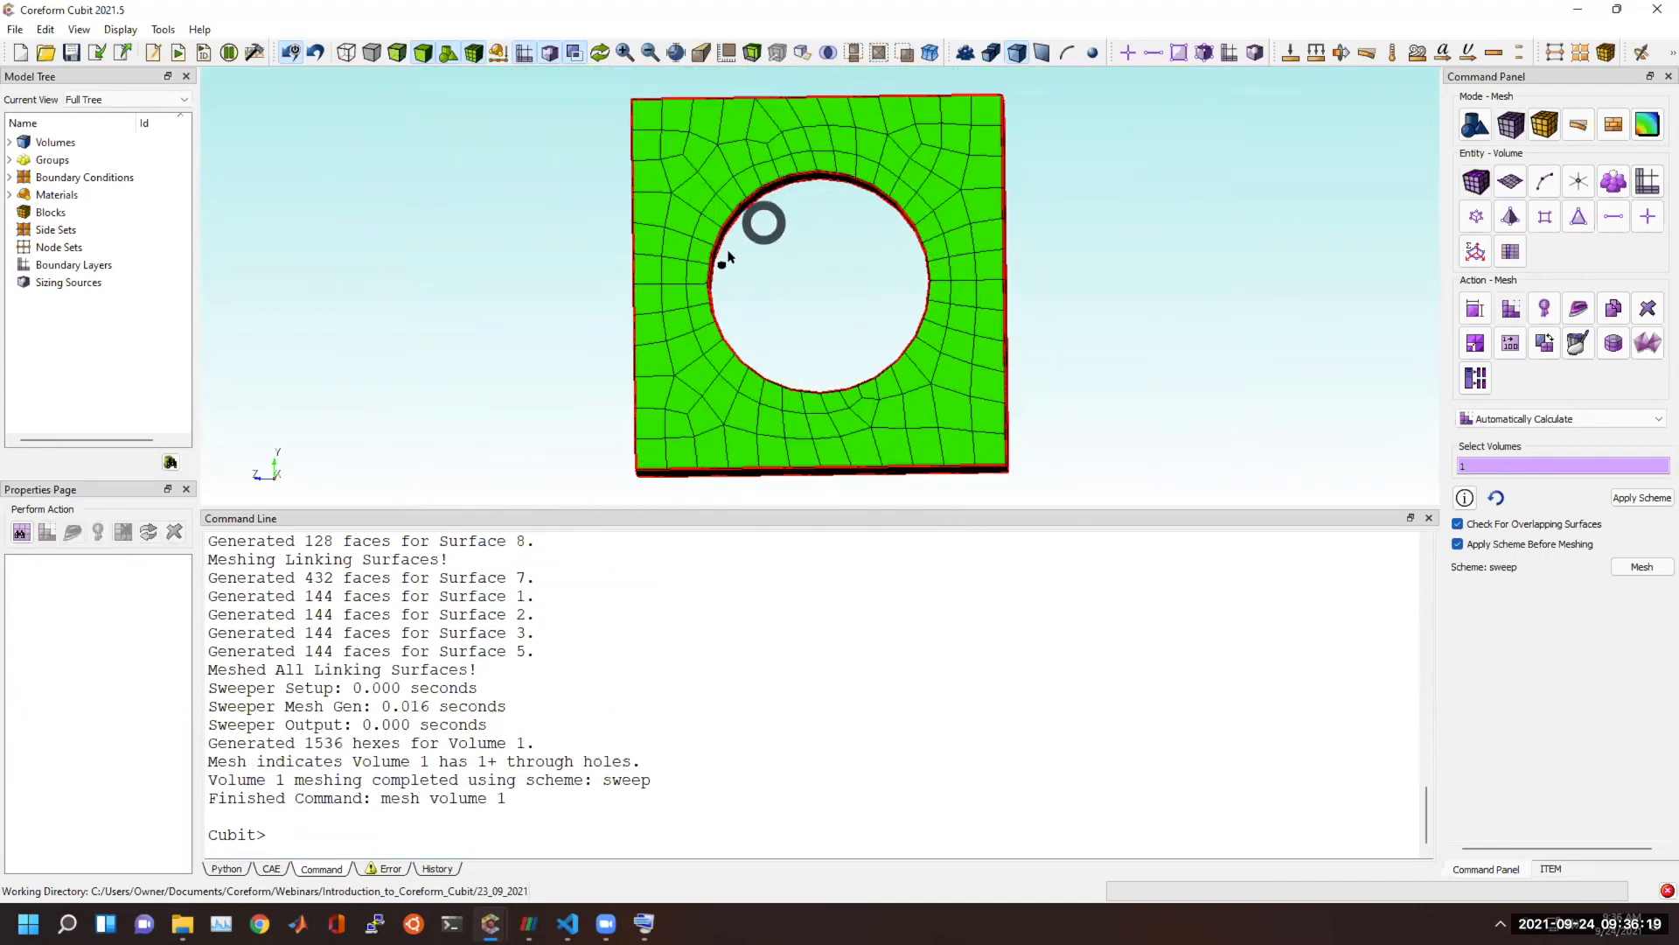
# Remove the brick's 10-degree arc span mesh by running "delete mesh".
pyautogui.click(764, 710)
pyautogui.write('delete mesh')
pyautogui.press('Return')
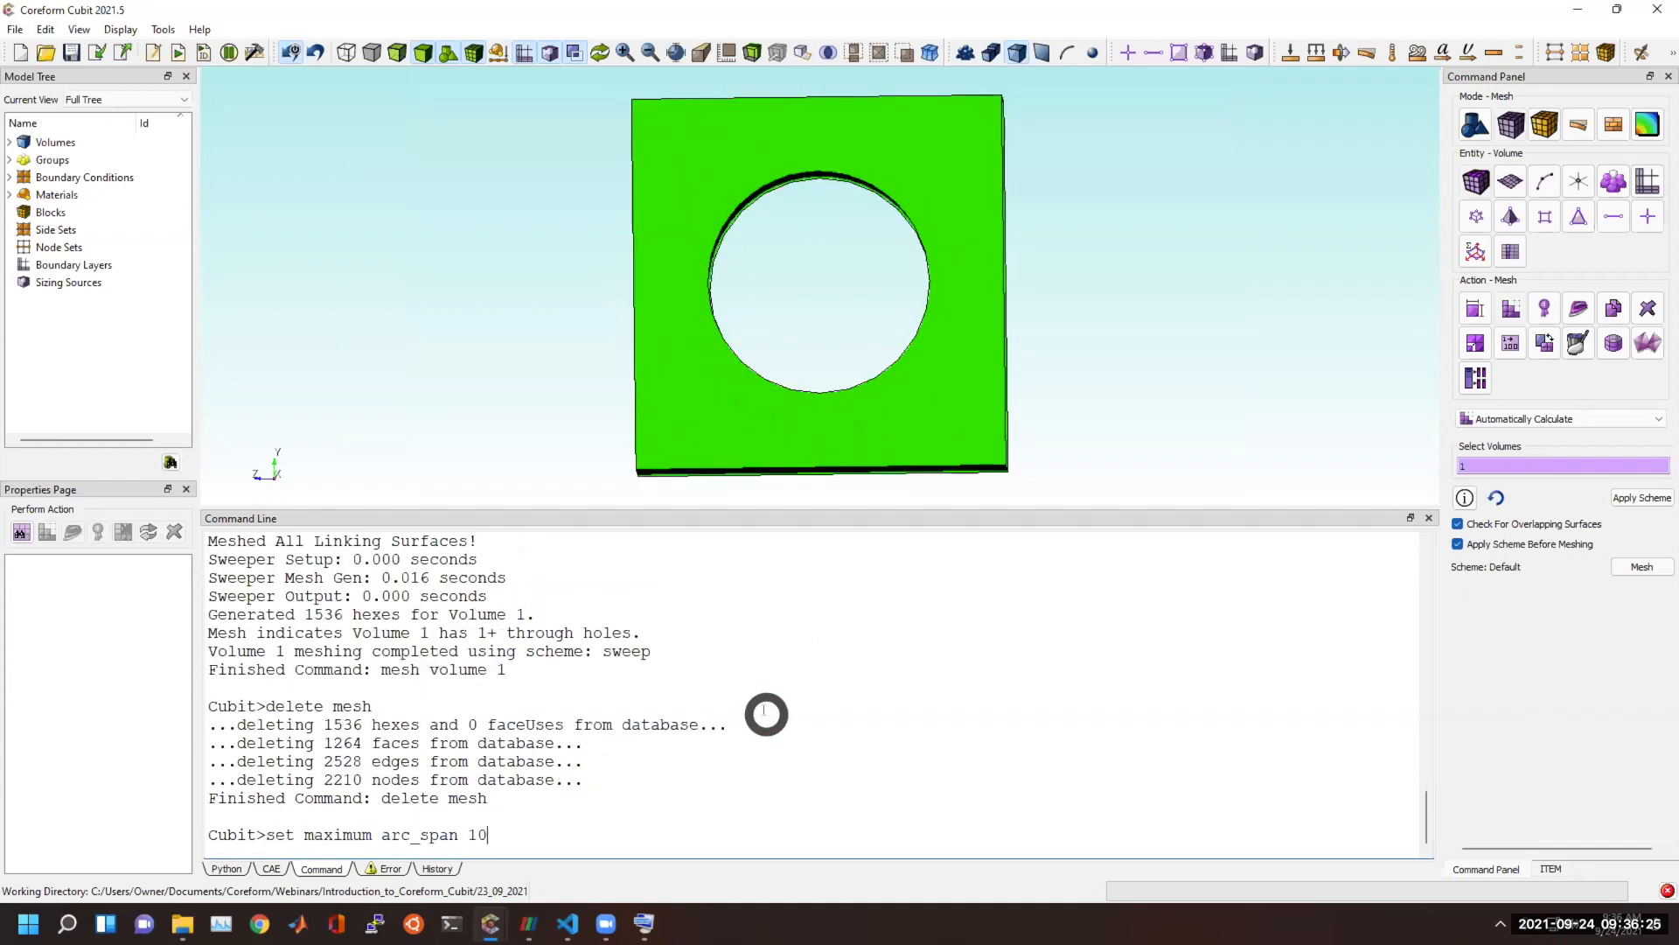
# Run "set maximum arc_span 2.5", remesh volume 1, and inspect the mesh around and inside the hole.
pyautogui.write('set maximum arc_span 2.5')
pyautogui.press('Return')
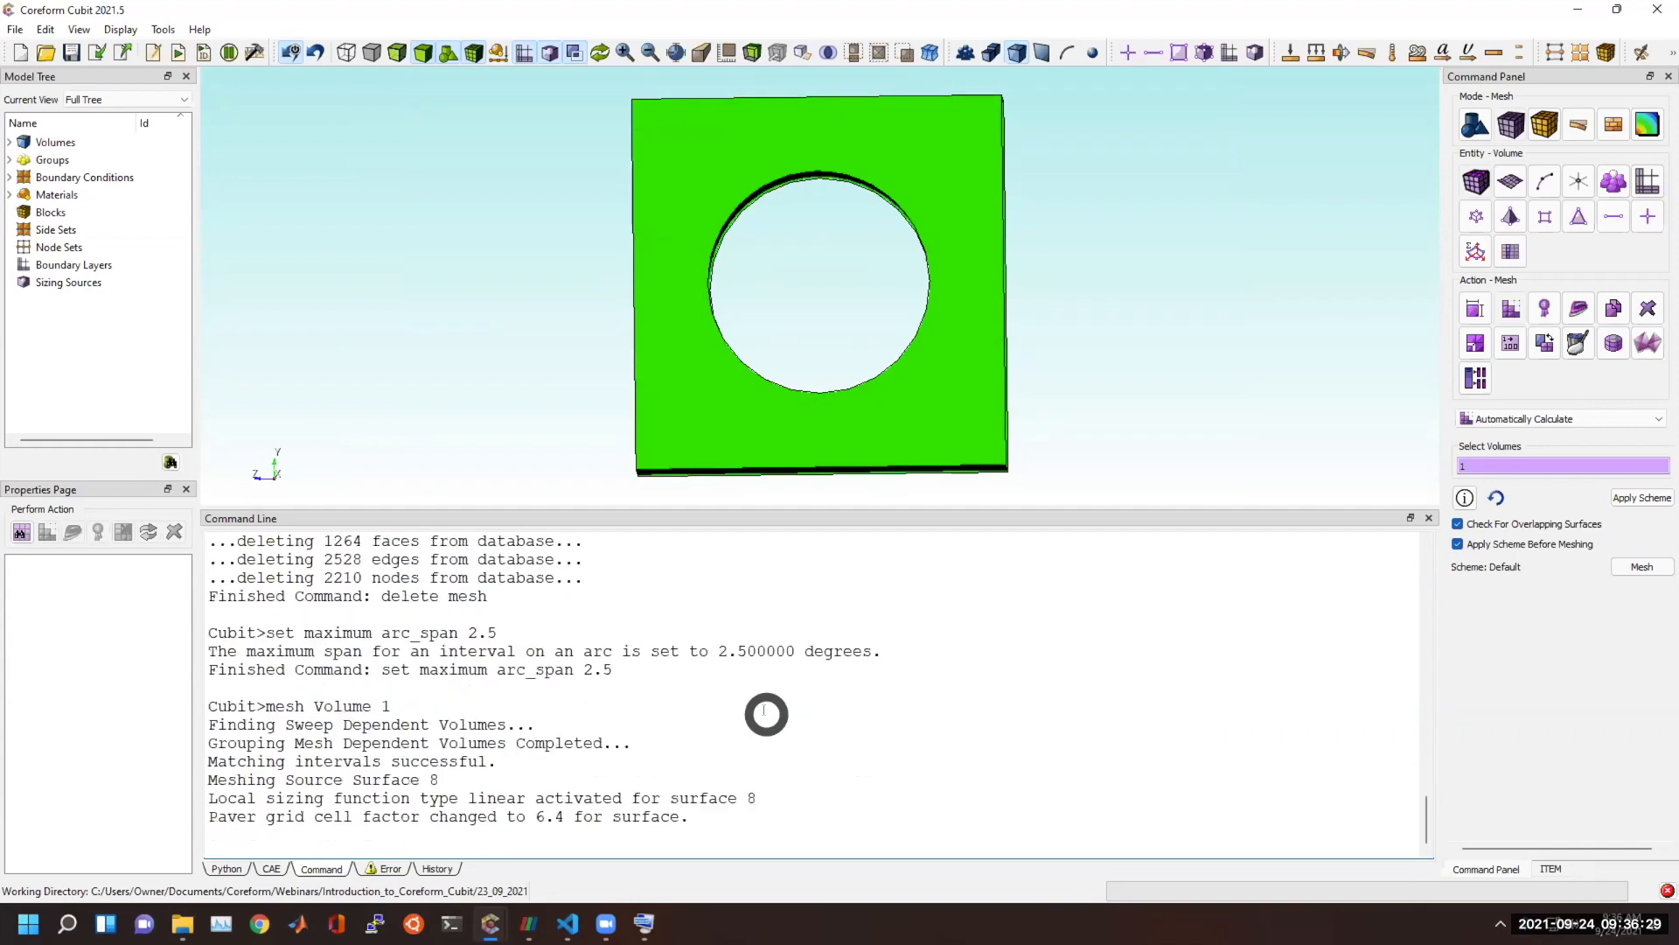
pyautogui.scroll(3, 905, 185)
pyautogui.moveTo(905, 185); pyautogui.dragTo(872, 347)
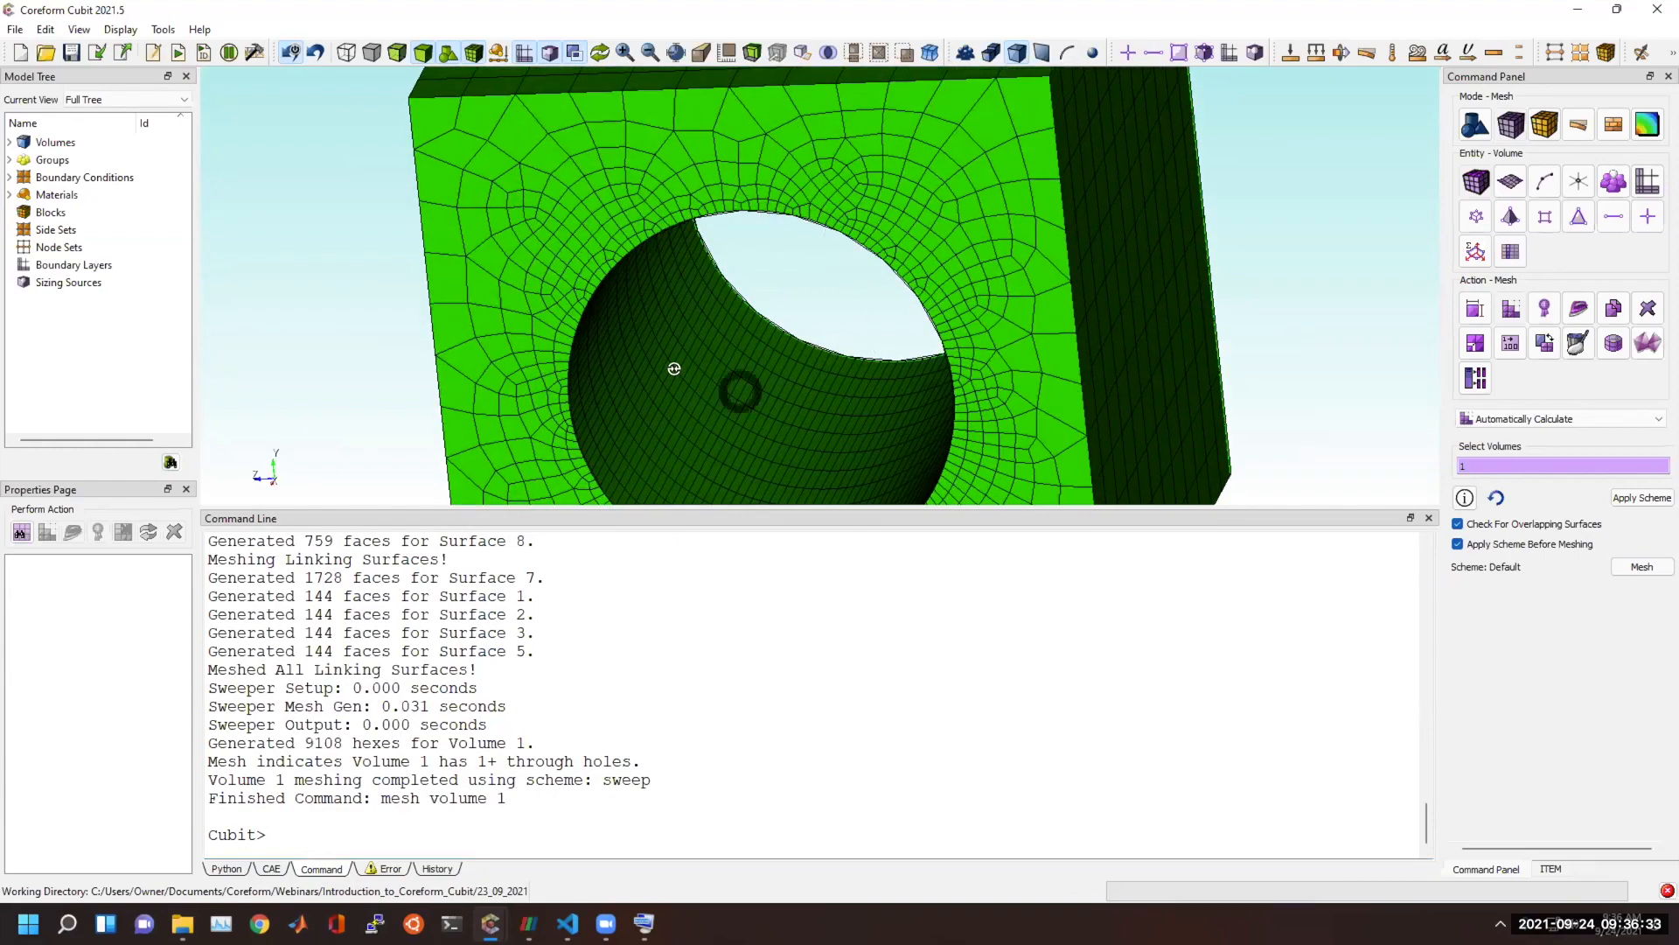
pyautogui.moveTo(673, 368)
pyautogui.mouseDown()
pyautogui.moveTo(622, 359)
pyautogui.moveTo(637, 326)
pyautogui.moveTo(683, 352)
pyautogui.mouseUp()
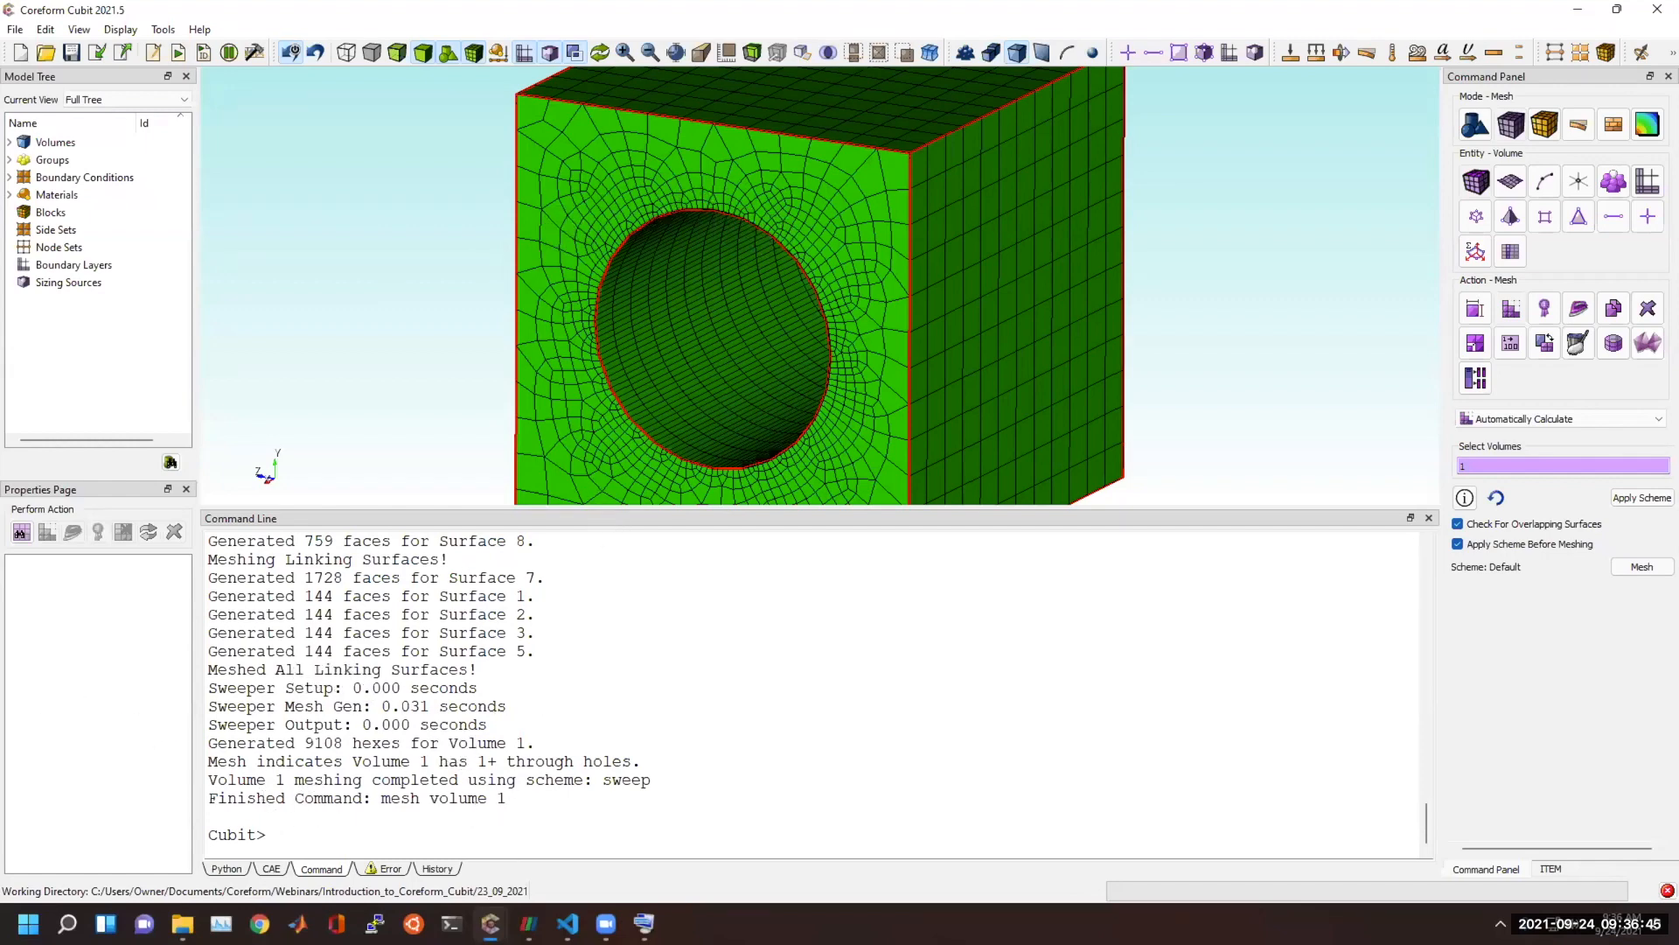
# Clear the brick's mesh with "delete mesh" and start a new empty model.
pyautogui.click(424, 824)
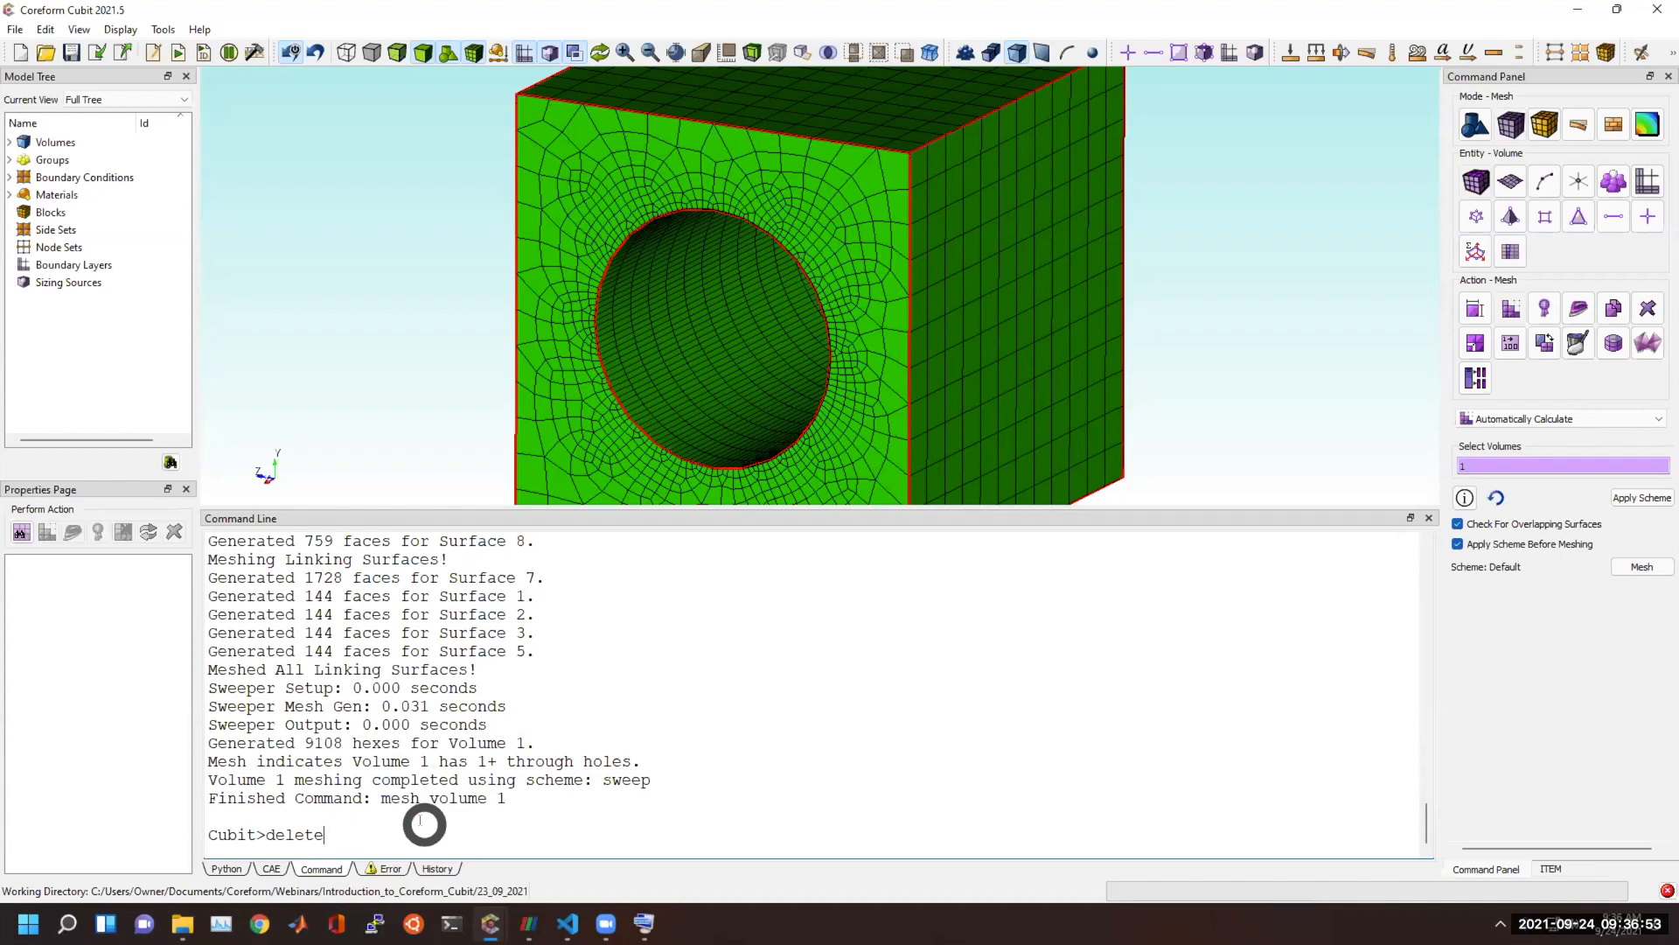
pyautogui.press('Return')
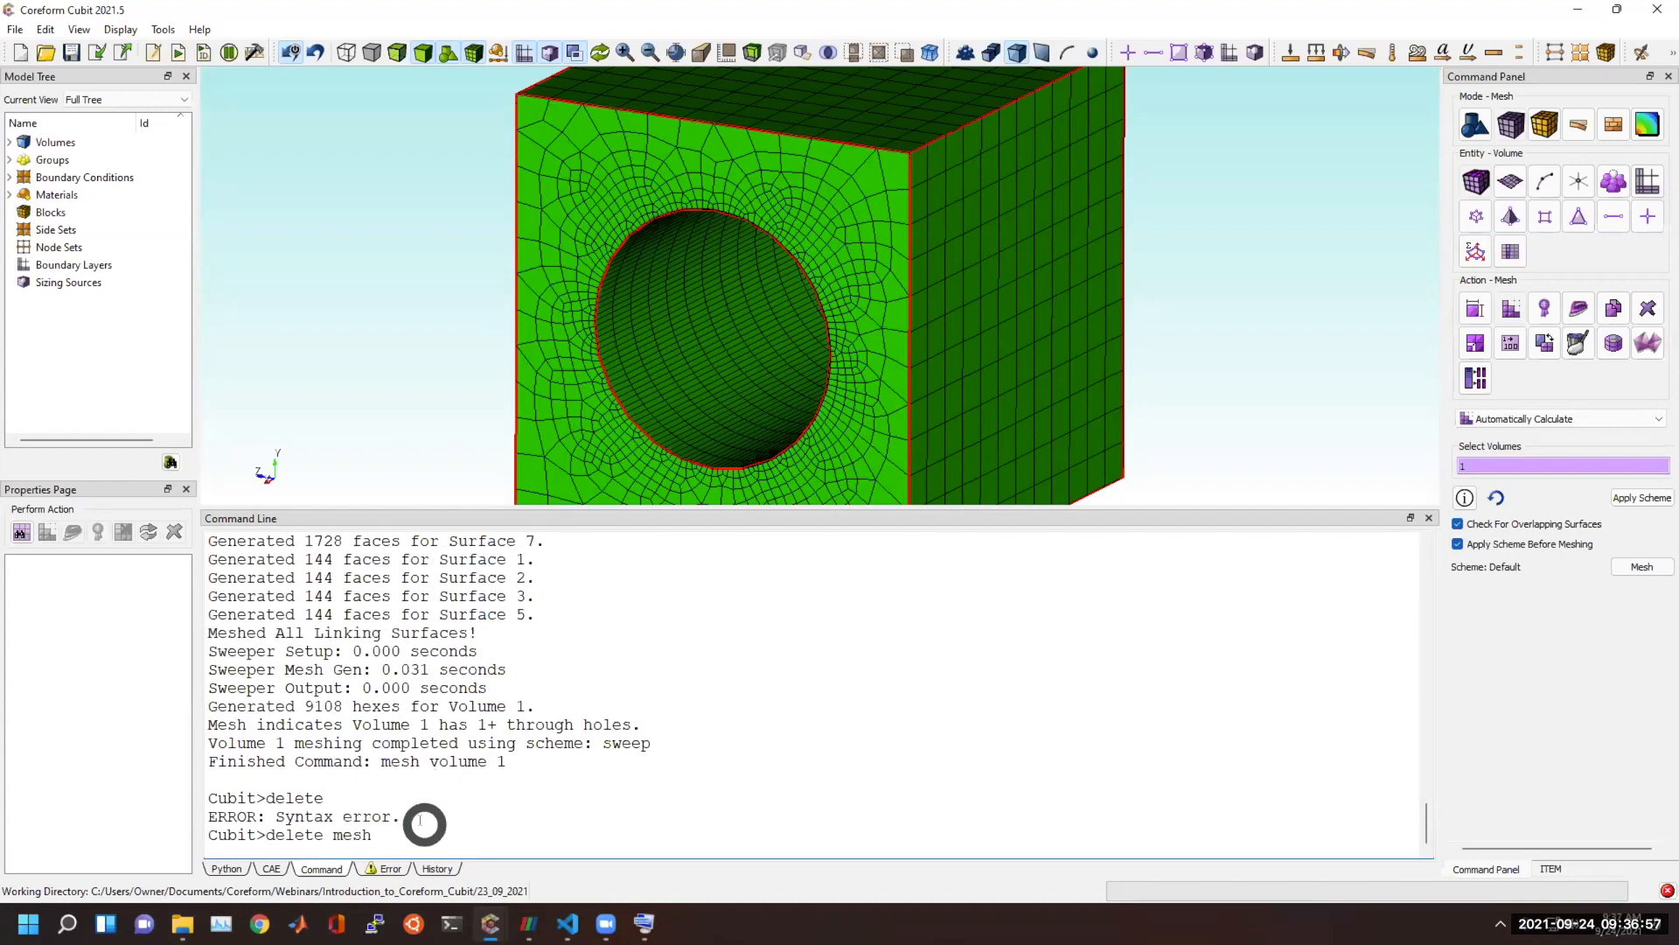
pyautogui.press('Return')
pyautogui.click(22, 54)
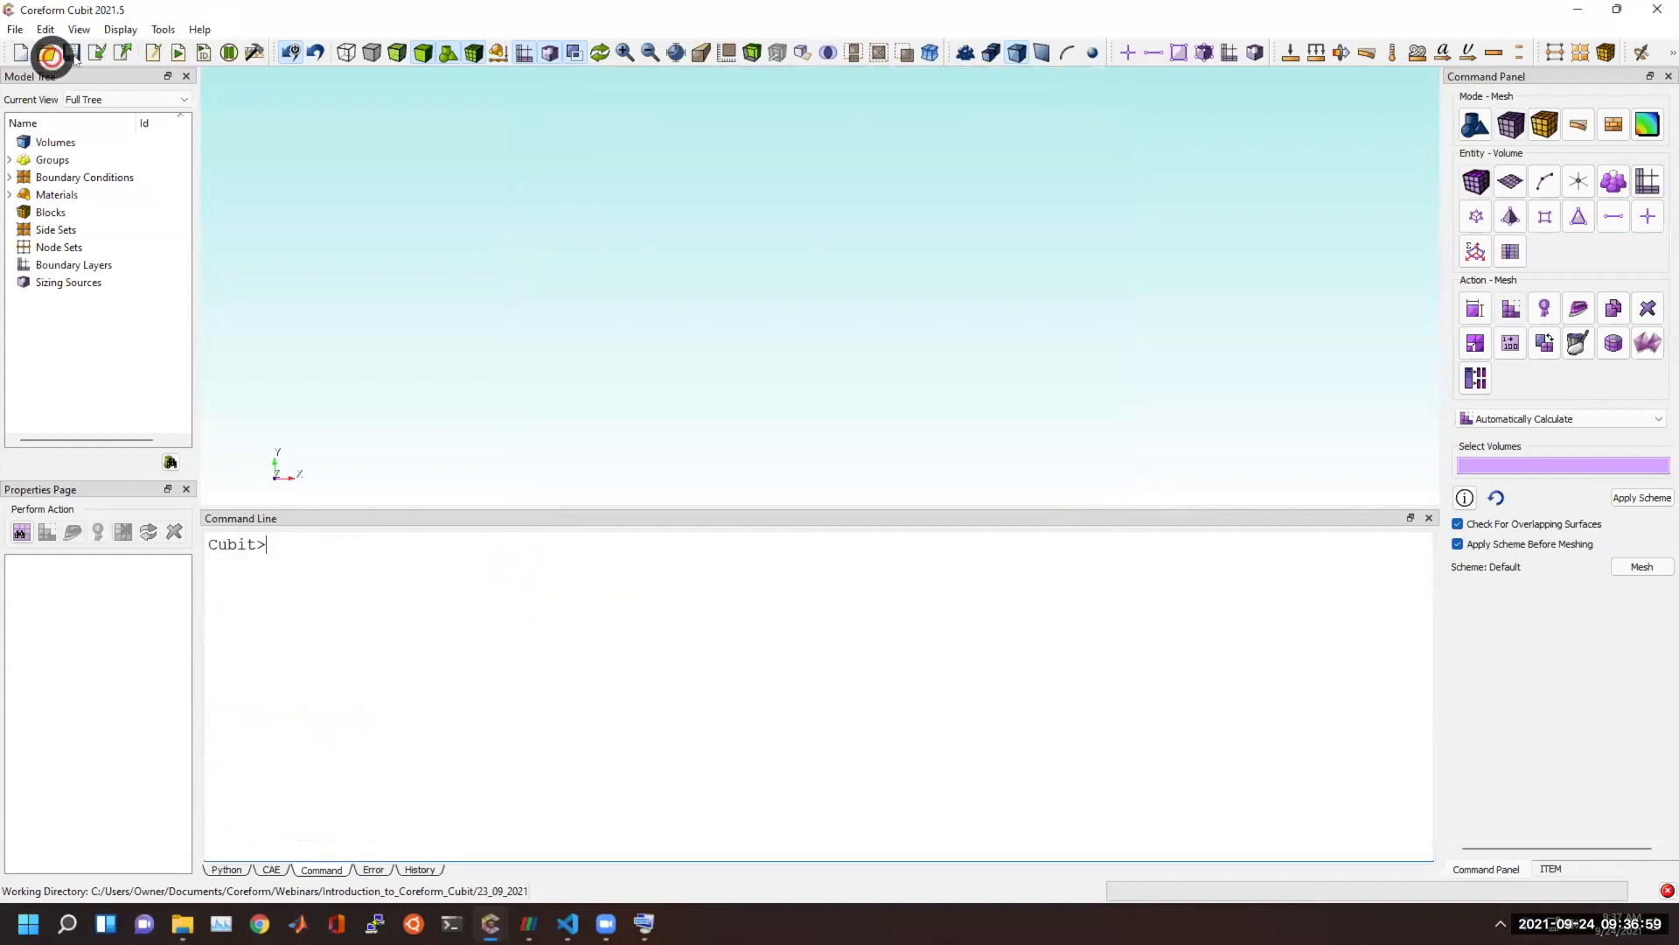
# Import the ACIS file knuckle.sat from the geometry folder, accepting the import options.
pyautogui.click(98, 53)
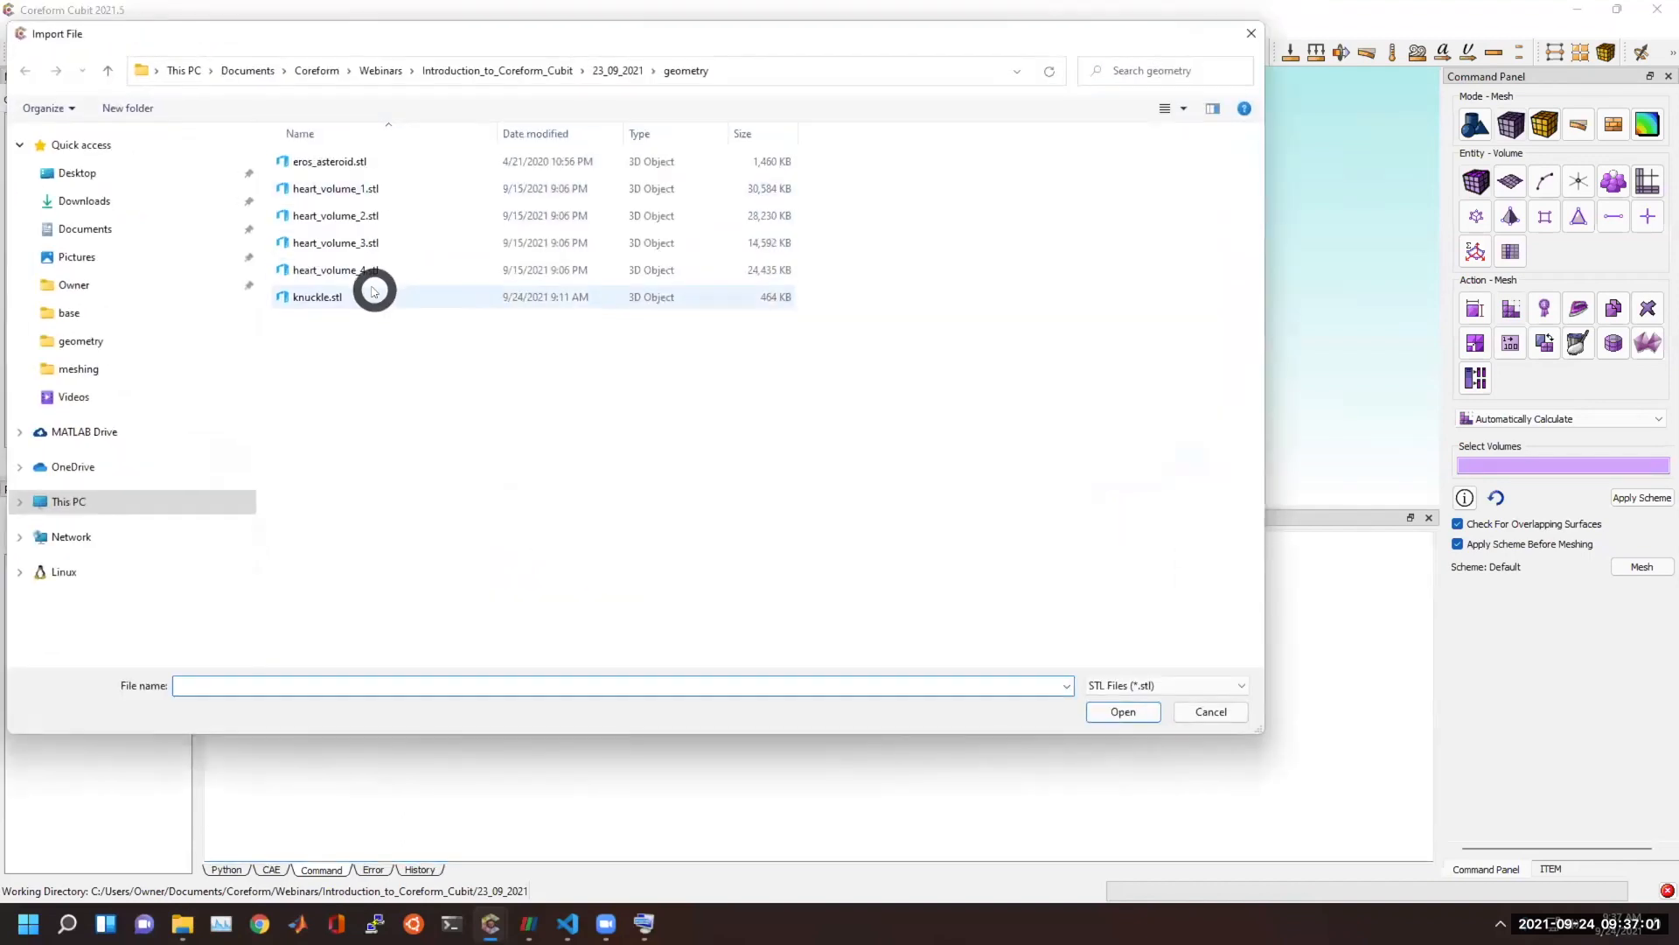
pyautogui.click(1115, 682)
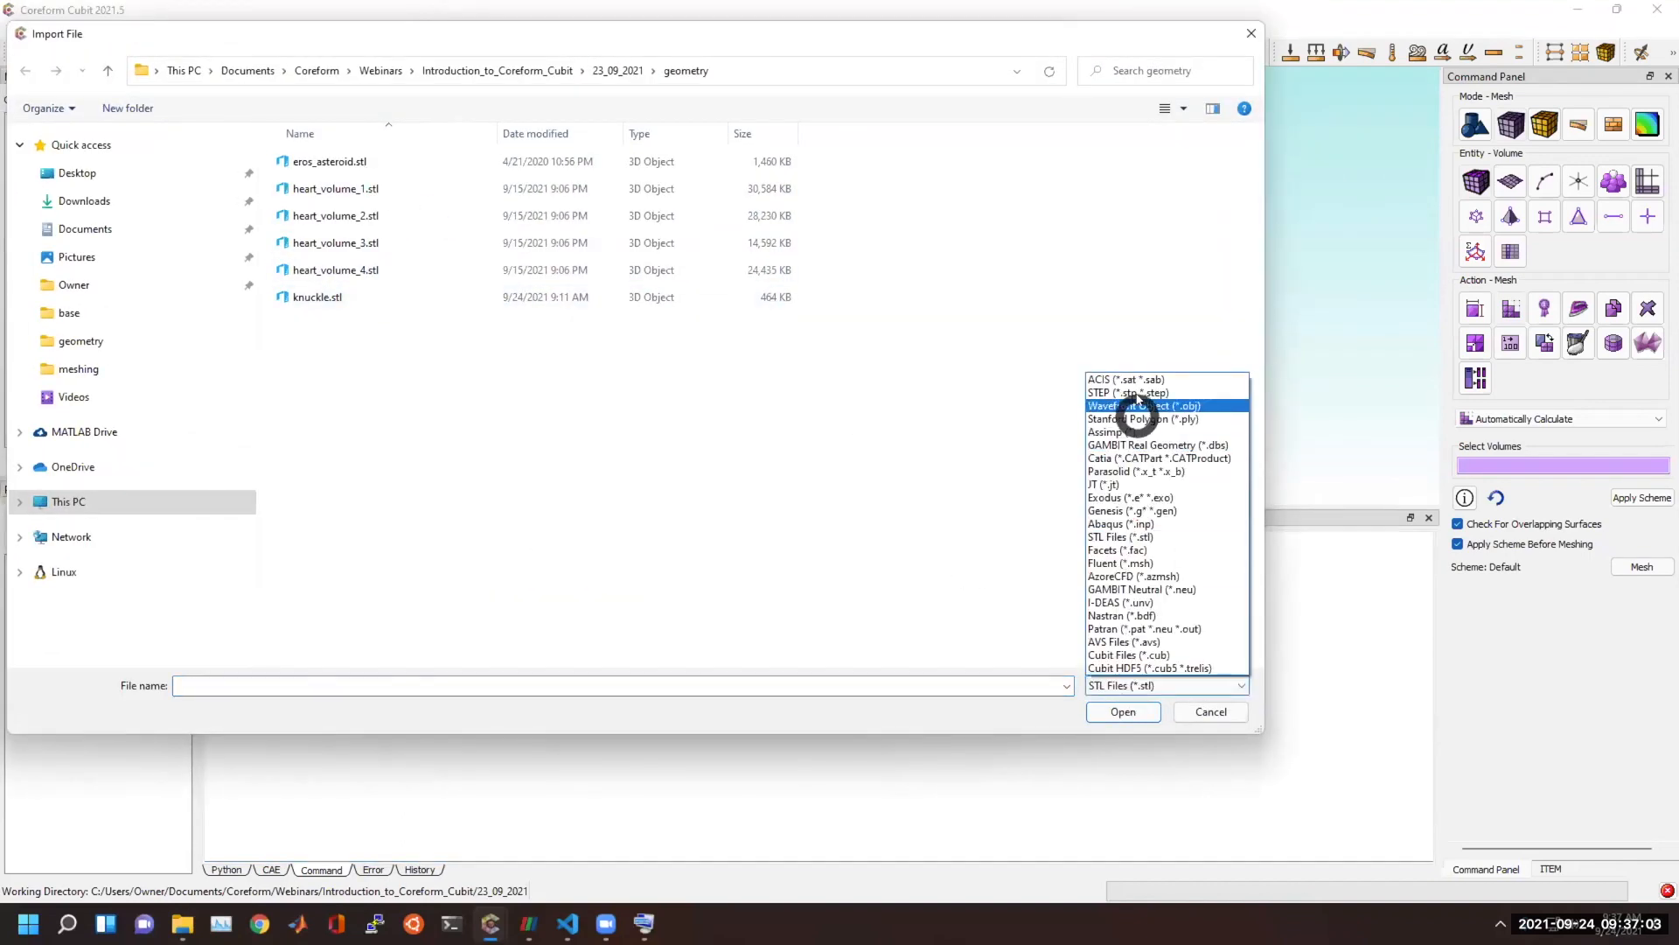
pyautogui.click(1136, 383)
pyautogui.doubleClick(349, 159)
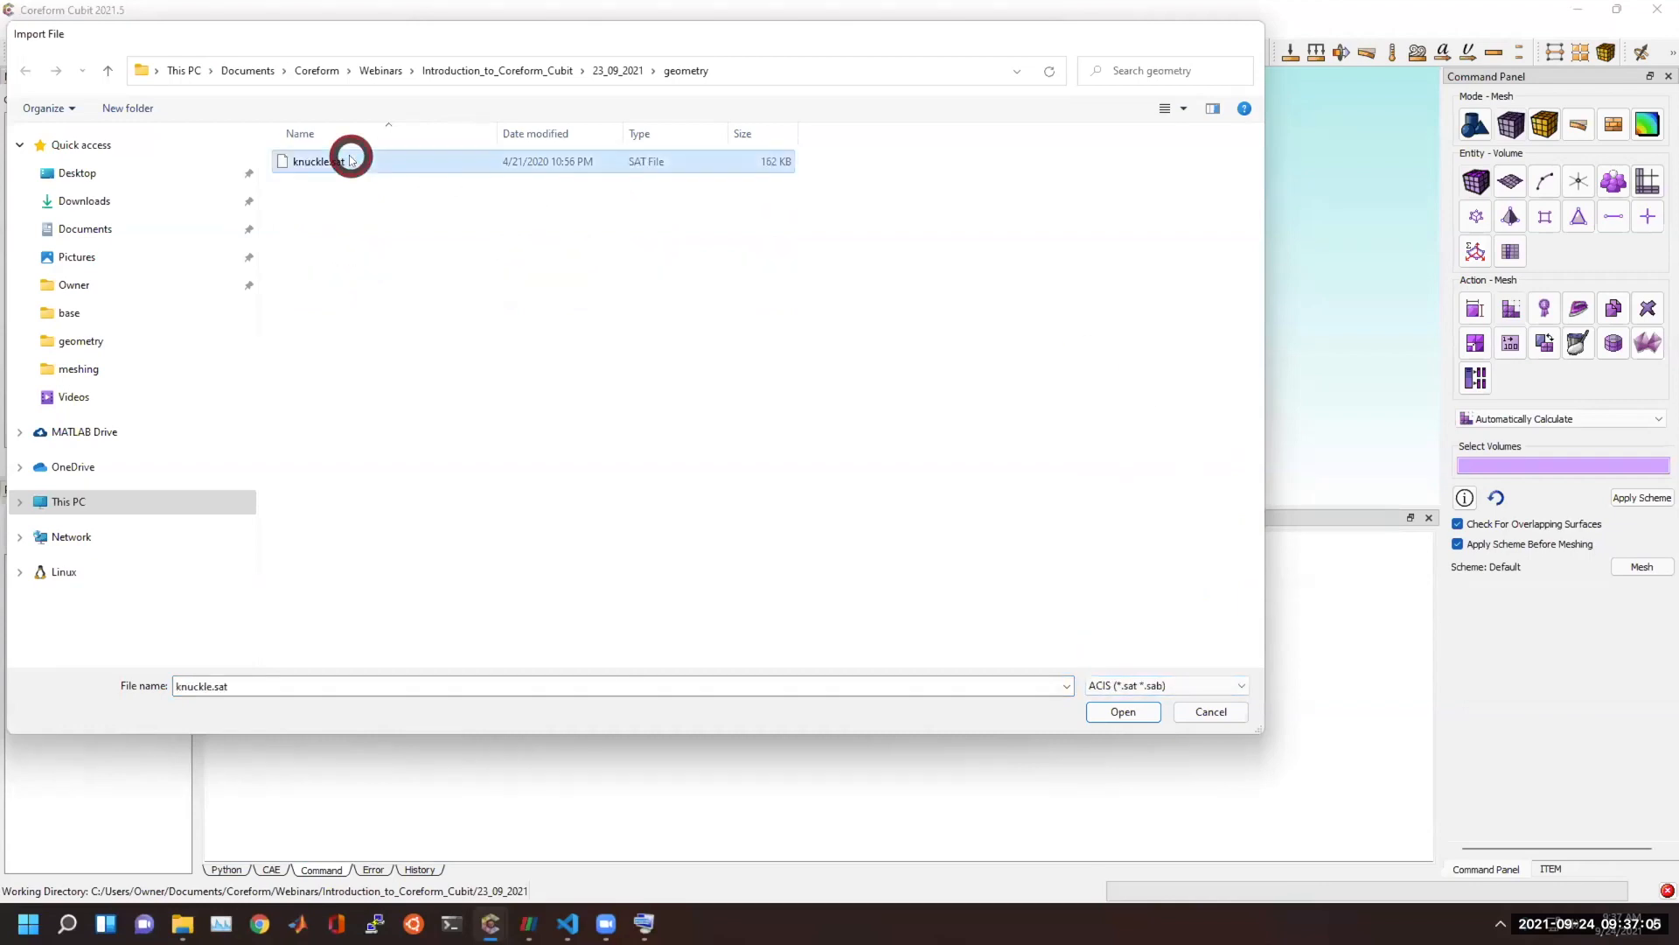
pyautogui.click(931, 592)
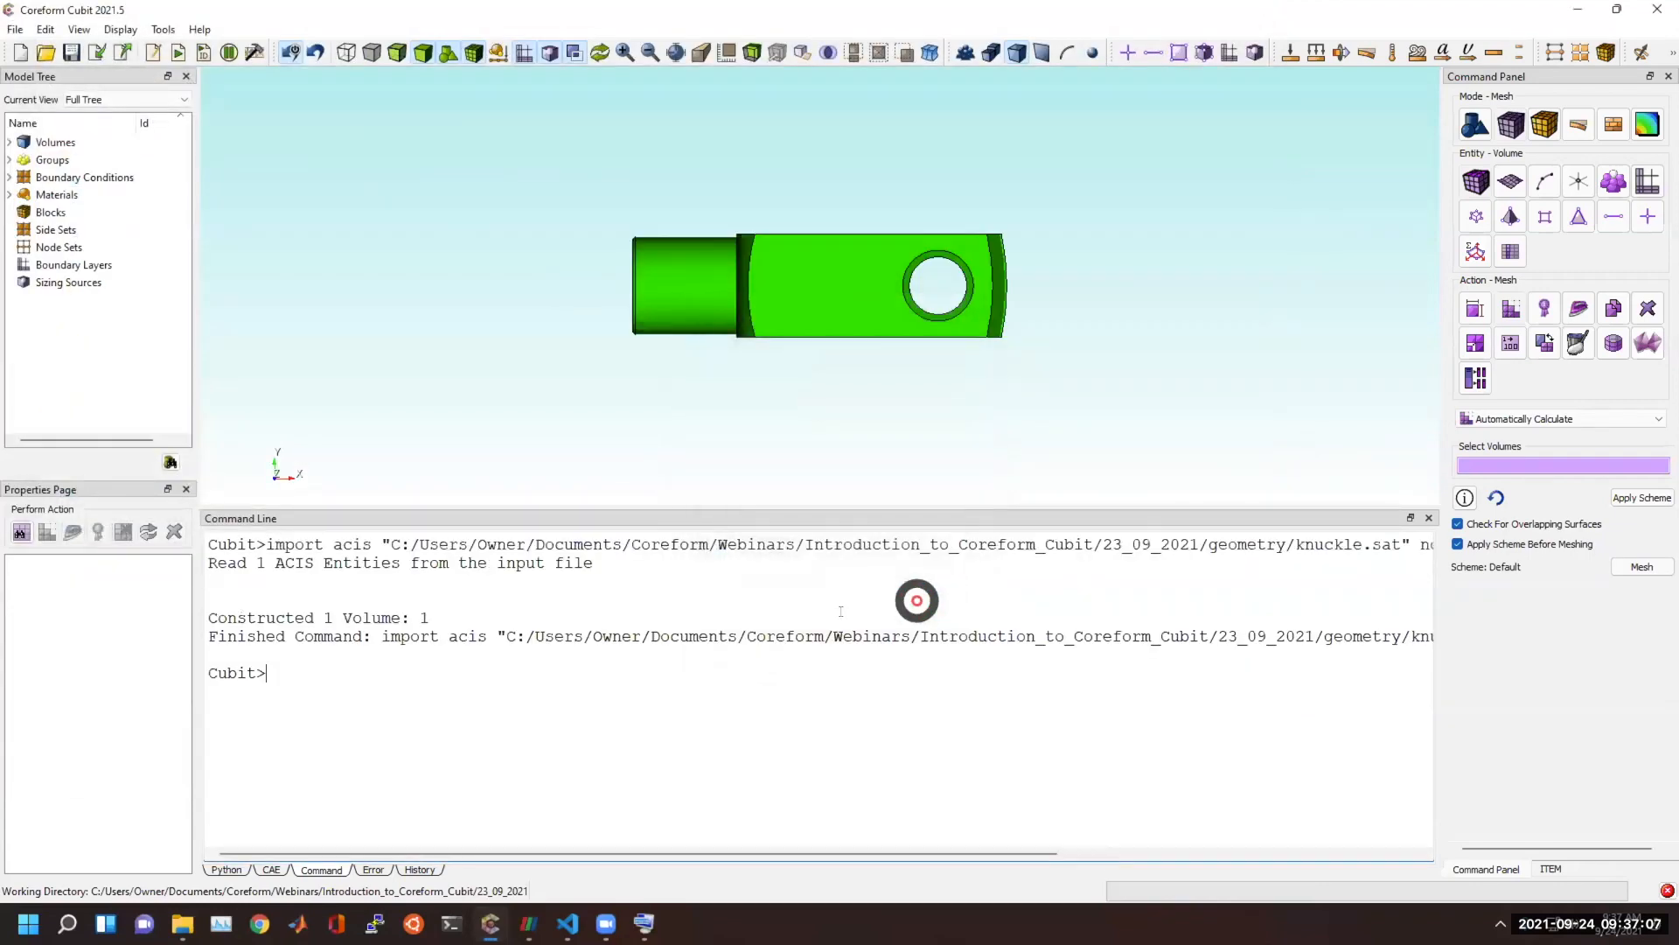
# Try to mesh the knuckle with "mesh volume 1", and review the command output and the part's geometry.
pyautogui.click(662, 632)
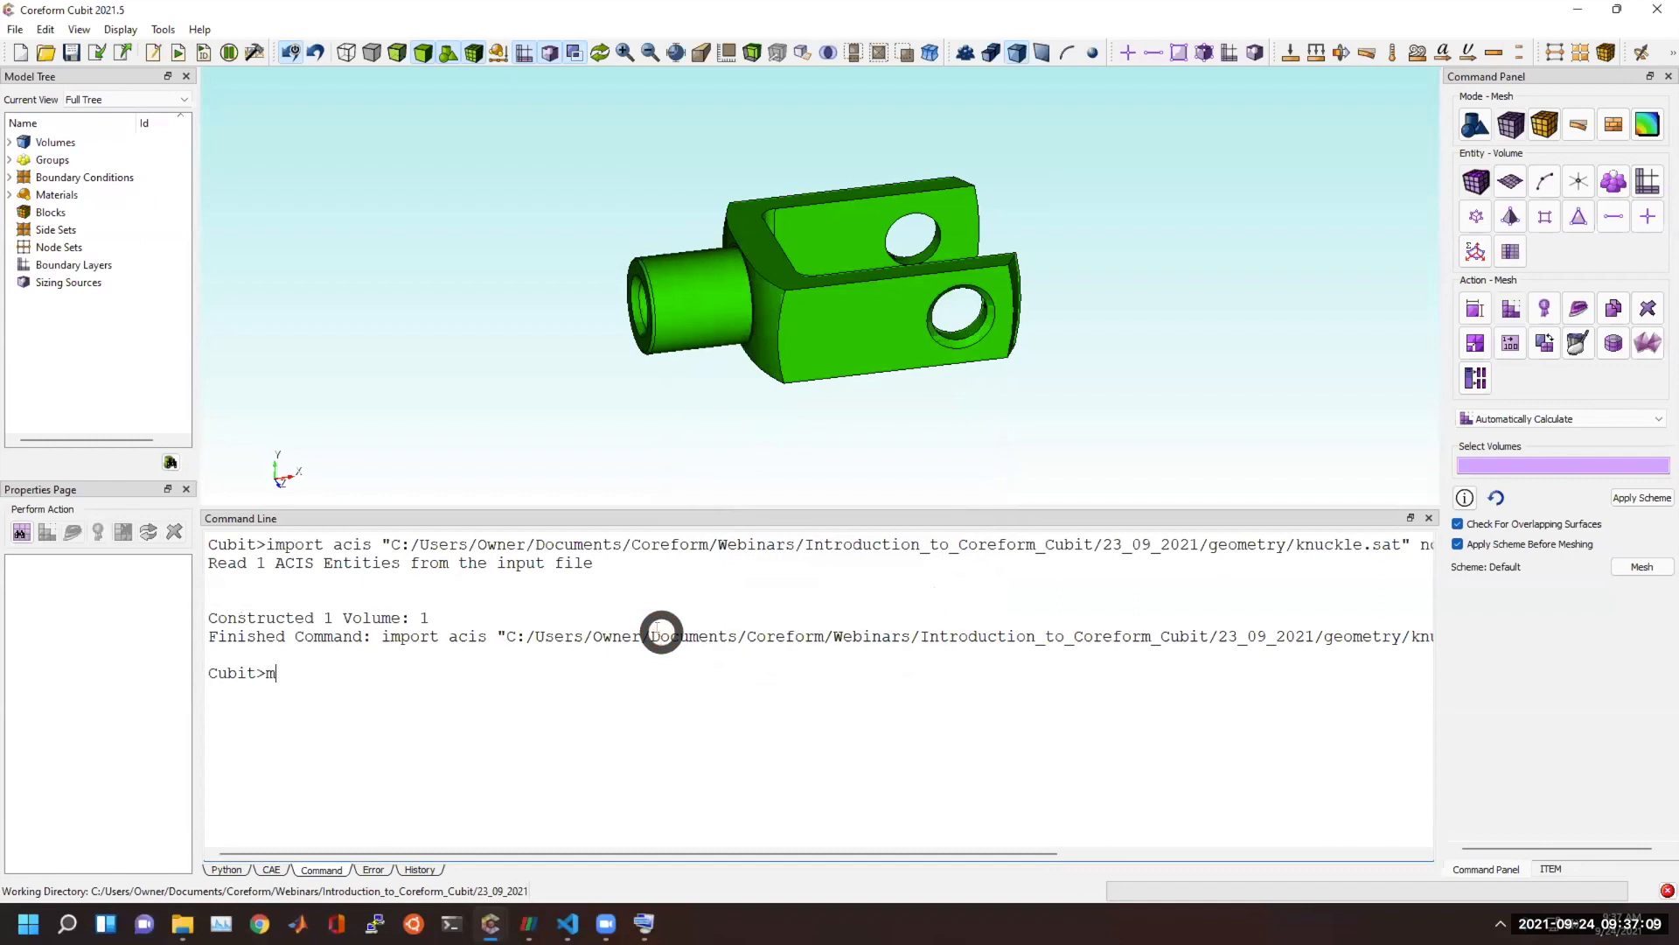
pyautogui.write('mesh volume 1')
pyautogui.press('Return')
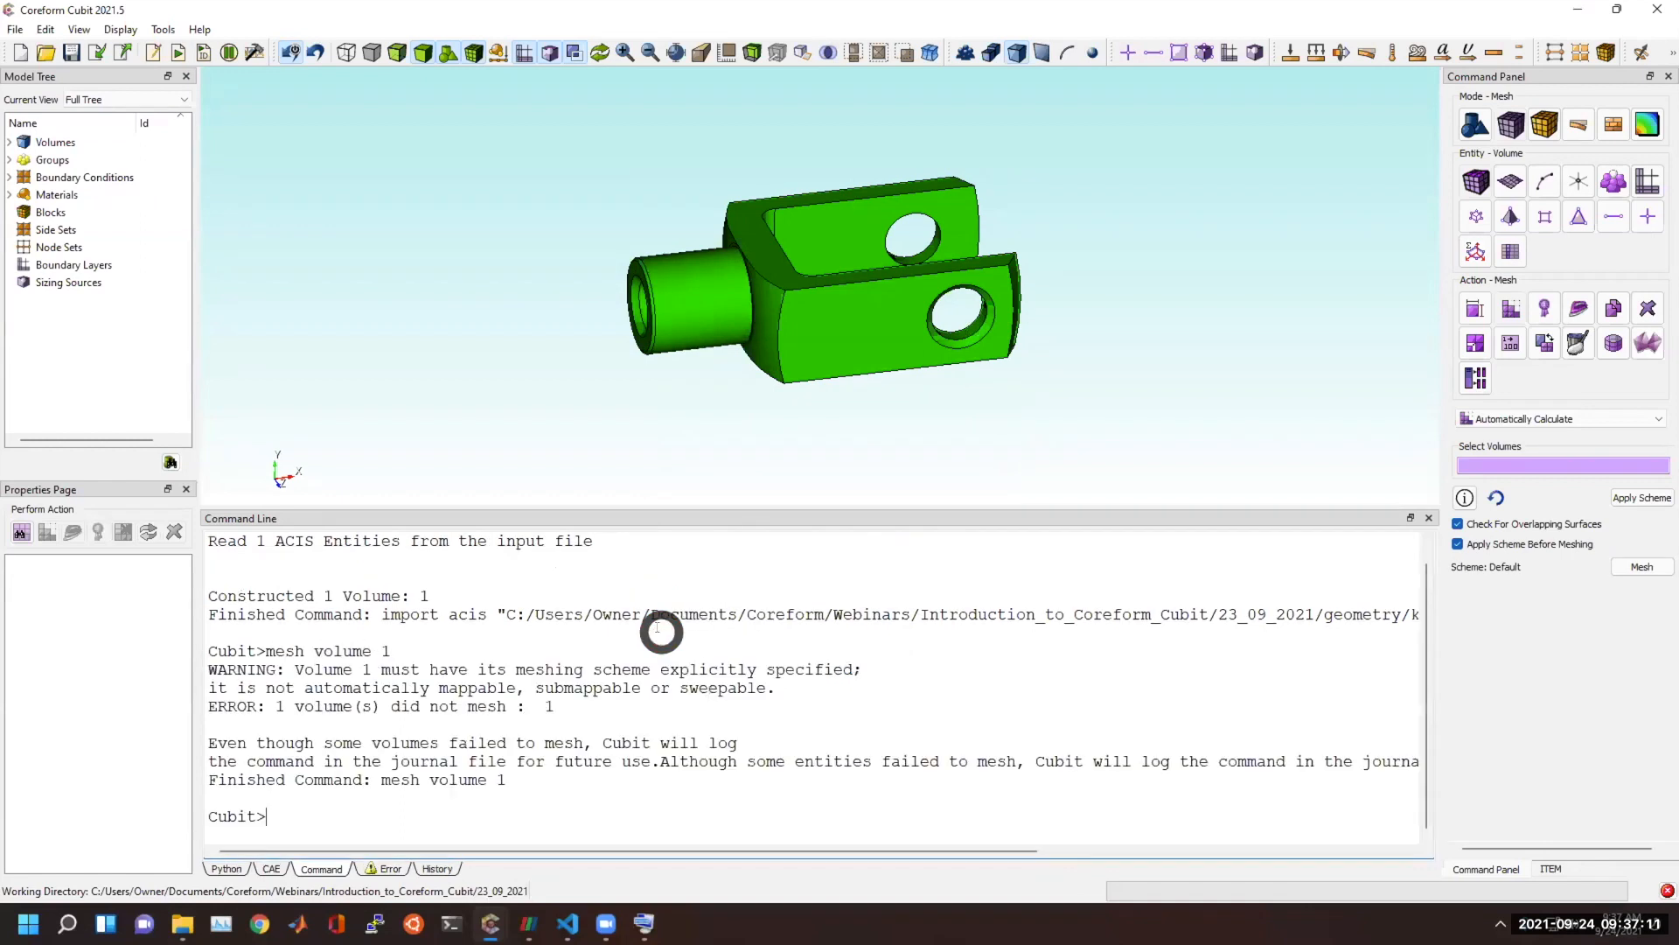
pyautogui.moveTo(234, 654); pyautogui.dragTo(673, 726)
pyautogui.click(663, 782)
pyautogui.moveTo(617, 781); pyautogui.dragTo(219, 673)
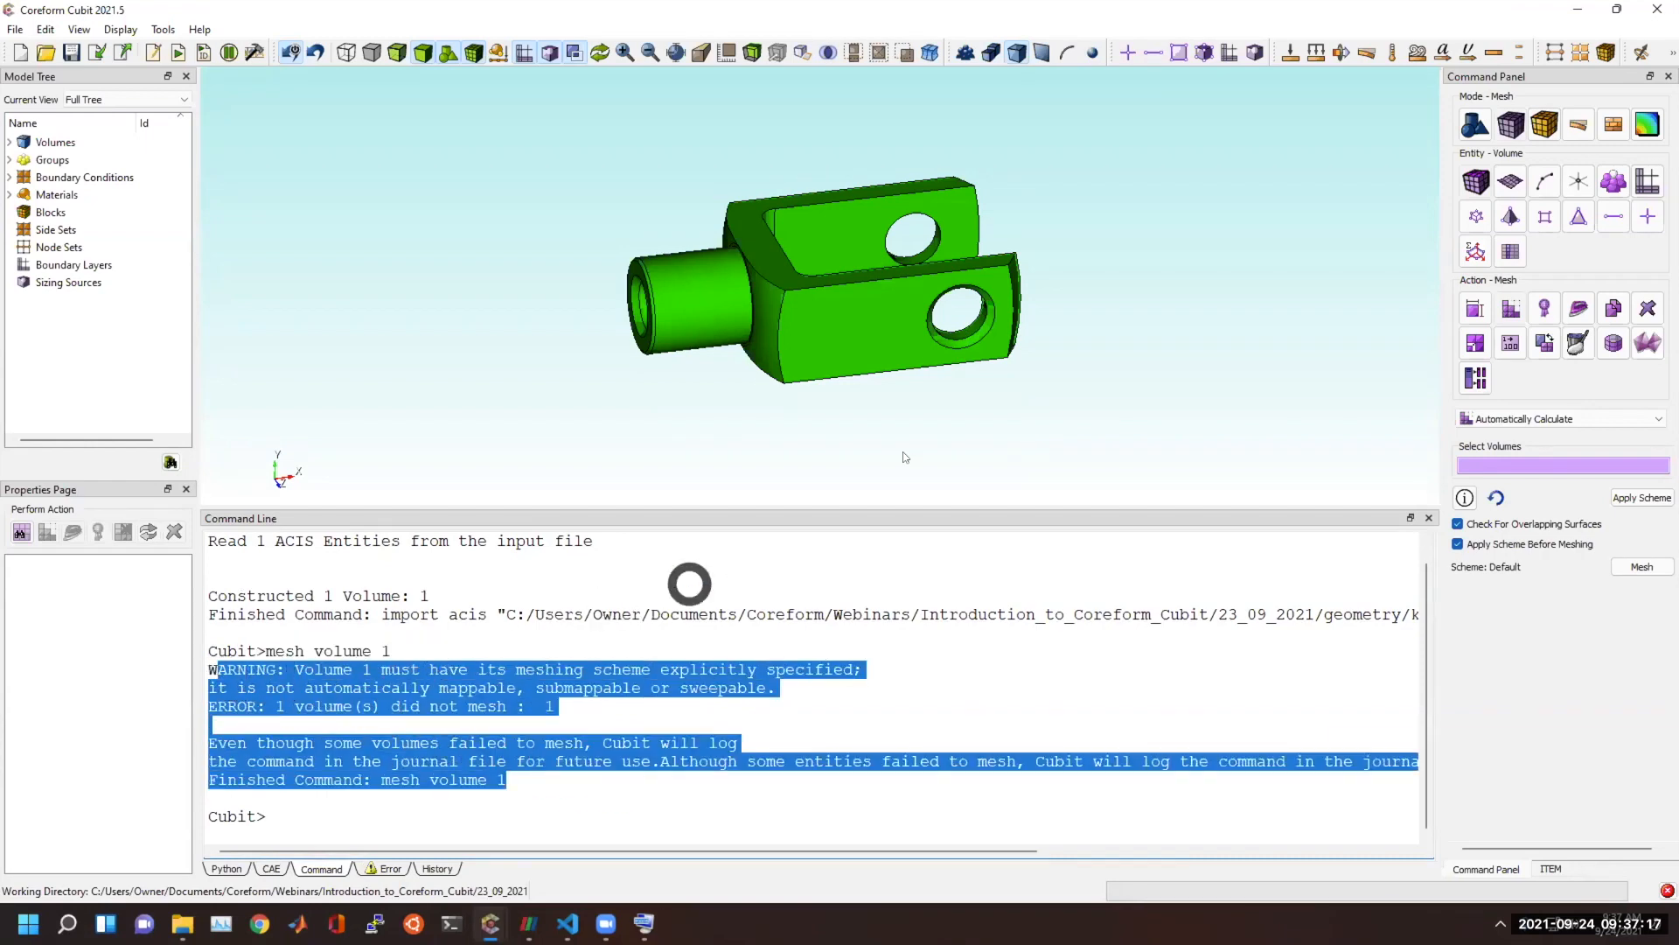
pyautogui.scroll(4, 652, 210)
pyautogui.moveTo(674, 248); pyautogui.dragTo(761, 281)
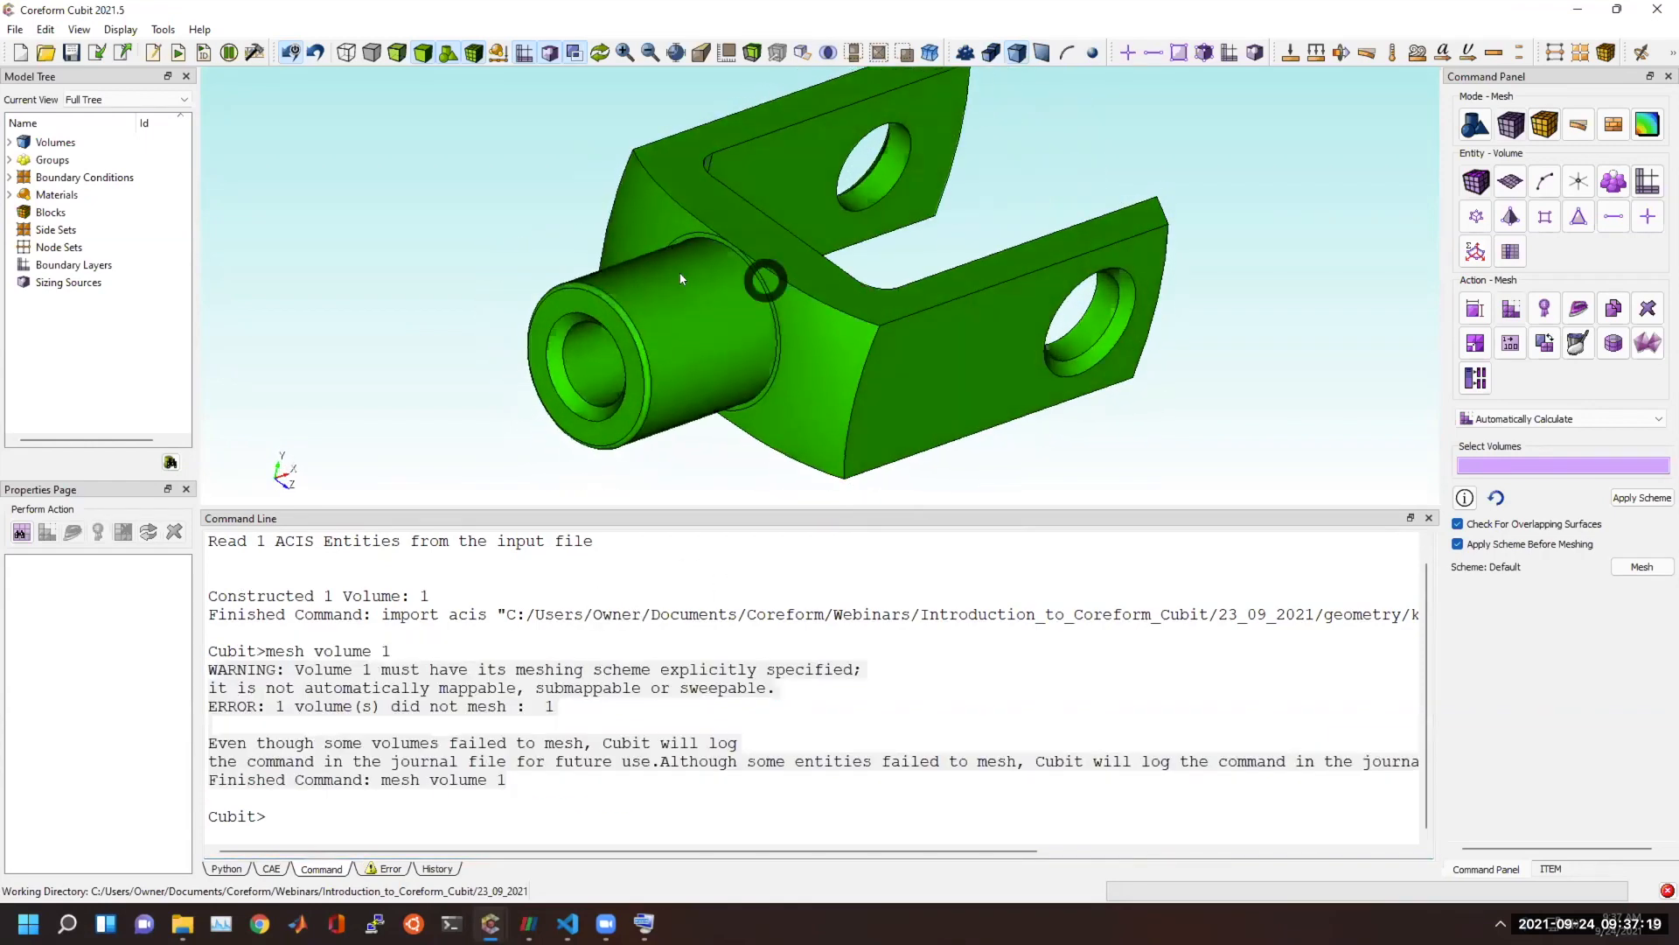
pyautogui.moveTo(873, 350); pyautogui.dragTo(782, 334)
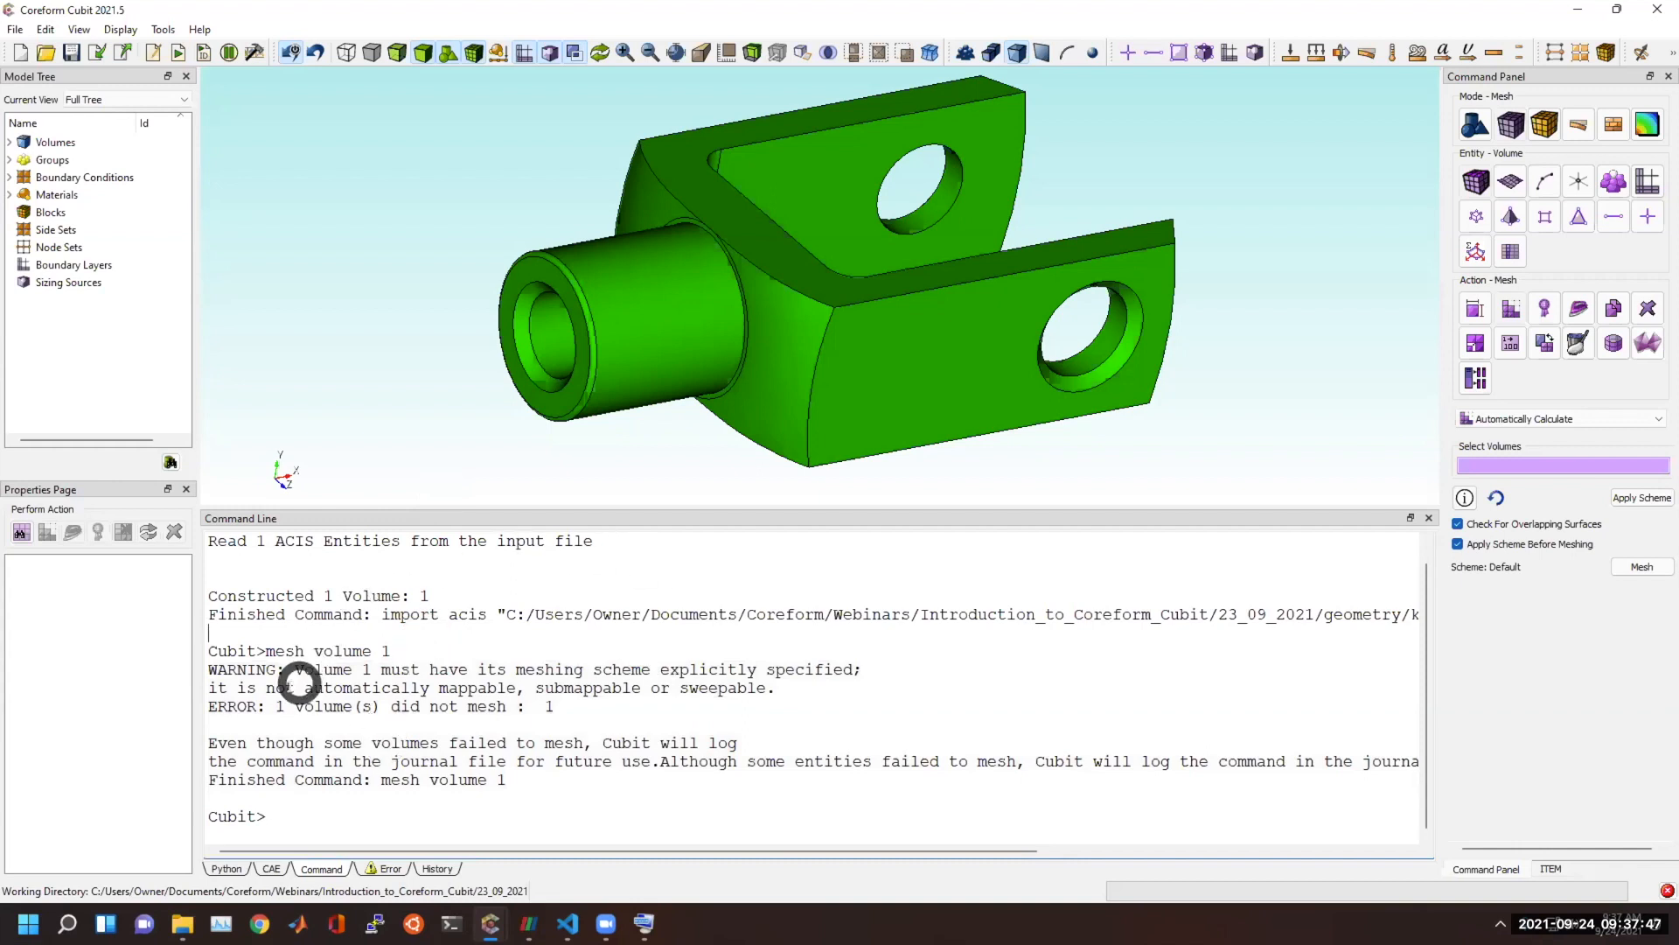
# Clear the command window of its earlier output and the partly entered command.
pyautogui.click(403, 811)
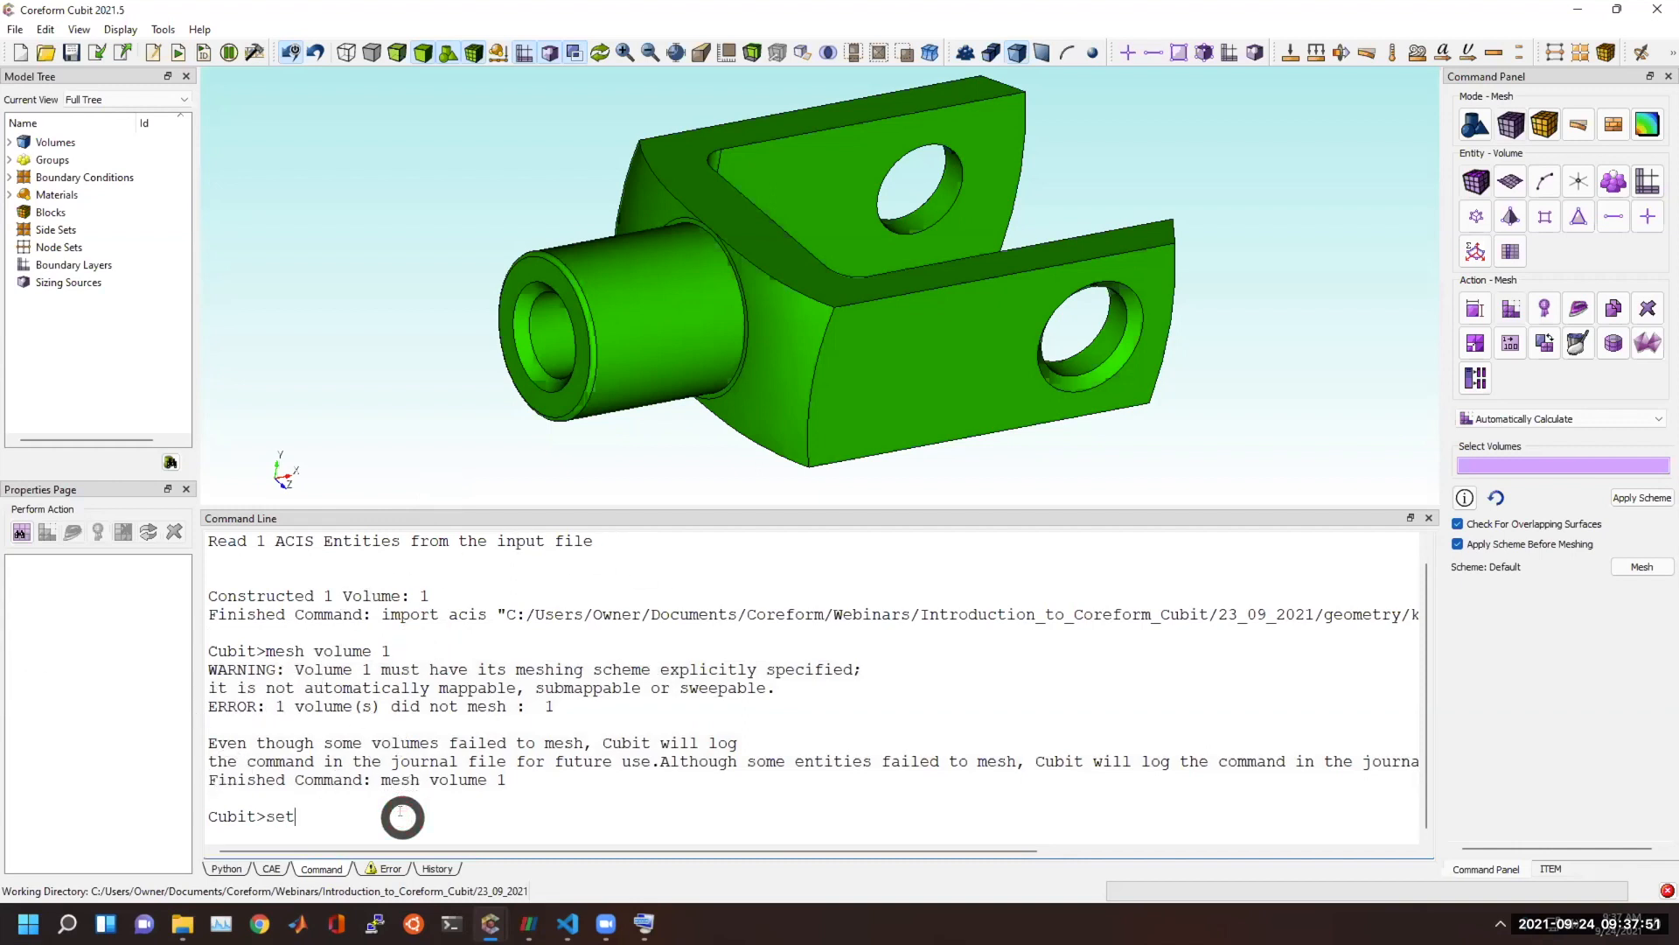
pyautogui.rightClick(401, 815)
pyautogui.click(486, 890)
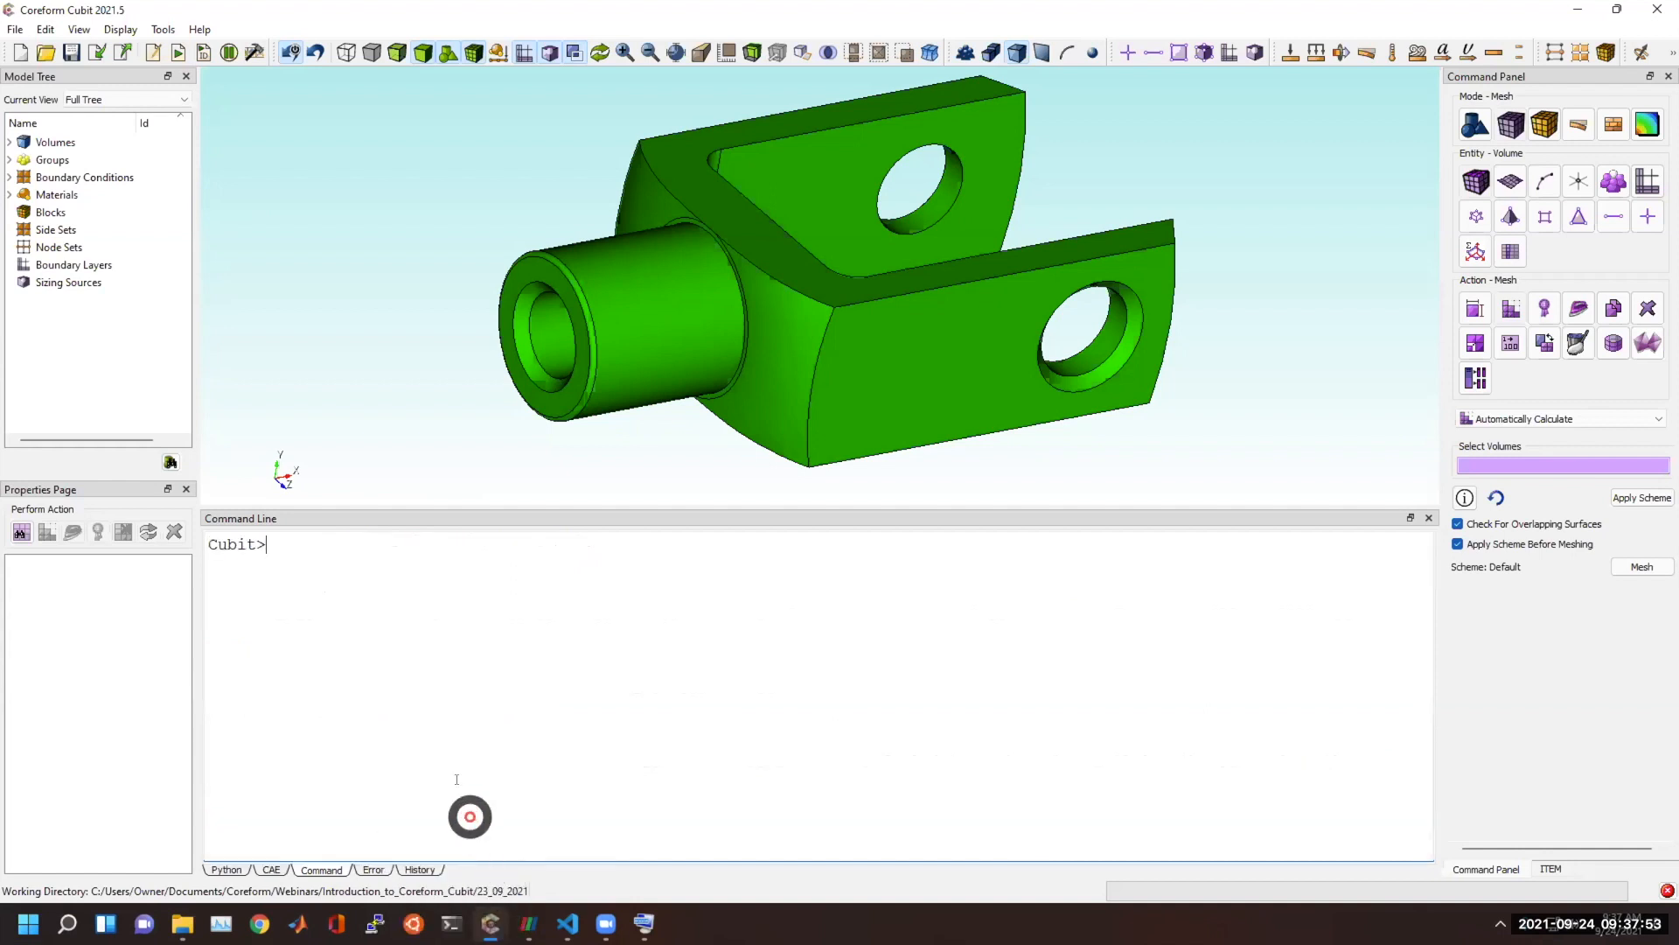
# List the options for the default element command and set the default element to tri with "set default element tri".
pyautogui.write('set default element')
pyautogui.press('Tab')
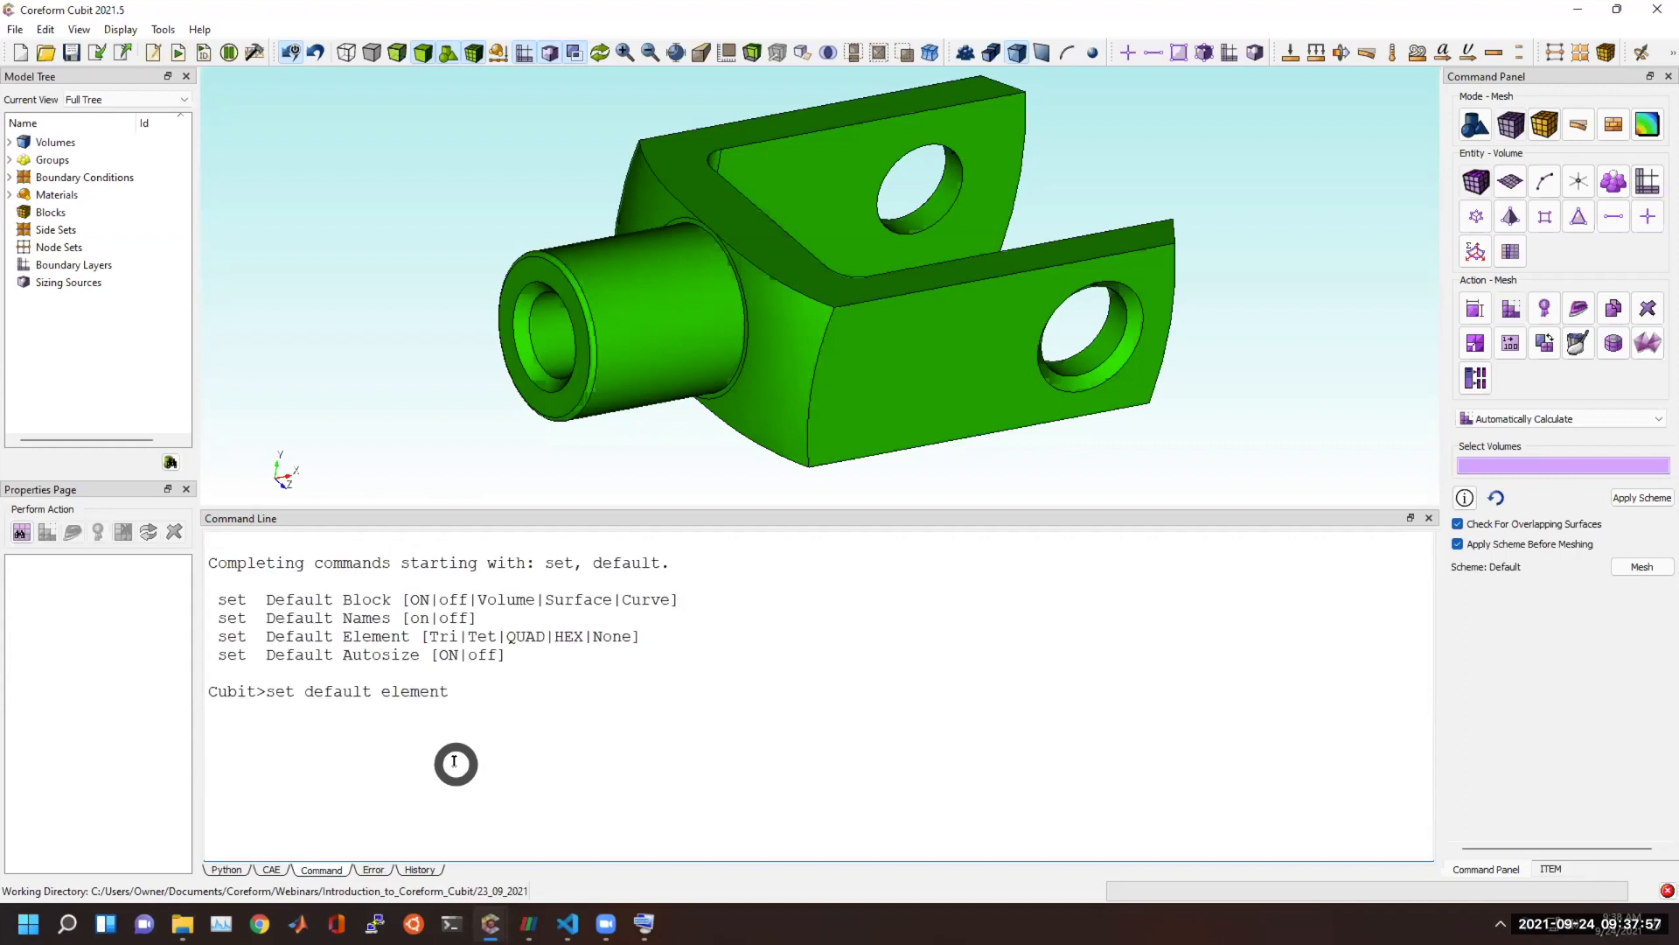
pyautogui.moveTo(430, 636); pyautogui.dragTo(584, 637)
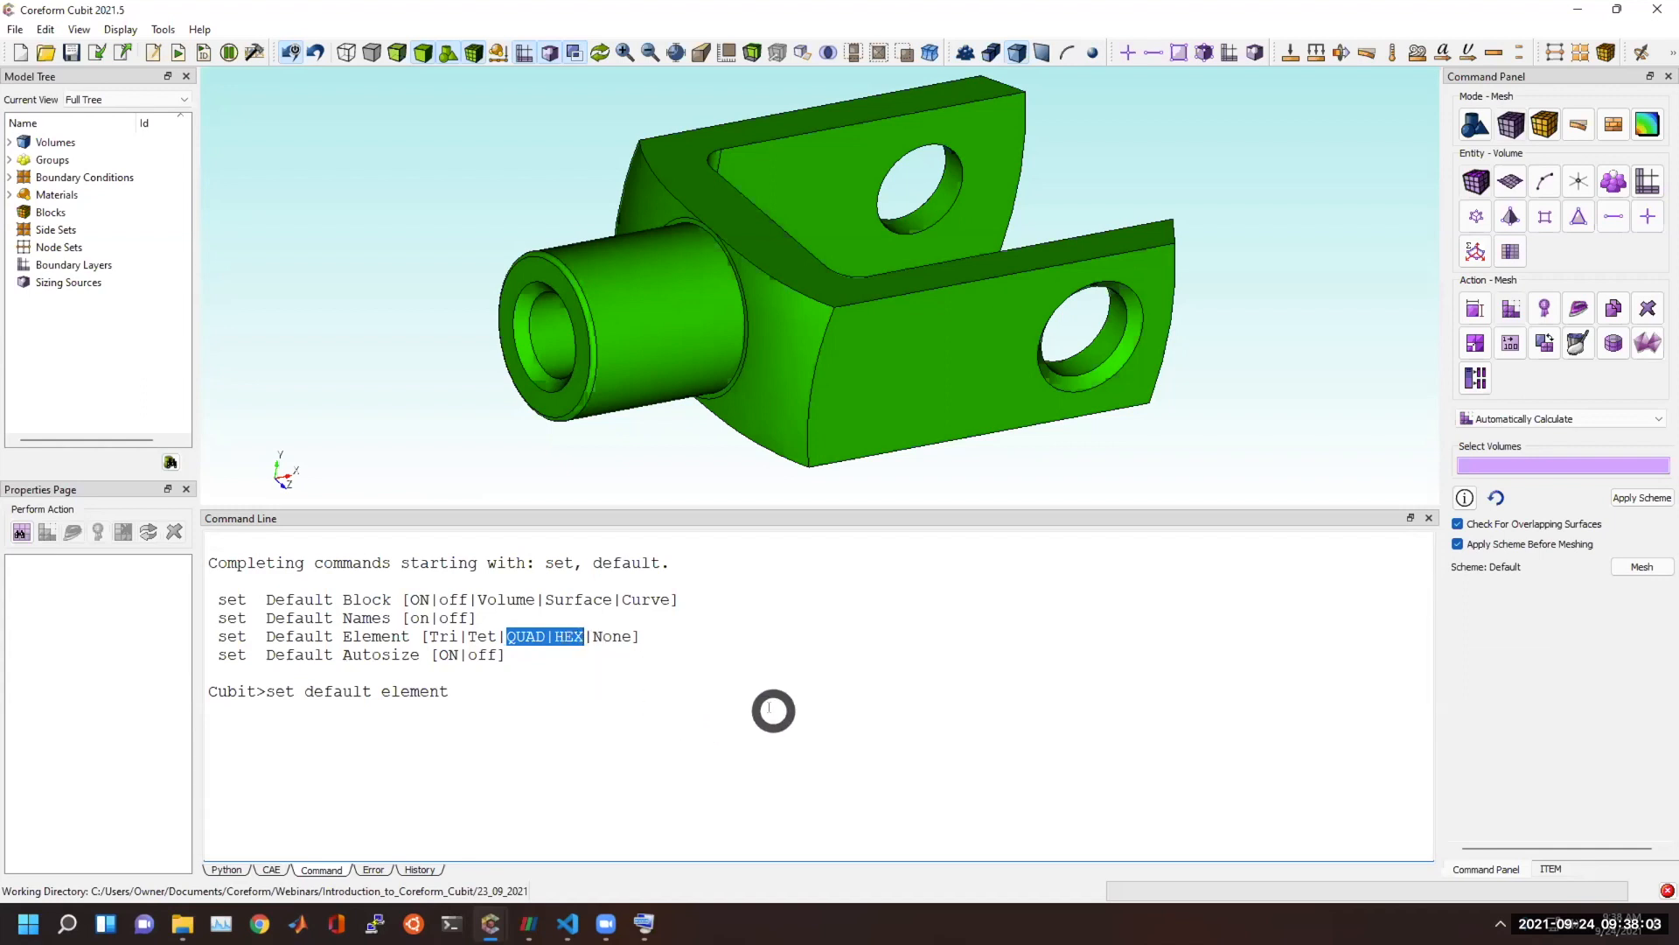
pyautogui.click(723, 715)
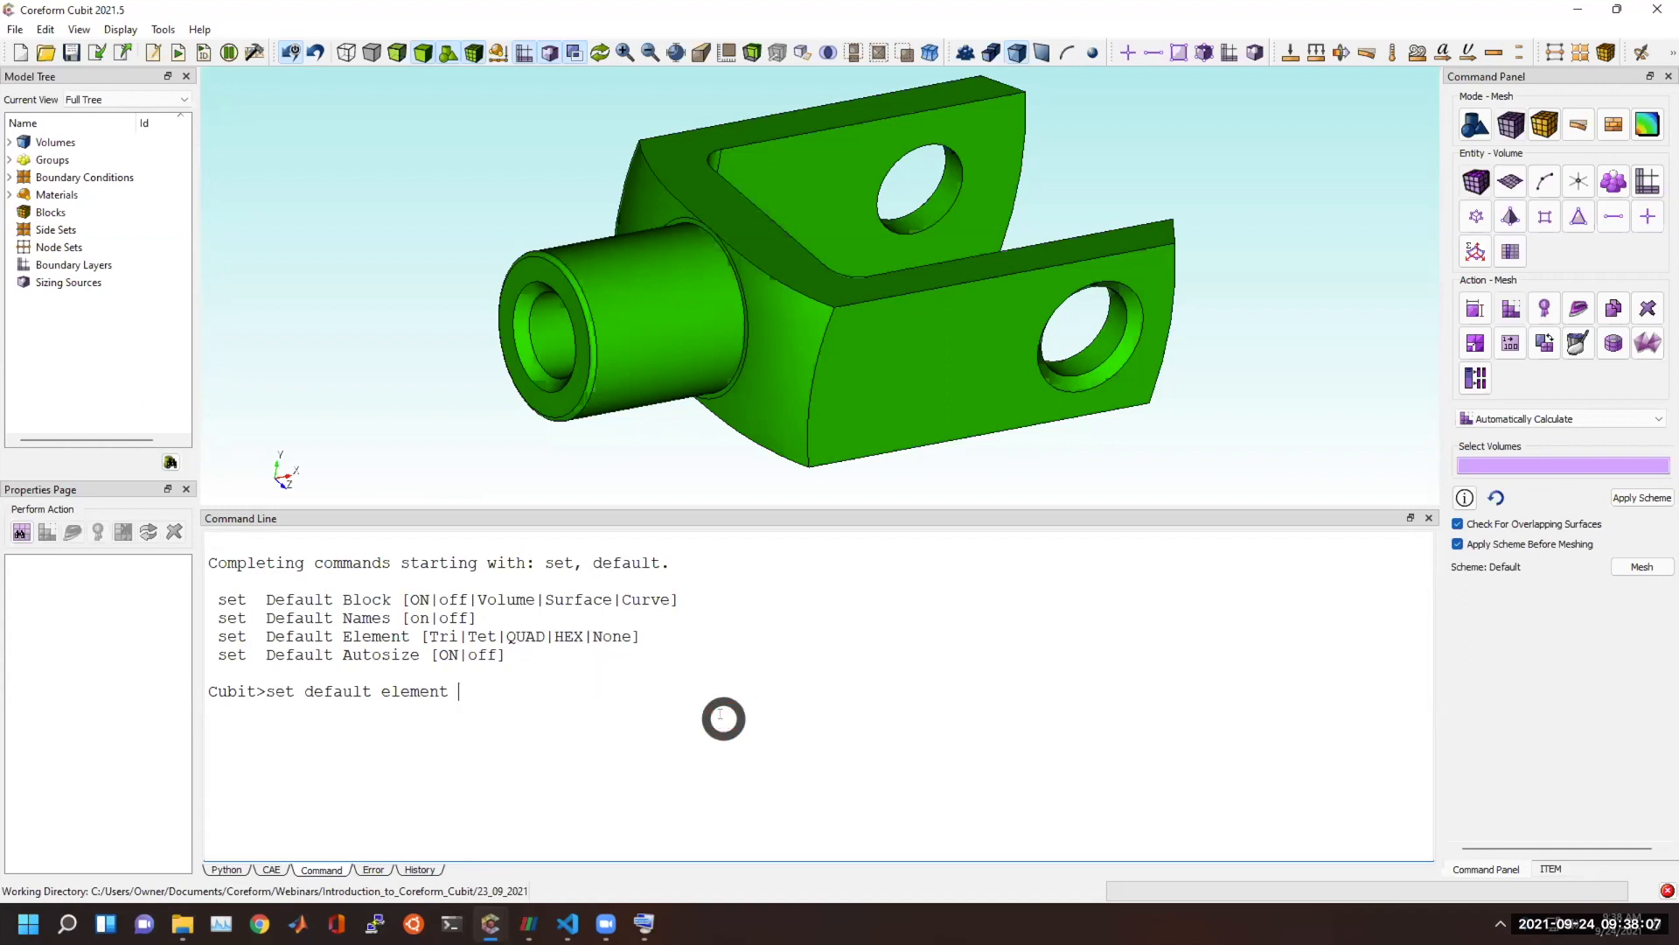
pyautogui.write('tri')
pyautogui.press('Return')
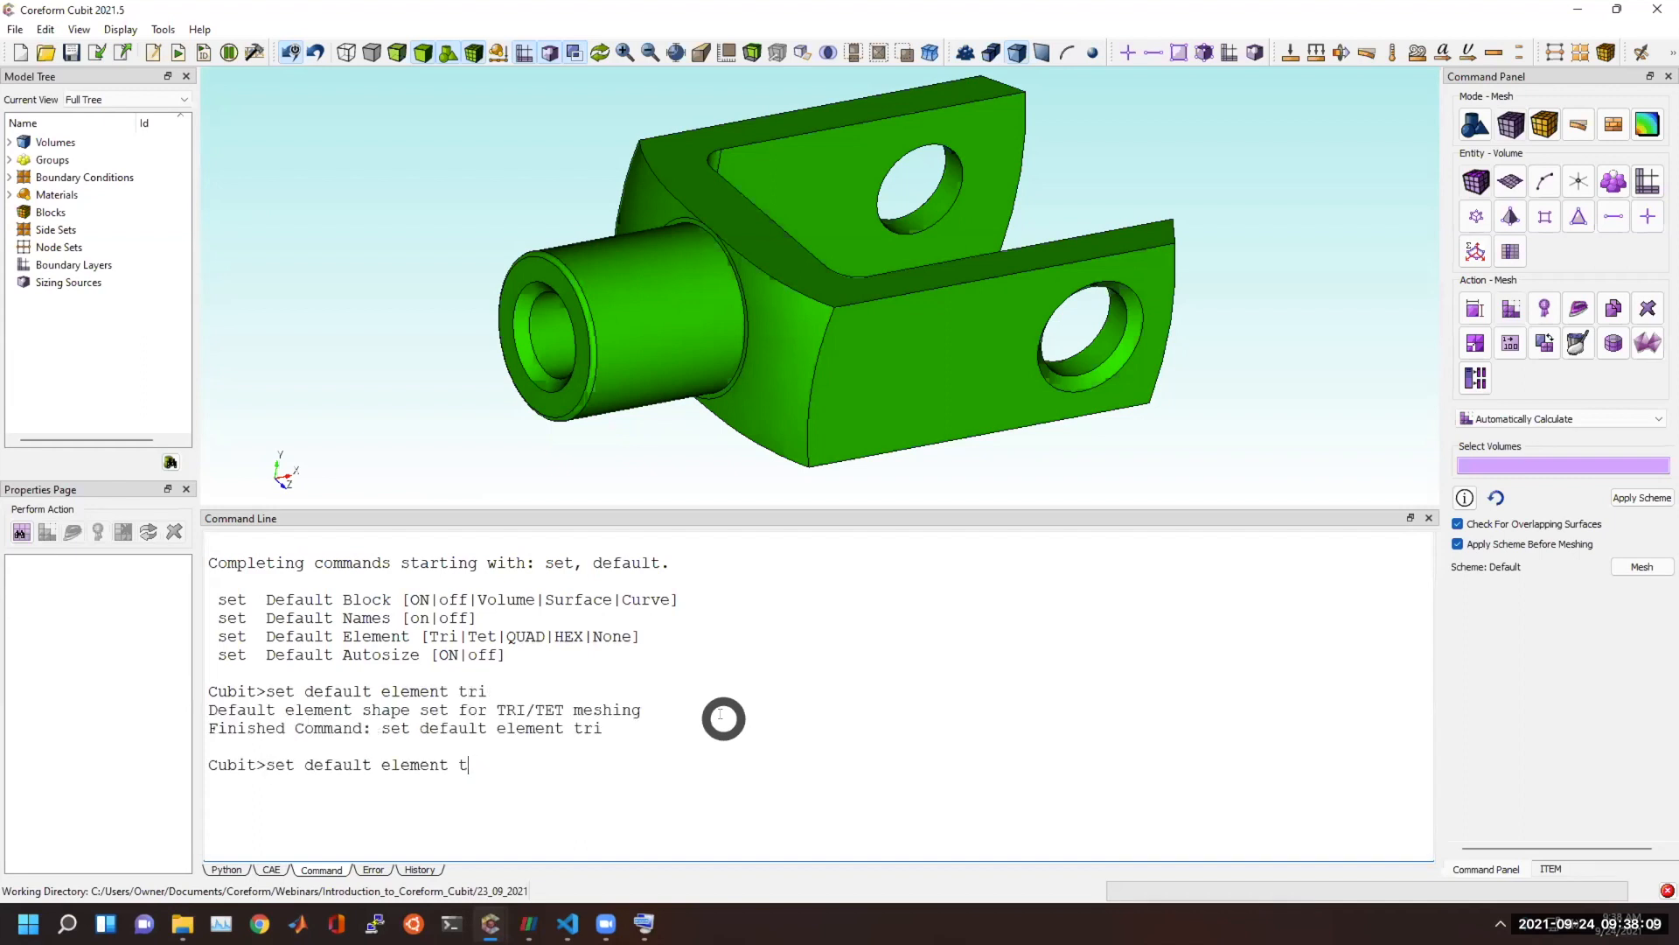
# Set the default element shape to tet with "set default element tet".
pyautogui.write('et')
pyautogui.press('Return')
pyautogui.click(720, 715)
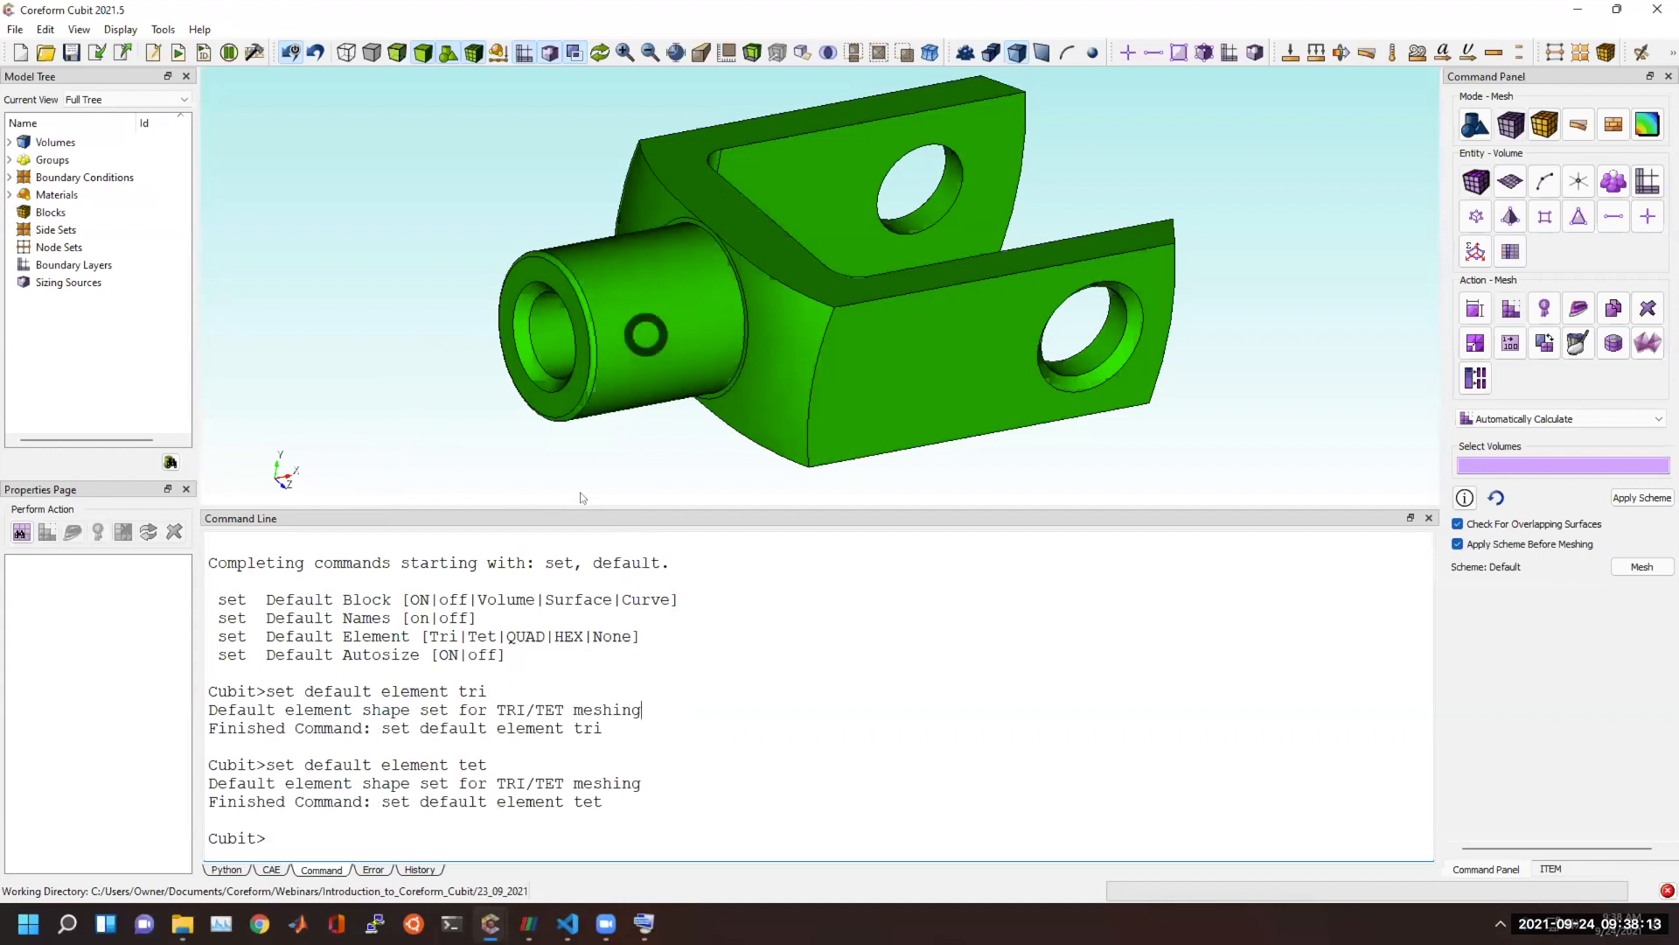
# Mesh the knuckle with "mesh vol 1" and check which scheme is reported in the output.
pyautogui.click(632, 836)
pyautogui.write('mesh vol 1')
pyautogui.press('Return')
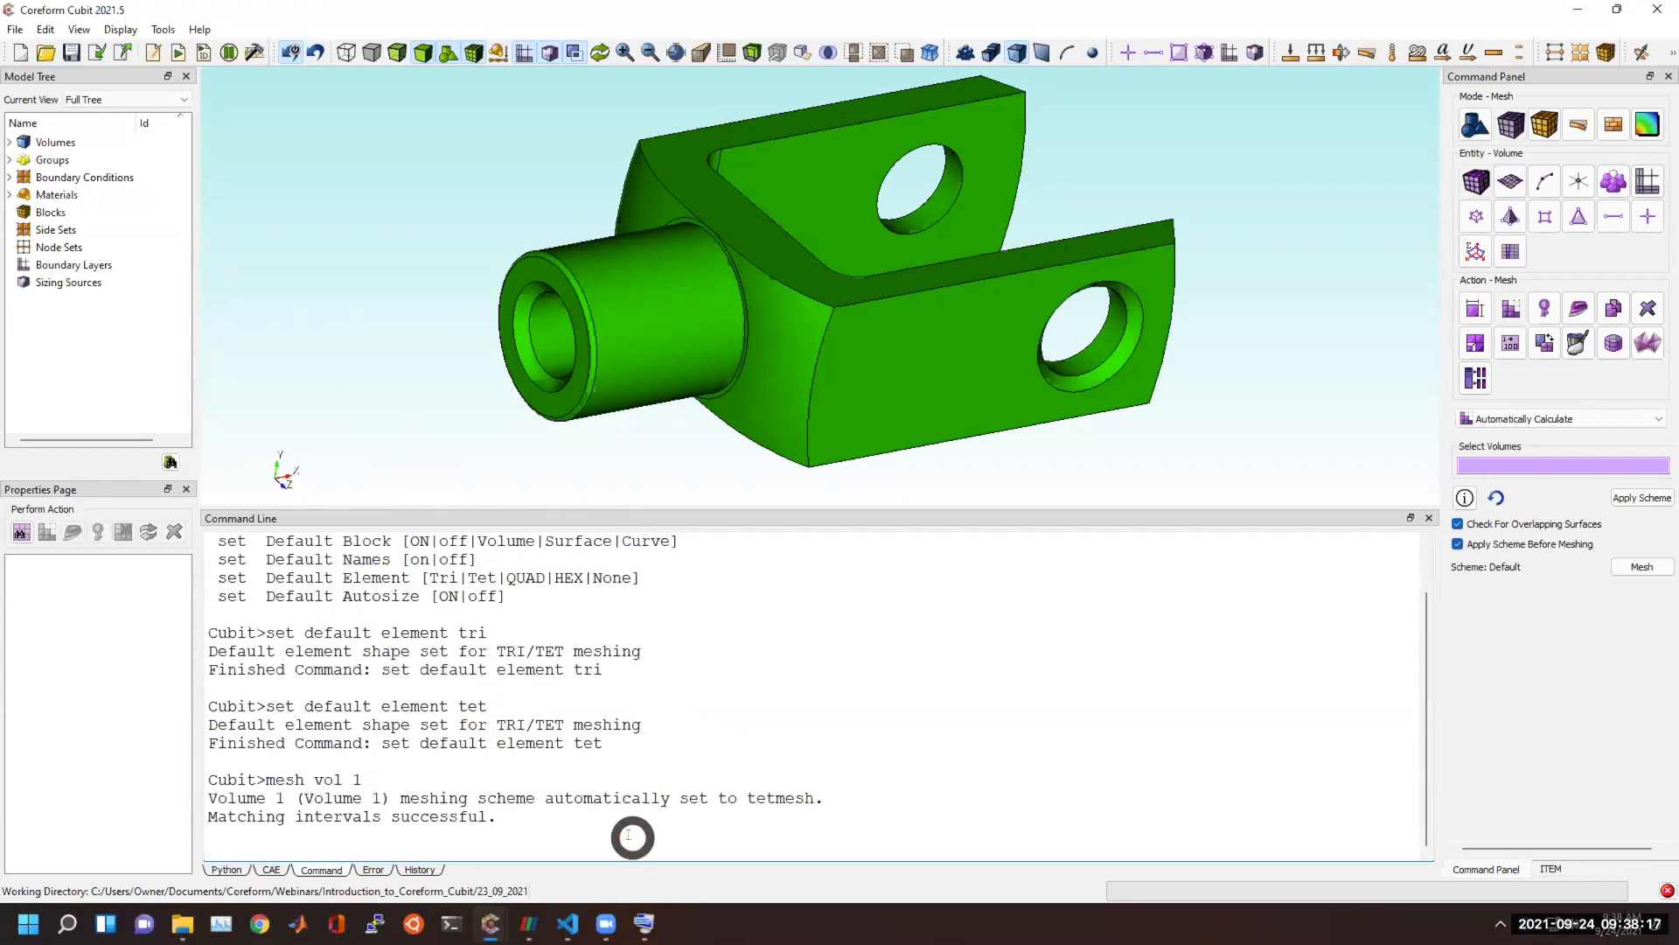
pyautogui.click(771, 750)
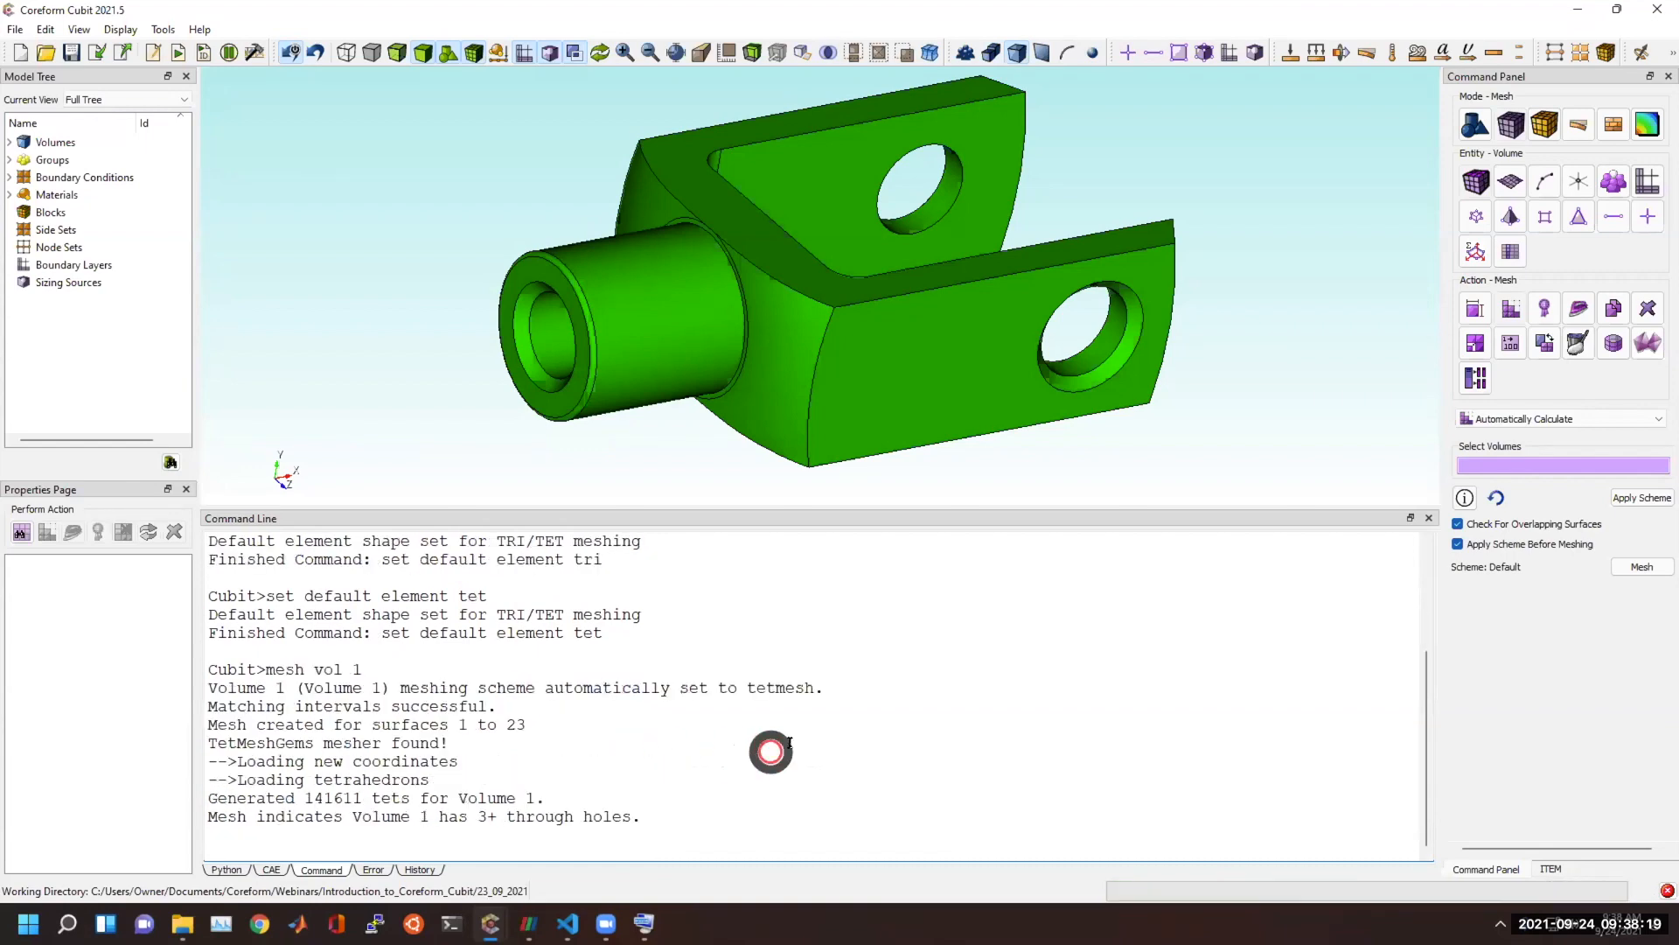
pyautogui.moveTo(818, 596); pyautogui.dragTo(298, 596)
pyautogui.click(1271, 214)
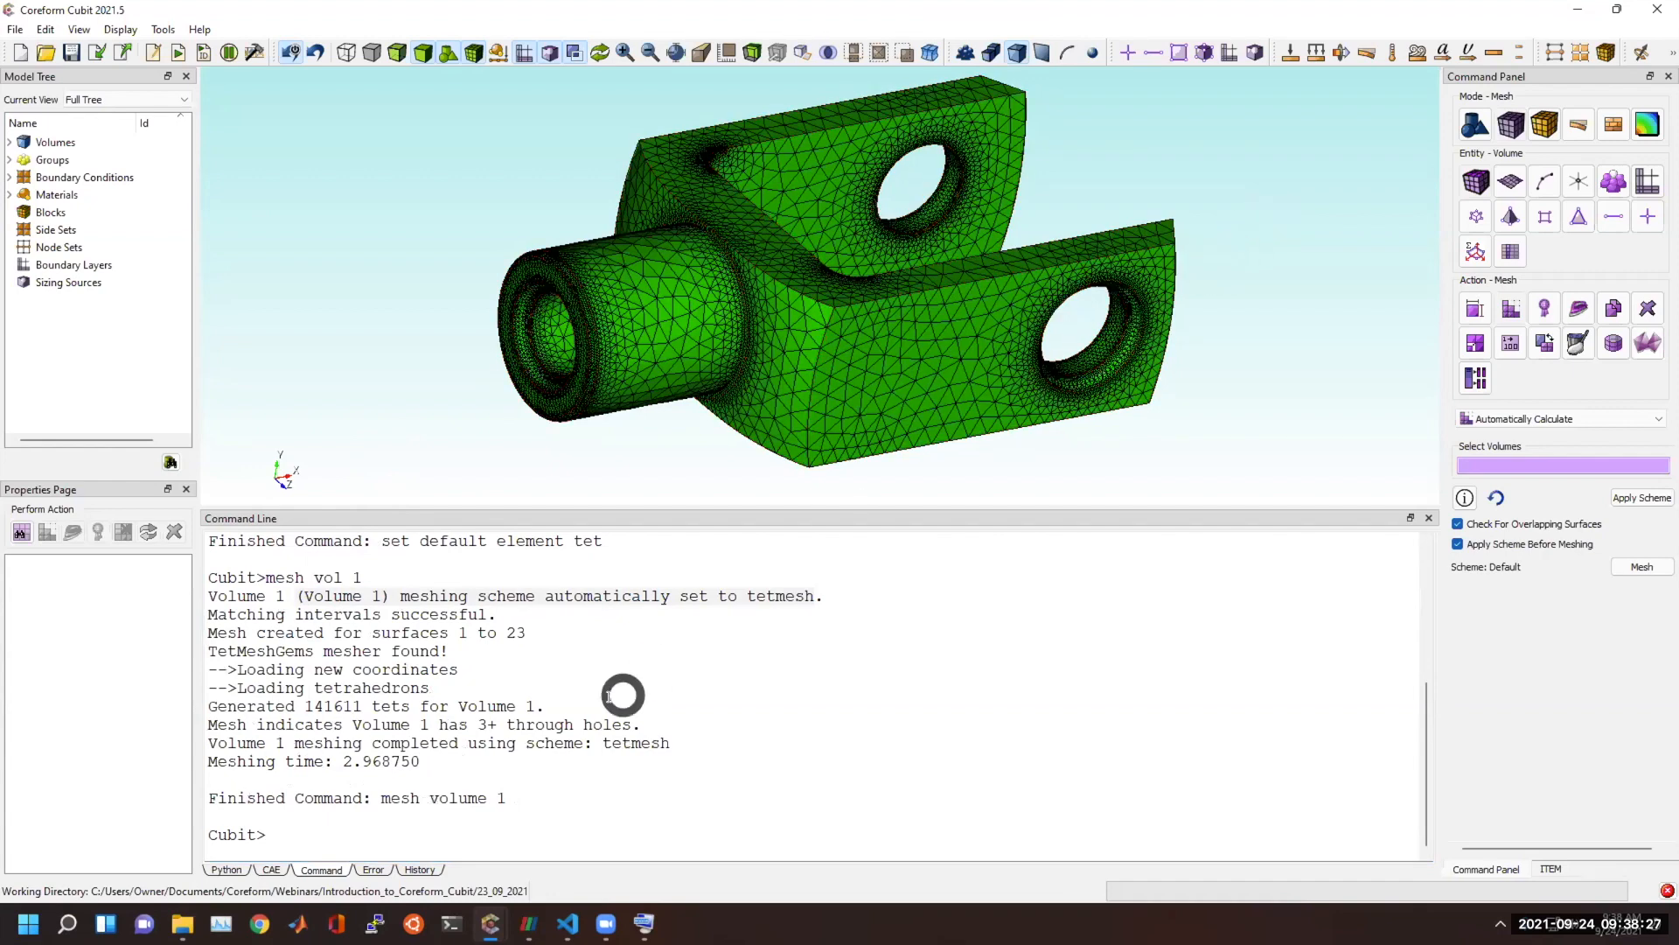
# Review the listed default element options, focusing on the Tri and Tet choices, in the earlier command output.
pyautogui.scroll(1, 603, 702)
pyautogui.scroll(2, 604, 701)
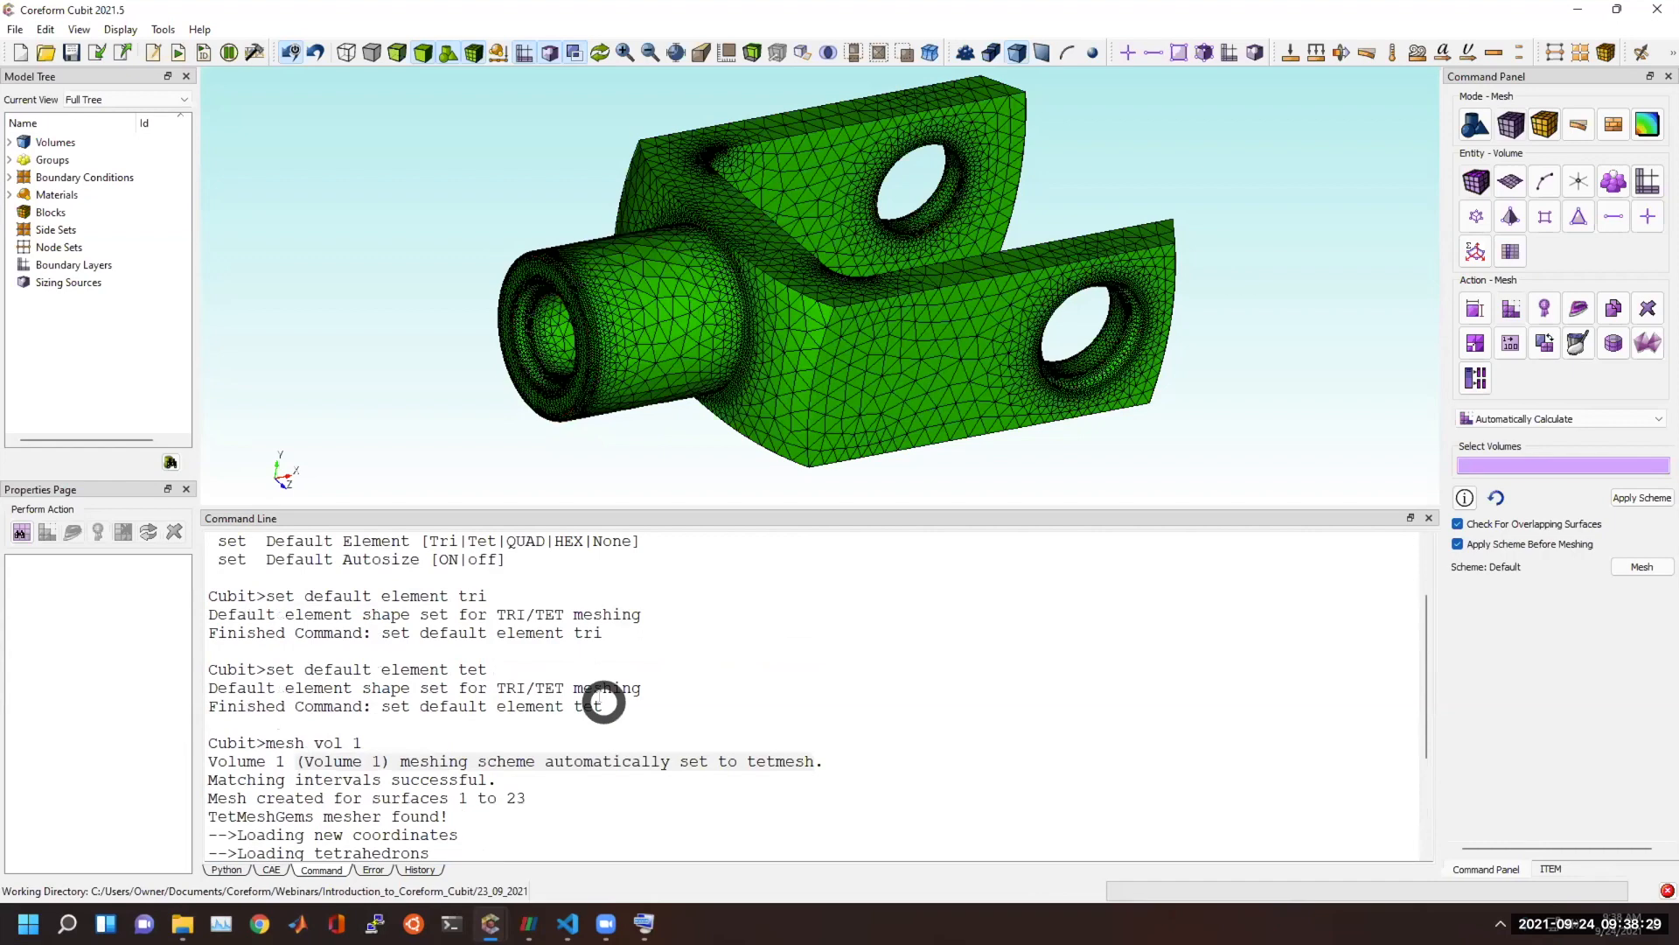
pyautogui.scroll(2, 604, 702)
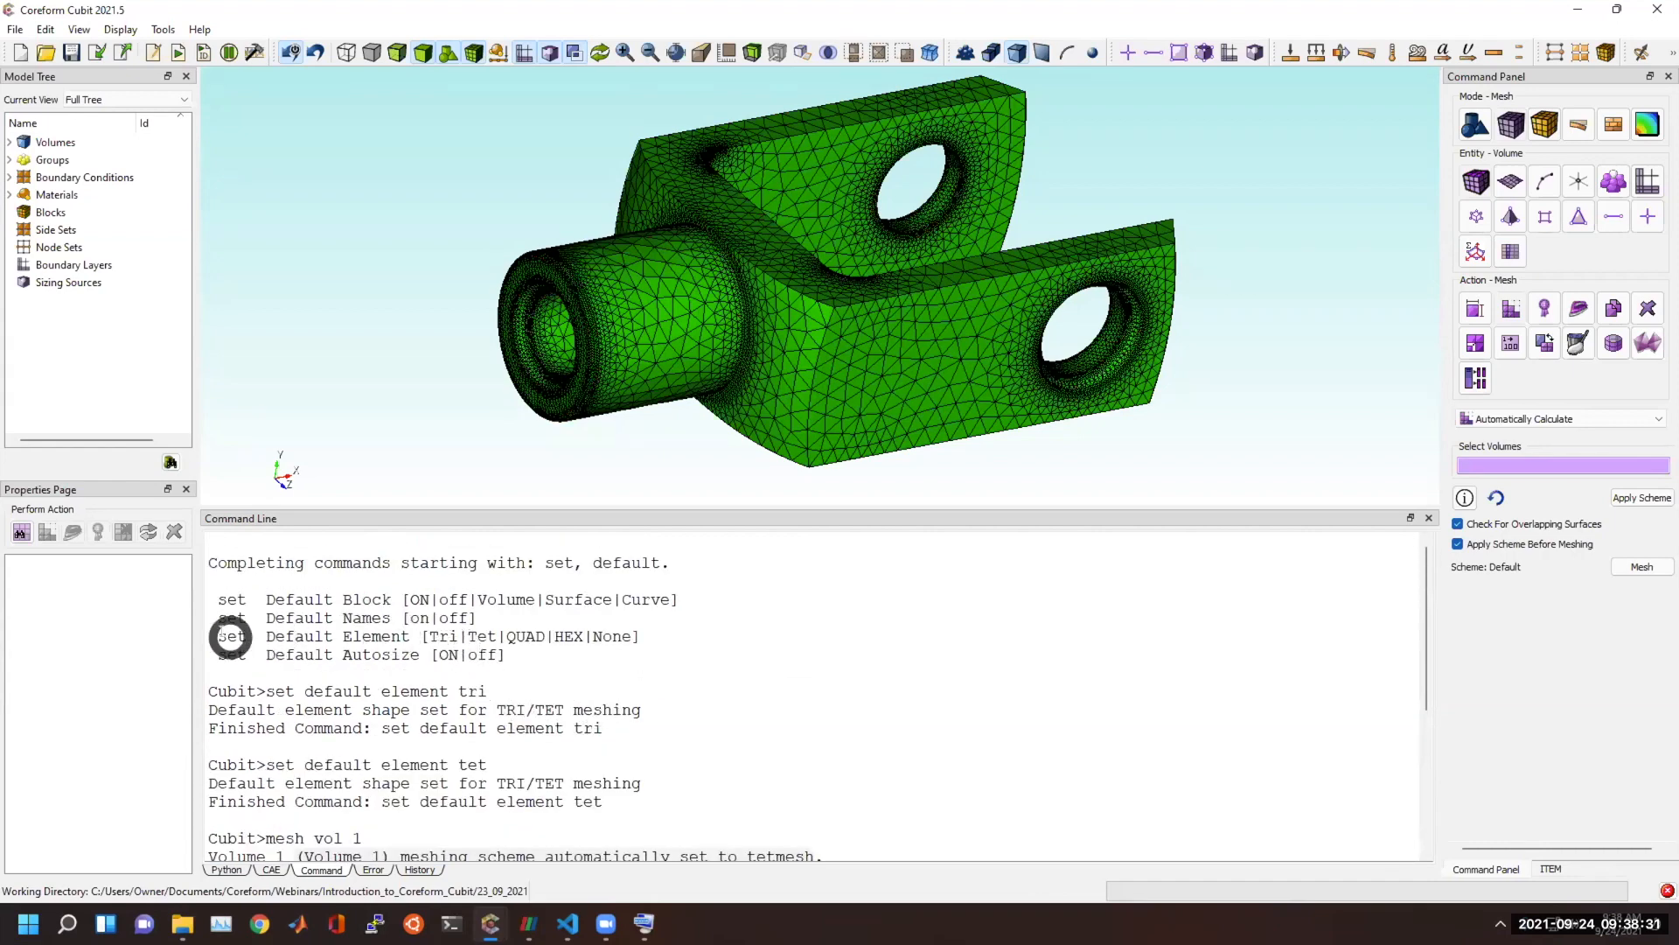
pyautogui.moveTo(219, 637); pyautogui.dragTo(498, 637)
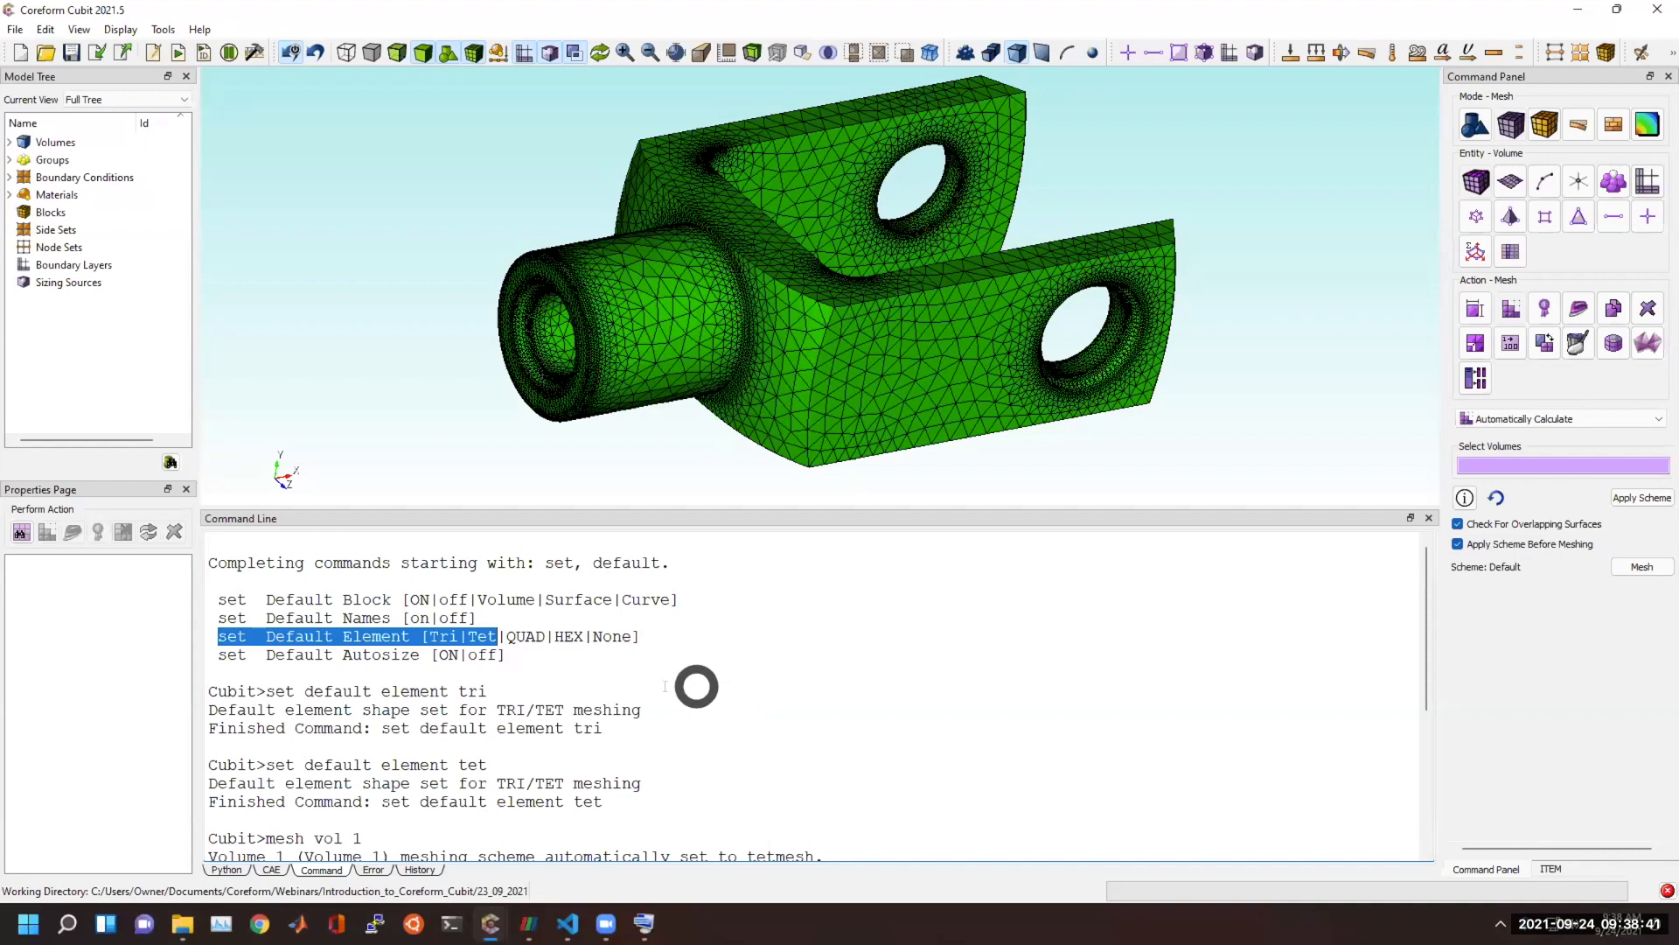
pyautogui.moveTo(584, 688); pyautogui.dragTo(468, 636)
pyautogui.click(429, 637)
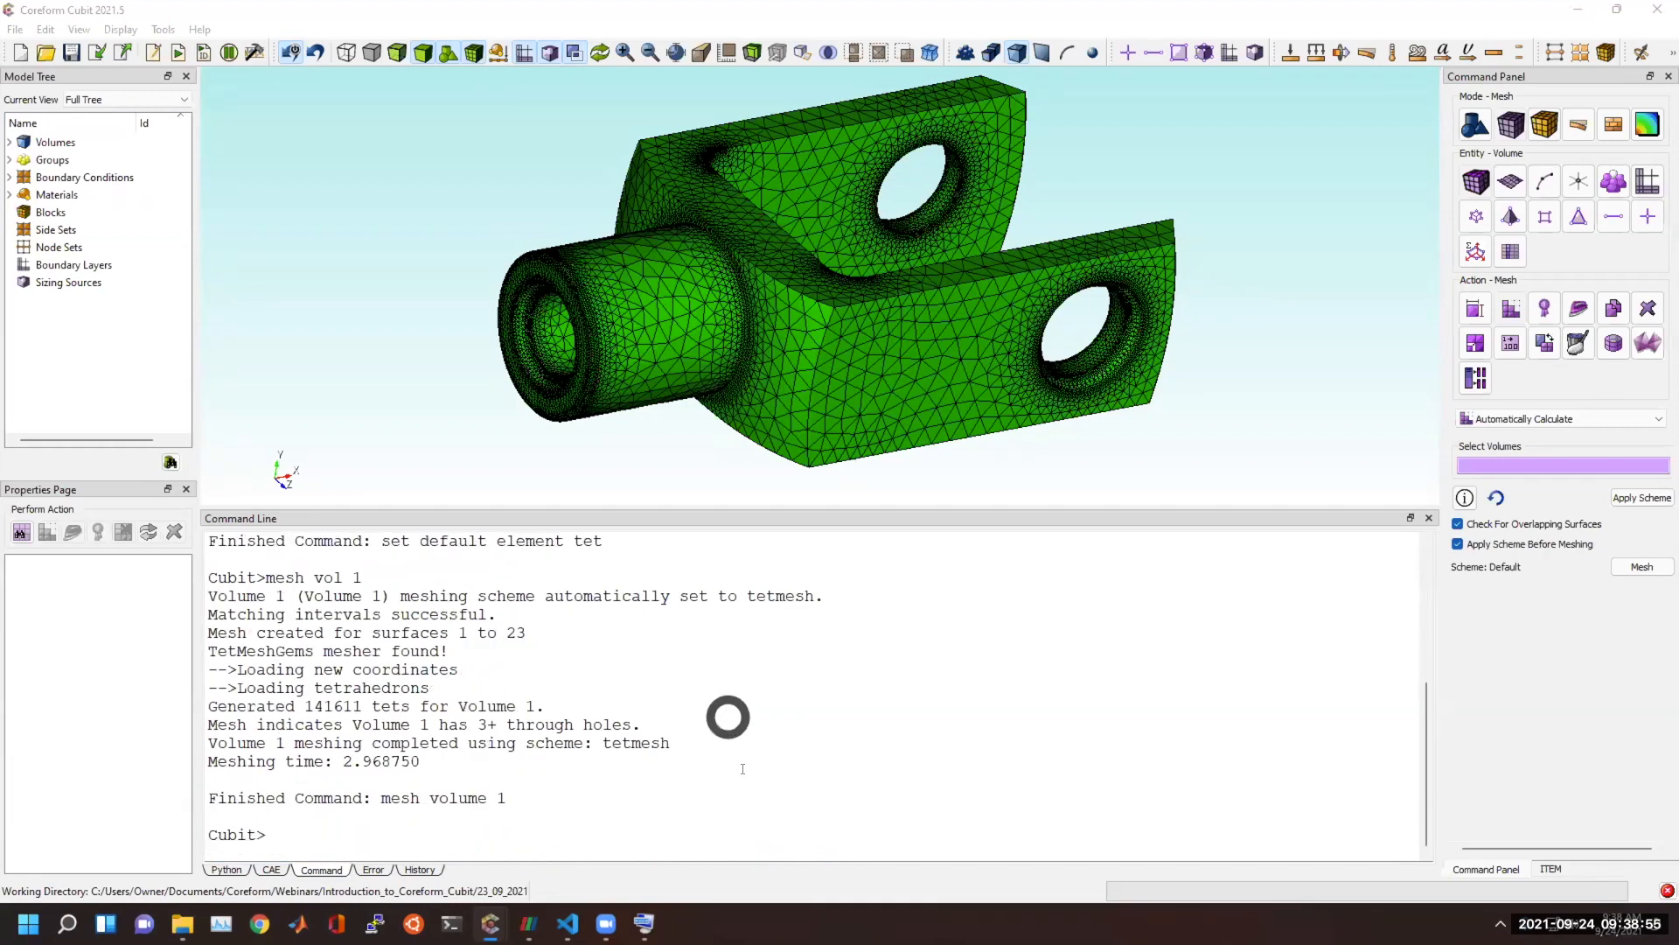
# Examine the output of the volume mesh command, from the scheme message through the echoed finished command.
pyautogui.click(739, 798)
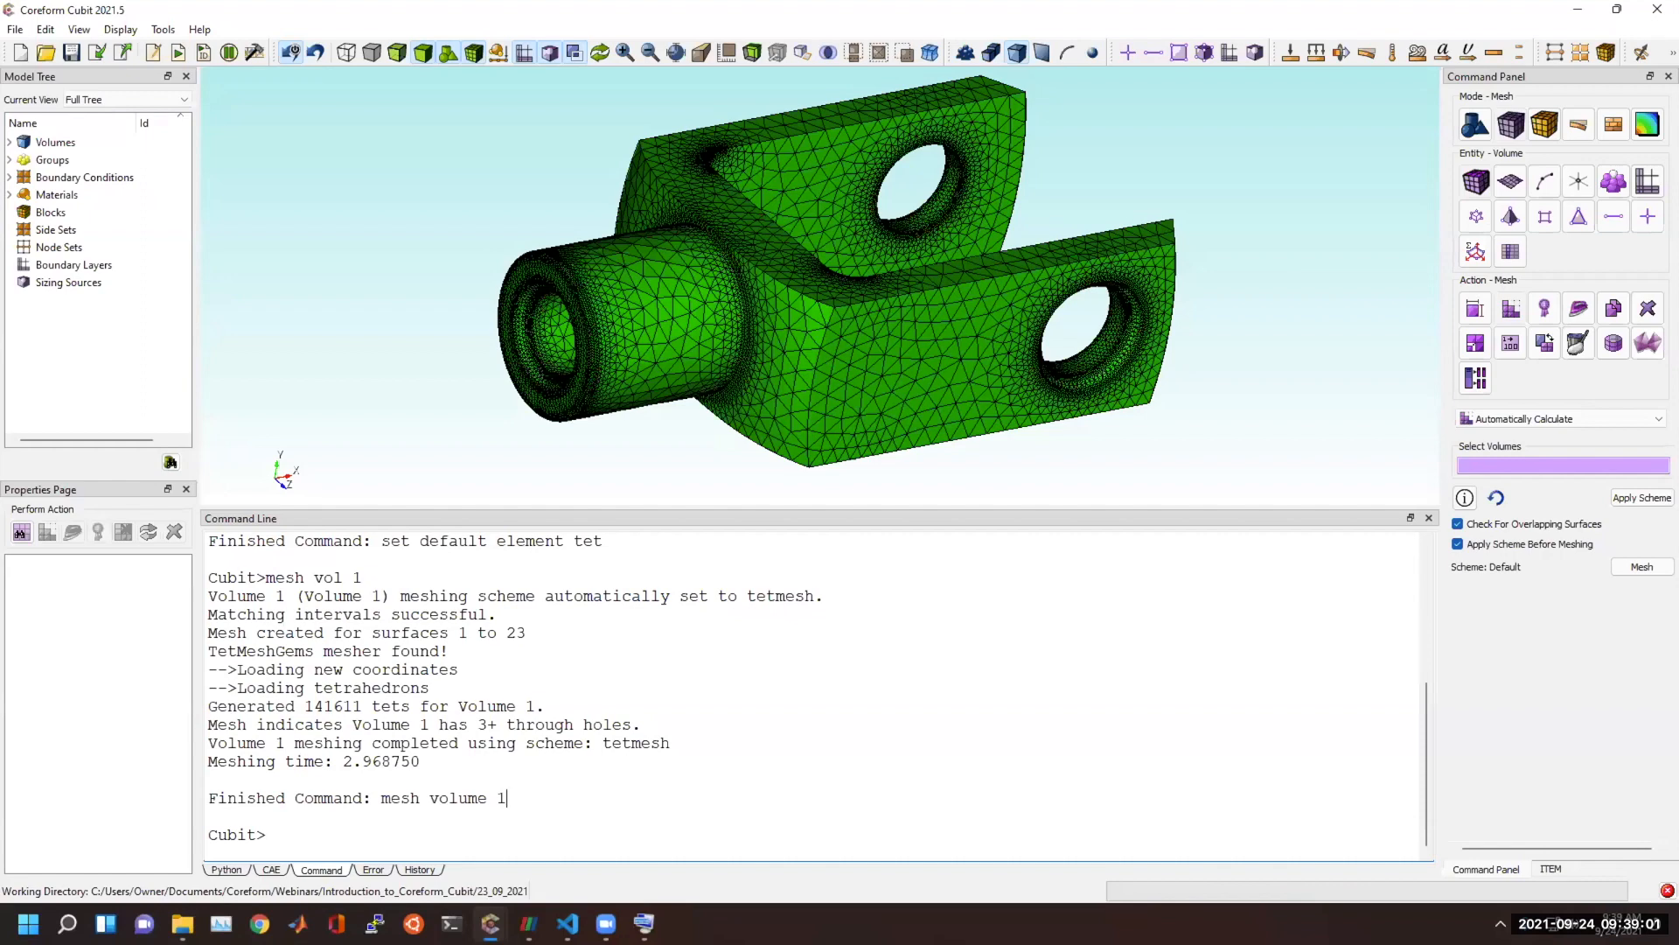
pyautogui.click(682, 707)
pyautogui.scroll(5, 505, 739)
pyautogui.scroll(-5, 502, 719)
pyautogui.moveTo(218, 575); pyautogui.dragTo(579, 798)
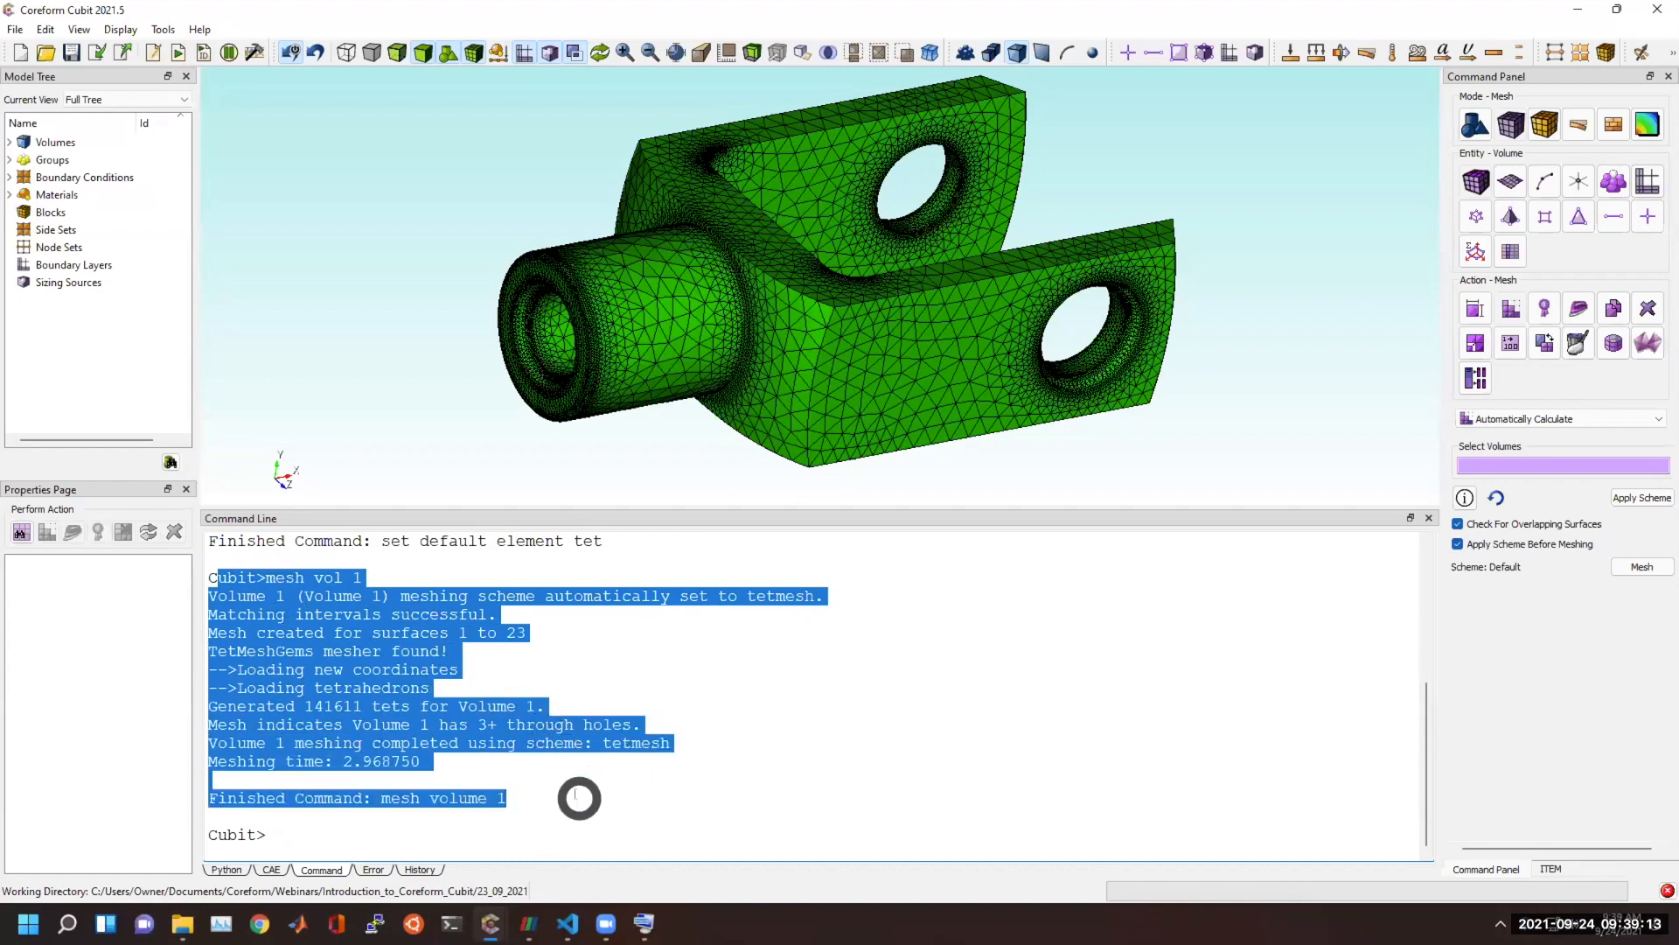
pyautogui.click(577, 797)
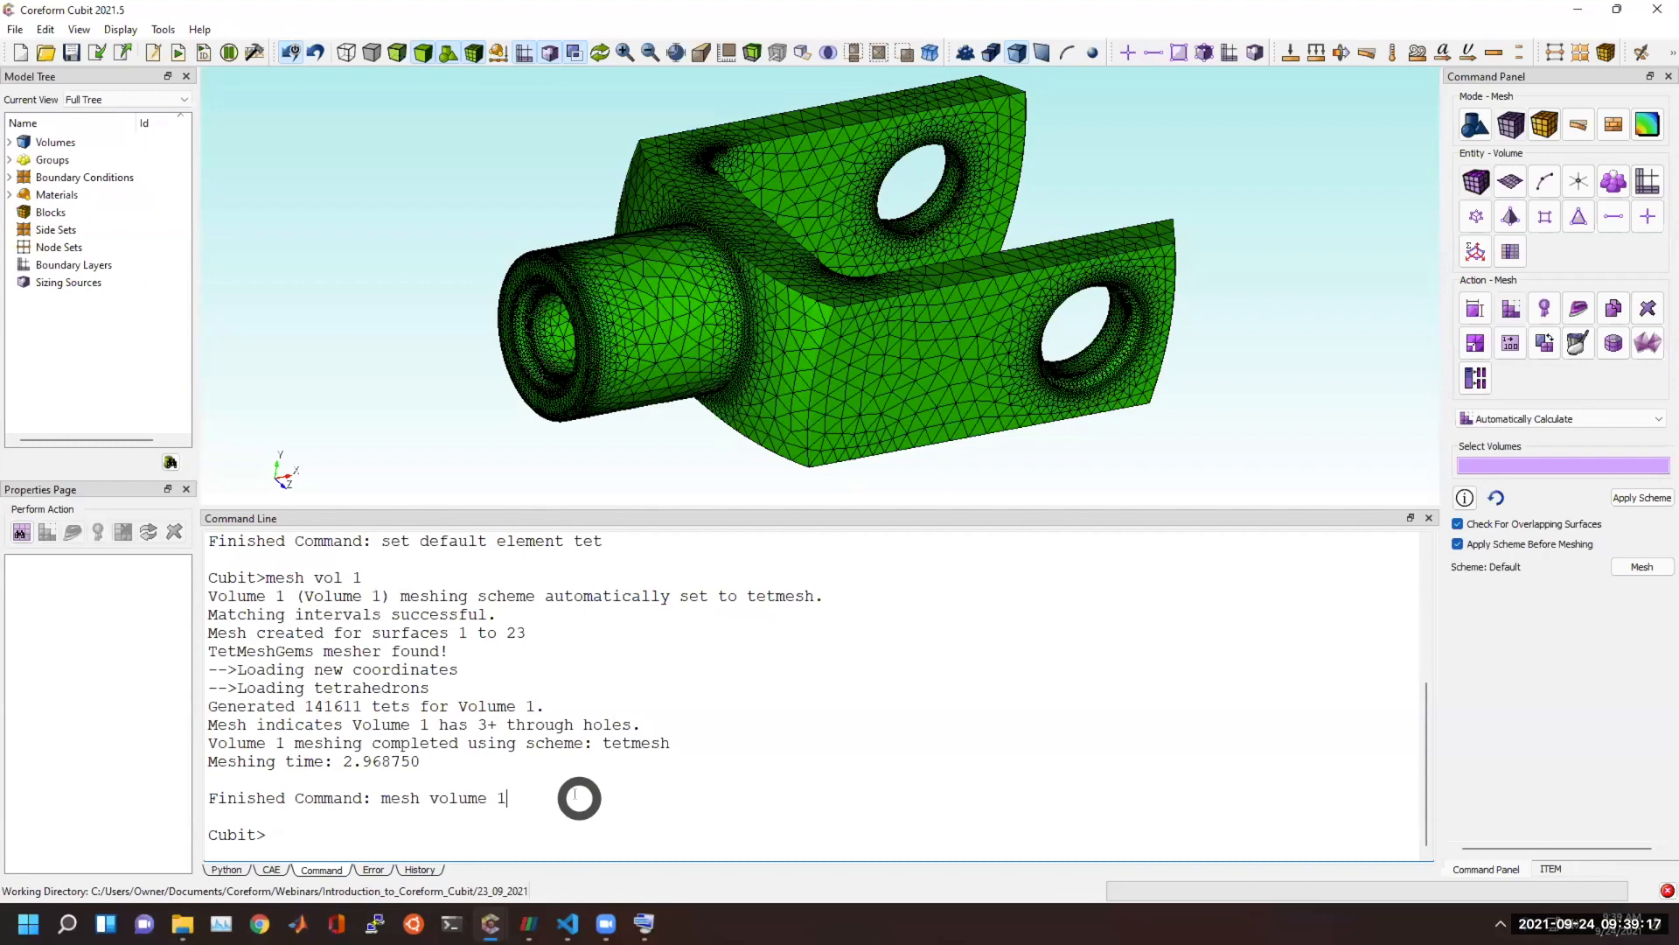
pyautogui.moveTo(561, 797); pyautogui.dragTo(208, 595)
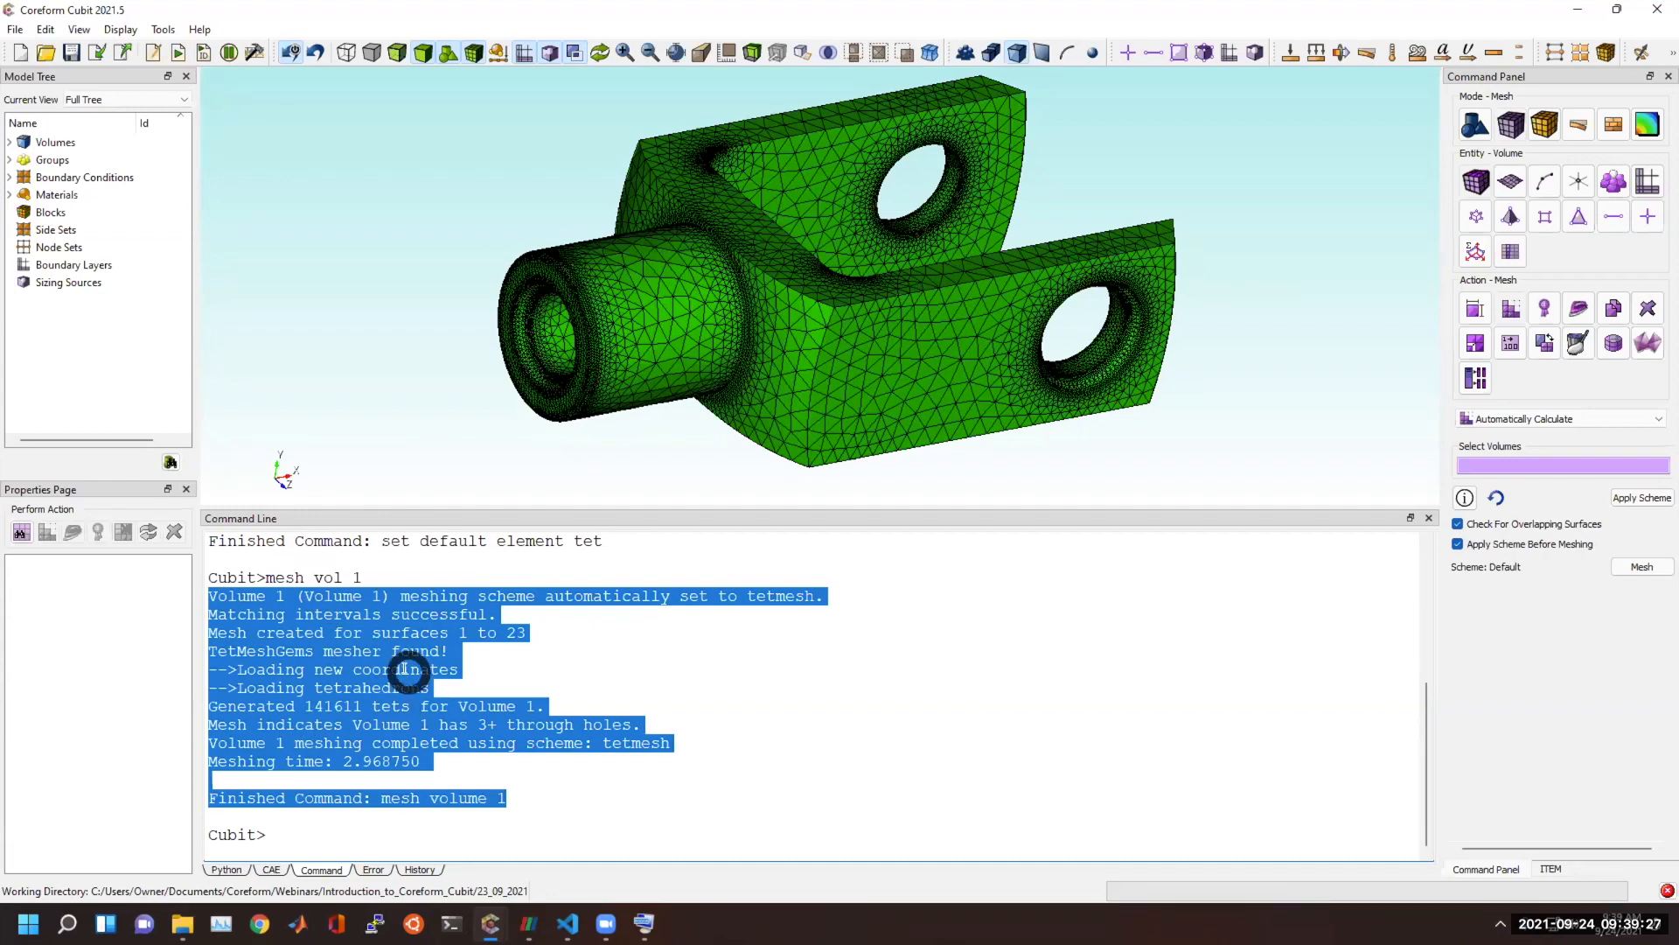
pyautogui.click(649, 740)
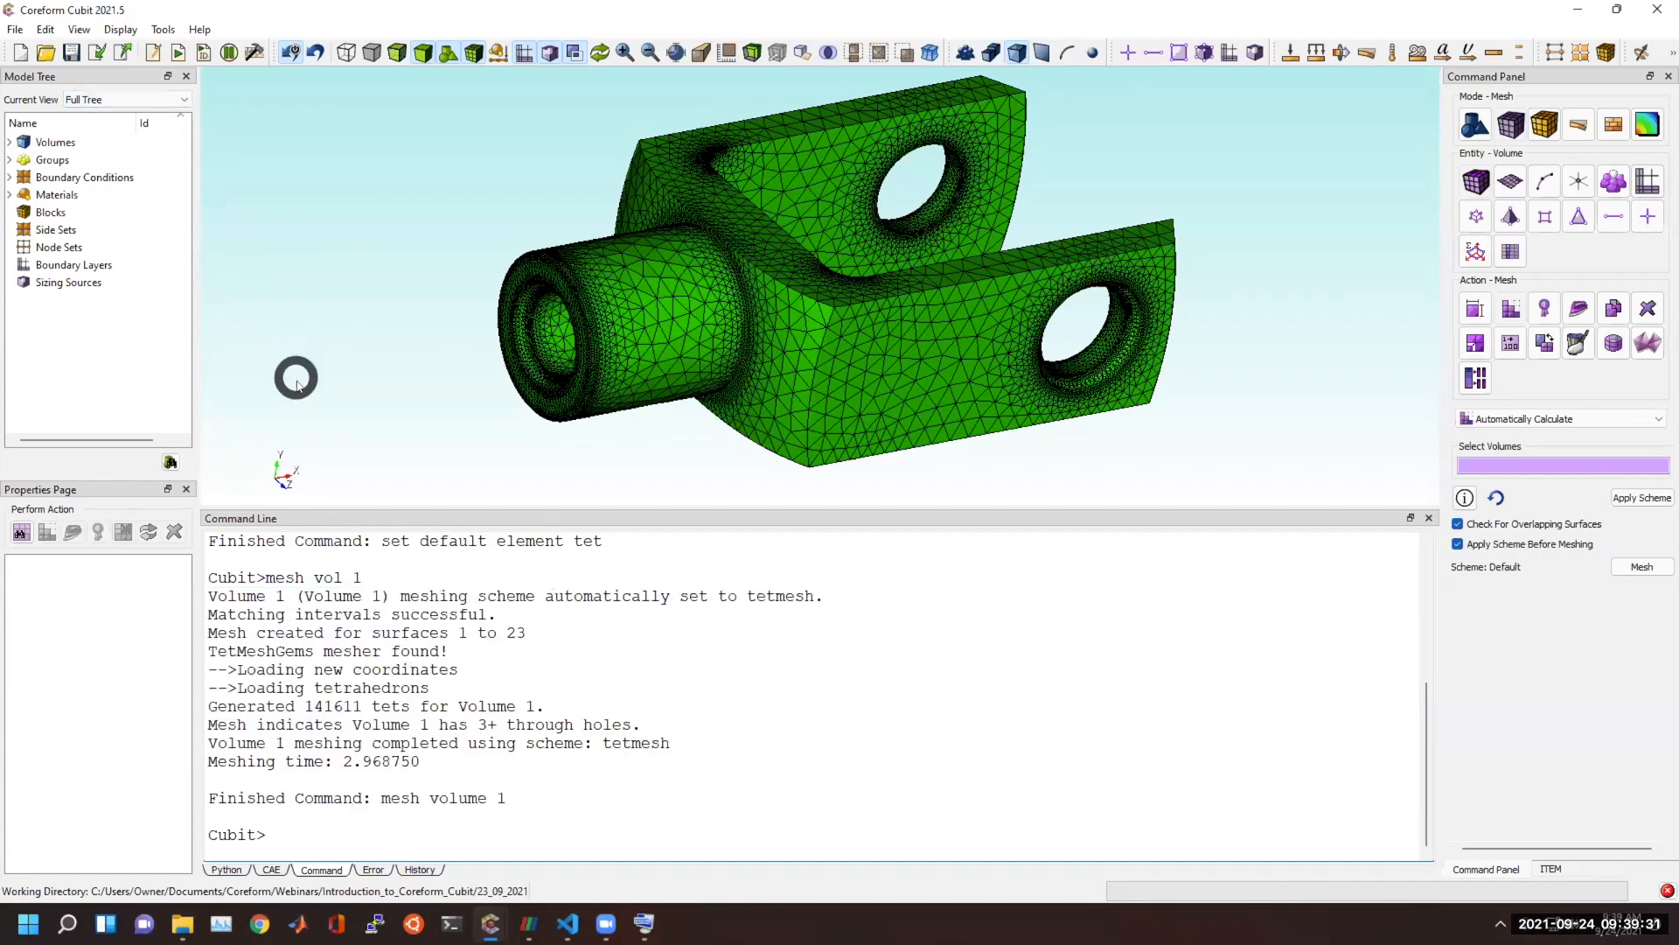
pyautogui.moveTo(512, 798); pyautogui.dragTo(195, 595)
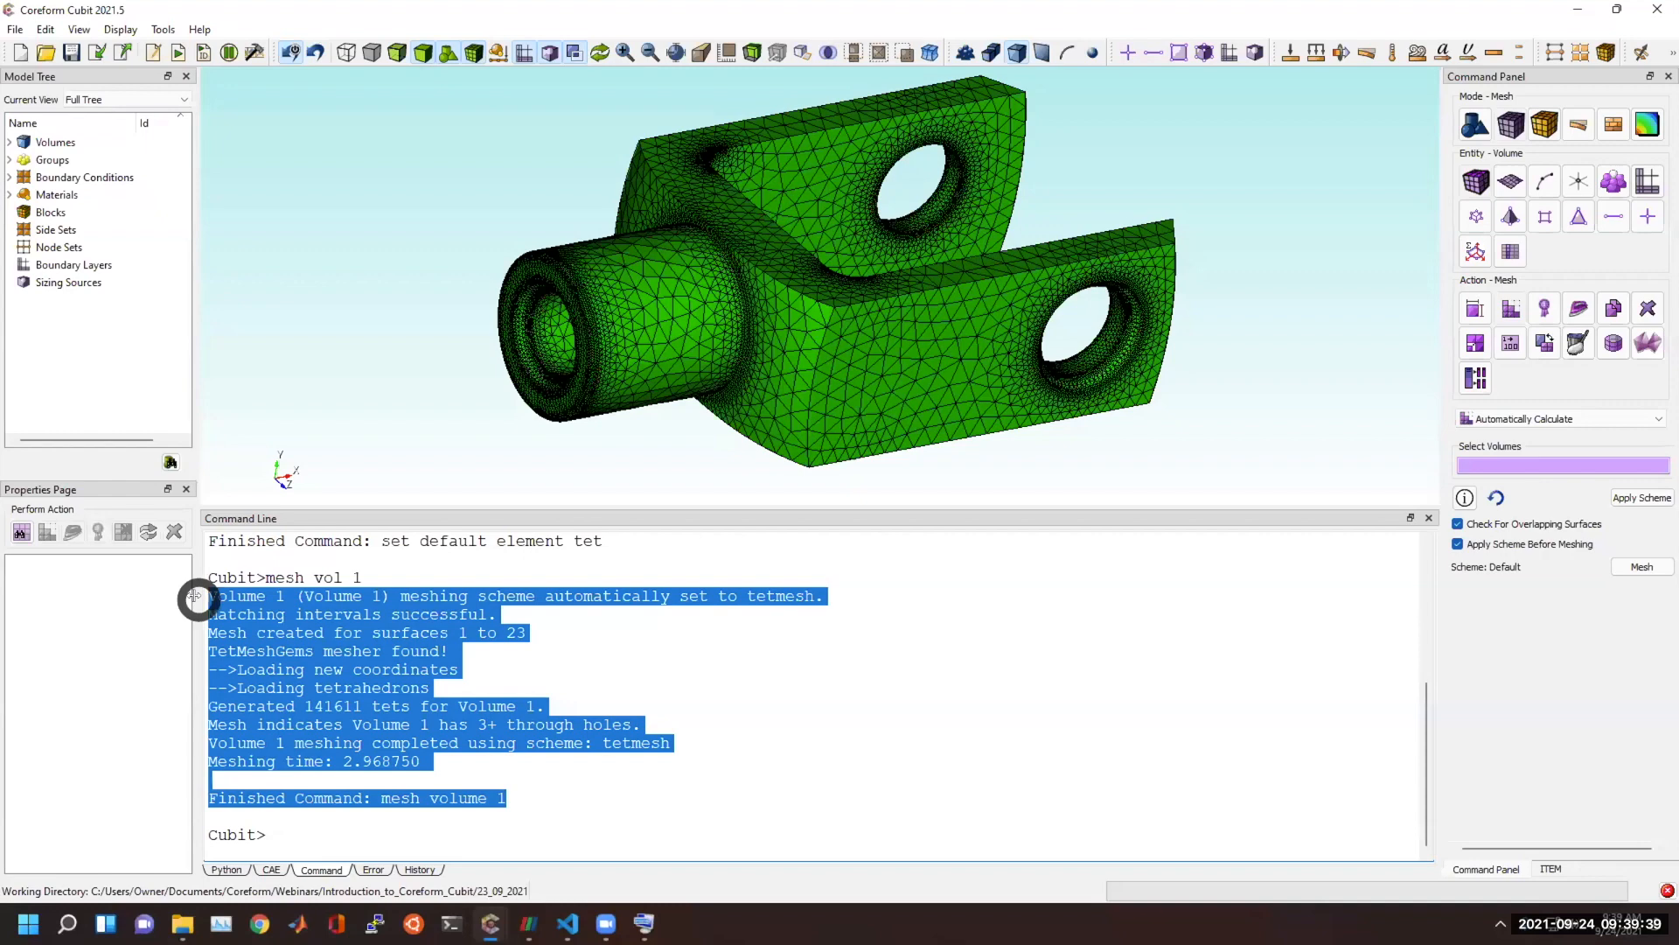
pyautogui.click(700, 746)
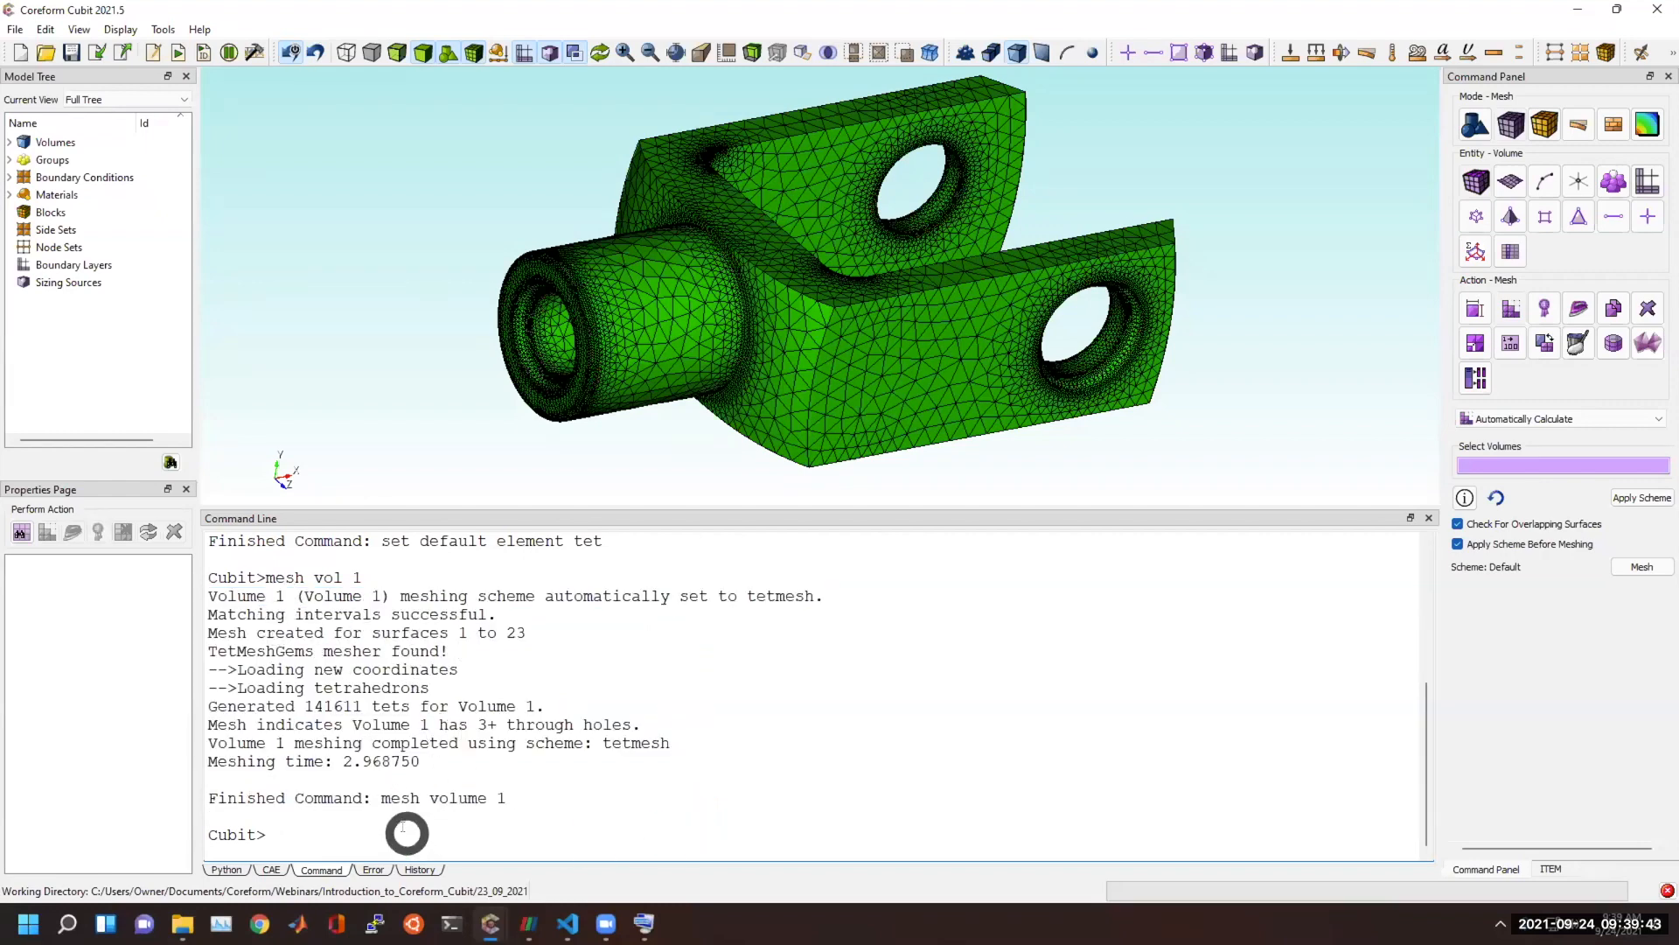
pyautogui.moveTo(504, 796); pyautogui.dragTo(187, 796)
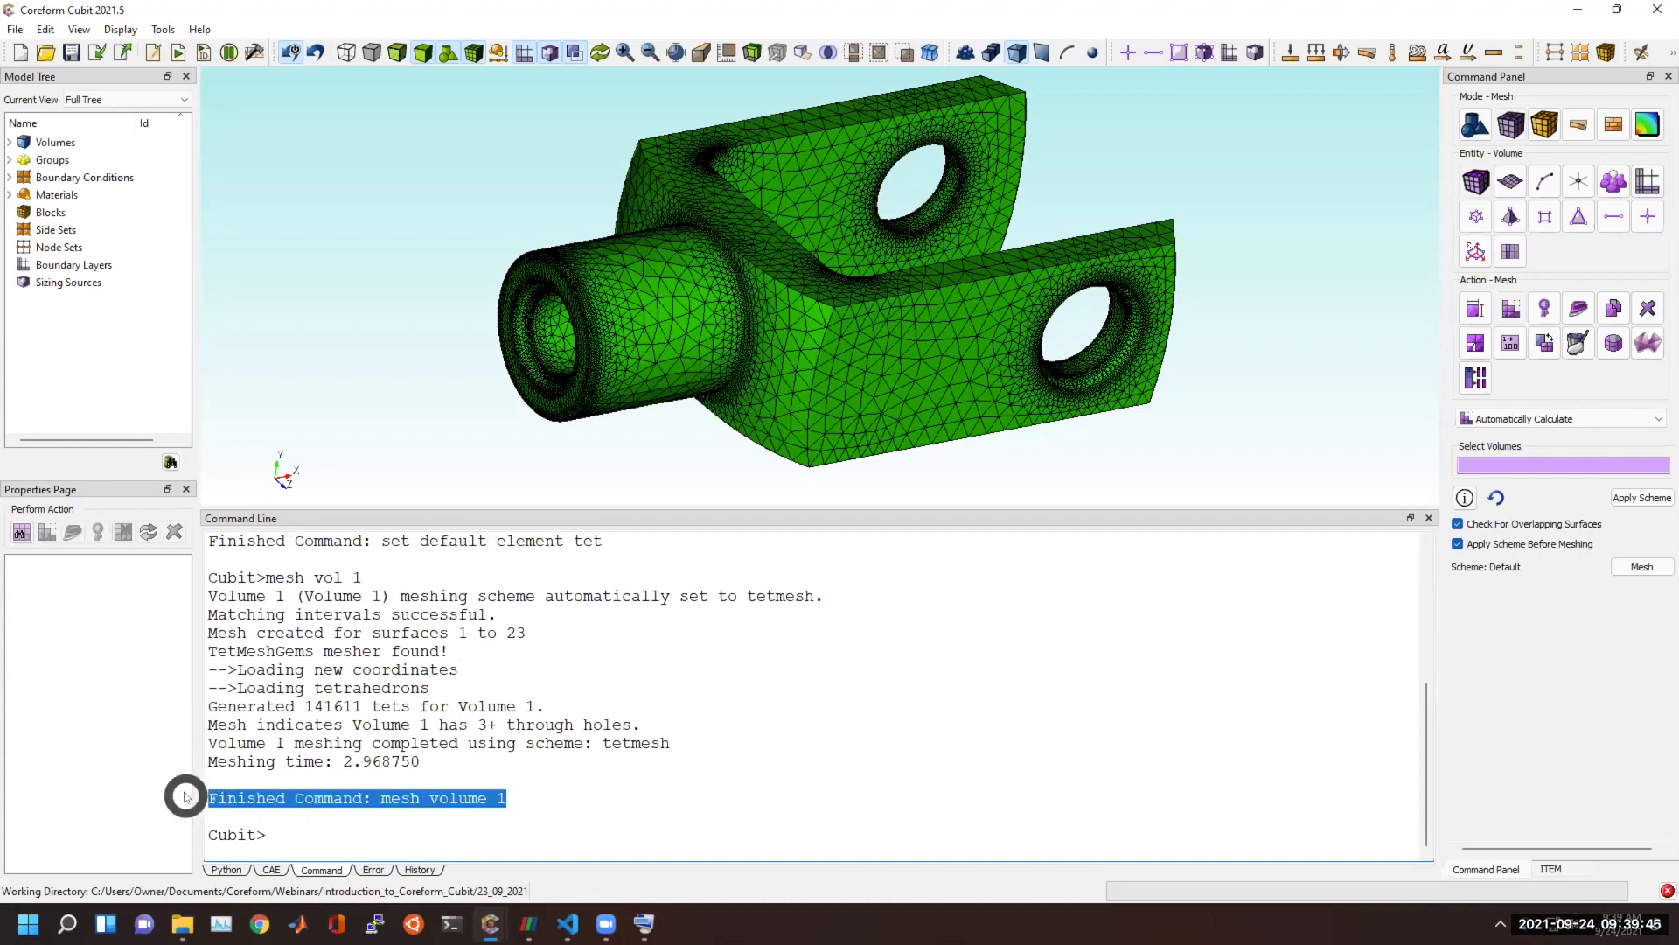
pyautogui.moveTo(275, 579); pyautogui.dragTo(404, 595)
pyautogui.moveTo(507, 796); pyautogui.dragTo(188, 796)
pyautogui.moveTo(429, 771); pyautogui.dragTo(210, 594)
# Look up the echo options and turn command echoing off with "set echo off".
pyautogui.click(562, 818)
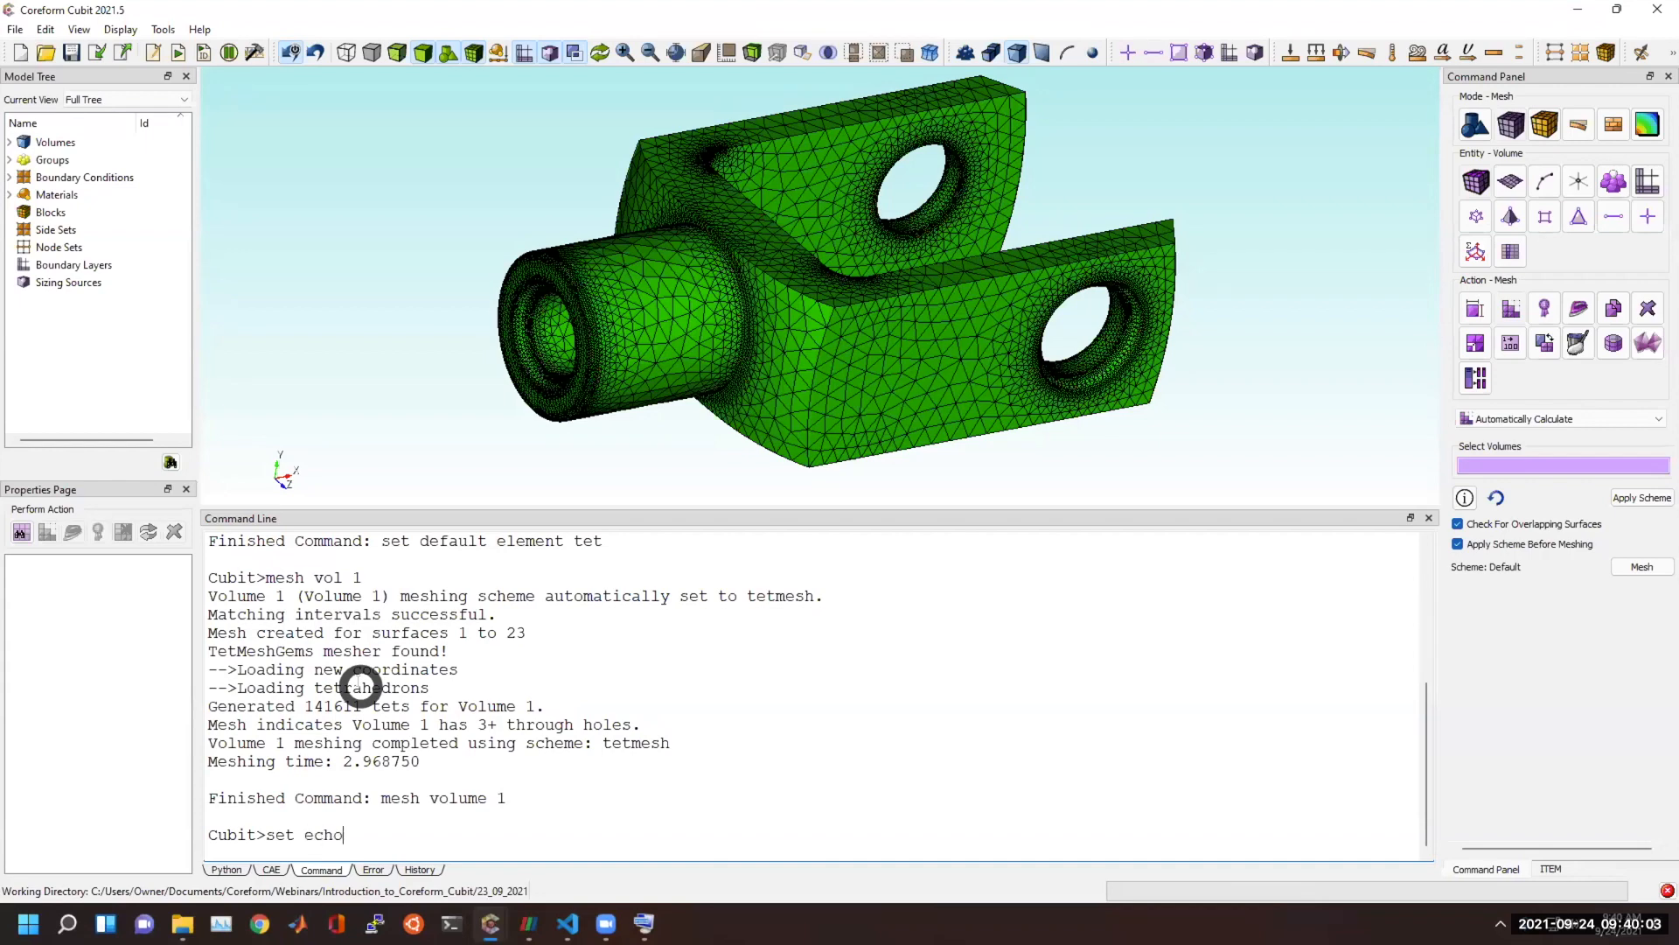
pyautogui.press('BackSpace')
pyautogui.press('BackSpace')
pyautogui.press('BackSpace')
pyautogui.press('Tab')
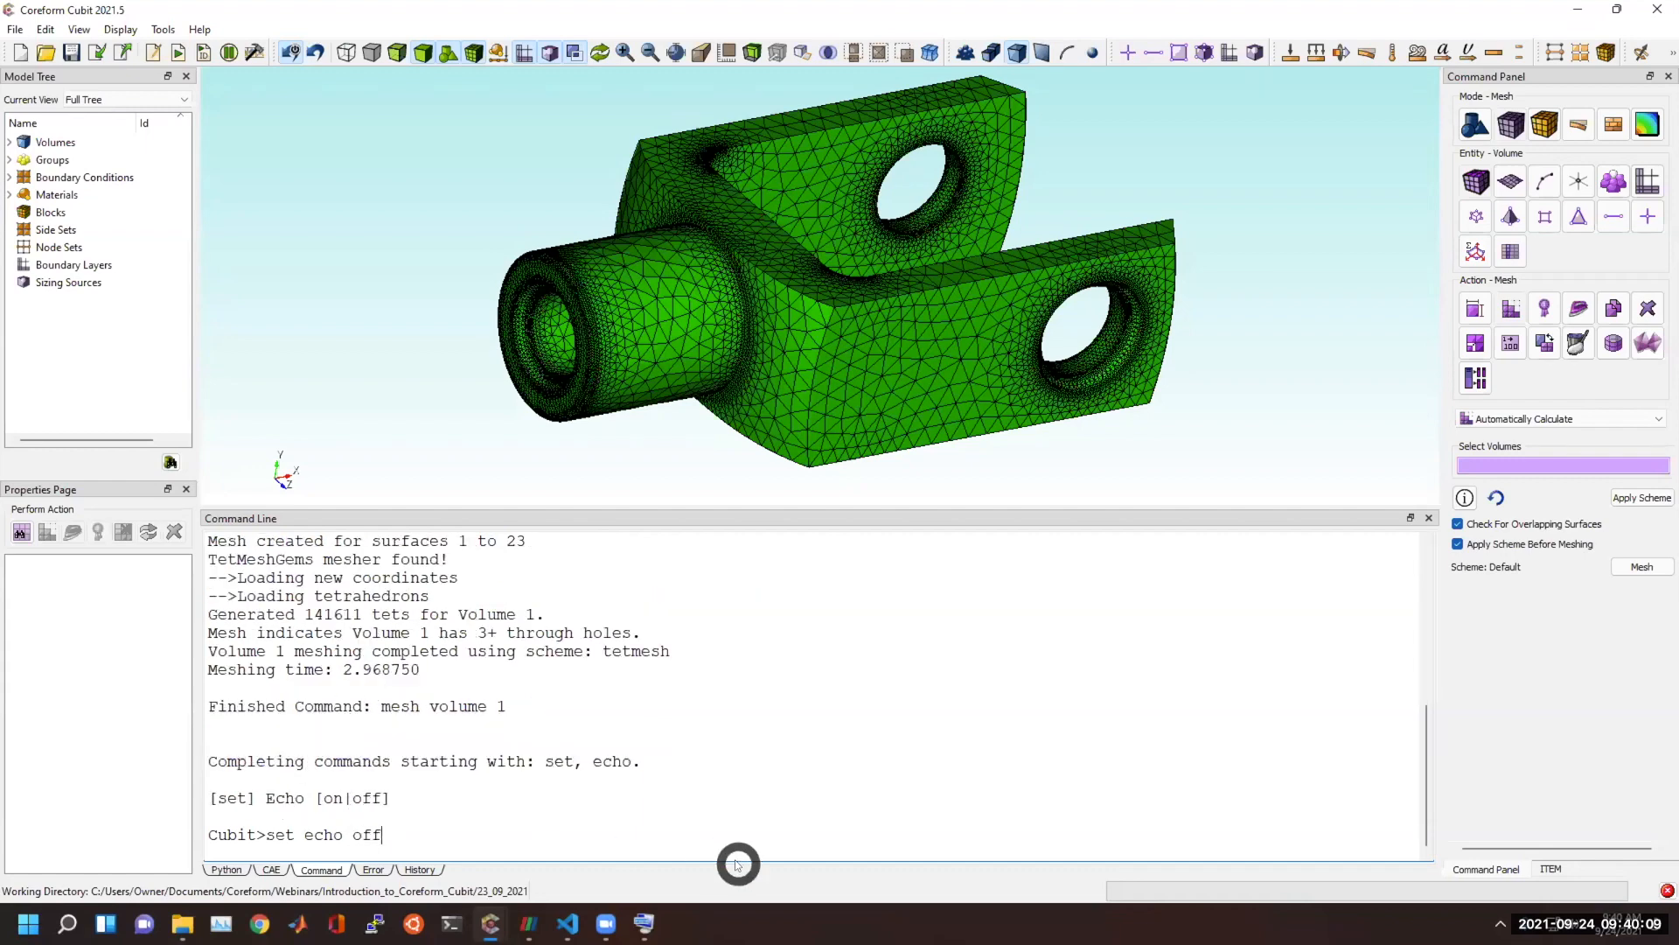
pyautogui.press('Return')
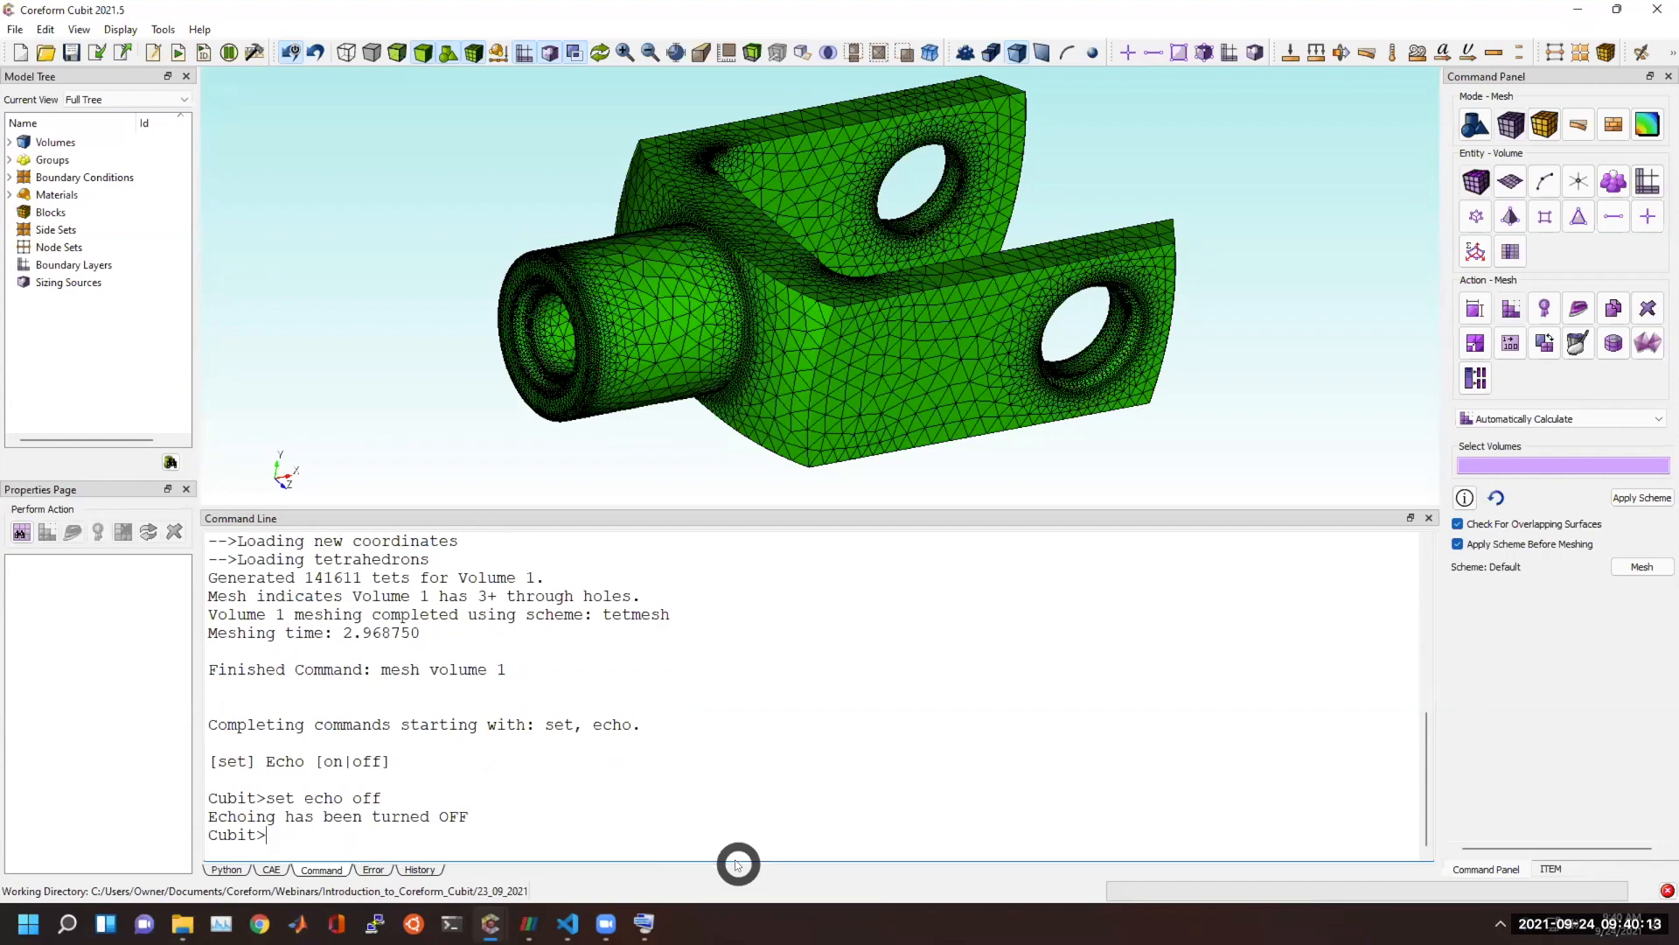
# Remove the knuckle's mesh with "delete mesh" and compare the output with the earlier echoed command.
pyautogui.write('delete mesh')
pyautogui.press('Return')
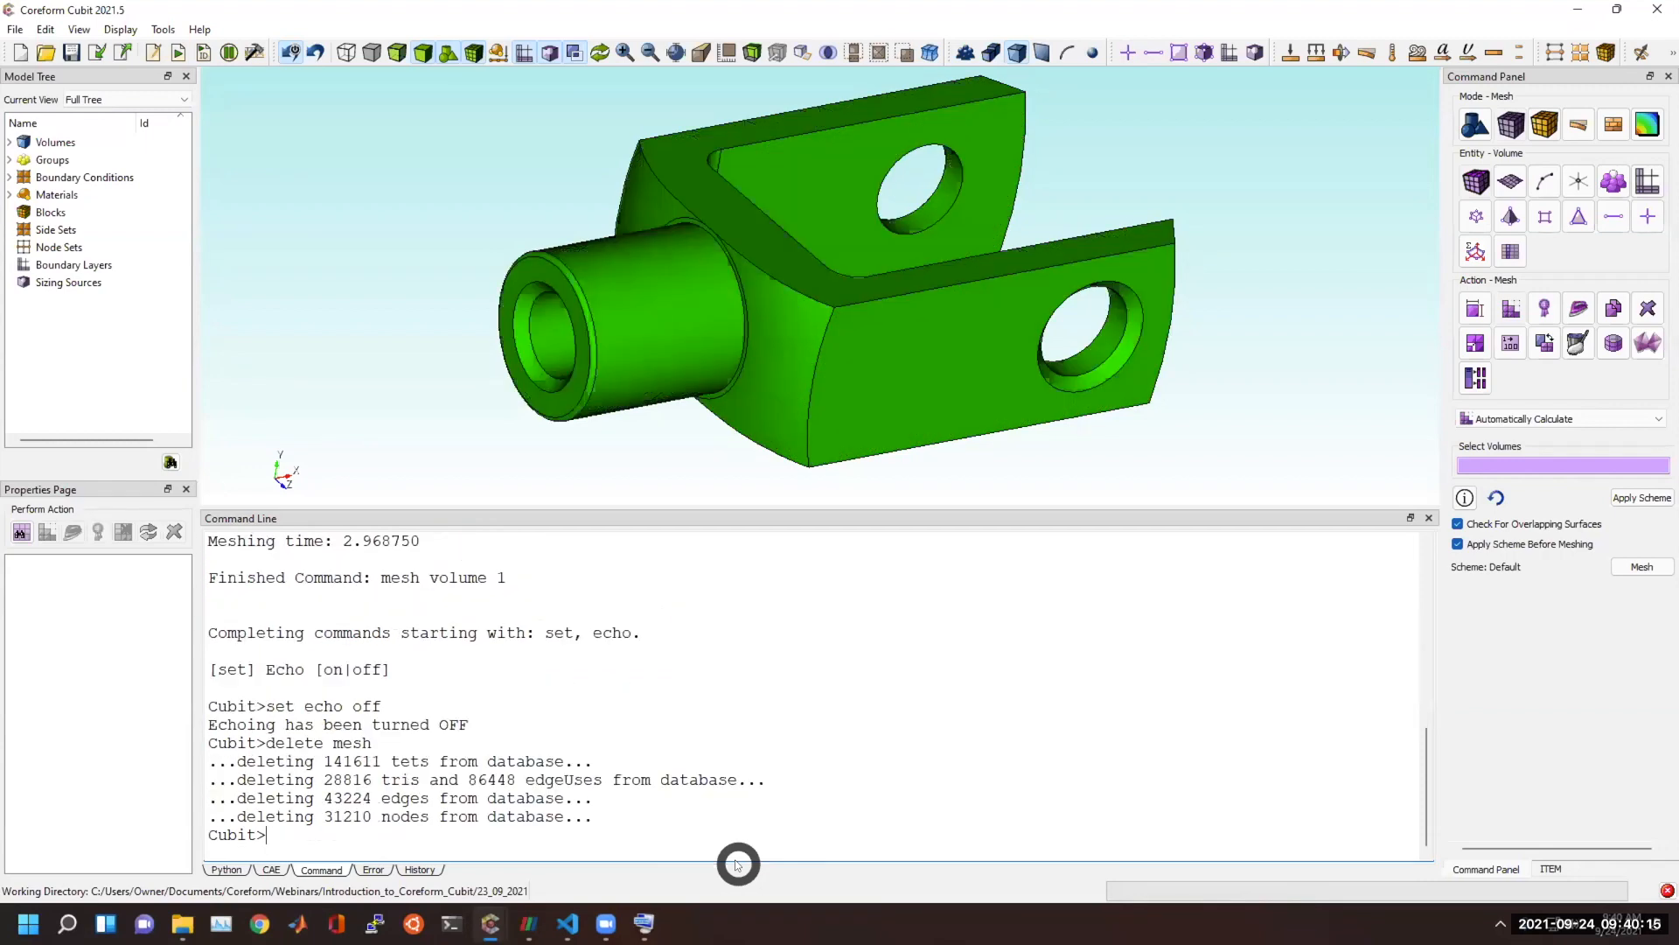
pyautogui.moveTo(609, 822); pyautogui.dragTo(469, 816)
pyautogui.moveTo(296, 579); pyautogui.dragTo(589, 573)
# Mesh the knuckle again with "mesh vol 1" and check the output for the finished-command echo.
pyautogui.click(614, 751)
pyautogui.write('mesh vol 1')
pyautogui.press('Return')
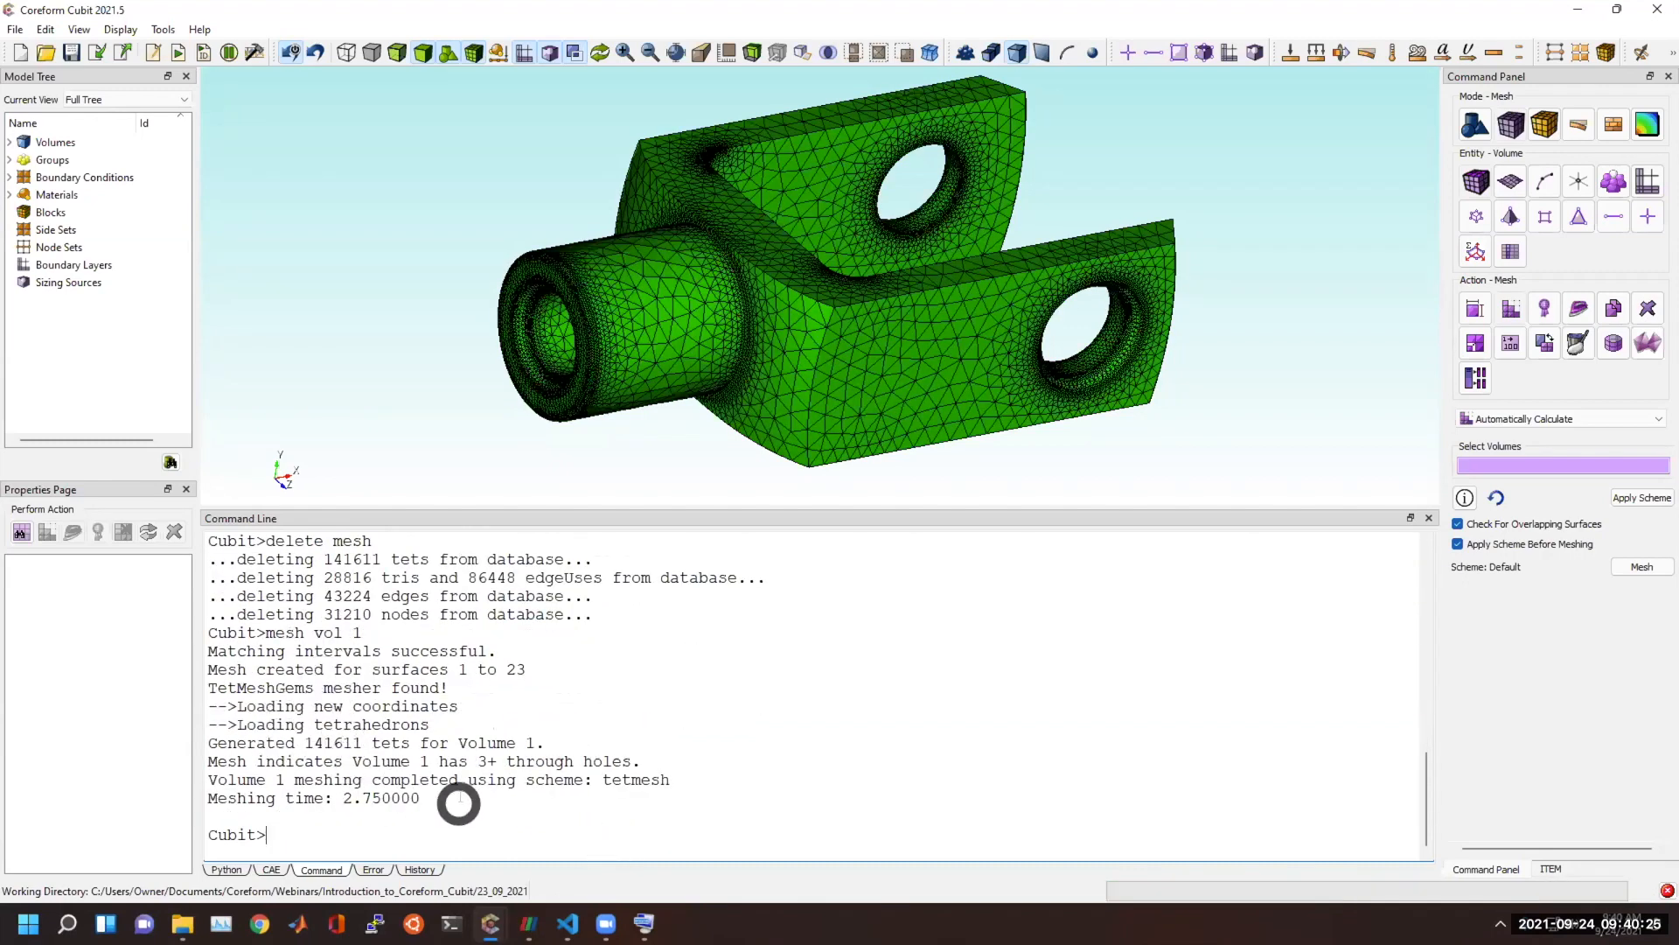
pyautogui.scroll(3, 465, 784)
pyautogui.scroll(-3, 403, 663)
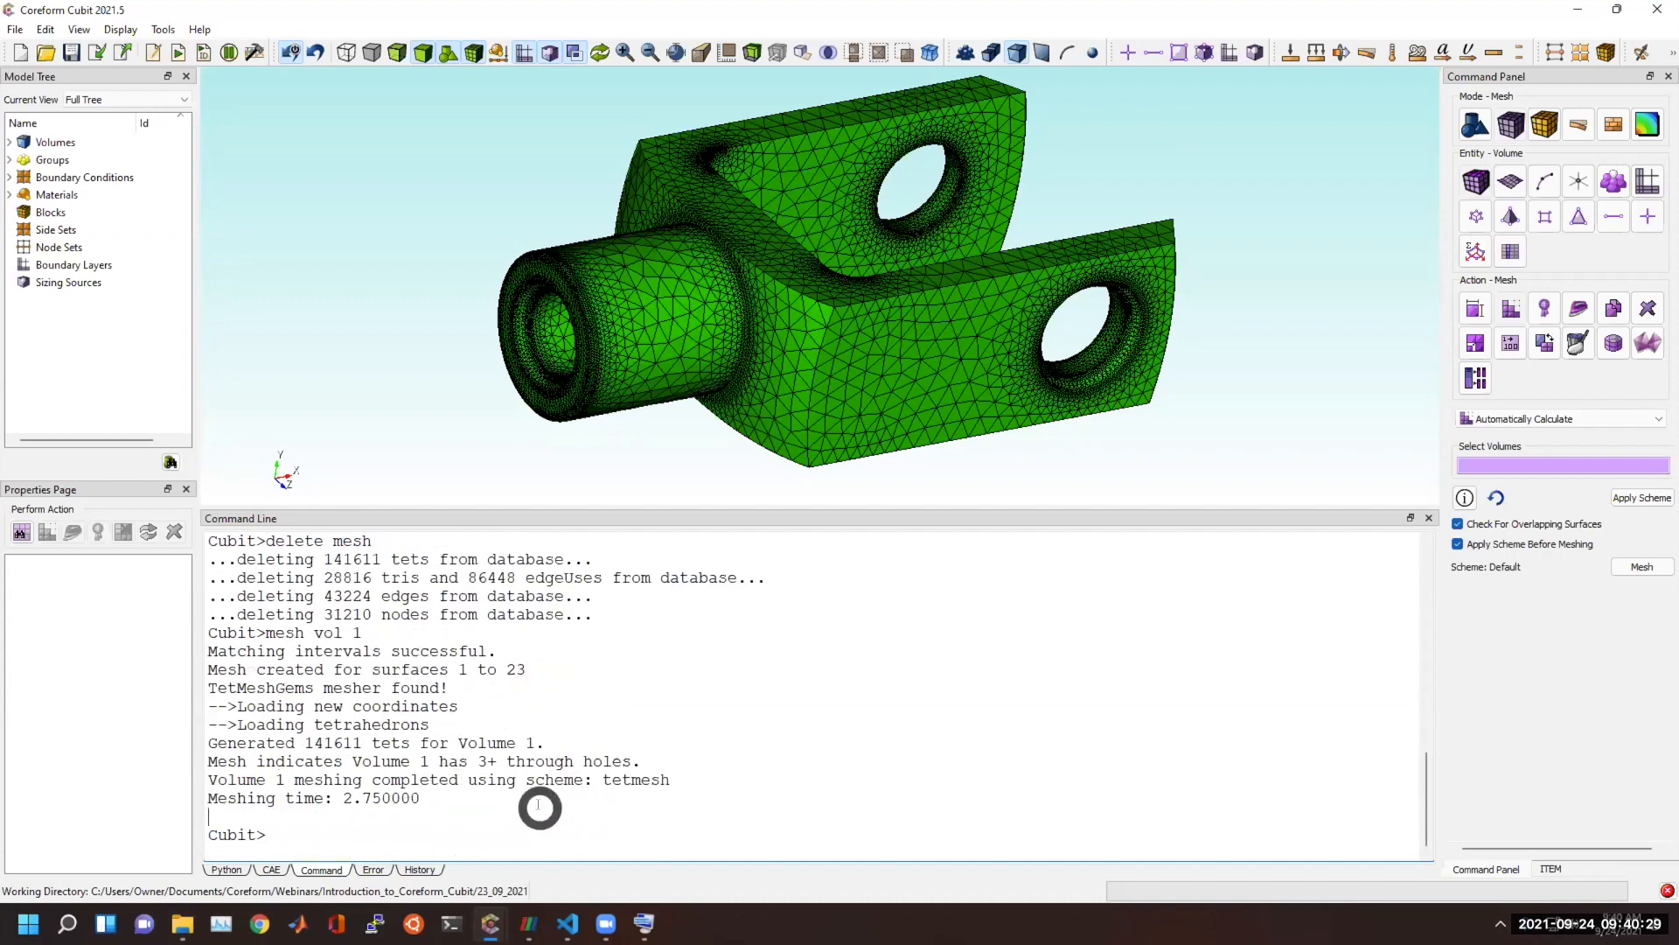
# Look up the warning options and turn warnings off with "set warning off".
pyautogui.click(497, 831)
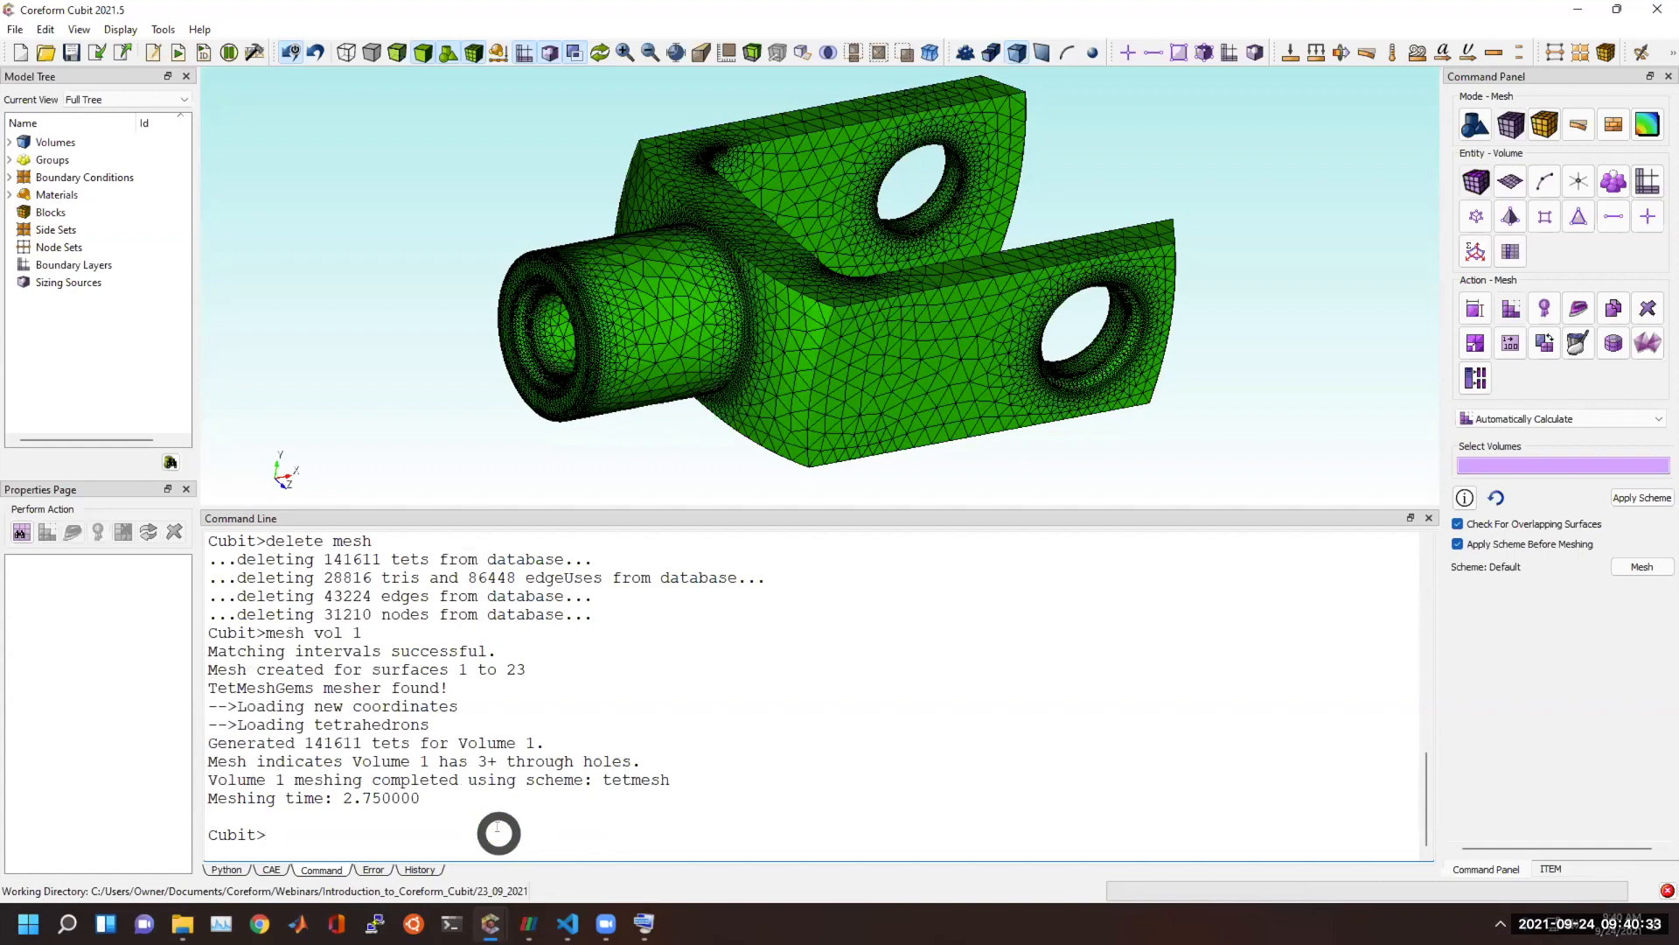
pyautogui.write('set warning')
pyautogui.press('Tab')
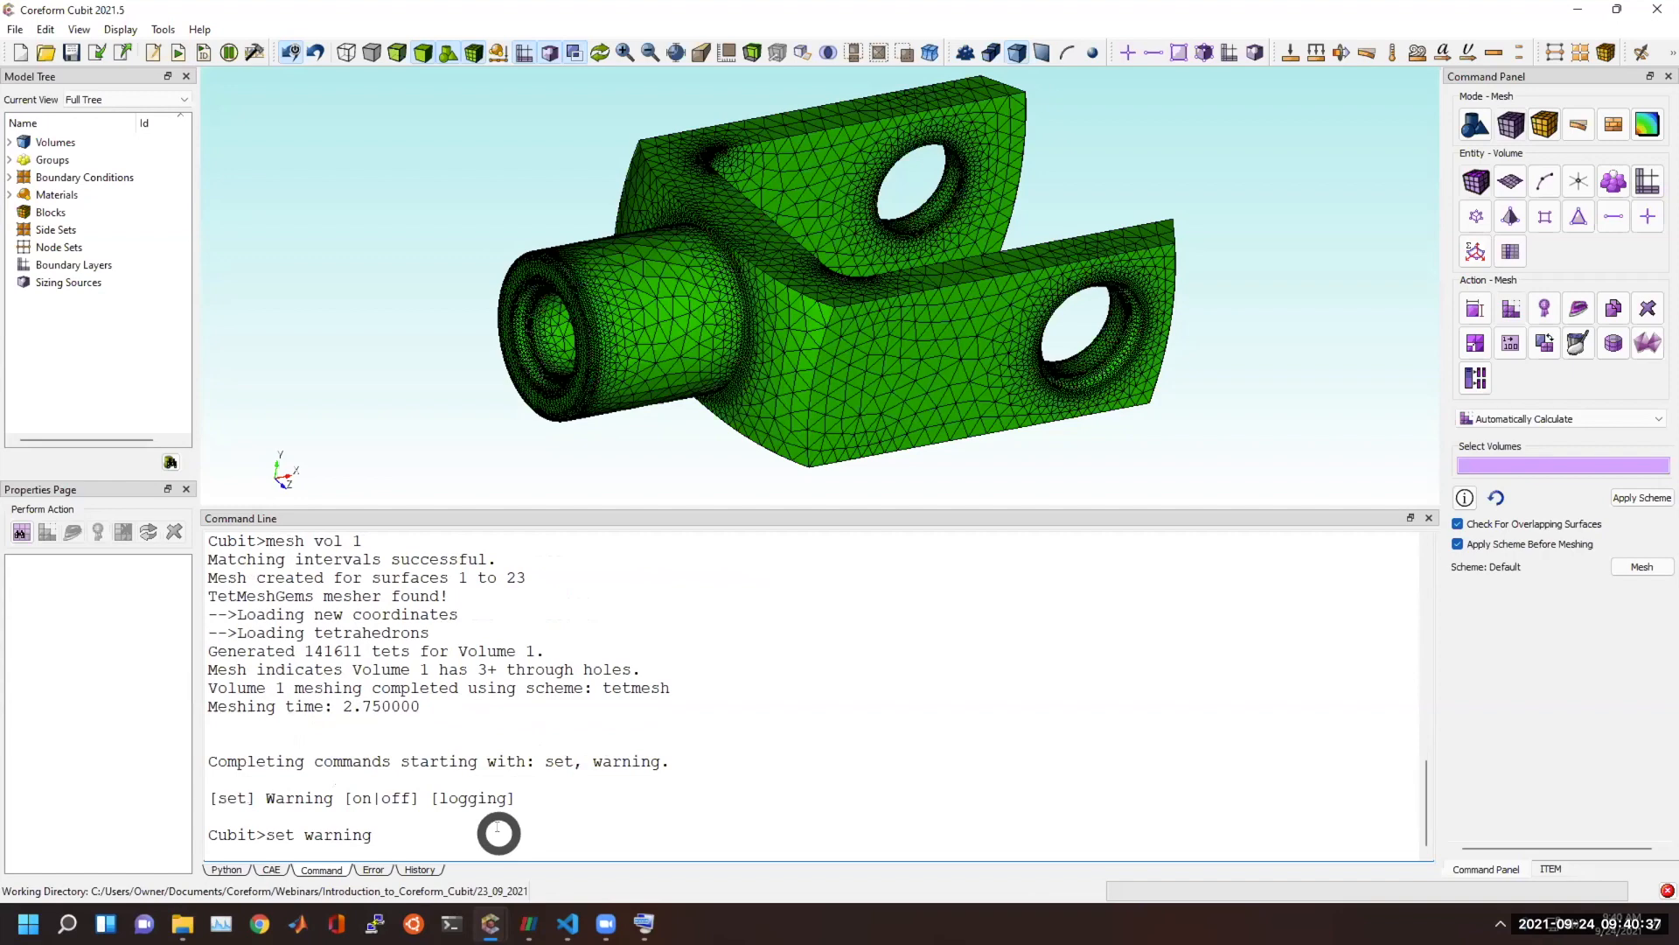
pyautogui.press('Return')
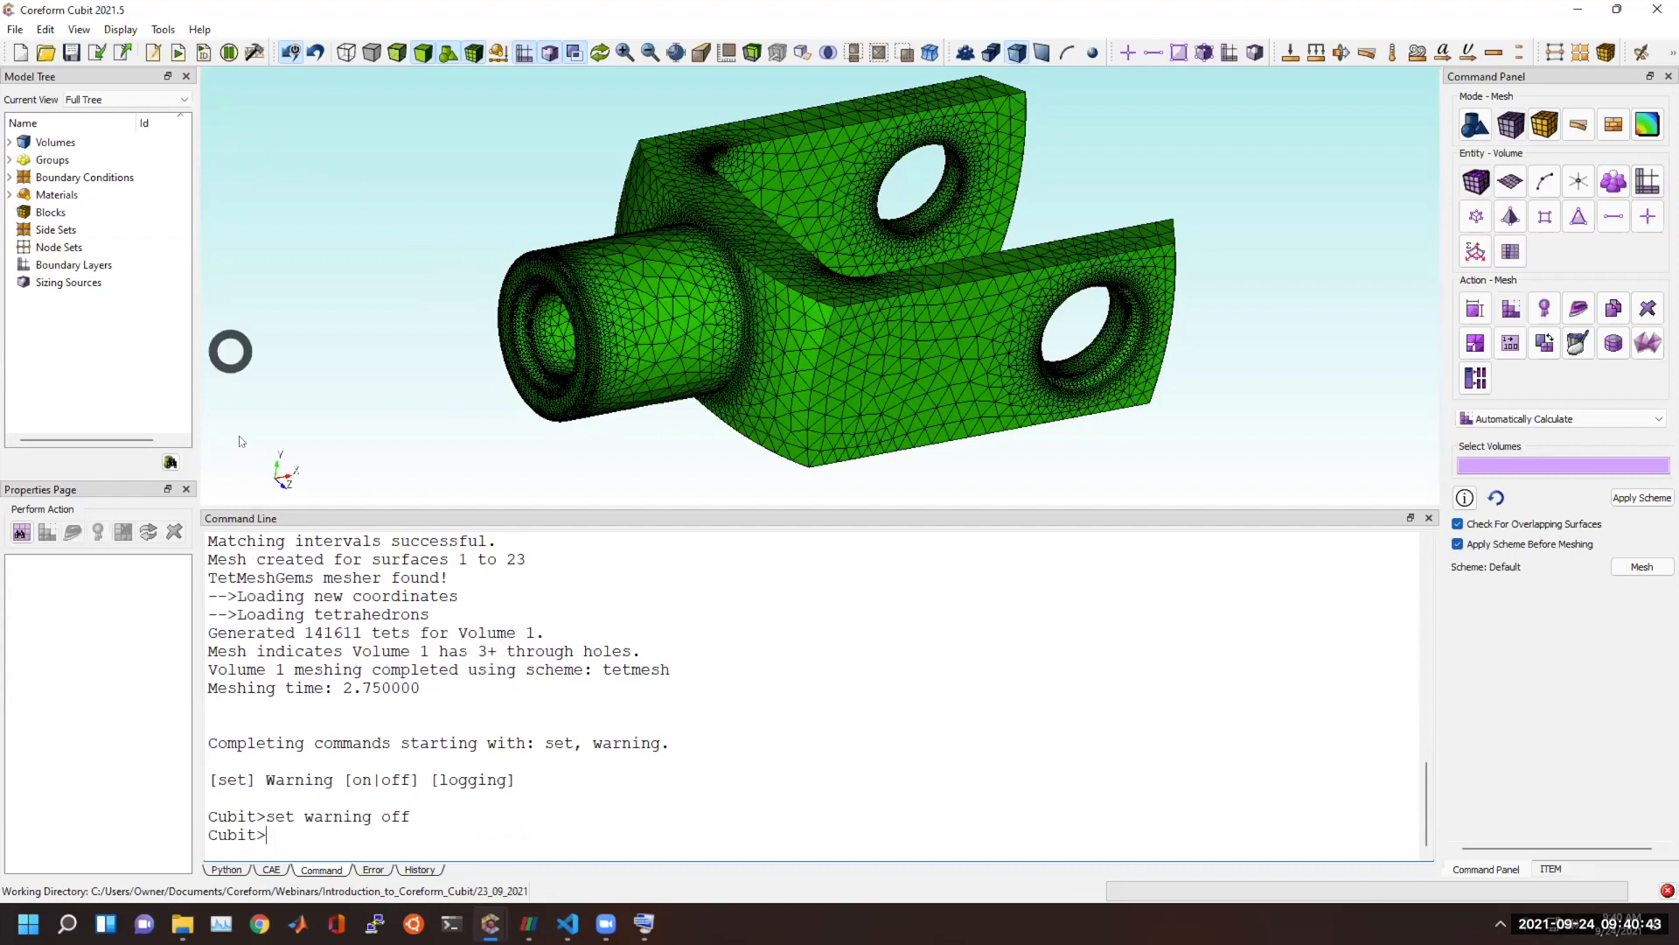
# Switch to File Explorer, go up to the 23_09_2021 folder, and try to open the journal file history01.jou.
pyautogui.moveTo(182, 918)
pyautogui.click(83, 831)
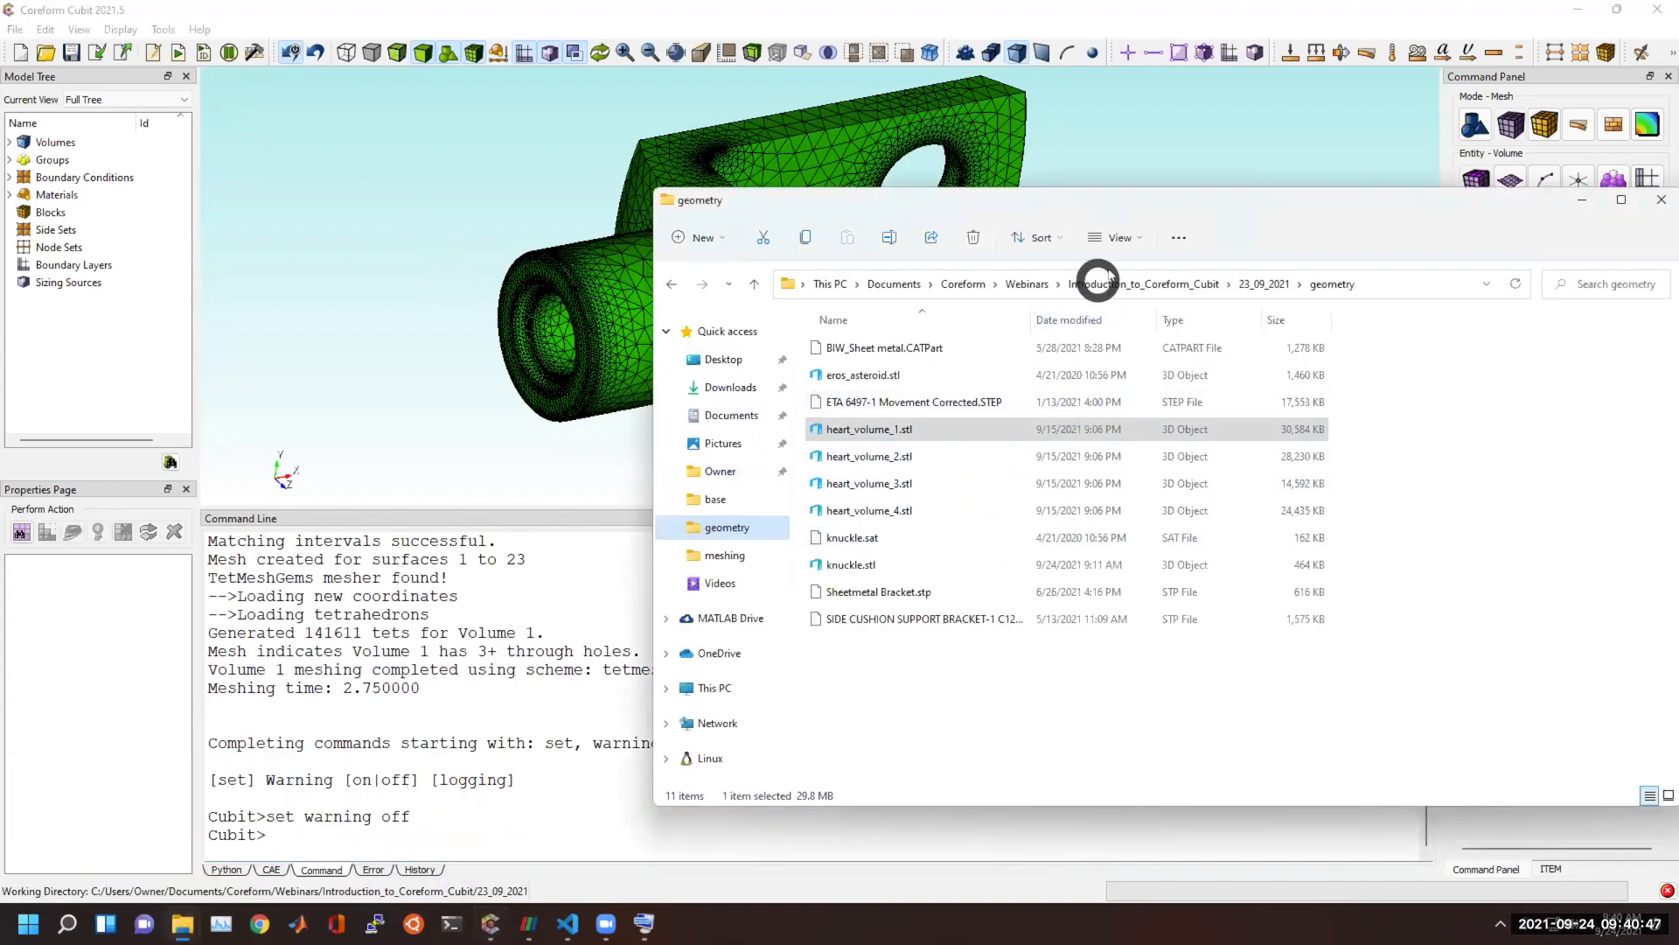
pyautogui.click(1260, 283)
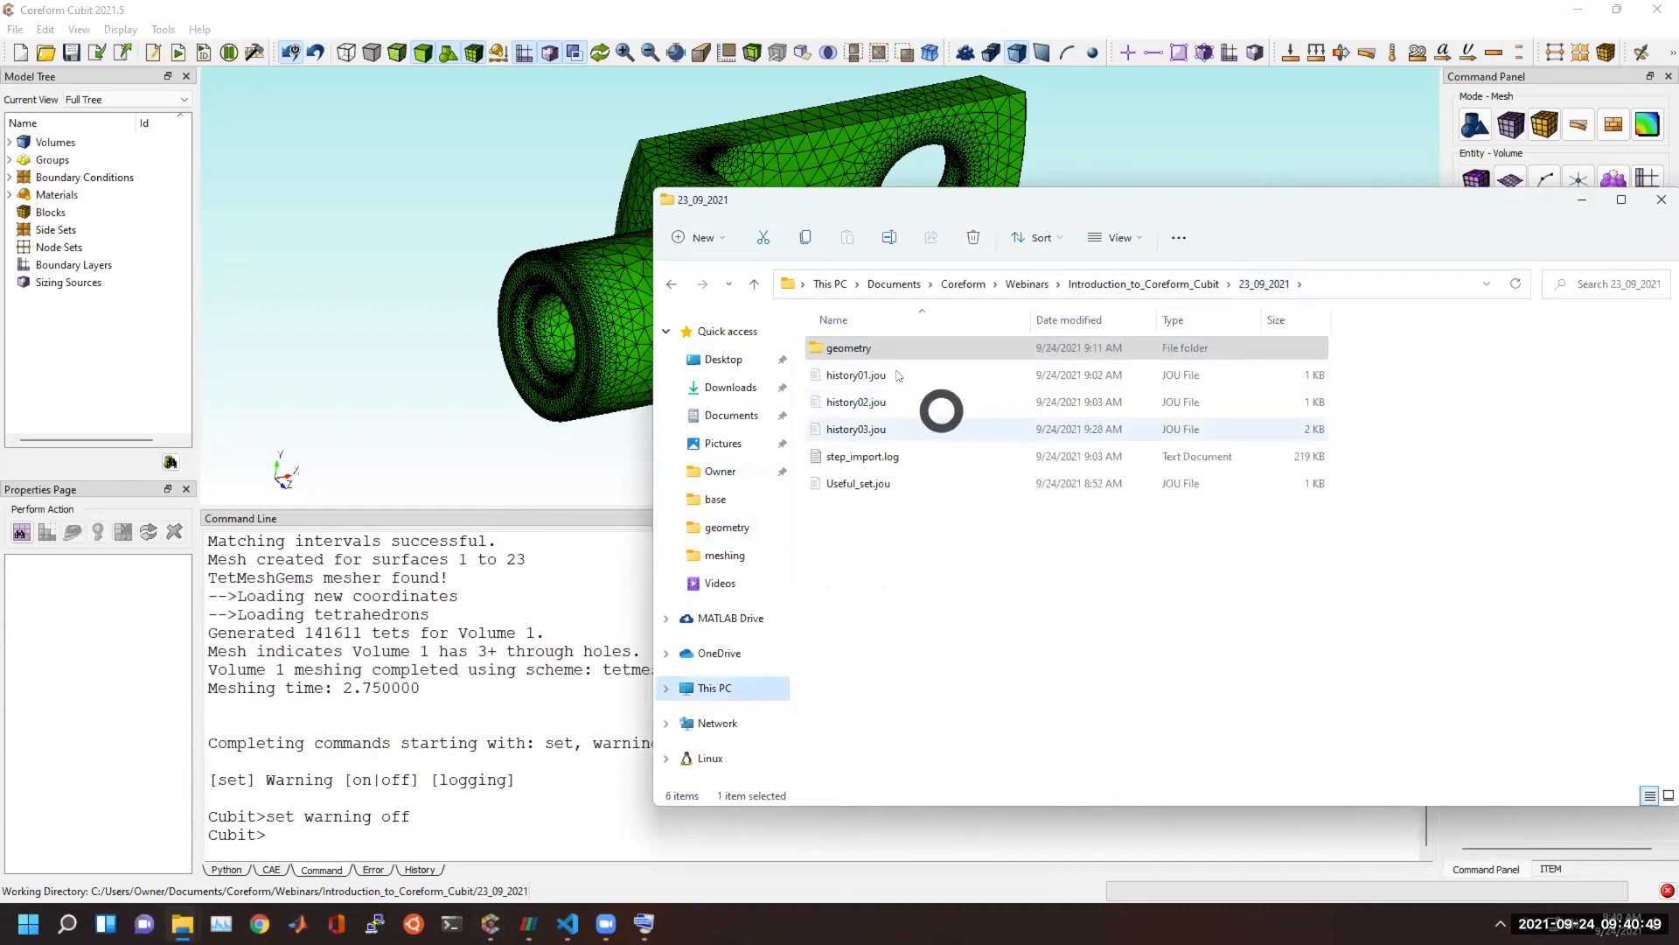
pyautogui.click(896, 428)
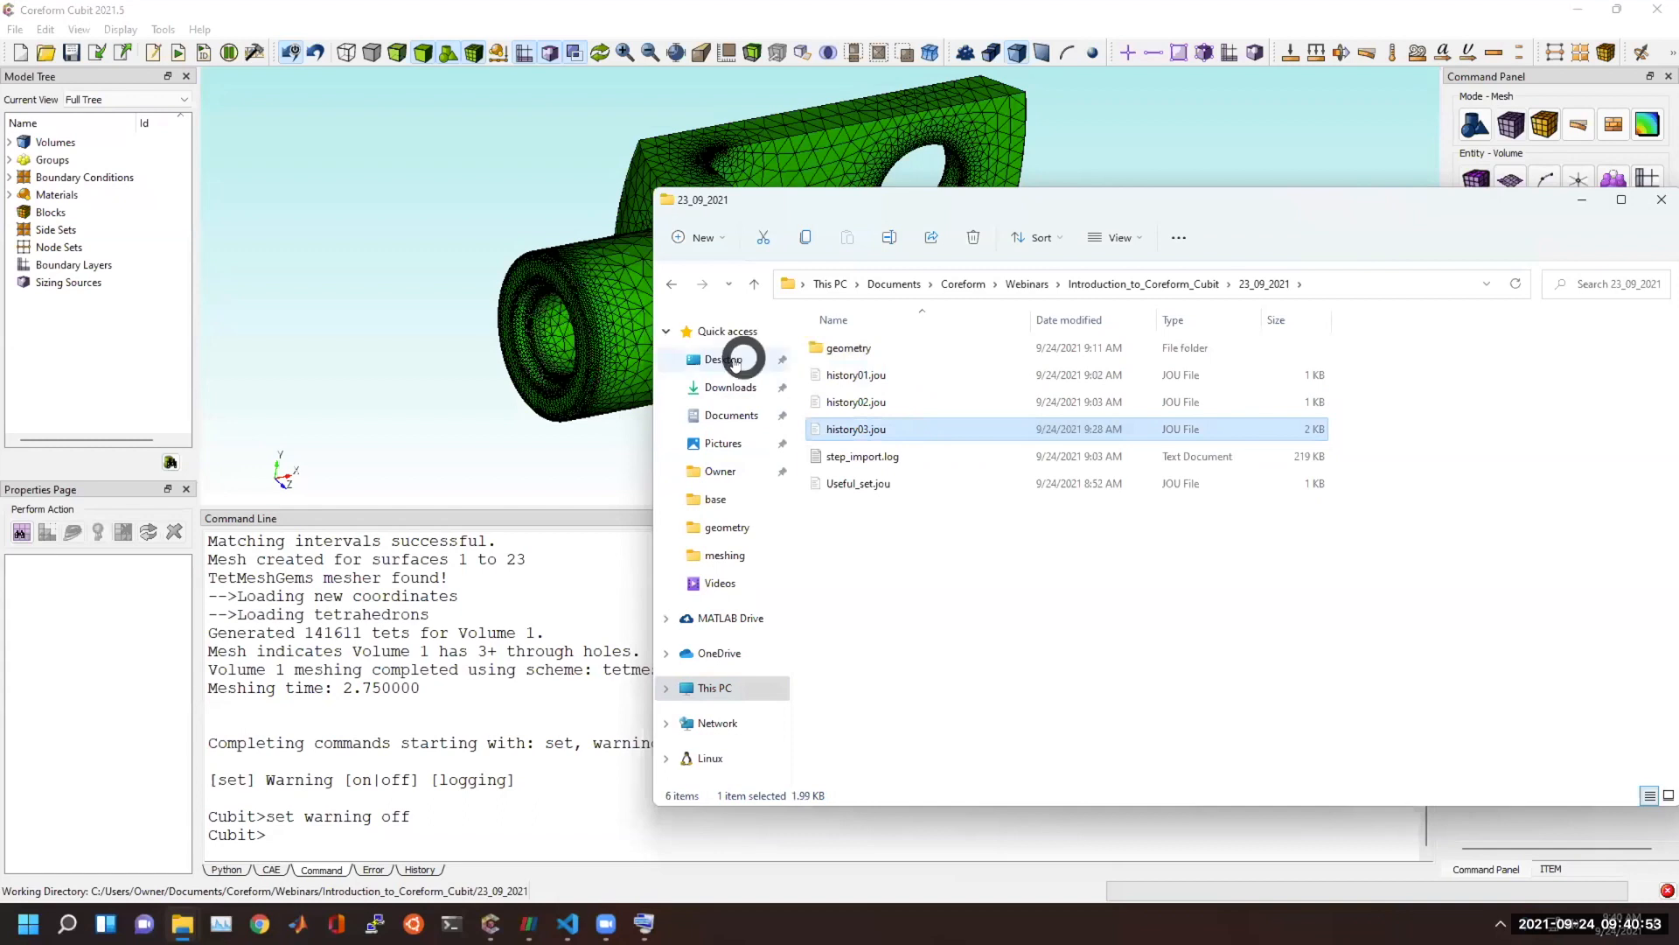
pyautogui.click(872, 375)
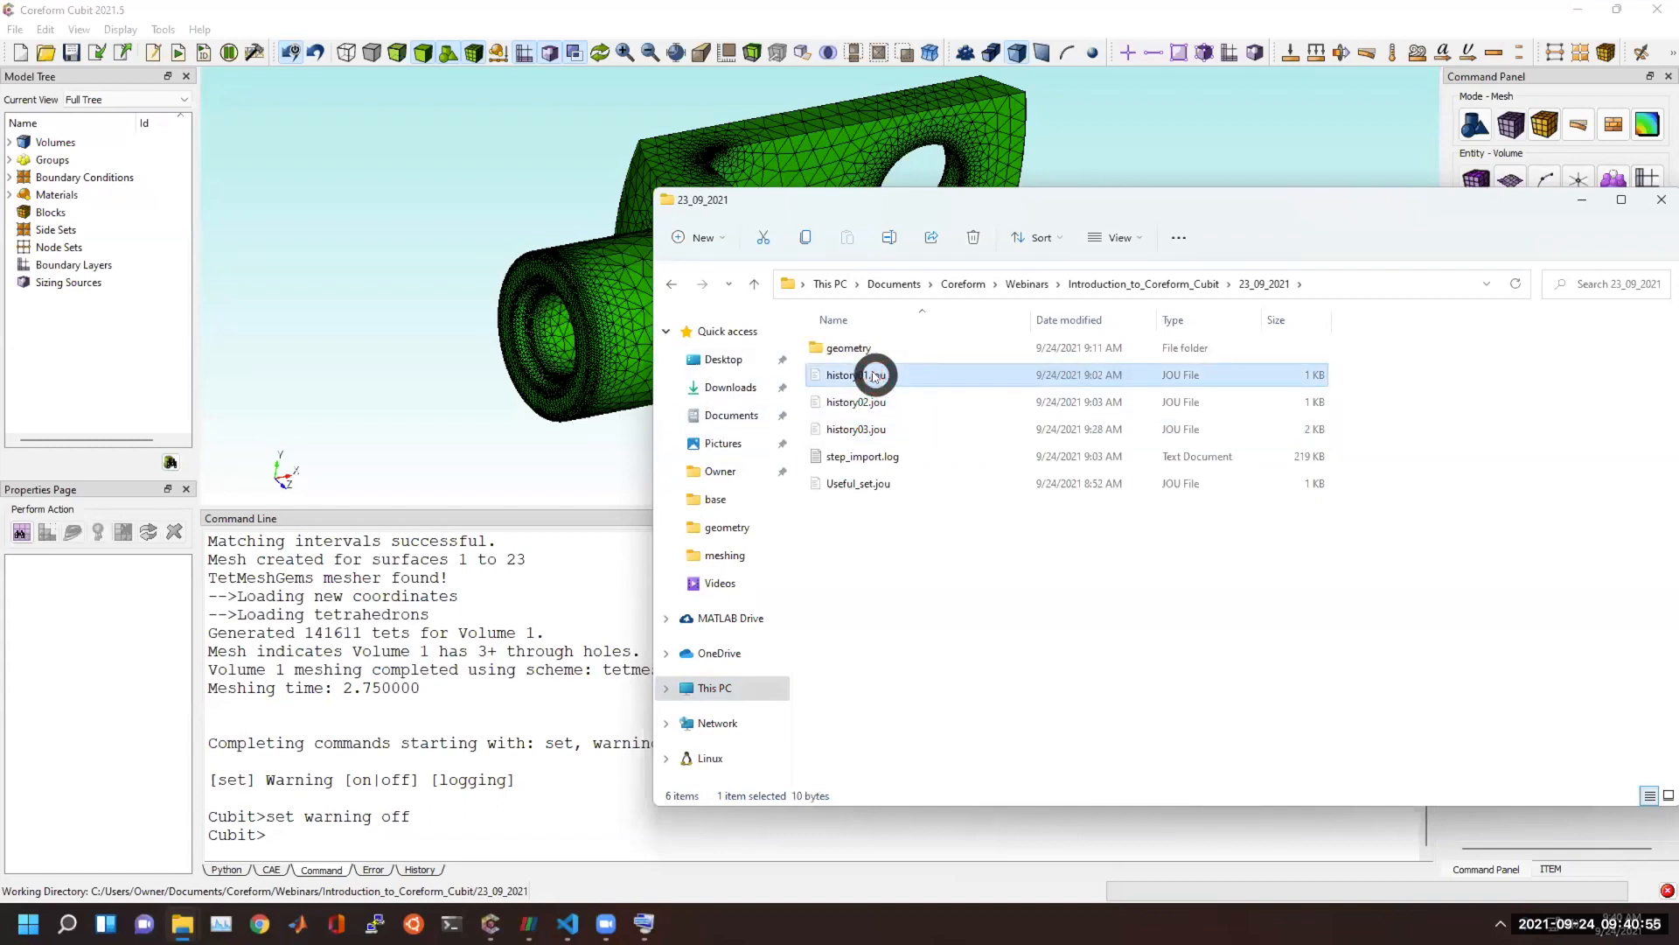
pyautogui.doubleClick(873, 376)
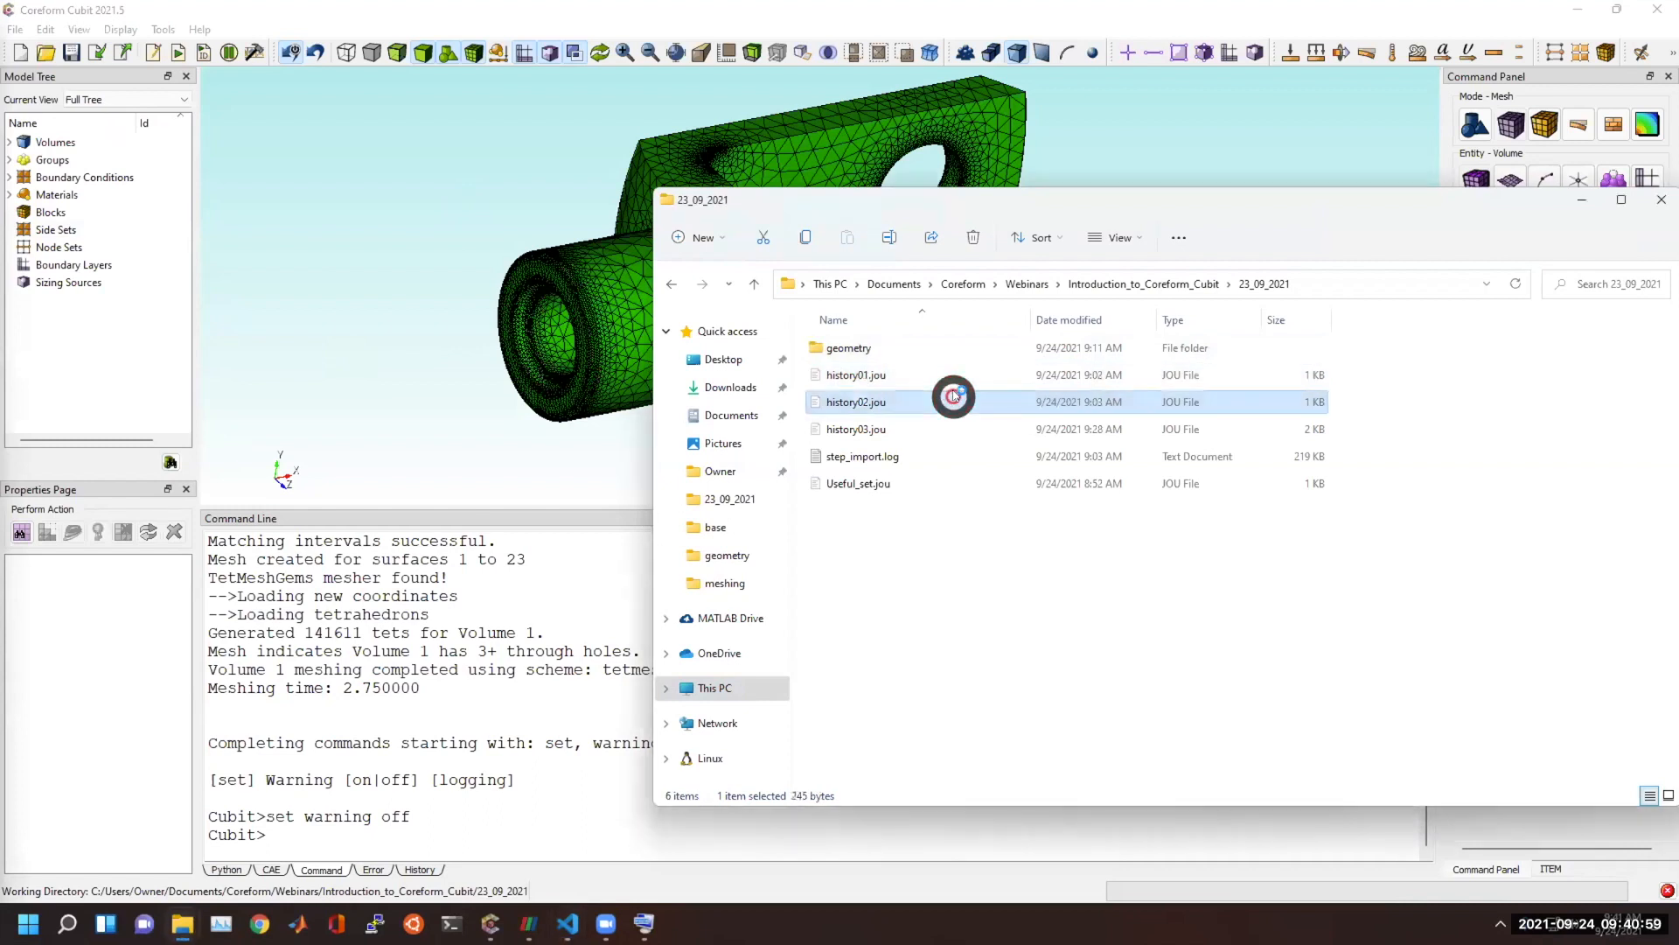
# Try to open the journal file history03.jou from the 23_09_2021 folder.
pyautogui.click(901, 429)
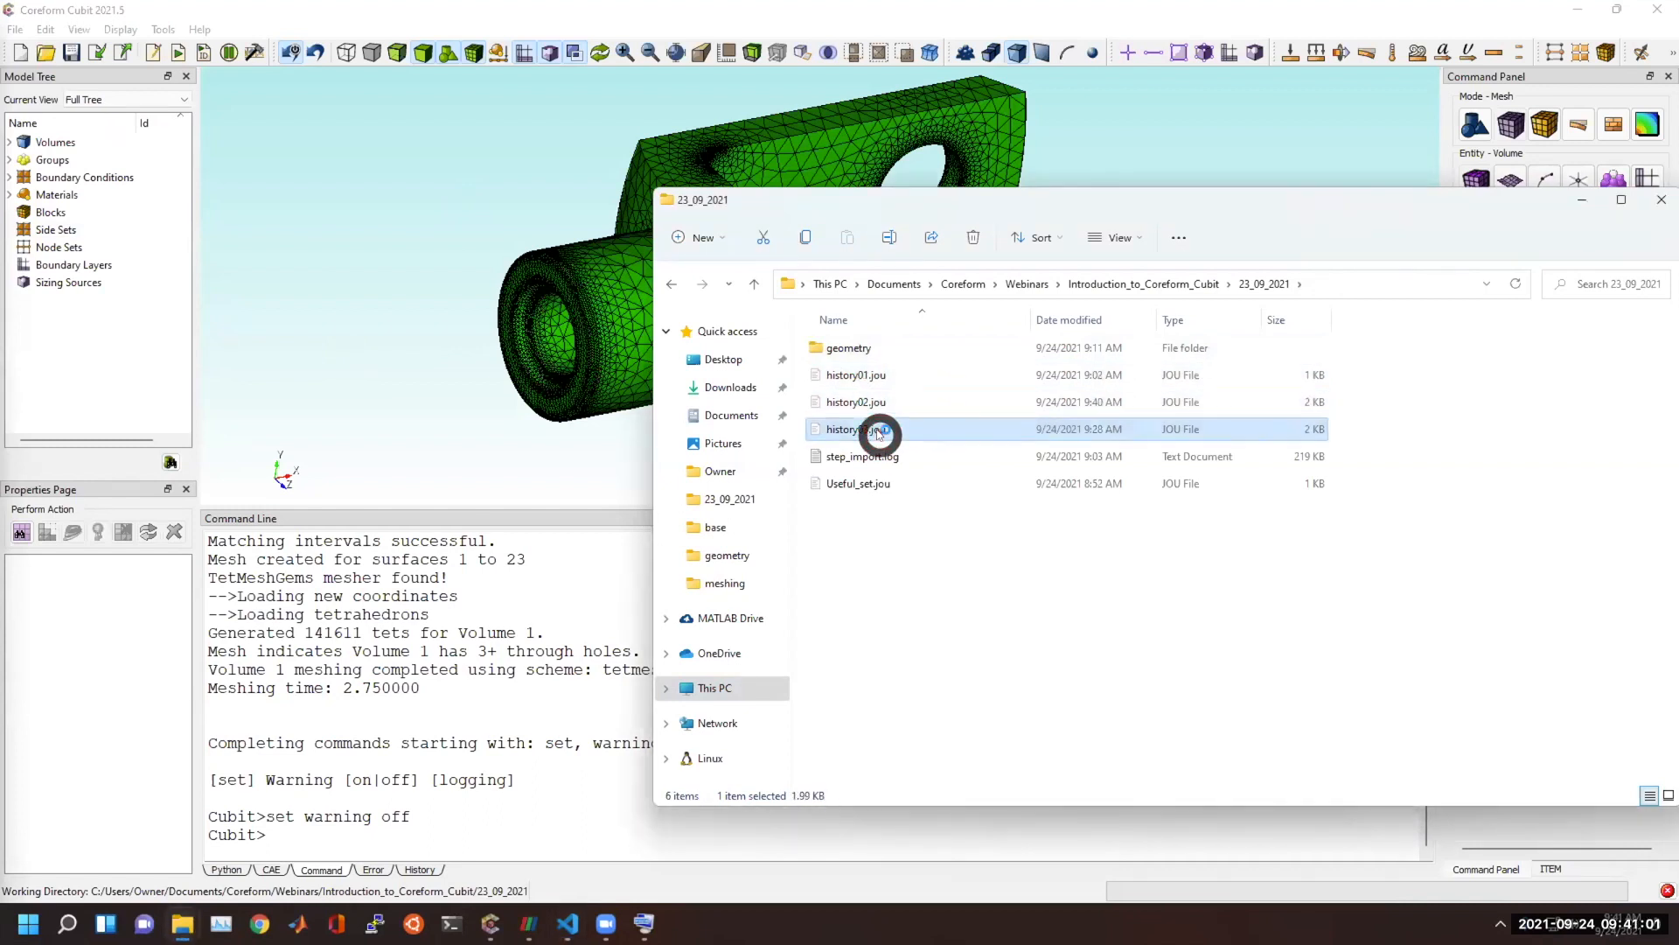
pyautogui.click(874, 430)
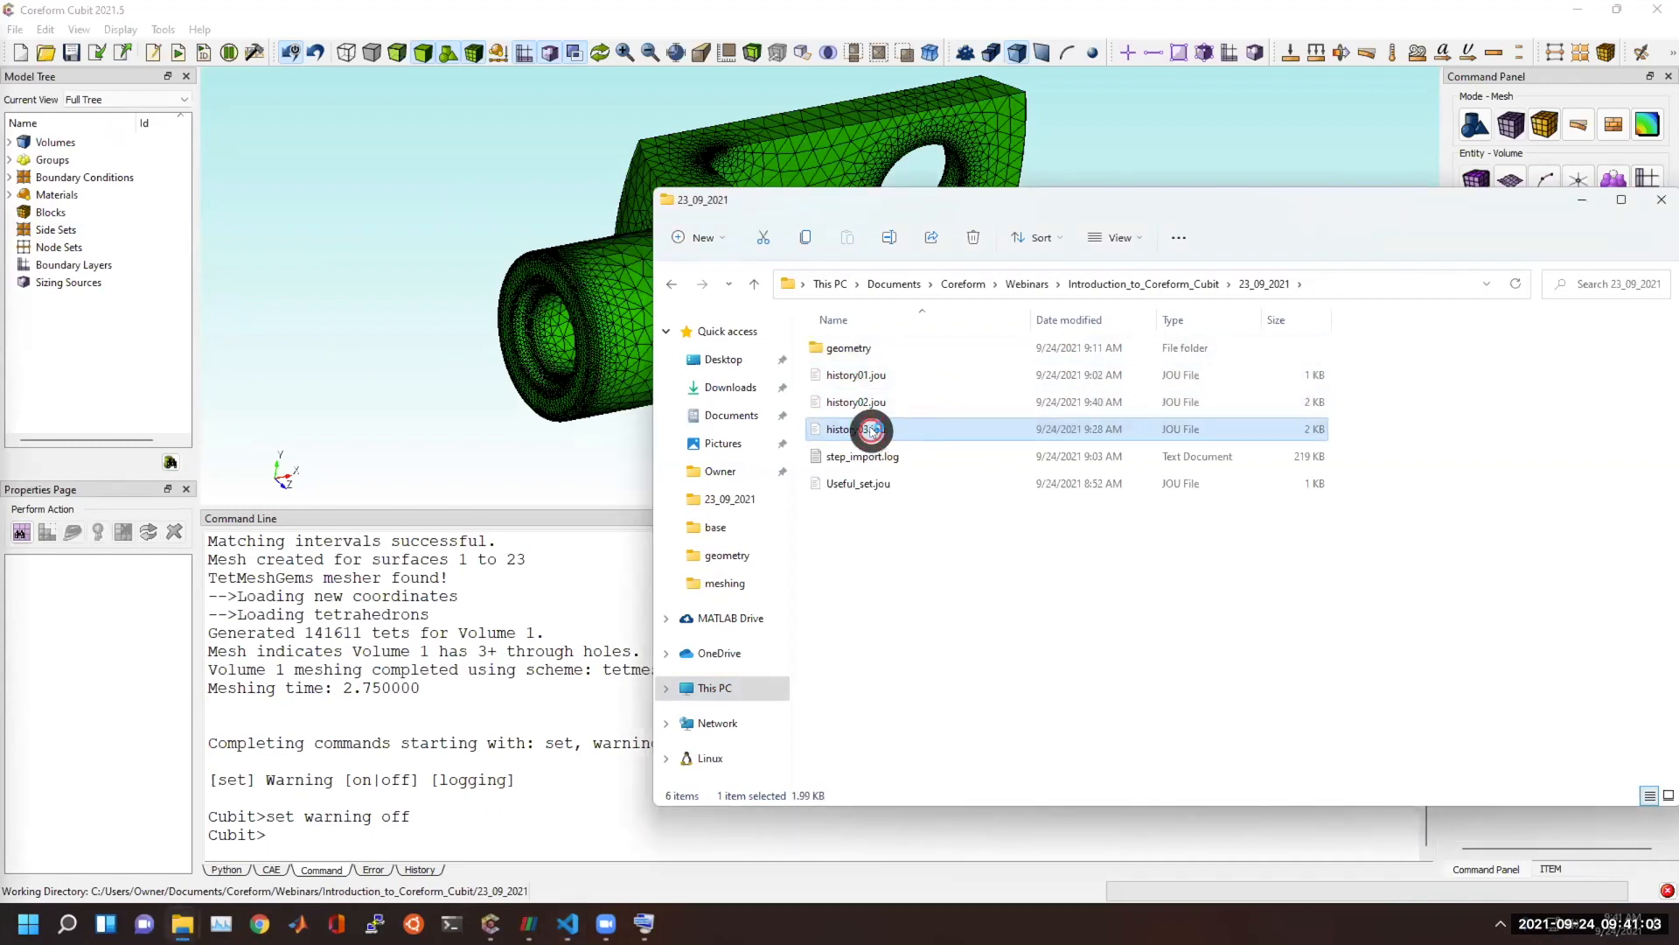
pyautogui.click(956, 426)
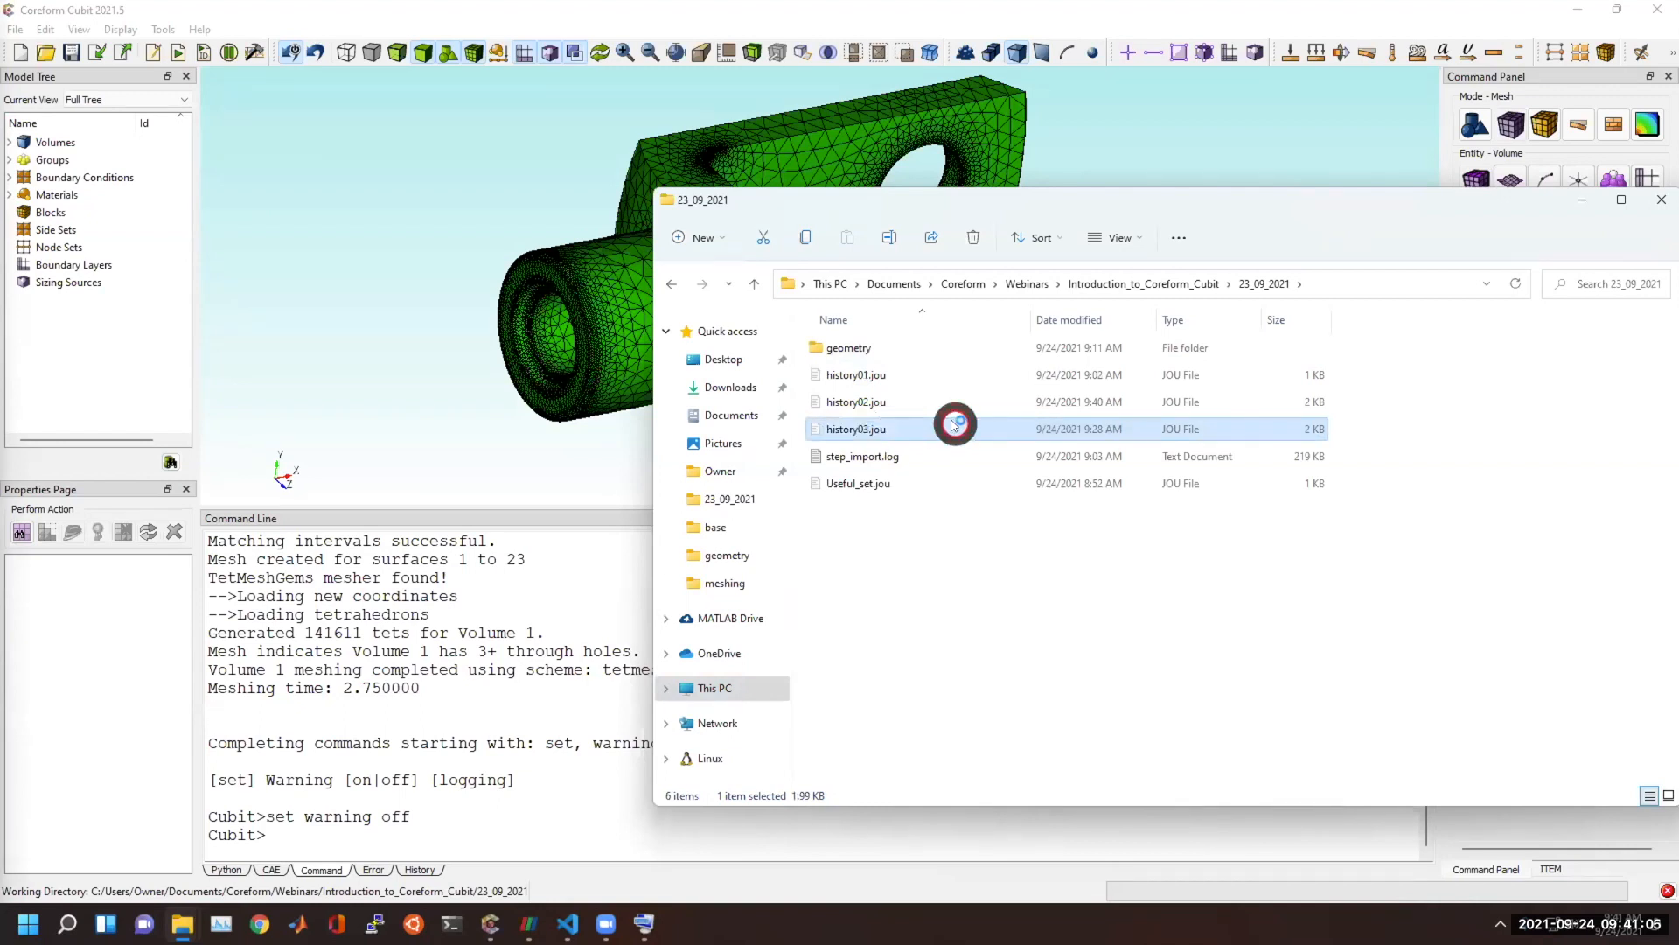
pyautogui.rightClick(837, 431)
pyautogui.click(889, 487)
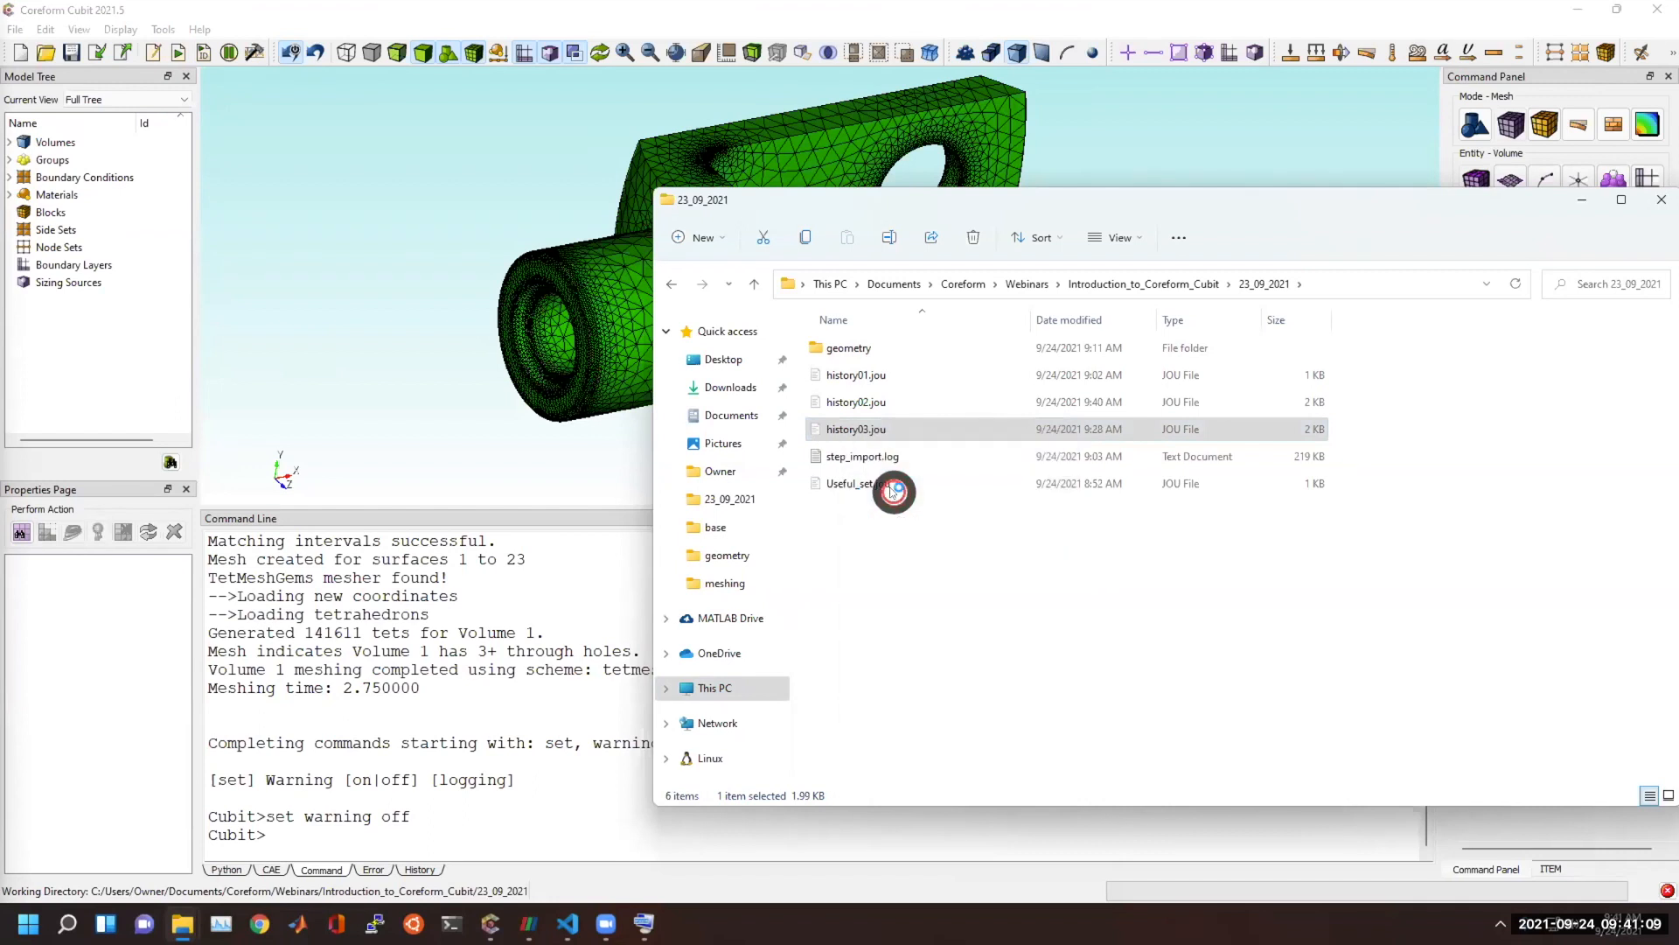
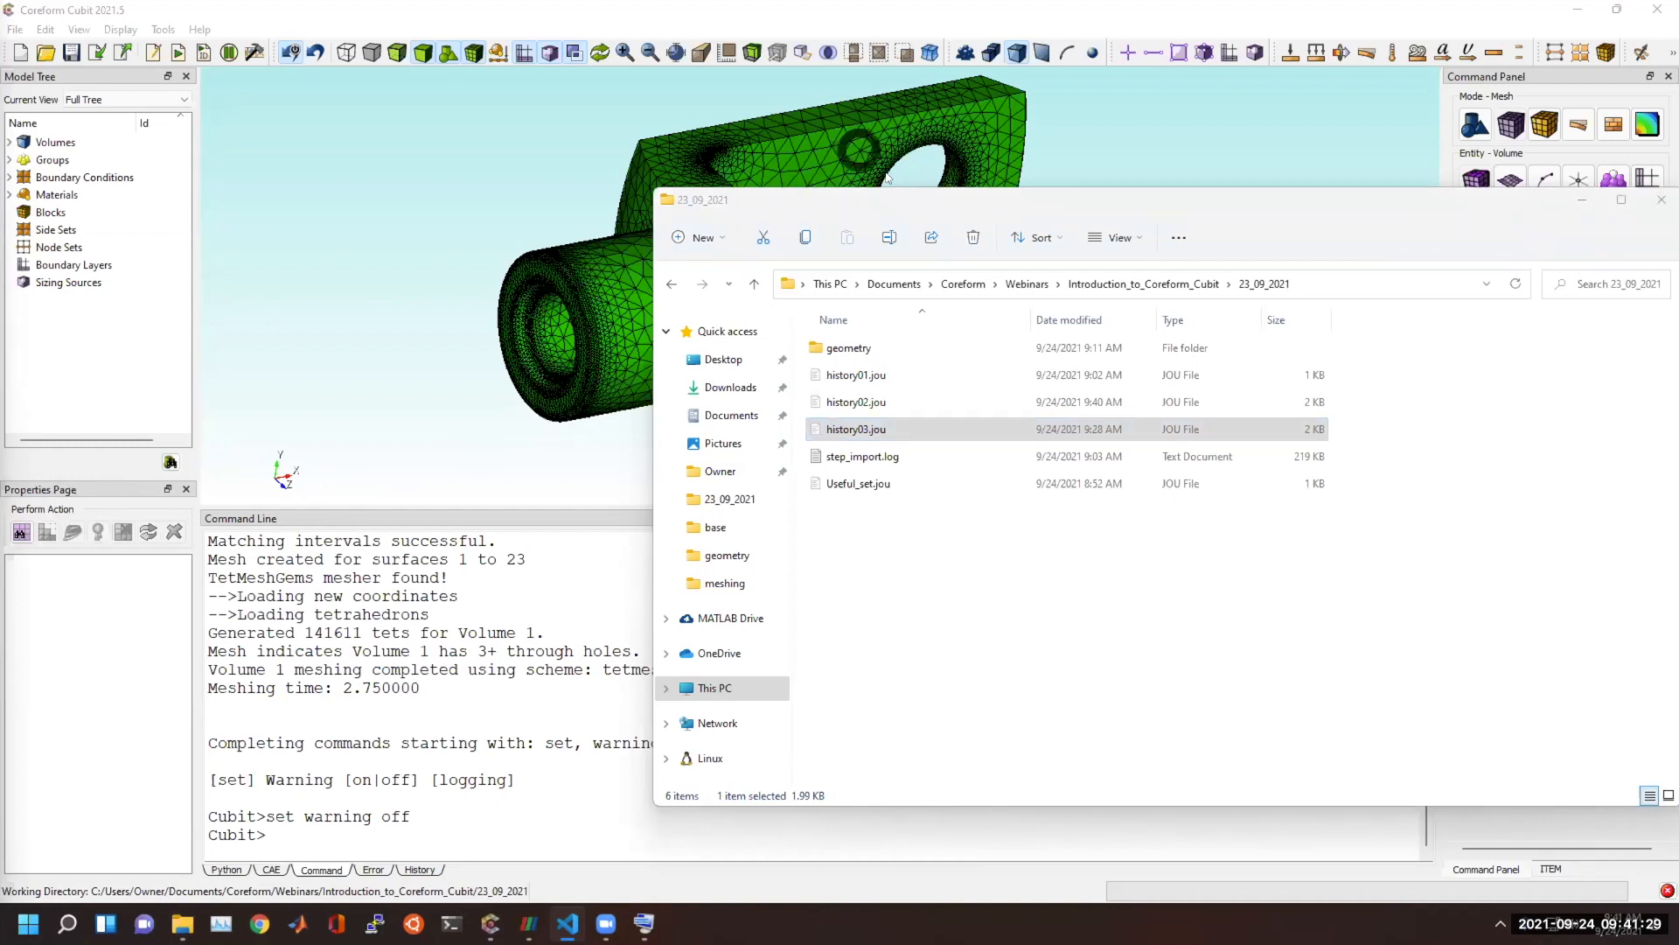
# Move the File Explorer window out of the way, switch to Visual Studio Code, and examine the commands recorded in history03.jou.
pyautogui.click(905, 203)
pyautogui.moveTo(906, 203); pyautogui.dragTo(1678, 203)
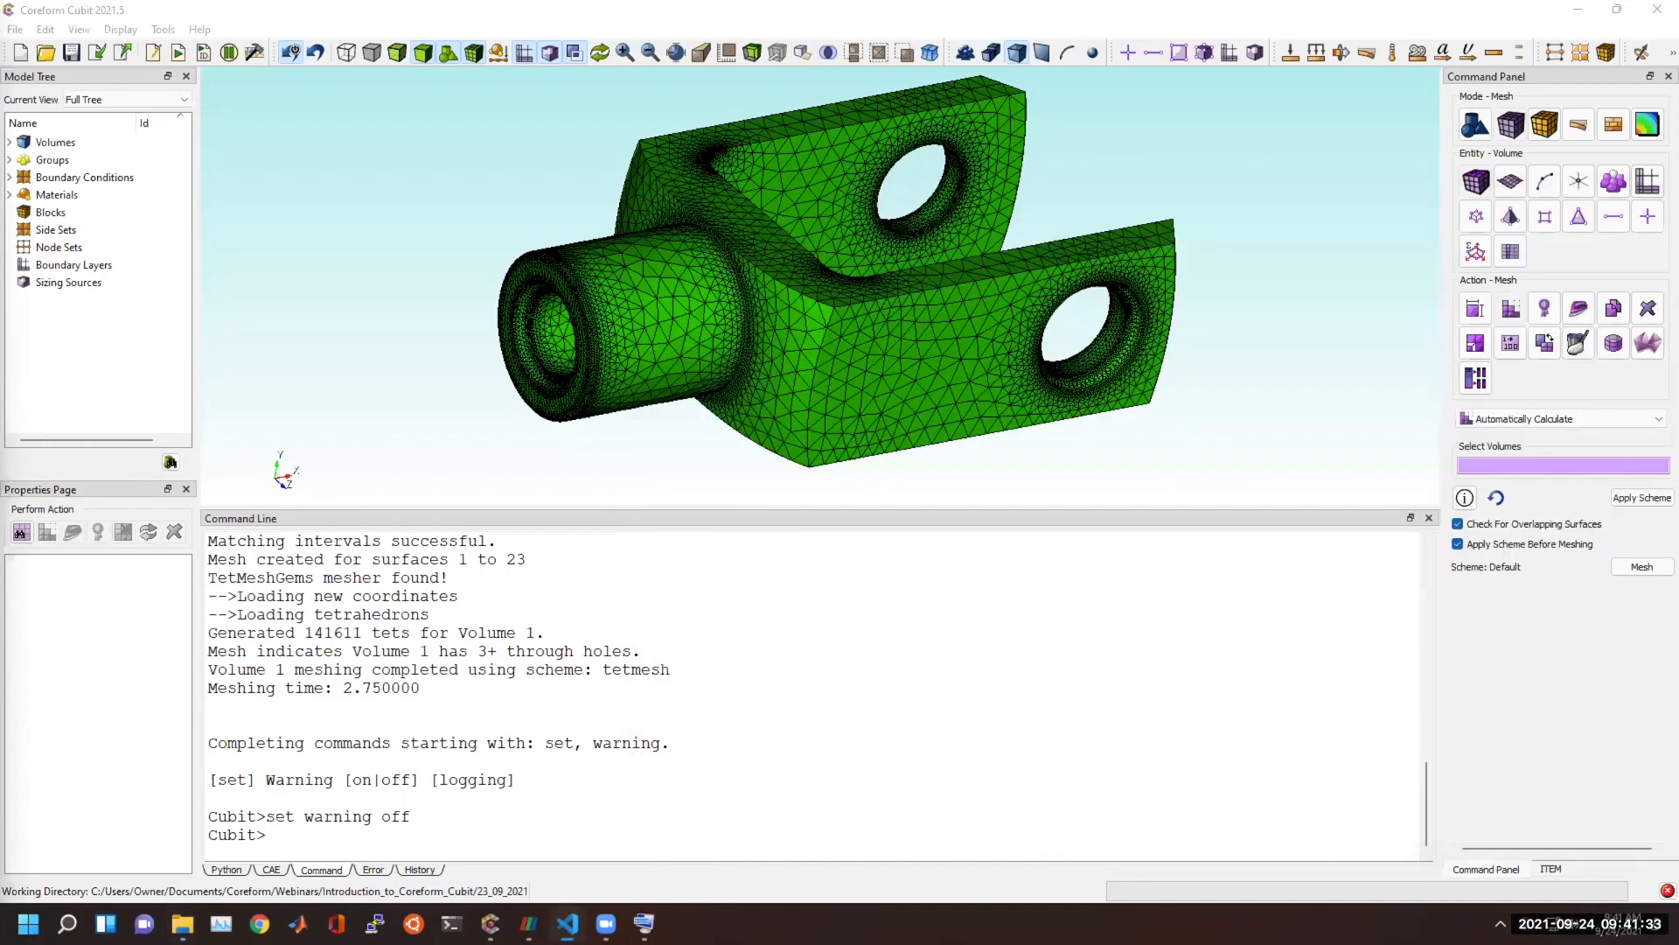
pyautogui.hotkey('alt', 'Tab')
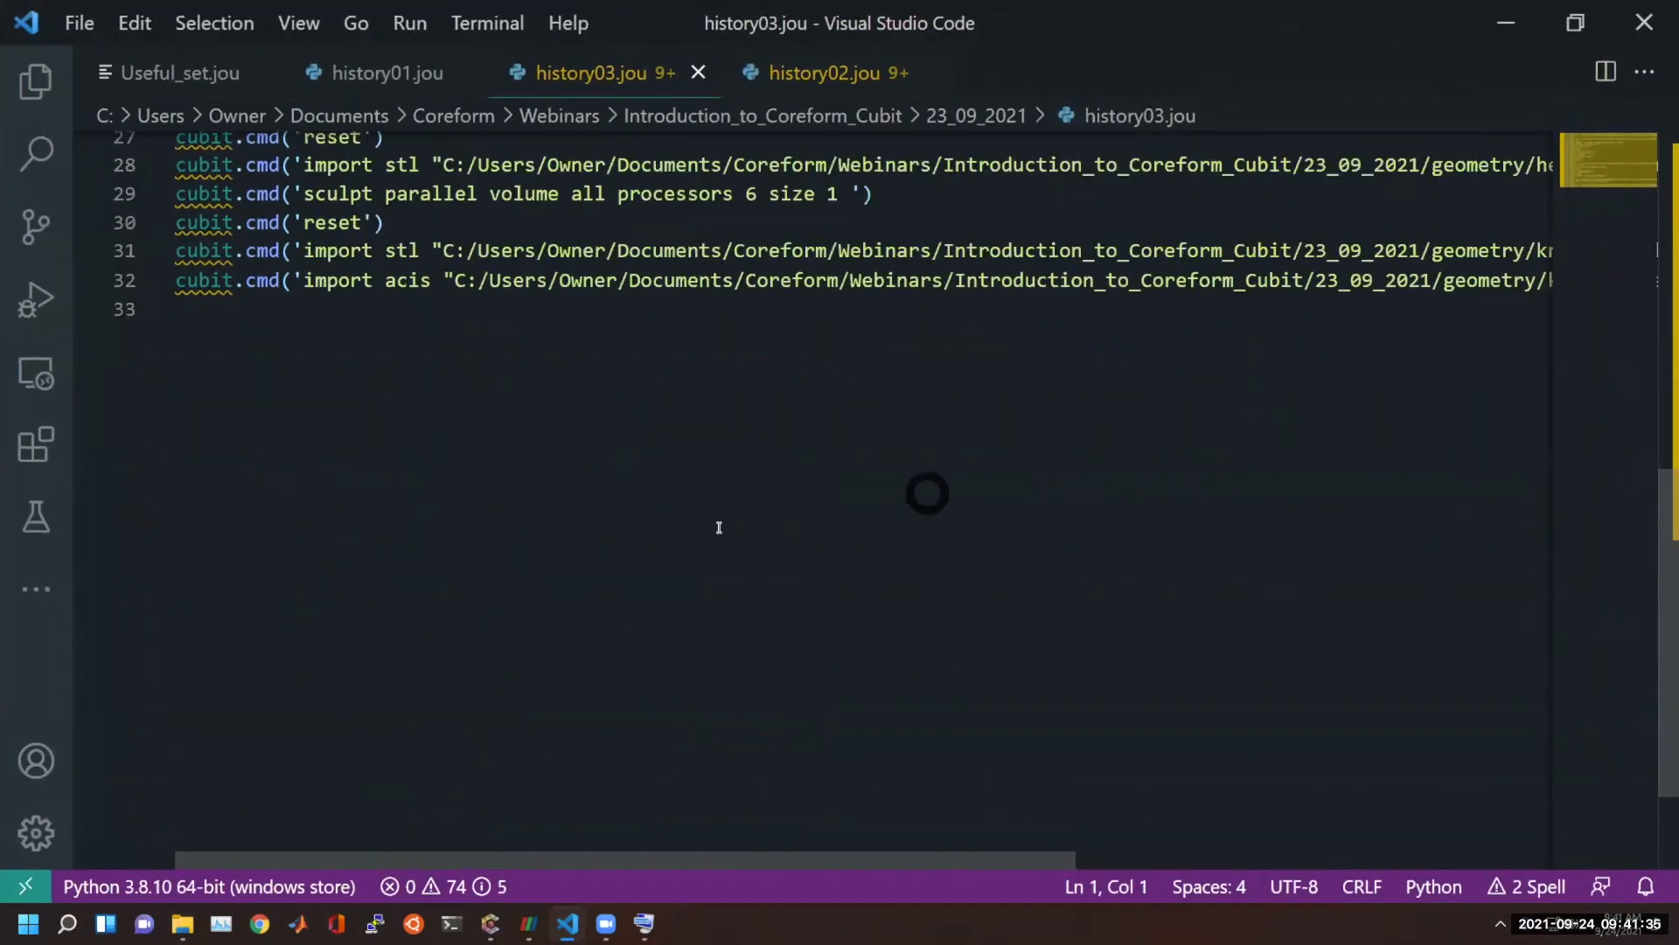
pyautogui.scroll(2, 542, 635)
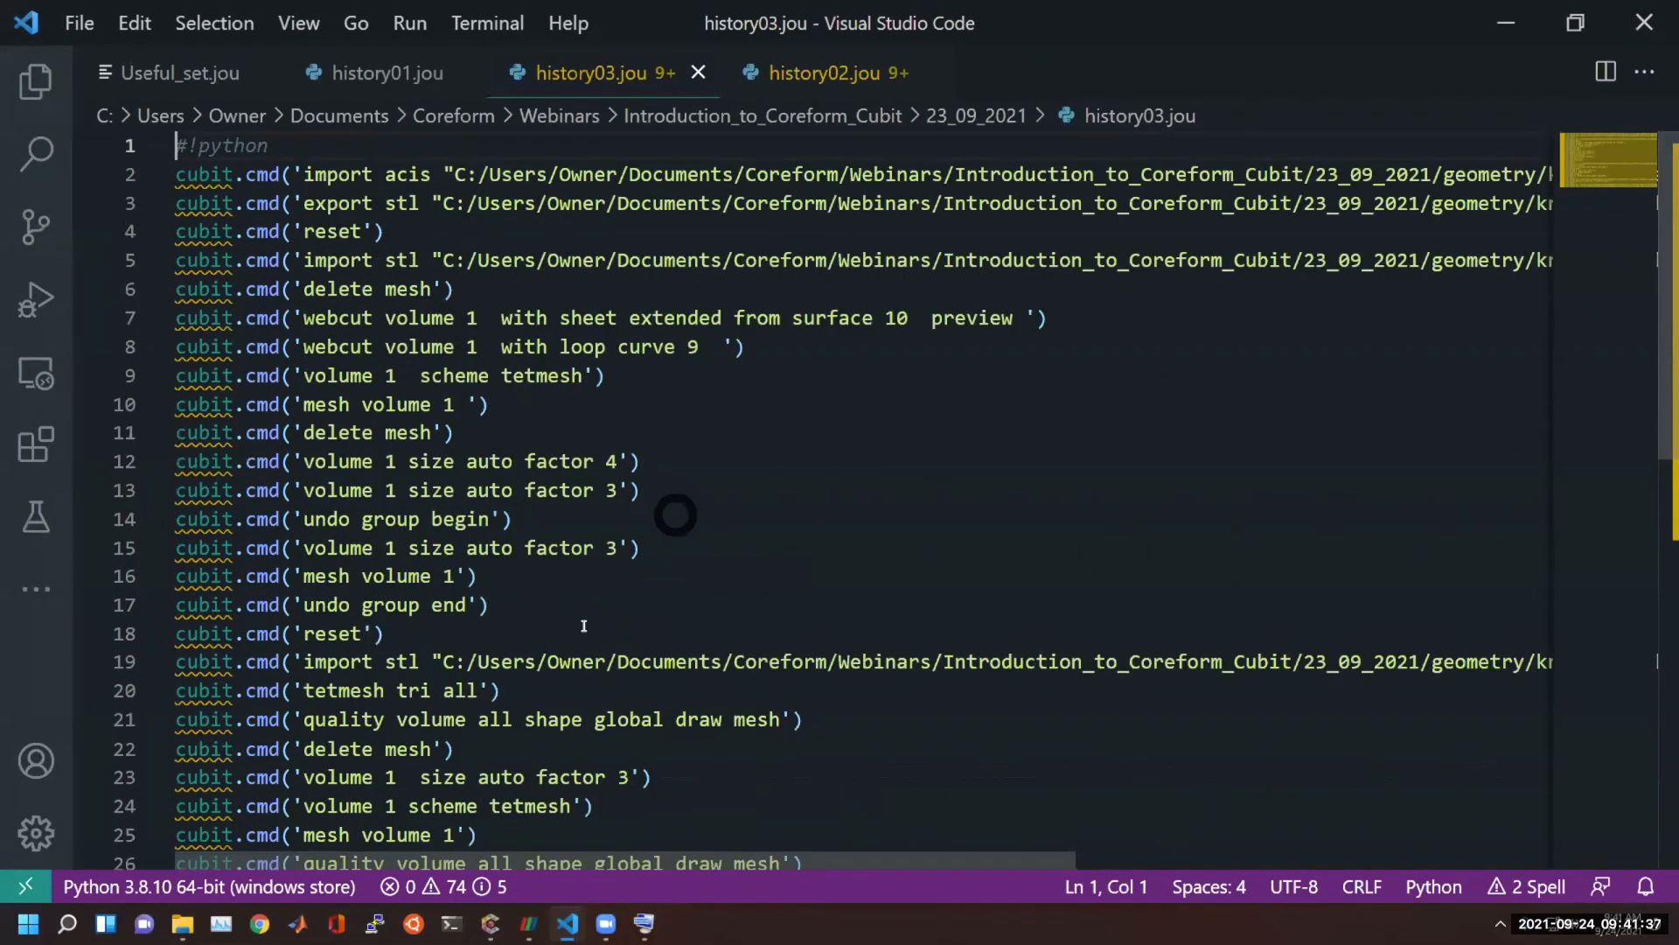
pyautogui.scroll(-4, 439, 348)
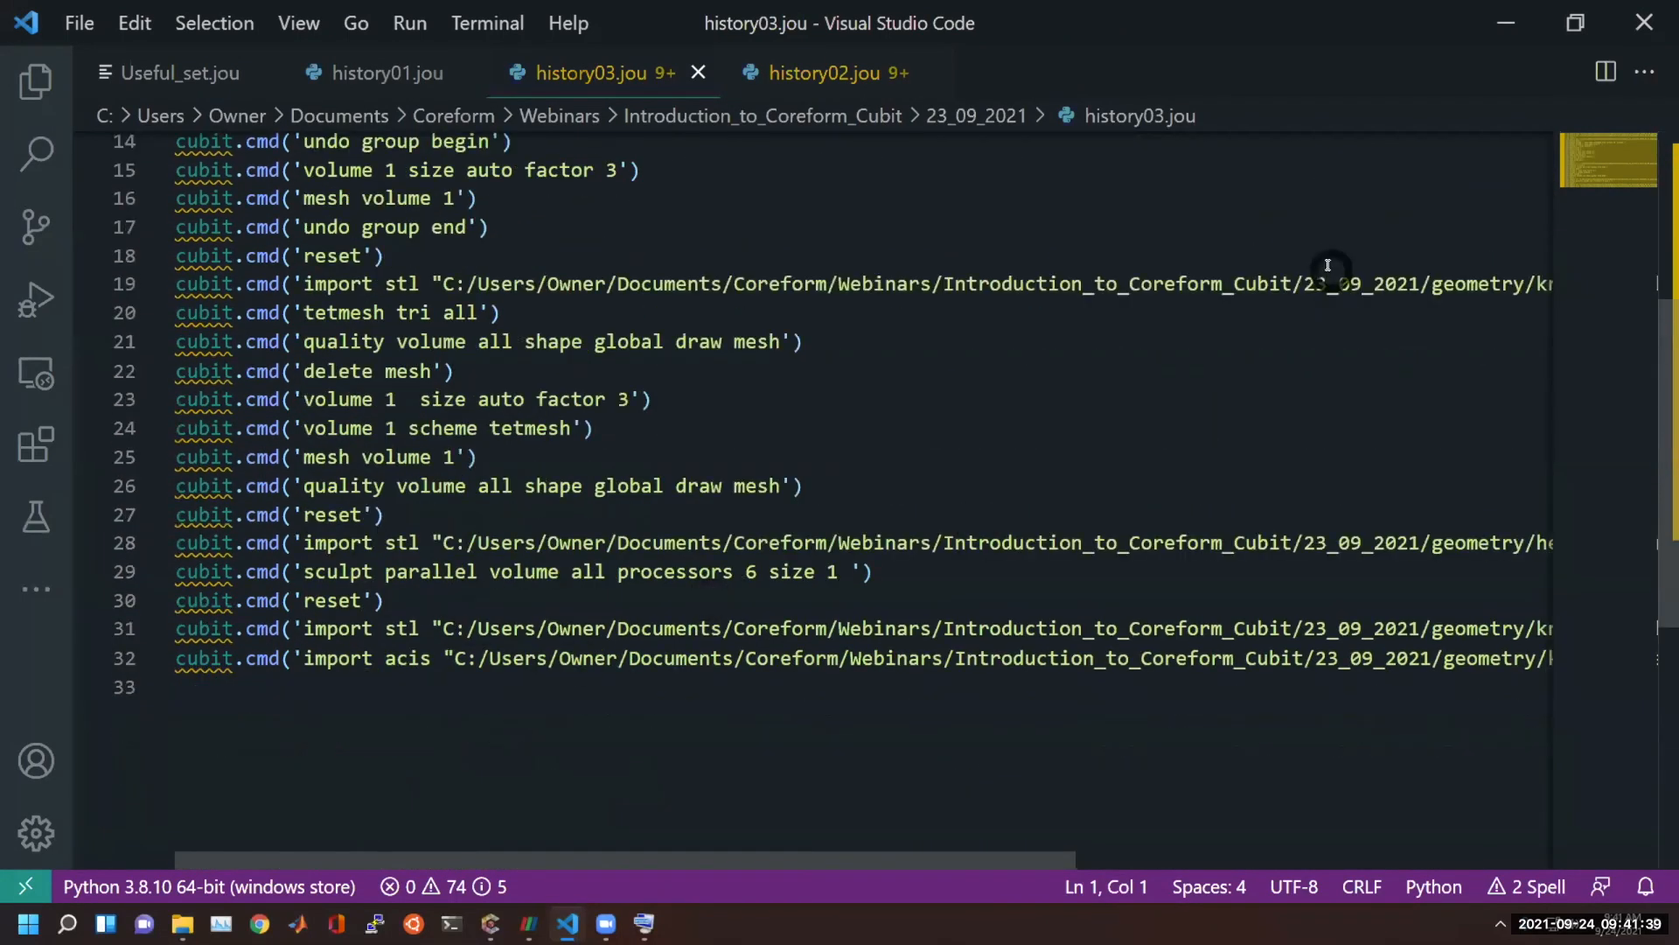
# Examine the latest recorded commands in history02.jou, and return to Coreform Cubit.
pyautogui.click(780, 70)
pyautogui.scroll(-2, 505, 542)
pyautogui.scroll(-8, 504, 542)
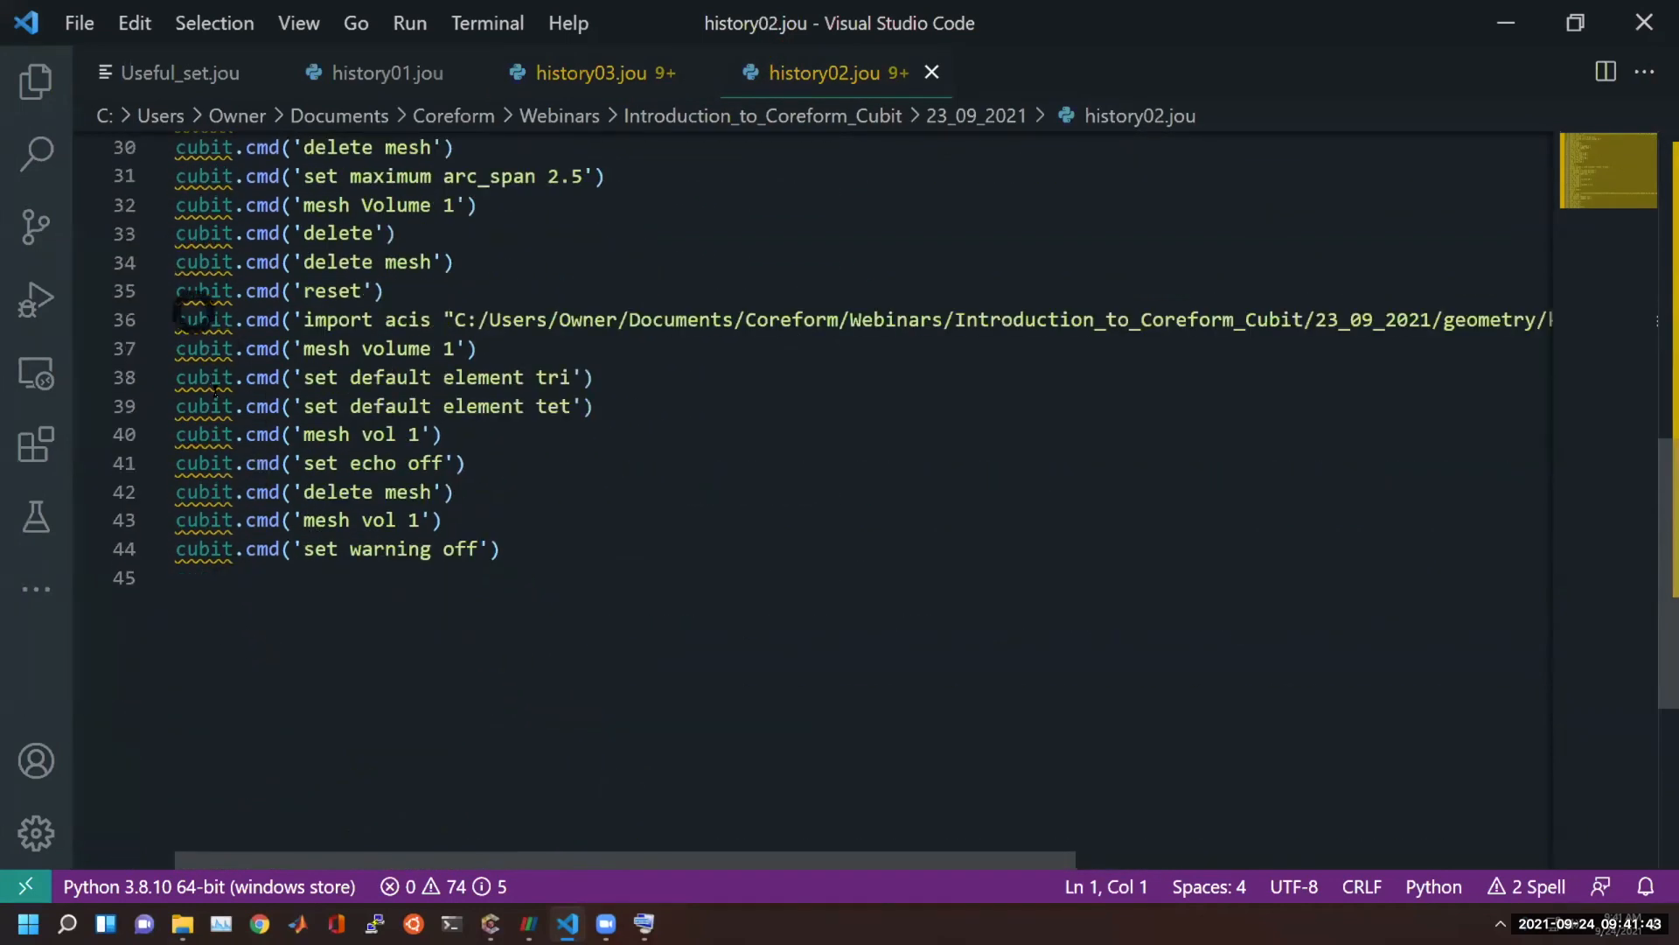
pyautogui.scroll(3, 679, 469)
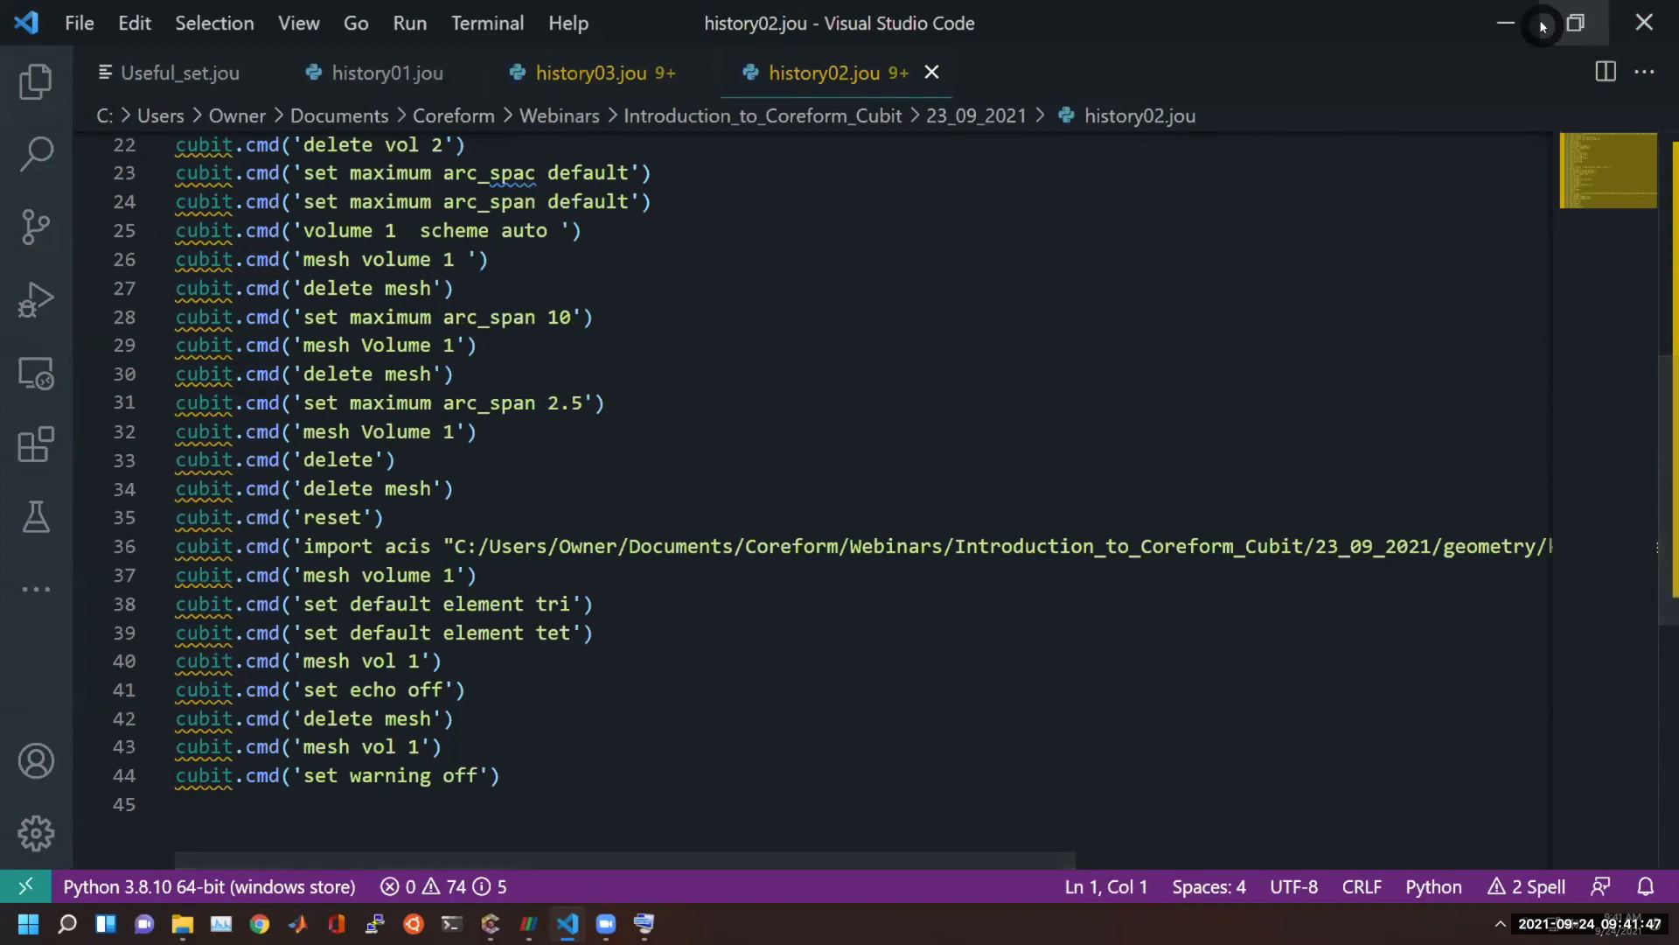
pyautogui.click(1506, 22)
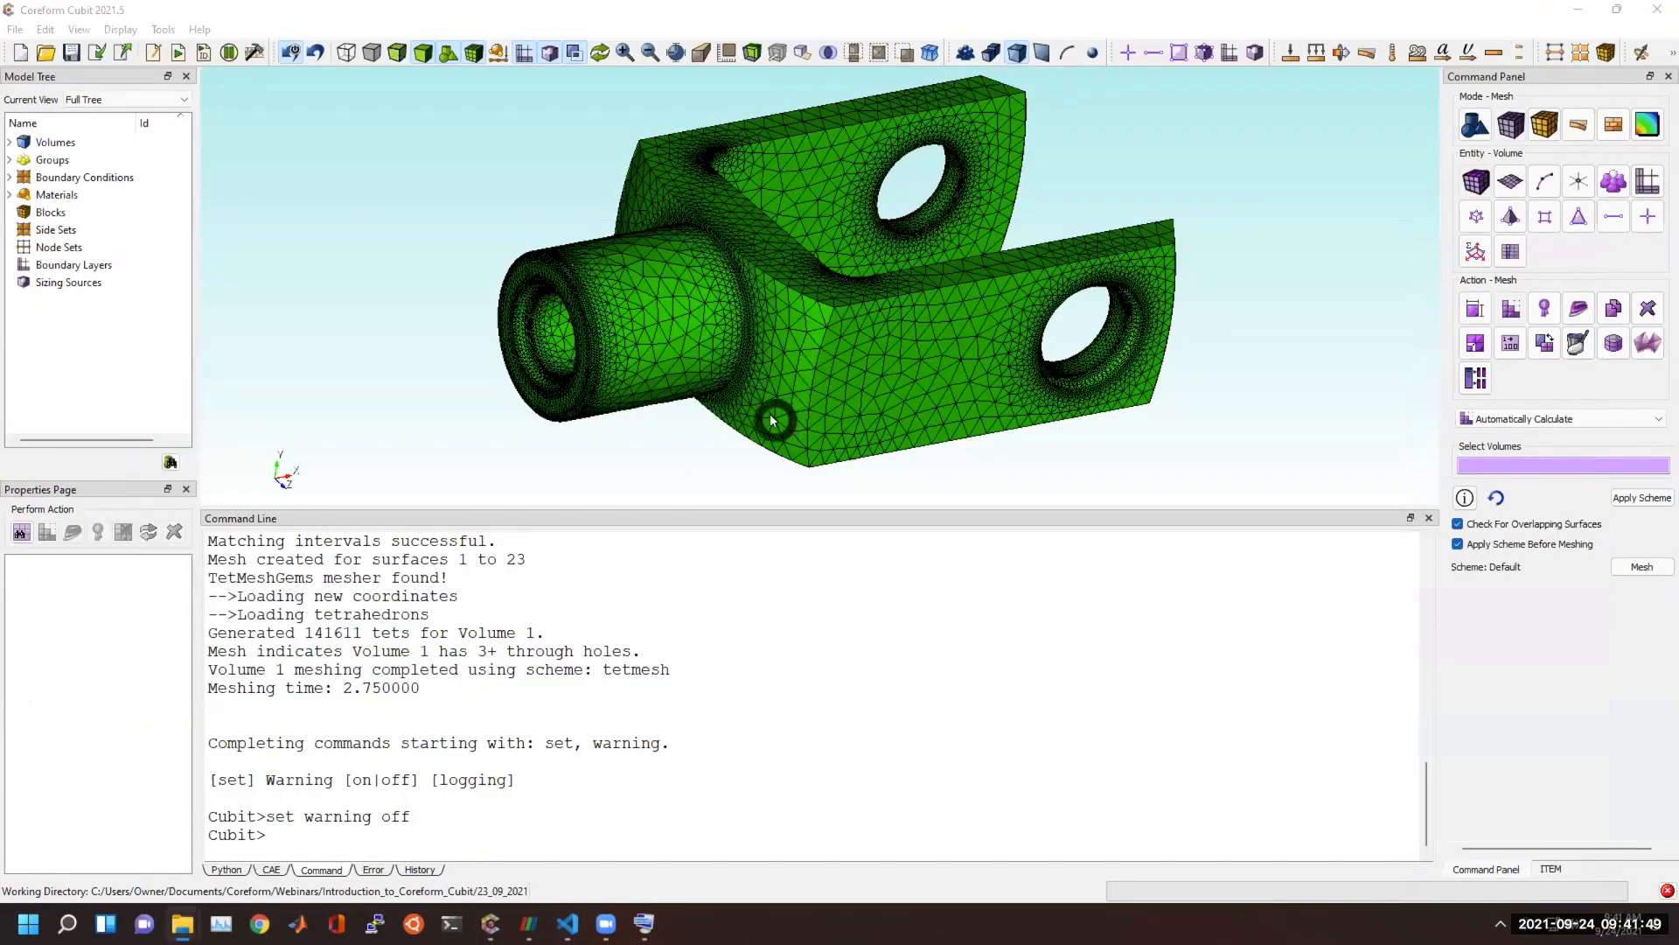
# Look up the options of the set journal command and turn command journaling off with "set journal off".
pyautogui.click(452, 829)
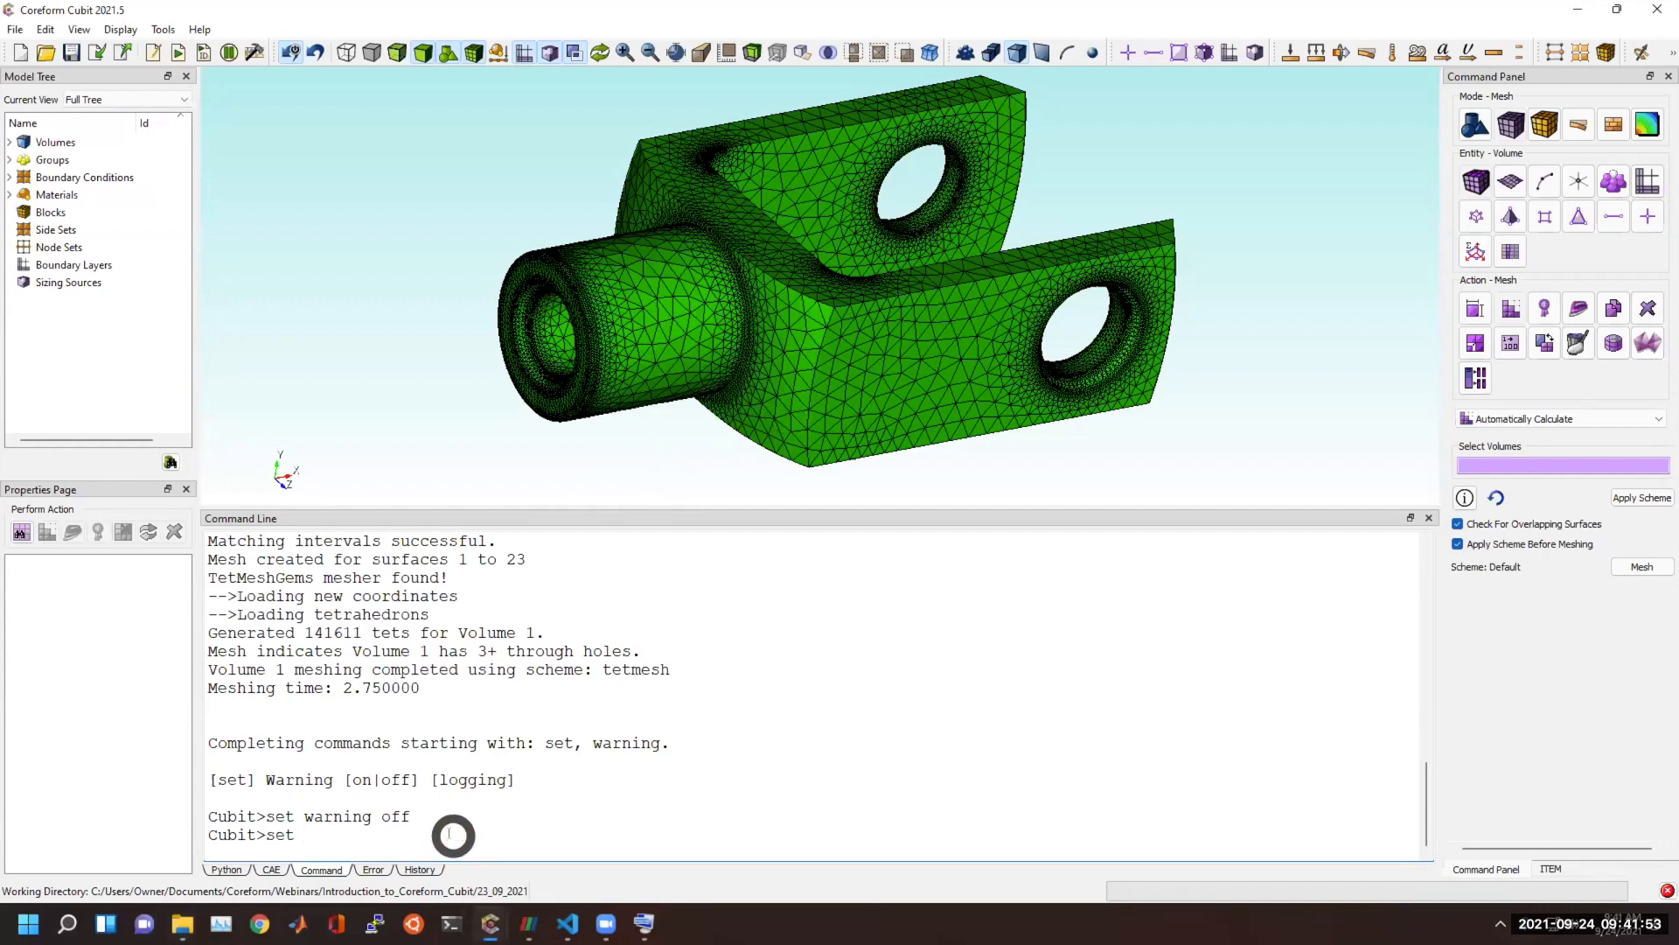
pyautogui.press('Tab')
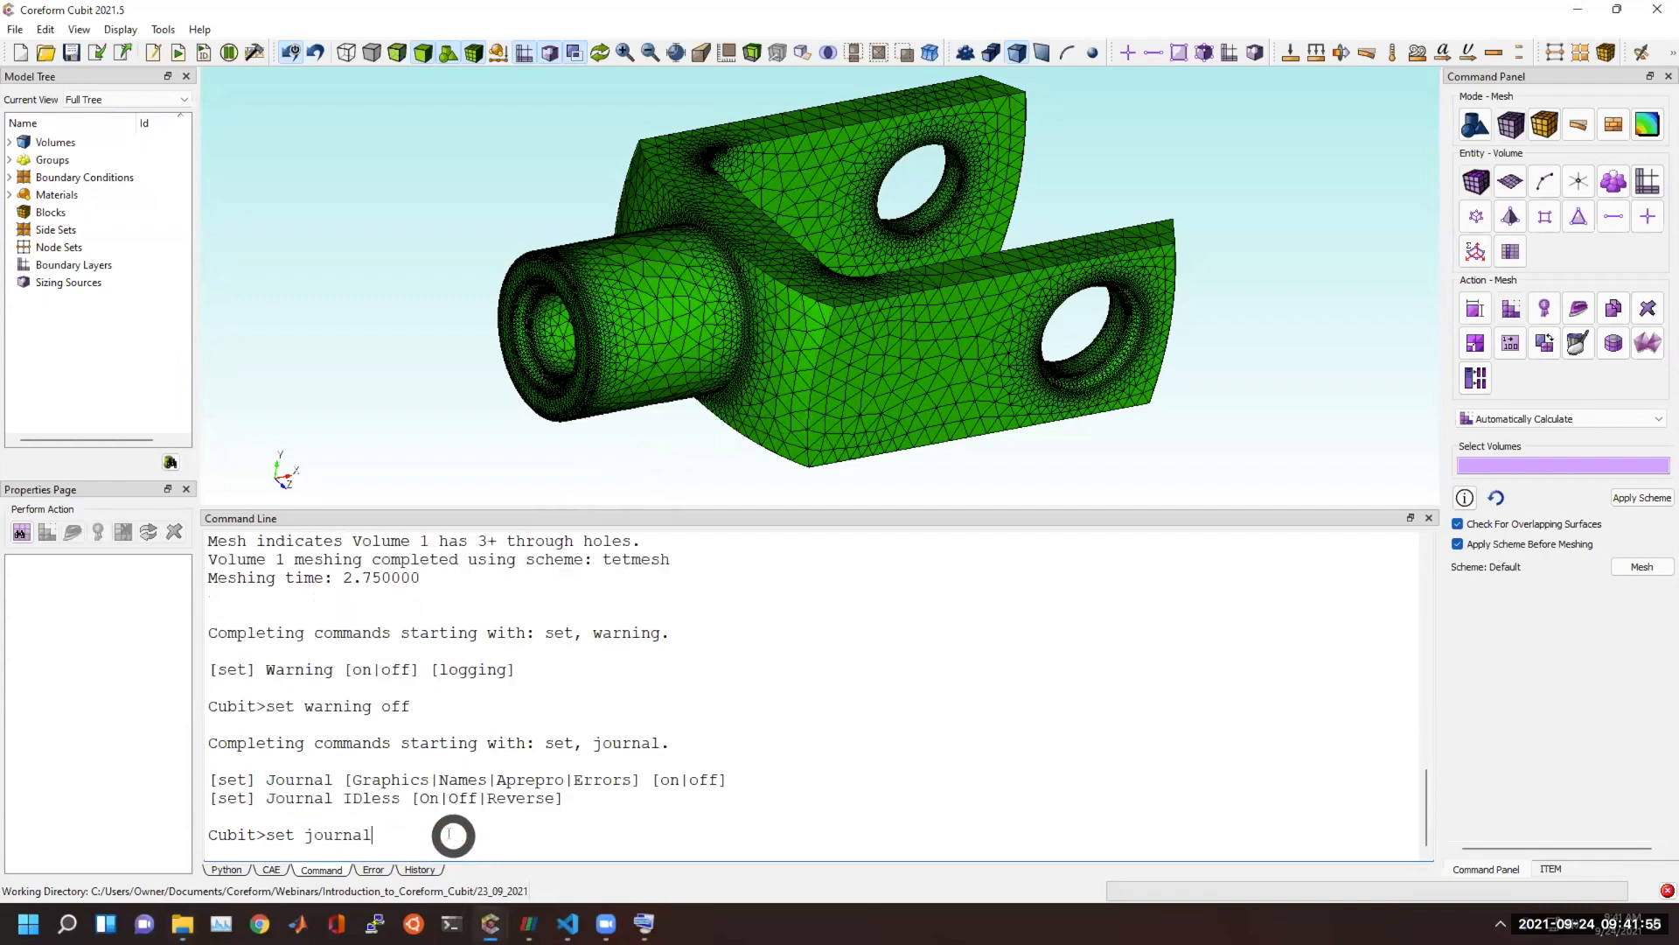
pyautogui.doubleClick(704, 779)
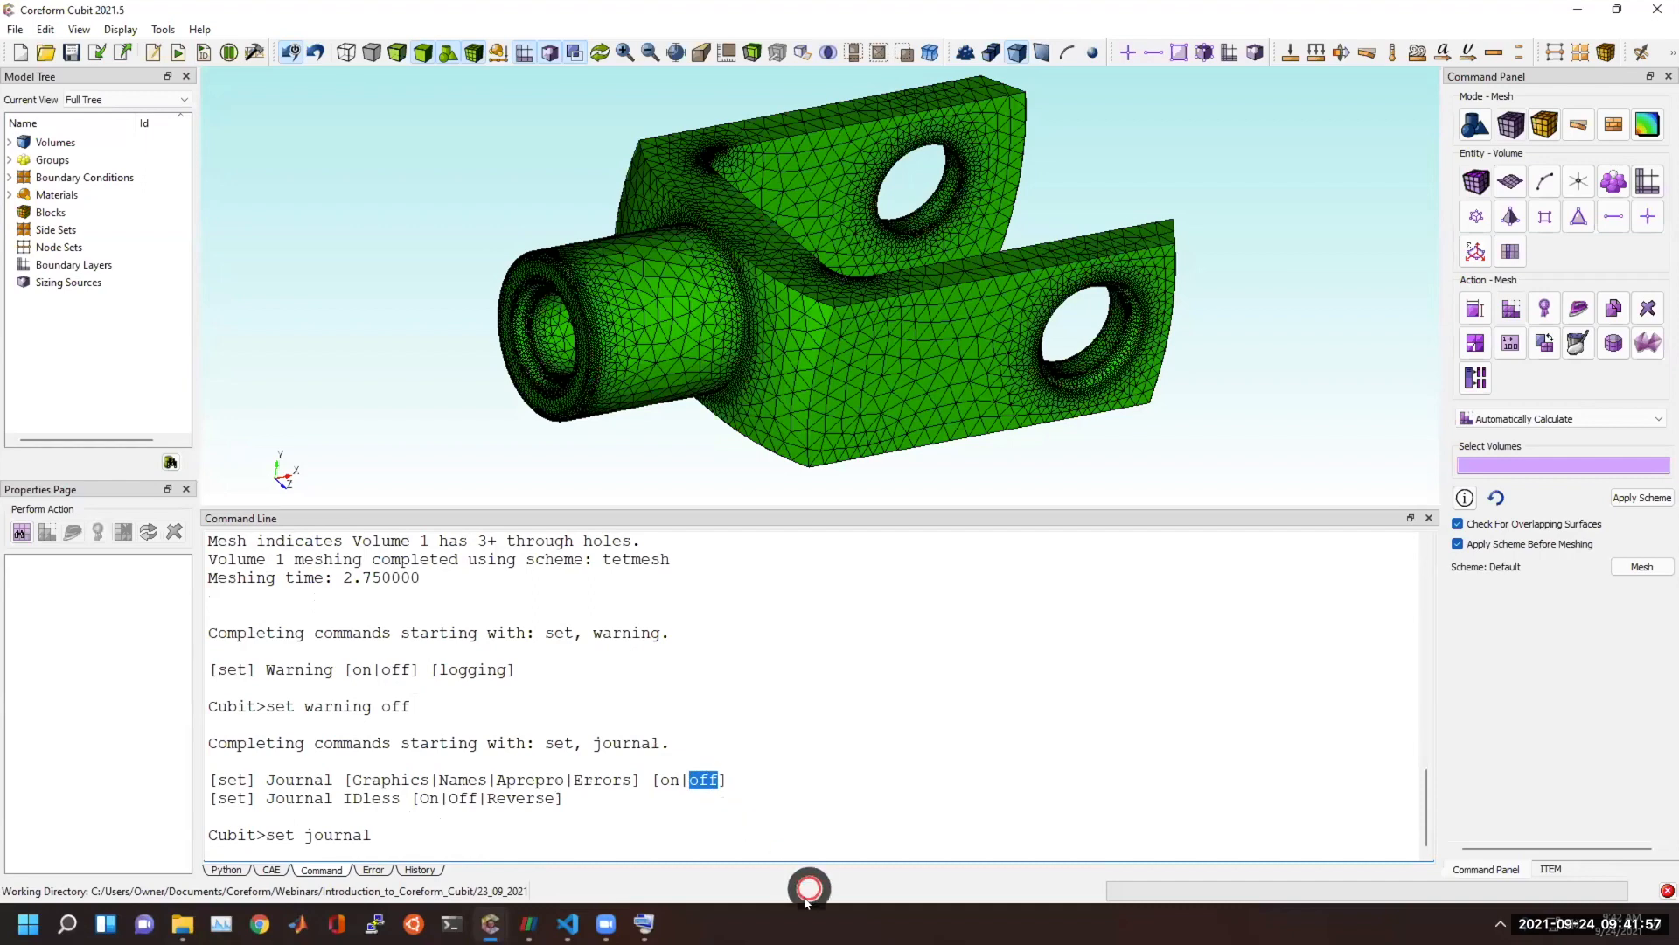
pyautogui.click(811, 826)
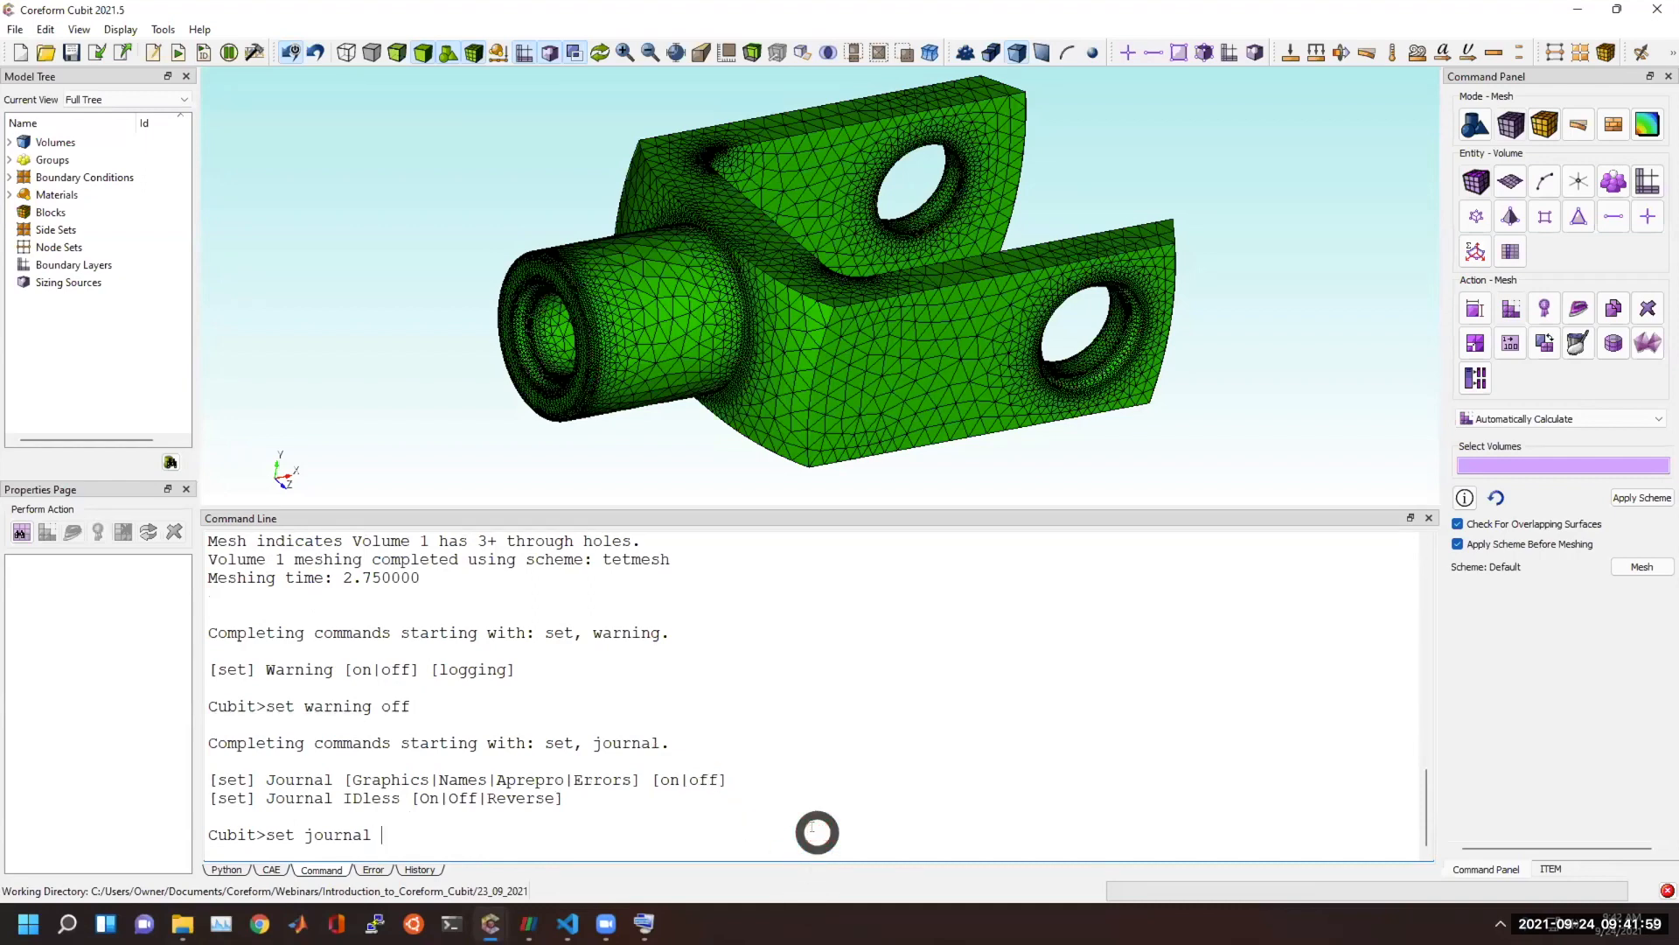
pyautogui.write('off')
pyautogui.press('Return')
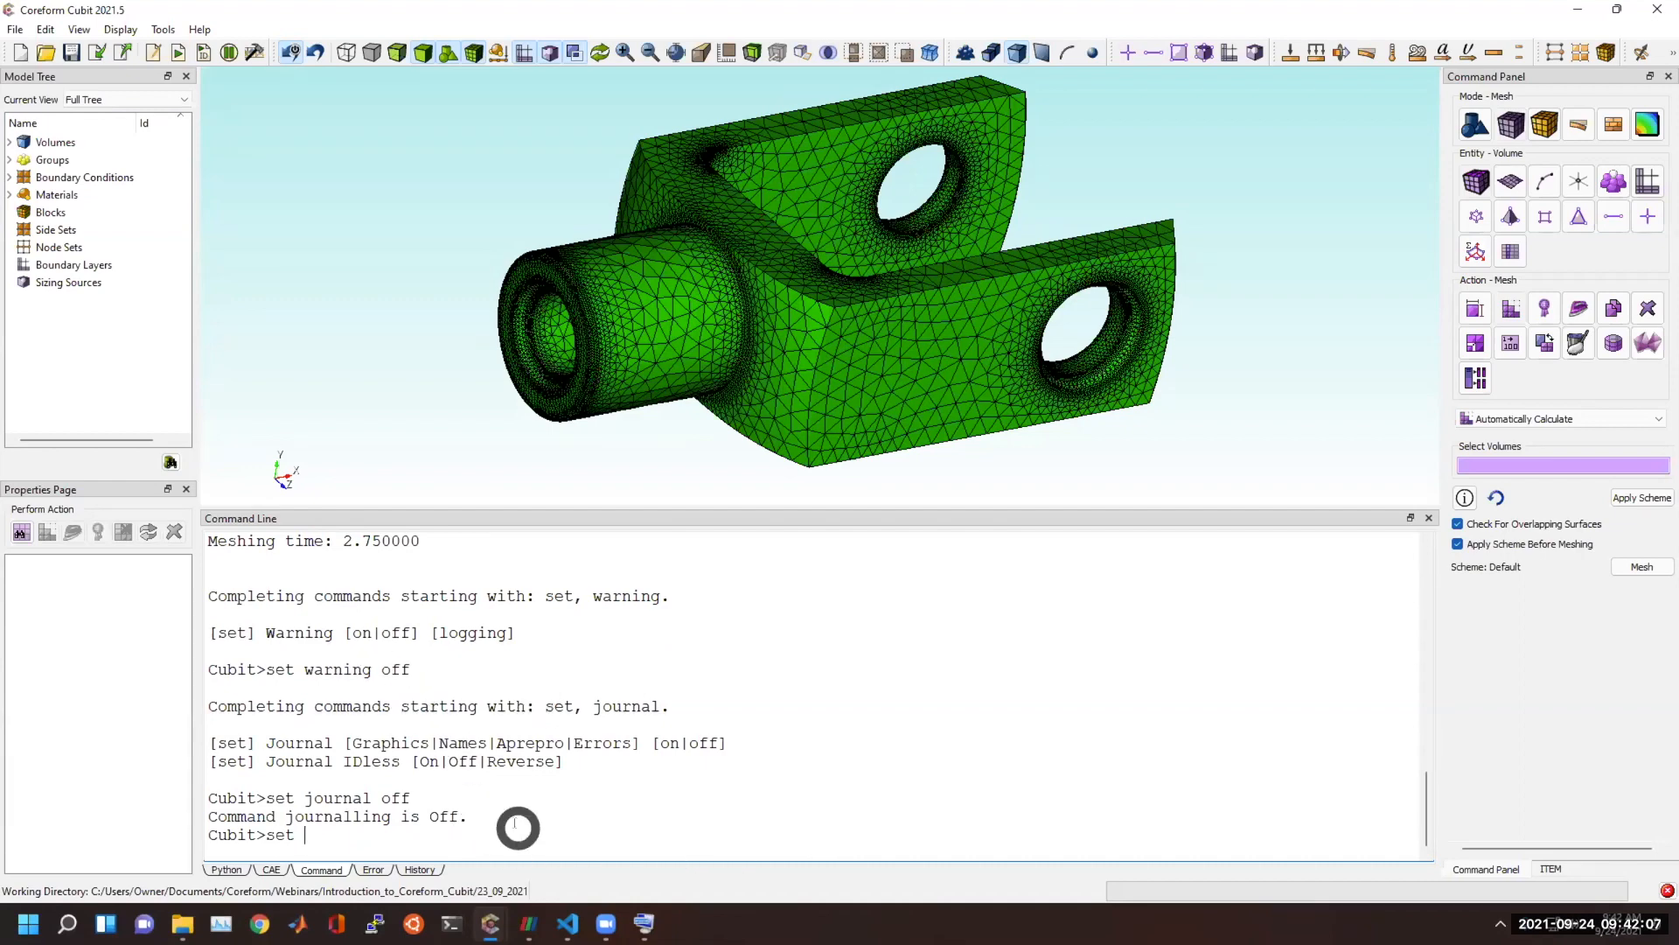
# Look up the options of the set info command and turn informational messages off with "set info off".
pyautogui.write('set info')
pyautogui.press('Tab')
pyautogui.write('off')
pyautogui.press('Return')
# Delete the knuckle's mesh with "delete mesh", remesh it with "mesh vol 1", and check the command output.
pyautogui.press('Return')
pyautogui.press('Return')
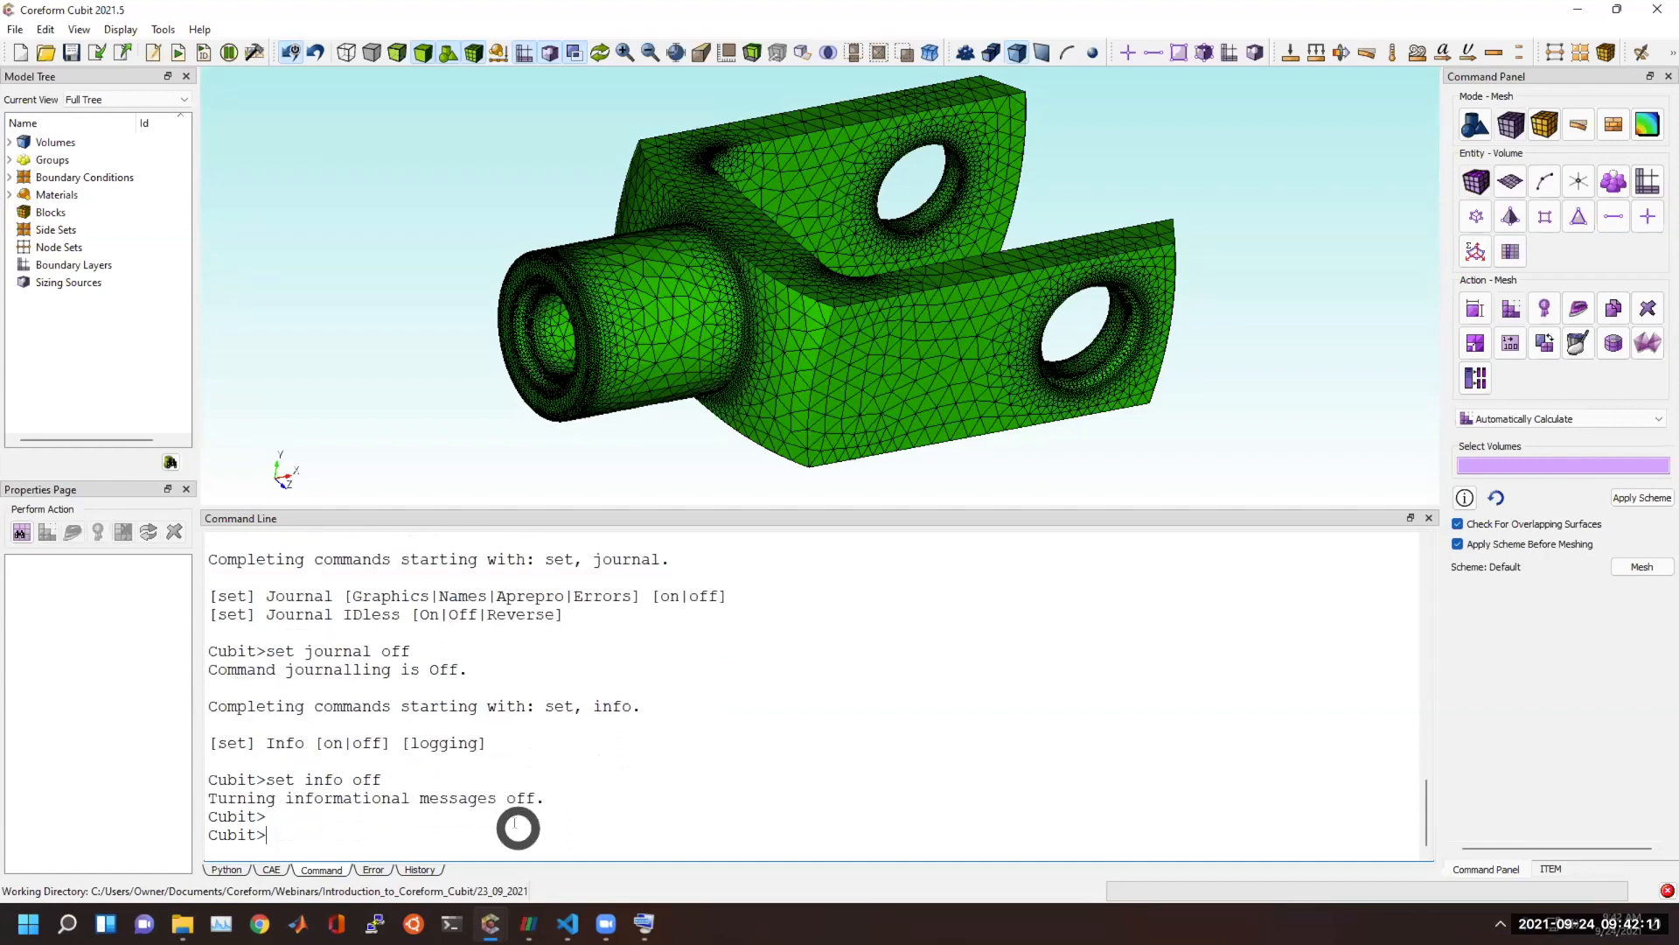
pyautogui.write('delete mesh')
pyautogui.press('Return')
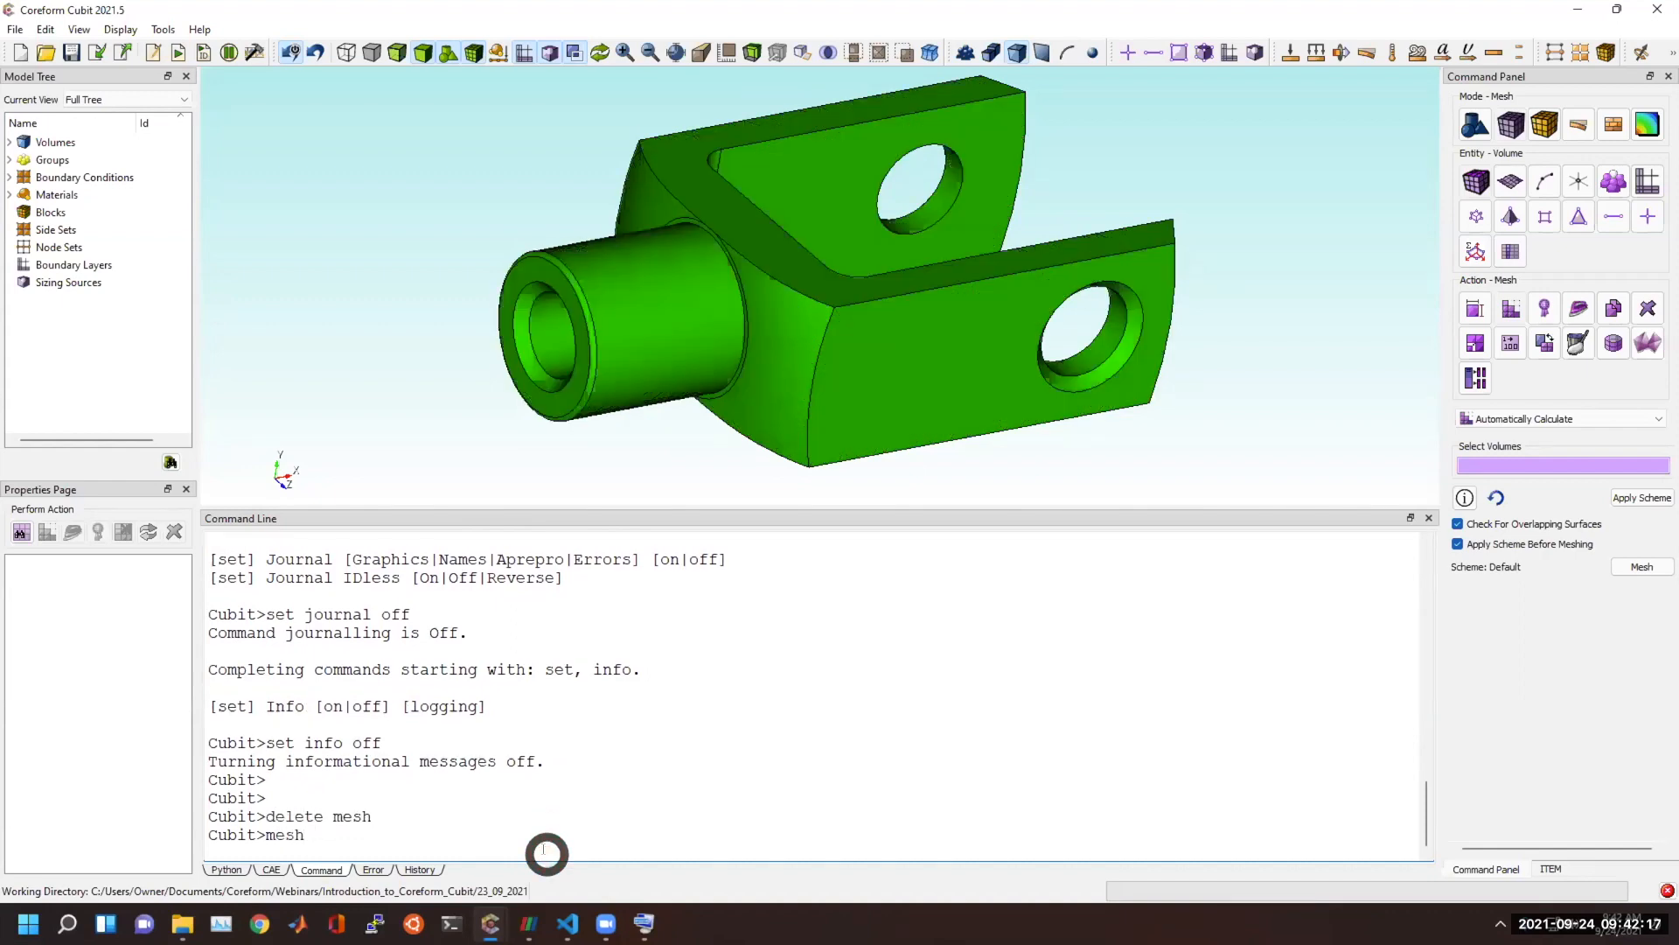
pyautogui.press('Return')
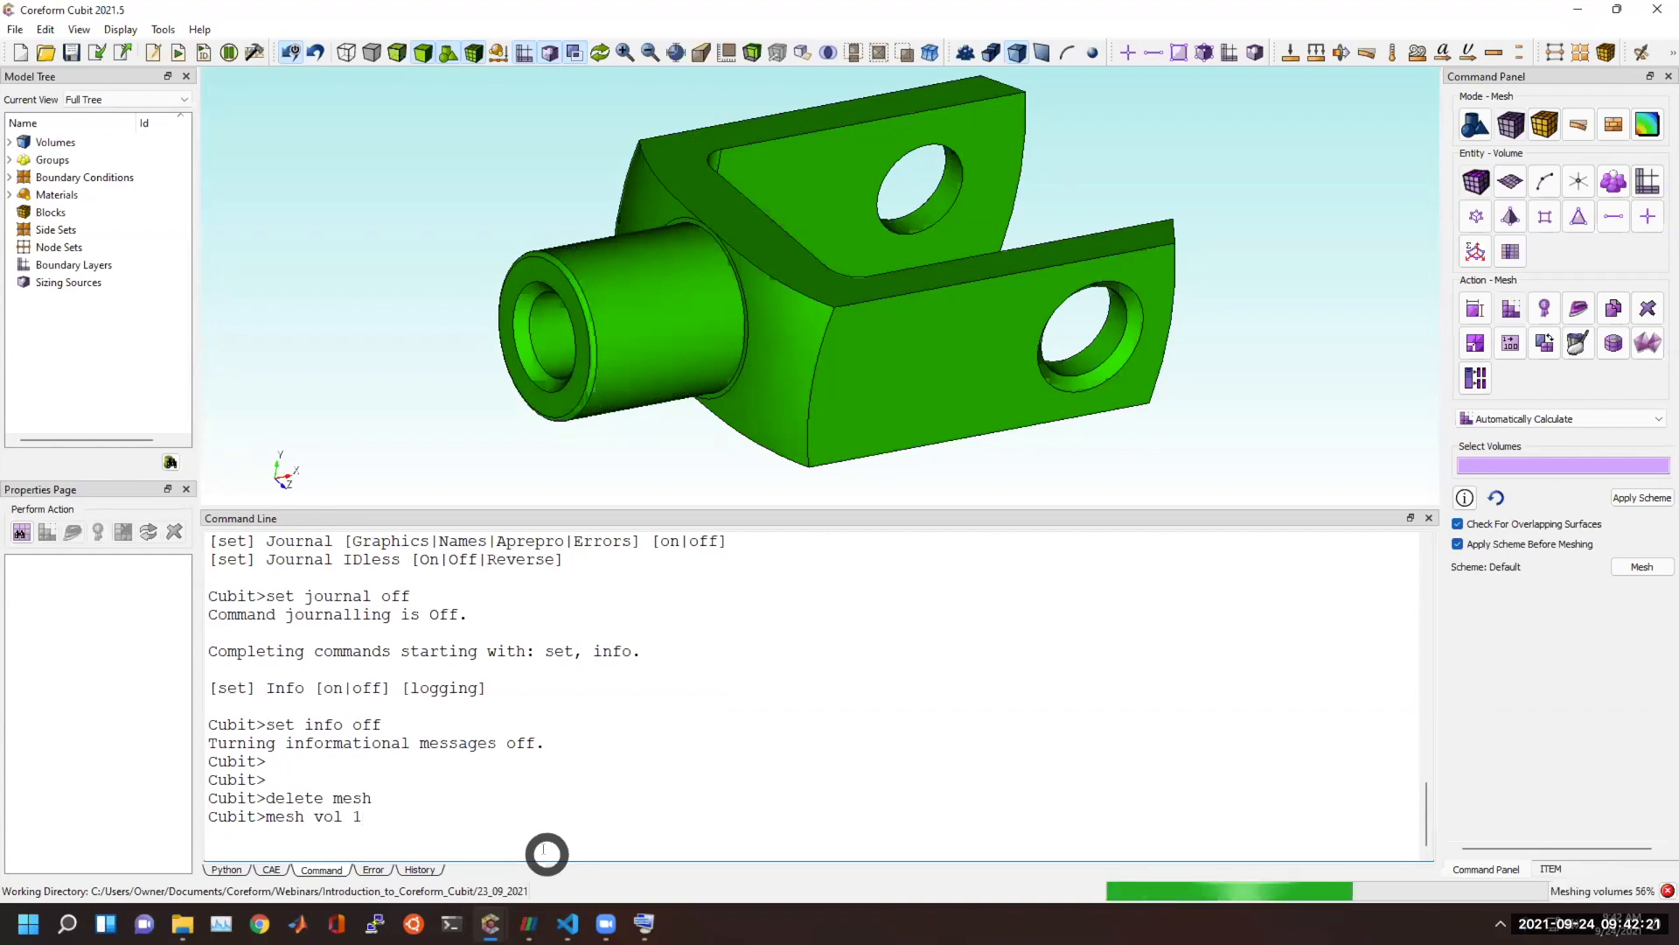
pyautogui.moveTo(379, 824); pyautogui.dragTo(259, 817)
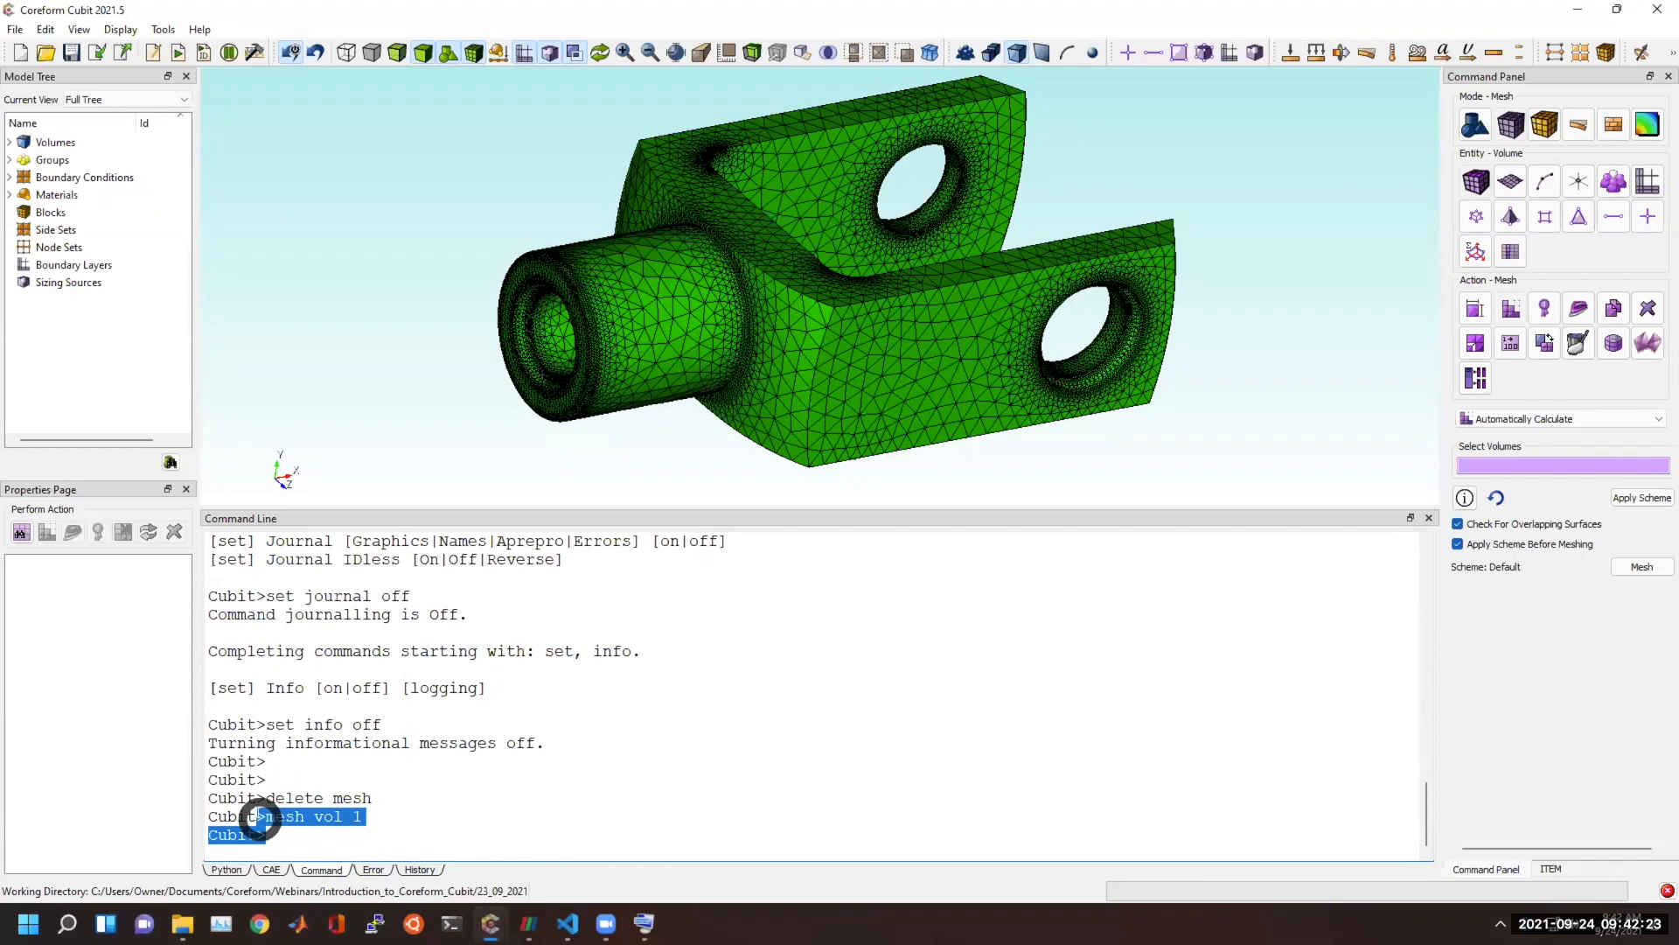
pyautogui.click(454, 811)
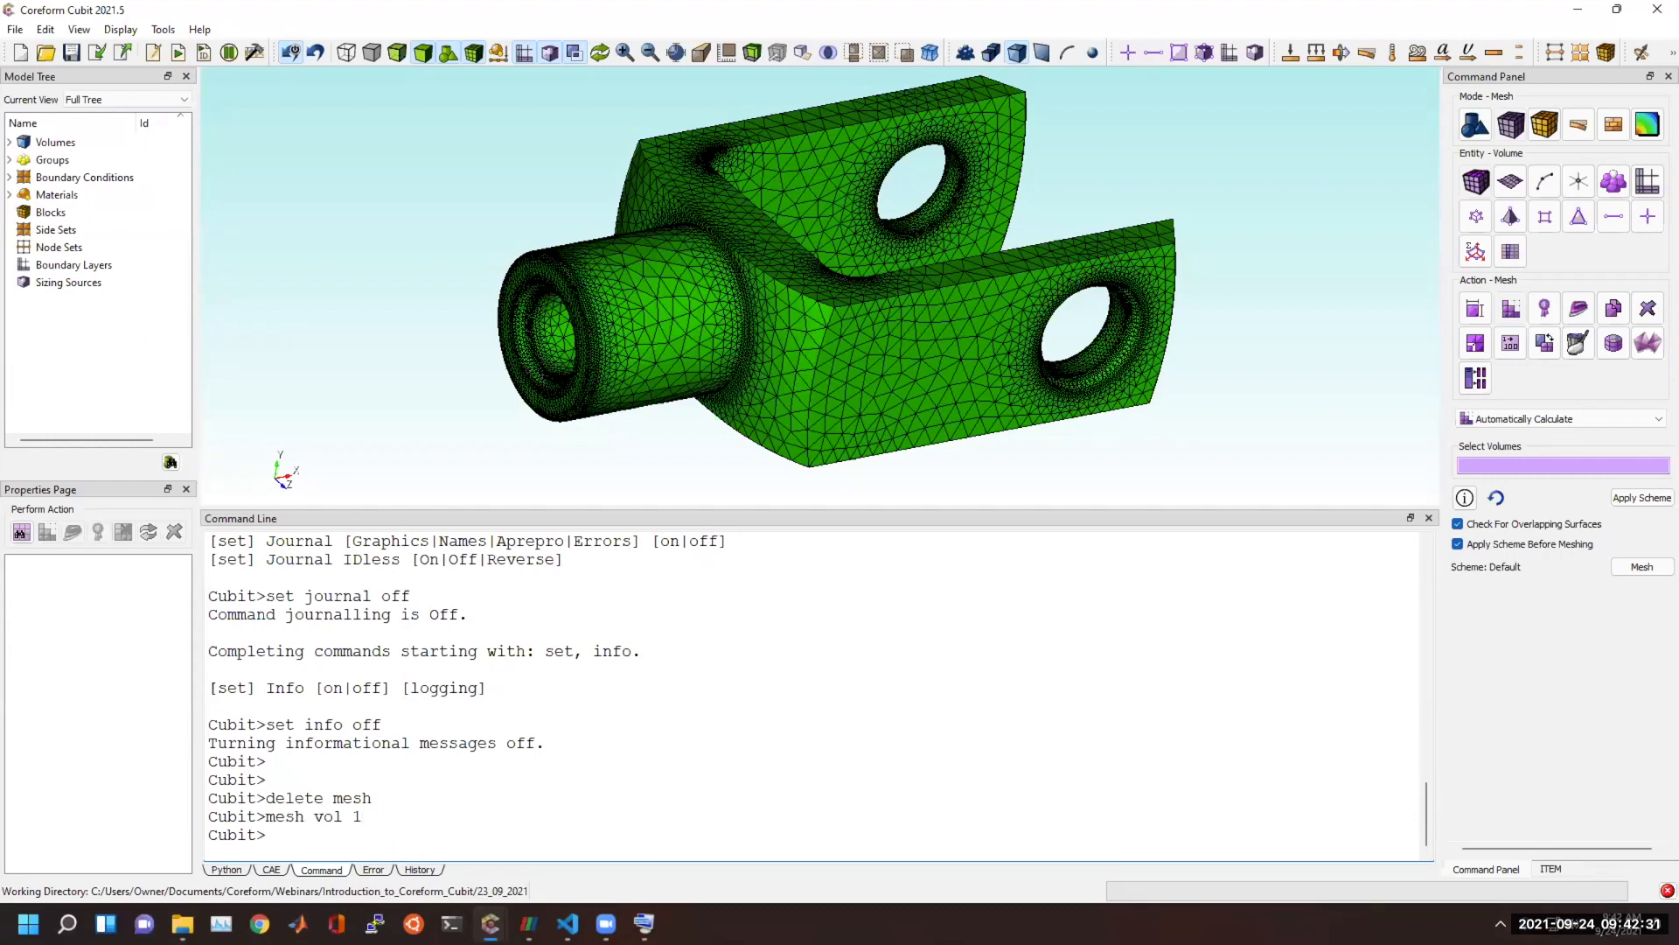
# In Visual Studio Code, add "set journal off" below "set info off" in Useful_set.jou and select the four logging commands.
pyautogui.hotkey('alt', 'Tab')
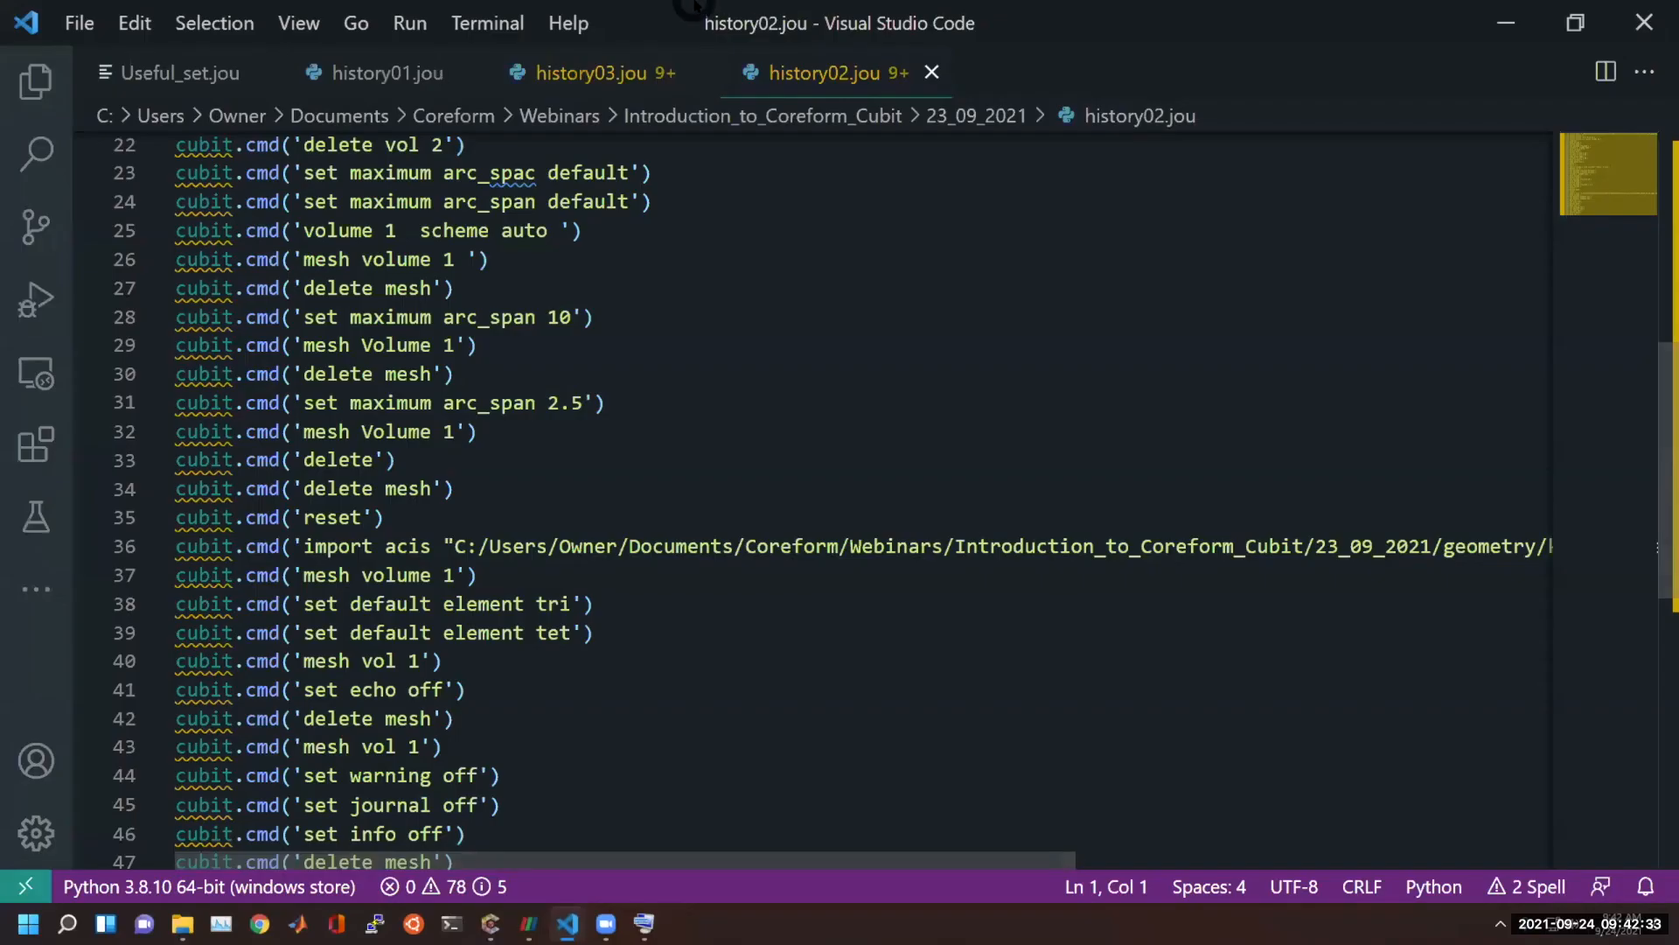
pyautogui.click(166, 72)
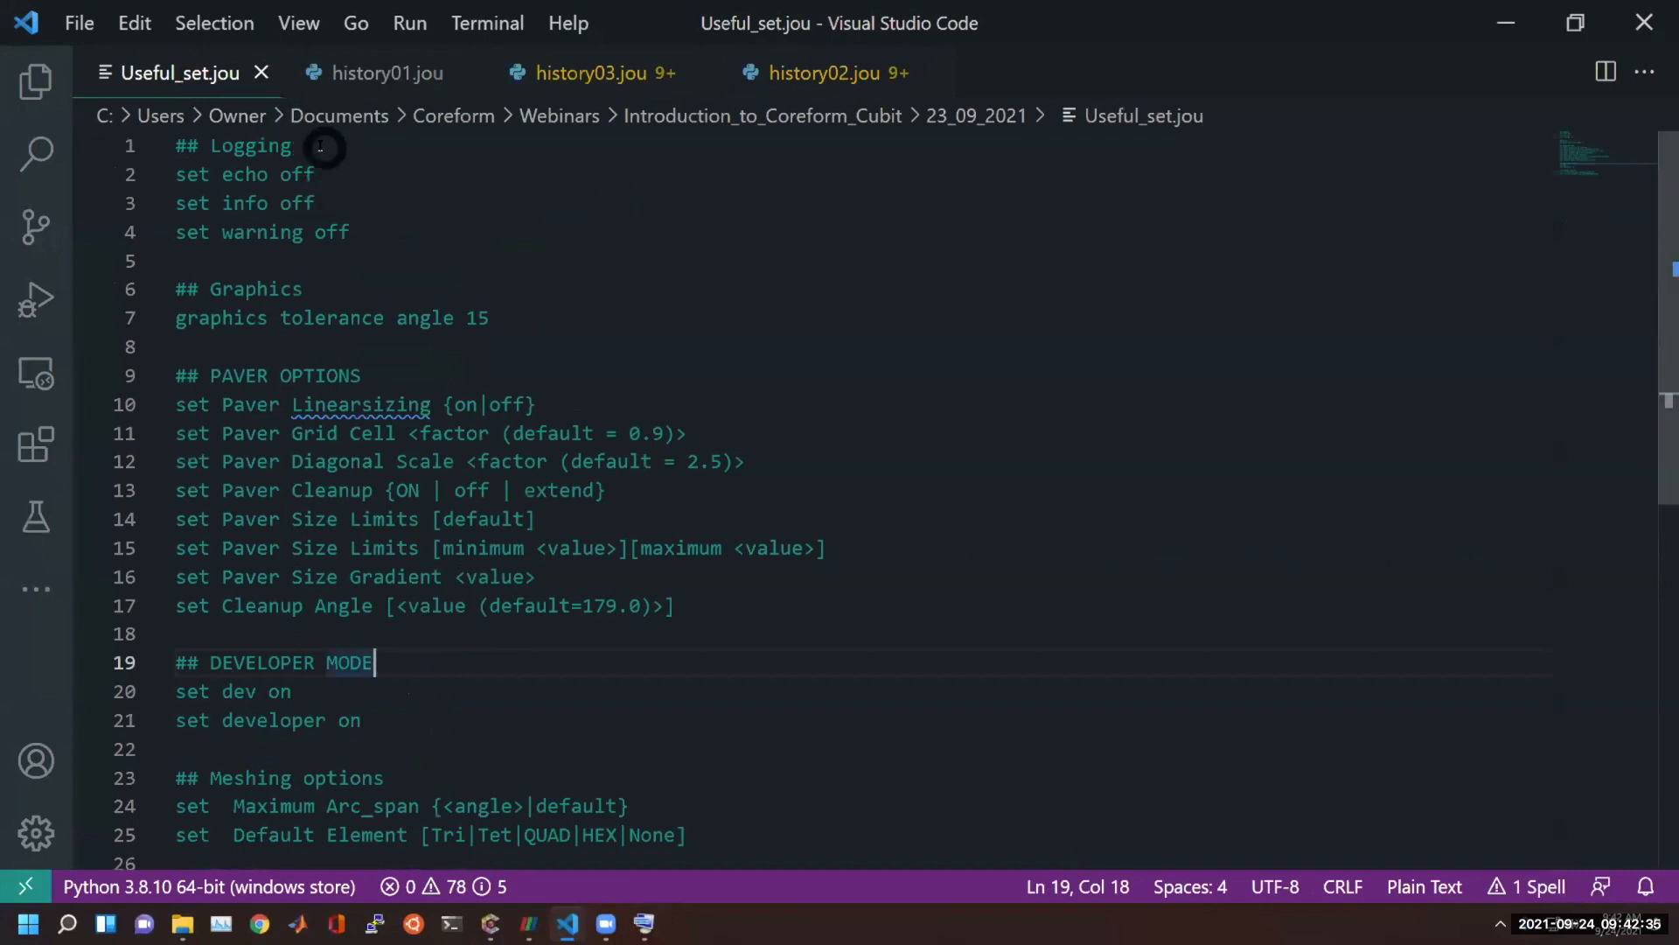
pyautogui.click(406, 204)
pyautogui.press('Return')
pyautogui.write('set jounrl')
pyautogui.press('BackSpace')
pyautogui.press('BackSpace')
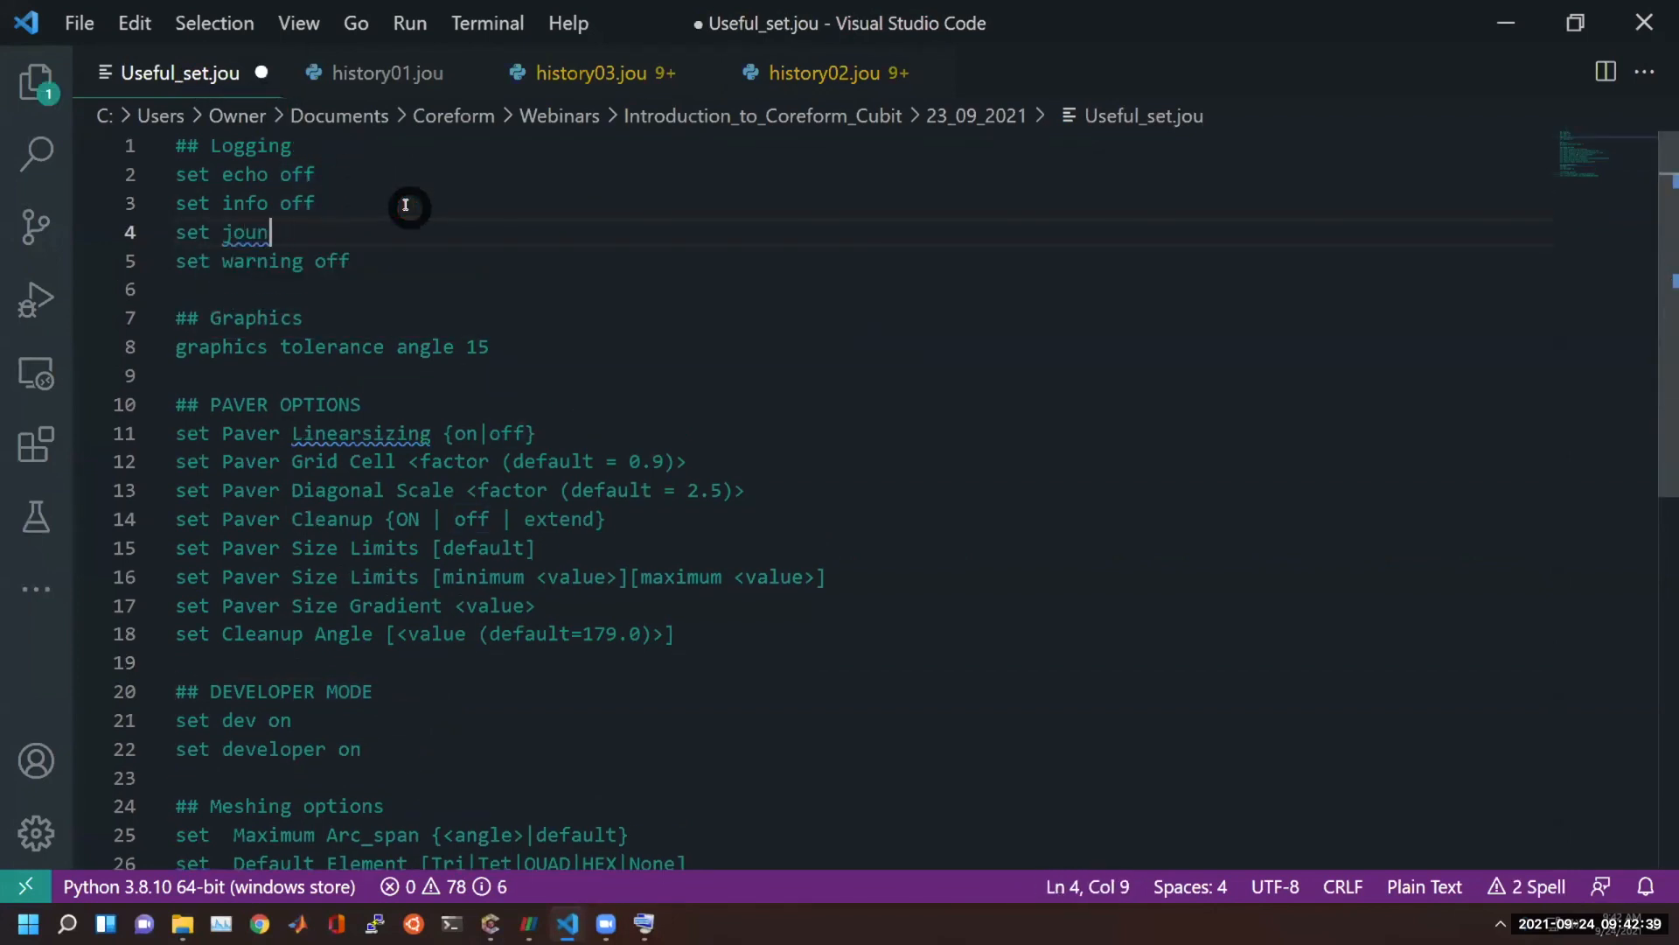
pyautogui.press('BackSpace')
pyautogui.write('rnal off')
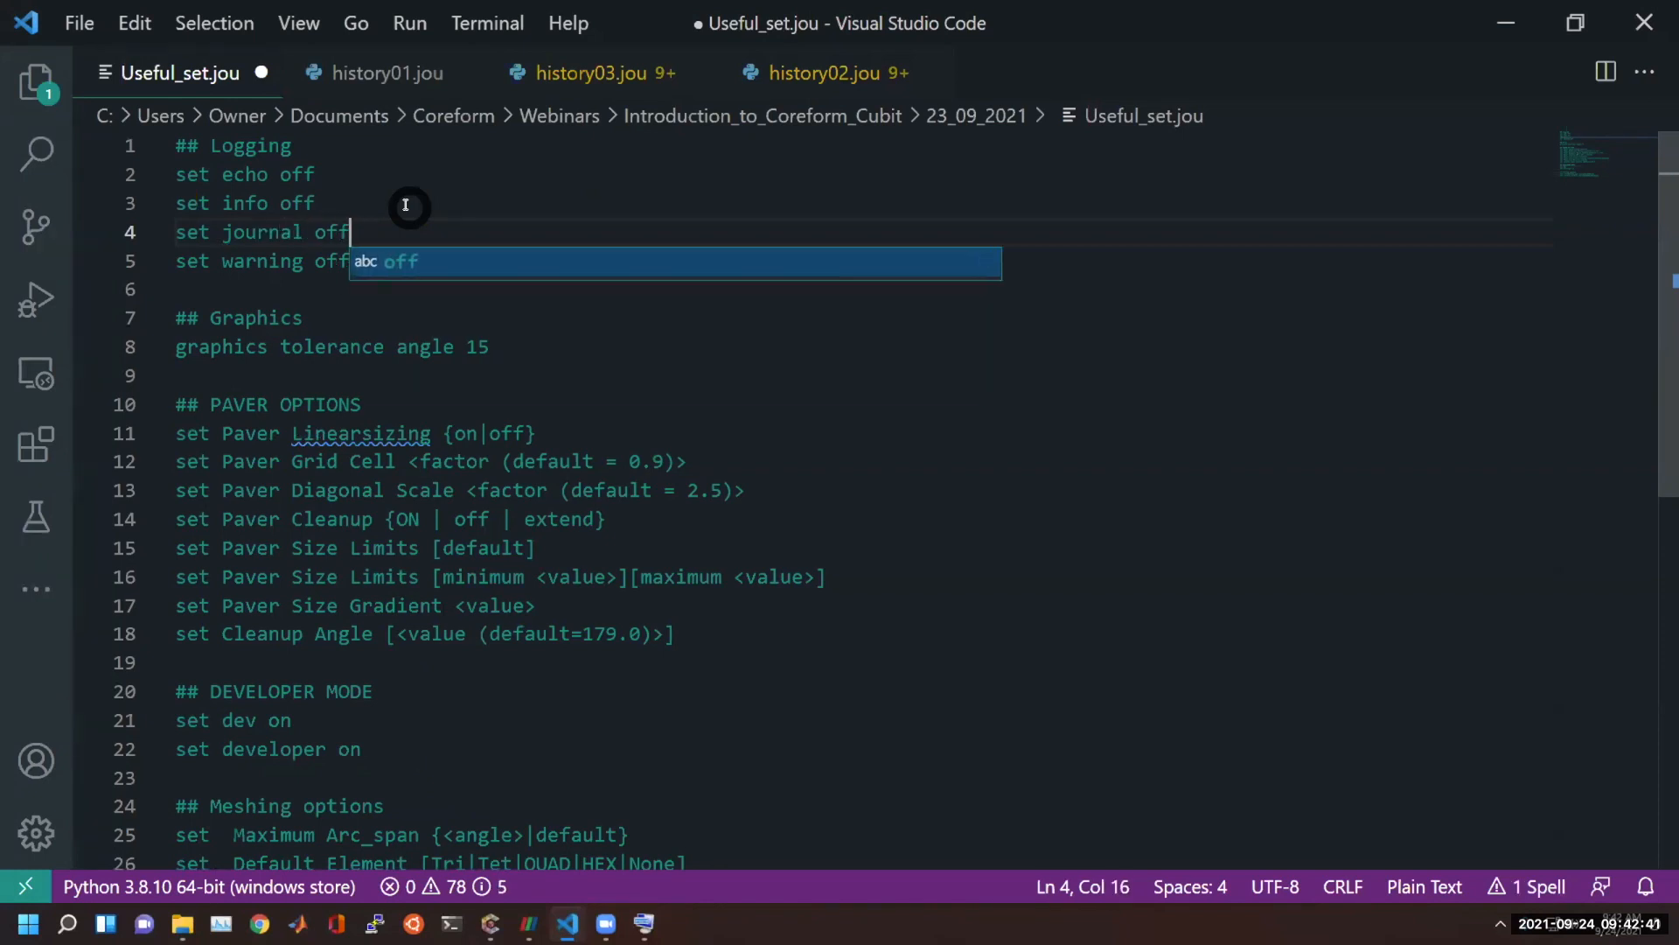
pyautogui.click(340, 260)
pyautogui.moveTo(386, 248); pyautogui.dragTo(177, 174)
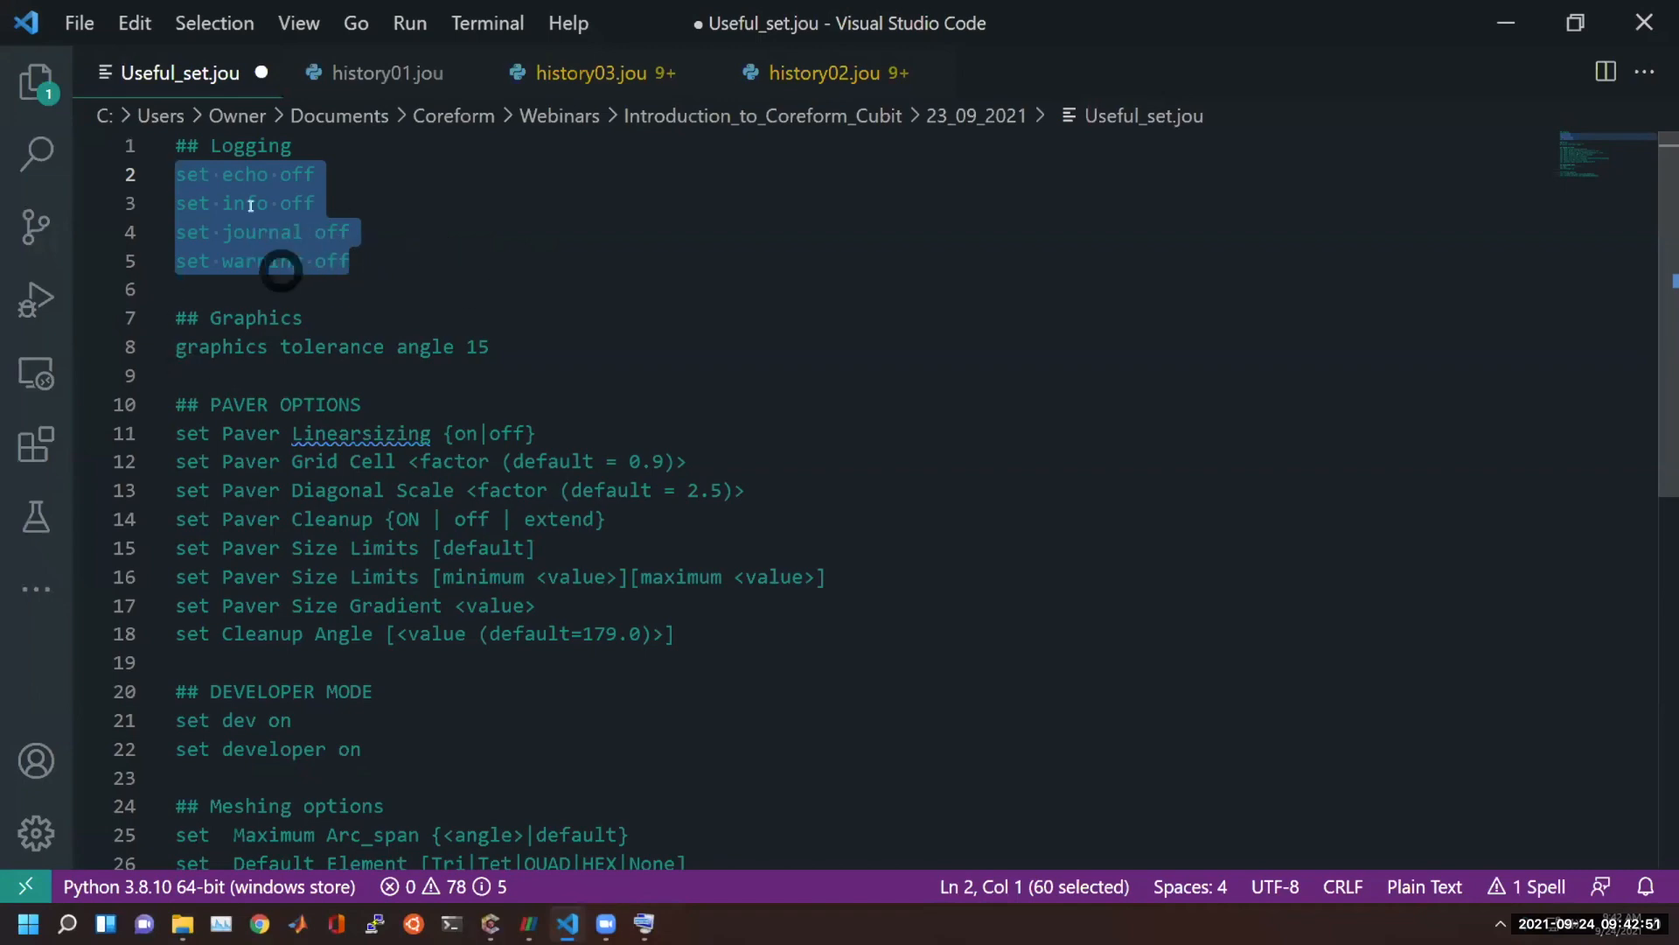
# Switch back to Coreform Cubit and clear the command line output.
pyautogui.hotkey('alt', 'Tab')
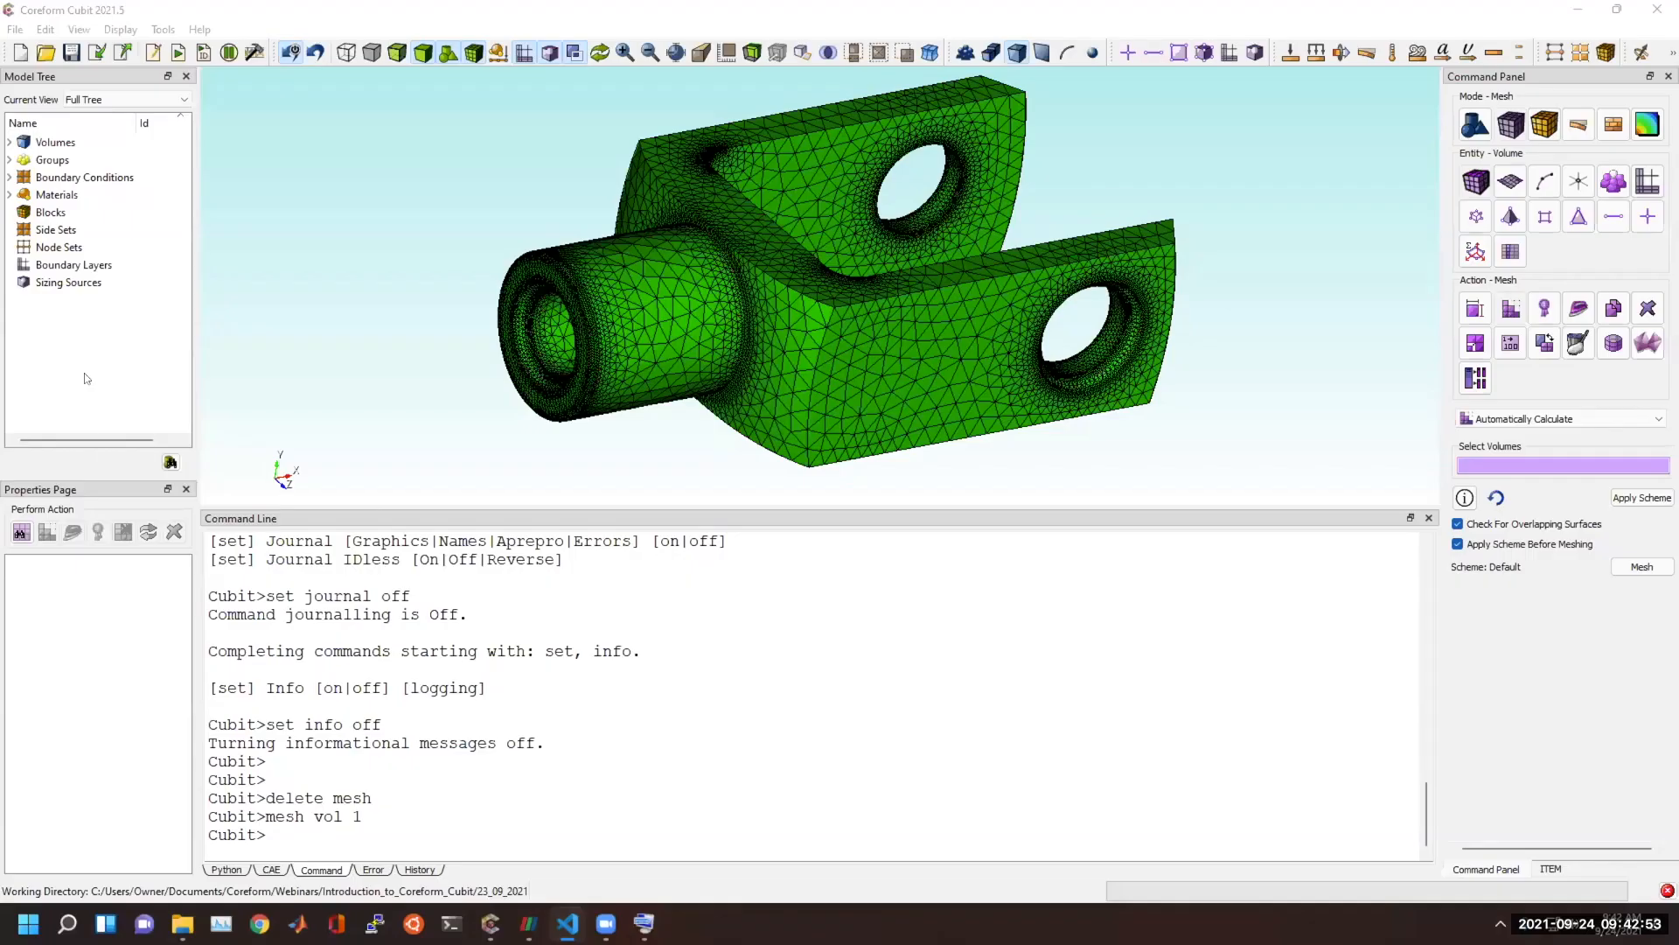
pyautogui.rightClick(411, 831)
pyautogui.click(468, 895)
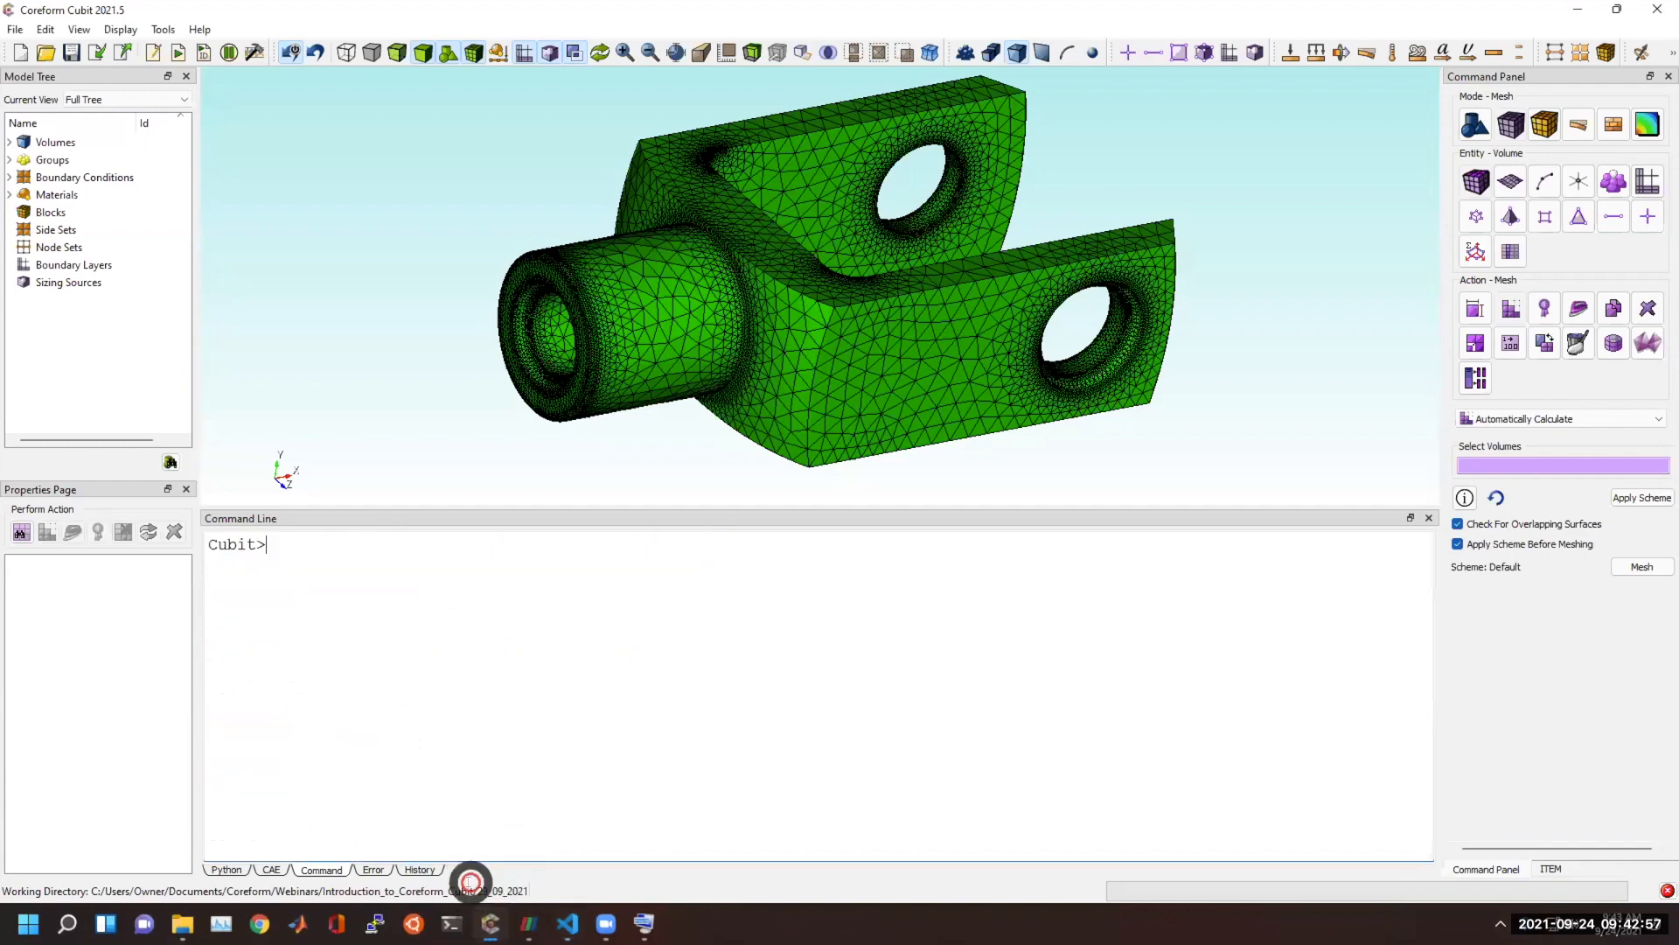
# Turn informational messages and command echo on with "set info on" and "set echo on".
pyautogui.click(415, 683)
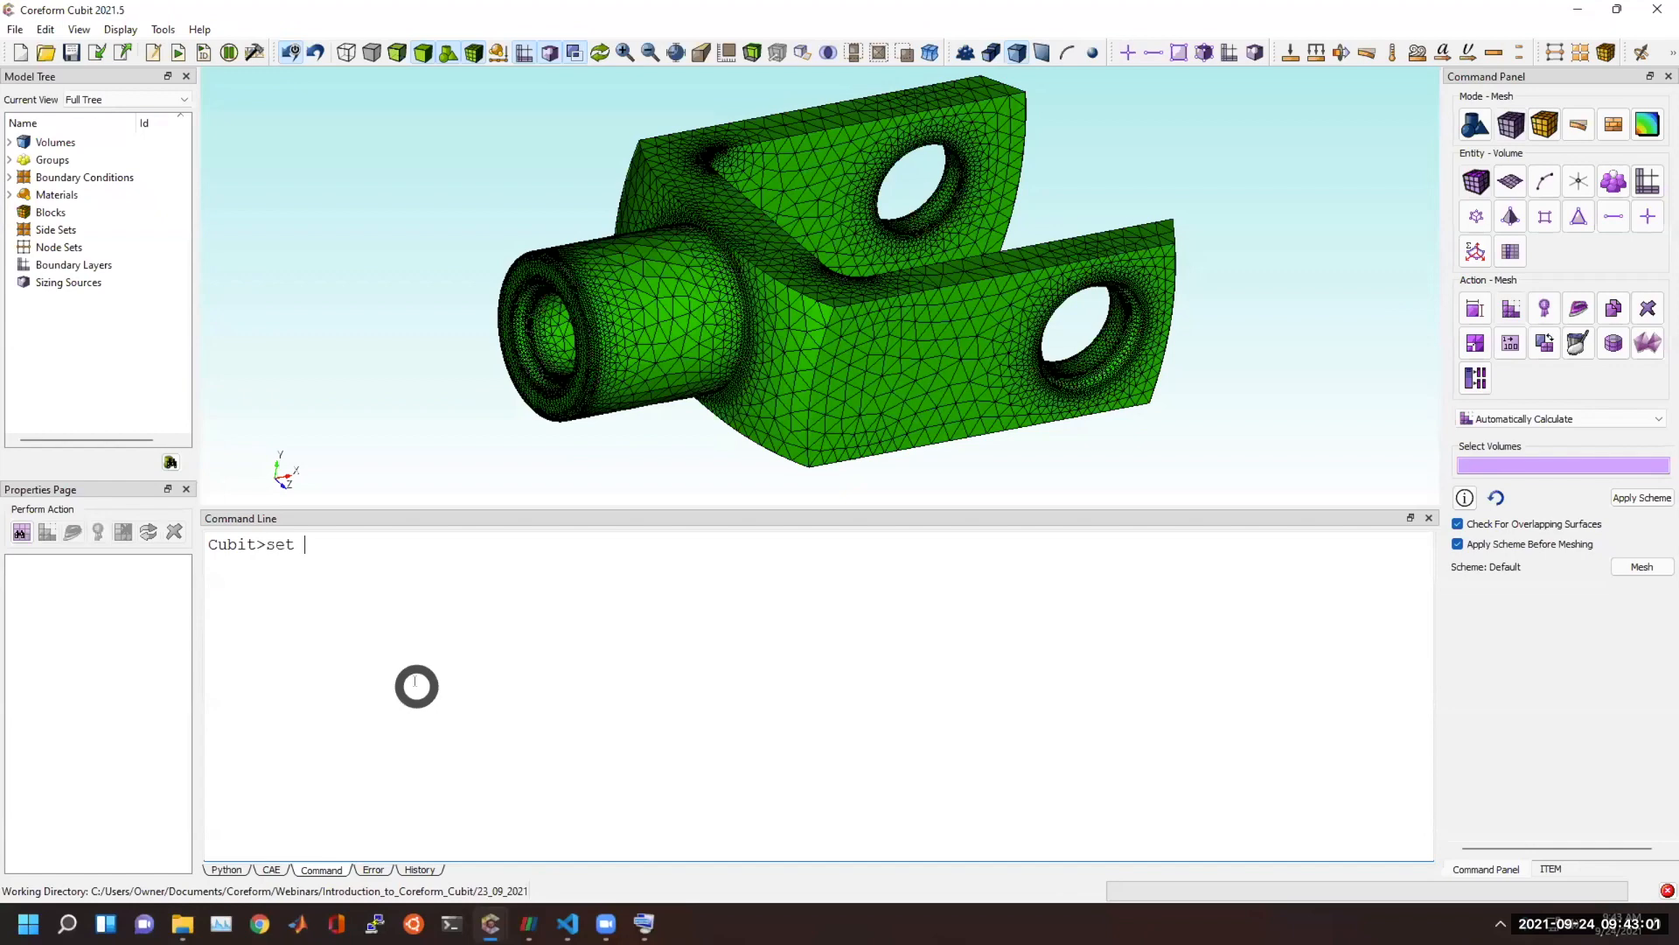
pyautogui.write('set info on')
pyautogui.press('Return')
pyautogui.write('set echo on')
pyautogui.press('Return')
# Turn warnings and command journaling on with "set warning on" and "set journal on".
pyautogui.write('set')
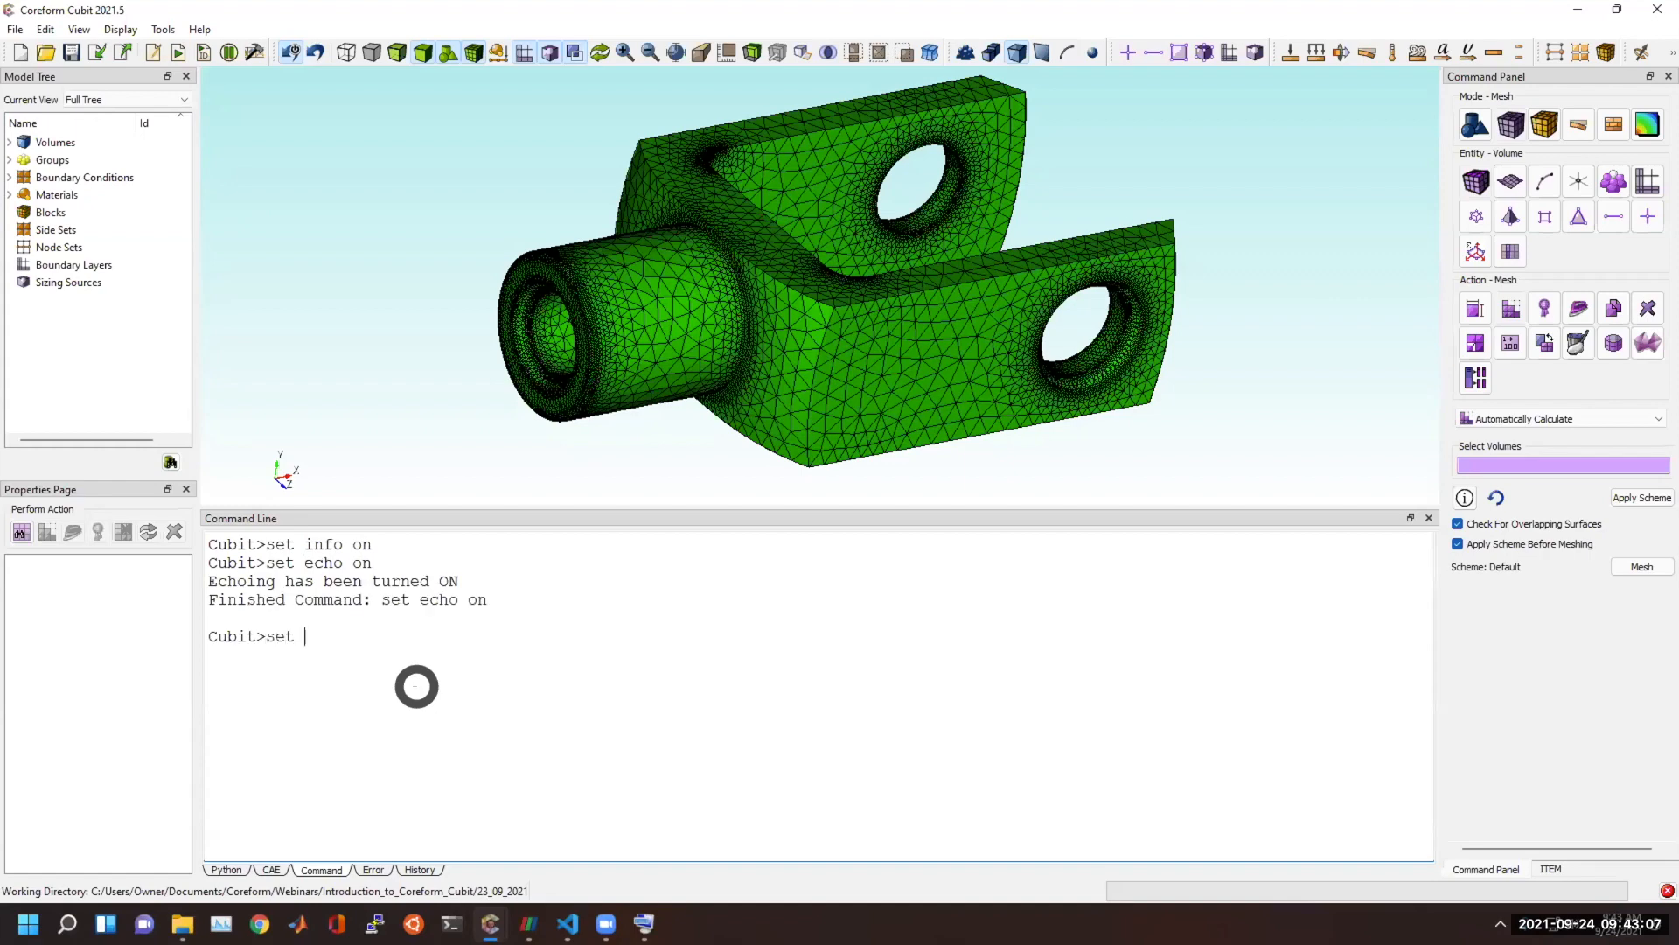
pyautogui.write(' warning on')
pyautogui.press('Return')
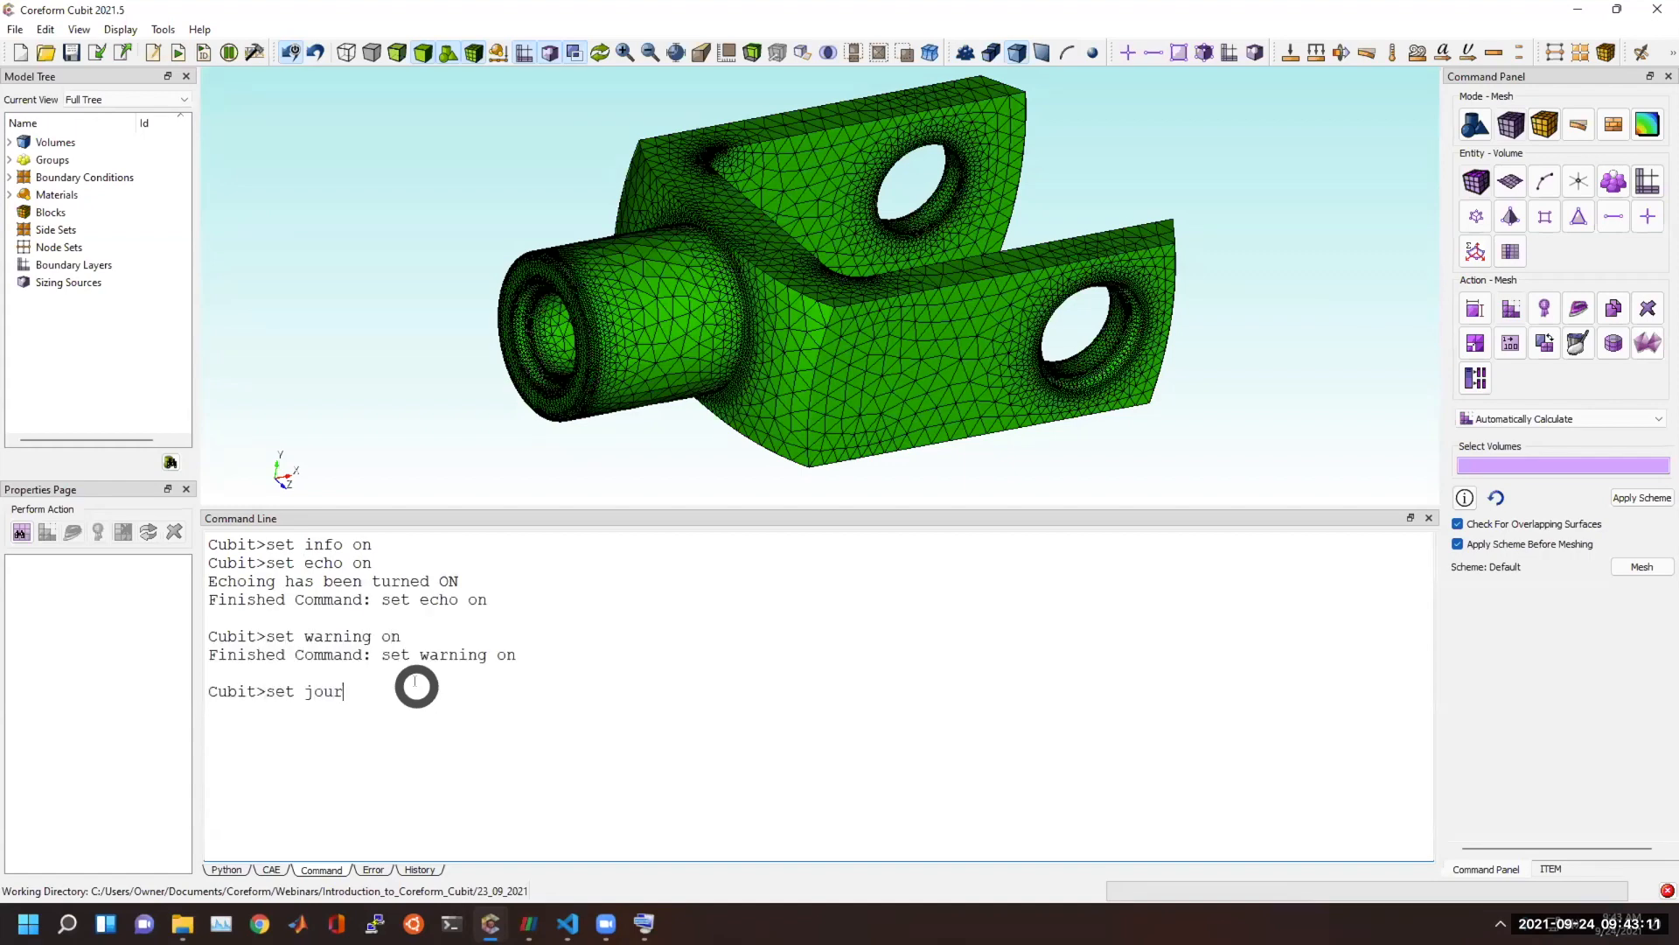
pyautogui.write('set journal on')
pyautogui.press('Return')
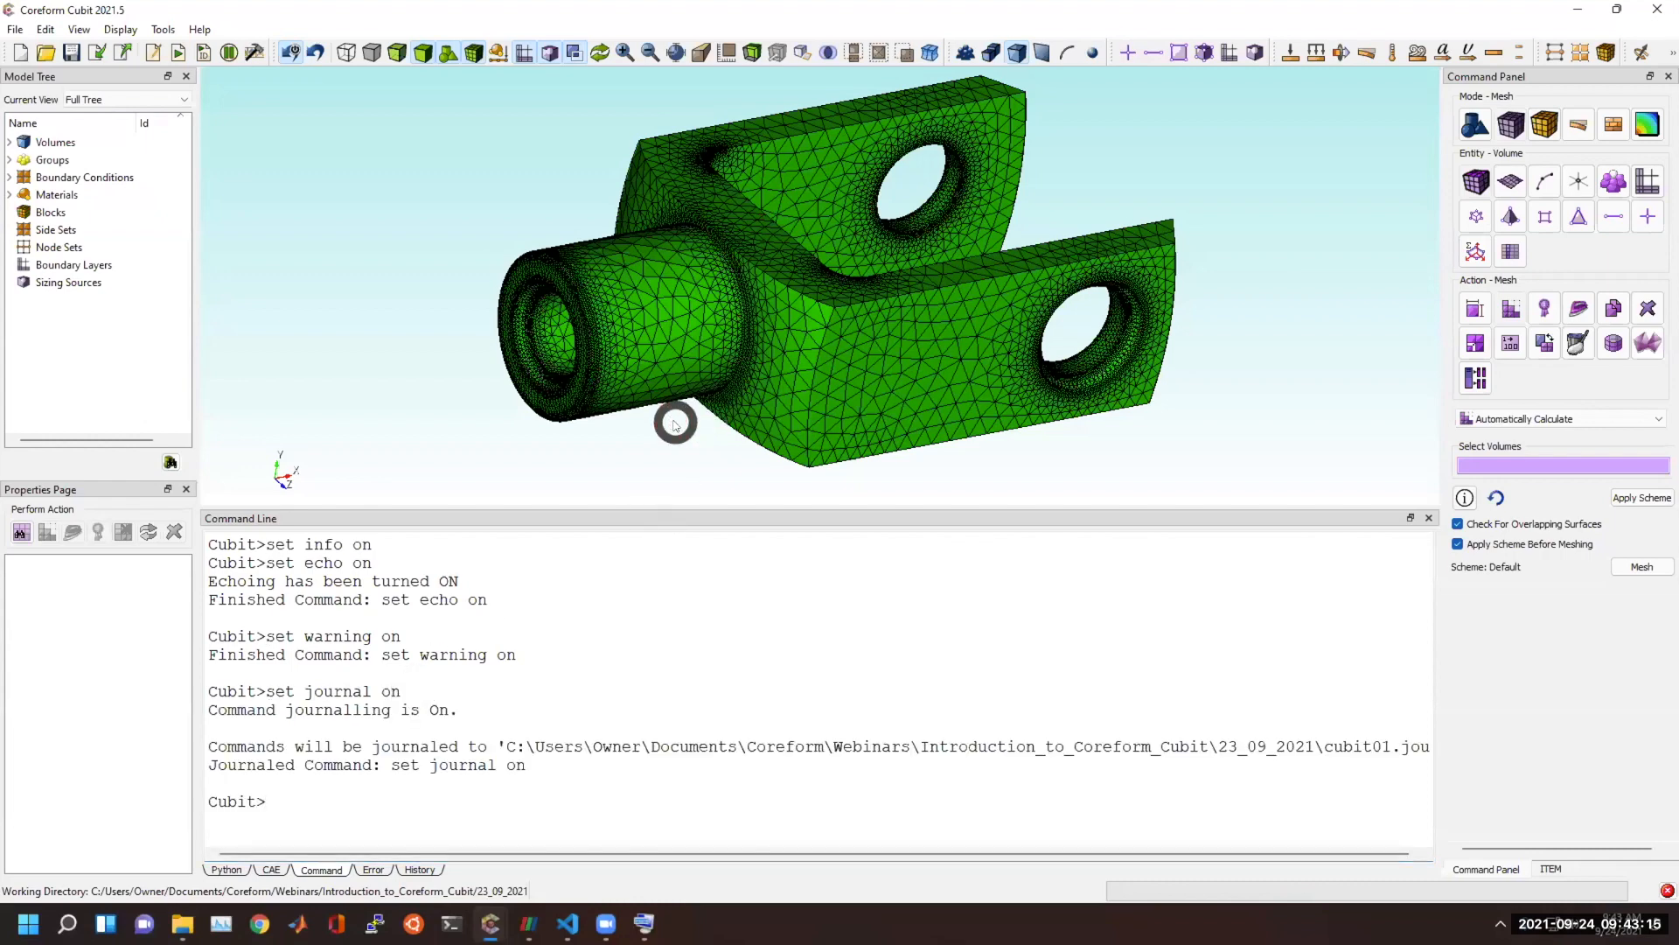
# Start a new model and import eros_asteroid.stl as an STL file with the Make Elements option enabled.
pyautogui.moveTo(952, 330); pyautogui.dragTo(787, 323)
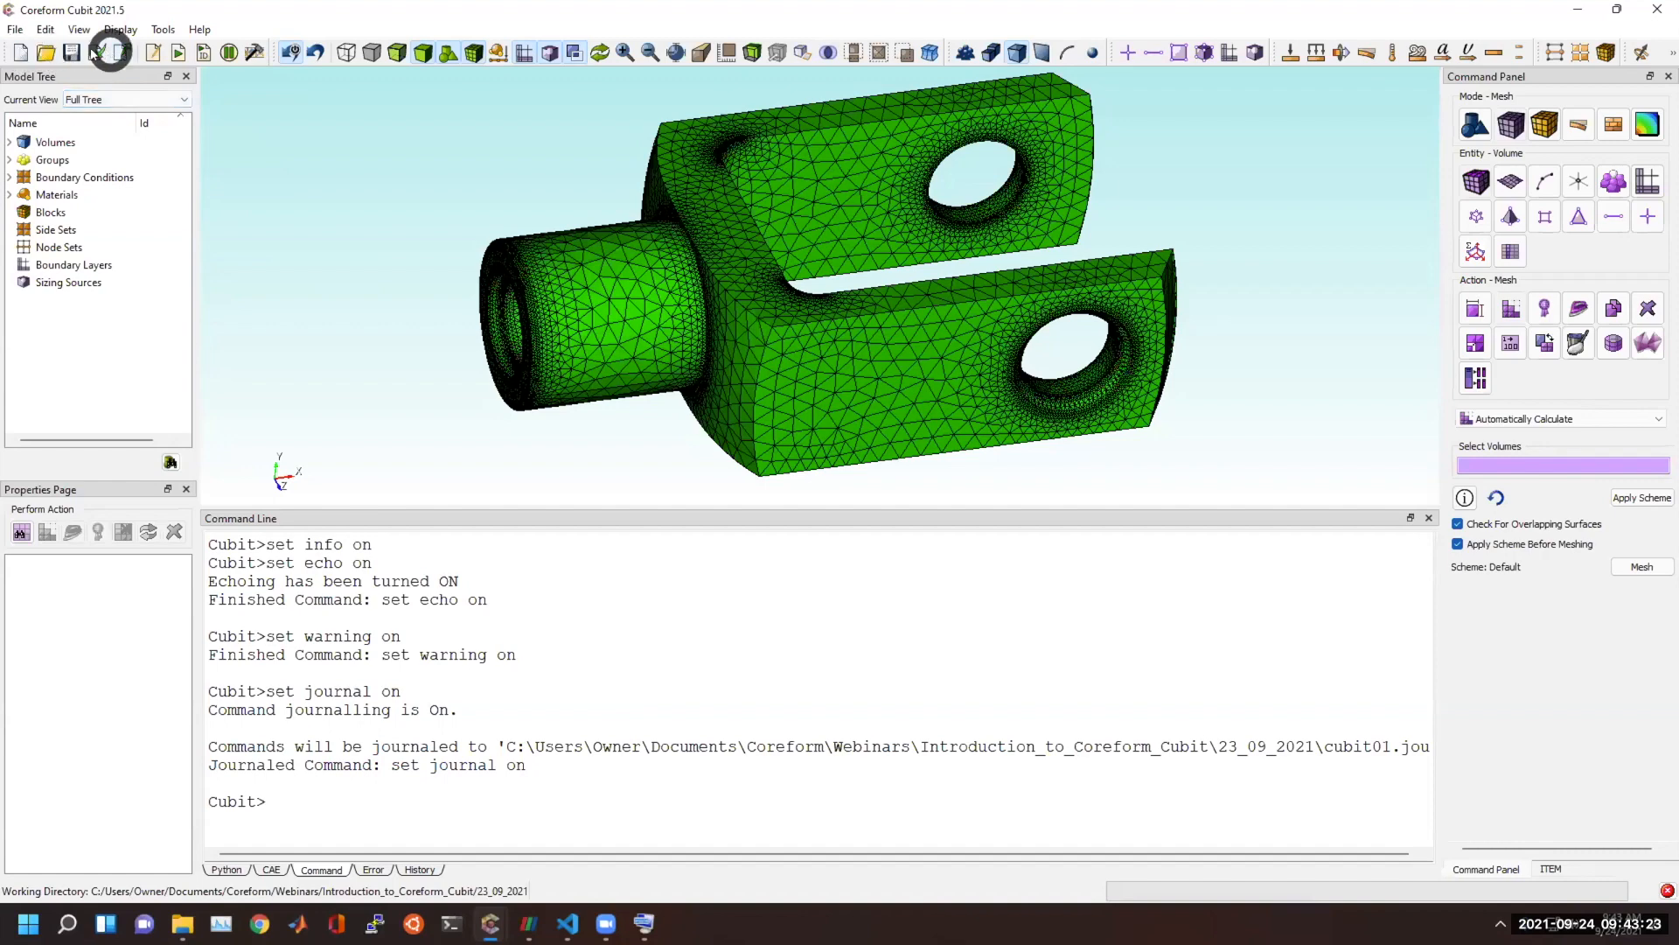
pyautogui.click(22, 54)
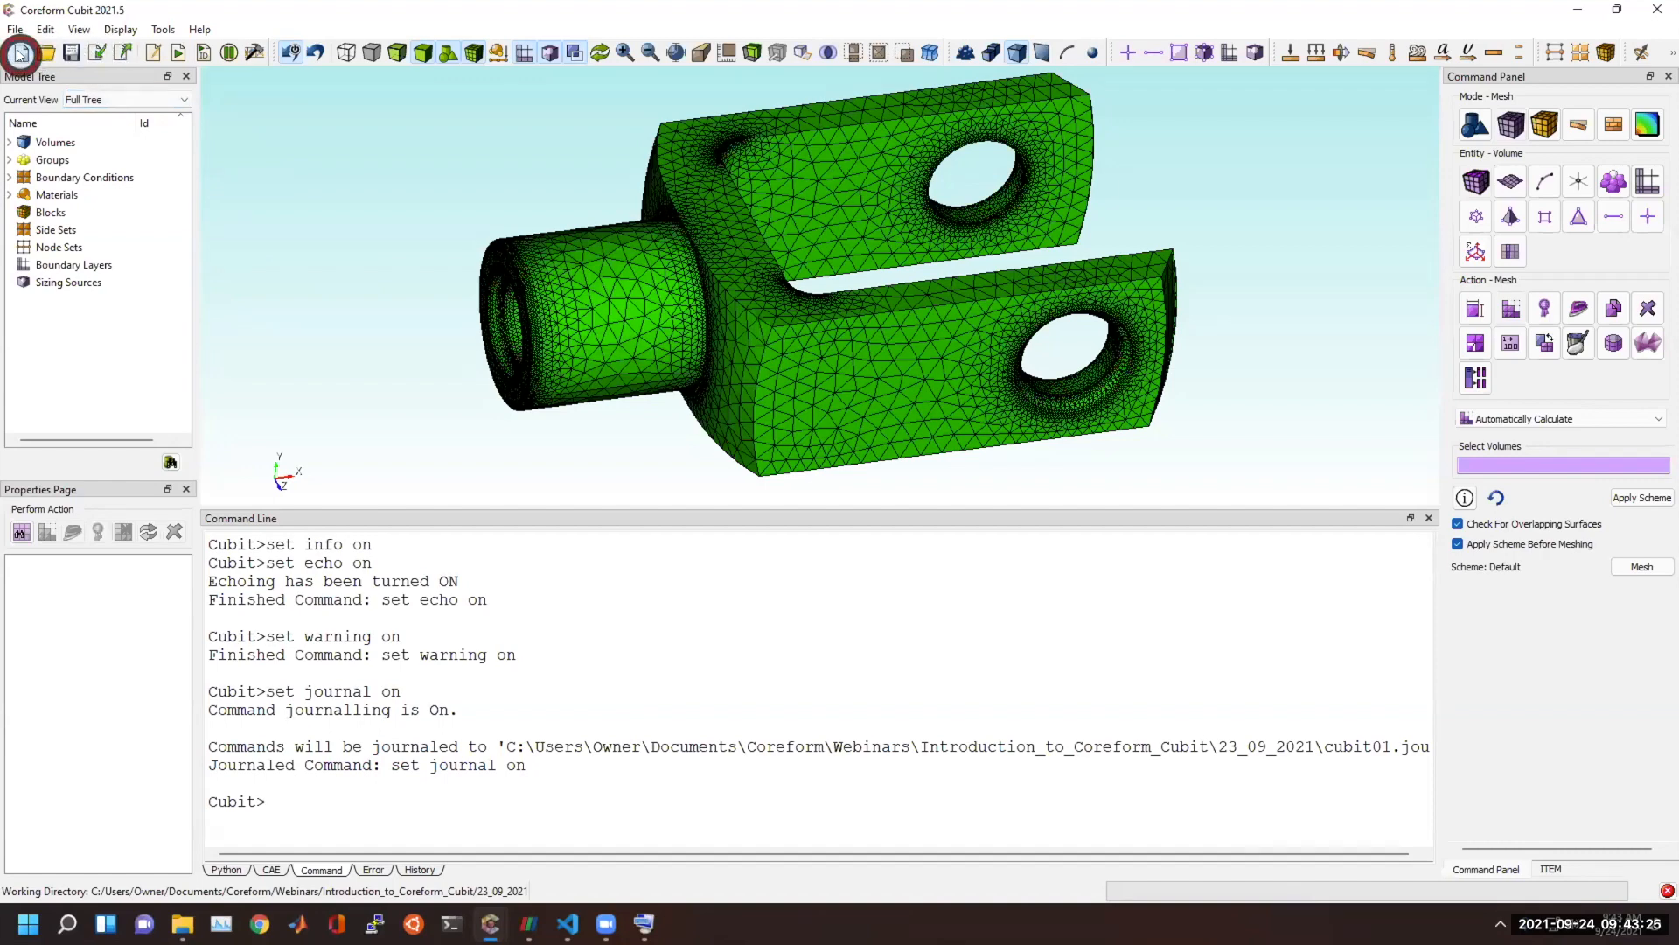
pyautogui.click(97, 53)
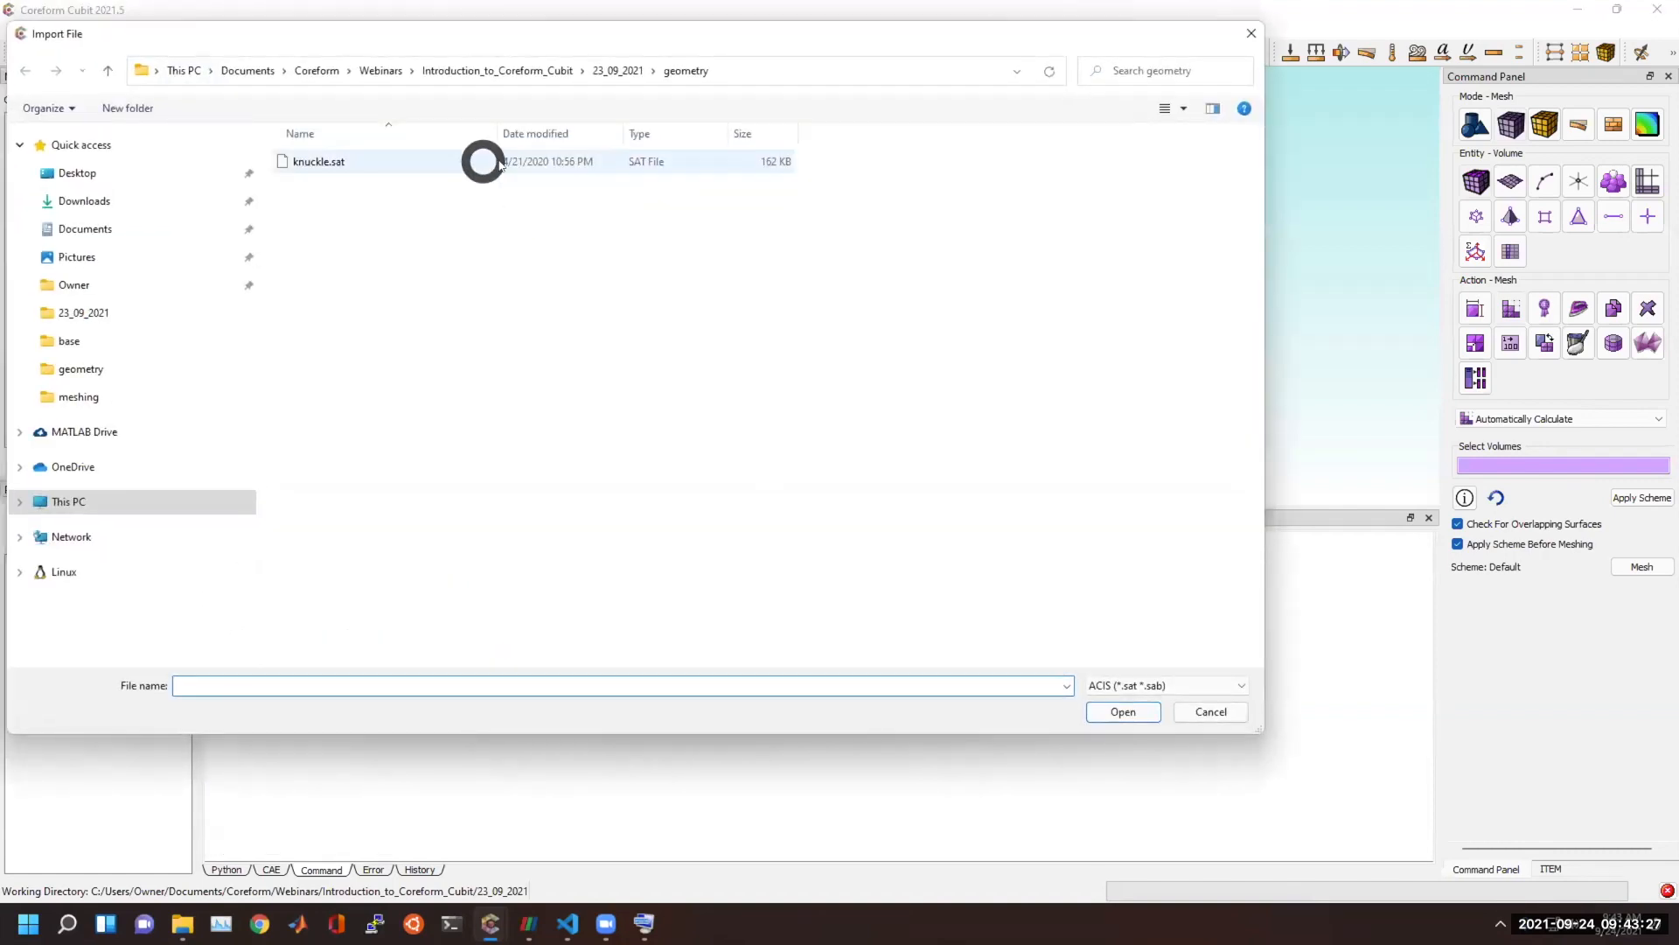
pyautogui.click(1148, 684)
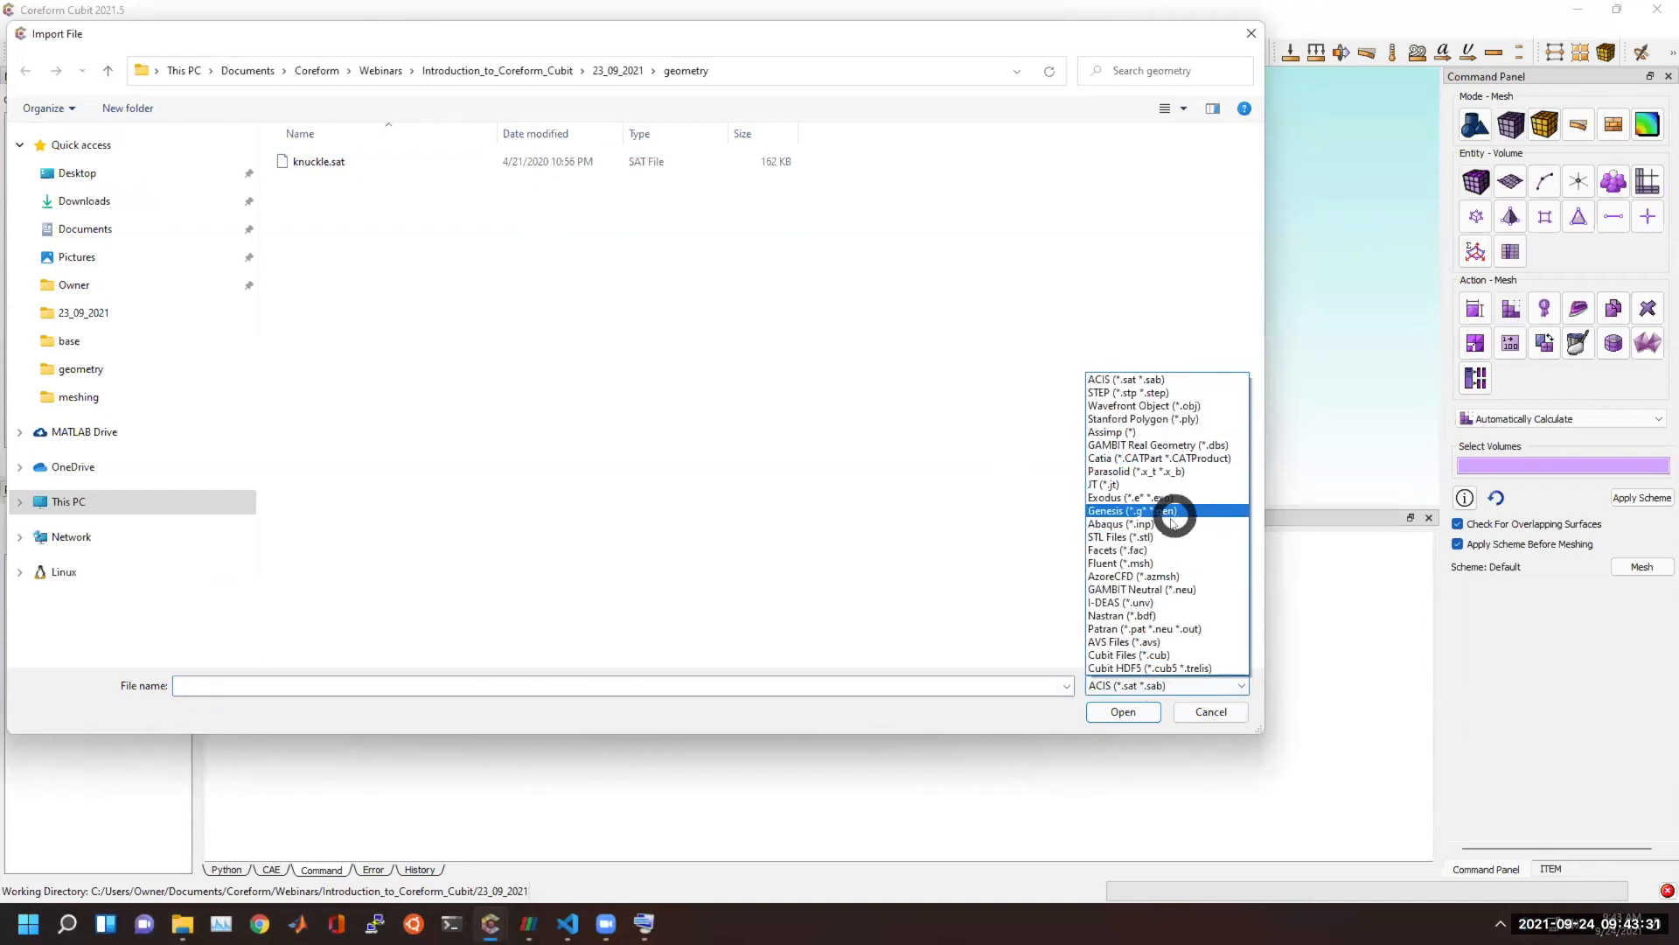
pyautogui.click(1198, 538)
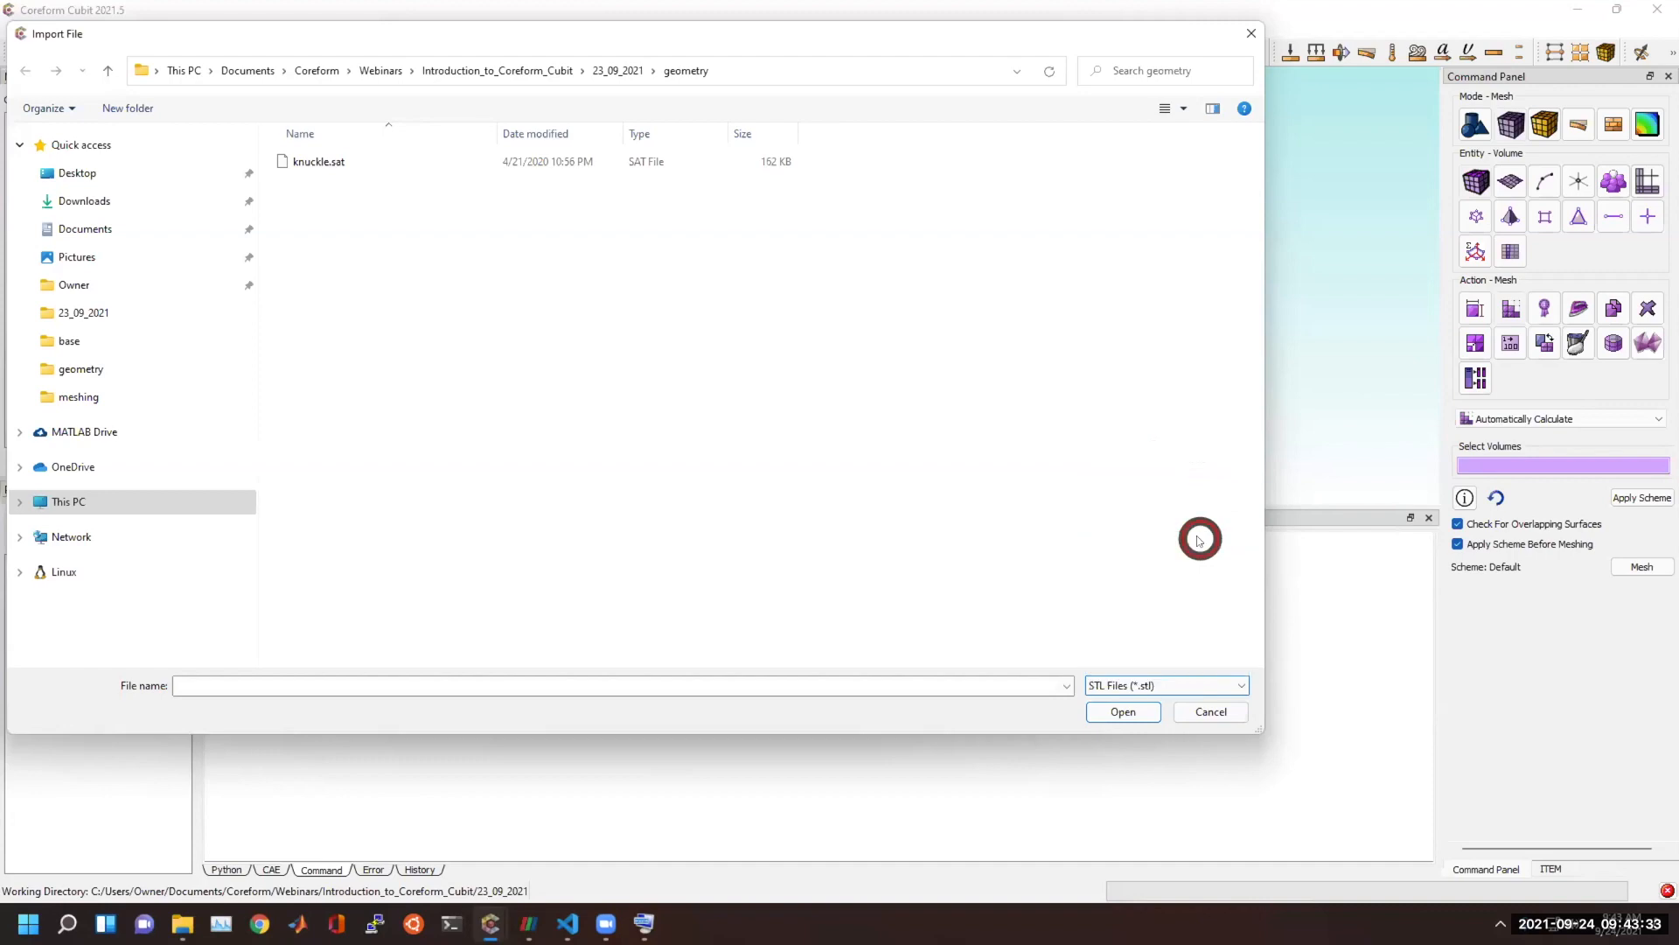
pyautogui.doubleClick(367, 162)
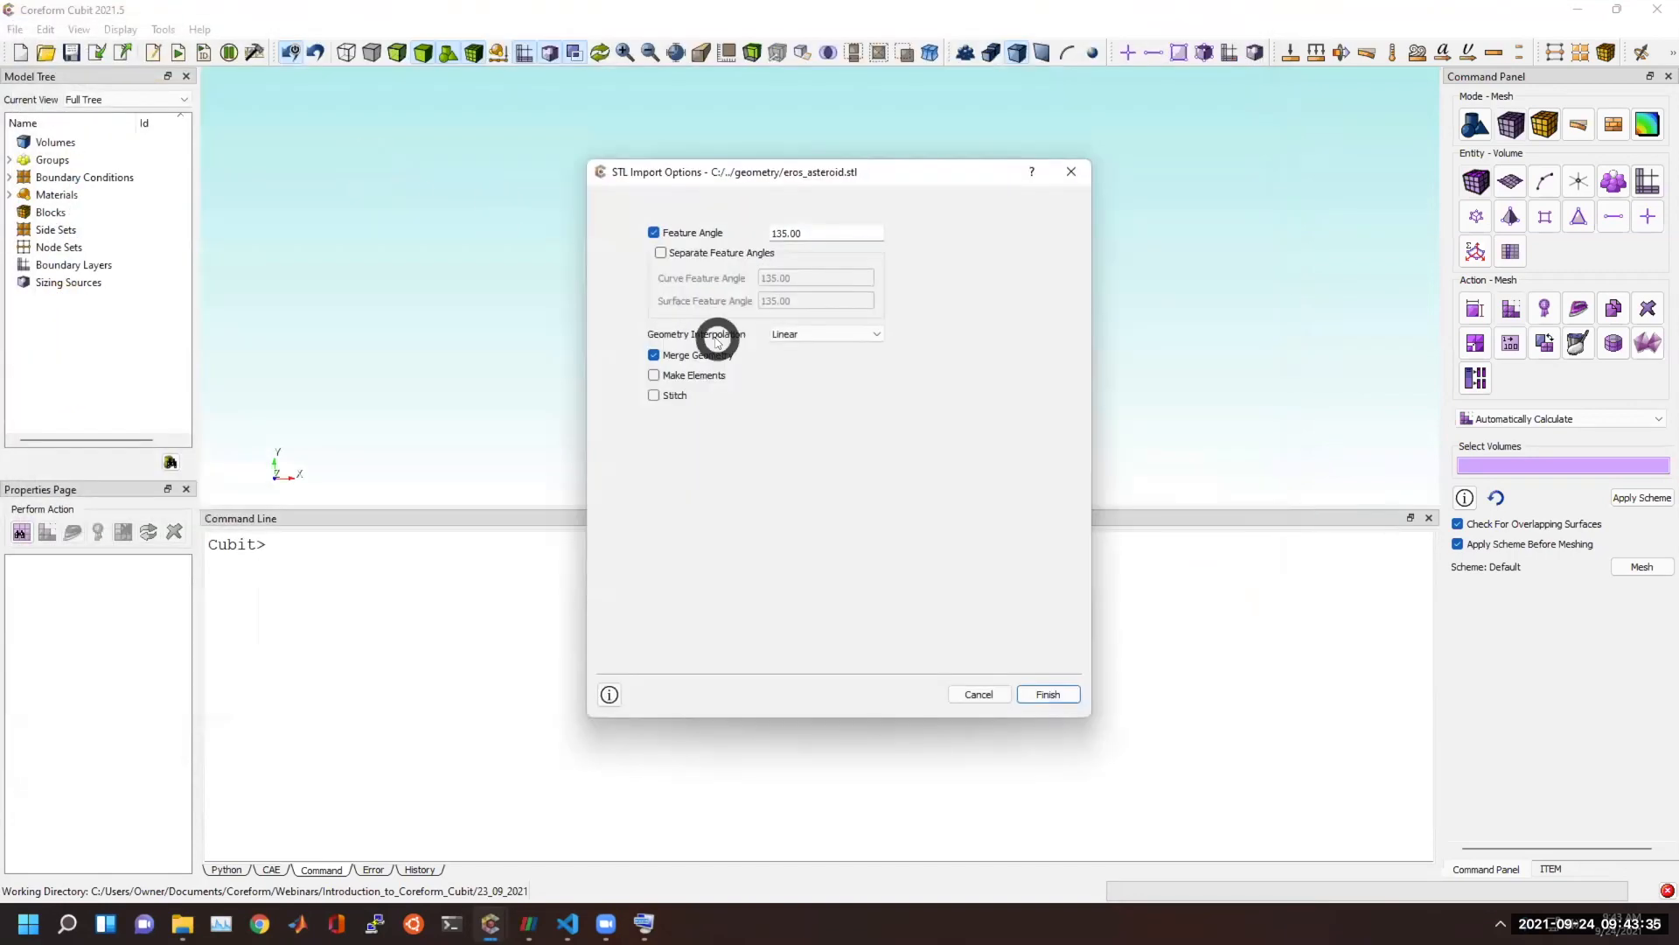
pyautogui.click(679, 376)
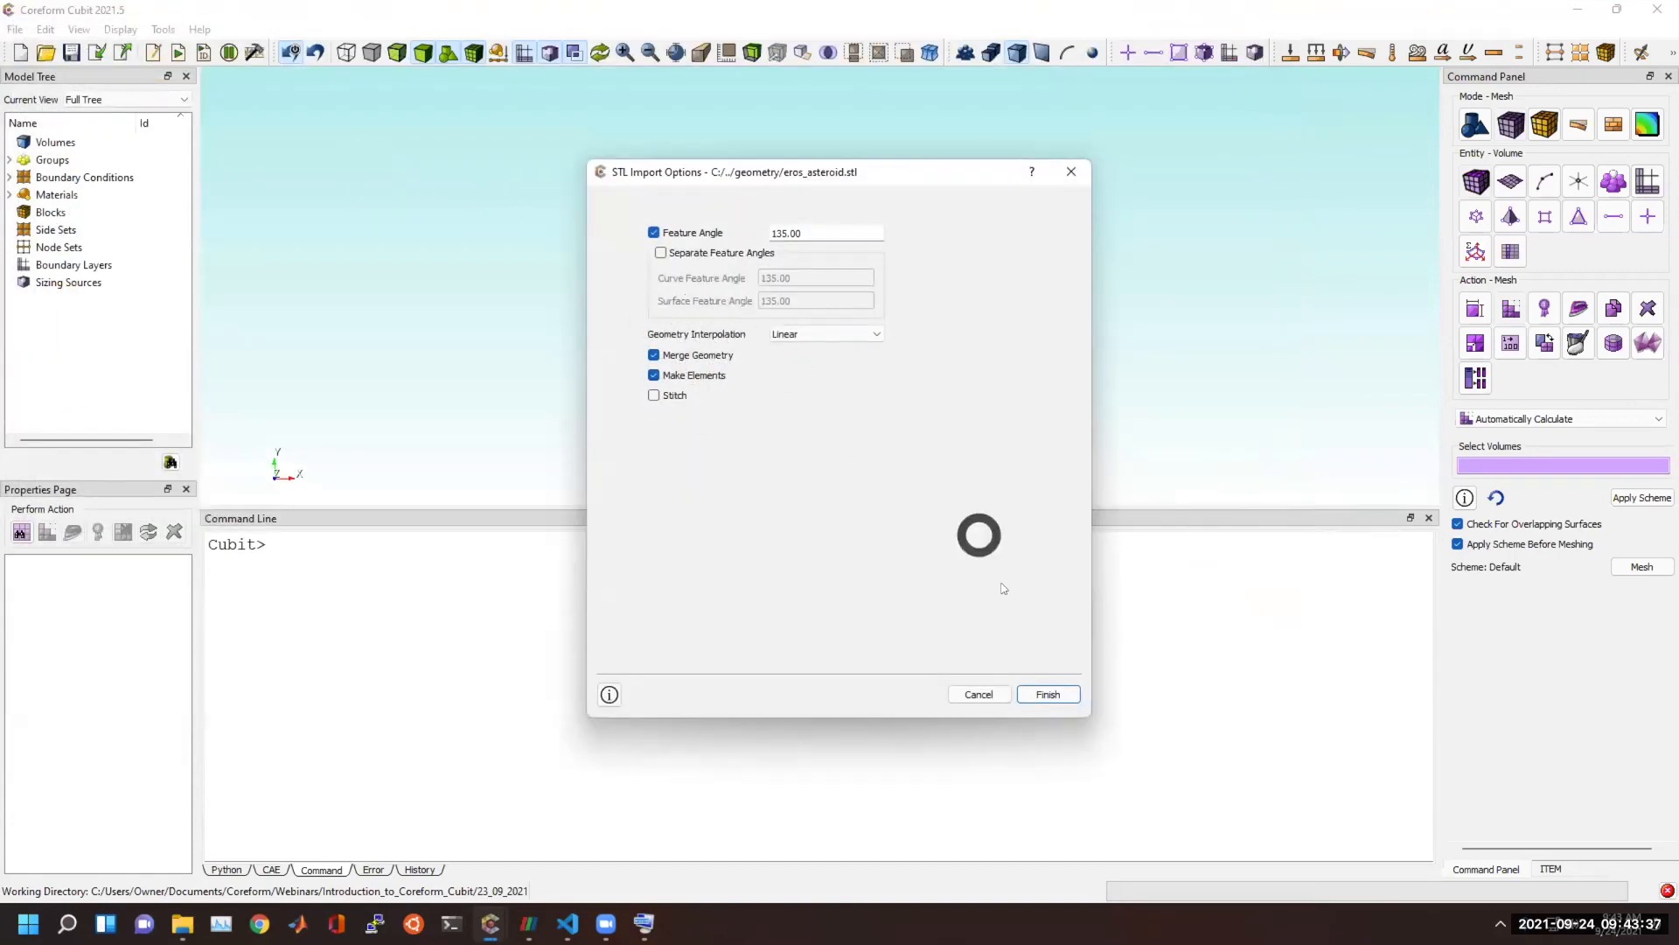
pyautogui.click(1049, 694)
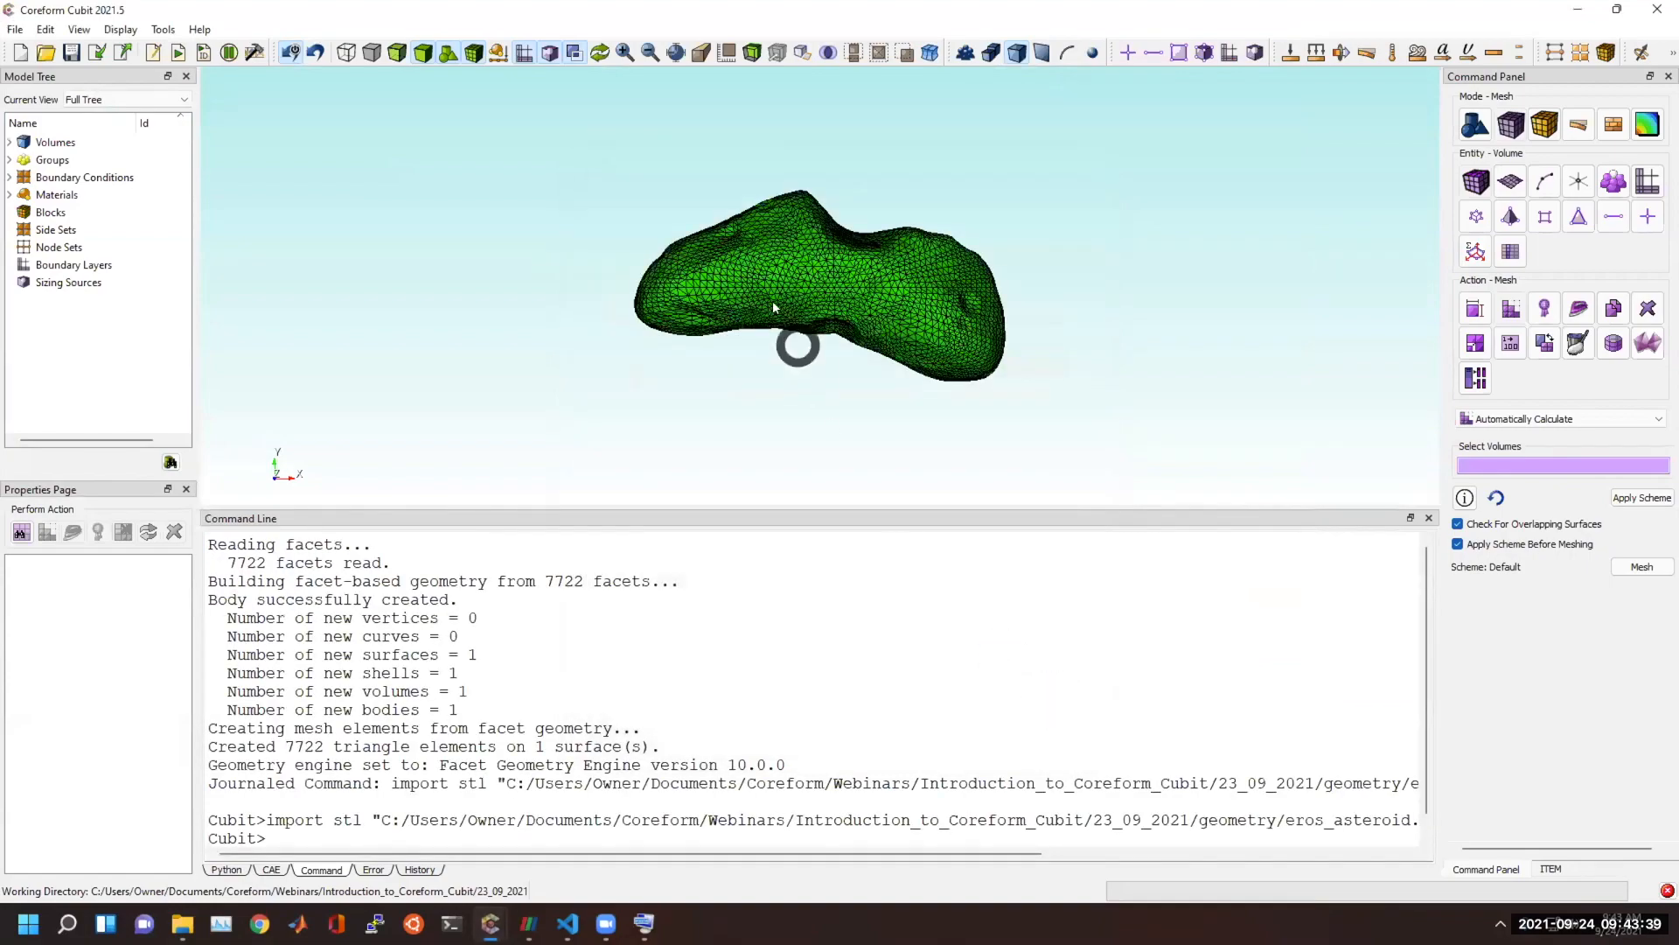
pyautogui.scroll(5, 810, 372)
pyautogui.moveTo(680, 262); pyautogui.dragTo(774, 647)
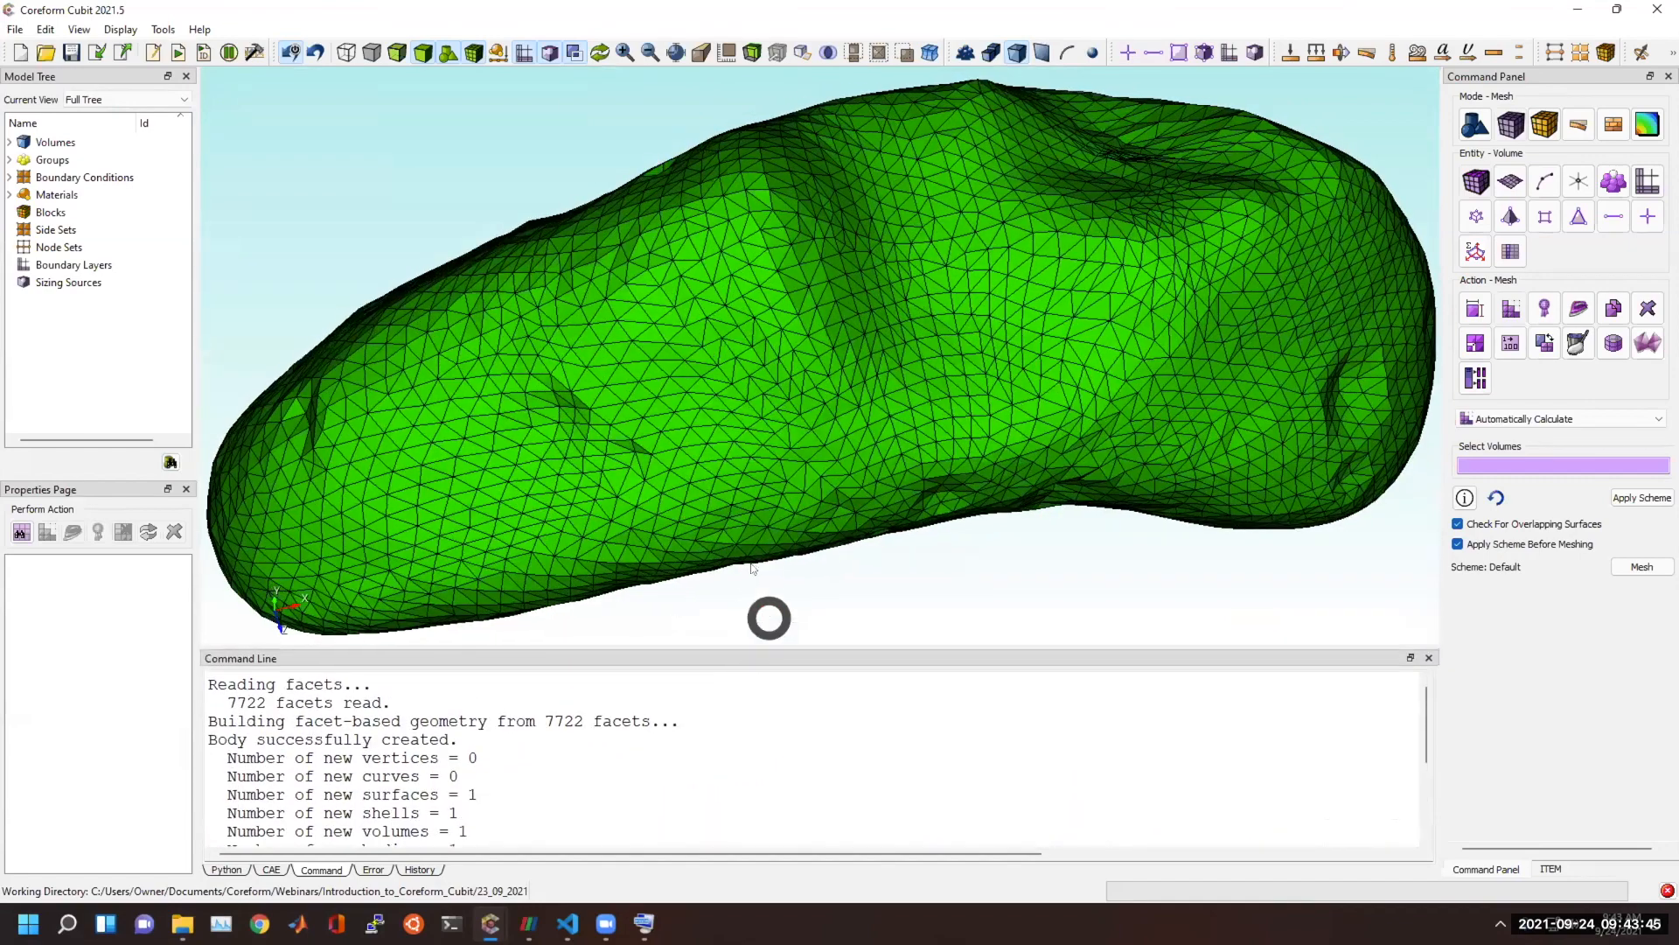
pyautogui.scroll(-3, 761, 581)
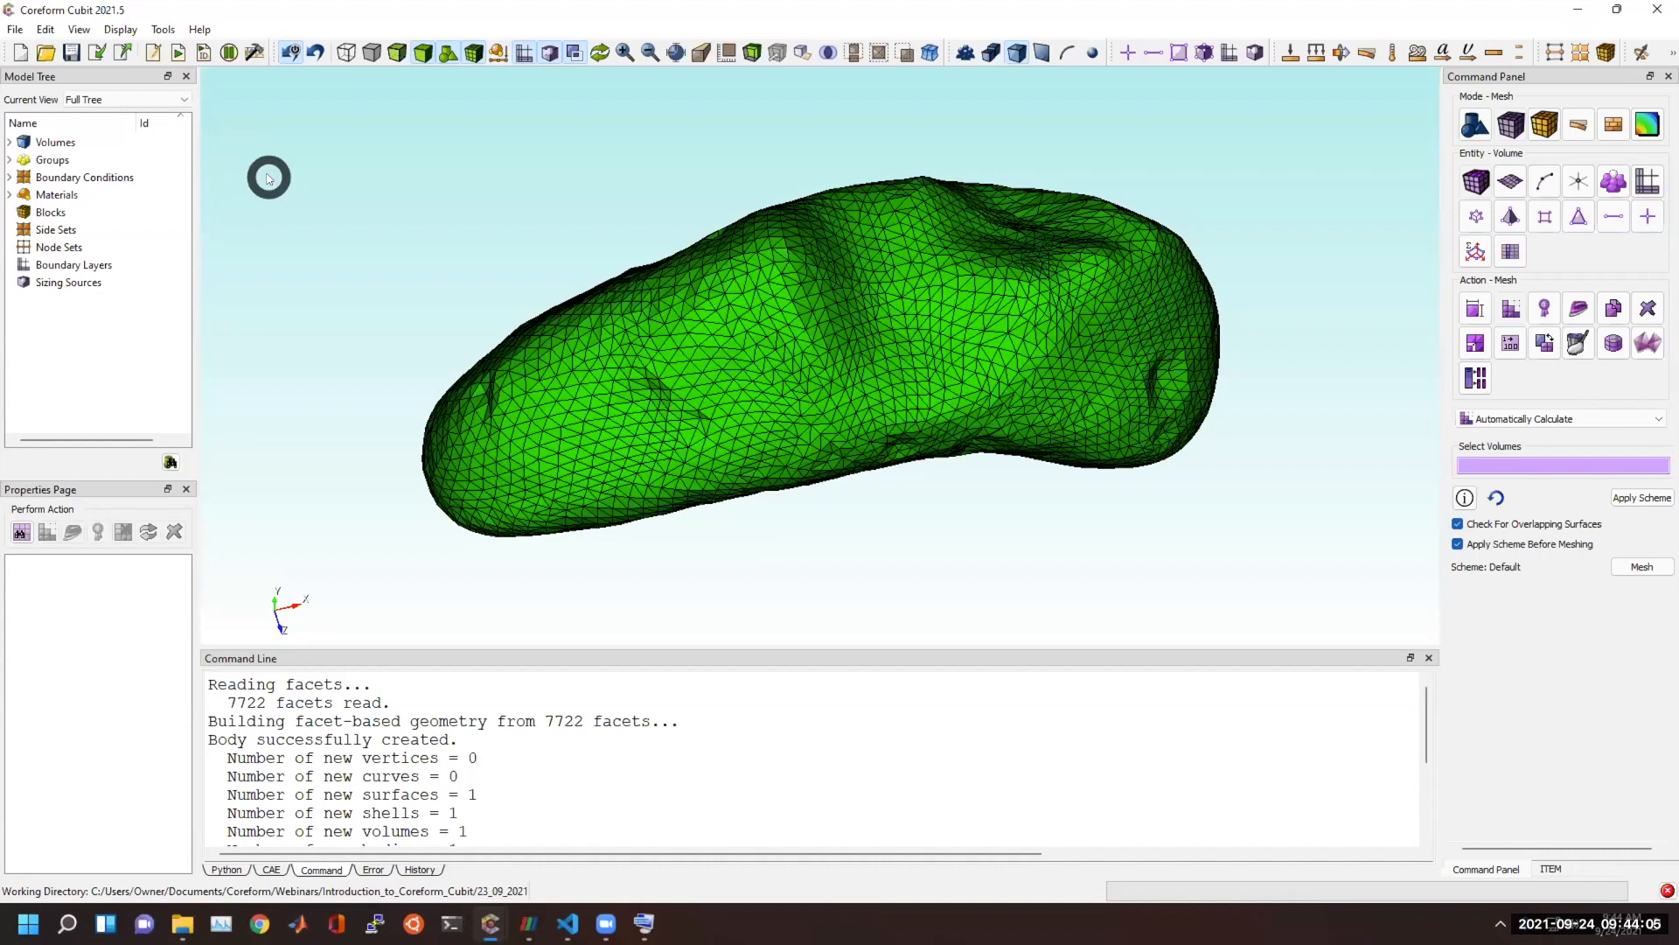
# Start a new model and create a brick with x 1.
pyautogui.click(21, 52)
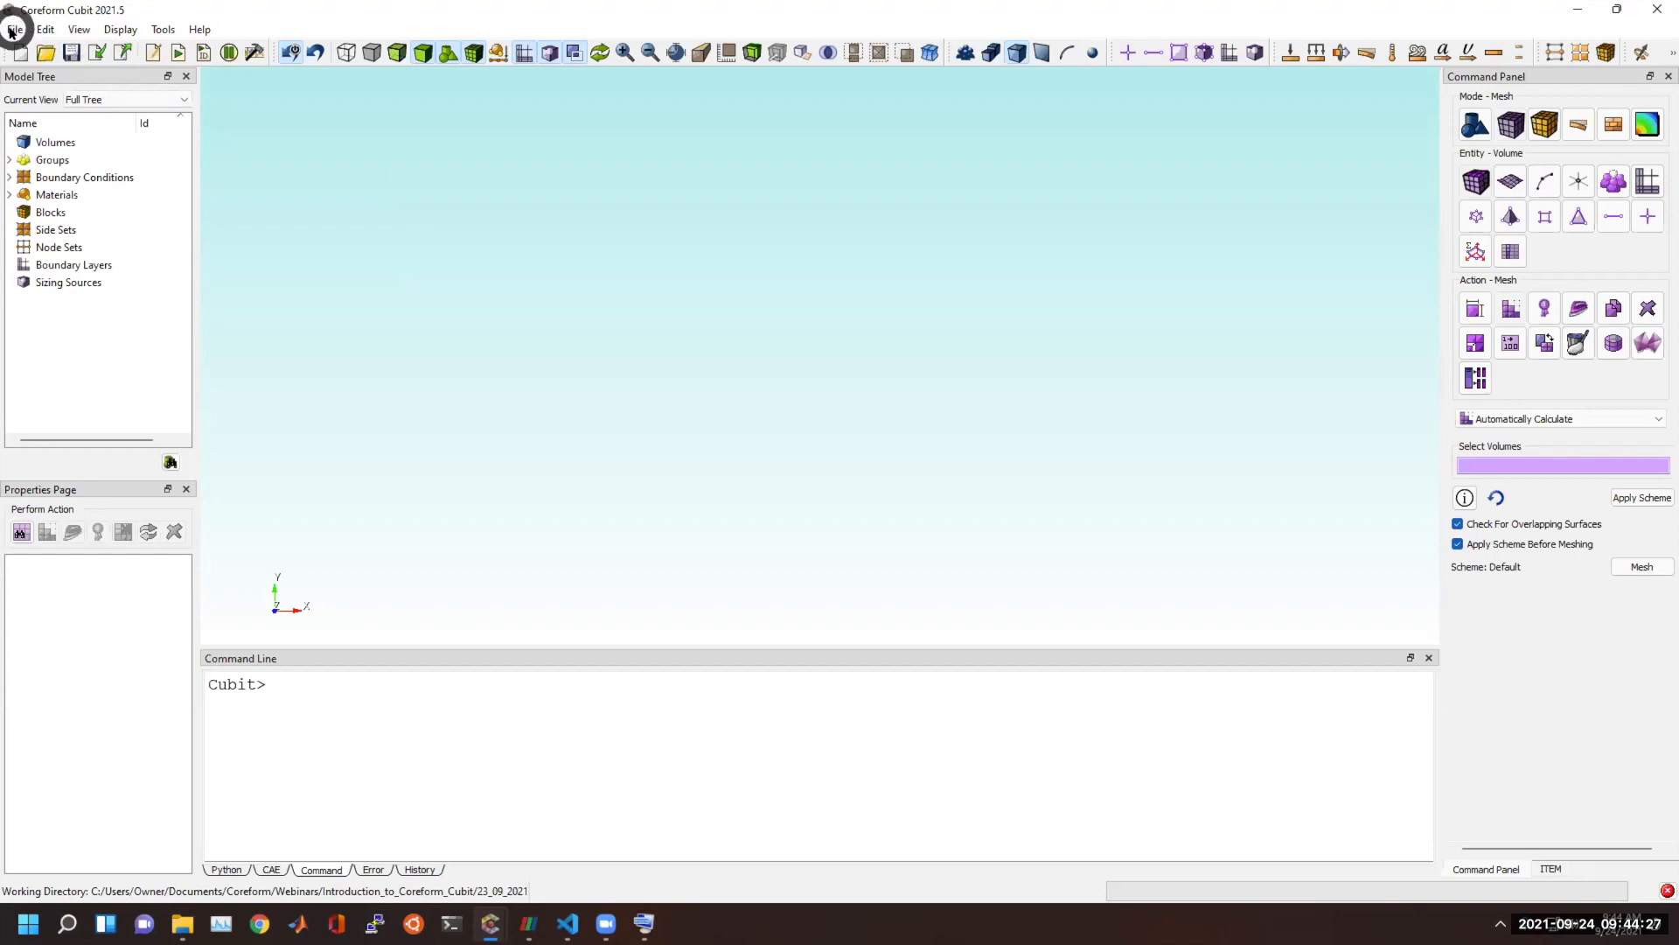
pyautogui.click(510, 739)
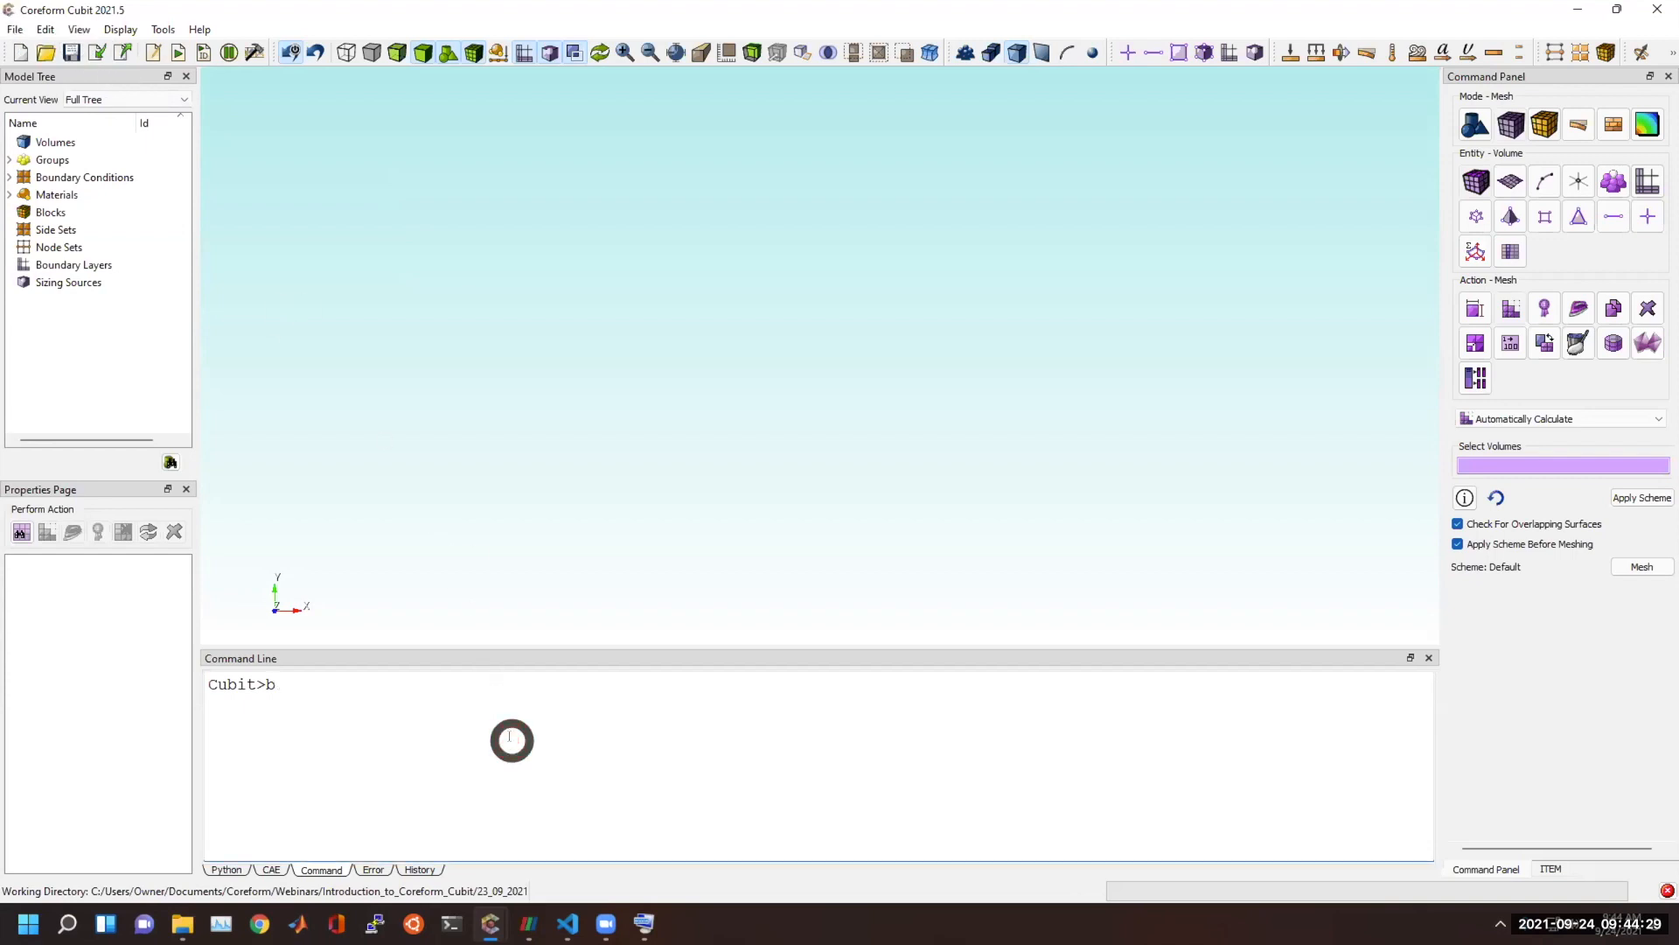
pyautogui.write('bri x 1')
pyautogui.press('Return')
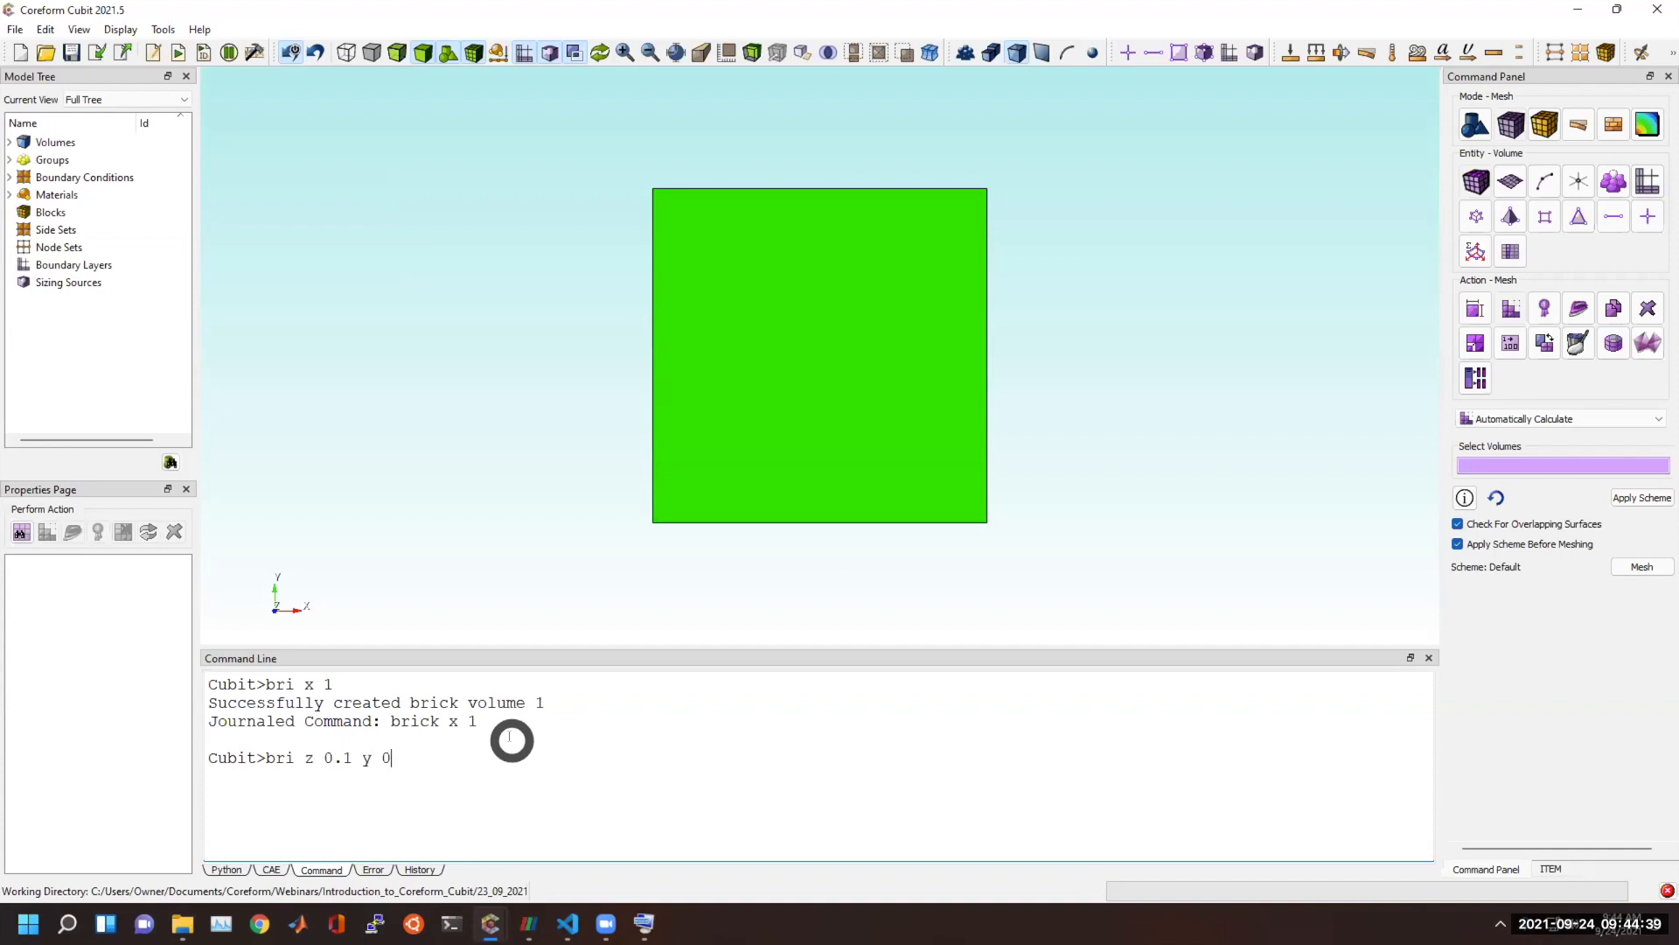
# Create bricks z 0.1 y 0.1 x 1 and z 0.1 y 0.1 x 0.9, and display the model as transparent.
pyautogui.press('Return')
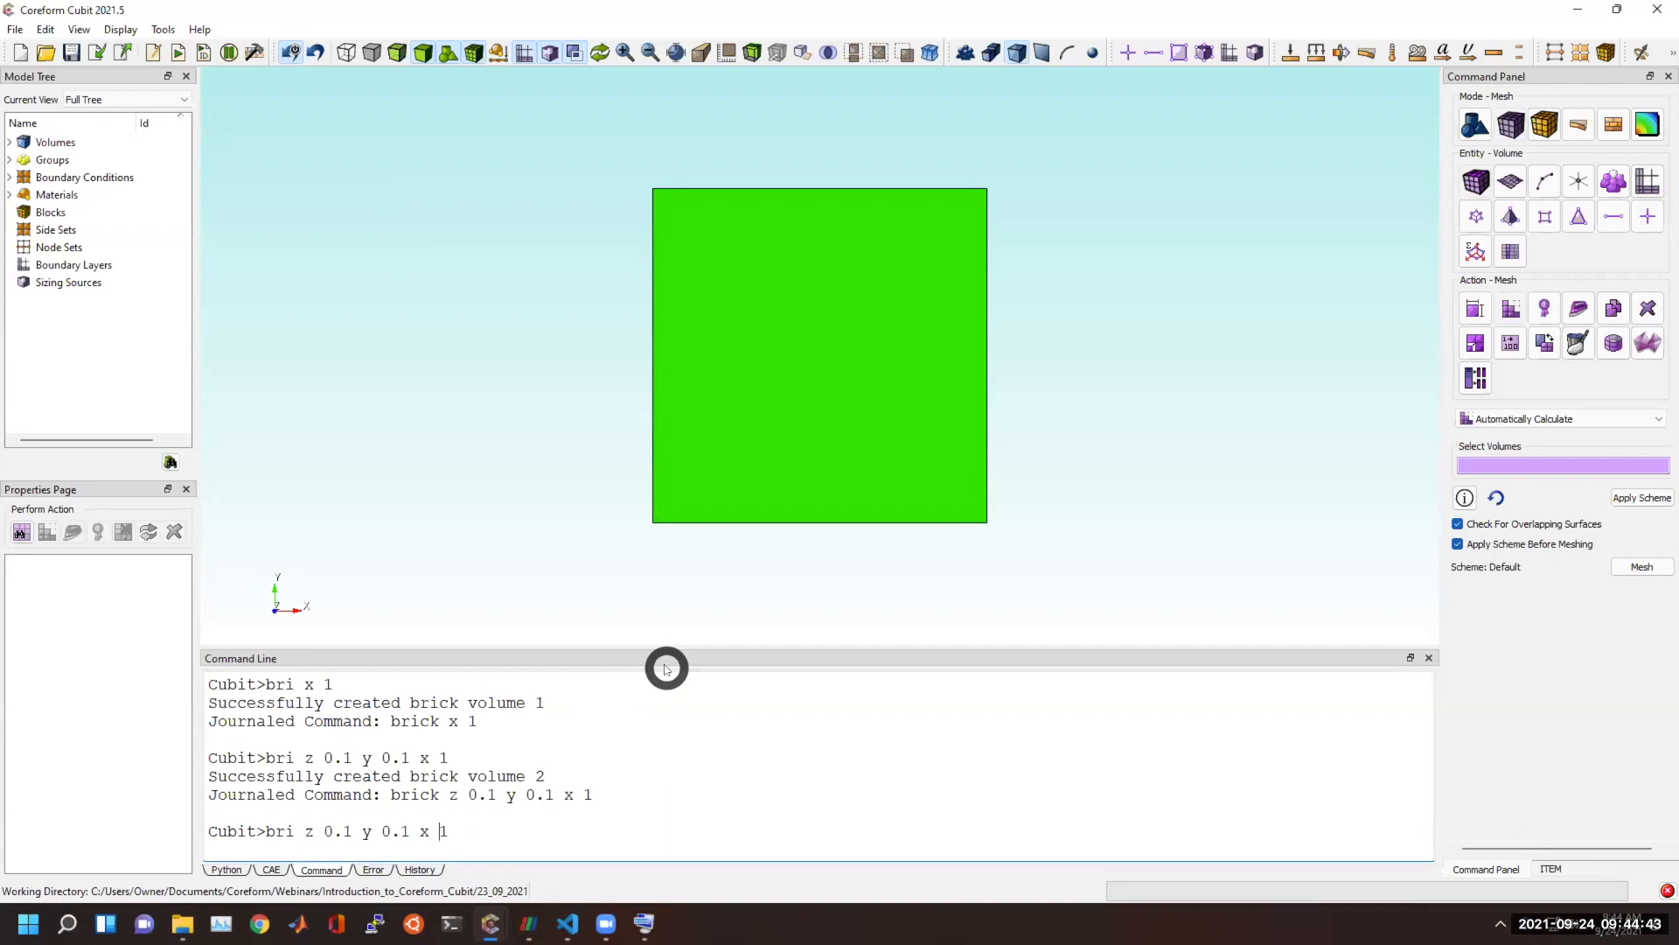
pyautogui.press('Return')
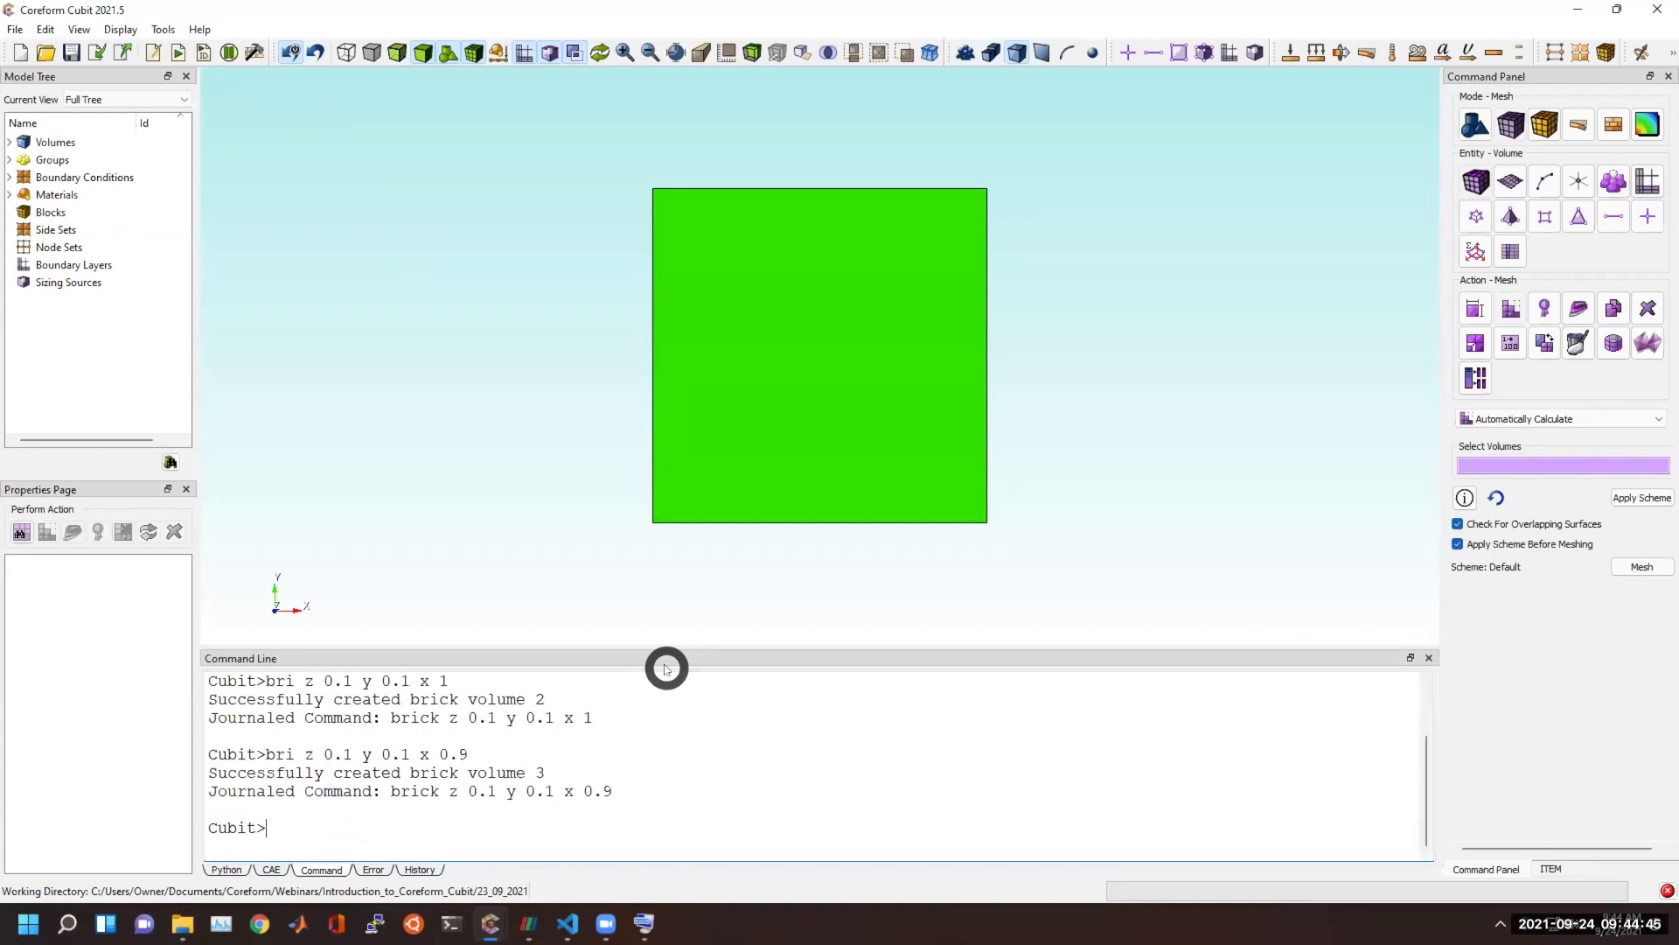
pyautogui.click(398, 54)
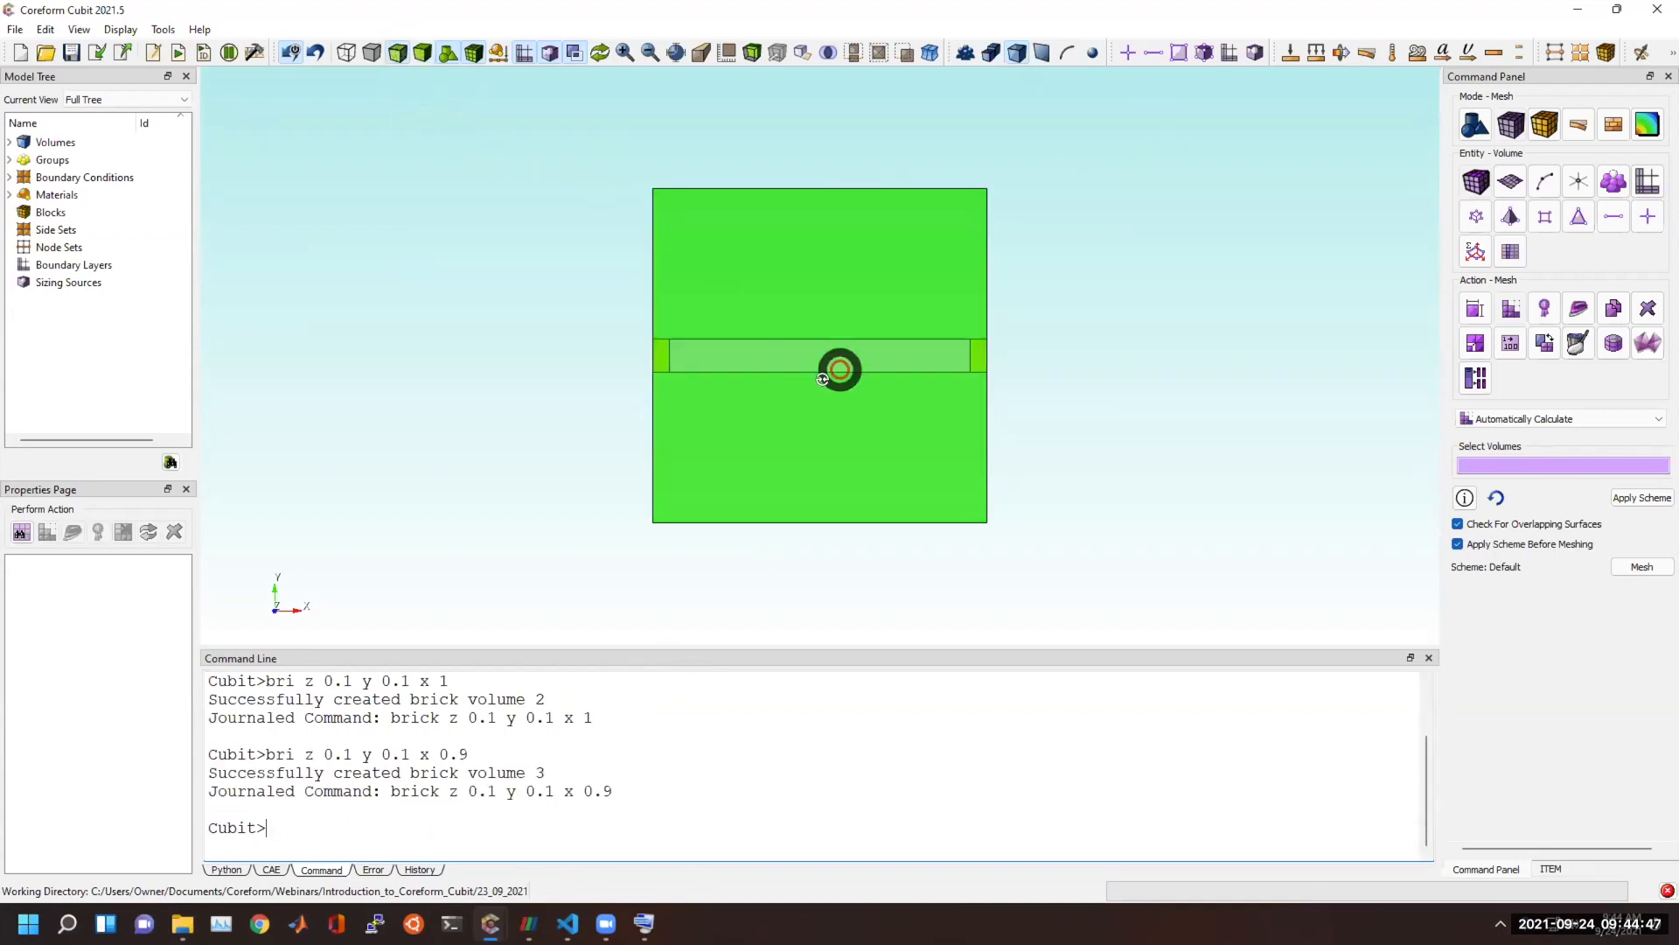
pyautogui.moveTo(834, 368); pyautogui.dragTo(708, 490, button='middle')
# Create a plate-shaped brick with z 0.1, y 0.9 and x 0.9, and delete volumes 2 and 3.
pyautogui.click(432, 828)
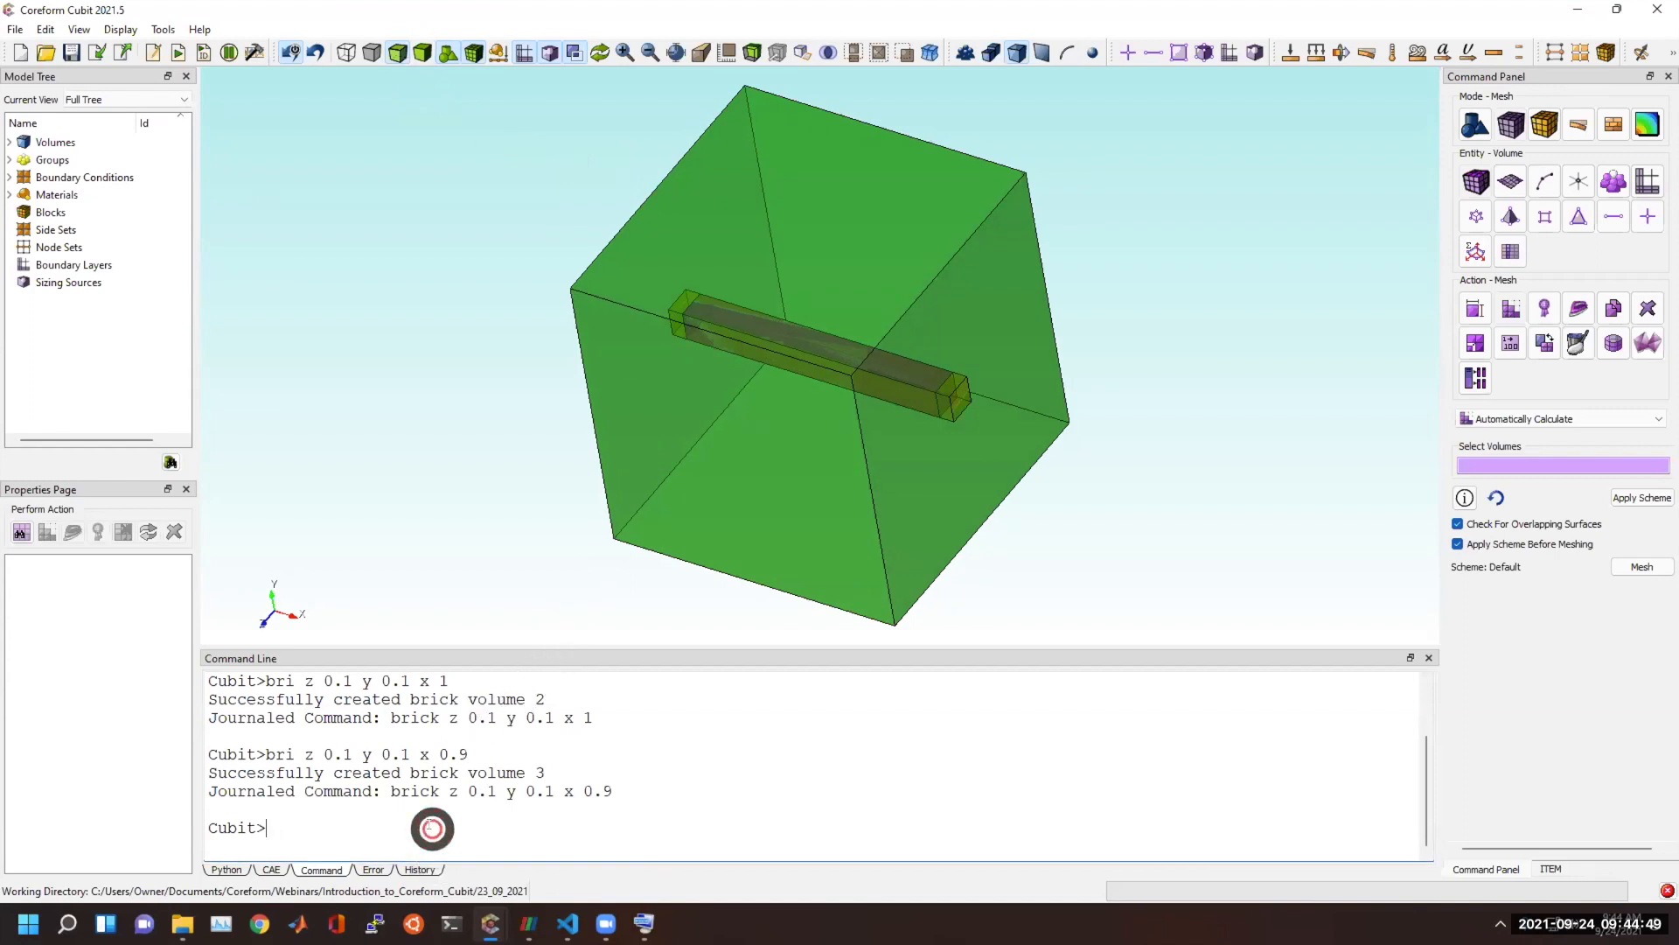
pyautogui.write('bri z 0.1 y 0.9 x 0.9')
pyautogui.press('Return')
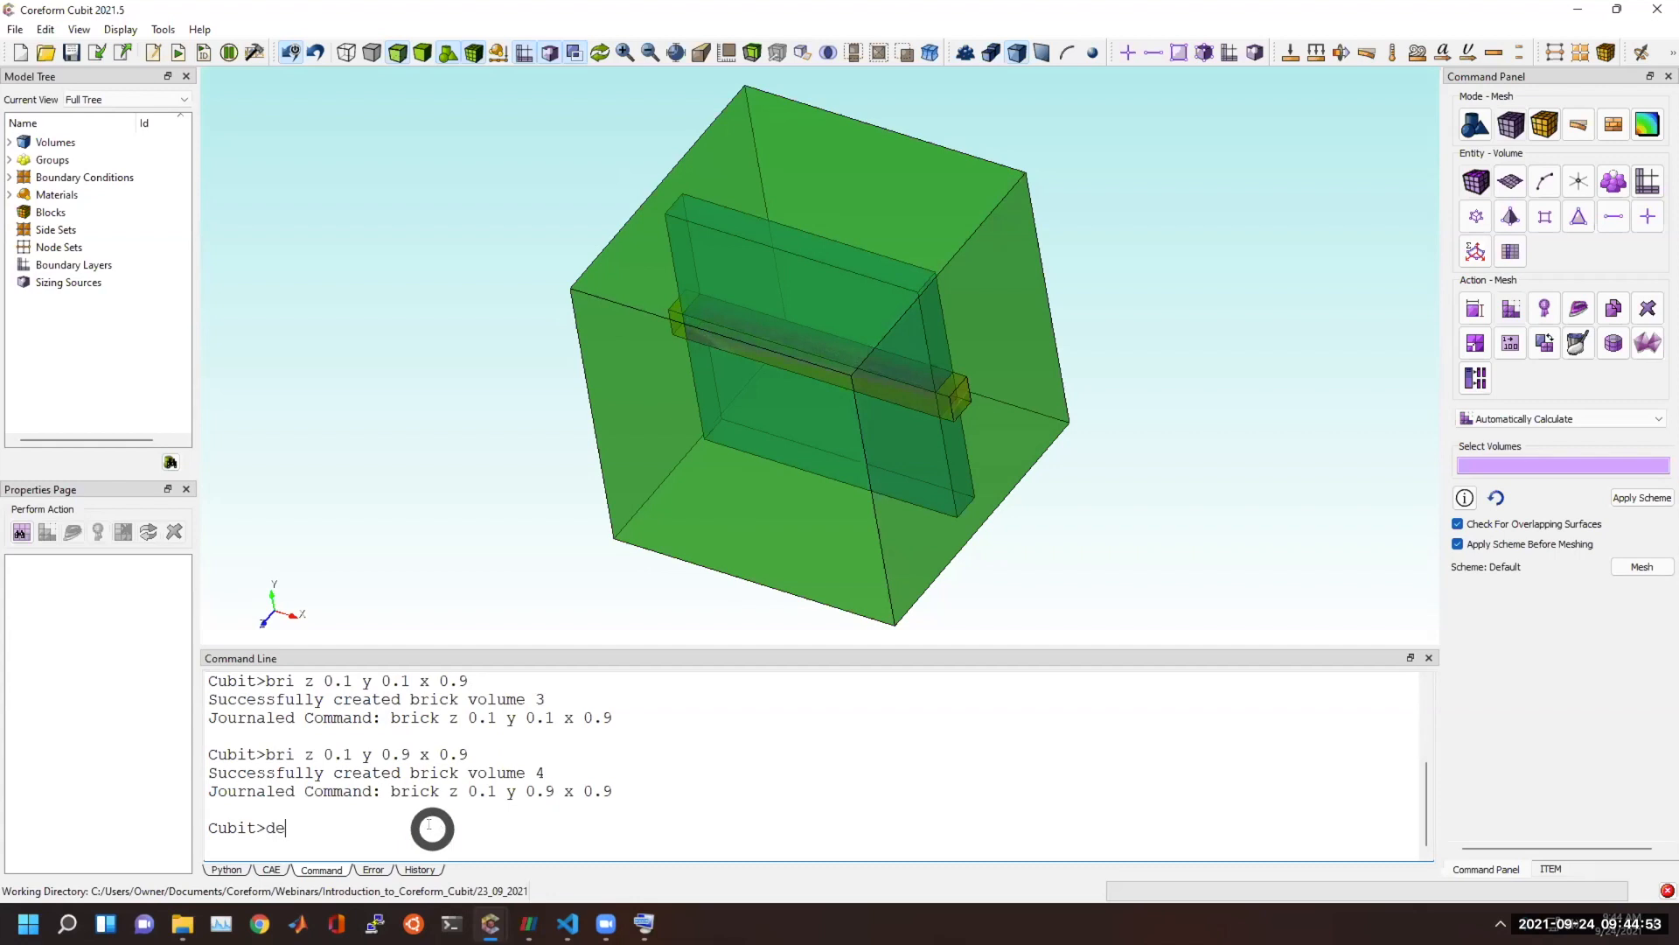
pyautogui.write('delete vol 2 3')
pyautogui.press('Return')
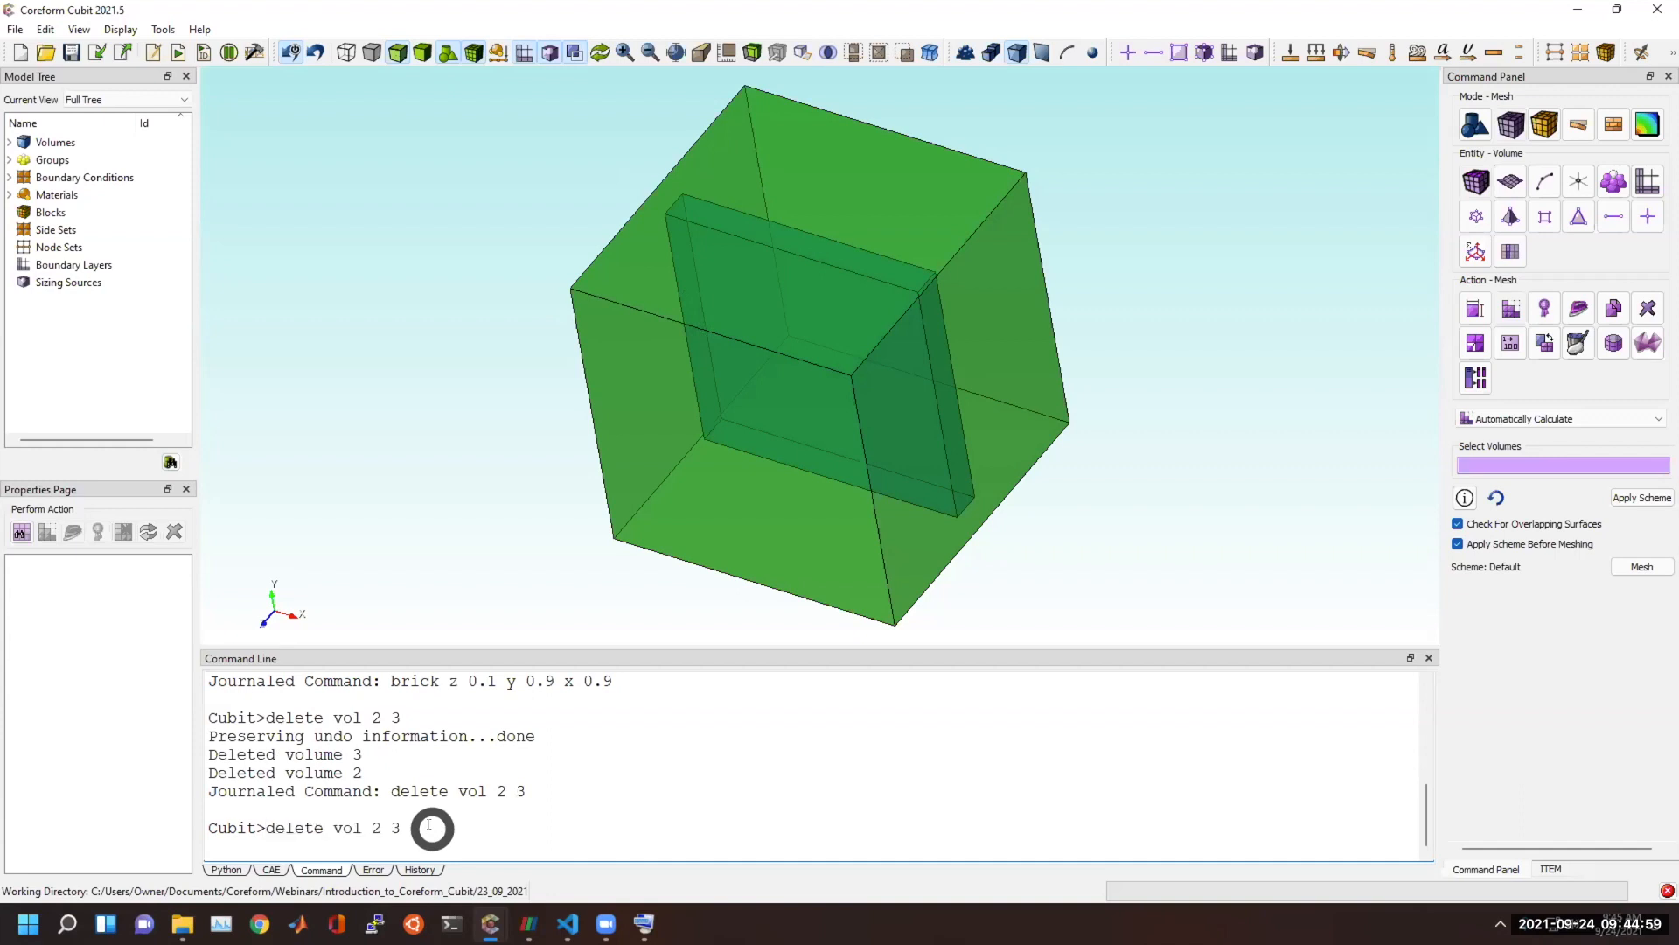
# Create a second plate-shaped brick with z 0.1, y 0.9 and x 0.9, and compress the entity IDs.
pyautogui.press('Return')
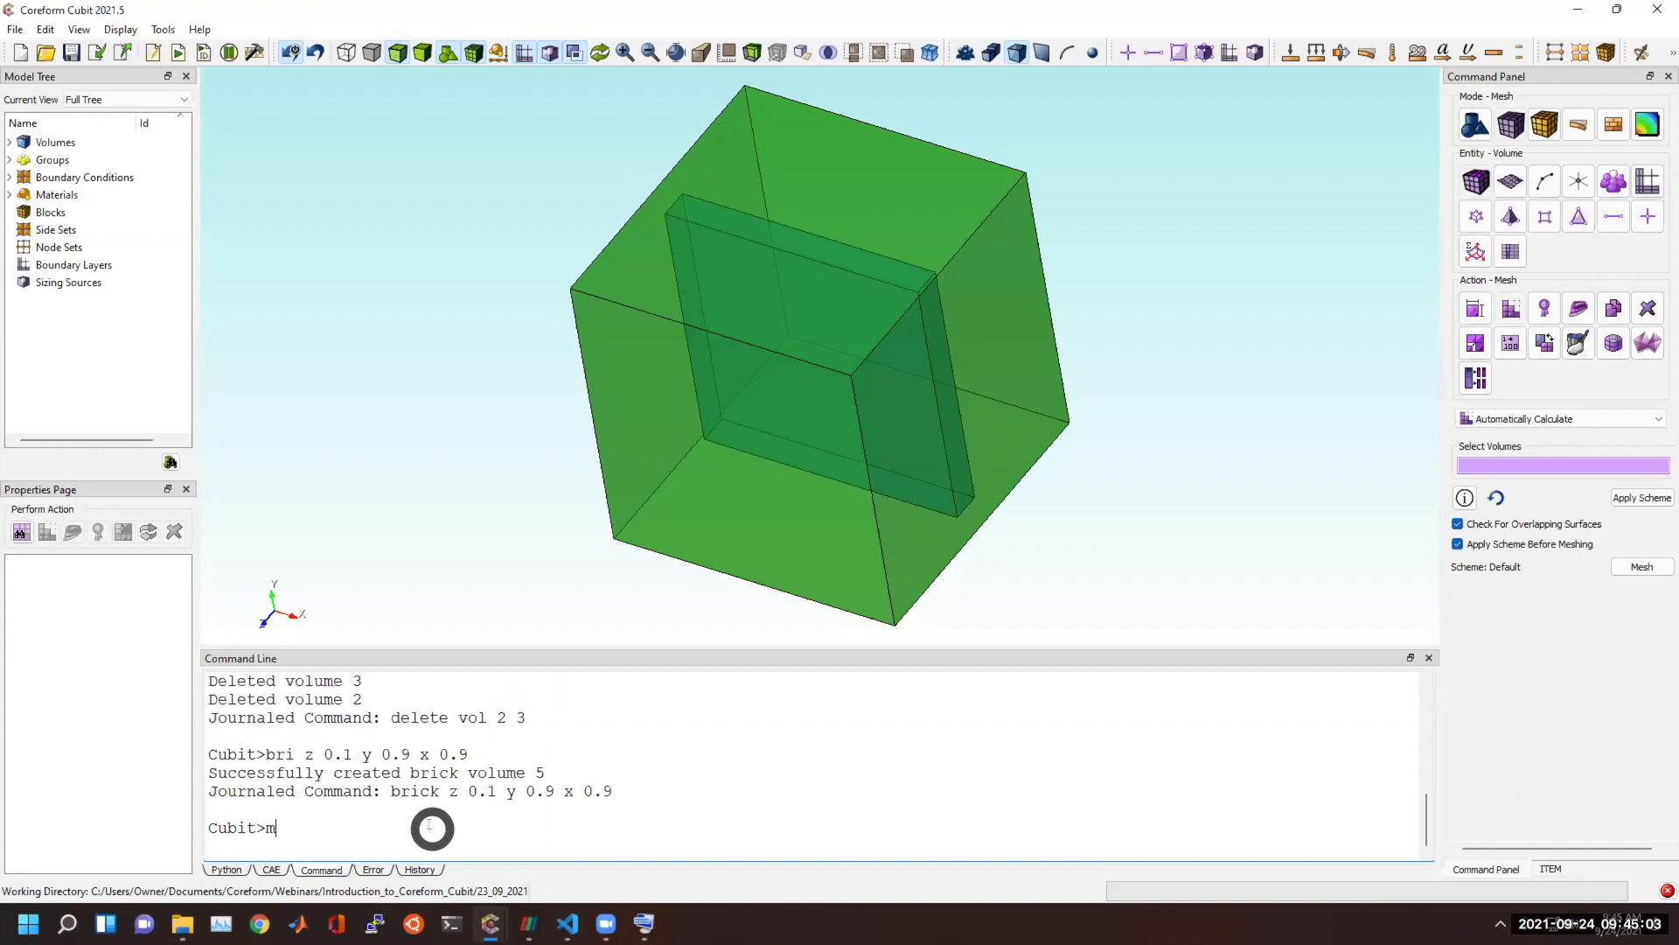
pyautogui.write('compress')
pyautogui.press('Return')
# Move volume 2 by 0.1 and volume 3 by -0.1 along z, and move volume 2 back by -0.075.
pyautogui.write('move vol 2 z .1')
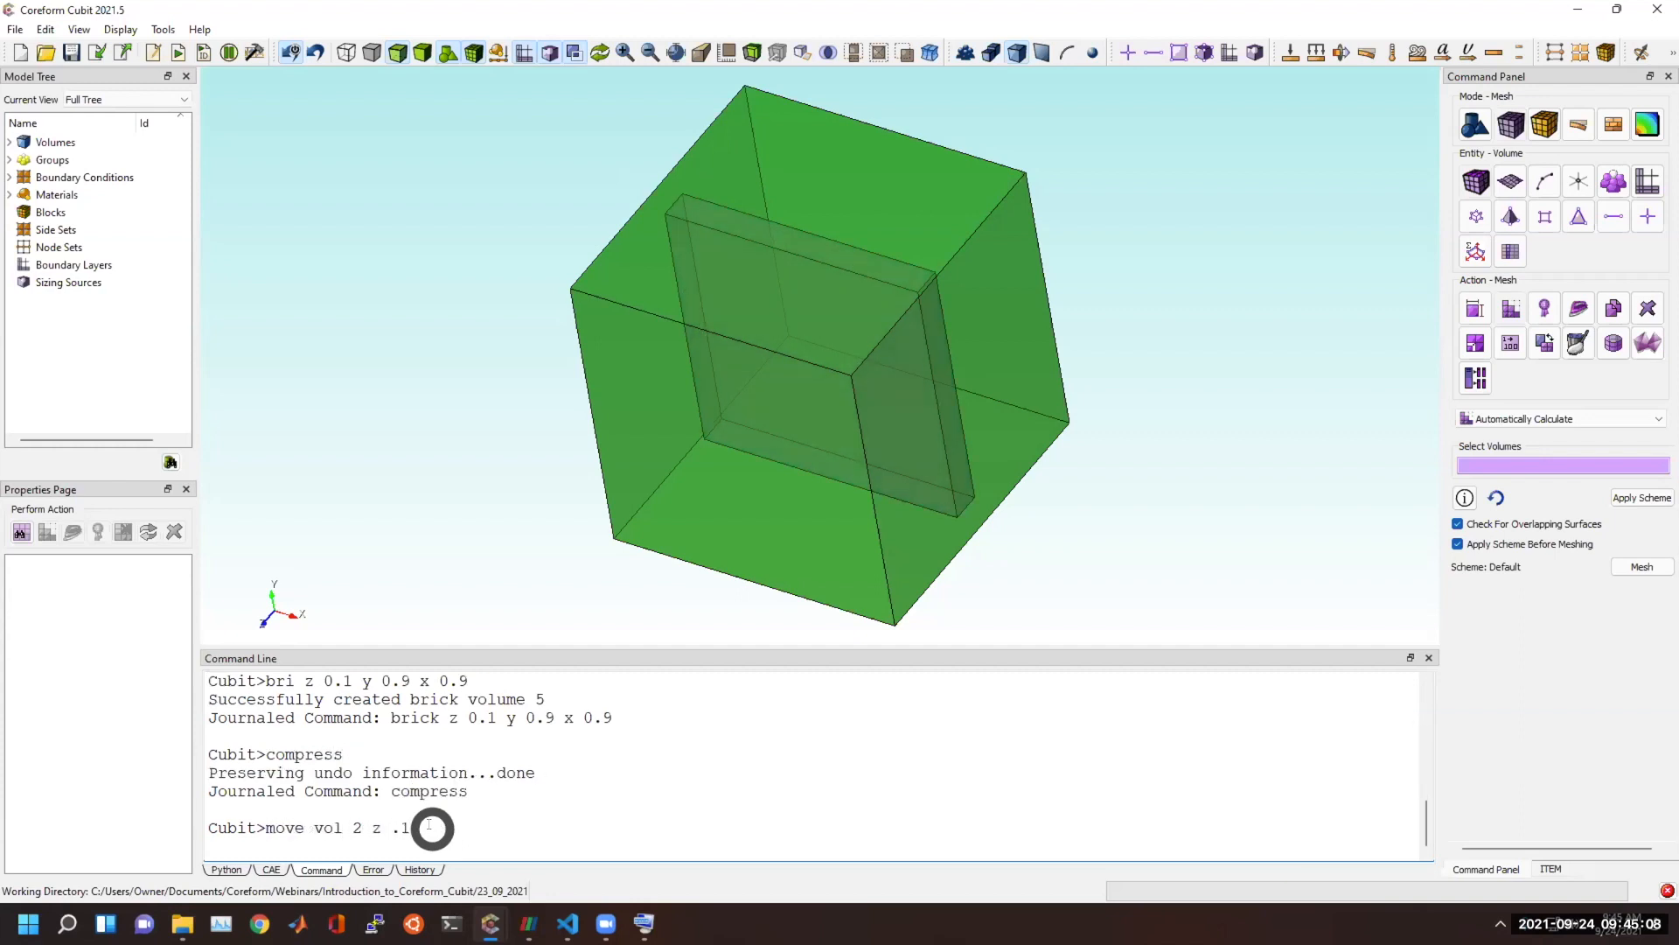
pyautogui.press('Return')
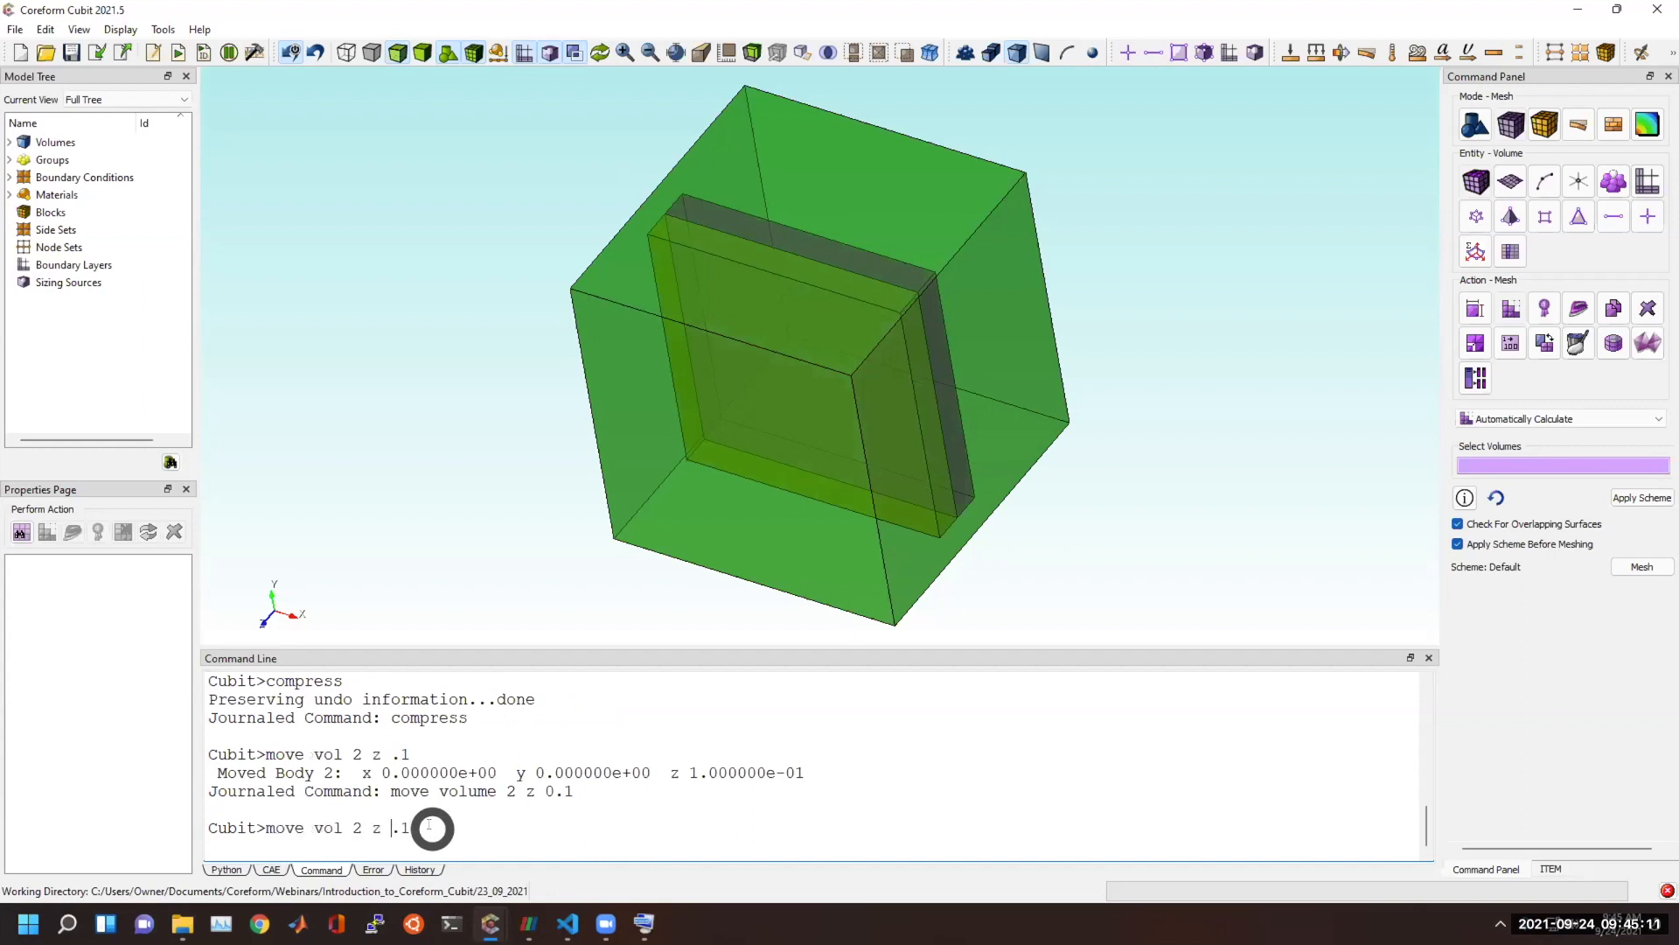
pyautogui.write('move vol 3 z -.1')
pyautogui.press('Return')
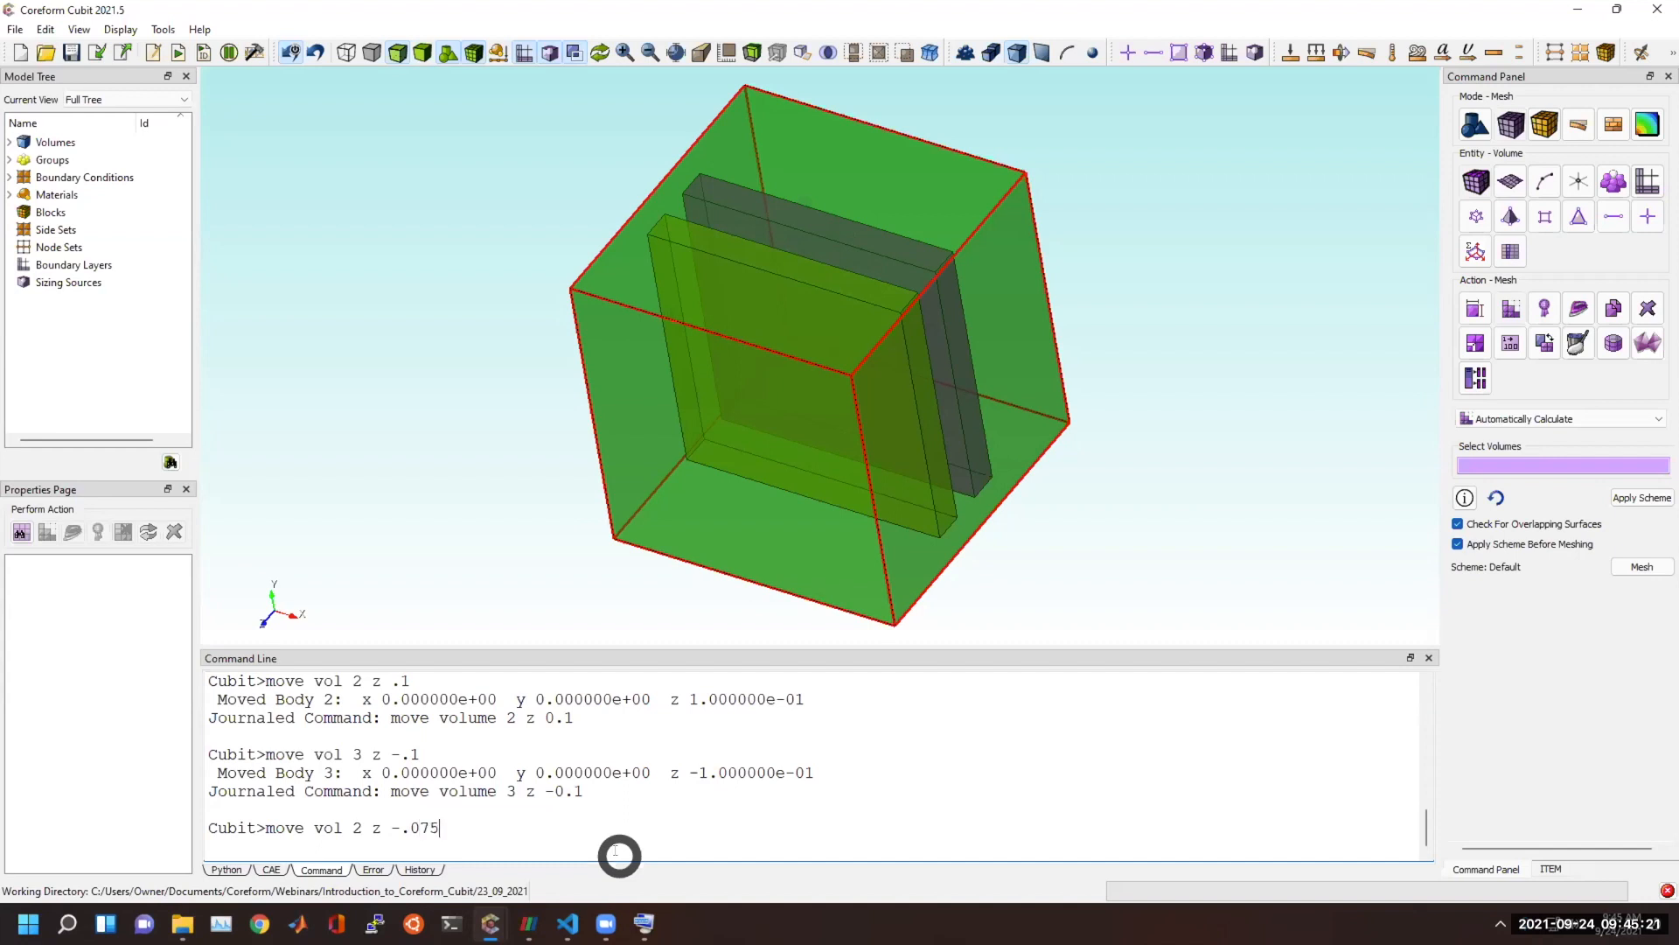
pyautogui.press('Return')
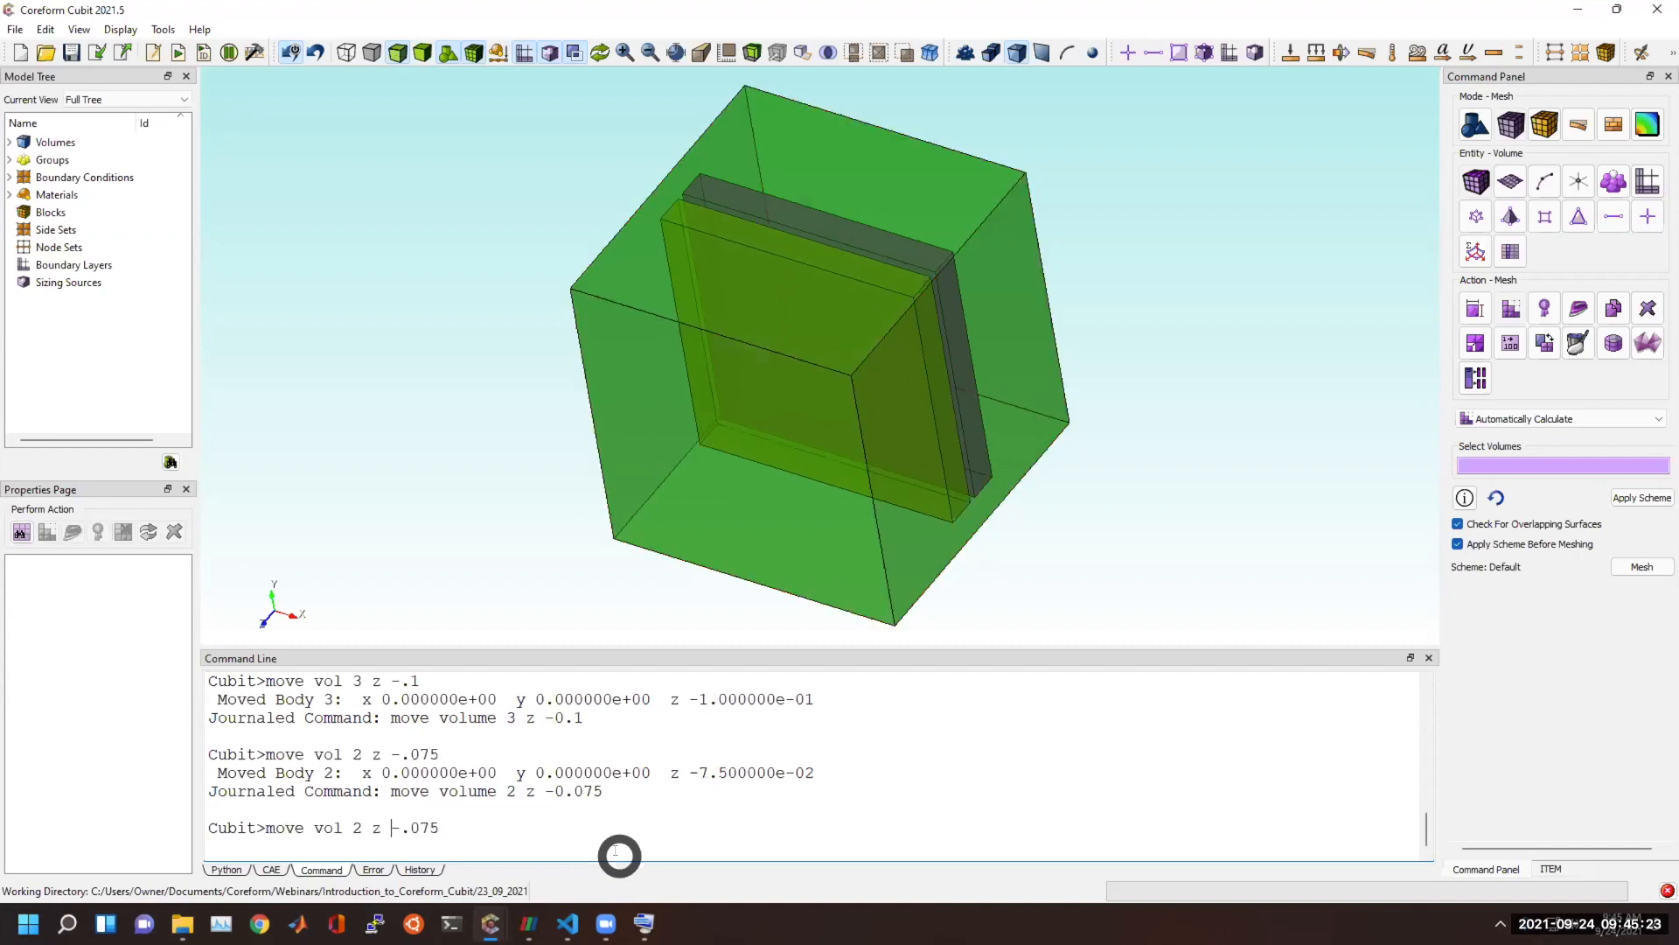
# Subtract volumes 2 and 3 from volume 1 and compress the entity IDs.
pyautogui.moveTo(1113, 356); pyautogui.dragTo(779, 412)
pyautogui.click(595, 837)
pyautogui.hotkey('shift', 'Home')
pyautogui.write('su')
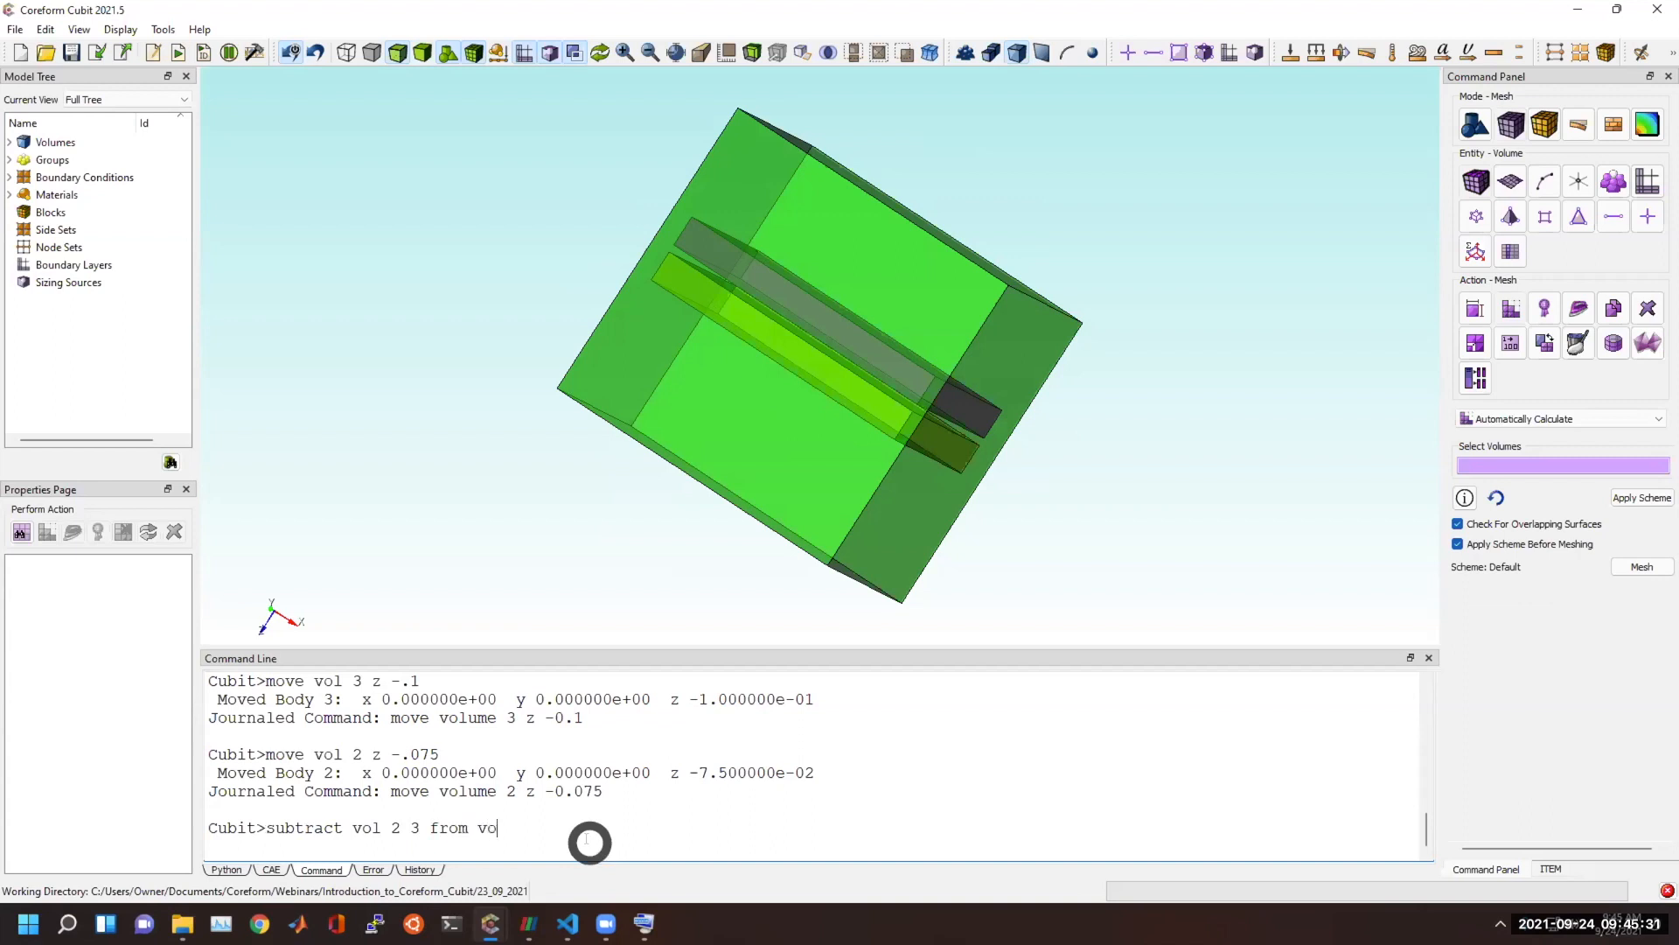
pyautogui.write('btract vol 2 3 from volume 1')
pyautogui.press('Return')
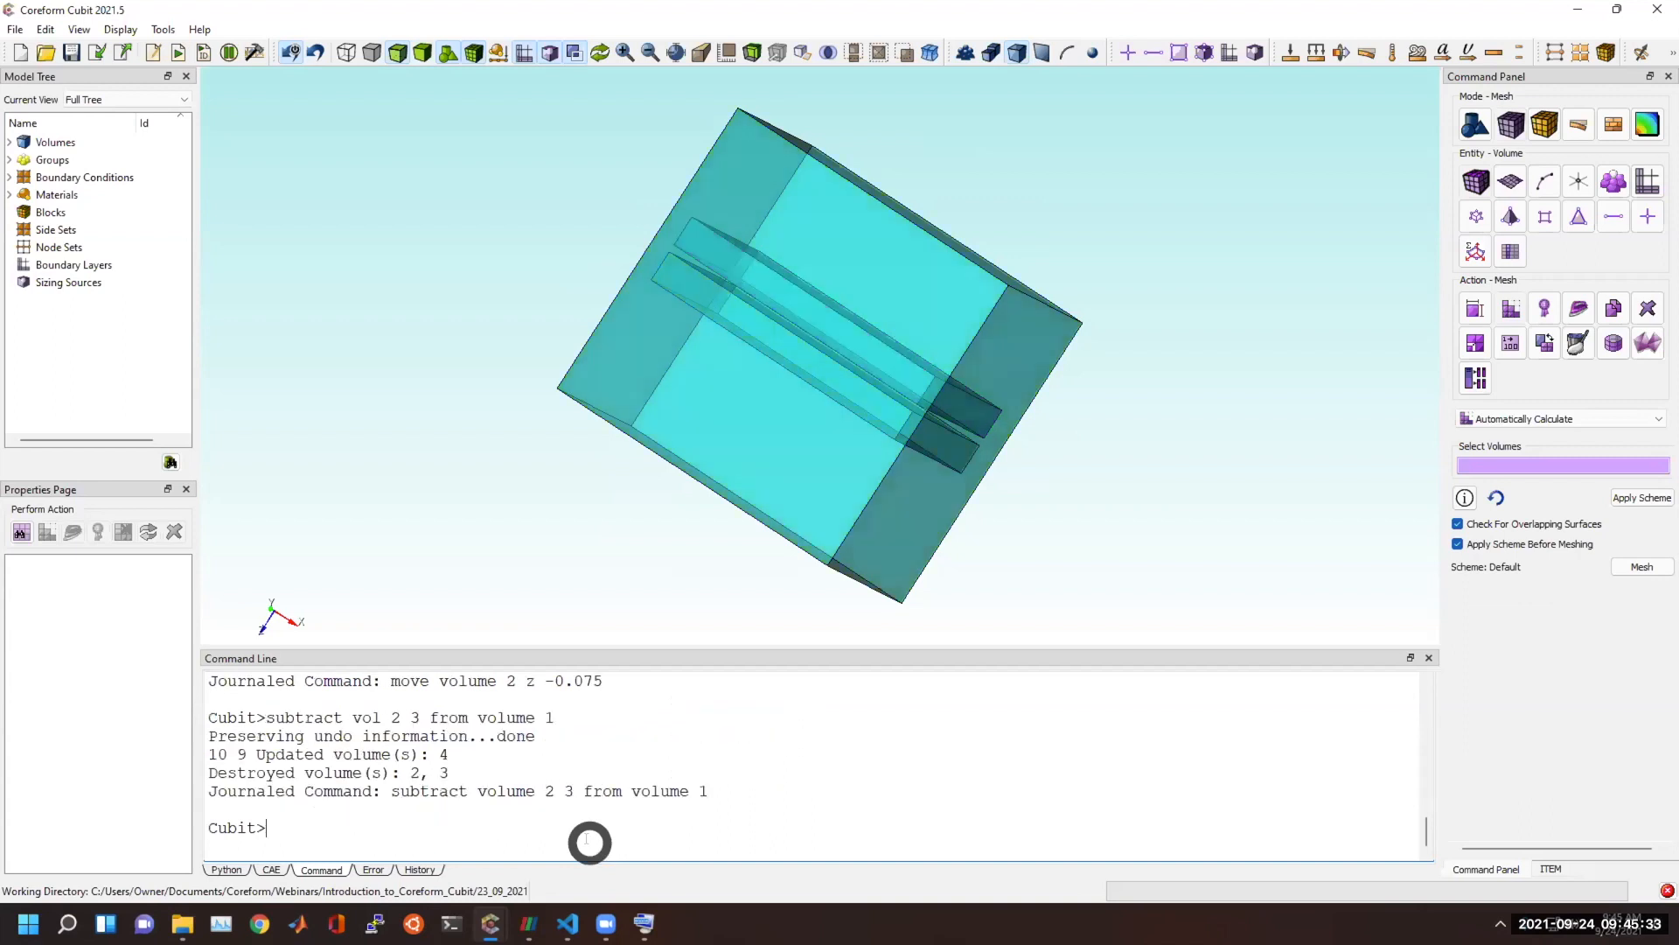
pyautogui.write('compress')
pyautogui.press('Return')
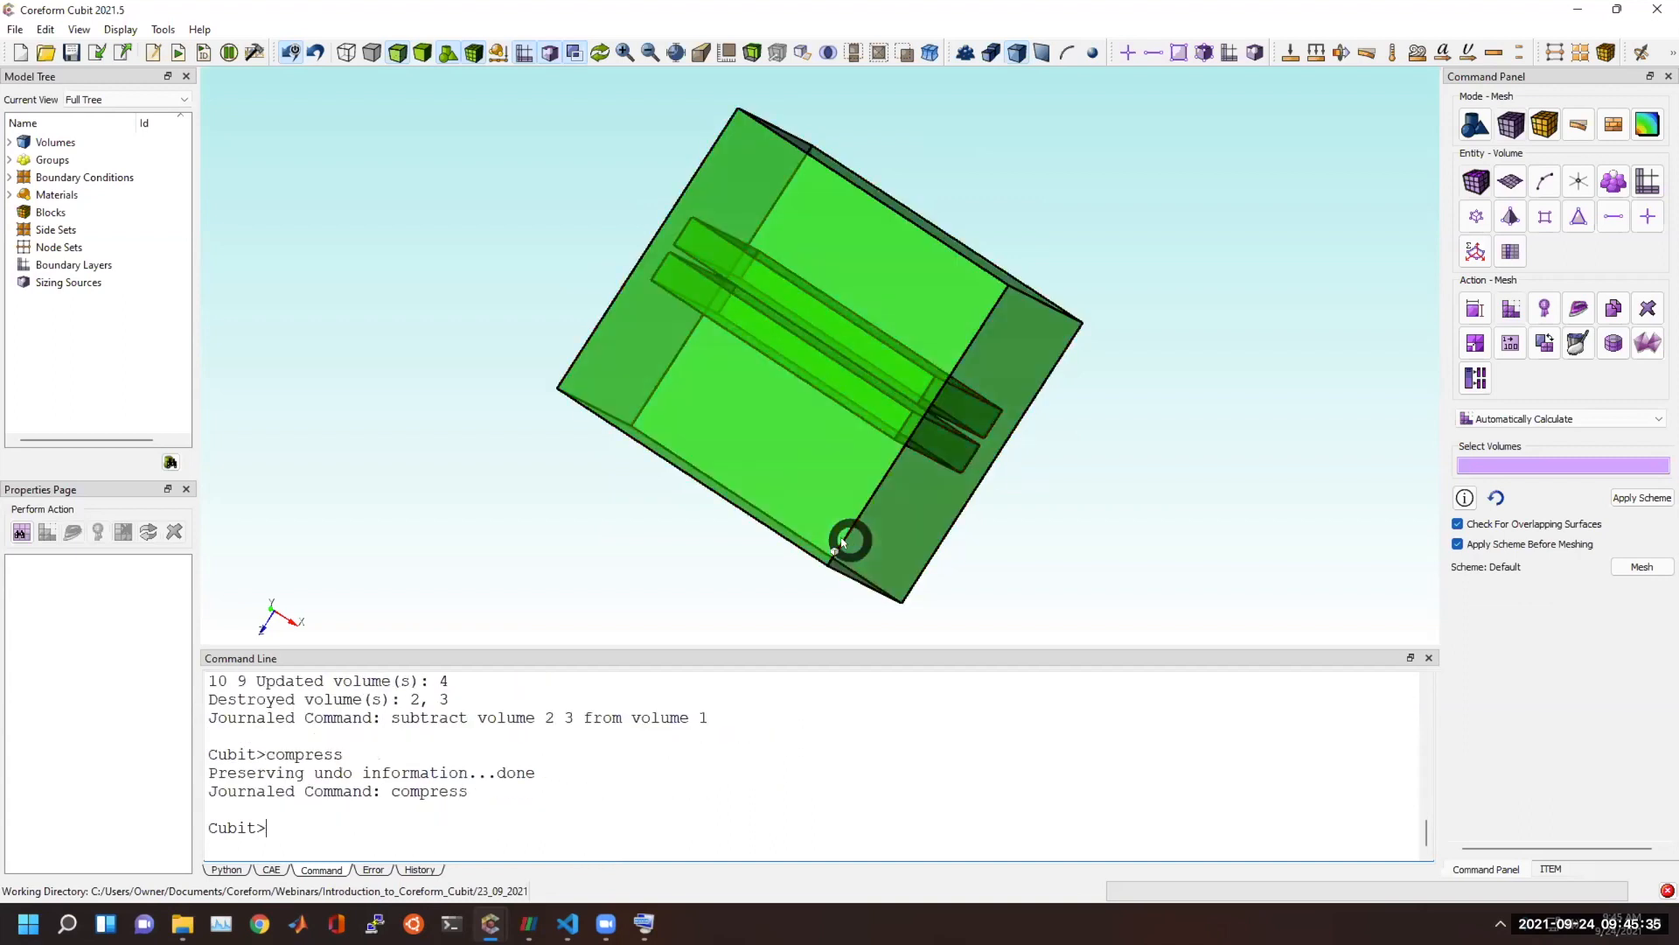
# Section the hollowed cube with a clipping plane, display it smooth shaded and hide the plane's manipulation handles.
pyautogui.moveTo(832, 401); pyautogui.dragTo(543, 324)
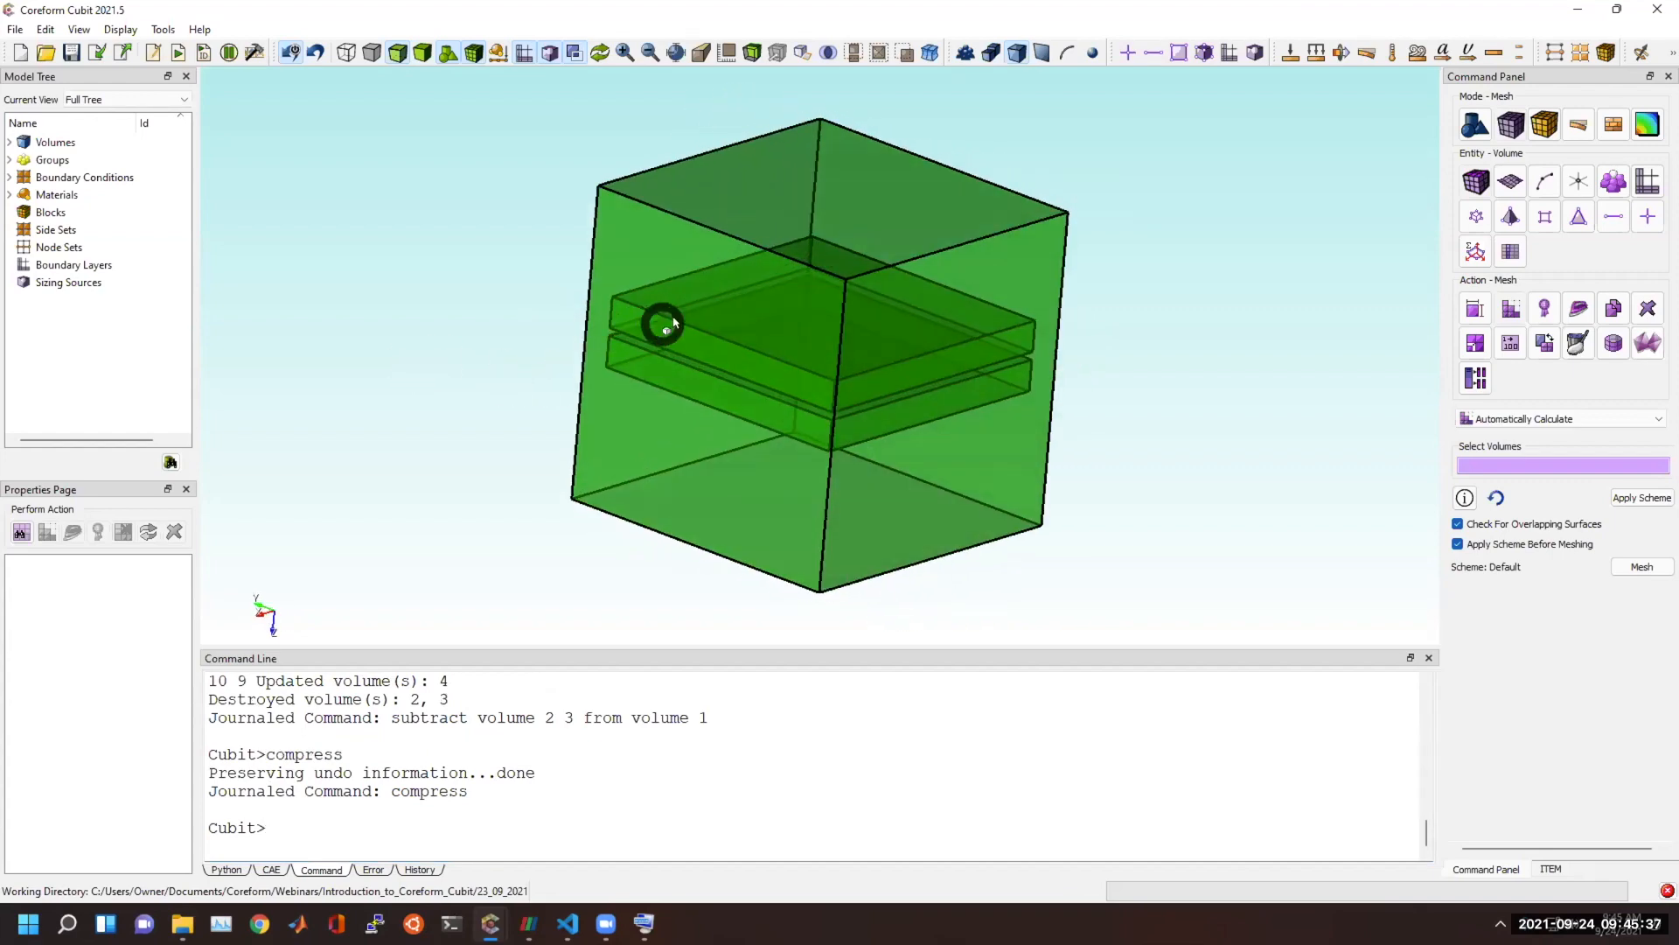
pyautogui.scroll(3, 714, 308)
pyautogui.moveTo(704, 376); pyautogui.dragTo(627, 315)
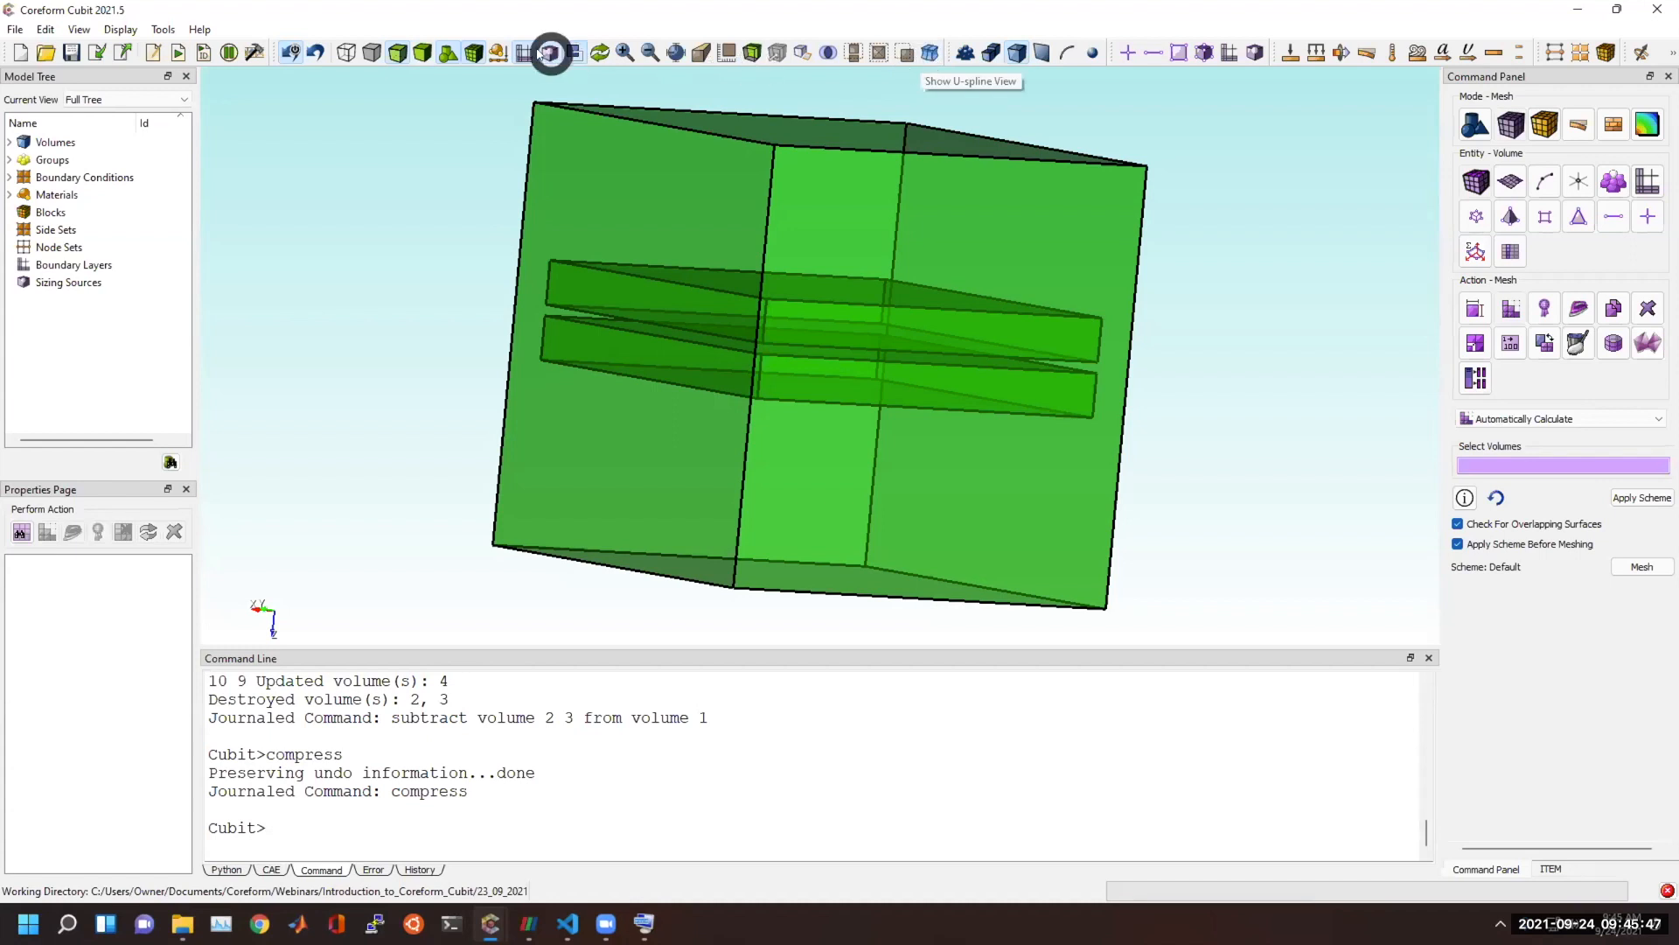
pyautogui.moveTo(427, 169); pyautogui.dragTo(464, 255)
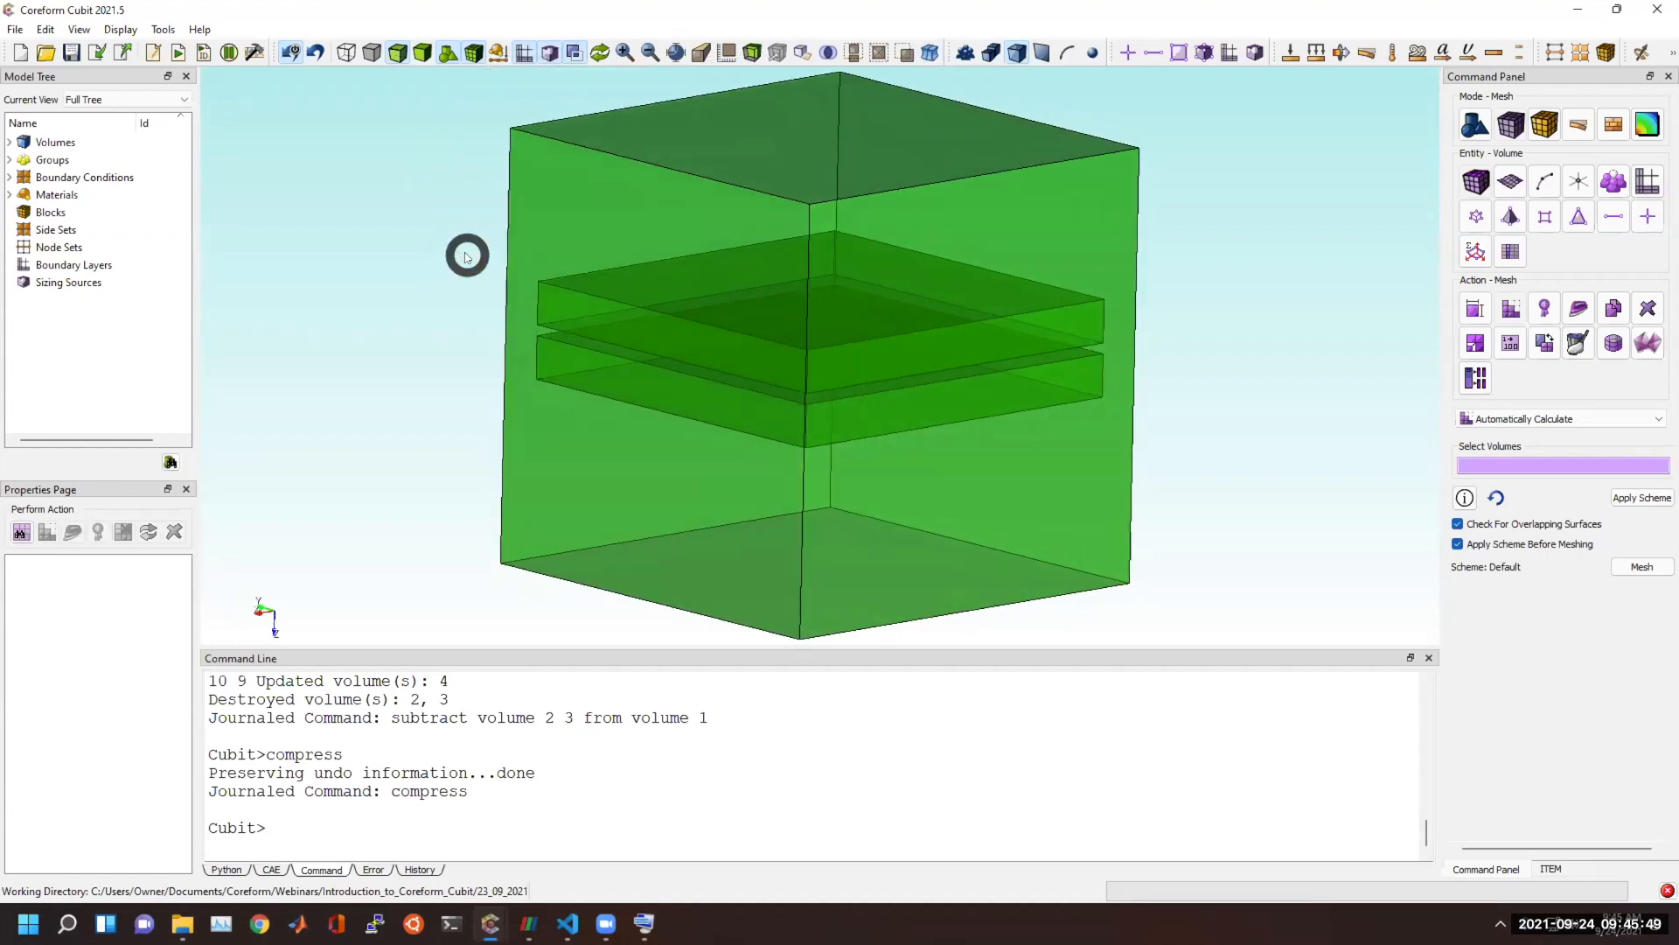
pyautogui.click(726, 54)
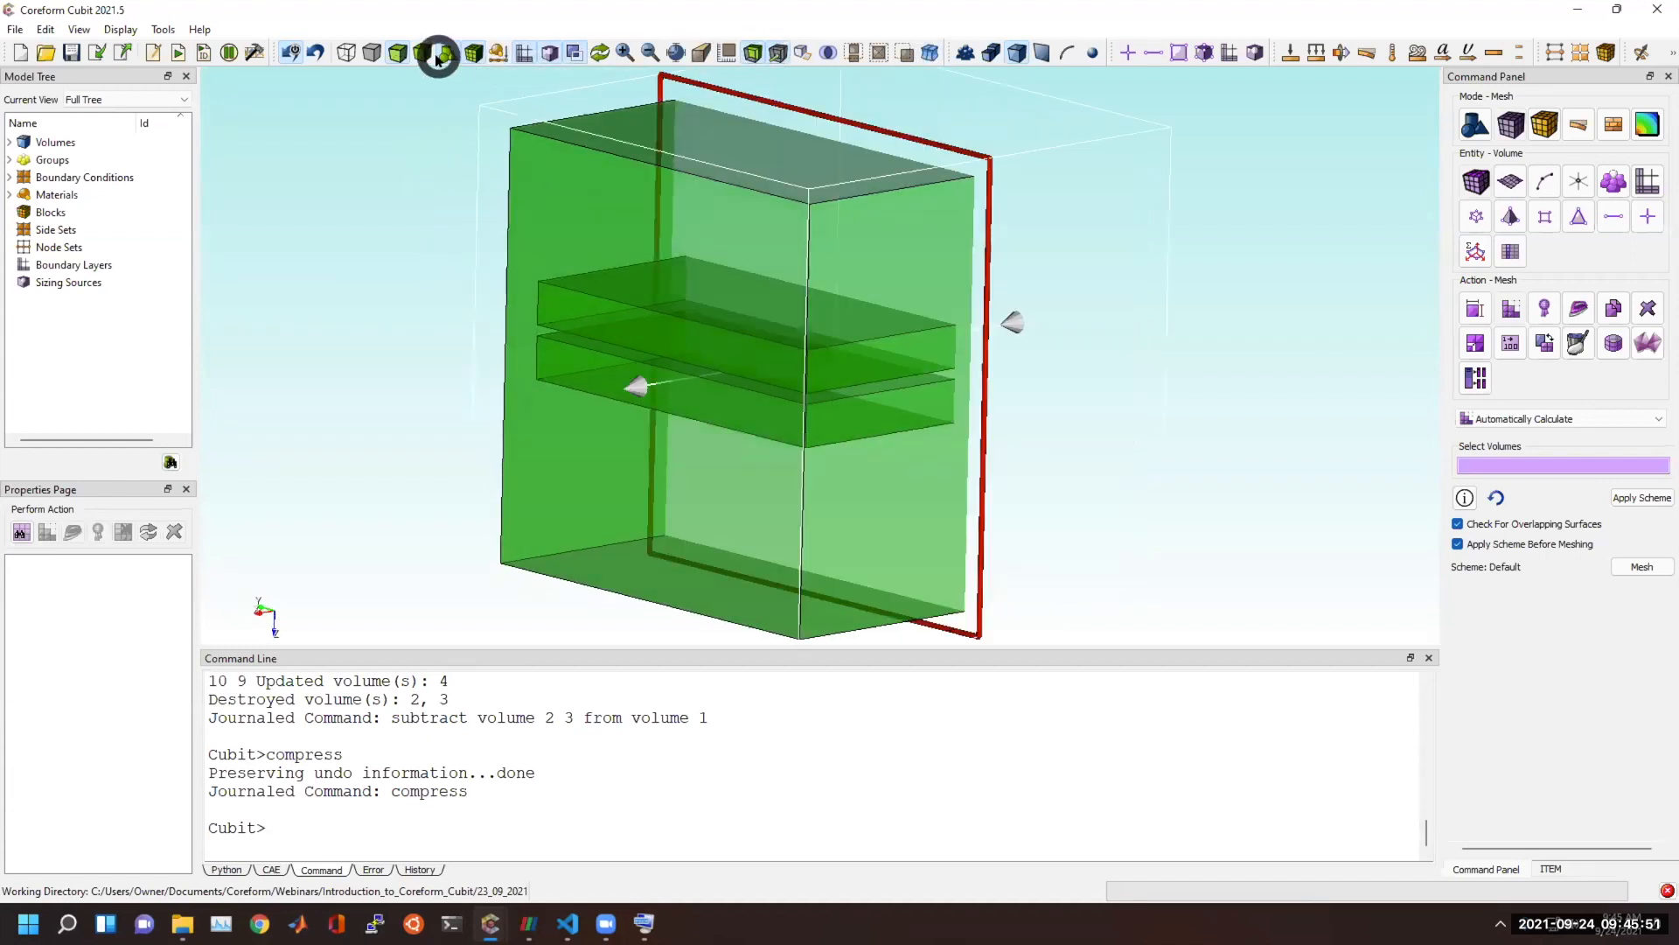
pyautogui.click(472, 52)
pyautogui.click(779, 53)
pyautogui.moveTo(1014, 274); pyautogui.dragTo(1409, 306)
# Choose the Tetmesh scheme for volume meshing and select the hollowed cube, volume 1.
pyautogui.click(1508, 308)
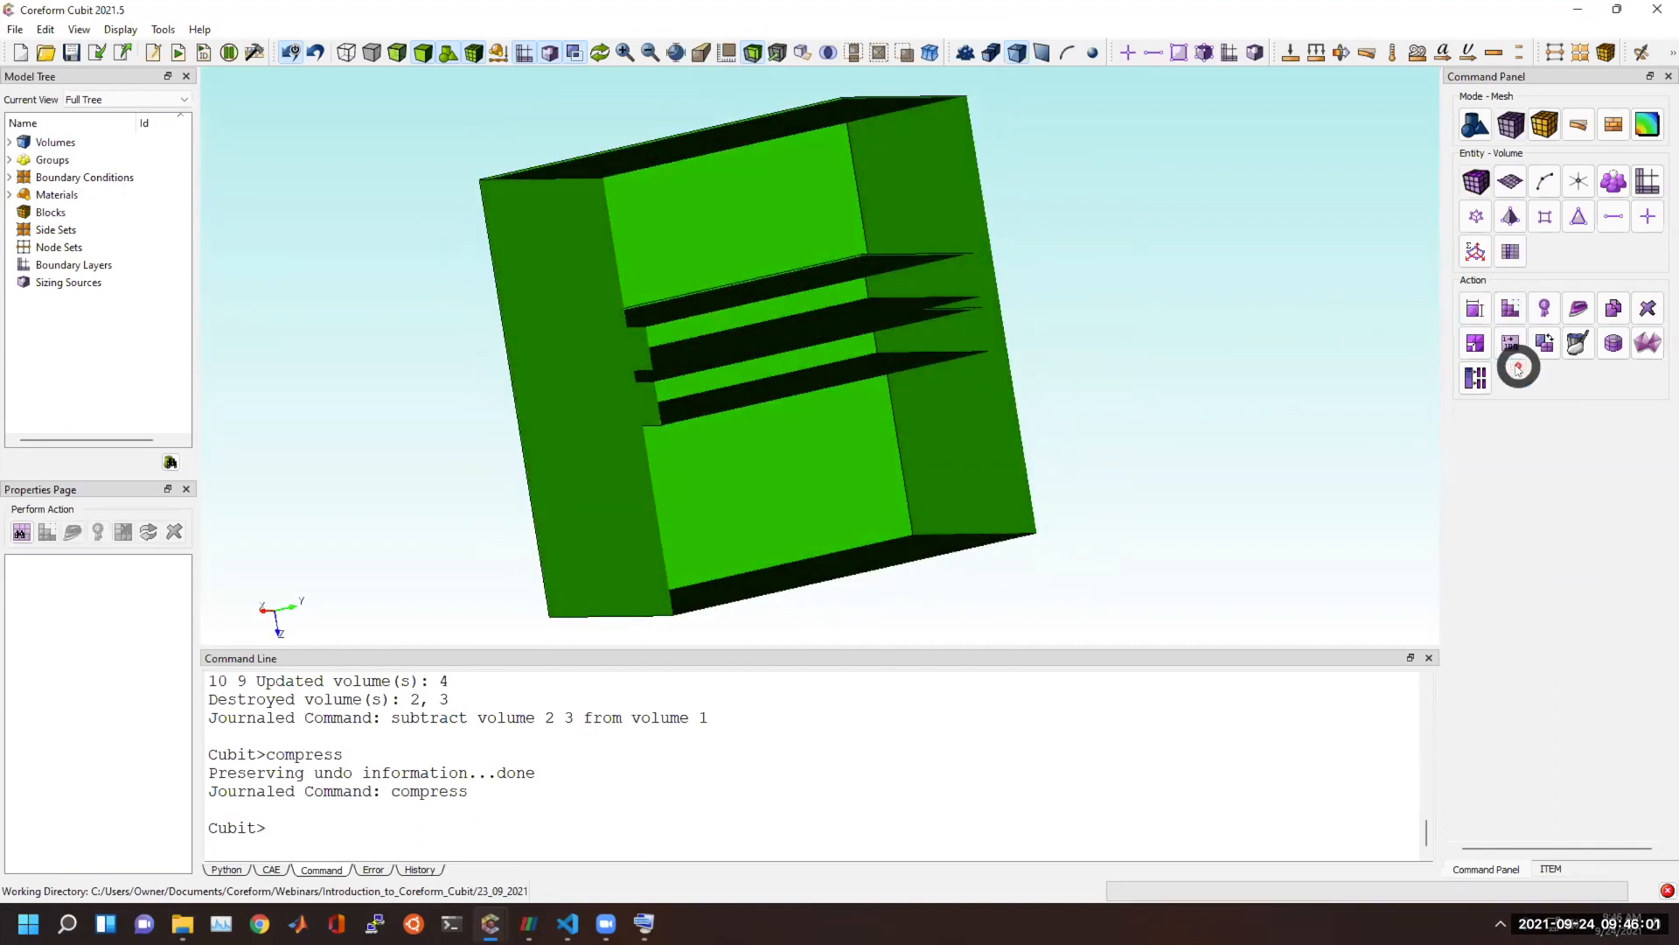
pyautogui.click(1511, 419)
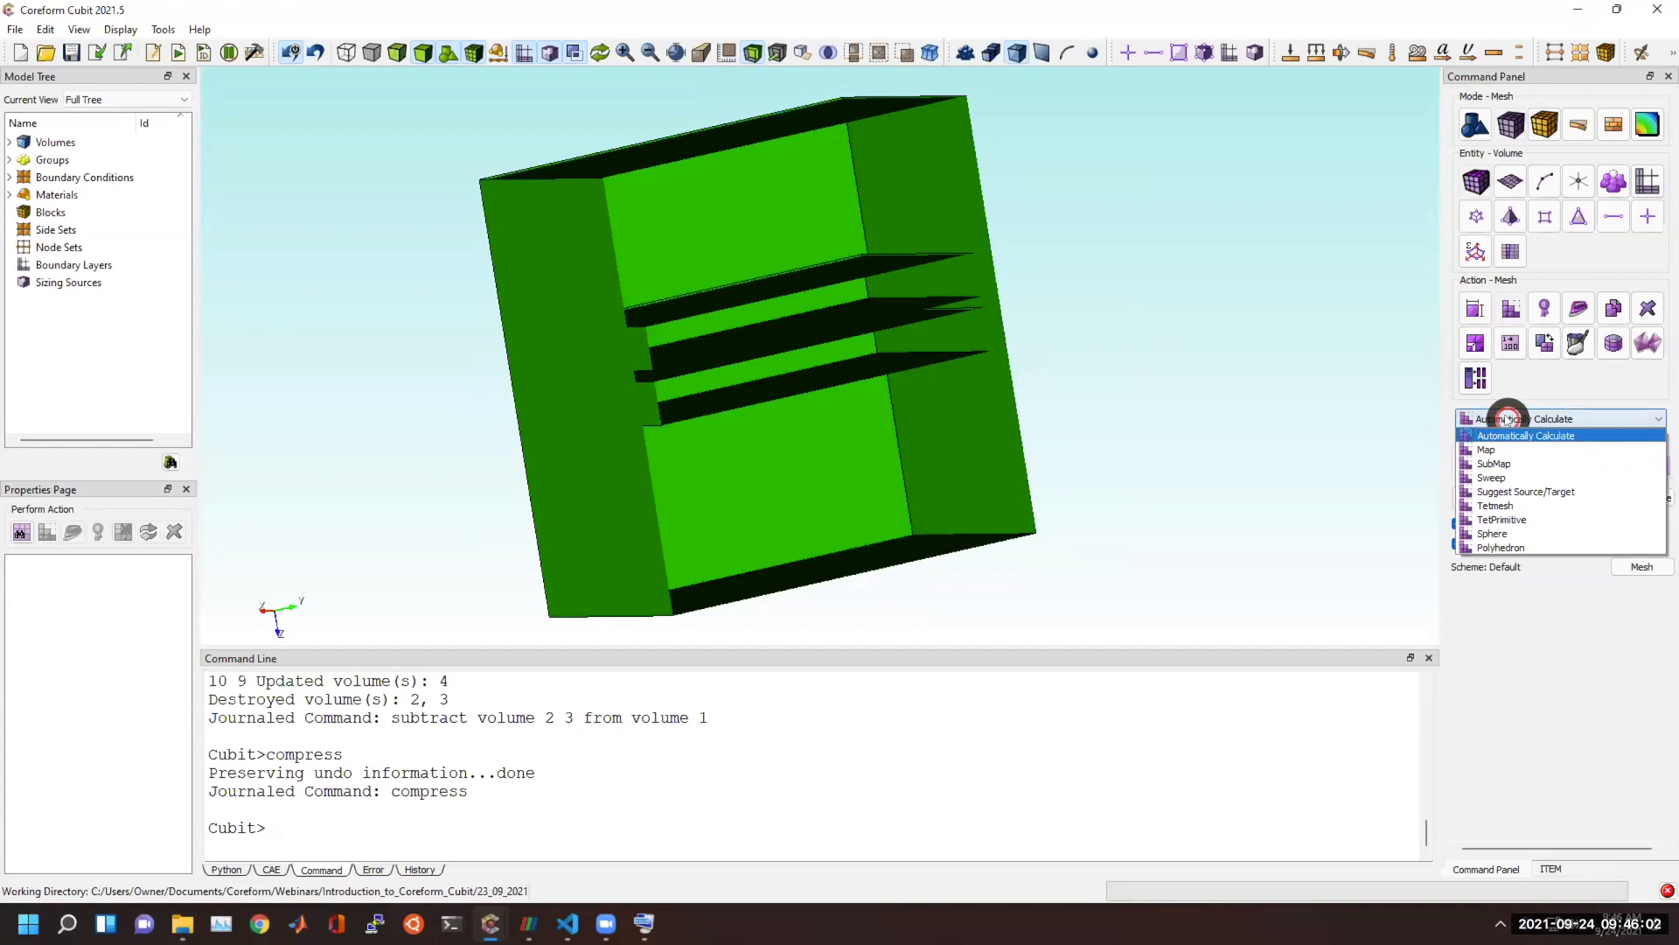
pyautogui.click(1501, 505)
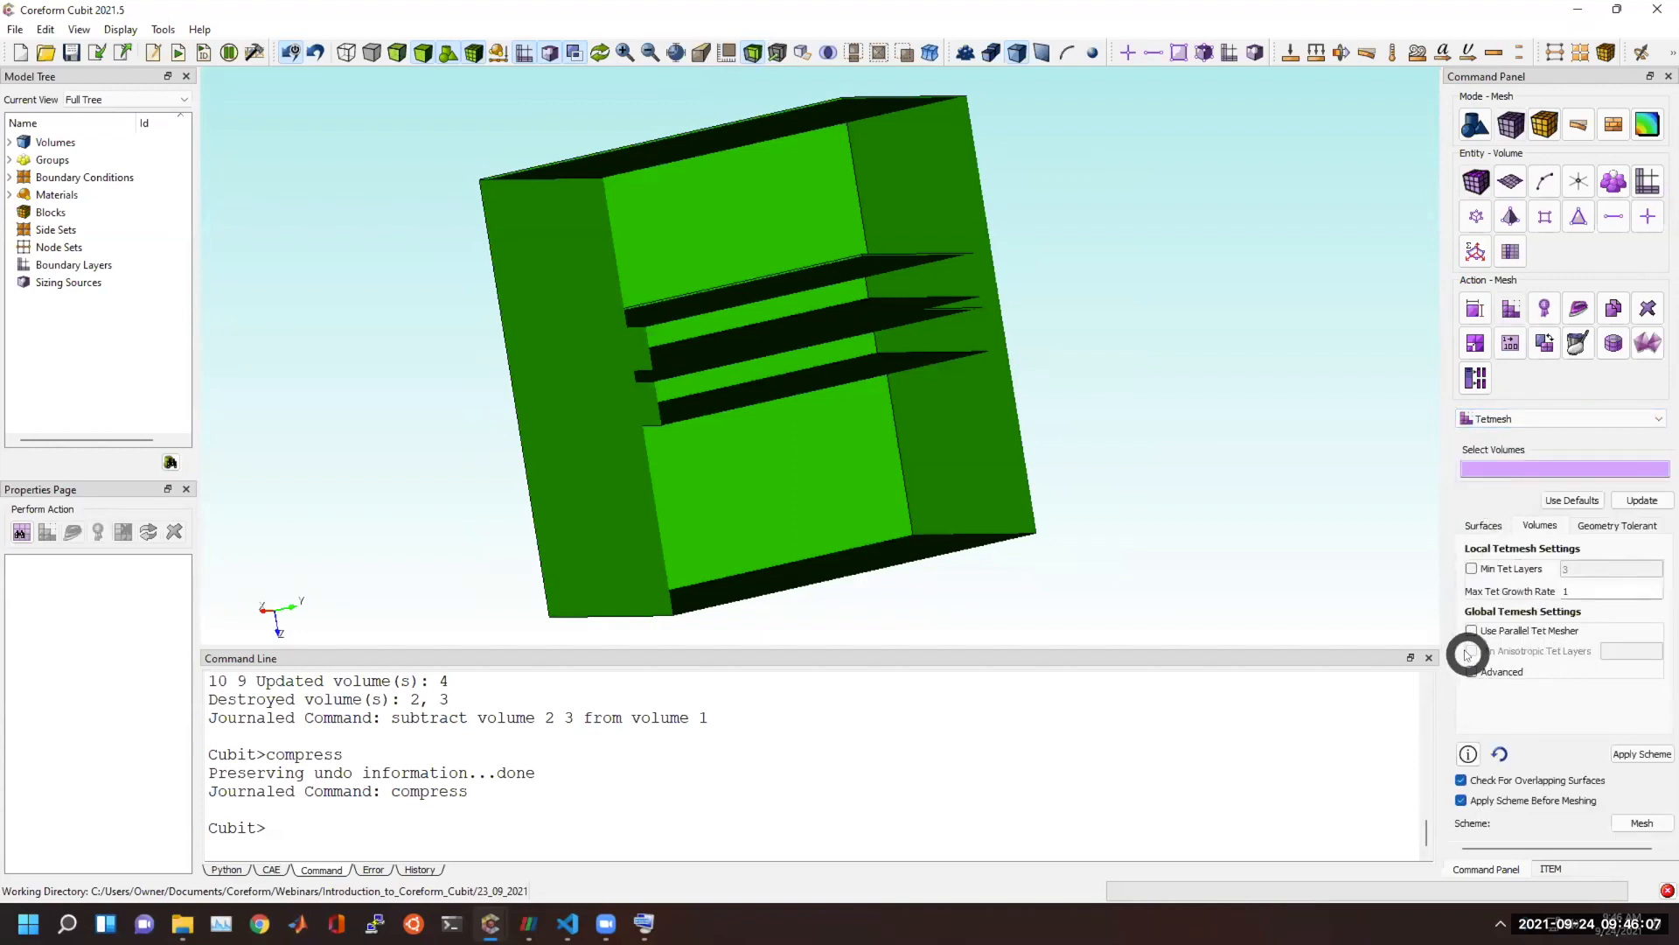
pyautogui.click(1524, 465)
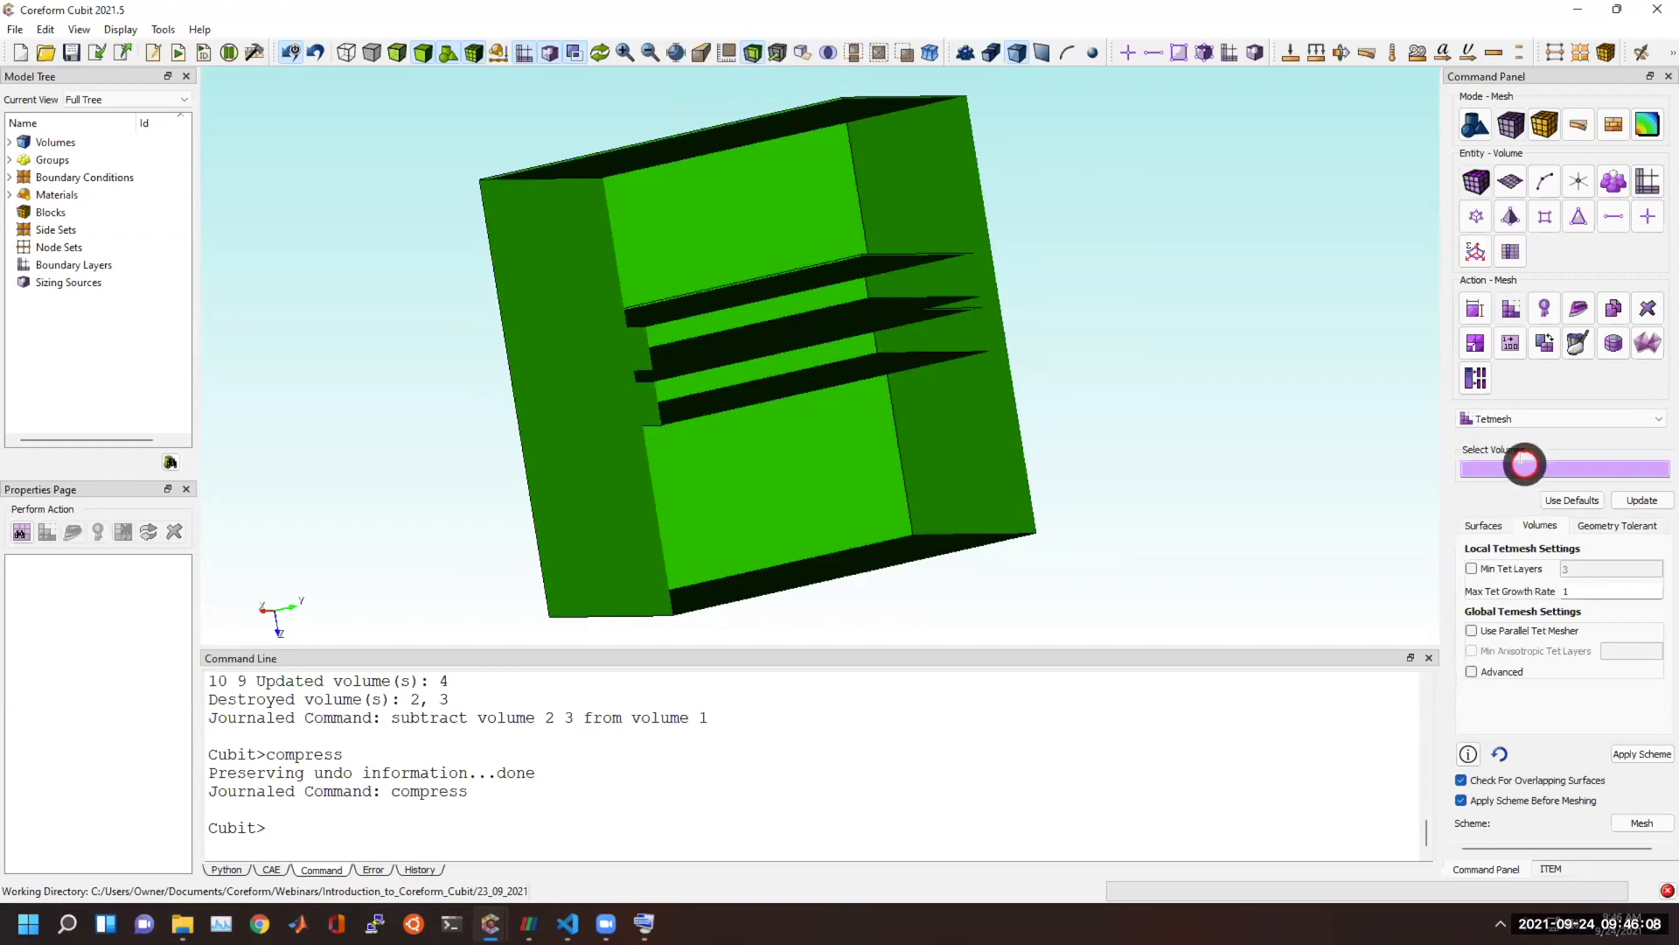
pyautogui.click(892, 443)
pyautogui.click(1503, 675)
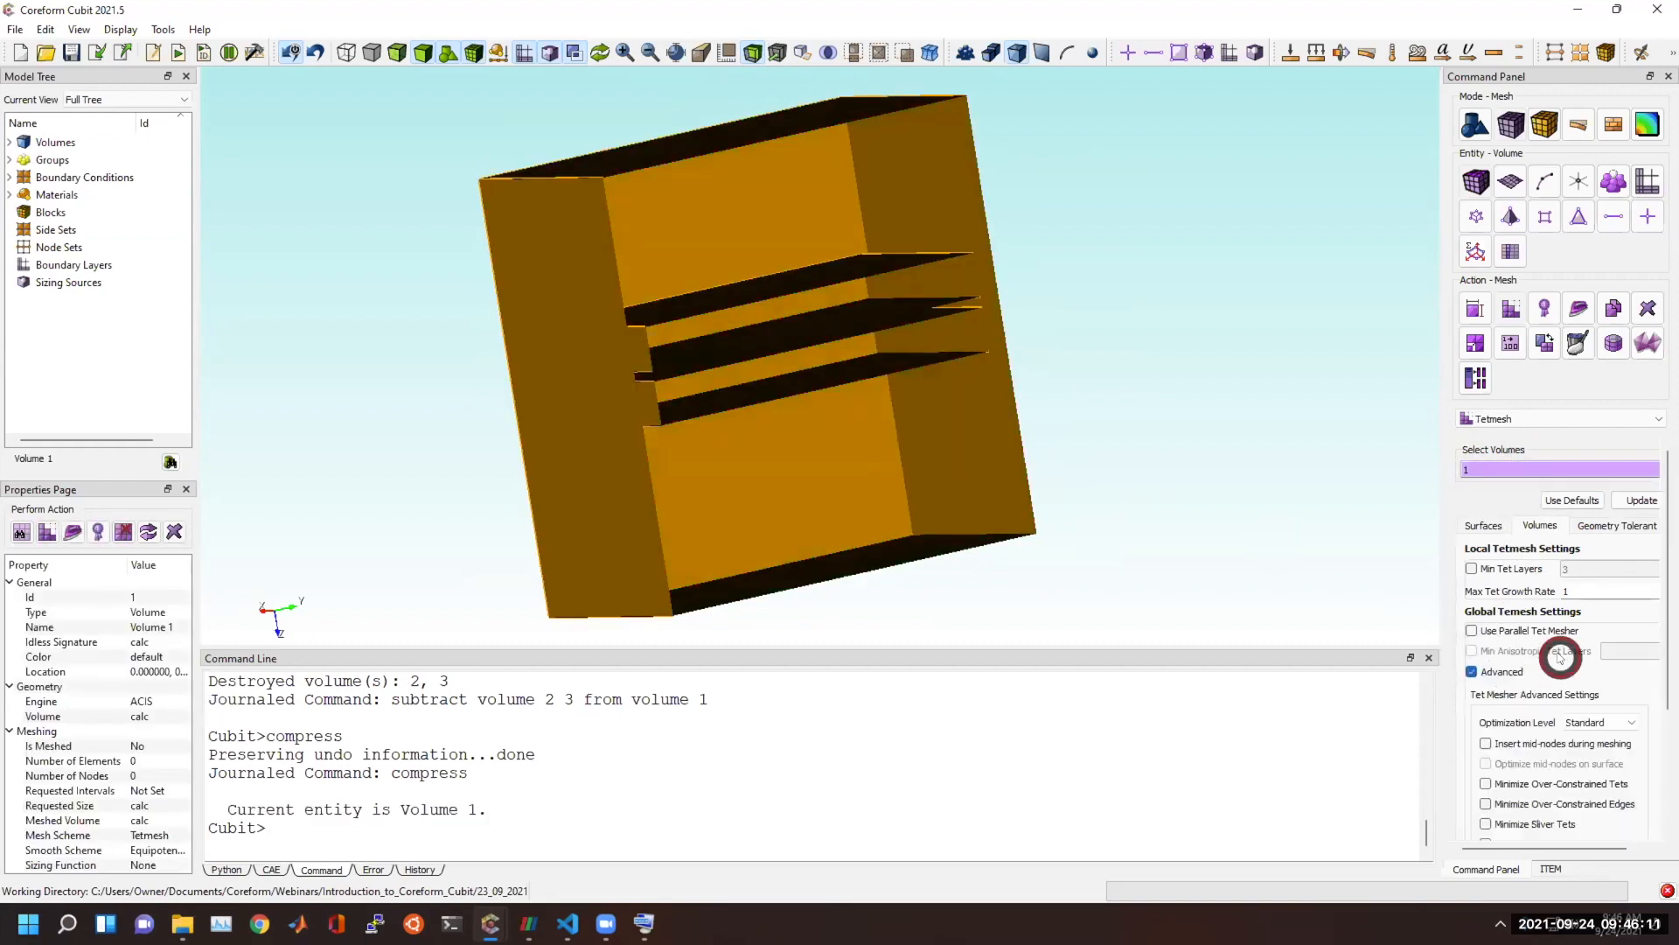
pyautogui.click(1471, 568)
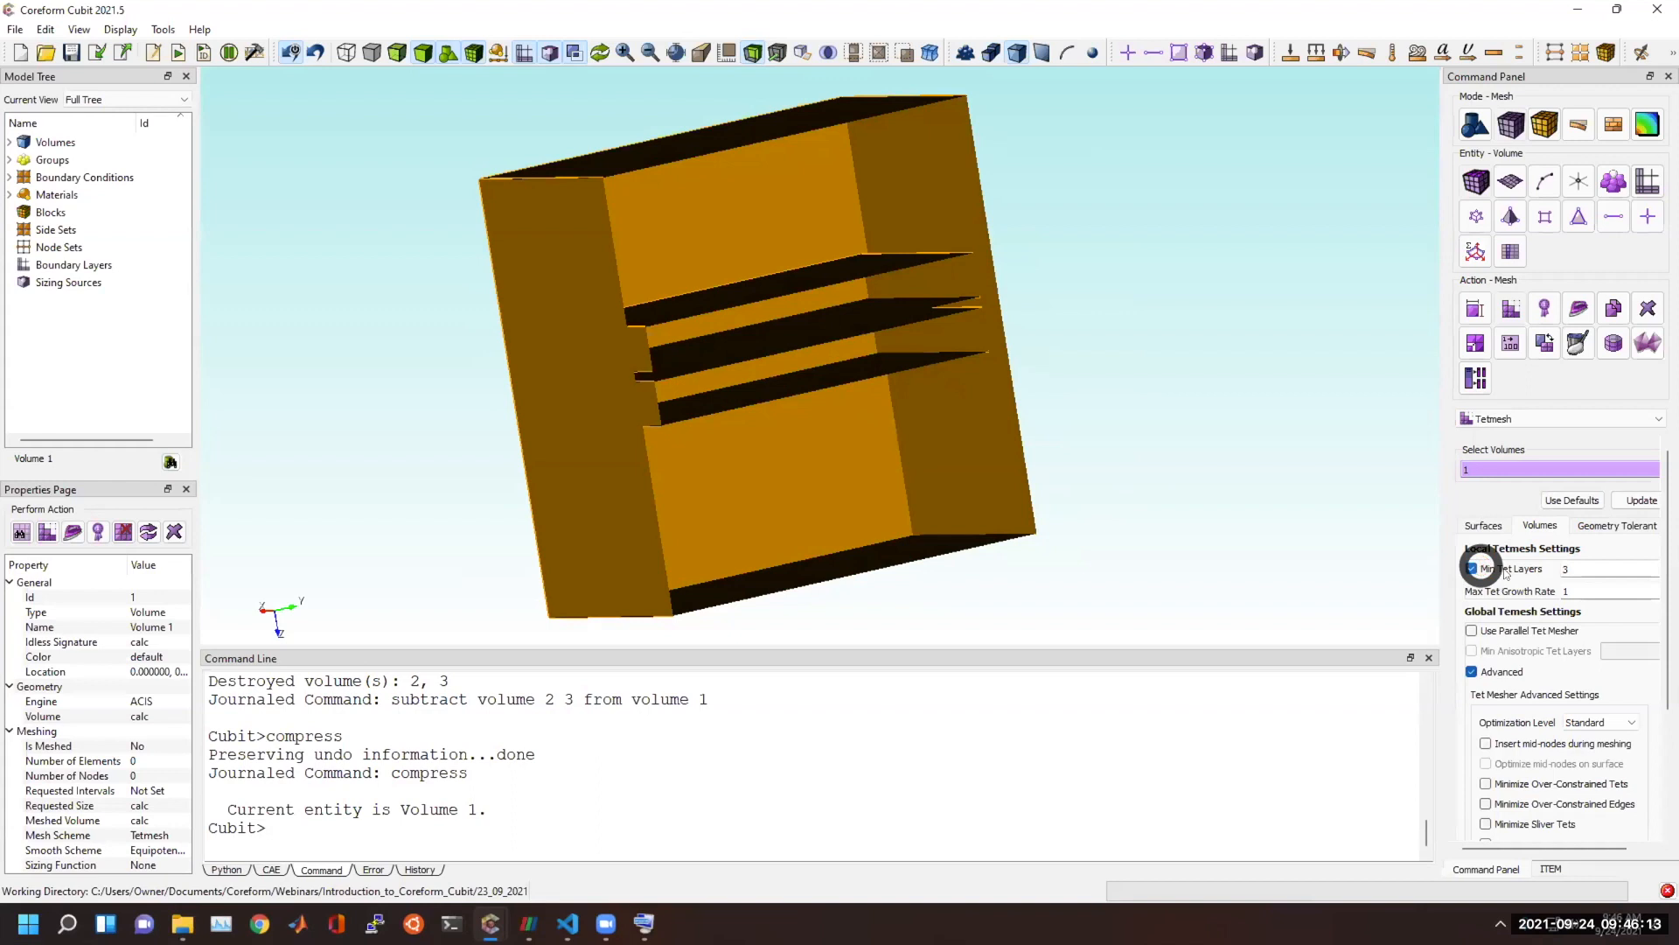
pyautogui.click(1587, 569)
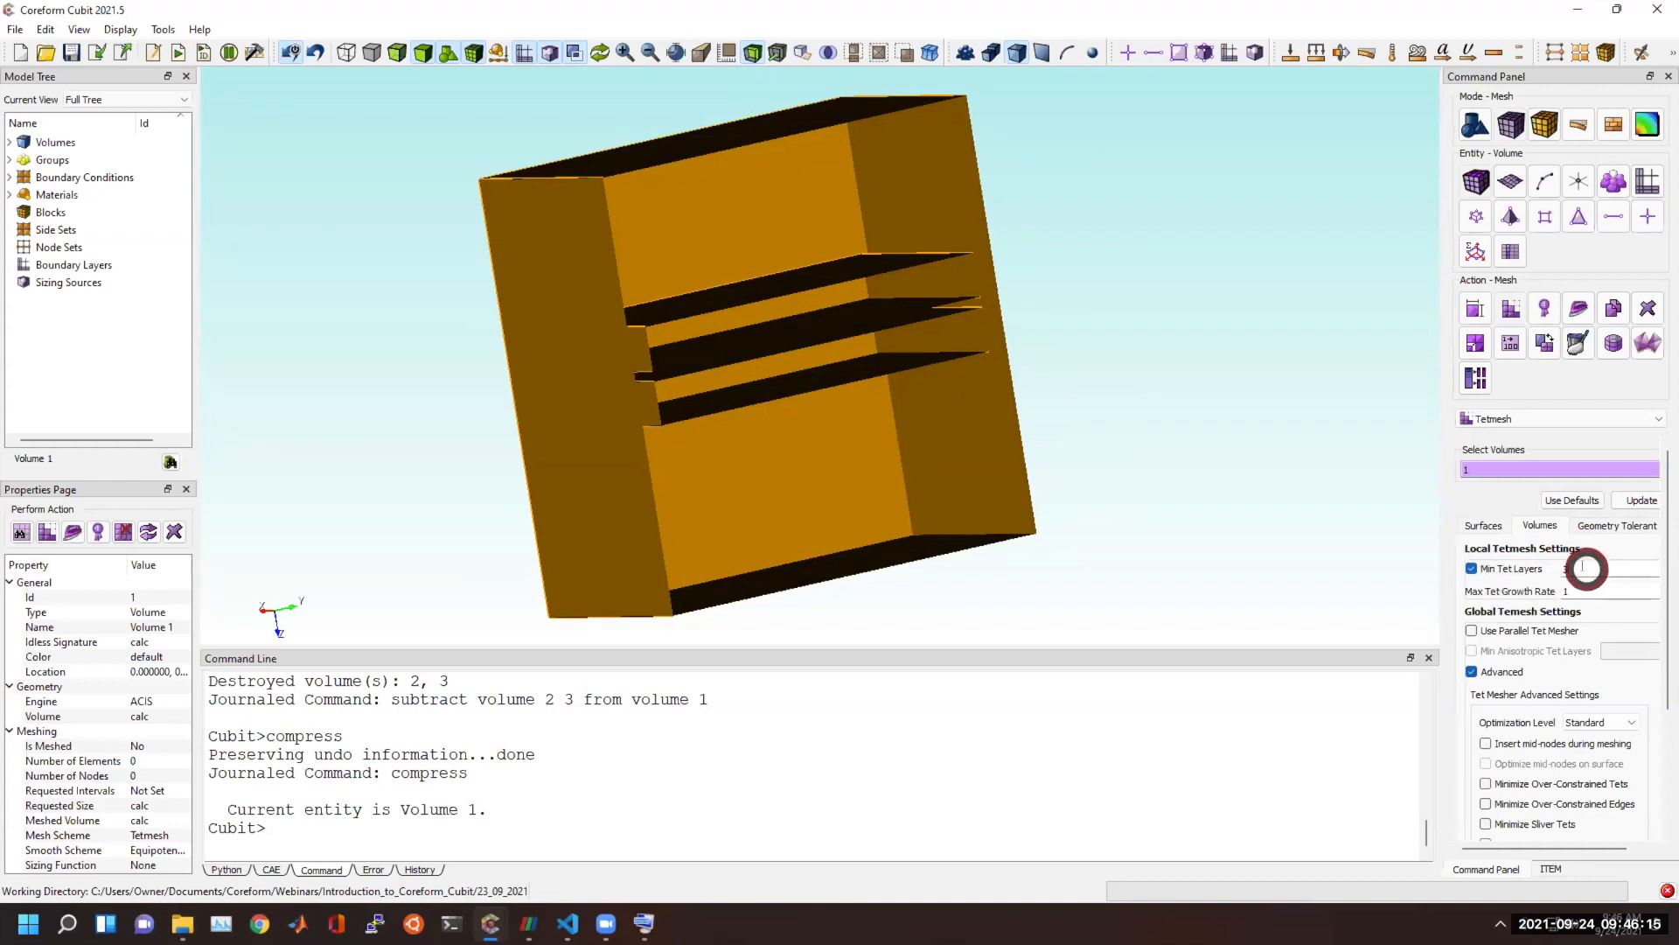
pyautogui.moveTo(614, 389); pyautogui.dragTo(931, 381)
pyautogui.scroll(3, 930, 381)
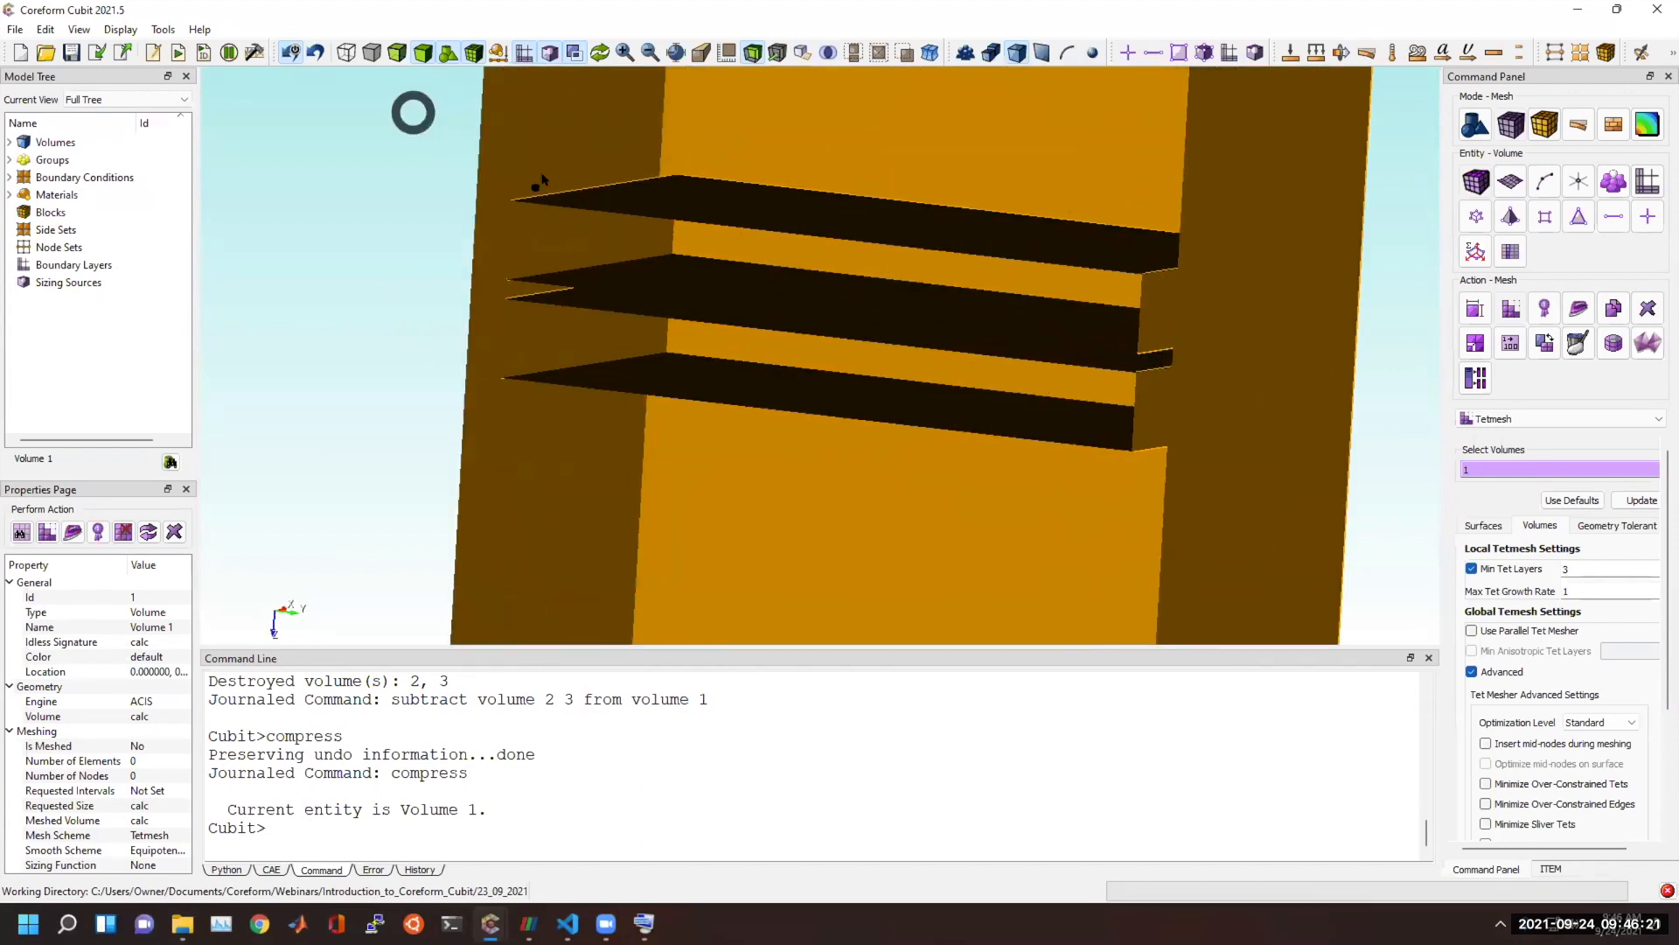
pyautogui.click(1509, 671)
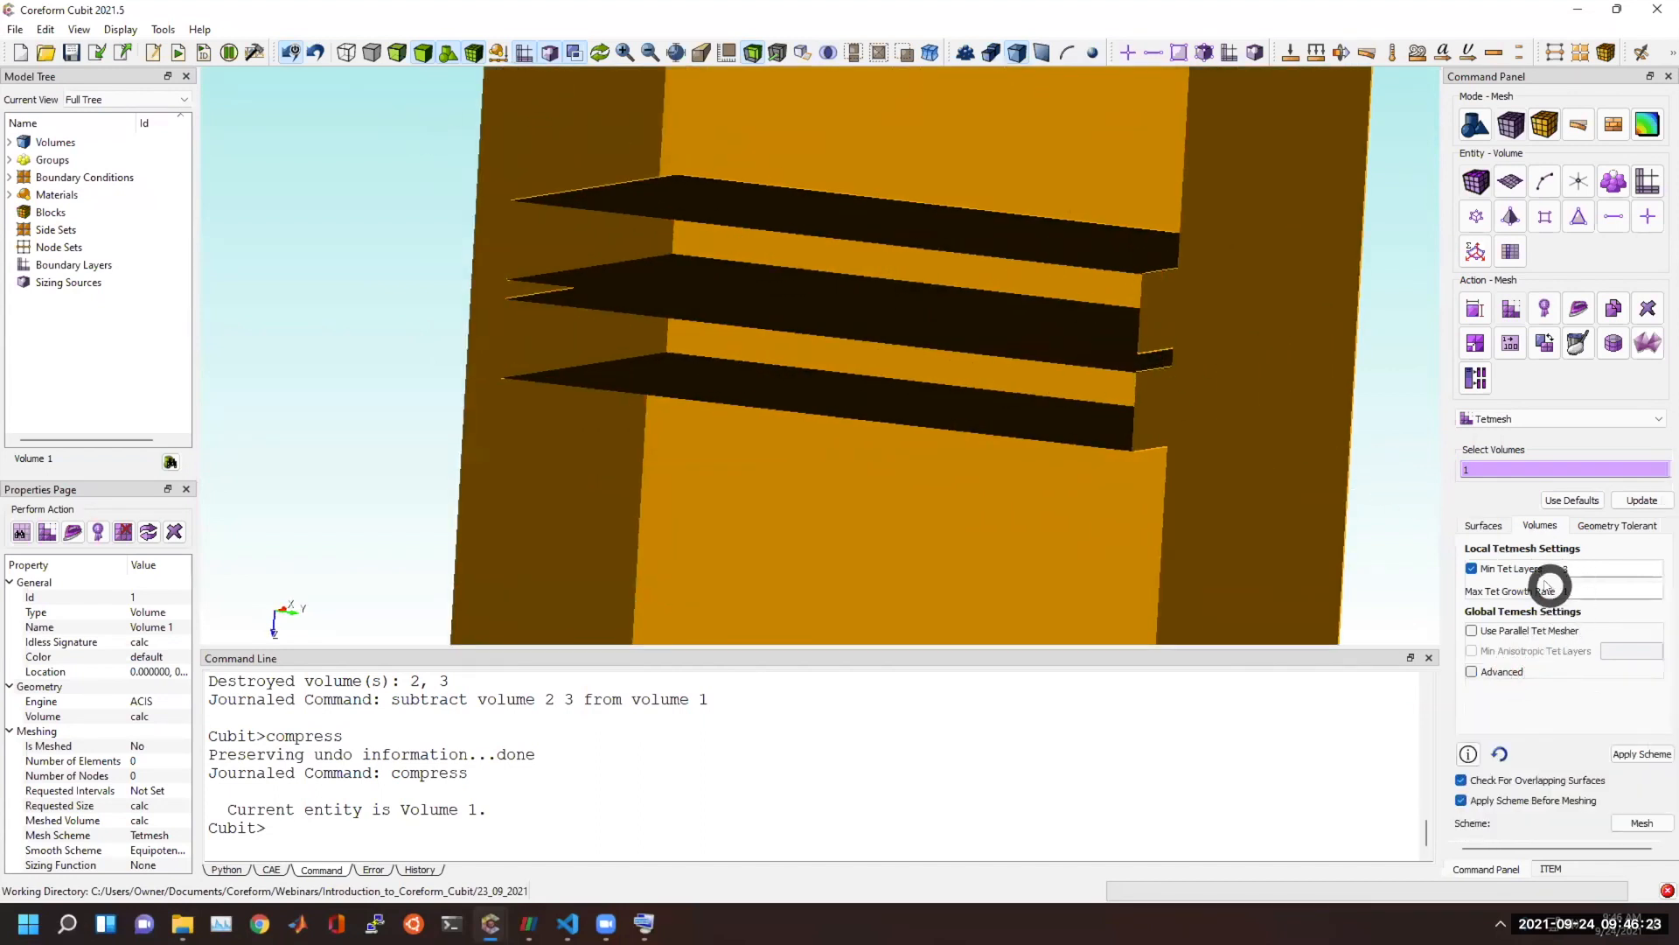
pyautogui.click(1474, 568)
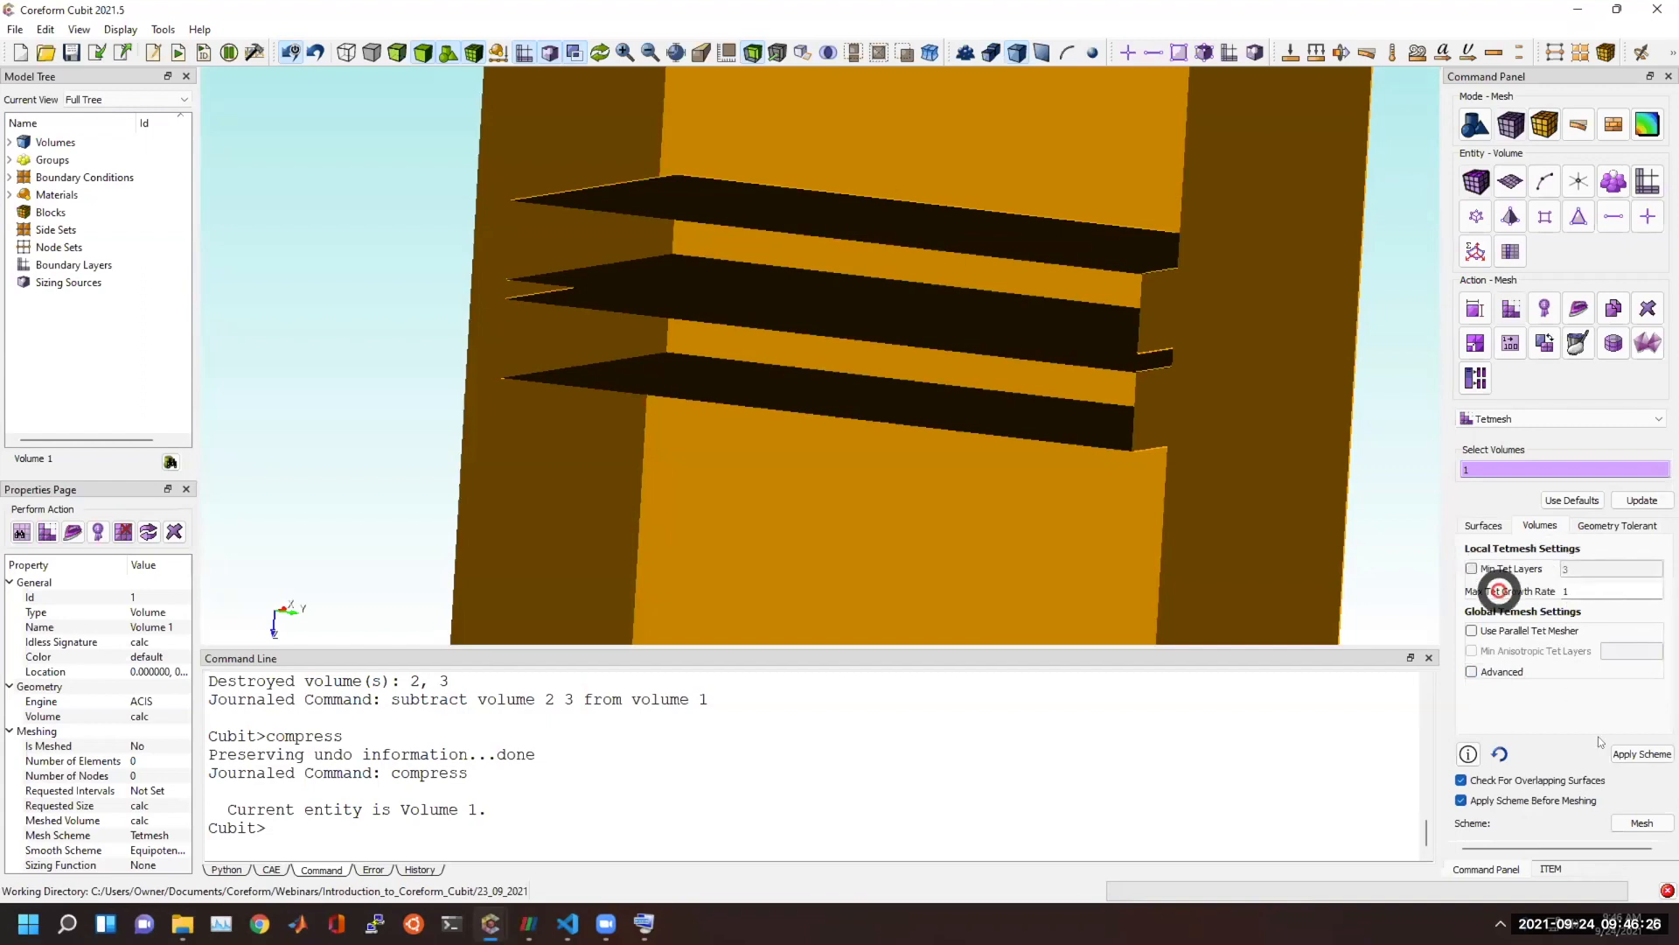
# Mesh volume 1 with the default tetmesh settings and draw all tets to inspect the gap between the cavities.
pyautogui.click(1640, 823)
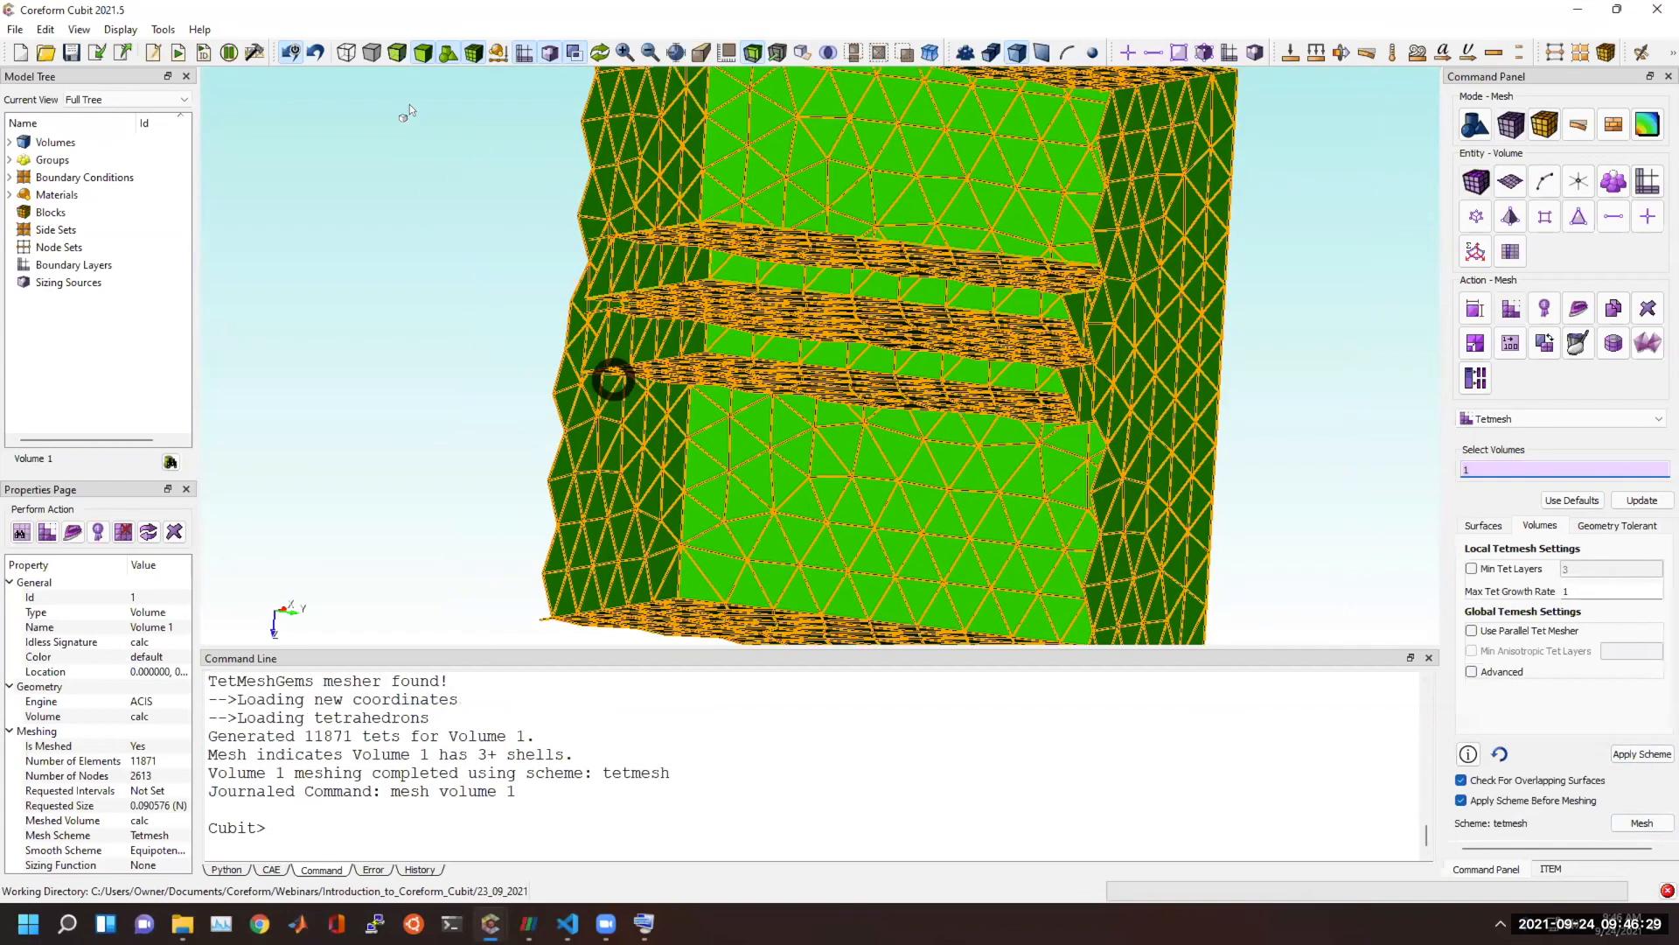
pyautogui.click(549, 740)
pyautogui.write('dr')
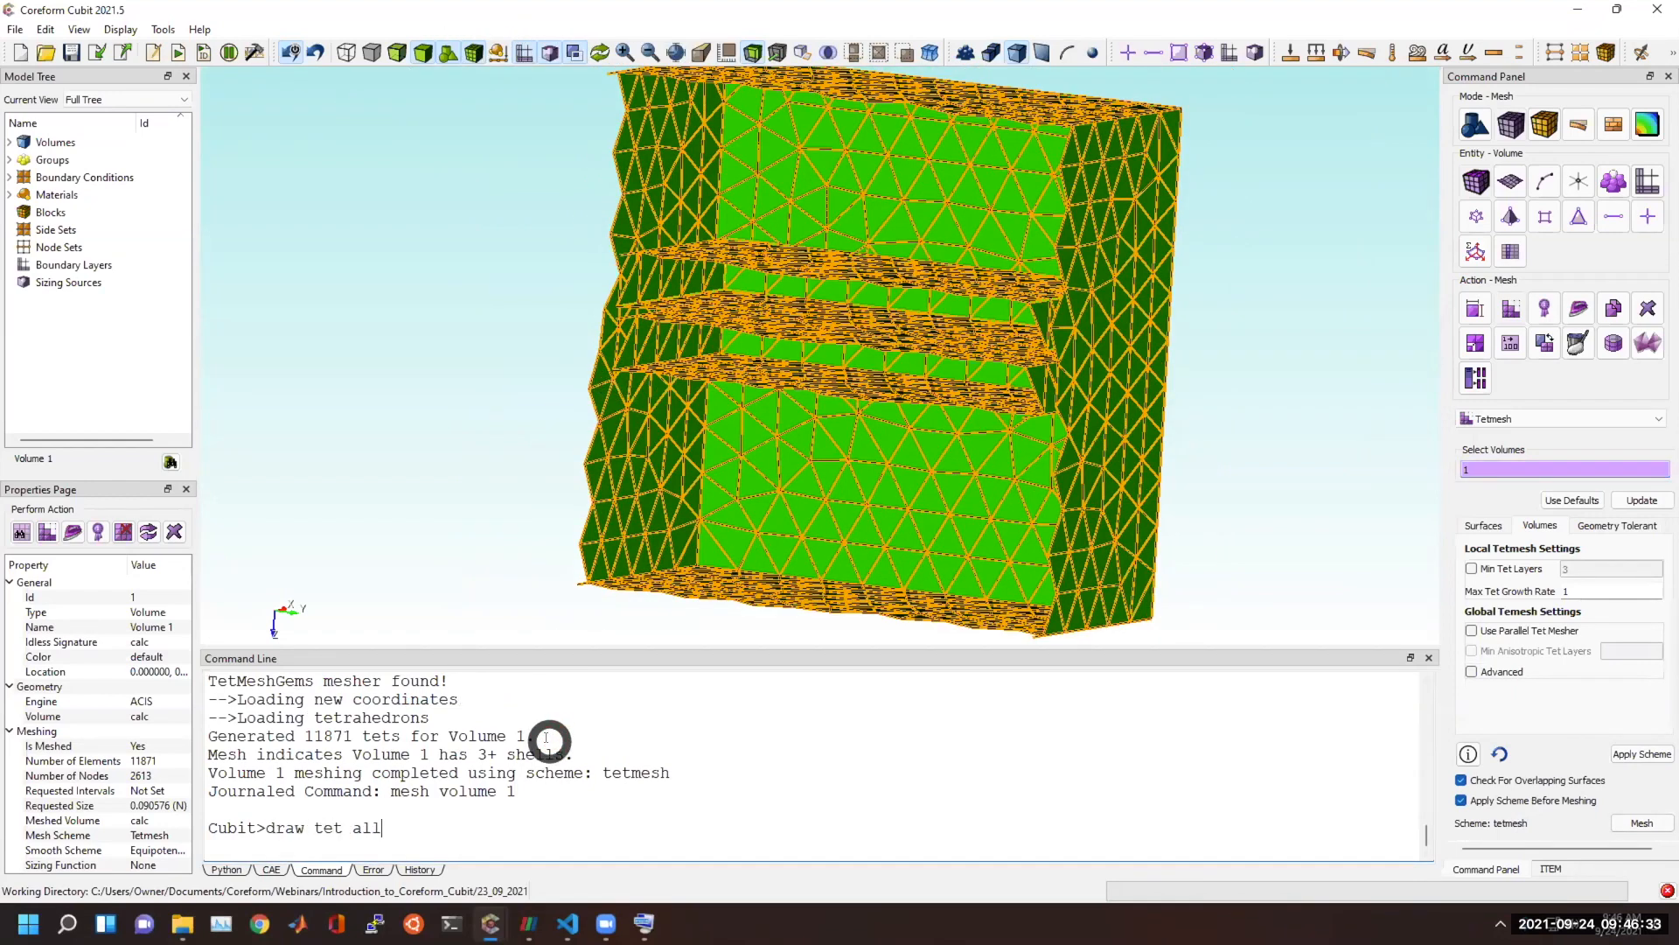
pyautogui.write('aw tet all')
pyautogui.press('Return')
pyautogui.moveTo(769, 376)
pyautogui.mouseDown()
pyautogui.moveTo(908, 381)
pyautogui.moveTo(779, 397)
pyautogui.moveTo(975, 408)
pyautogui.mouseUp()
pyautogui.scroll(5, 772, 424)
pyautogui.moveTo(772, 423)
pyautogui.mouseDown()
pyautogui.moveTo(766, 455)
pyautogui.moveTo(783, 422)
pyautogui.moveTo(838, 425)
pyautogui.moveTo(779, 450)
pyautogui.mouseUp()
pyautogui.moveTo(938, 331); pyautogui.dragTo(974, 308)
# Enable a minimum of 3 tet layers for volume 1 and delete the existing mesh.
pyautogui.click(1471, 569)
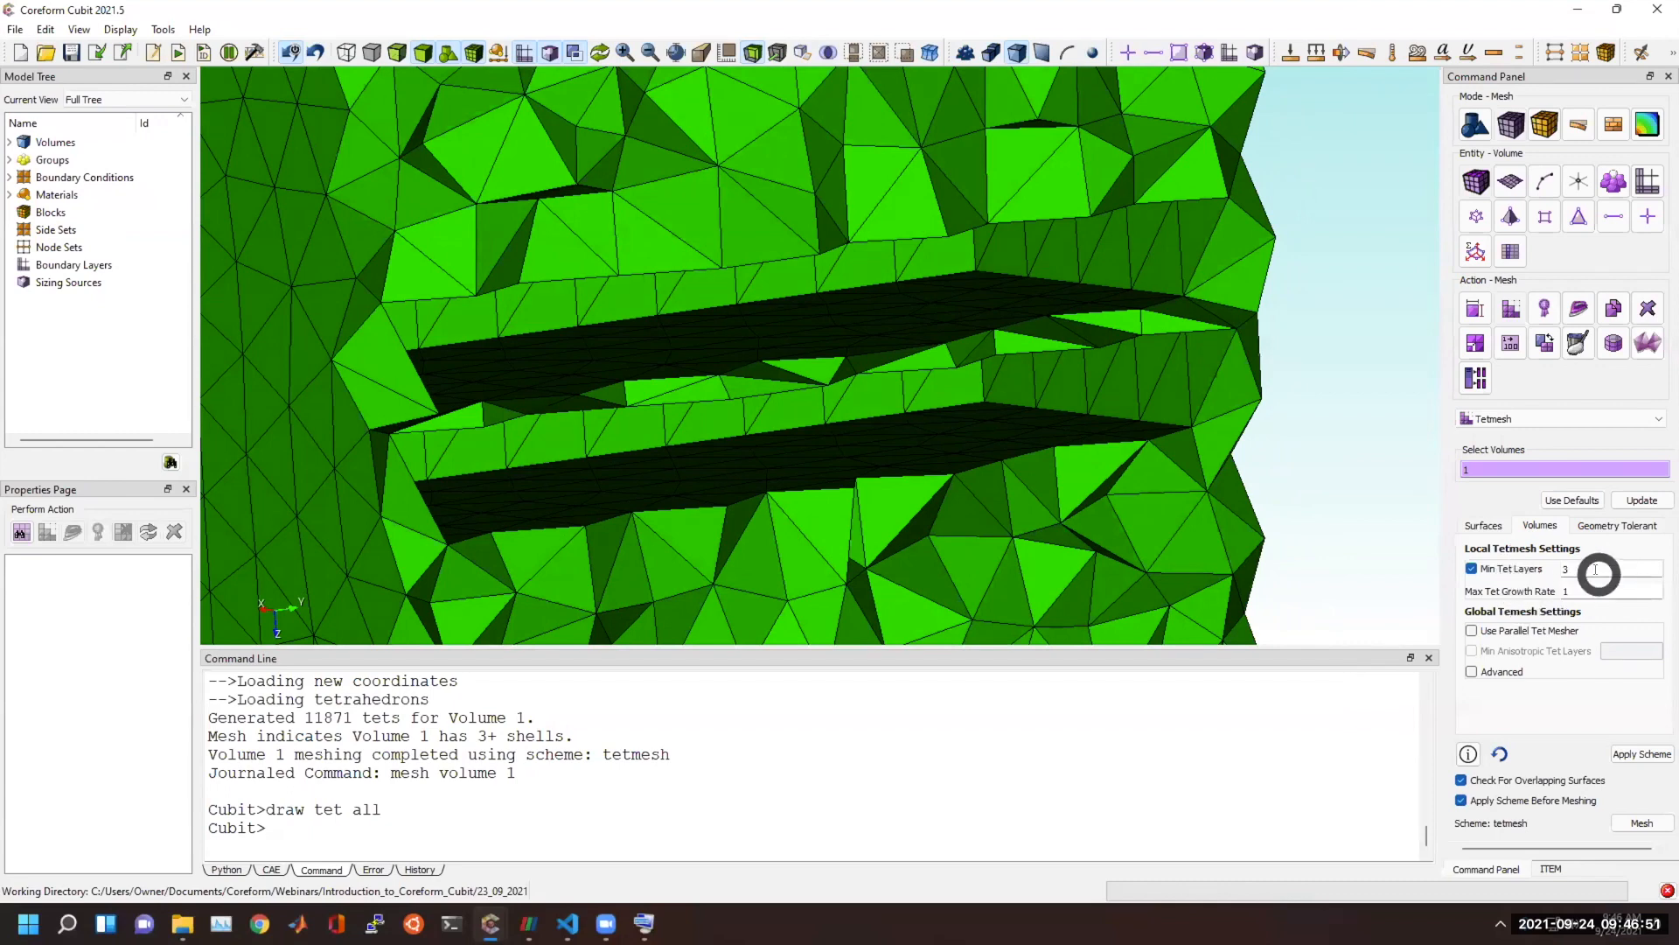
pyautogui.click(1304, 816)
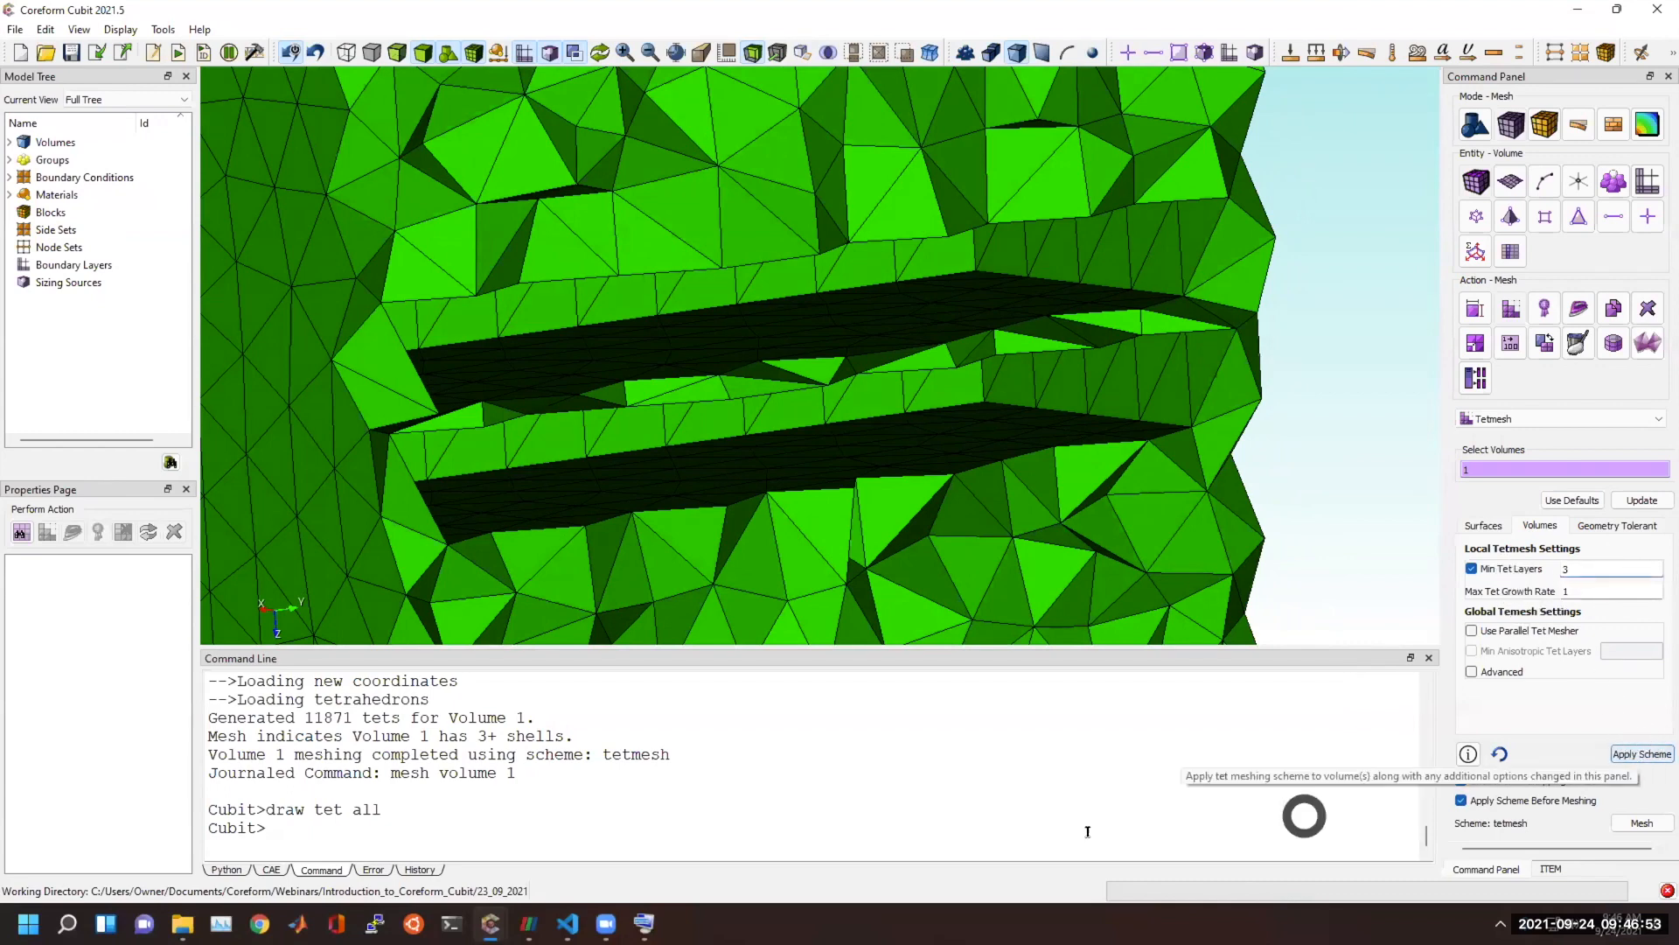
pyautogui.click(992, 841)
pyautogui.write('delete mesh')
pyautogui.press('Return')
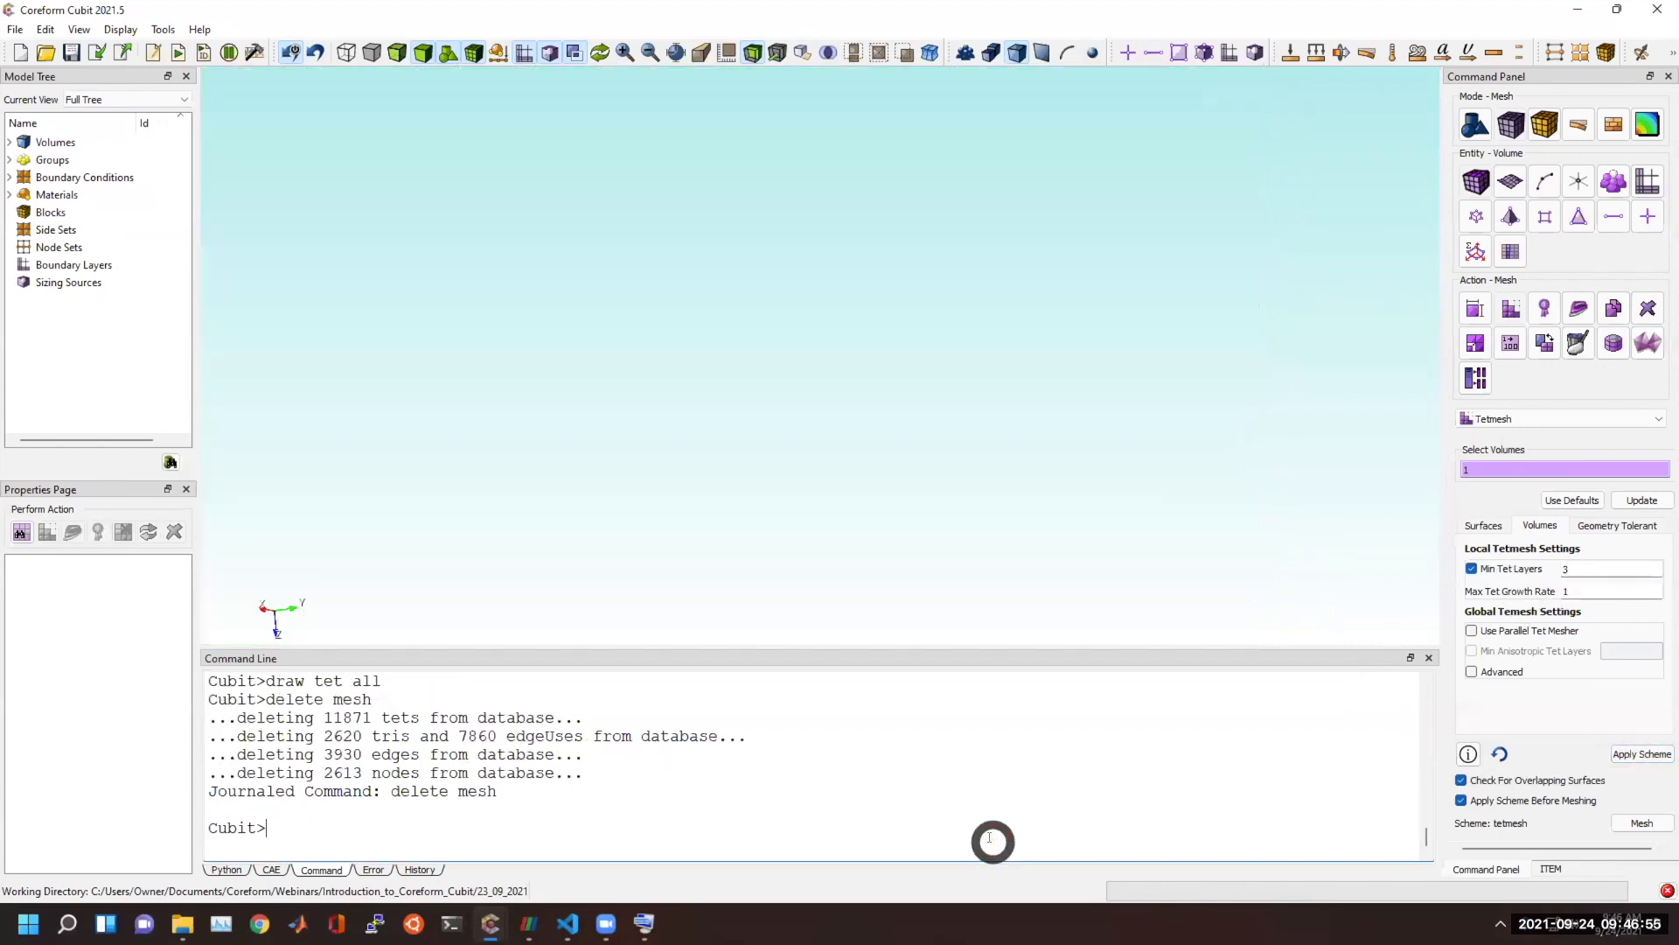
# Apply the tetmesh scheme with 3 proximity layers to volume 1, highlight that option in the echoed command, and mesh the volume.
pyautogui.click(1634, 754)
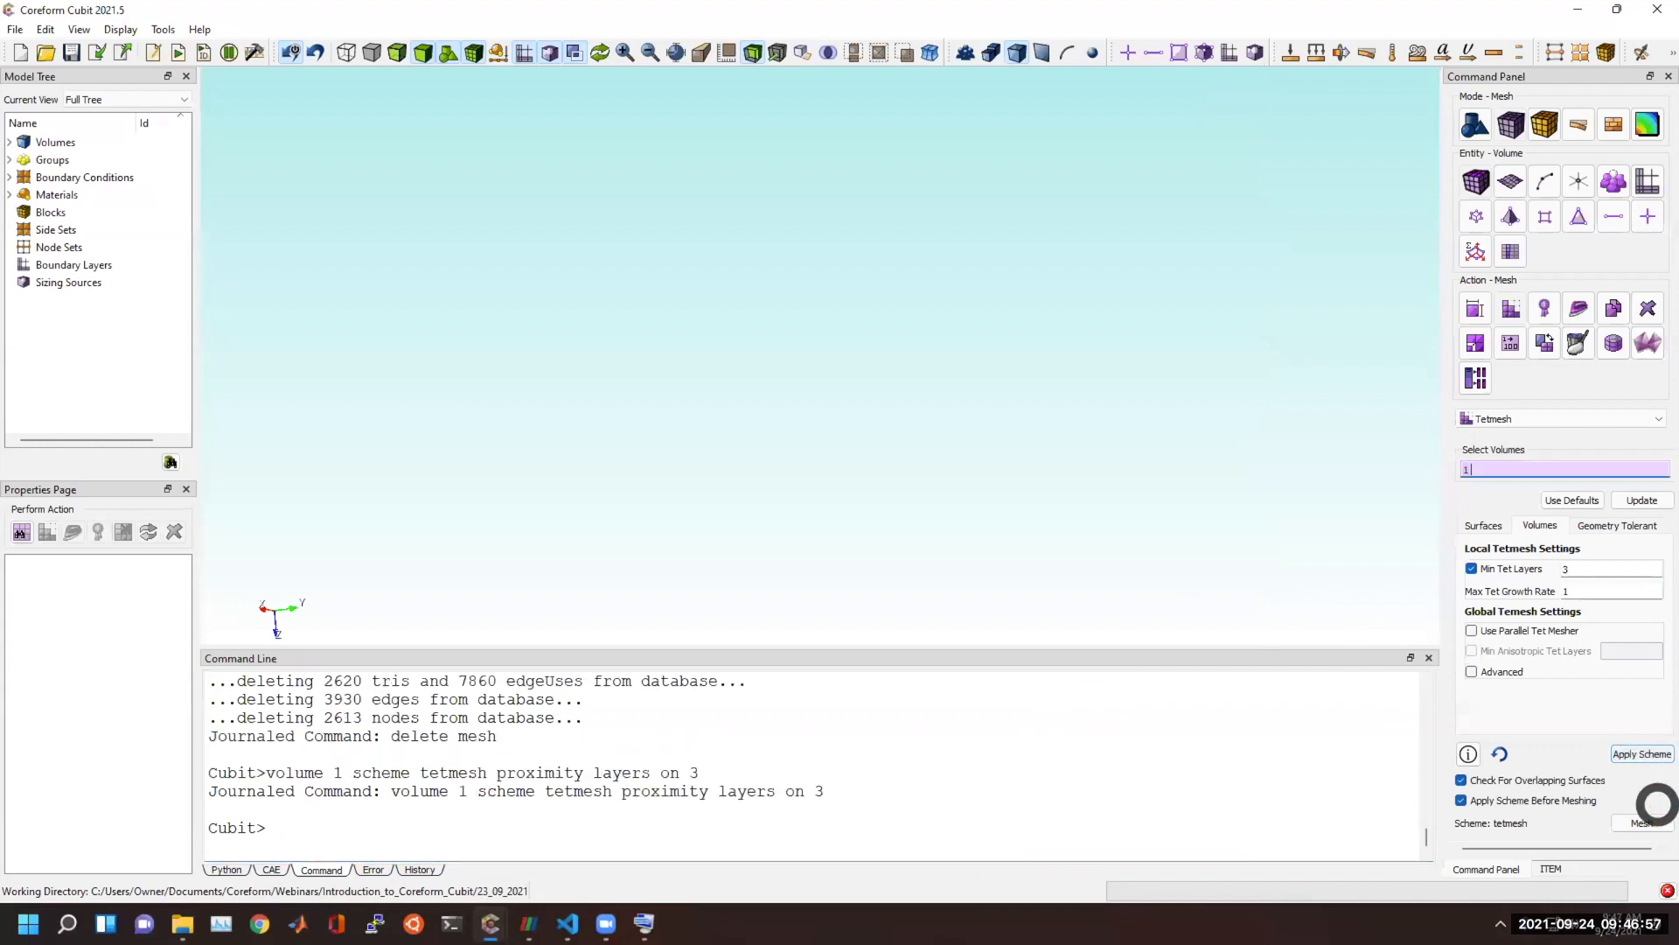
pyautogui.moveTo(277, 777); pyautogui.dragTo(749, 770)
pyautogui.click(640, 774)
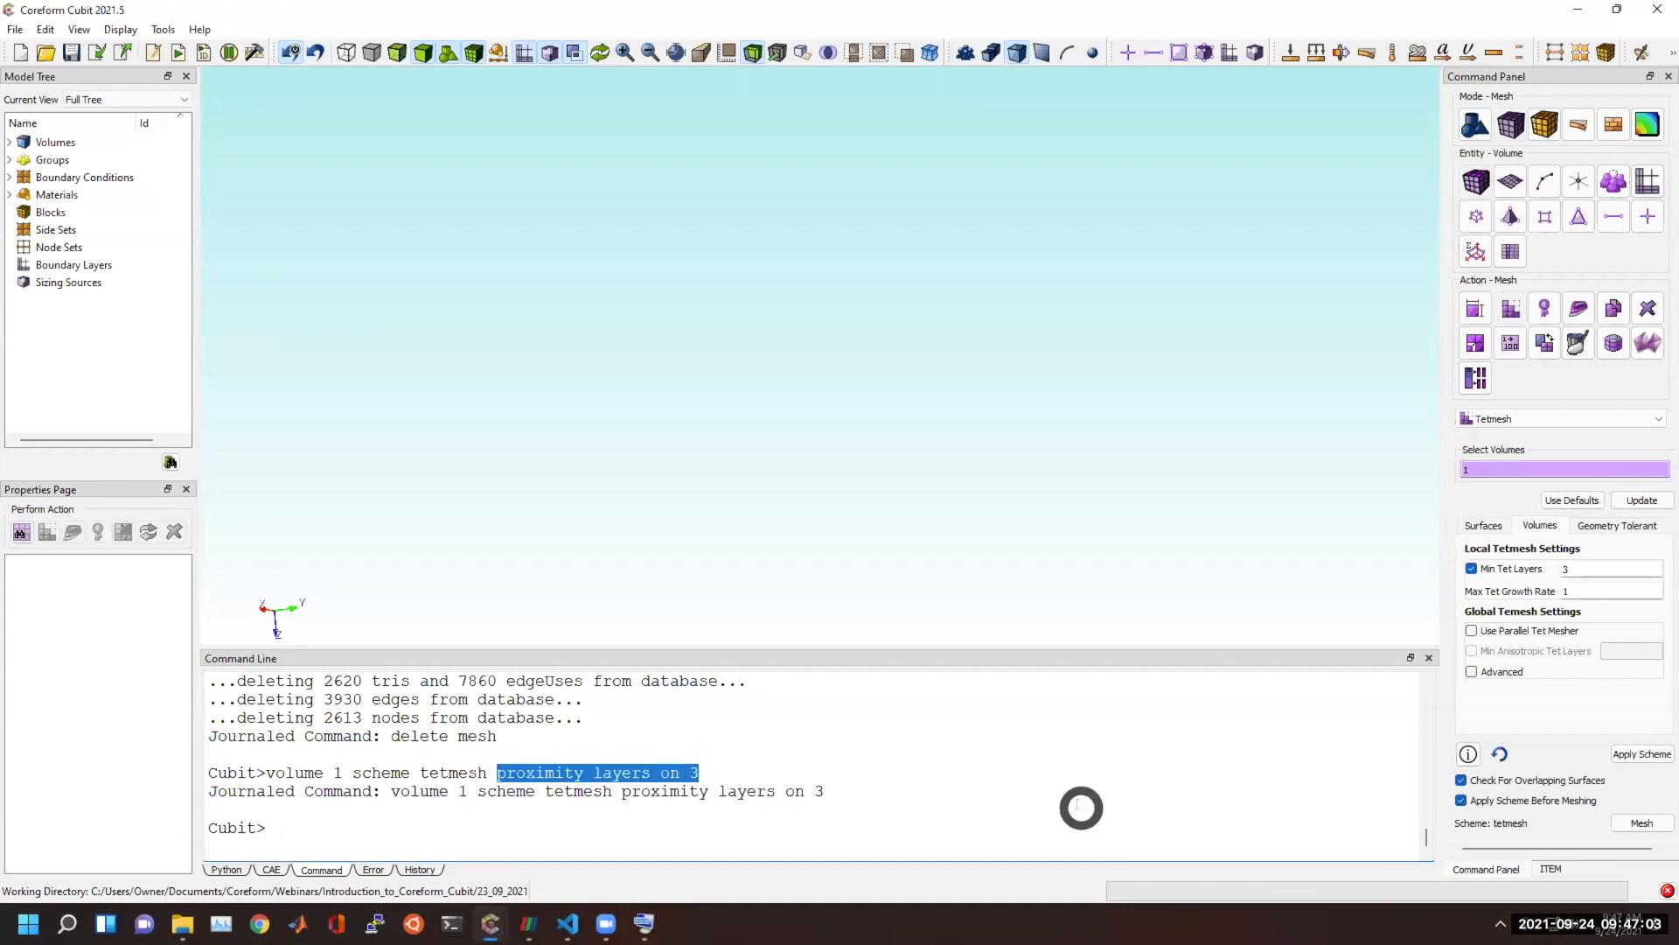
pyautogui.click(1635, 824)
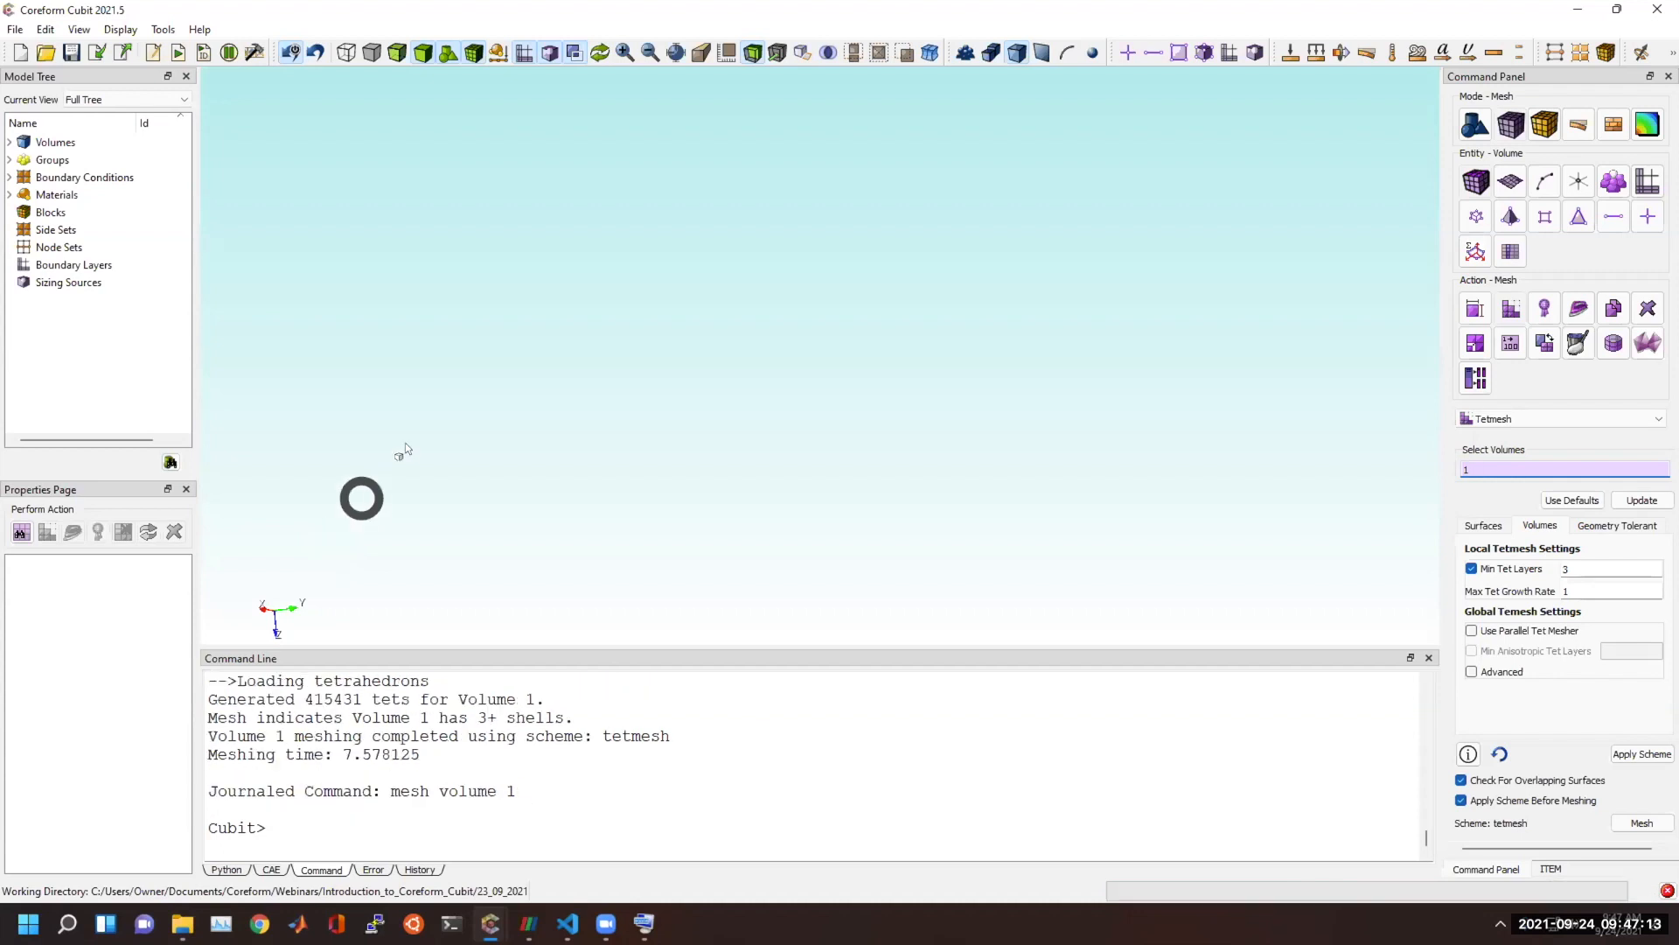
# End the selection mode and redisplay the meshed volume around the two cavities.
pyautogui.moveTo(555, 414); pyautogui.dragTo(523, 446)
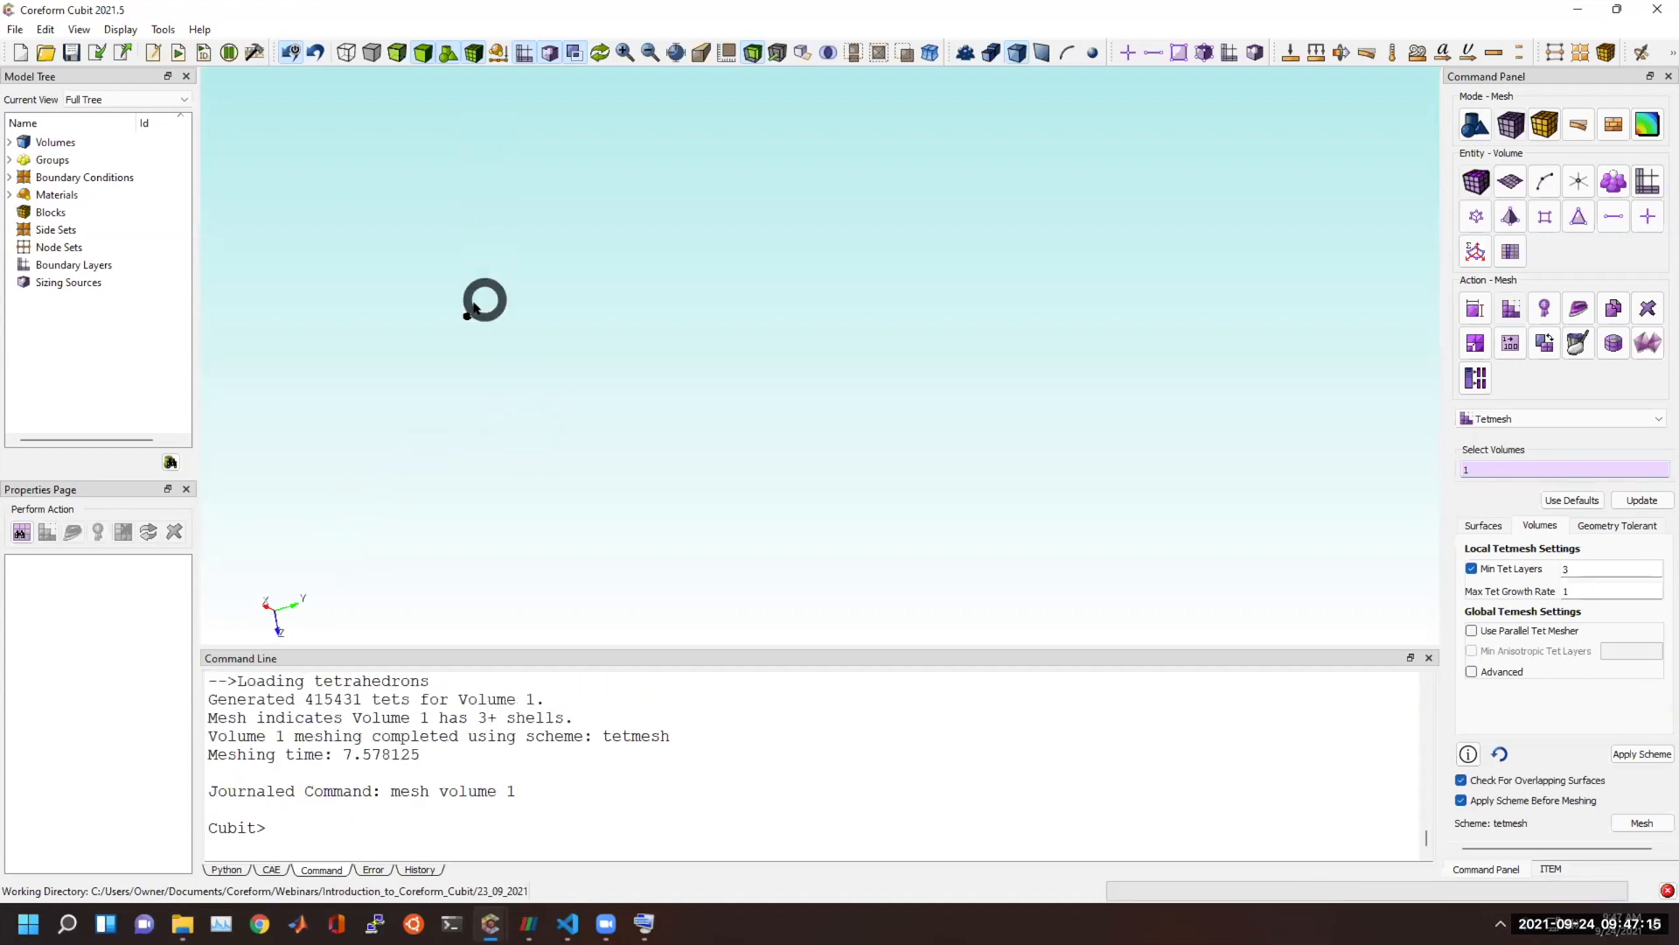
pyautogui.moveTo(535, 326); pyautogui.dragTo(573, 308)
pyautogui.rightClick(582, 342)
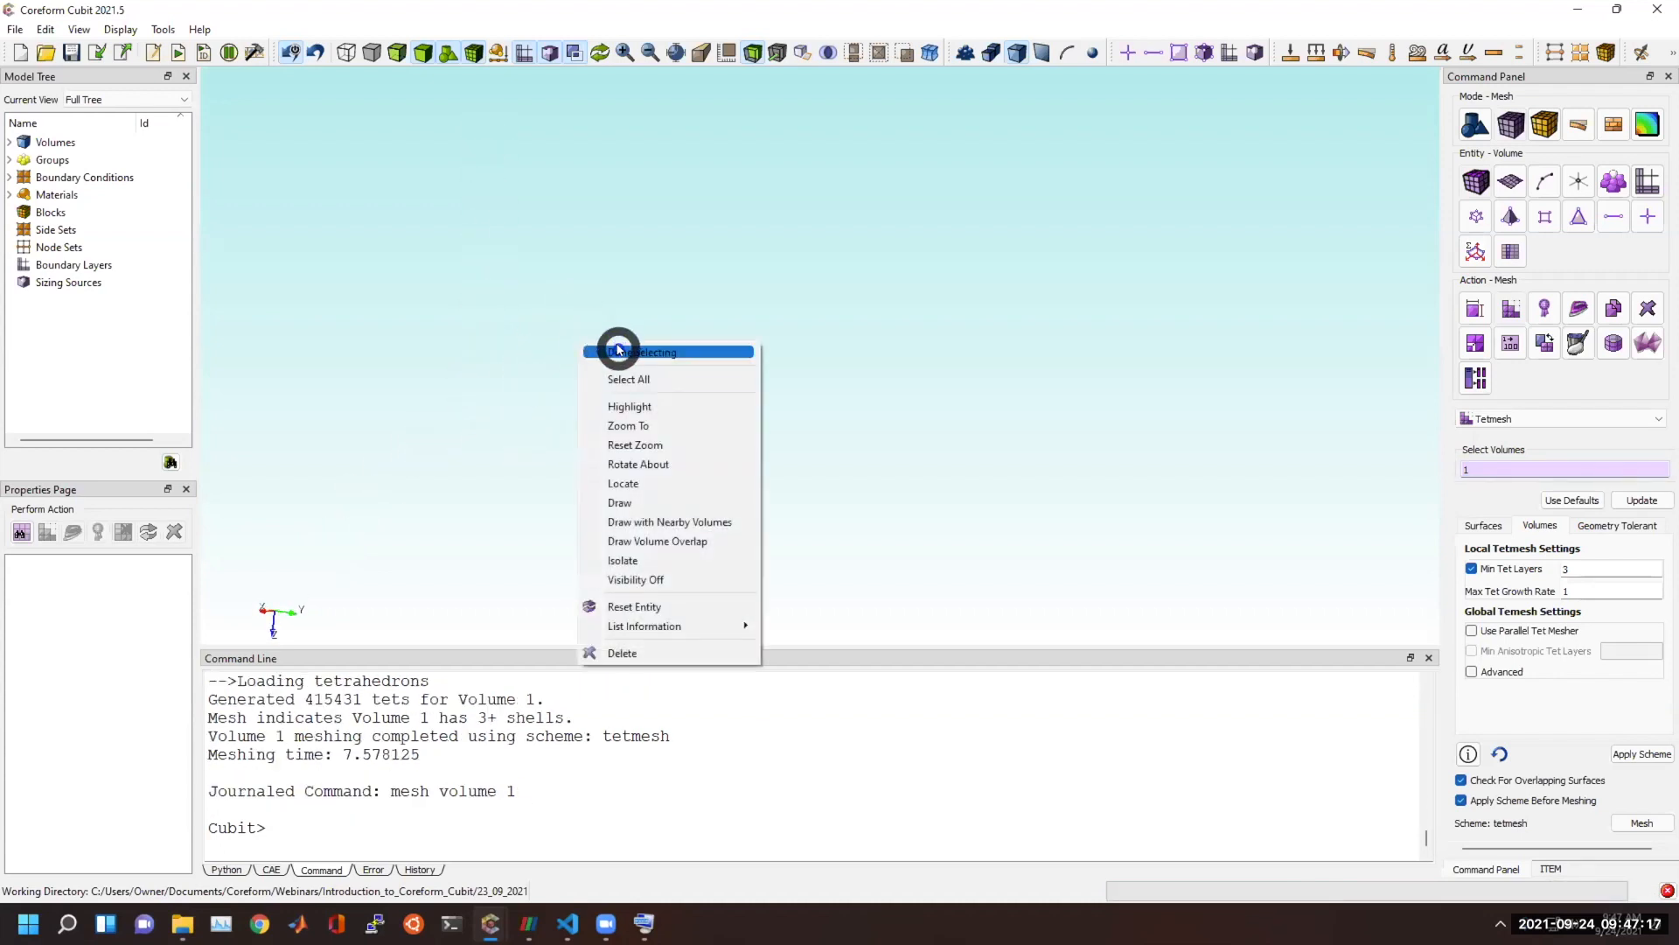
pyautogui.click(619, 349)
pyautogui.rightClick(623, 352)
pyautogui.click(645, 361)
pyautogui.moveTo(619, 342); pyautogui.dragTo(639, 394)
pyautogui.scroll(3, 582, 429)
pyautogui.scroll(4, 582, 429)
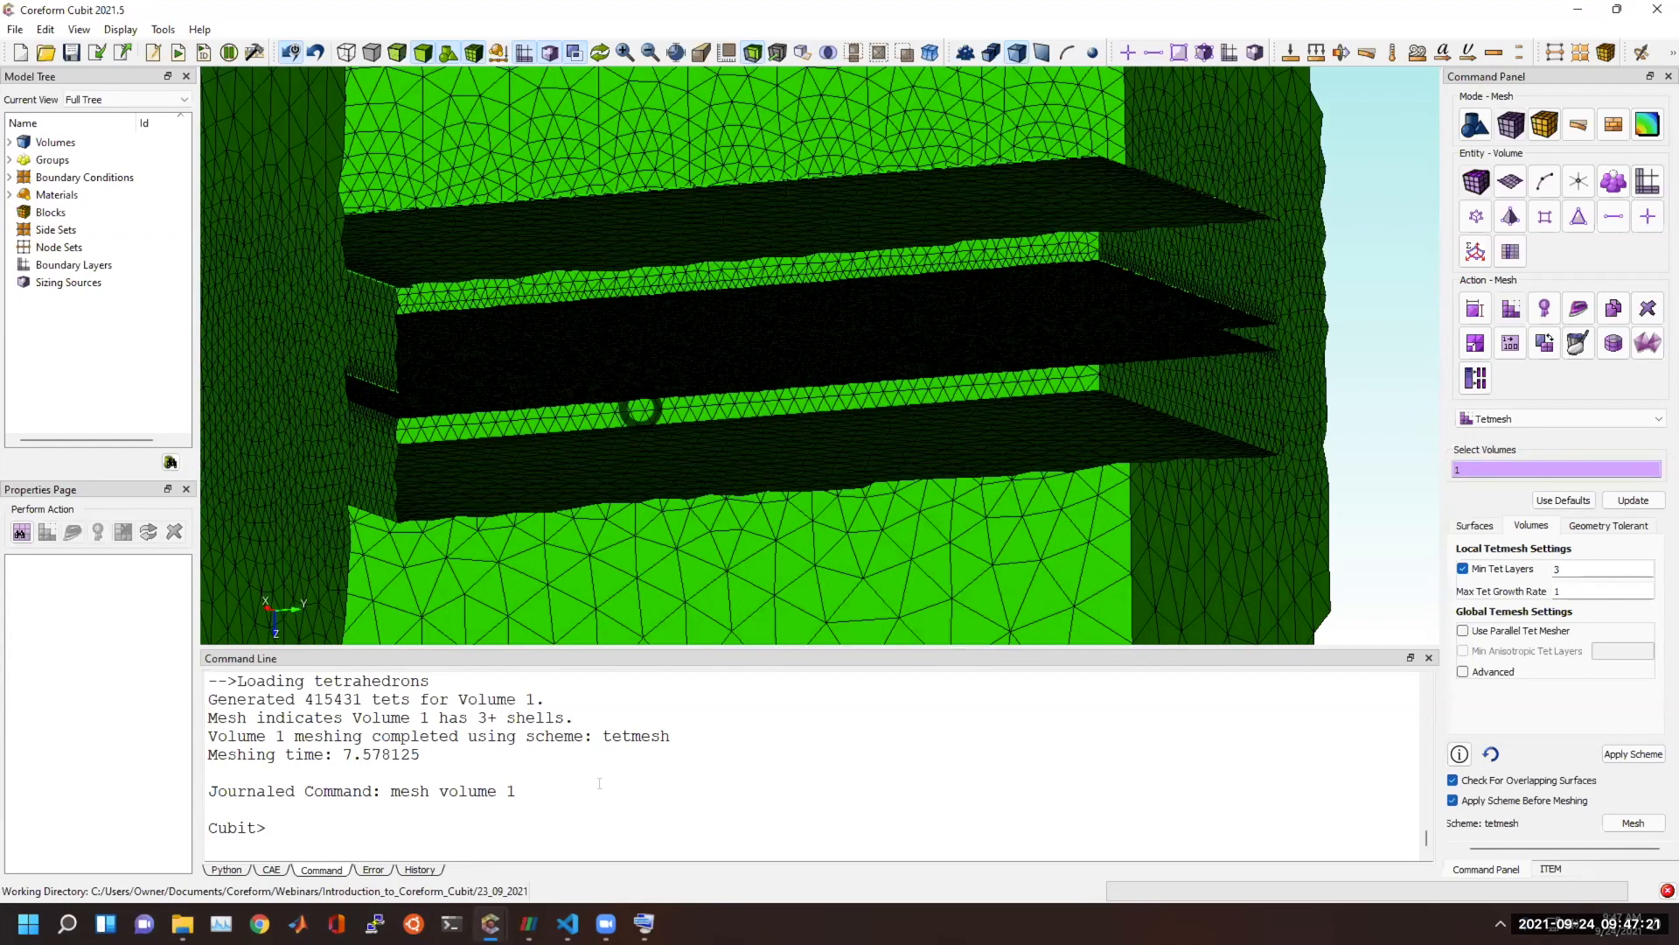
# Draw all tets of the refined mesh and bring the cavity edges into close view.
pyautogui.click(604, 788)
pyautogui.write('draw tet all')
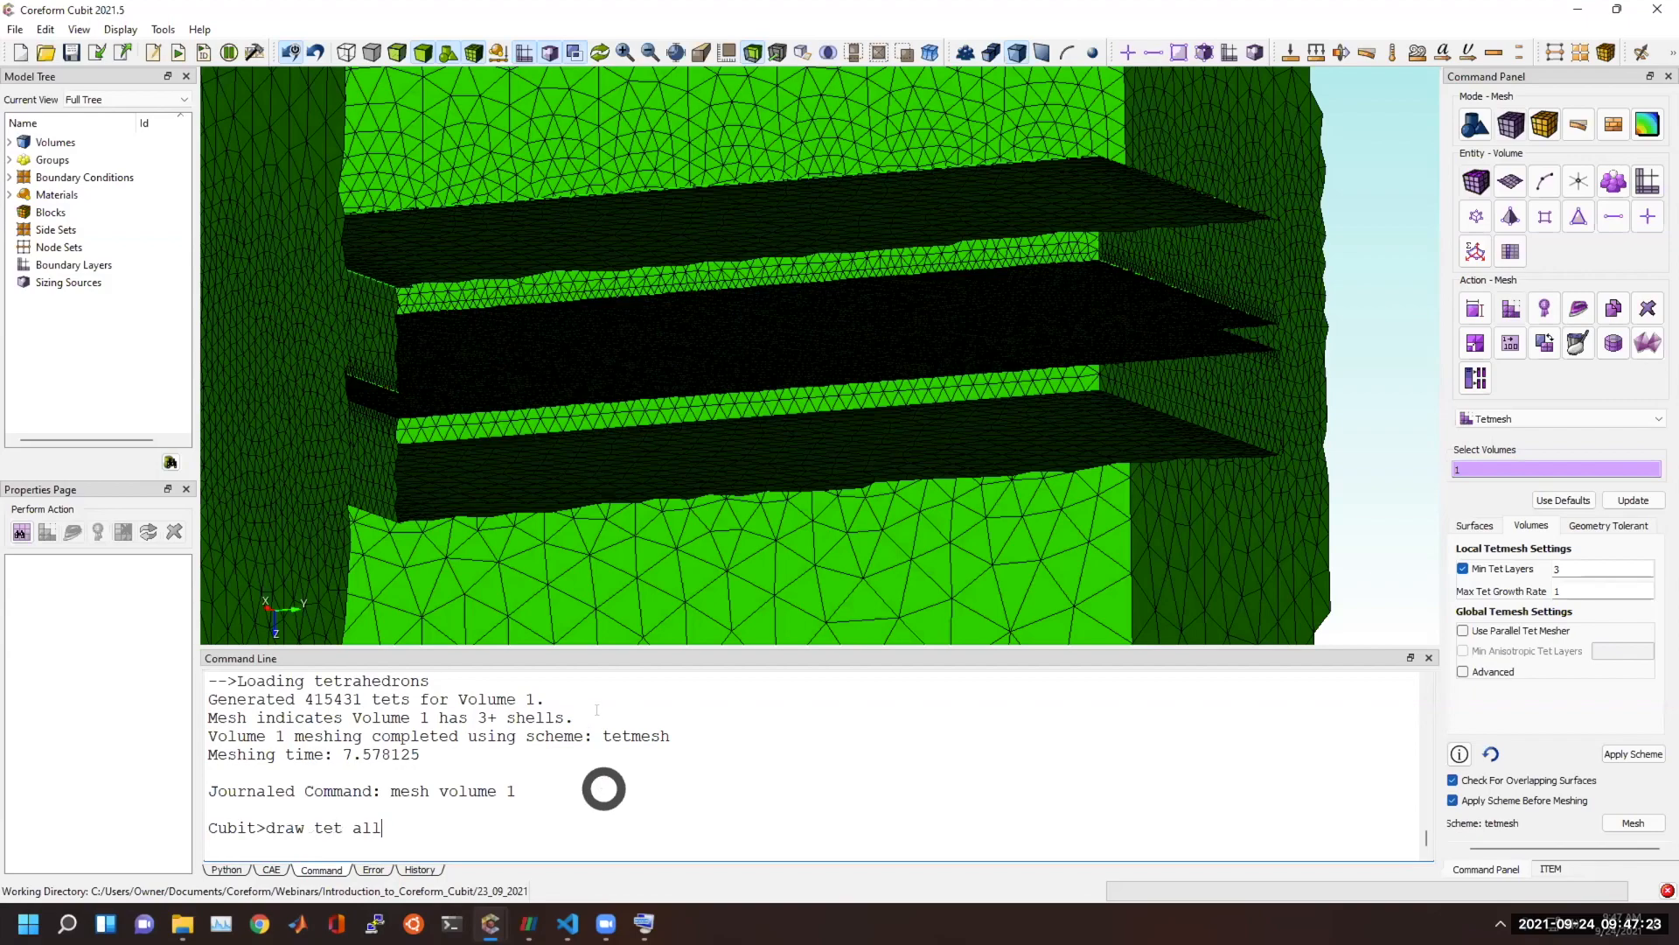
pyautogui.press('Return')
pyautogui.moveTo(662, 418)
pyautogui.mouseDown()
pyautogui.moveTo(715, 404)
pyautogui.moveTo(675, 378)
pyautogui.moveTo(638, 420)
pyautogui.moveTo(761, 368)
pyautogui.moveTo(457, 457)
pyautogui.moveTo(576, 424)
pyautogui.mouseUp()
pyautogui.scroll(3, 639, 419)
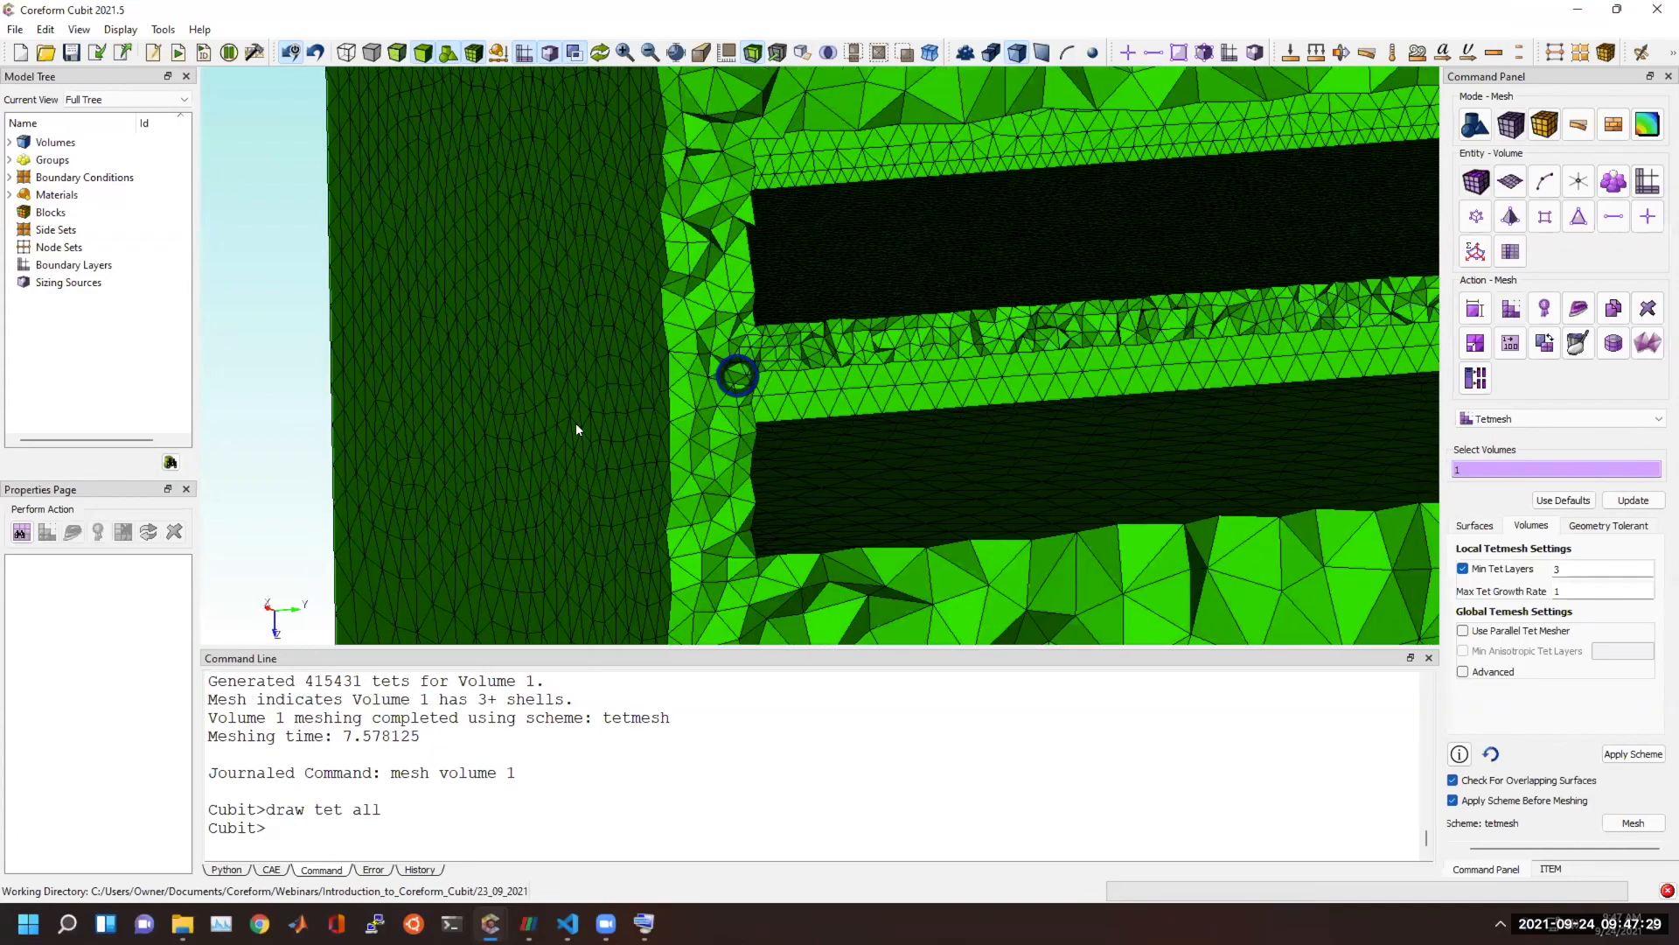
# Examine the tet layers in the thin wall between the two cavities and the element growth in the surrounding cube.
pyautogui.moveTo(576, 423); pyautogui.dragTo(532, 425, button='right')
pyautogui.scroll(2, 533, 423)
pyautogui.moveTo(682, 369); pyautogui.dragTo(543, 409, button='right')
pyautogui.moveTo(565, 399); pyautogui.dragTo(589, 430)
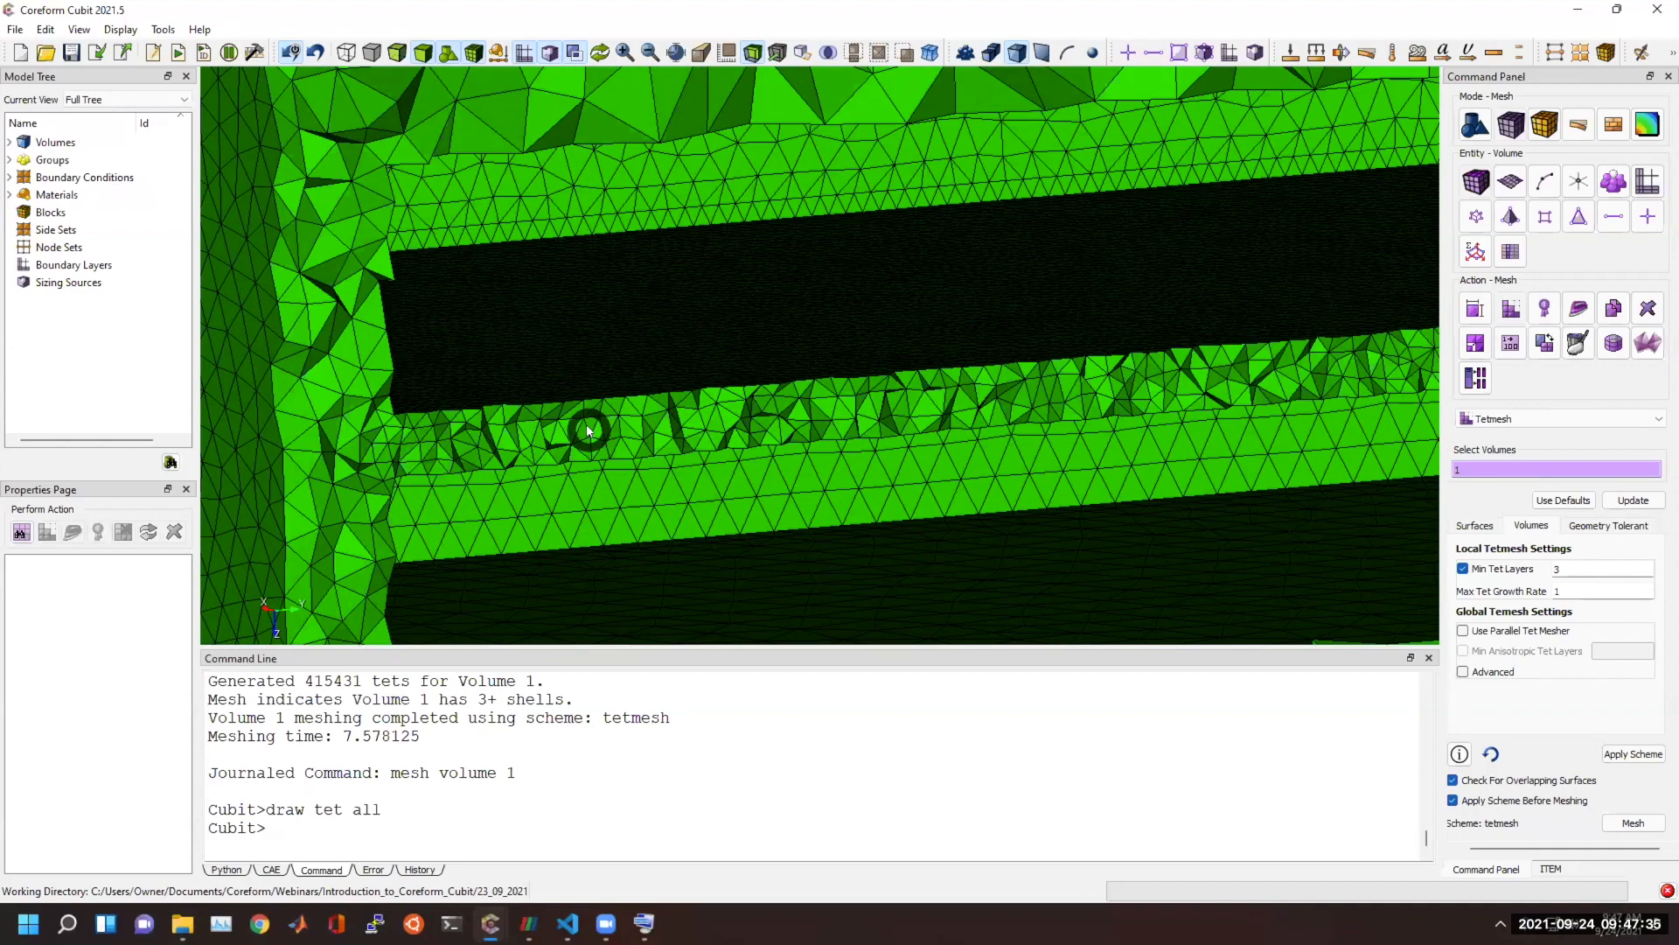
pyautogui.moveTo(589, 430)
pyautogui.mouseDown()
pyautogui.moveTo(499, 431)
pyautogui.moveTo(576, 439)
pyautogui.mouseUp()
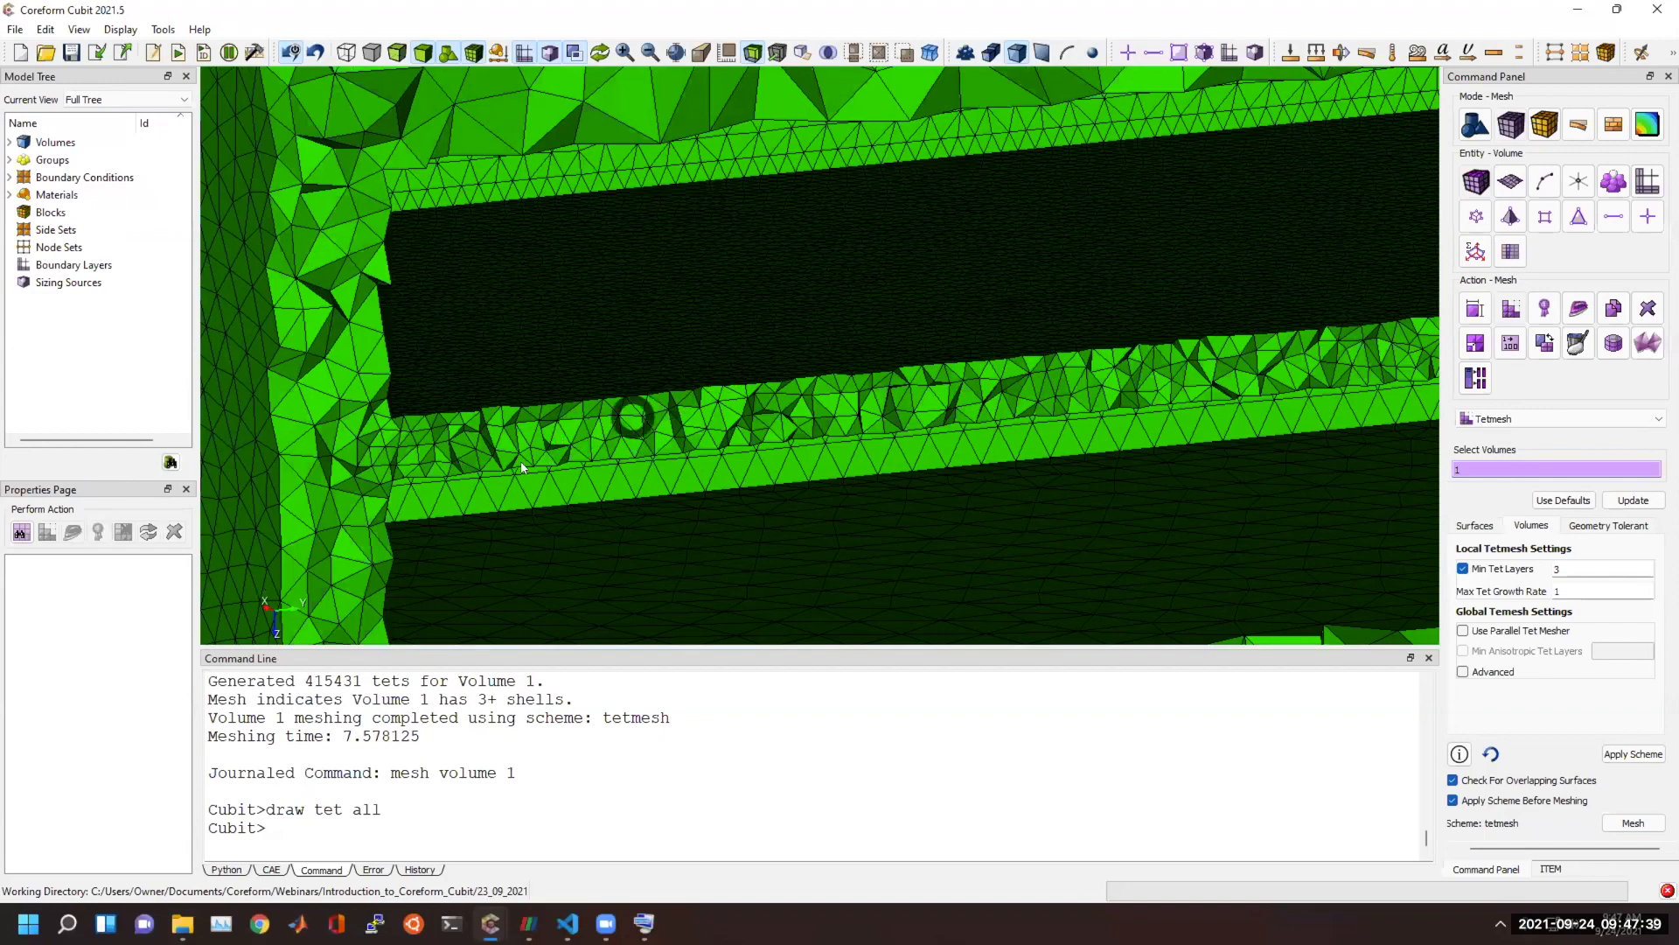
pyautogui.scroll(-5, 765, 420)
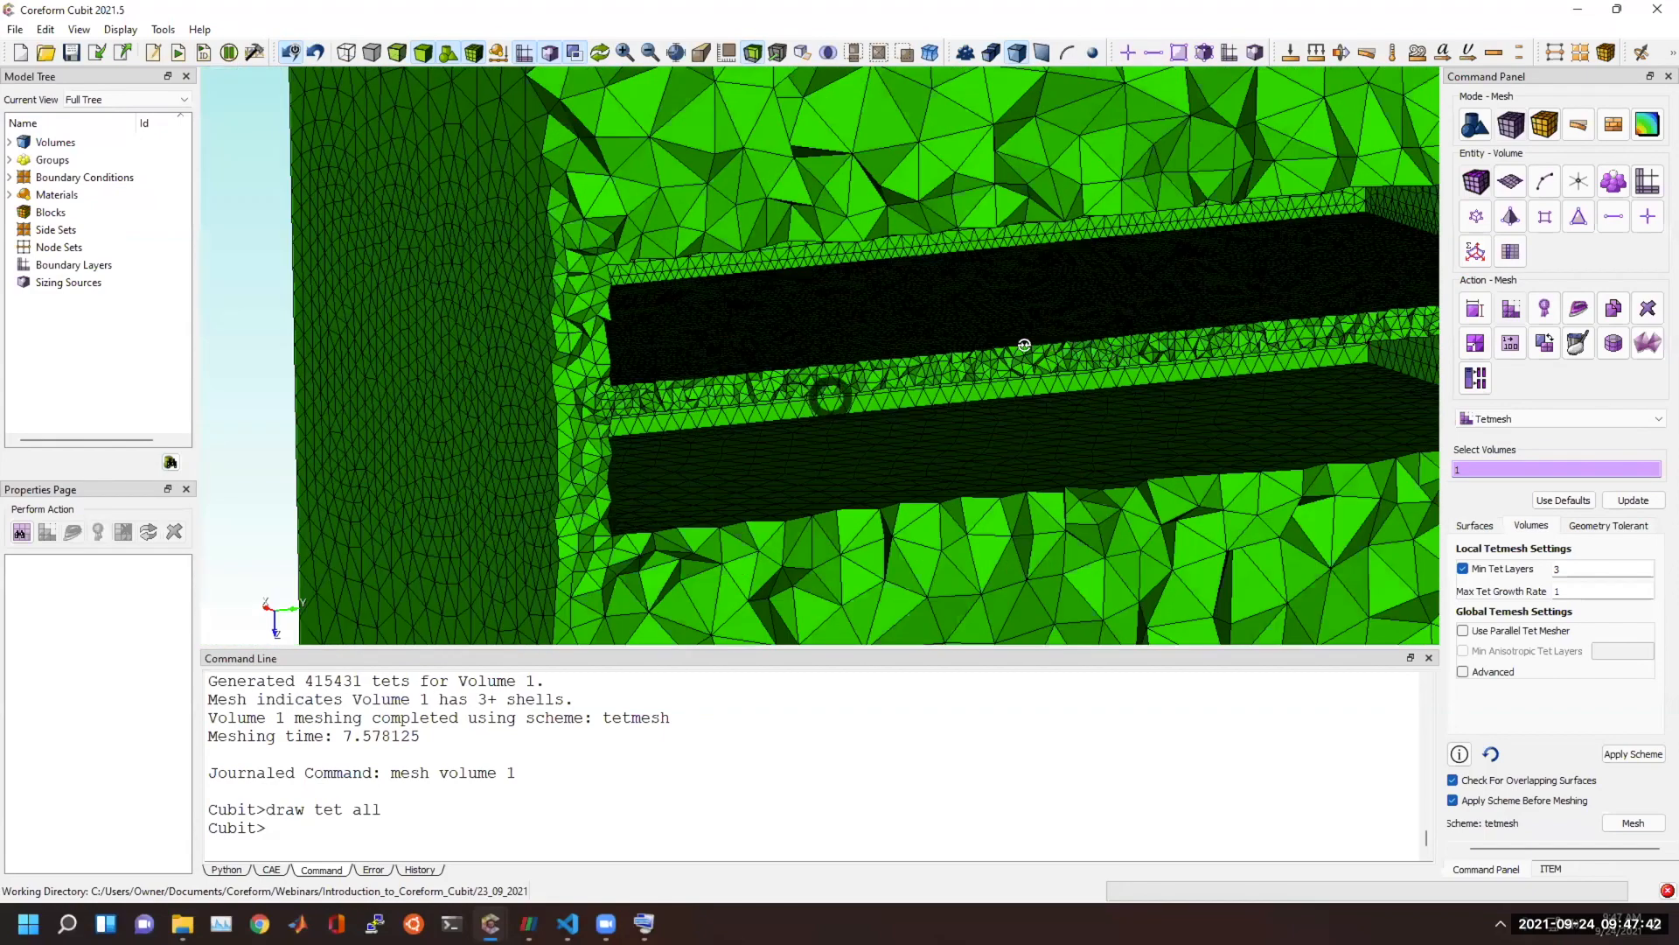
pyautogui.moveTo(1024, 345); pyautogui.dragTo(758, 343)
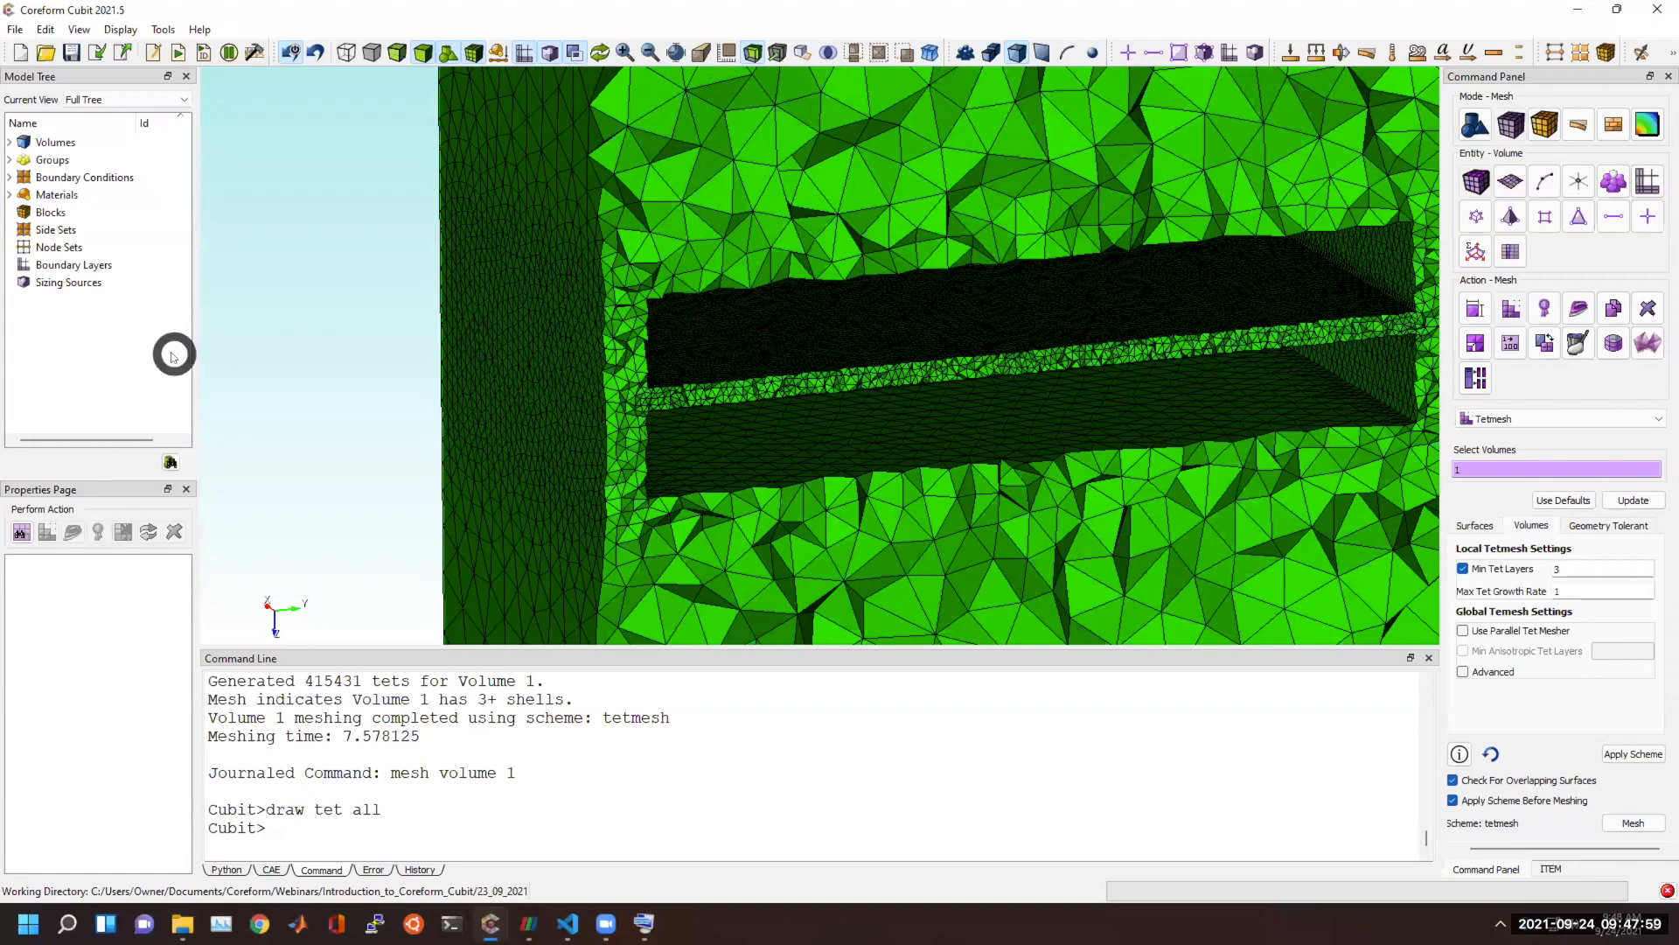
pyautogui.click(369, 374)
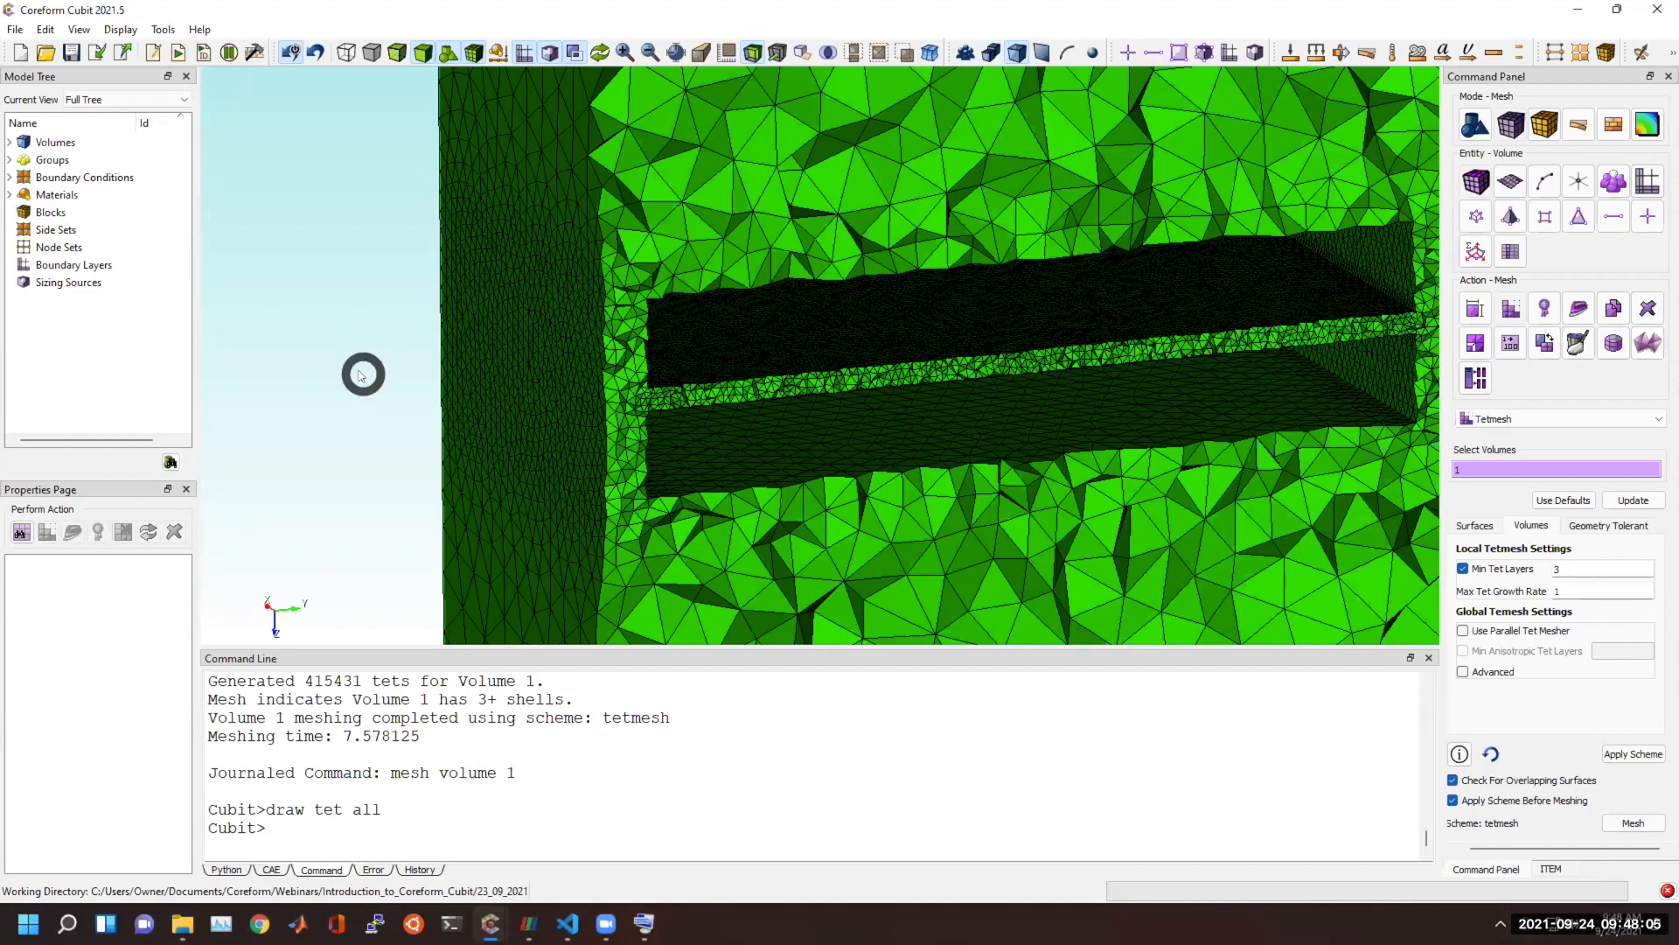
pyautogui.scroll(-3, 362, 376)
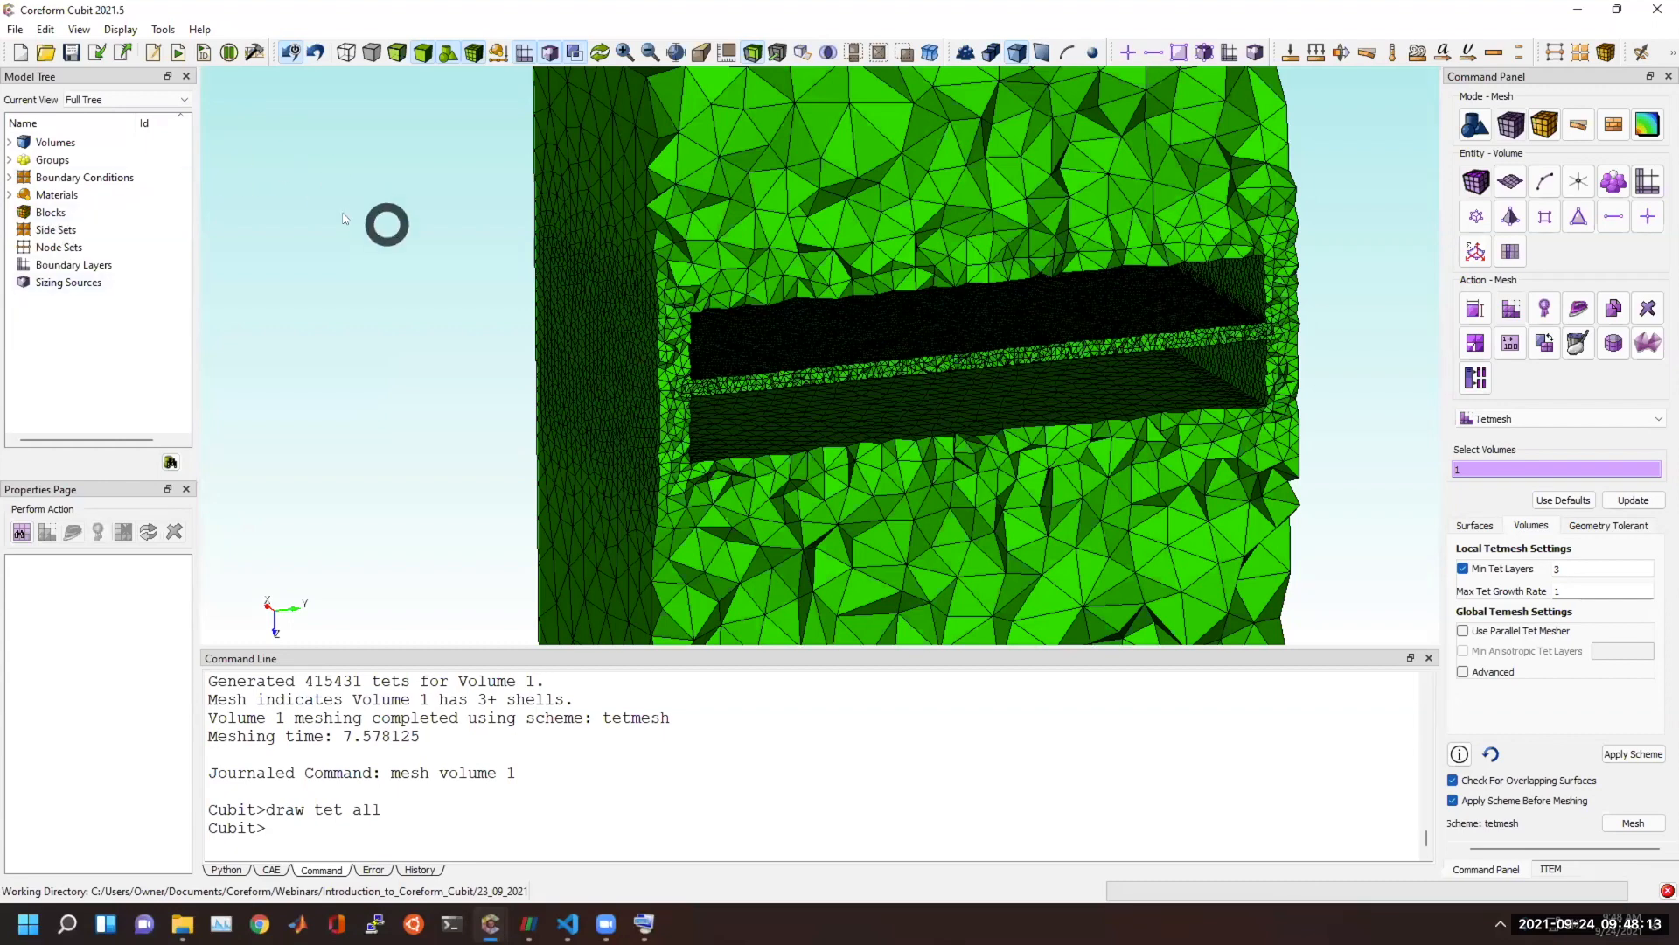
# Clear the model and switch to the other Coreform Cubit window containing the yellow fork-shaped part.
pyautogui.click(20, 53)
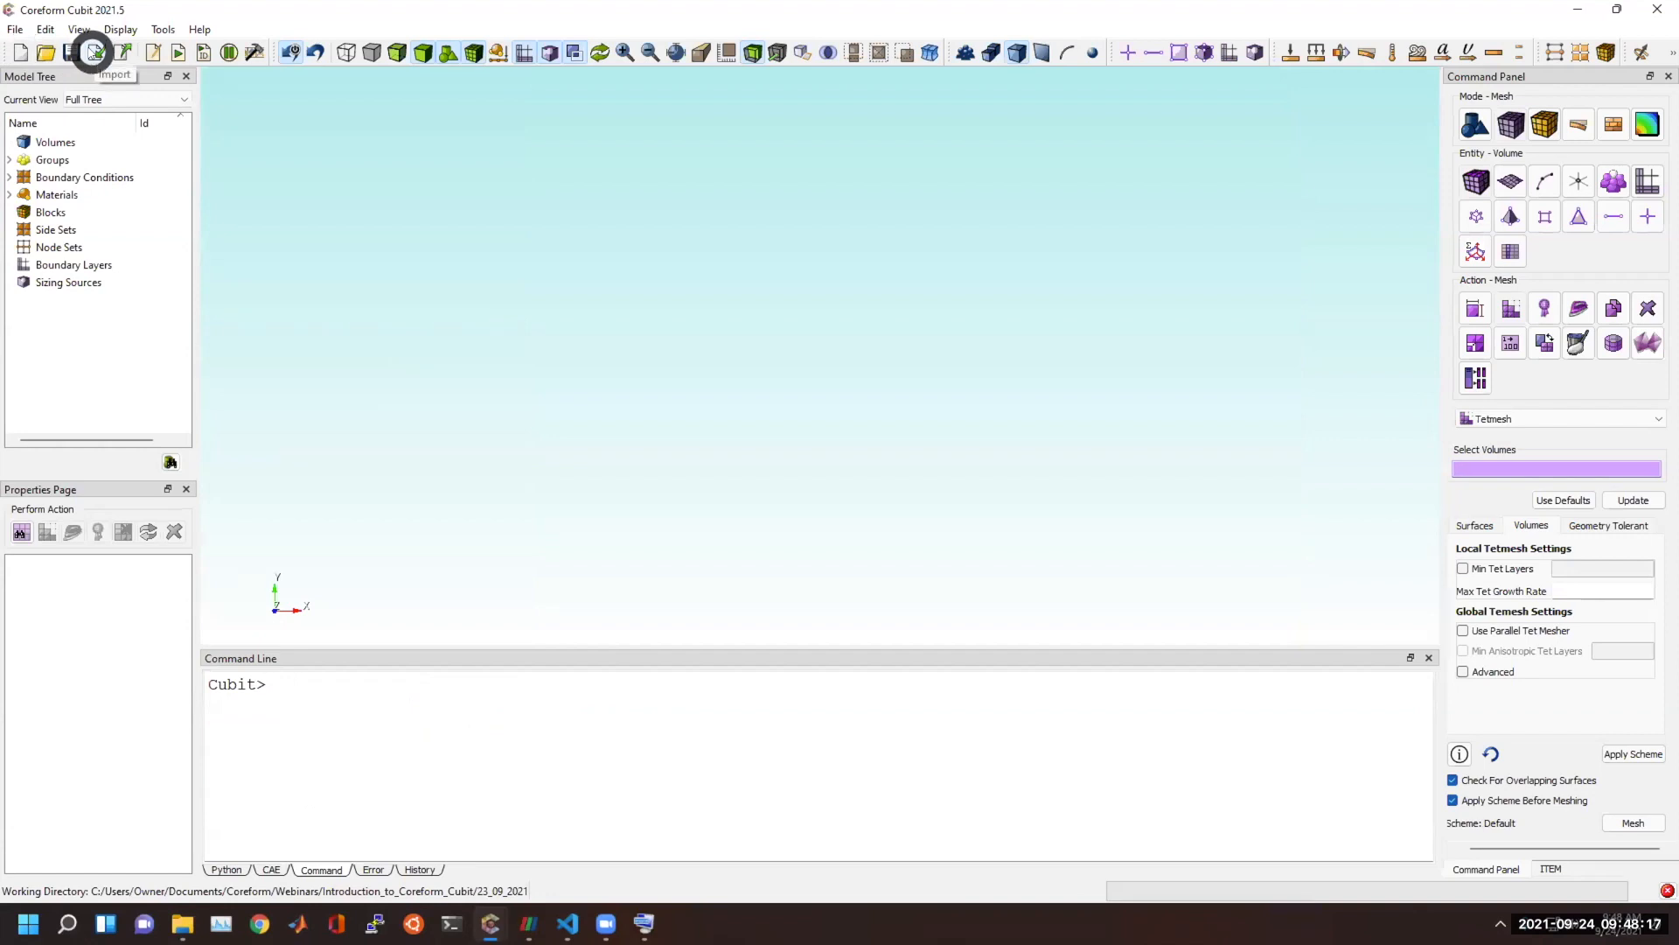
pyautogui.moveTo(491, 923)
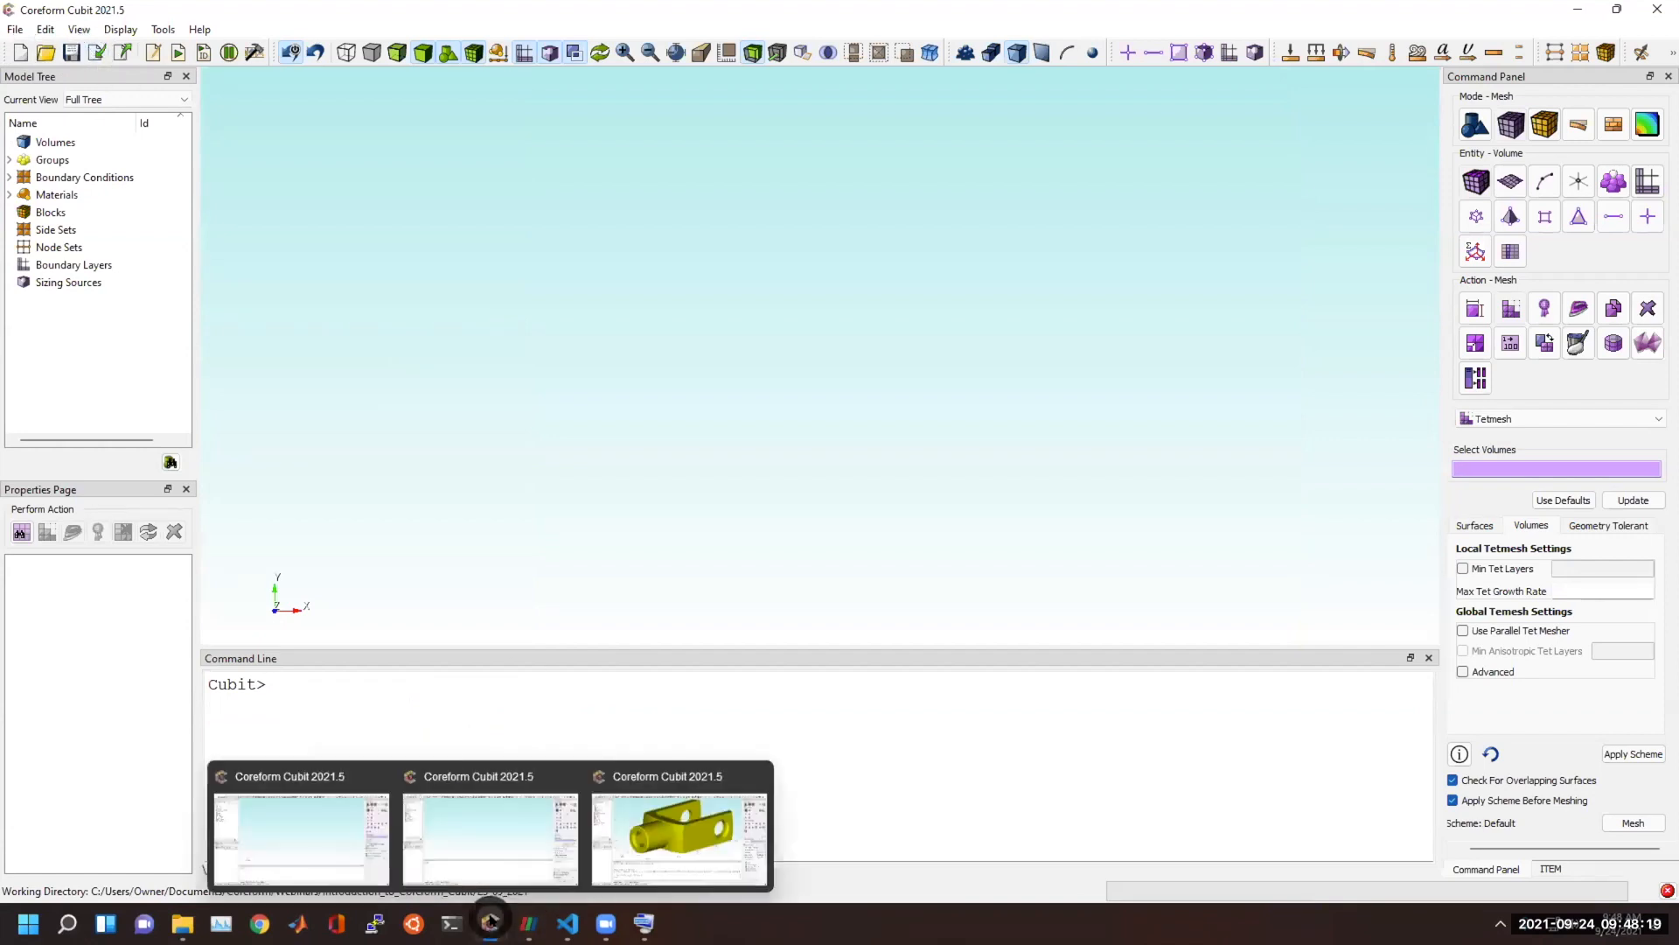
pyautogui.click(645, 832)
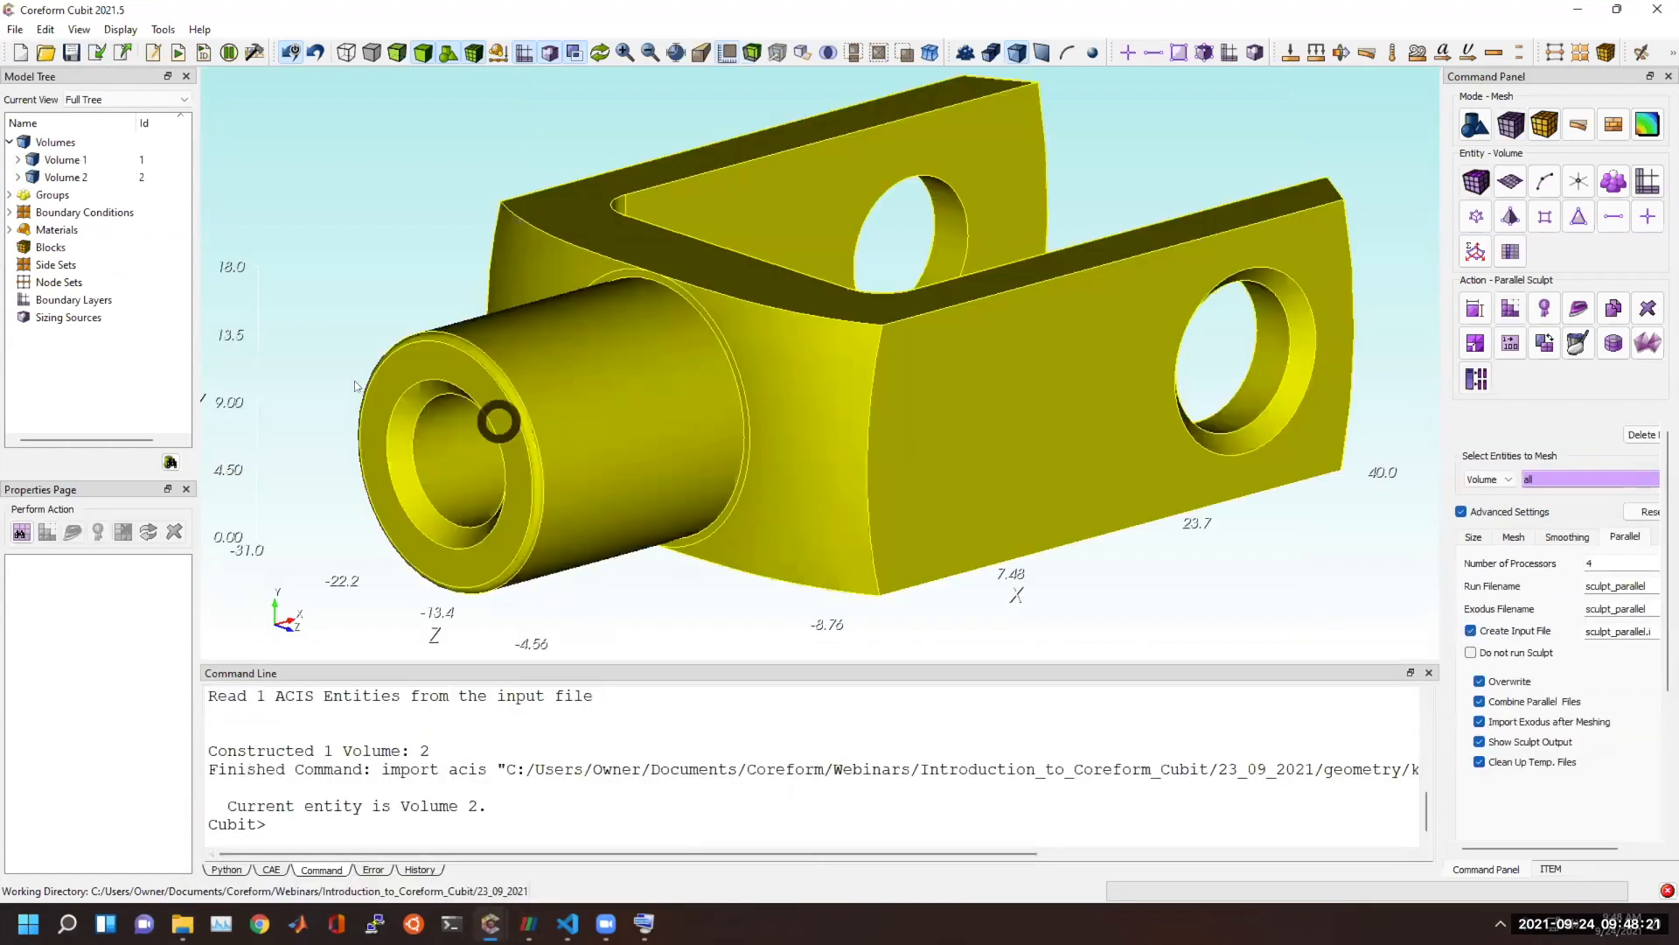
# Delete volume 1 of the fork-shaped part's model and compress the entity IDs.
pyautogui.click(482, 835)
pyautogui.write('delete vol 1')
pyautogui.press('Return')
pyautogui.write('compress')
pyautogui.press('Return')
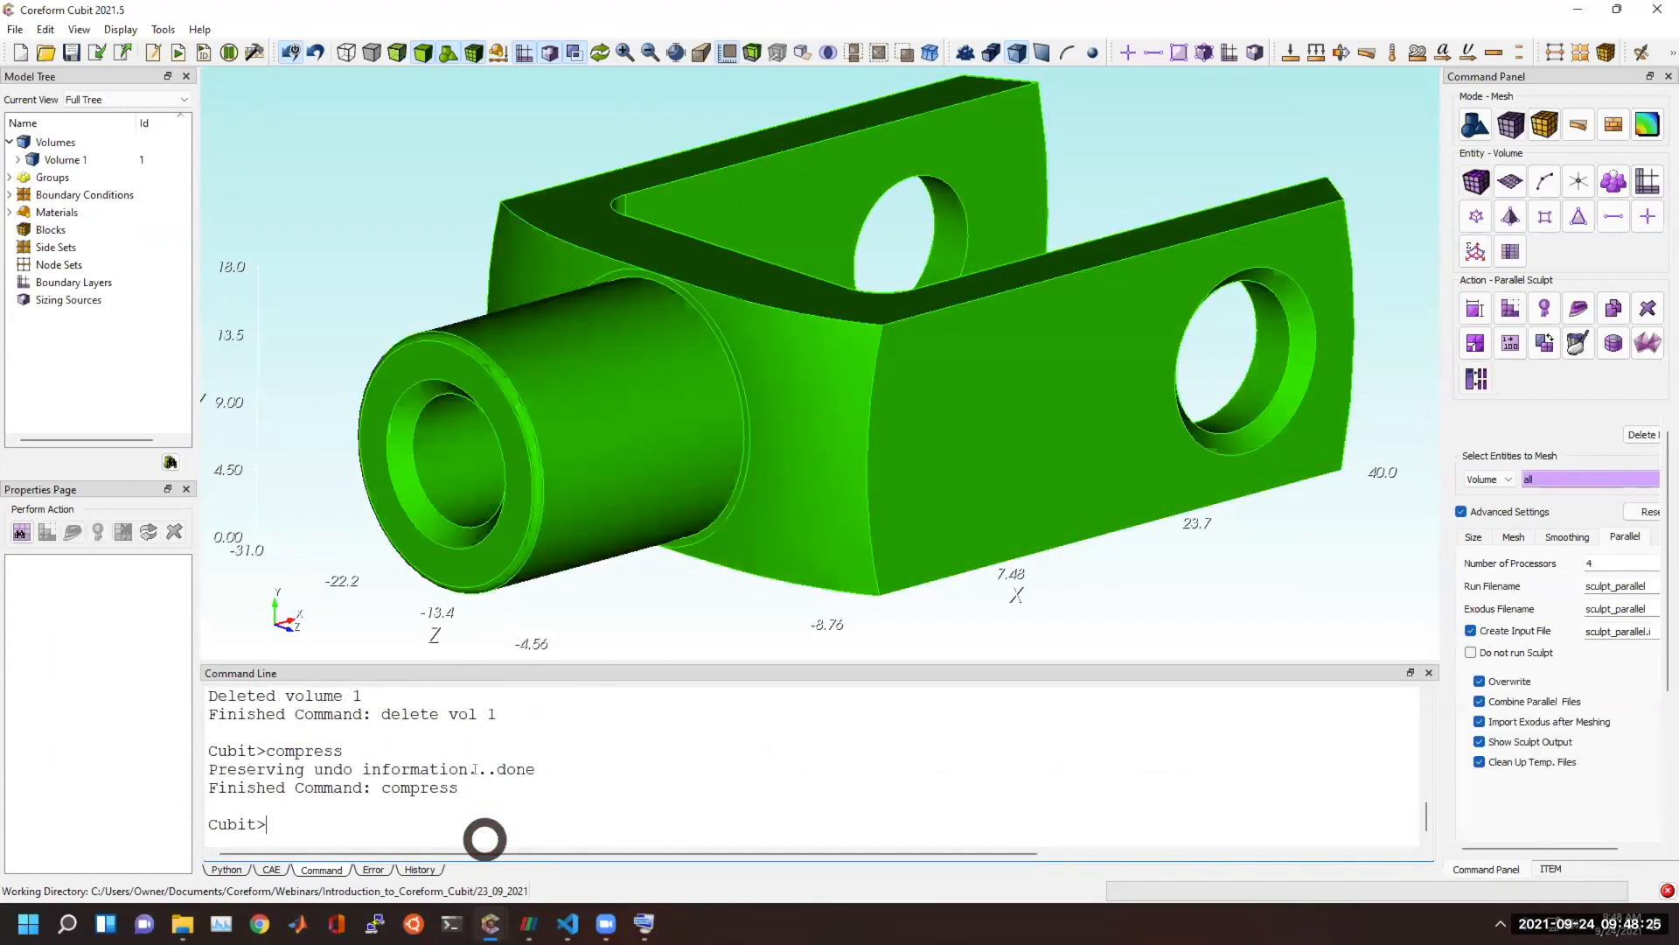
# Enter the graphics tolerance command for the fork-shaped part and list its syntax options.
pyautogui.moveTo(713, 383); pyautogui.dragTo(664, 418)
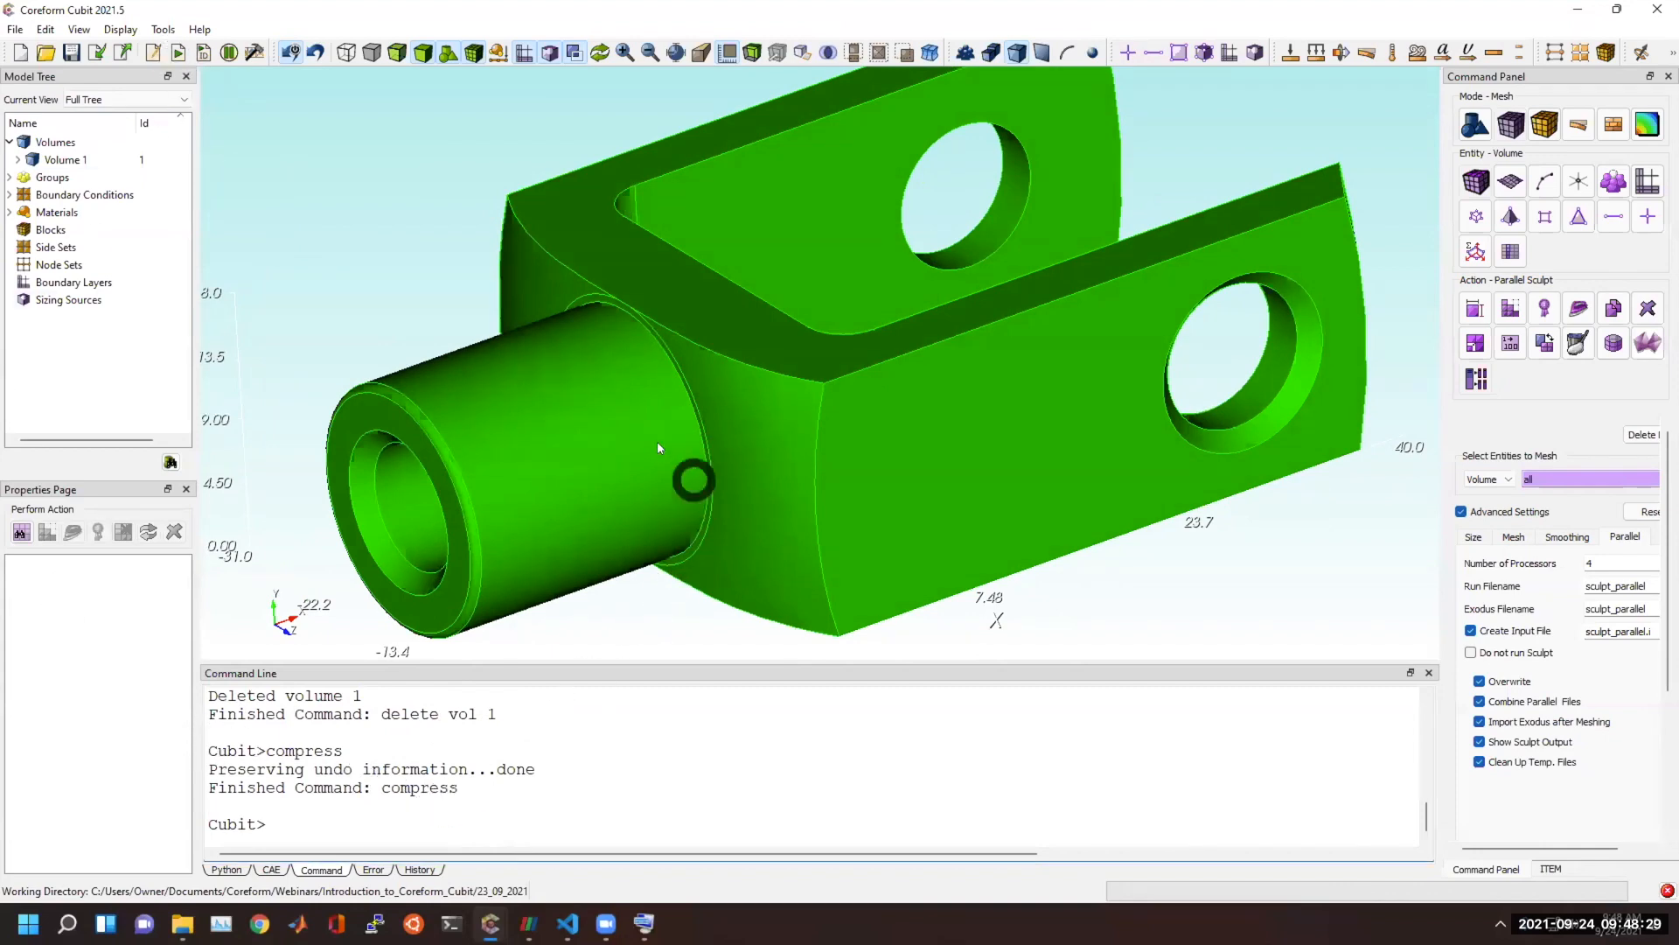
pyautogui.moveTo(589, 402)
pyautogui.mouseDown()
pyautogui.moveTo(619, 379)
pyautogui.moveTo(1099, 402)
pyautogui.moveTo(982, 476)
pyautogui.moveTo(975, 512)
pyautogui.mouseUp()
pyautogui.click(852, 766)
pyautogui.write('graphics')
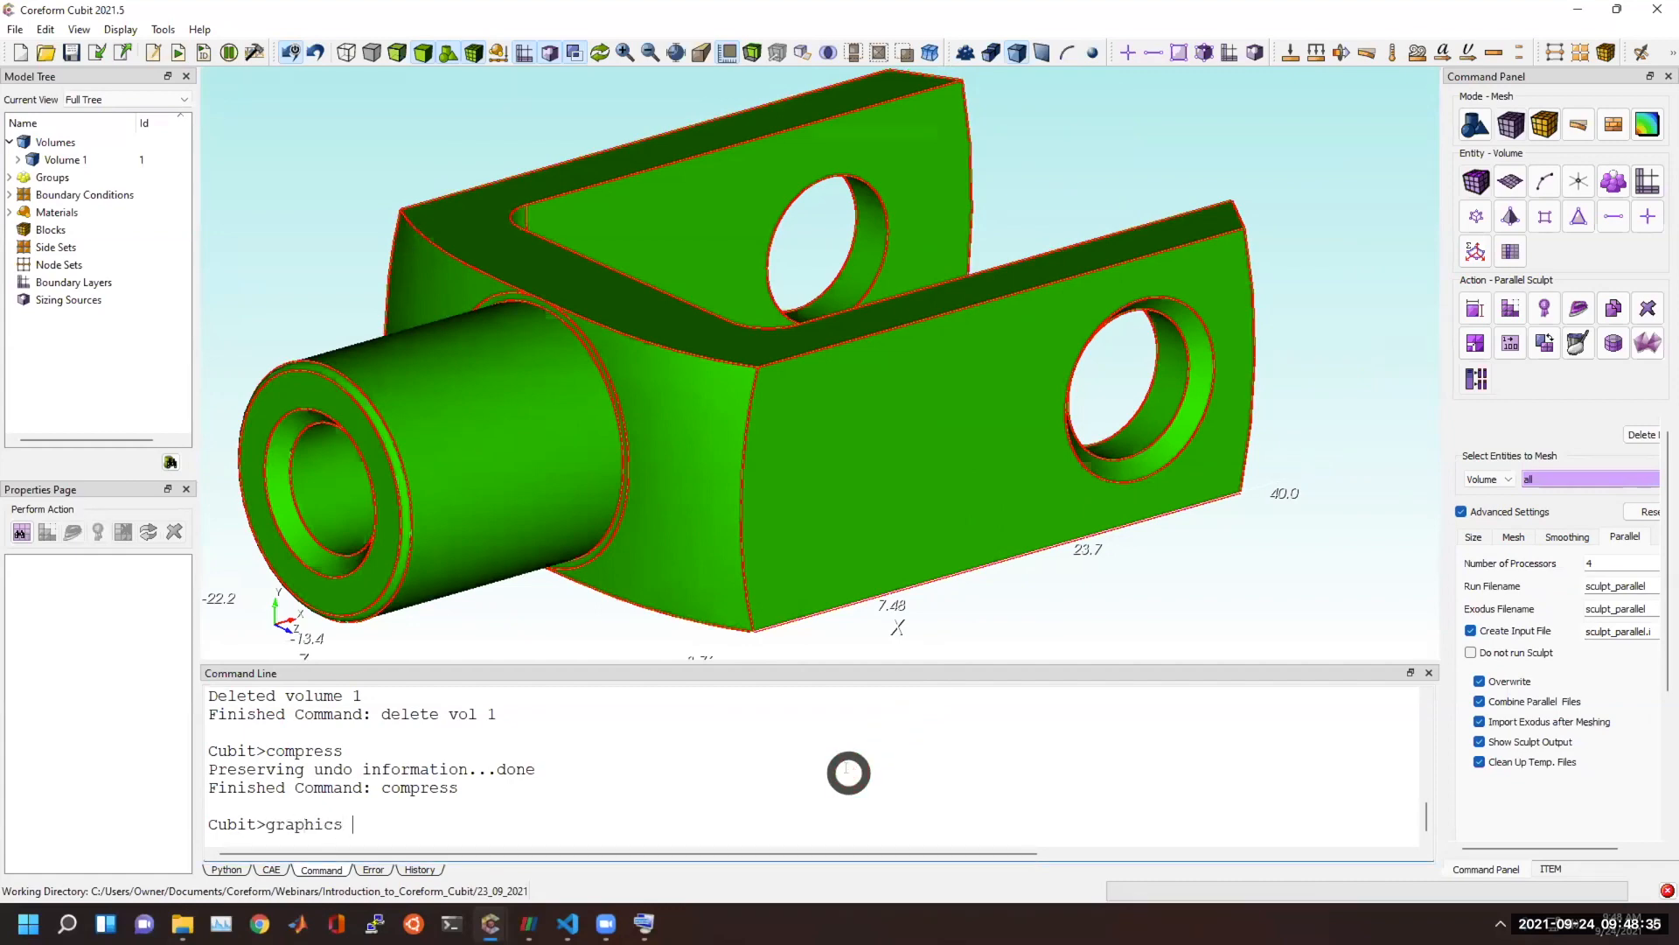
pyautogui.write(' tolerance')
pyautogui.press('Tab')
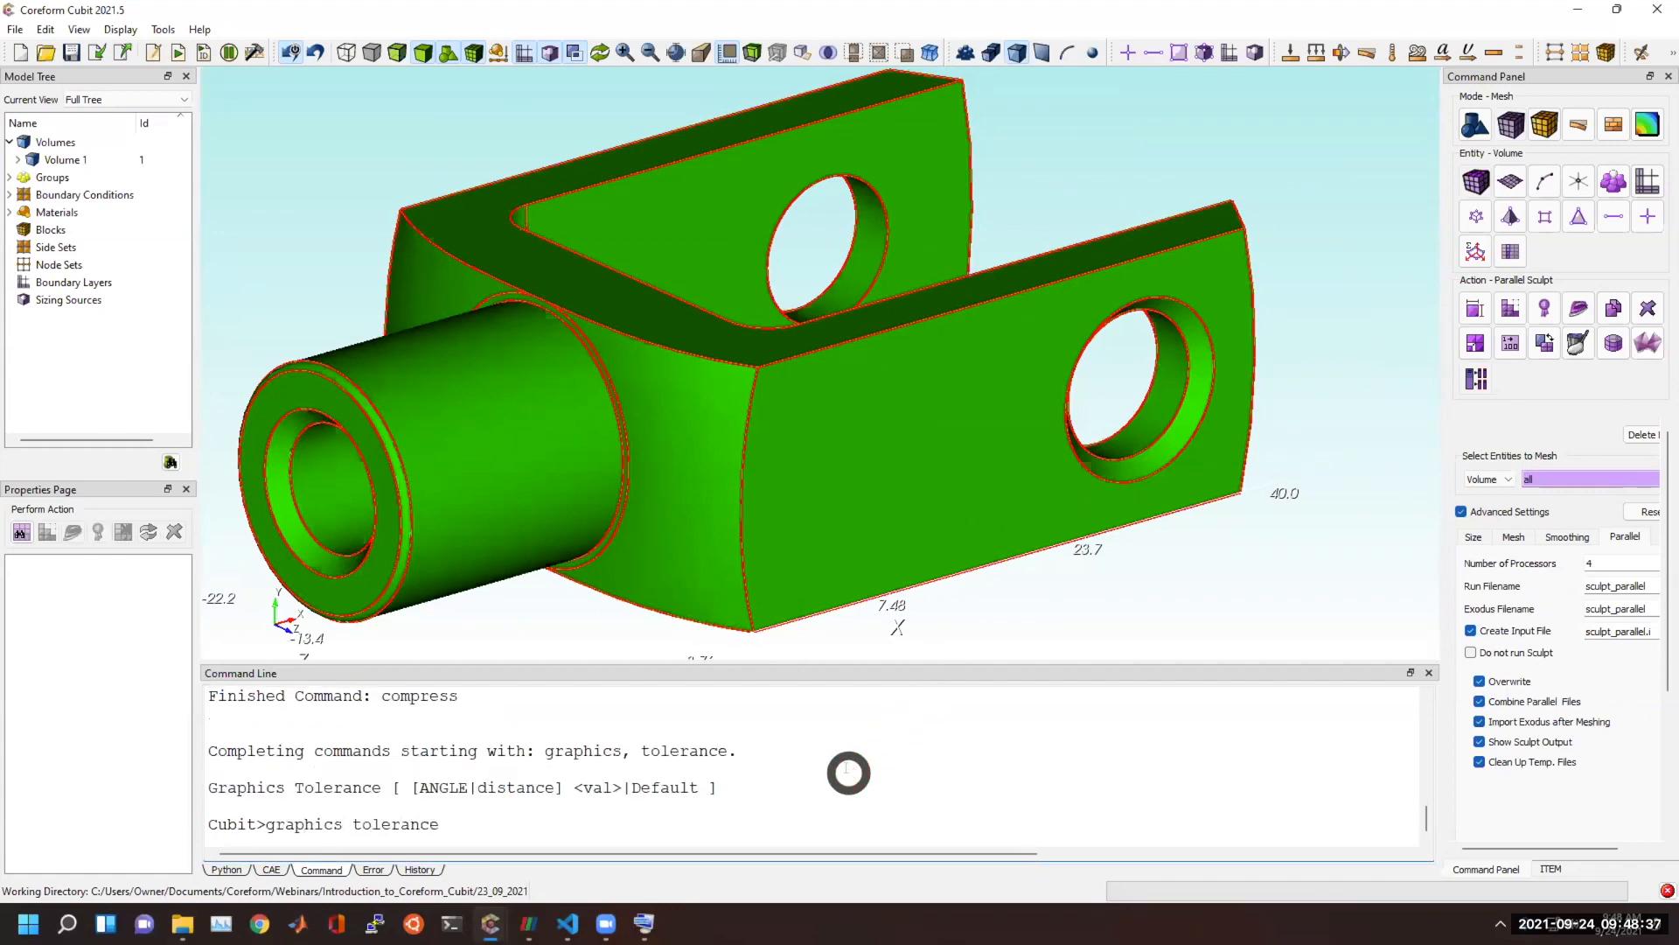
# Turn off volume picking and examine the faceted curves where the cylindrical boss meets the fork body.
pyautogui.moveTo(634, 453); pyautogui.dragTo(785, 390, button='middle')
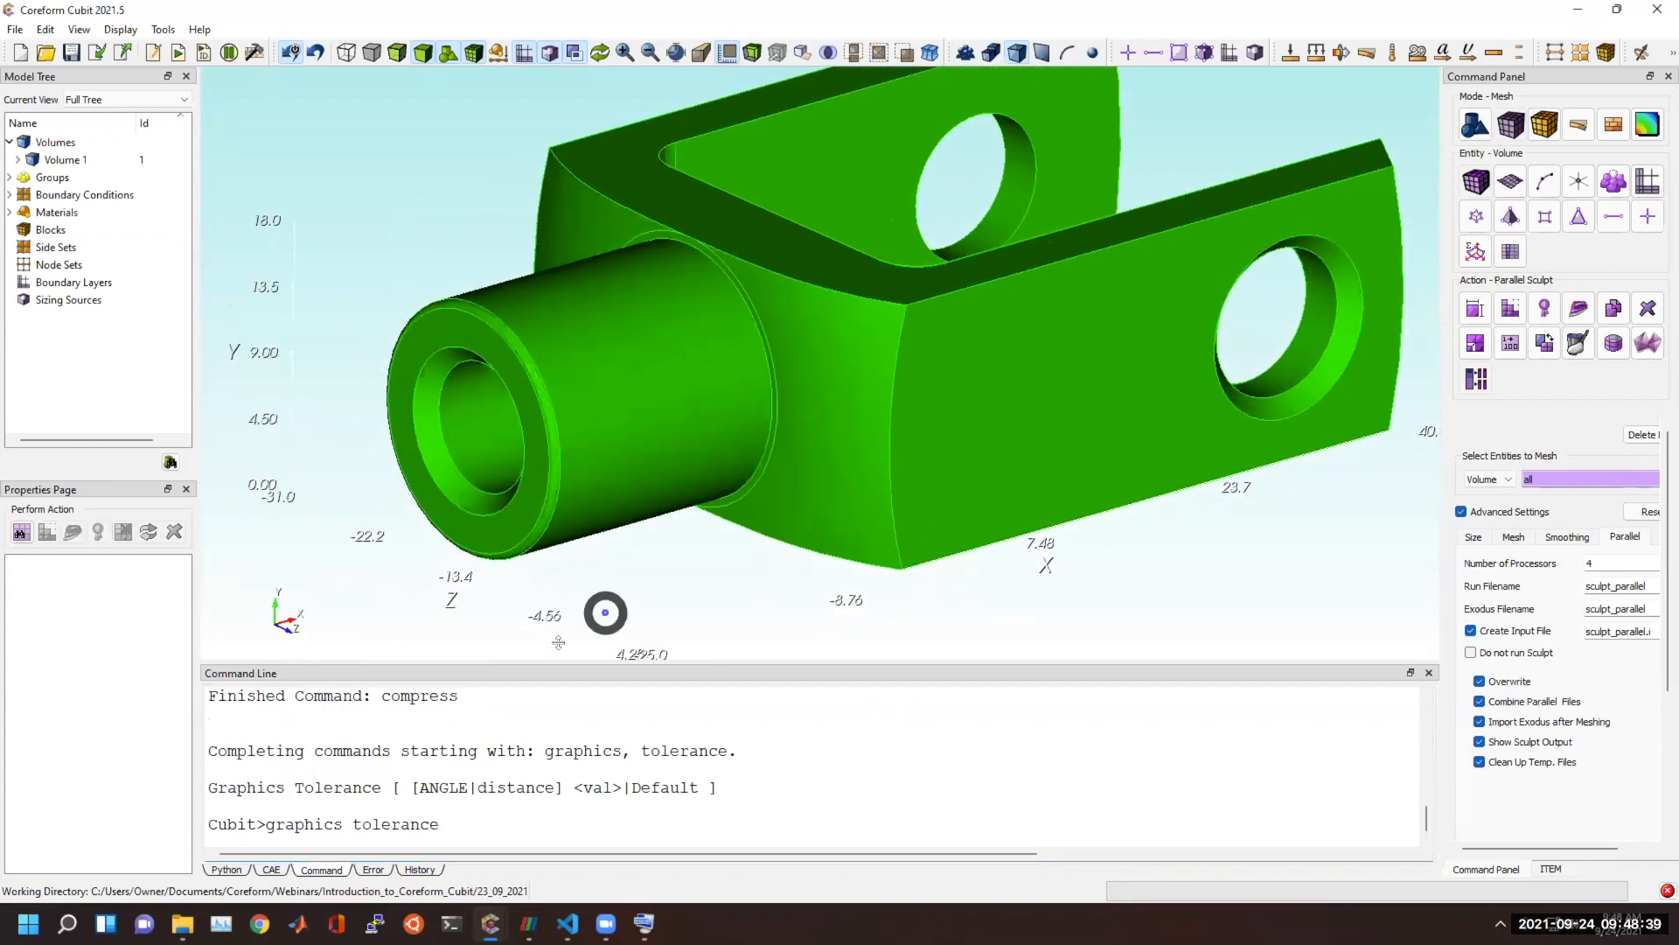
pyautogui.scroll(3, 540, 496)
pyautogui.scroll(1, 541, 495)
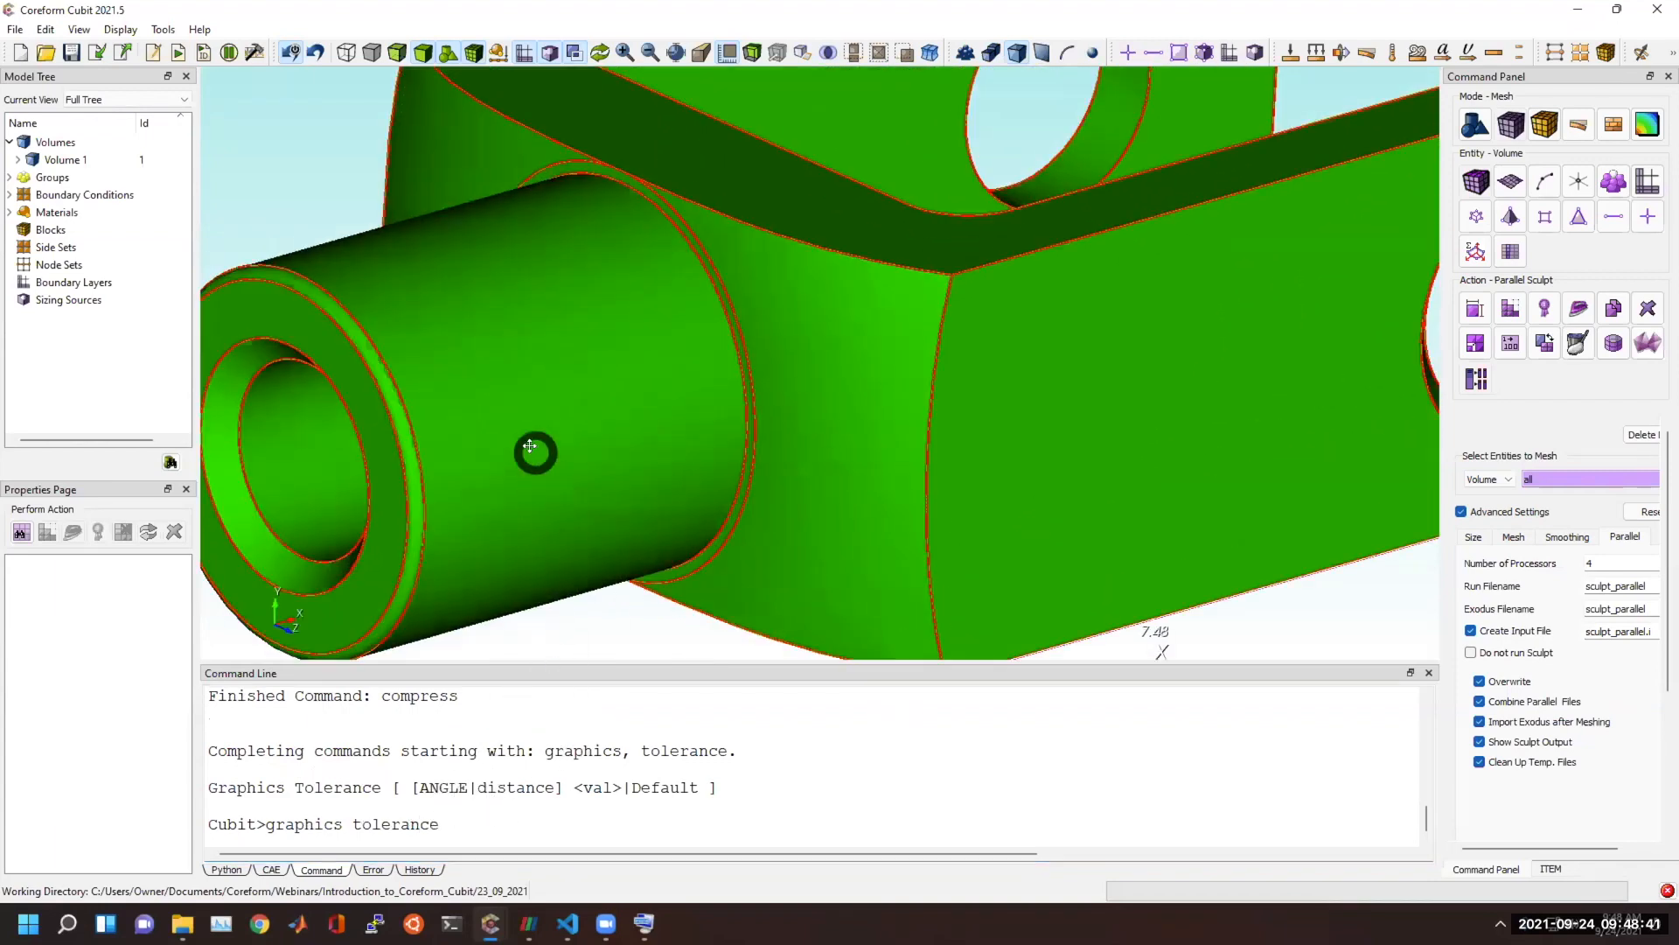
pyautogui.moveTo(532, 450); pyautogui.dragTo(910, 481, button='middle')
pyautogui.scroll(2, 470, 373)
pyautogui.scroll(3, 470, 374)
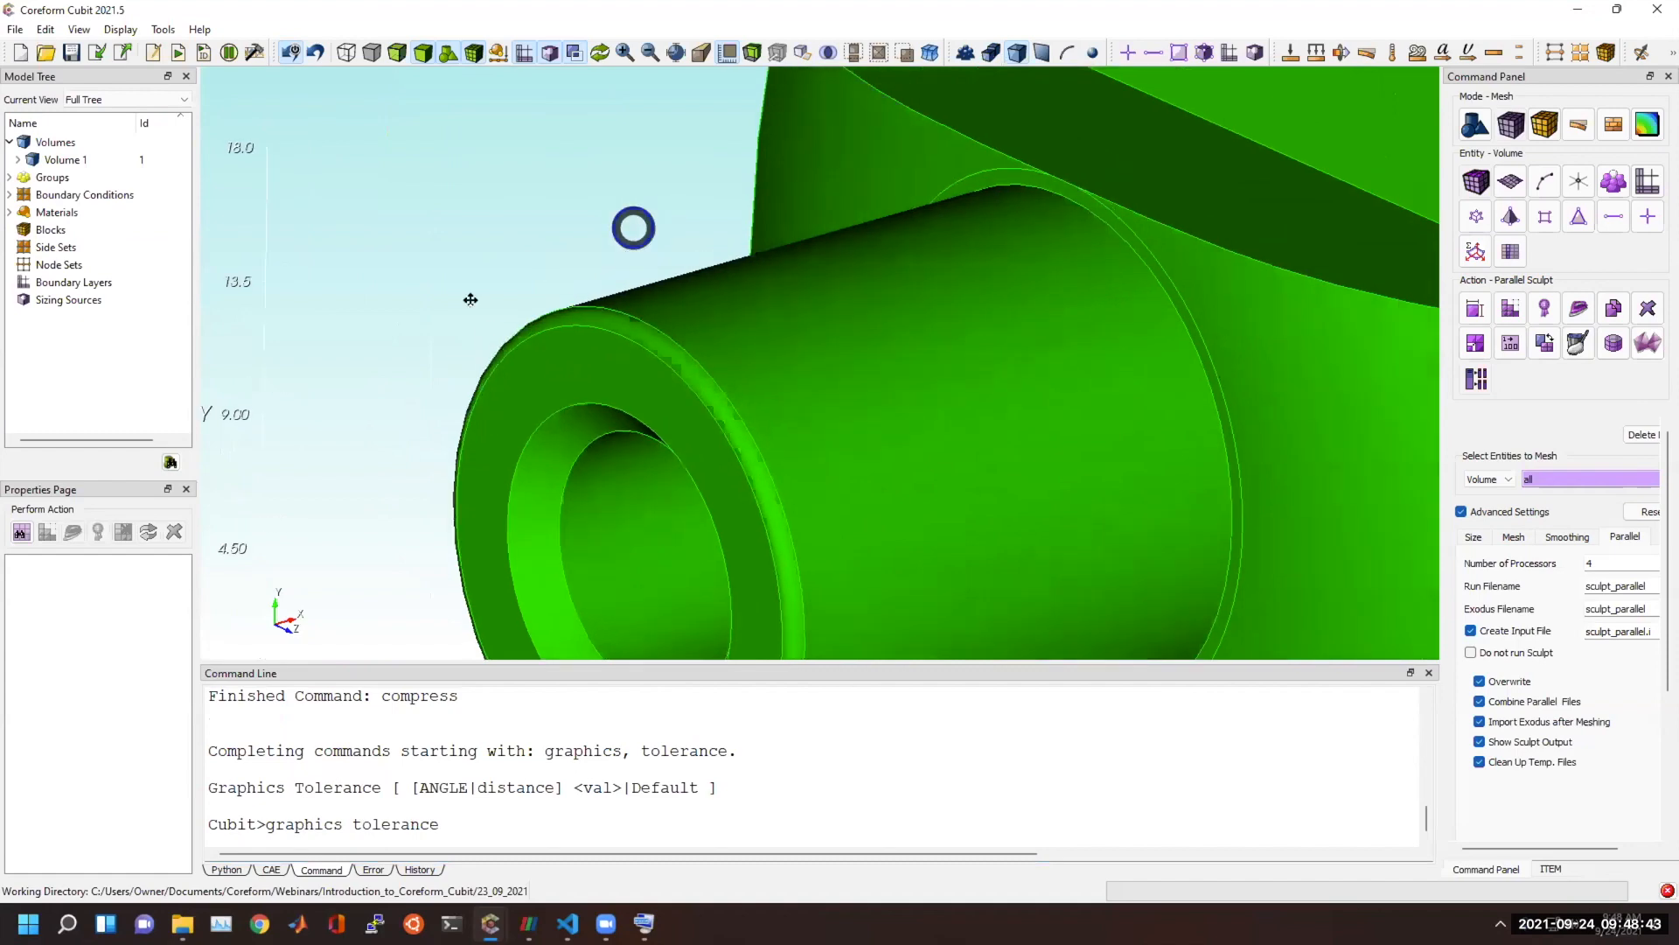
pyautogui.scroll(3, 682, 450)
pyautogui.scroll(2, 719, 282)
pyautogui.moveTo(598, 314); pyautogui.dragTo(778, 444, button='middle')
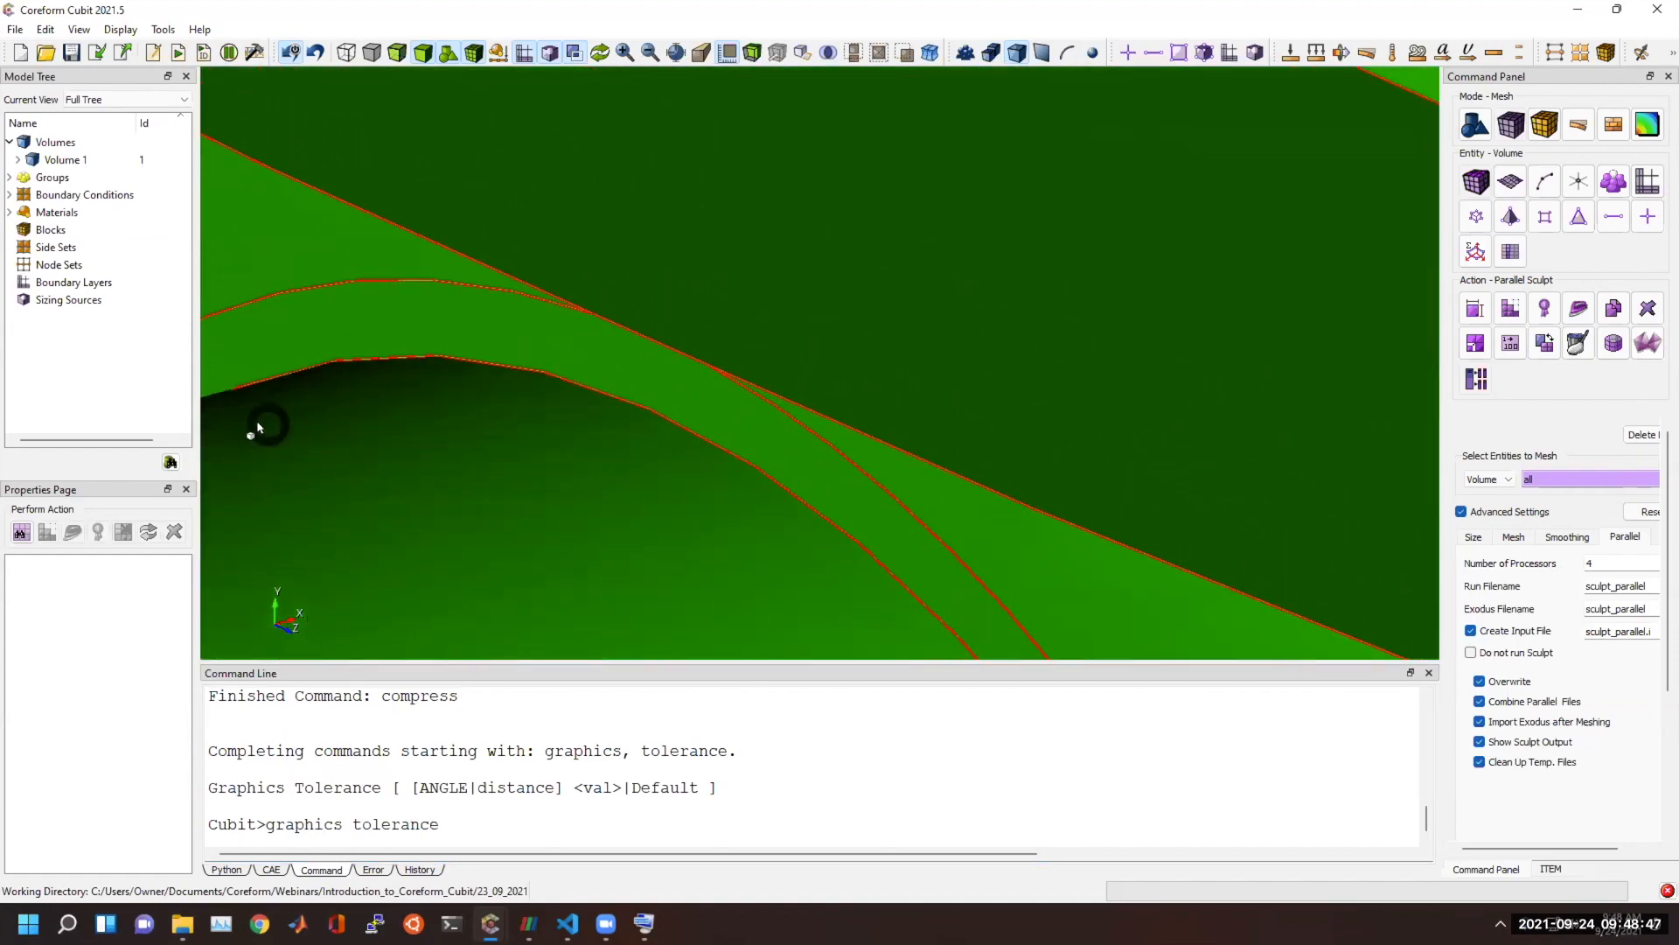
pyautogui.click(1017, 53)
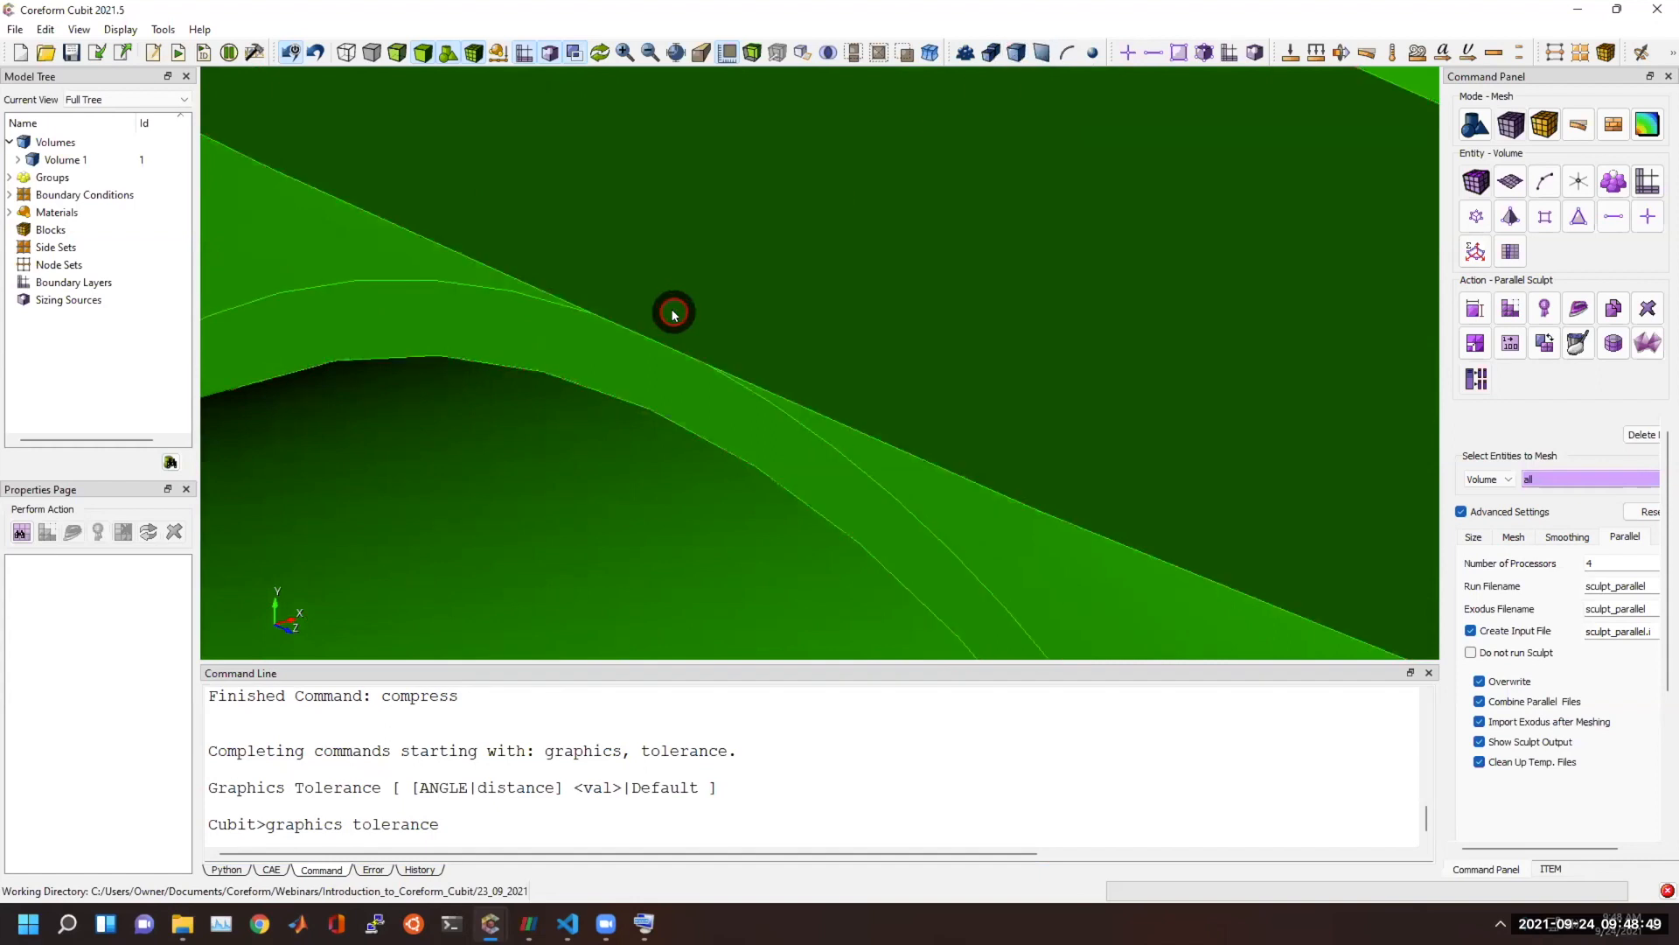
pyautogui.moveTo(693, 391); pyautogui.dragTo(612, 408, button='middle')
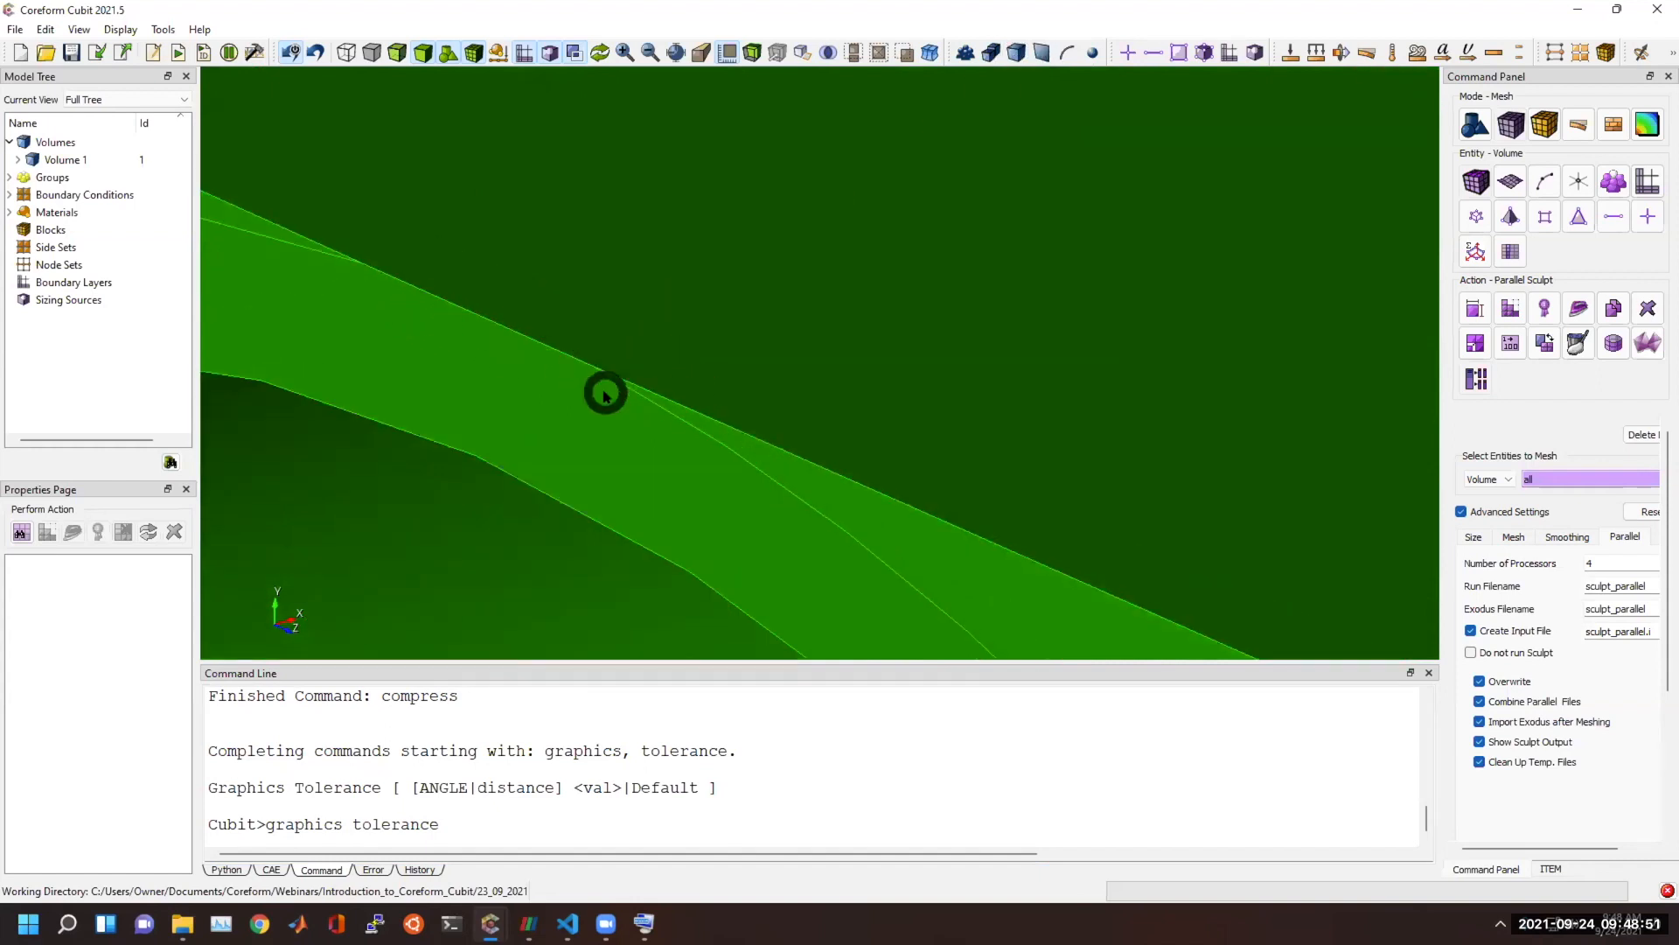
pyautogui.moveTo(630, 412); pyautogui.dragTo(806, 373, button='middle')
pyautogui.moveTo(832, 376); pyautogui.dragTo(774, 371)
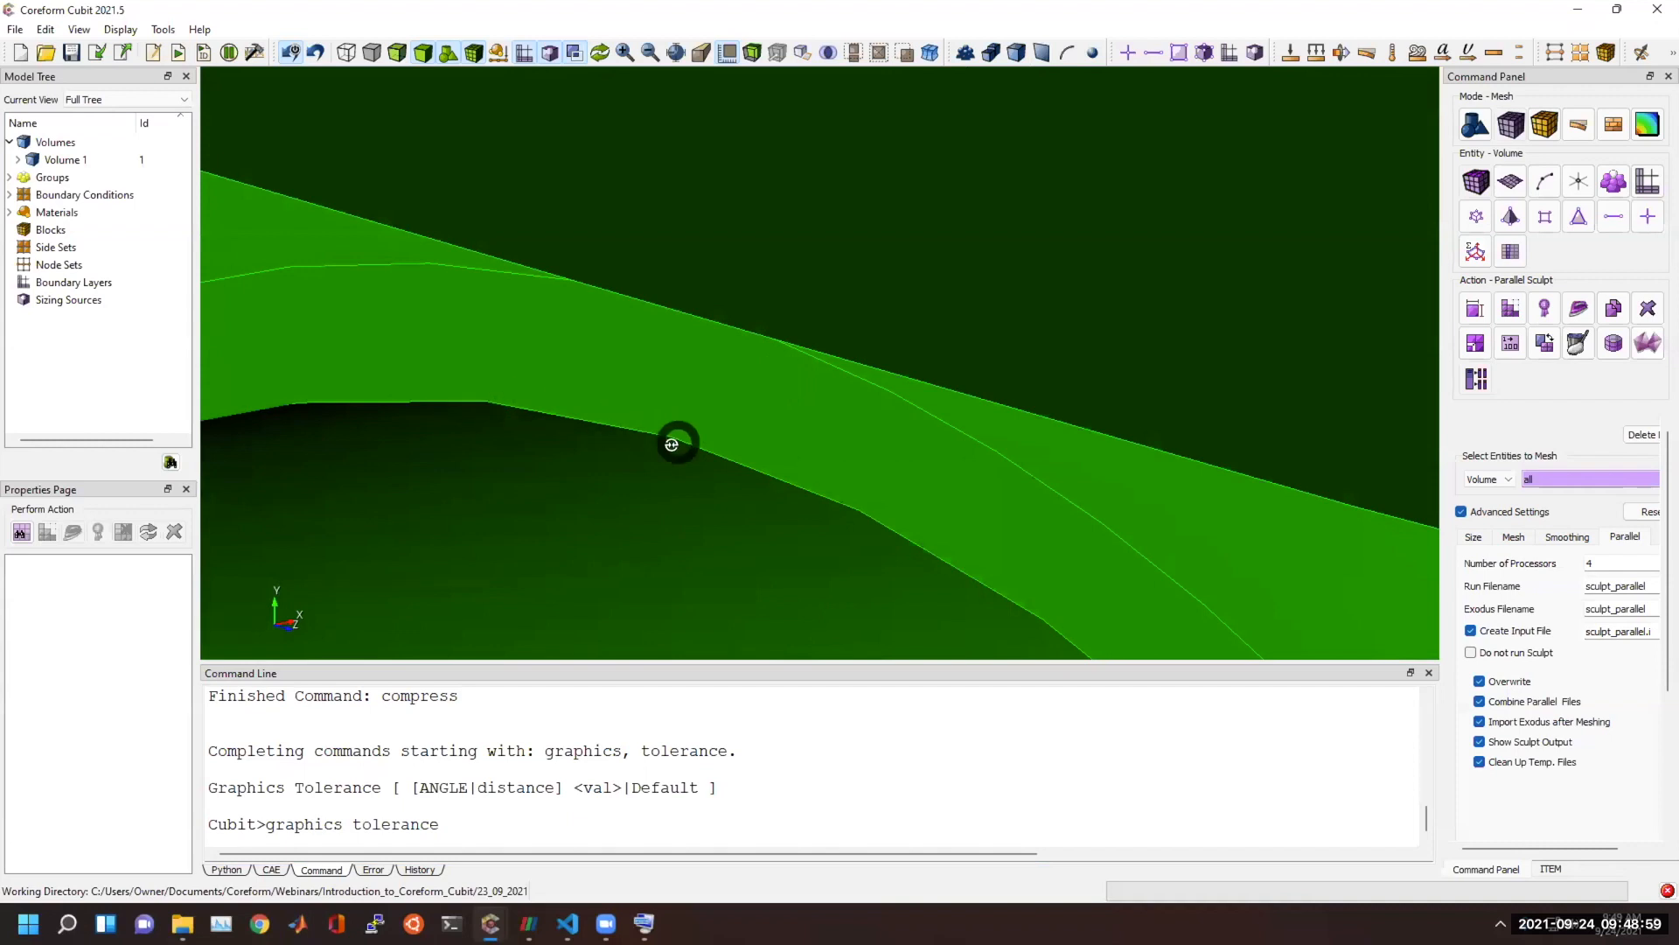
pyautogui.moveTo(678, 441); pyautogui.dragTo(674, 455)
# Refine the displayed facets with a graphics tolerance angle of 5 and again with an angle of 1.
pyautogui.click(573, 763)
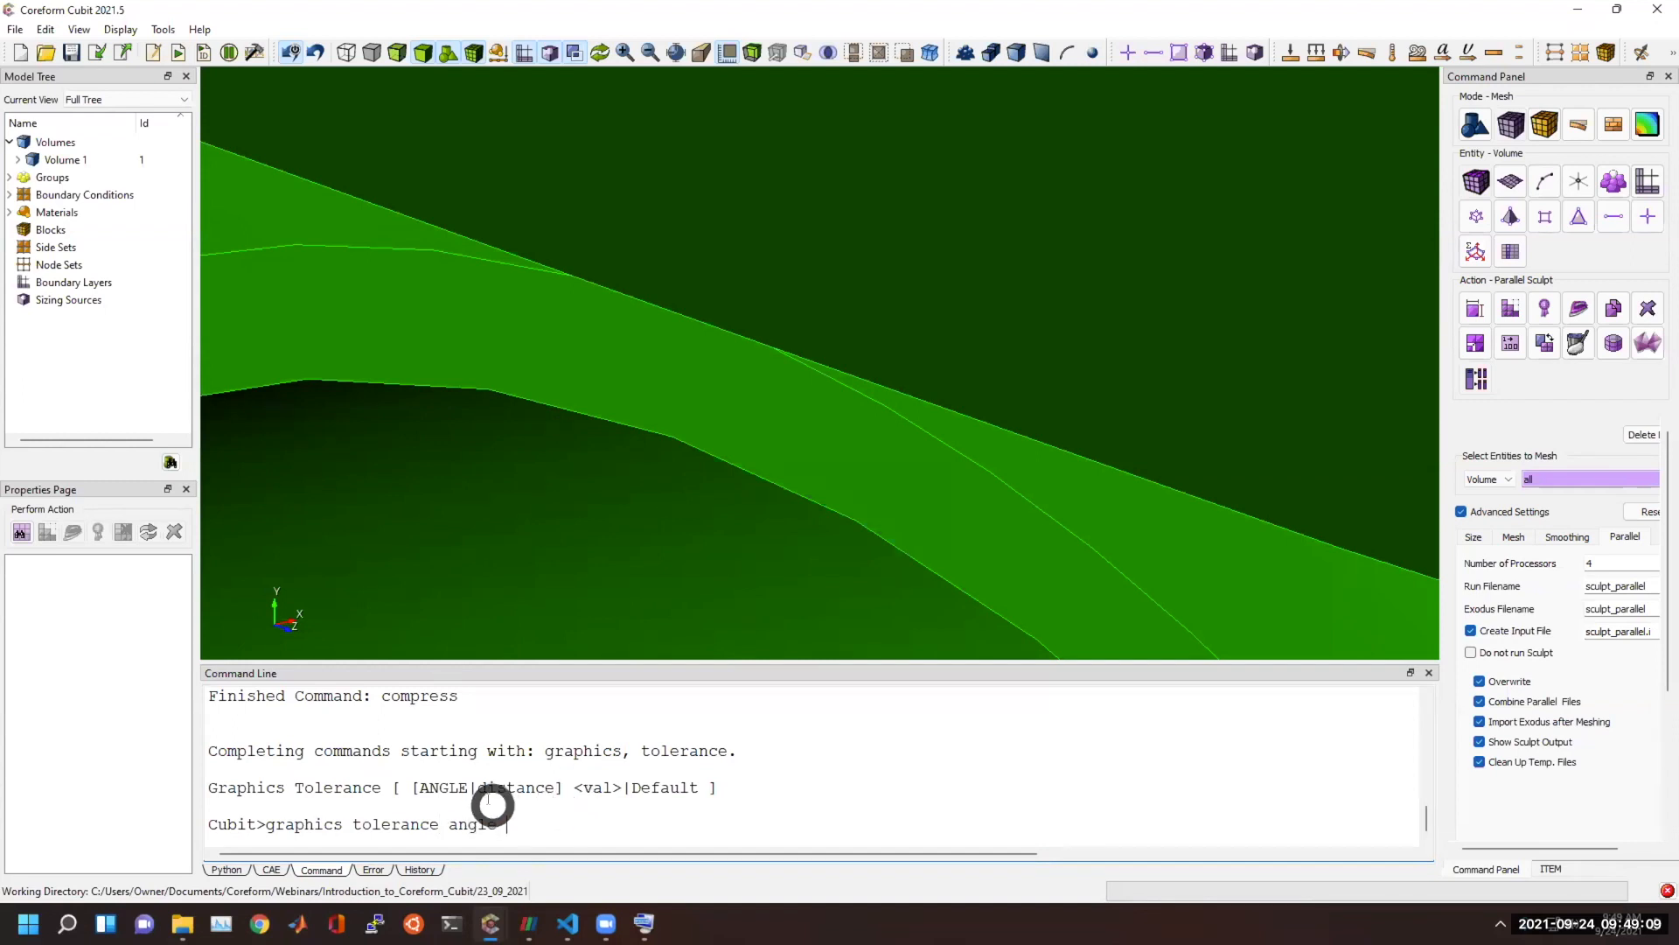
pyautogui.press('Return')
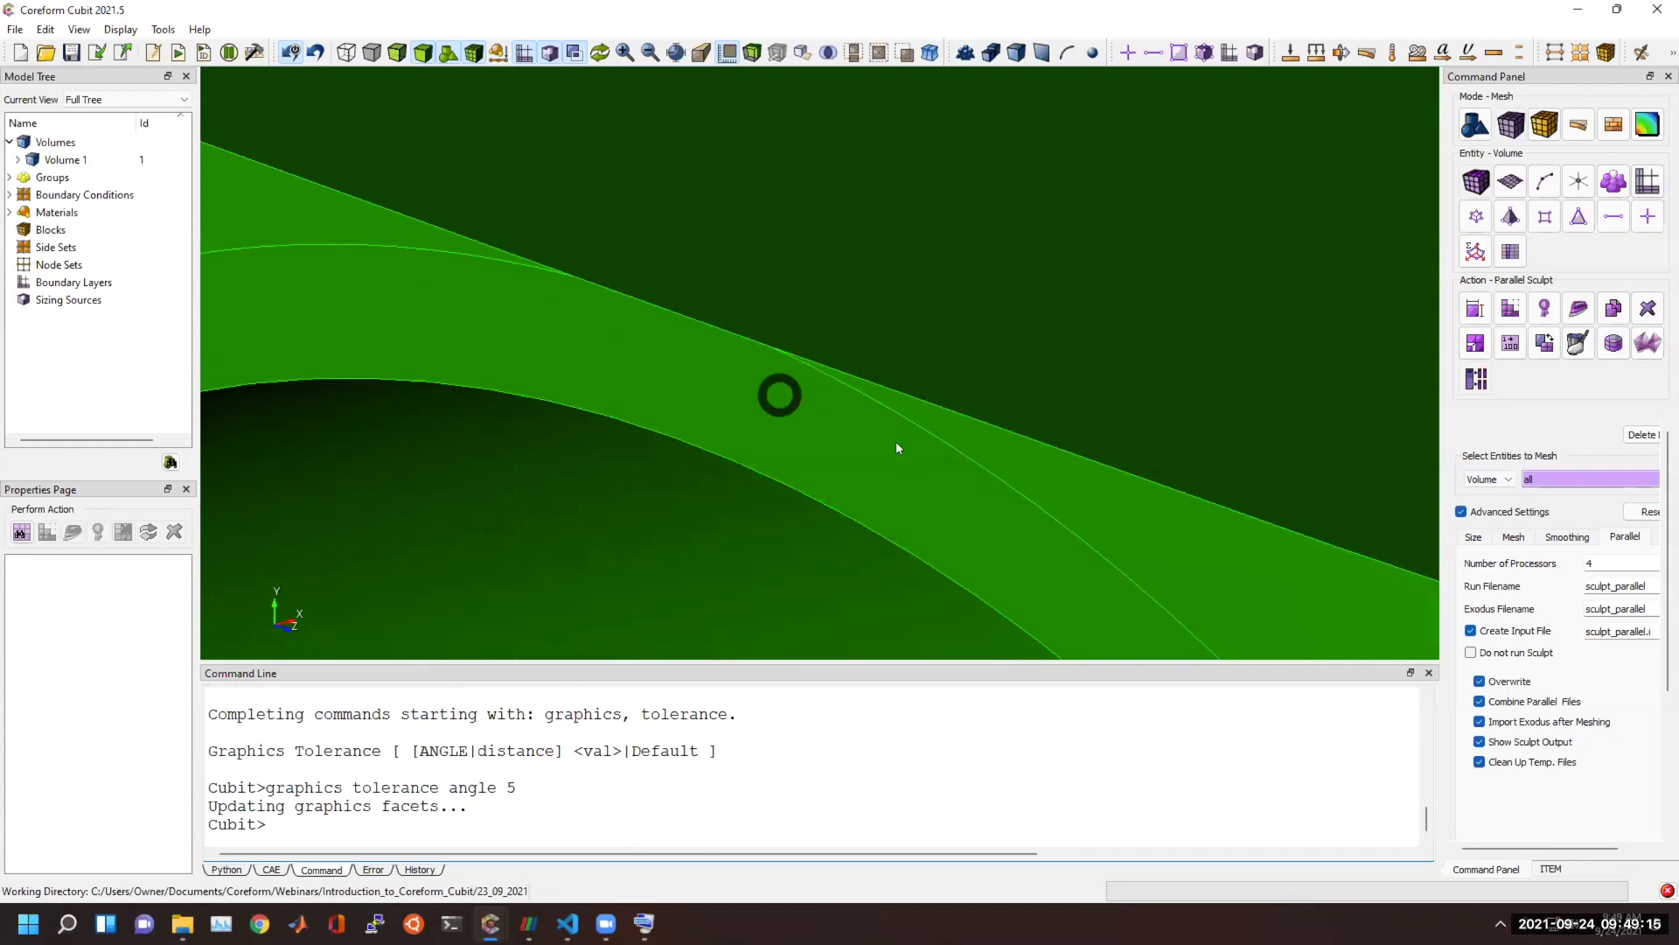
pyautogui.click(678, 827)
pyautogui.press('Up')
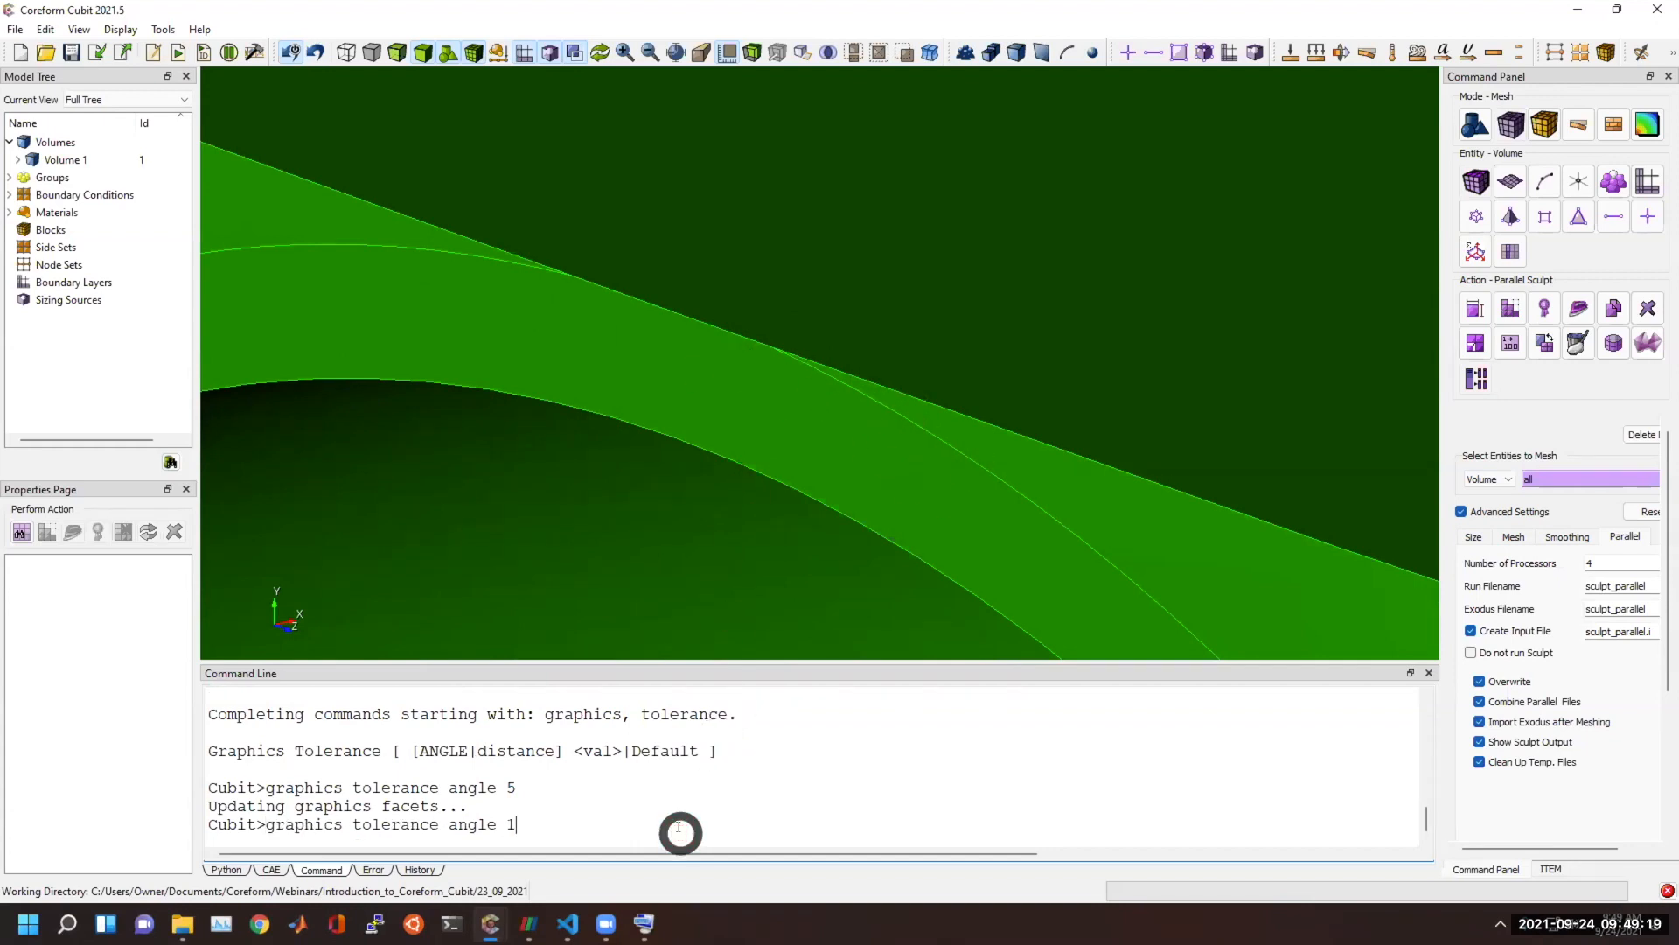
pyautogui.write('1')
pyautogui.press('Return')
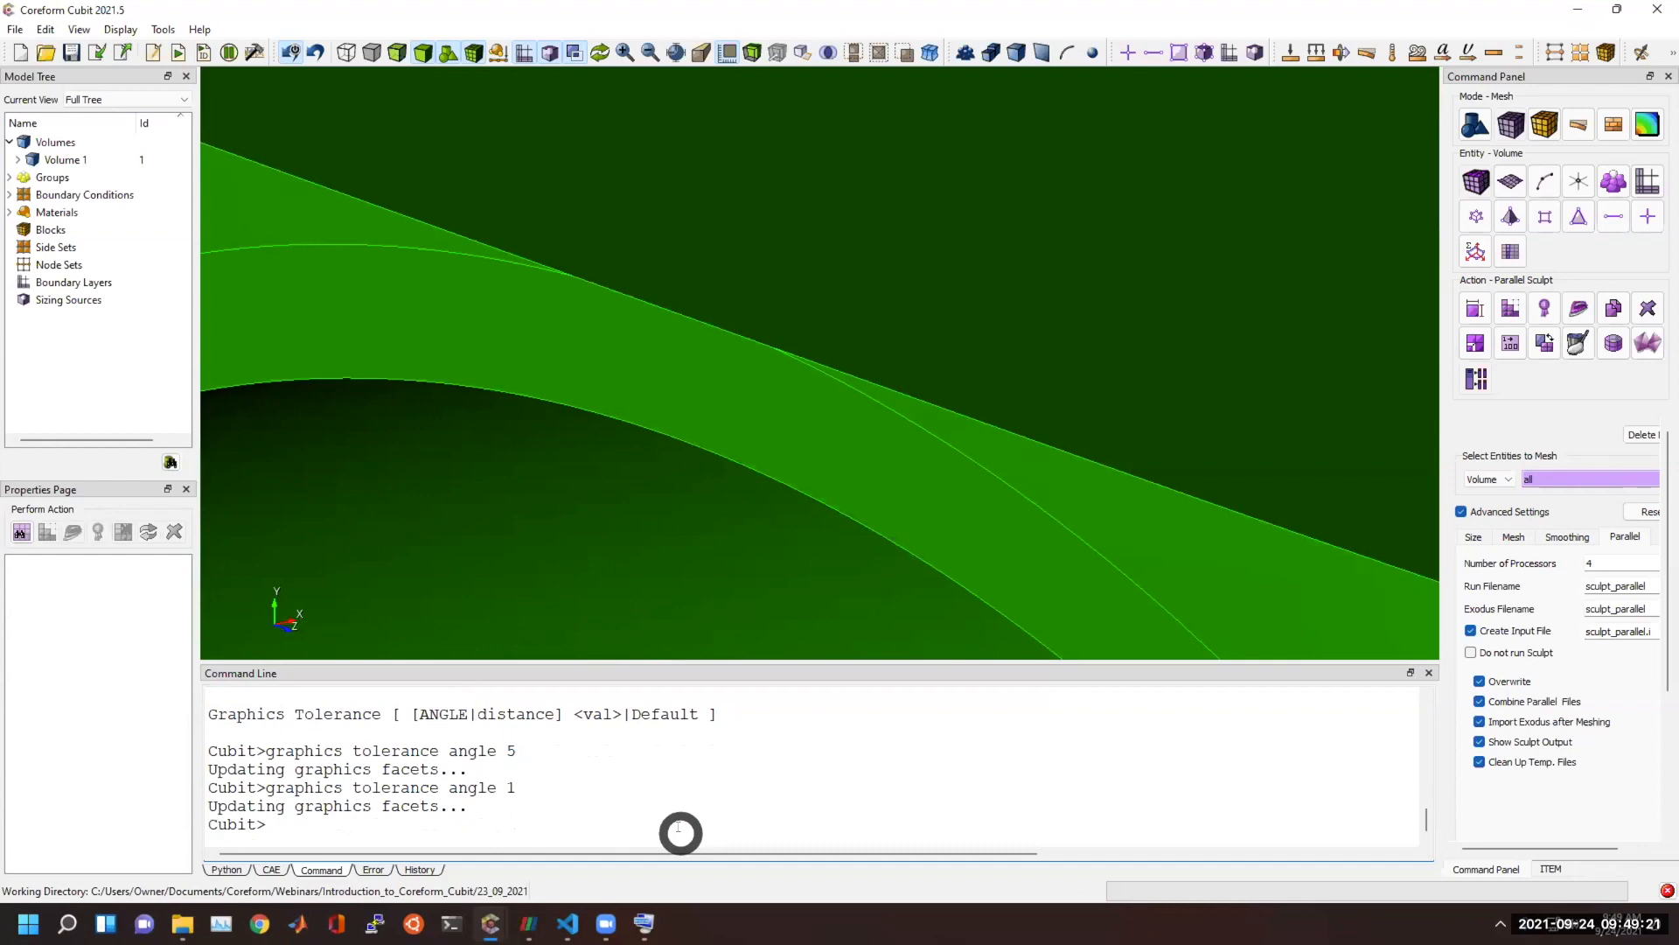
# Turn off the coordinate scale displayed around the fork-shaped part.
pyautogui.scroll(-10, 741, 475)
pyautogui.moveTo(769, 440); pyautogui.dragTo(953, 92, button='middle')
pyautogui.moveTo(650, 356); pyautogui.dragTo(633, 429)
pyautogui.scroll(-3, 633, 428)
pyautogui.click(723, 53)
pyautogui.moveTo(721, 193); pyautogui.dragTo(956, 533)
pyautogui.moveTo(1068, 285); pyautogui.dragTo(1213, 514)
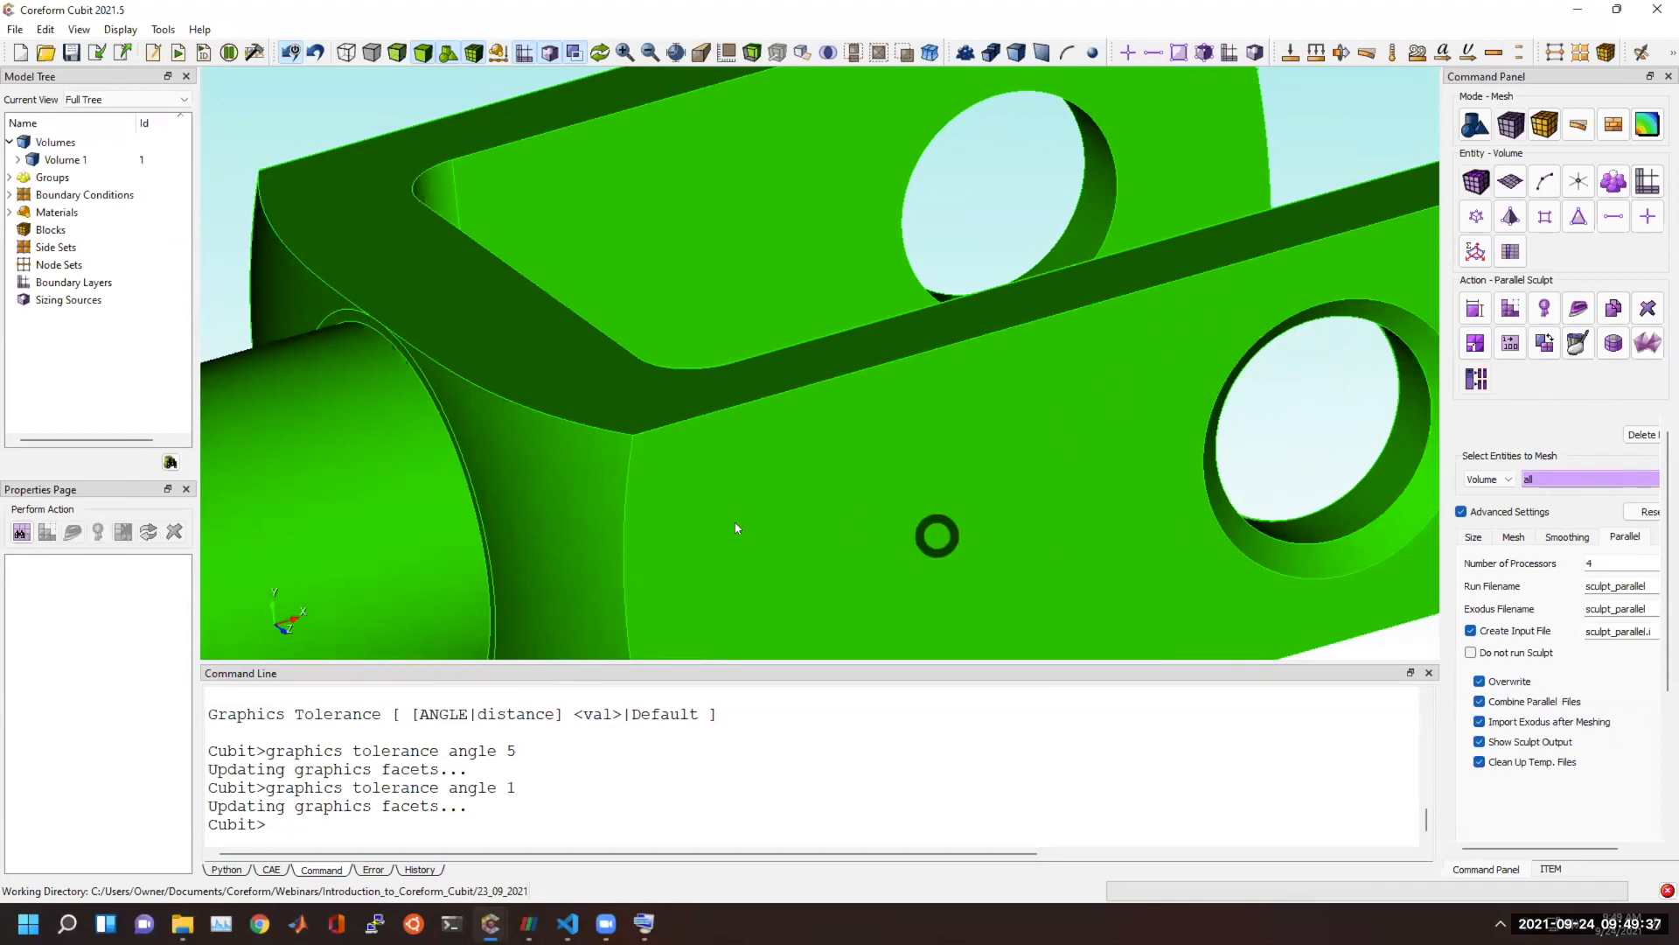
# Set the graphics tolerance angle to 45 and examine the part's holes and cylindrical boss.
pyautogui.click(553, 810)
pyautogui.press('Up')
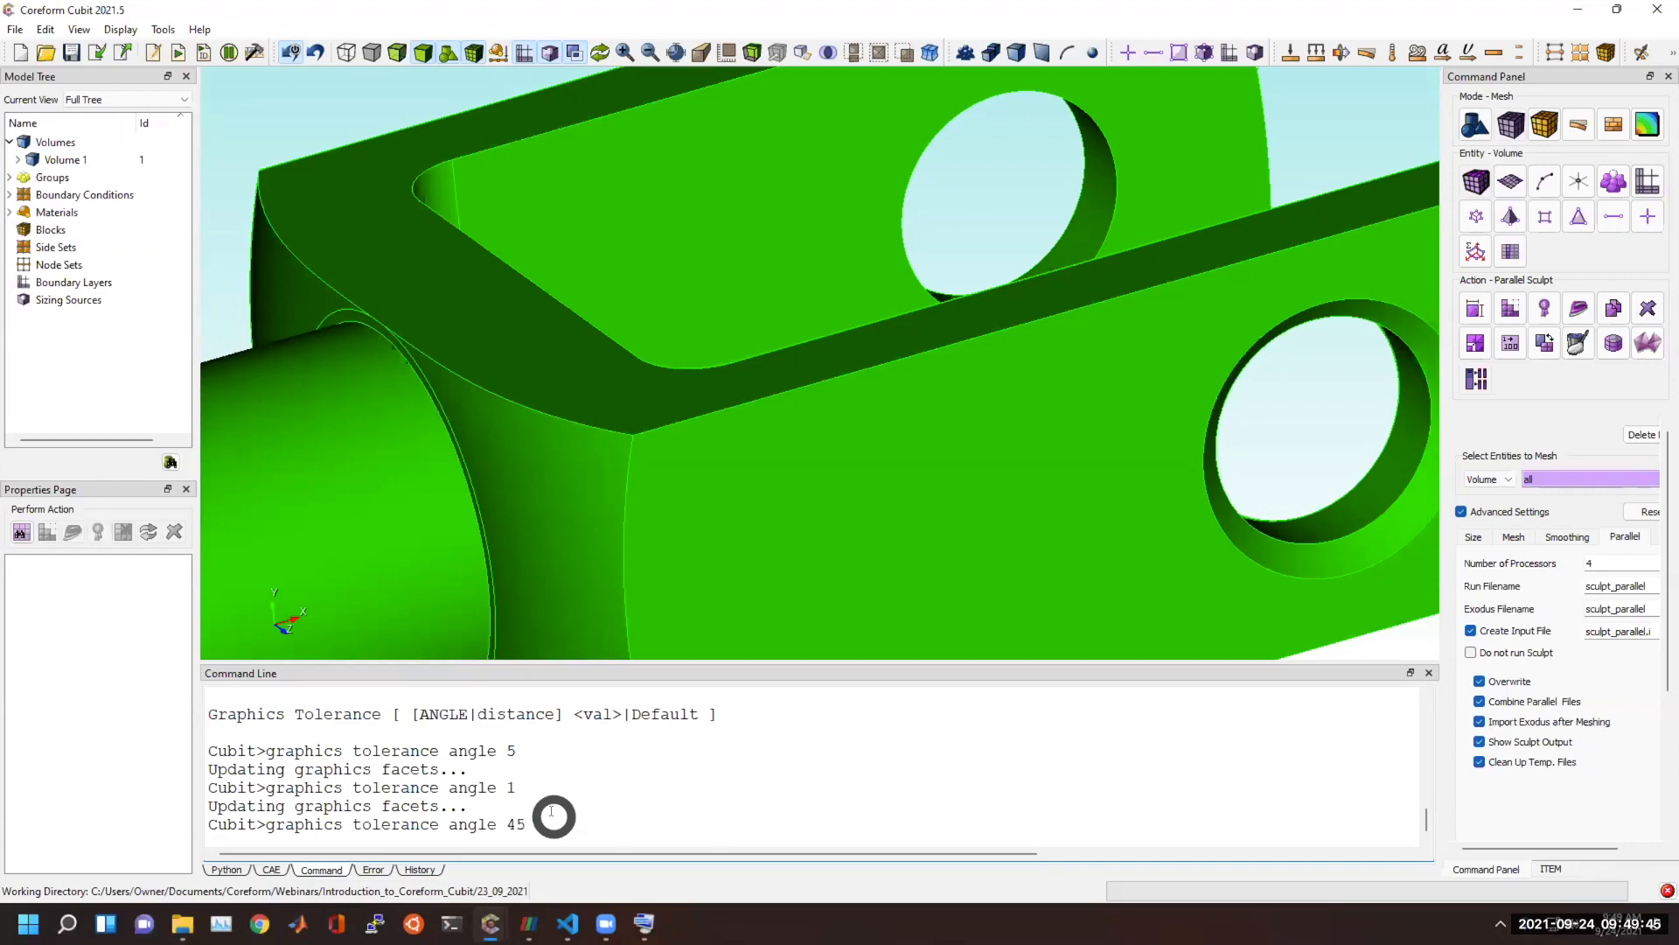
pyautogui.press('Return')
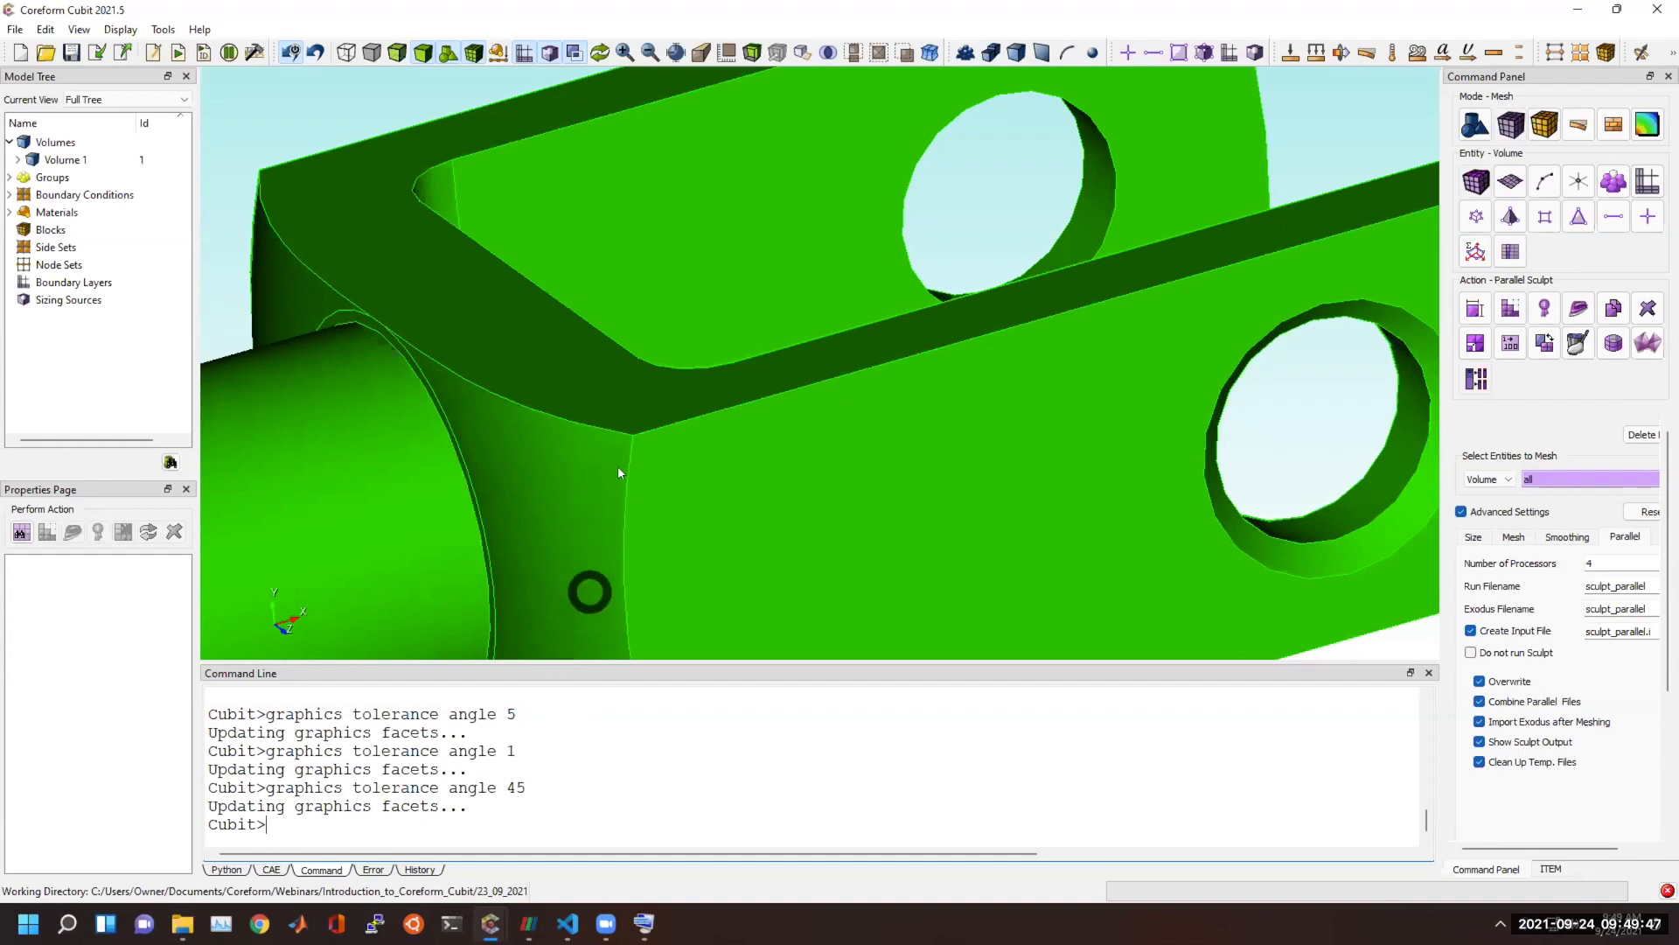
pyautogui.scroll(-3, 623, 385)
pyautogui.moveTo(628, 376); pyautogui.dragTo(814, 334)
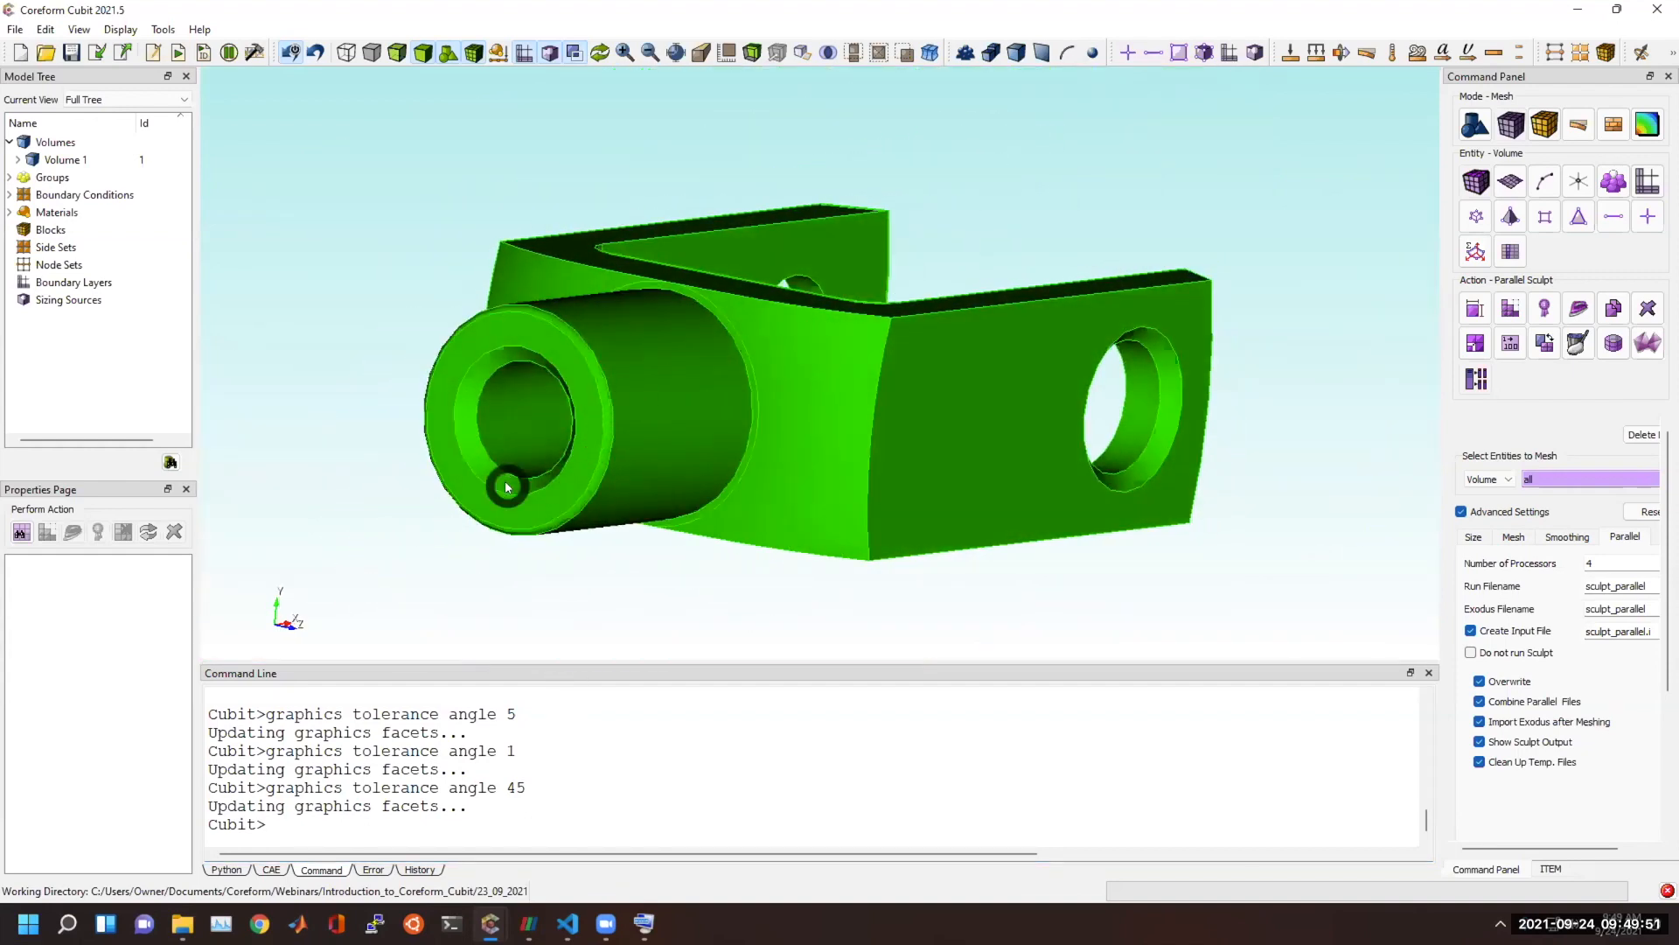
pyautogui.moveTo(573, 418); pyautogui.dragTo(516, 428)
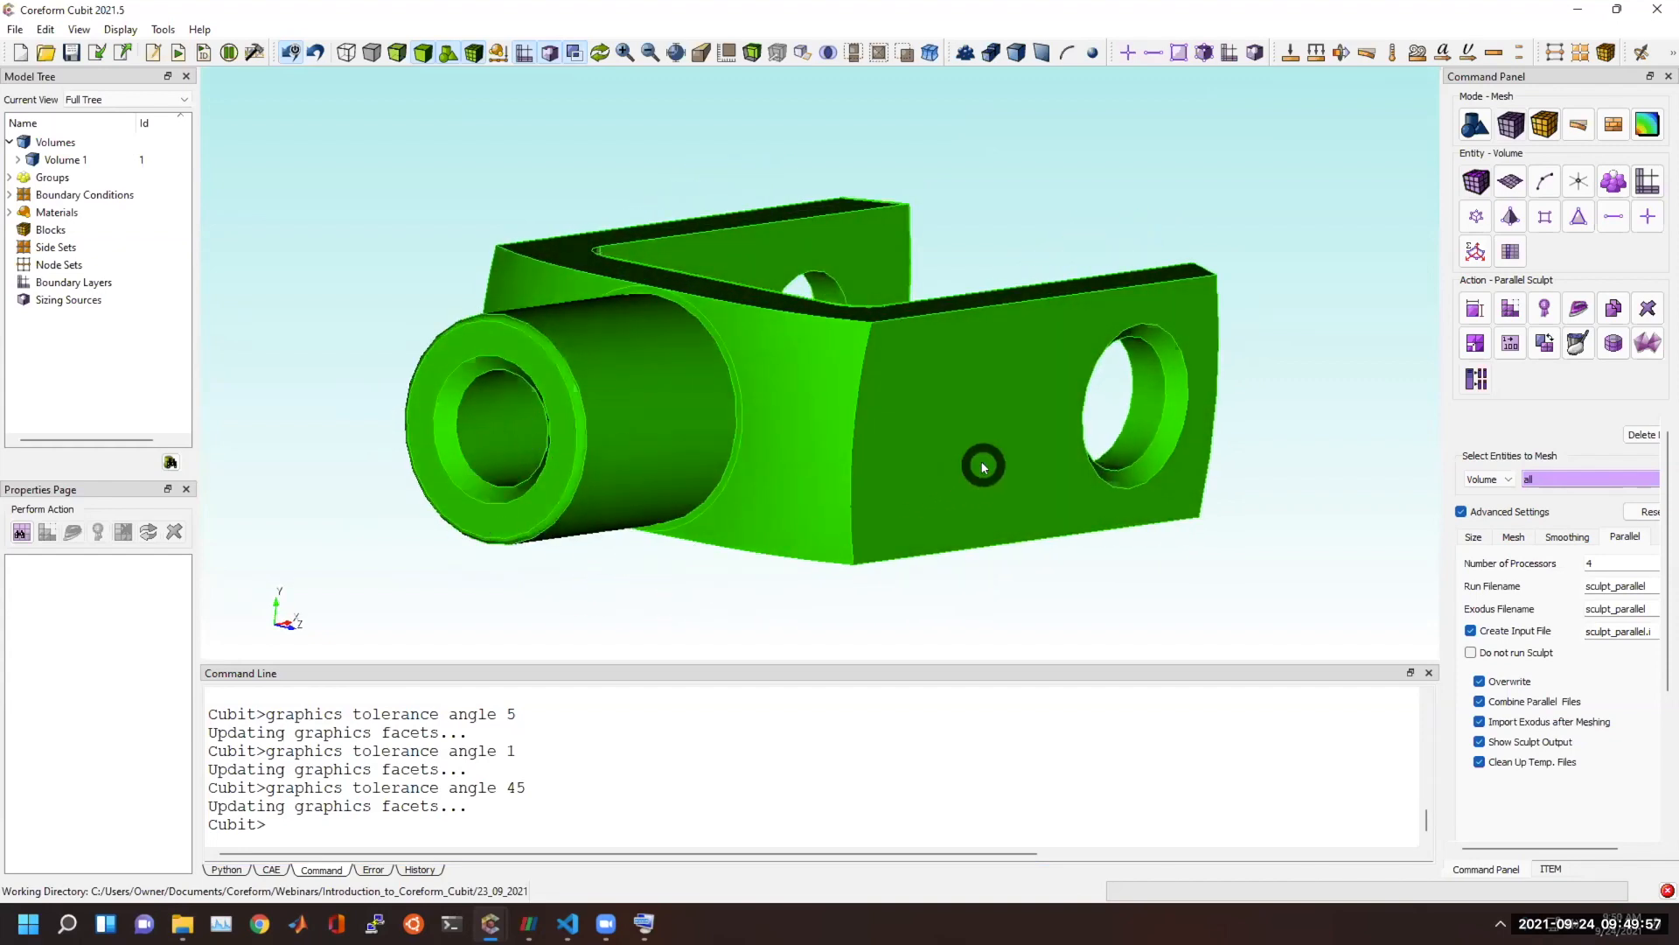
# Set the graphics tolerance angle to 15 for the fork-shaped part.
pyautogui.moveTo(914, 439); pyautogui.dragTo(774, 463)
pyautogui.click(631, 850)
pyautogui.press('Up')
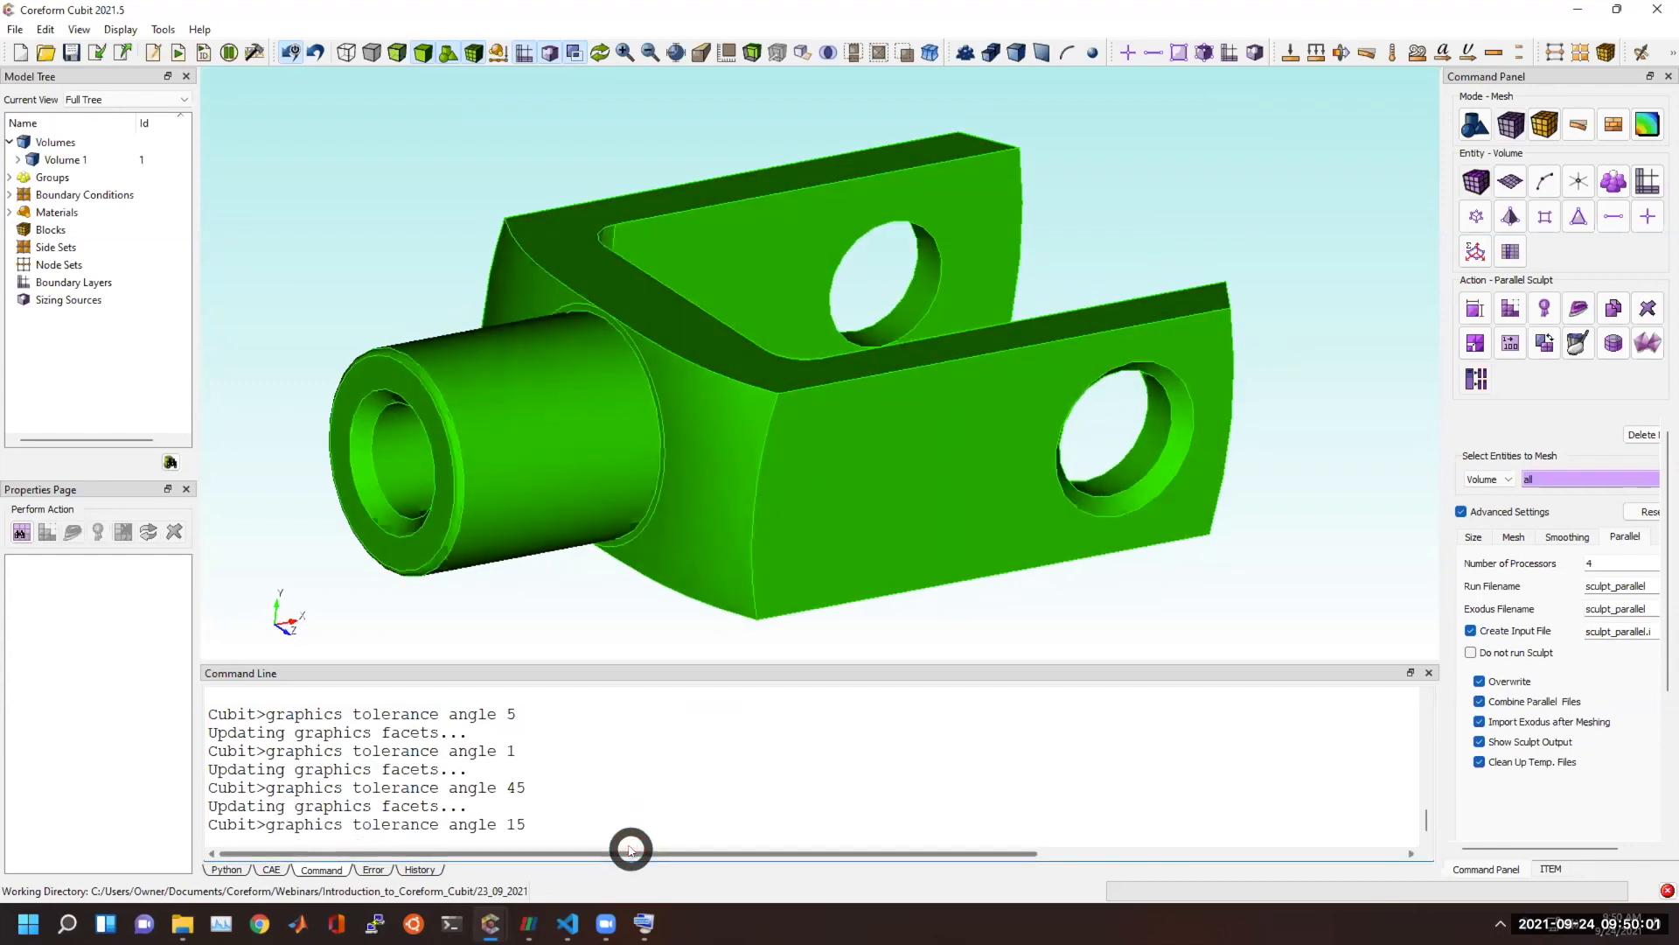
pyautogui.press('Return')
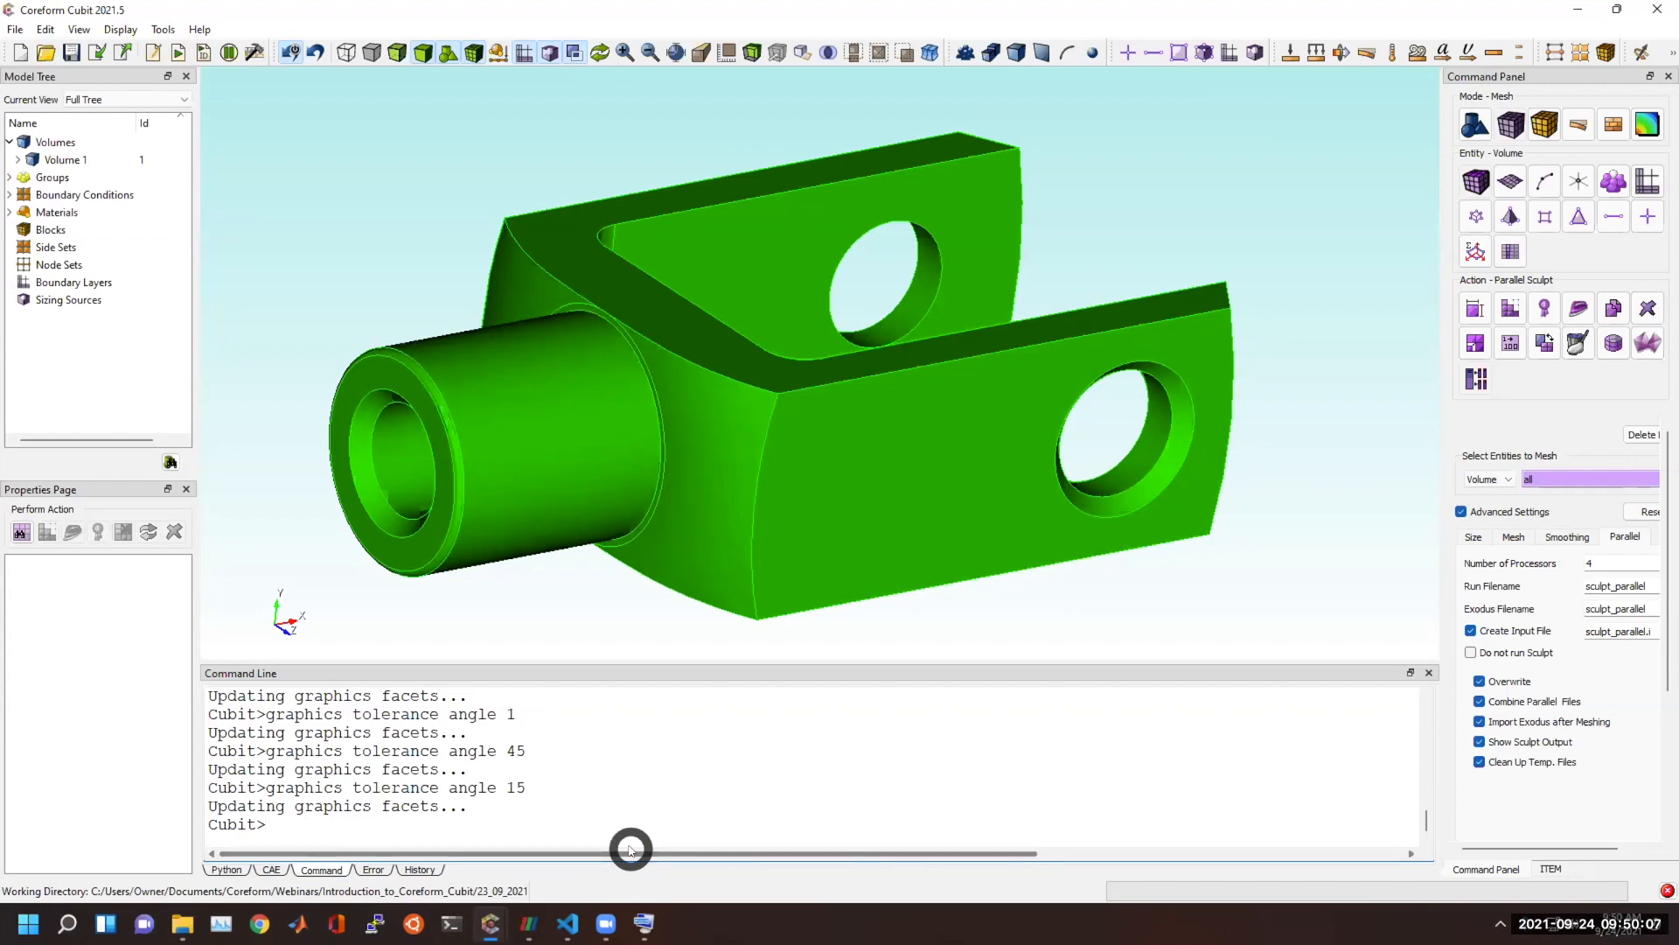
# Save a faceting tolerance angle of 15 in the program's geometry default options.
pyautogui.click(161, 30)
pyautogui.click(190, 135)
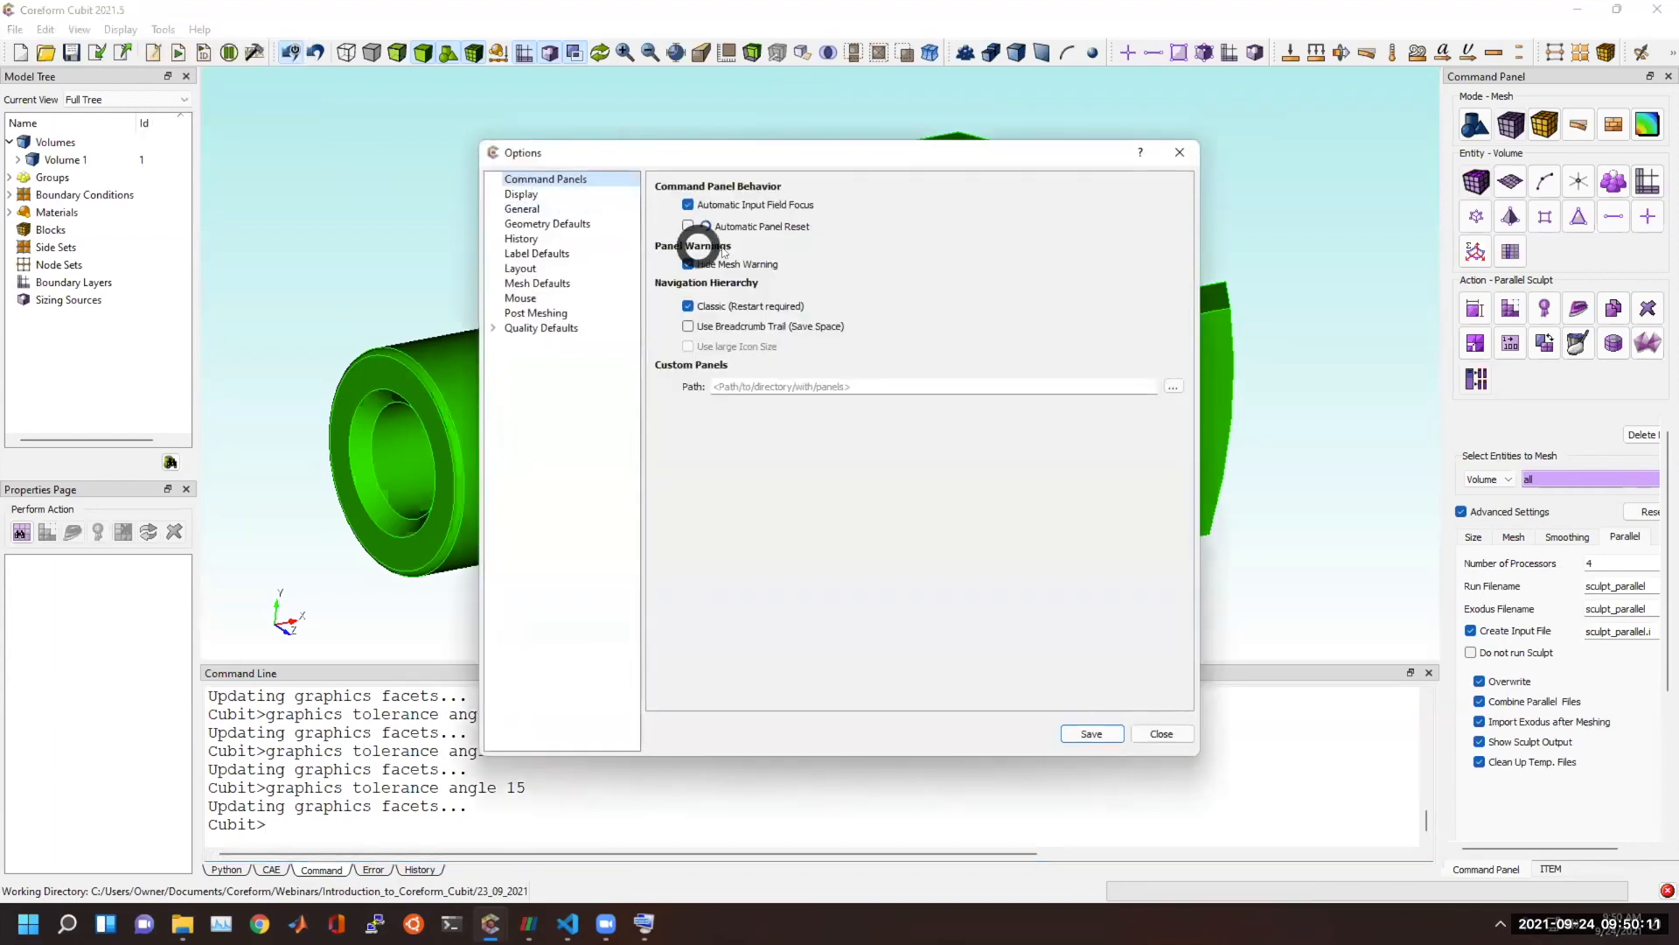
pyautogui.click(553, 211)
pyautogui.click(542, 224)
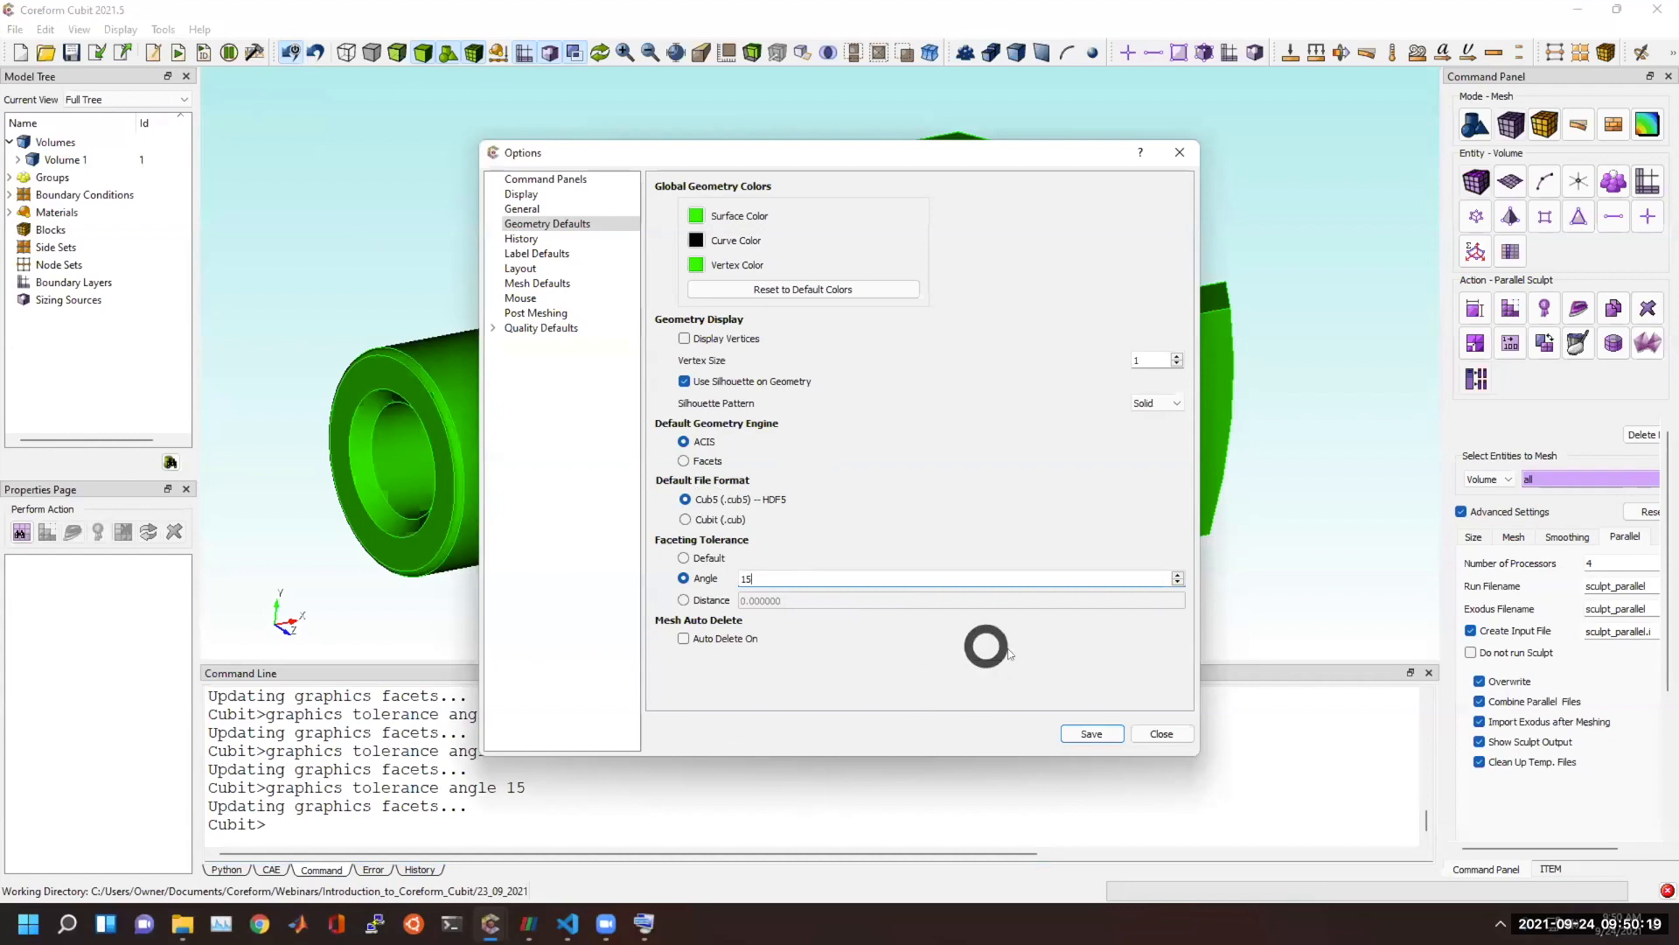
pyautogui.click(1095, 734)
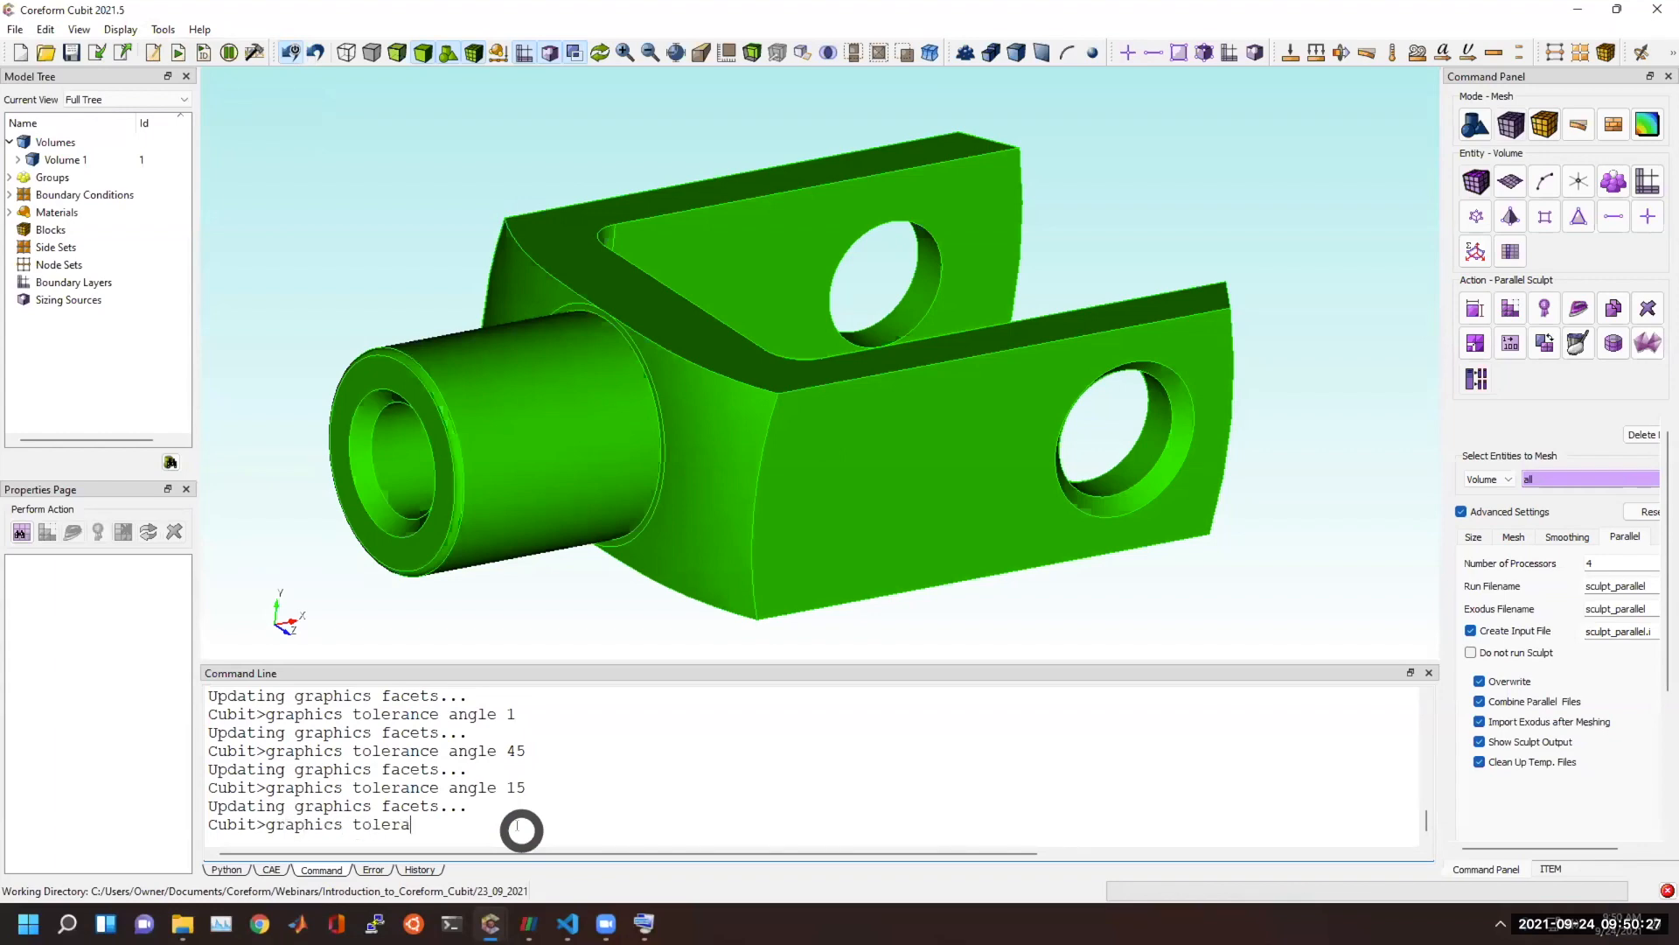
# Set the graphics tolerance angle to 1 from the command line.
pyautogui.write('e 1')
pyautogui.press('Return')
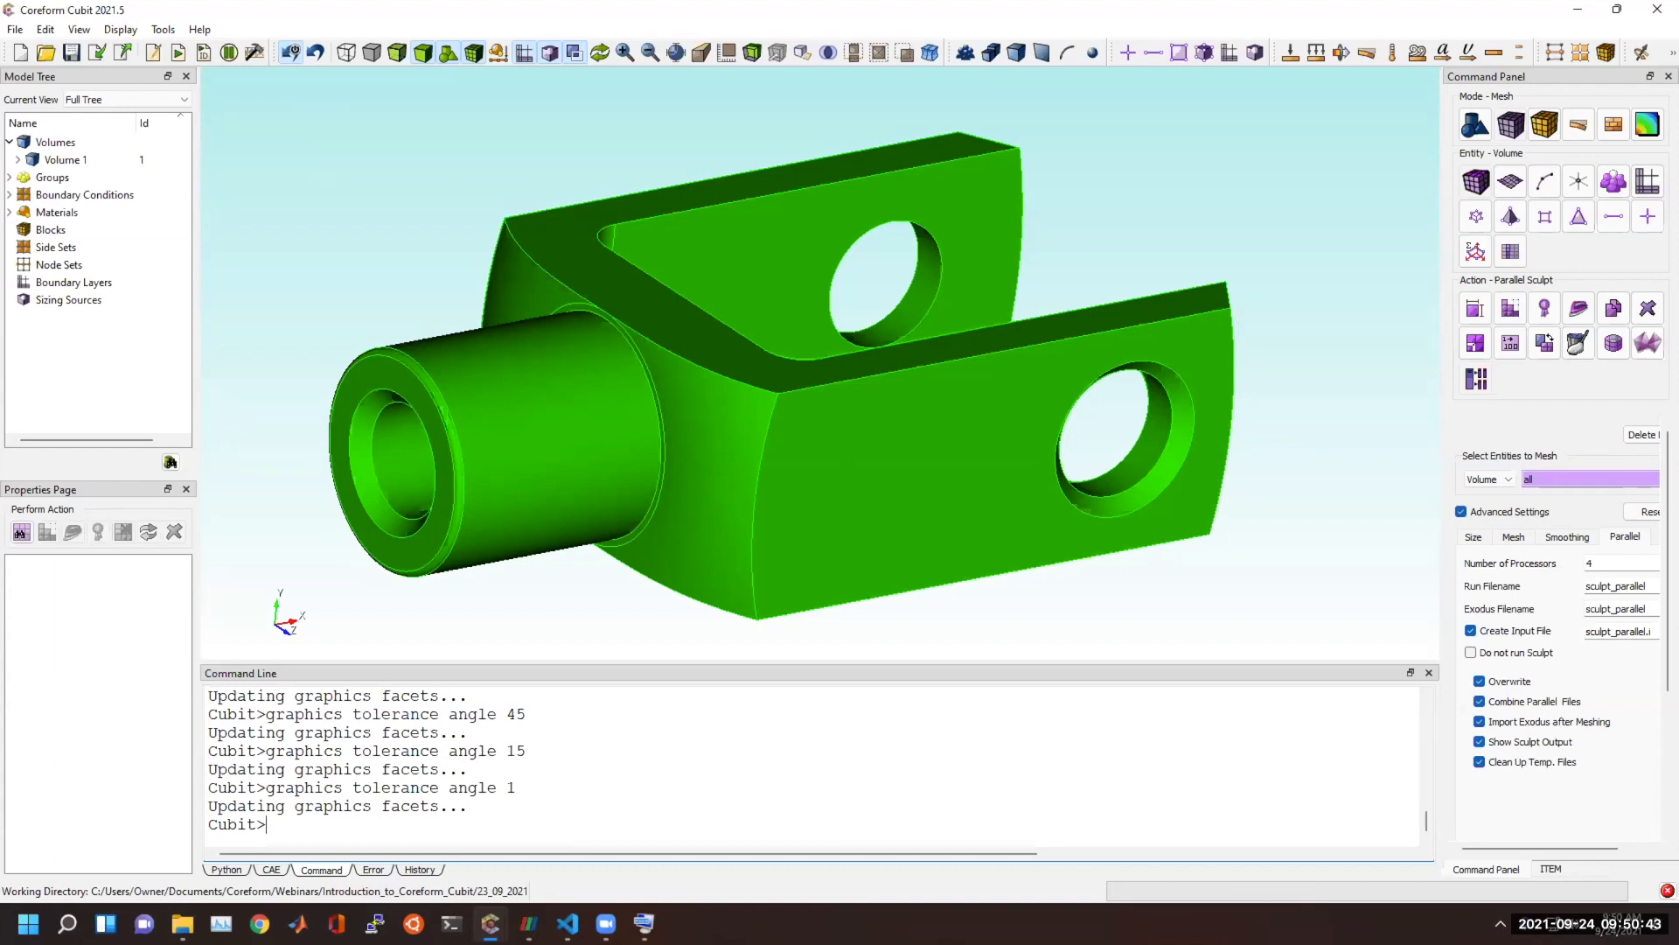
pyautogui.hotkey('alt', 'Tab')
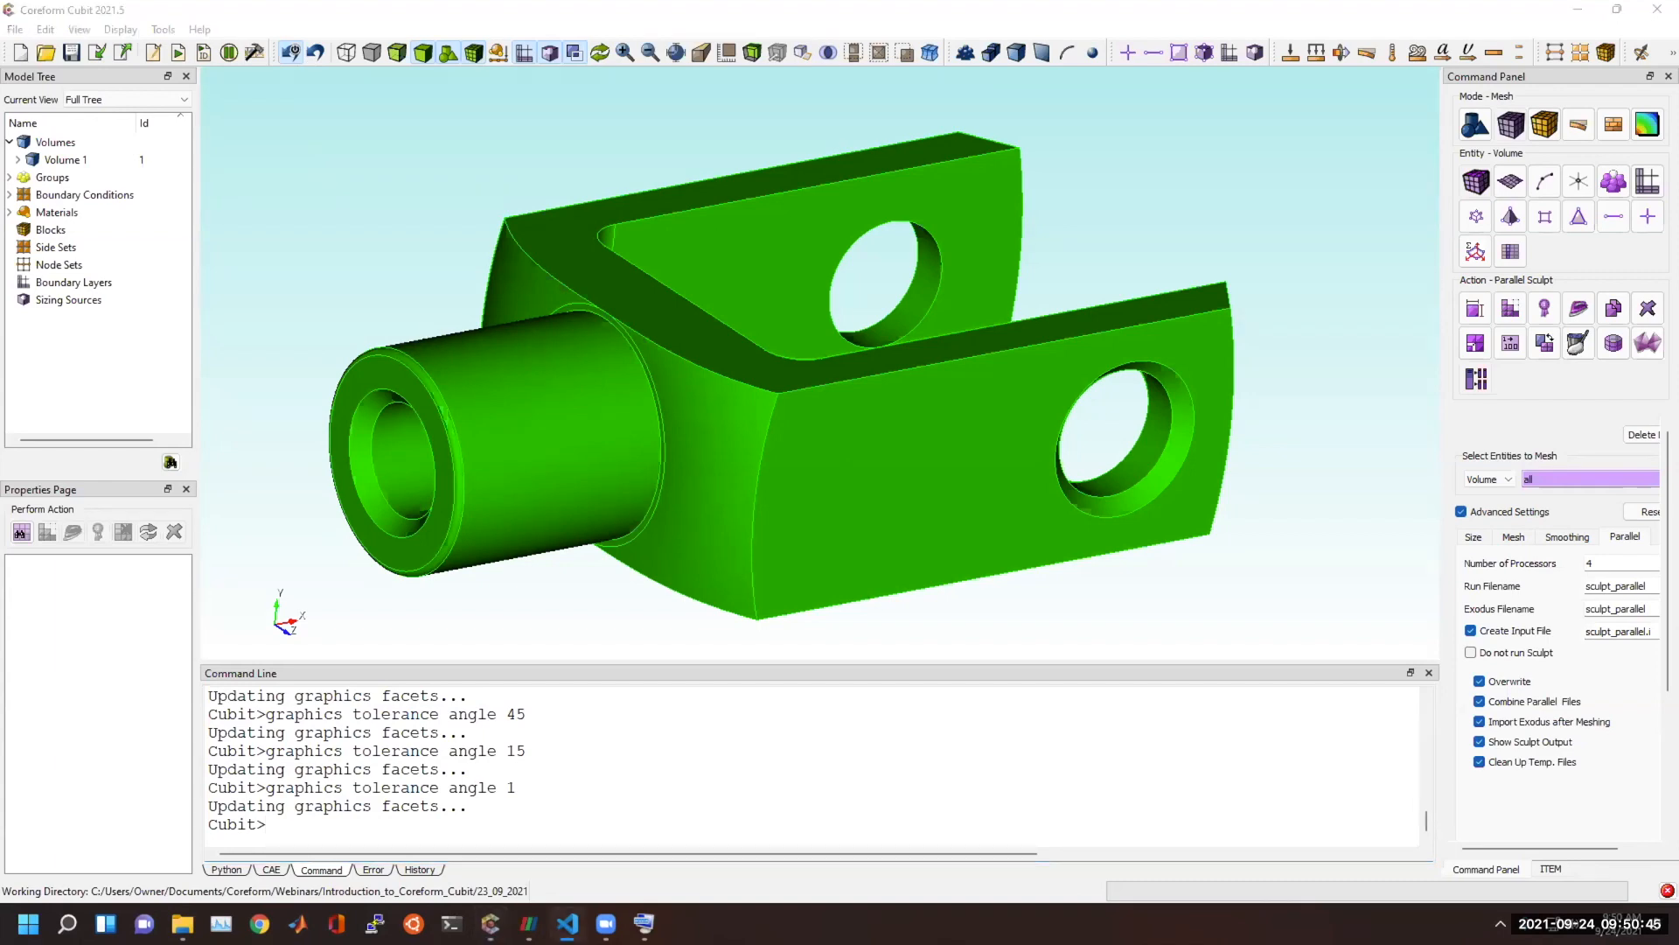
pyautogui.moveTo(479, 499); pyautogui.dragTo(589, 292)
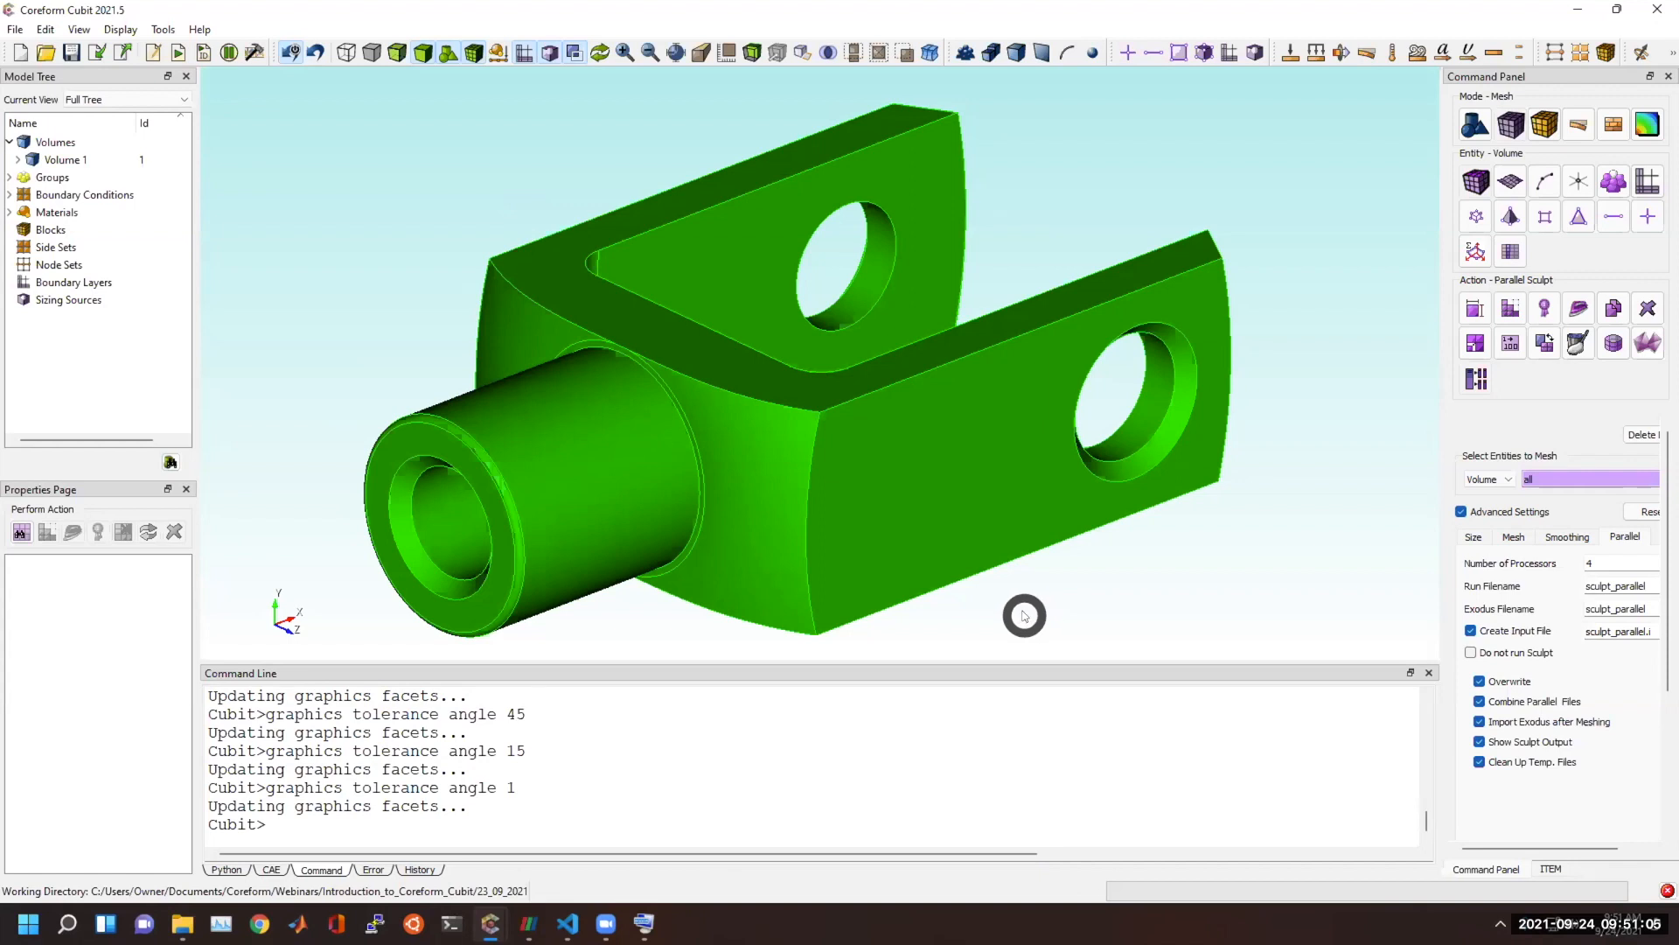
# Start a new model and import eros_asteroid.stl with merged geometry and the Make Elements option enabled.
pyautogui.click(19, 53)
pyautogui.click(93, 52)
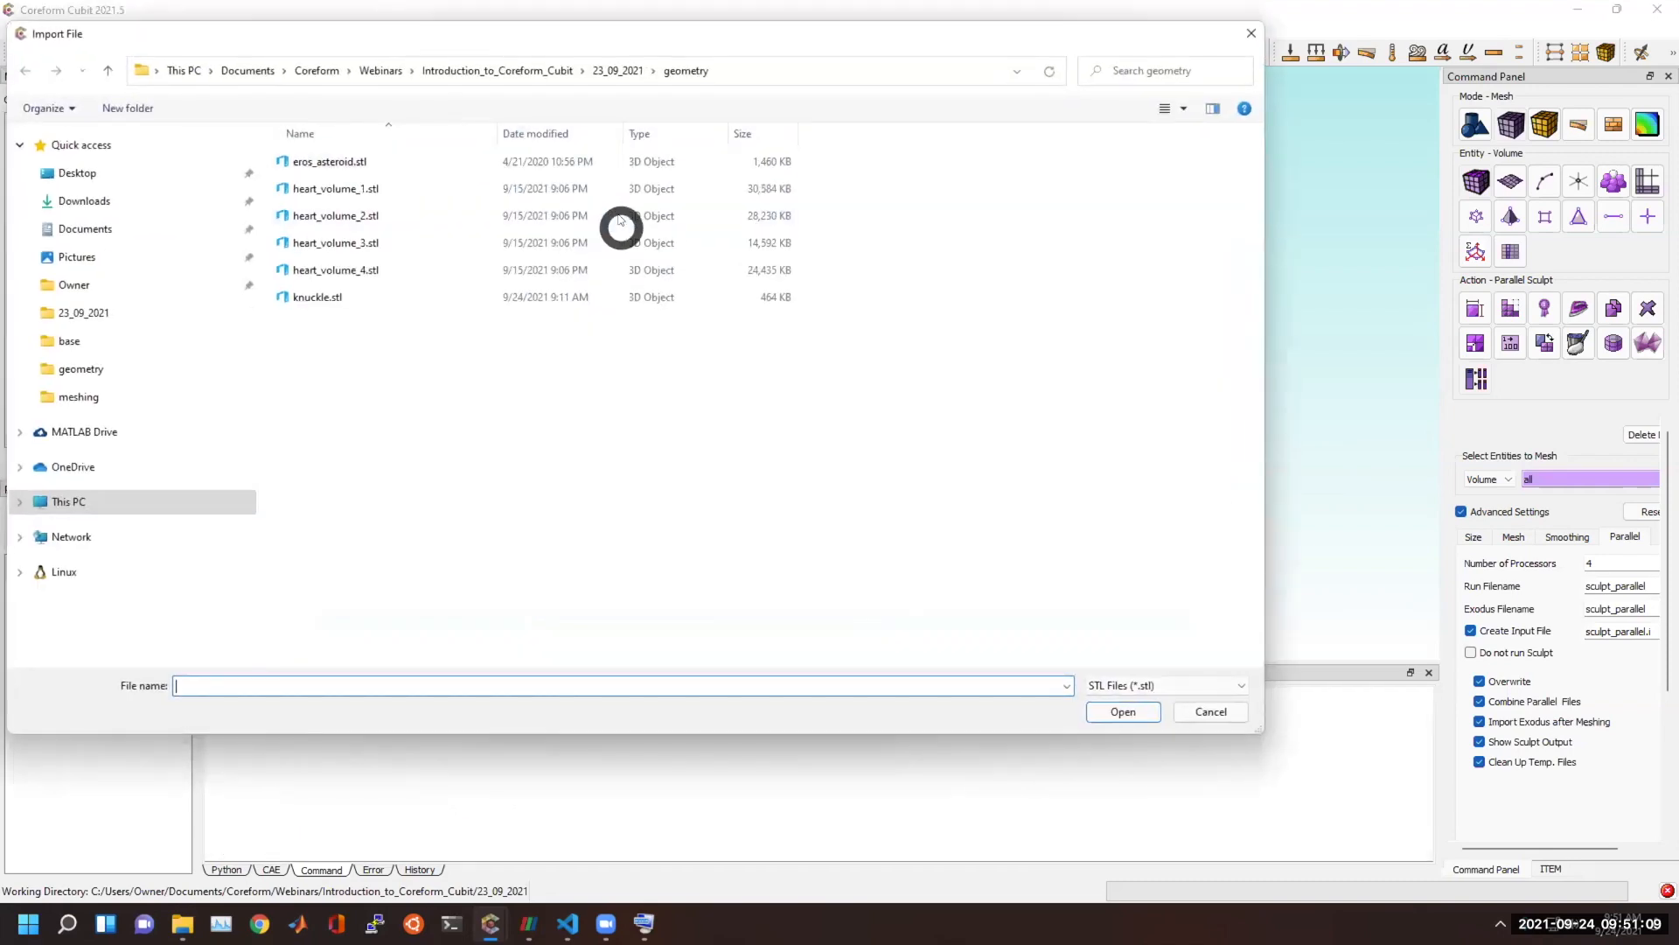
pyautogui.doubleClick(426, 158)
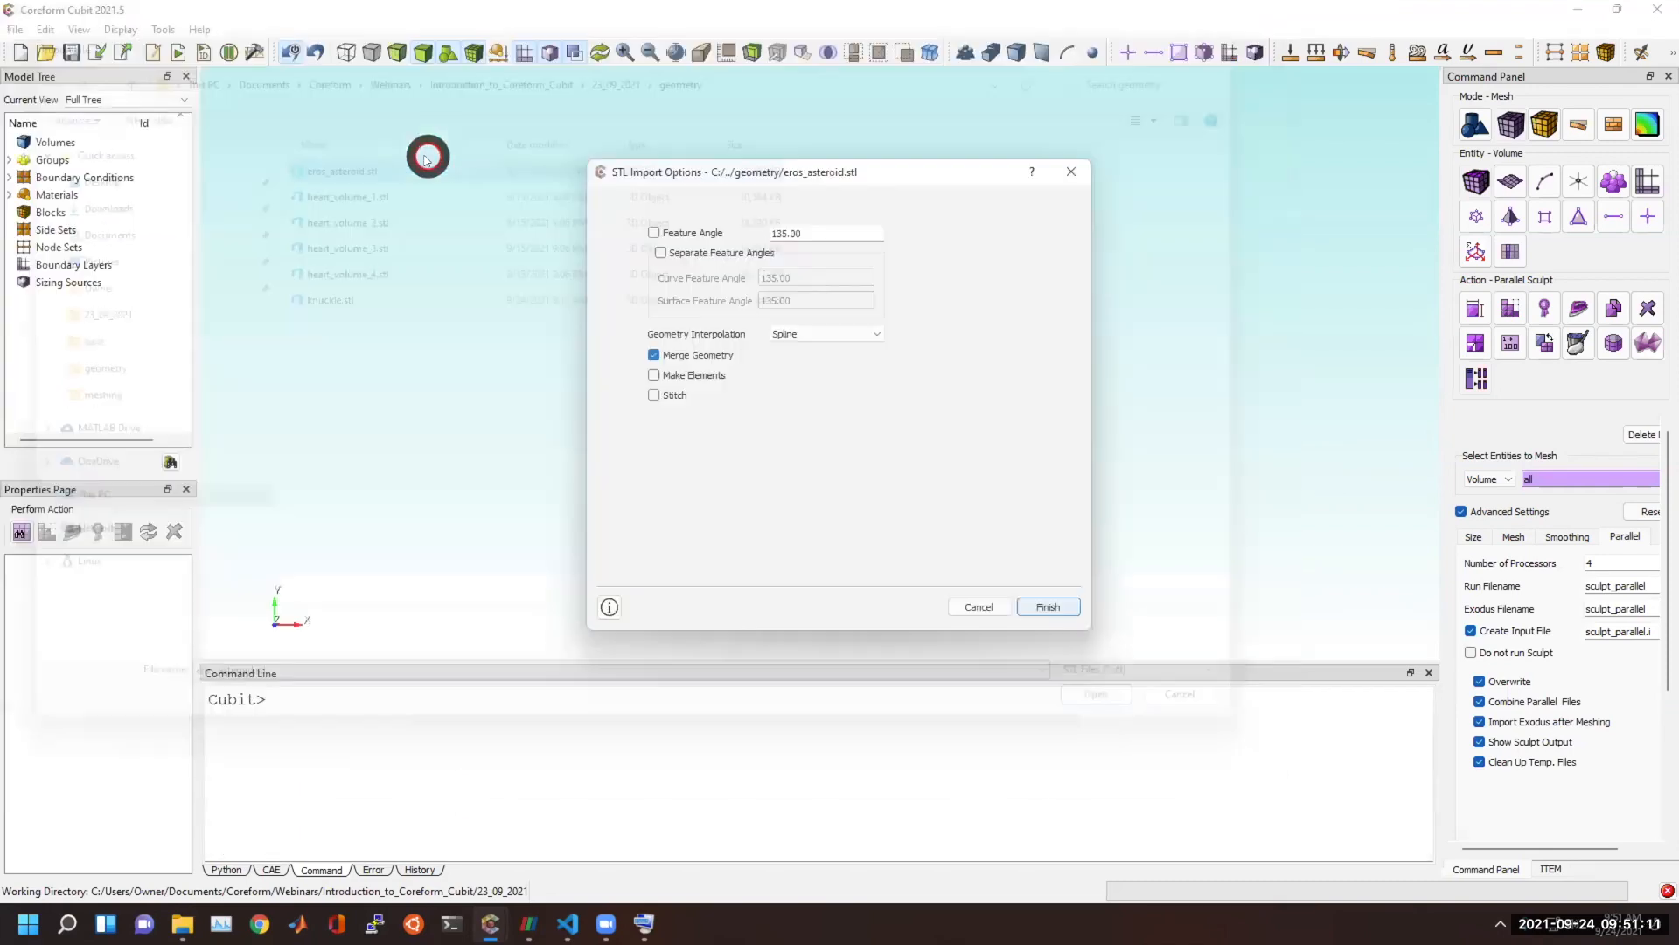
pyautogui.click(717, 376)
pyautogui.click(1048, 606)
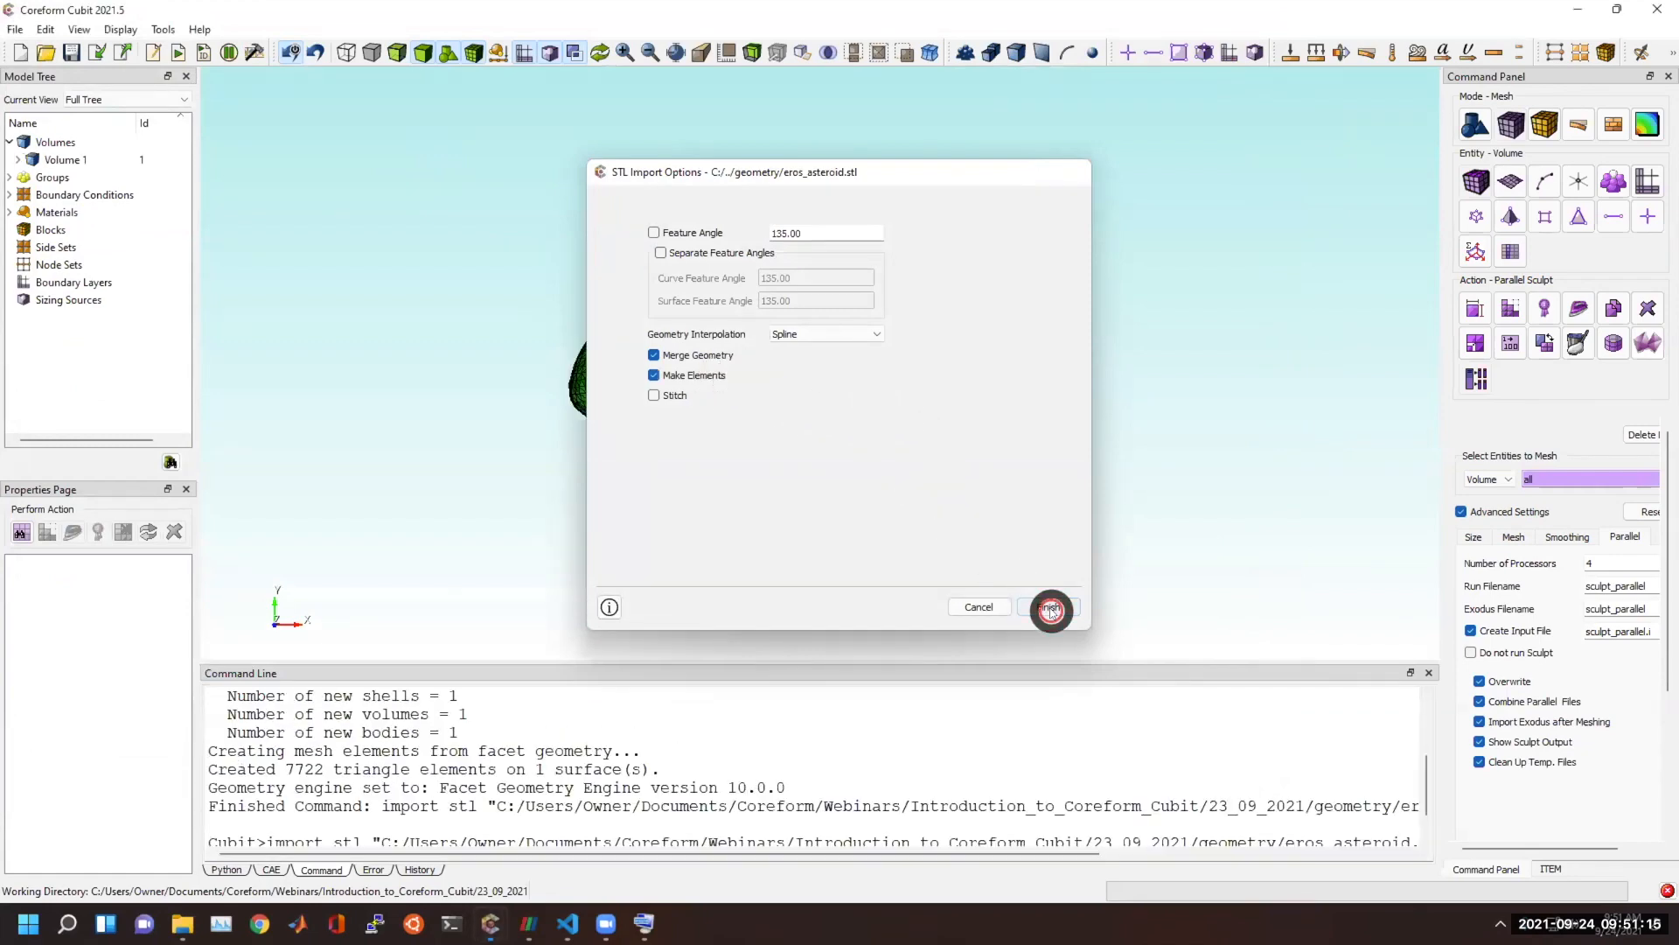
# Enable picking of mesh faces and select two adjacent triangles on the asteroid's surface mesh.
pyautogui.moveTo(735, 428); pyautogui.dragTo(870, 429)
pyautogui.scroll(7, 868, 432)
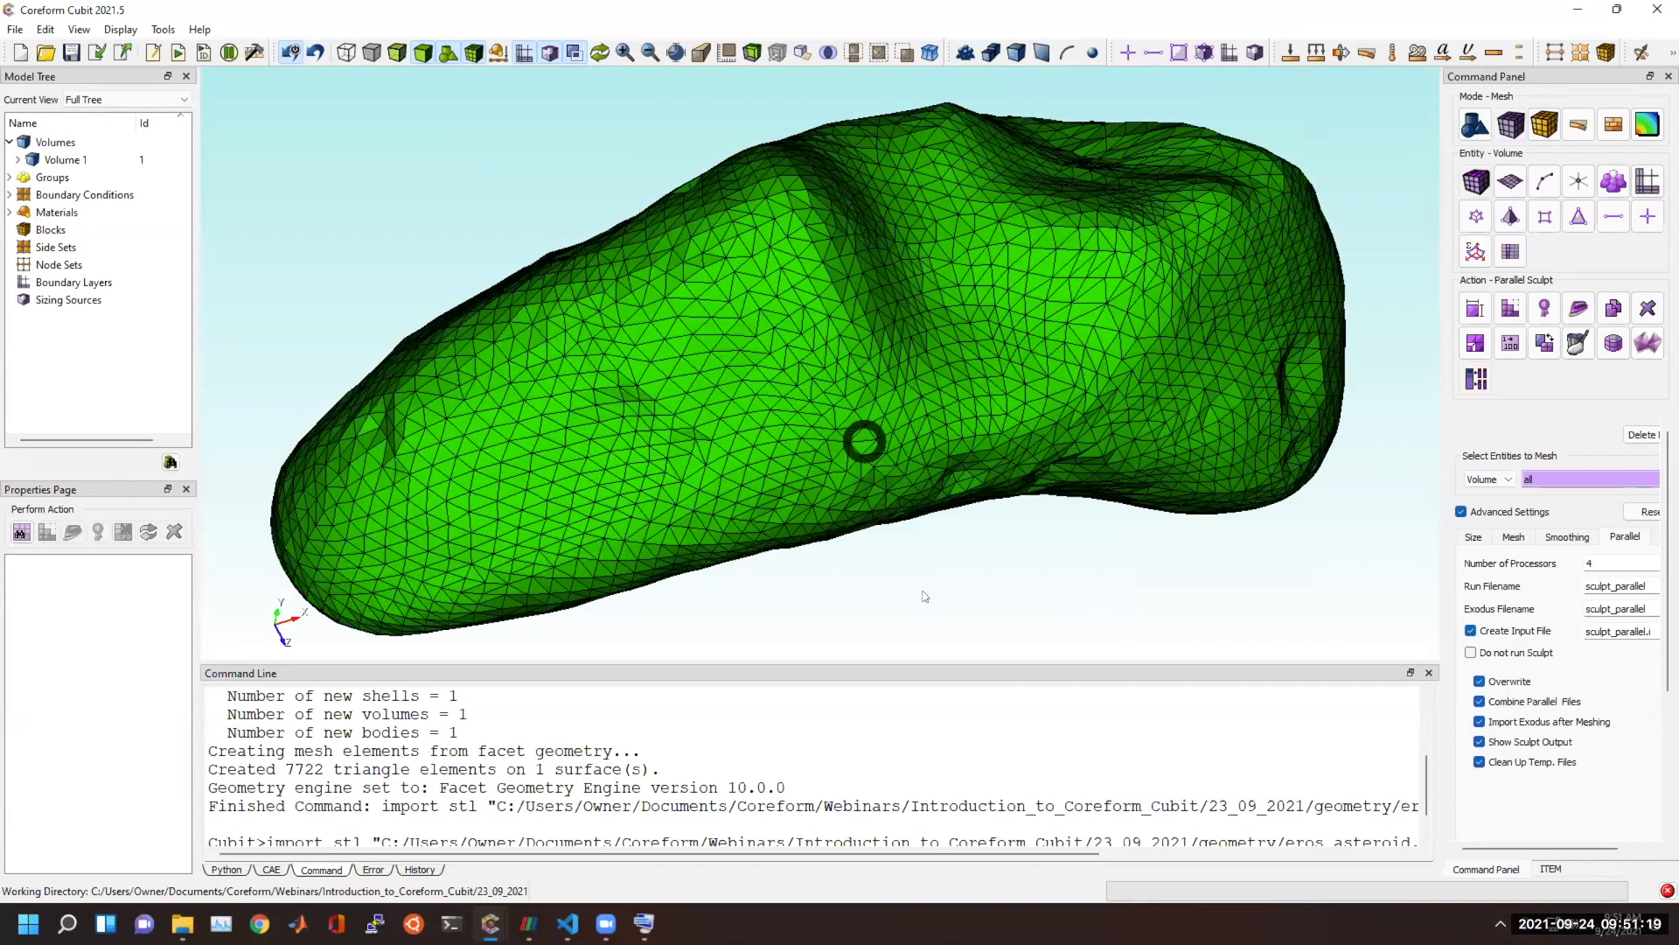
pyautogui.scroll(5, 731, 468)
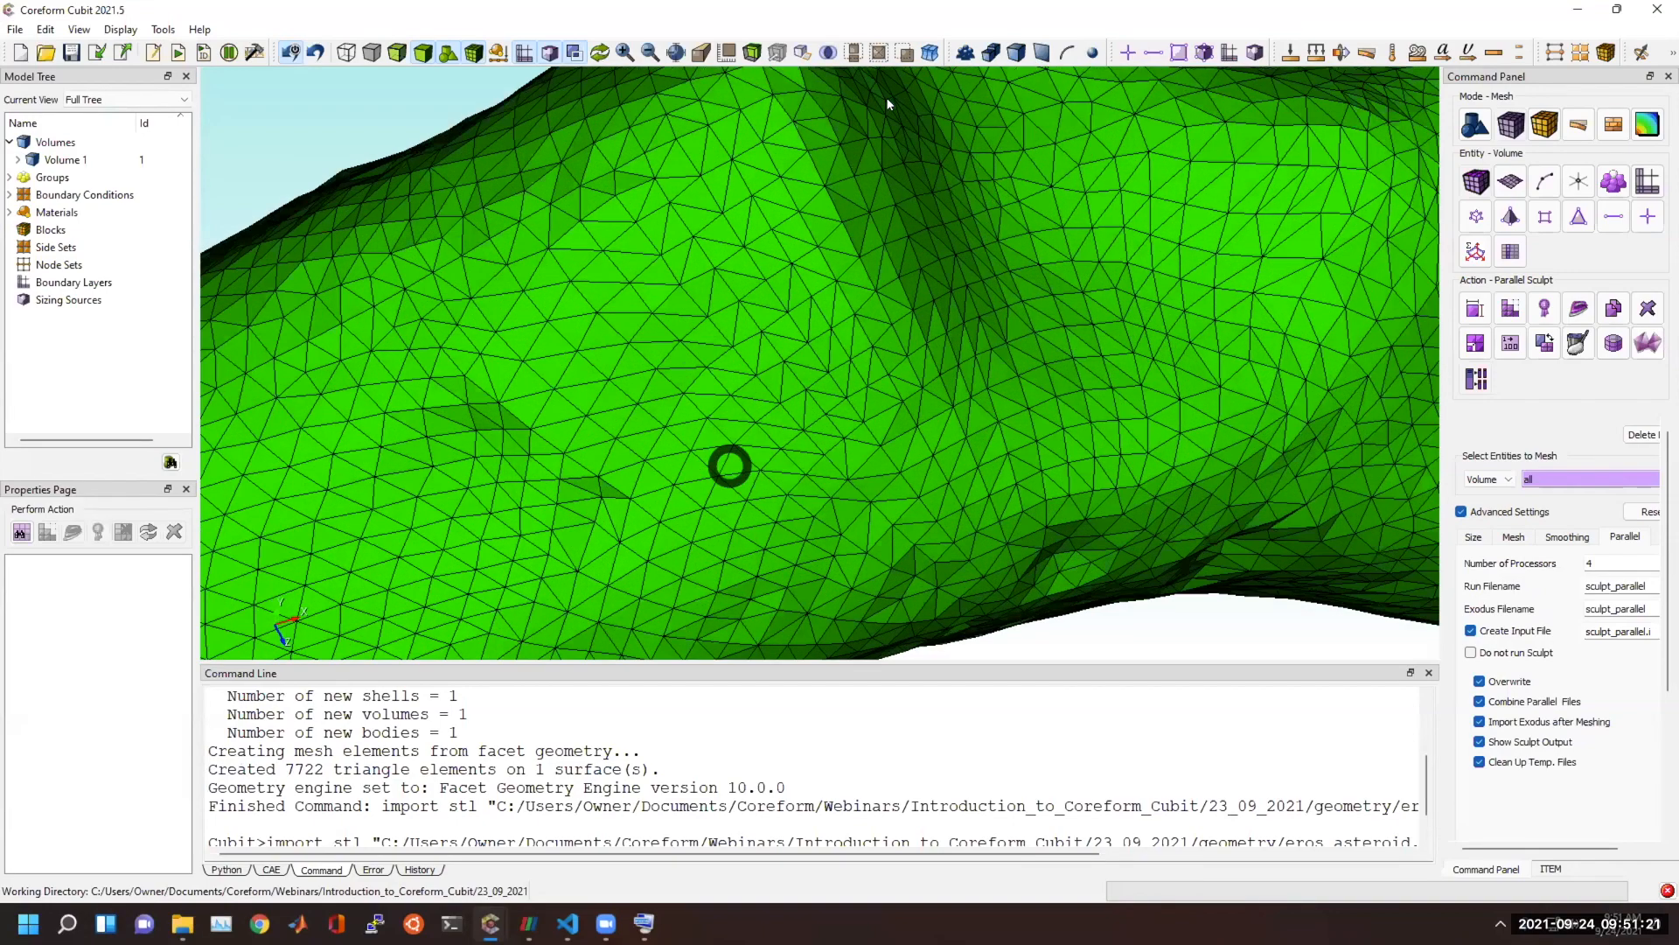
pyautogui.click(1179, 50)
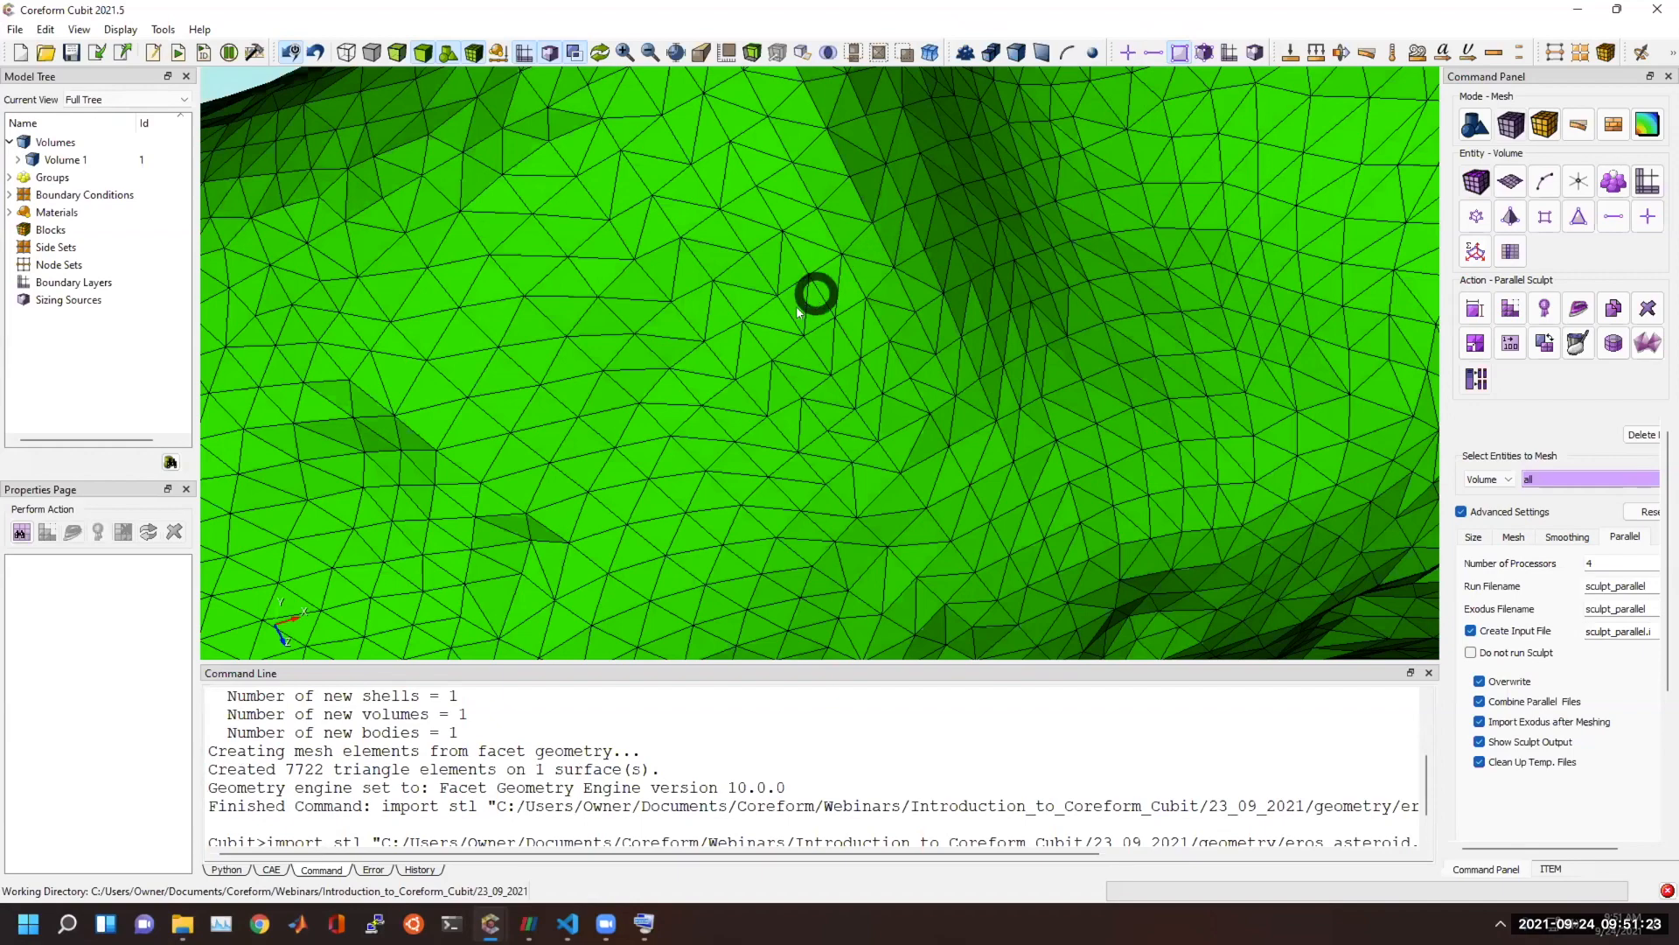
pyautogui.scroll(3, 814, 294)
pyautogui.click(739, 325)
pyautogui.keyDown('ctrl'); pyautogui.click(739, 326); pyautogui.keyUp('ctrl')
pyautogui.scroll(3, 765, 384)
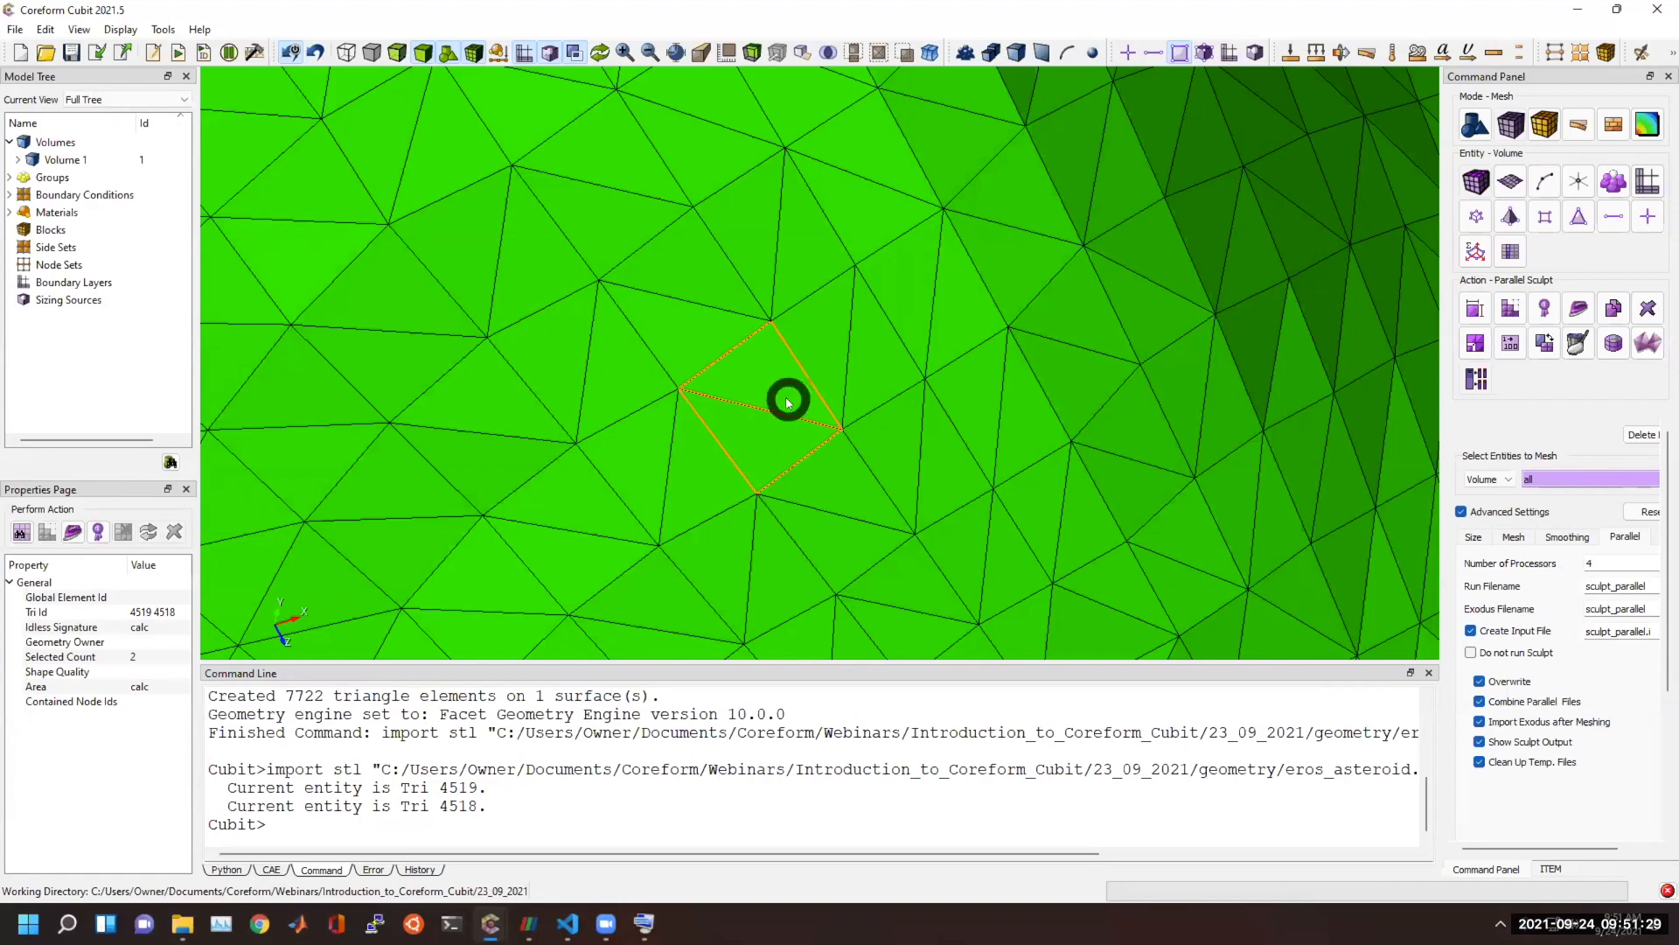
pyautogui.scroll(-6, 788, 402)
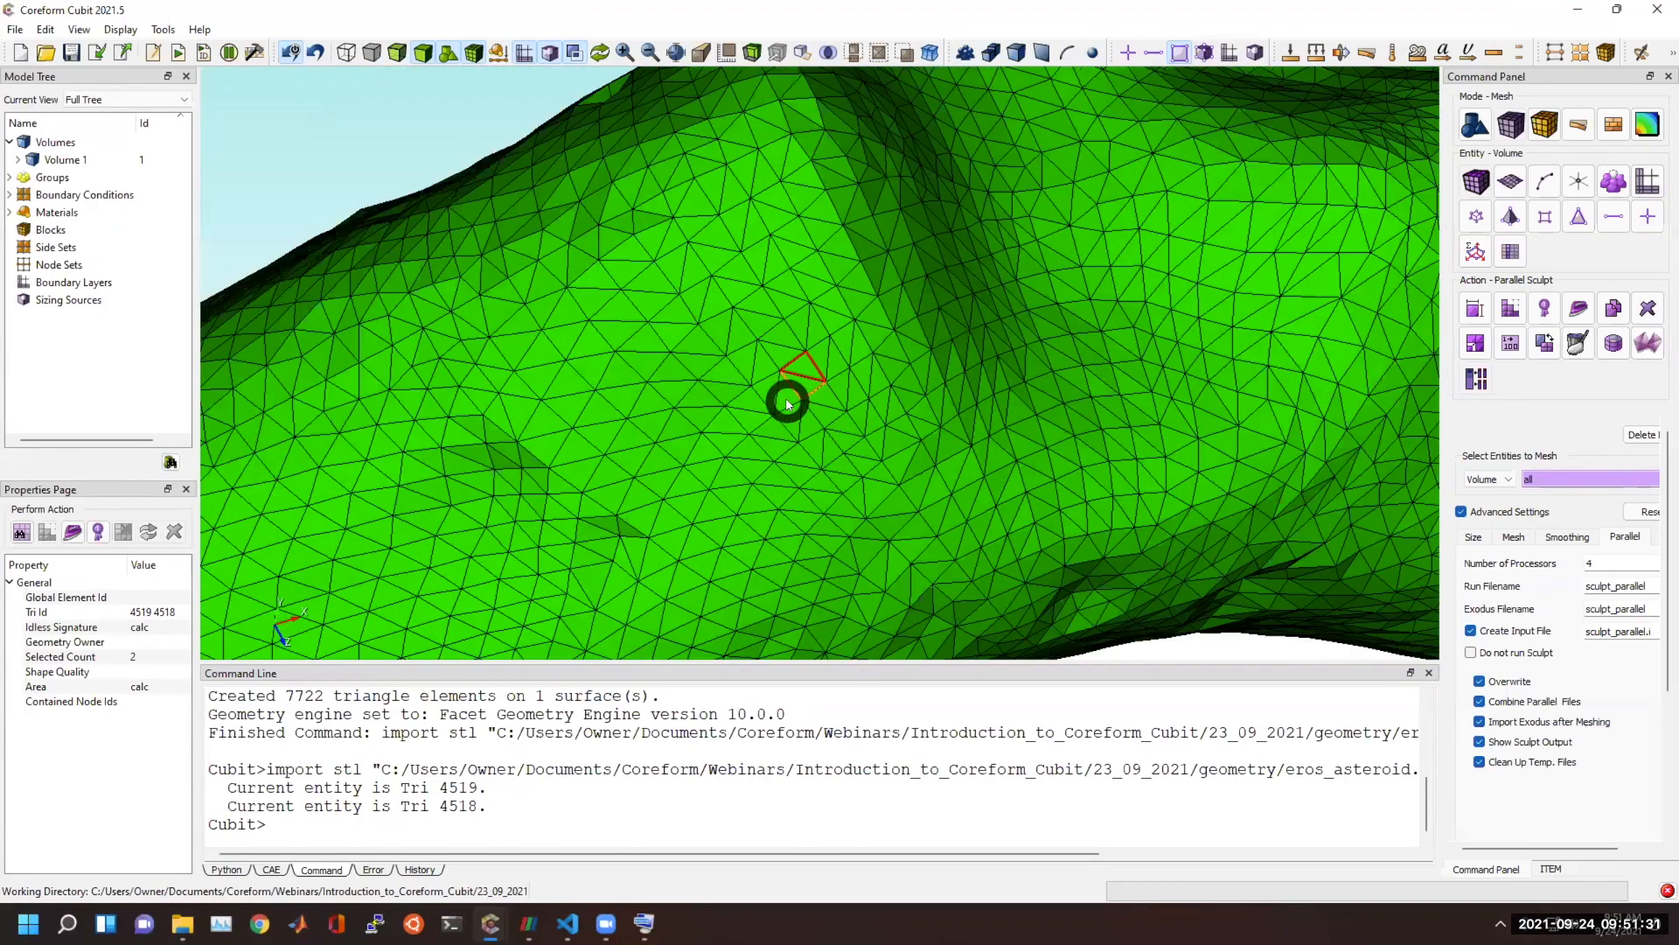
# Delete the imported triangle mesh from the asteroid with the delete mesh command.
pyautogui.scroll(-2, 788, 402)
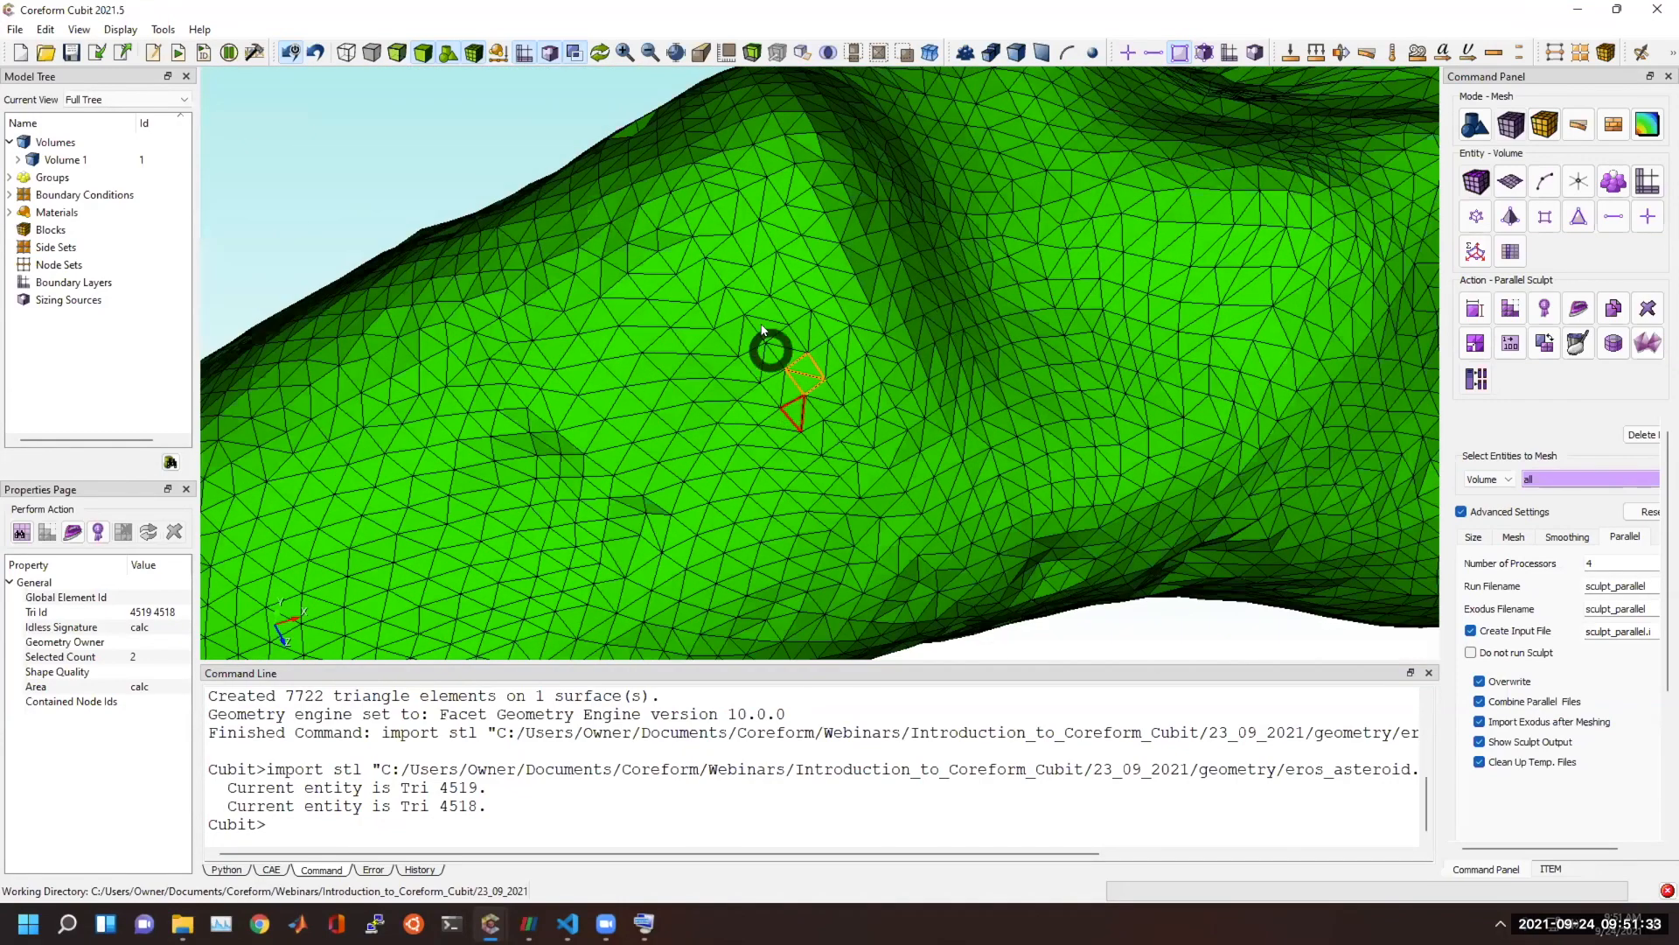
pyautogui.moveTo(880, 290); pyautogui.dragTo(914, 292, button='middle')
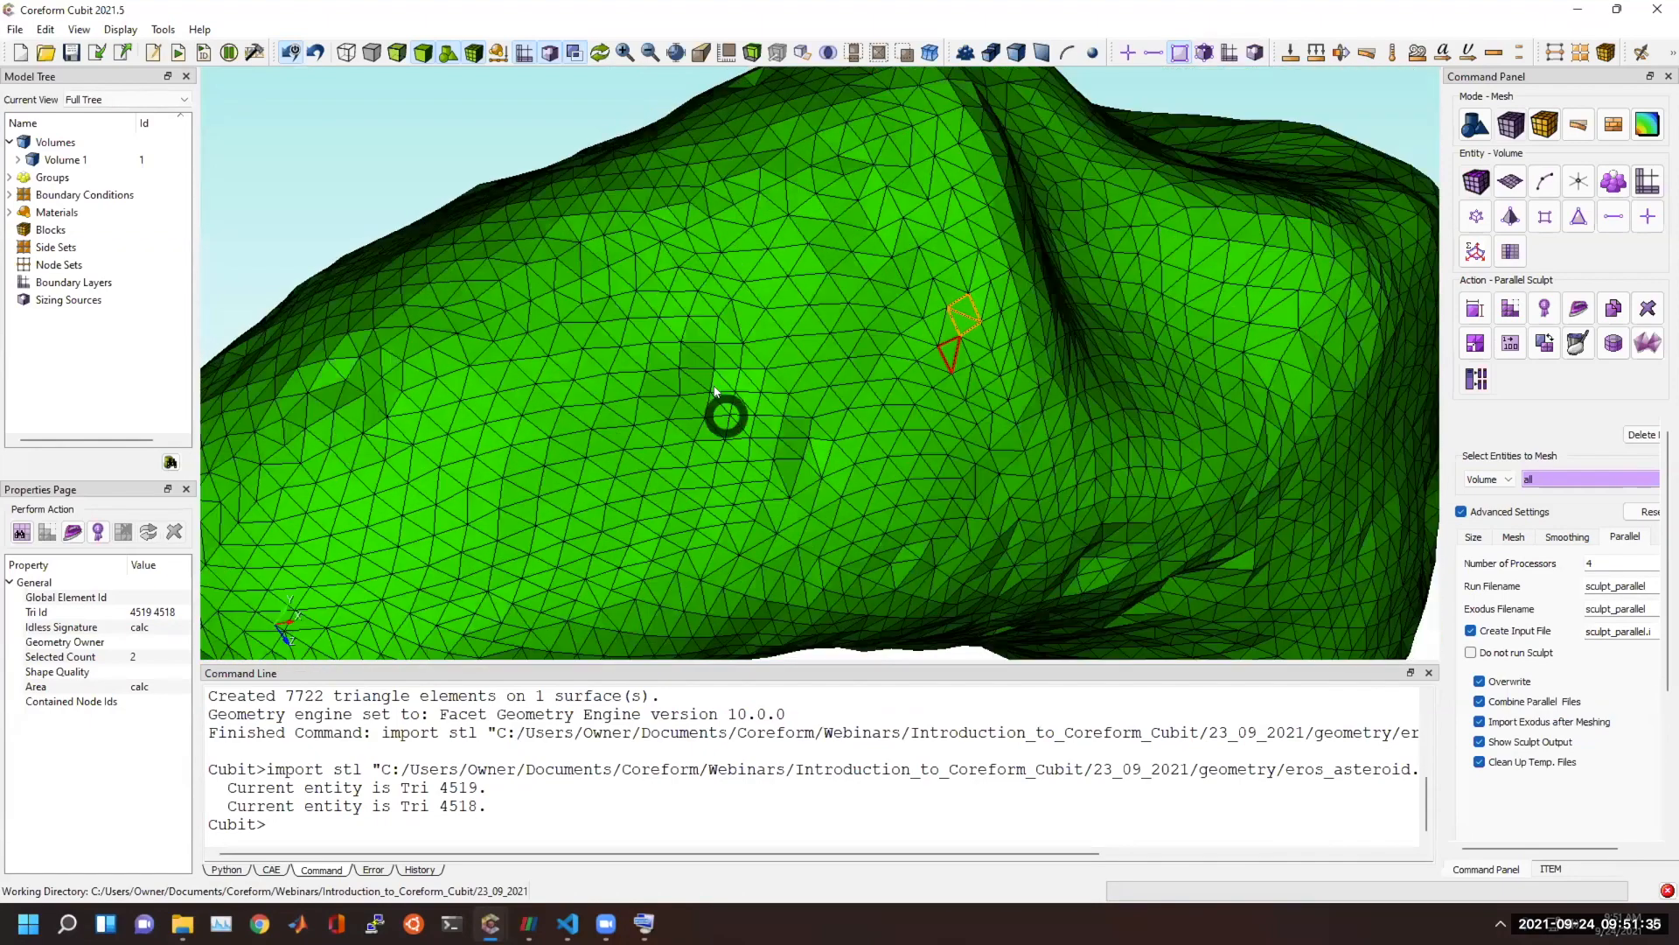
pyautogui.scroll(-3, 632, 510)
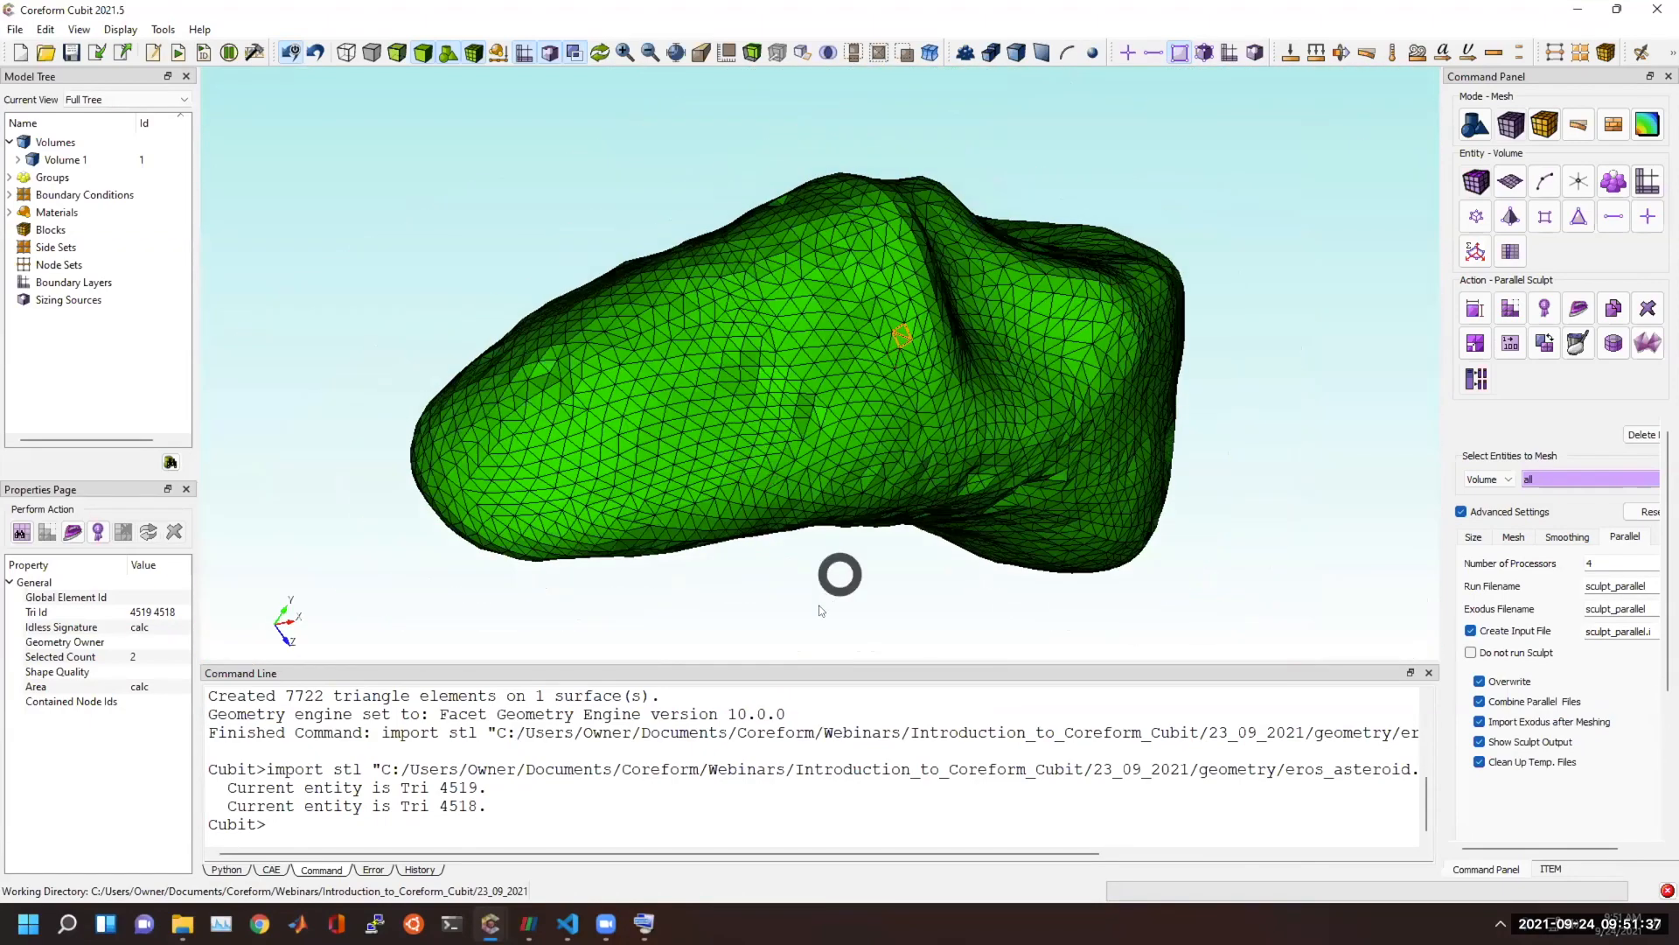
pyautogui.click(711, 806)
pyautogui.write('delete mesh')
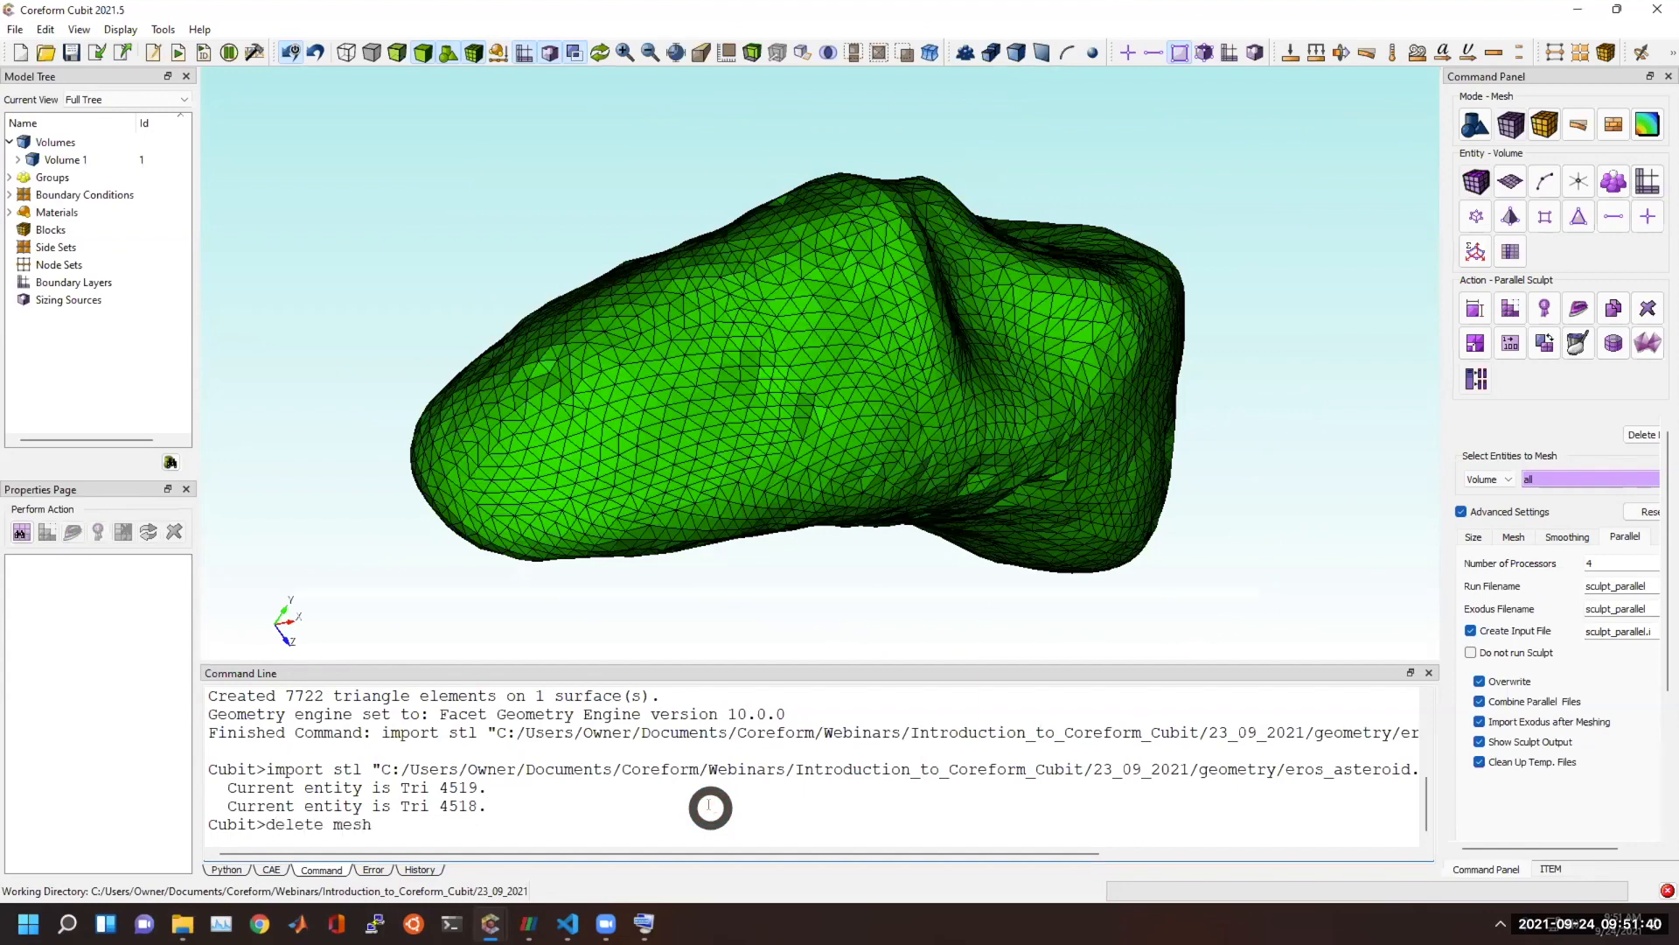
pyautogui.press('Return')
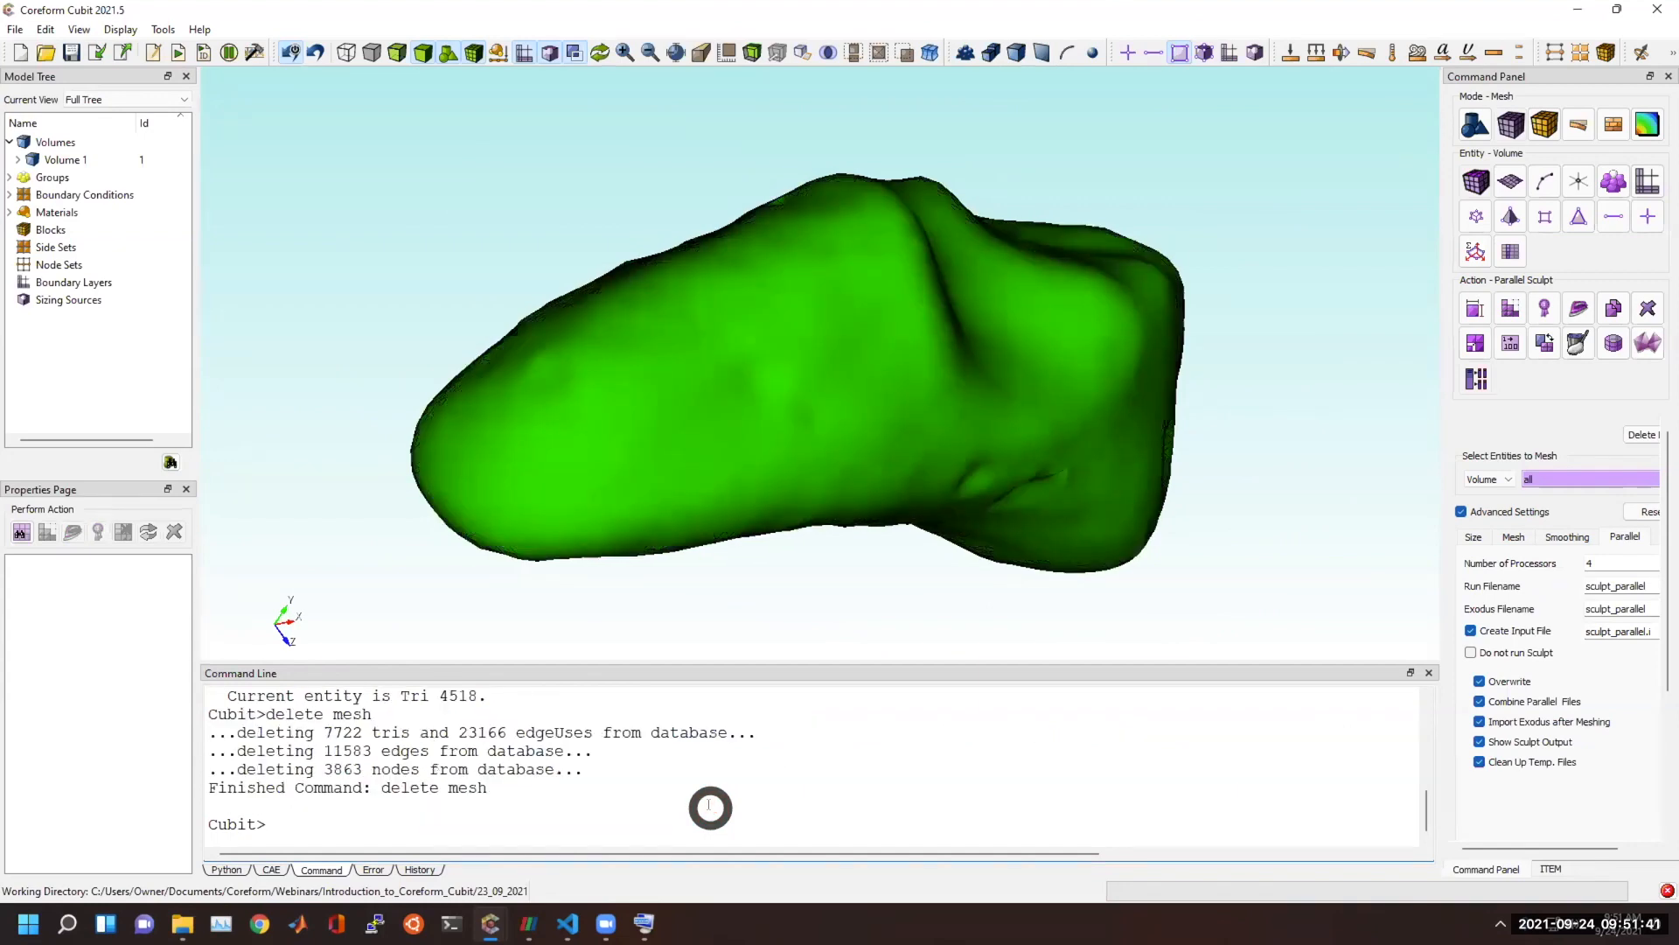
# Try to webcut the asteroid body with the YZ coordinate plane at offset 0, previewing the cutting plane first.
pyautogui.moveTo(1046, 402); pyautogui.dragTo(926, 333)
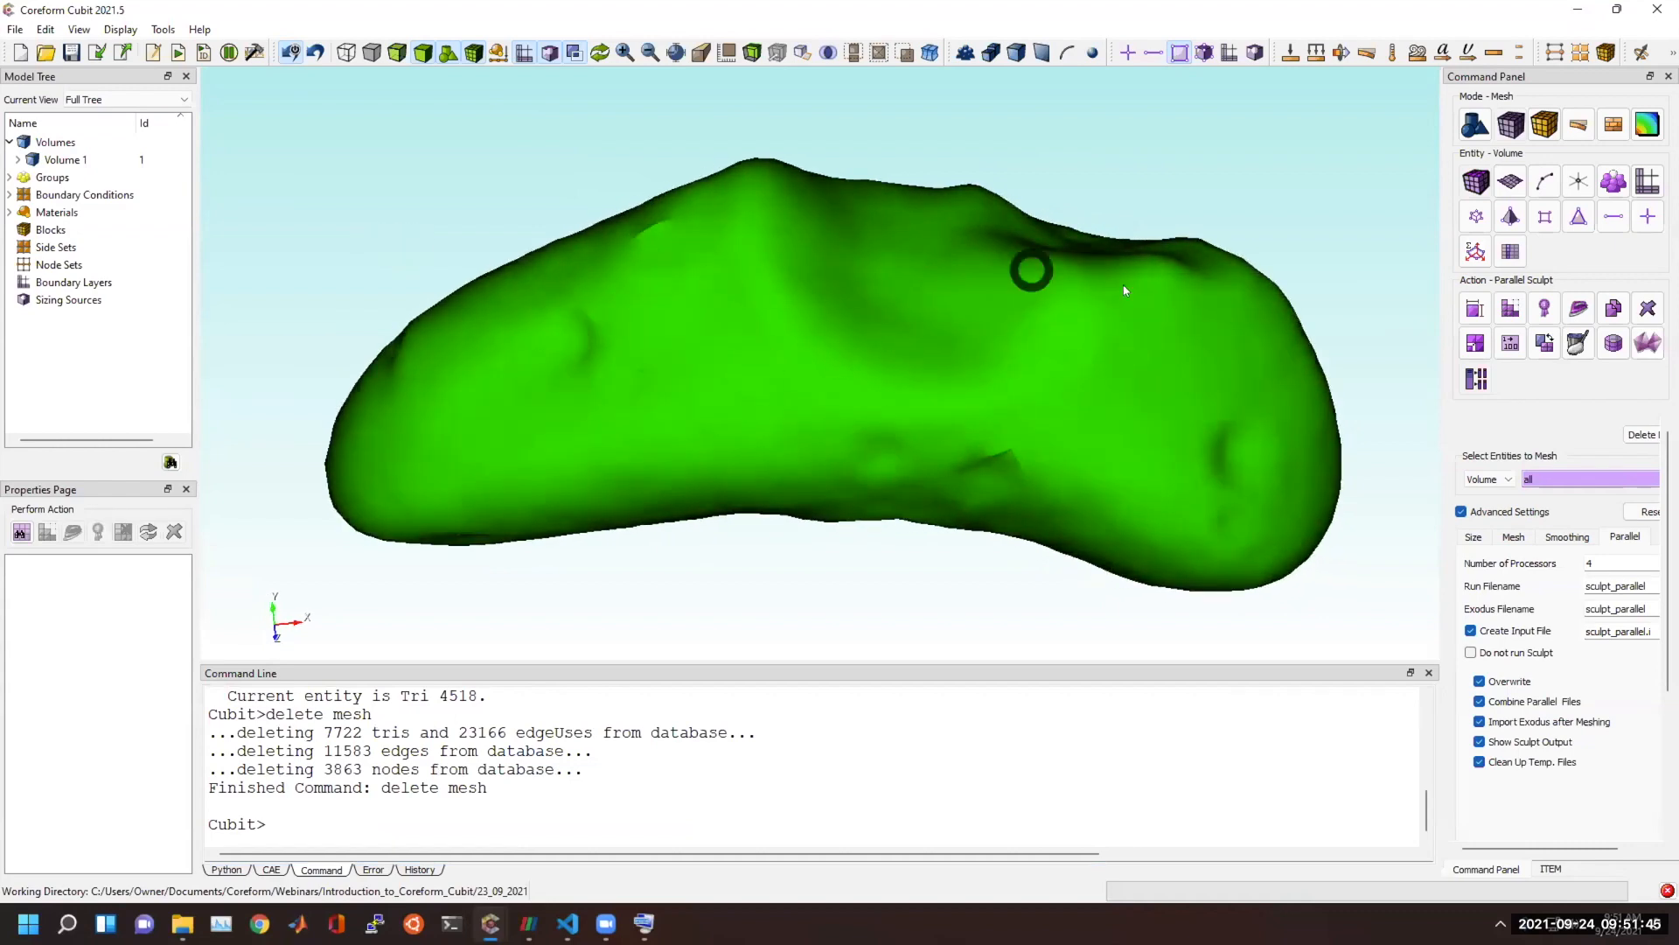
pyautogui.click(1474, 116)
pyautogui.click(1506, 277)
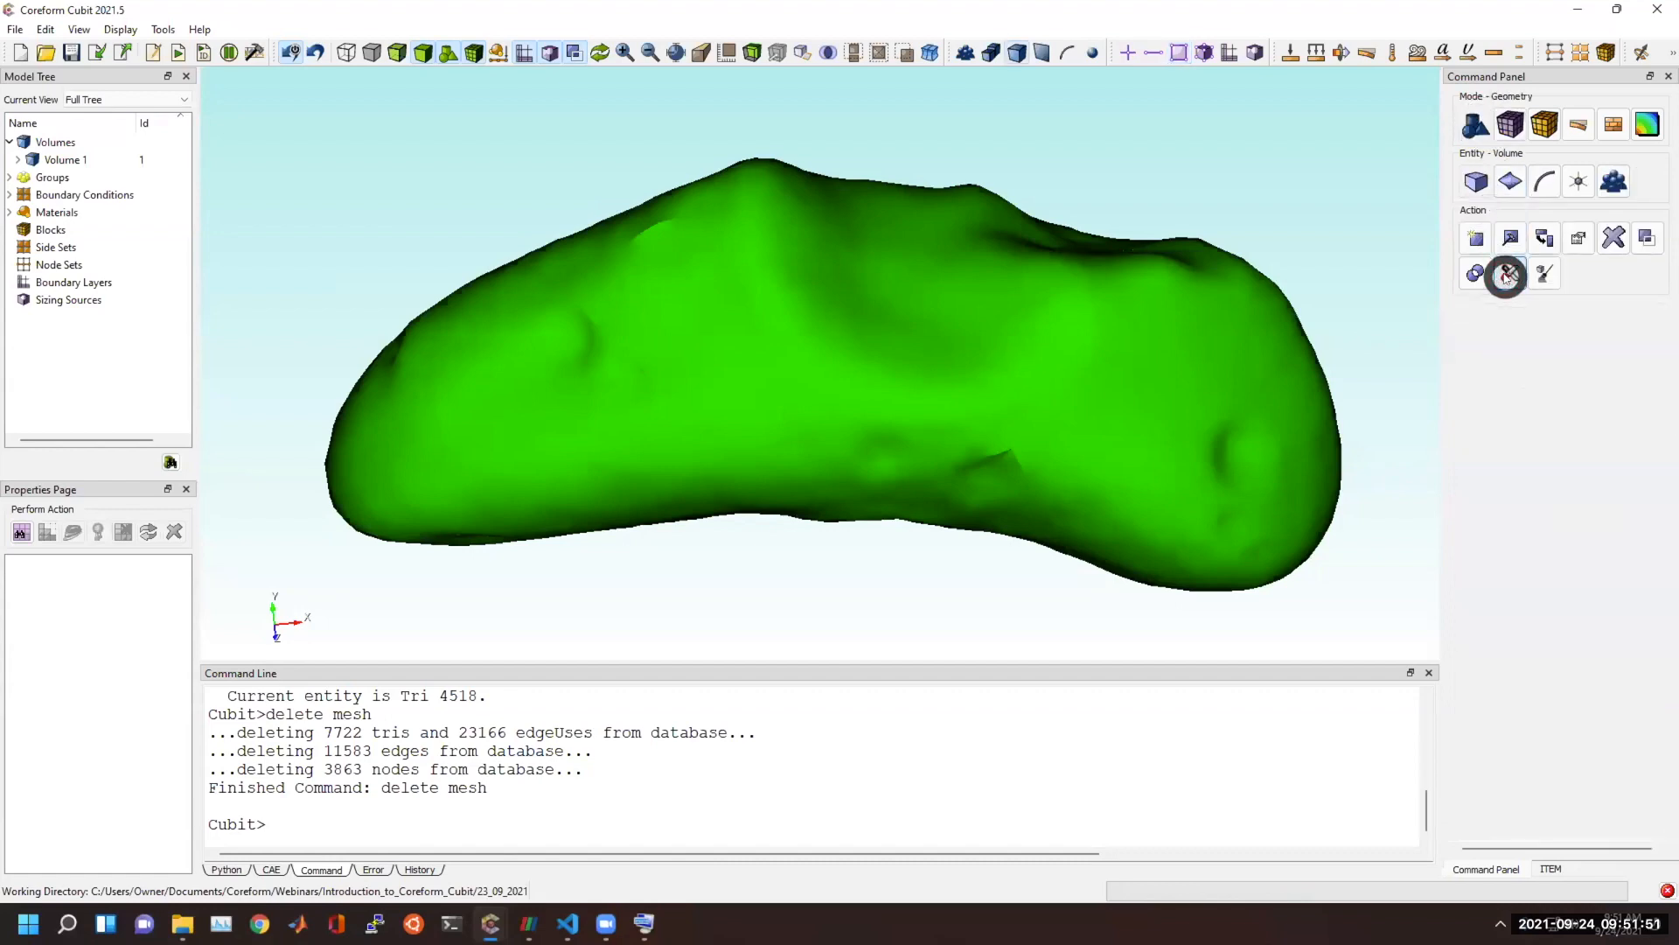
pyautogui.click(1510, 181)
pyautogui.click(1502, 276)
pyautogui.click(1513, 311)
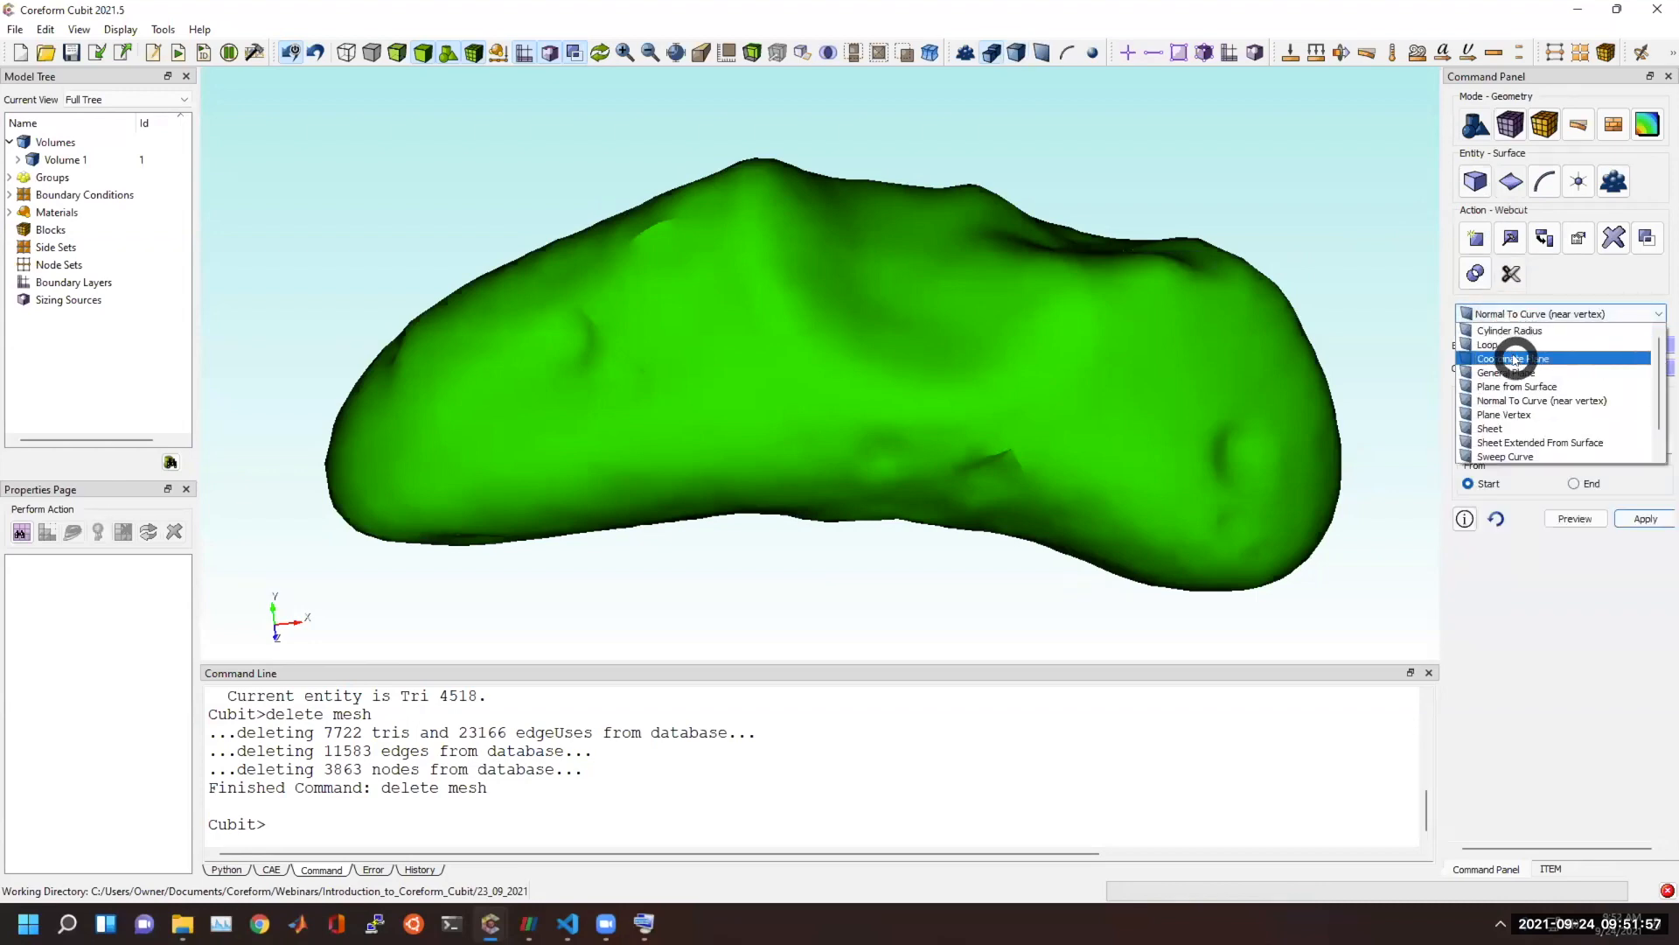
pyautogui.click(1513, 358)
pyautogui.click(1058, 365)
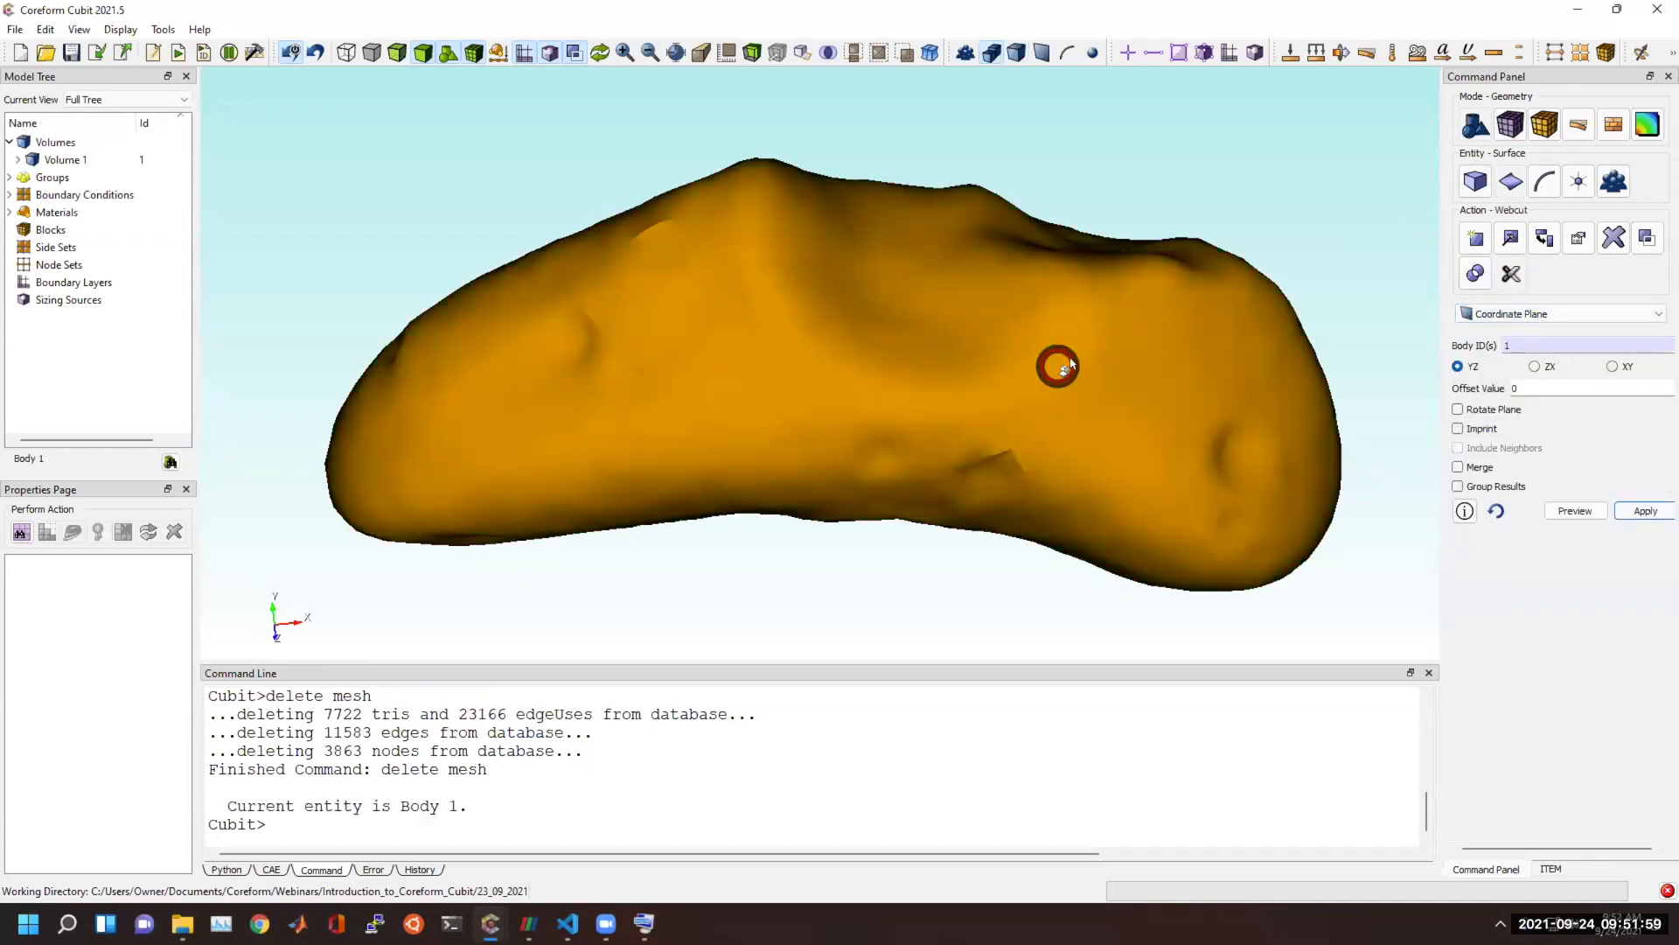
pyautogui.click(1570, 511)
pyautogui.scroll(-2, 1224, 468)
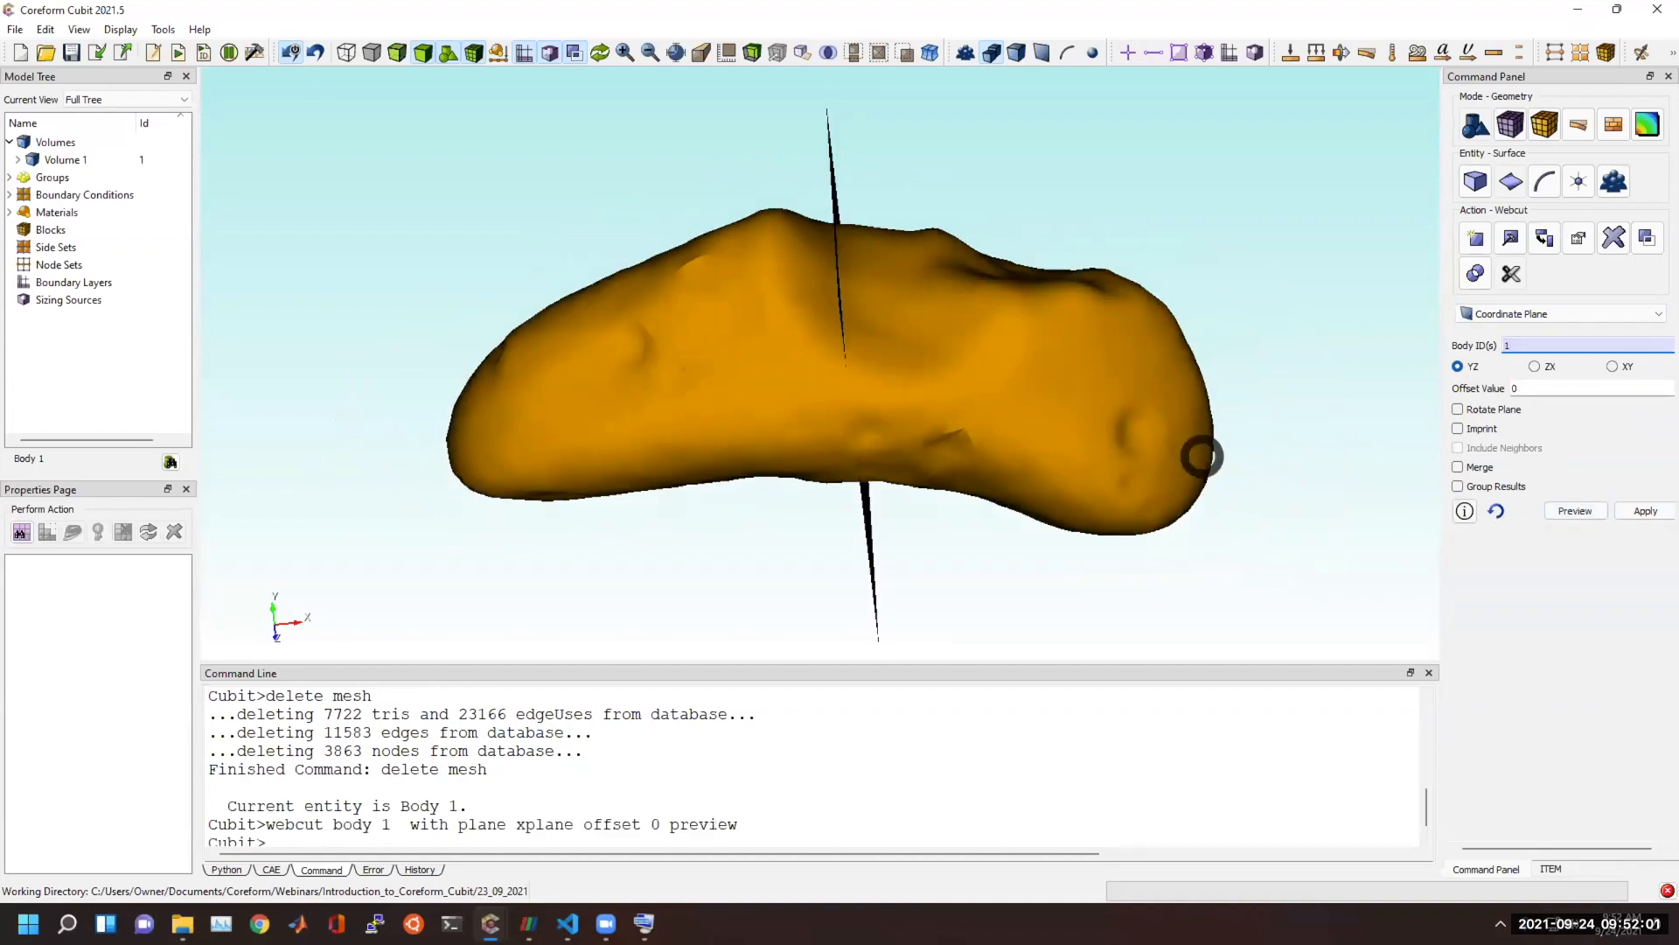
pyautogui.click(1649, 511)
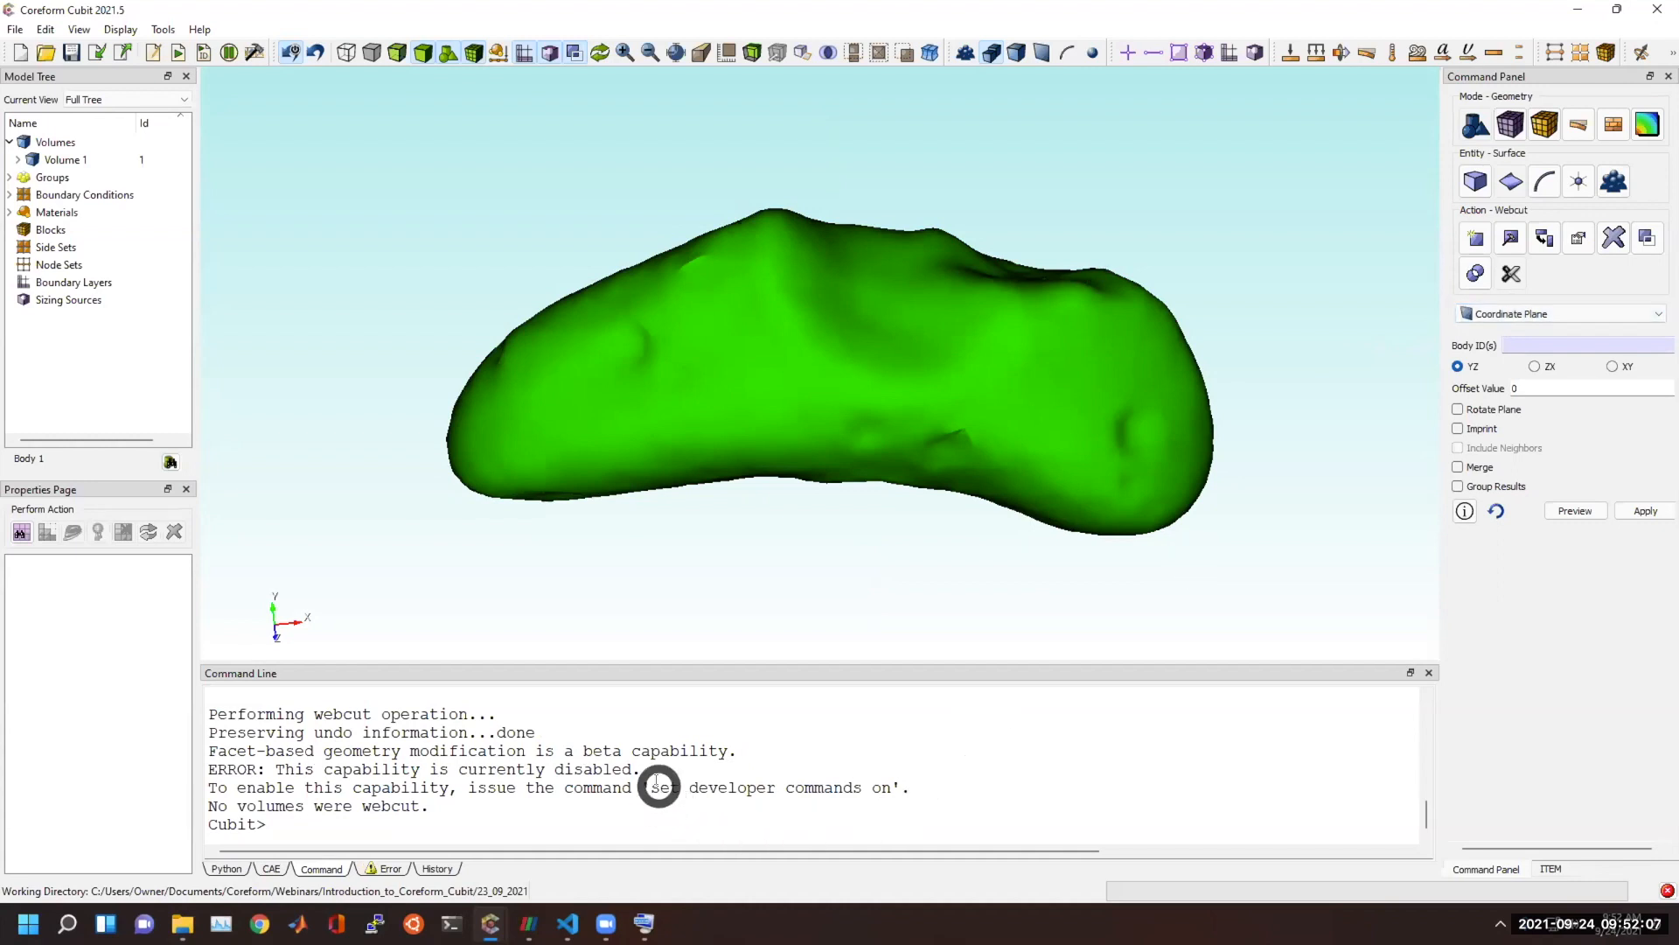
# Enable developer commands with "set developer commands on" and rerun the webcut of body 1 at the x plane, offset 0.
pyautogui.moveTo(652, 784); pyautogui.dragTo(901, 783)
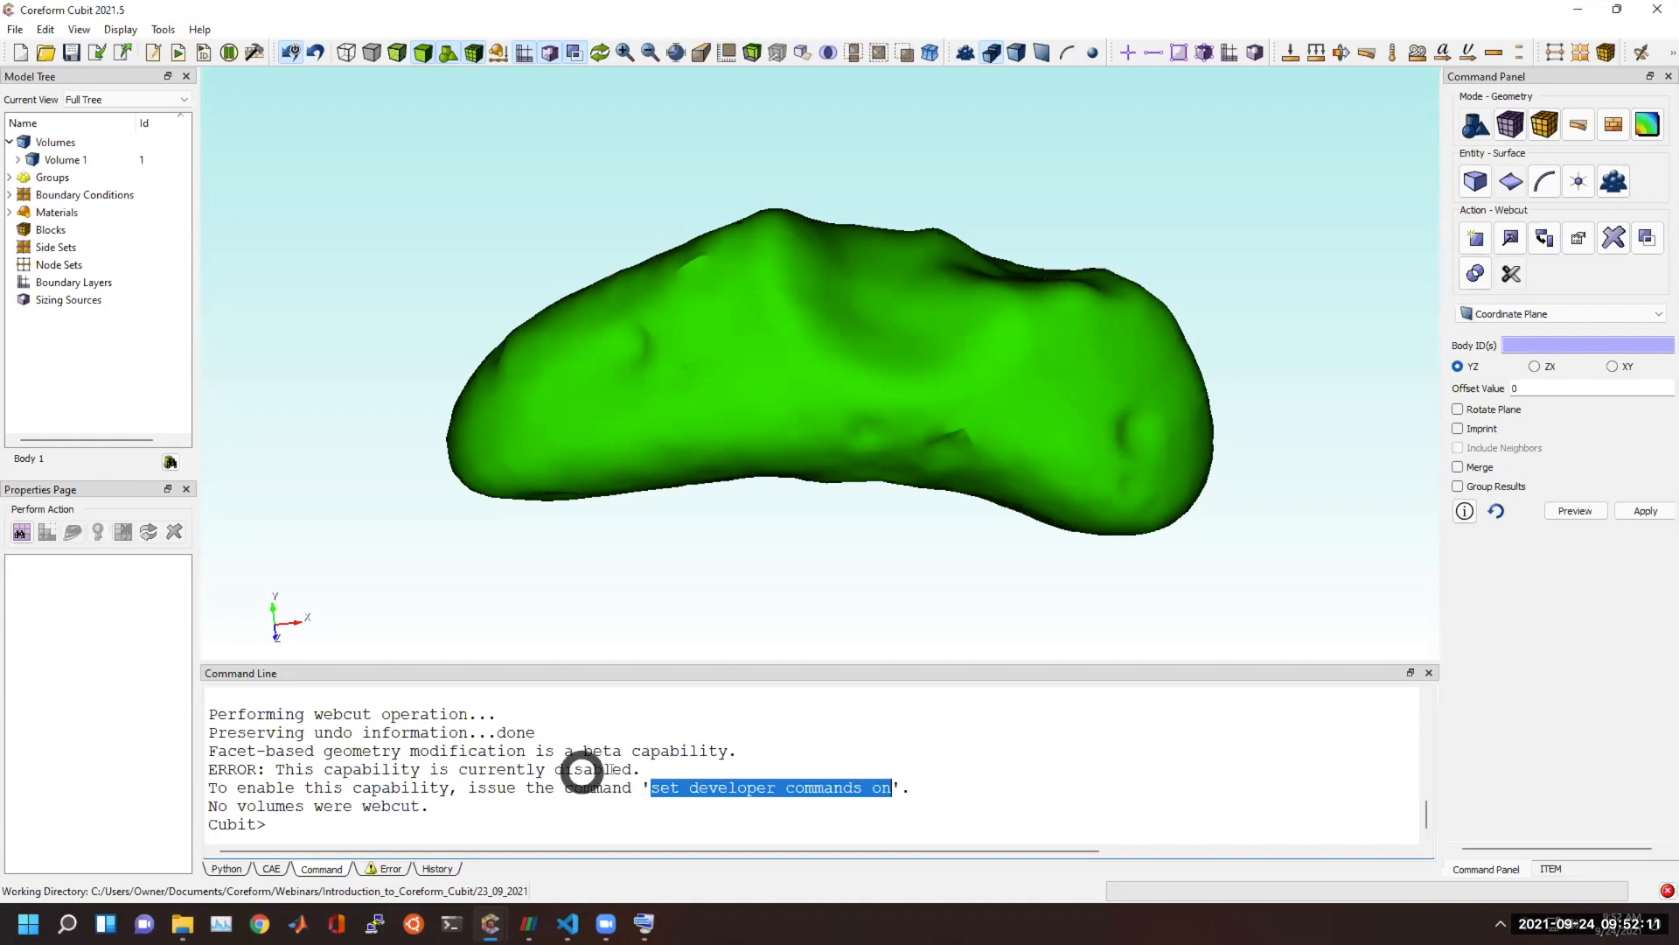
pyautogui.moveTo(738, 799); pyautogui.dragTo(487, 830)
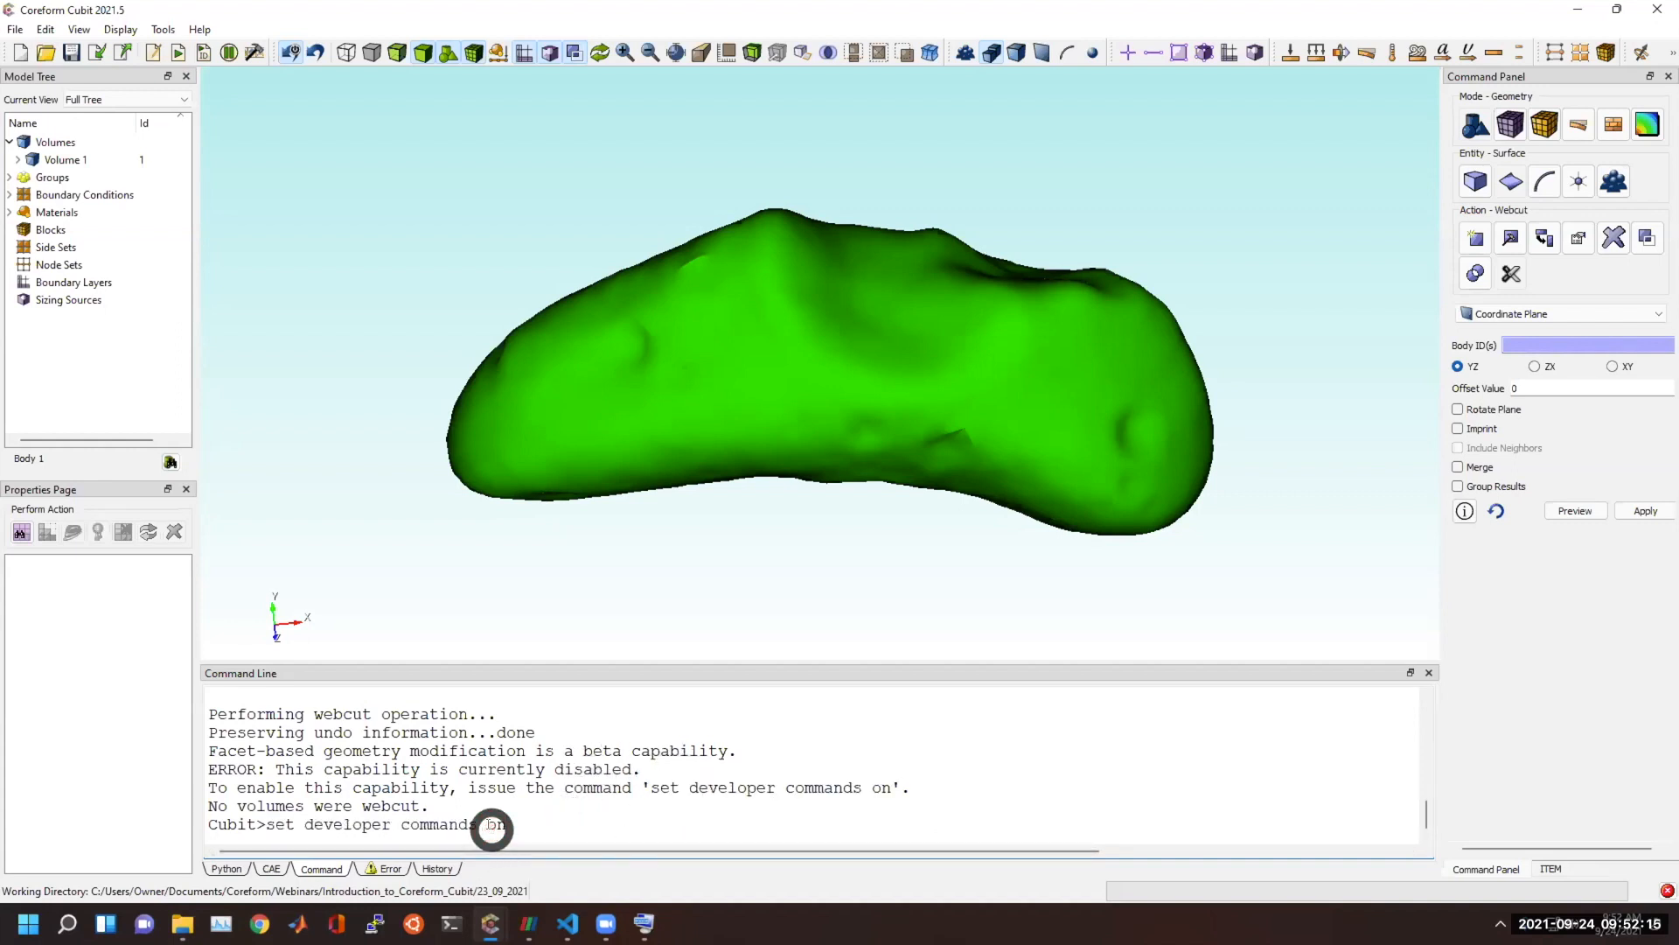
pyautogui.press('Return')
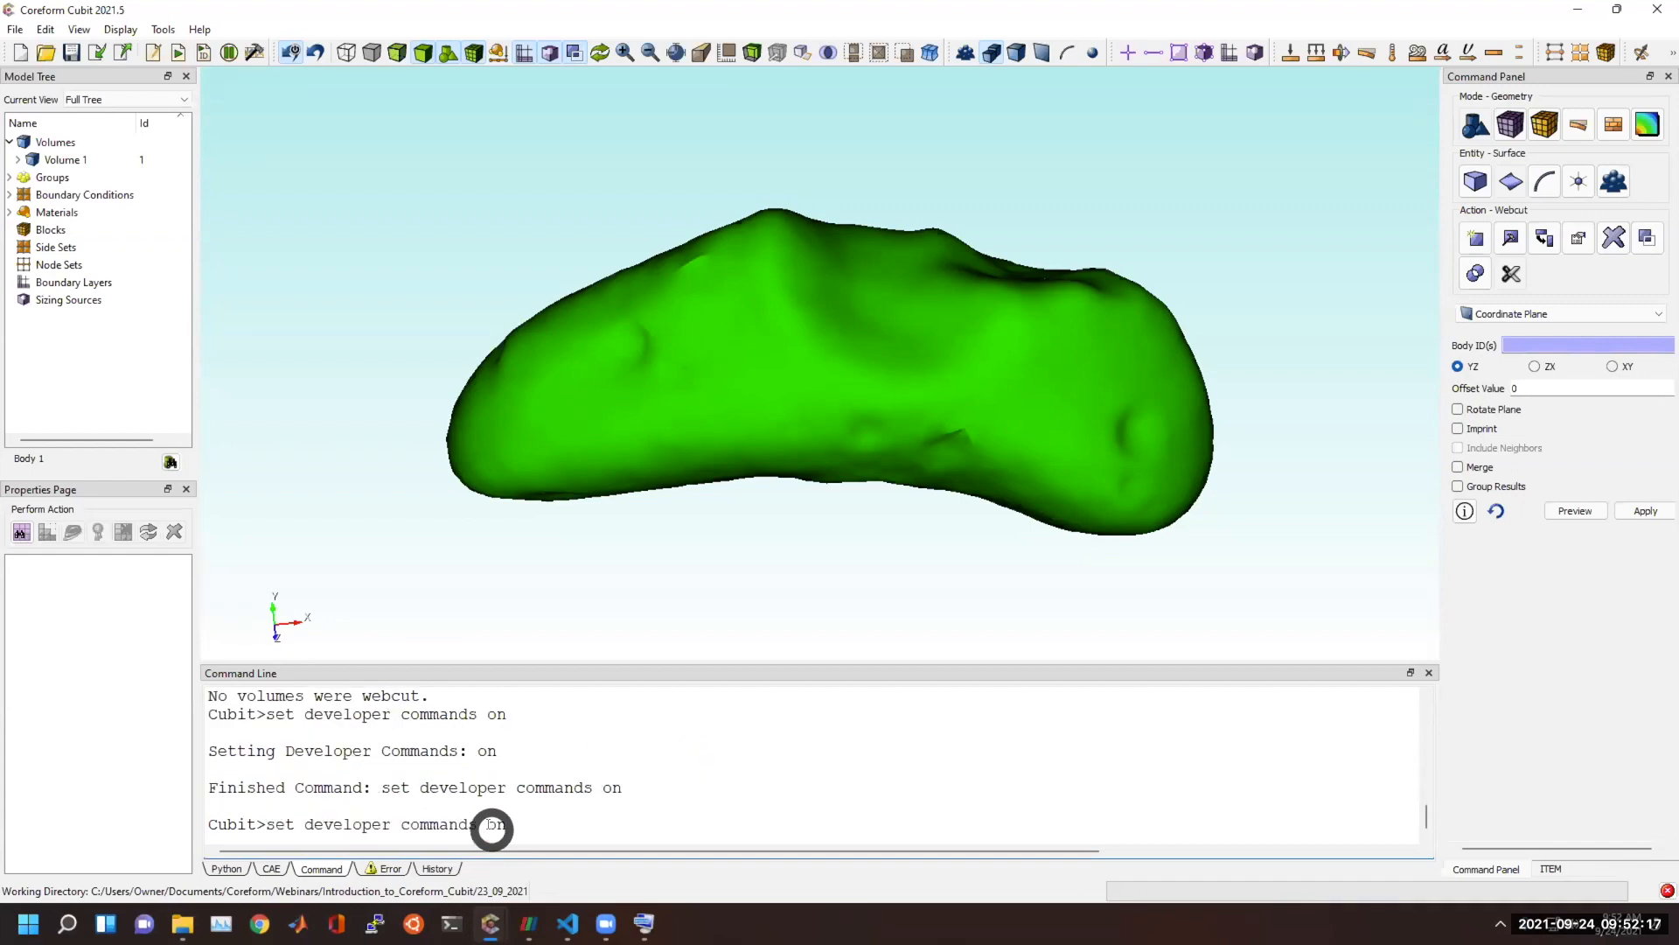
pyautogui.press('Return')
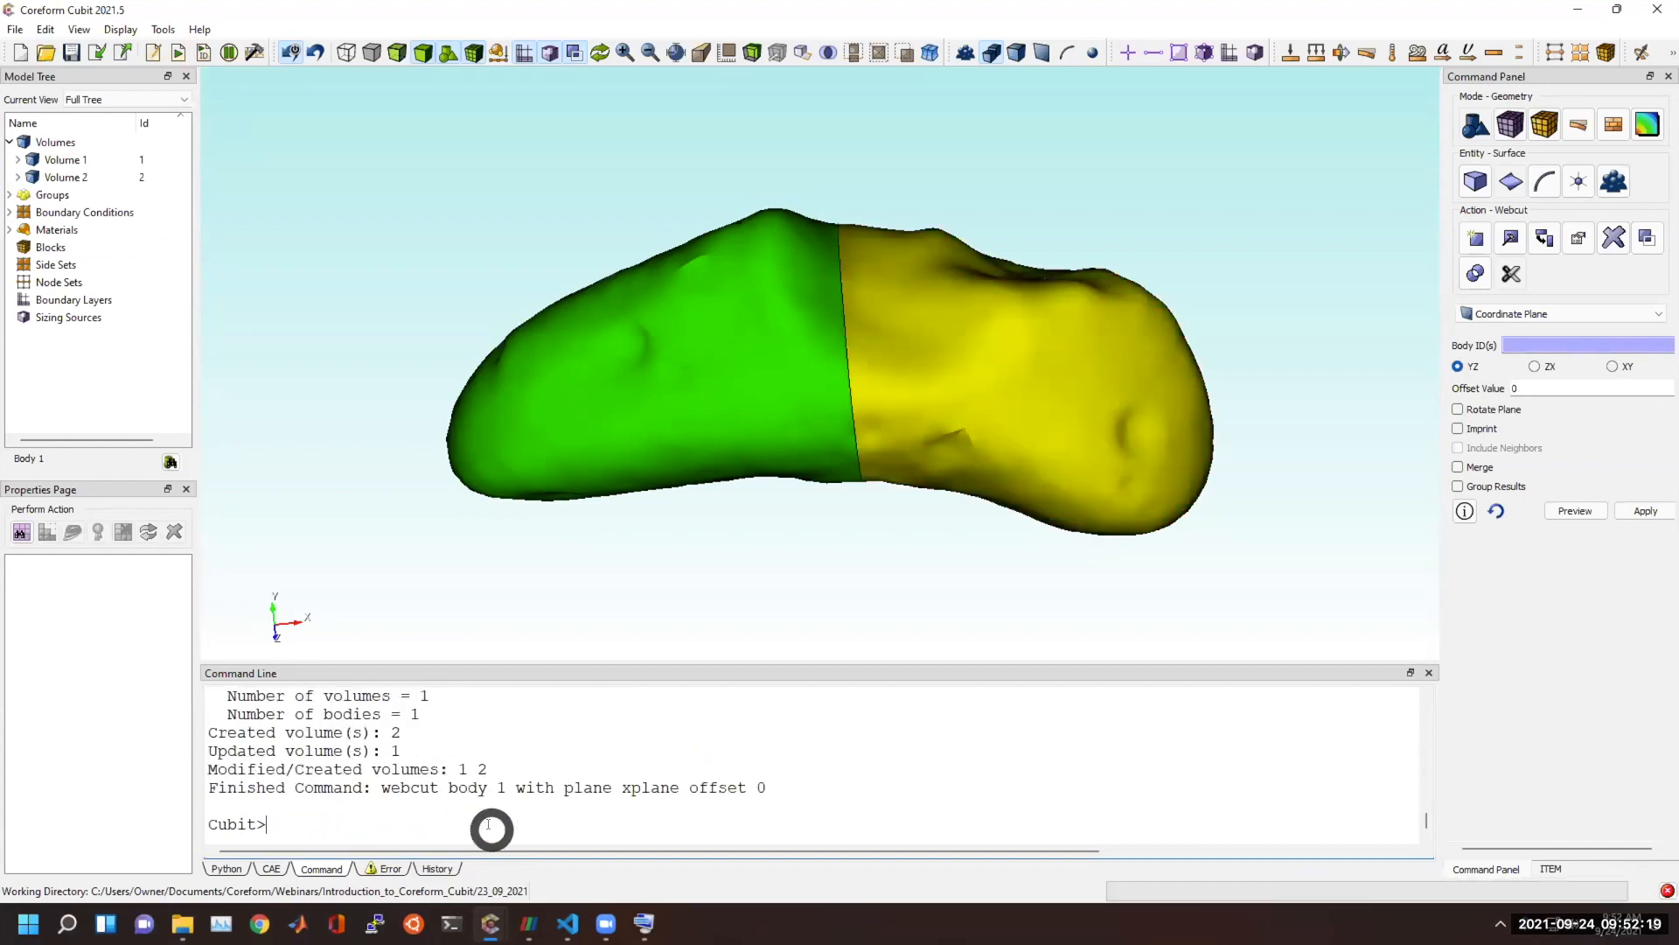
pyautogui.moveTo(792, 403); pyautogui.dragTo(703, 515)
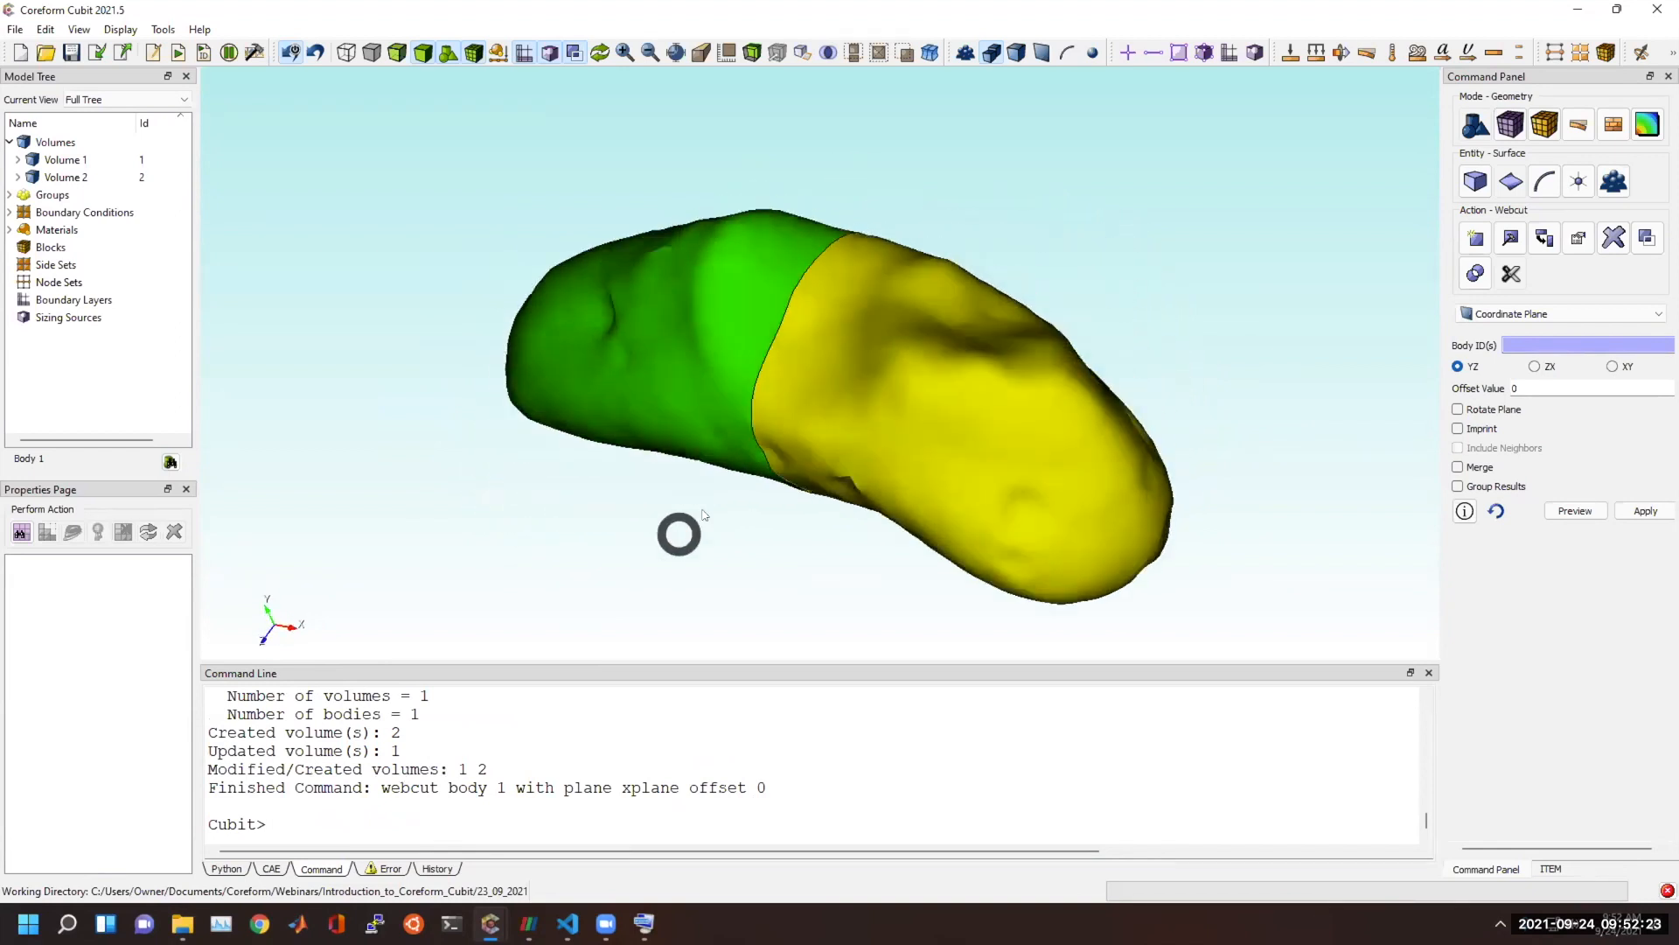
# Mesh the outer surfaces of both asteroid halves with the Pave scheme and paver cleanup set to Extend.
pyautogui.click(1523, 128)
pyautogui.click(1513, 214)
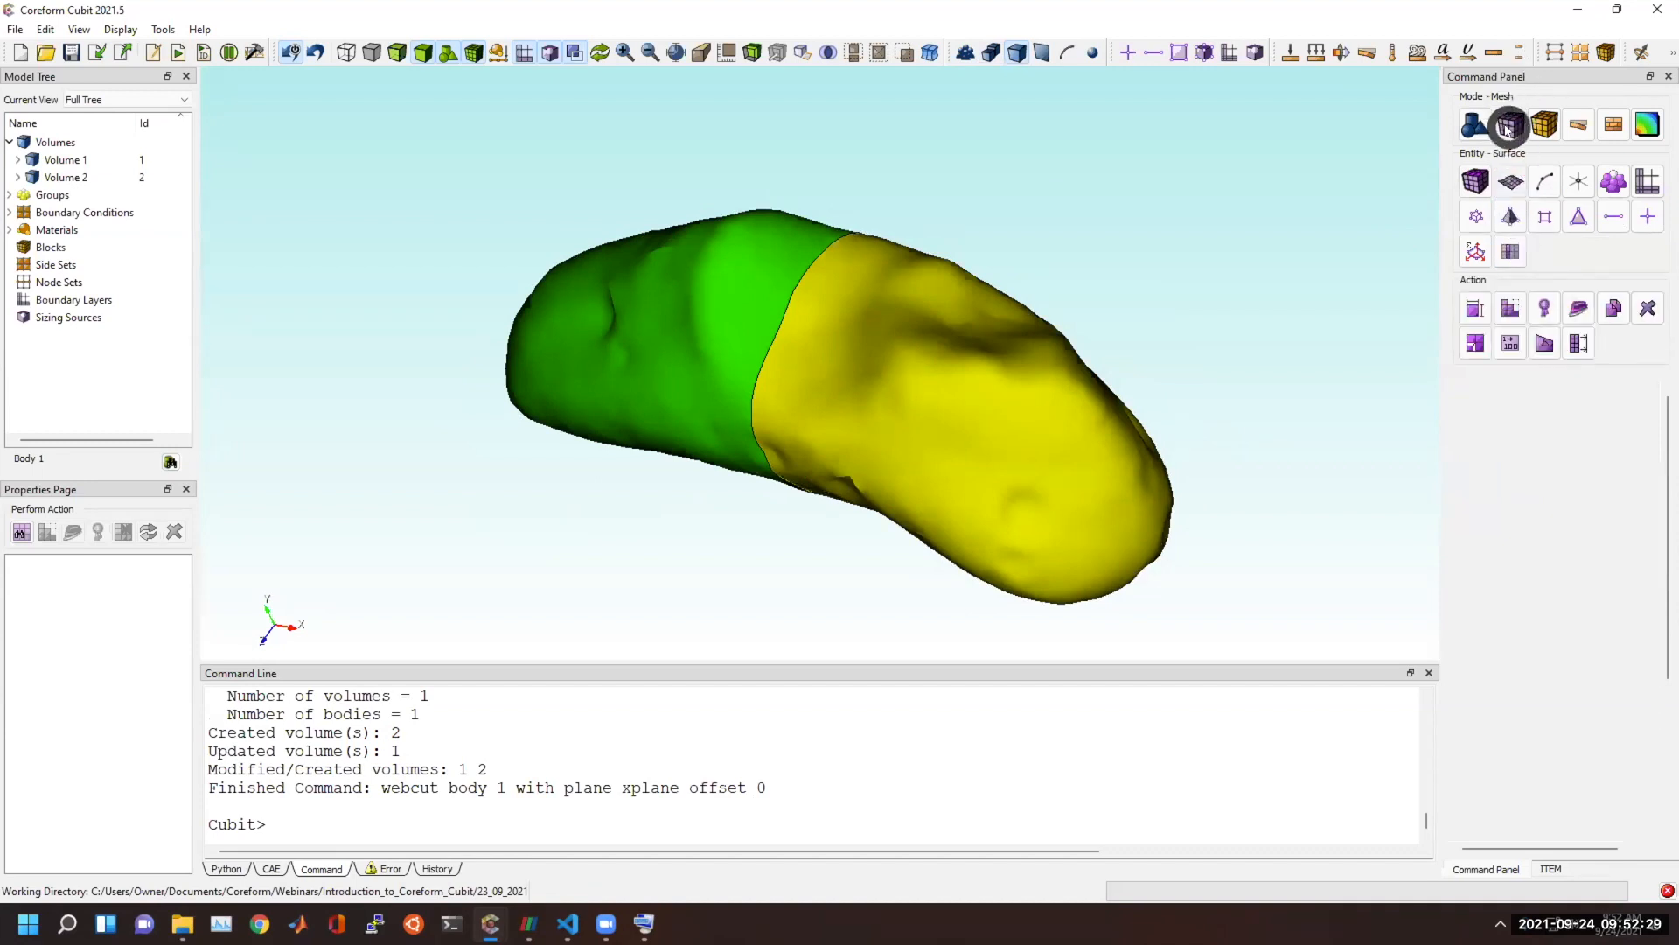
pyautogui.click(1510, 307)
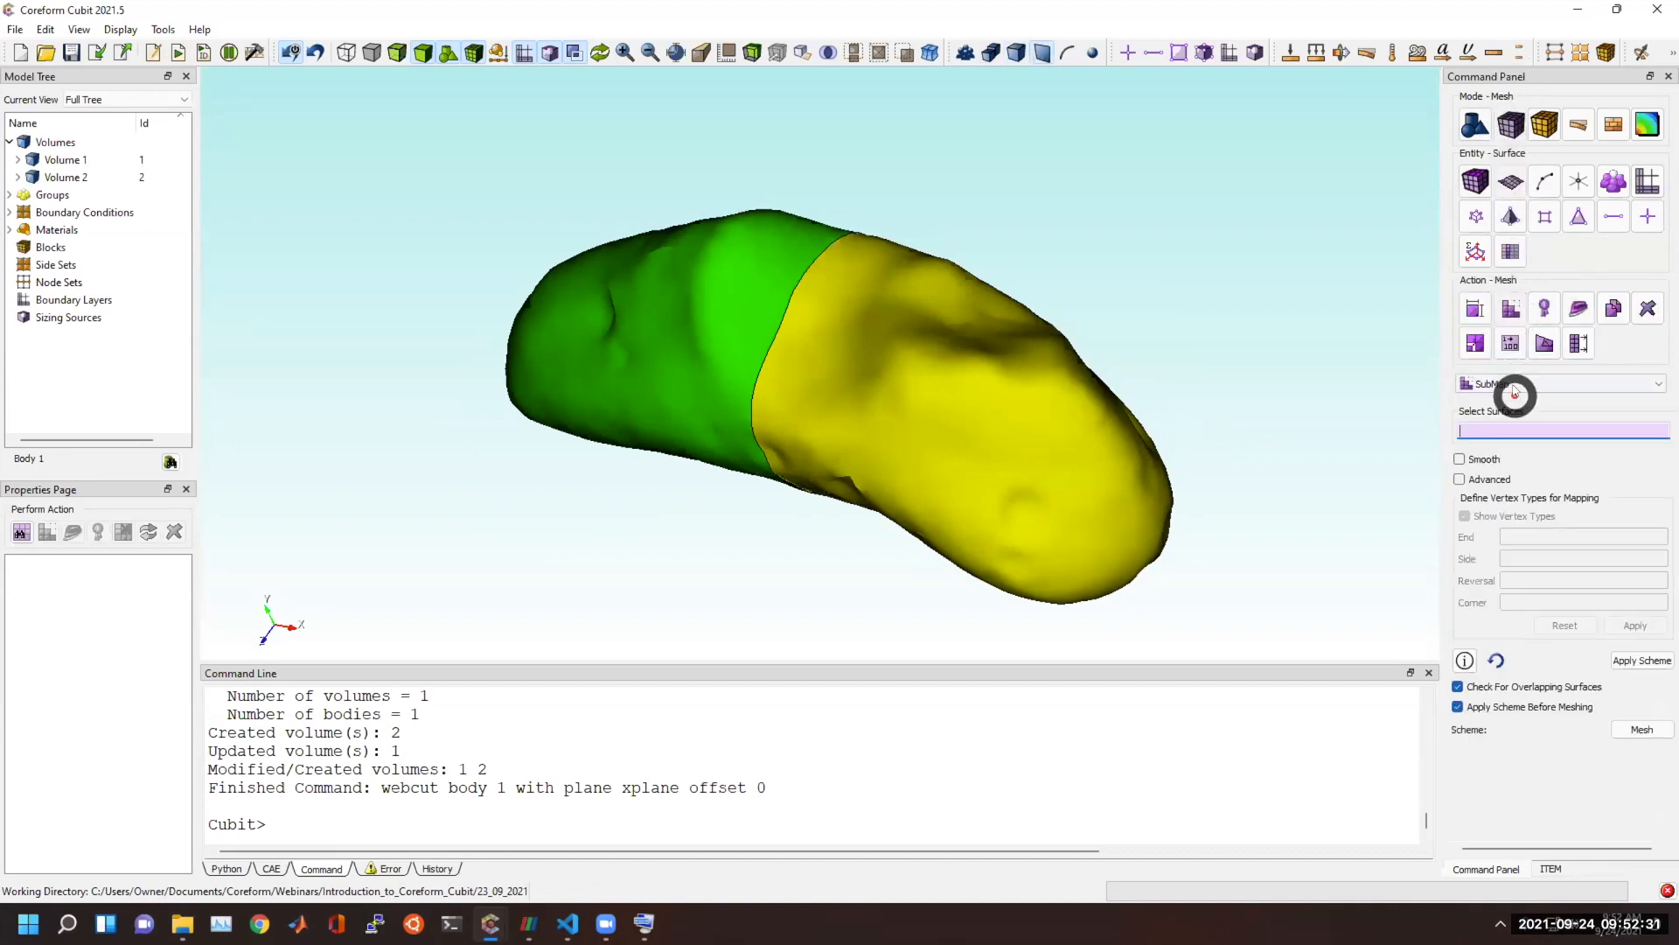
pyautogui.click(1515, 393)
pyautogui.click(1499, 437)
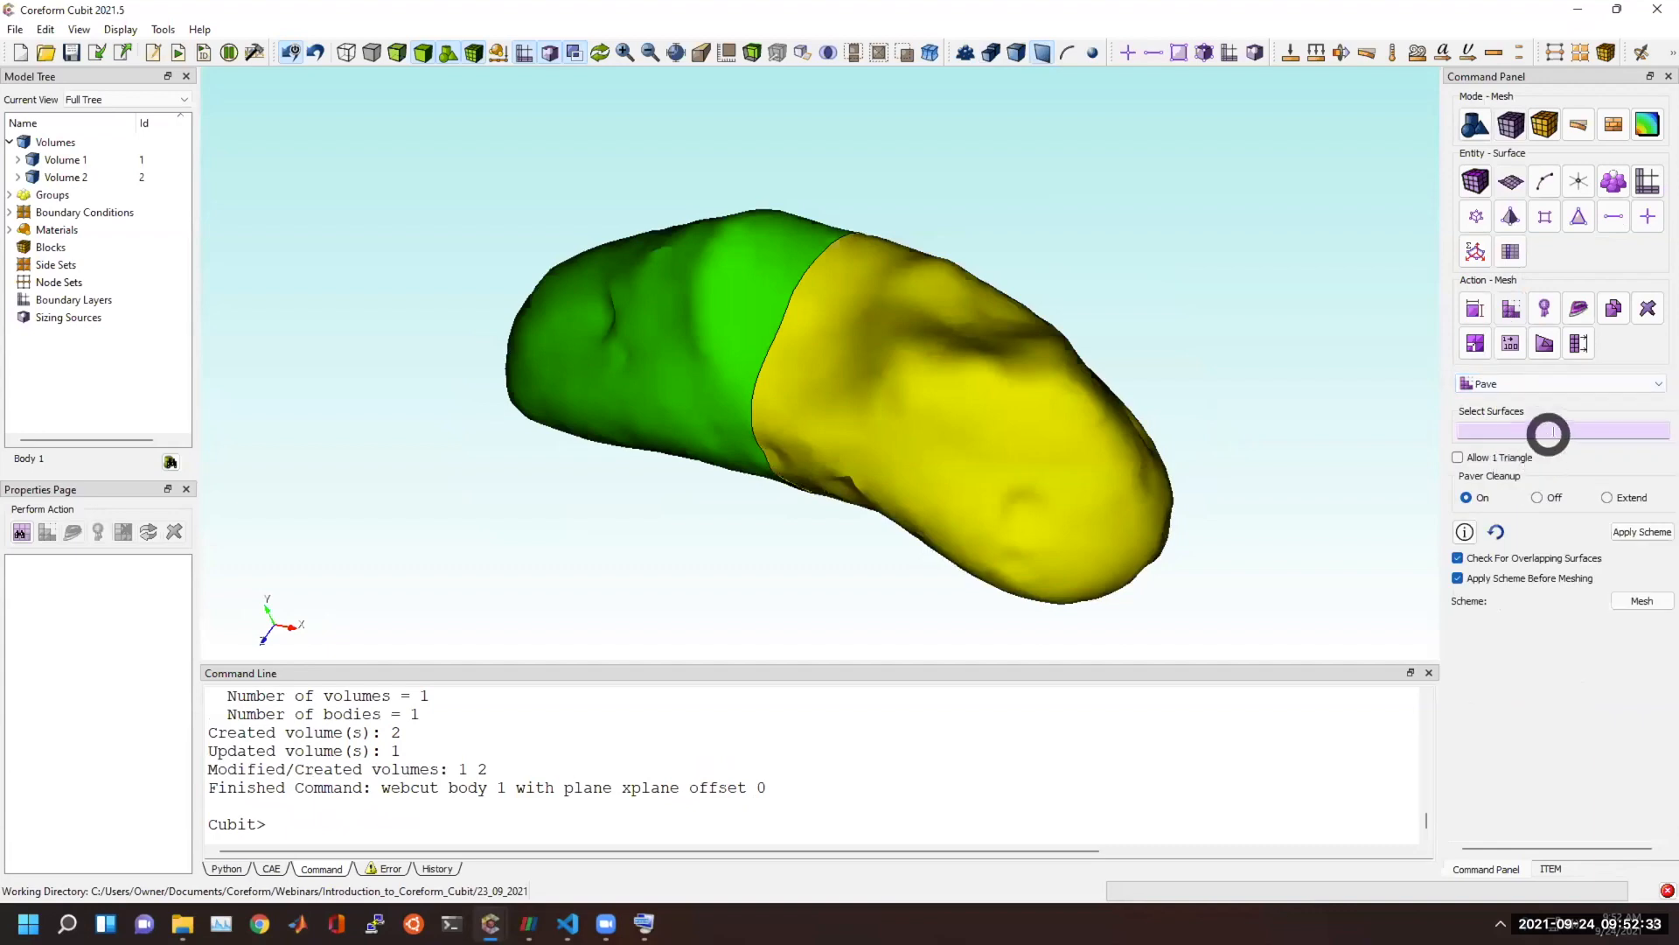
pyautogui.click(1606, 496)
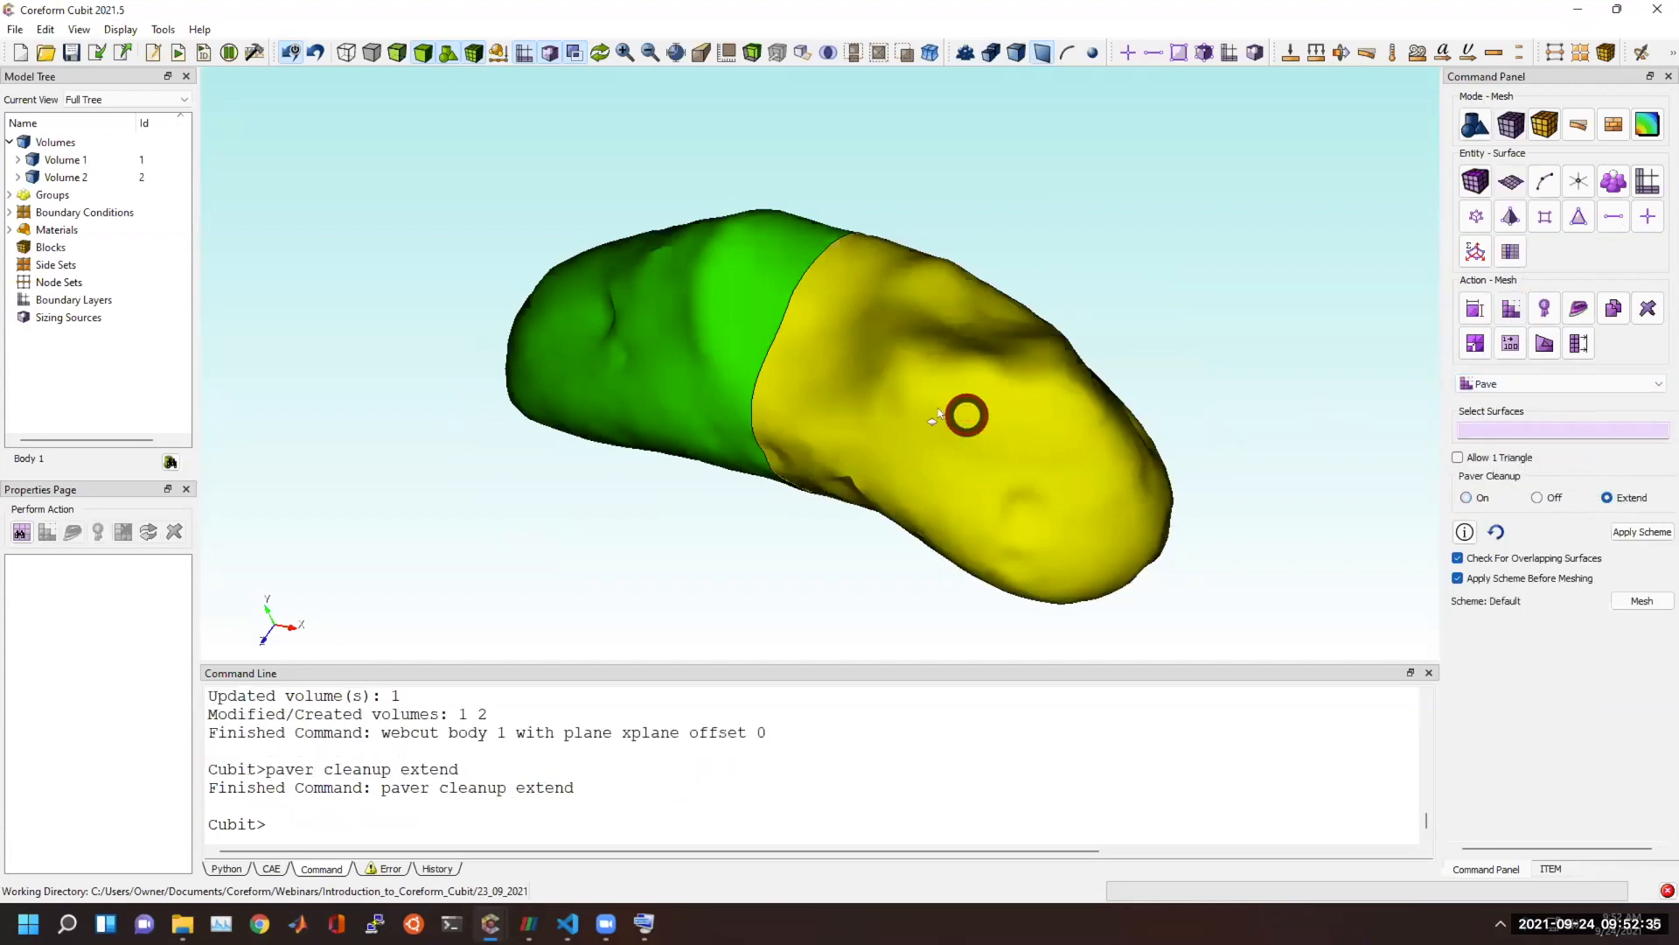
pyautogui.click(966, 415)
pyautogui.keyDown('ctrl'); pyautogui.click(670, 337); pyautogui.keyUp('ctrl')
pyautogui.click(1648, 601)
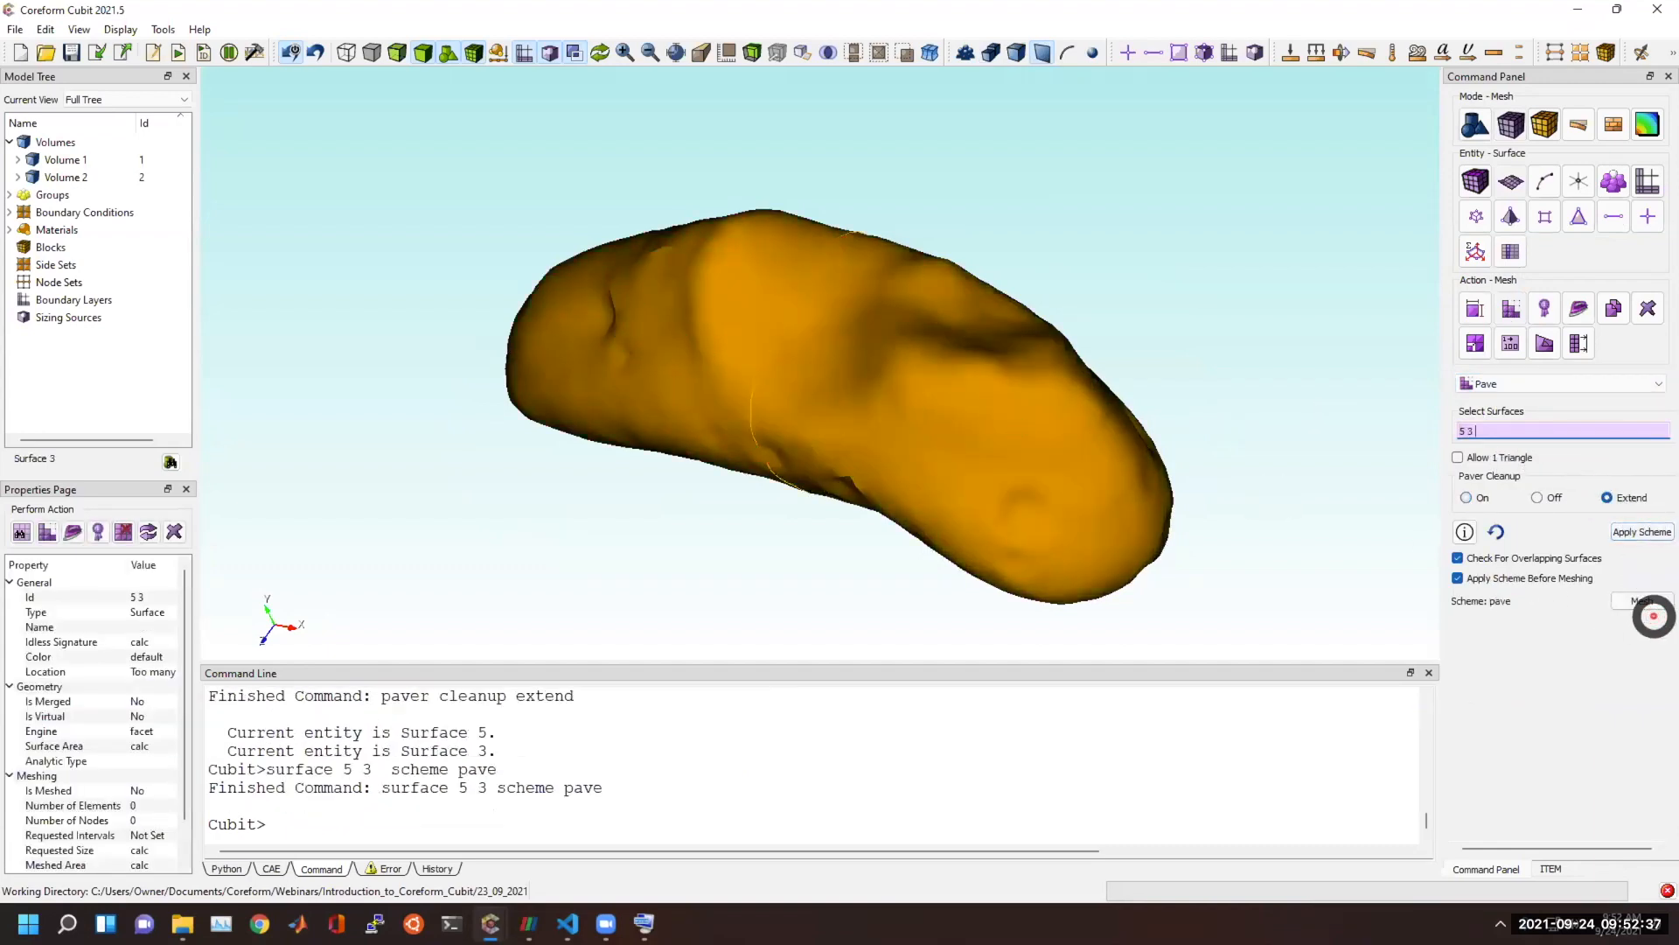
pyautogui.moveTo(661, 418); pyautogui.dragTo(793, 492)
# Delete the paved surface mesh with the delete mesh command.
pyautogui.click(660, 824)
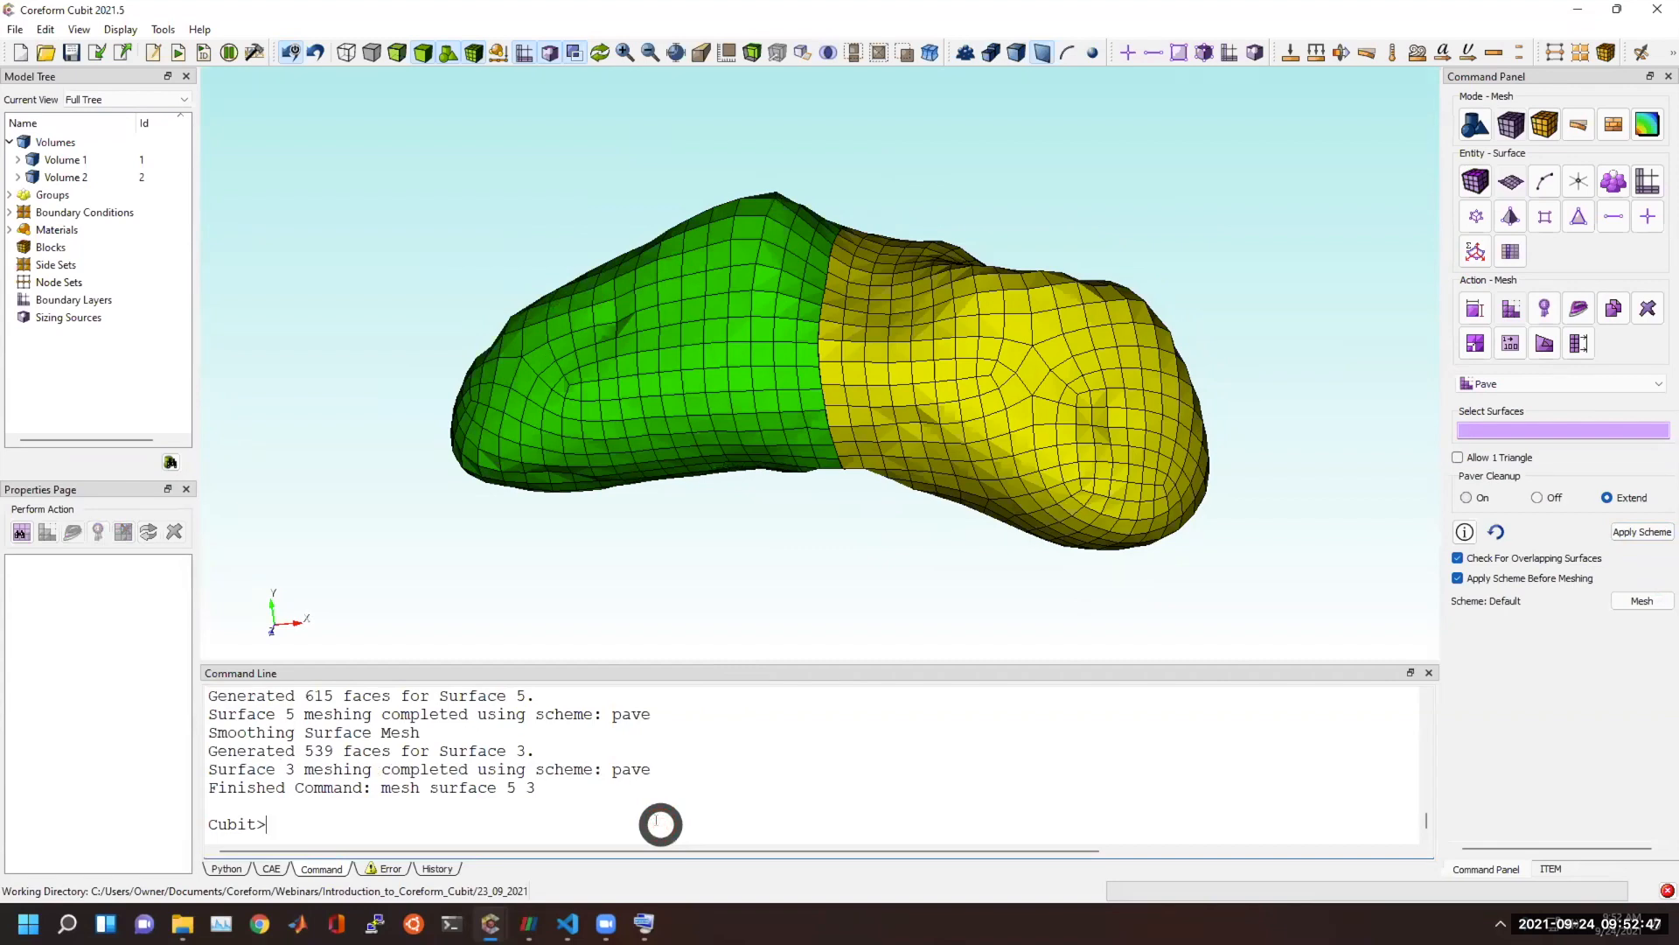
pyautogui.write('delete mesh')
pyautogui.press('Return')
# Imprint and merge all geometry with the imprint all and merge all commands.
pyautogui.write('imprint all')
pyautogui.press('Return')
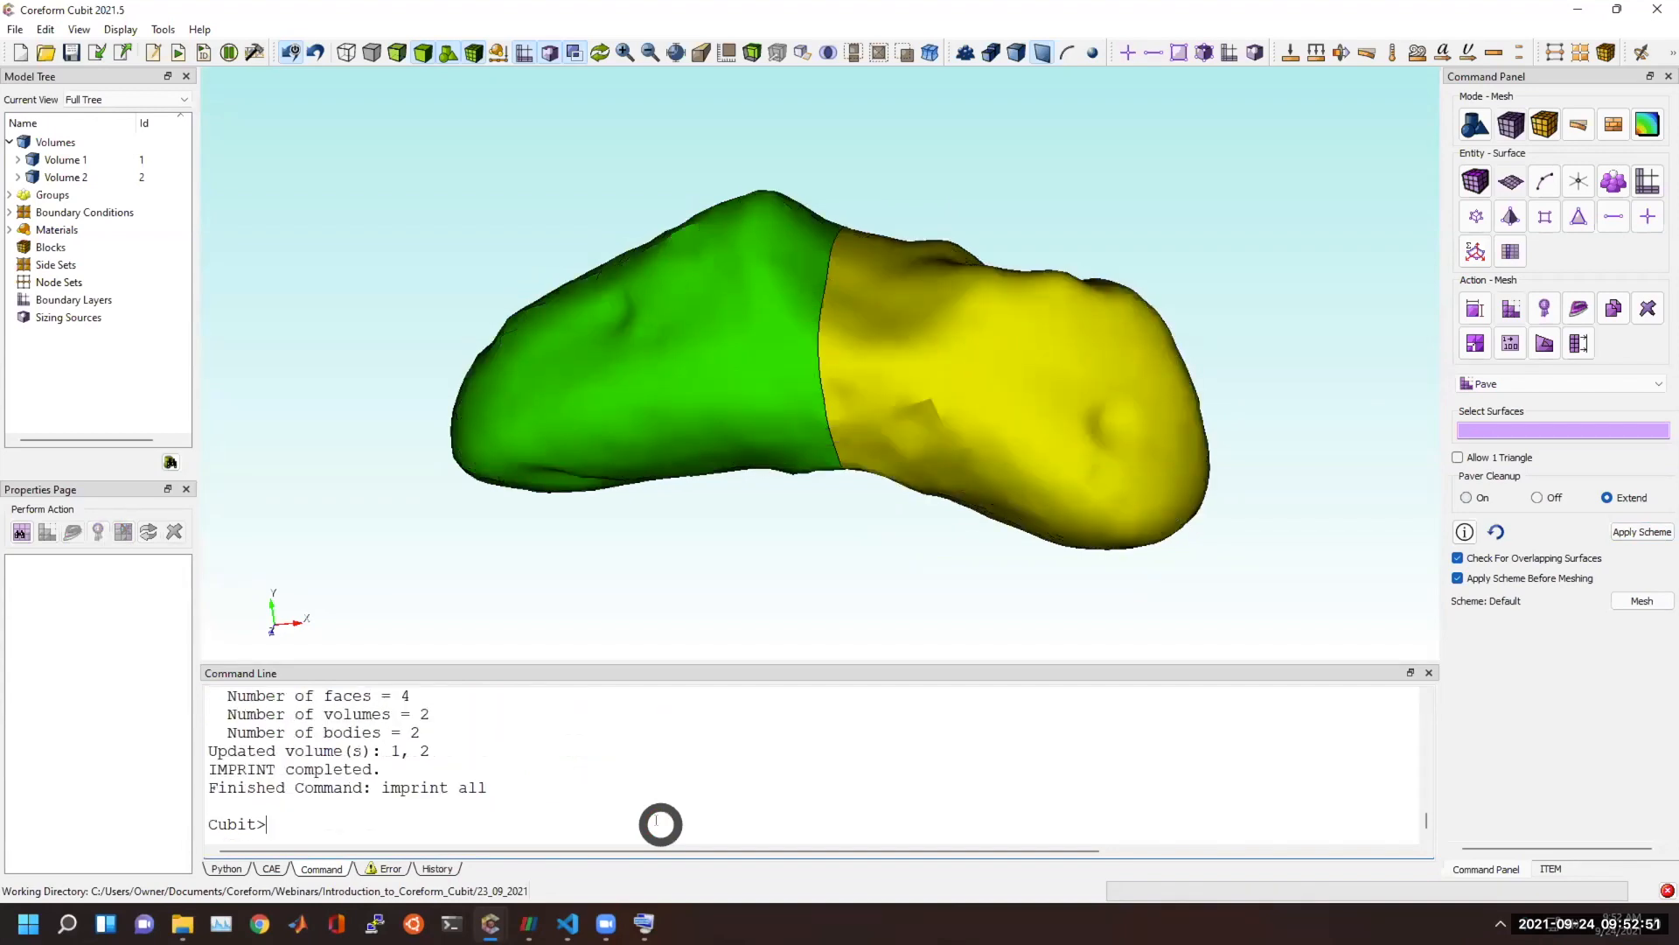
pyautogui.write('merge all')
pyautogui.press('Return')
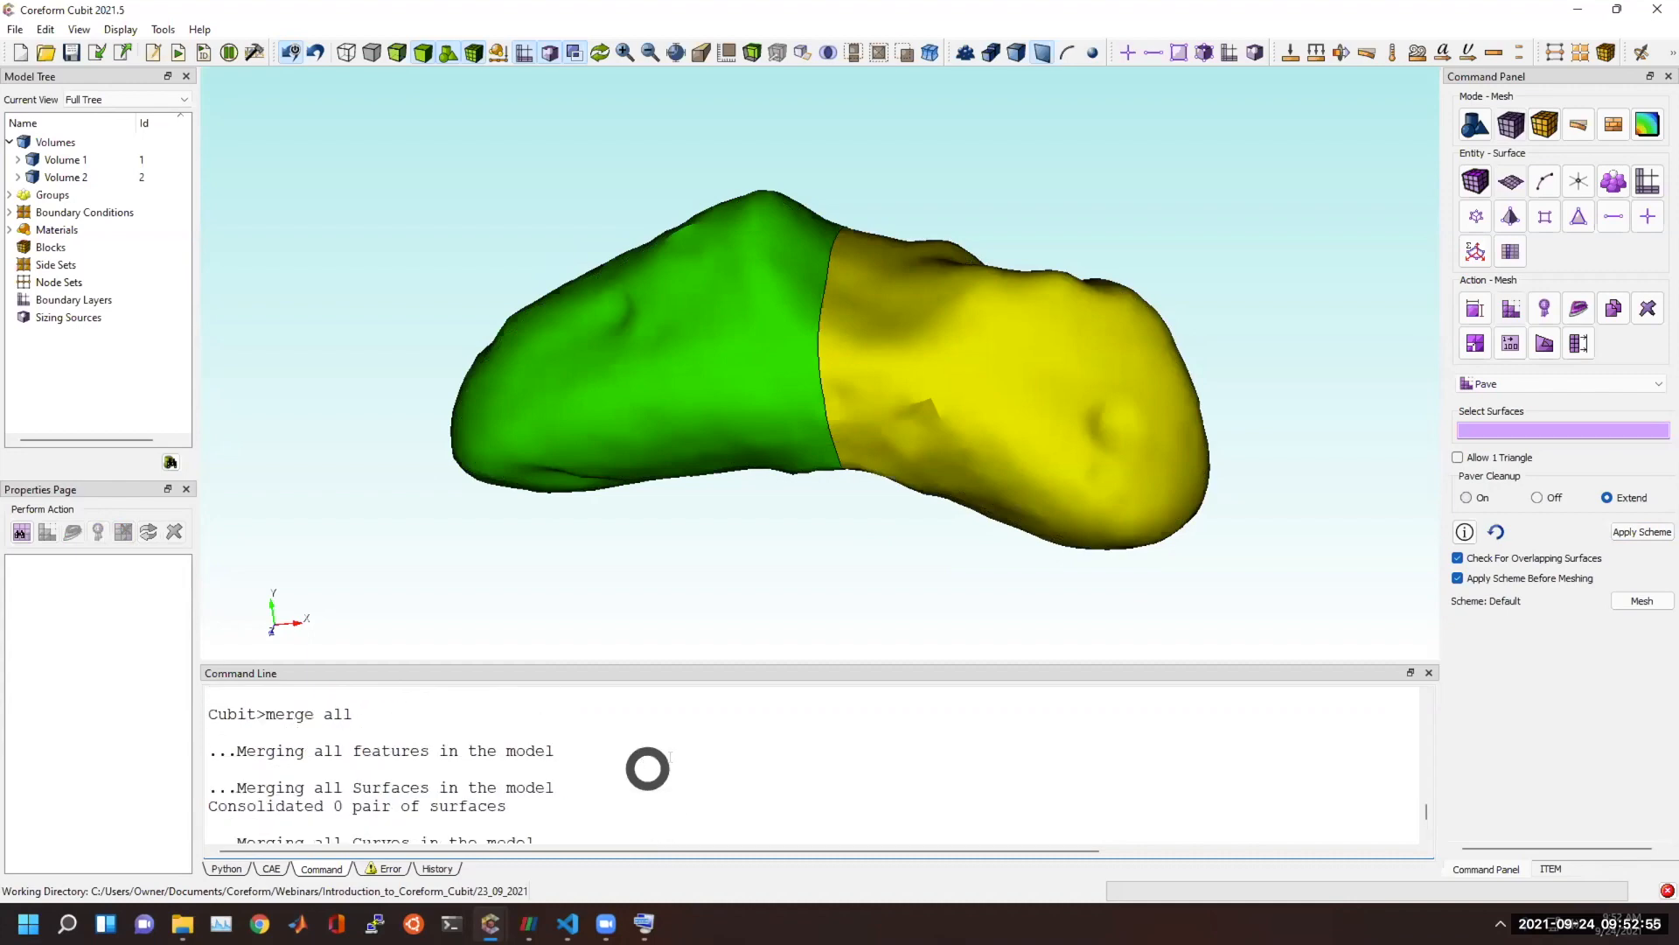
pyautogui.scroll(4, 647, 767)
pyautogui.scroll(-3, 832, 769)
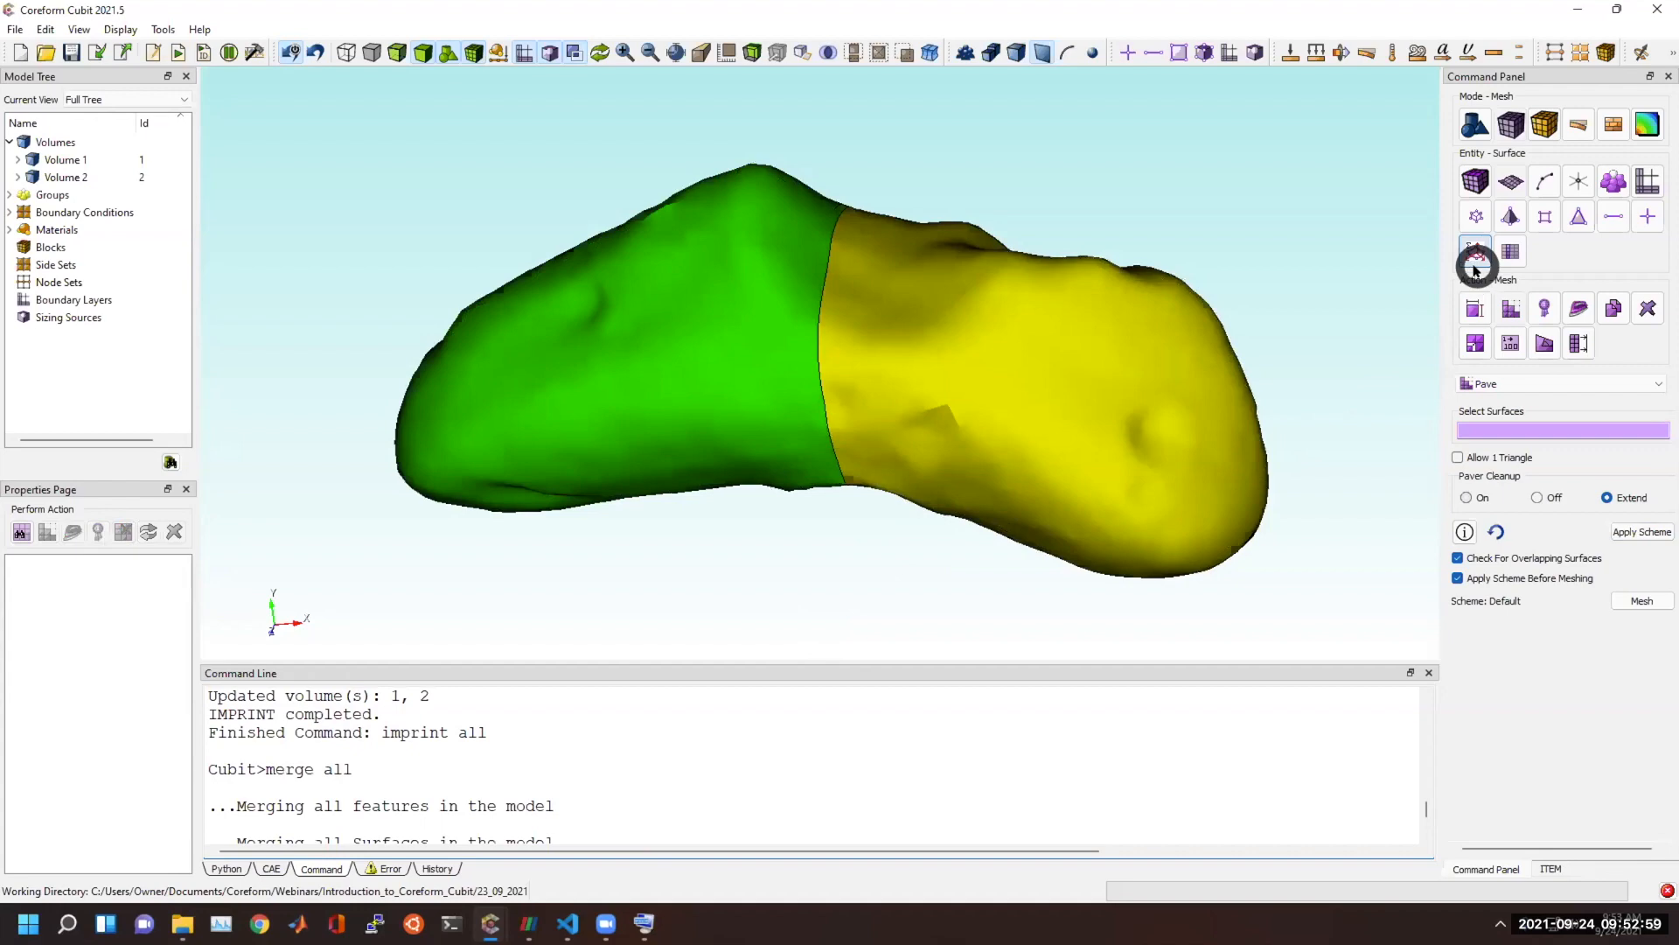
# Set up a geometry surface Merge operation with the Set Tolerance option enabled.
pyautogui.click(1477, 124)
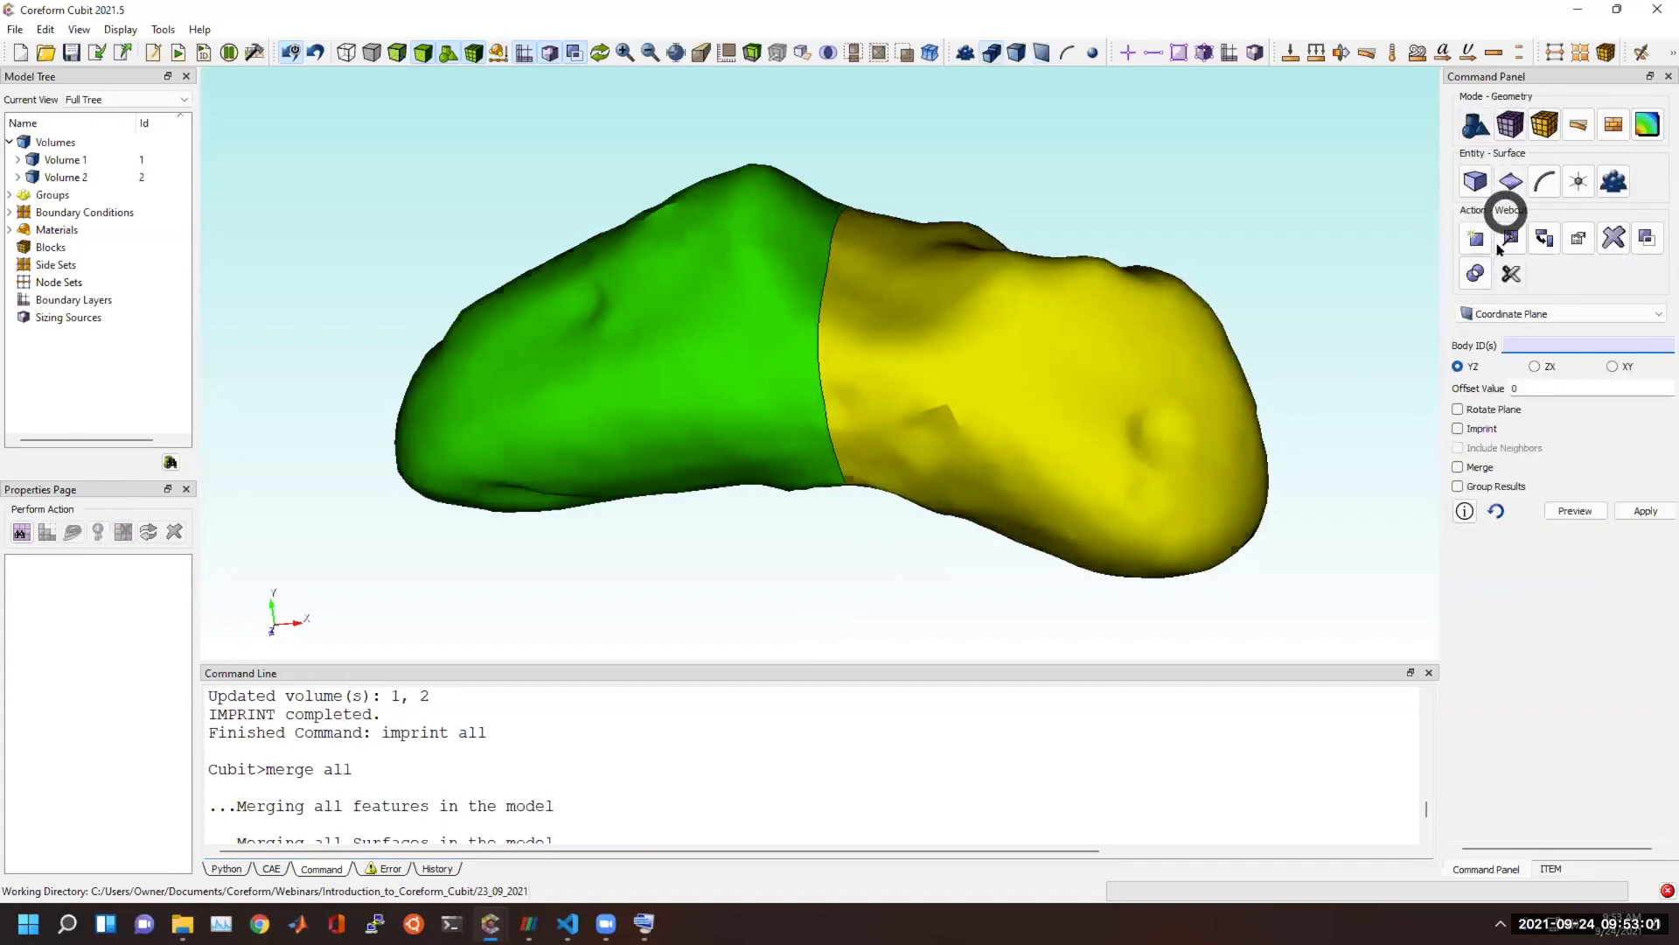
pyautogui.click(1647, 238)
pyautogui.click(1544, 313)
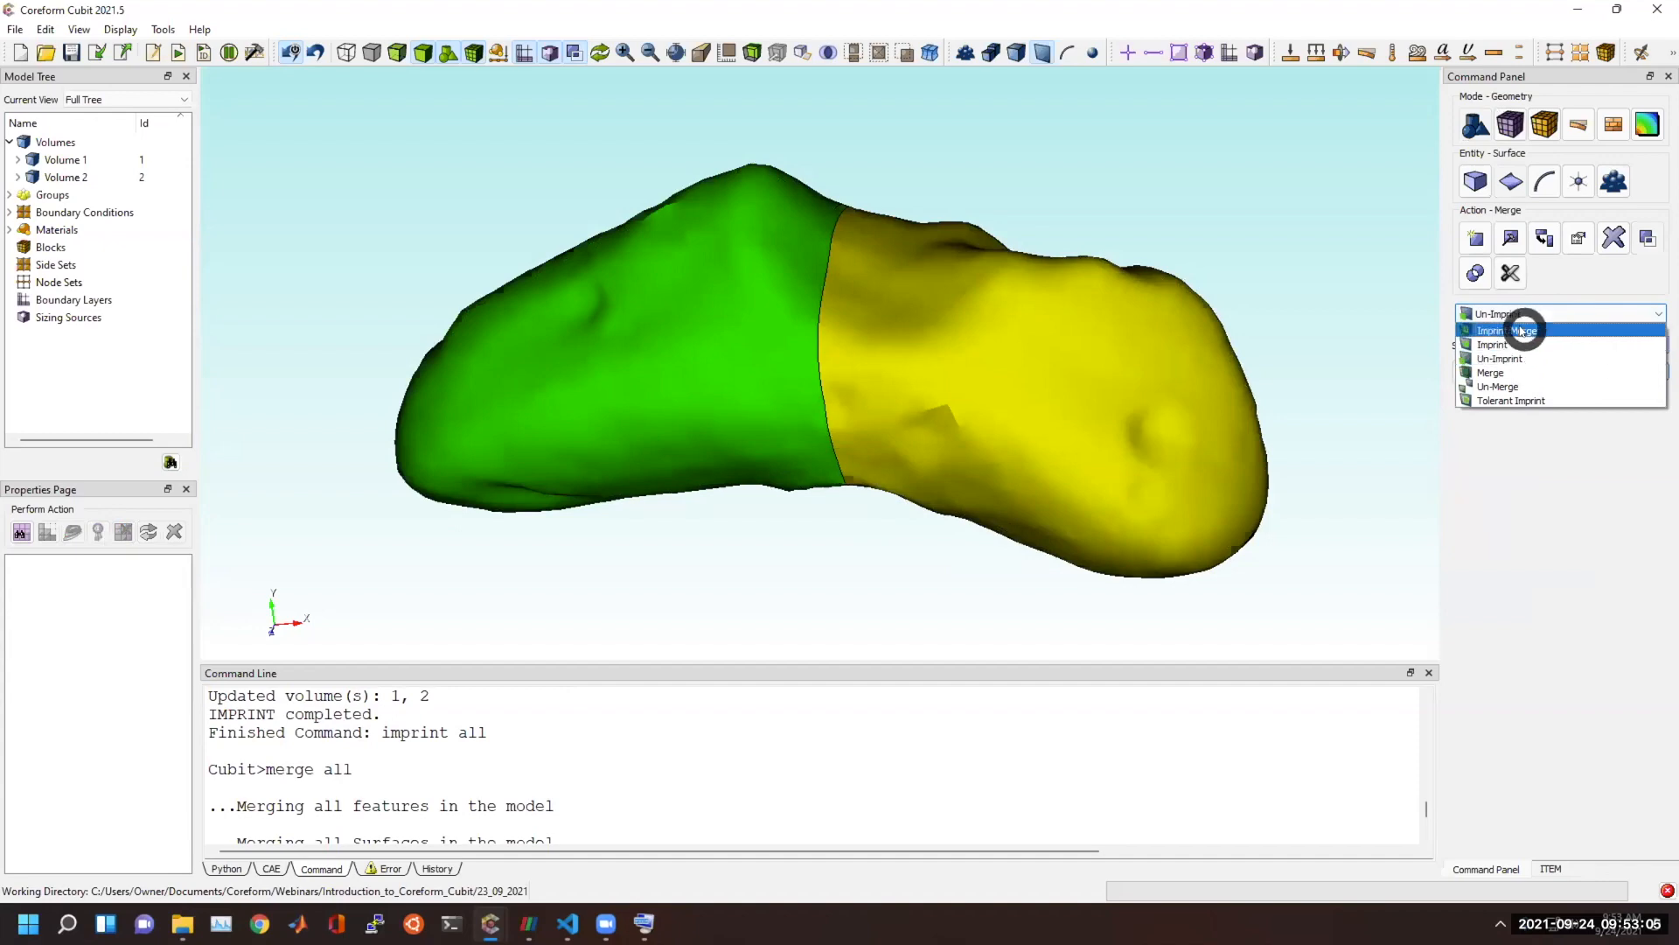
pyautogui.click(1521, 331)
pyautogui.click(1537, 313)
pyautogui.click(1526, 371)
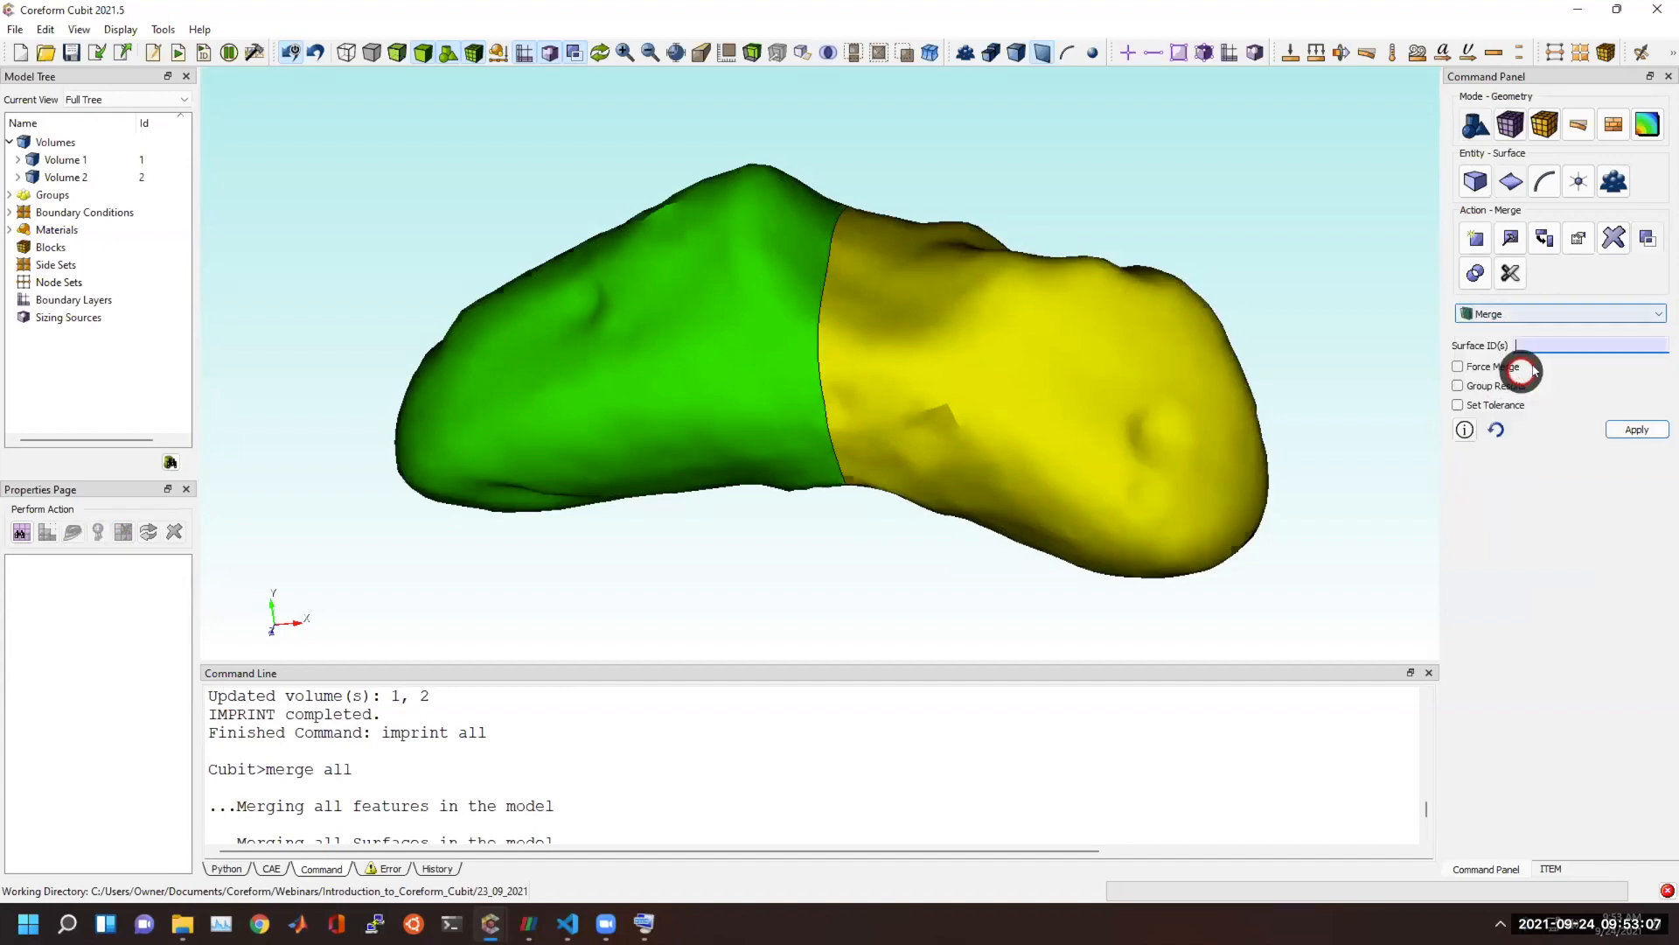
pyautogui.click(1497, 404)
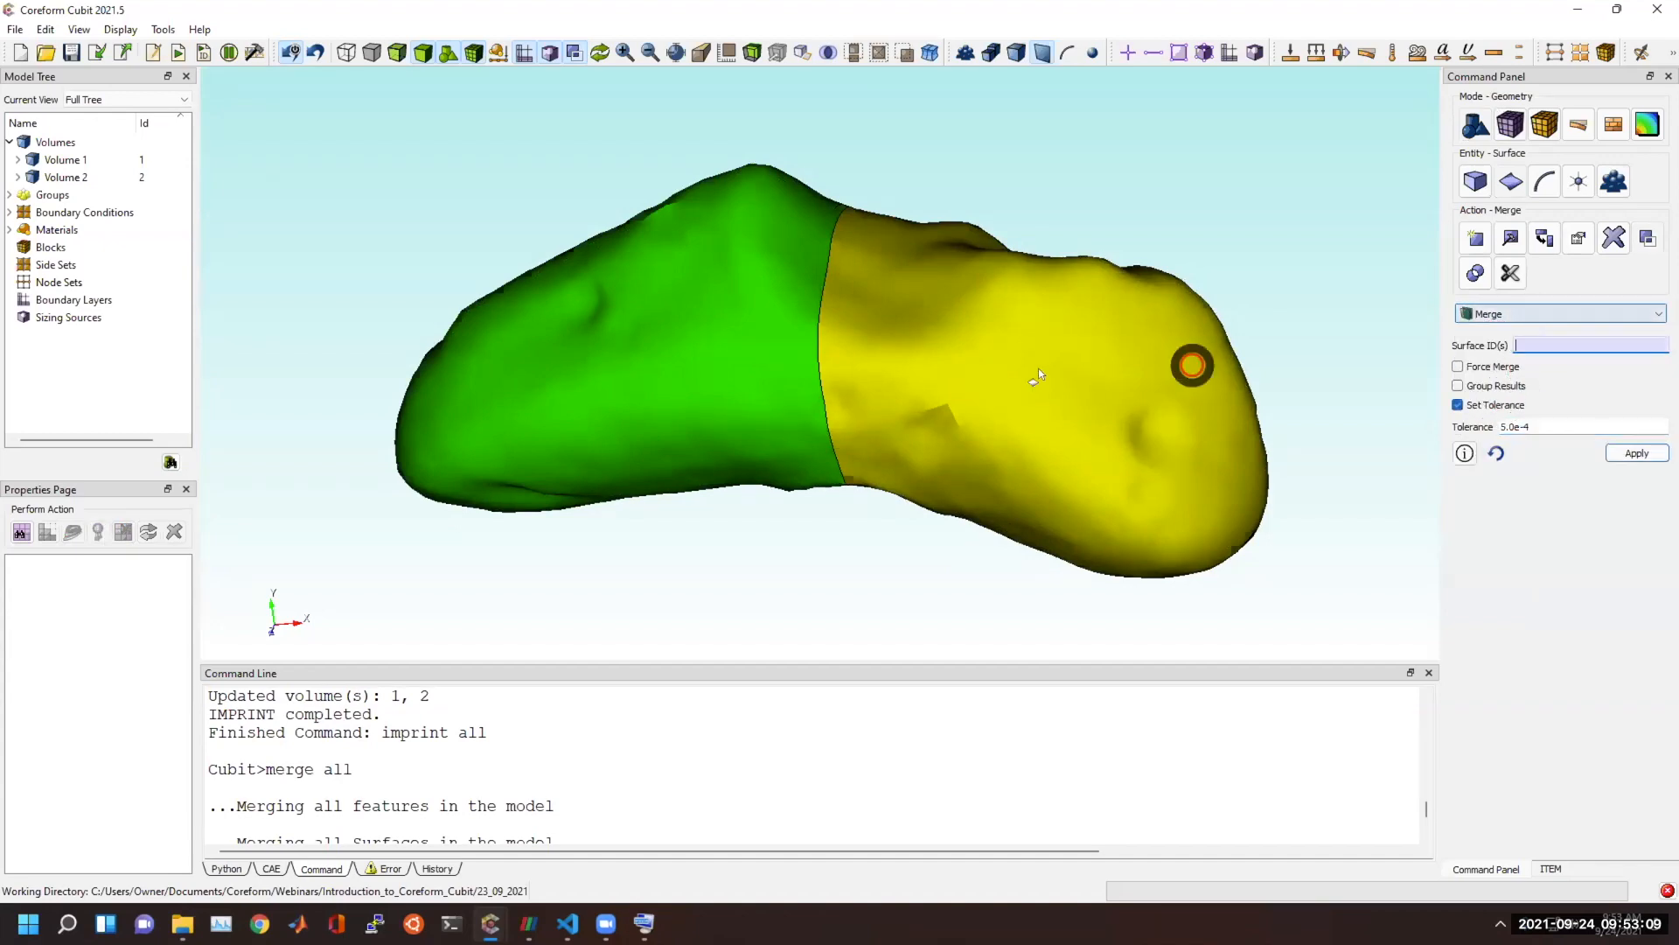
# Try to merge the outer surfaces of the two halves with a tolerance of 1e-2, and mesh all surfaces.
pyautogui.click(749, 357)
pyautogui.click(750, 357)
pyautogui.moveTo(1545, 425); pyautogui.dragTo(1450, 431)
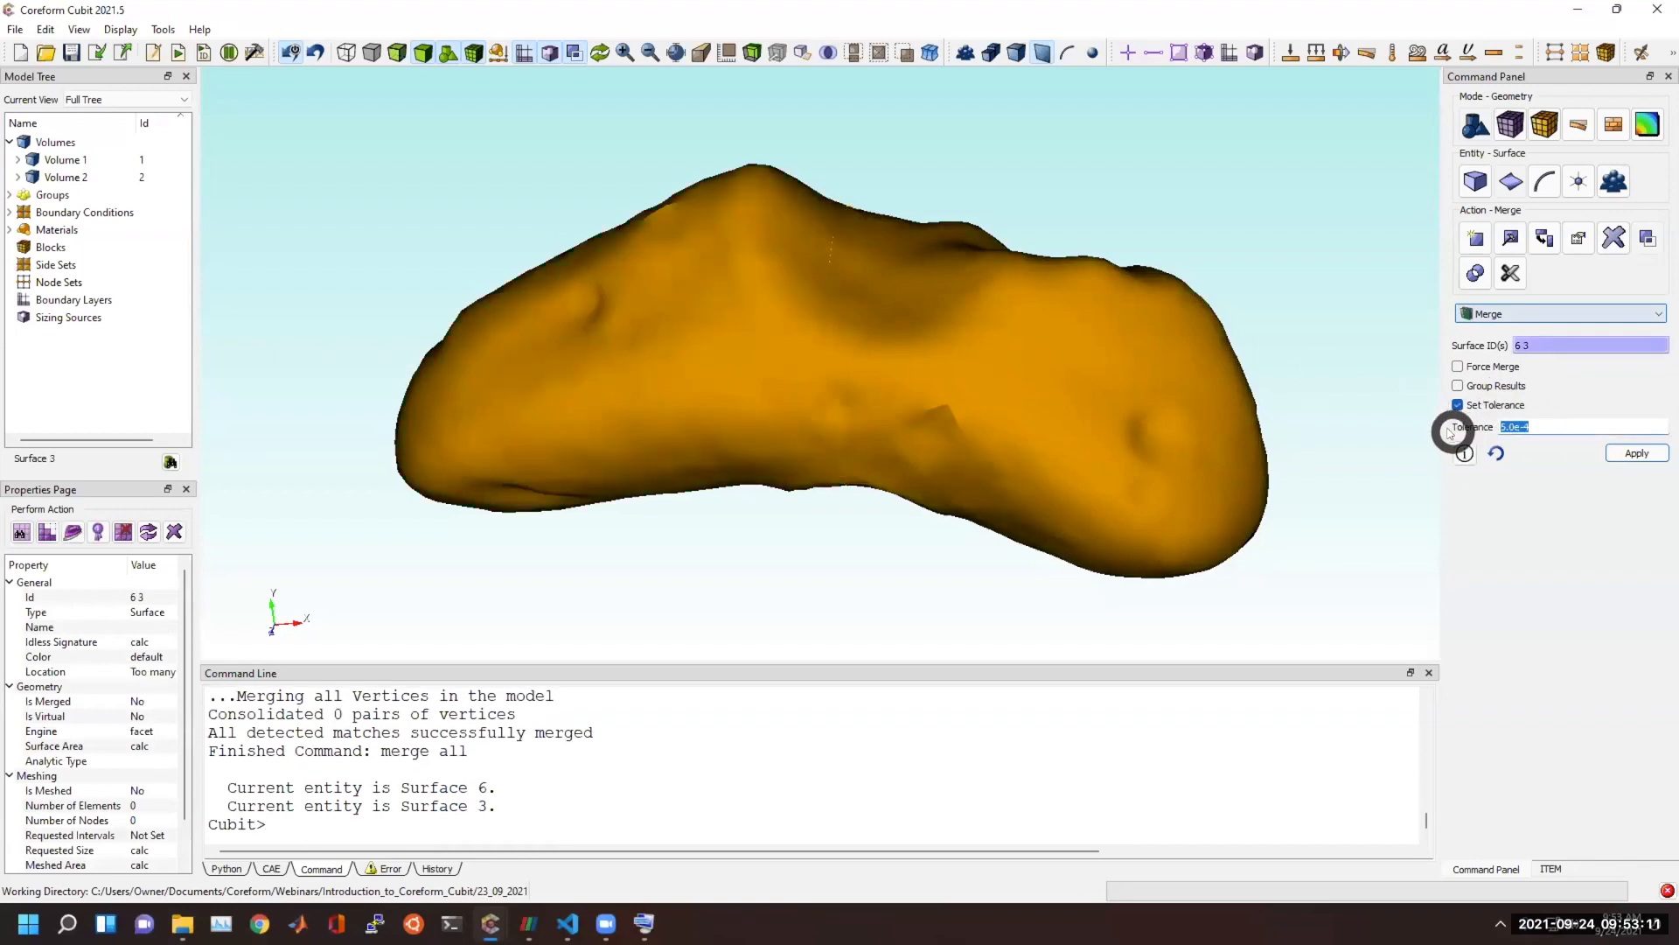
pyautogui.click(1639, 457)
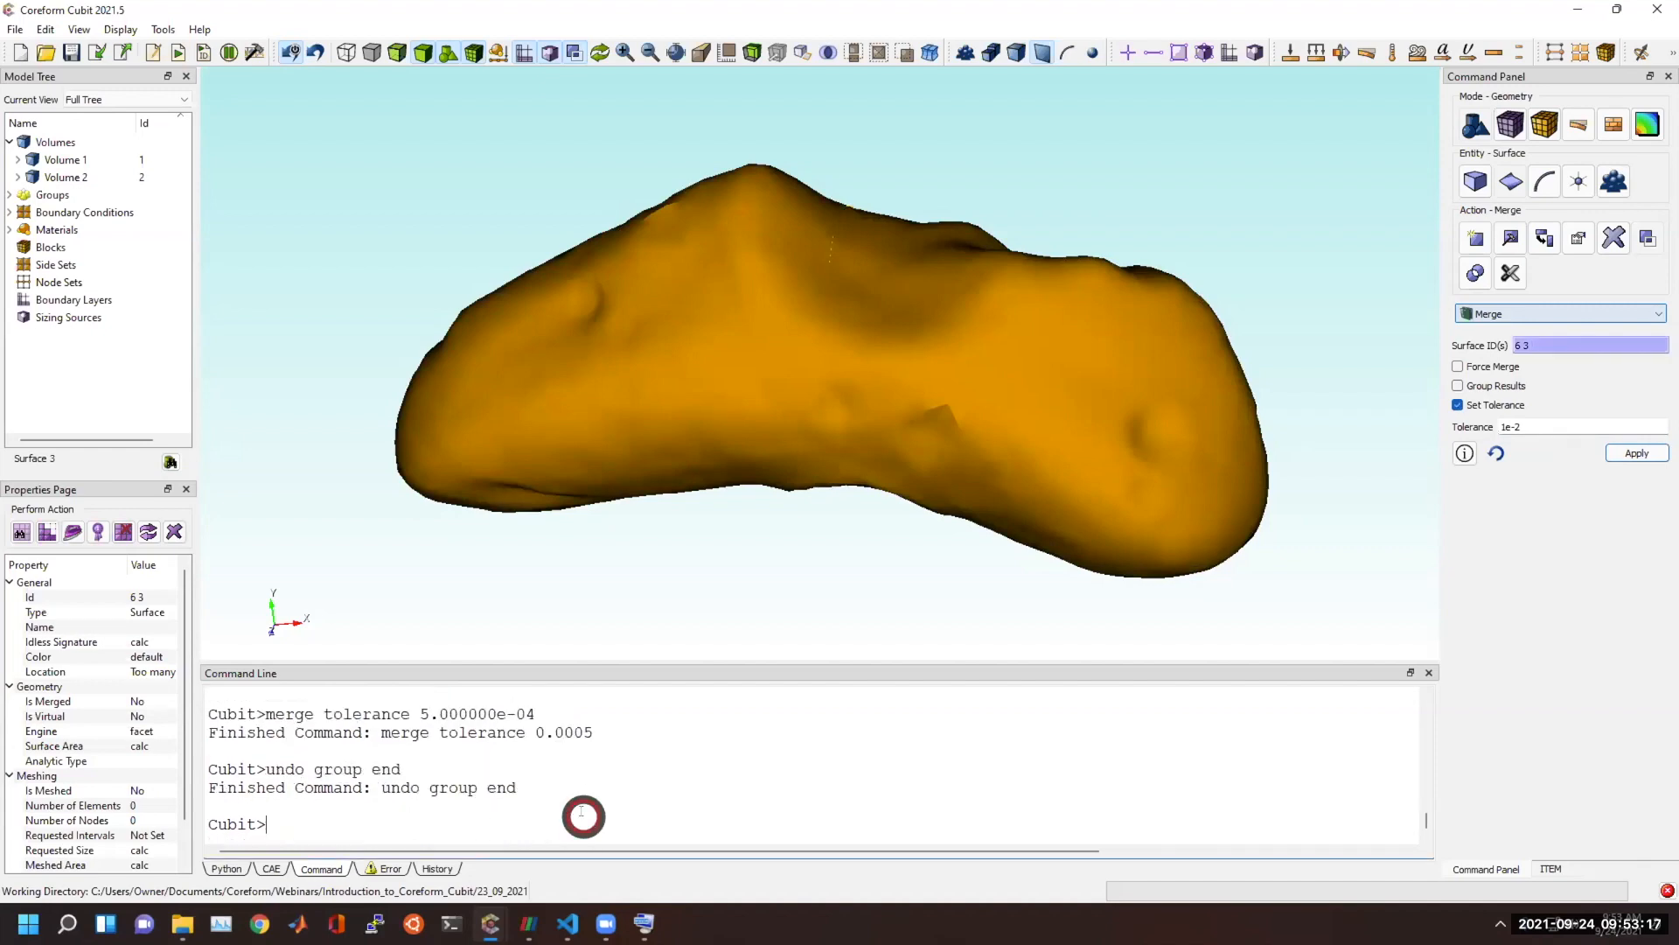
pyautogui.press('Return')
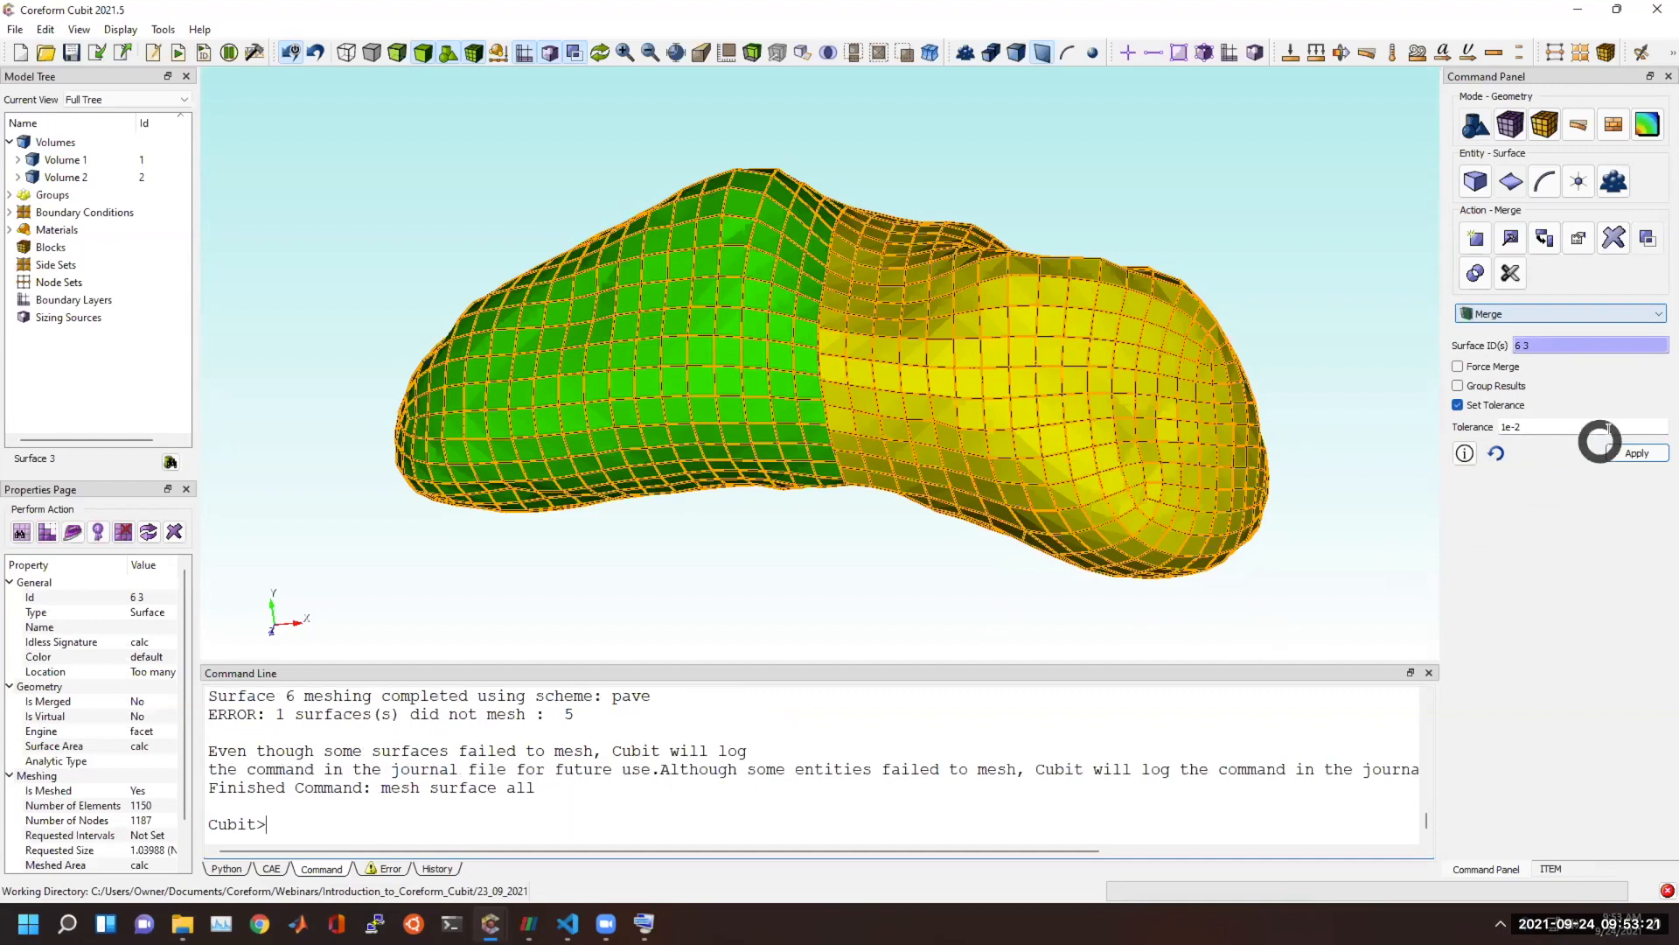
# Set the merge tolerance to 1 and delete the existing surface mesh.
pyautogui.click(1582, 428)
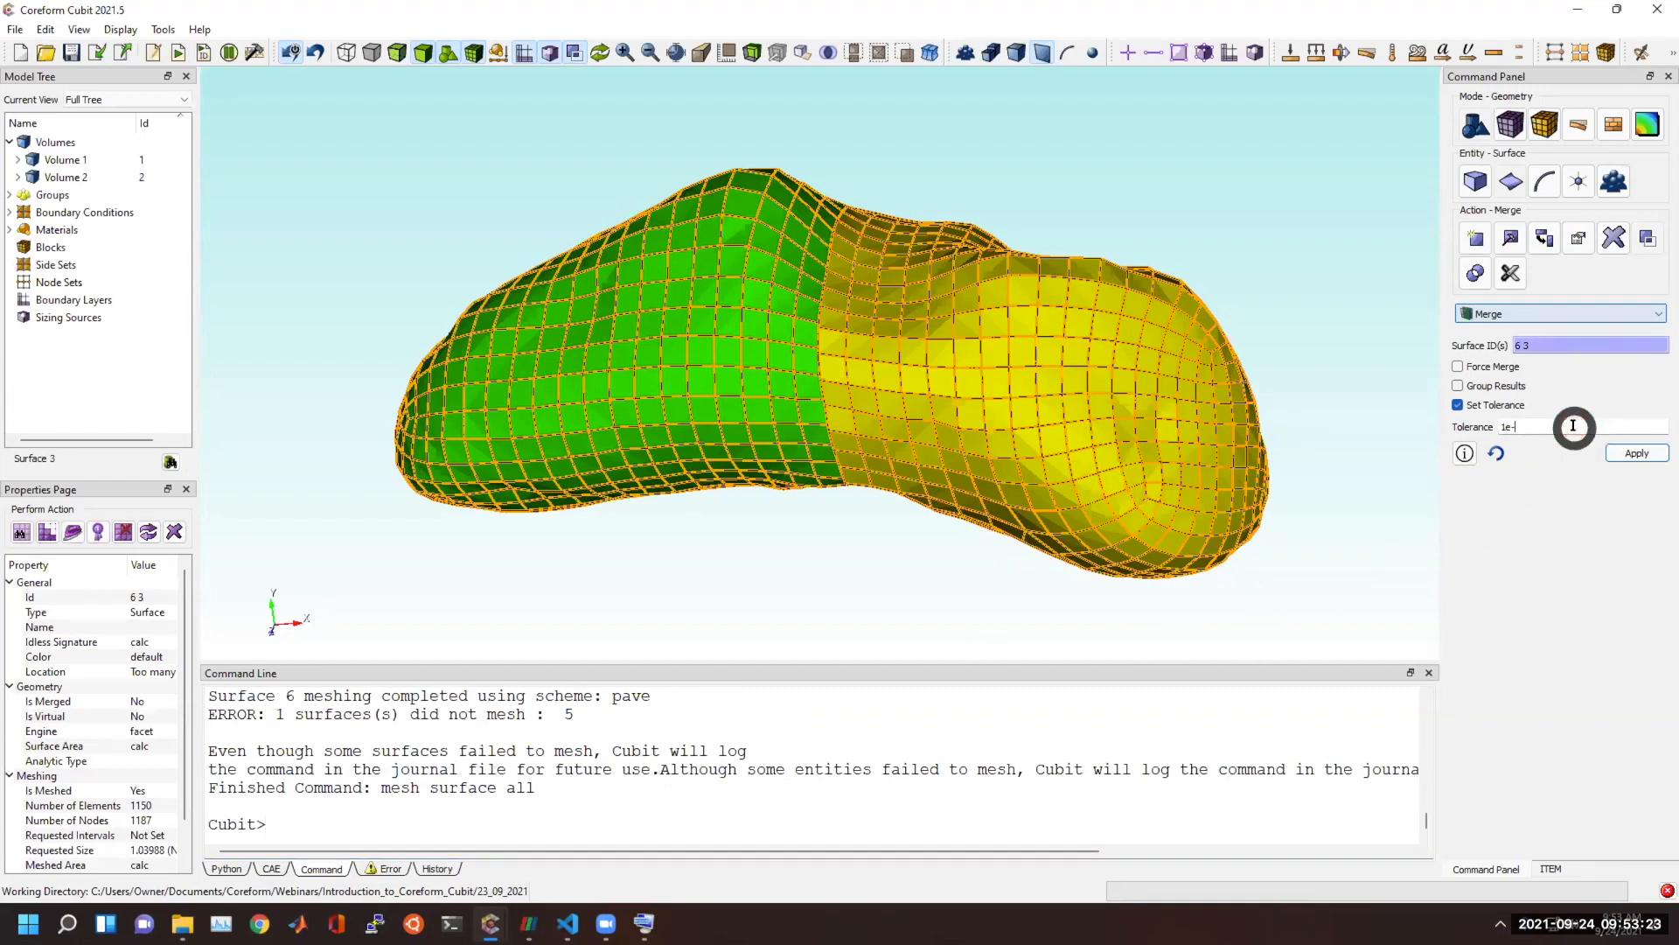
pyautogui.click(698, 768)
pyautogui.write('d')
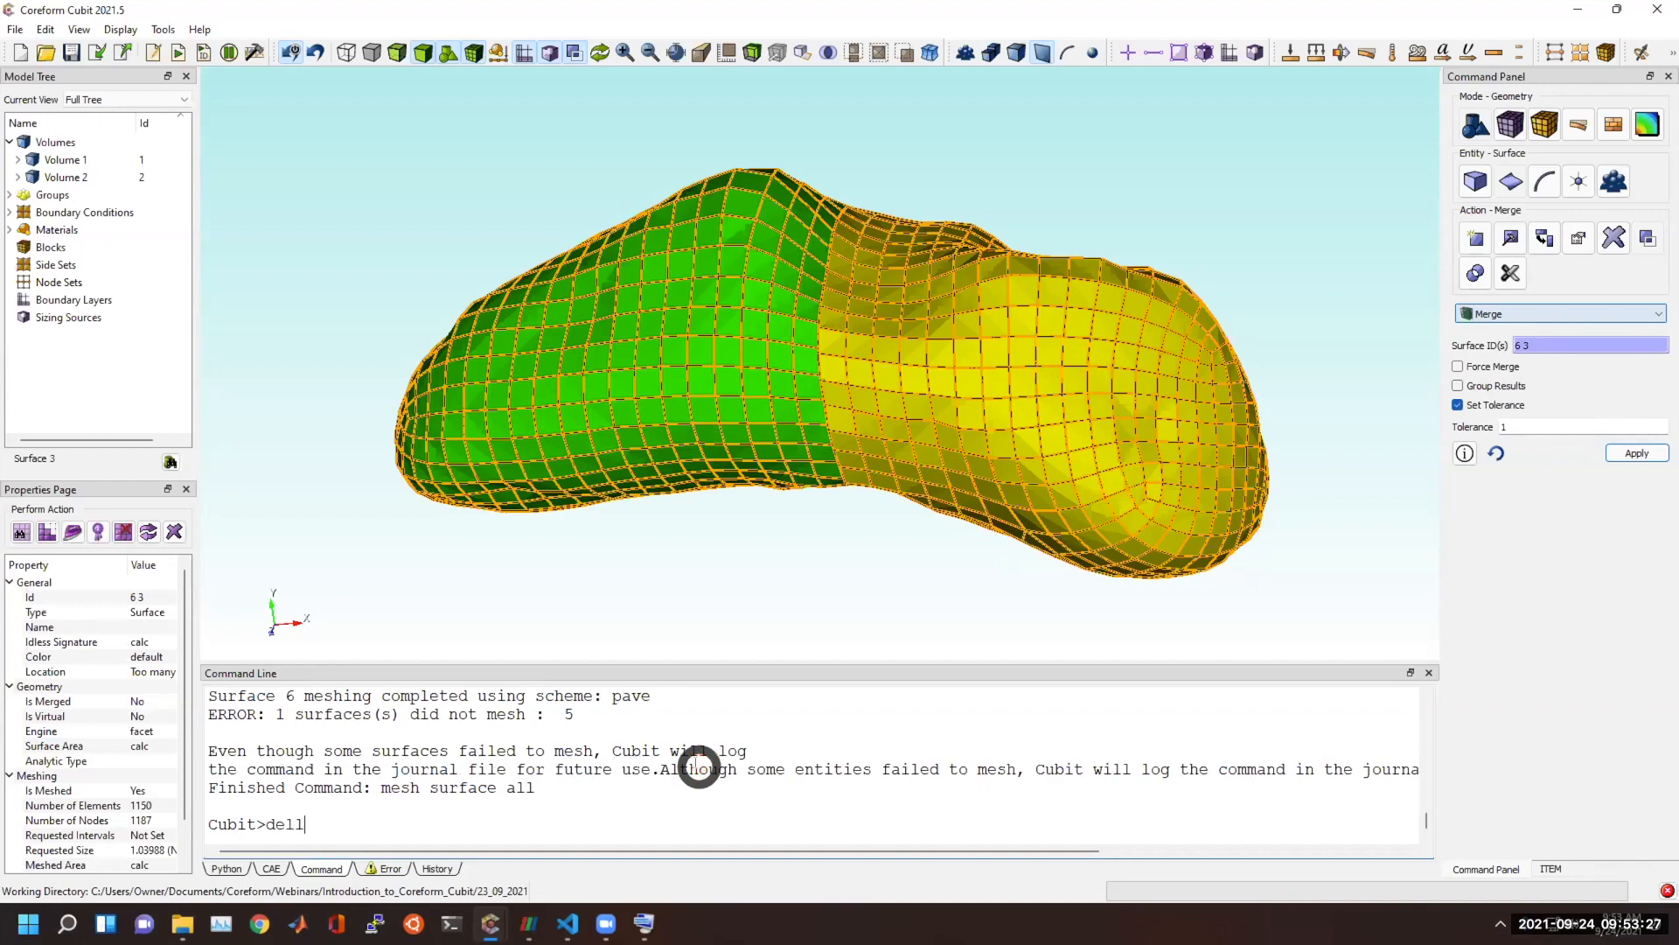
pyautogui.write('elete mesh')
pyautogui.press('Return')
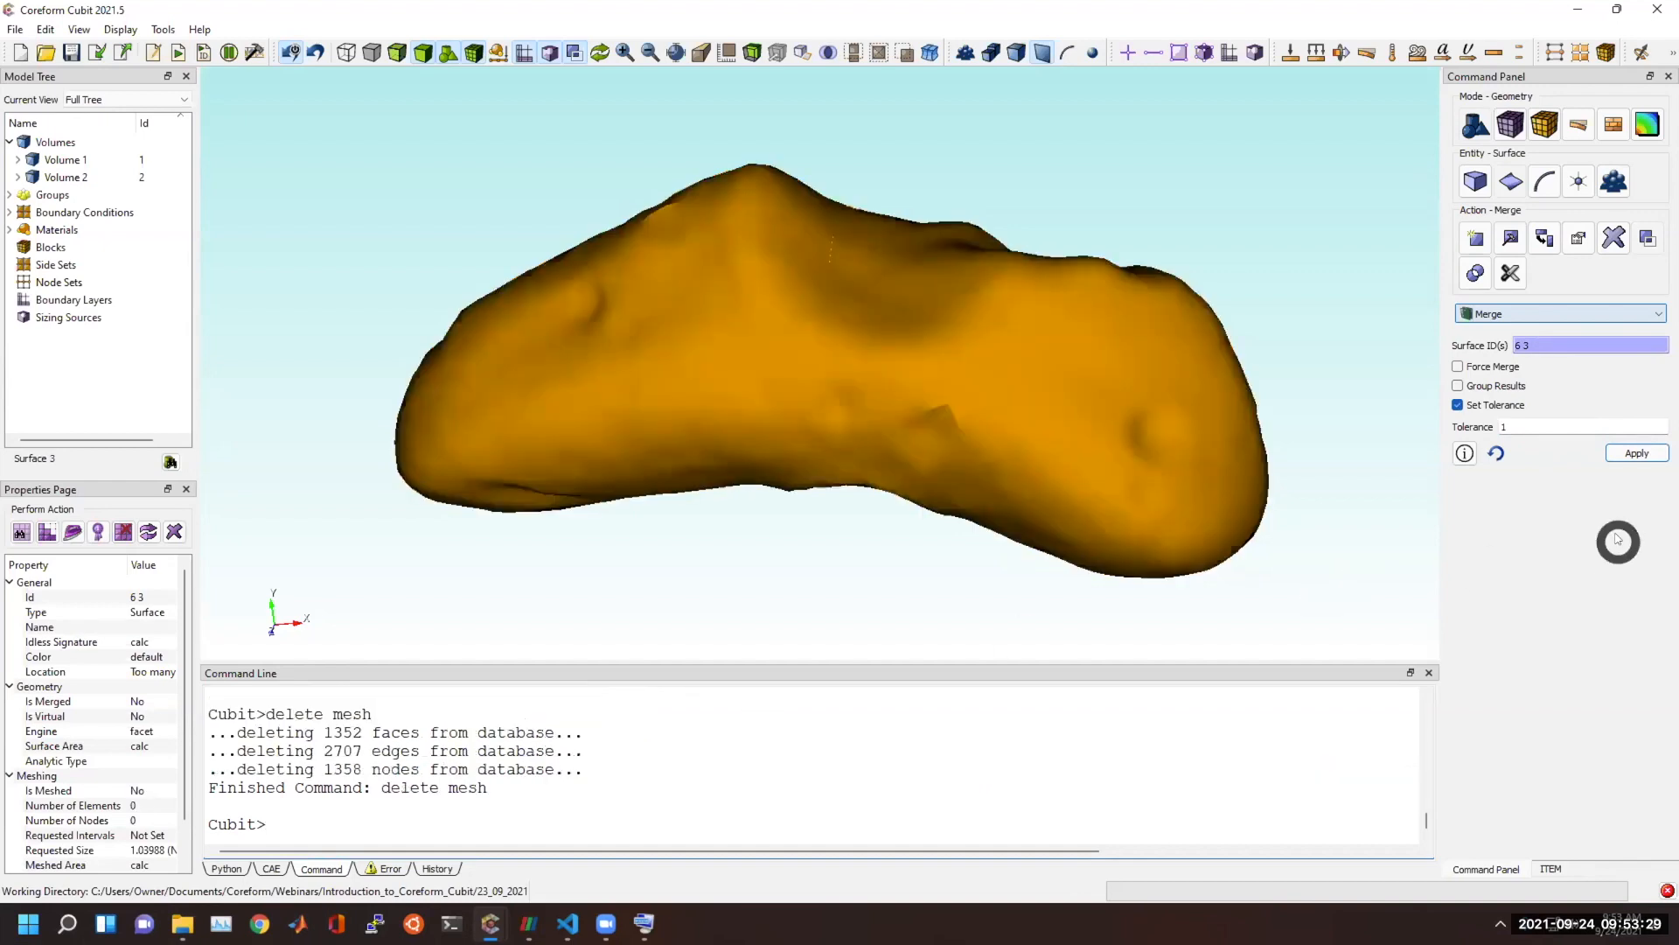
# Try to merge the outer surfaces of the two asteroid halves with a tolerance of 1, and review the command output.
pyautogui.click(1633, 453)
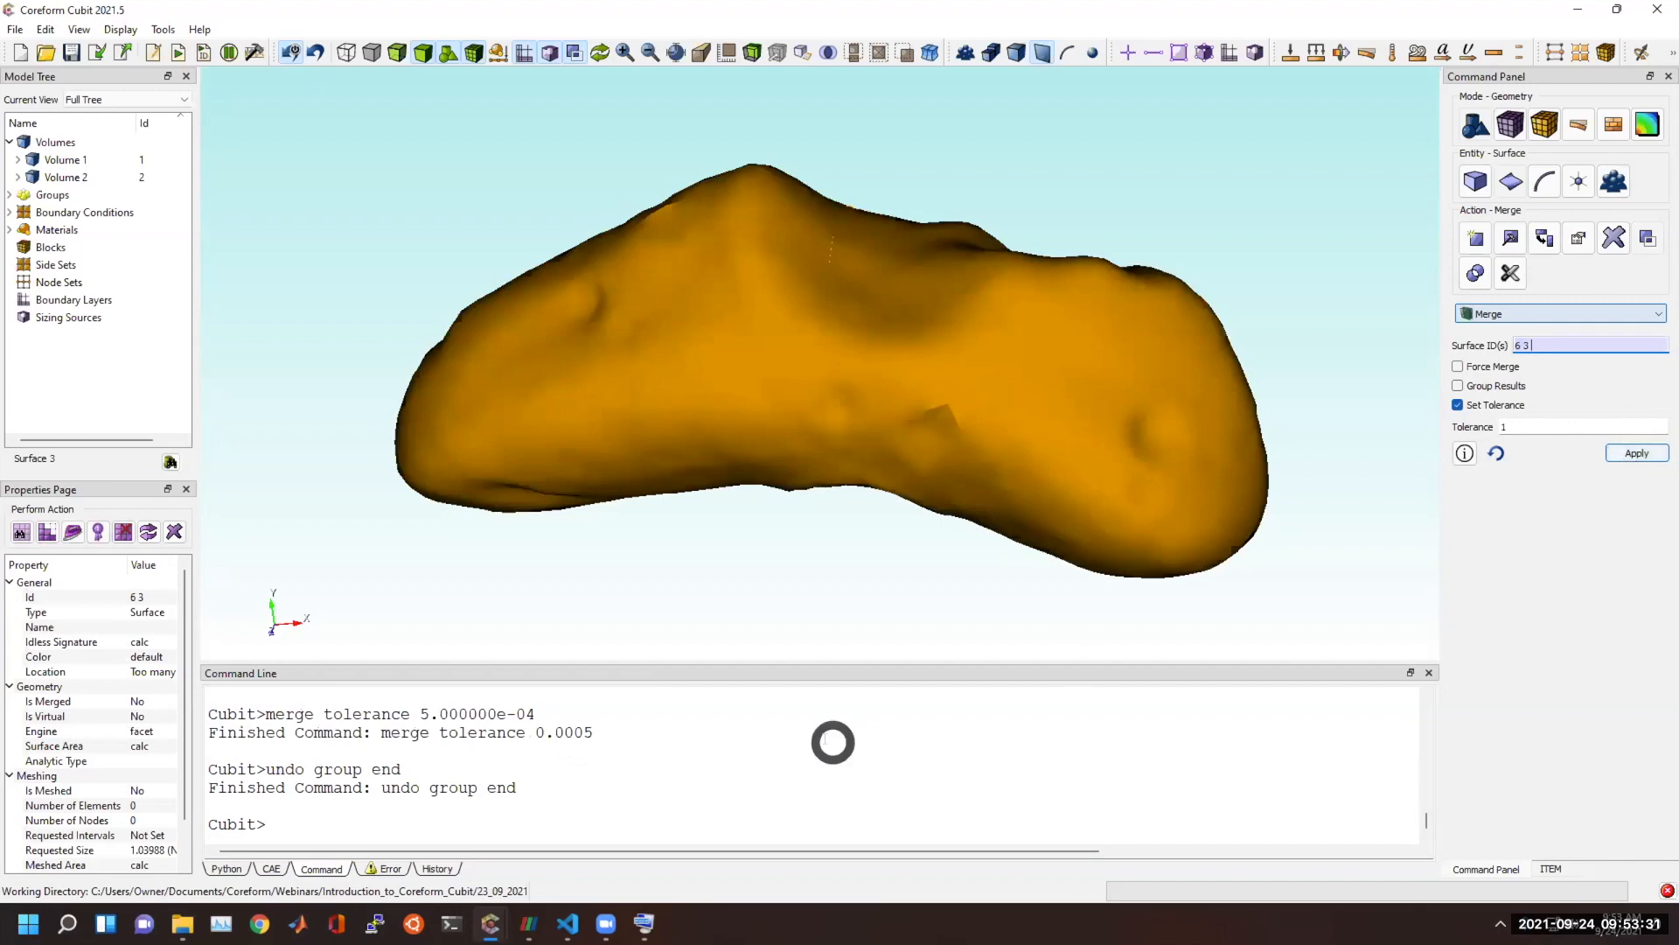
pyautogui.scroll(1, 822, 751)
pyautogui.scroll(1, 1367, 585)
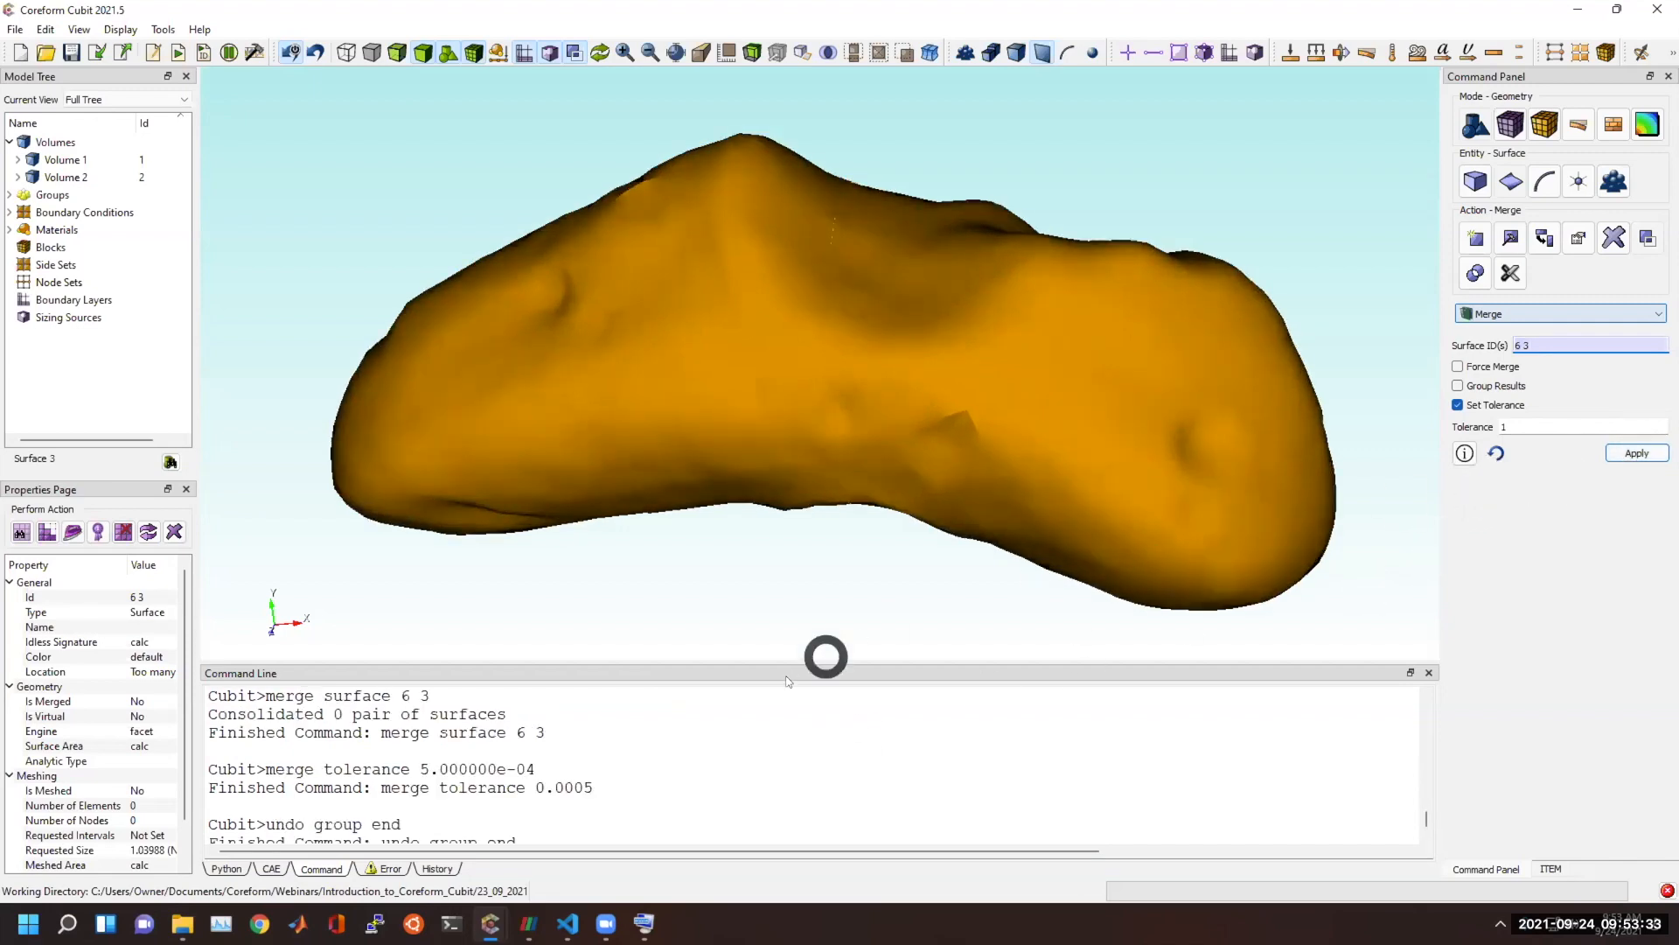
pyautogui.scroll(2, 738, 735)
pyautogui.scroll(1, 737, 735)
pyautogui.click(836, 569)
pyautogui.moveTo(813, 381); pyautogui.dragTo(760, 422, button='middle')
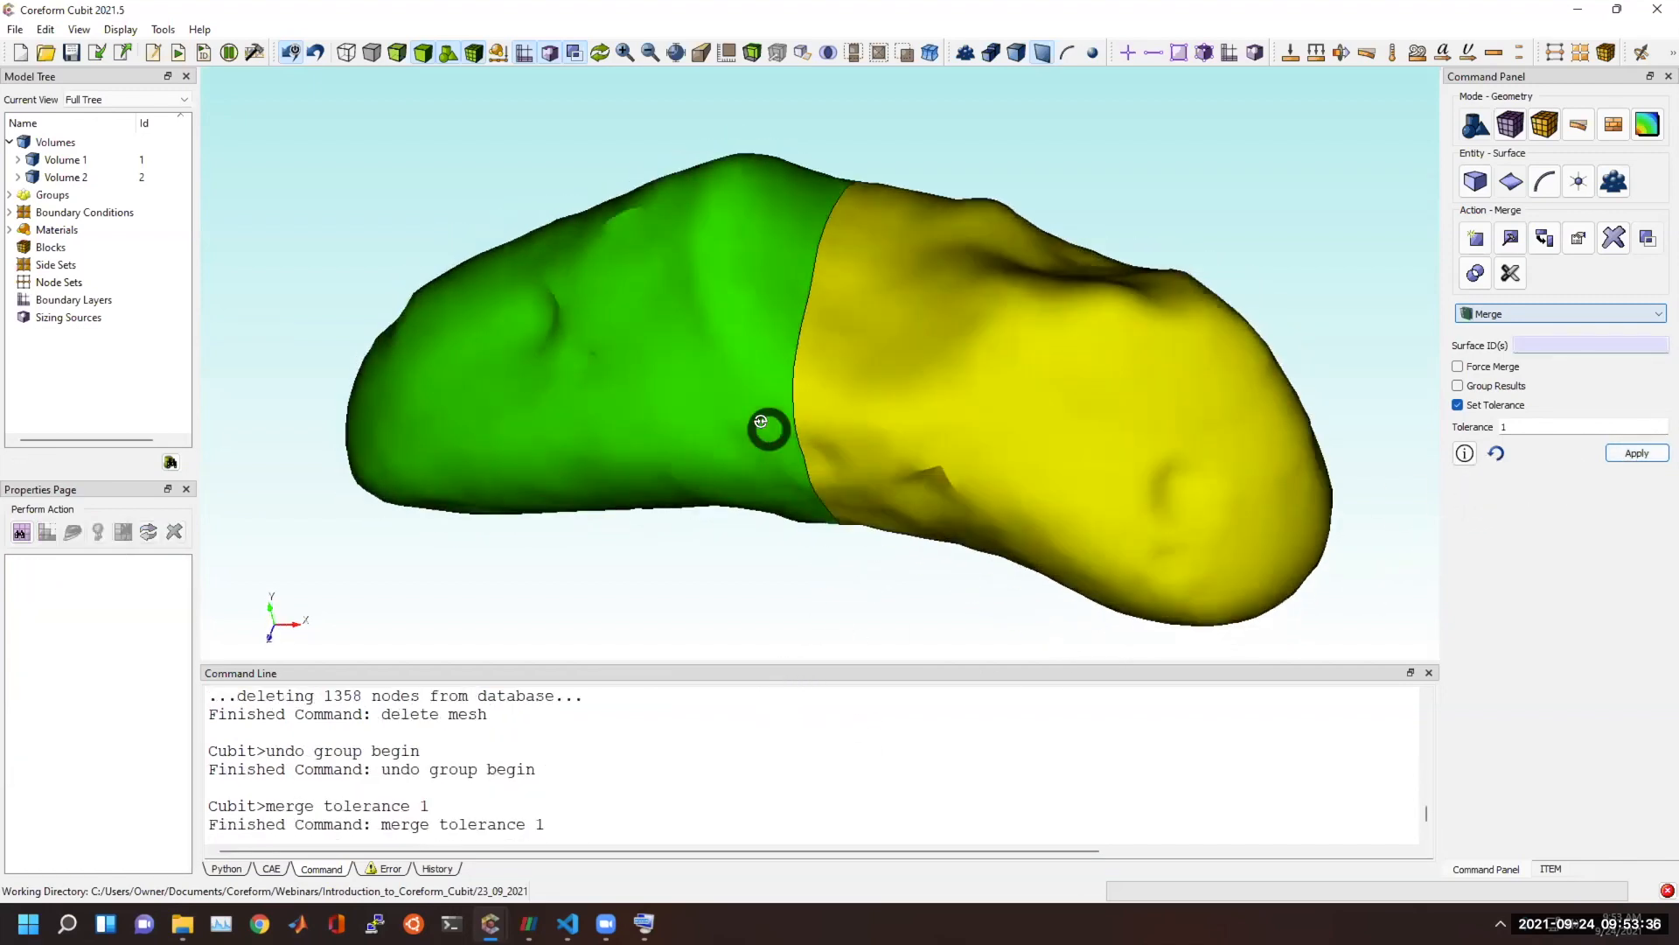
# Mesh the outer surface of the yellow asteroid half with the pave scheme and inspect the elements.
pyautogui.click(1511, 124)
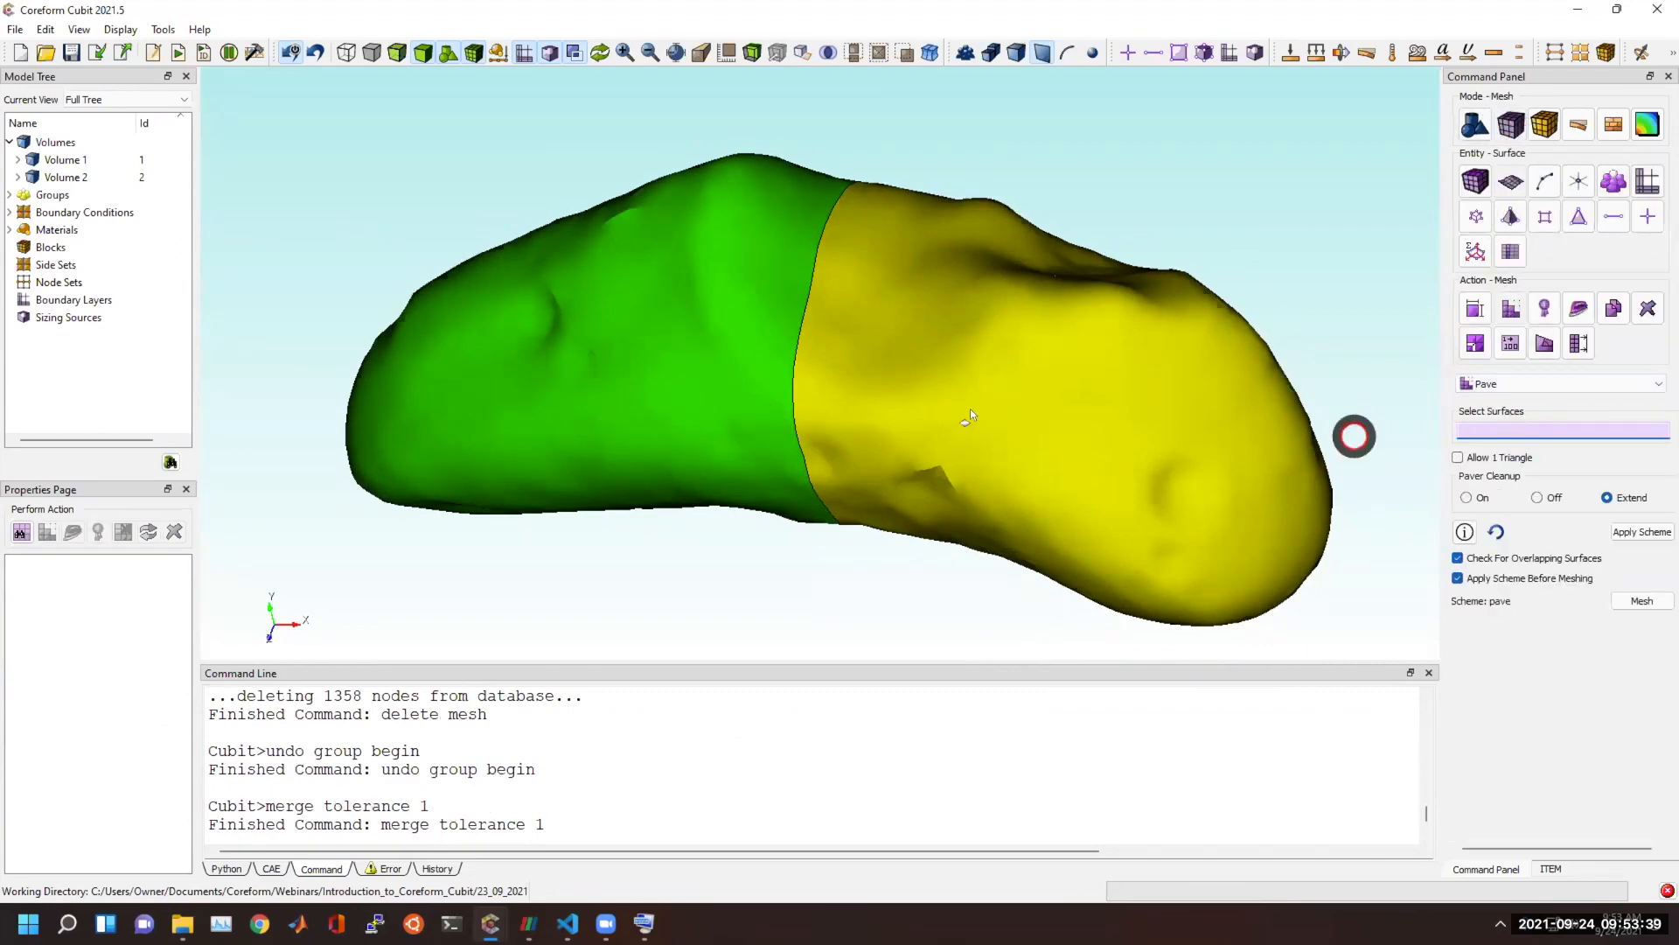
pyautogui.rightClick(997, 442)
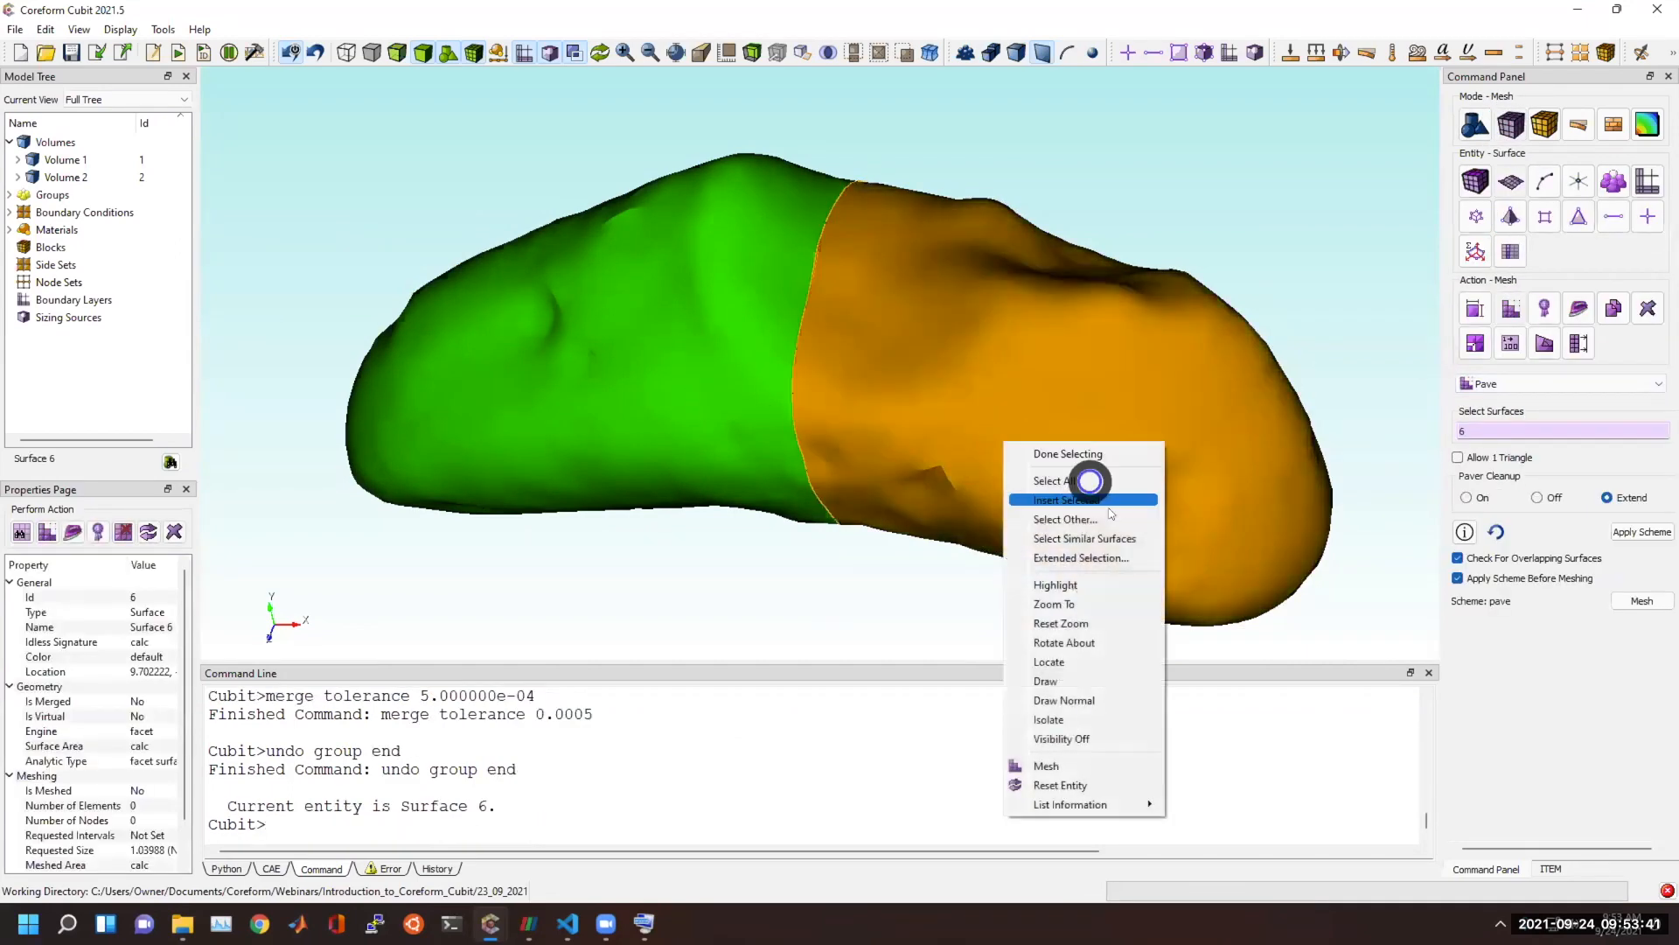
pyautogui.click(1065, 763)
pyautogui.click(934, 593)
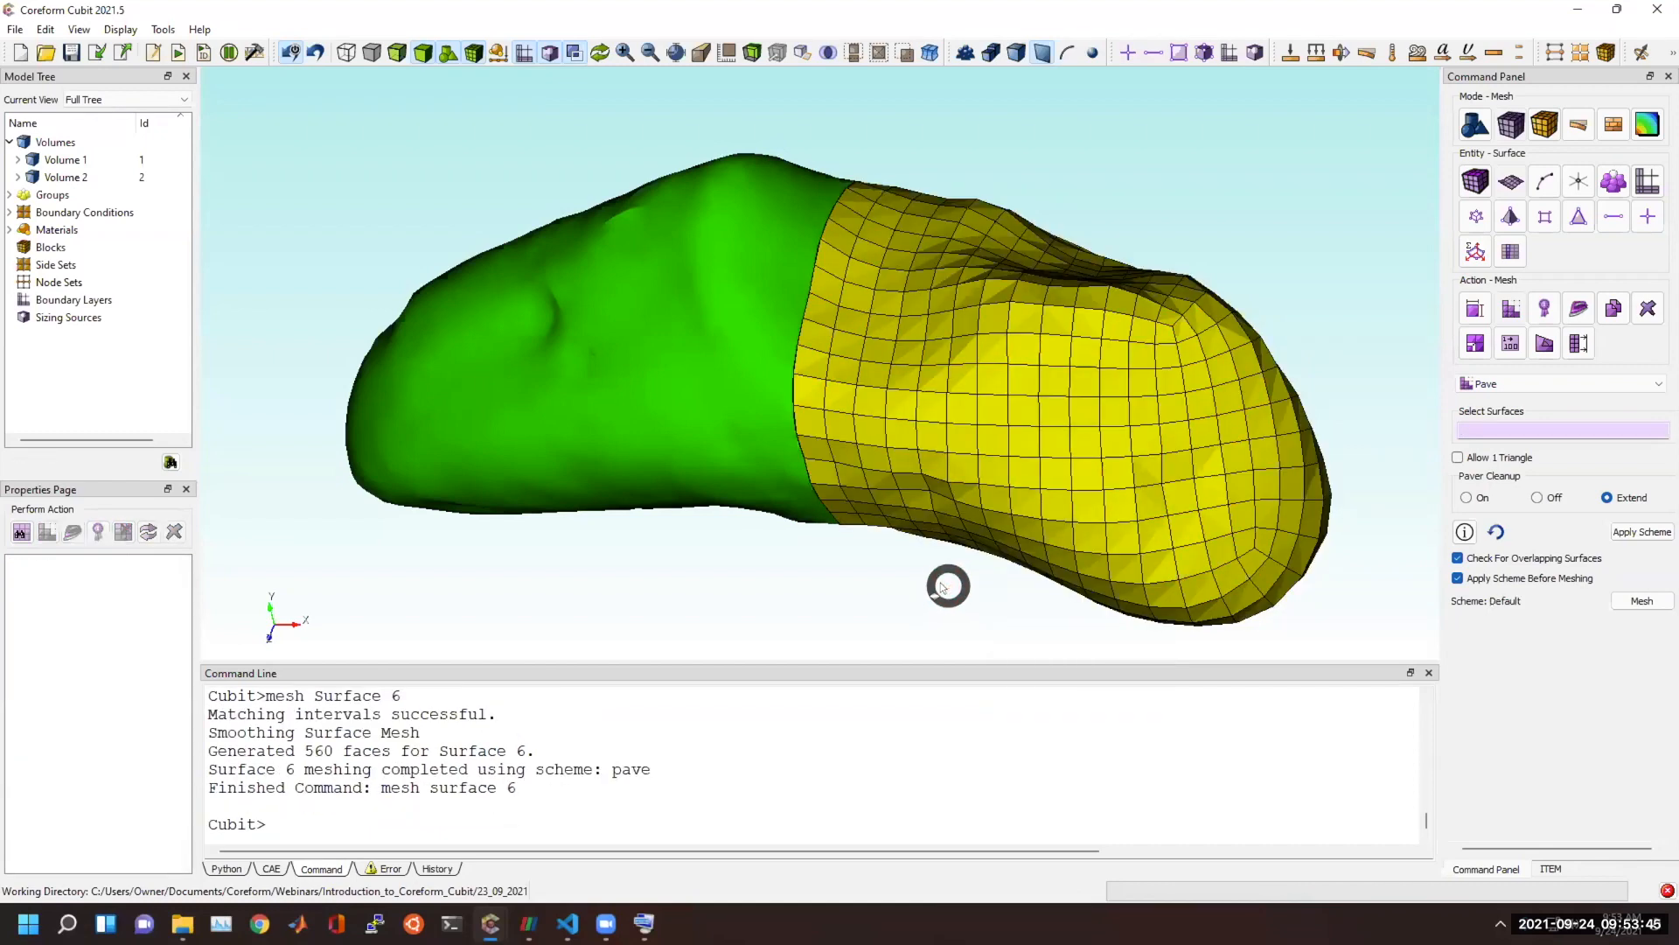
pyautogui.moveTo(943, 587); pyautogui.dragTo(1051, 350)
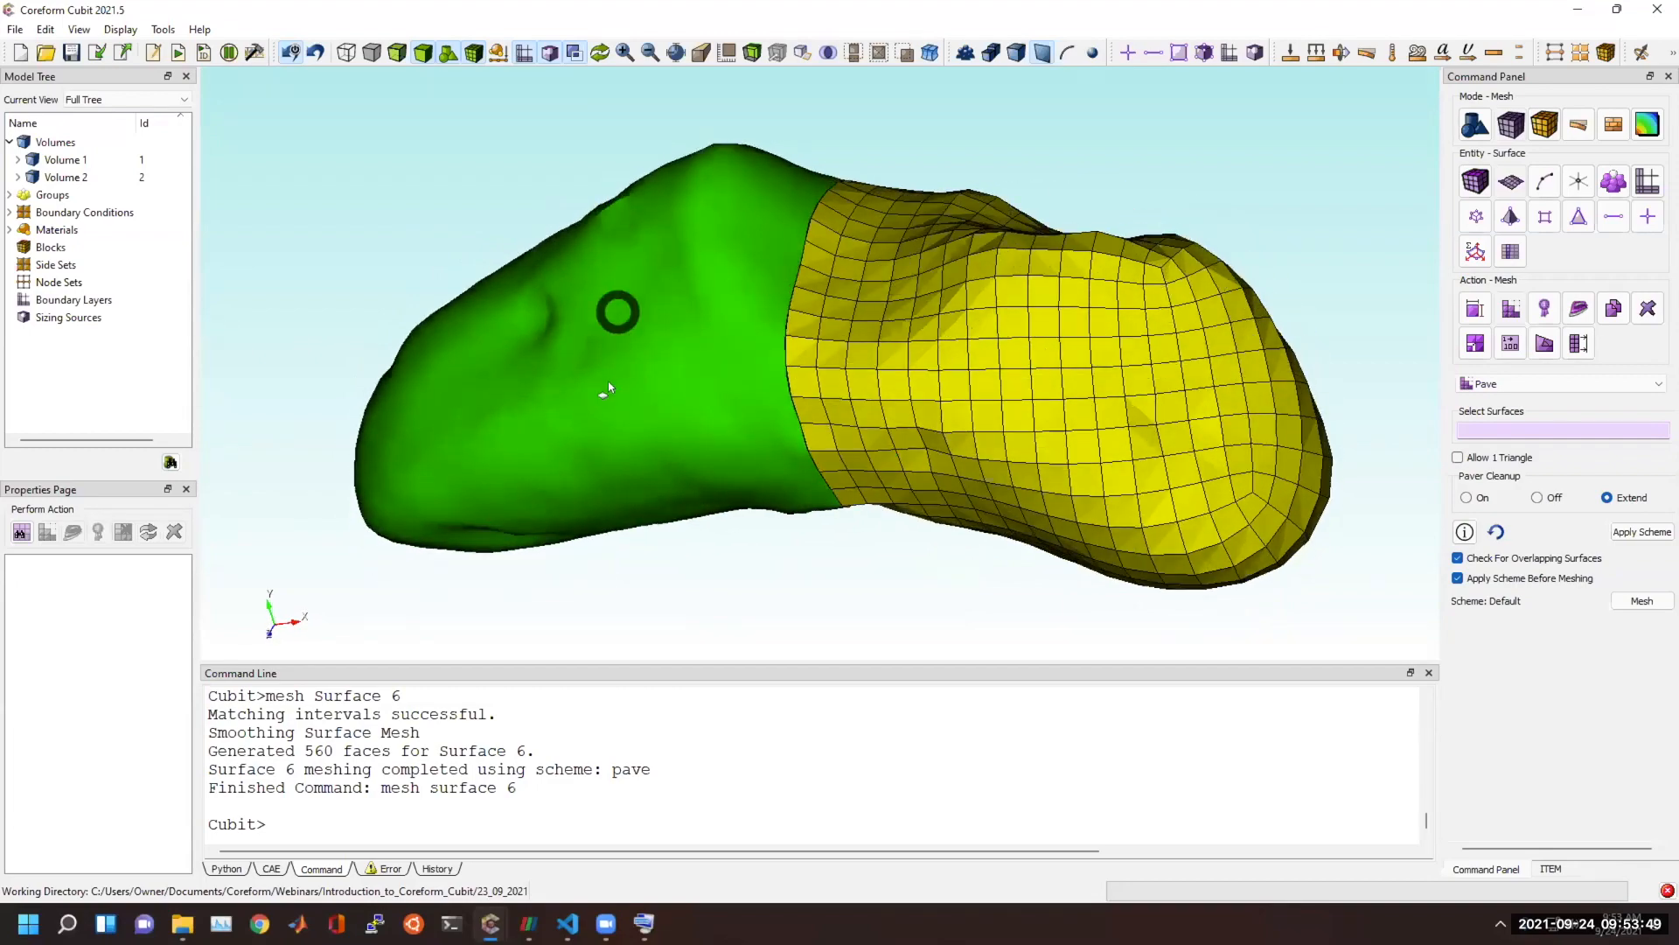
pyautogui.moveTo(1042, 468); pyautogui.dragTo(896, 469)
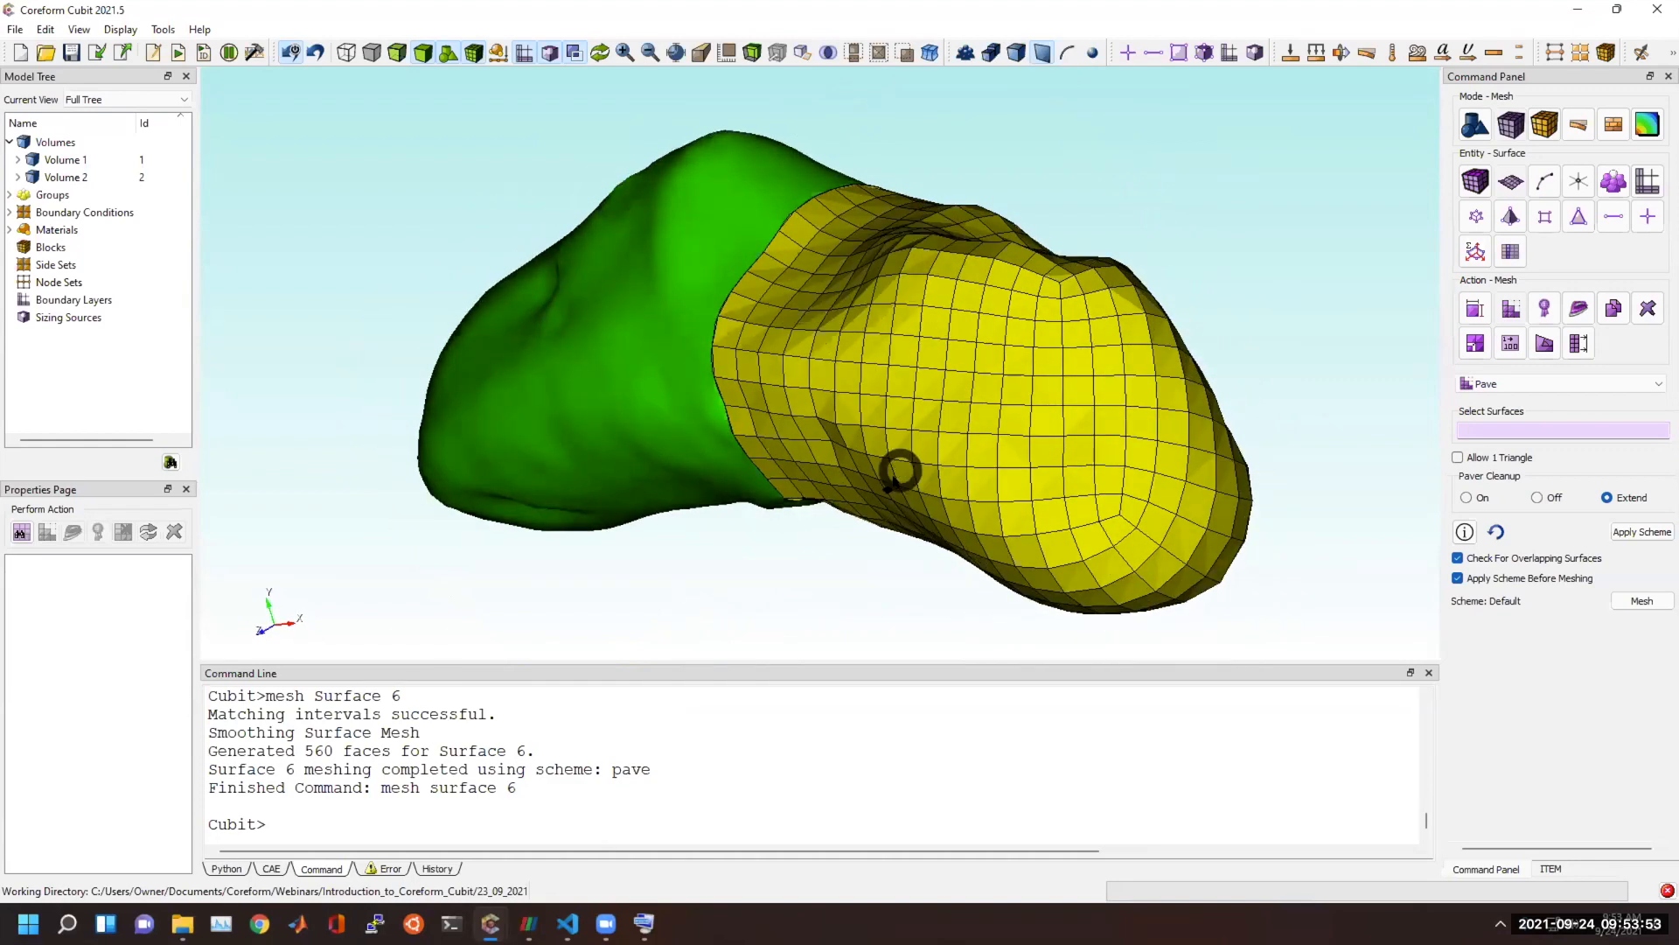
# Remove the mesh from the yellow asteroid half with the delete mesh command.
pyautogui.click(851, 797)
pyautogui.write('deletem')
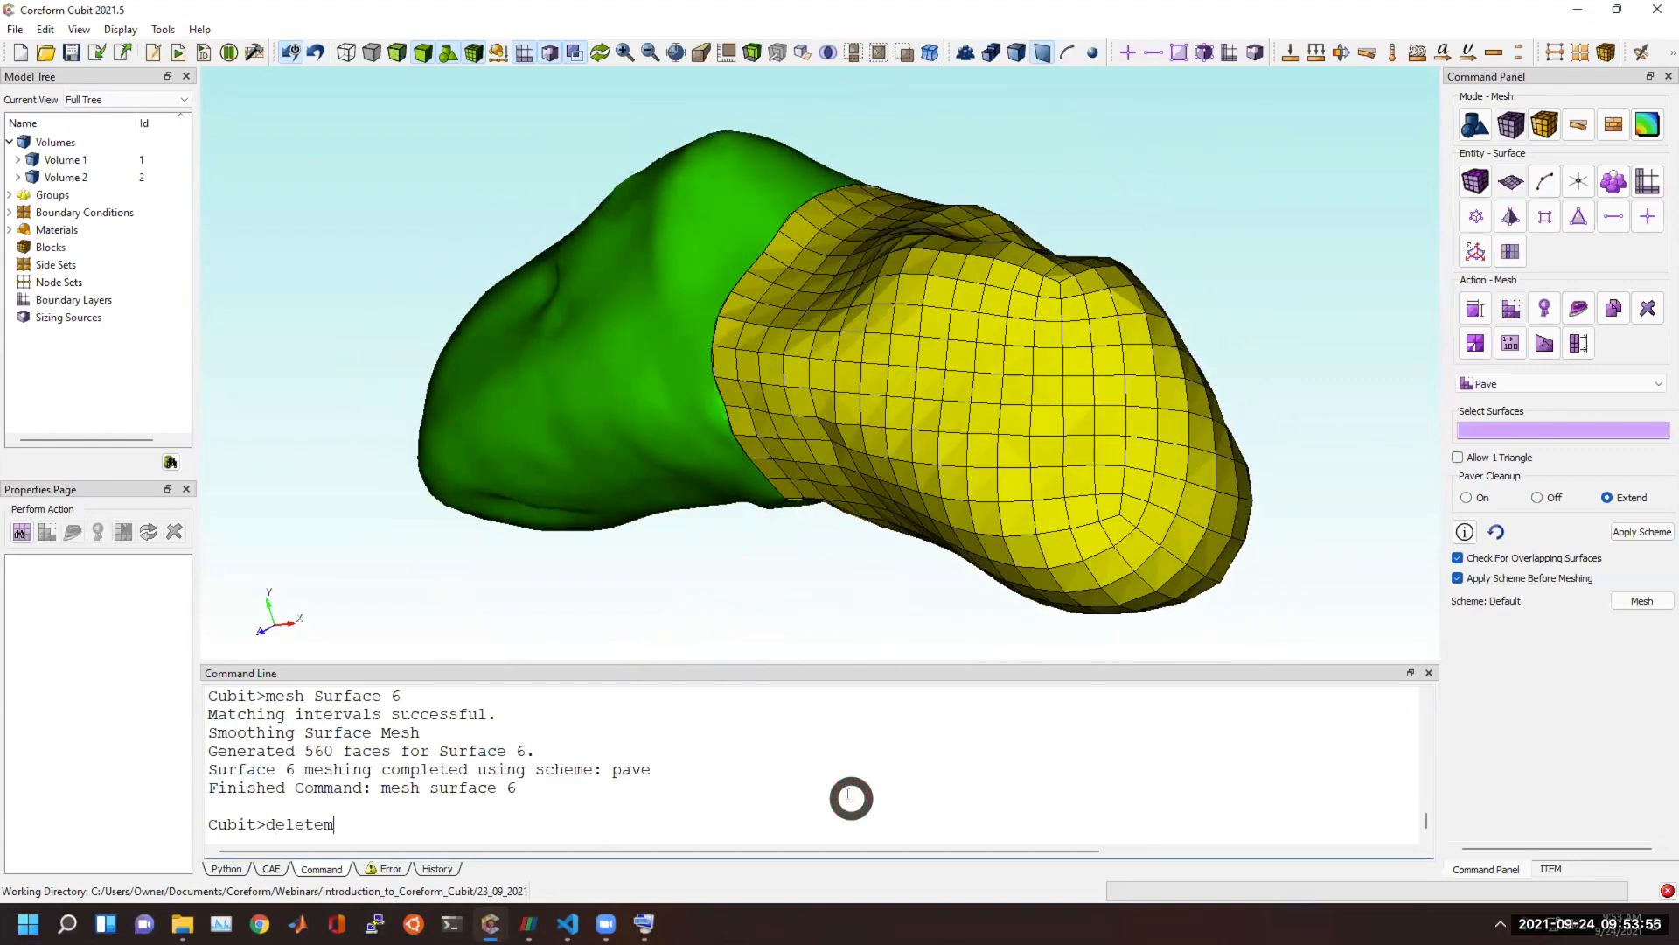
pyautogui.write('esh')
pyautogui.press('Return')
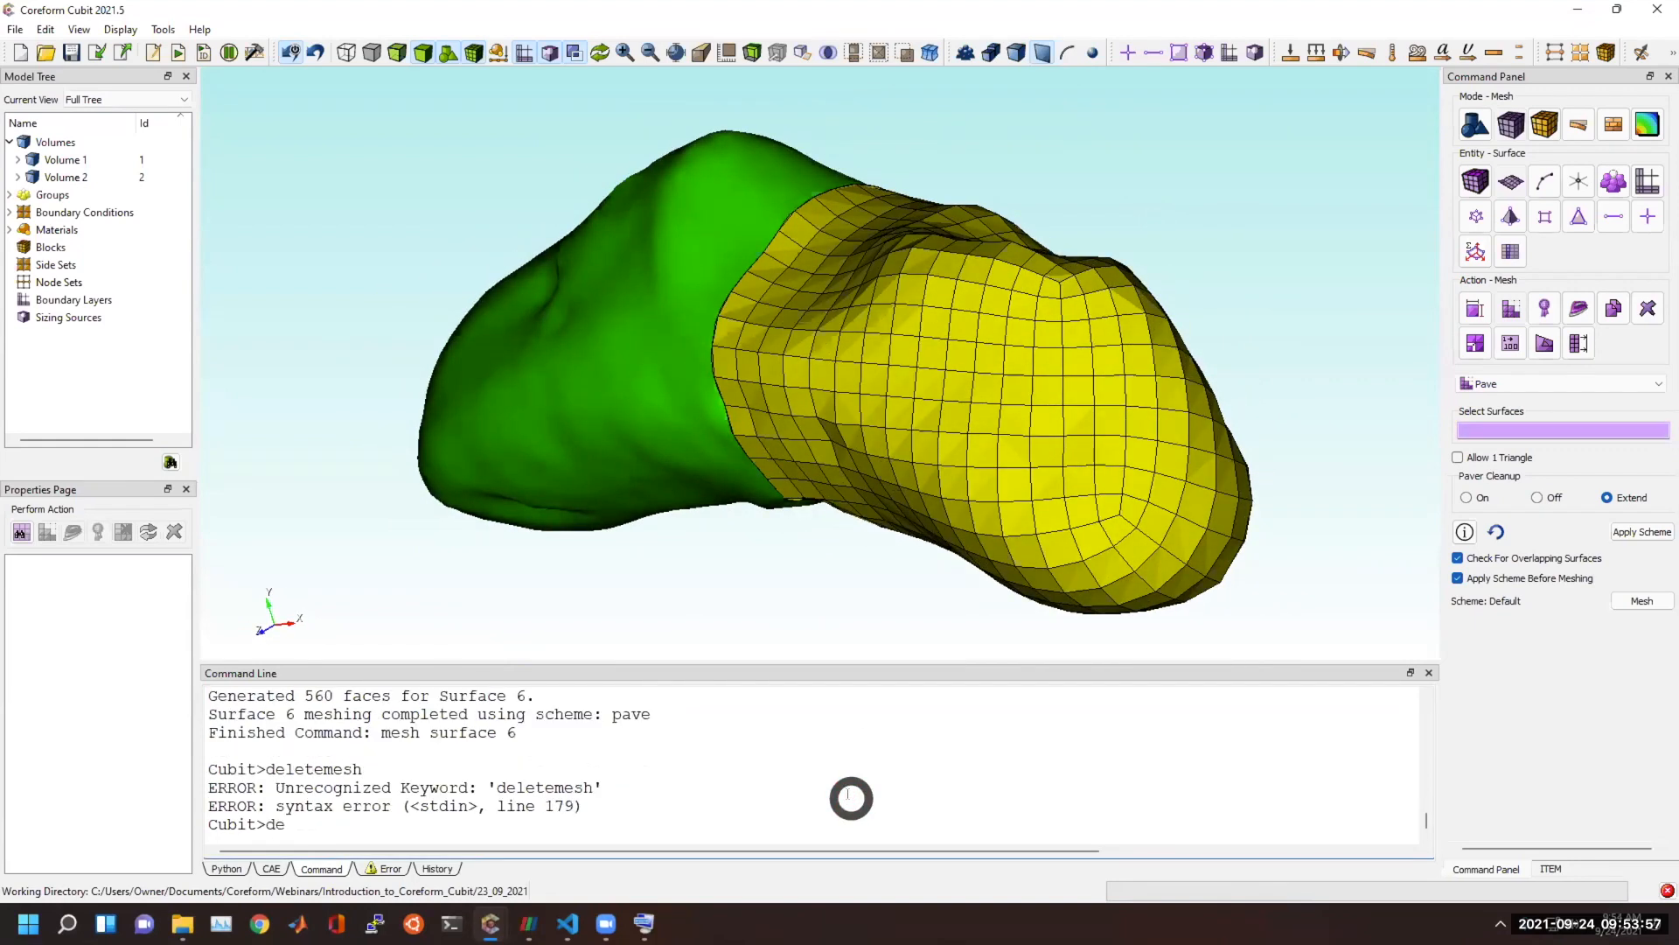
pyautogui.press('Return')
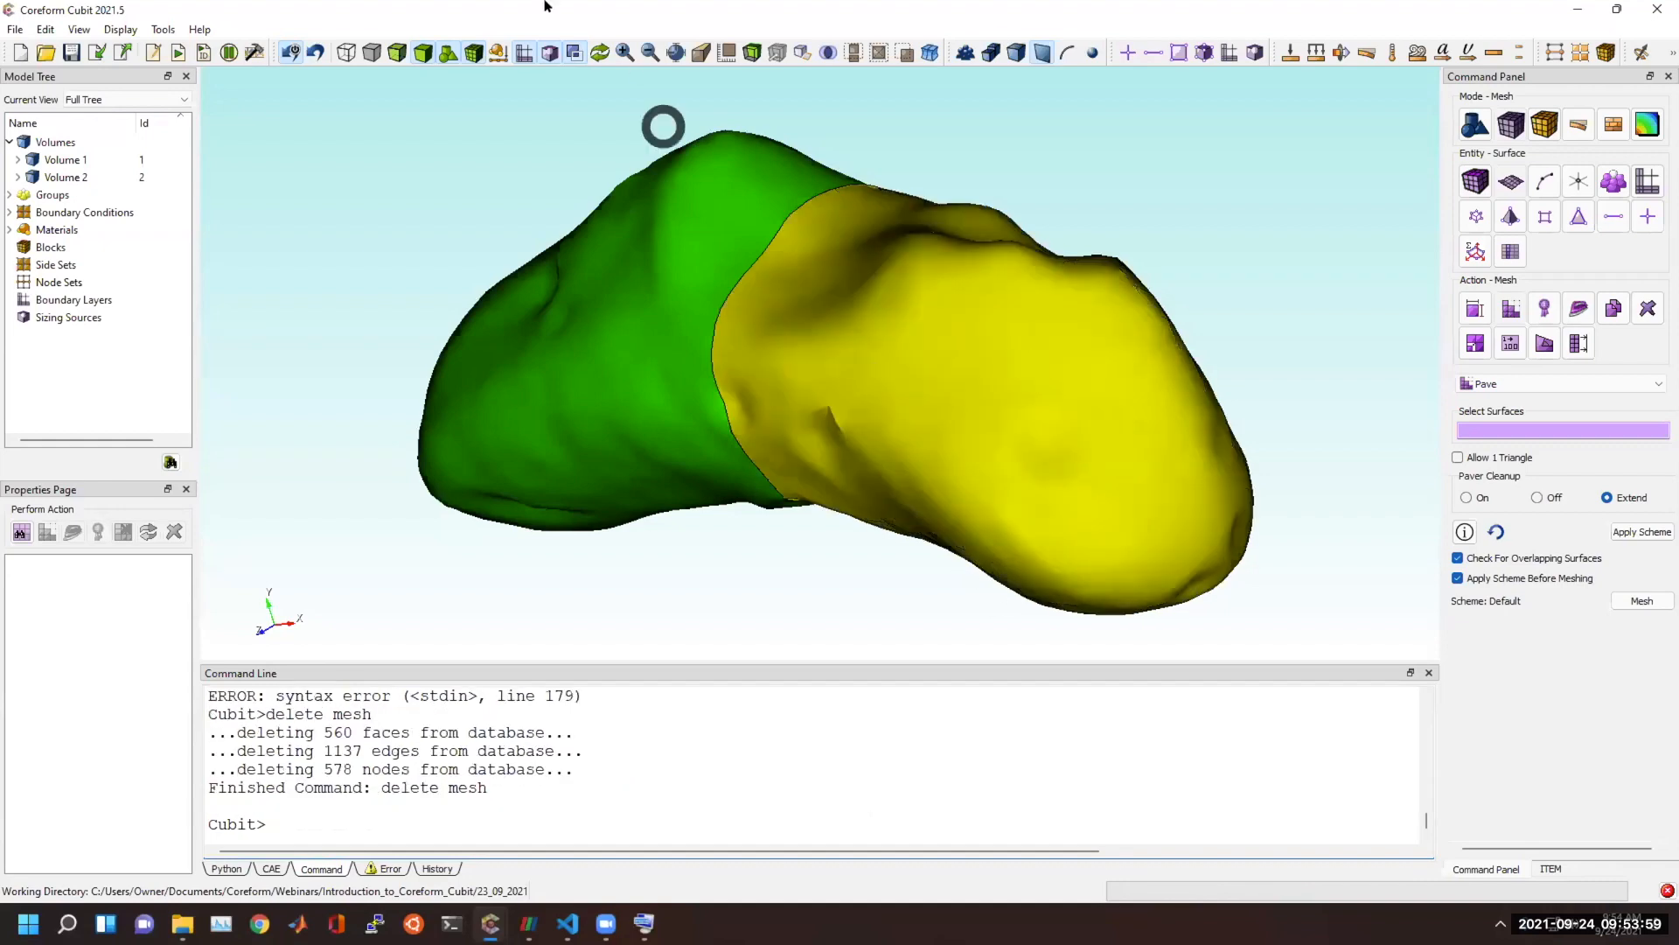
# Set the mesh size of all surfaces to 0.25 and mesh surface 6 from the command line.
pyautogui.click(967, 389)
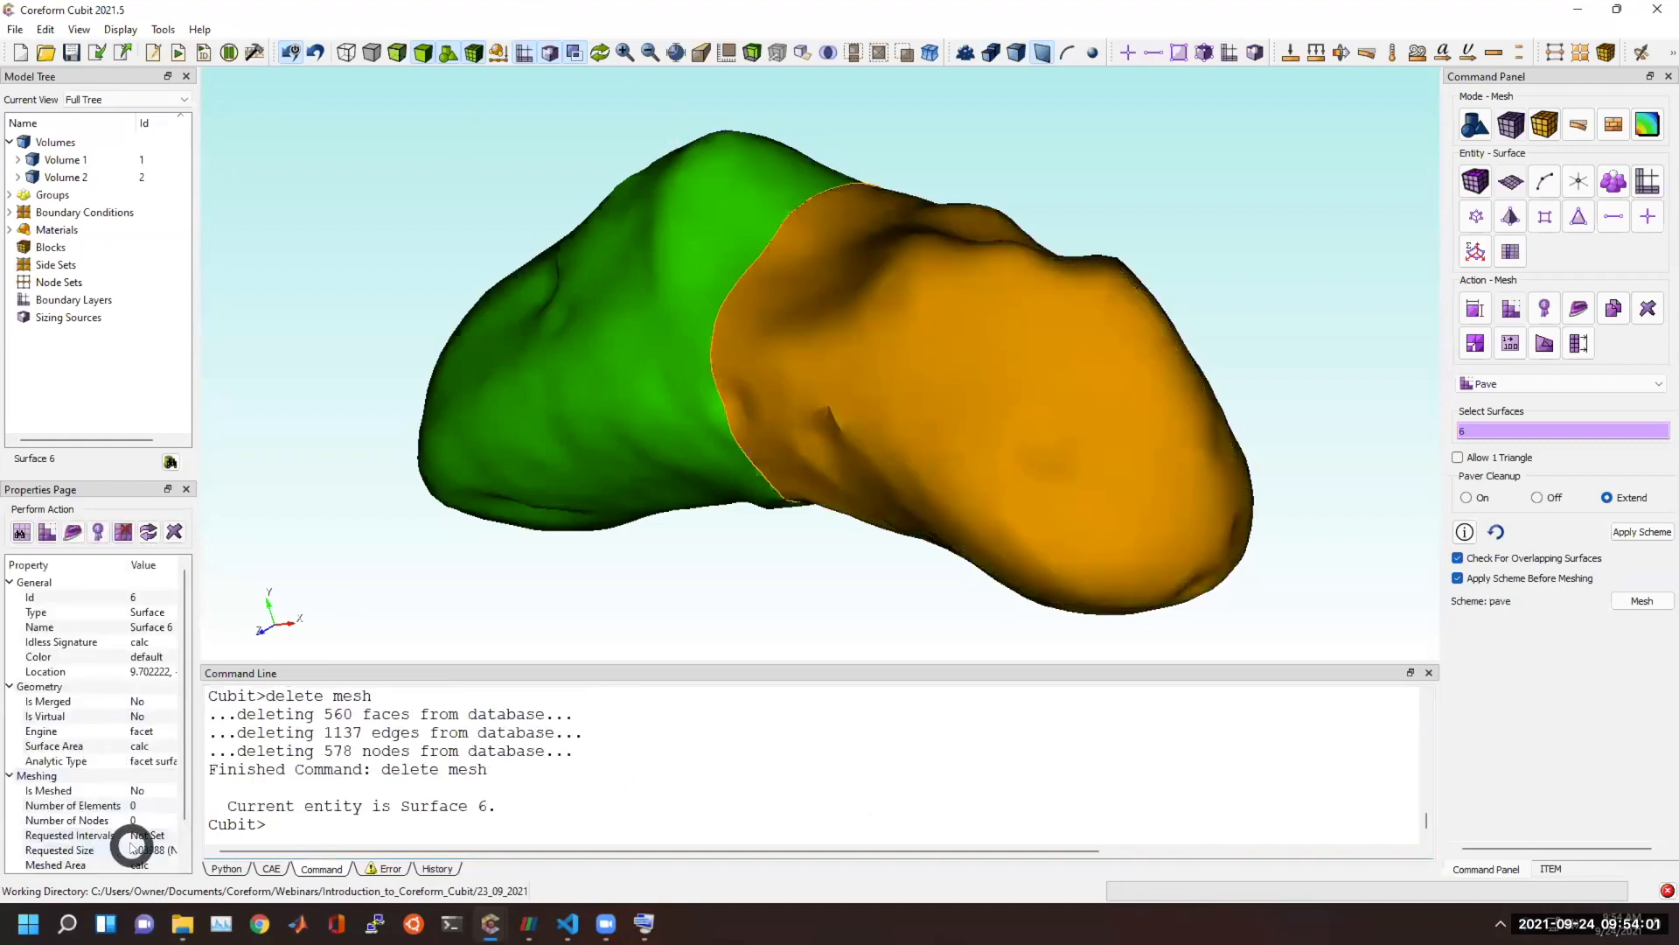
pyautogui.click(396, 829)
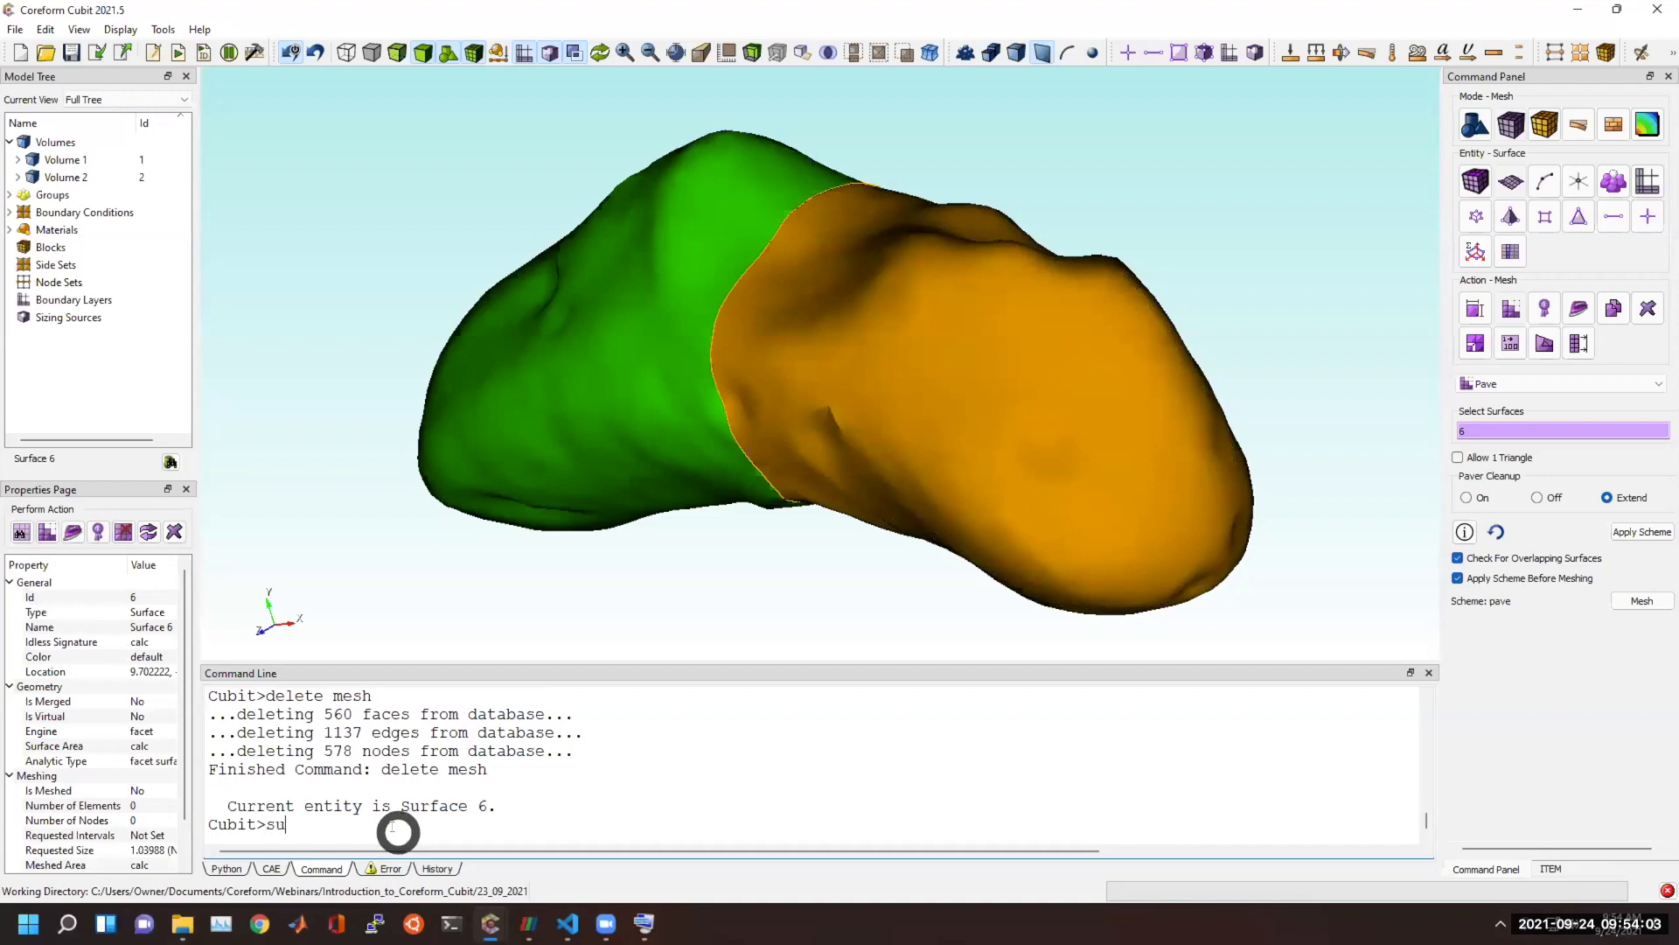
pyautogui.write('surf all size .25')
pyautogui.press('Return')
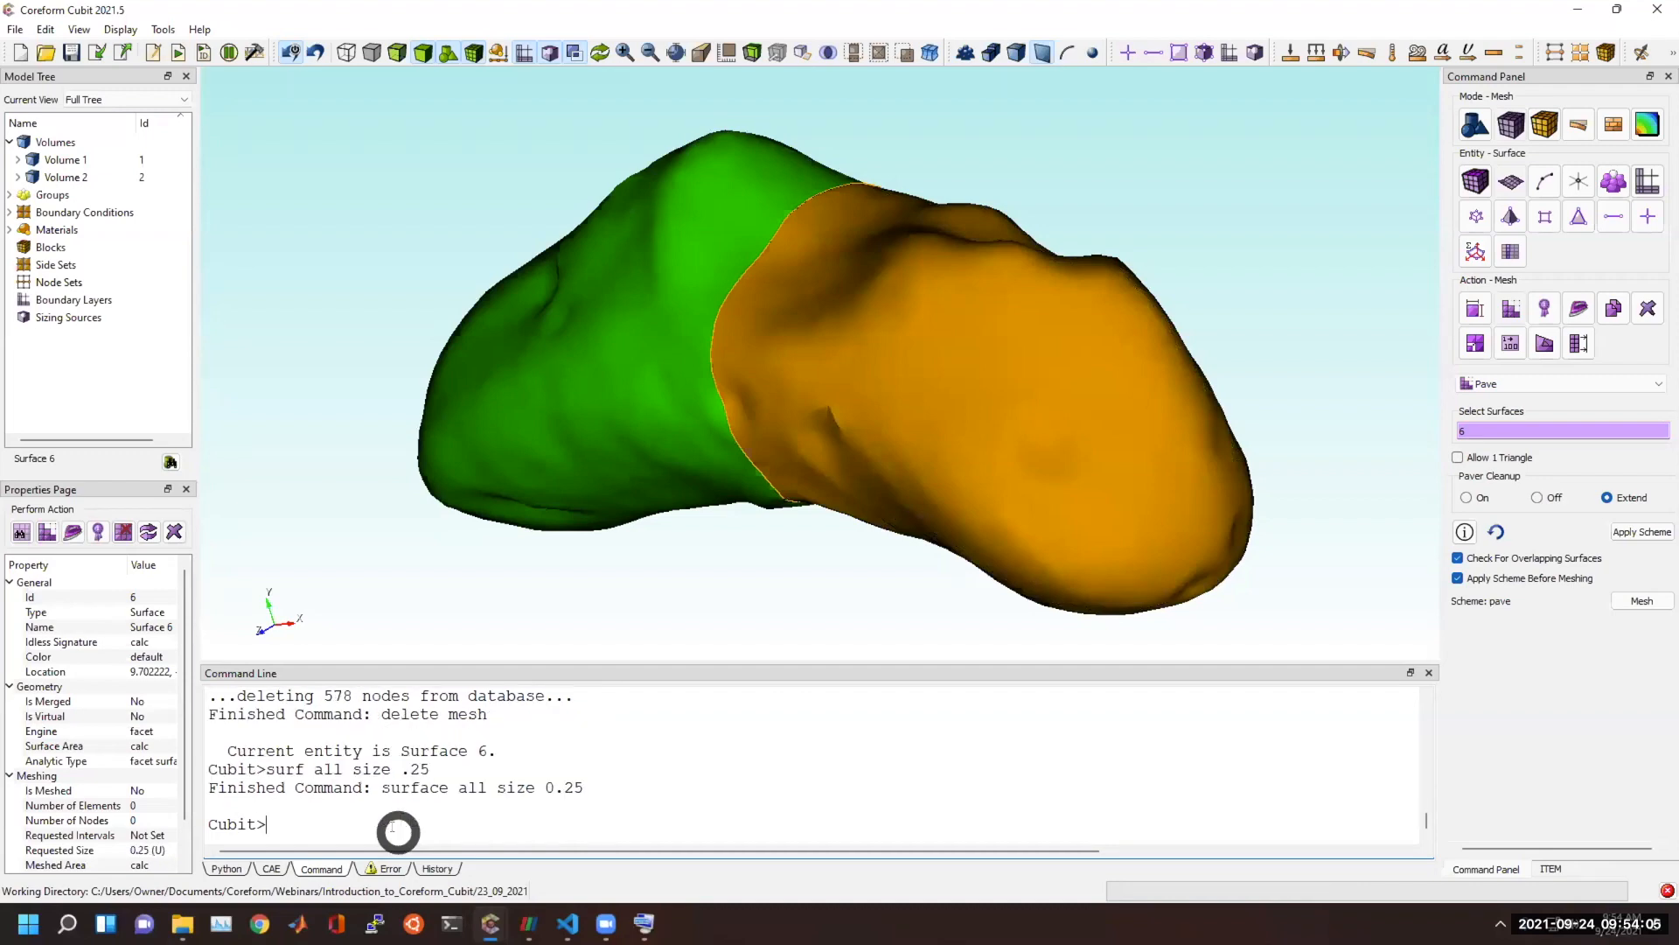
pyautogui.write('mesh surf 6')
pyautogui.press('Return')
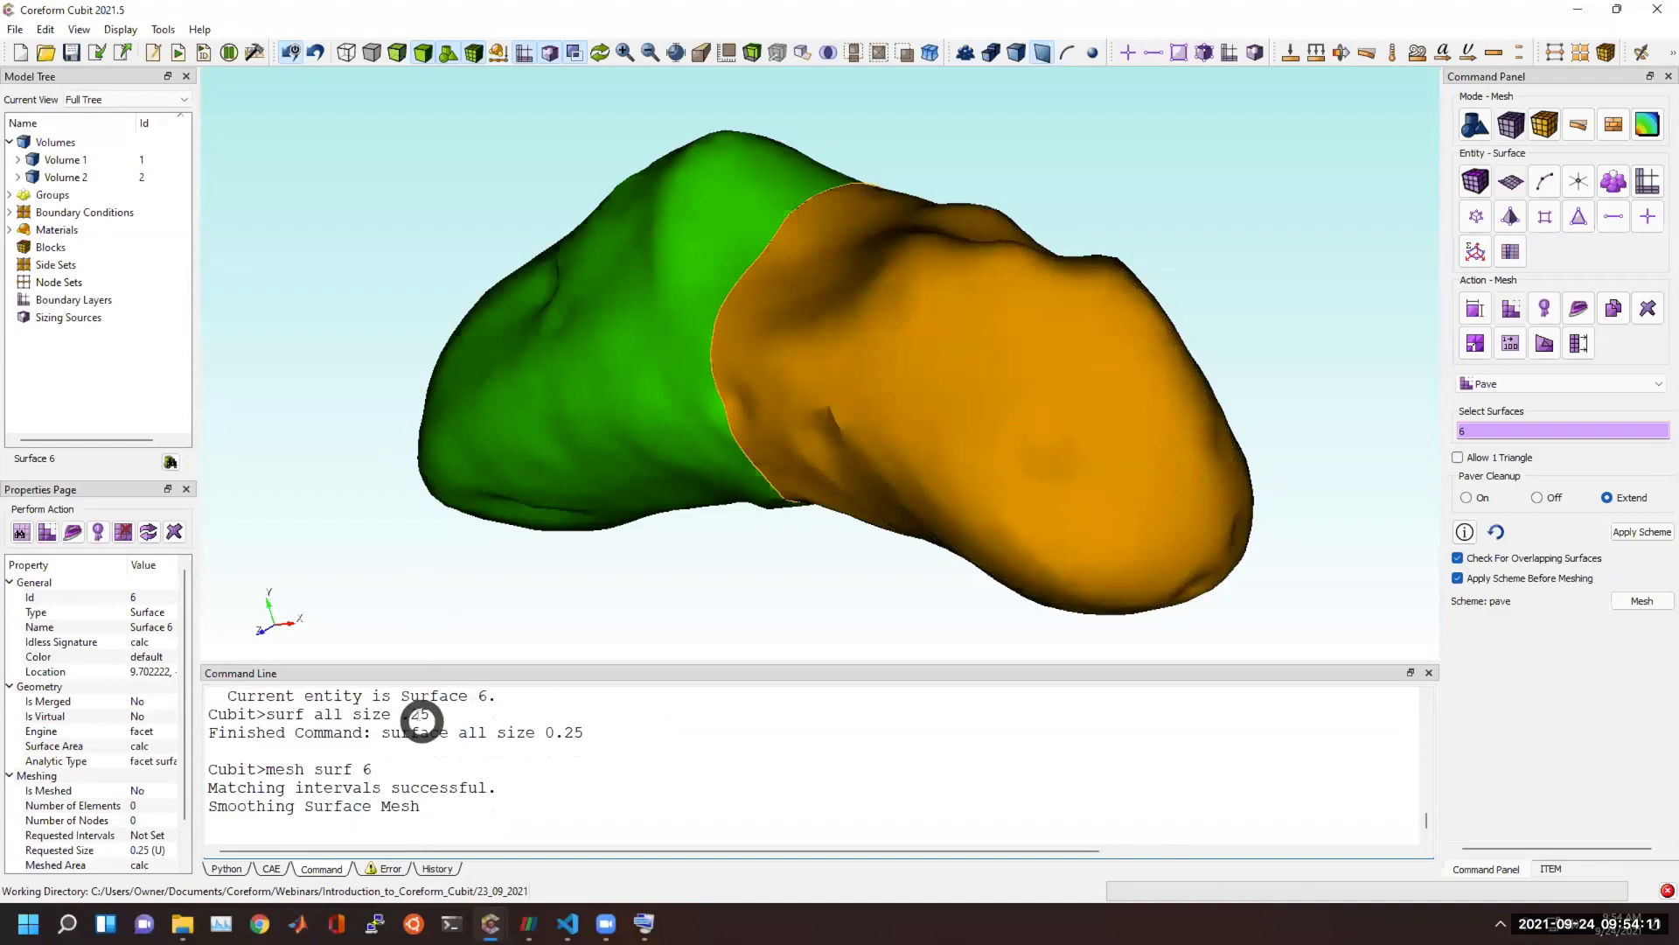
# Examine the fine paved mesh on the yellow half up close and from several sides.
pyautogui.click(765, 566)
pyautogui.scroll(3, 847, 459)
pyautogui.scroll(1, 847, 459)
pyautogui.moveTo(828, 431); pyautogui.dragTo(778, 405)
pyautogui.scroll(-3, 779, 405)
pyautogui.moveTo(894, 390); pyautogui.dragTo(435, 362)
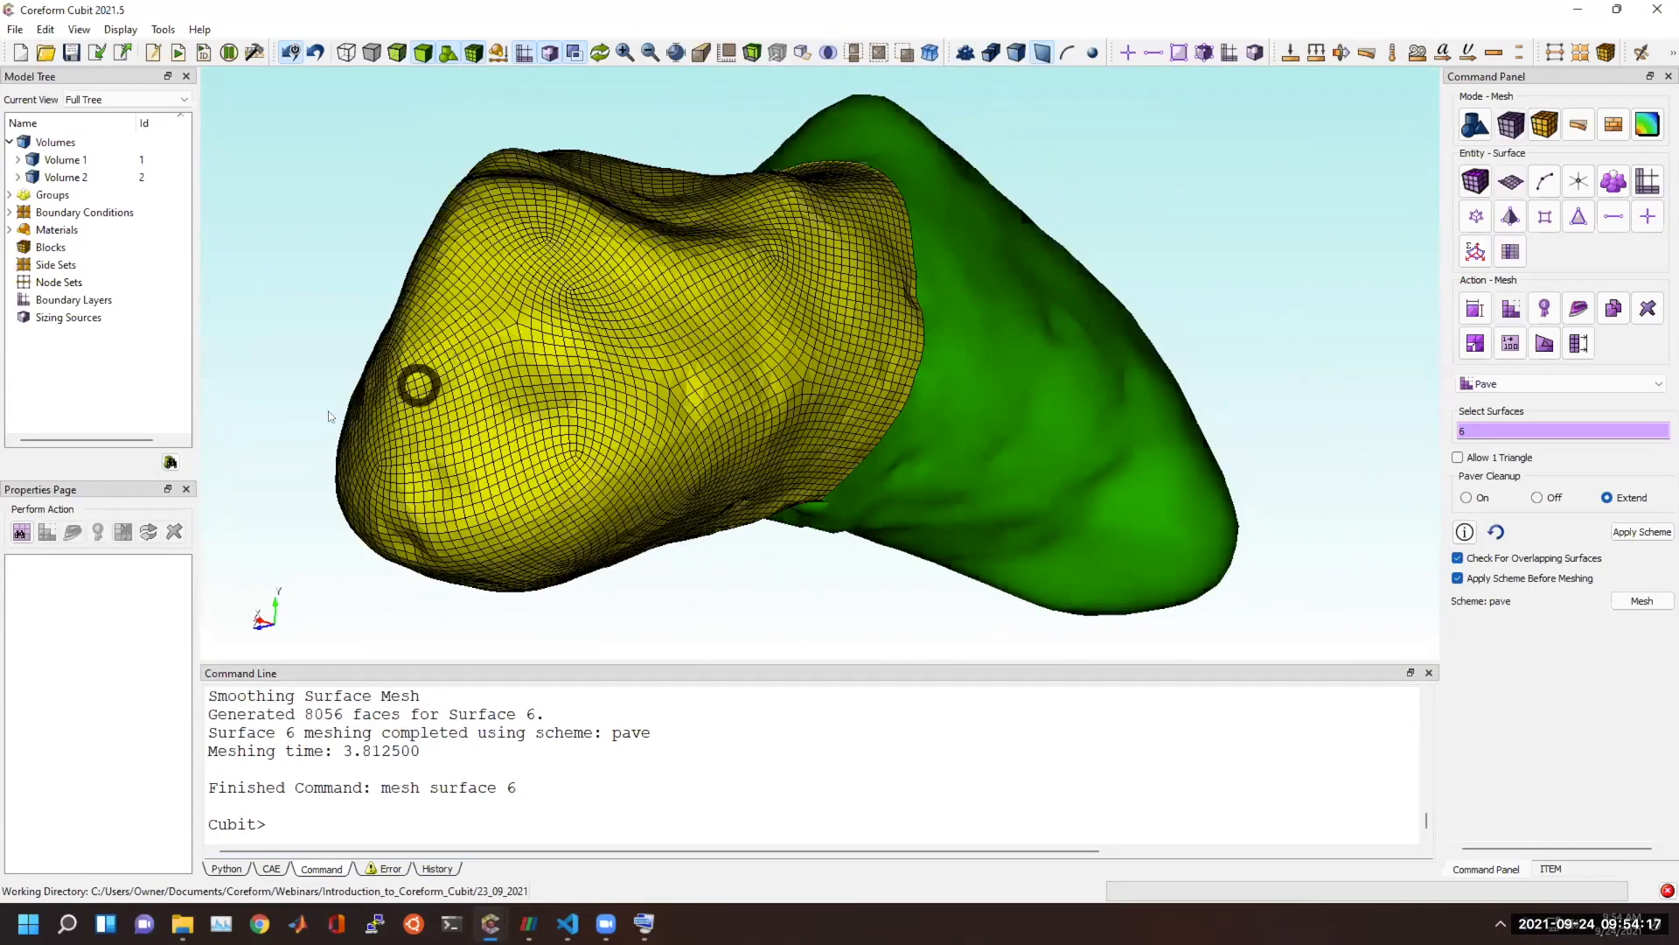
pyautogui.click(270, 441)
pyautogui.moveTo(266, 446); pyautogui.dragTo(840, 610)
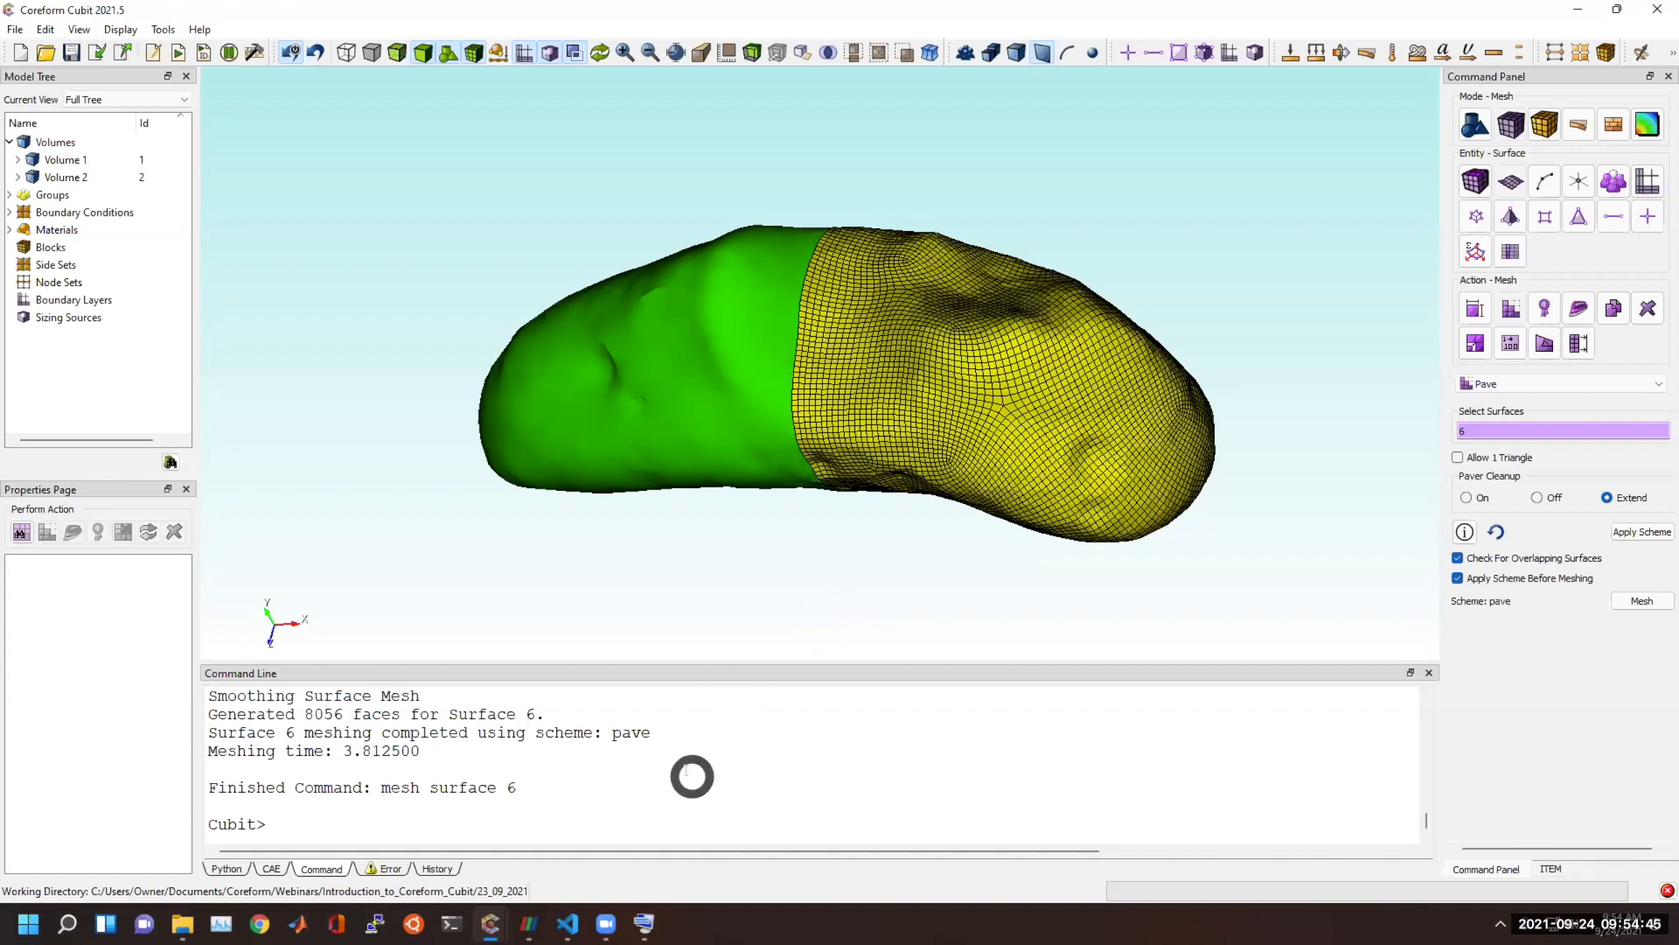
# Start a new model and import the ACIS file knuckle.sat with the default import options.
pyautogui.click(674, 836)
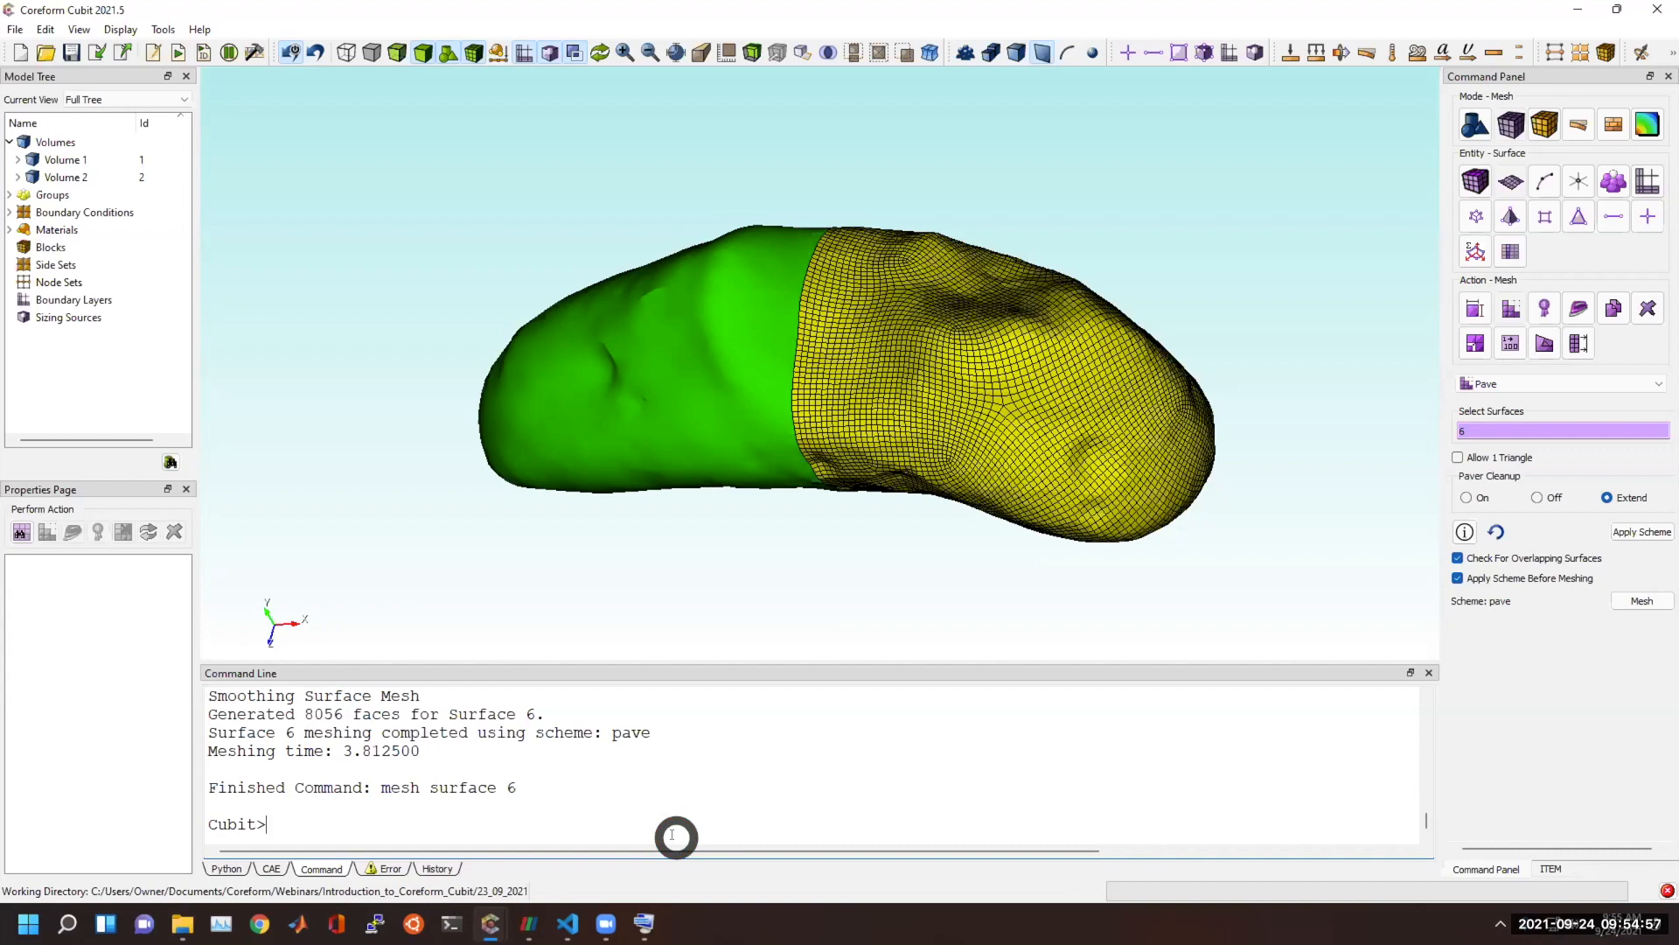
pyautogui.click(23, 60)
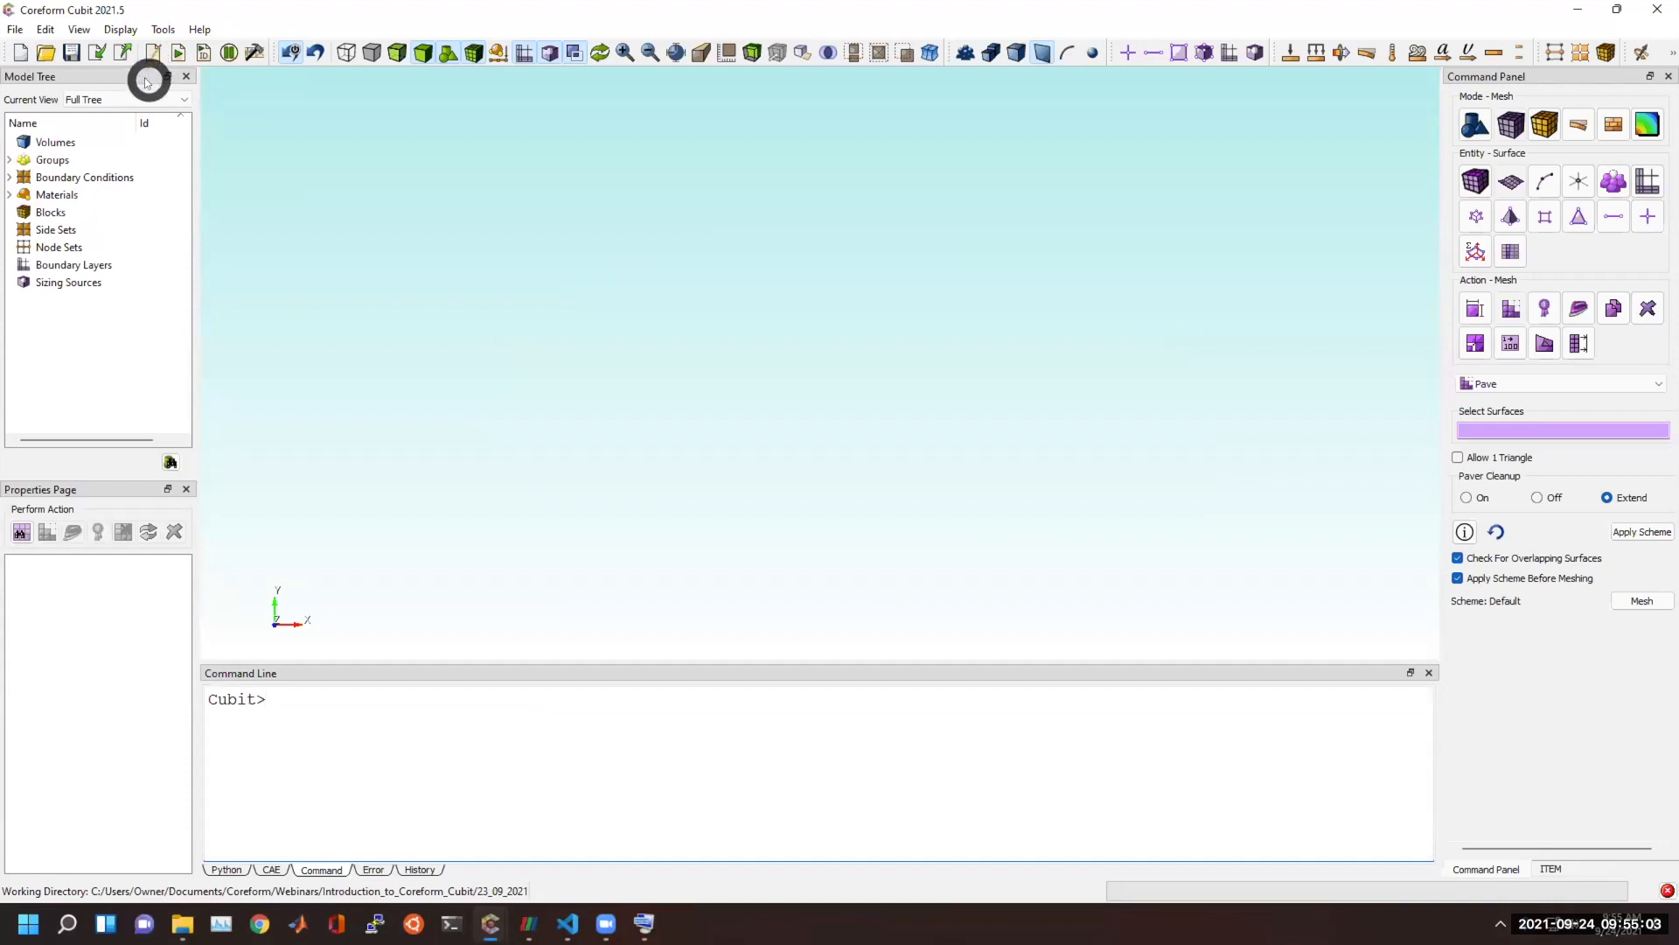
pyautogui.click(98, 52)
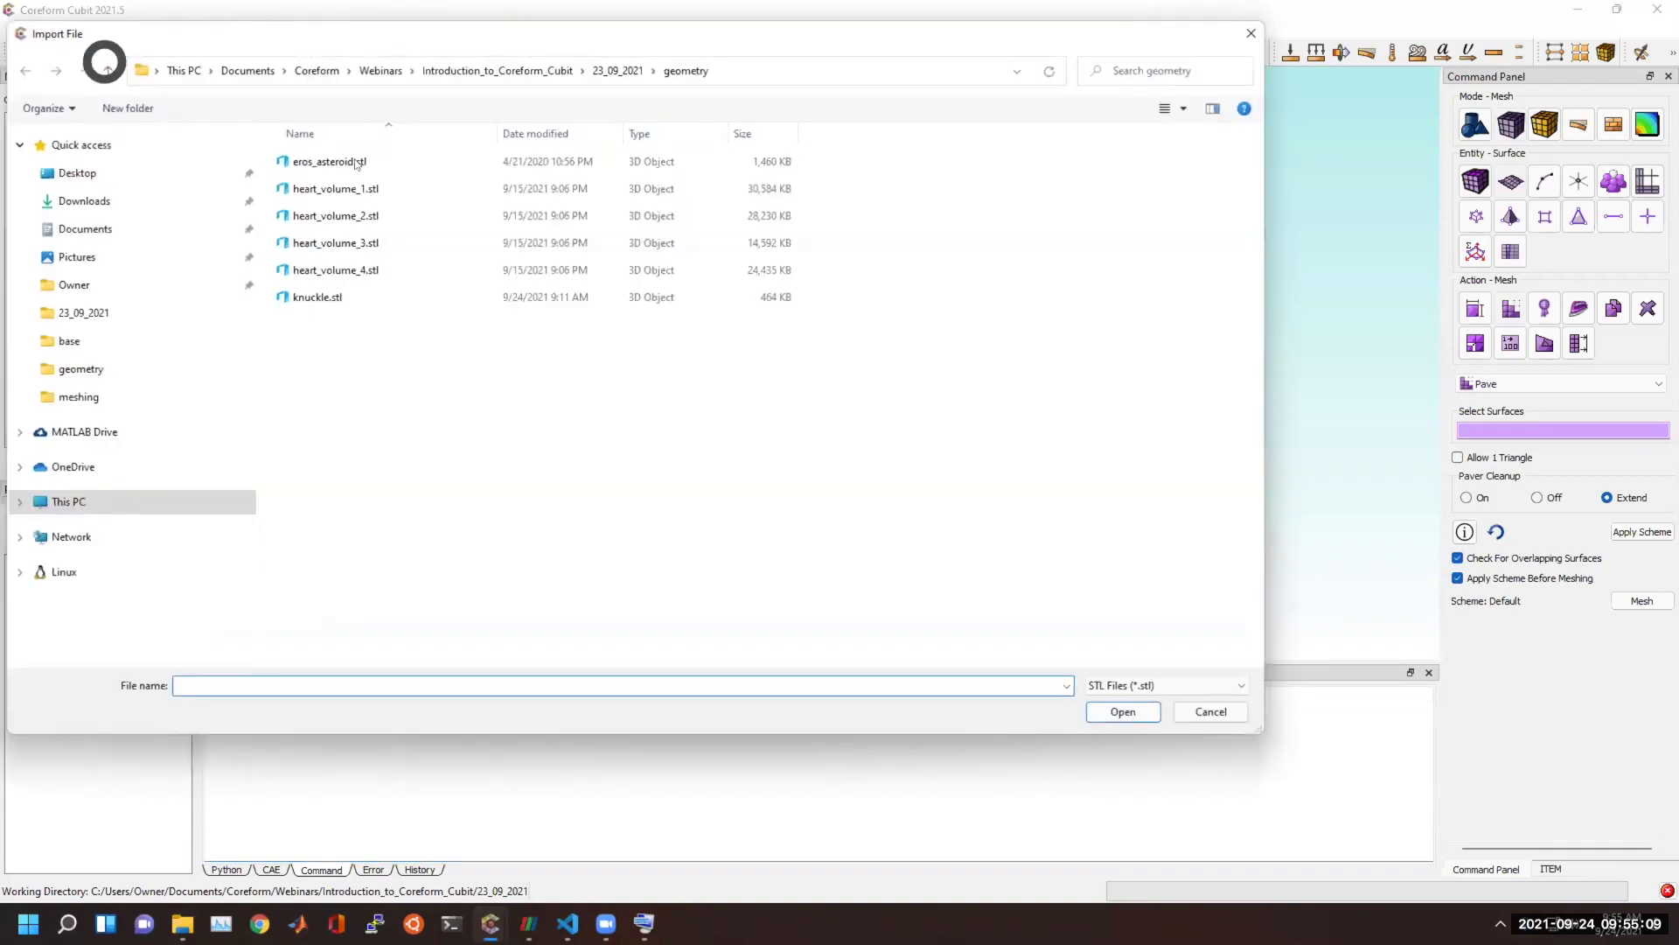
pyautogui.click(1184, 684)
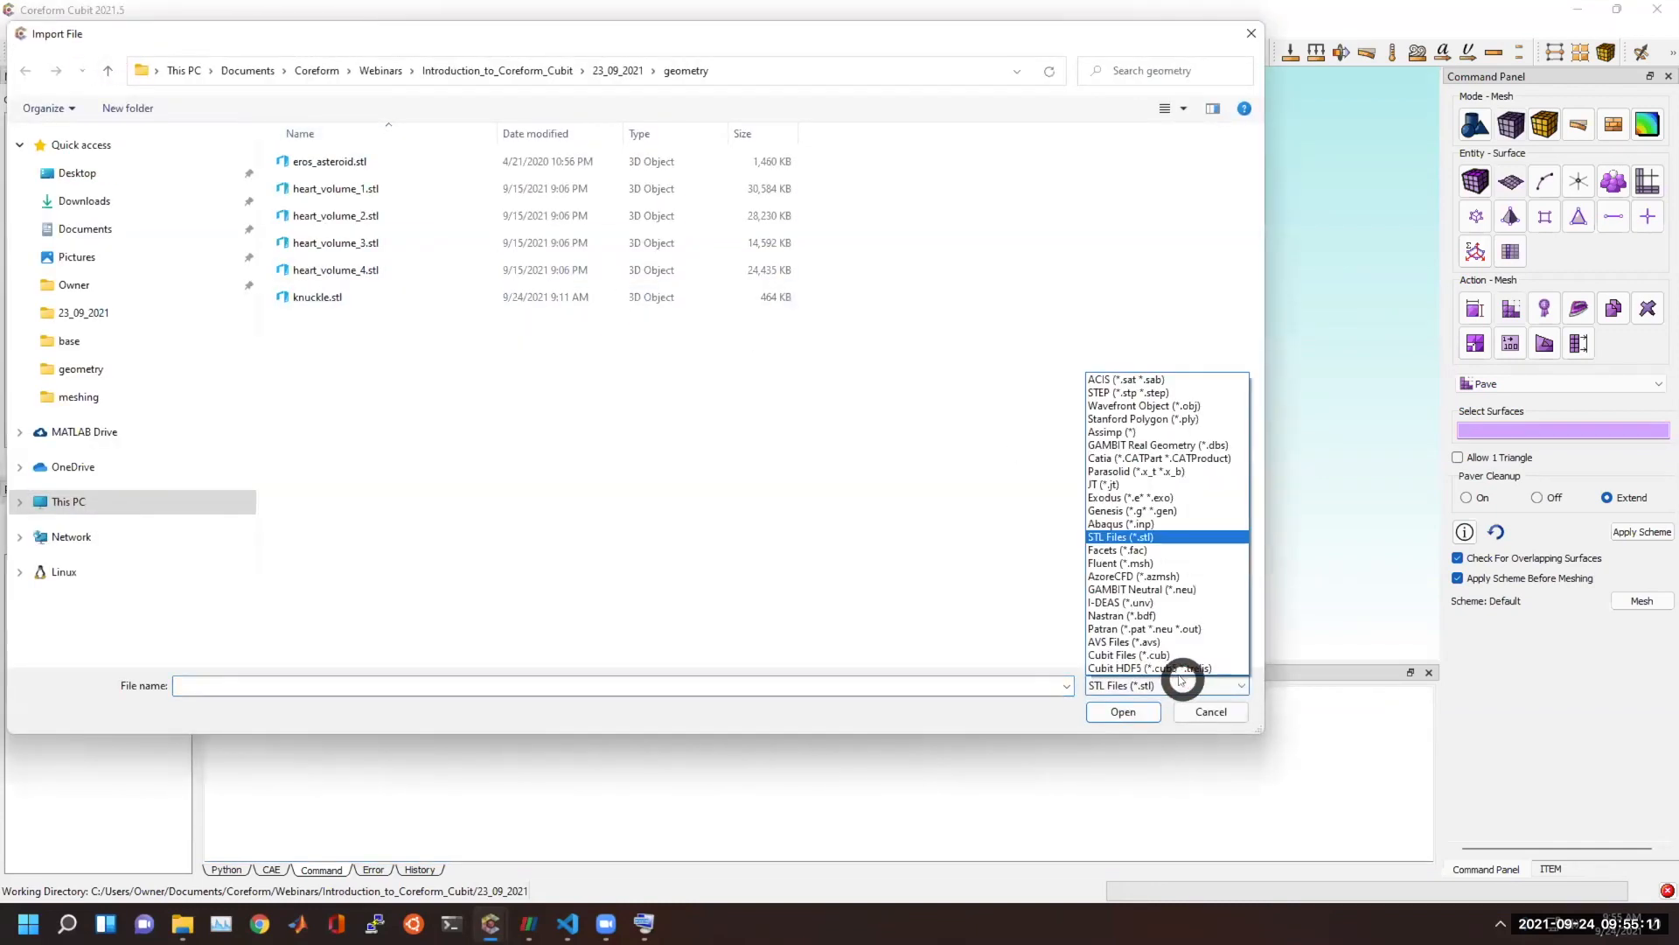
pyautogui.click(1169, 380)
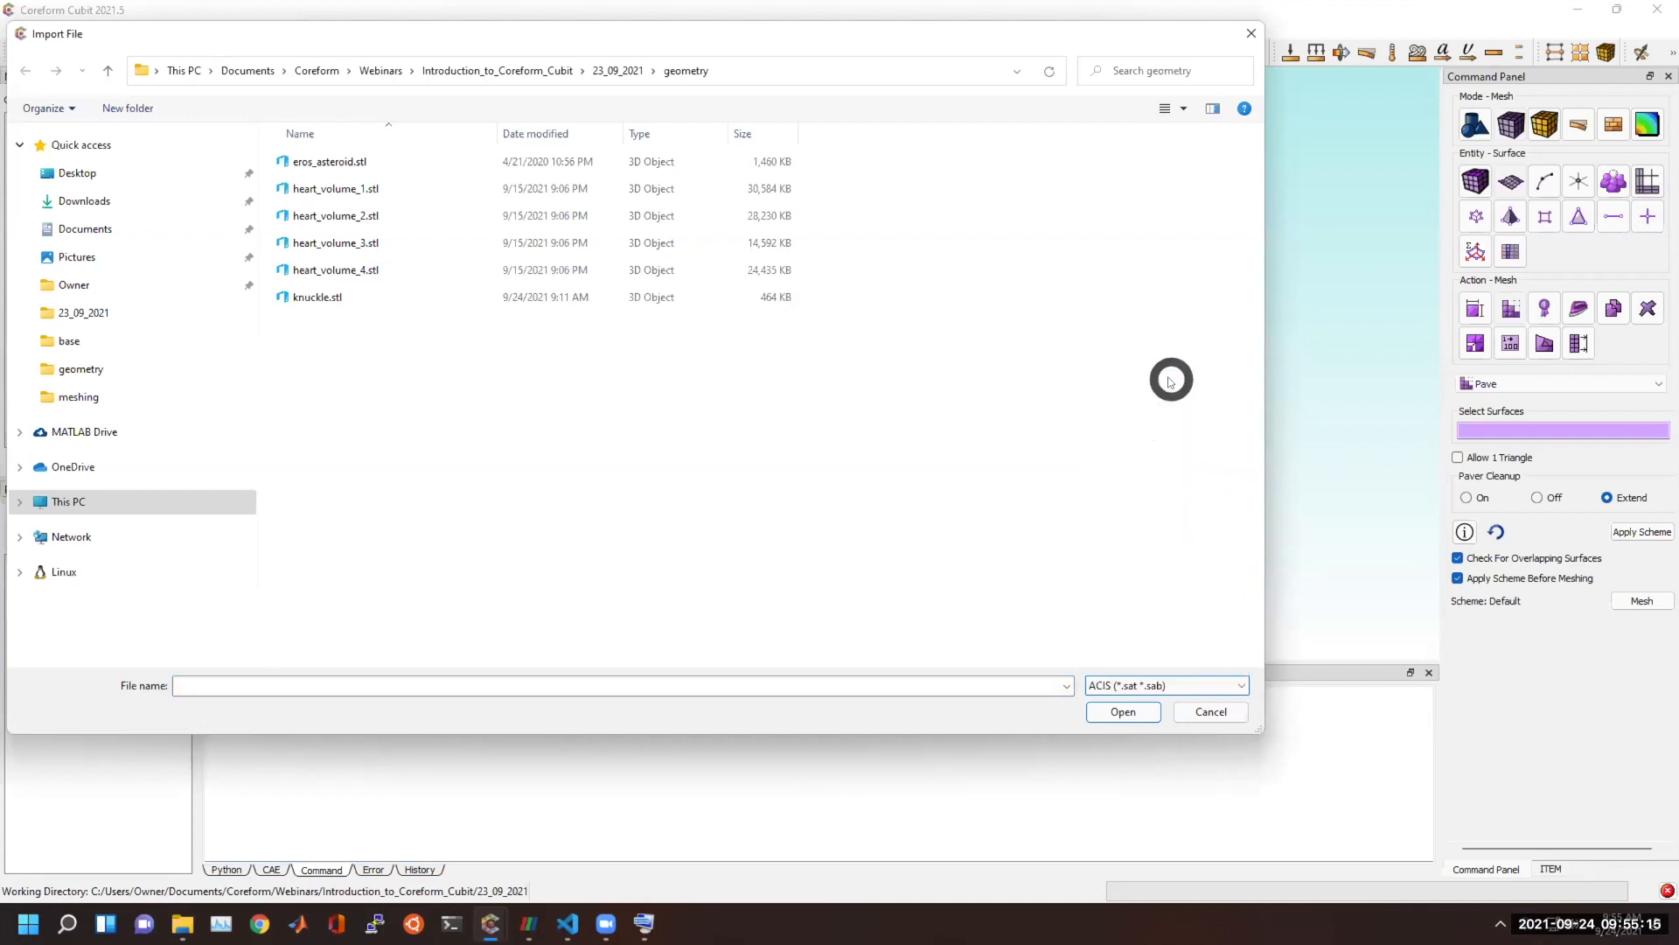
pyautogui.doubleClick(442, 163)
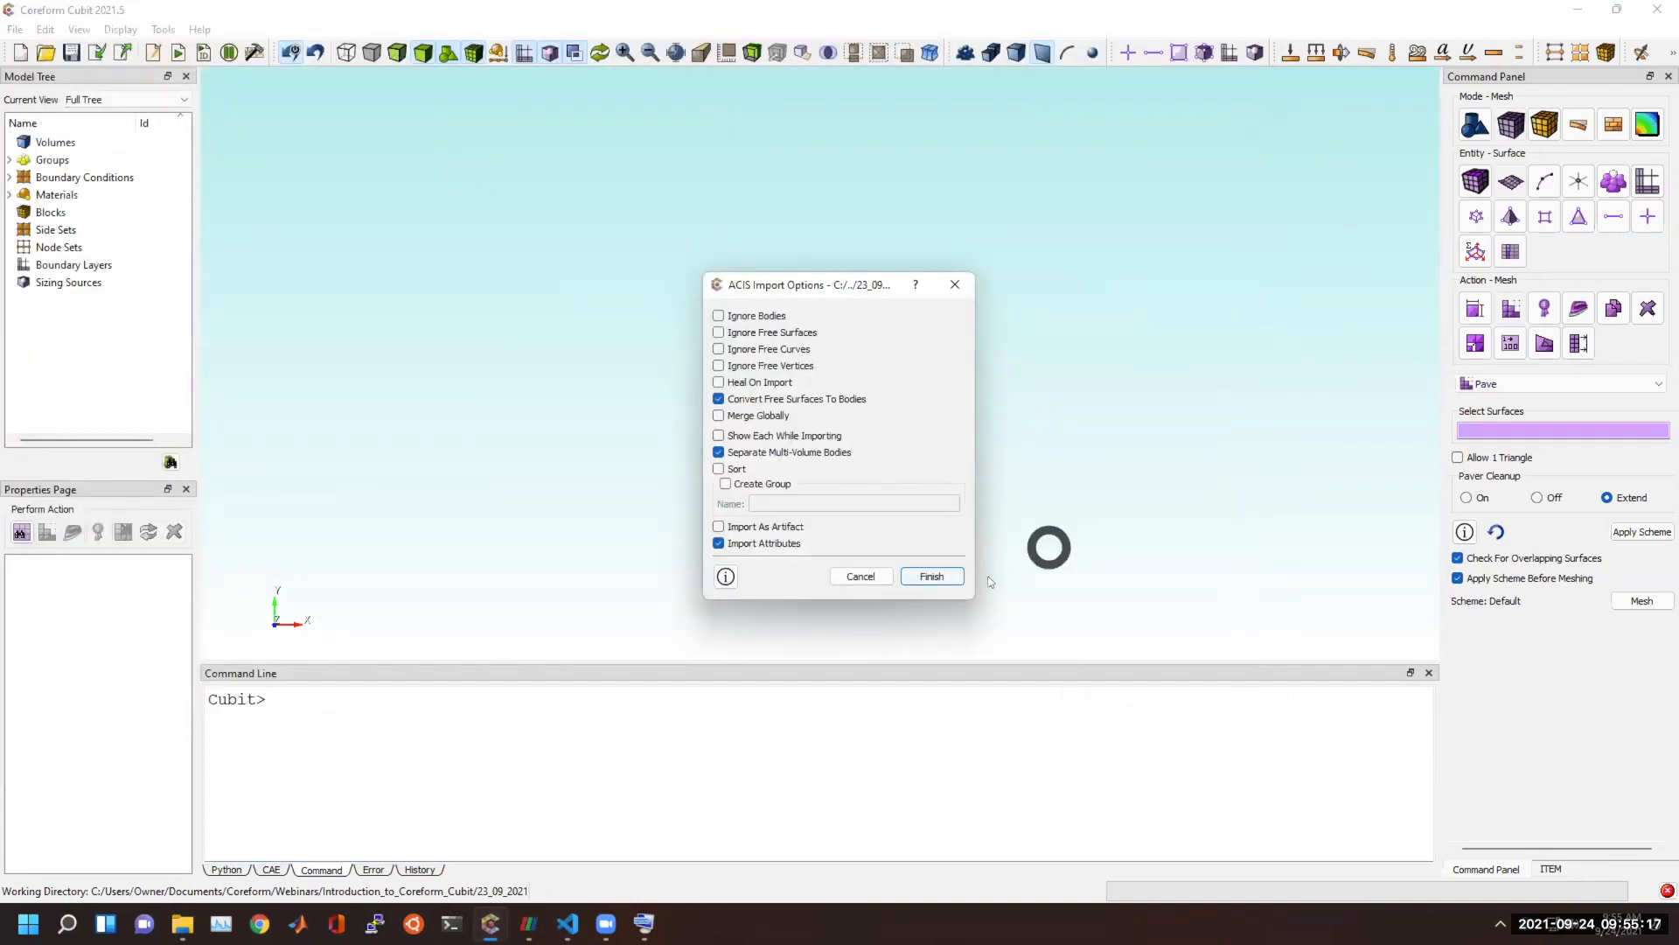
pyautogui.click(941, 577)
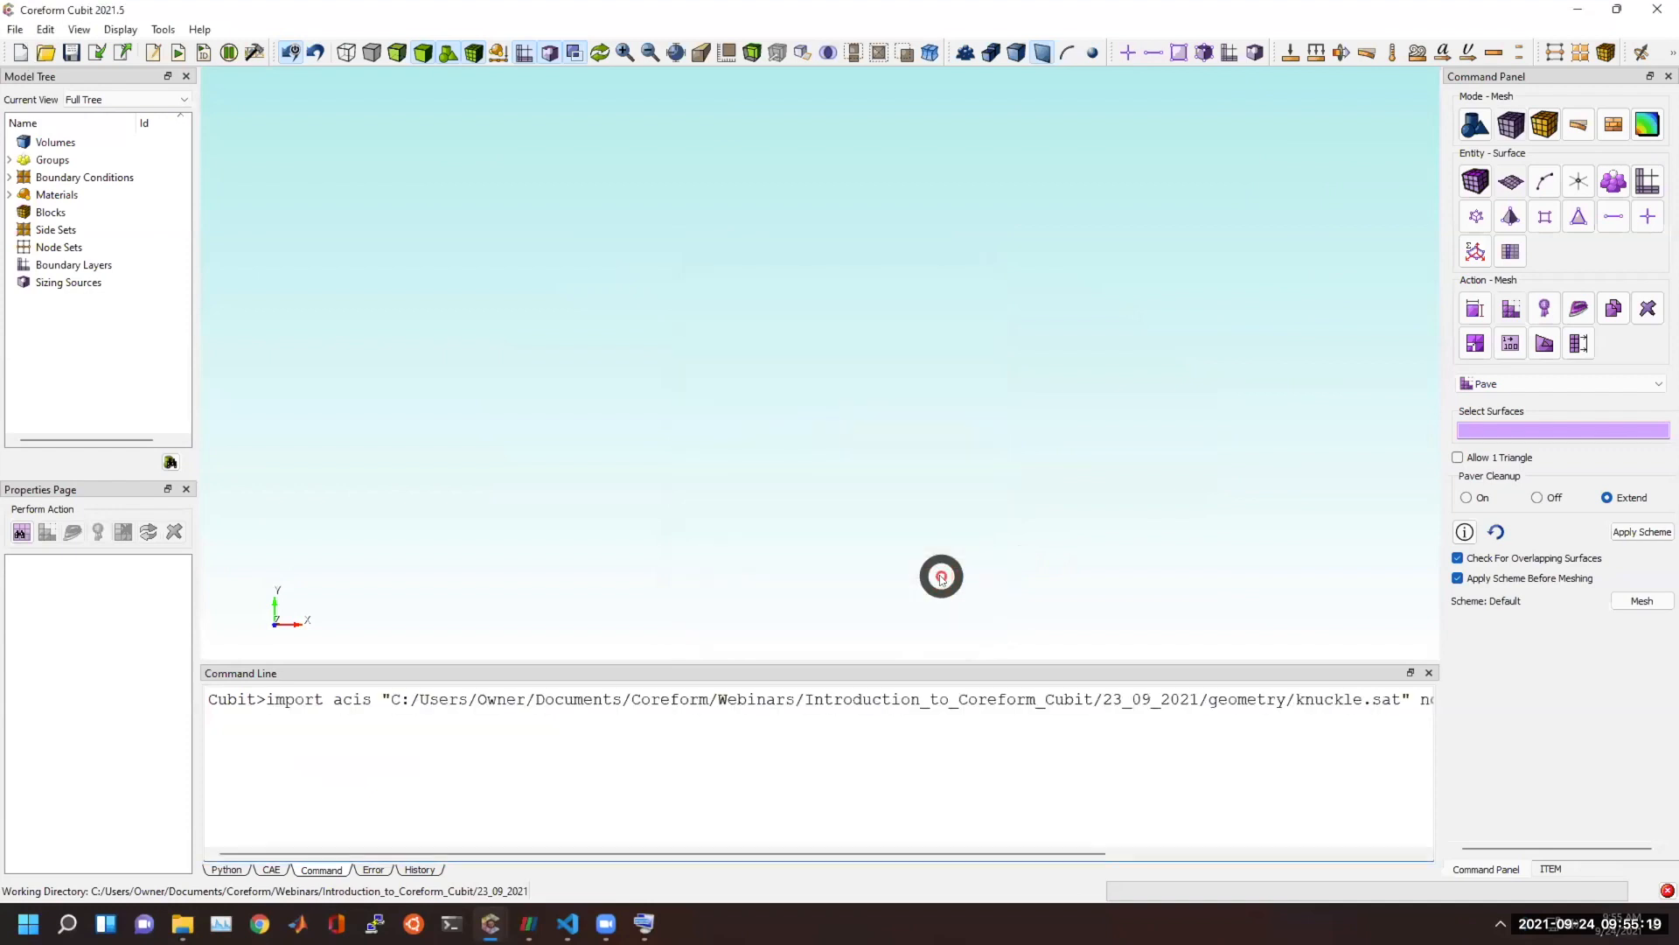
pyautogui.keyDown('ctrl'); pyautogui.moveTo(941, 574); pyautogui.dragTo(962, 455); pyautogui.keyUp('ctrl')
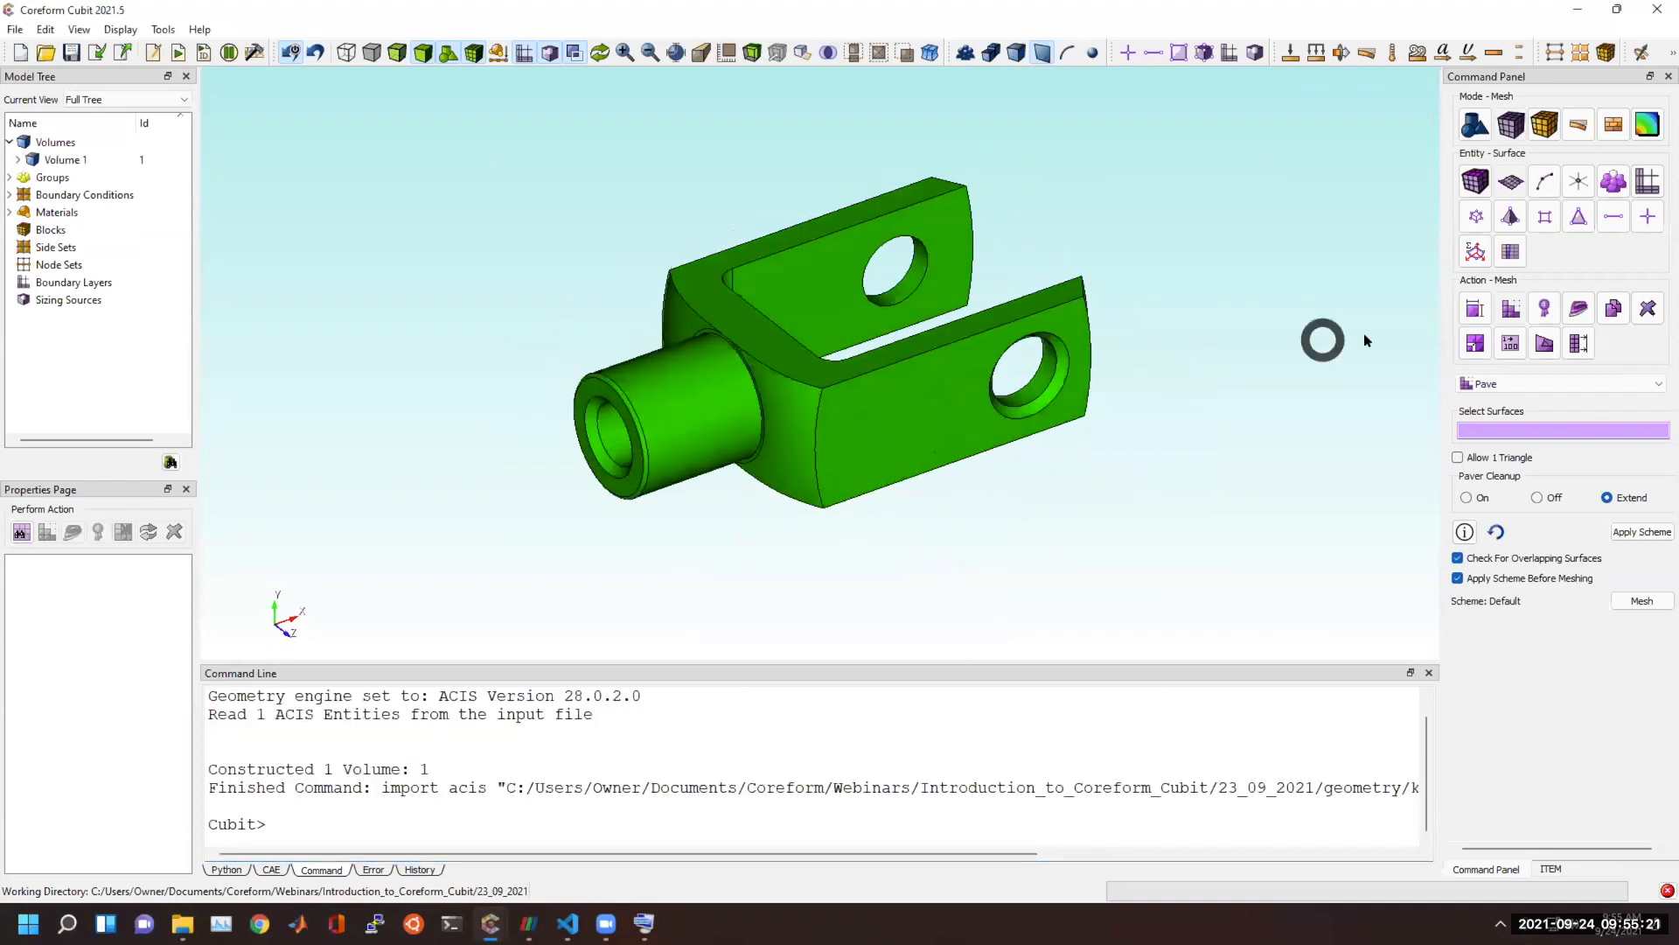
# Reset to a new model and import the STEP file ETA 6497-1 Movement Corrected.STEP with the default import options.
pyautogui.click(1475, 127)
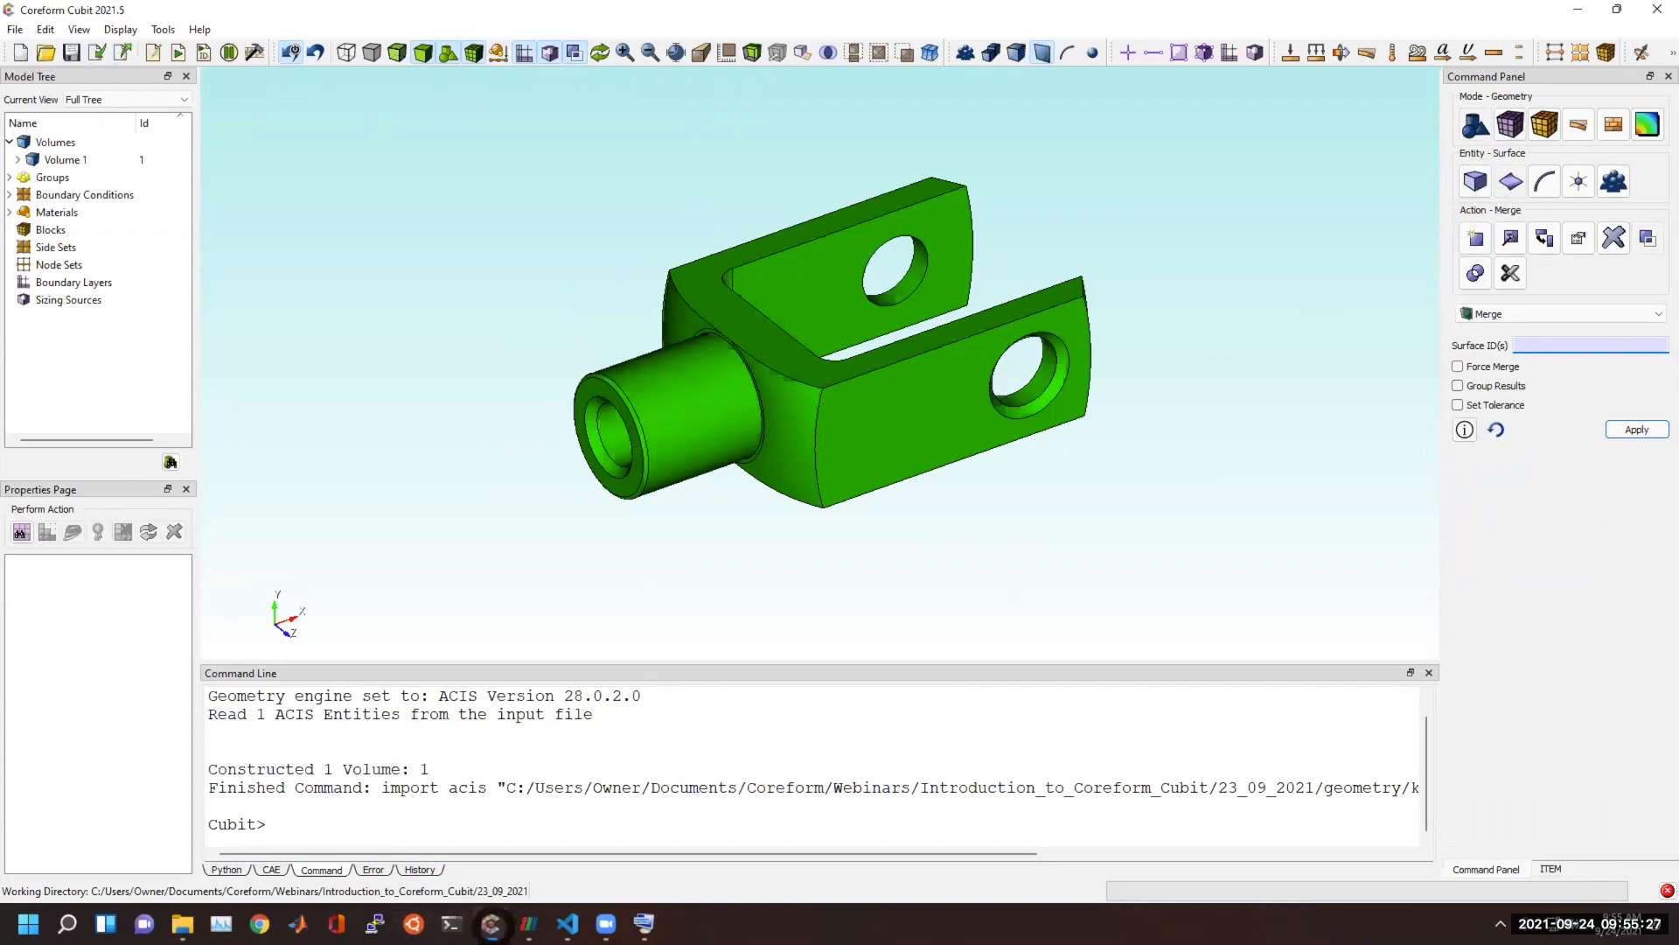
pyautogui.click(490, 924)
pyautogui.click(20, 54)
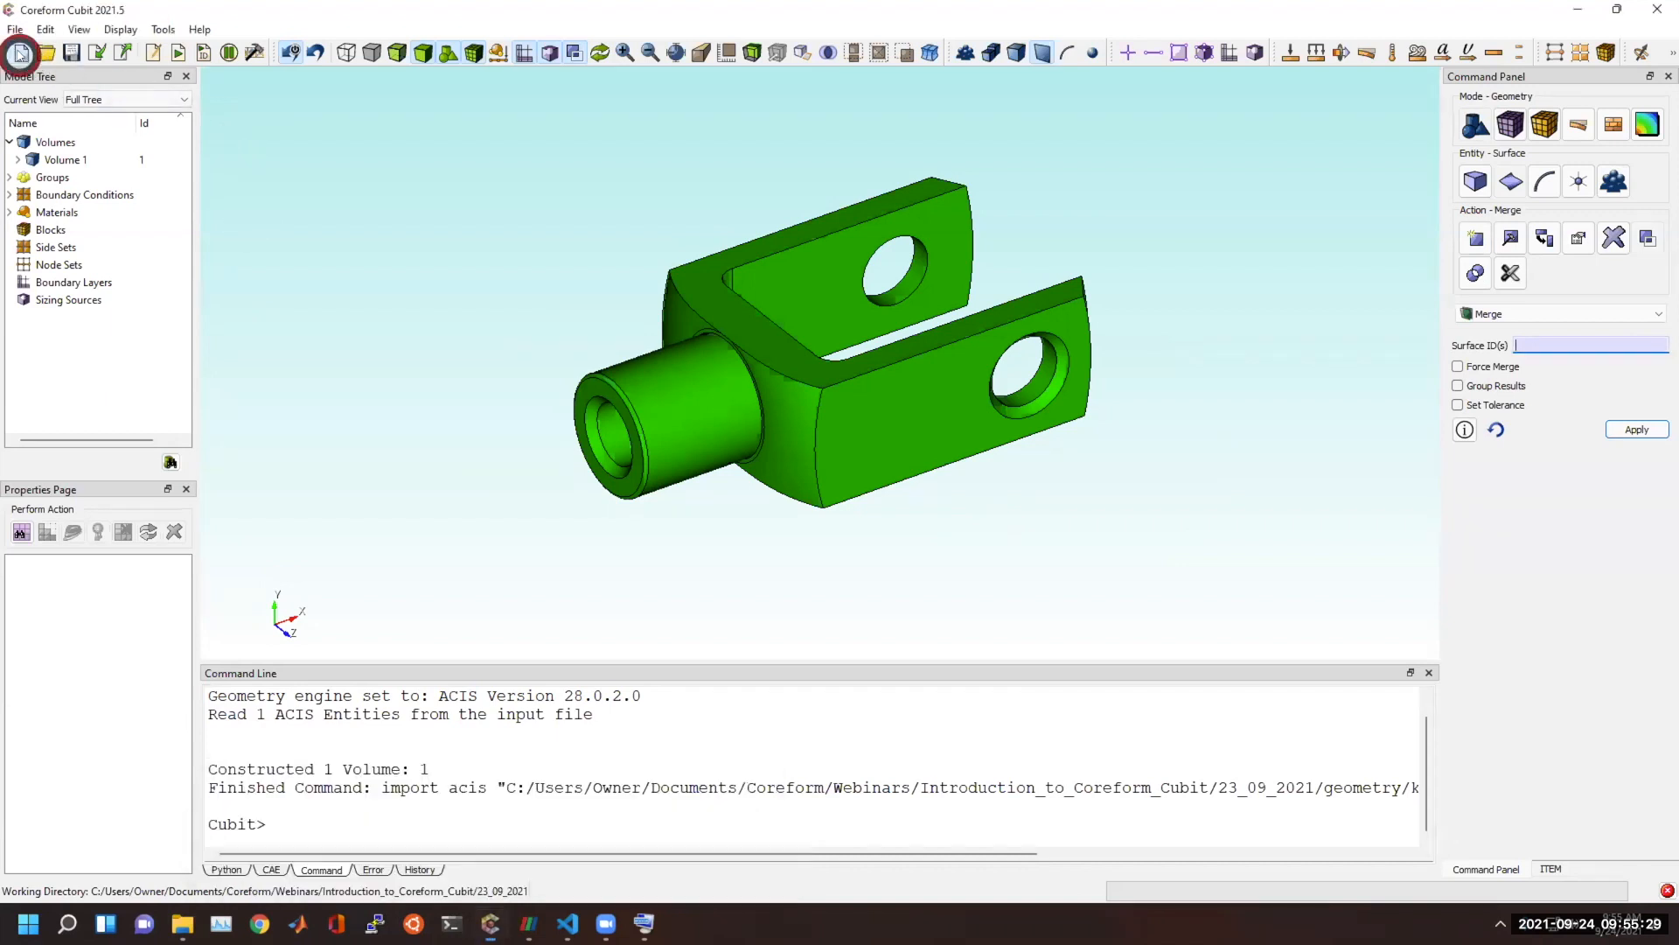
pyautogui.click(97, 52)
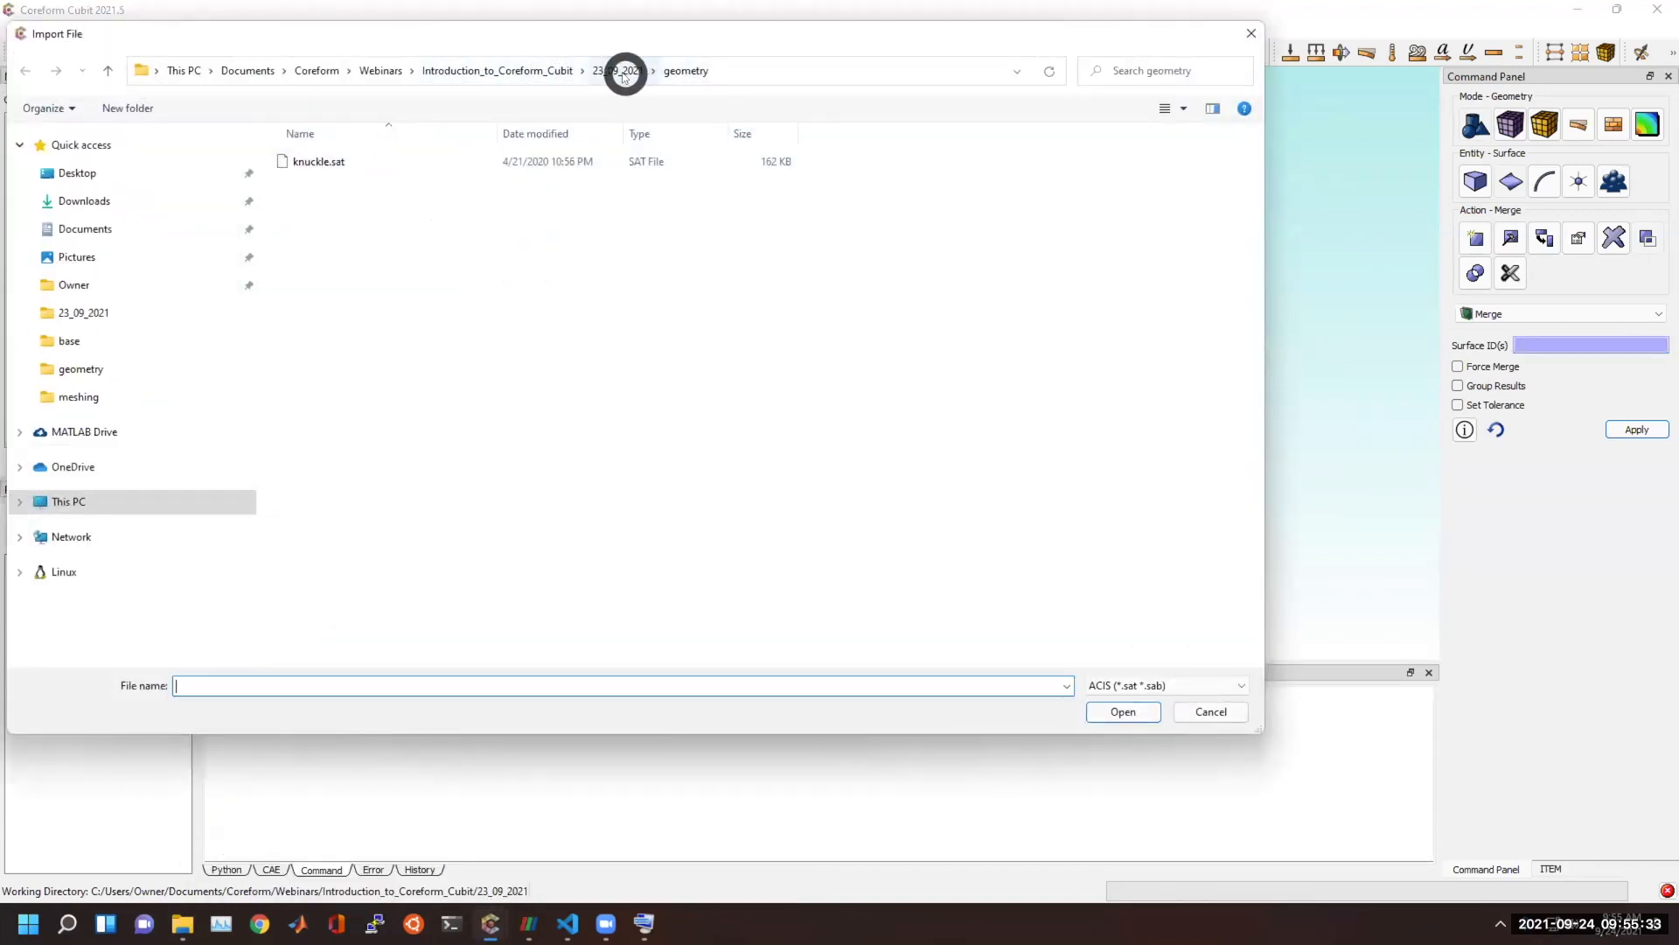
pyautogui.click(1172, 684)
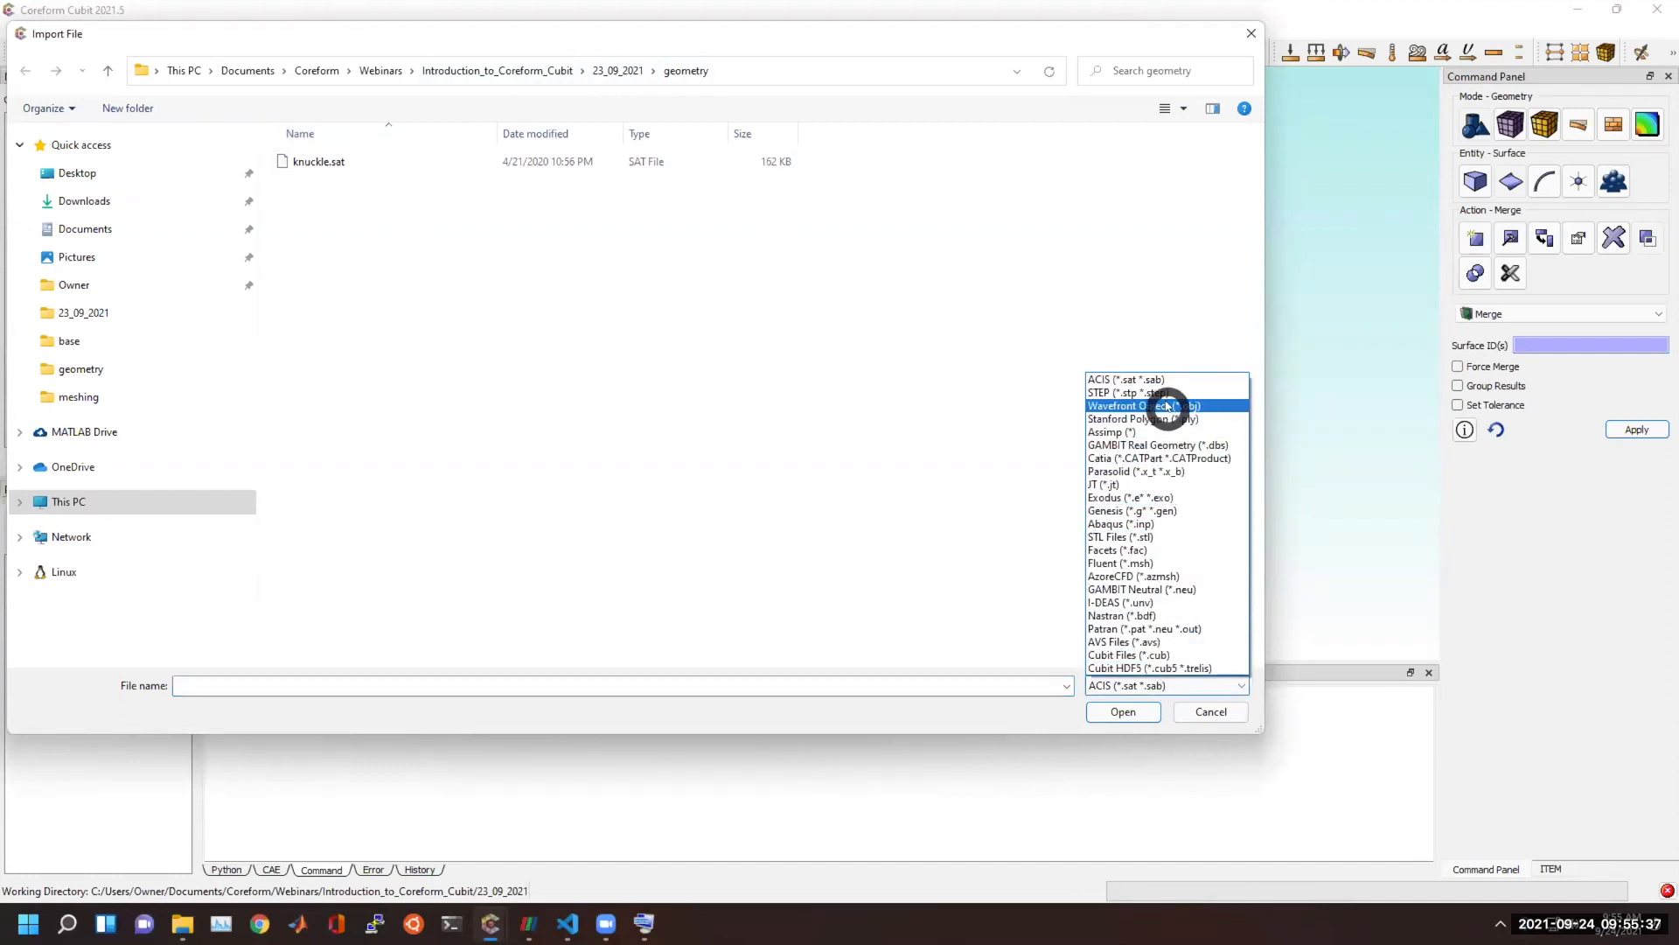
pyautogui.click(1166, 392)
pyautogui.click(393, 161)
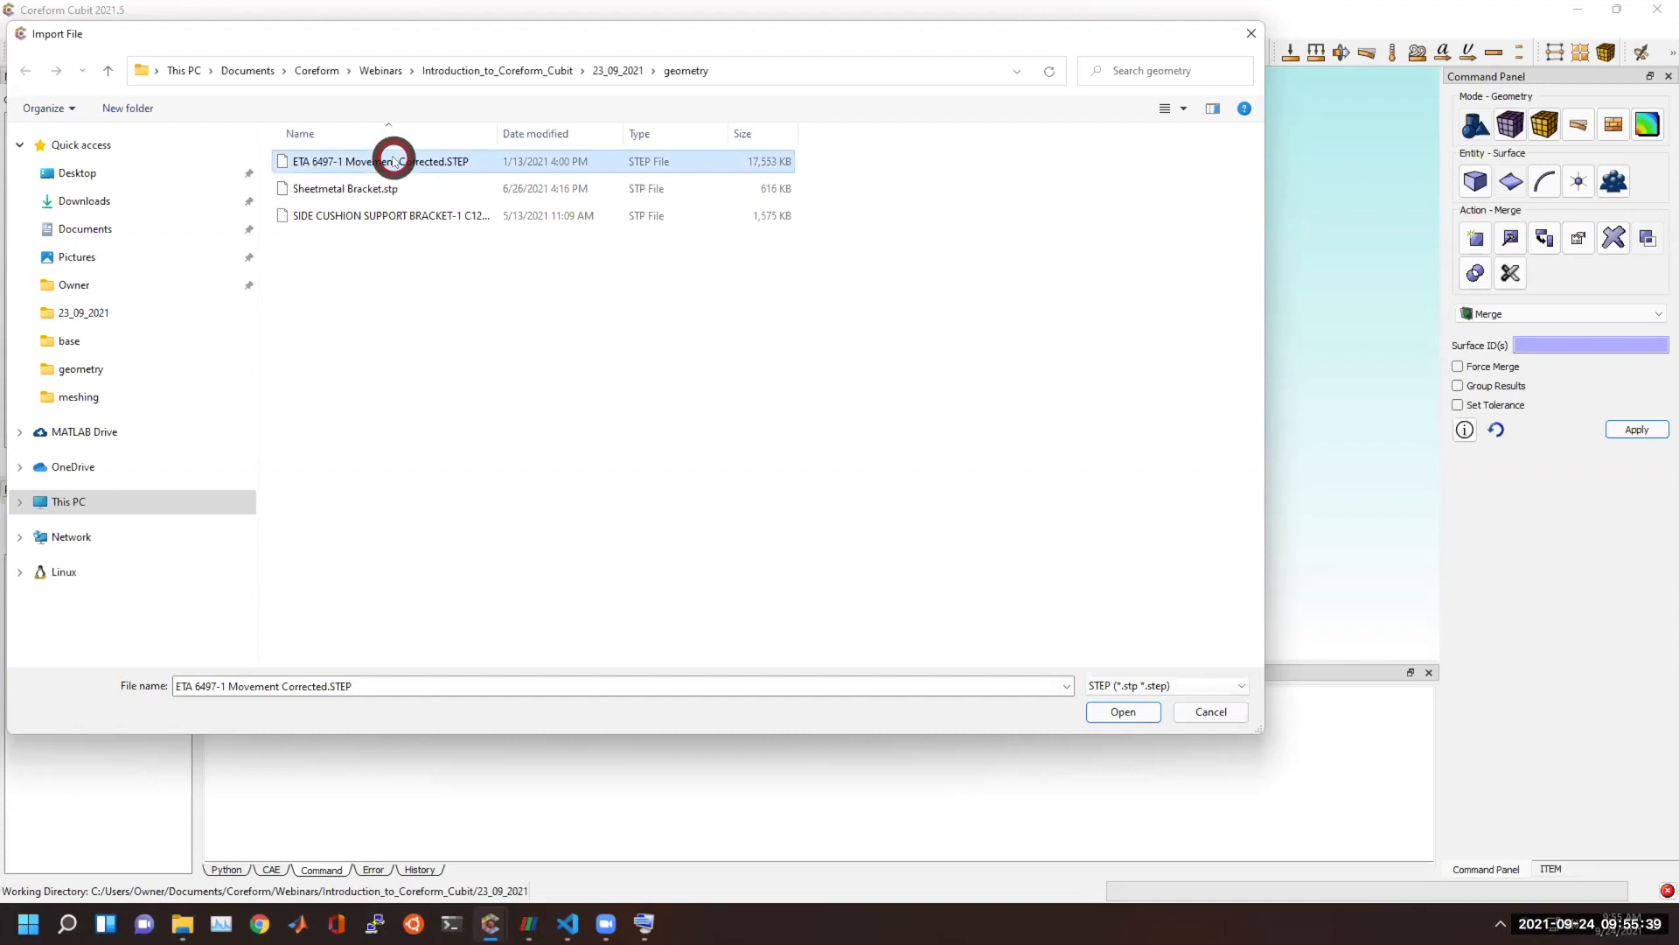
pyautogui.doubleClick(393, 161)
pyautogui.click(930, 543)
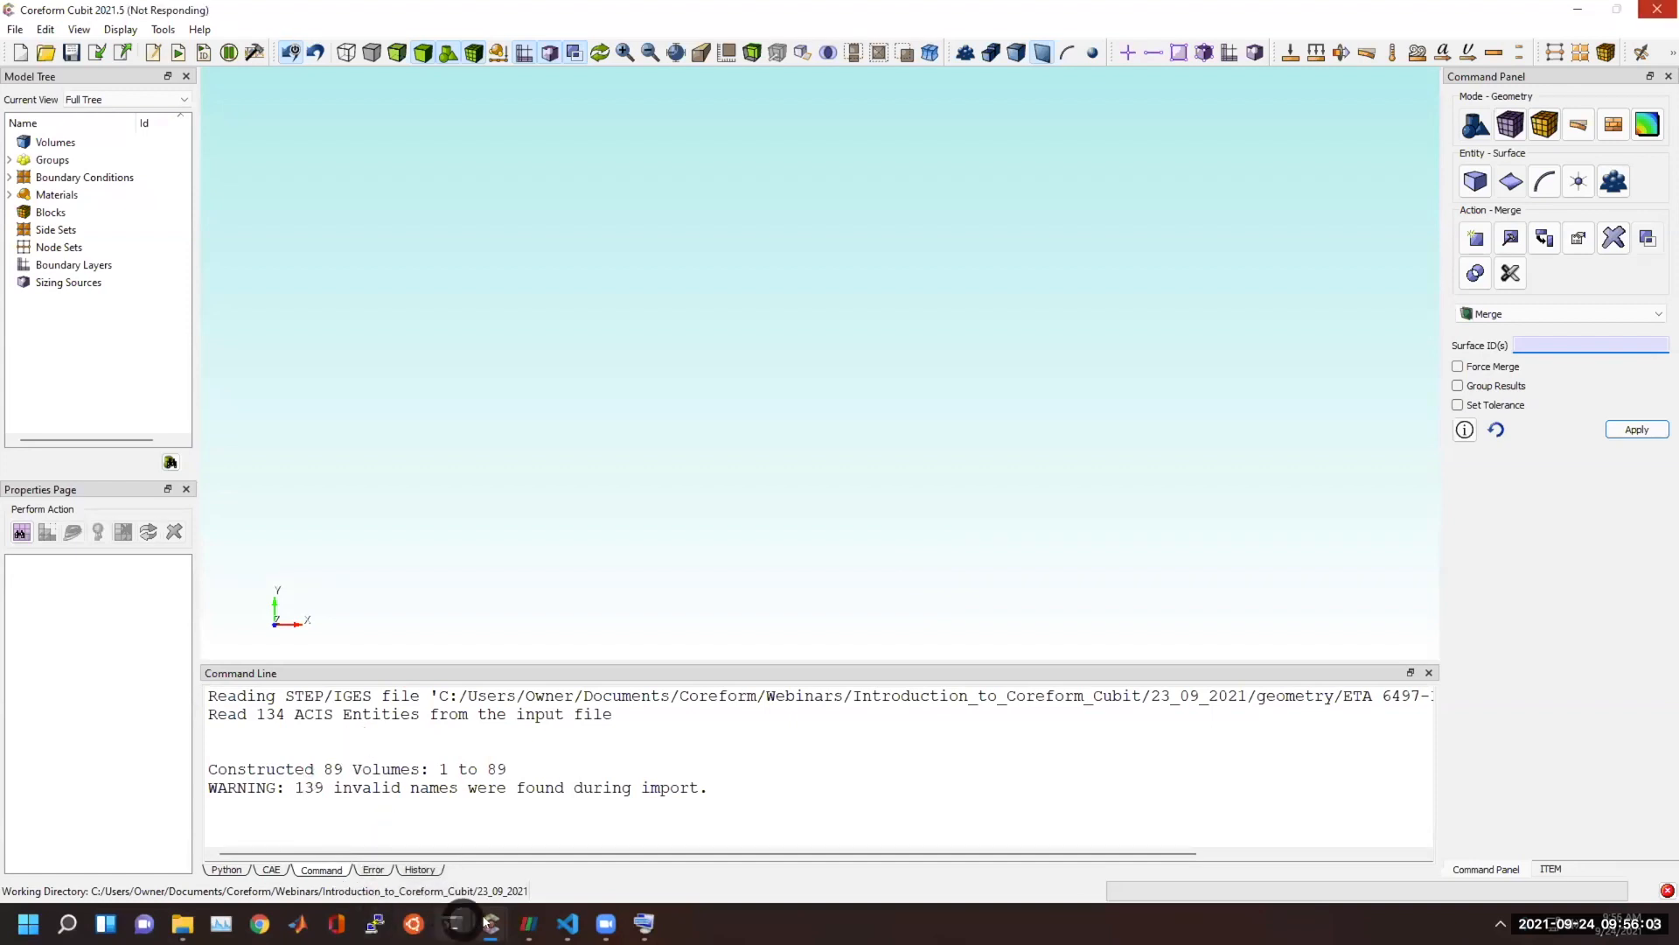
# Switch to the other, empty Coreform Cubit session and import the STL file eros_asteroid.stl with the default import options.
pyautogui.moveTo(490, 923)
pyautogui.click(429, 833)
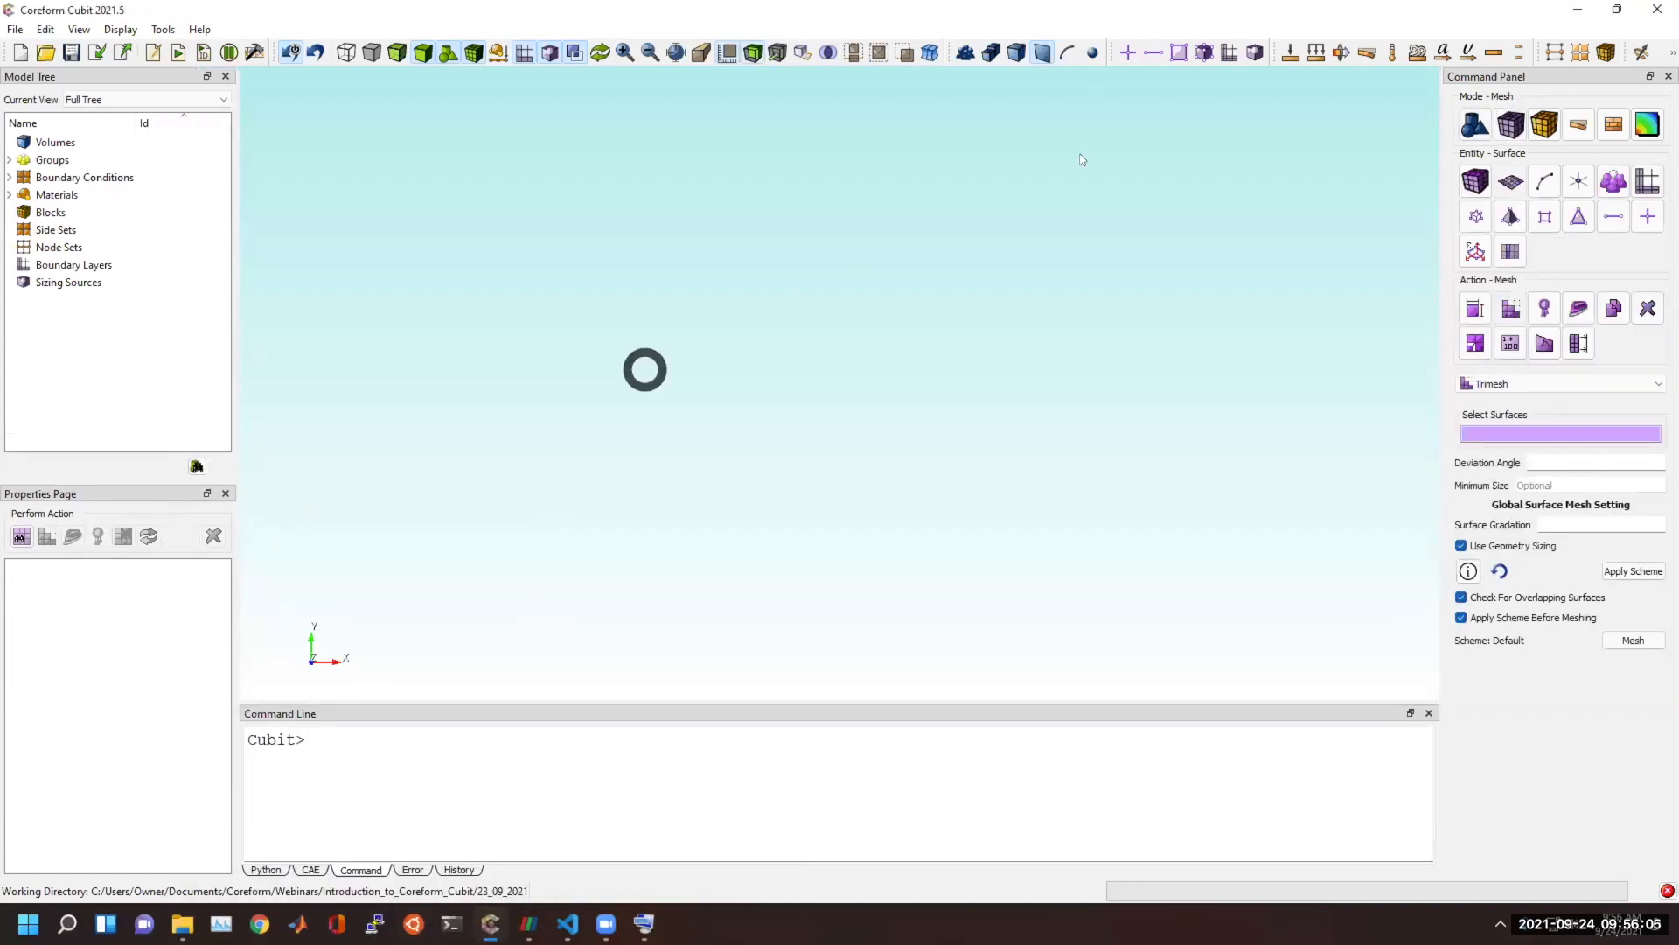
pyautogui.click(97, 51)
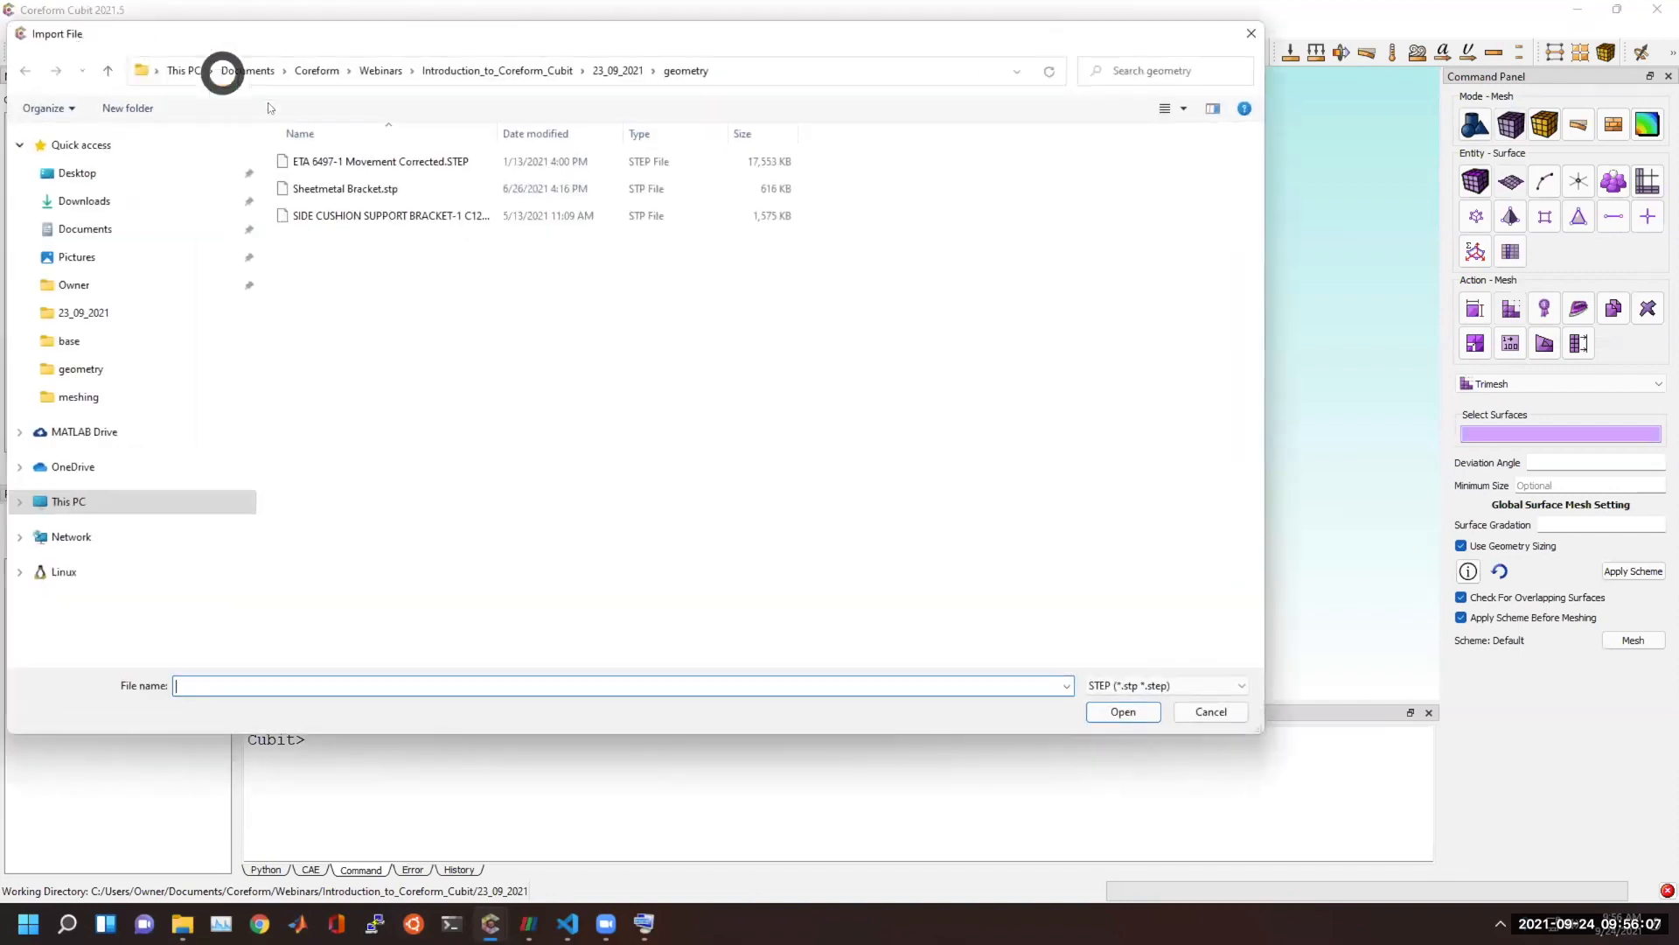
pyautogui.click(1153, 685)
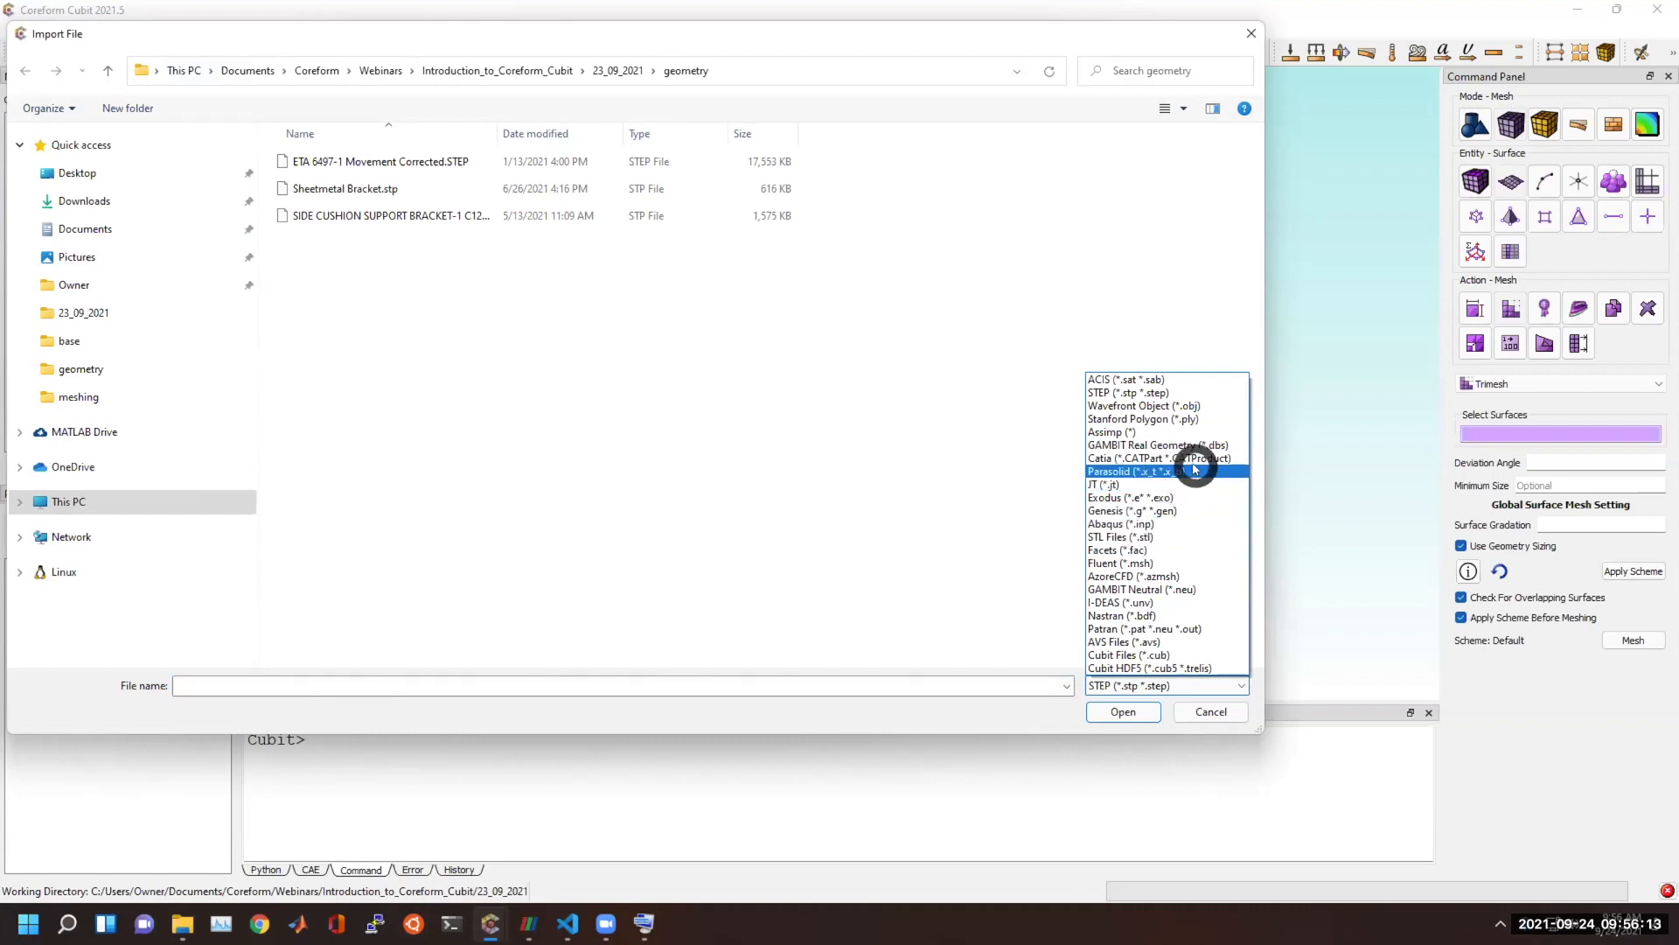
pyautogui.click(1166, 536)
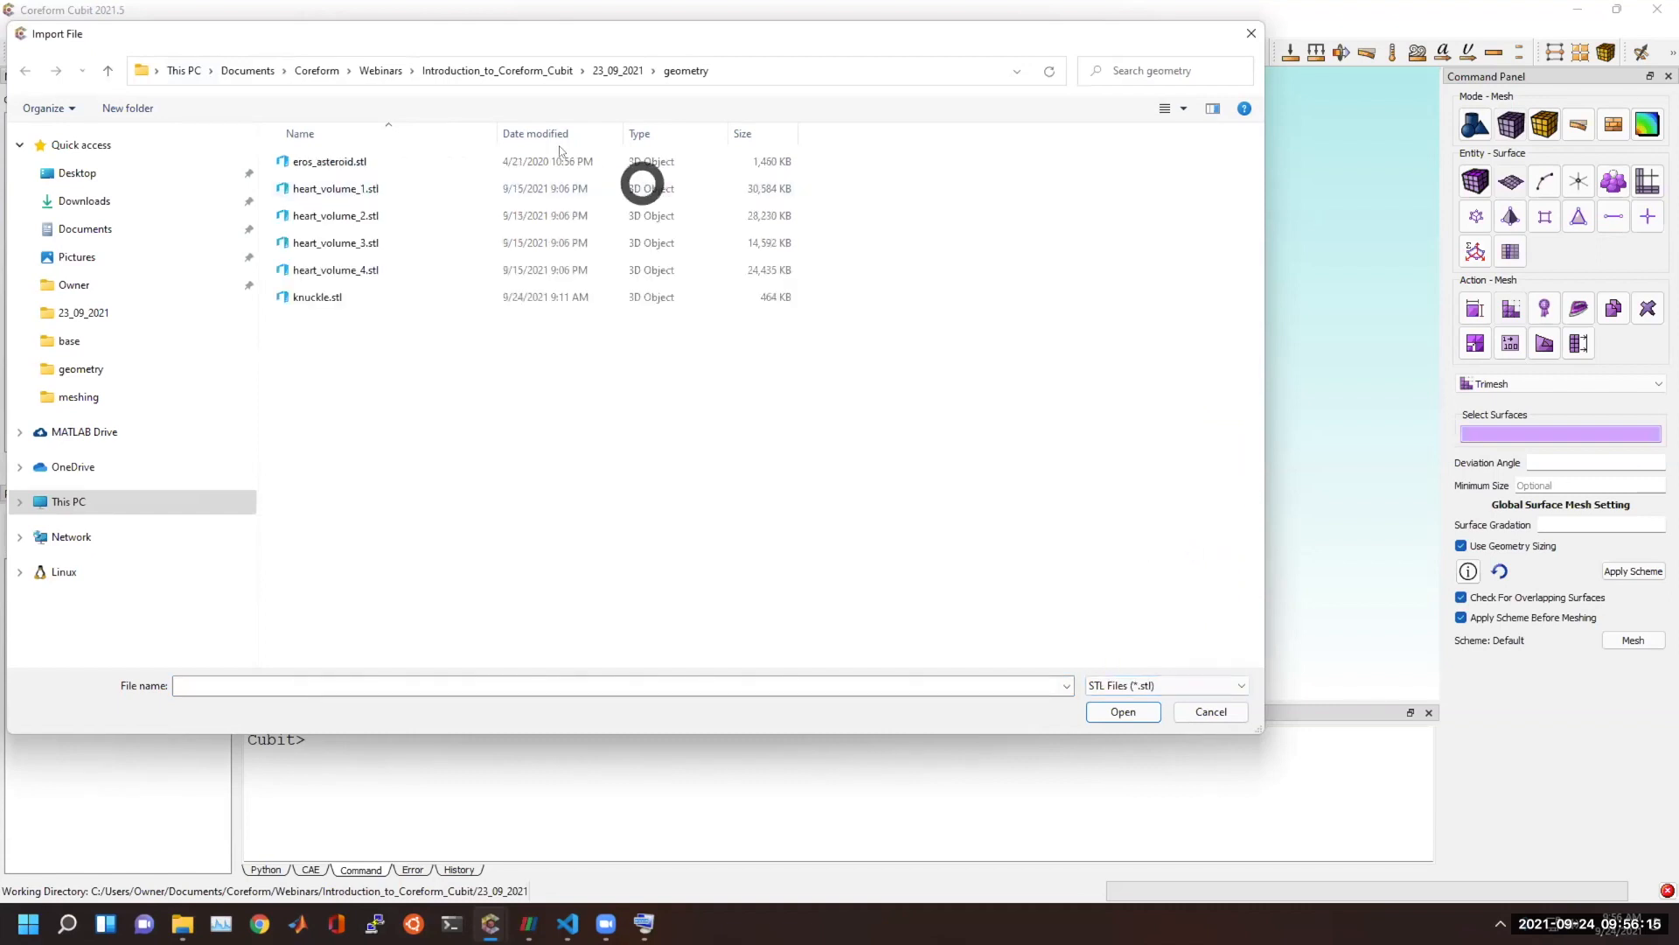
pyautogui.doubleClick(349, 162)
pyautogui.click(1047, 606)
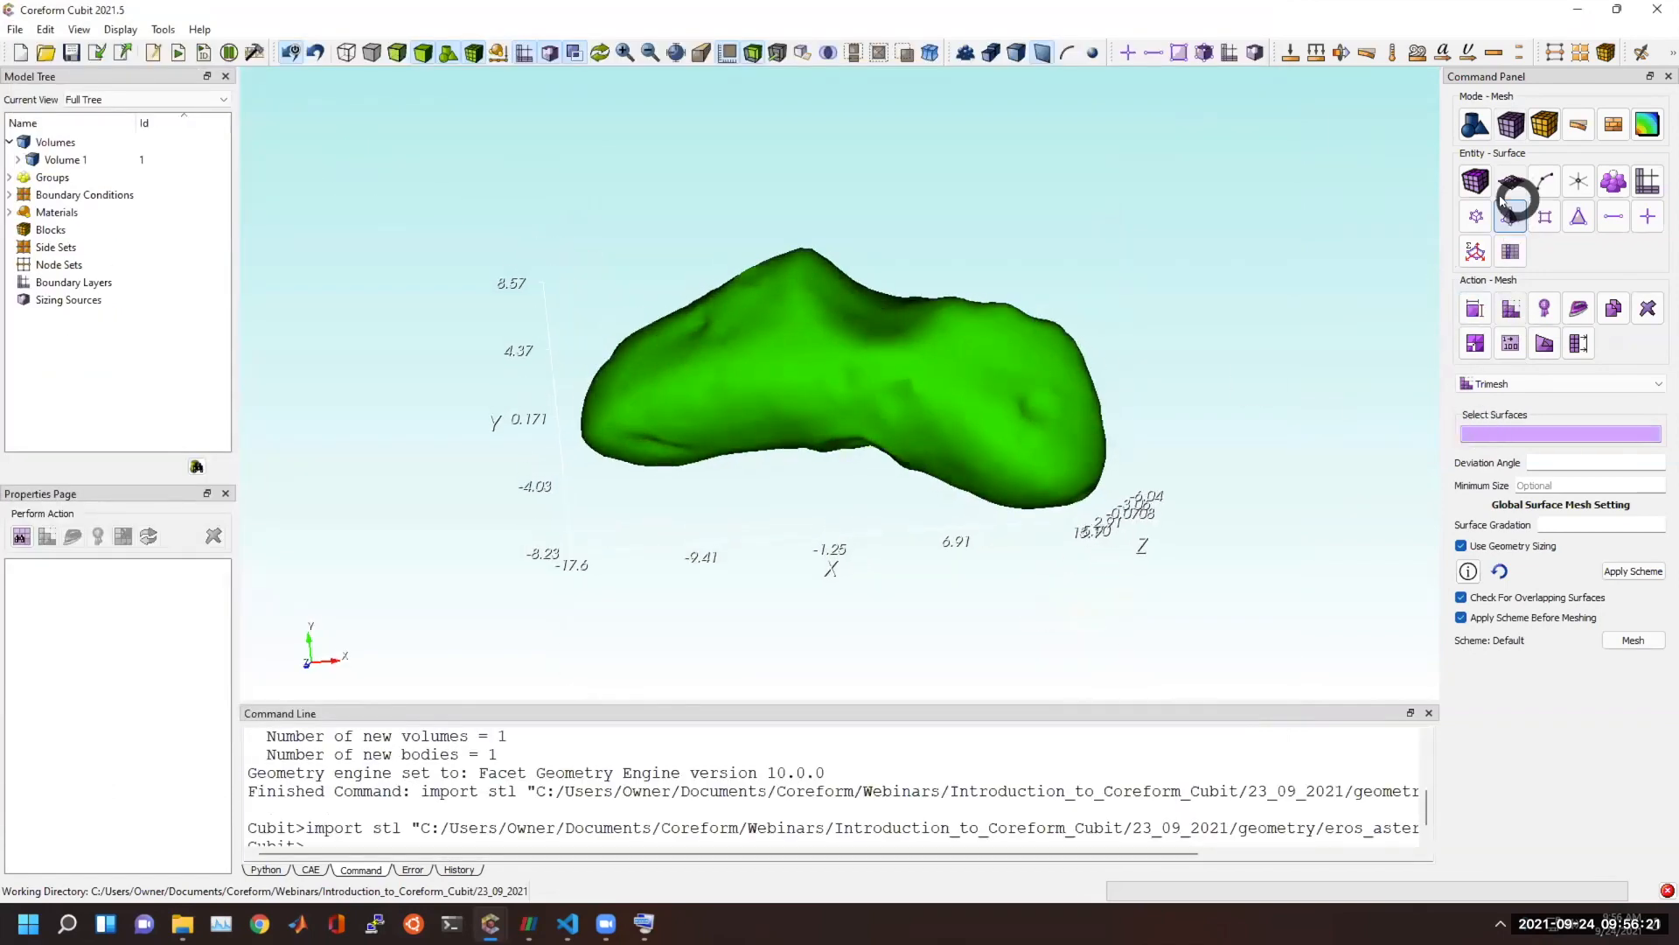
# Choose the Tetmesh scheme for the asteroid volume and set the surface deviation angle to 5.
pyautogui.click(1476, 181)
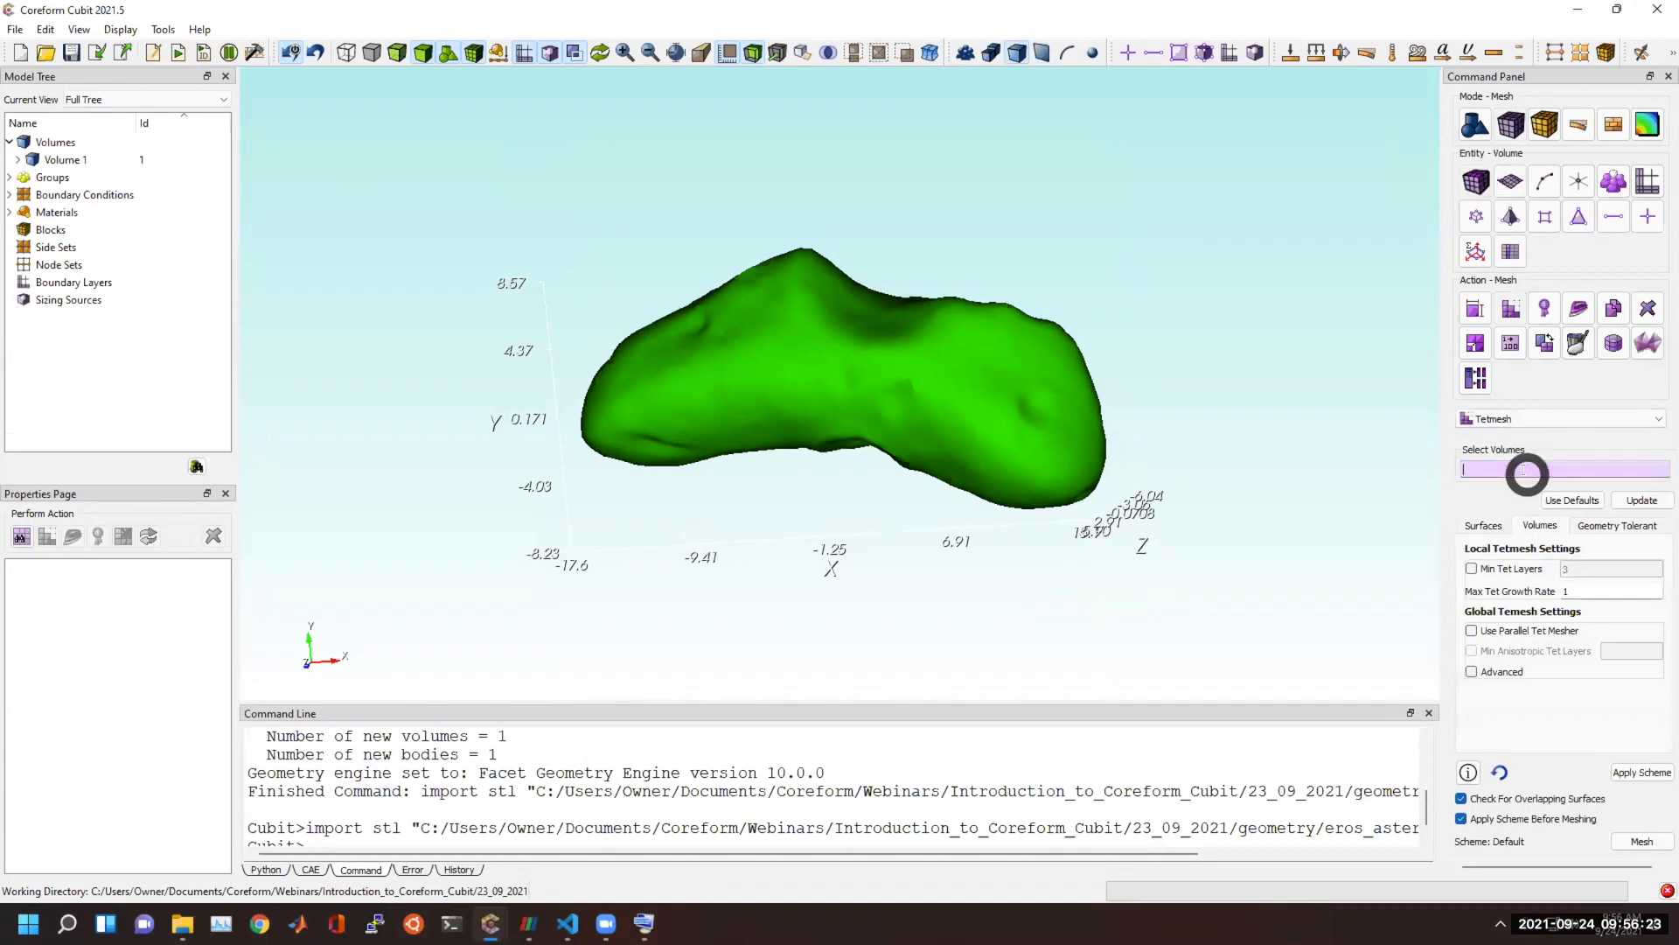
pyautogui.click(984, 385)
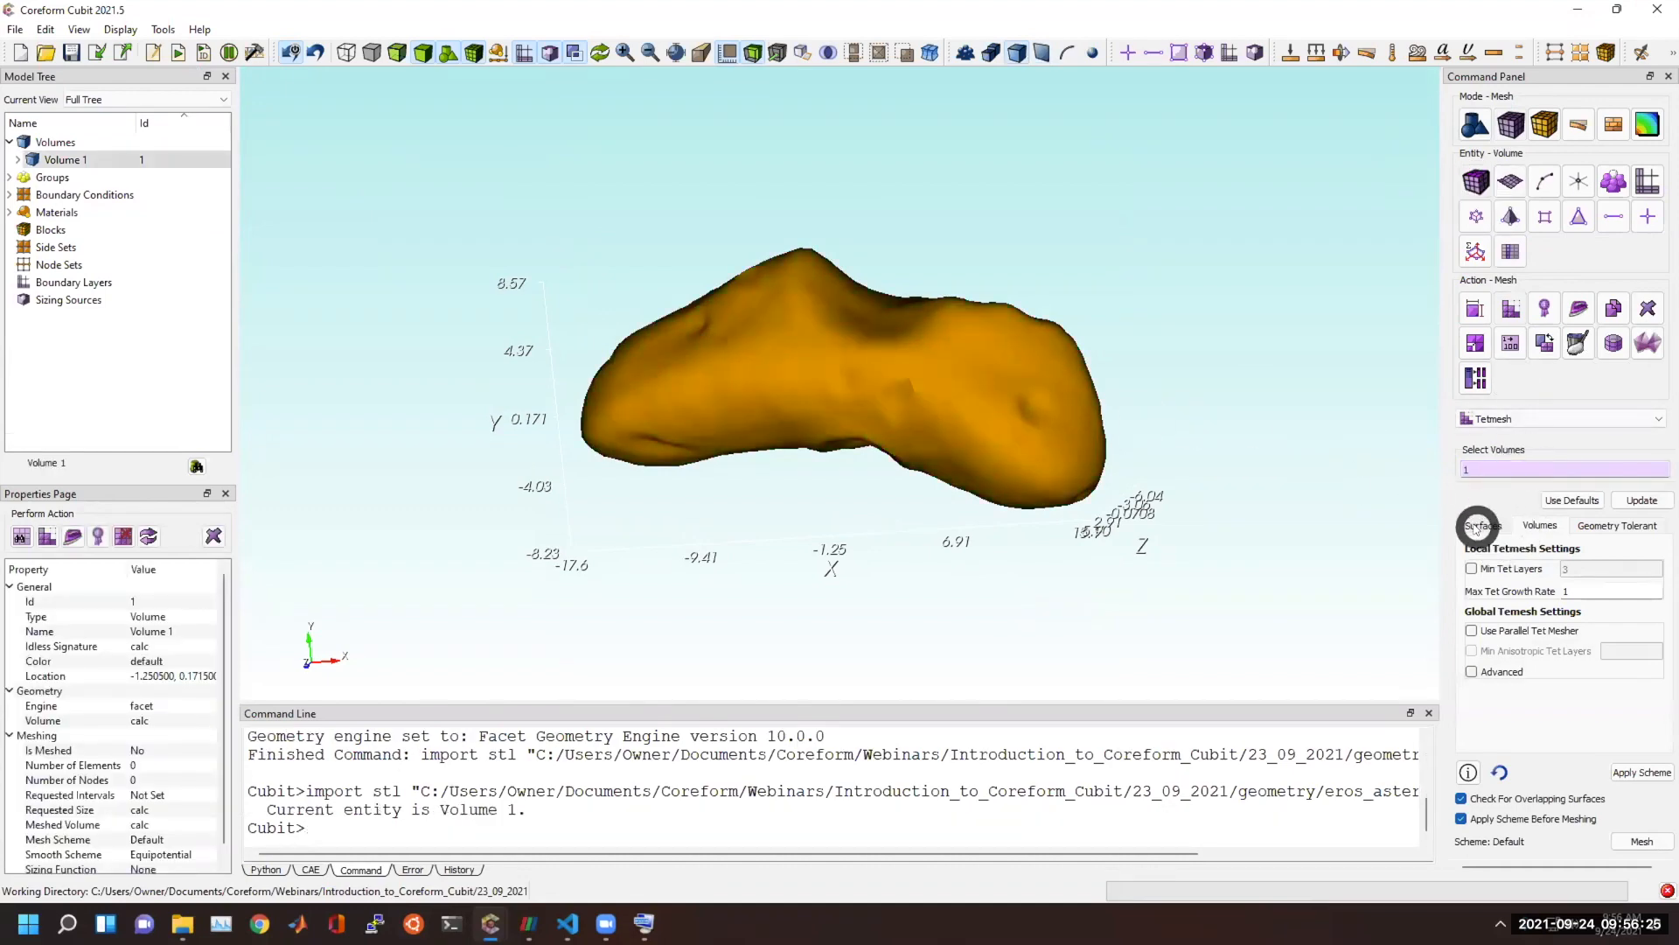
pyautogui.click(1477, 527)
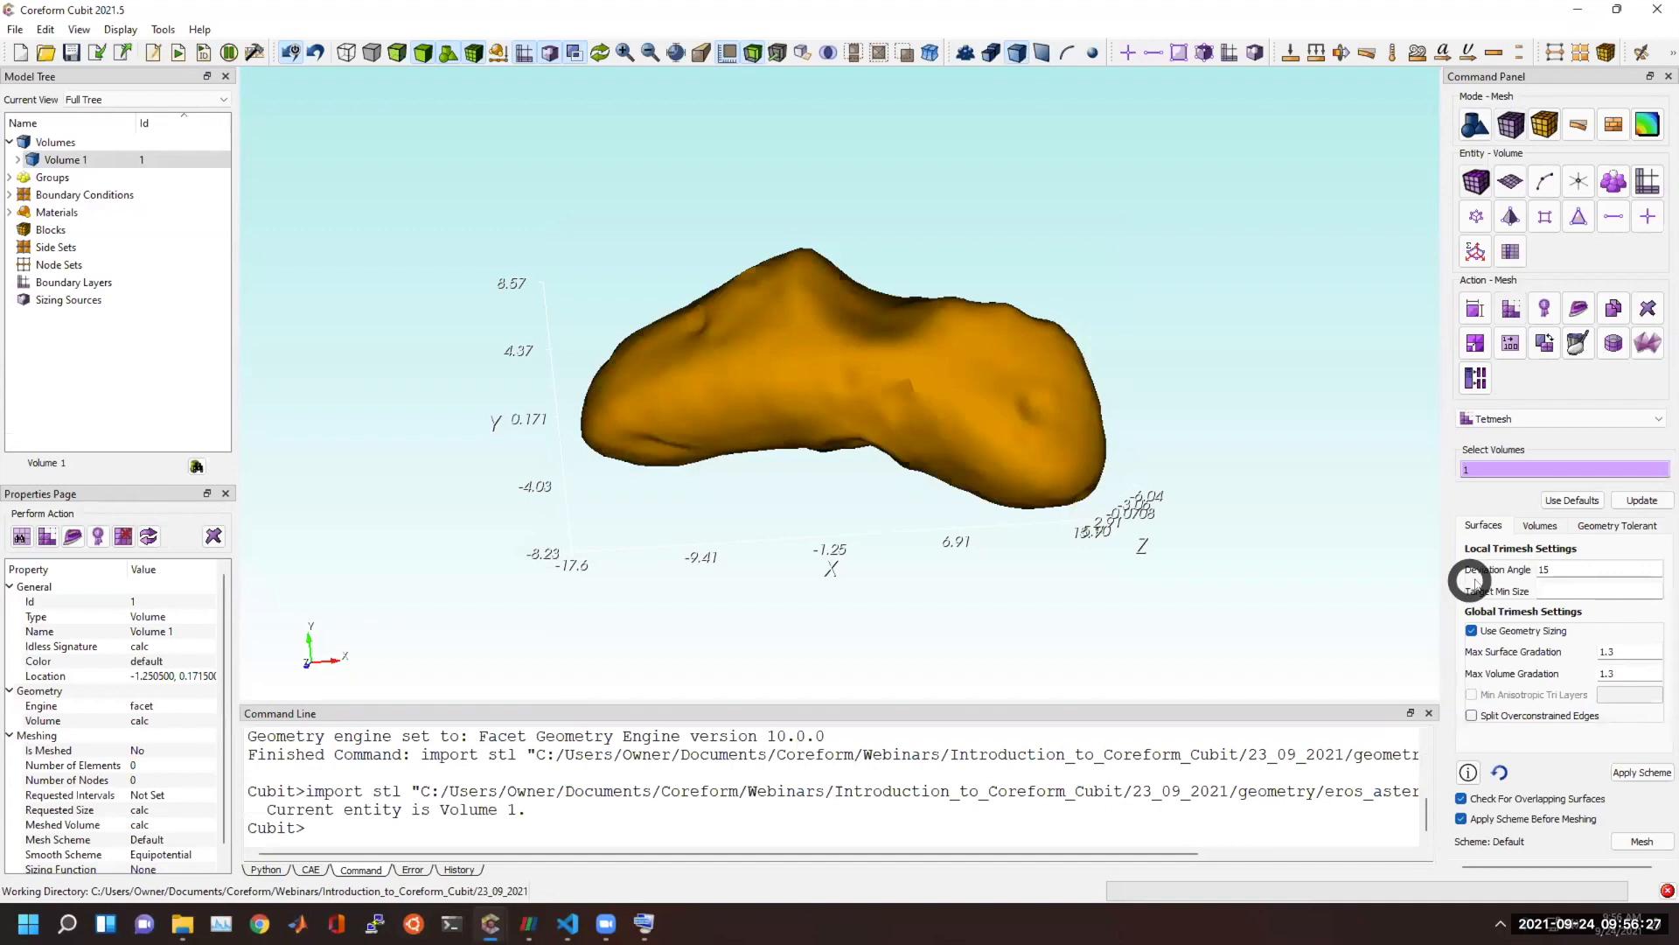
pyautogui.doubleClick(1565, 568)
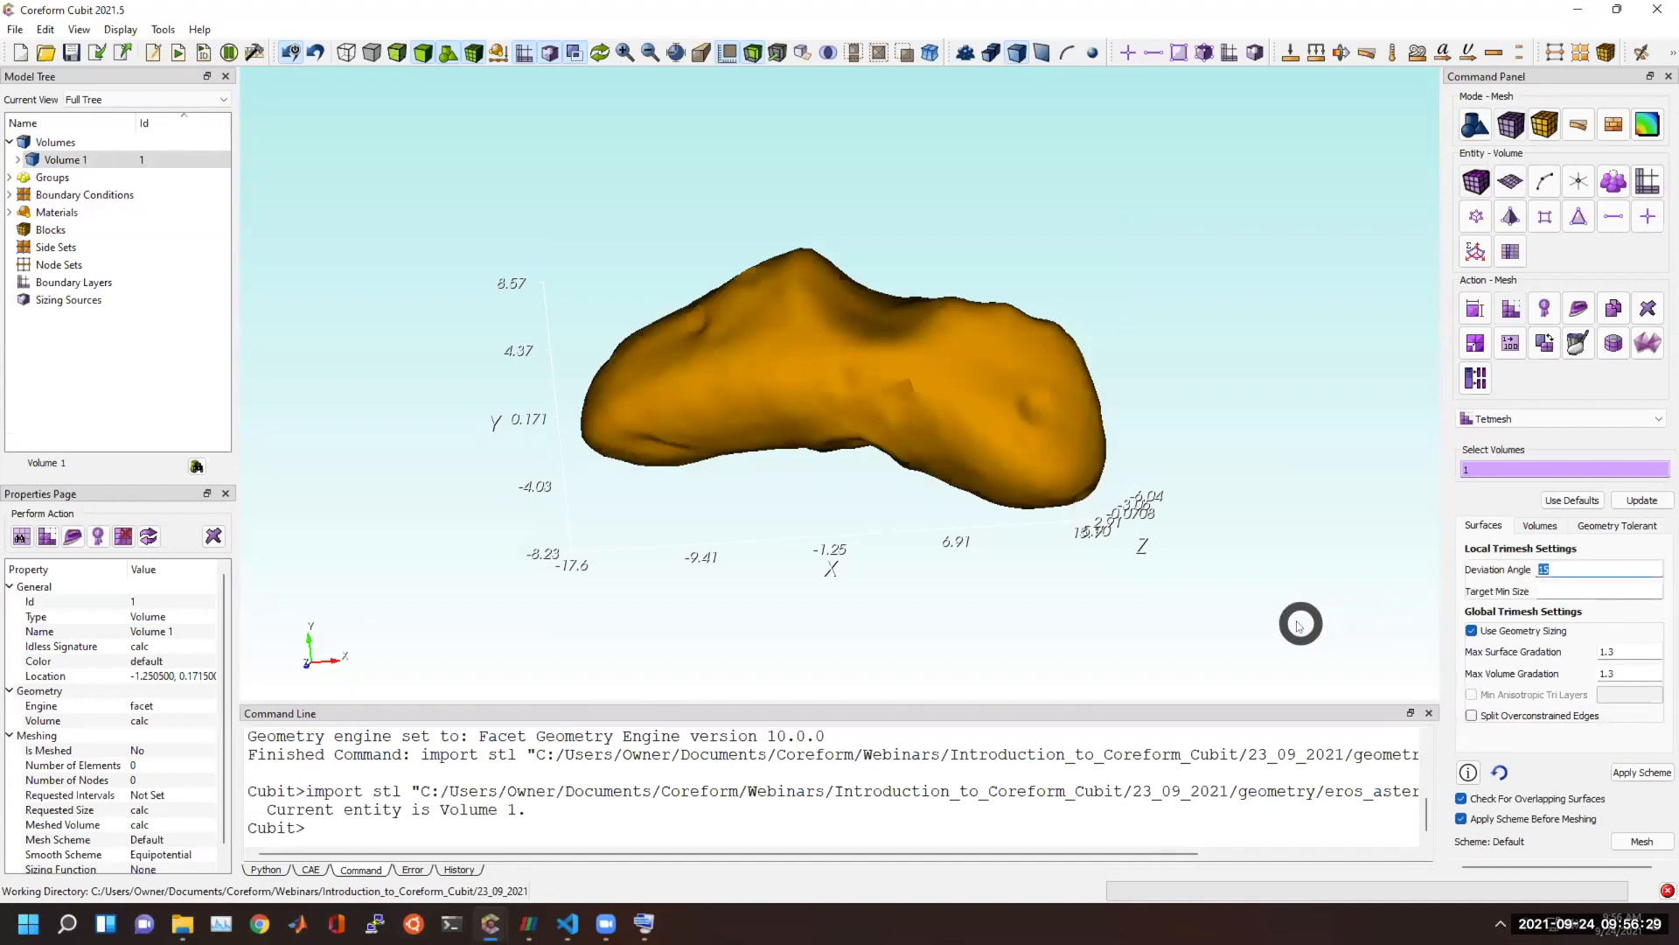
pyautogui.write('5')
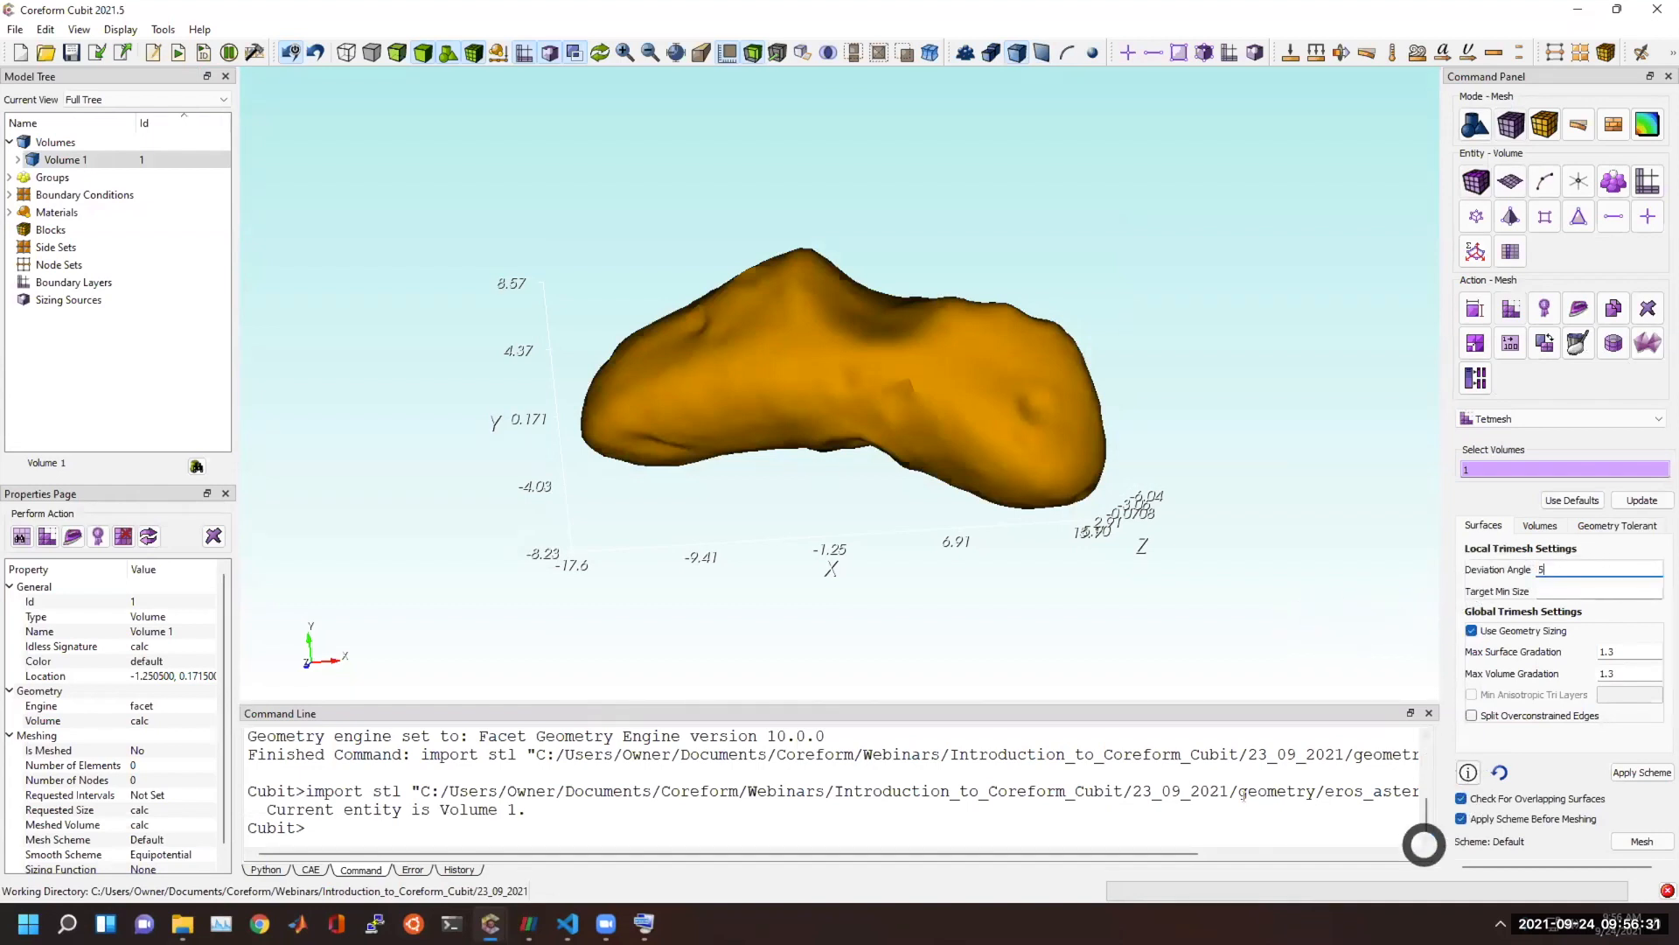
# Set the max surface and max volume gradation to 1.05, apply the scheme and tetmesh the asteroid volume.
pyautogui.scroll(4, 691, 393)
pyautogui.moveTo(674, 386); pyautogui.dragTo(712, 319)
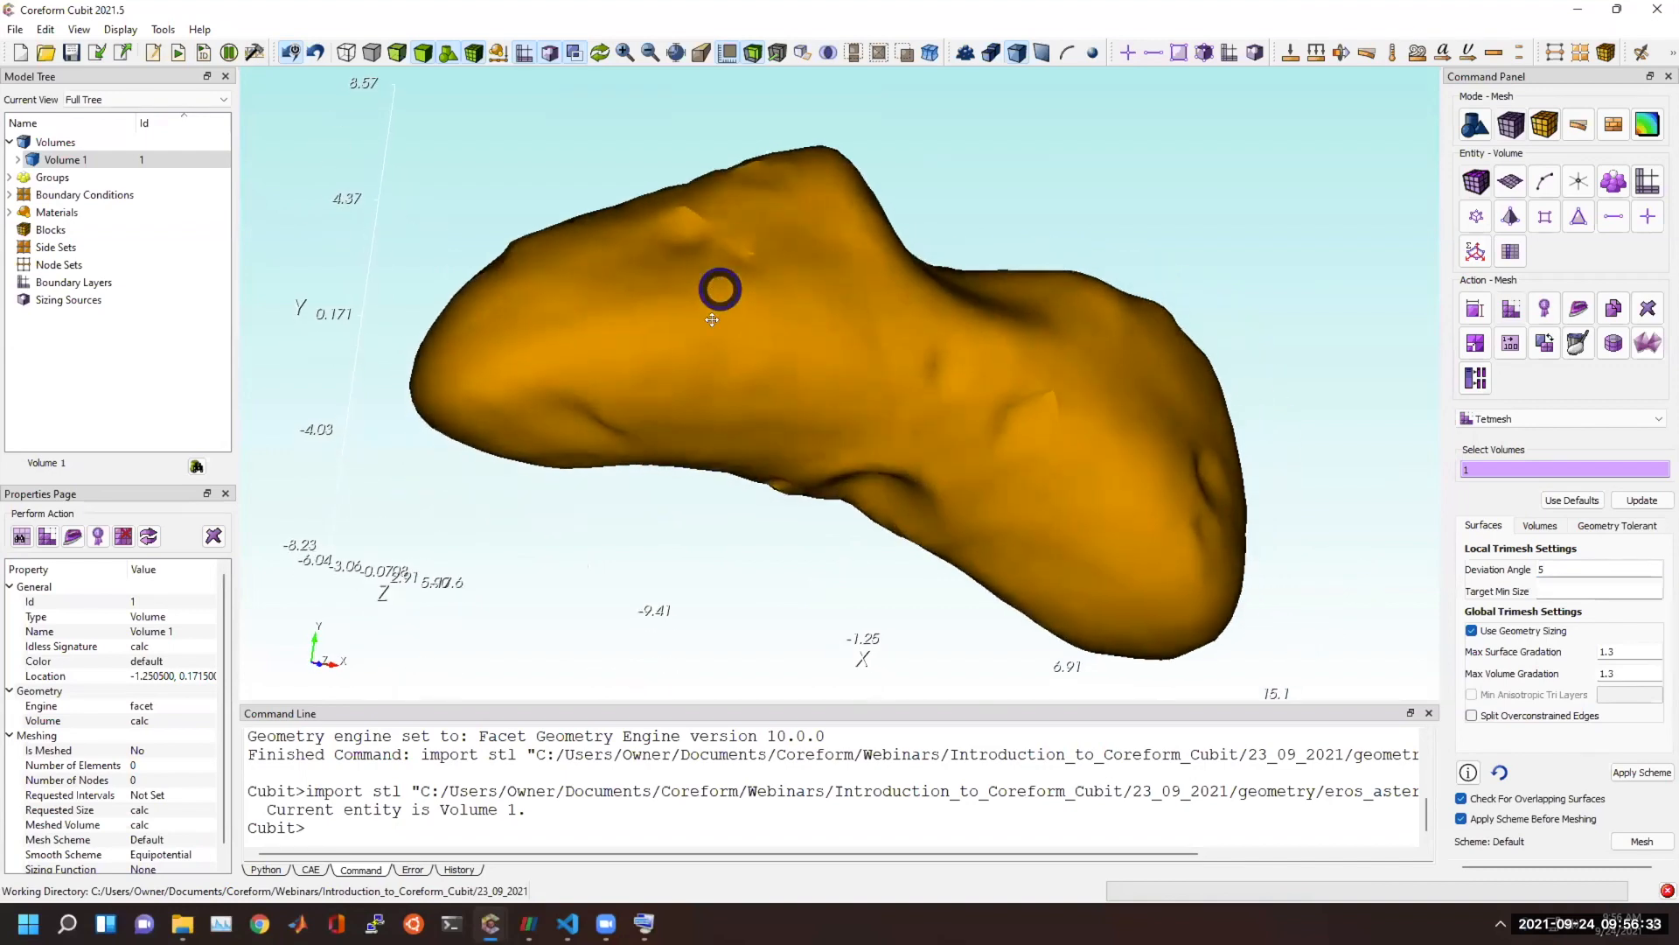
pyautogui.moveTo(711, 319); pyautogui.dragTo(814, 449, button='middle')
pyautogui.scroll(4, 812, 448)
pyautogui.moveTo(825, 342); pyautogui.dragTo(686, 243)
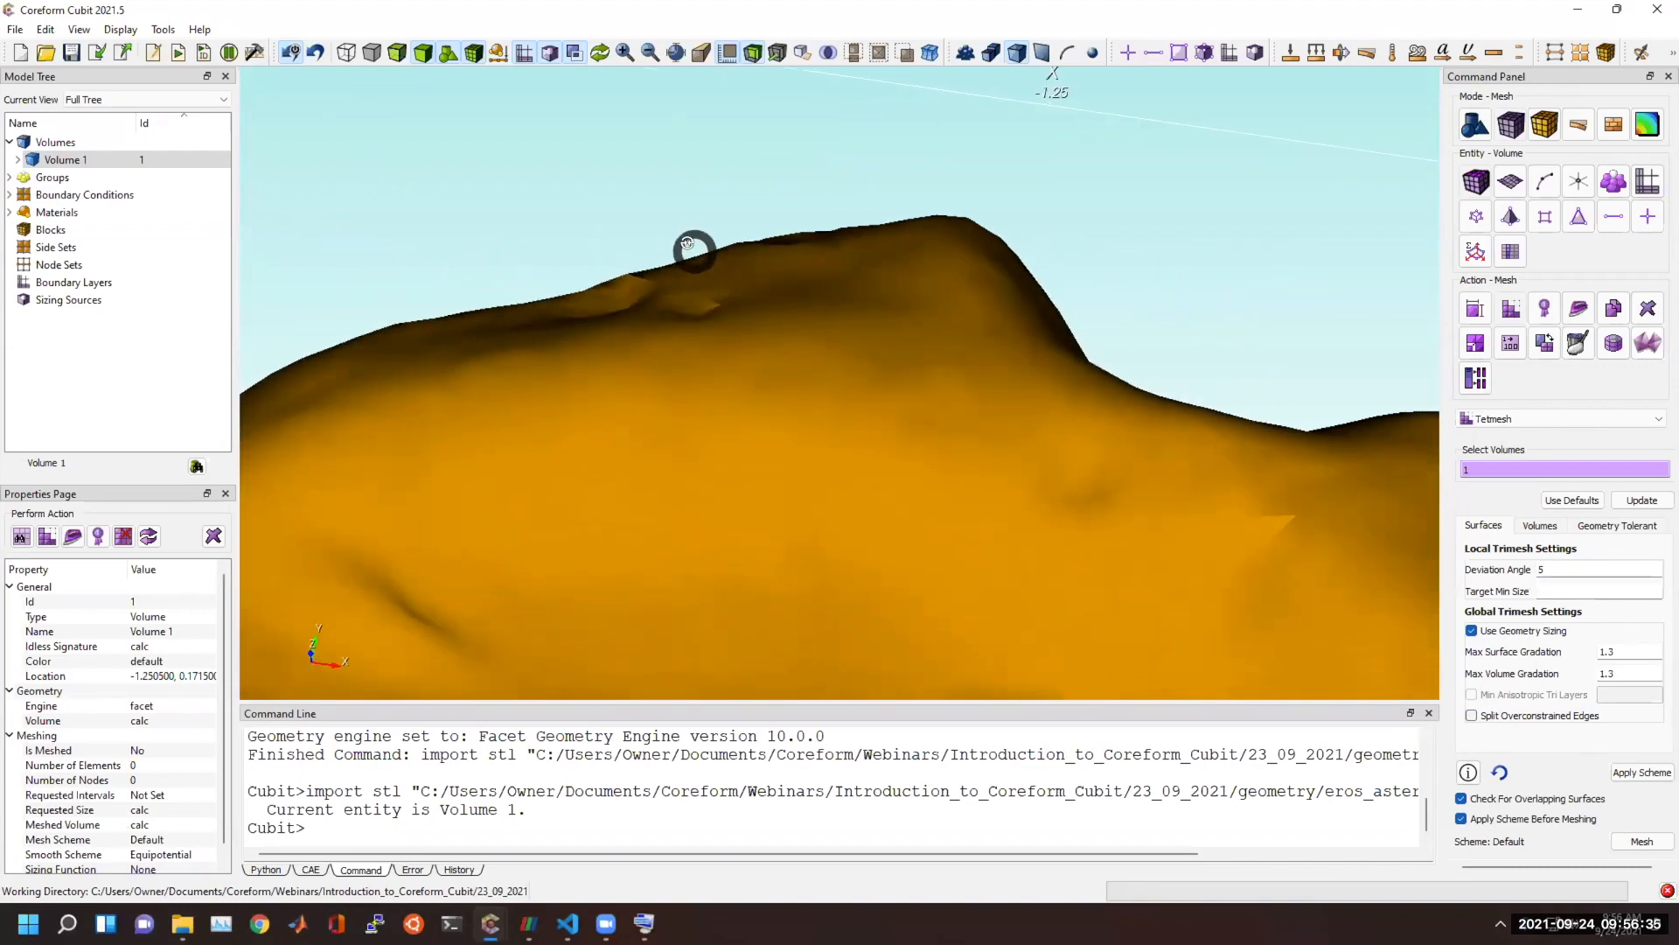
pyautogui.click(1619, 652)
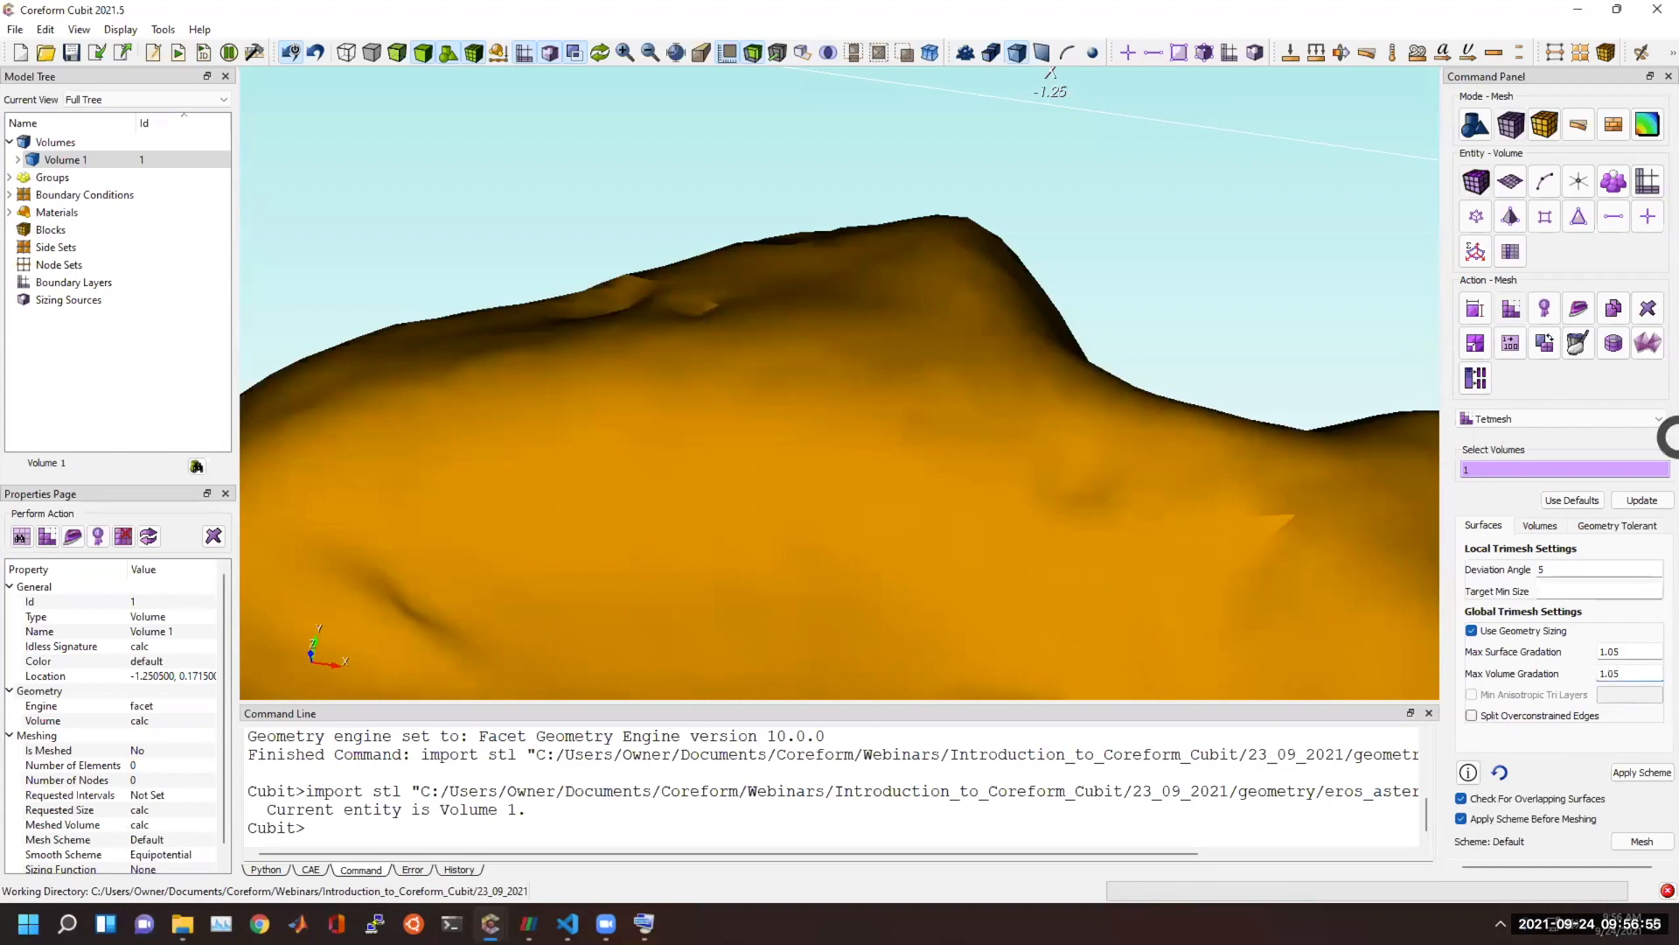
pyautogui.click(1641, 772)
pyautogui.click(1644, 841)
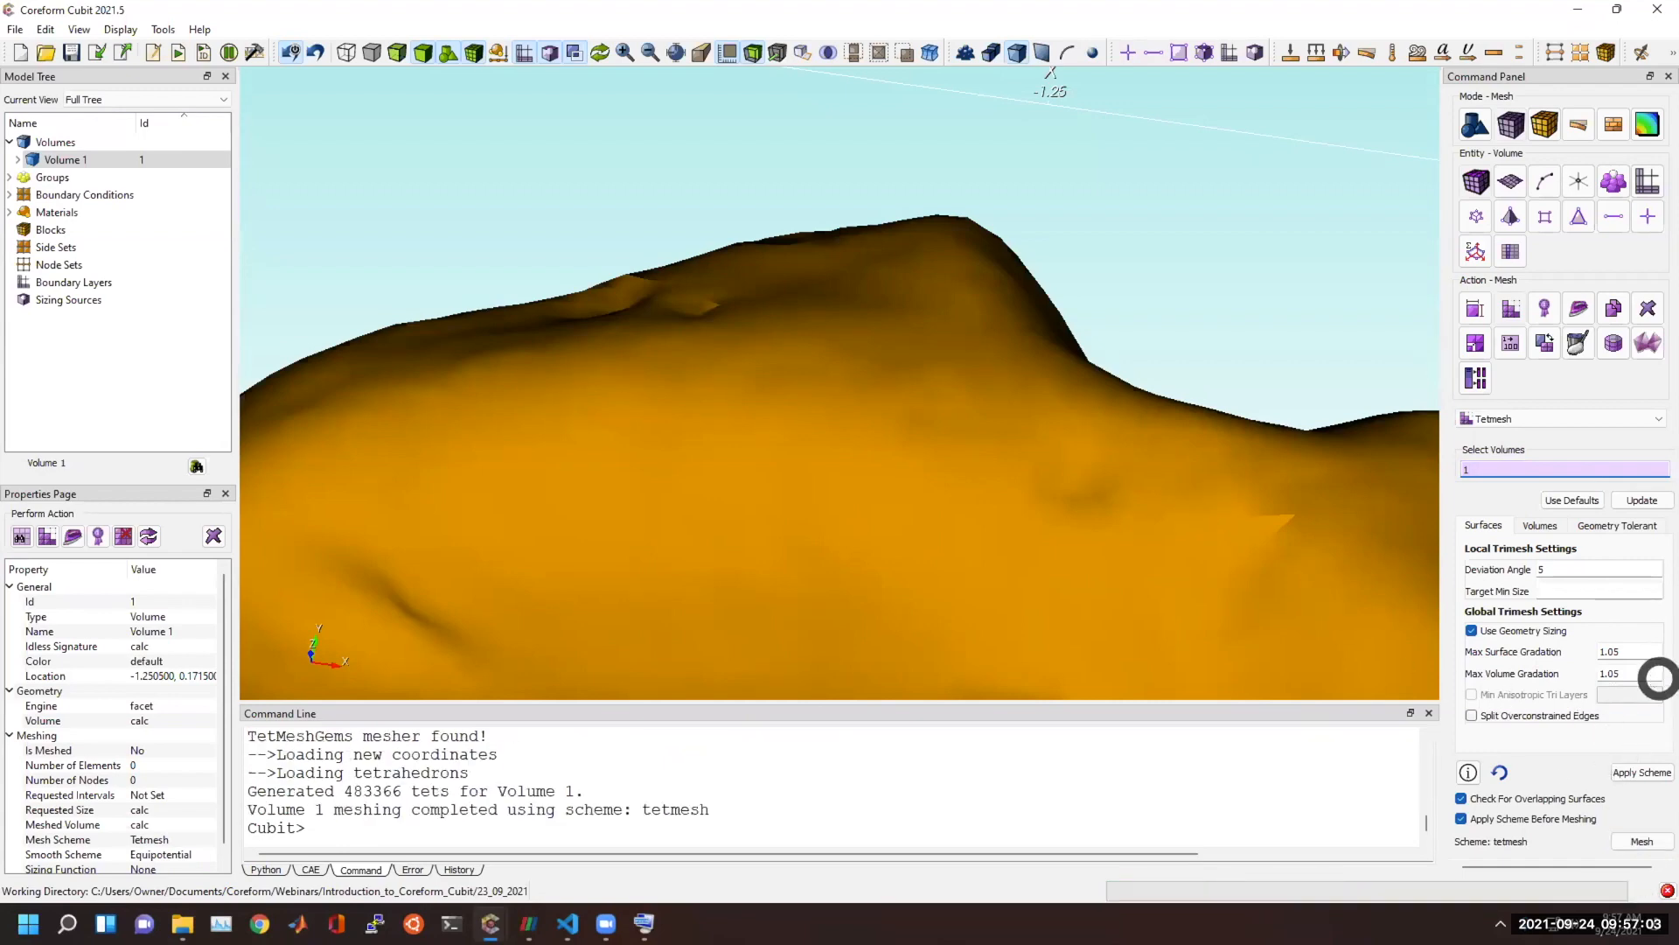
# Set the max surface and max volume gradation to 1.3 and remesh the asteroid volume with tetrahedra.
pyautogui.click(963, 232)
pyautogui.click(1120, 232)
pyautogui.moveTo(710, 371)
pyautogui.mouseDown()
pyautogui.moveTo(1005, 344)
pyautogui.moveTo(862, 289)
pyautogui.moveTo(835, 304)
pyautogui.moveTo(827, 403)
pyautogui.moveTo(879, 365)
pyautogui.moveTo(802, 312)
pyautogui.moveTo(898, 308)
pyautogui.moveTo(788, 310)
pyautogui.mouseUp()
pyautogui.moveTo(1075, 314); pyautogui.dragTo(1372, 328)
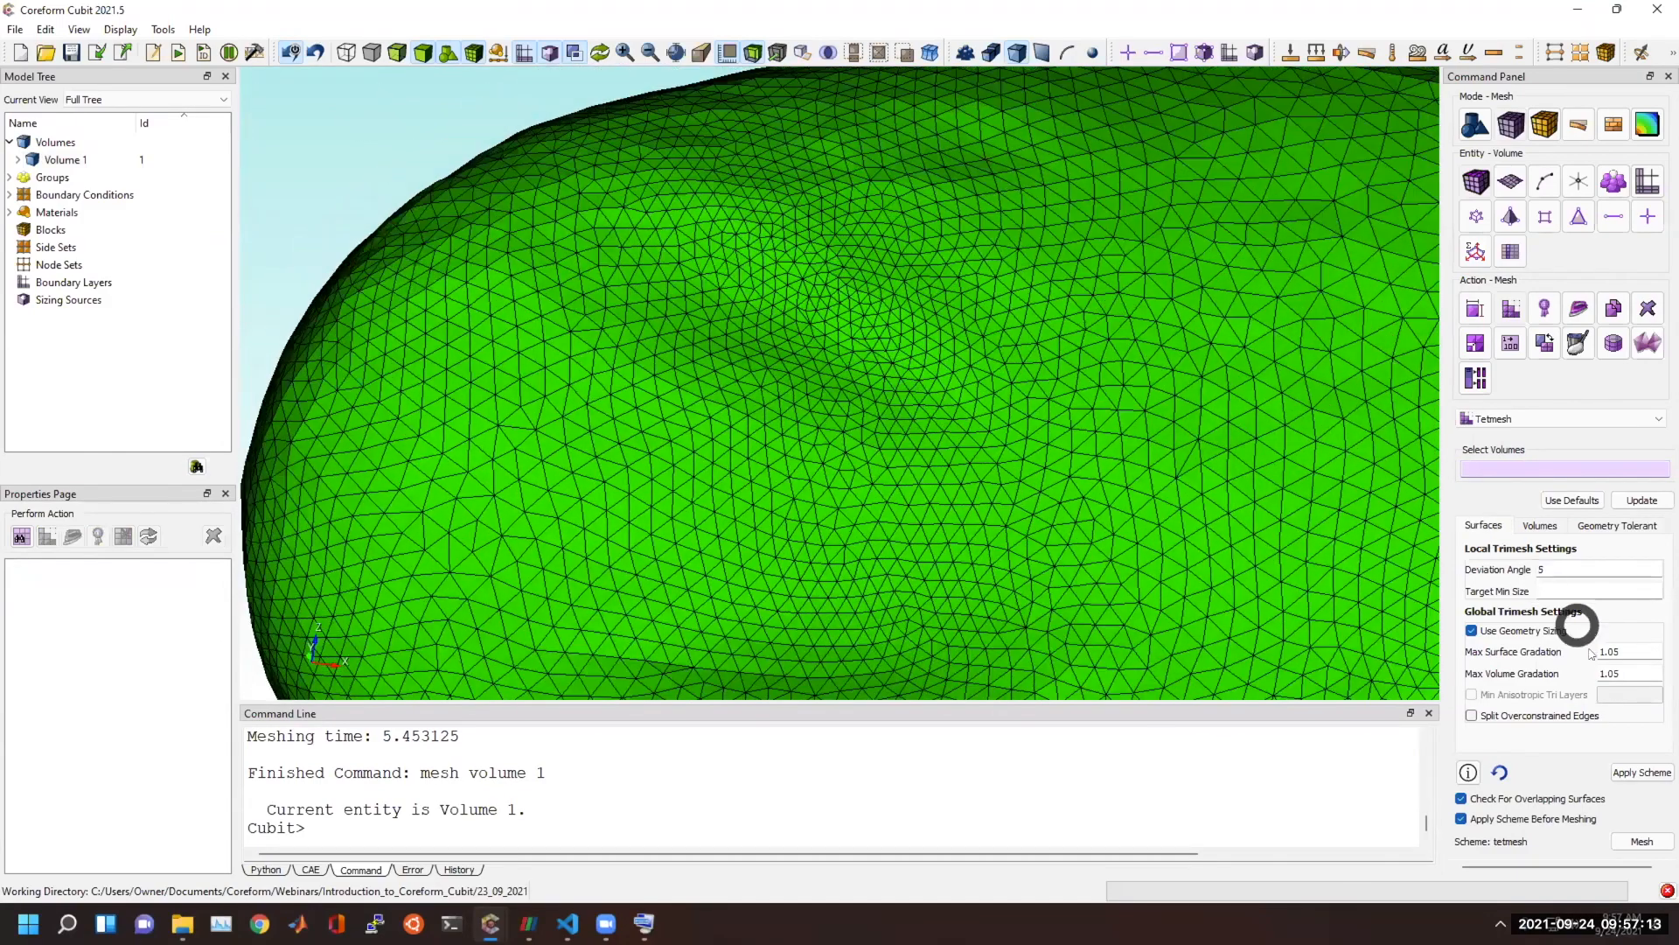
pyautogui.click(1617, 651)
pyautogui.press('BackSpace')
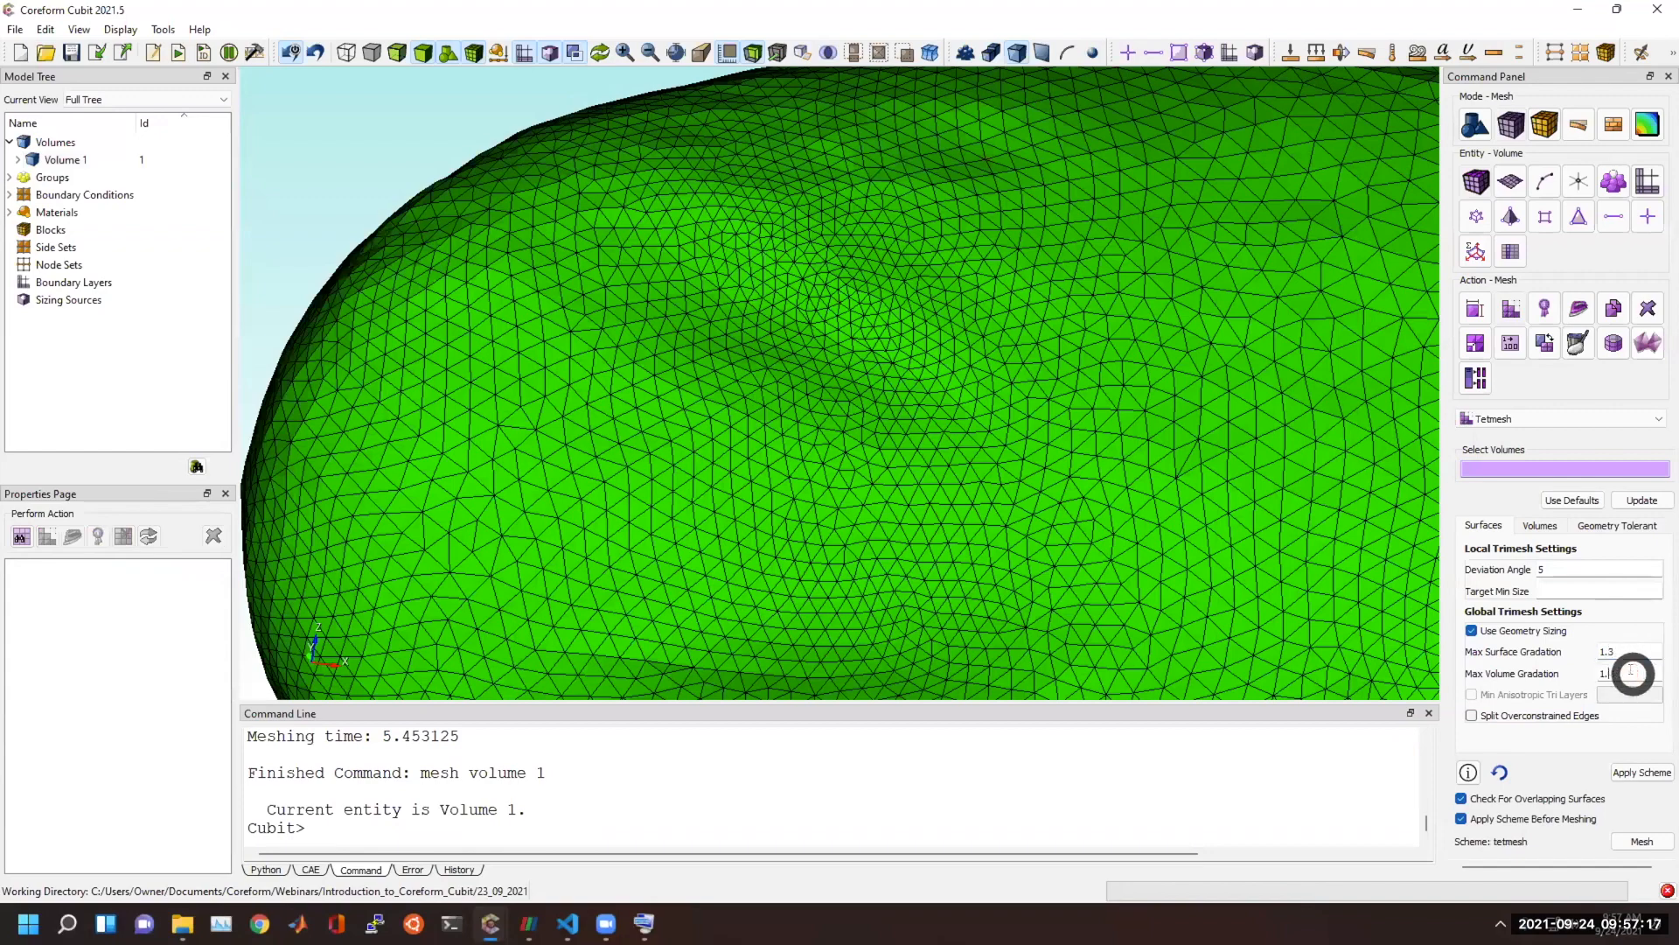
pyautogui.write('3')
pyautogui.click(1175, 530)
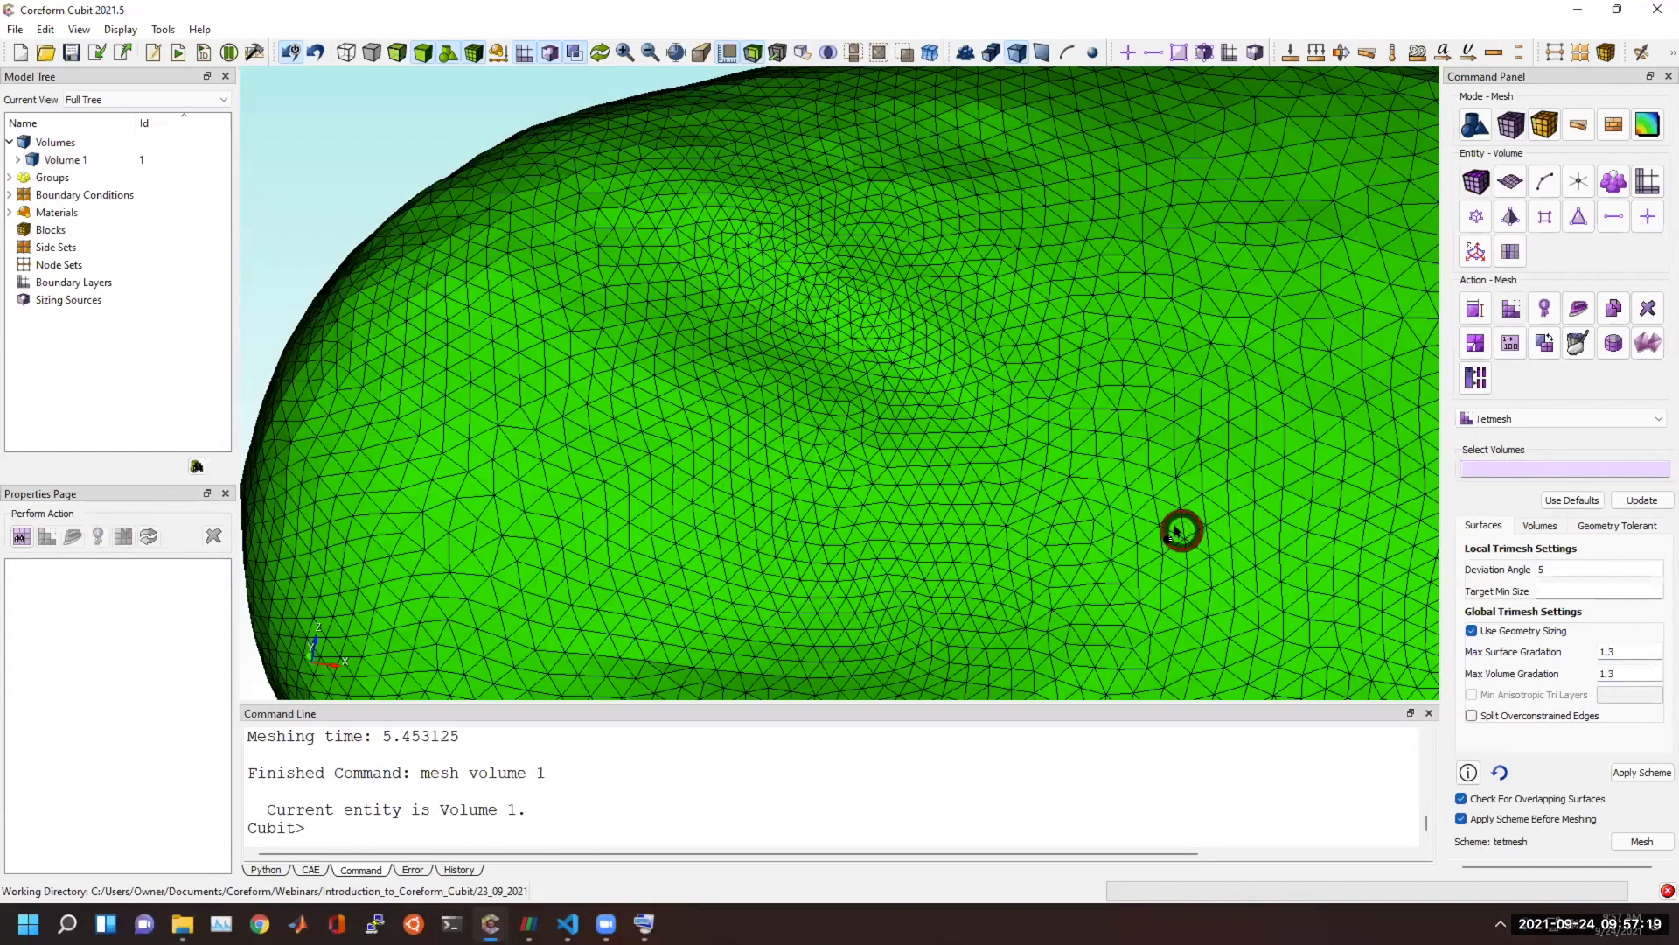
pyautogui.click(1644, 775)
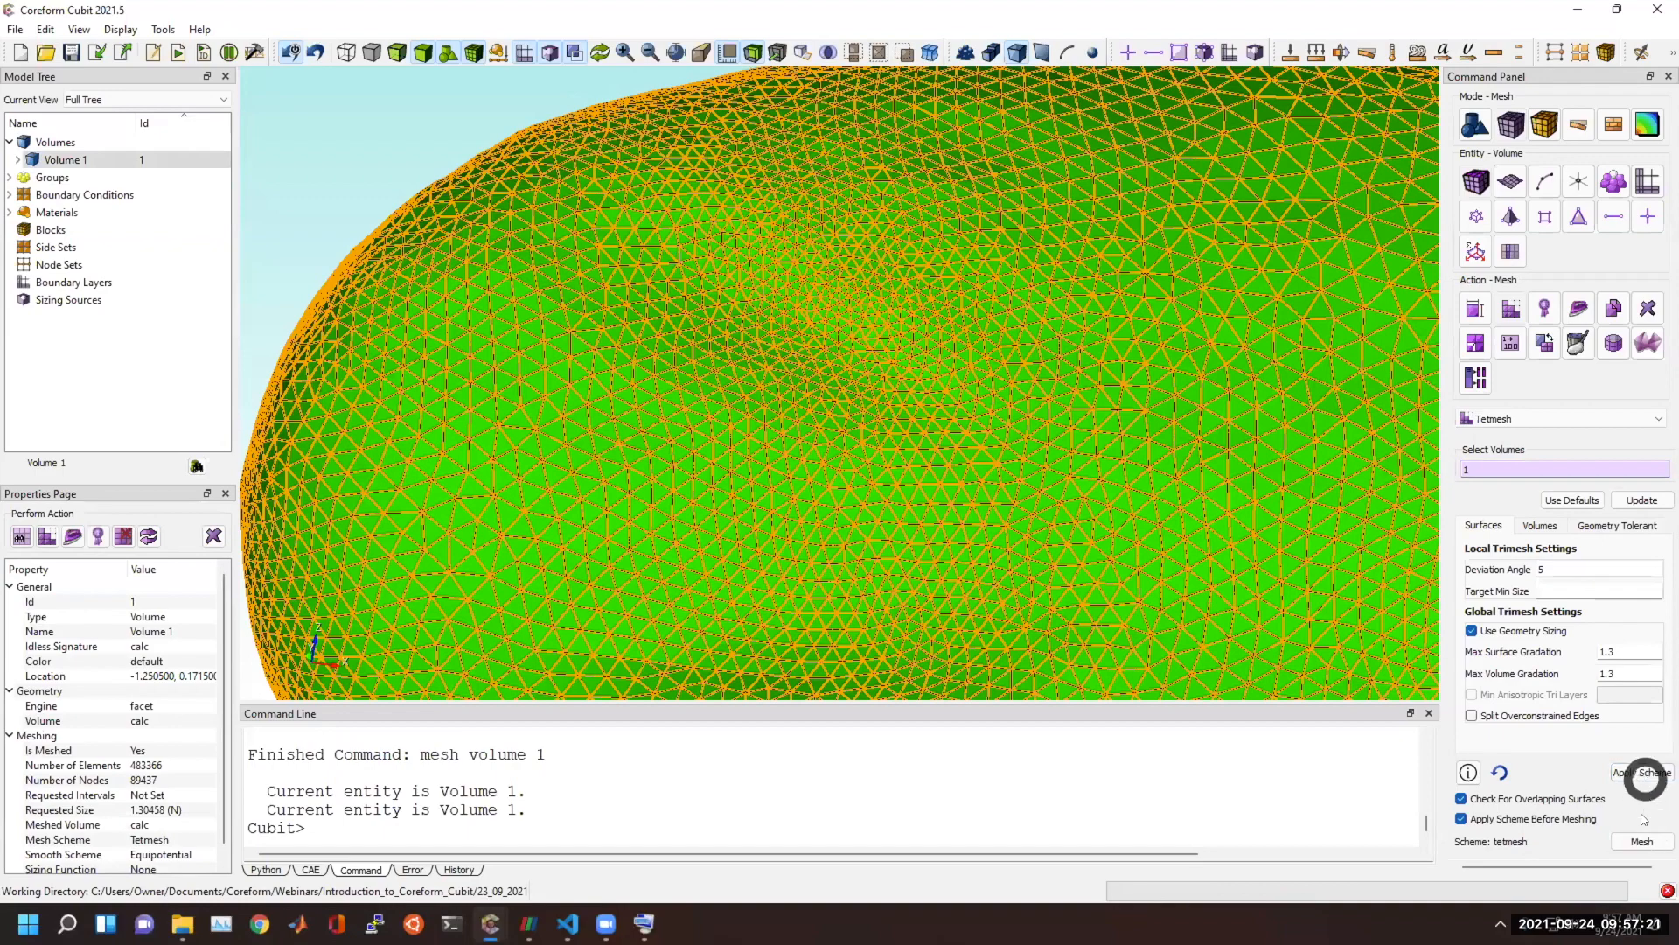
pyautogui.click(1641, 841)
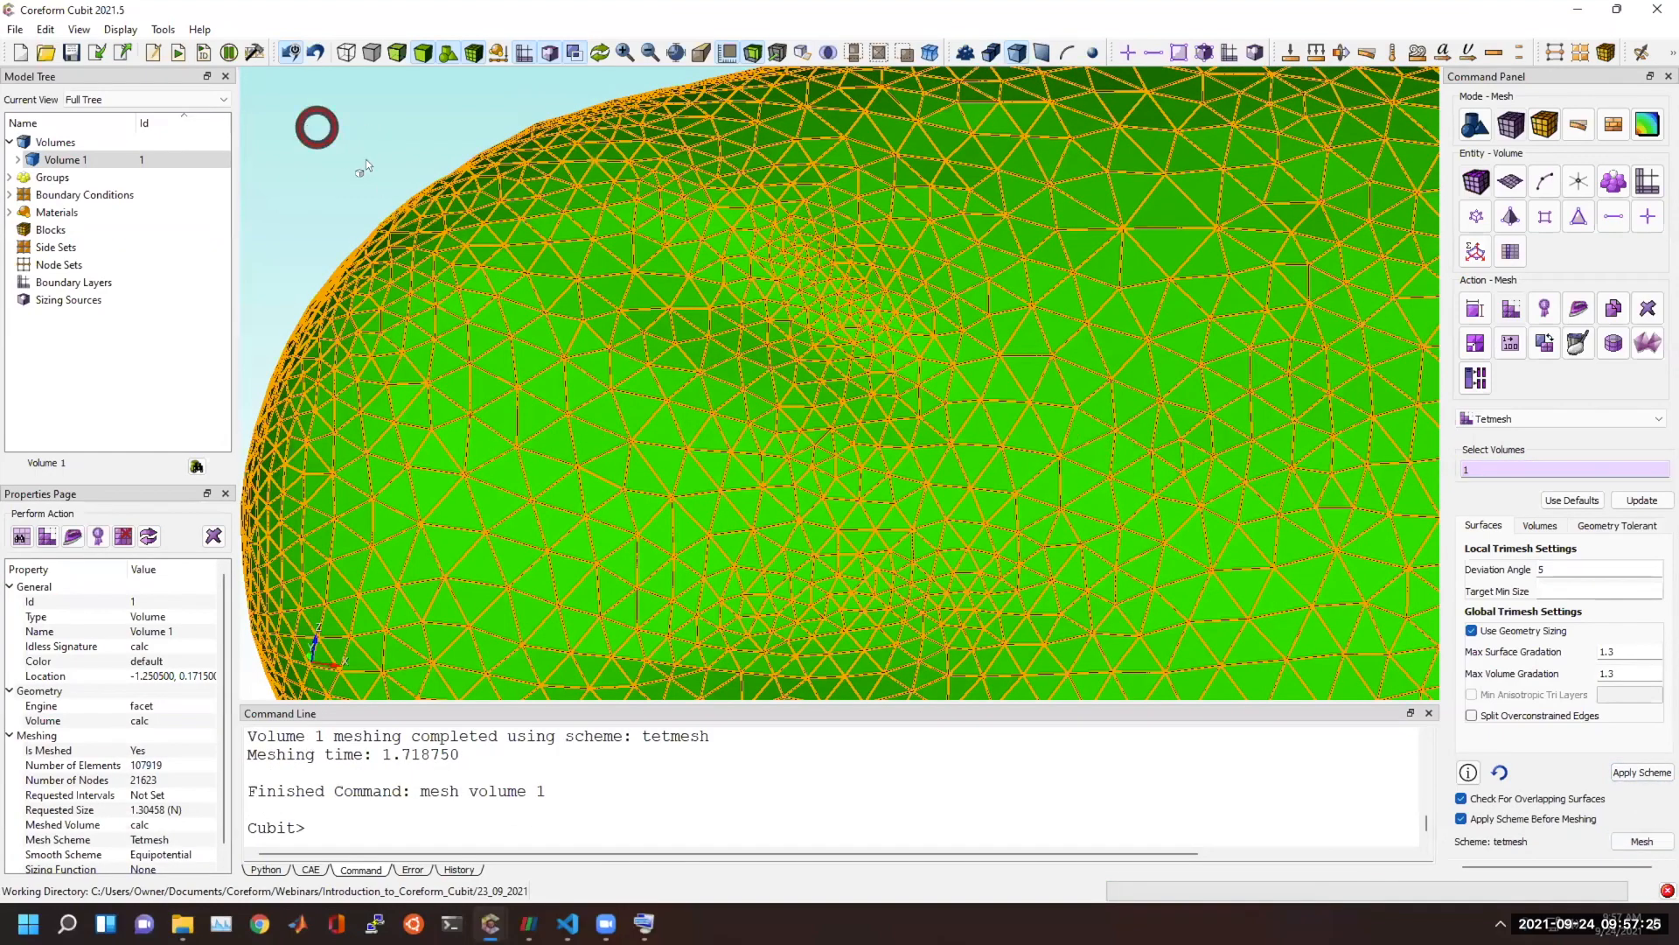
pyautogui.click(318, 130)
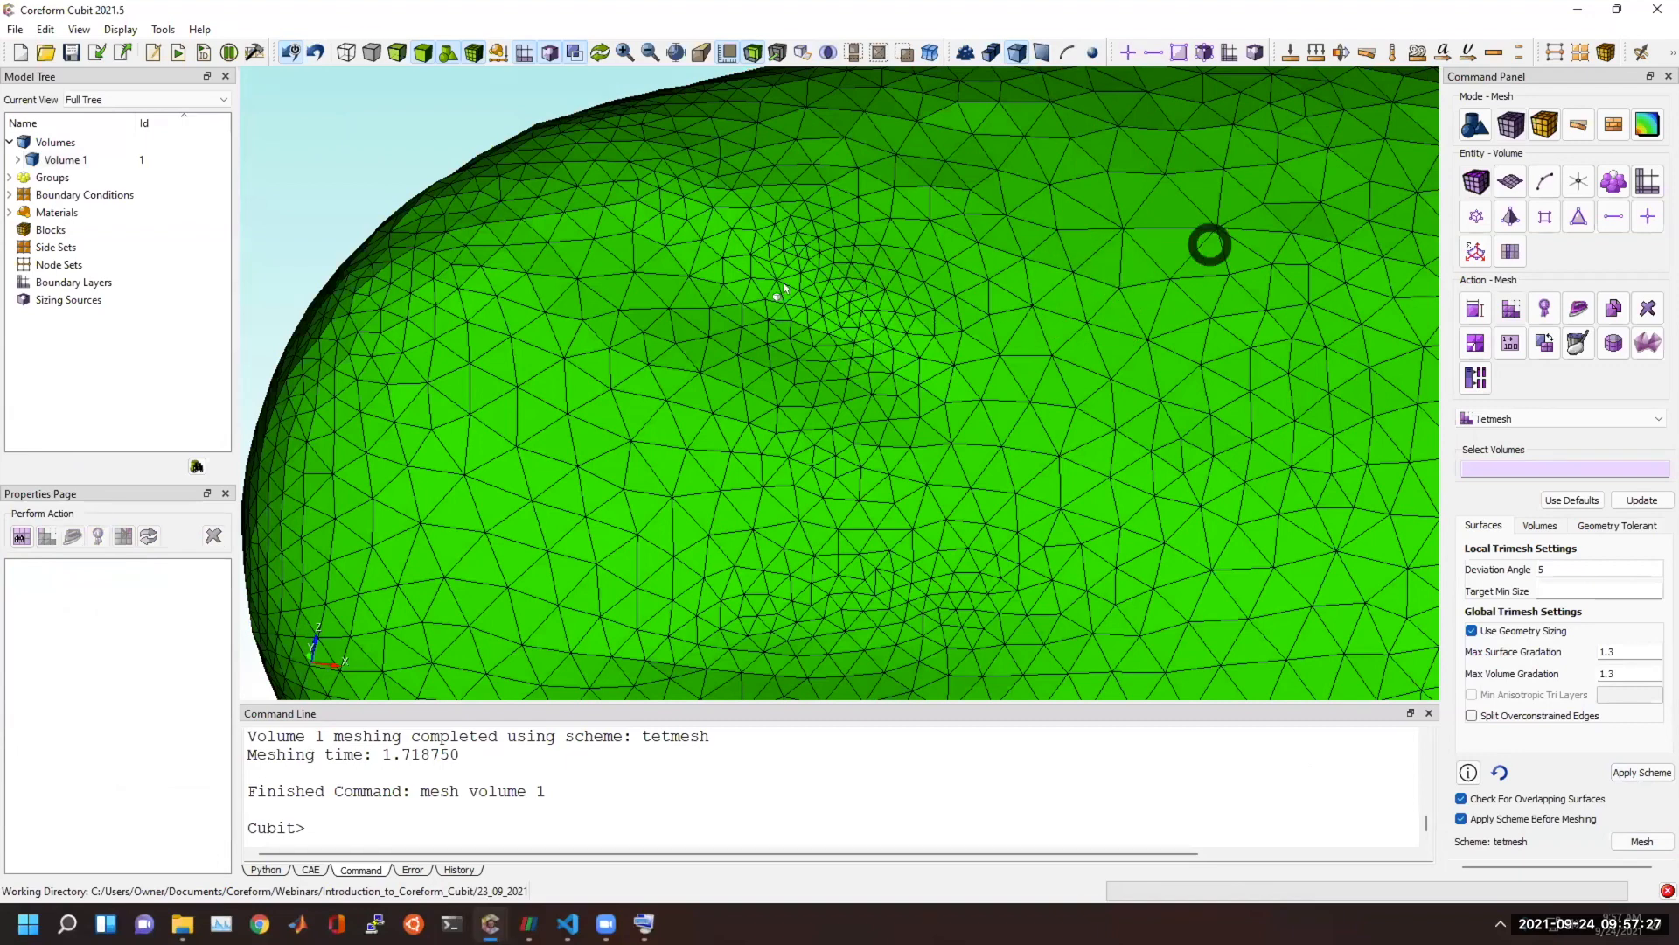
# Examine the curvature-graded mesh around the craters from several sides and hide the coordinate scale around the asteroid.
pyautogui.click(1632, 653)
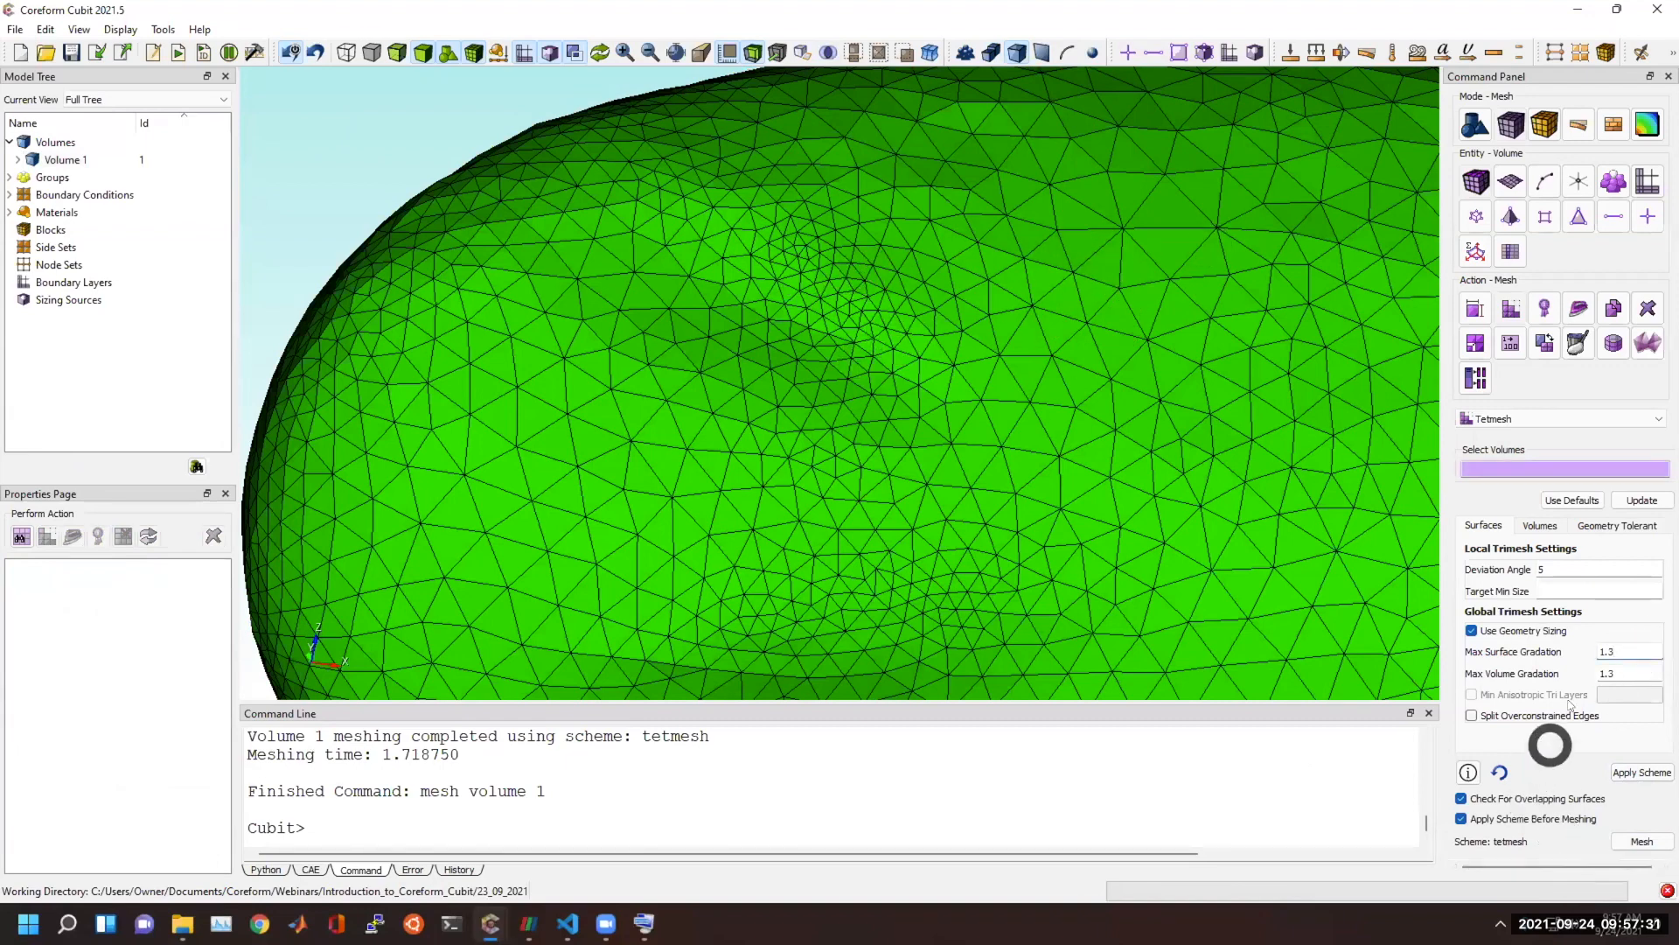
pyautogui.scroll(-3, 937, 588)
pyautogui.scroll(-2, 990, 546)
pyautogui.moveTo(881, 349); pyautogui.dragTo(811, 472)
pyautogui.scroll(4, 811, 472)
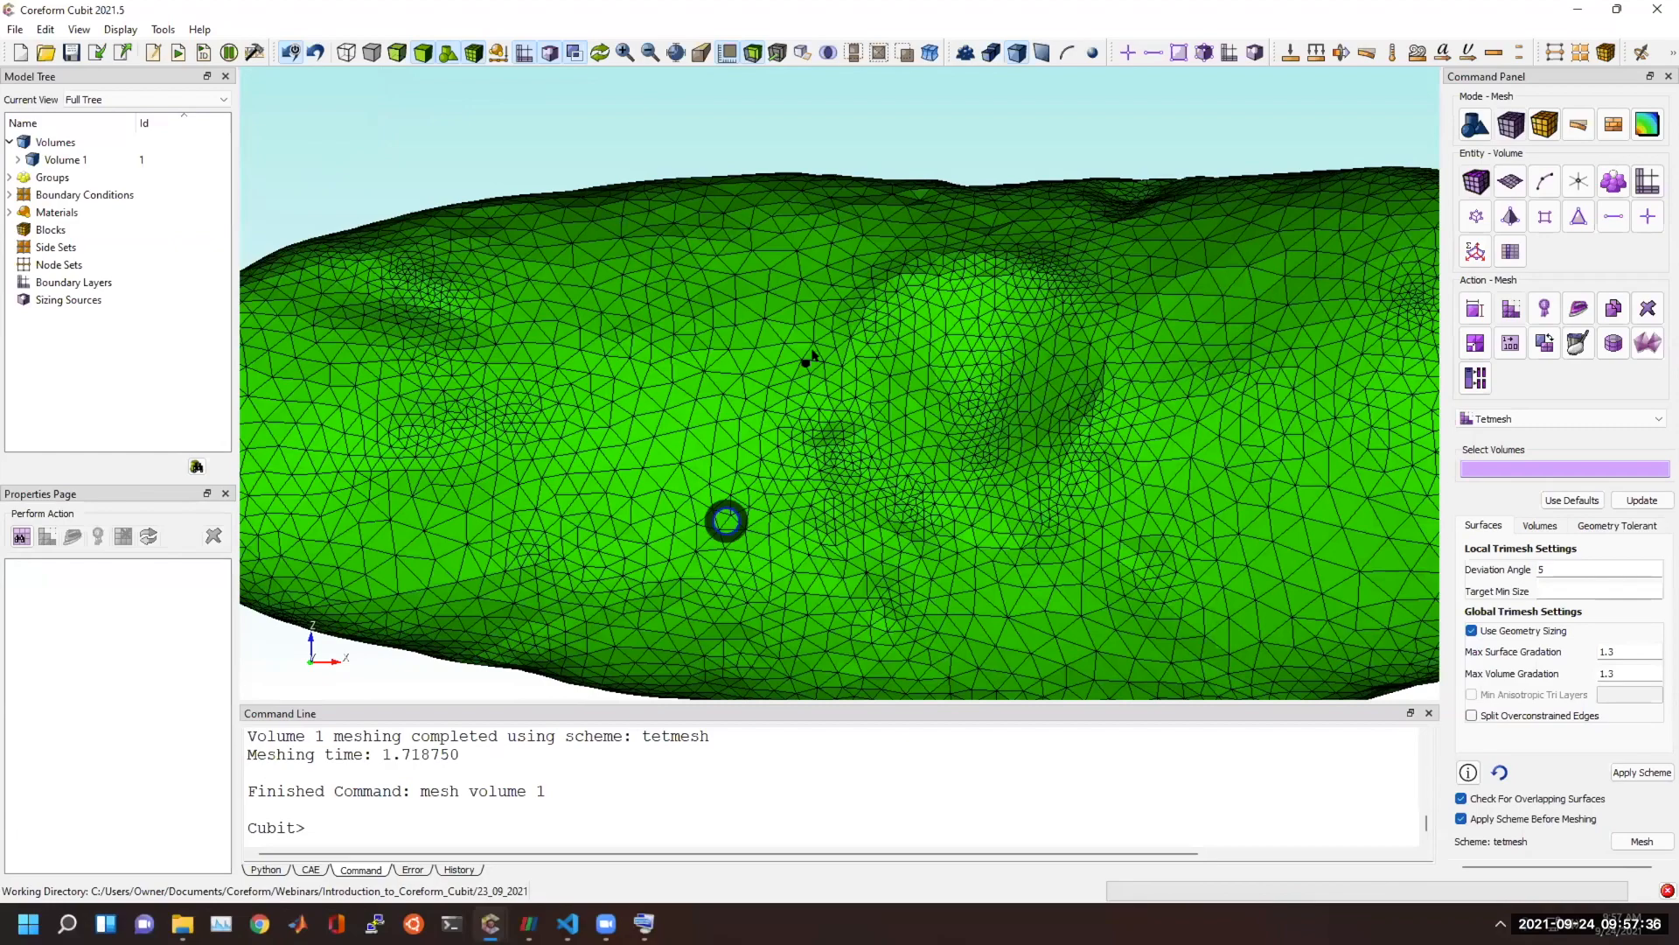
pyautogui.moveTo(821, 342); pyautogui.dragTo(825, 551)
pyautogui.scroll(-5, 884, 443)
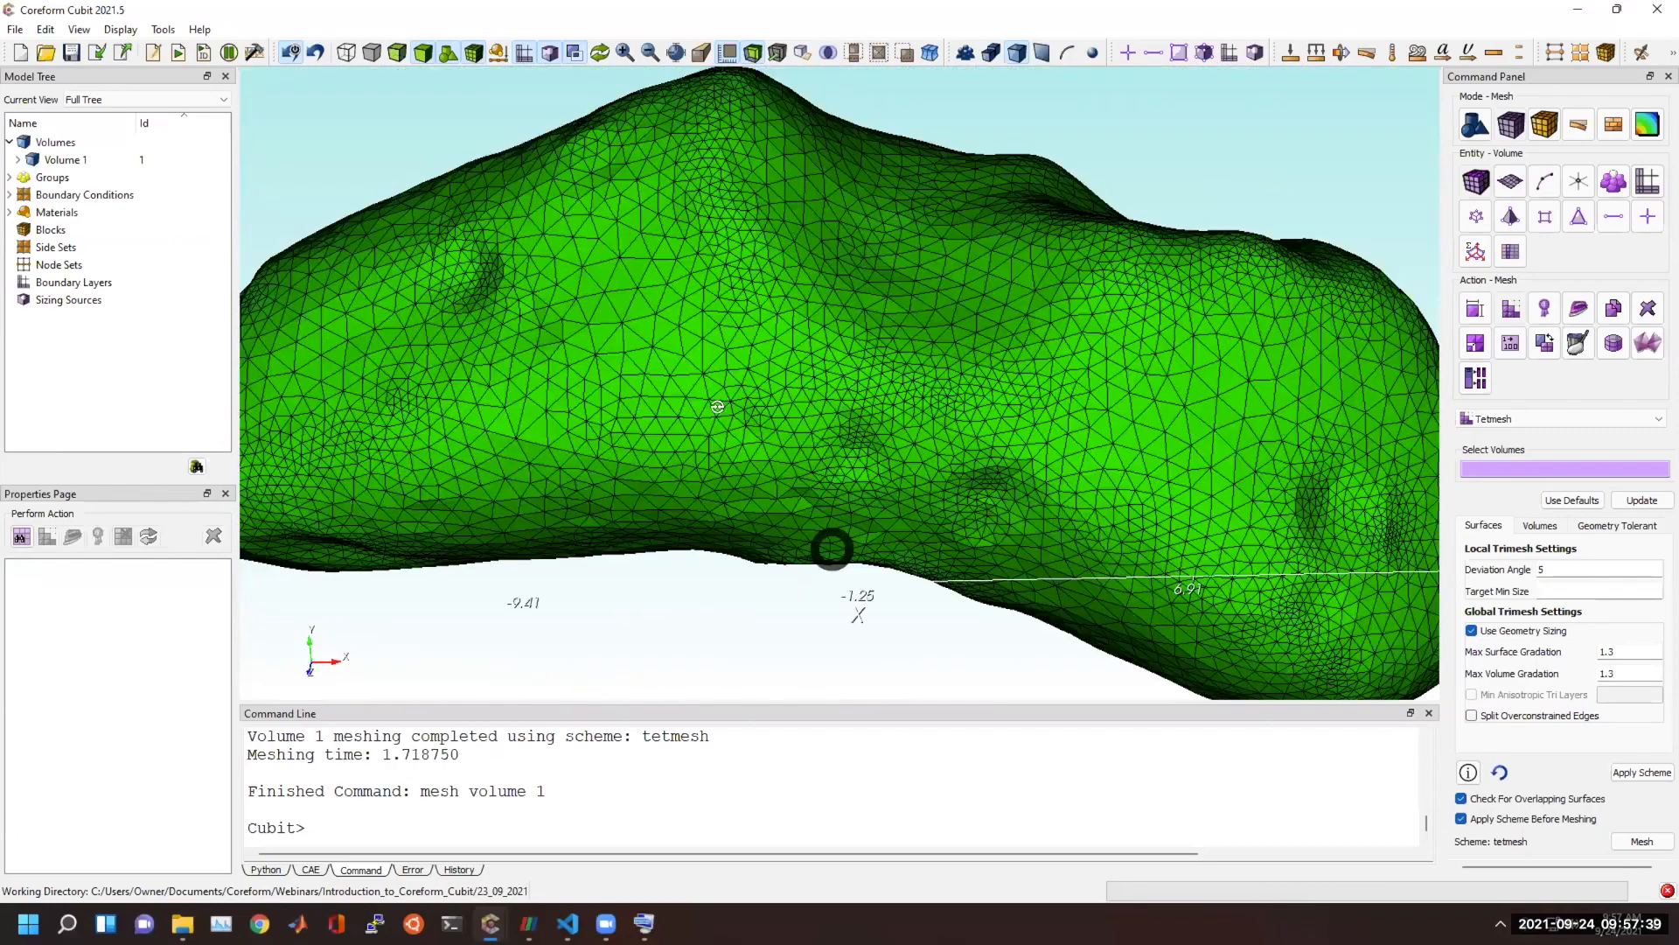
pyautogui.moveTo(697, 460); pyautogui.dragTo(691, 400, button='middle')
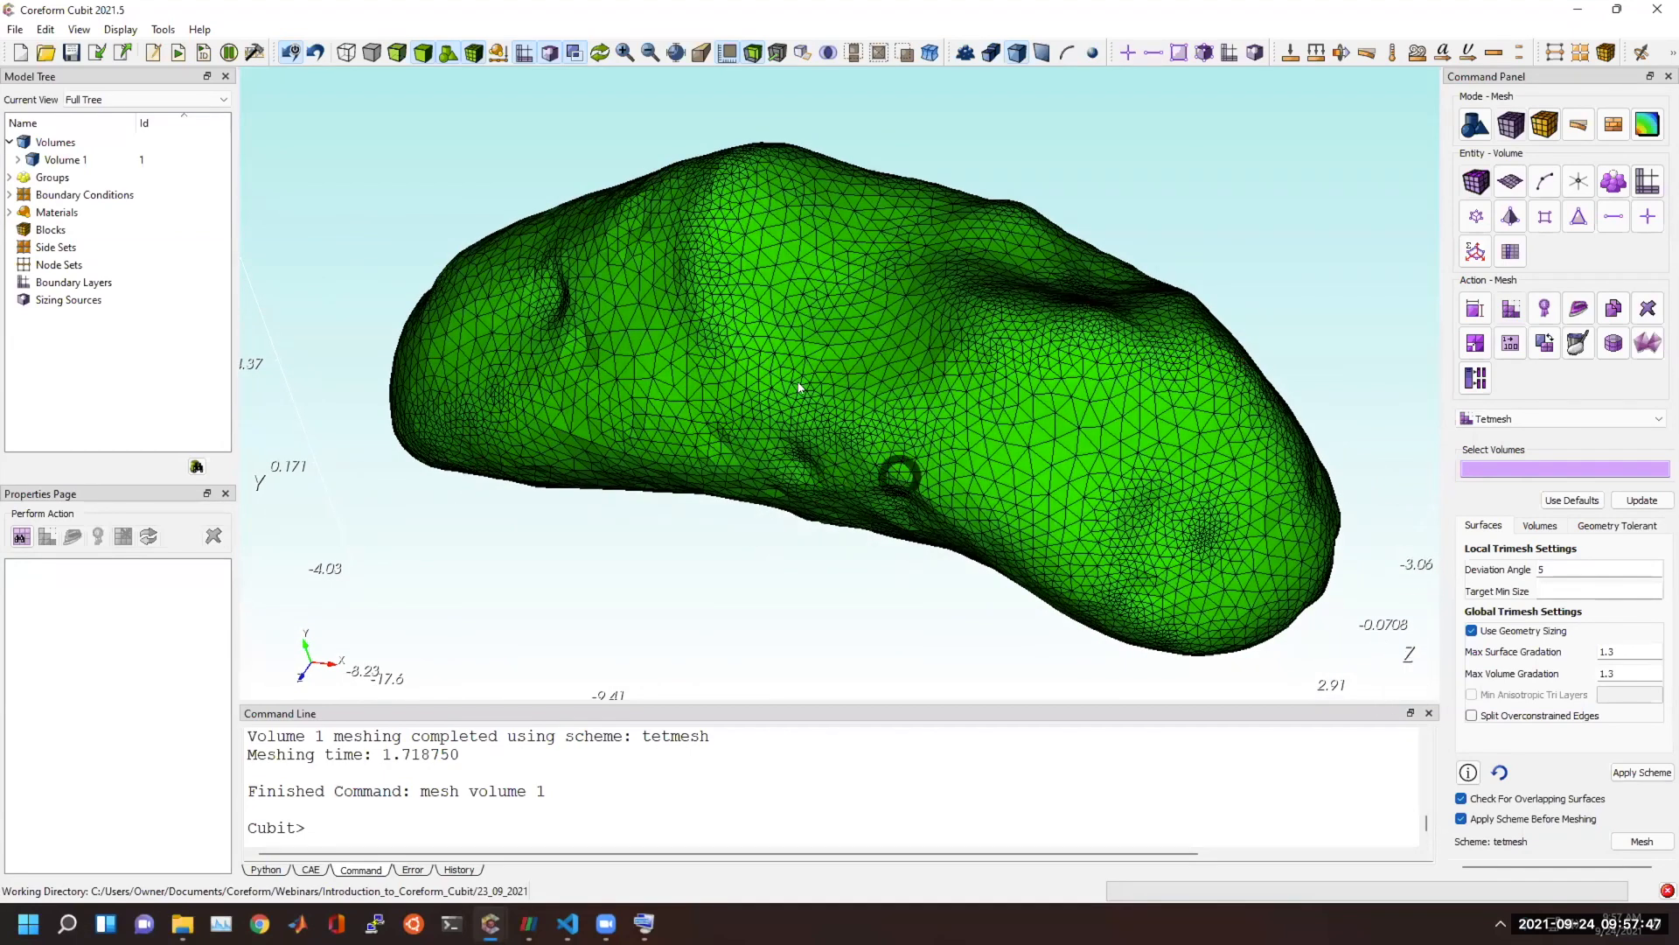
pyautogui.click(729, 55)
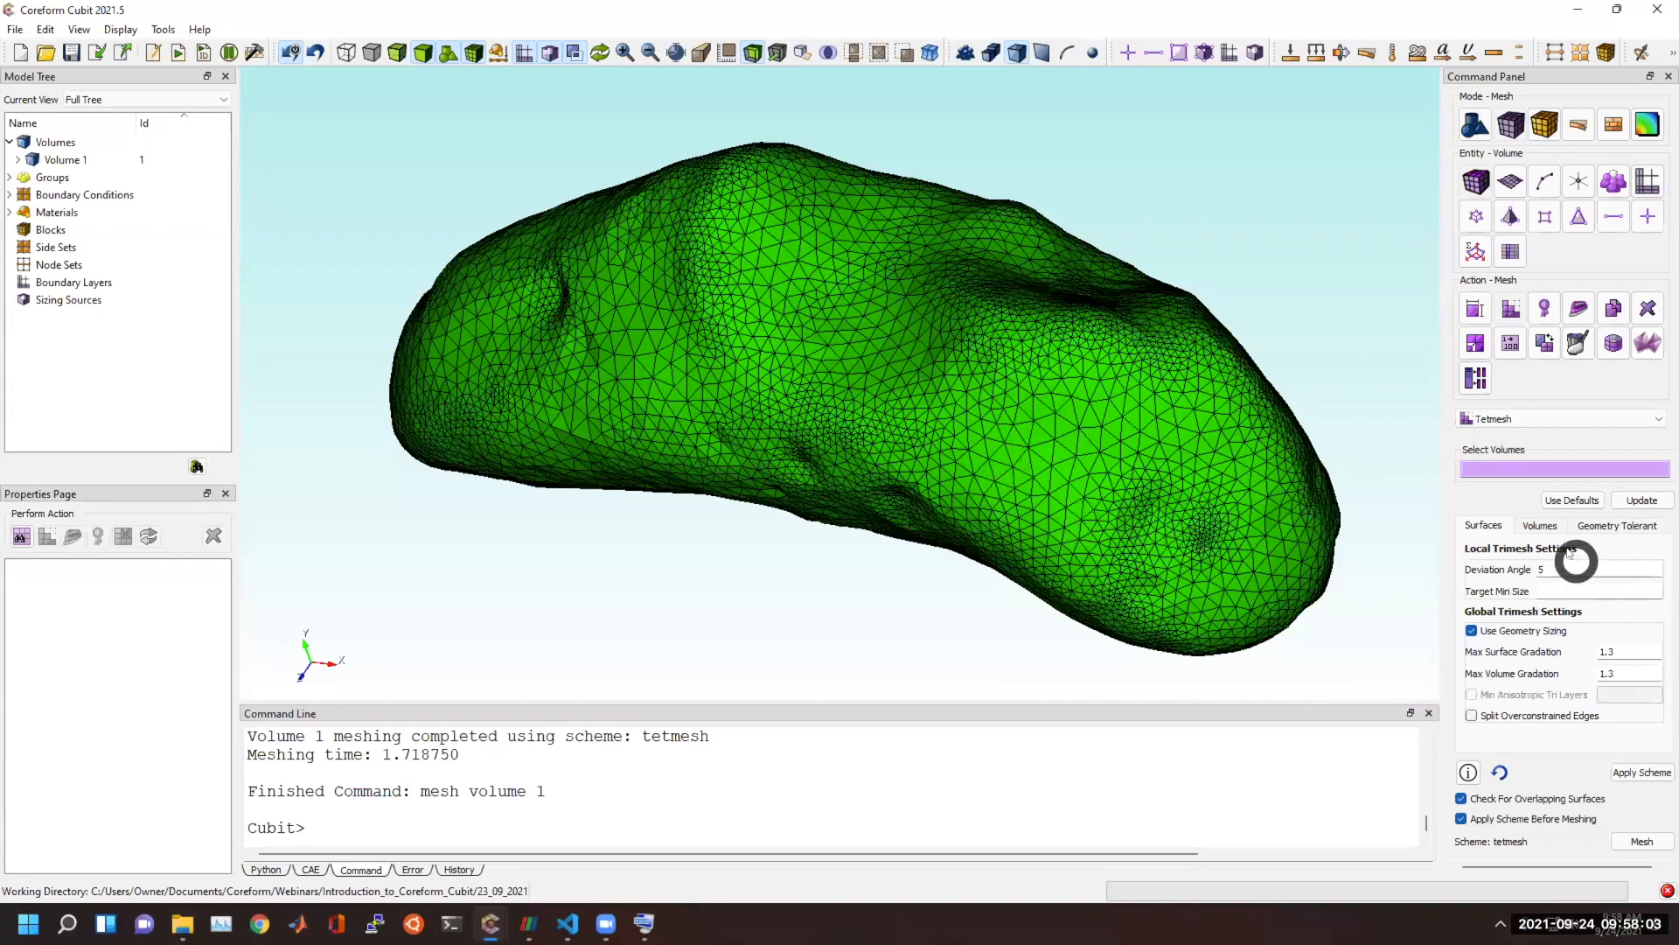
# Enable the advanced tet mesher settings with Extreme optimization, minimizing over-constrained tets, over-constrained edges and sliver tets.
pyautogui.click(1541, 525)
pyautogui.click(1503, 670)
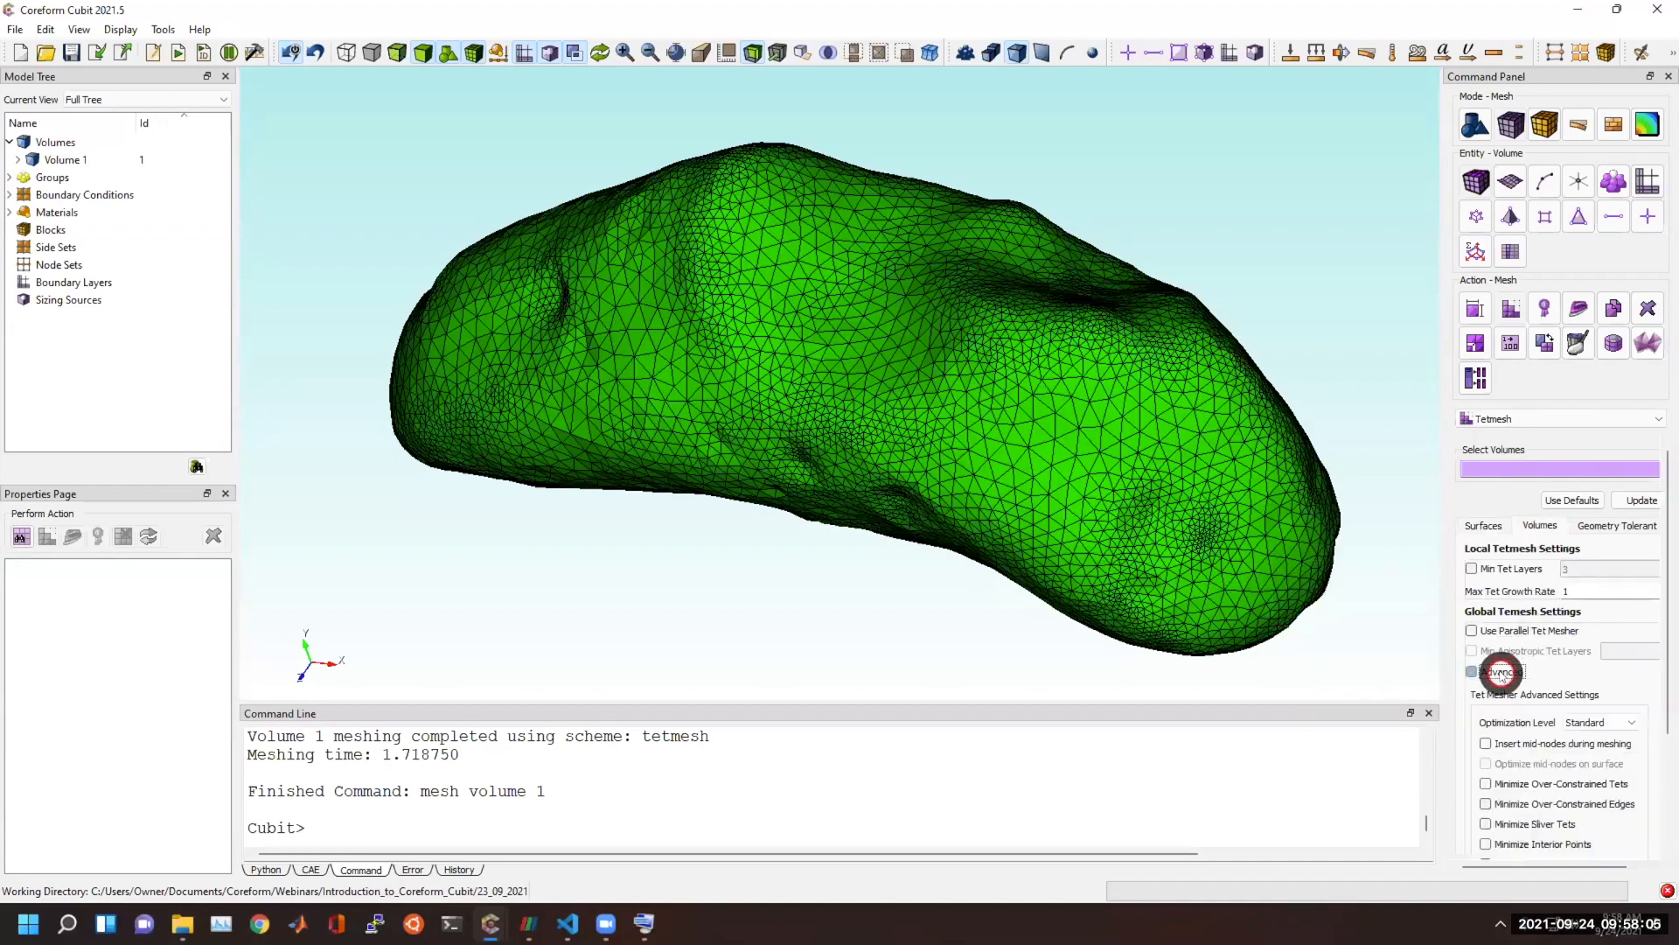
pyautogui.scroll(-1, 1511, 770)
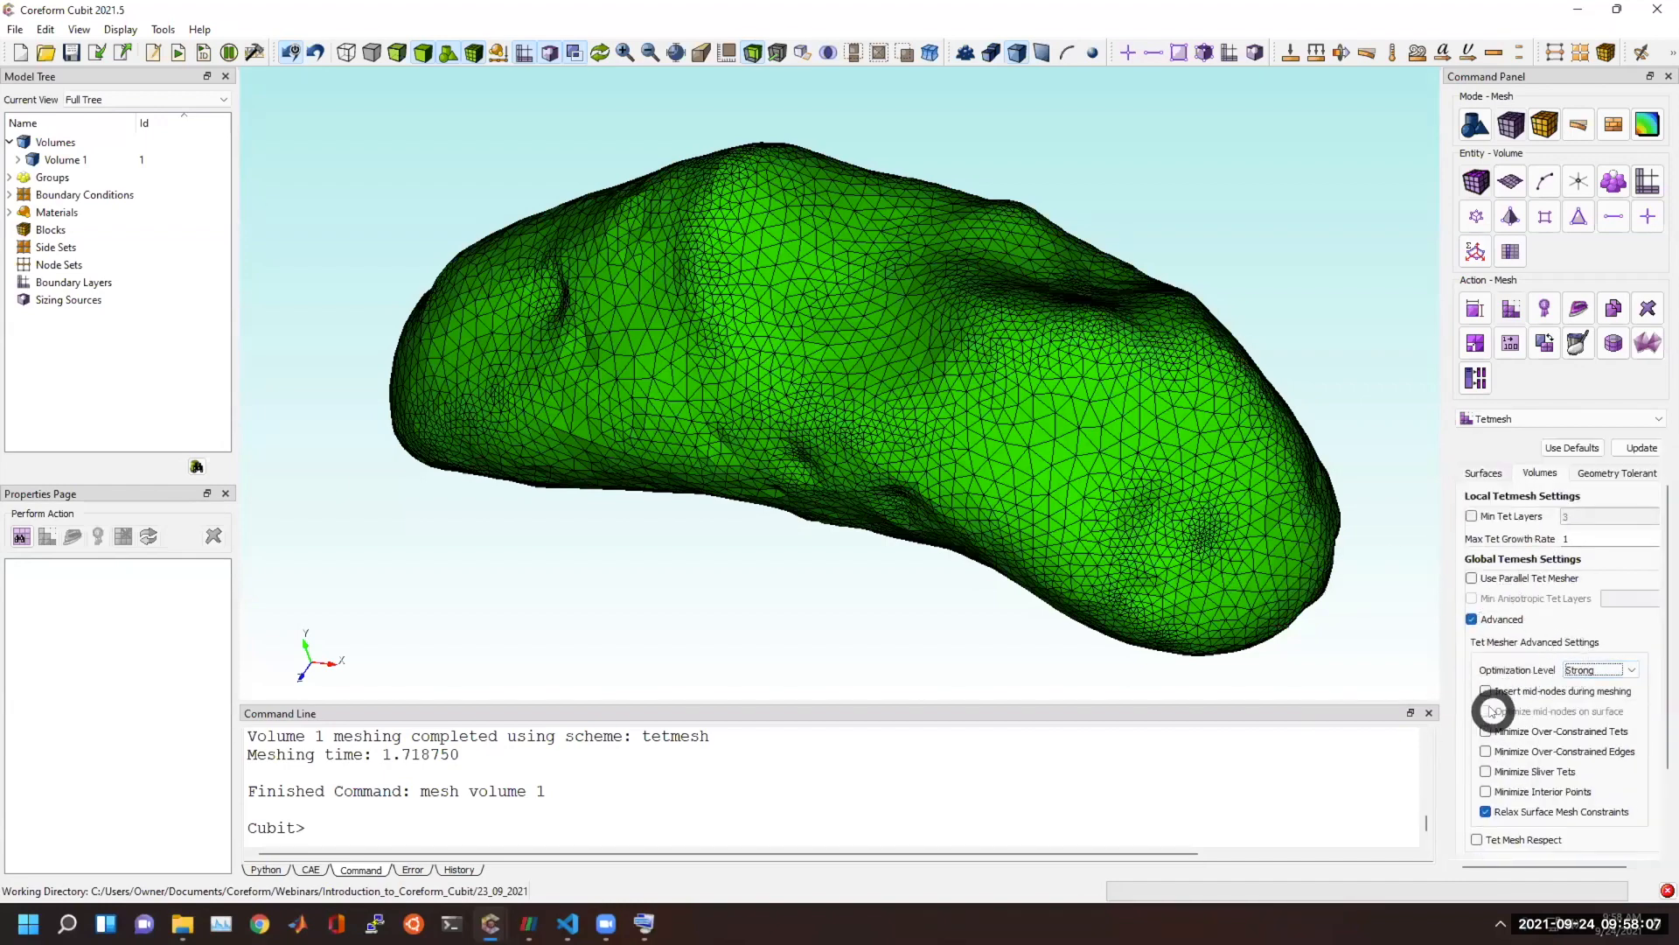
pyautogui.click(1526, 772)
pyautogui.click(1536, 752)
pyautogui.click(1529, 732)
pyautogui.scroll(-2, 1597, 787)
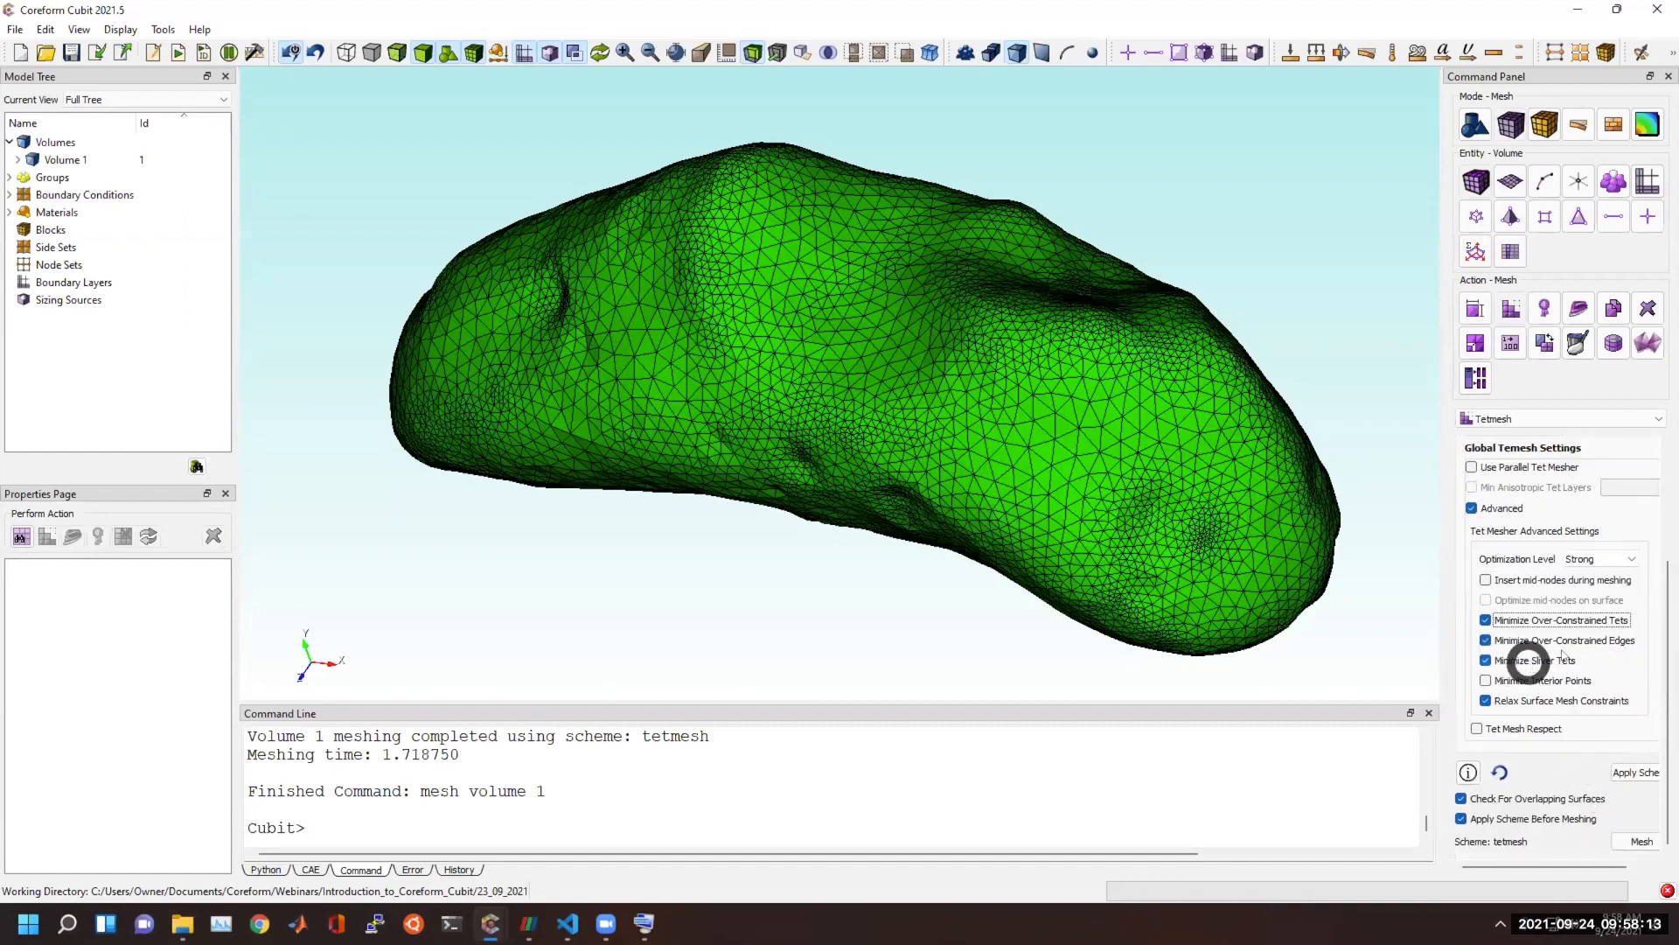
pyautogui.click(1597, 559)
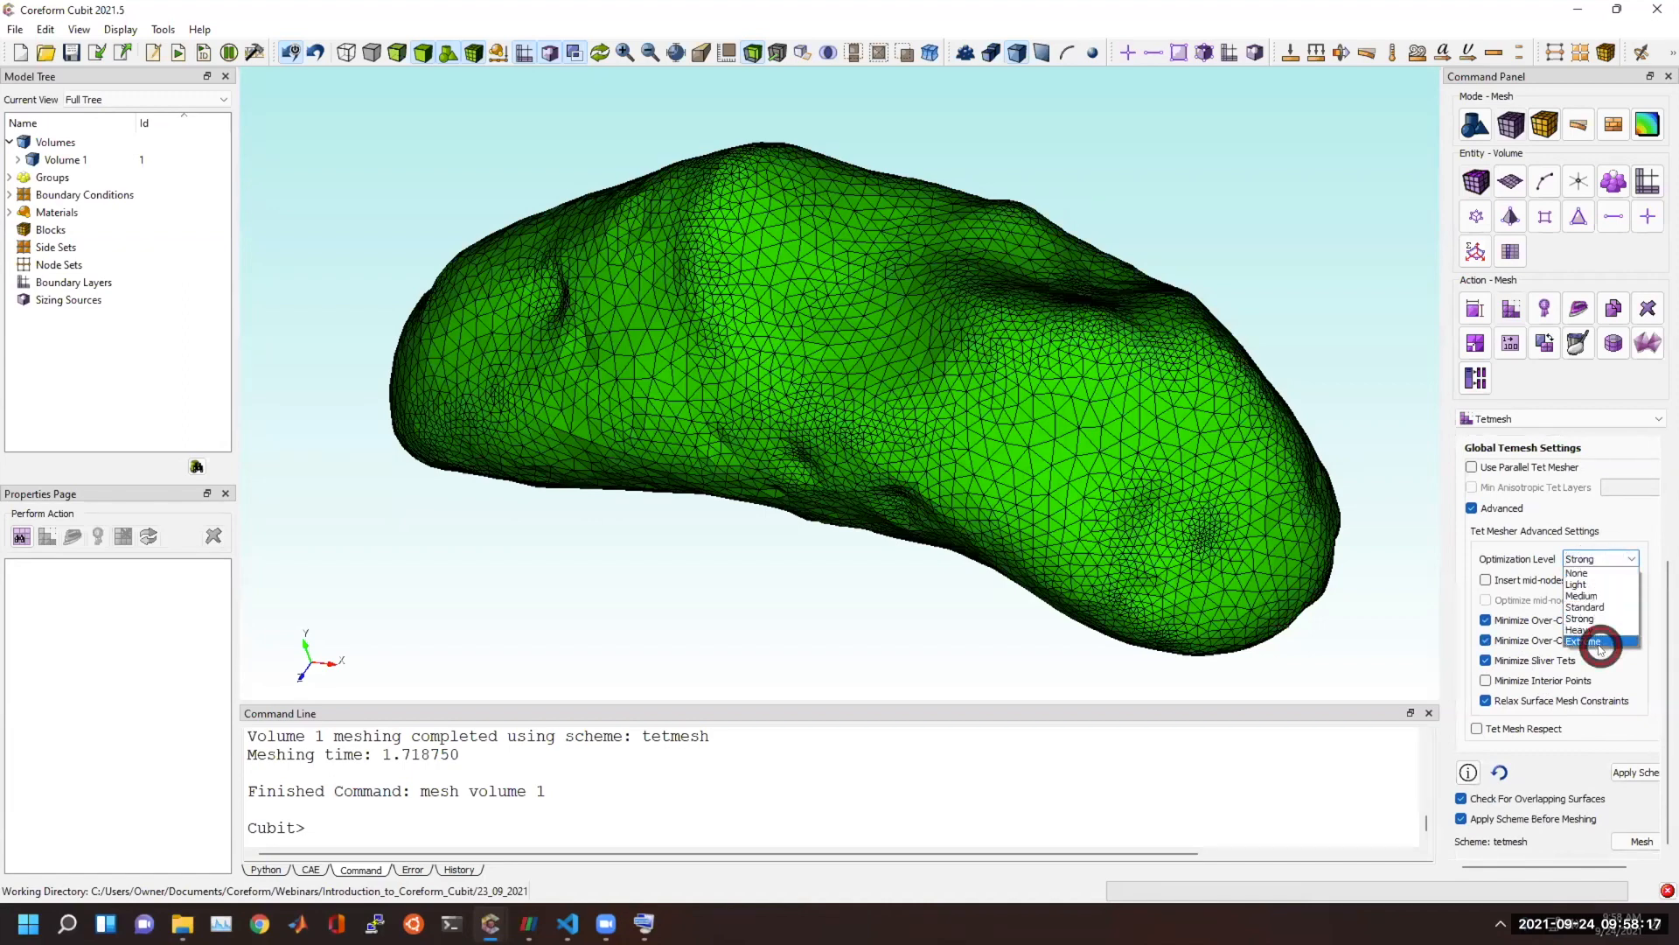
pyautogui.click(1600, 645)
# Remesh the asteroid volume with the advanced tetmesh settings, clear the selection and refresh the display.
pyautogui.click(1633, 844)
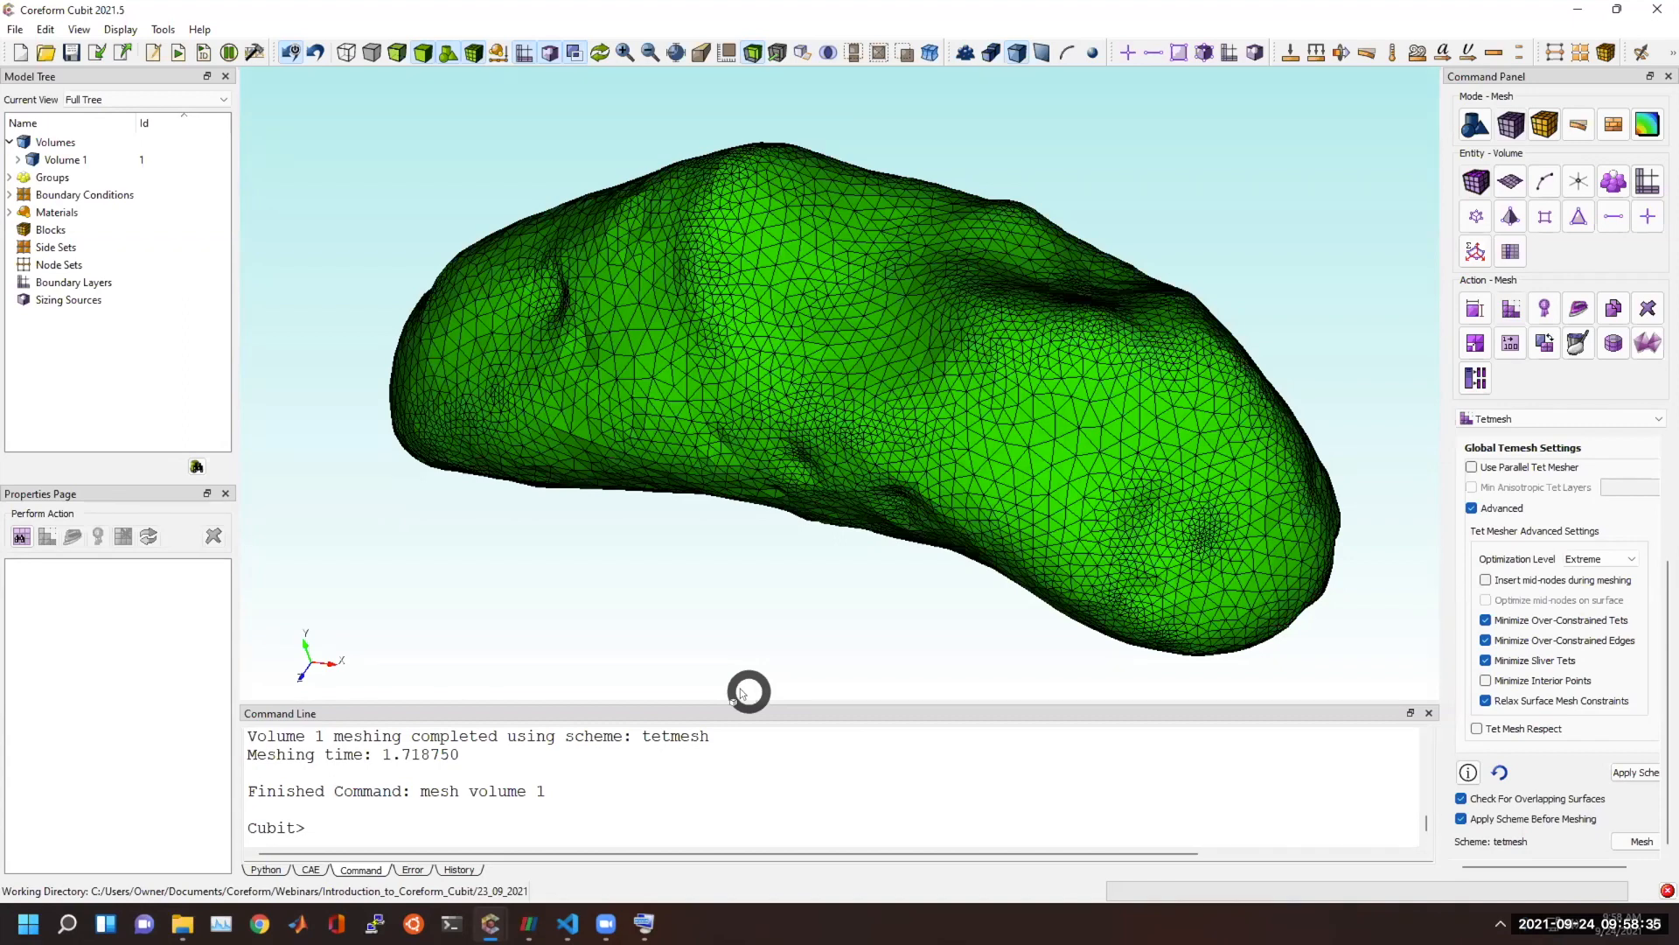
pyautogui.click(794, 831)
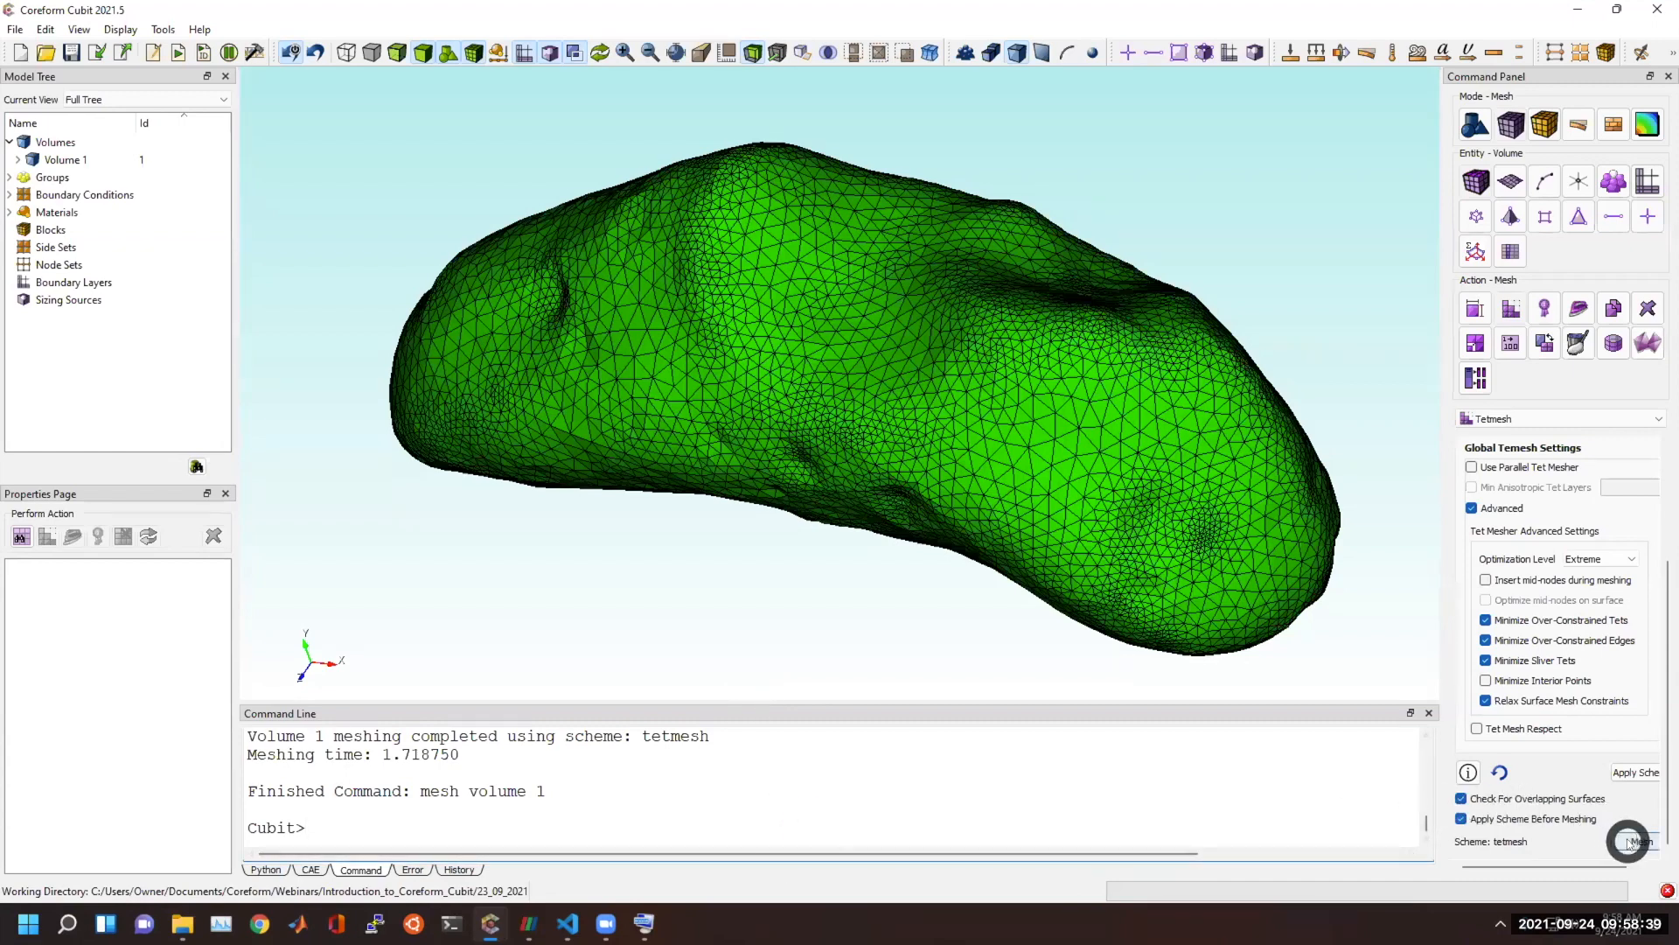
pyautogui.scroll(3, 1507, 682)
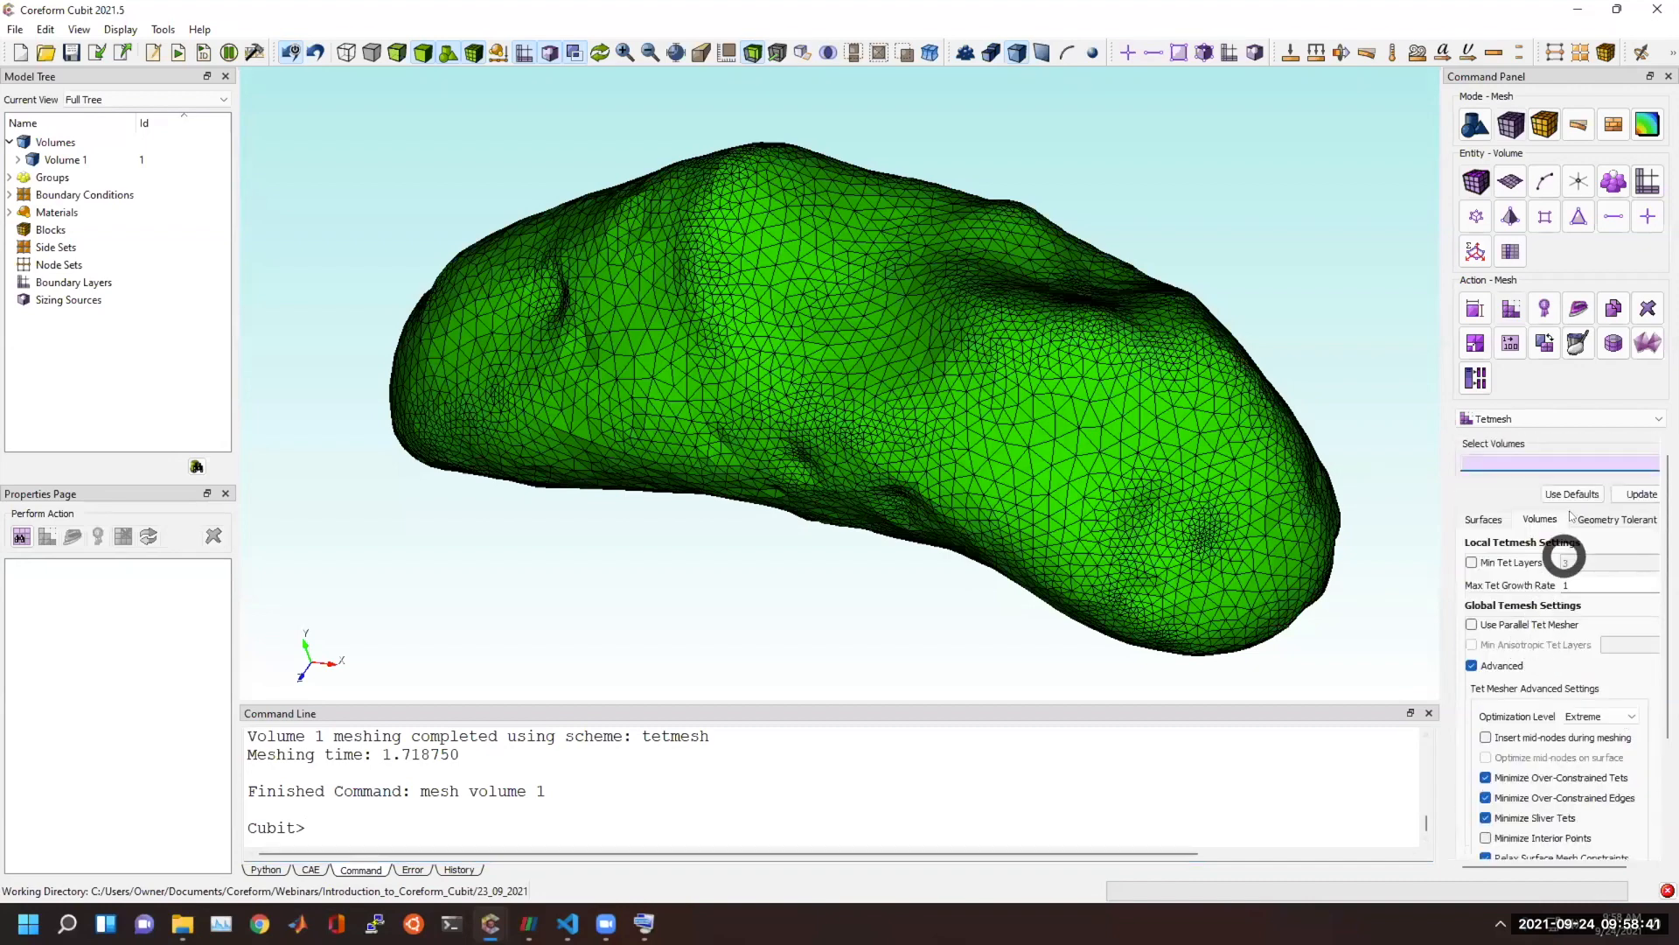
pyautogui.click(1148, 477)
pyautogui.scroll(-3, 1531, 781)
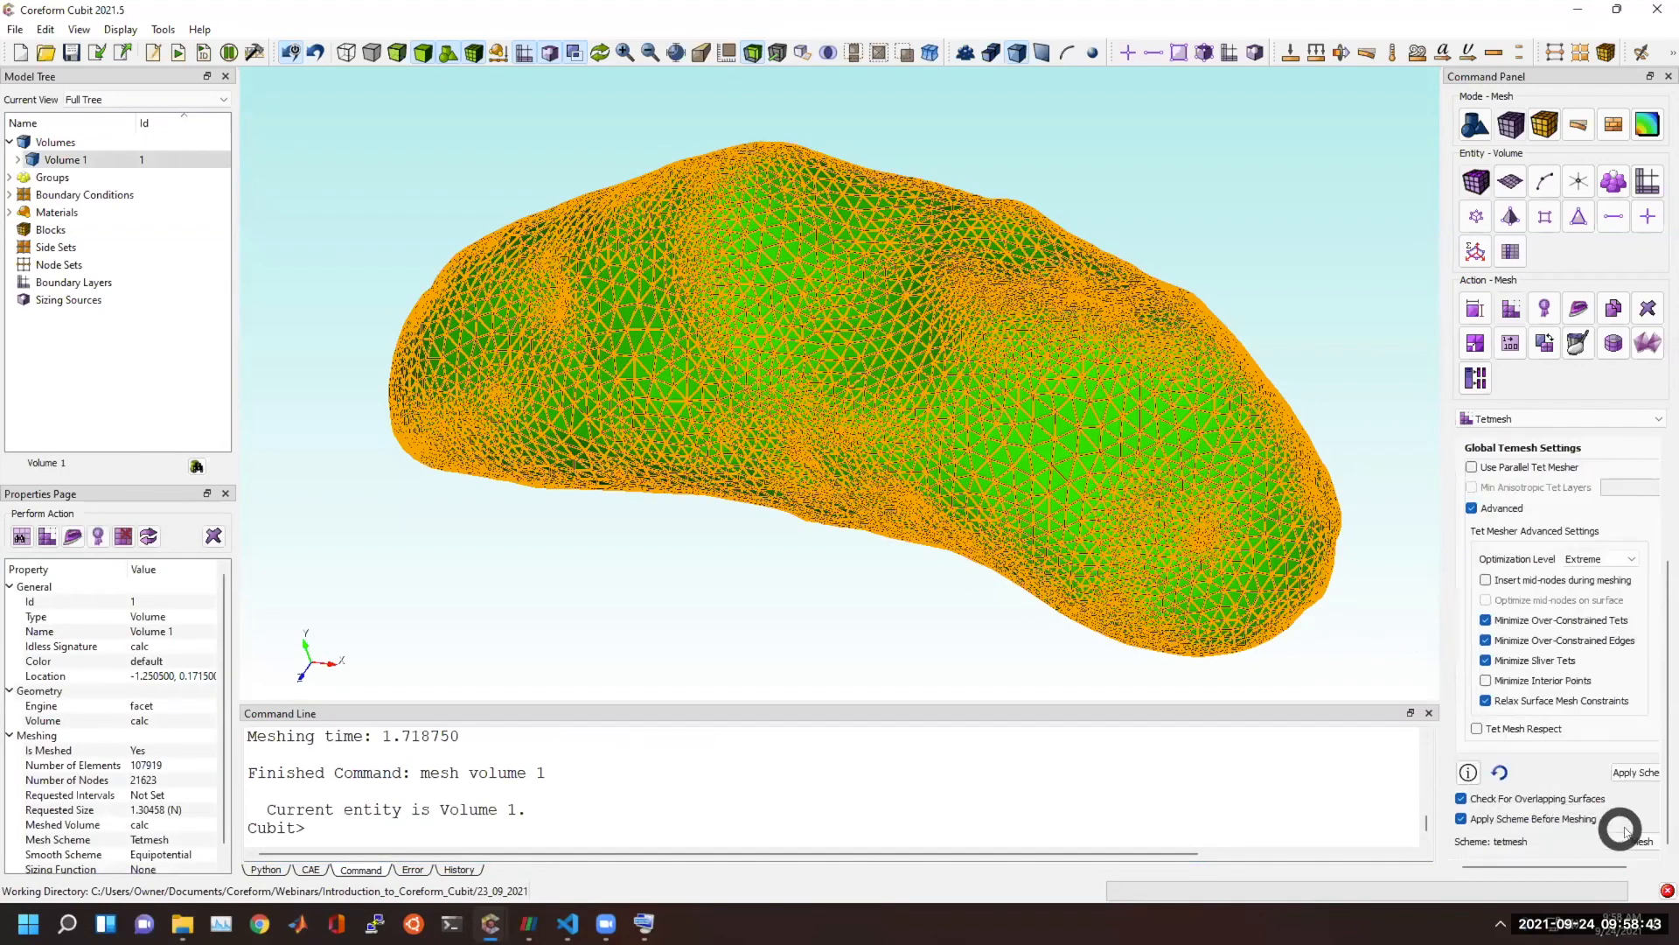
pyautogui.click(1634, 838)
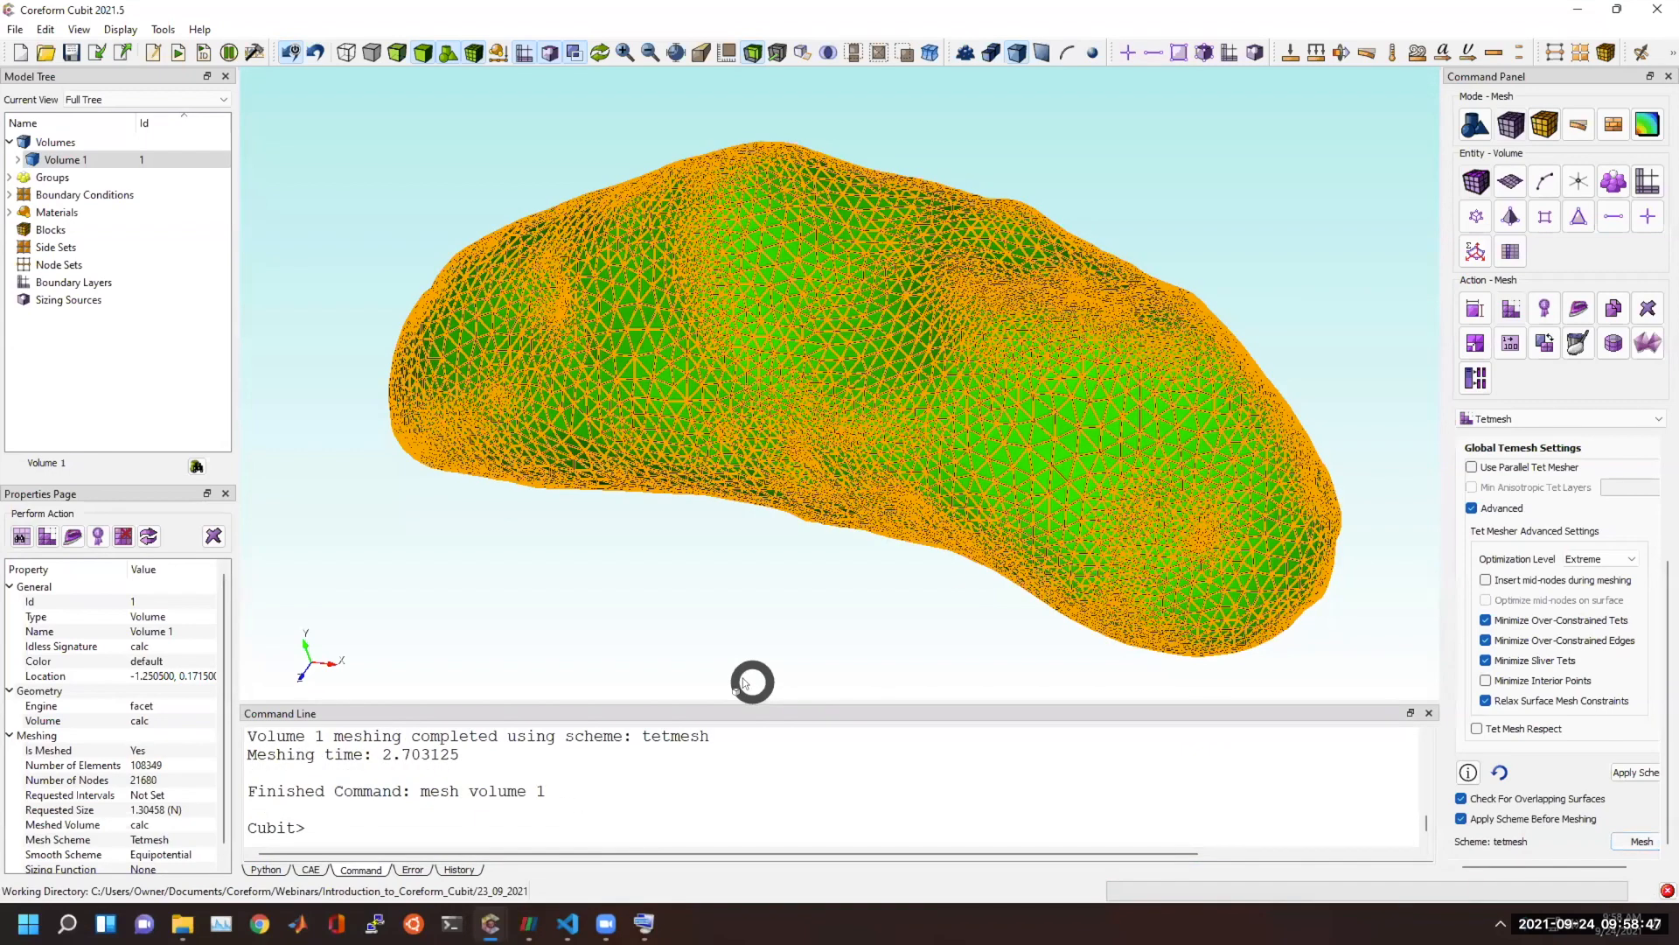
pyautogui.click(731, 630)
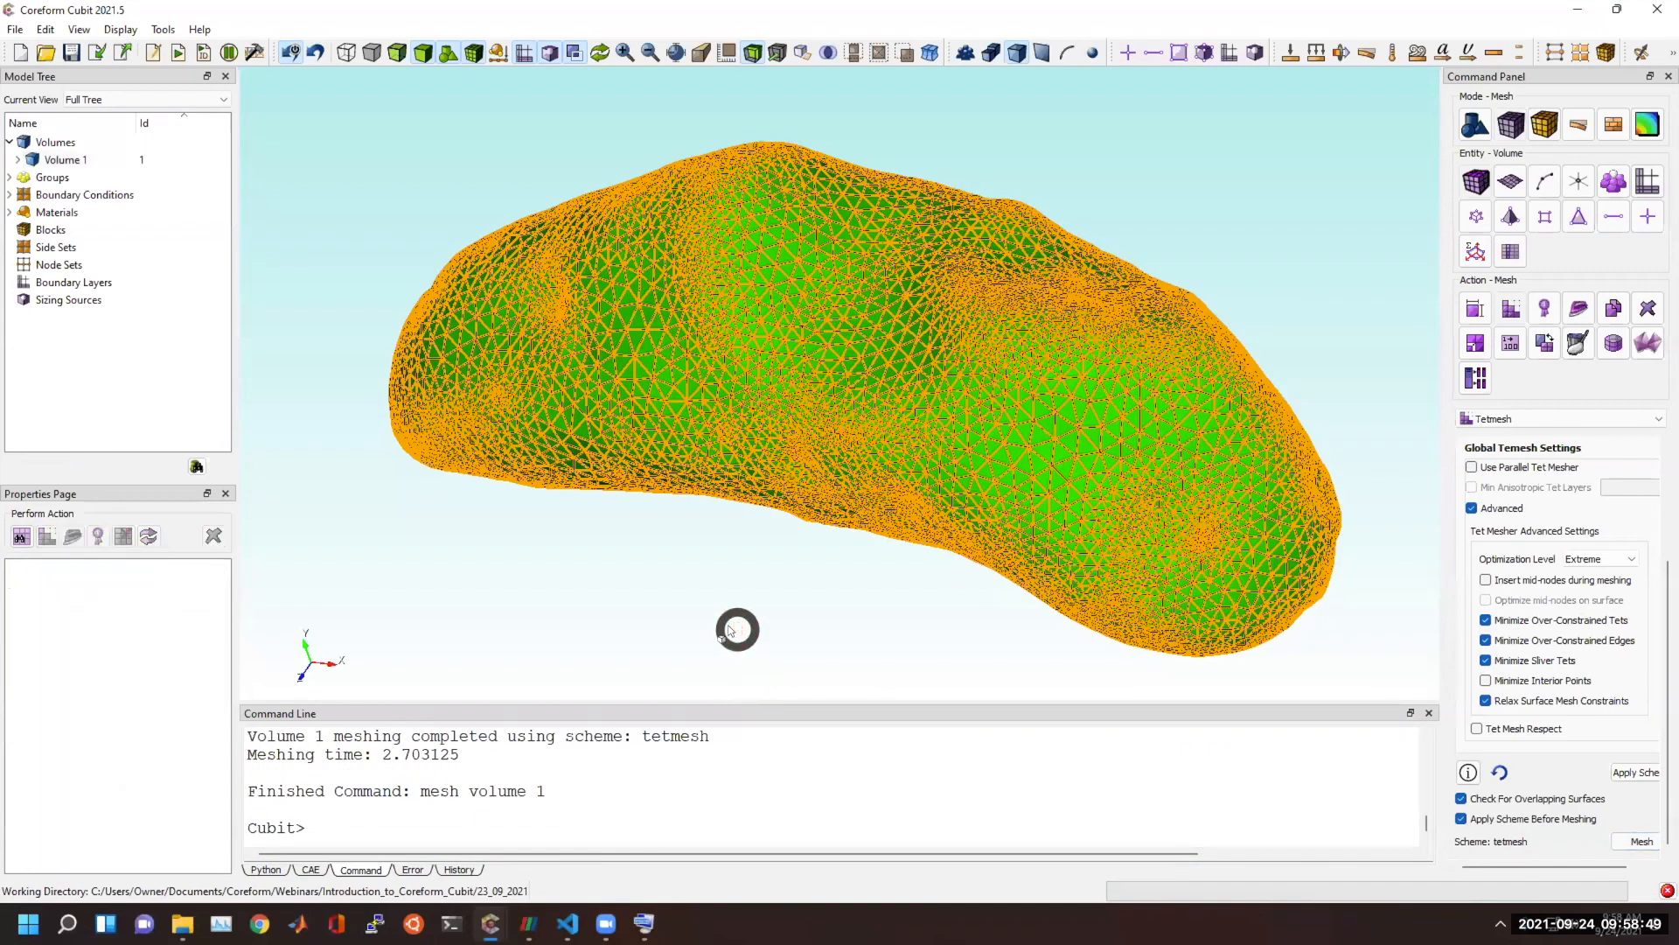
pyautogui.rightClick(726, 628)
pyautogui.rightClick(776, 645)
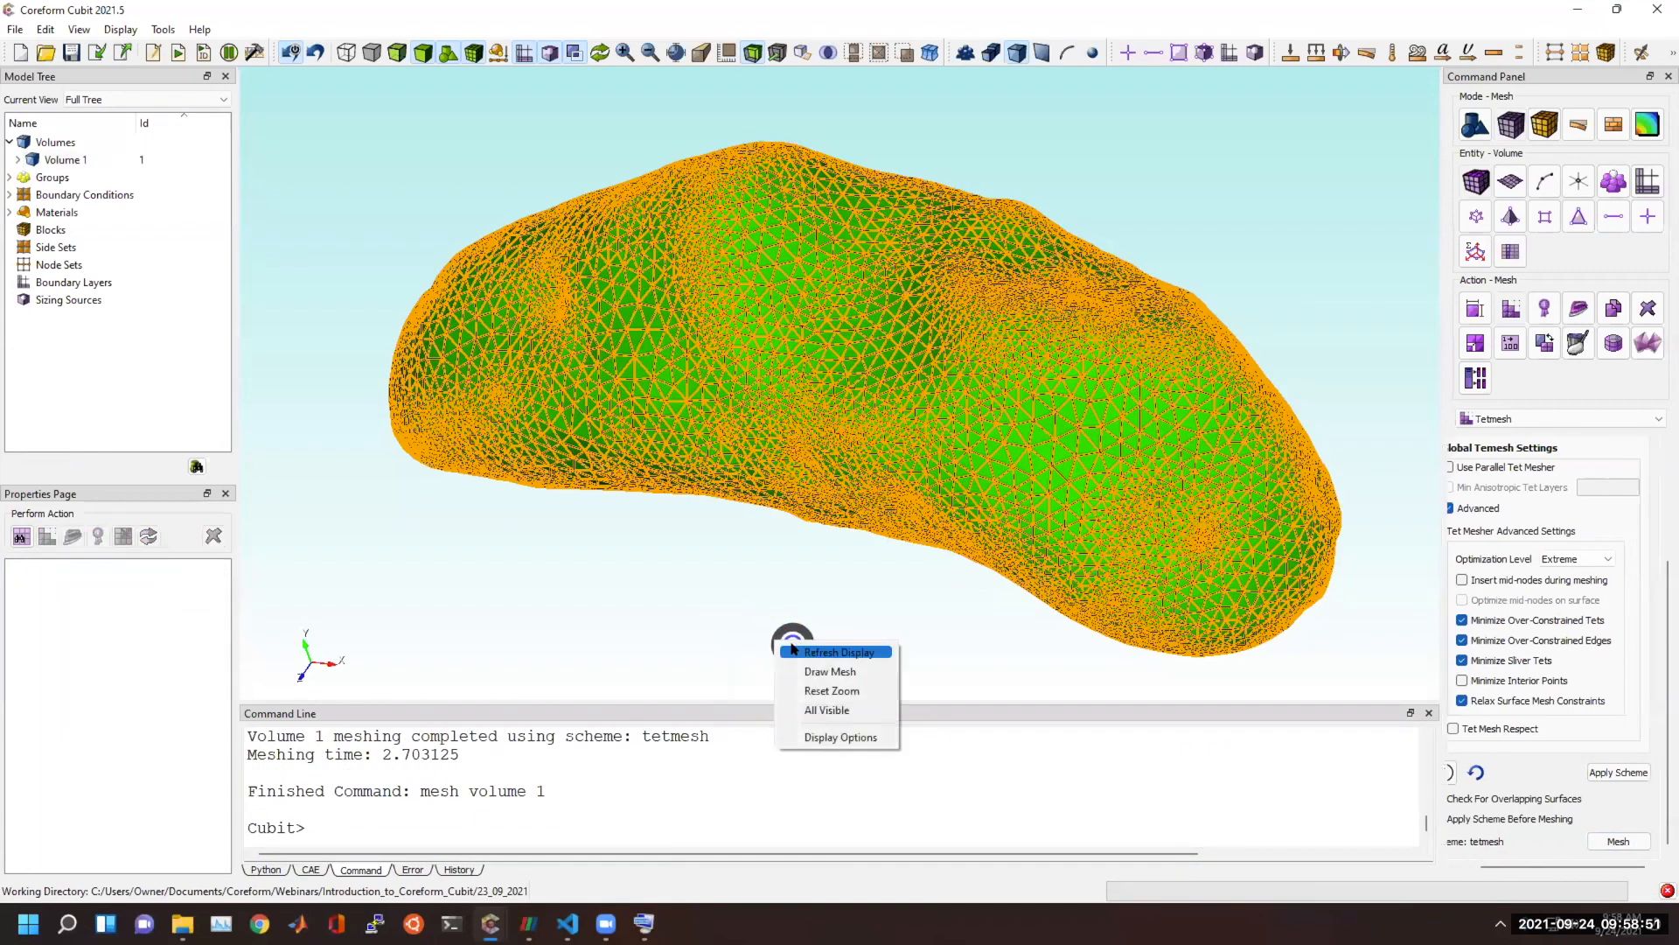
pyautogui.click(799, 652)
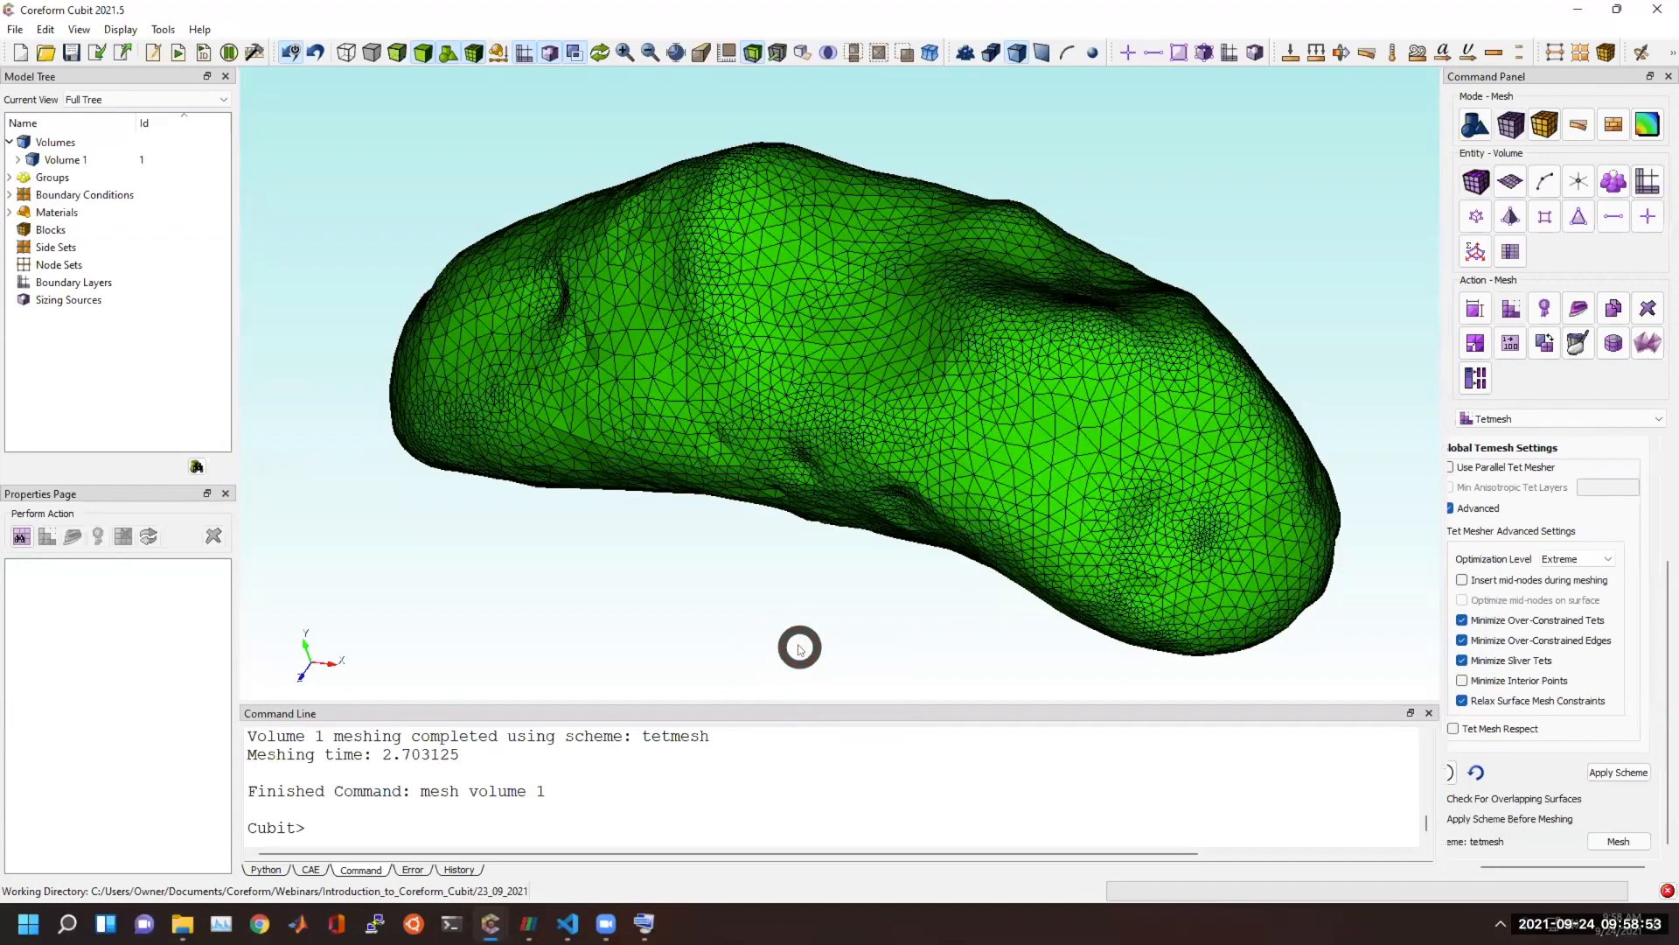